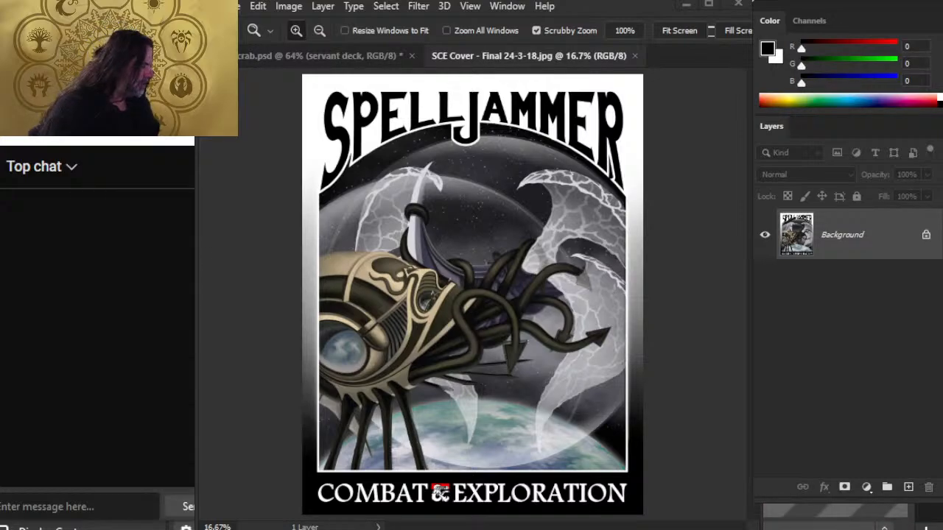
# Step: Switch to the YouTube stream page in the browser, expand the video description and open its DMsGuild product link
pyautogui.click(686, 4)
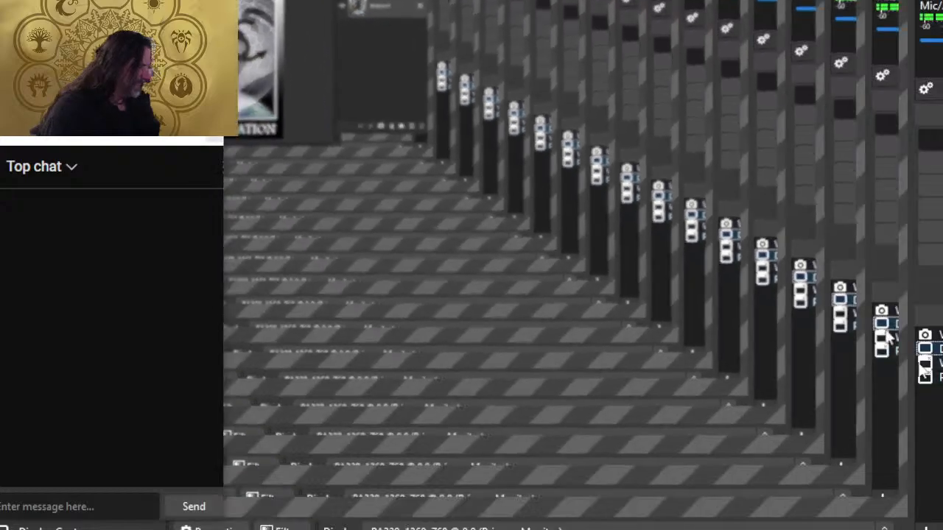
pyautogui.hotkey('alt', 'Tab')
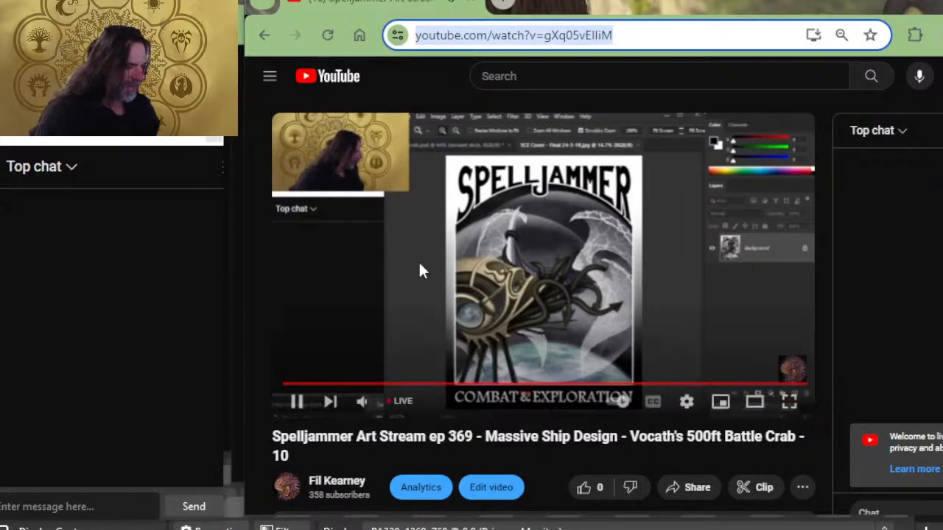
pyautogui.scroll(-4, 385, 358)
pyautogui.click(299, 275)
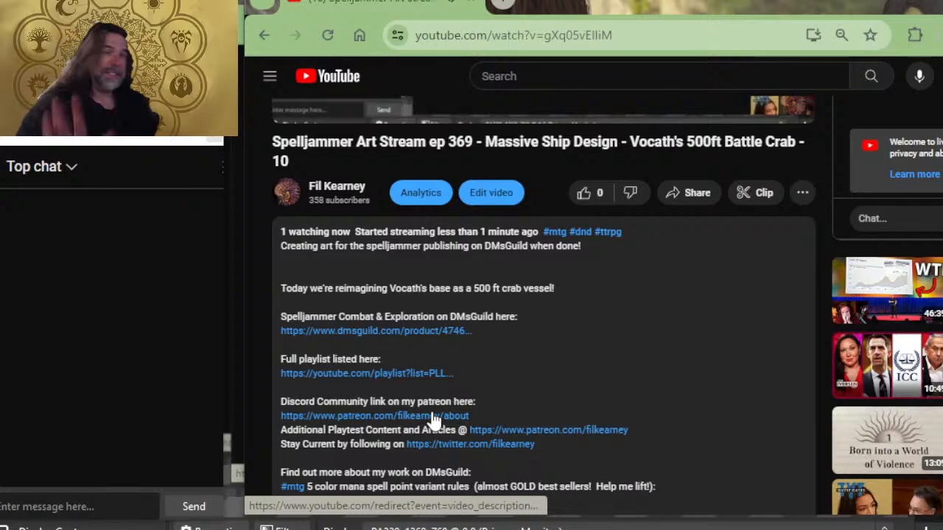
pyautogui.click(348, 338)
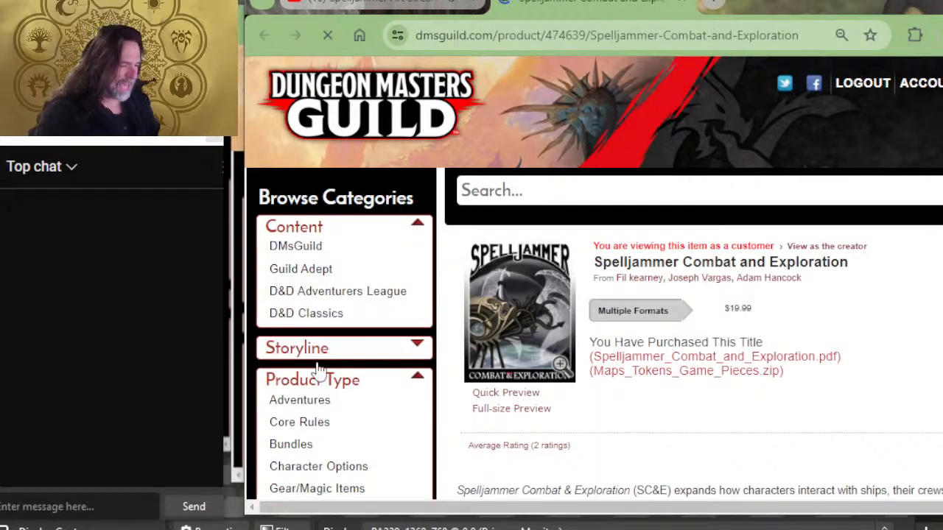
pyautogui.click(515, 416)
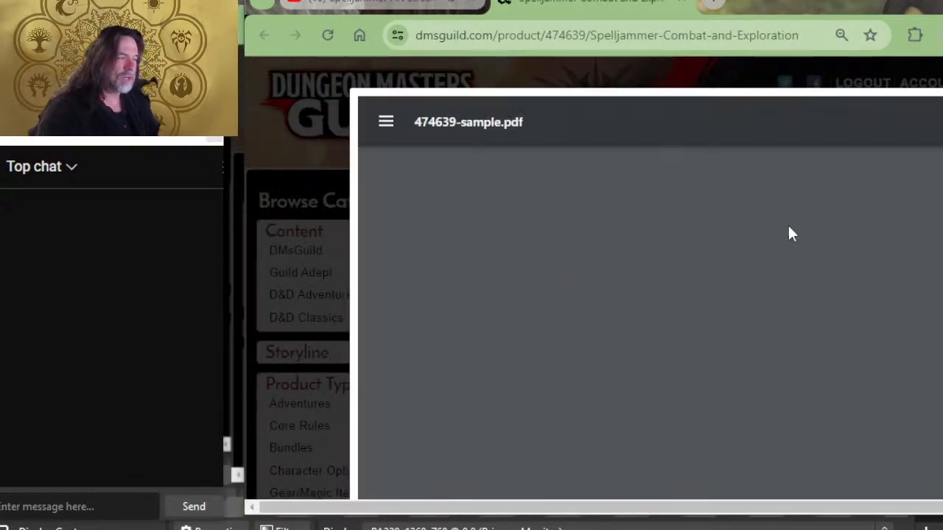
pyautogui.scroll(-15, 790, 234)
pyautogui.scroll(5, 781, 239)
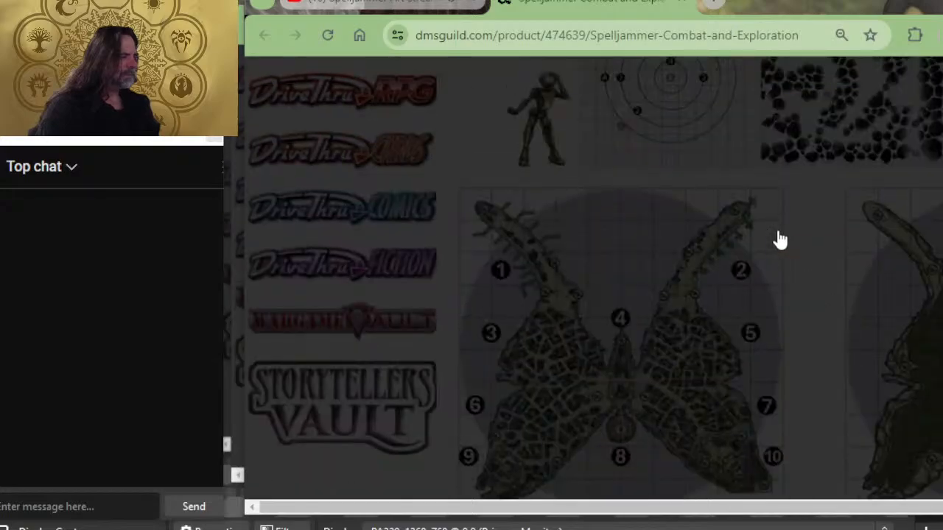
pyautogui.click(744, 272)
# Step: Examine the sample maps, ship tokens, combat grids and feature list on the Spelljammer Combat and Exploration product page
pyautogui.scroll(5, 806, 248)
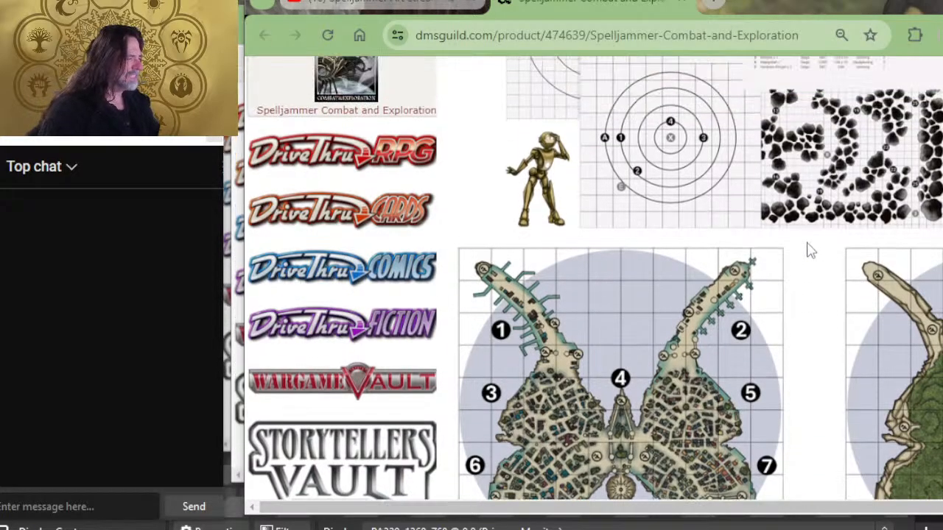
pyautogui.scroll(-6, 784, 248)
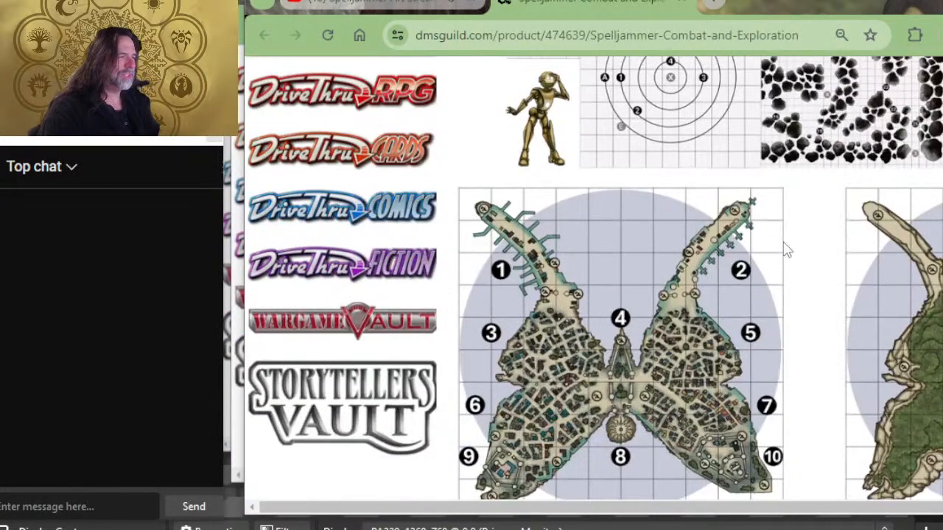
pyautogui.scroll(3, 782, 247)
pyautogui.scroll(2, 782, 246)
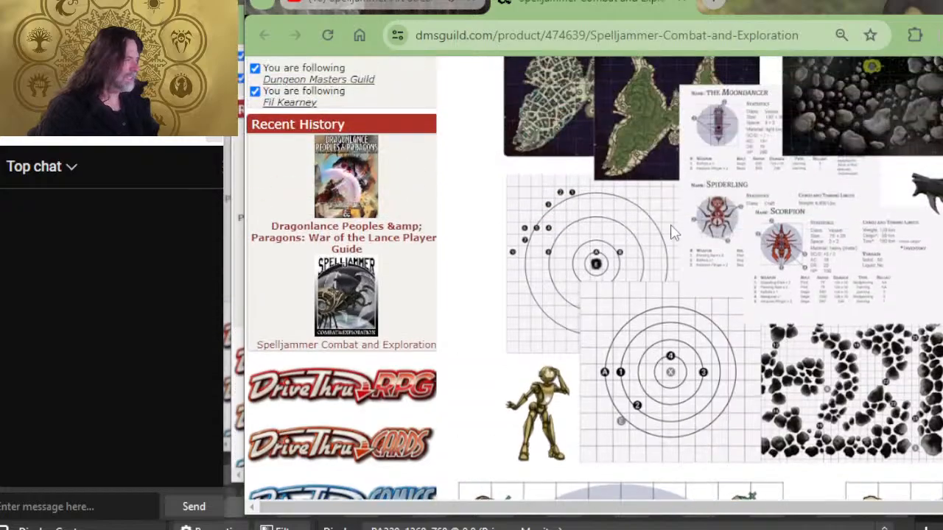
pyautogui.scroll(3, 706, 233)
pyautogui.scroll(4, 704, 230)
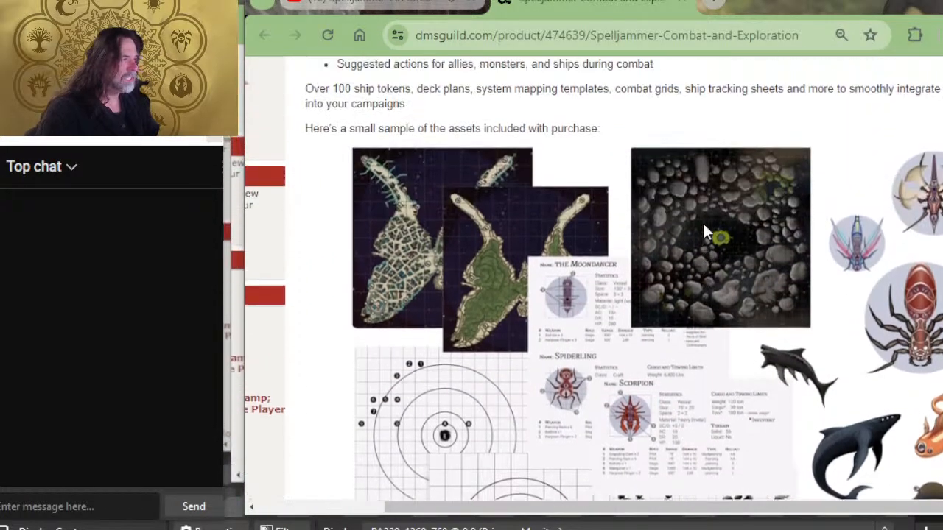
pyautogui.scroll(-4, 698, 229)
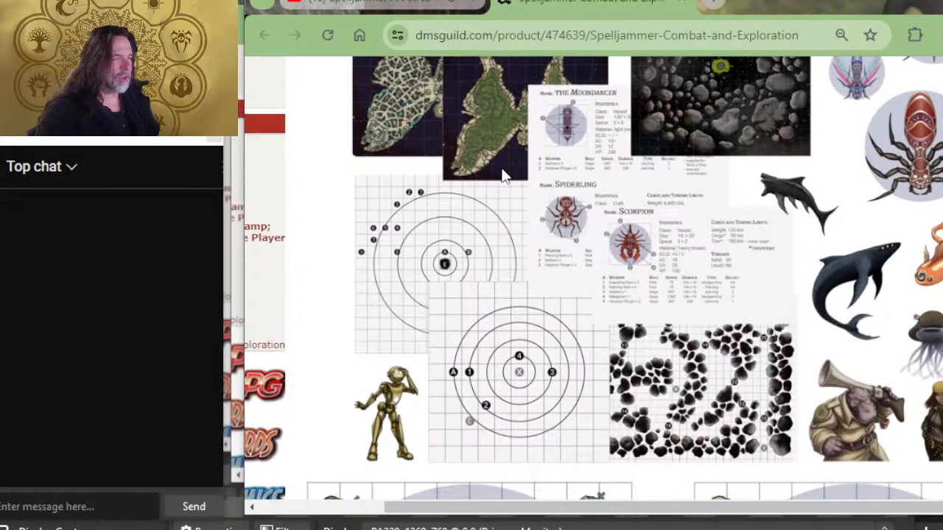
pyautogui.scroll(2, 486, 181)
pyautogui.scroll(4, 410, 292)
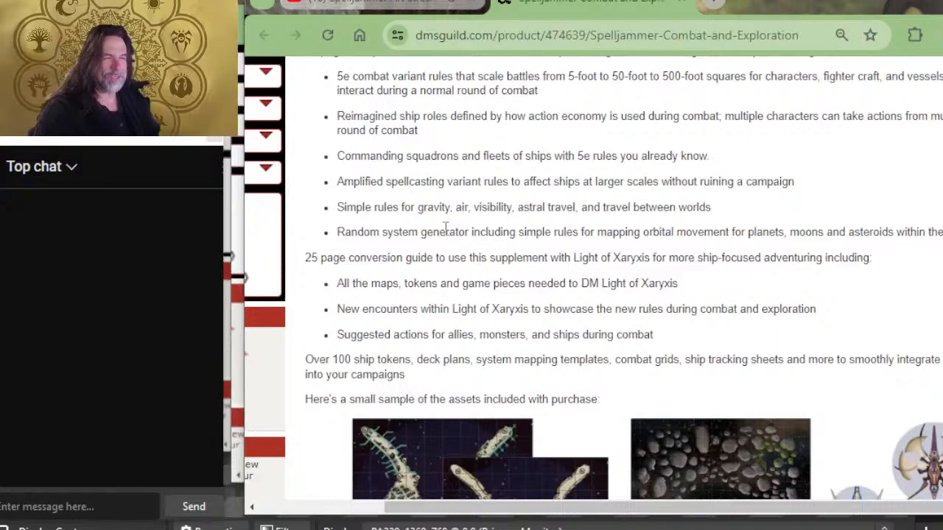
# Step: Open the product's full-size preview and jump from its table of contents to "Part 4: Saviors of the Multiverse"
pyautogui.scroll(6, 383, 258)
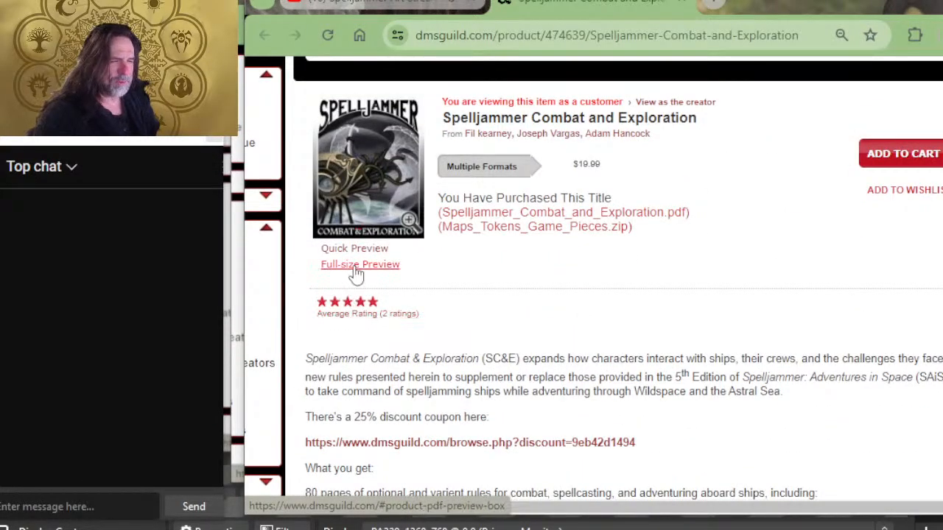
pyautogui.click(357, 266)
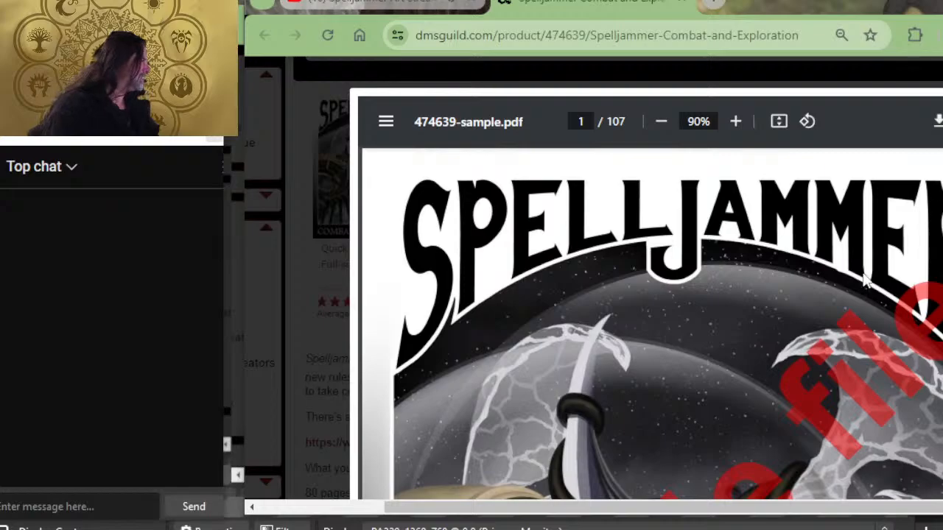
pyautogui.scroll(-10, 865, 279)
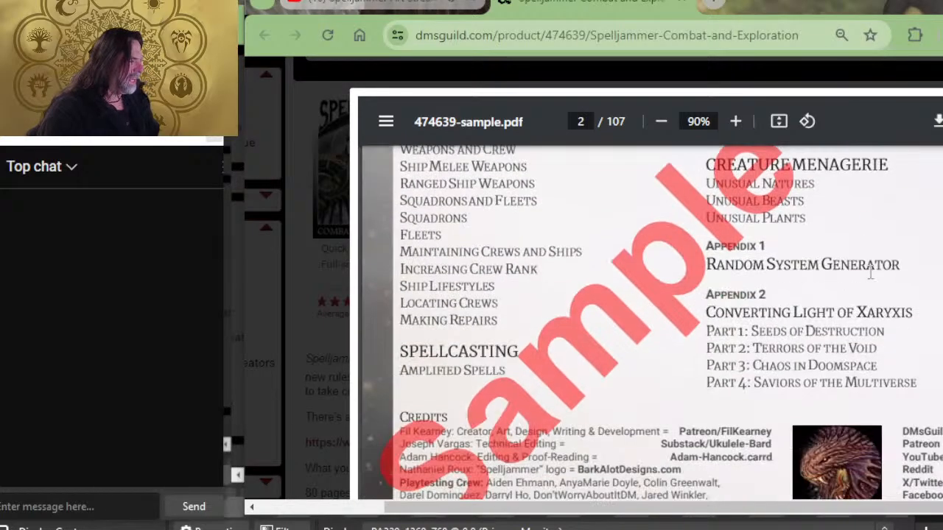
pyautogui.click(779, 389)
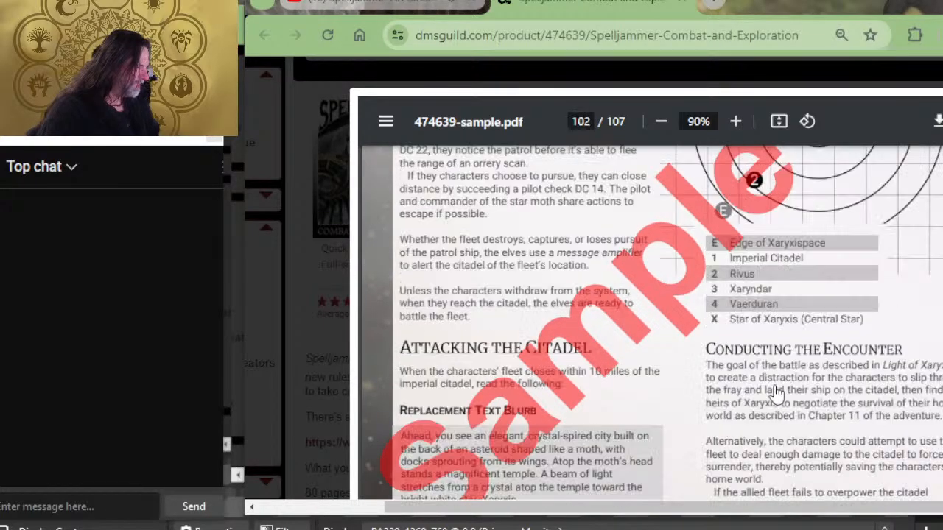
# Step: Examine the Xaryxispace system map and the Xaryxian Armada battle map and statistics on pages 102 and 103
pyautogui.scroll(5, 780, 368)
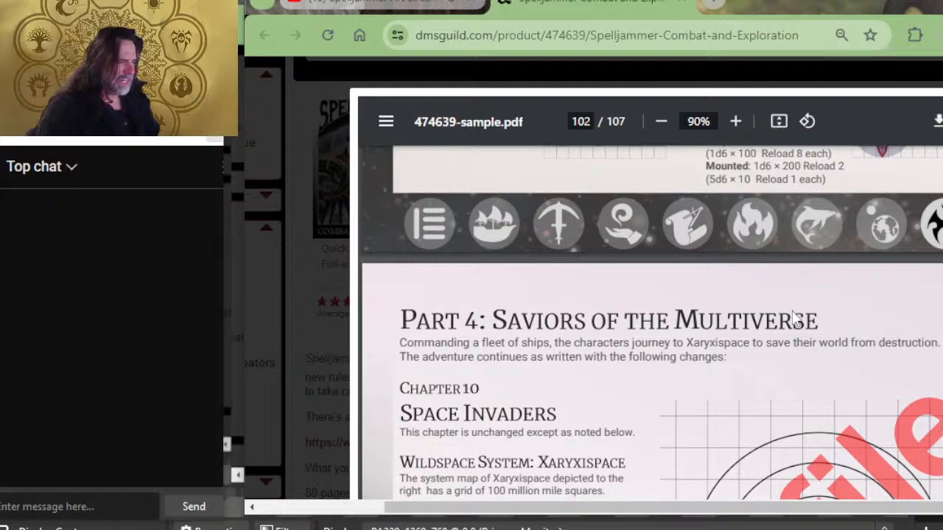
pyautogui.scroll(-10, 794, 318)
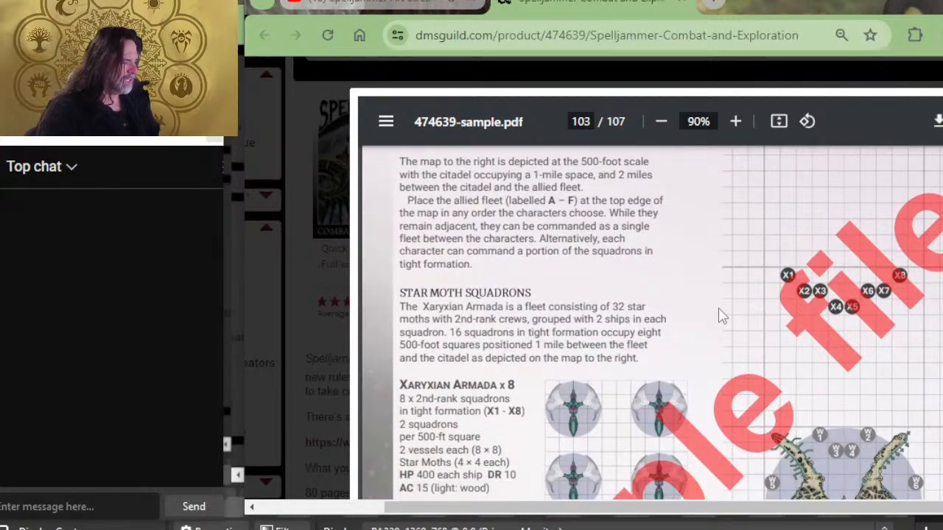
pyautogui.scroll(-3, 720, 315)
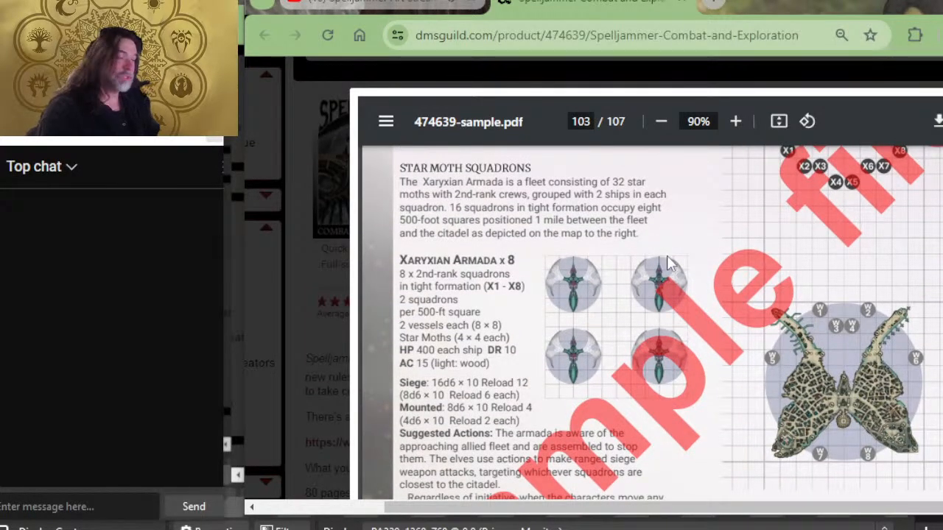
pyautogui.scroll(10, 742, 302)
pyautogui.scroll(-2, 744, 295)
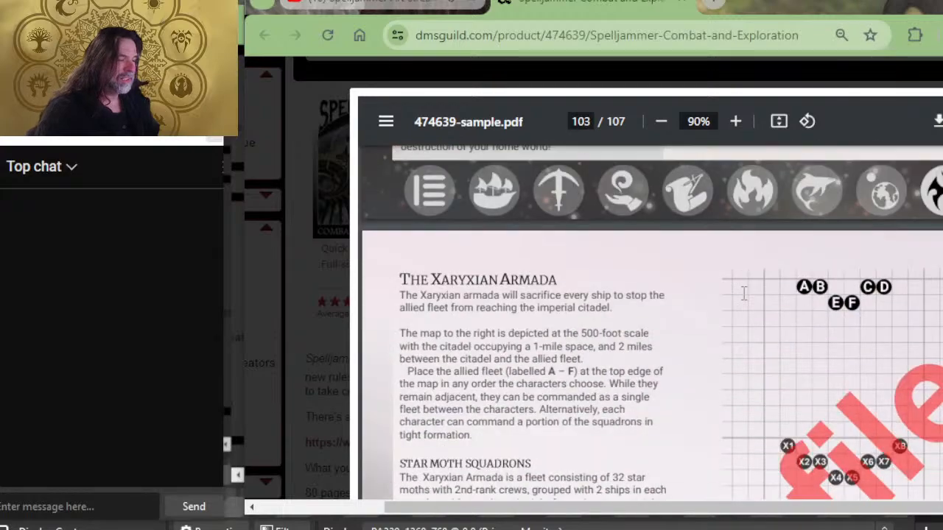
pyautogui.scroll(-2, 561, 384)
pyautogui.scroll(2, 603, 382)
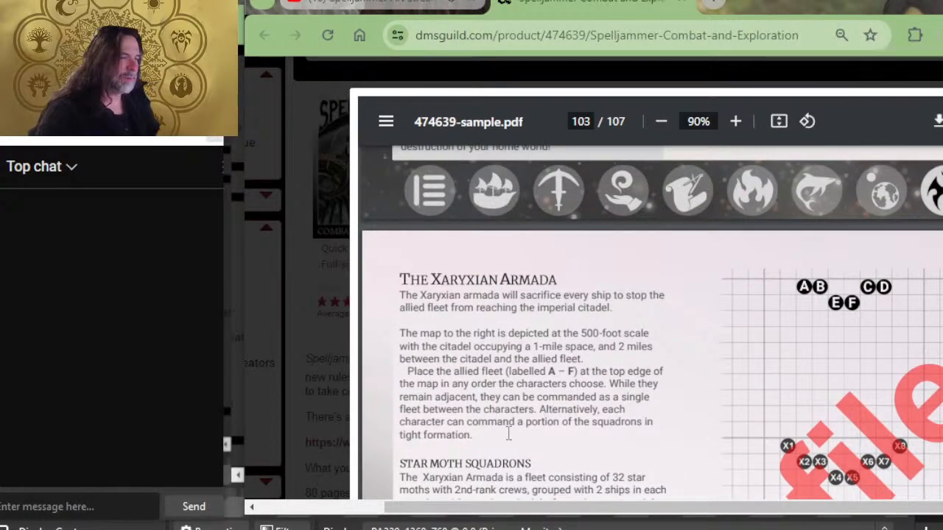
pyautogui.scroll(-4, 700, 343)
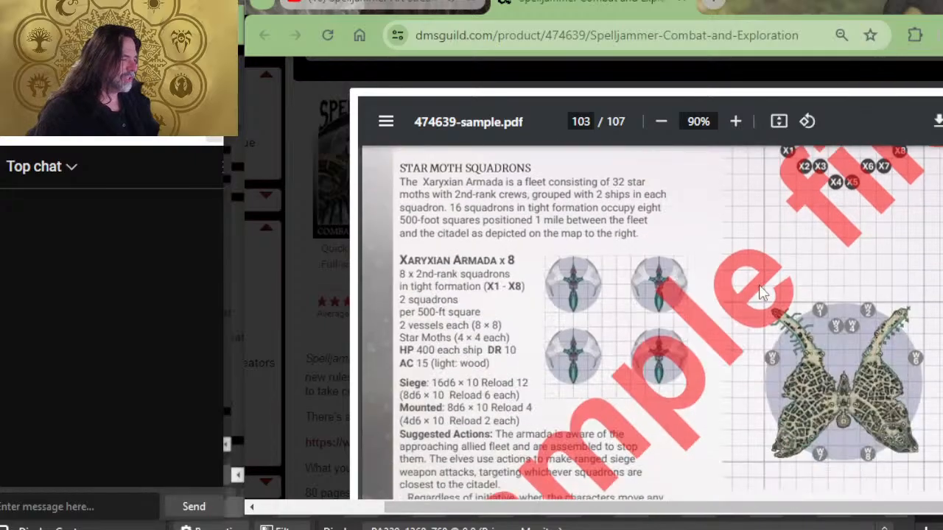
pyautogui.scroll(2, 753, 285)
pyautogui.scroll(-6, 754, 284)
pyautogui.scroll(10, 747, 269)
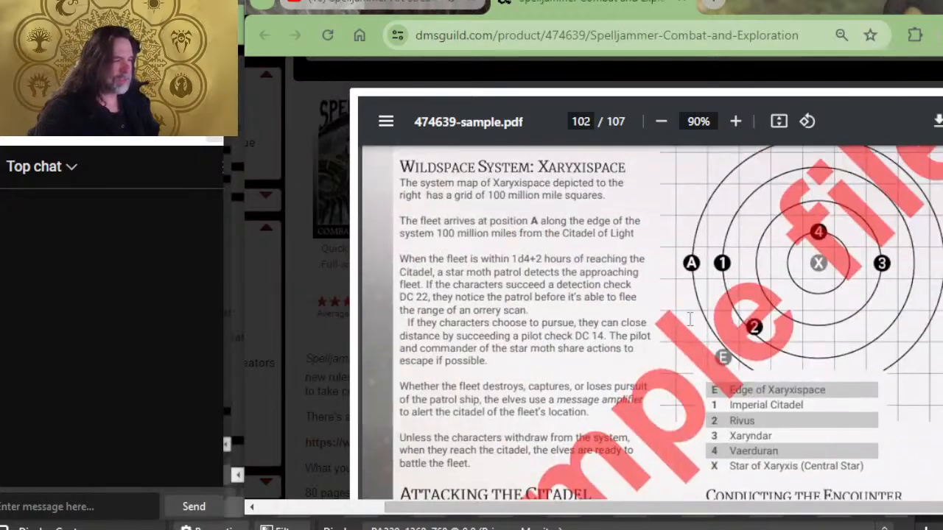
# Step: Look back through the Light of Xaryxis conversion from the faction squadrons on page 101 to the skiff statistics on page 92
pyautogui.scroll(6, 681, 329)
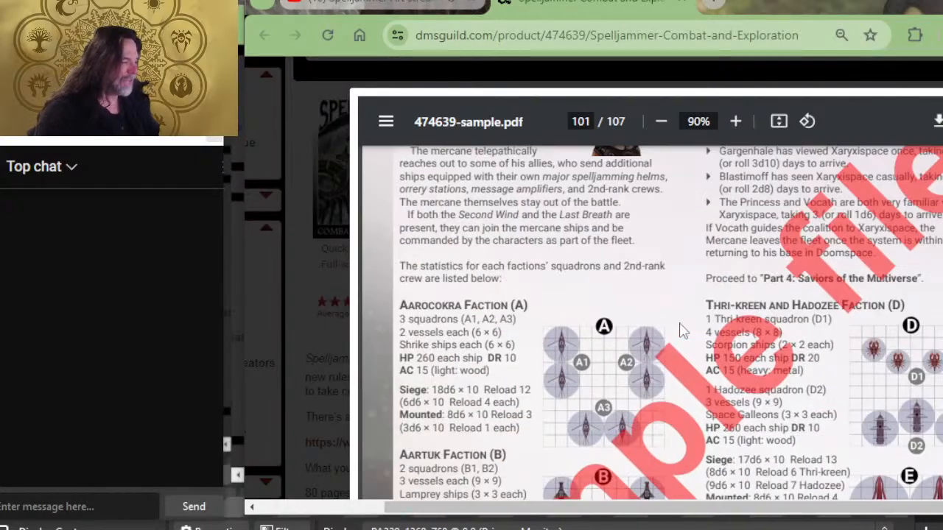
pyautogui.scroll(-2, 684, 330)
pyautogui.scroll(2, 685, 331)
pyautogui.scroll(15, 683, 331)
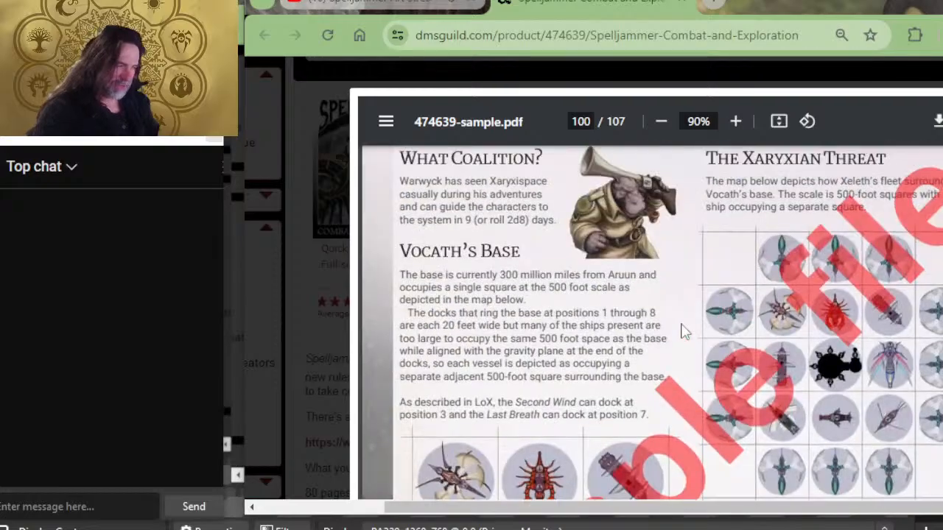
pyautogui.scroll(20, 692, 327)
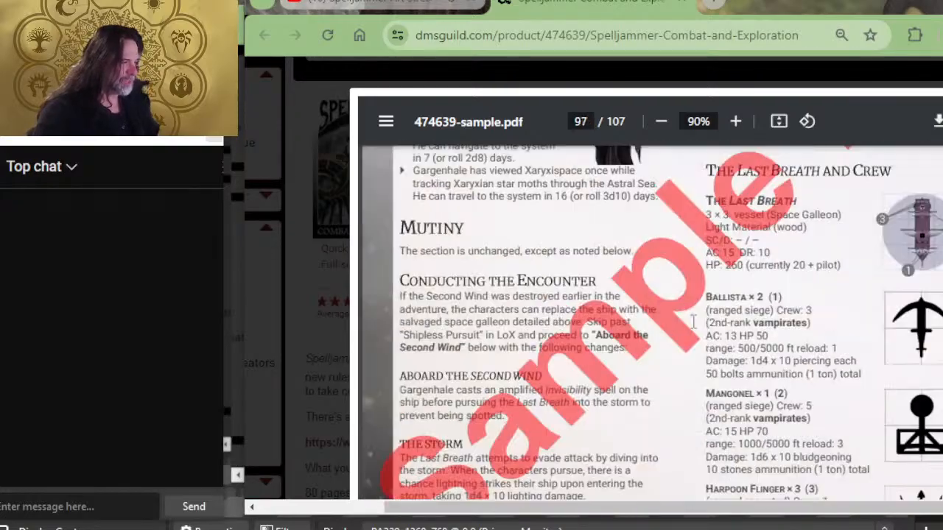
pyautogui.scroll(20, 692, 321)
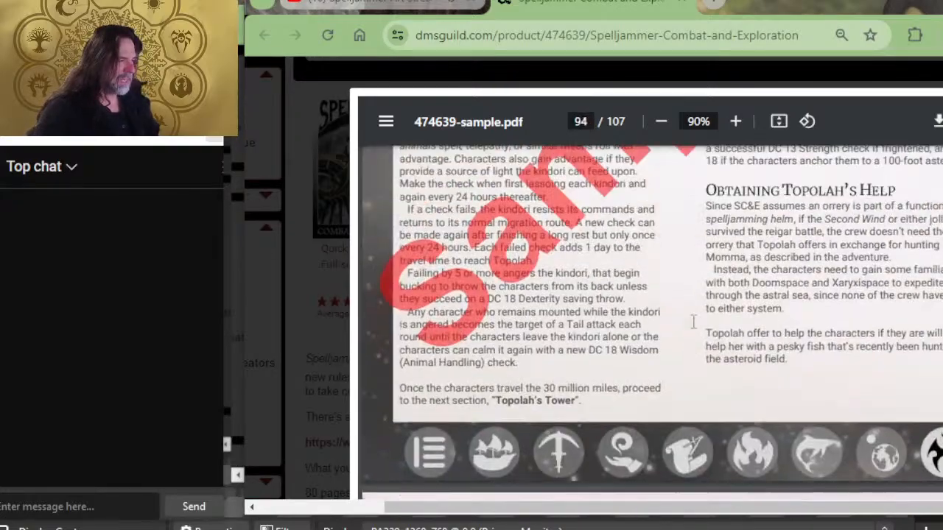
pyautogui.scroll(20, 758, 398)
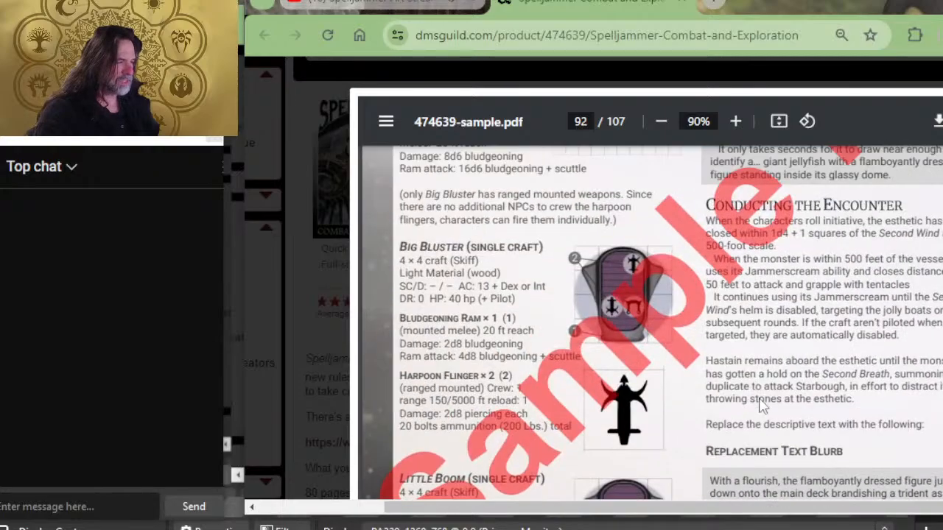
# Step: Examine the Second Wind crew on page 91, the asteroid encounter maps and the pages back to Chapter 2, "Attack of the Star Moth"
pyautogui.scroll(5, 768, 395)
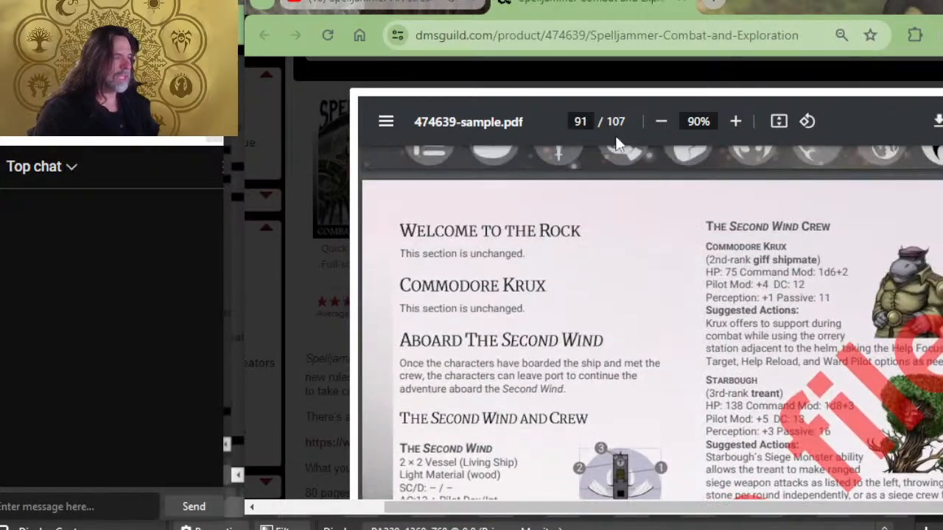
pyautogui.scroll(-20, 782, 190)
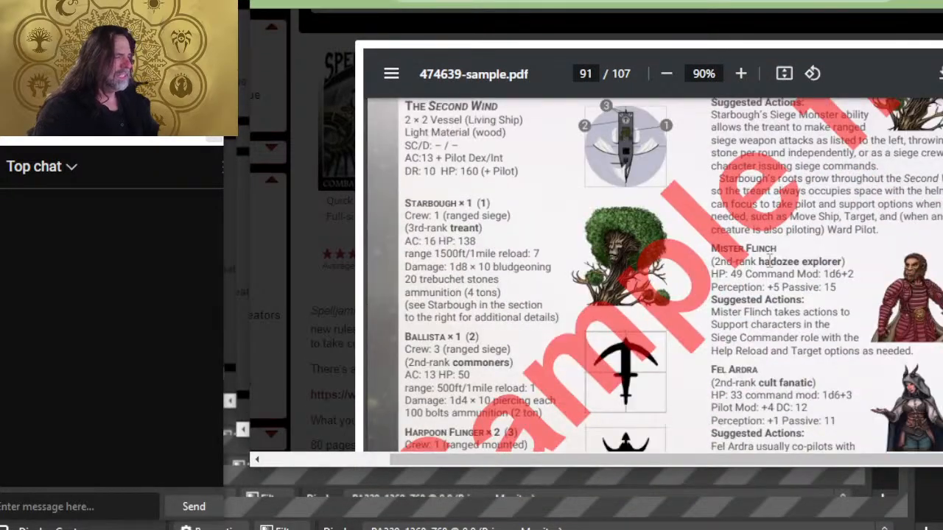
pyautogui.scroll(20, 737, 290)
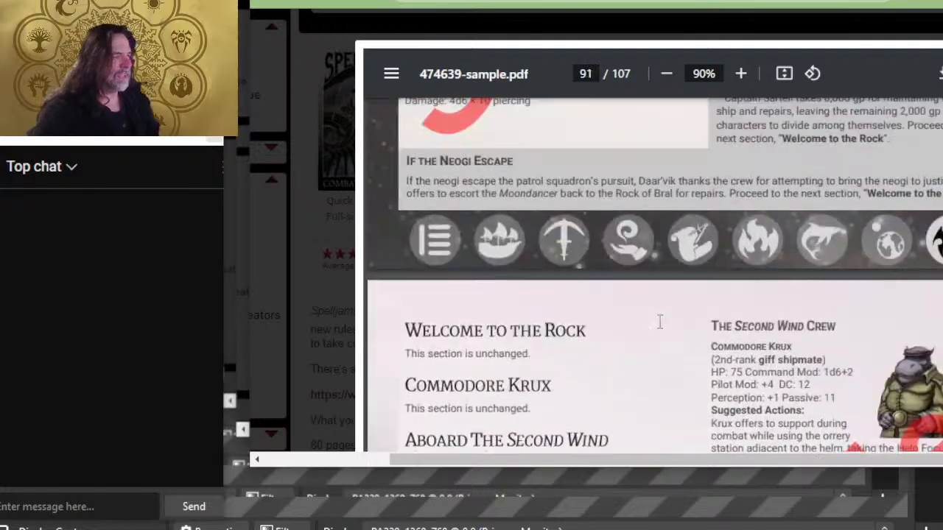
pyautogui.scroll(15, 754, 324)
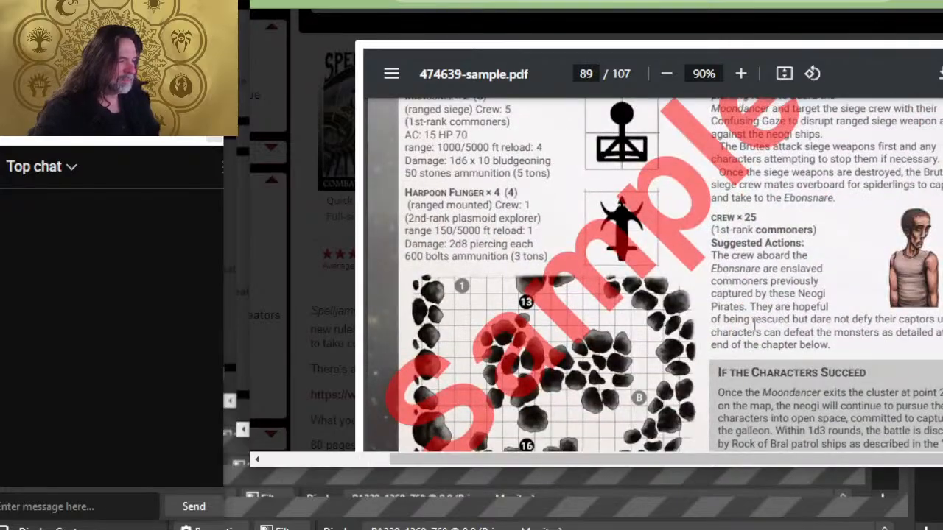
pyautogui.scroll(-5, 757, 330)
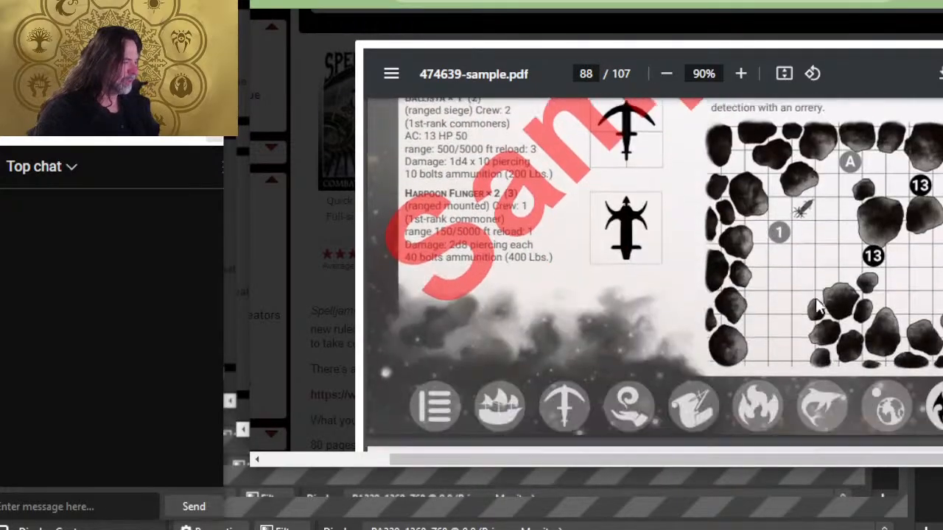
pyautogui.scroll(20, 813, 309)
pyautogui.scroll(20, 836, 334)
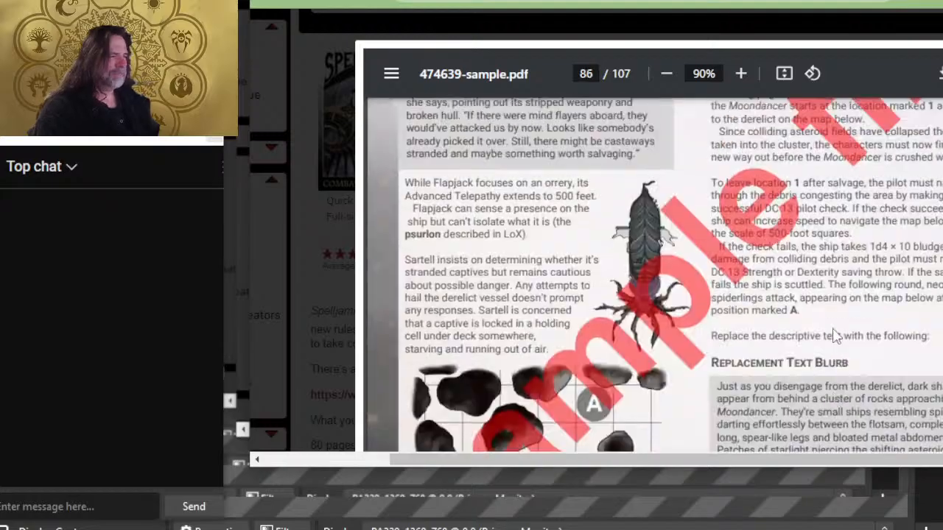
pyautogui.scroll(20, 834, 335)
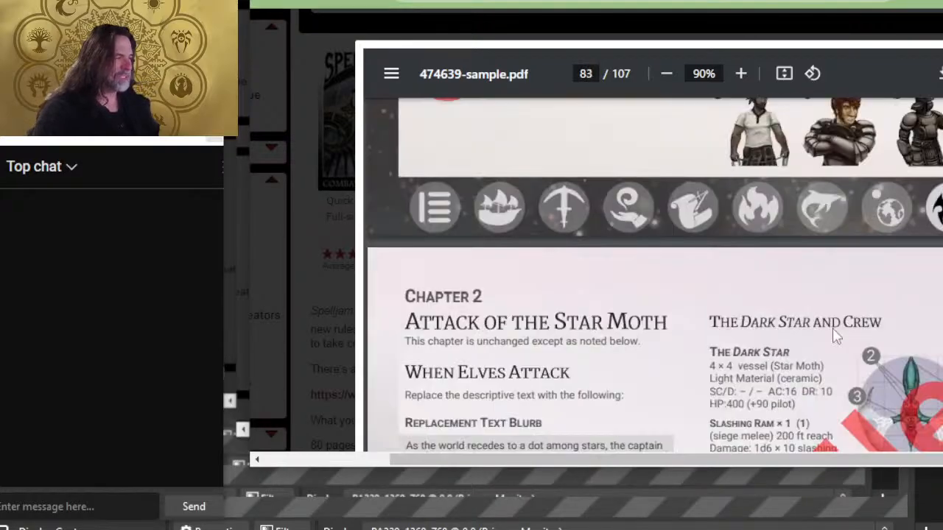
# Step: Look back from Chapter 2 on page 83 through the world temperature and world composition tables on pages 80 and 79
pyautogui.scroll(15, 835, 335)
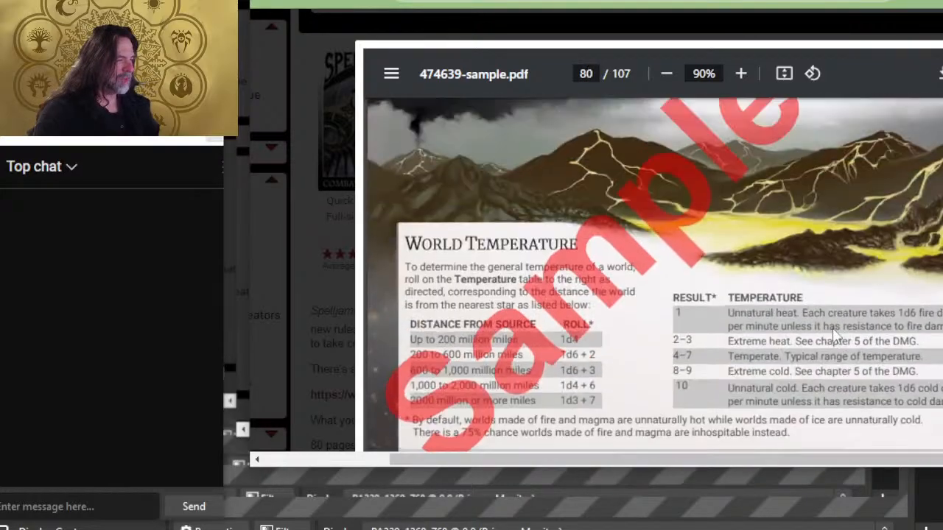
pyautogui.scroll(5, 834, 335)
pyautogui.scroll(5, 832, 335)
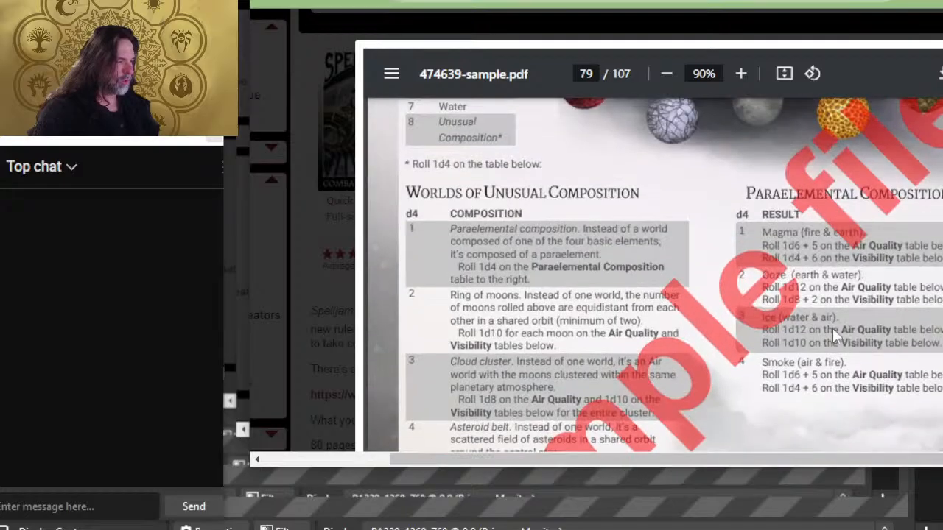
pyautogui.scroll(-6, 810, 377)
pyautogui.scroll(5, 807, 372)
pyautogui.scroll(20, 807, 372)
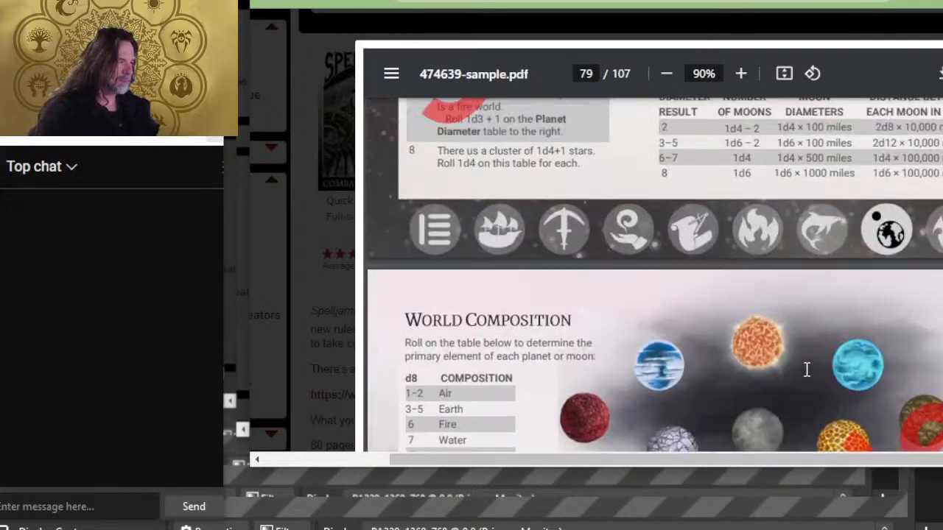
# Step: Look back through the unusual beasts, wildspace creature and infestation rules to the Realmspace map key on page 66
pyautogui.scroll(20, 818, 350)
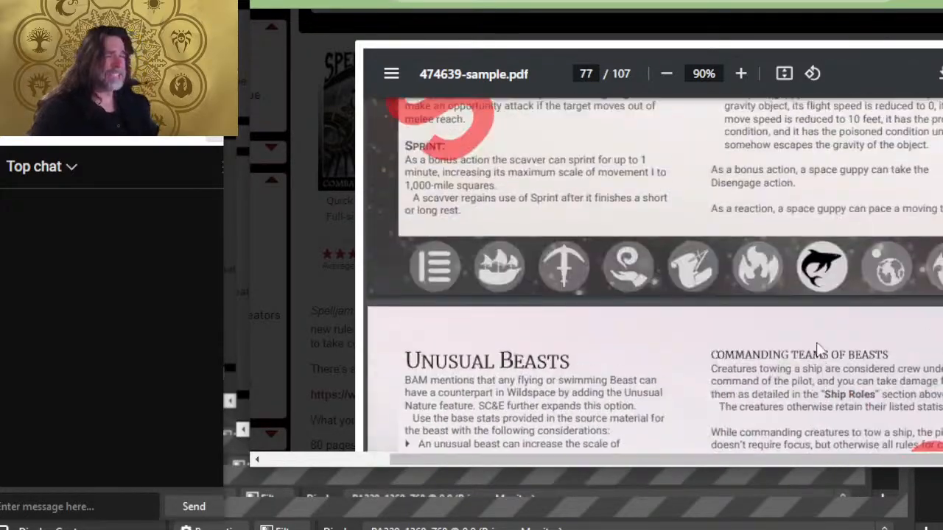
pyautogui.scroll(20, 820, 258)
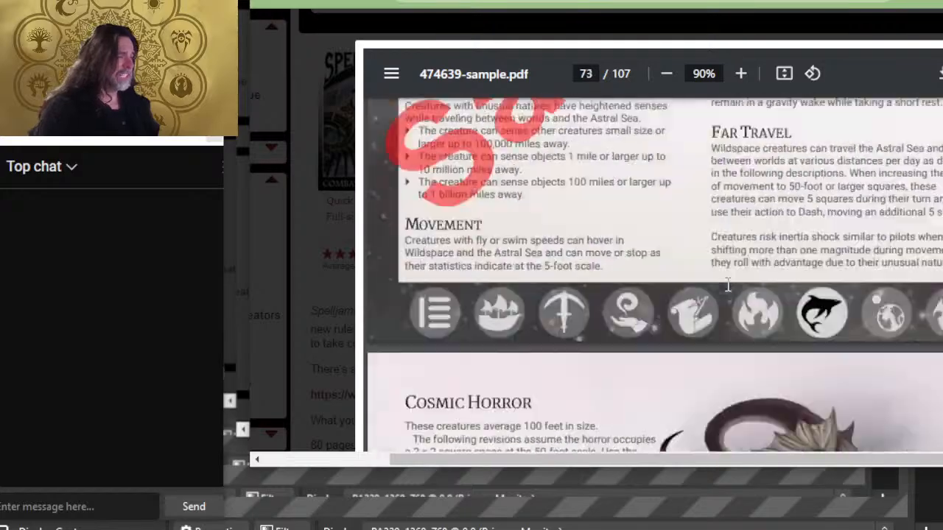
pyautogui.scroll(20, 729, 284)
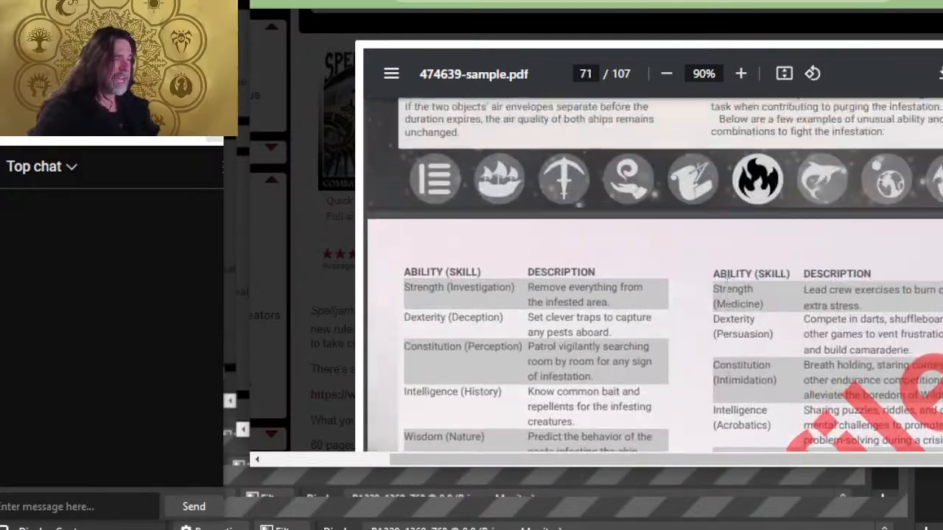
pyautogui.scroll(20, 723, 290)
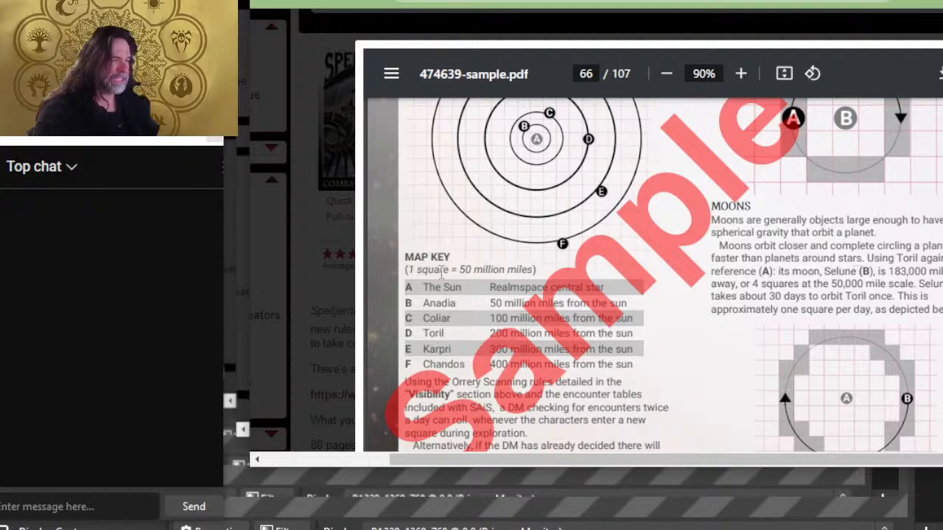
# Step: Examine the Realmspace inner planets map on page 66 and the Xaryxispace and Realmspace system maps with their keys on page 65
pyautogui.scroll(4, 759, 237)
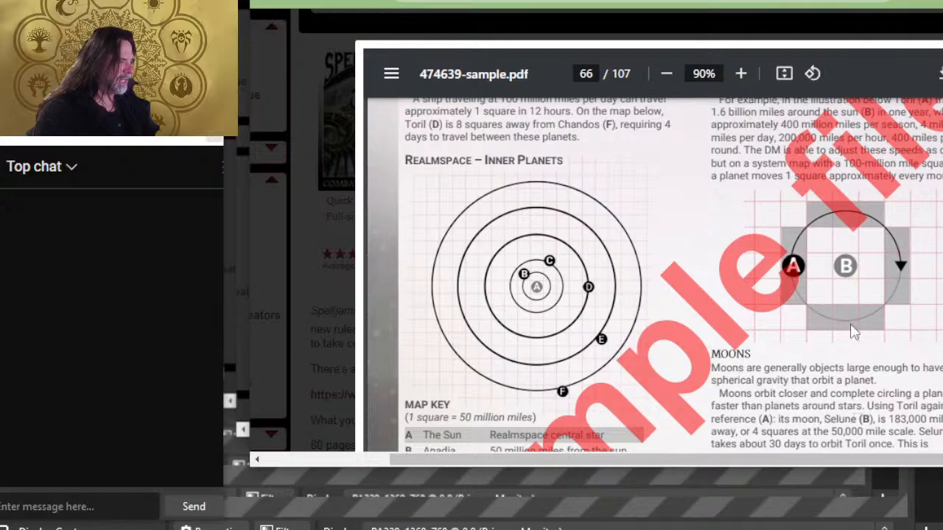
pyautogui.scroll(15, 717, 367)
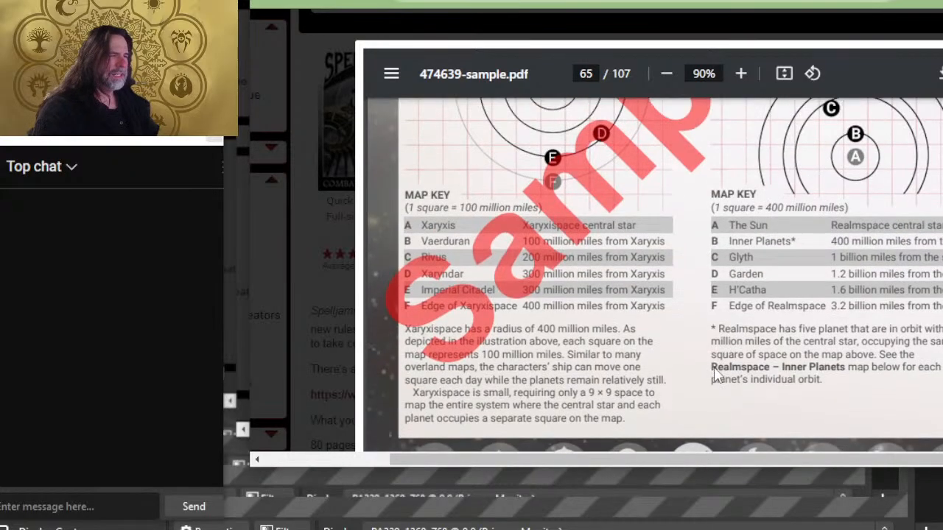
pyautogui.scroll(4, 714, 372)
pyautogui.scroll(-4, 713, 371)
pyautogui.scroll(4, 703, 372)
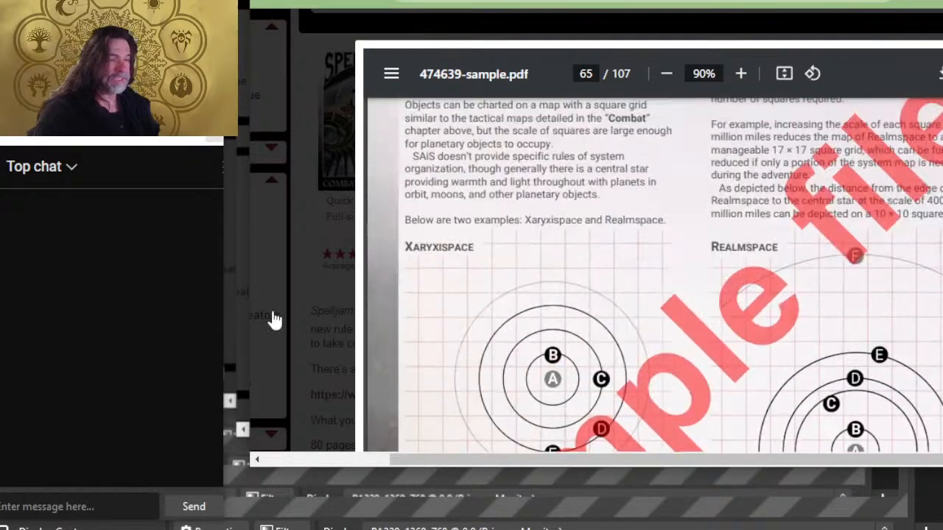
pyautogui.scroll(-4, 744, 241)
pyautogui.scroll(2, 835, 273)
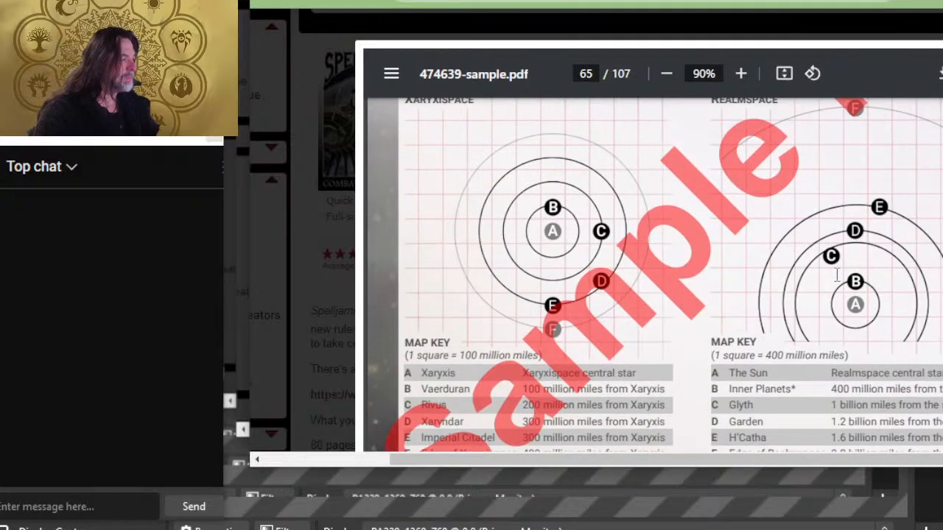
pyautogui.scroll(-2, 836, 271)
pyautogui.scroll(4, 835, 269)
pyautogui.scroll(-6, 835, 260)
# Step: Review "Reducing Scale During Exploration" and its inner planets map, comparing them with the larger-scale Realmspace map on page 65
pyautogui.scroll(-8, 836, 261)
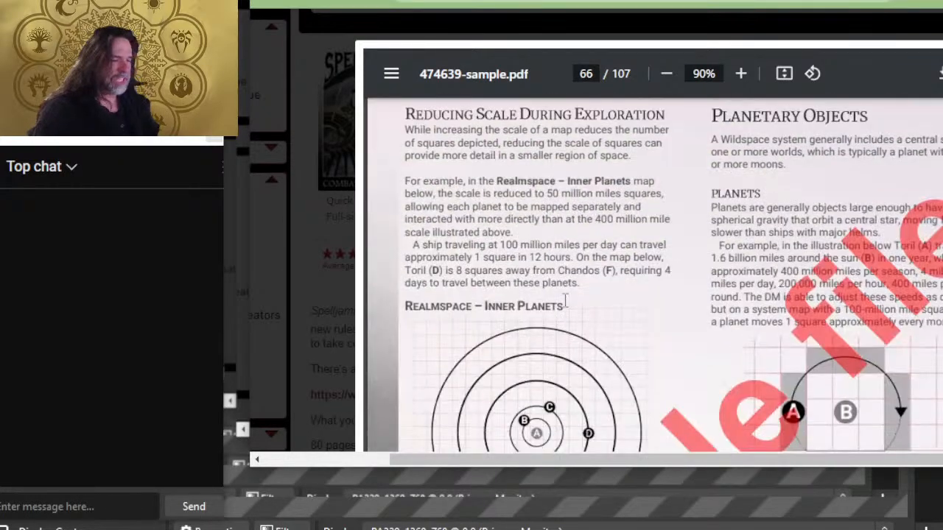
pyautogui.scroll(5, 577, 290)
pyautogui.scroll(-2, 581, 295)
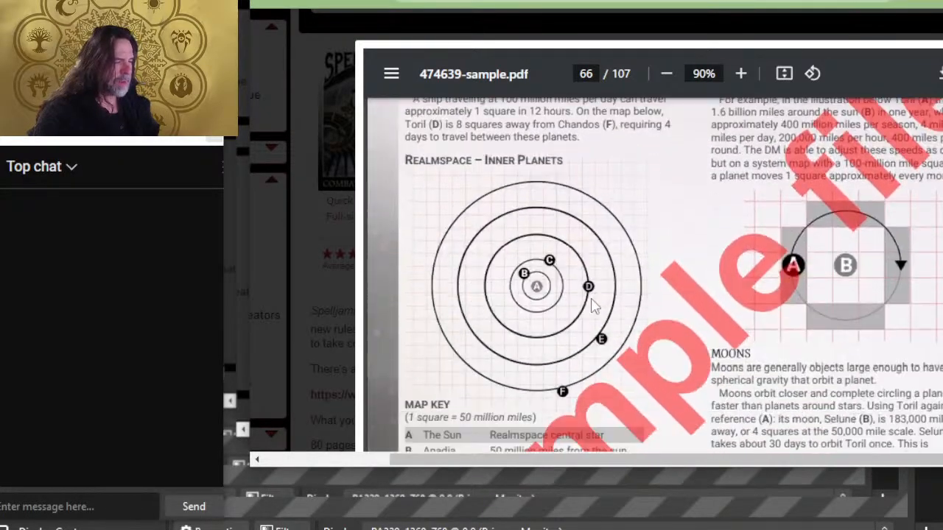
pyautogui.scroll(10, 597, 302)
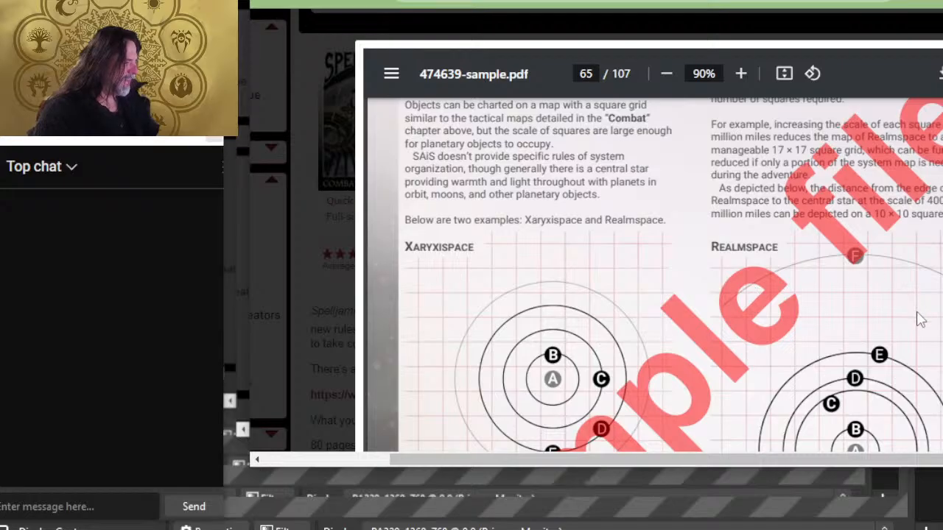
# Step: Look back from the Astral Sea travel times on page 63 to the map scales on page 58, and leave the preview
pyautogui.scroll(18, 919, 318)
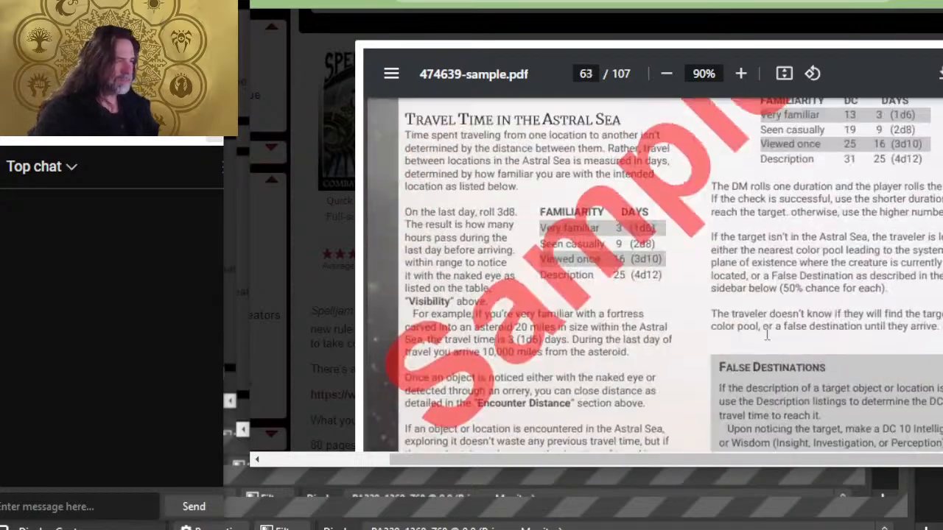
pyautogui.scroll(20, 766, 335)
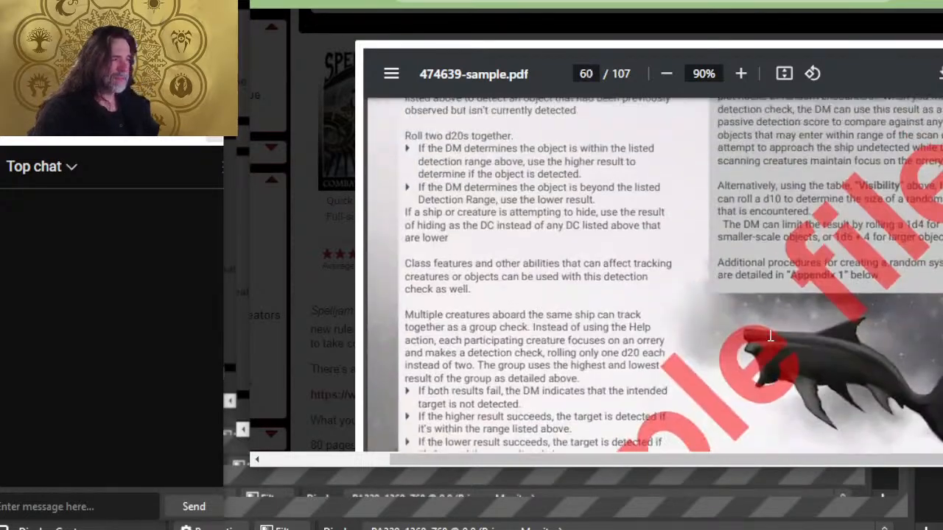
pyautogui.scroll(6, 769, 335)
pyautogui.scroll(10, 768, 302)
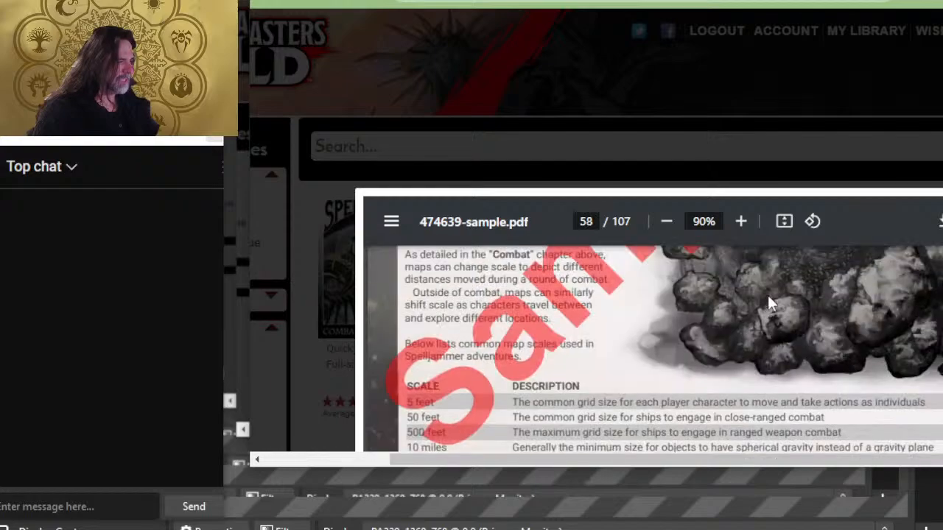
pyautogui.click(692, 114)
pyautogui.hotkey('ctrl', 'w')
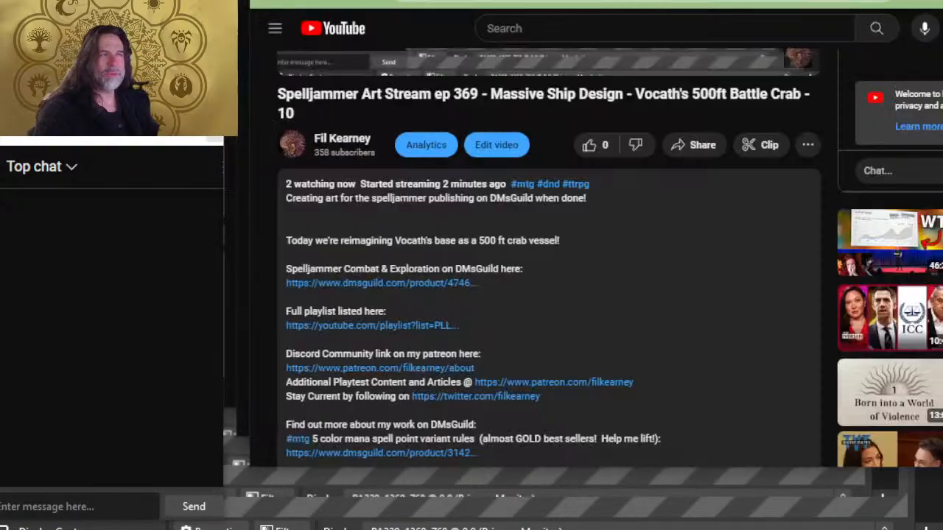
# Step: Switch to Photoshop and close the "SCE Cover - Final 24-3-18.jpg" document so the vocath crab drawing is in front
pyautogui.hotkey('alt', 'Tab')
pyautogui.hotkey('alt', 'shift', 'Tab')
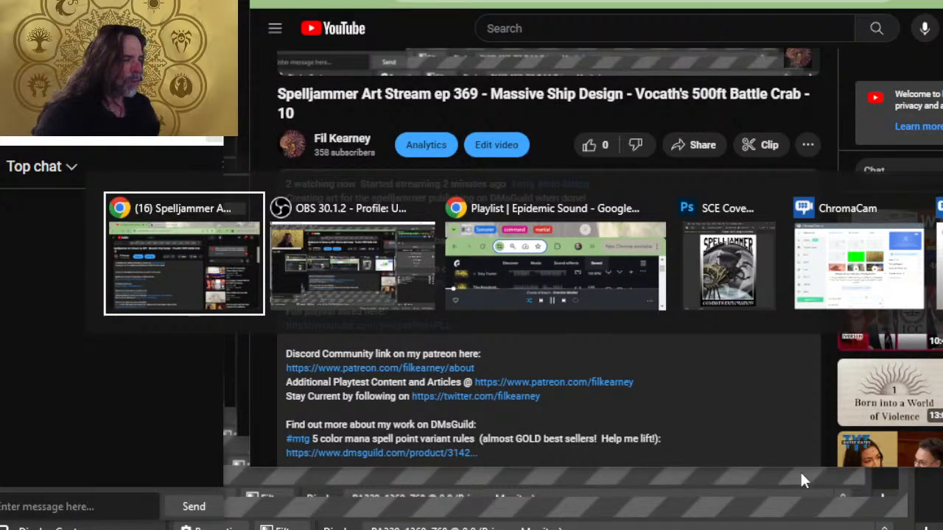
pyautogui.hotkey('alt', 'Tab')
pyautogui.hotkey('alt', 'Tab')
pyautogui.hotkey('alt', 'Tab')
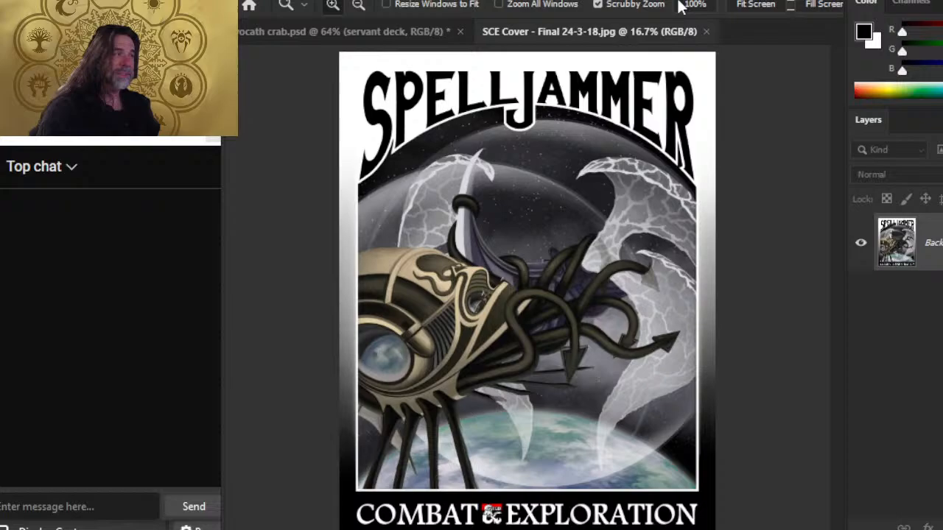
pyautogui.click(707, 32)
pyautogui.hotkey('alt', 'Tab')
pyautogui.hotkey('alt', 'Tab')
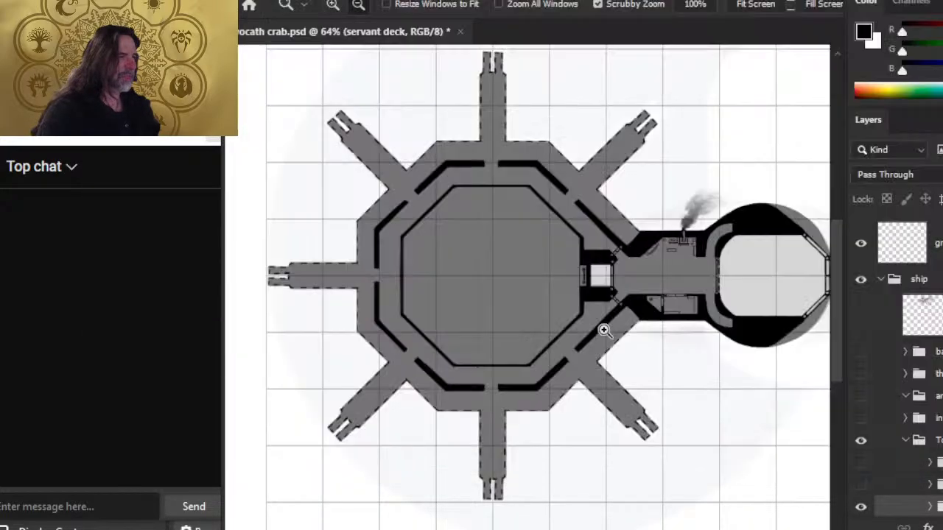
# Step: Return to the product page in the browser, reopen the full-size preview and jump to "Part 3: Chaos in Doomspace"
pyautogui.hotkey('alt', 'Tab')
pyautogui.hotkey('ctrl', 'Tab')
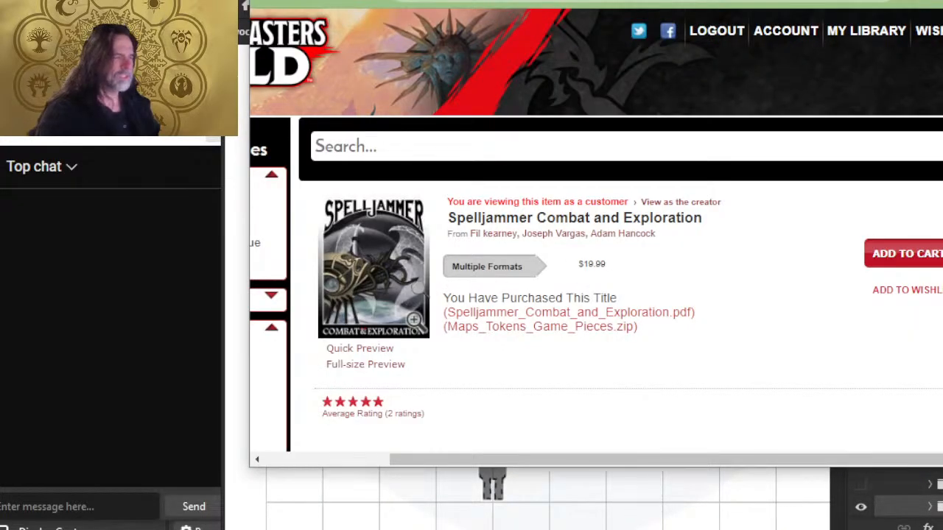
pyautogui.click(376, 377)
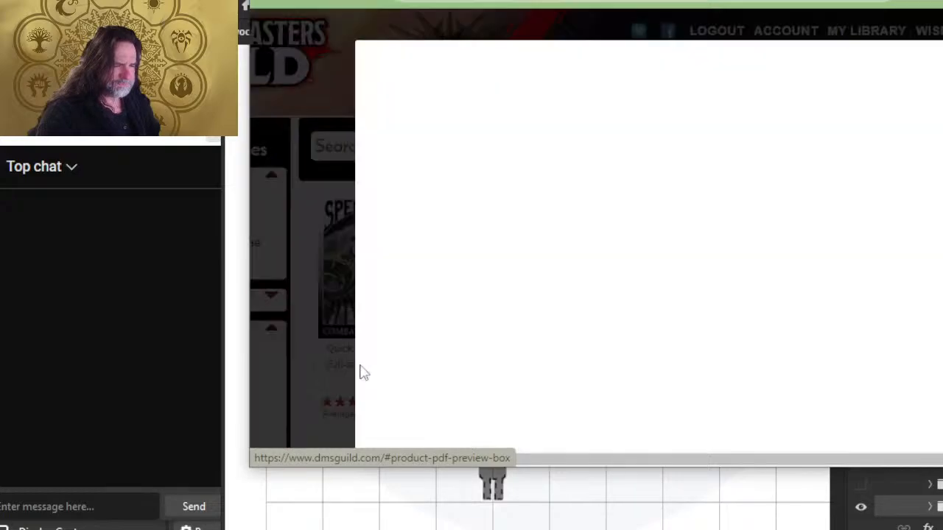
pyautogui.scroll(-10, 865, 298)
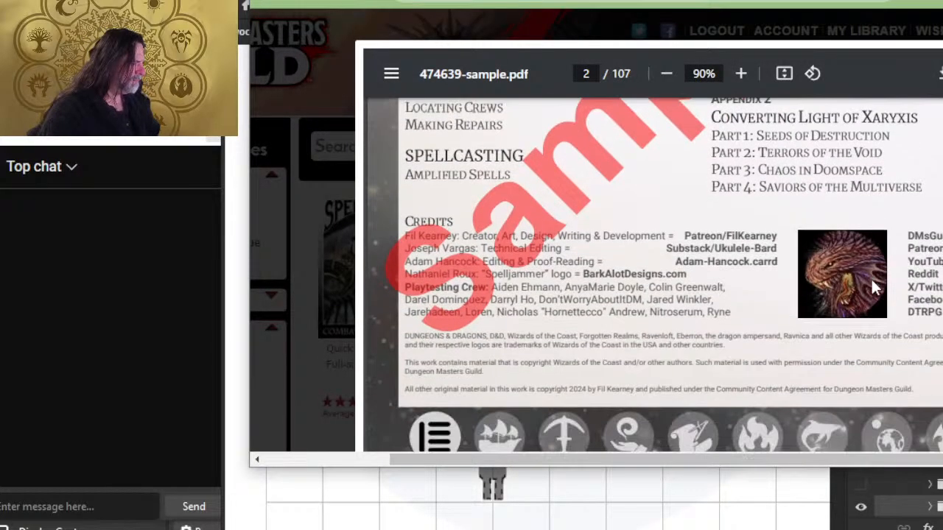
pyautogui.scroll(3, 871, 279)
pyautogui.click(810, 322)
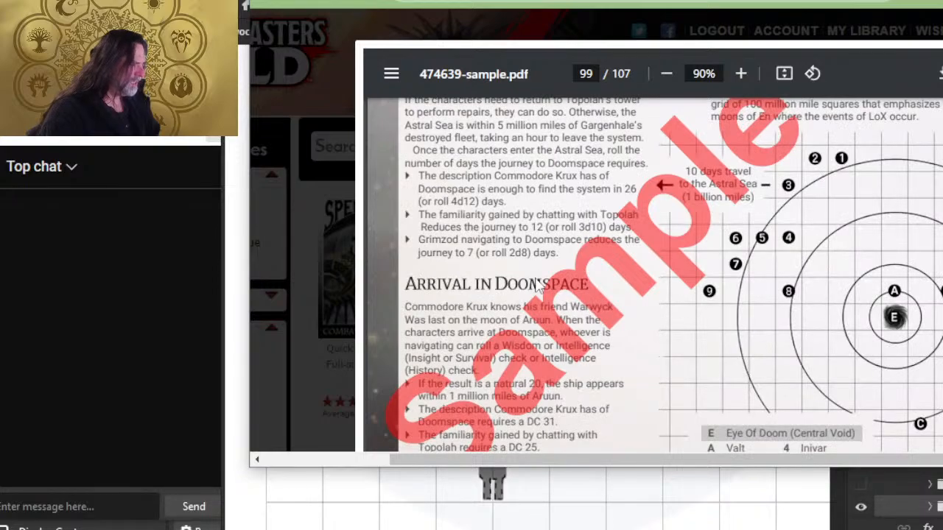
# Step: Examine the Doomspace system map on page 99 up close, including its key, and the docking diagram of Vocath's base
pyautogui.scroll(-2, 325, 160)
pyautogui.scroll(1, 573, 132)
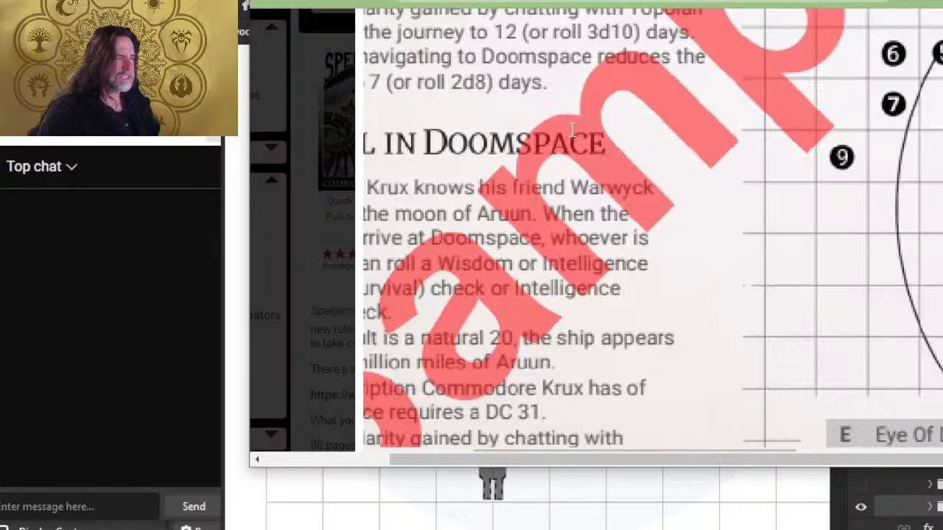
pyautogui.hscroll(5, 713, 156)
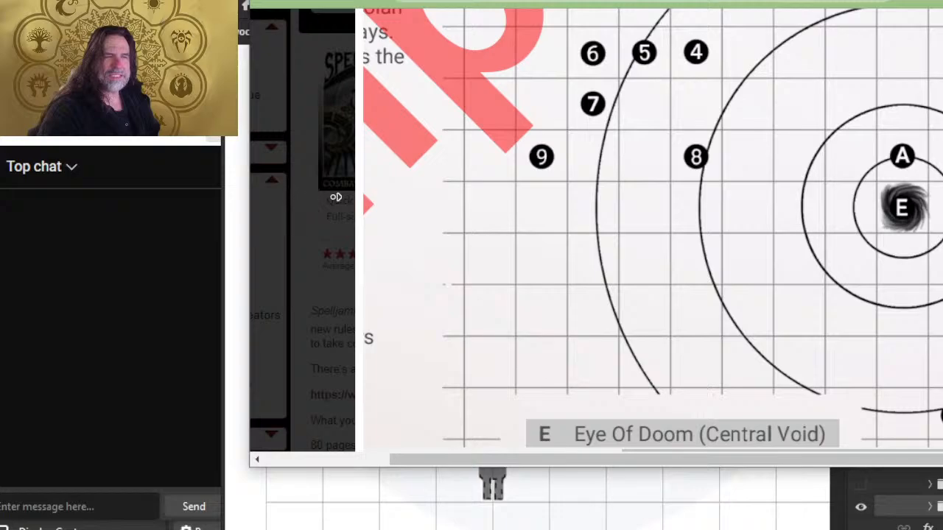
pyautogui.scroll(-3, 368, 255)
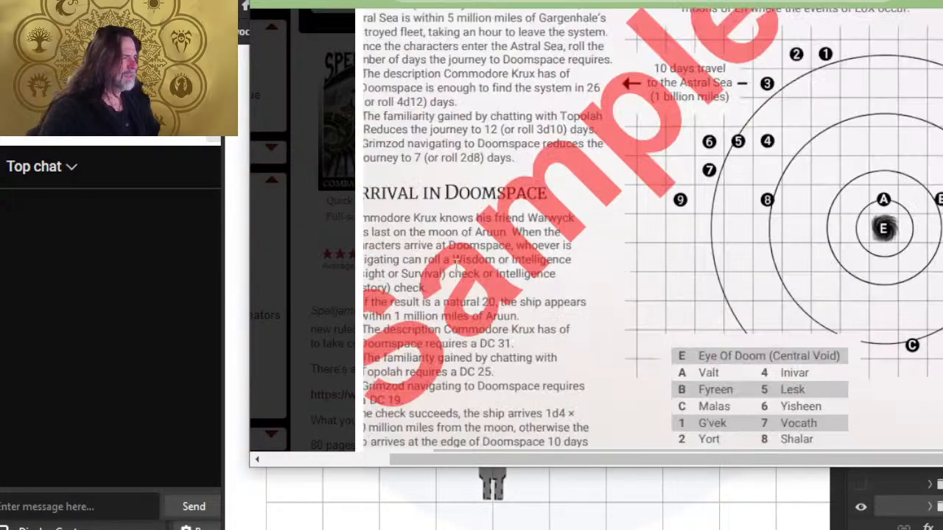
pyautogui.scroll(-10, 580, 272)
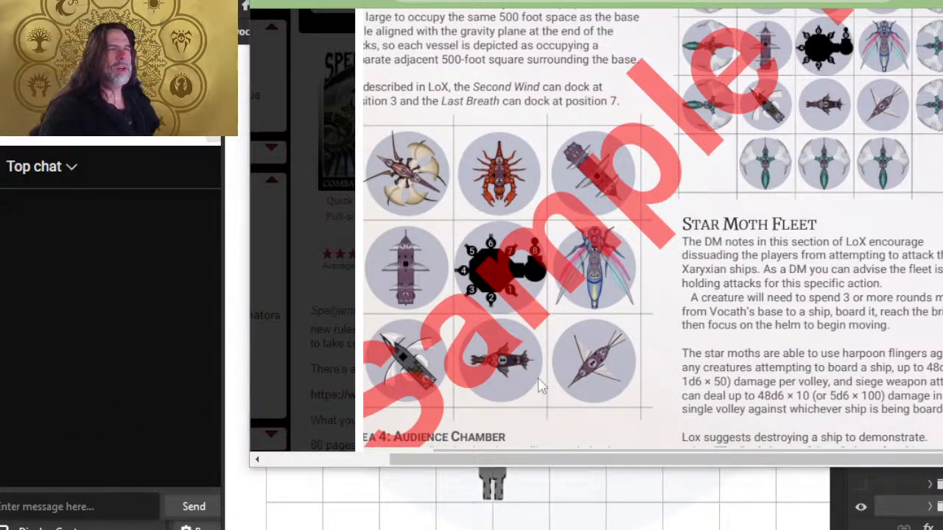
# Step: Compare the vocath crab deck plan in Photoshop with the docking diagram of Vocath's base in the preview PDF
pyautogui.hotkey('alt', 'Tab')
pyautogui.moveTo(759, 376); pyautogui.dragTo(747, 357)
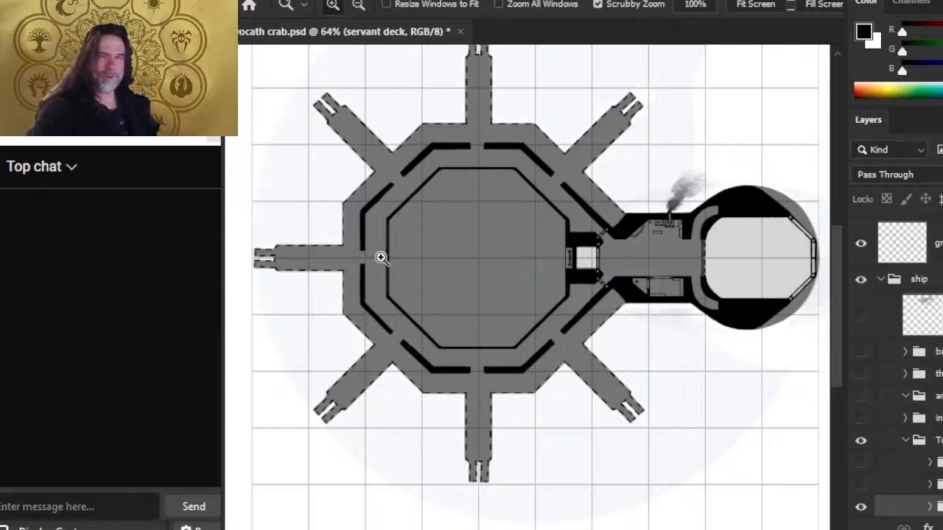
pyautogui.hotkey('alt', 'Tab')
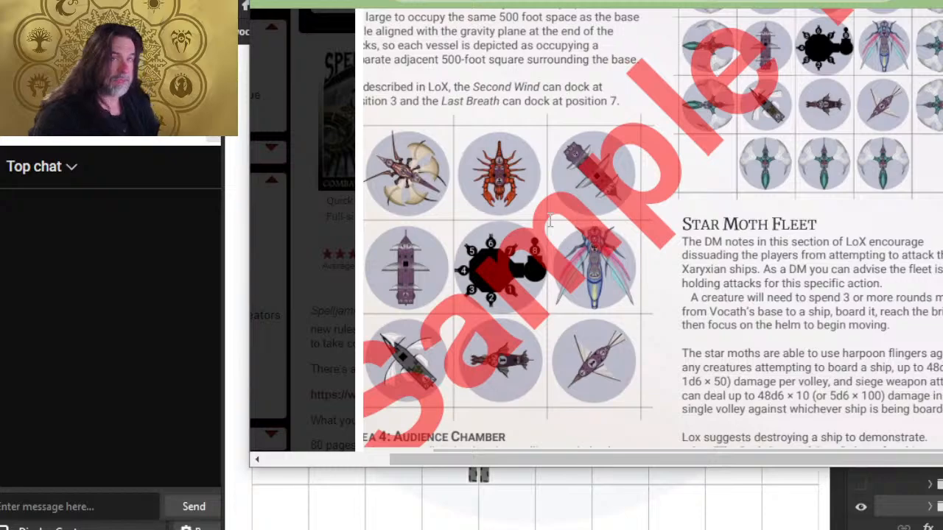
pyautogui.hotkey('alt', 'Tab')
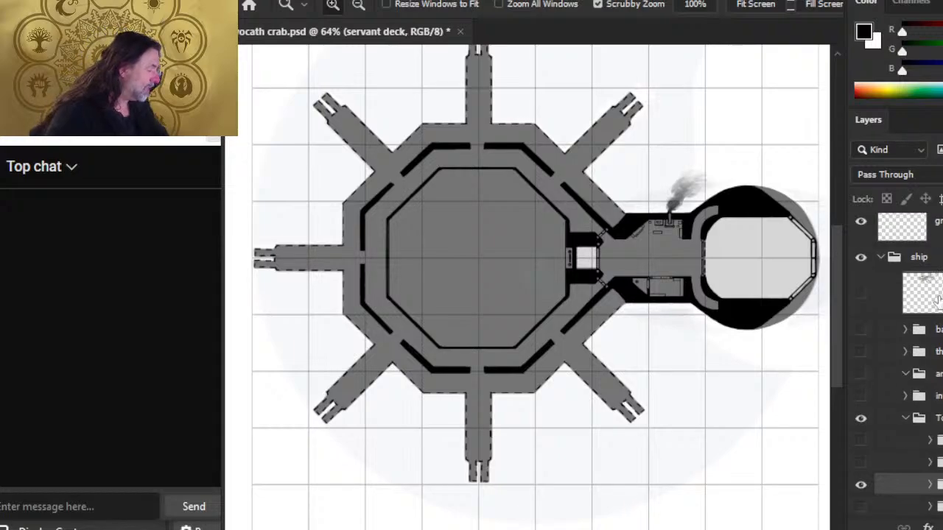
# Step: Compare the servant deck with the rough sketched deck in the group above it, leaving only the rough deck shown
pyautogui.scroll(-3, 899, 364)
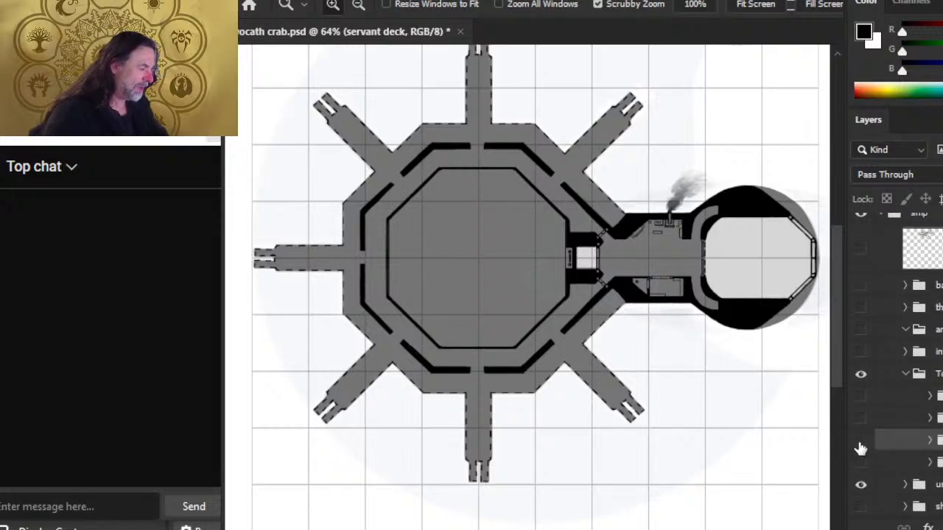
pyautogui.click(860, 440)
pyautogui.click(860, 440)
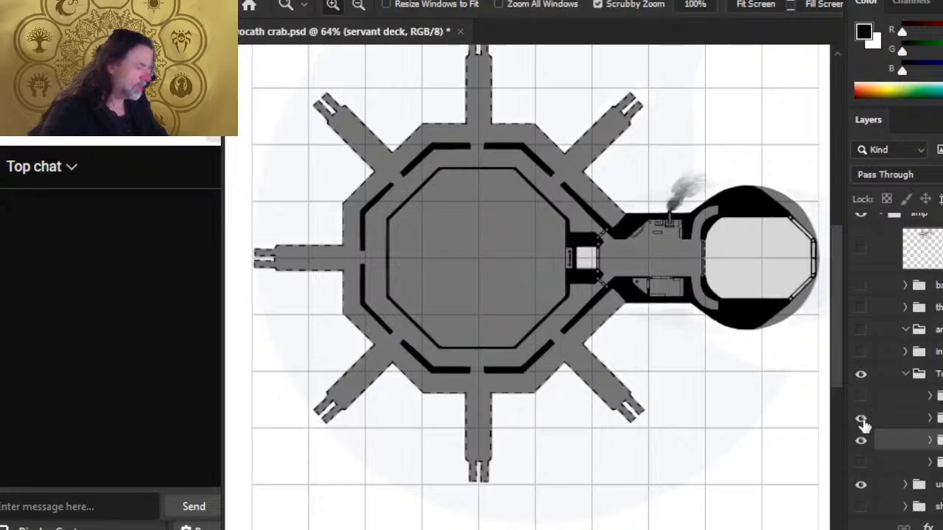
pyautogui.click(860, 419)
pyautogui.click(861, 419)
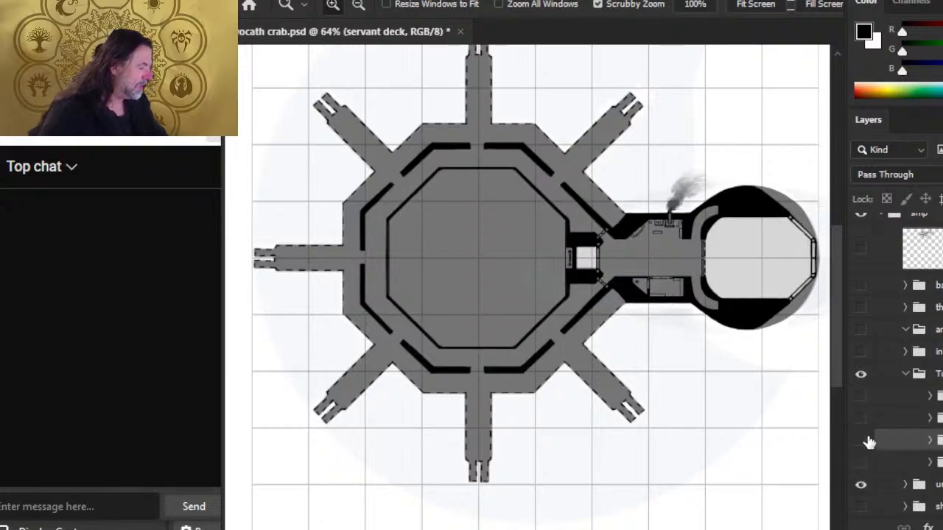
pyautogui.click(860, 441)
pyautogui.click(860, 418)
pyautogui.click(859, 447)
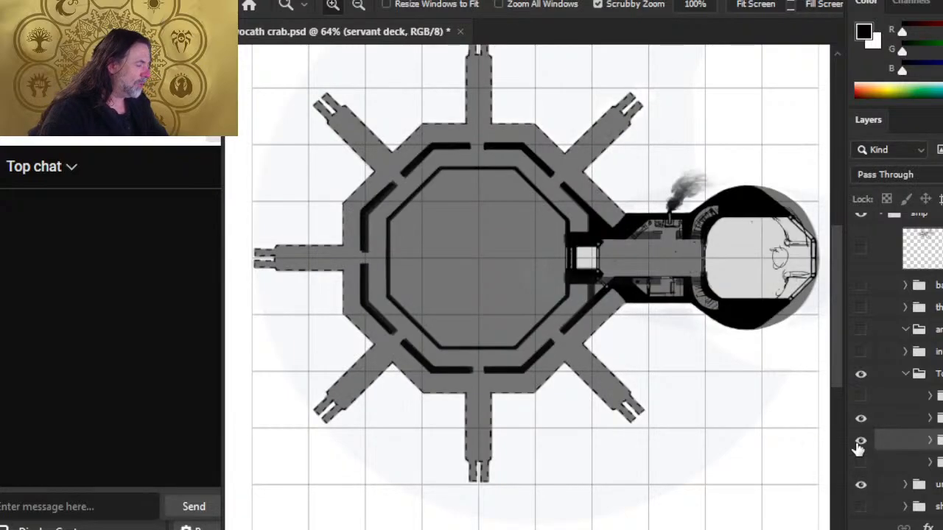
pyautogui.click(858, 447)
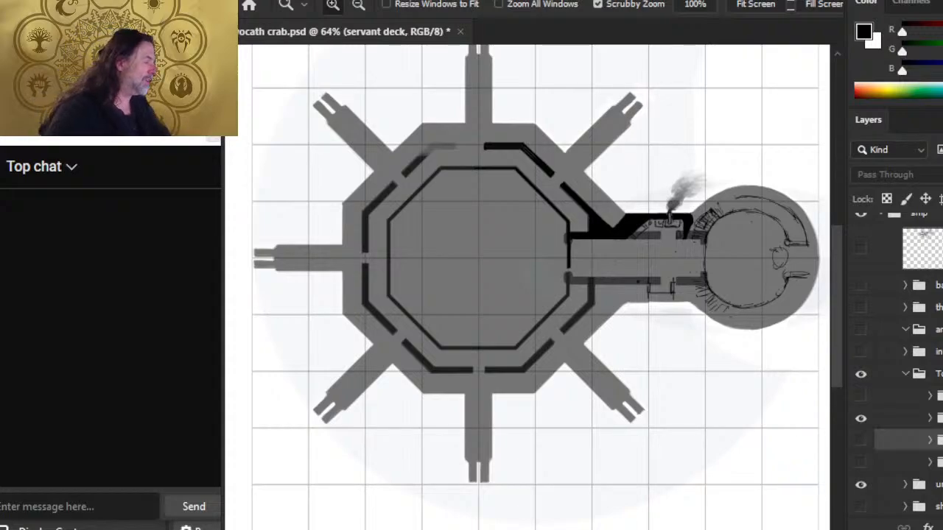
# Step: Bring up the painted artwork of Vocath's base over the deck plan, look it over and hide it again
pyautogui.scroll(3, 905, 353)
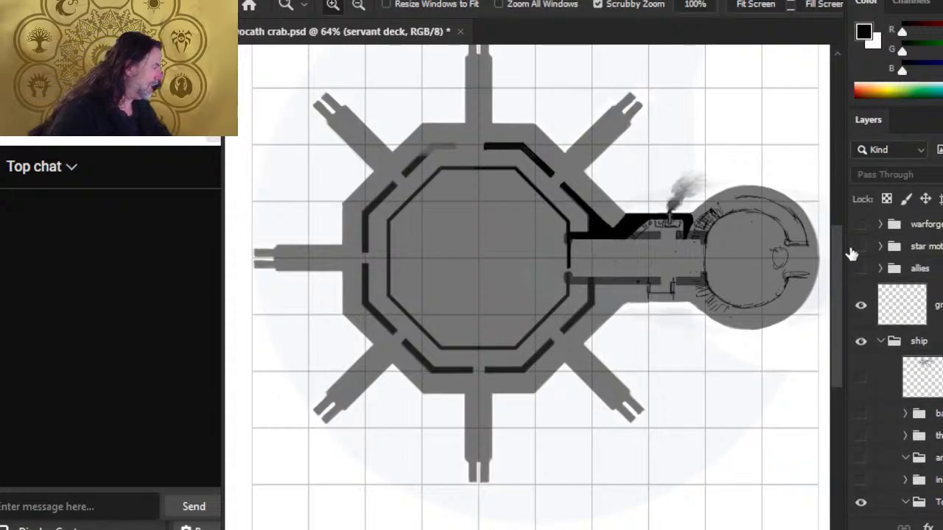
pyautogui.click(861, 415)
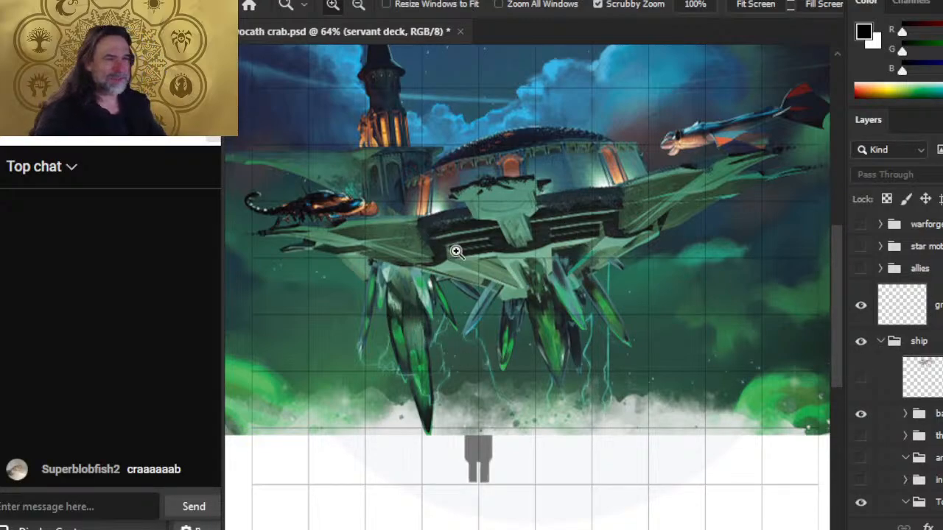
pyautogui.moveTo(523, 282); pyautogui.dragTo(548, 315)
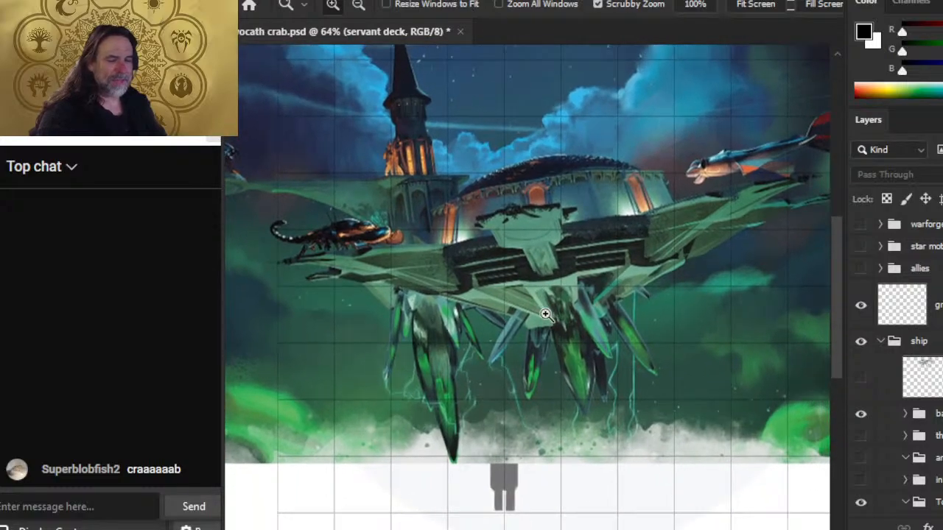
pyautogui.click(861, 414)
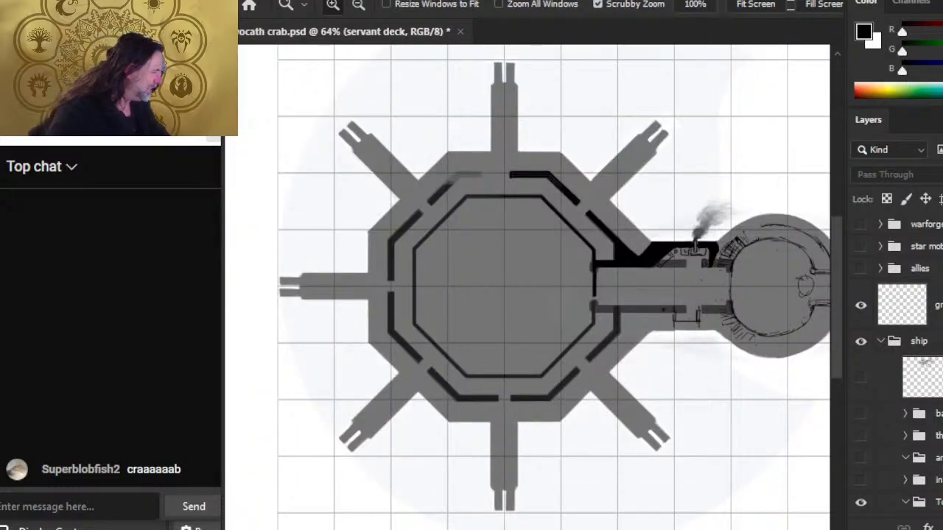
# Step: Show the line-art layer with the crab's legs and claws together with the deck plan
pyautogui.scroll(-5, 859, 425)
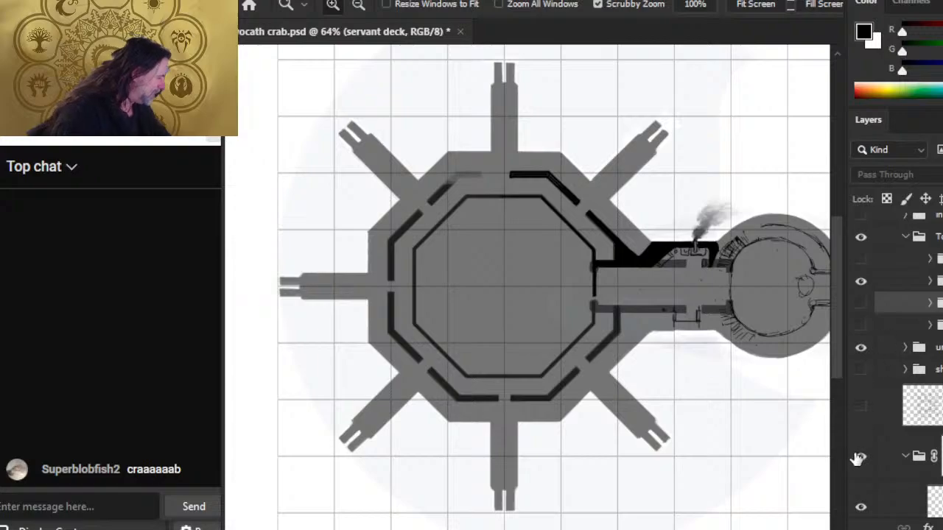
pyautogui.click(860, 417)
pyautogui.click(861, 409)
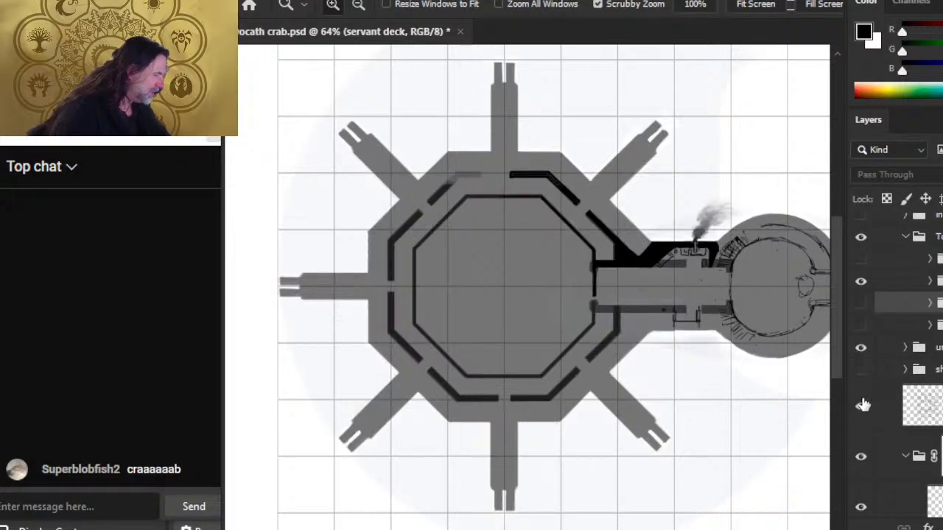
pyautogui.click(862, 404)
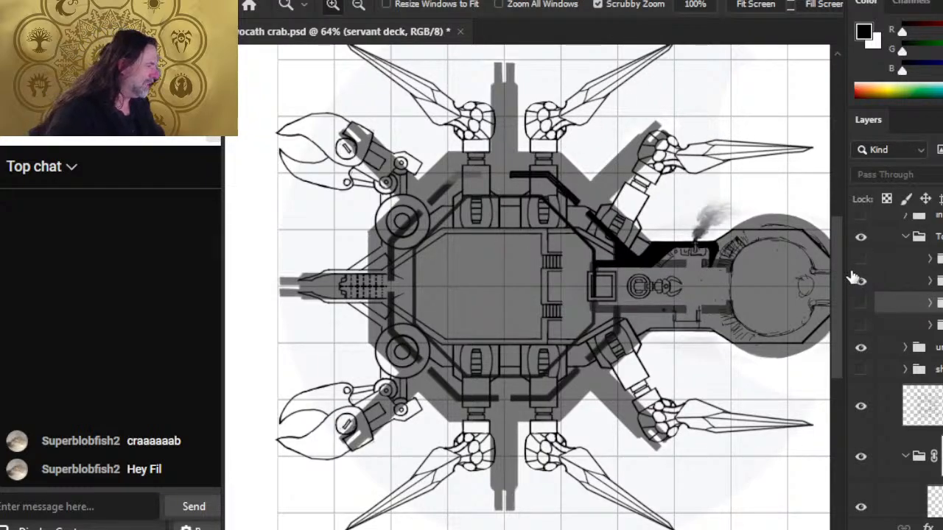
# Step: Compare the crab line art with the painted artwork of Vocath's base, then hide the painting
pyautogui.scroll(3, 895, 353)
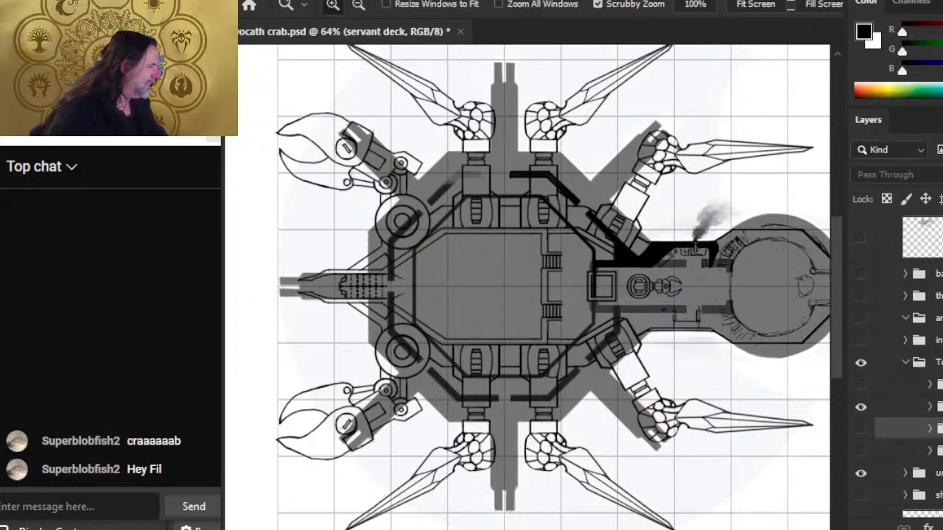
pyautogui.scroll(3, 855, 286)
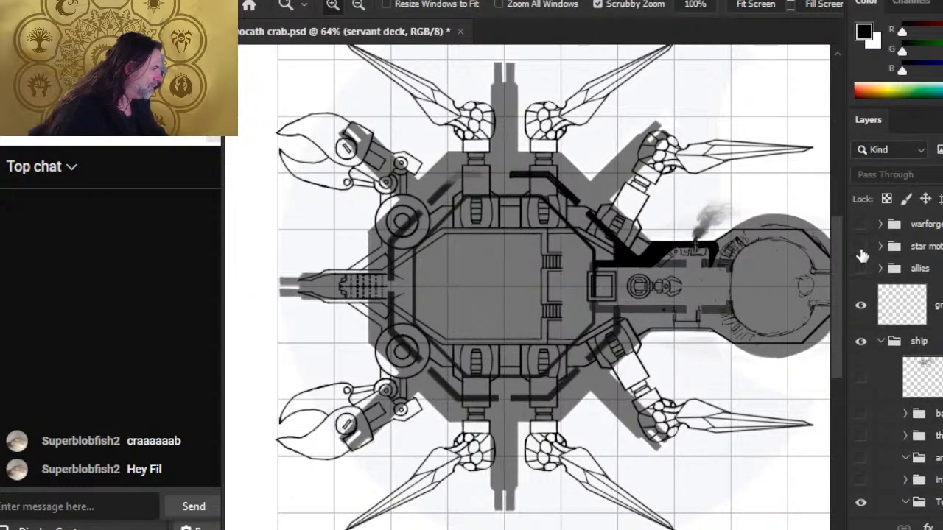
pyautogui.click(859, 417)
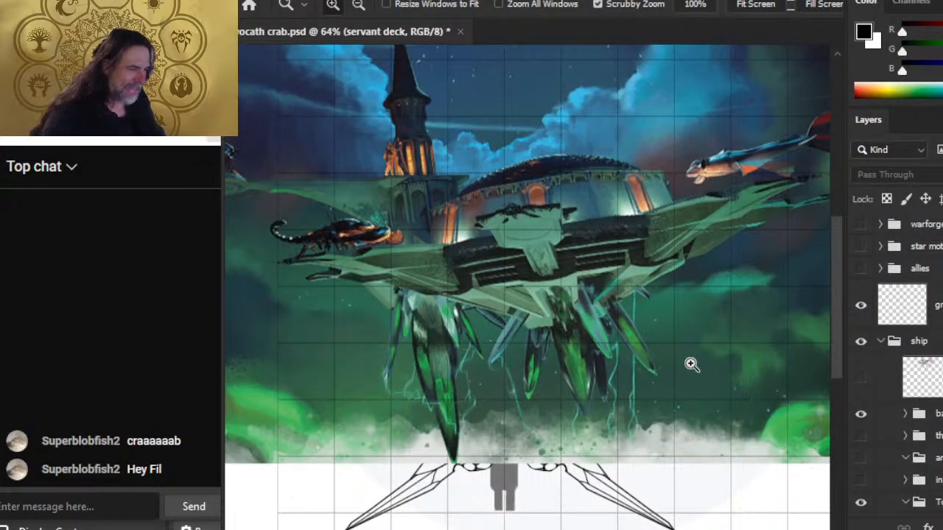
pyautogui.click(860, 414)
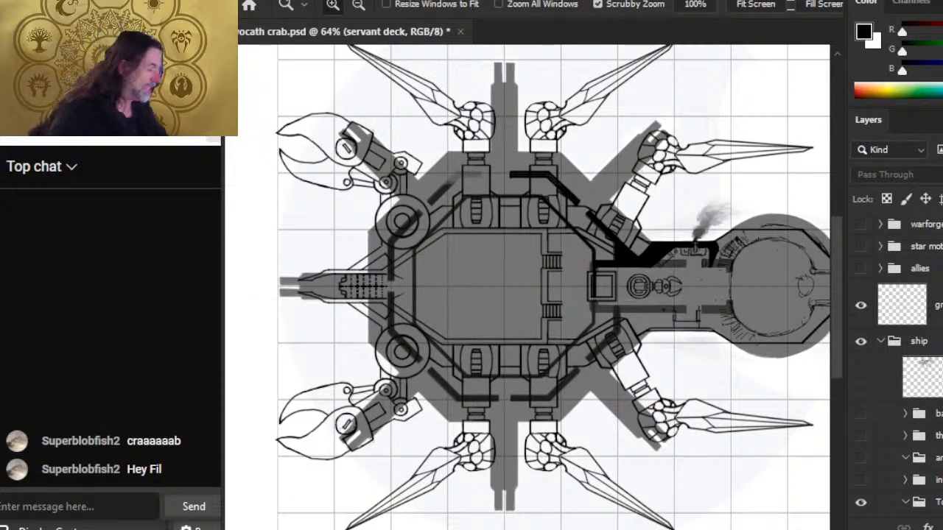
# Step: Briefly display the hidden alternate grey silhouette in the bottom layer folder and hide it again
pyautogui.scroll(-5, 857, 360)
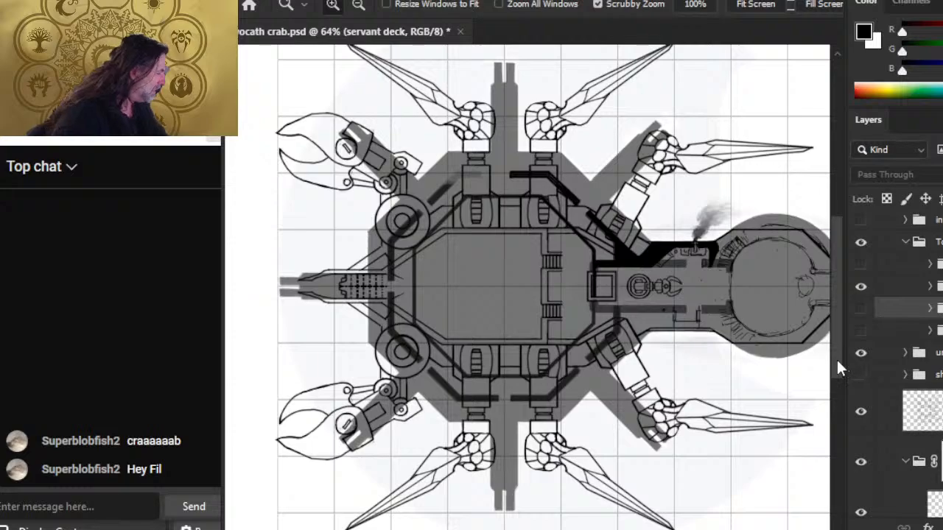
pyautogui.scroll(-5, 863, 397)
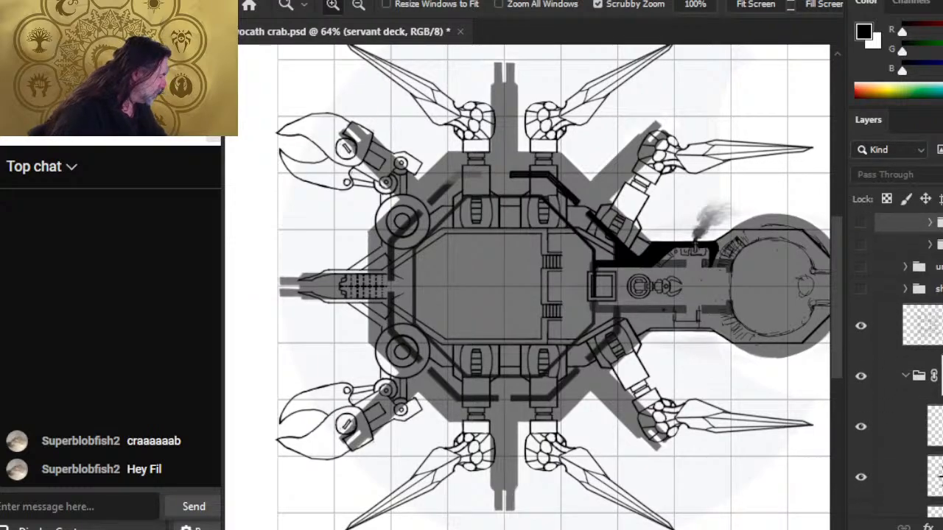
pyautogui.click(861, 409)
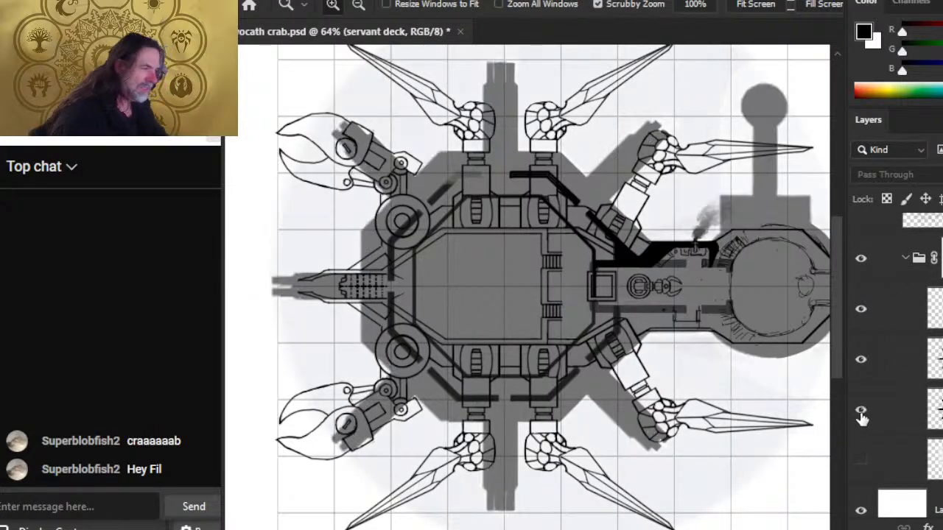
pyautogui.click(861, 410)
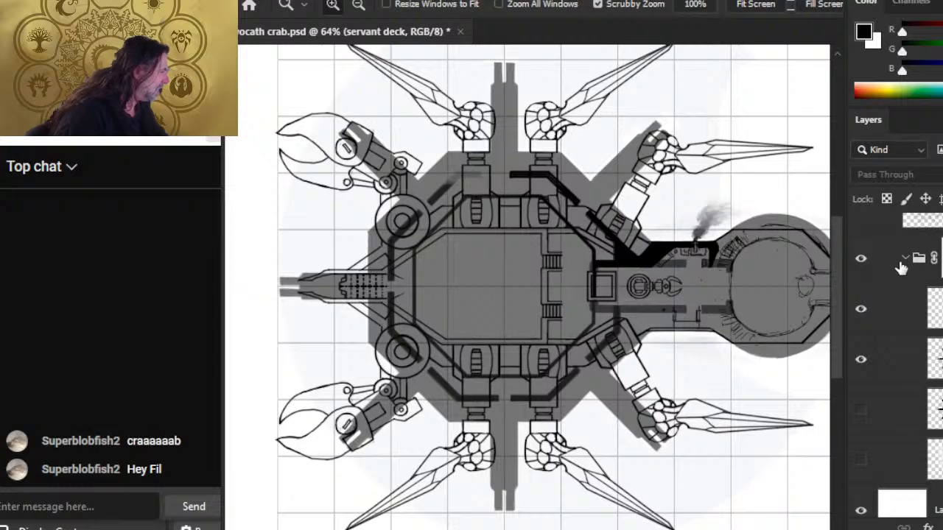
# Step: Briefly display the rough ink sketch layer at the top of the "ship" group and hide it again
pyautogui.scroll(5, 899, 368)
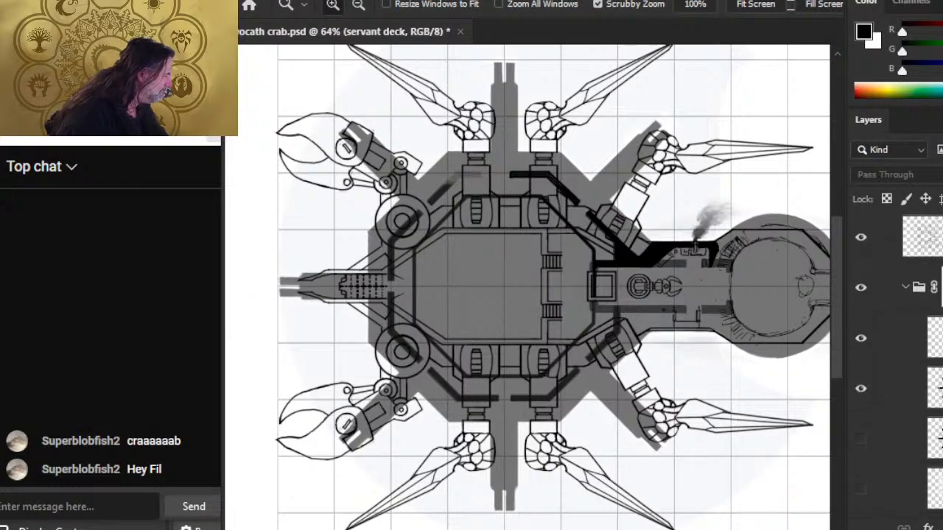
pyautogui.scroll(2, 891, 332)
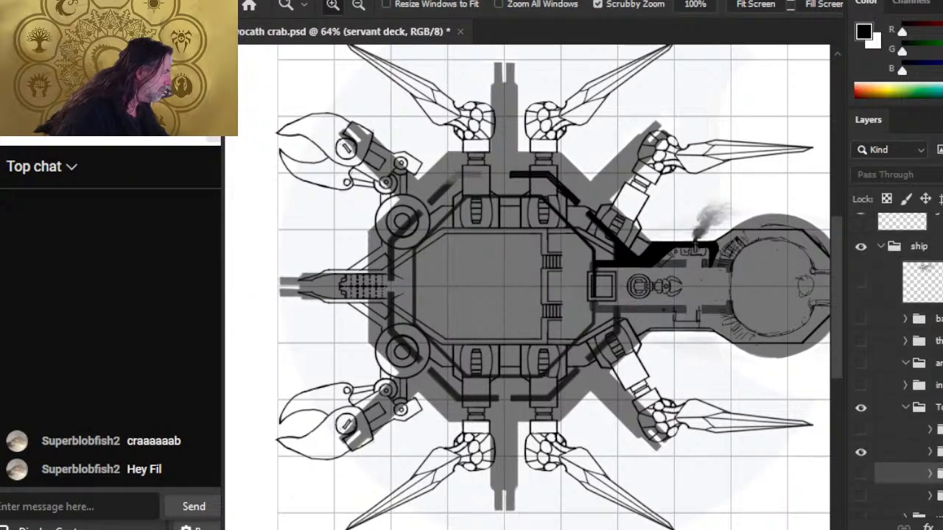
pyautogui.click(861, 312)
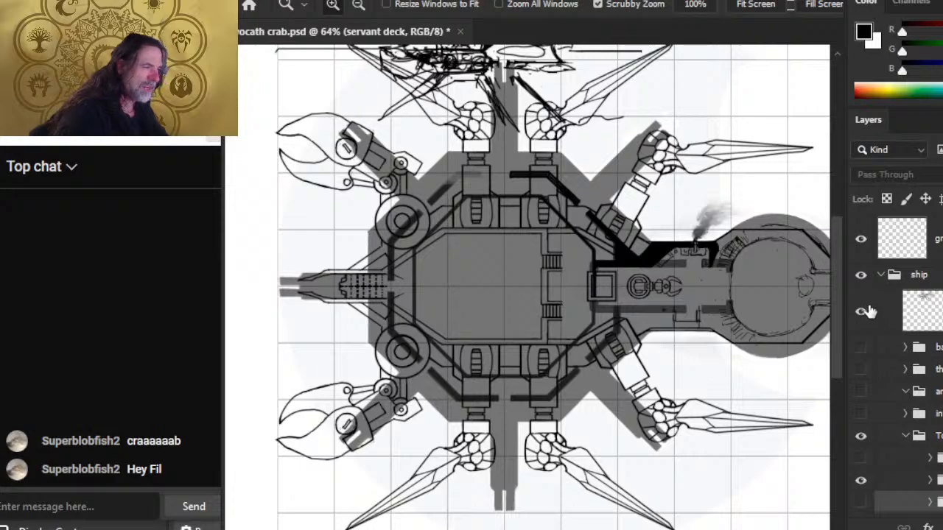
pyautogui.click(861, 313)
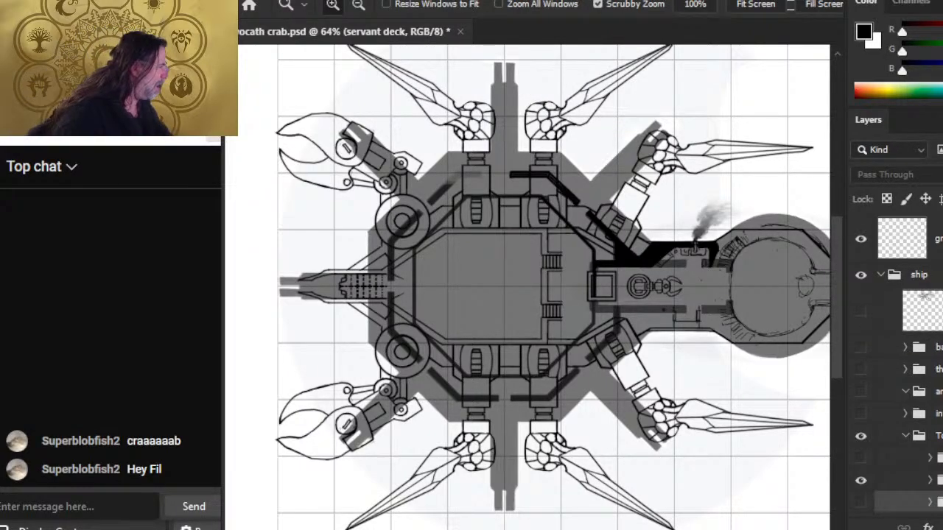
# Step: Display the dark fill of the crab's exterior, examine it around the rounded end section, and hide it again
pyautogui.scroll(-3, 899, 361)
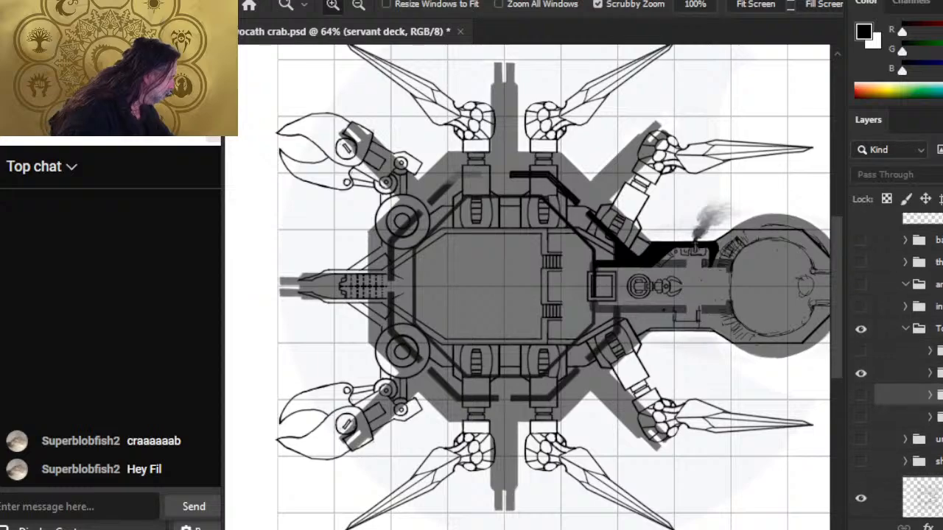
pyautogui.scroll(-4, 898, 360)
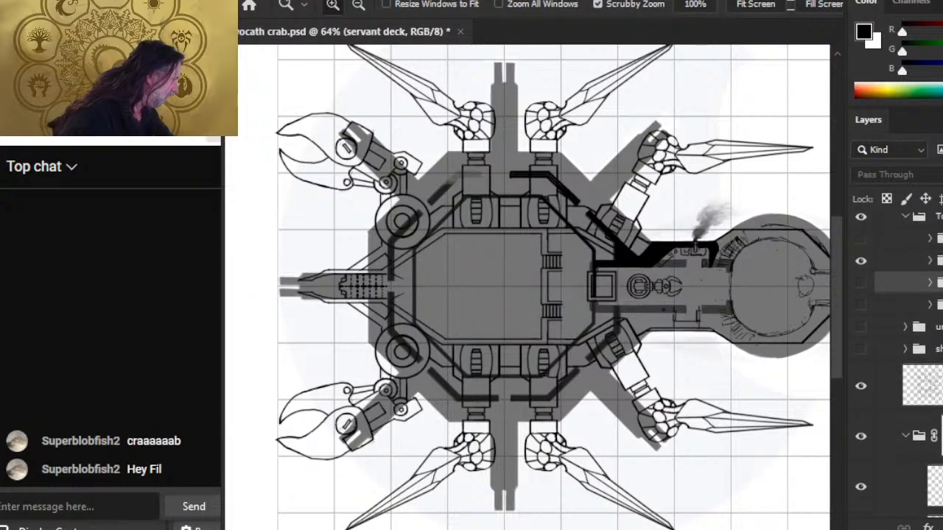
pyautogui.scroll(-1, 899, 361)
pyautogui.click(858, 346)
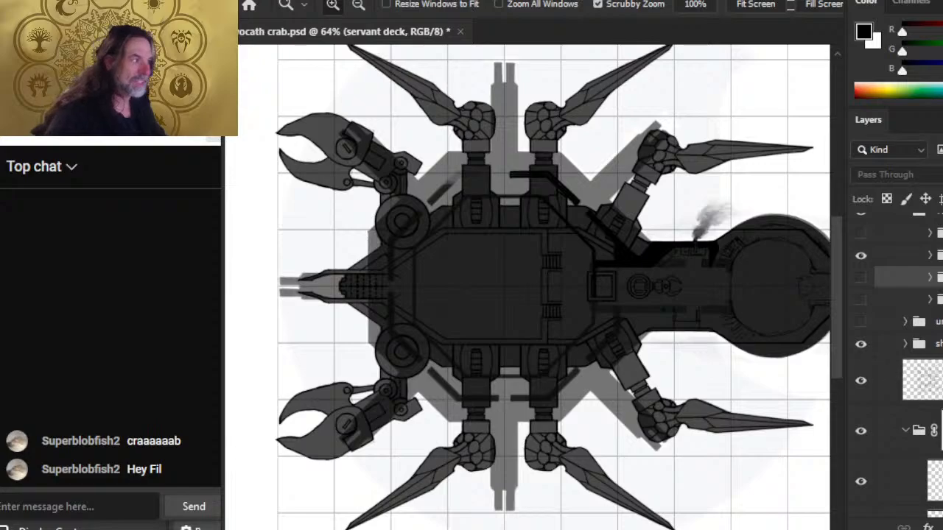
pyautogui.scroll(-5, 898, 368)
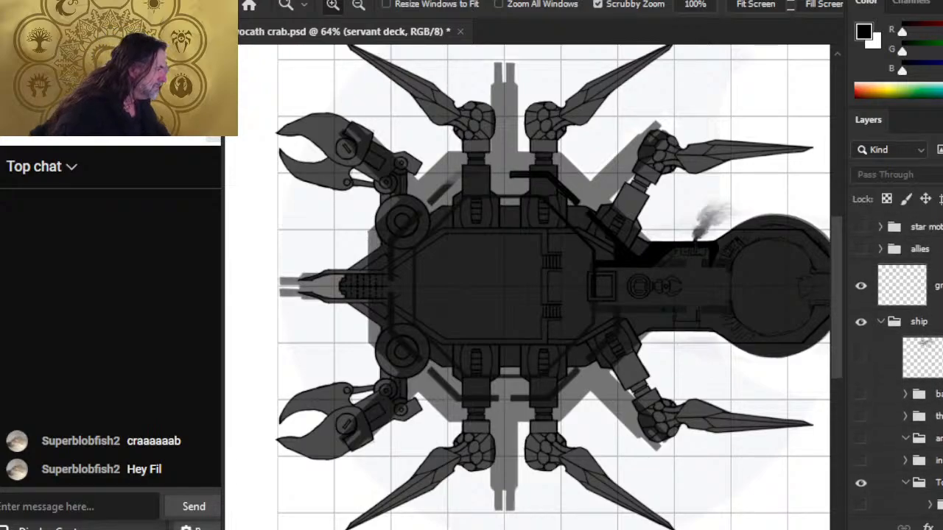
pyautogui.scroll(-1, 899, 331)
pyautogui.moveTo(710, 320); pyautogui.dragTo(558, 237)
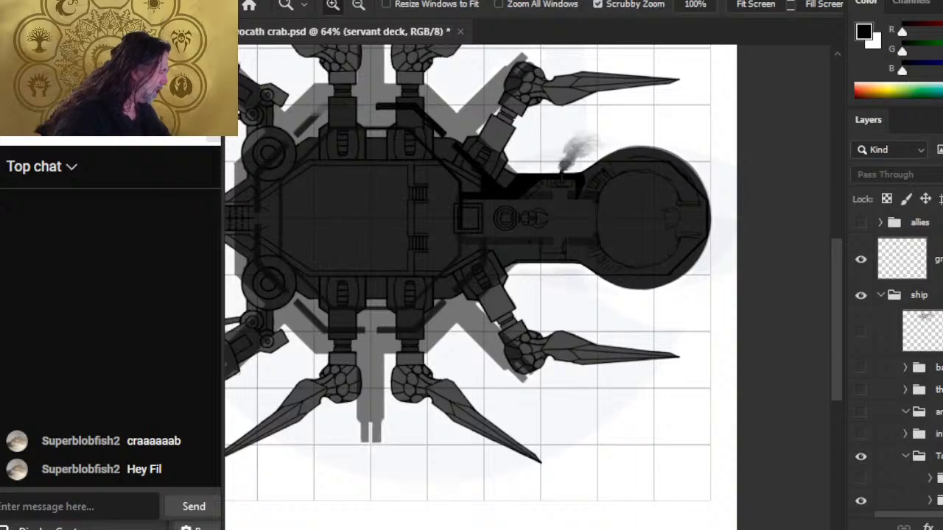
pyautogui.scroll(-5, 899, 368)
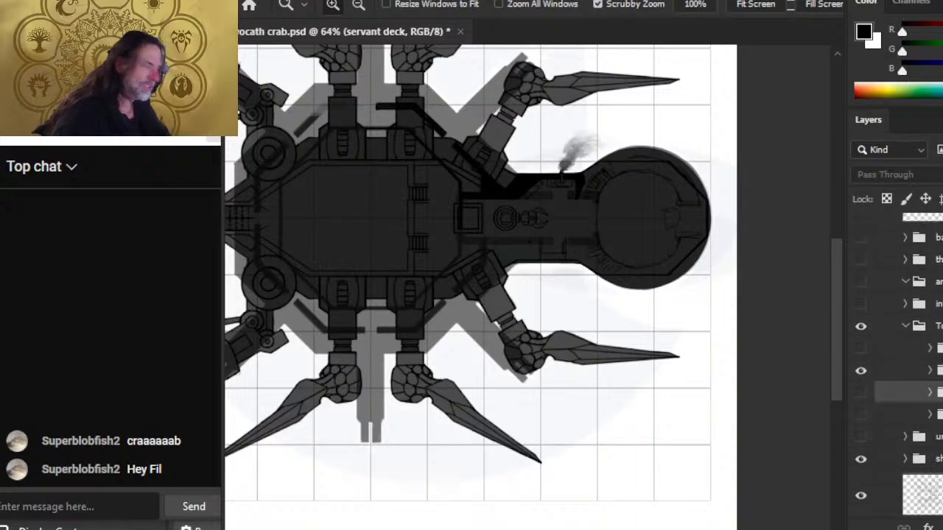
pyautogui.click(860, 459)
# Step: Hide the rough sketched deck and show the servant deck beneath the crab line art
pyautogui.click(861, 374)
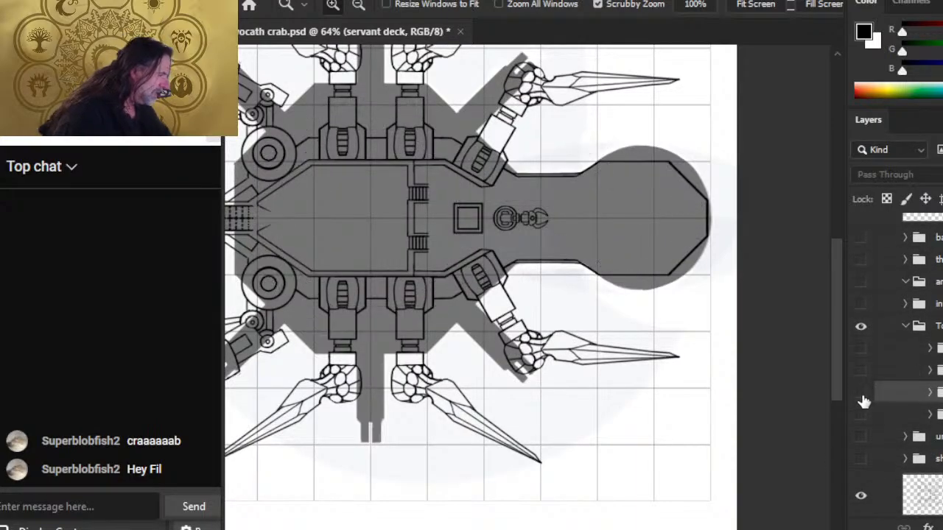
pyautogui.click(863, 396)
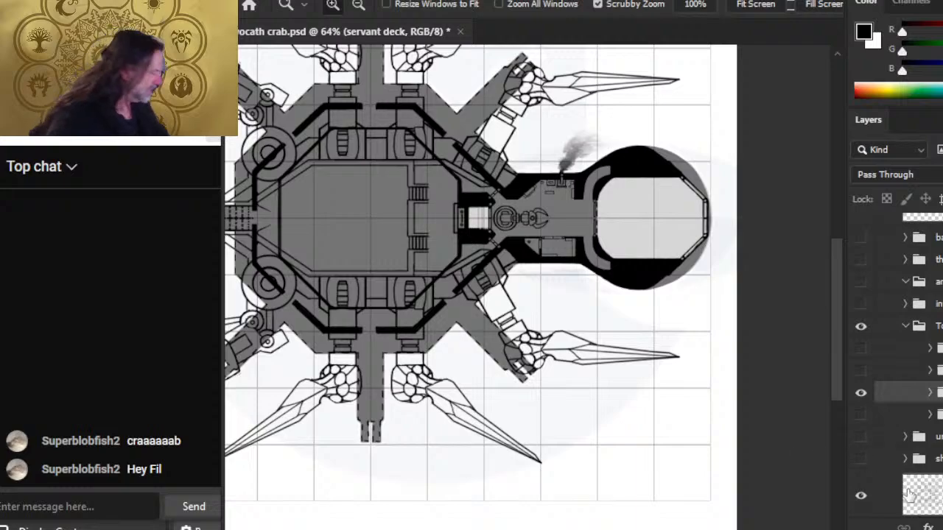
pyautogui.scroll(-5, 897, 366)
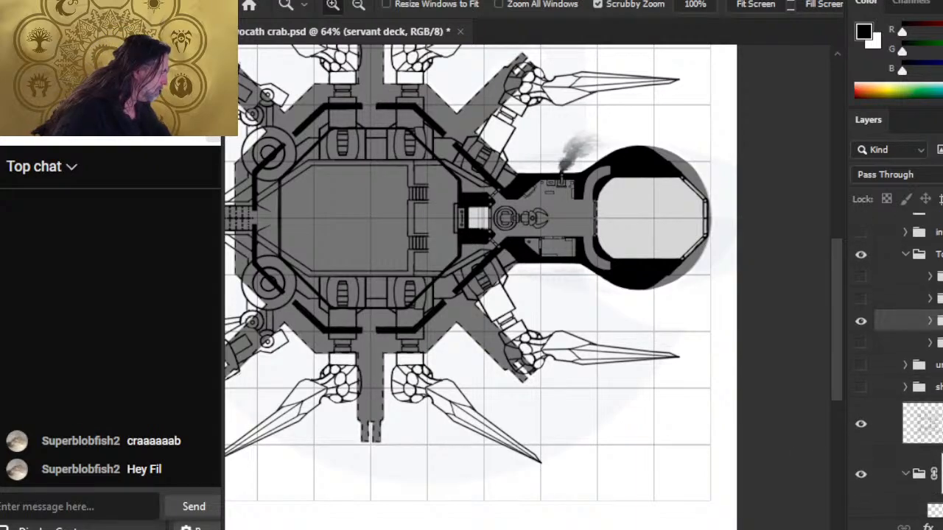
pyautogui.scroll(5, 898, 366)
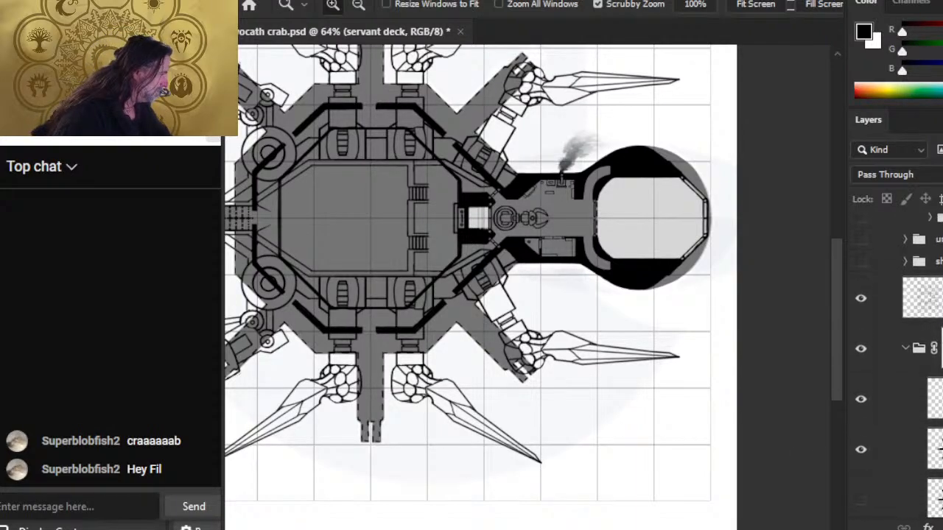
pyautogui.scroll(-3, 898, 365)
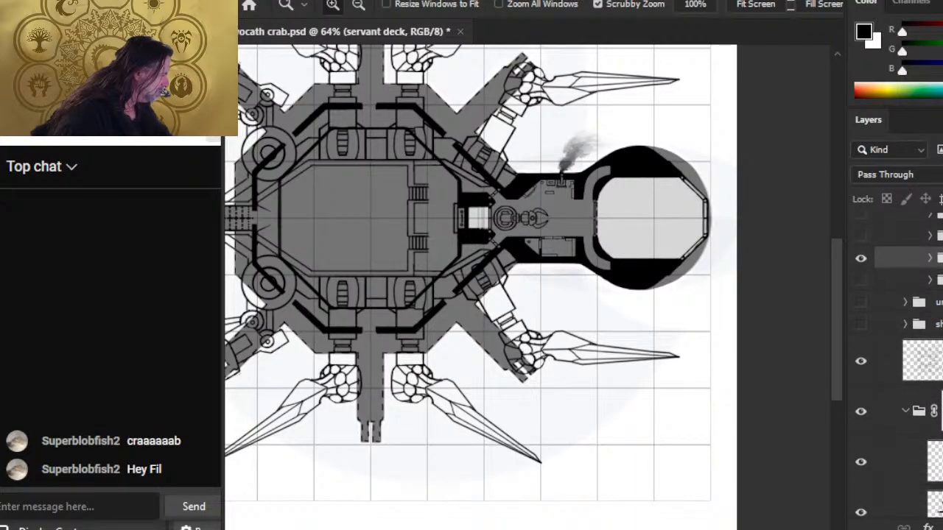
# Step: Hide the crab line art so that the servant deck's floor plan shows without it
pyautogui.click(860, 366)
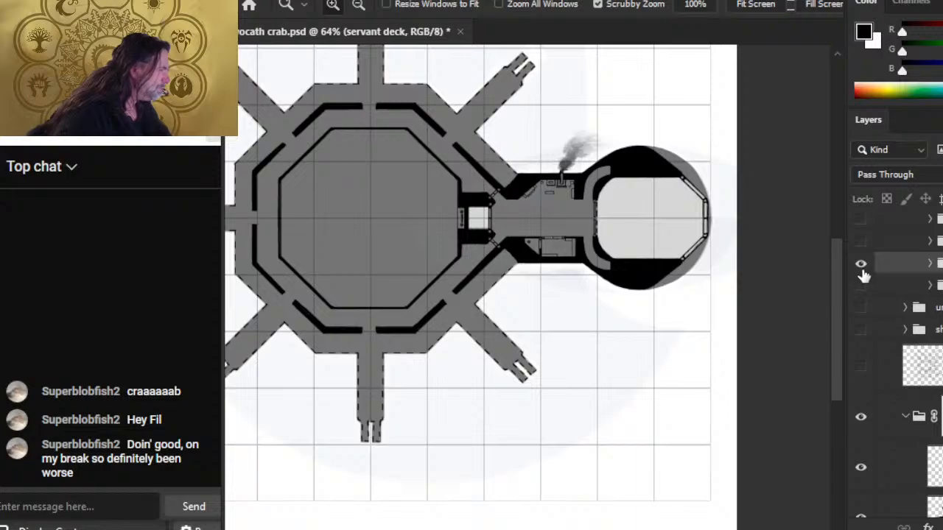
pyautogui.moveTo(458, 264); pyautogui.dragTo(572, 312)
pyautogui.moveTo(495, 294); pyautogui.dragTo(517, 280)
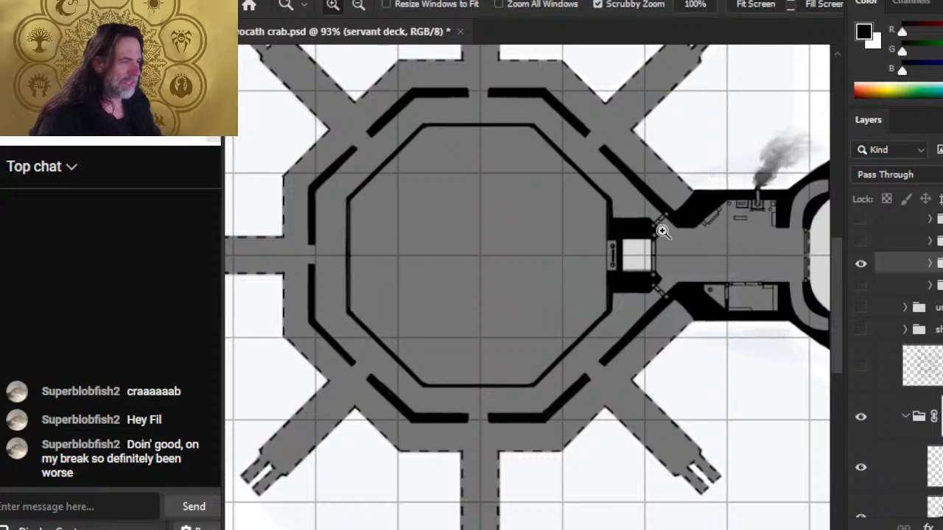
# Step: Briefly display the deck group directly below the servant deck in its place, examine the central octagon and long end room, and restore the servant deck
pyautogui.click(860, 263)
pyautogui.click(860, 285)
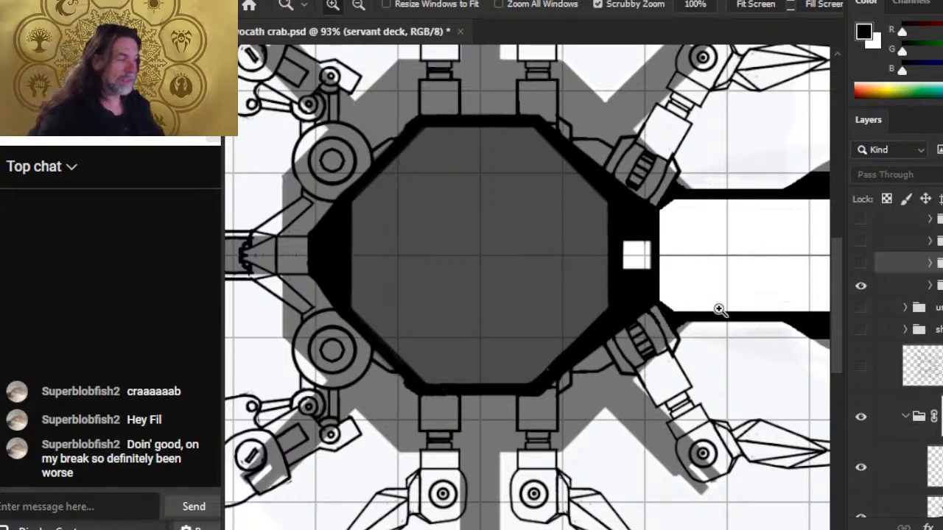
pyautogui.moveTo(739, 299); pyautogui.dragTo(598, 276)
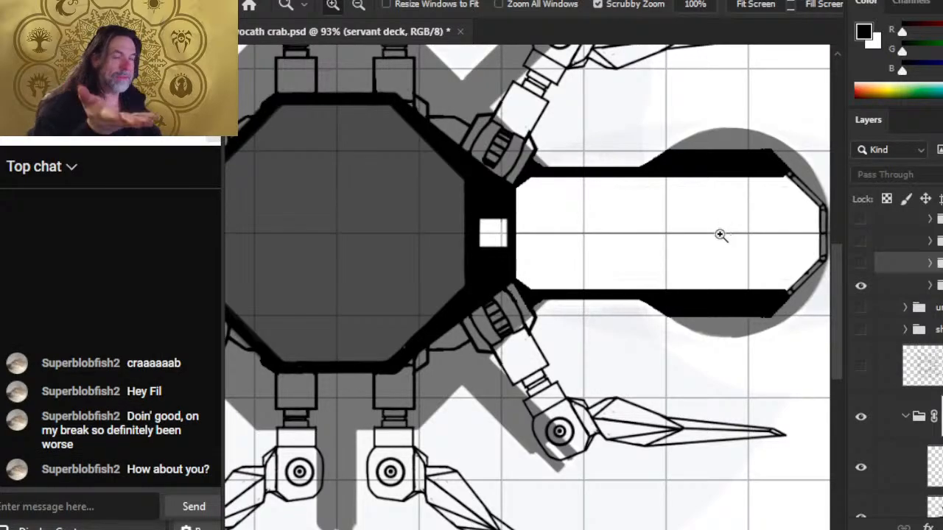
pyautogui.moveTo(417, 248); pyautogui.dragTo(564, 210)
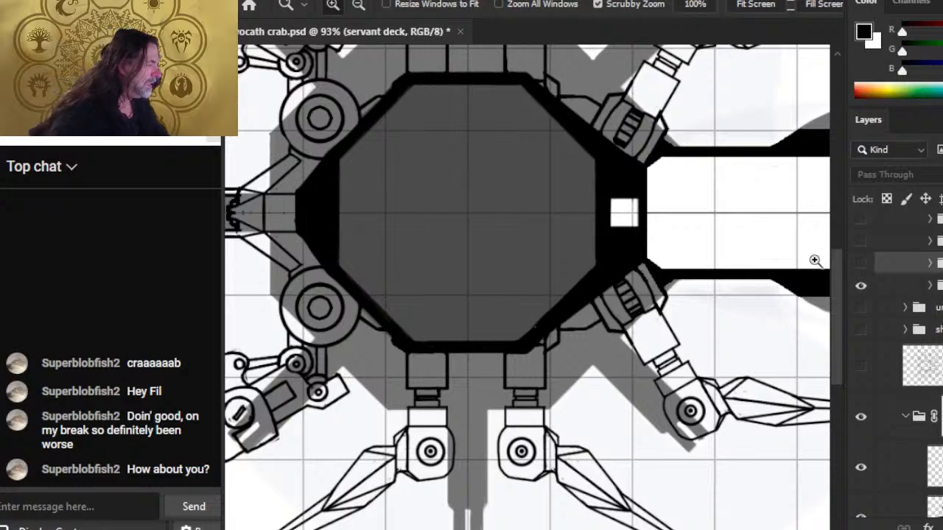
pyautogui.moveTo(815, 260); pyautogui.dragTo(729, 349)
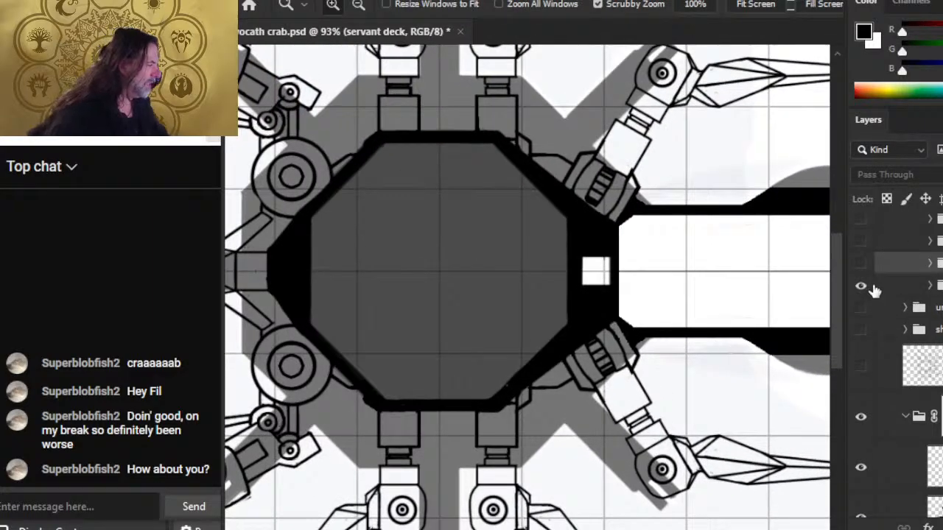
pyautogui.click(860, 286)
pyautogui.click(860, 263)
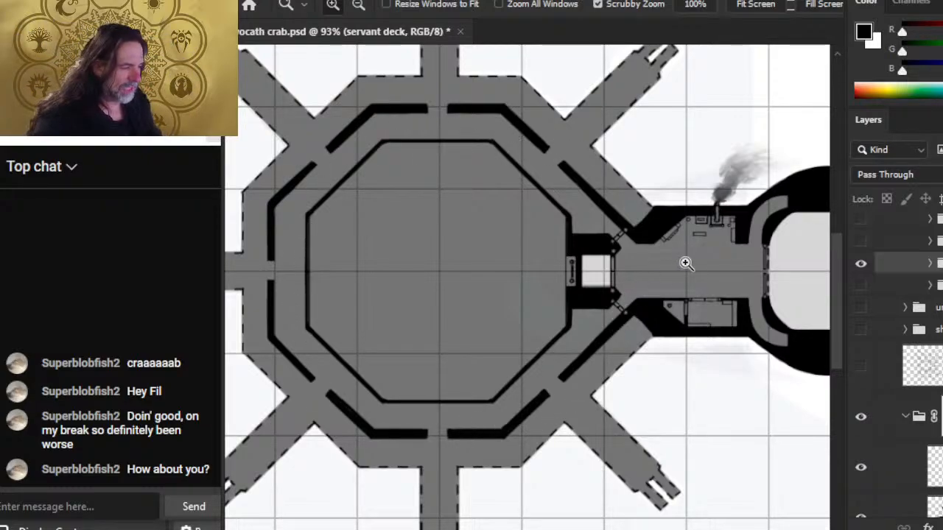
# Step: Examine the servant deck's doorways beside the central octagon and the small furnished rooms on both sides of the corridor
pyautogui.moveTo(666, 252); pyautogui.dragTo(578, 244)
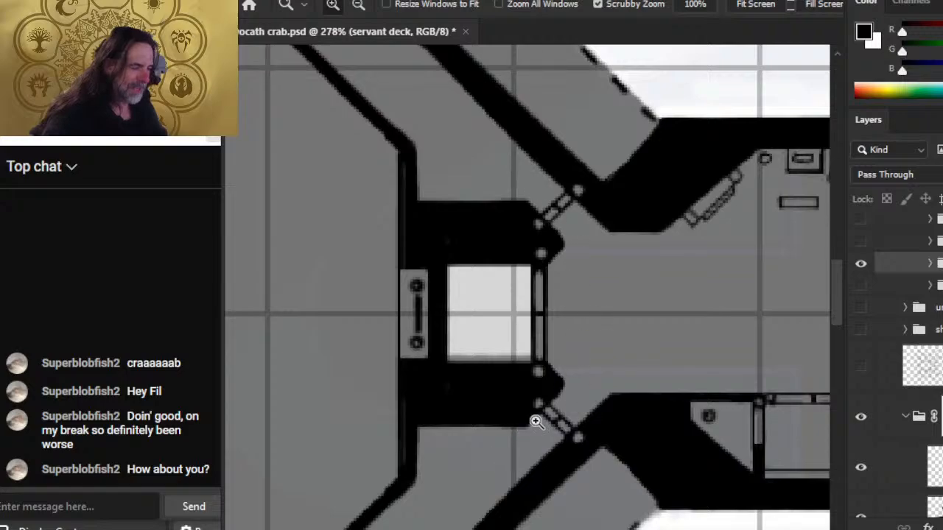
pyautogui.moveTo(688, 342); pyautogui.dragTo(612, 343)
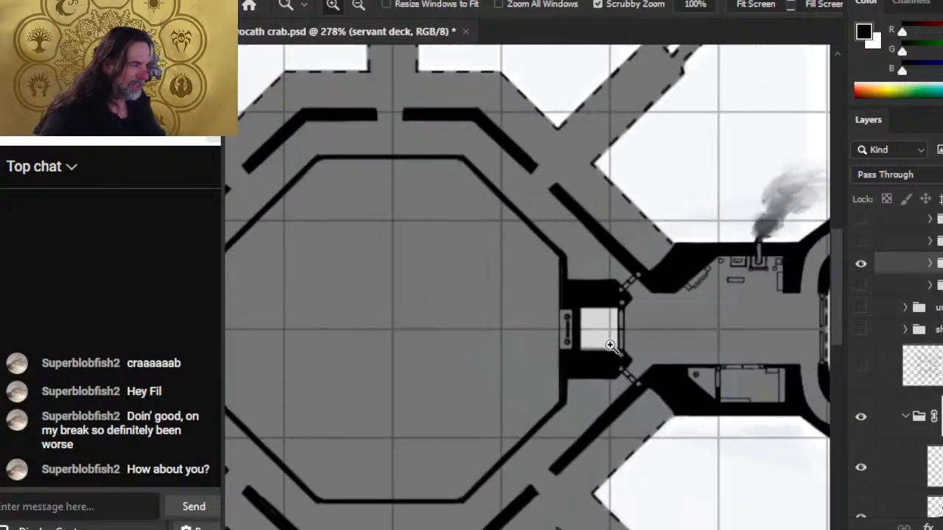
pyautogui.moveTo(663, 321); pyautogui.dragTo(466, 287)
pyautogui.moveTo(544, 271); pyautogui.dragTo(600, 252)
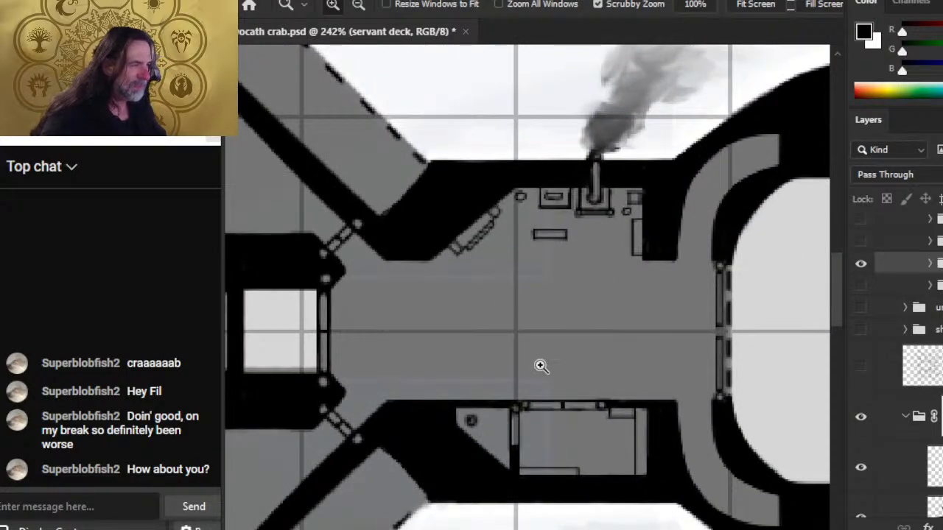
pyautogui.moveTo(540, 364); pyautogui.dragTo(656, 231)
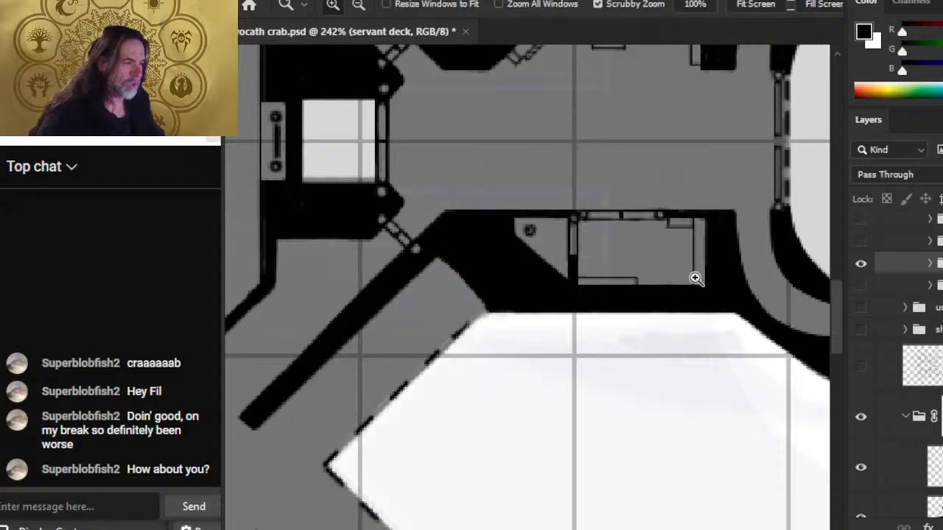
pyautogui.moveTo(694, 275); pyautogui.dragTo(673, 294)
pyautogui.moveTo(466, 353); pyautogui.dragTo(617, 413)
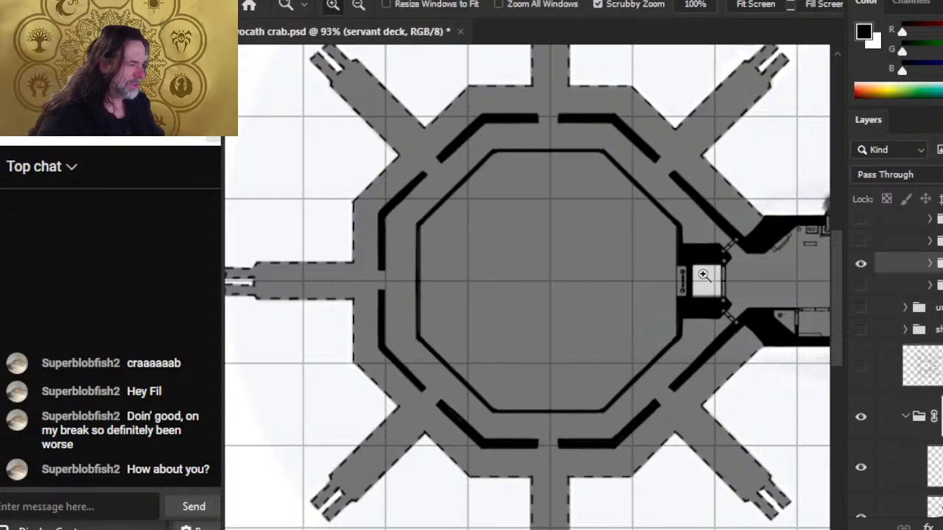
# Step: Compare the servant deck with the rough sketched deck in the group directly above it, and return to the servant deck
pyautogui.click(860, 263)
pyautogui.click(861, 241)
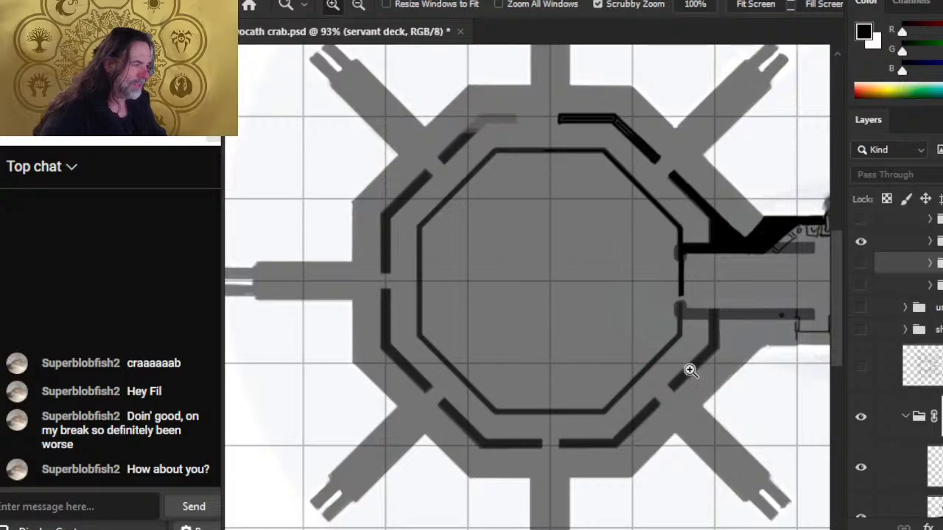
pyautogui.click(860, 263)
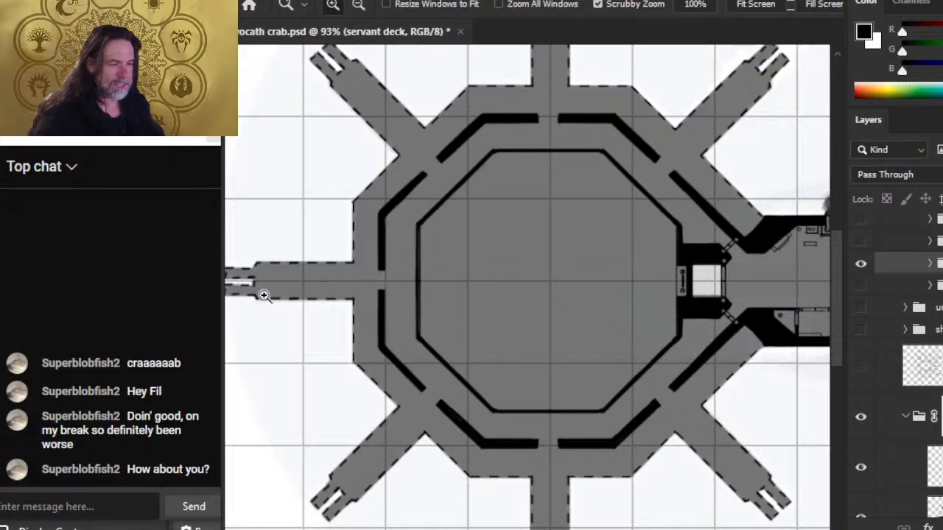
# Step: Examine the servant deck's radiating leg passages, the entrance beside the octagon, and the large room in the rounded end section
pyautogui.moveTo(263, 296); pyautogui.dragTo(581, 258)
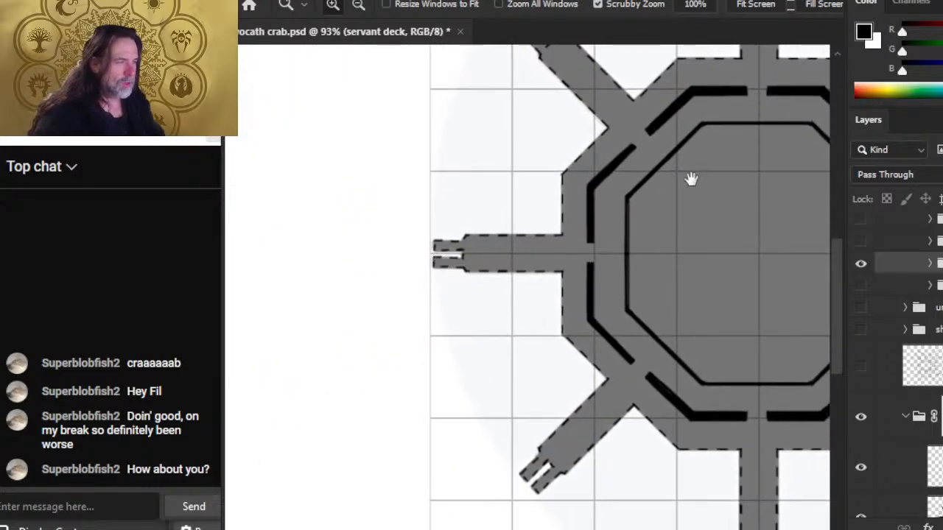
pyautogui.moveTo(691, 178); pyautogui.dragTo(572, 294)
pyautogui.moveTo(709, 204); pyautogui.dragTo(534, 256)
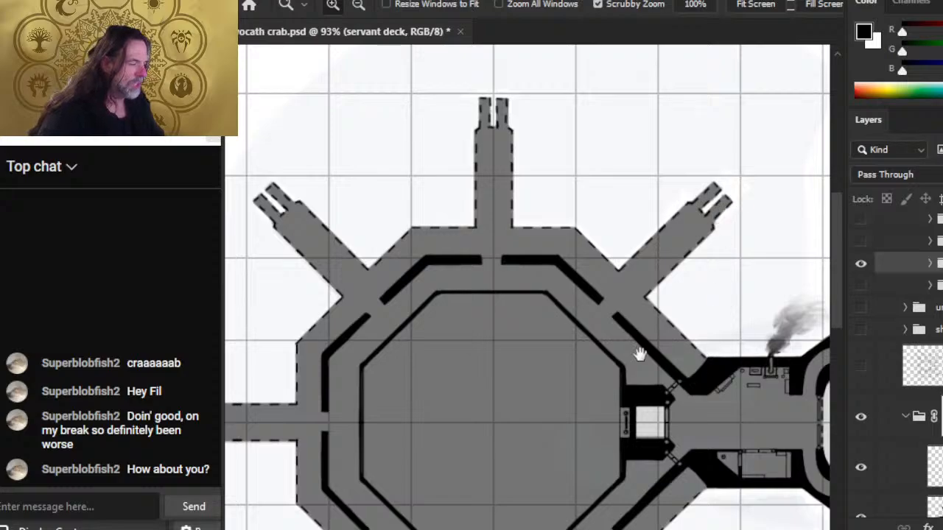
pyautogui.moveTo(639, 354); pyautogui.dragTo(488, 192)
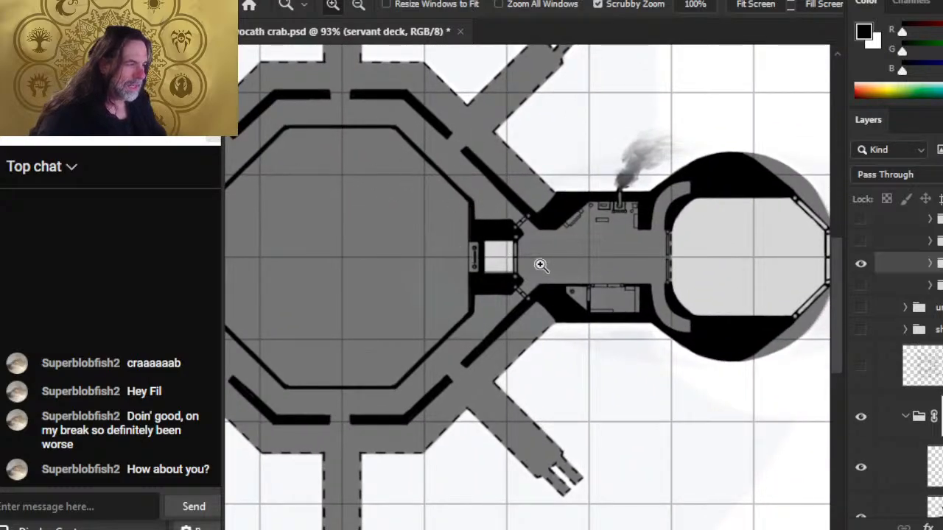
pyautogui.moveTo(479, 267); pyautogui.dragTo(558, 289)
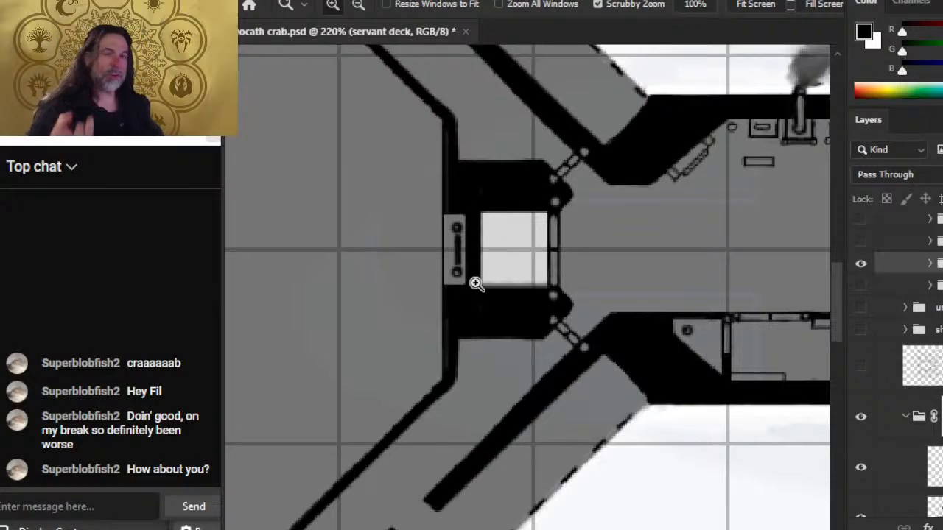
pyautogui.moveTo(689, 334); pyautogui.dragTo(600, 339)
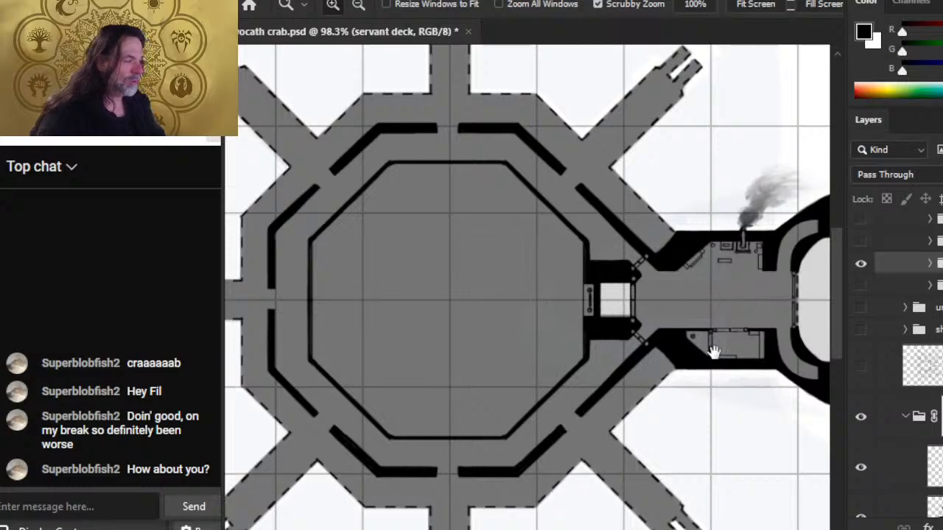
pyautogui.moveTo(761, 362); pyautogui.dragTo(540, 324)
pyautogui.moveTo(583, 276); pyautogui.dragTo(648, 285)
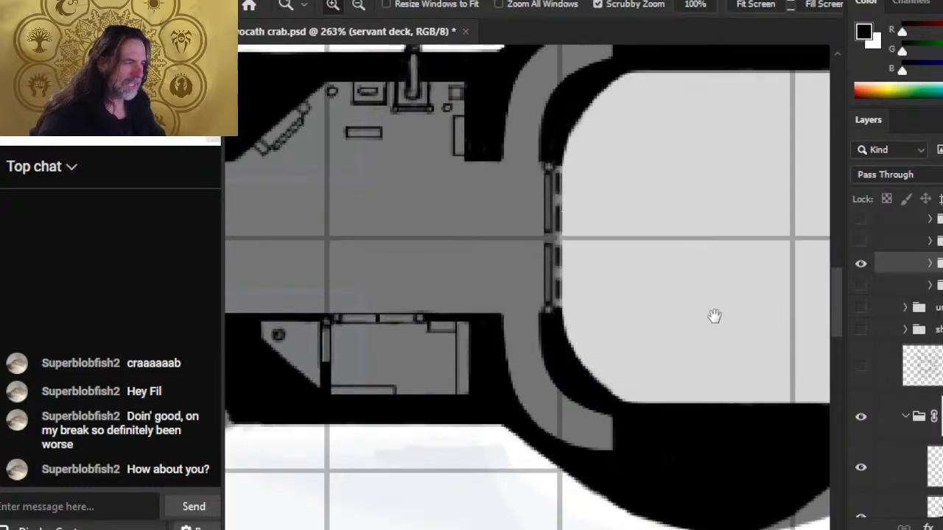
pyautogui.moveTo(714, 316); pyautogui.dragTo(530, 343)
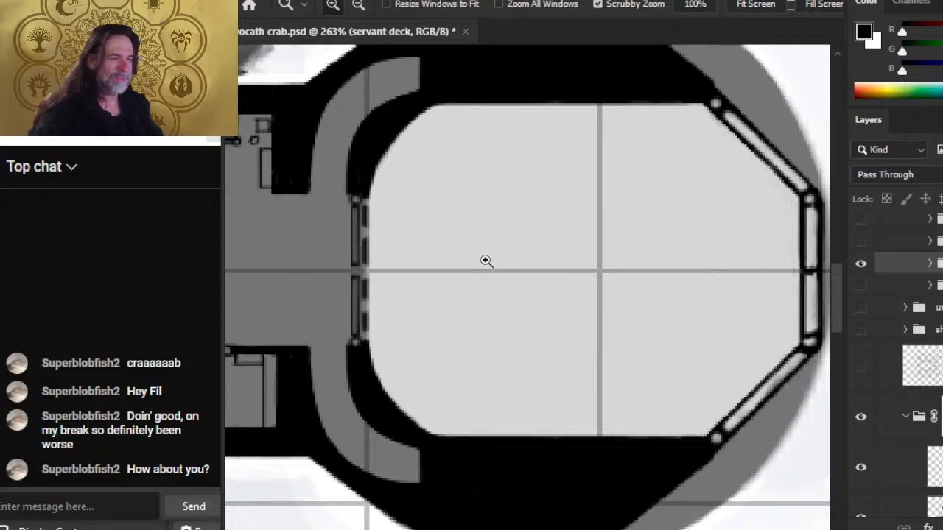
# Step: Hide the servant deck, briefly toggle the deck group below it, and display the servant deck again around the rounded end
pyautogui.click(859, 261)
pyautogui.click(860, 285)
pyautogui.click(859, 285)
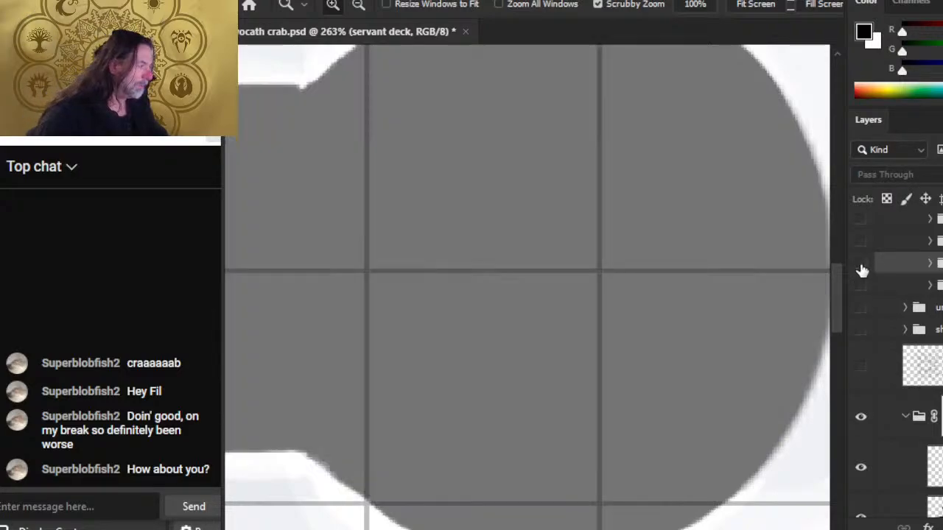
pyautogui.click(860, 265)
pyautogui.moveTo(653, 315); pyautogui.dragTo(587, 325)
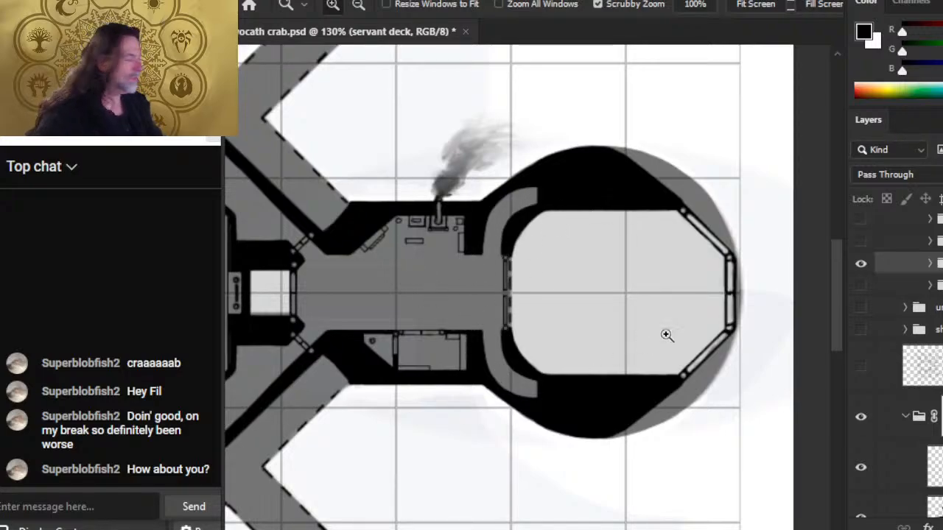
# Step: Compare the rough sketched deck with the servant deck, both separately and overlaid, and leave only the rough sketched deck displayed
pyautogui.click(860, 263)
pyautogui.click(860, 241)
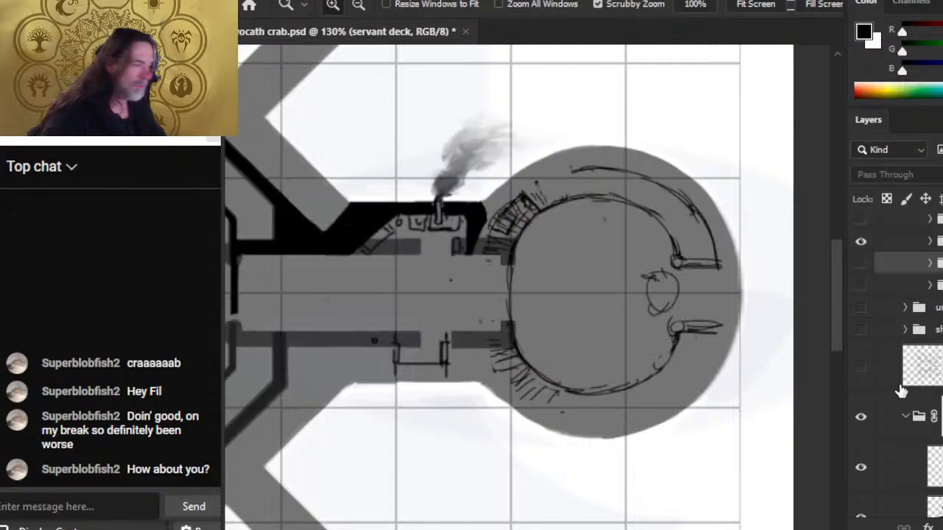
pyautogui.click(860, 242)
pyautogui.click(860, 264)
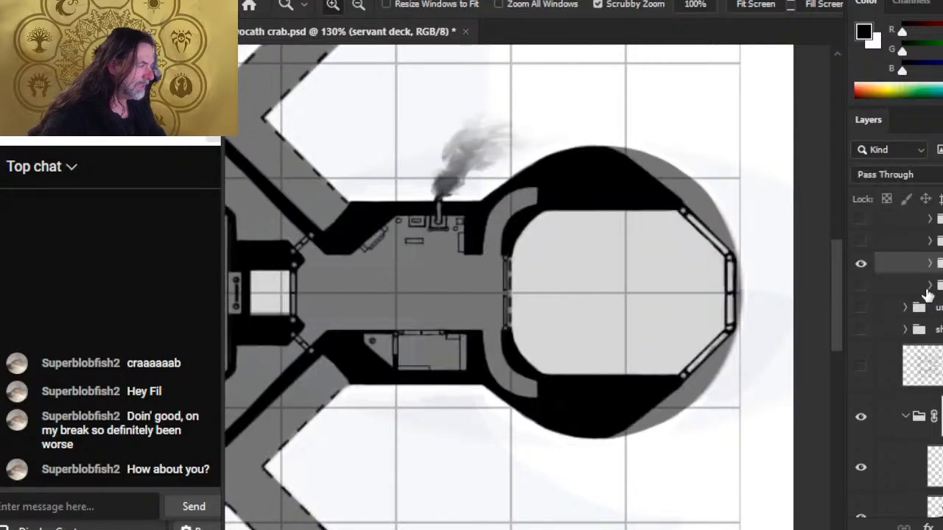
pyautogui.click(860, 241)
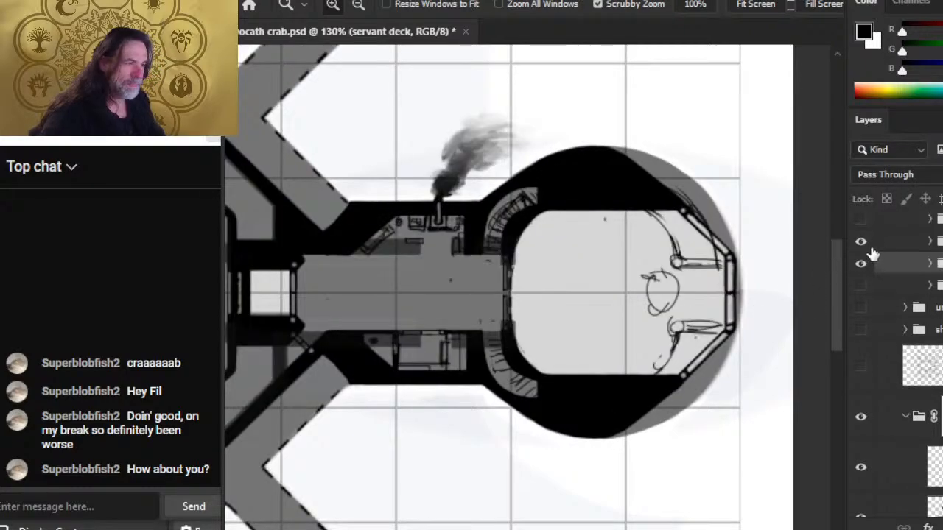
pyautogui.click(869, 264)
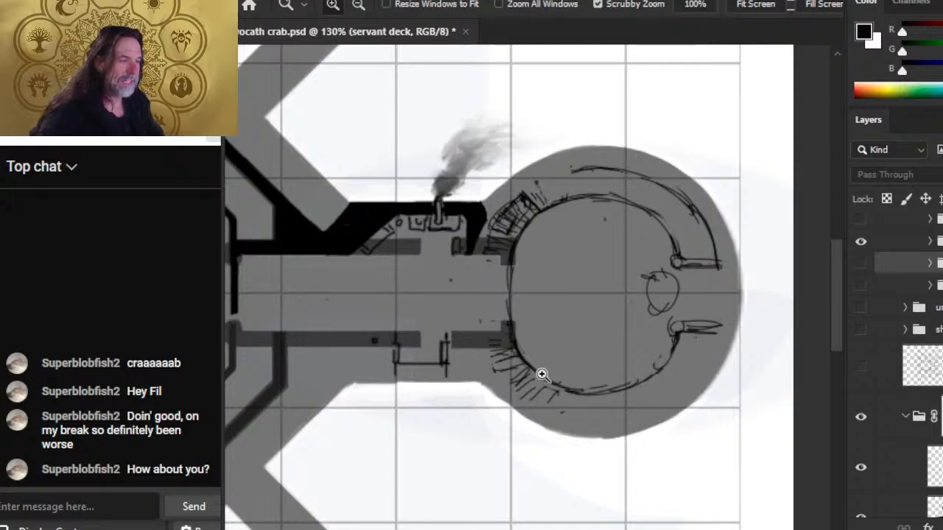
# Step: Toggle the rough sketched deck and the group above it for comparison, leaving the rough sketched deck displayed
pyautogui.click(861, 243)
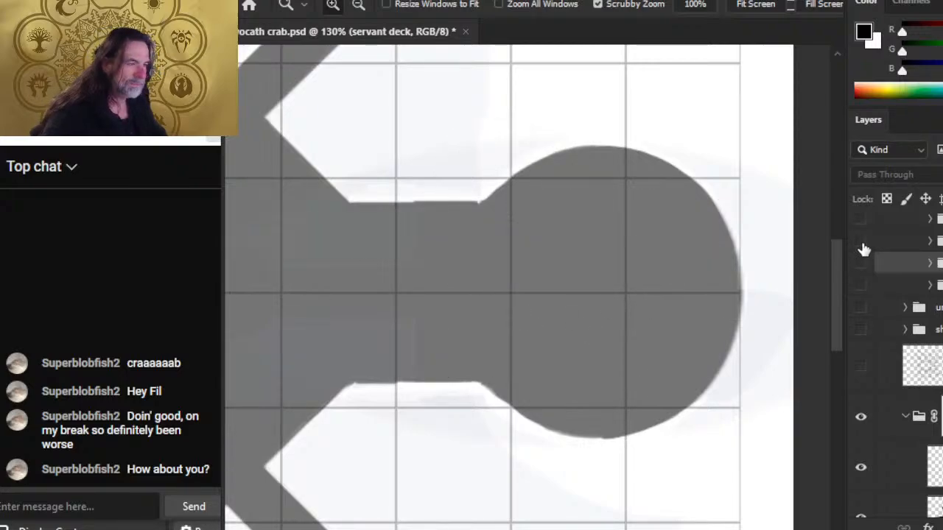
pyautogui.click(862, 248)
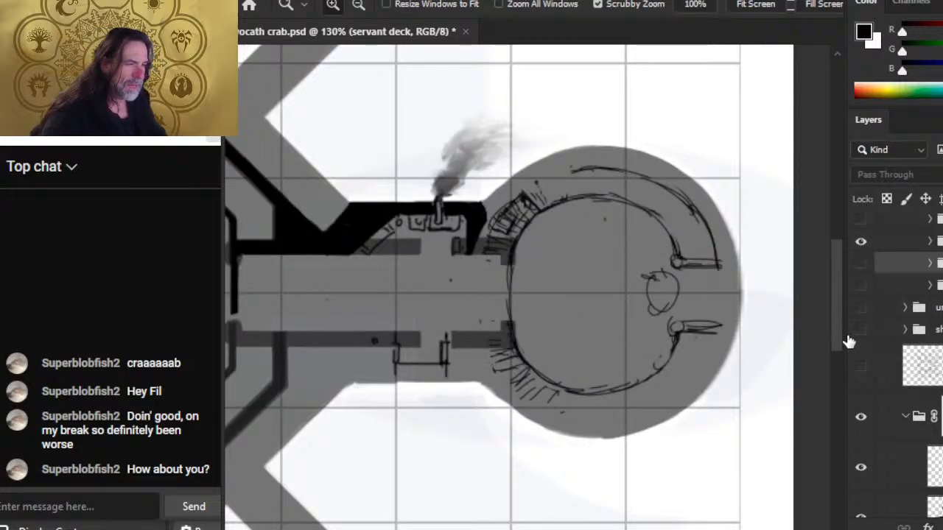
pyautogui.click(861, 244)
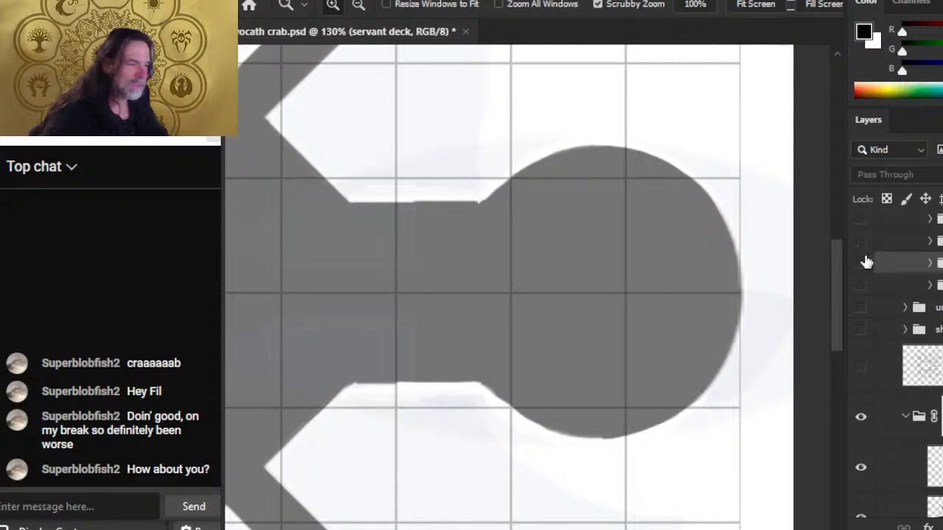
pyautogui.click(860, 219)
pyautogui.click(860, 219)
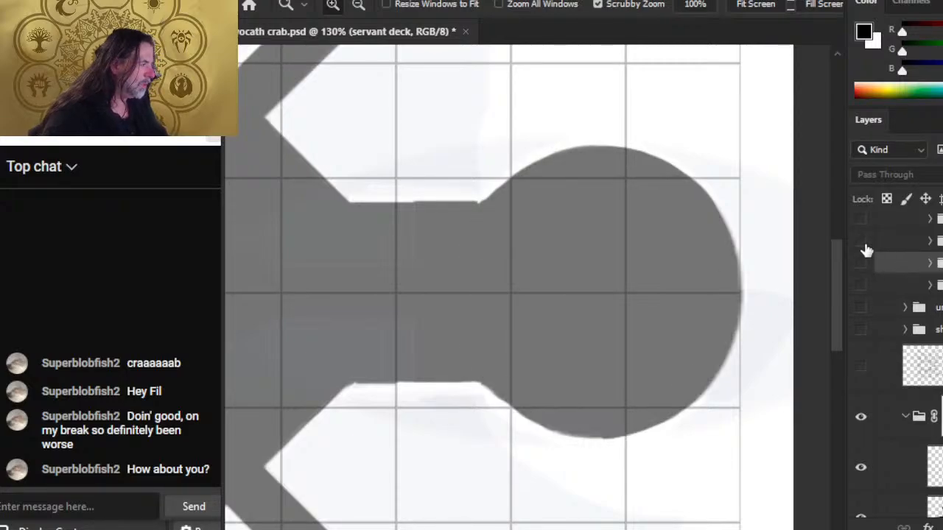
pyautogui.click(860, 241)
# Step: Replace the grey floor shapes beneath the rough sketched deck with the crab-shaped ship silhouette by changing which layer groups are displayed
pyautogui.moveTo(355, 416); pyautogui.dragTo(611, 386)
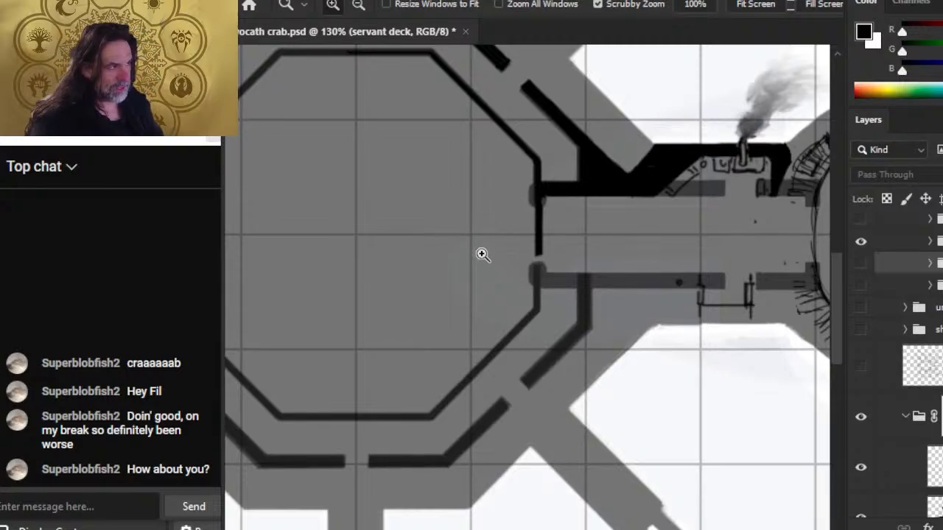
pyautogui.hotkey('ctrl', '0')
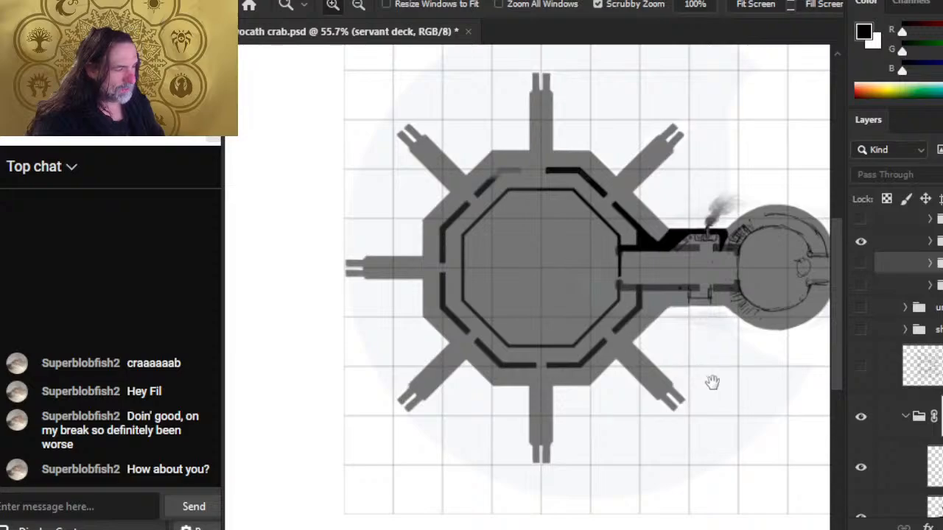
pyautogui.moveTo(711, 381); pyautogui.dragTo(612, 324)
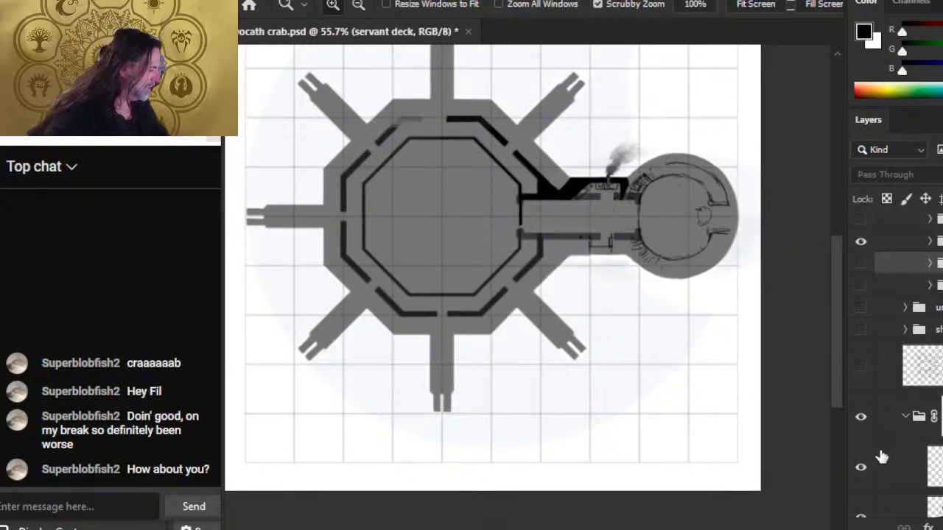
pyautogui.scroll(-4, 883, 391)
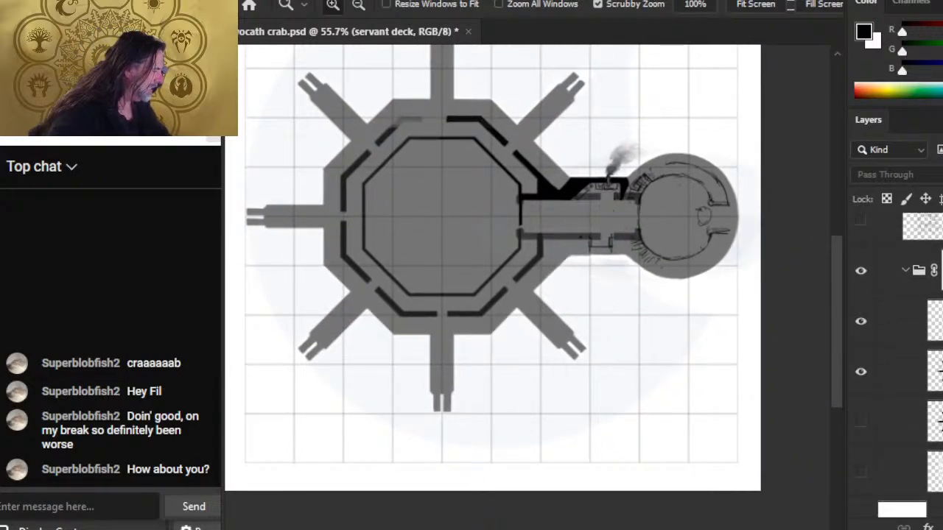
pyautogui.click(862, 376)
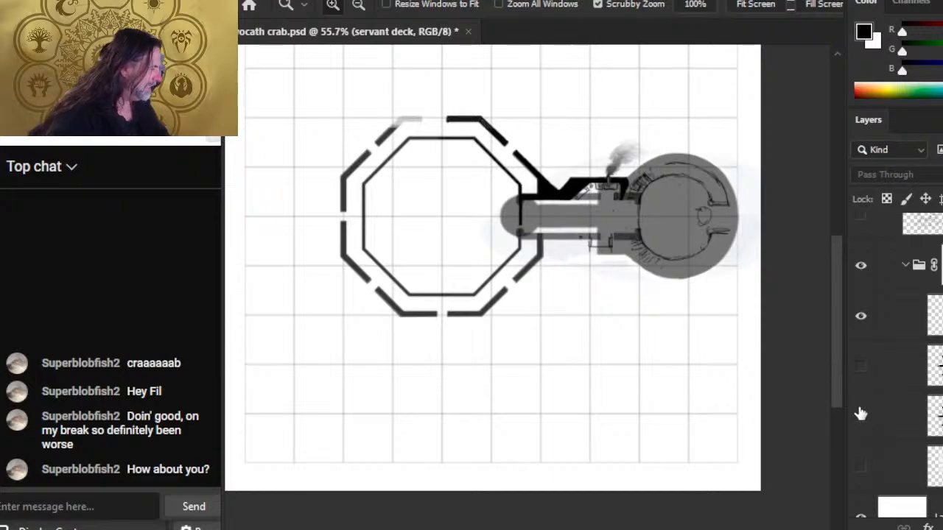
pyautogui.scroll(2, 895, 361)
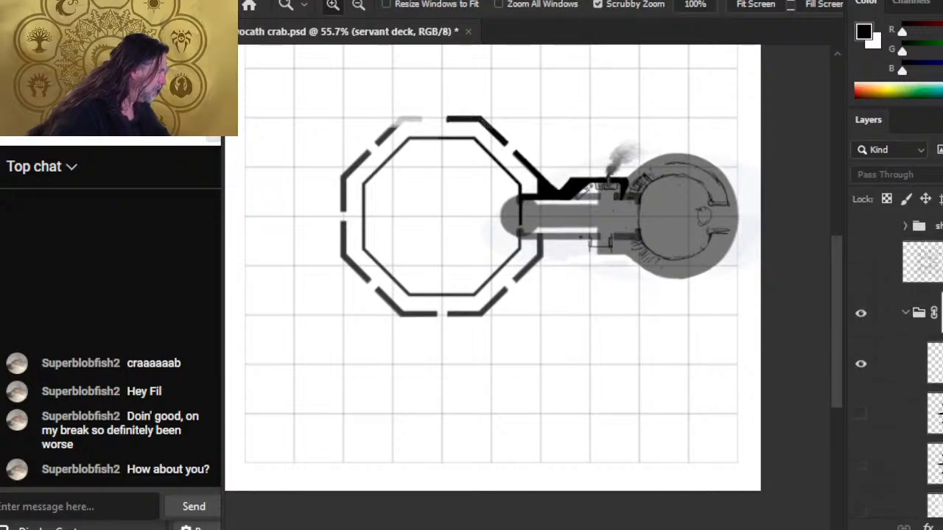
pyautogui.click(861, 240)
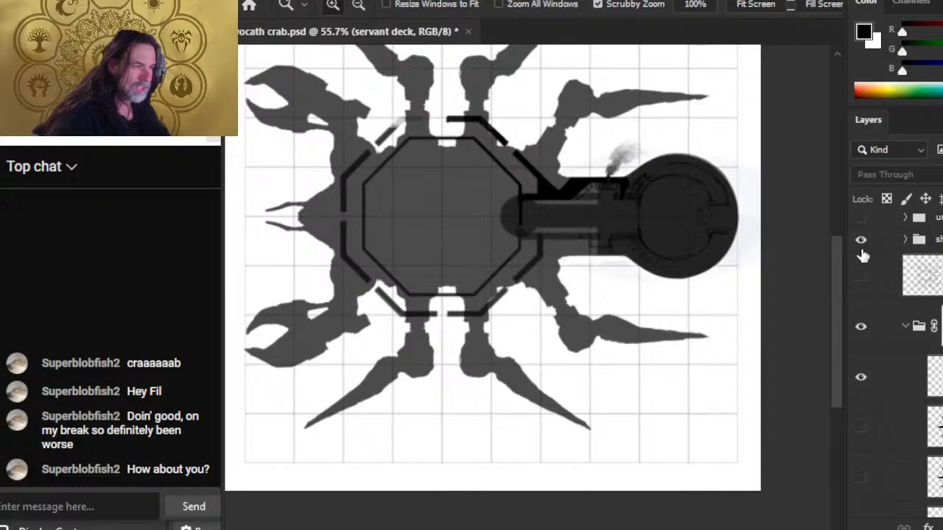
pyautogui.click(859, 335)
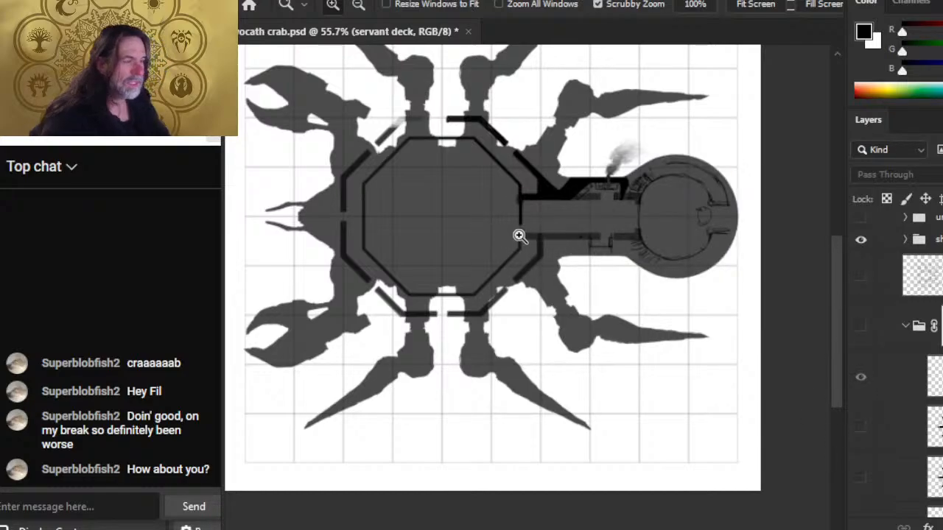
# Step: Expand the rough sketched deck group and briefly toggle its top two layers to identify their contents
pyautogui.moveTo(429, 240); pyautogui.dragTo(459, 255)
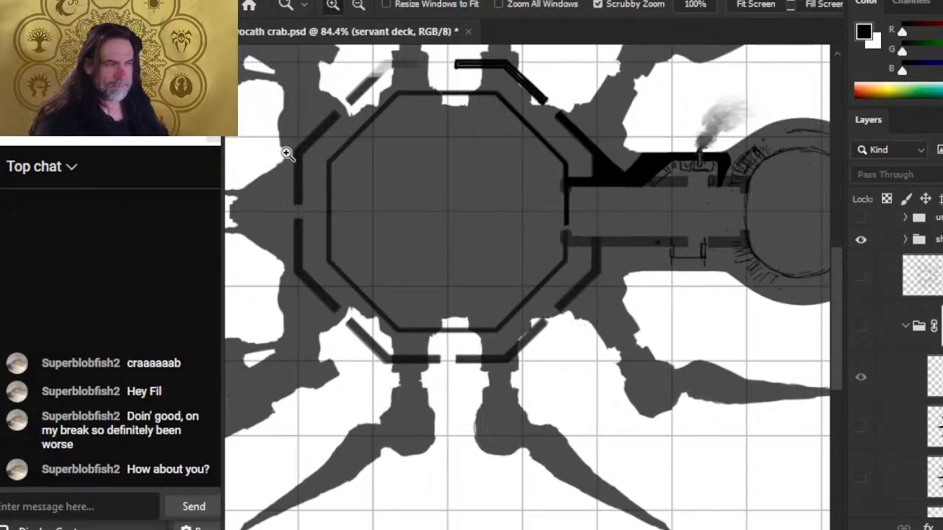
pyautogui.scroll(3, 843, 274)
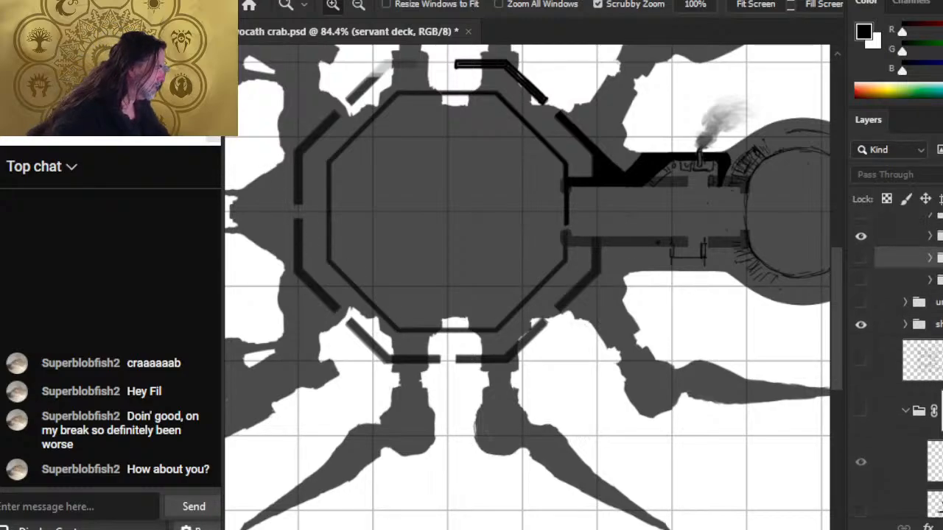
pyautogui.click(929, 248)
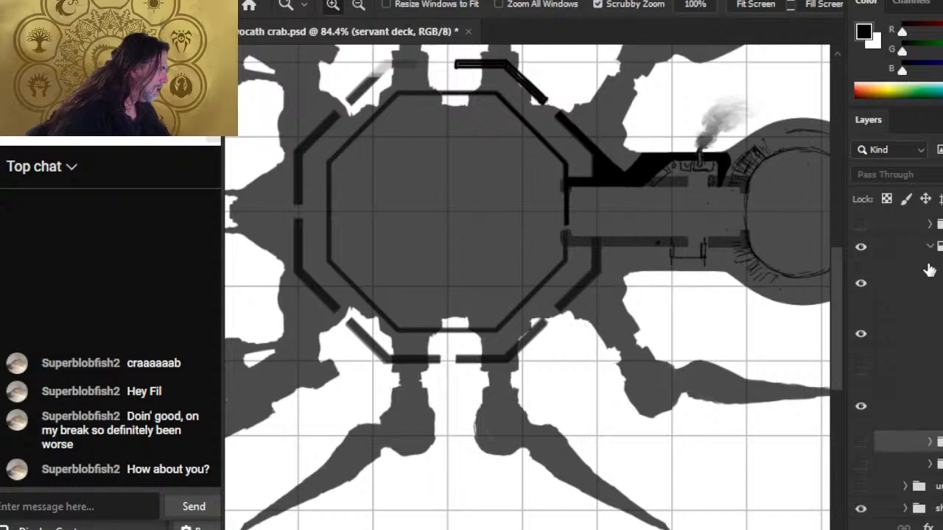
pyautogui.click(861, 284)
pyautogui.click(860, 286)
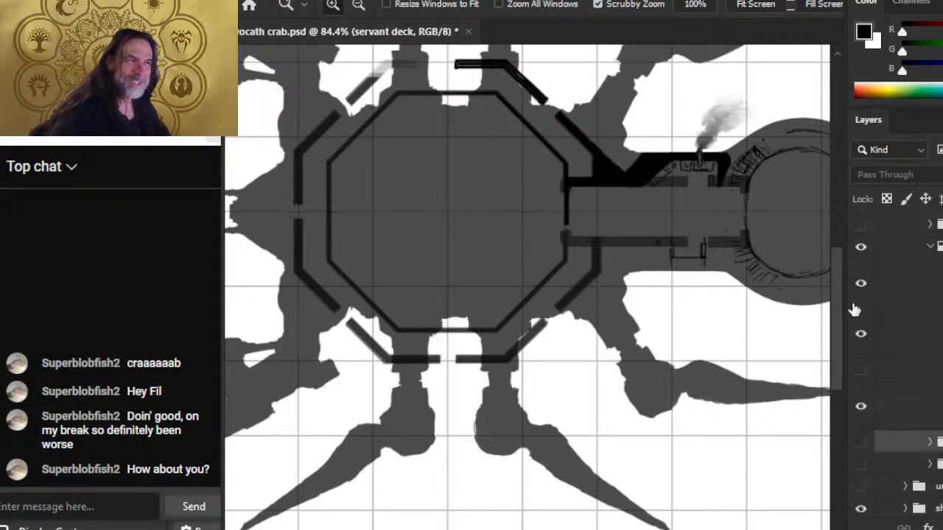
pyautogui.click(860, 336)
pyautogui.click(861, 336)
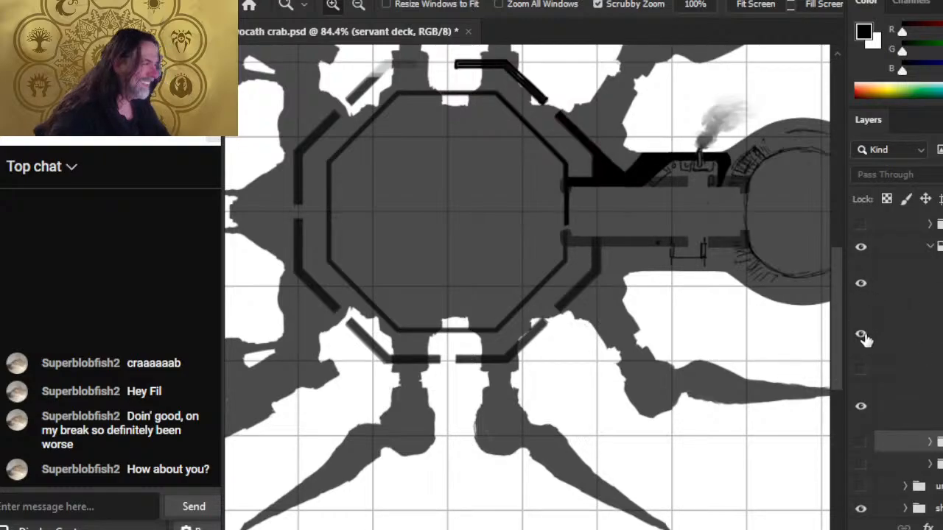
# Step: Duplicate the sketched deck's top layer with the smoking galley walls, toggling the copy and the layer beneath to check them
pyautogui.rightClick(912, 288)
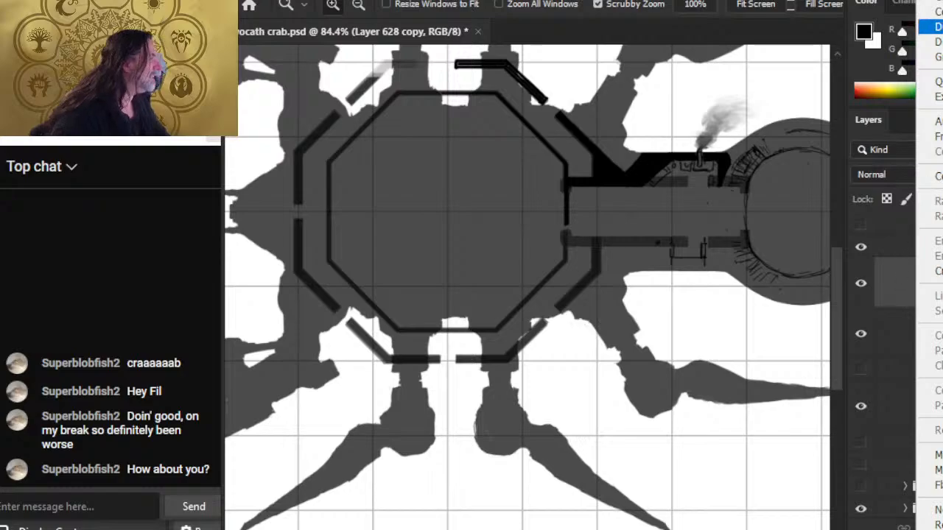
pyautogui.click(933, 27)
pyautogui.press('Return')
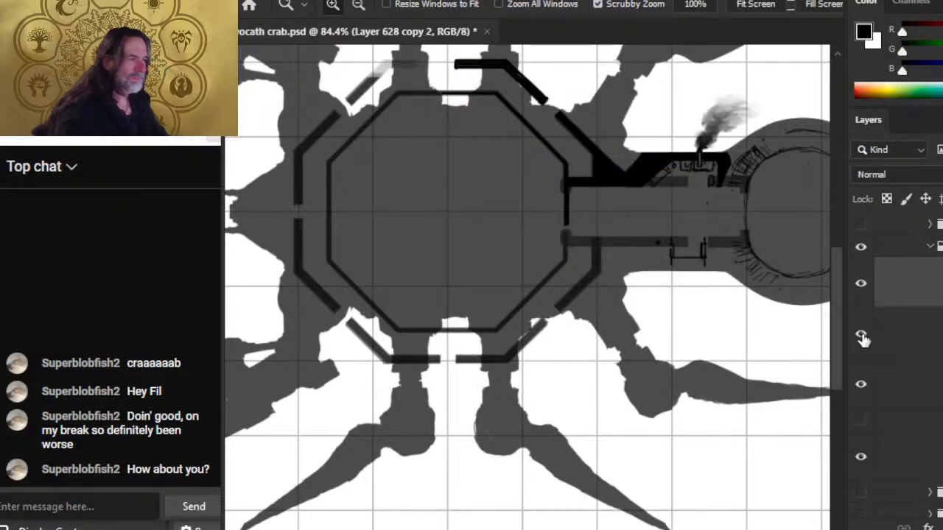
pyautogui.click(864, 288)
pyautogui.click(863, 286)
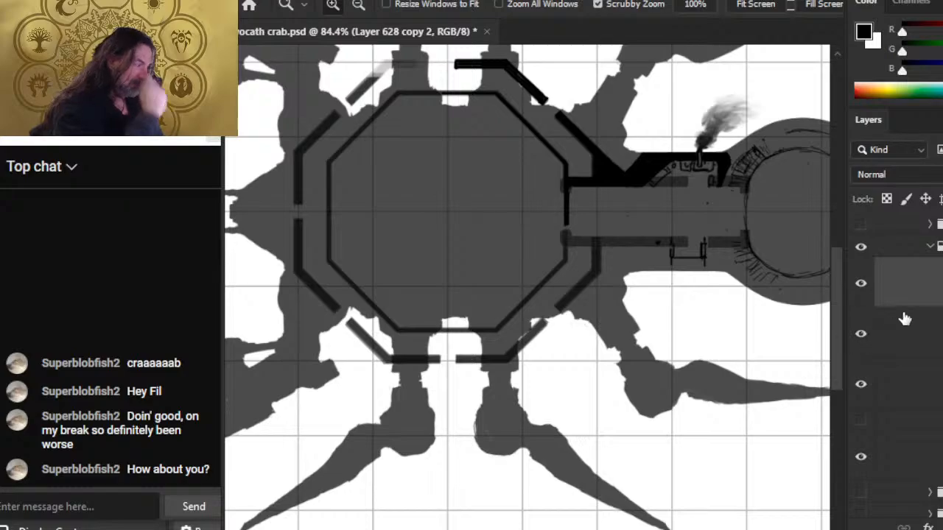
pyautogui.click(867, 337)
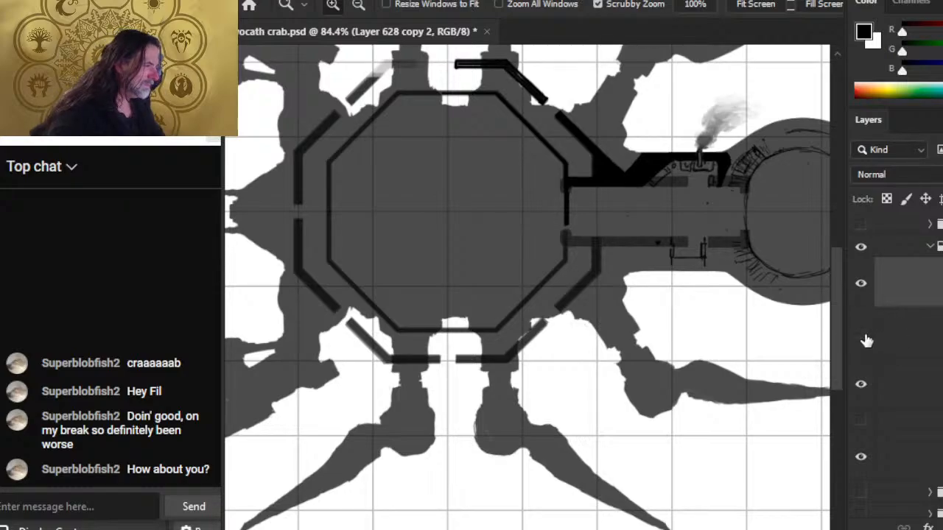
pyautogui.click(861, 337)
pyautogui.rightClick(875, 299)
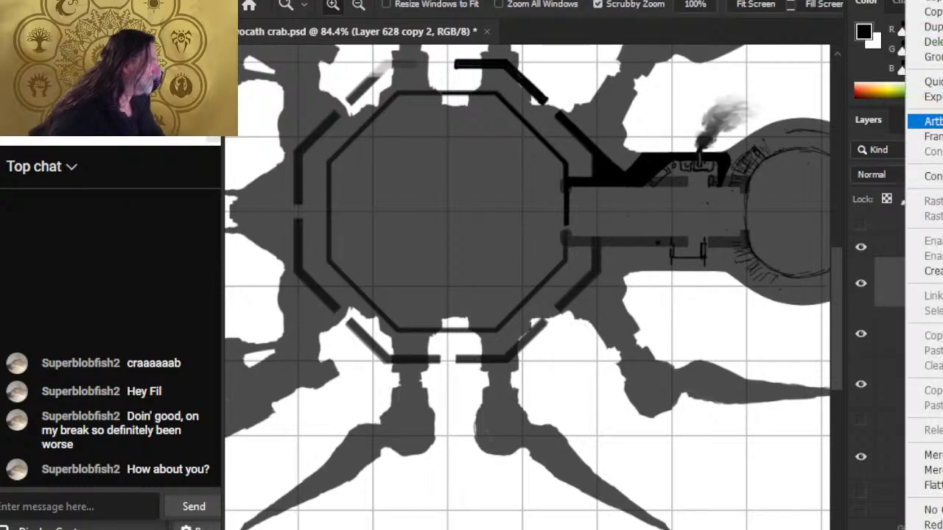
pyautogui.click(924, 18)
pyautogui.press('Return')
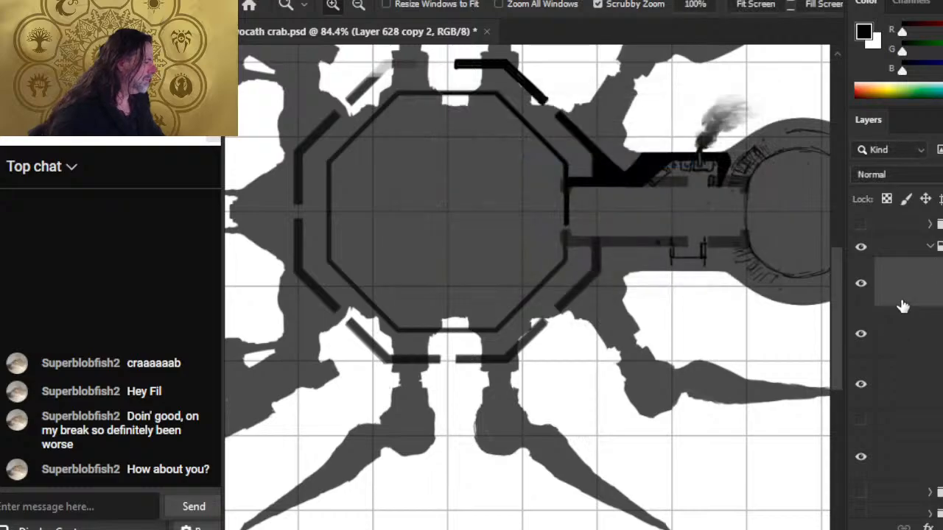
pyautogui.rightClick(885, 306)
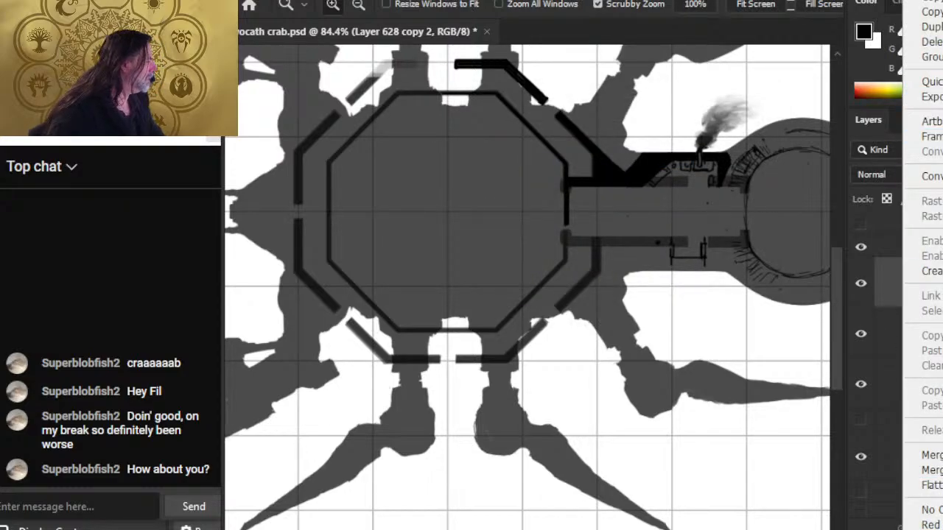
pyautogui.click(811, 200)
# Step: Try to flip the duplicated galley wall layer horizontally, and undo the flip
pyautogui.press('l')
pyautogui.rightClick(766, 185)
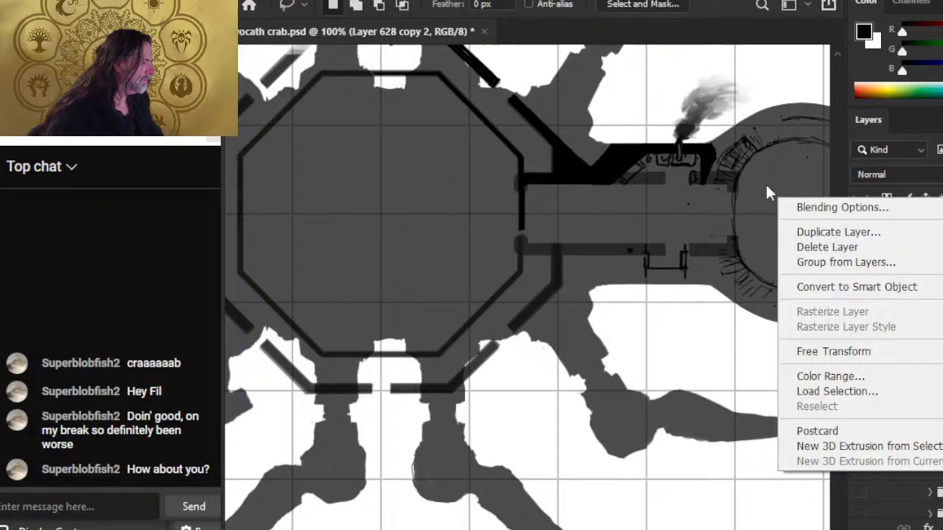
pyautogui.click(843, 352)
pyautogui.rightClick(646, 265)
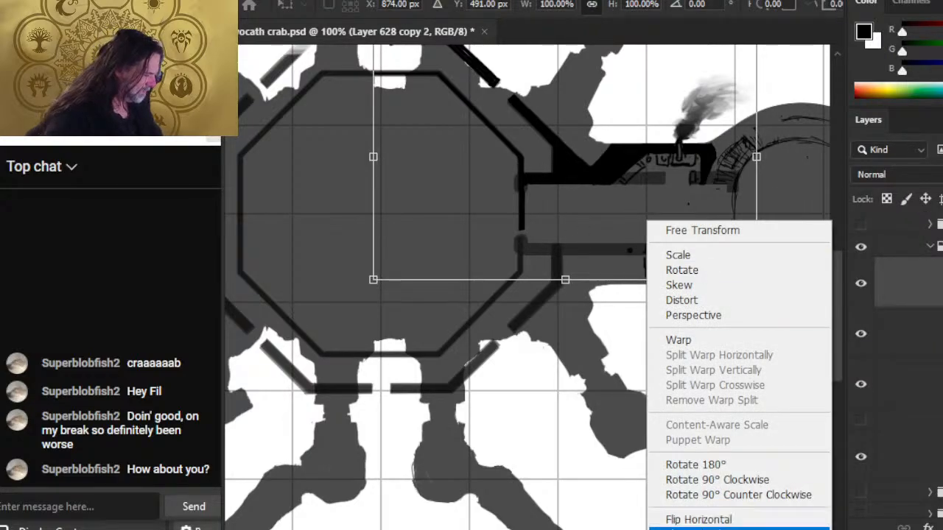
pyautogui.click(700, 520)
pyautogui.press('Return')
pyautogui.press('z')
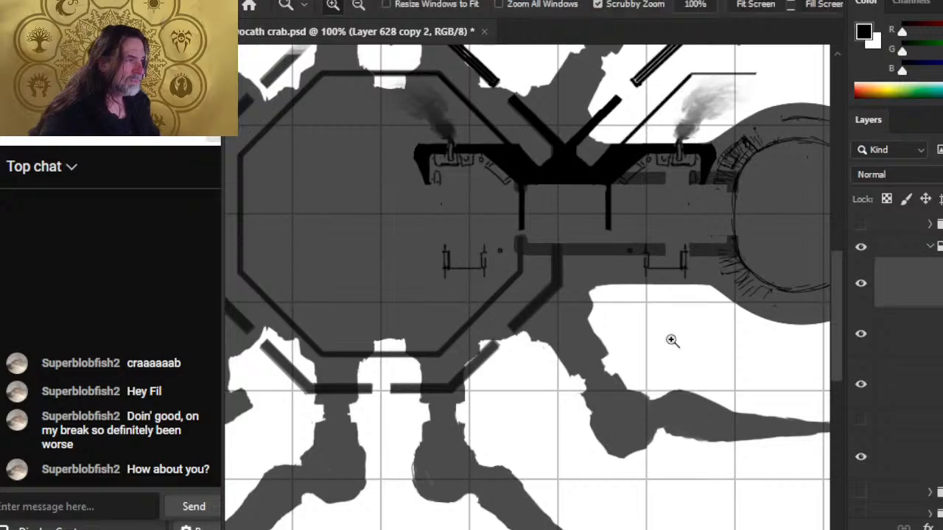
pyautogui.moveTo(699, 344); pyautogui.dragTo(631, 336)
pyautogui.press('v')
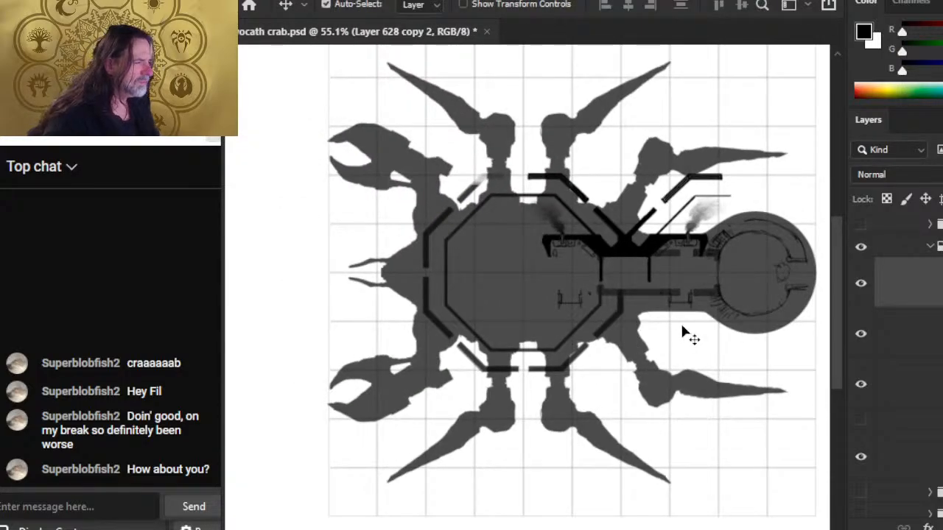
pyautogui.hotkey('ctrl', 'z')
# Step: Flip the duplicated galley wall layer vertically using Free Transform
pyautogui.press('l')
pyautogui.rightClick(673, 223)
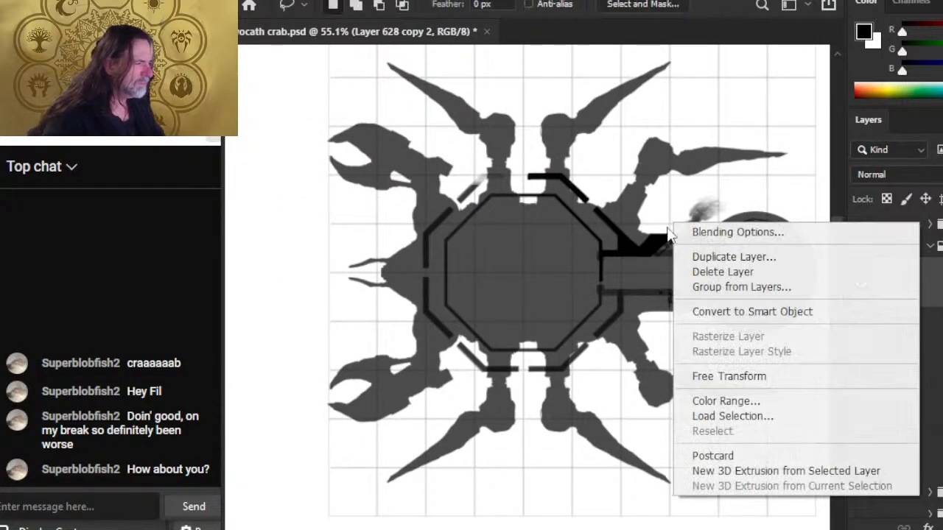
pyautogui.click(729, 376)
pyautogui.rightClick(674, 312)
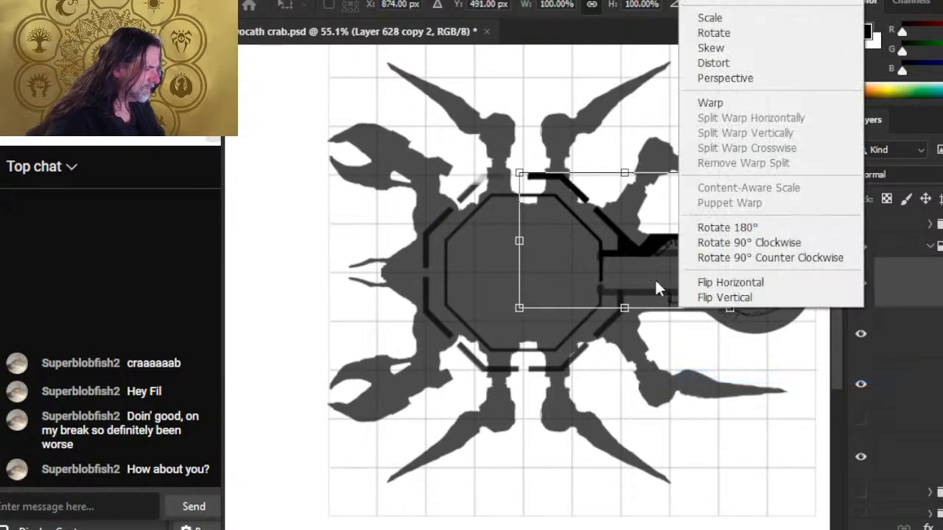
pyautogui.click(745, 297)
# Step: Move the flipped galley walls straight down to Y 620.08 px, mirroring the corridor's upper side, and apply the transformation
pyautogui.press('Down')
pyautogui.press('Down')
pyautogui.press('Down')
pyautogui.press('Down')
pyautogui.press('Down')
pyautogui.press('Down')
pyautogui.press('Down')
pyautogui.press('Down')
pyautogui.press('Down')
pyautogui.press('Down')
pyautogui.press('Down')
pyautogui.press('Down')
pyautogui.press('Down')
pyautogui.press('Down')
pyautogui.press('Down')
pyautogui.press('Down')
pyautogui.press('Down')
pyautogui.press('Down')
pyautogui.press('Down')
pyautogui.press('Down')
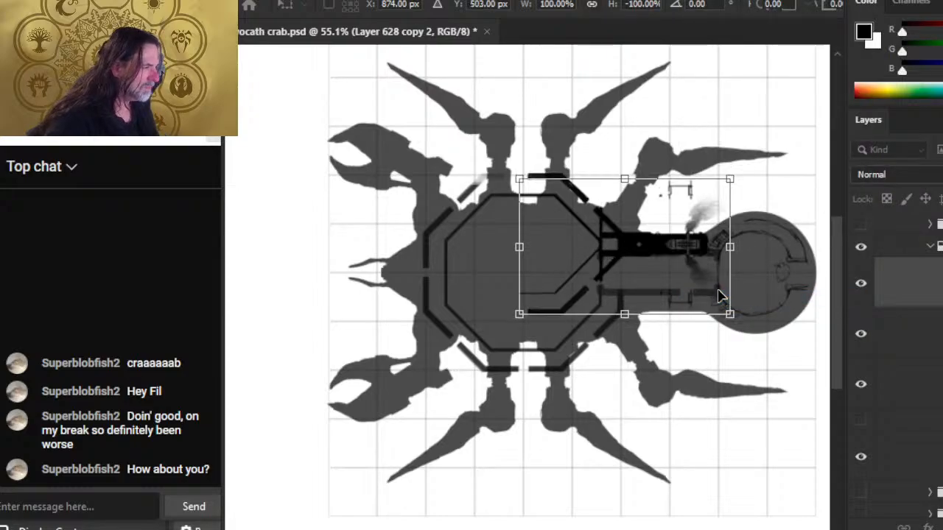
pyautogui.press('Down')
pyautogui.press('Down')
pyautogui.press('Down')
pyautogui.press('Down')
pyautogui.press('Down')
pyautogui.press('Down')
pyautogui.press('Down')
pyautogui.press('Down')
pyautogui.press('Down')
pyautogui.press('Down')
pyautogui.press('Down')
pyautogui.press('Down')
pyautogui.press('Down')
pyautogui.press('Down')
pyautogui.press('Down')
pyautogui.press('Down')
pyautogui.press('Down')
pyautogui.press('Down')
pyautogui.press('Down')
pyautogui.press('Down')
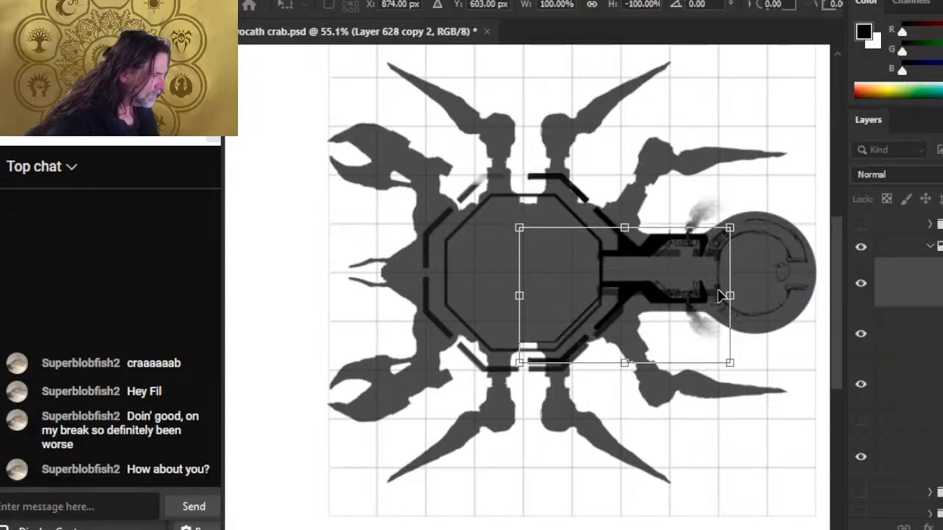
pyautogui.press('Down')
pyautogui.press('Down')
pyautogui.press('Down')
pyautogui.press('Down')
pyautogui.press('Down')
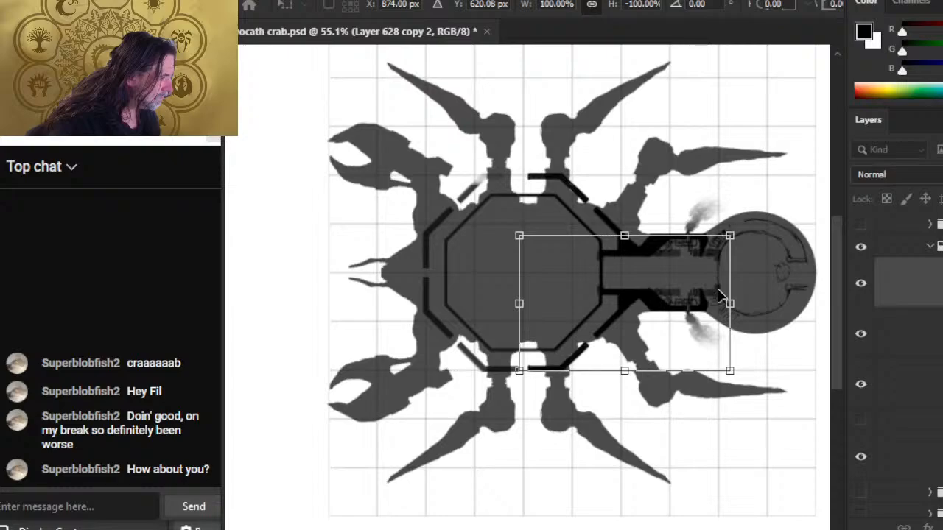
pyautogui.press('Down')
pyautogui.press('Down')
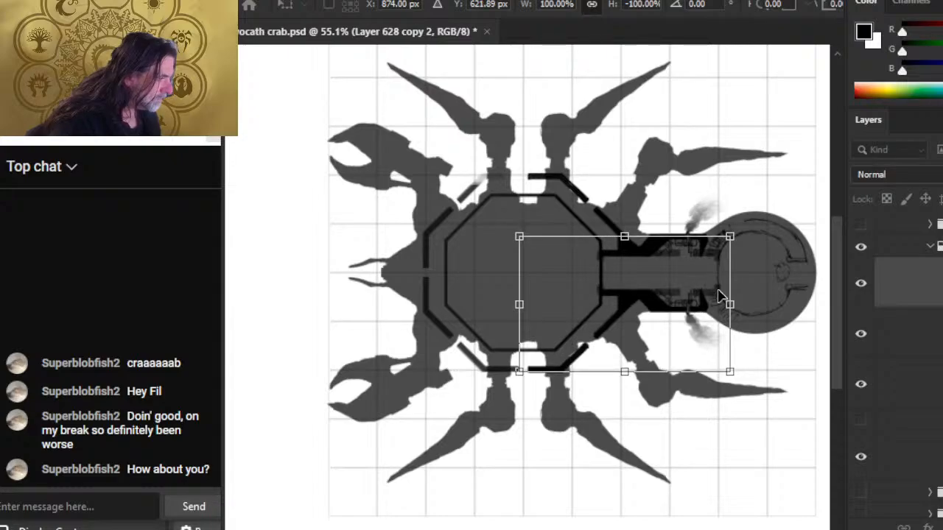
pyautogui.press('Up')
pyautogui.press('Up')
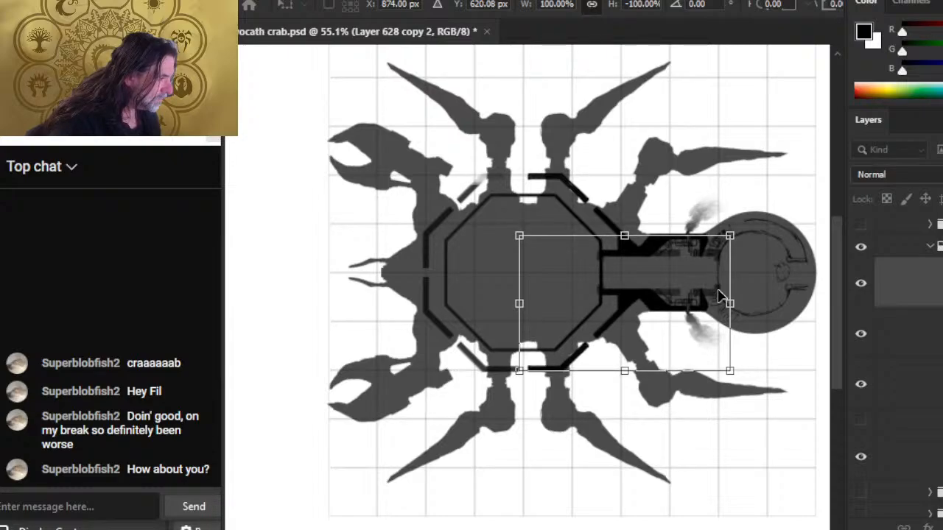
pyautogui.press('Return')
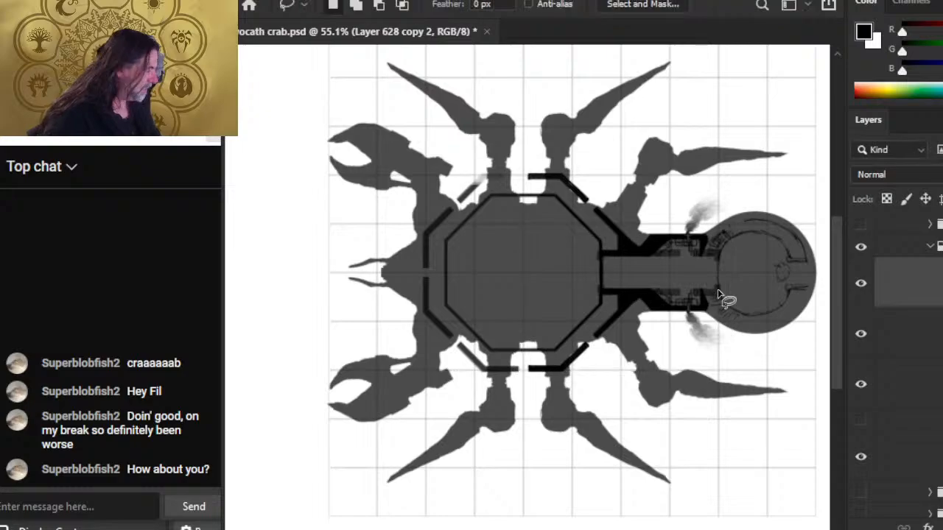
# Step: Toggle the mirrored wall layer and the layer beneath for comparison, and hide the sketched deck's top three layers
pyautogui.click(859, 287)
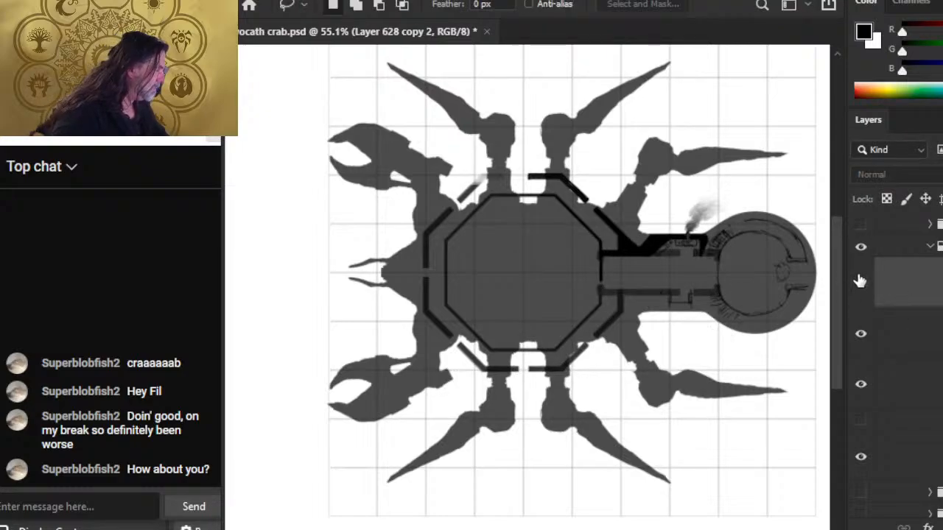
pyautogui.click(860, 282)
pyautogui.click(861, 336)
pyautogui.click(860, 336)
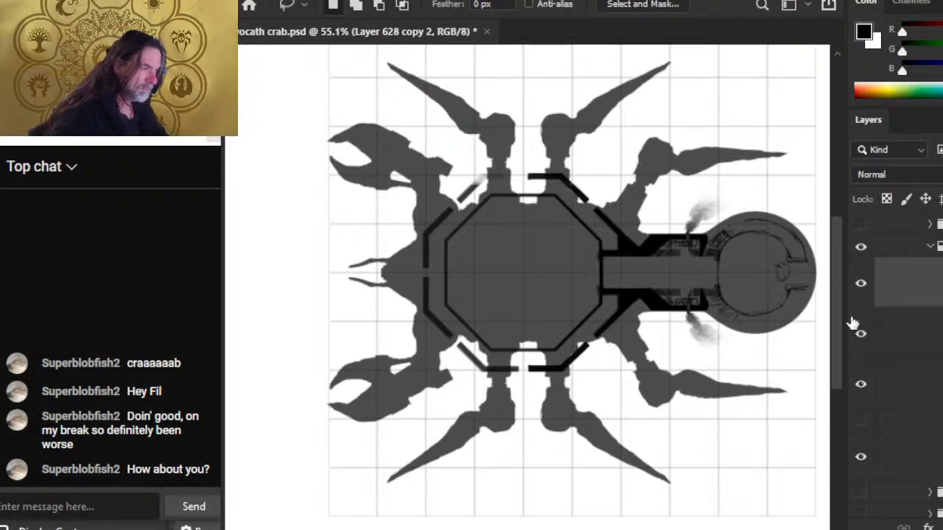
pyautogui.click(860, 283)
pyautogui.click(860, 336)
pyautogui.click(860, 384)
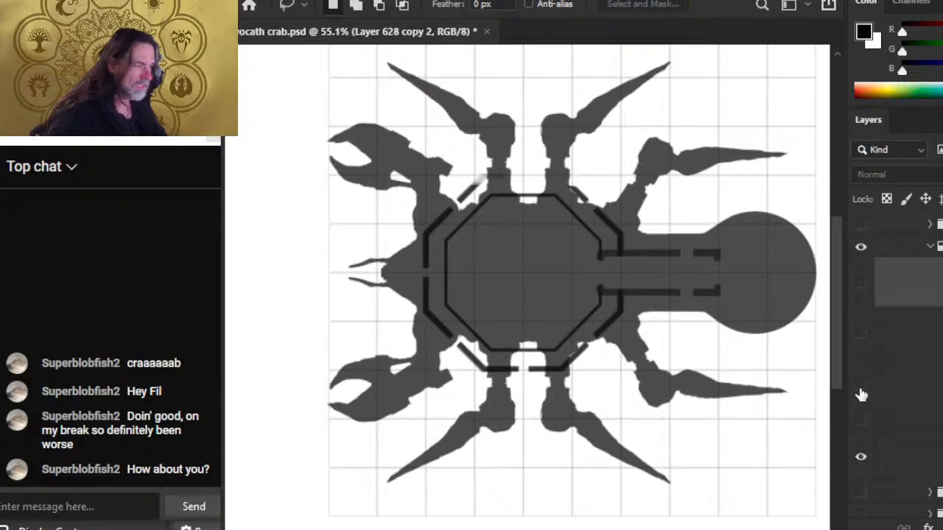
# Step: Toggle the octagonal wall layer and the earlier deck-plan group beneath it to compare them against the crab silhouette
pyautogui.click(861, 458)
pyautogui.click(861, 458)
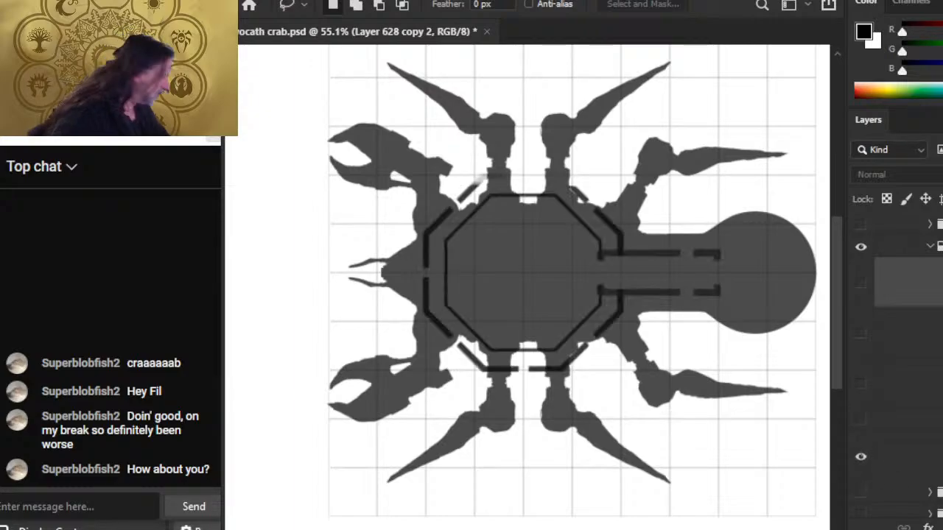
pyautogui.scroll(-2, 899, 369)
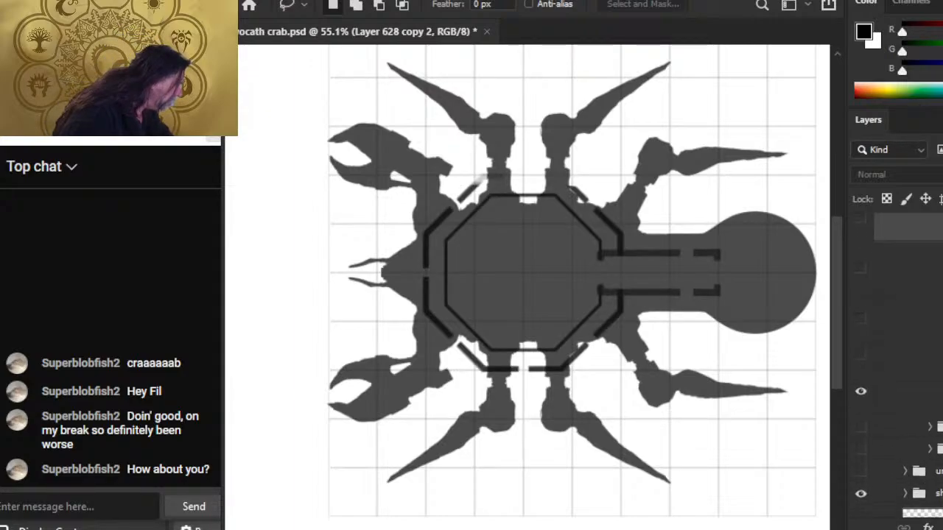
pyautogui.scroll(2, 898, 331)
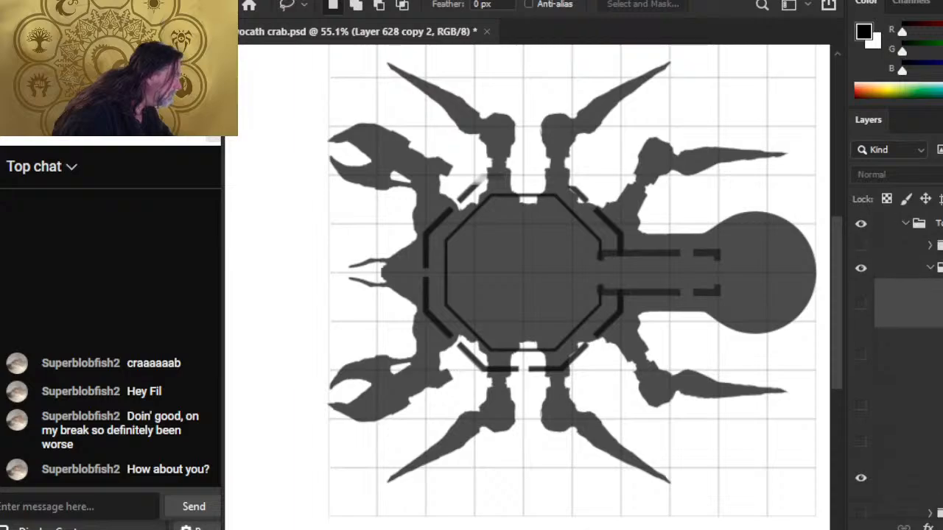
pyautogui.scroll(-3, 892, 401)
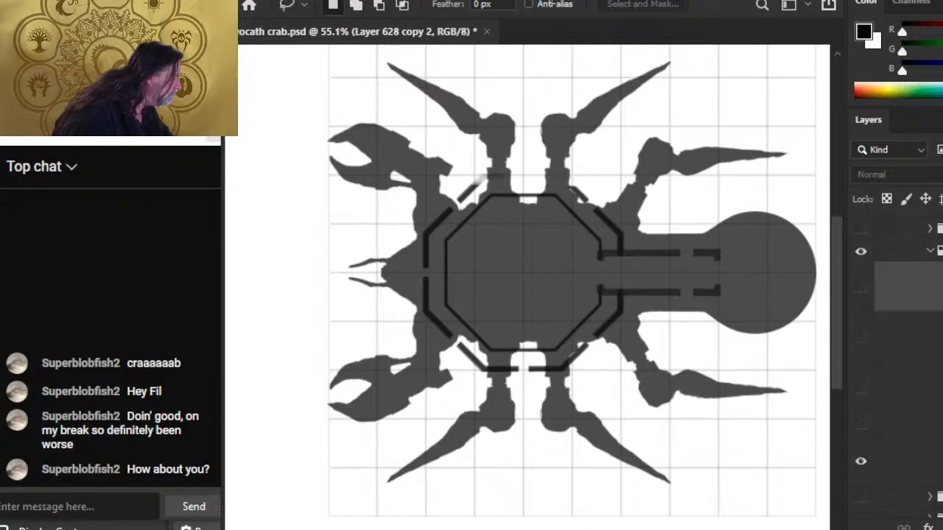
pyautogui.click(862, 451)
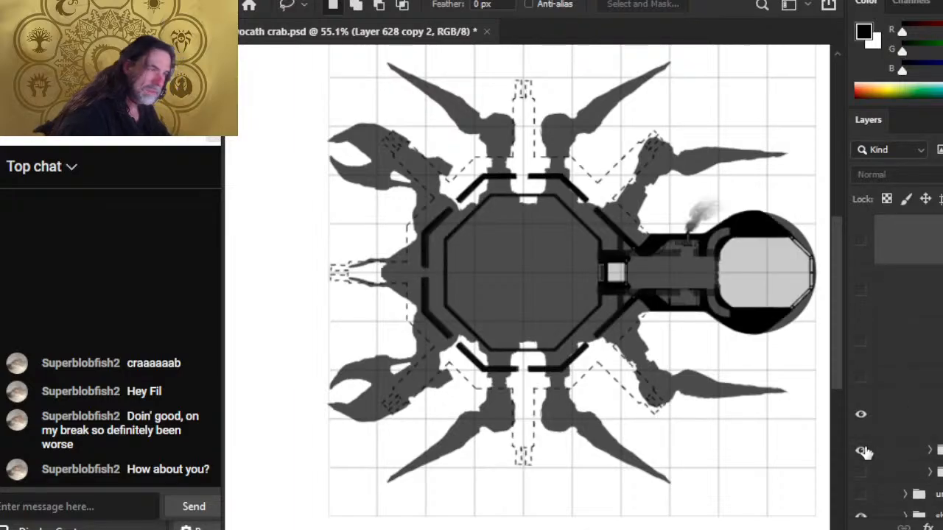
pyautogui.click(863, 450)
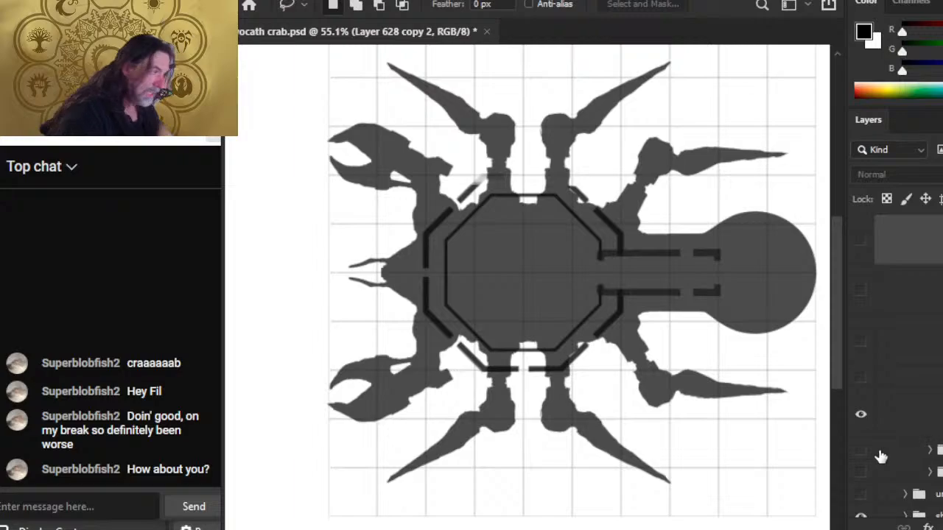
pyautogui.click(861, 416)
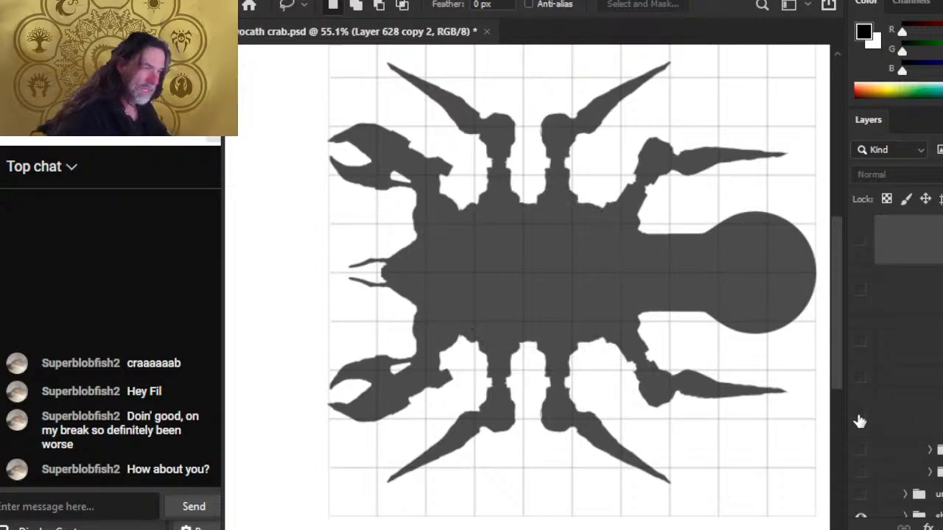
pyautogui.click(860, 416)
# Step: Duplicate the octagonal wall layer, flip the copy vertically with Free Transform, and apply the transformation
pyautogui.rightClick(910, 421)
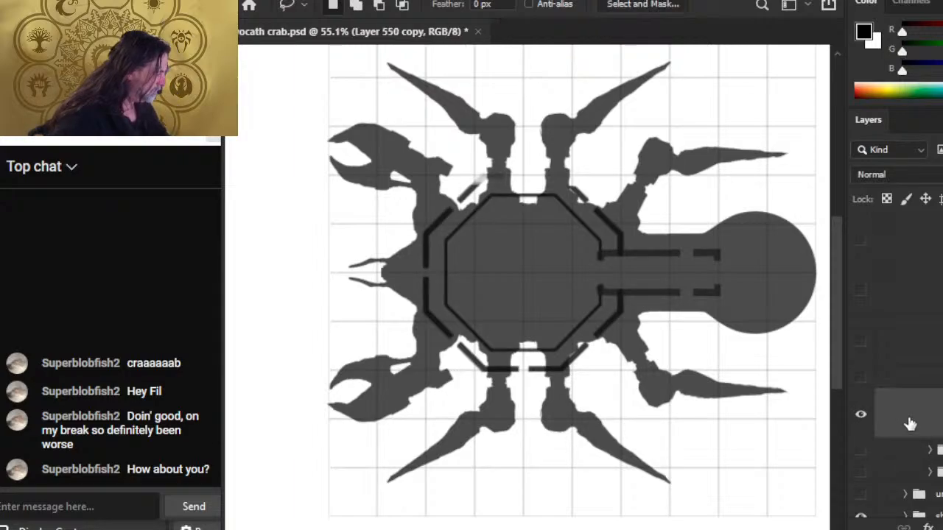
pyautogui.click(931, 28)
pyautogui.press('Return')
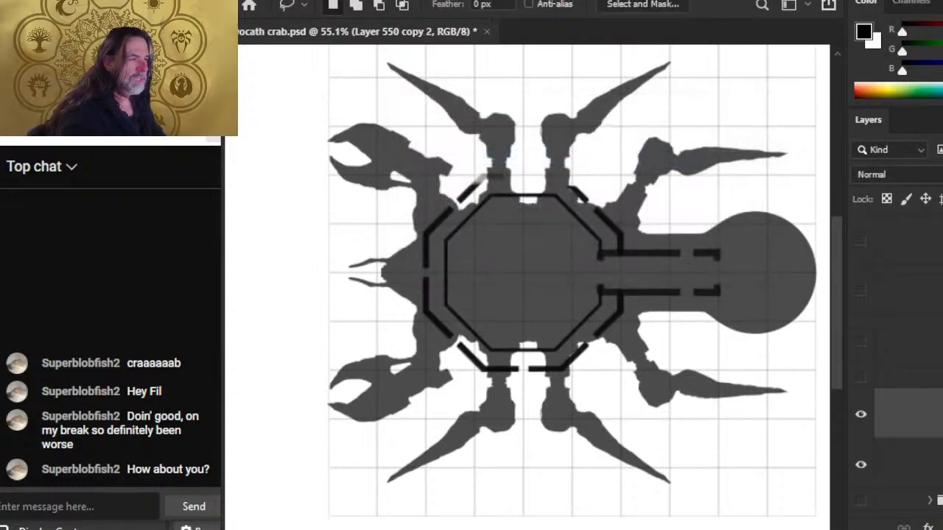
pyautogui.rightClick(510, 227)
pyautogui.click(604, 380)
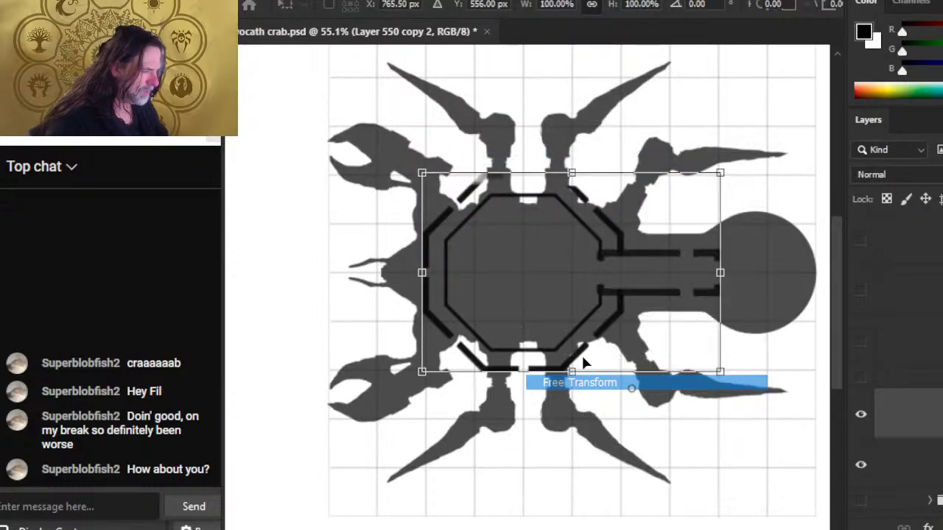
pyautogui.rightClick(608, 362)
pyautogui.click(627, 272)
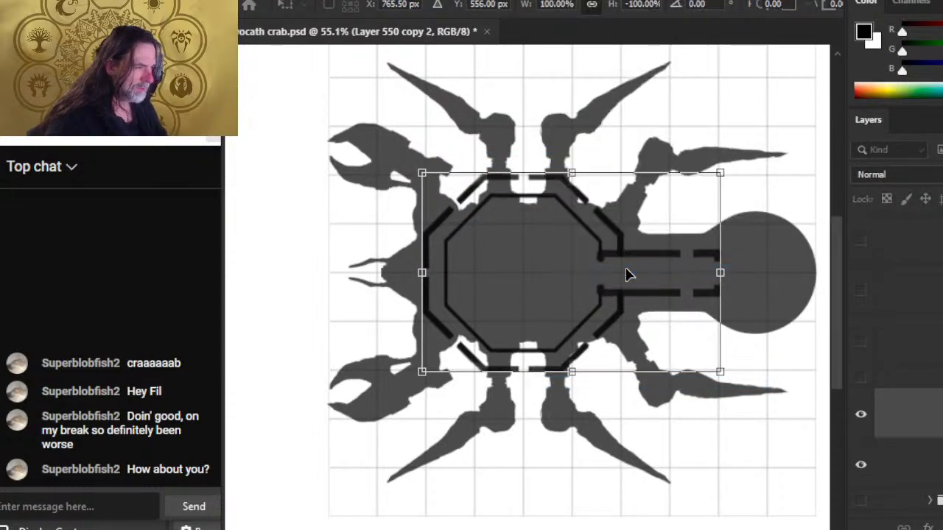
pyautogui.press('Return')
# Step: Merge the flipped octagonal wall copy down into the original wall layer
pyautogui.press('l')
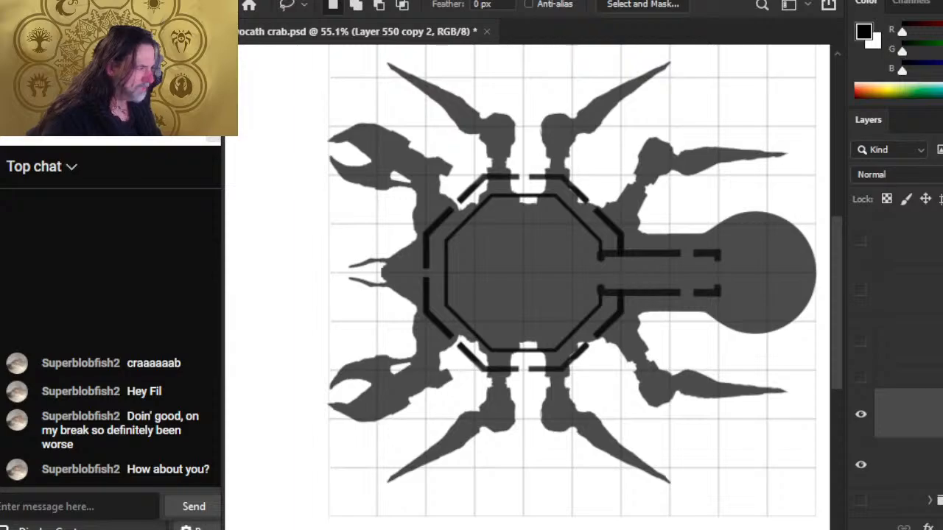
pyautogui.rightClick(933, 418)
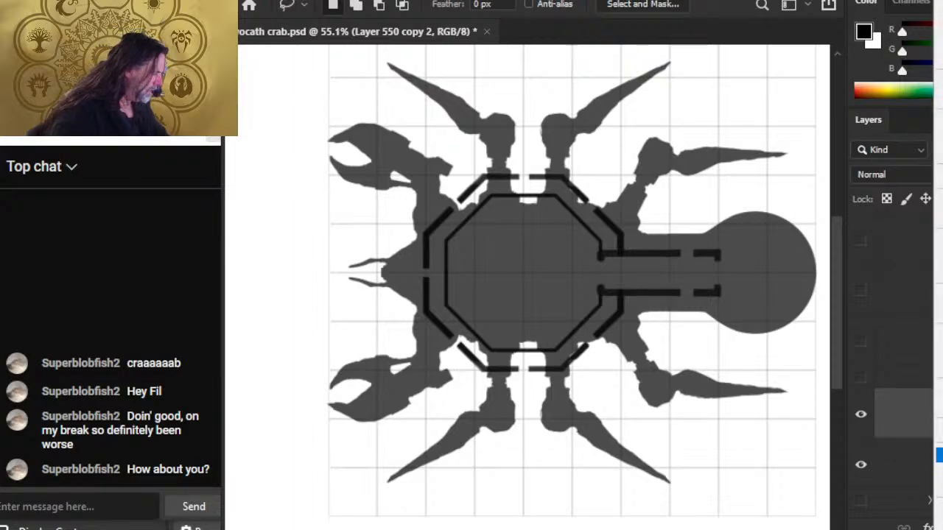
pyautogui.click(939, 455)
# Step: Sample the near-black colour of the outer octagon wall as the foreground colour for the Brush tool
pyautogui.press('z')
pyautogui.moveTo(443, 212); pyautogui.dragTo(512, 226)
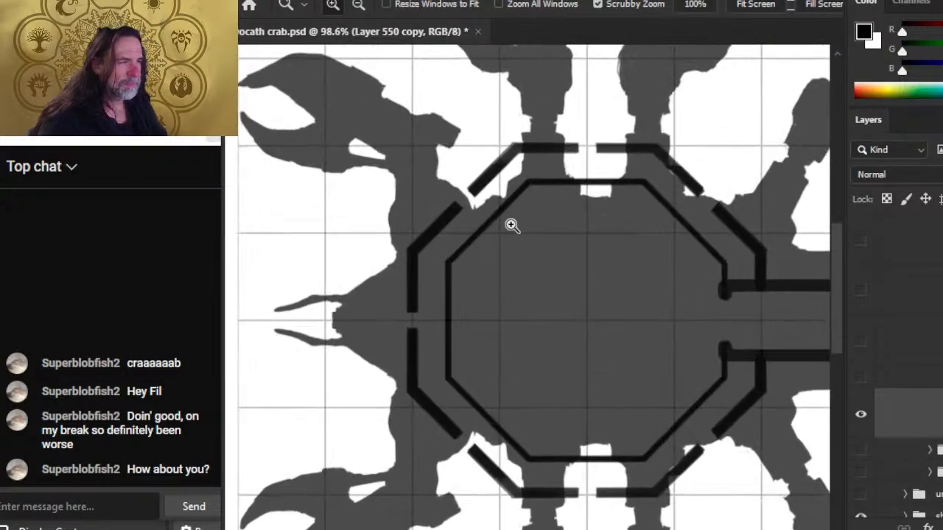
pyautogui.moveTo(451, 240); pyautogui.dragTo(518, 240)
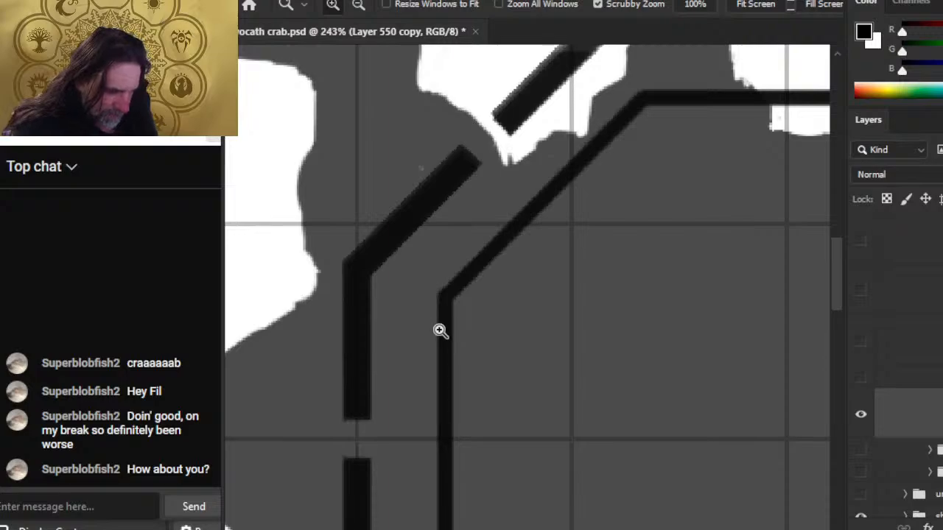
pyautogui.press('b')
pyautogui.keyDown('alt'); pyautogui.click(535, 98); pyautogui.keyUp('alt')
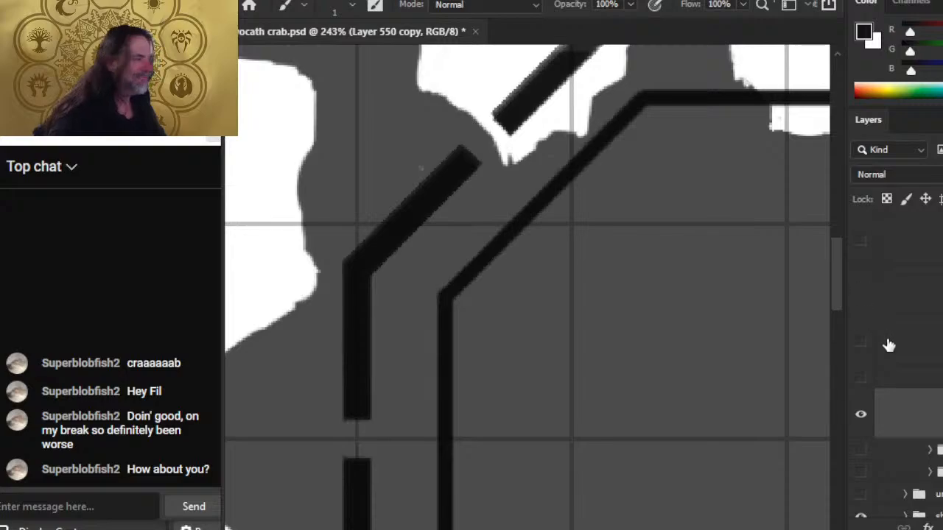
pyautogui.scroll(4, 896, 368)
pyautogui.scroll(-3, 895, 368)
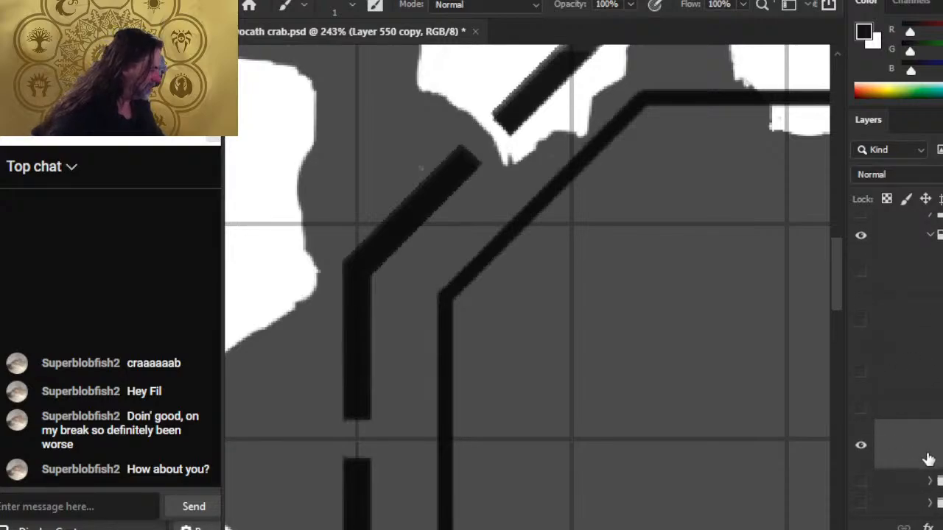
# Step: Duplicate the merged octagonal wall layer and nudge the copy one pixel down
pyautogui.hotkey('ctrl', 'j')
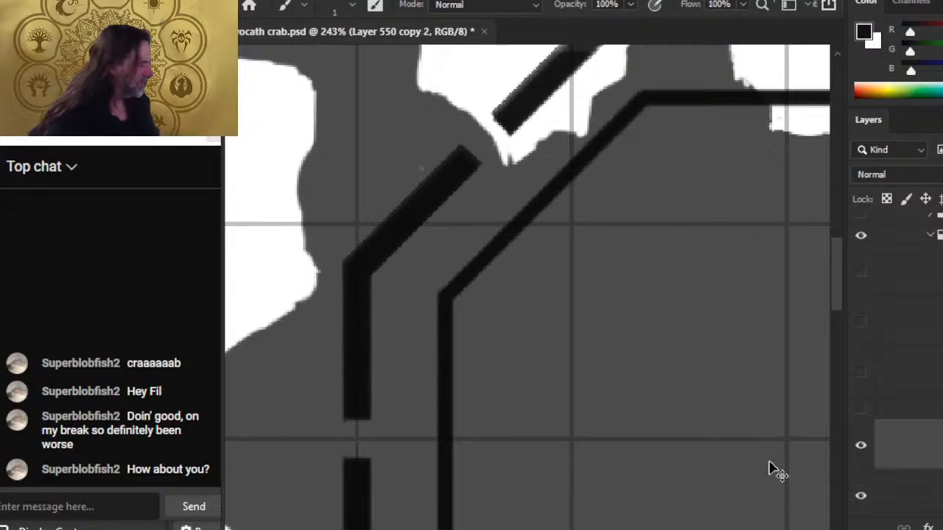
pyautogui.press('v')
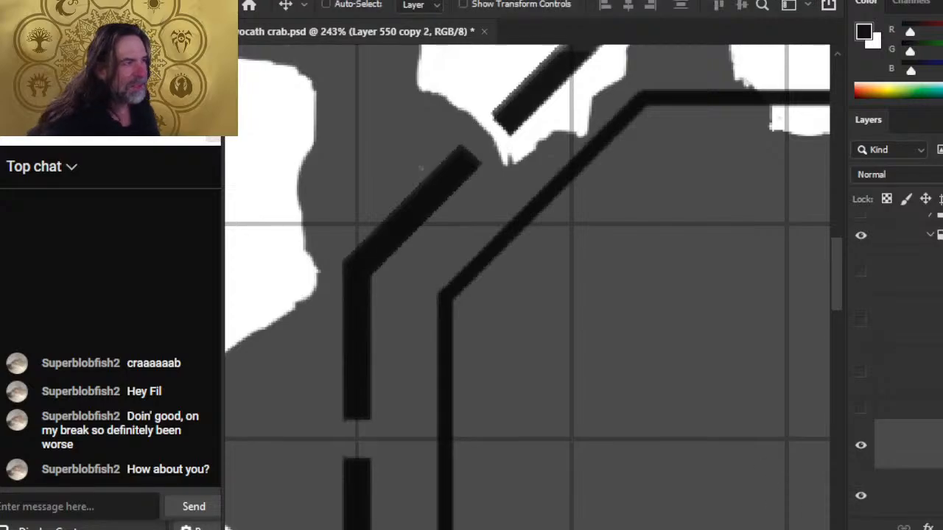
pyautogui.press('Down')
pyautogui.press('Down')
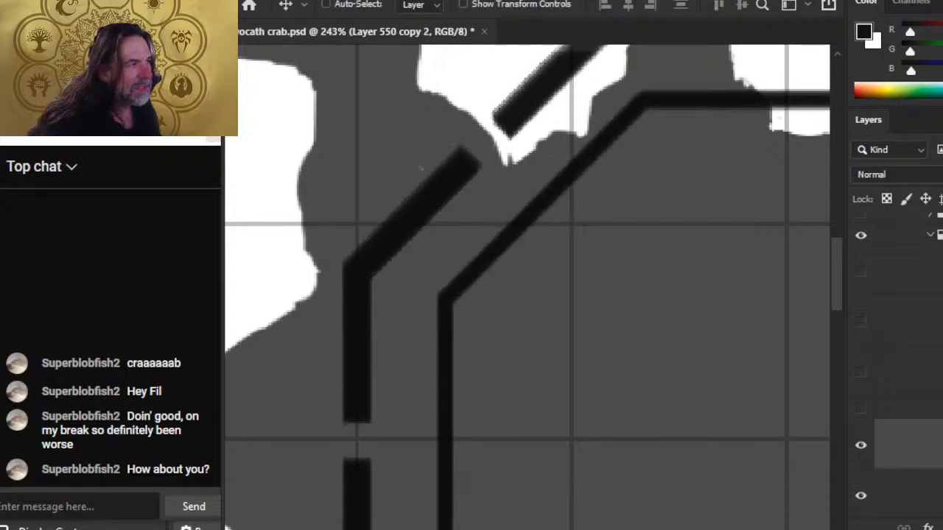
pyautogui.press('Up')
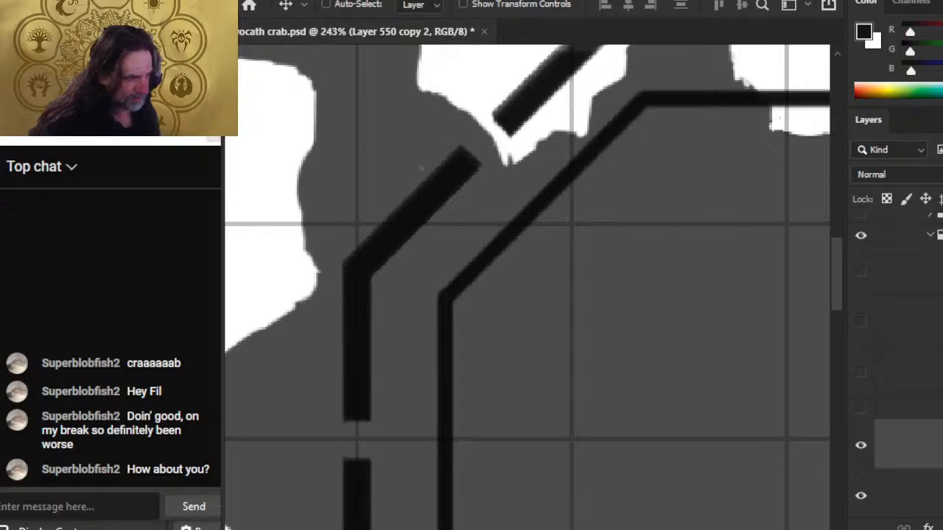
# Step: Select the octagonal wall layer together with its nudged copy and merge them into one layer
pyautogui.moveTo(639, 481); pyautogui.dragTo(469, 505)
pyautogui.moveTo(706, 374); pyautogui.dragTo(501, 398)
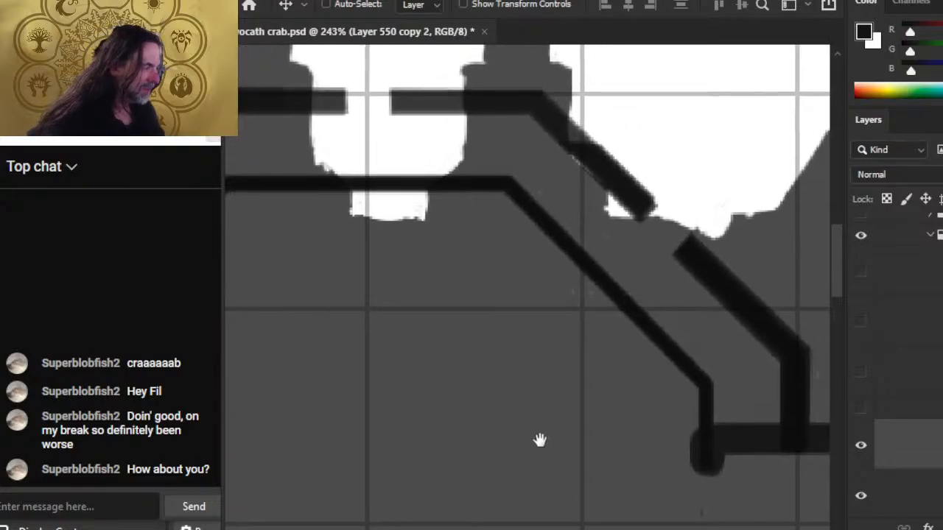
pyautogui.moveTo(646, 492); pyautogui.dragTo(565, 347)
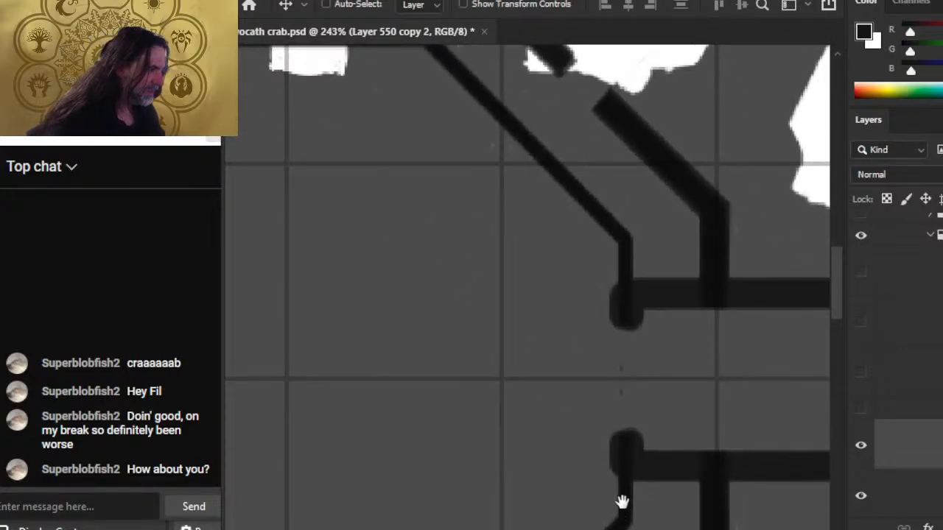
pyautogui.moveTo(622, 502); pyautogui.dragTo(590, 376)
pyautogui.click(921, 497)
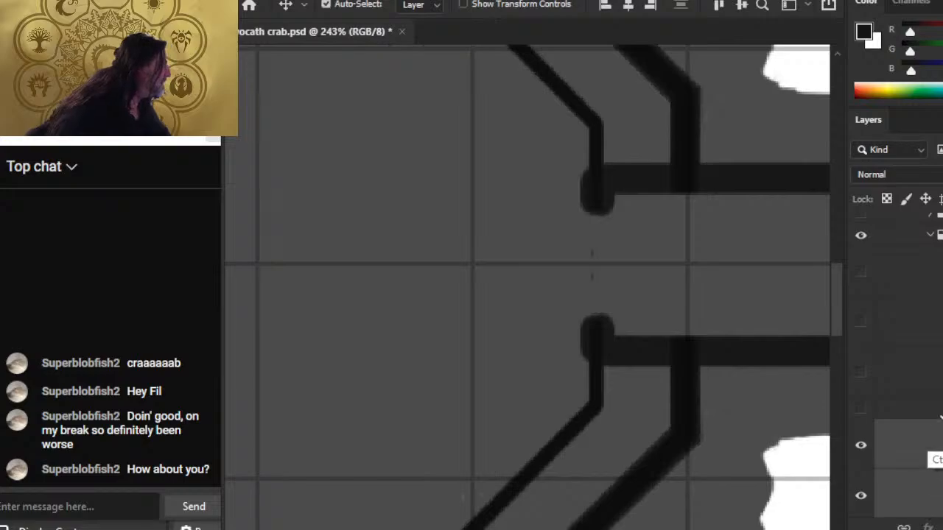
pyautogui.press('z')
pyautogui.moveTo(699, 391); pyautogui.dragTo(635, 381)
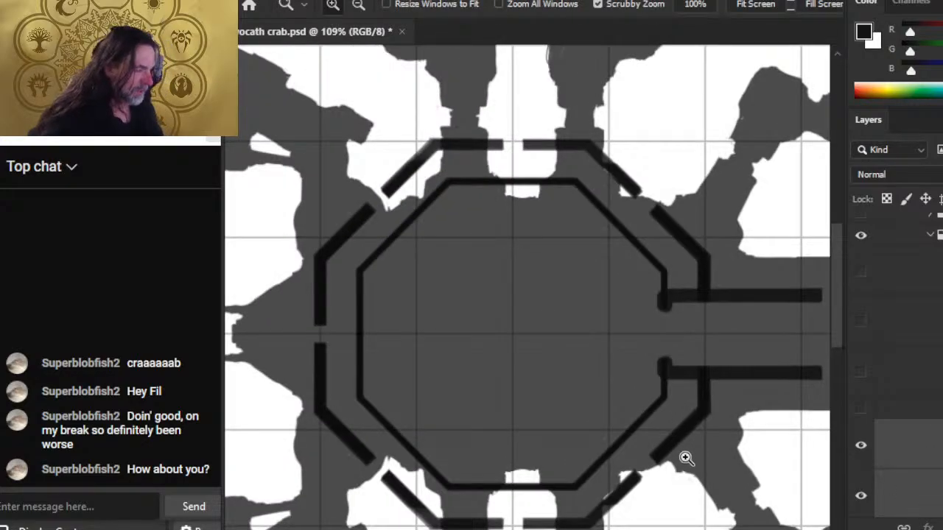
pyautogui.moveTo(700, 413); pyautogui.dragTo(582, 243)
pyautogui.moveTo(443, 374)
pyautogui.mouseDown()
pyautogui.moveTo(526, 322)
pyautogui.moveTo(557, 331)
pyautogui.moveTo(551, 346)
pyautogui.mouseUp()
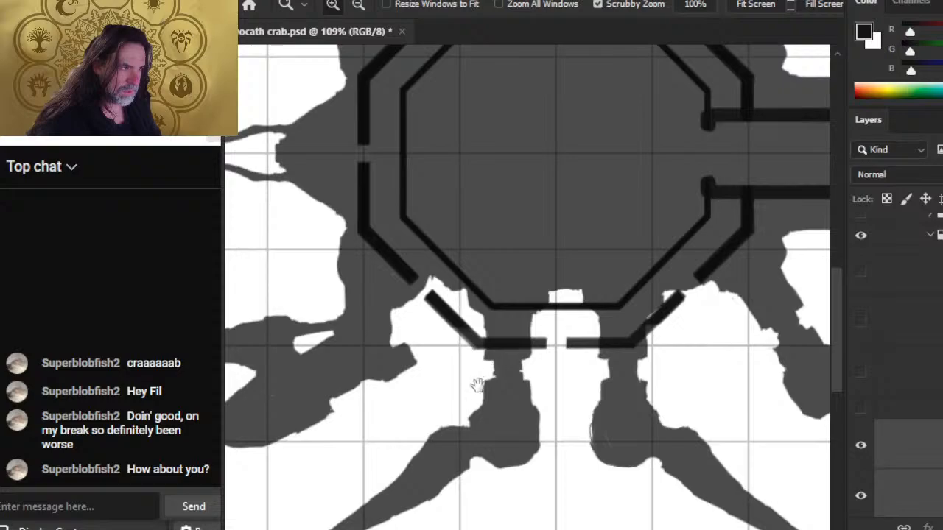
pyautogui.moveTo(416, 283); pyautogui.dragTo(498, 295)
pyautogui.press('b')
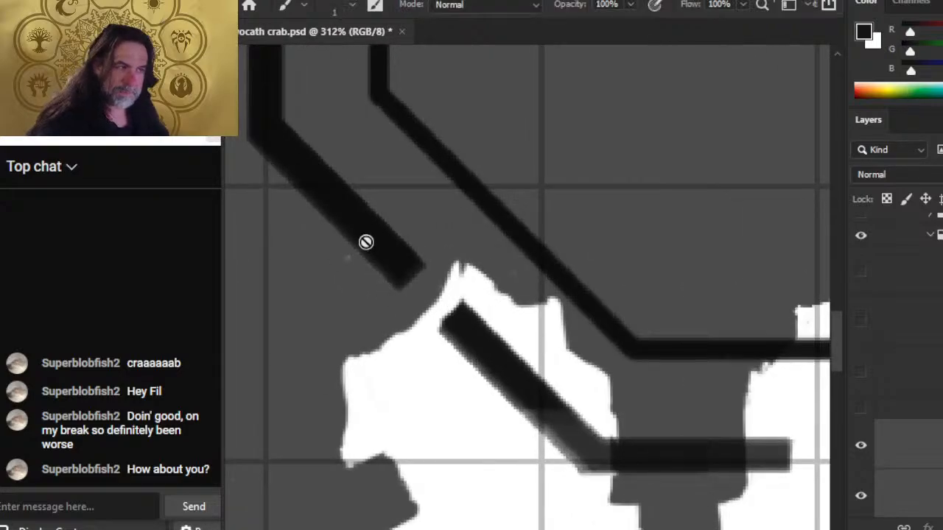
pyautogui.rightClick(905, 443)
pyautogui.click(929, 455)
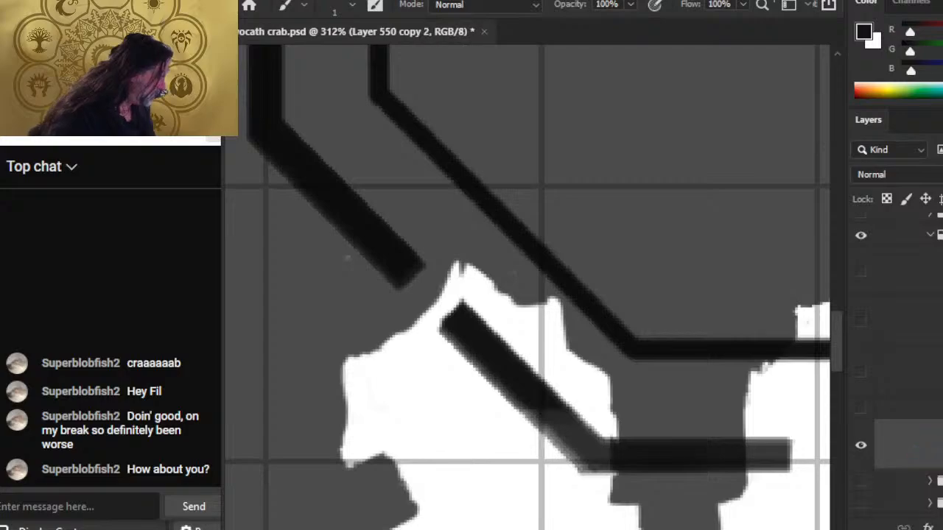
# Step: Add an empty layer above the merged walls and lasso the lower vertical segment of the outer octagon wall nearest the crab's head
pyautogui.hotkey('ctrl', 'shift', 'alt', 'n')
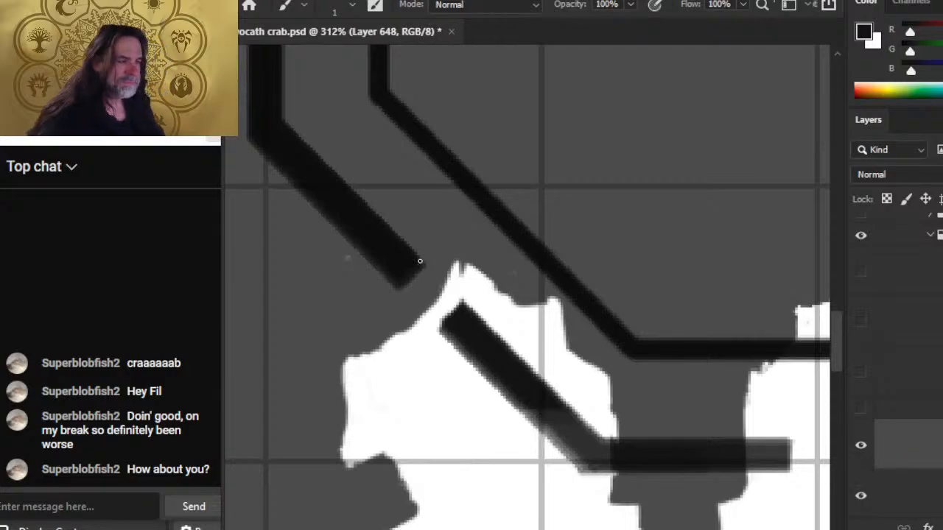
pyautogui.moveTo(350, 214); pyautogui.dragTo(507, 391)
pyautogui.press('l')
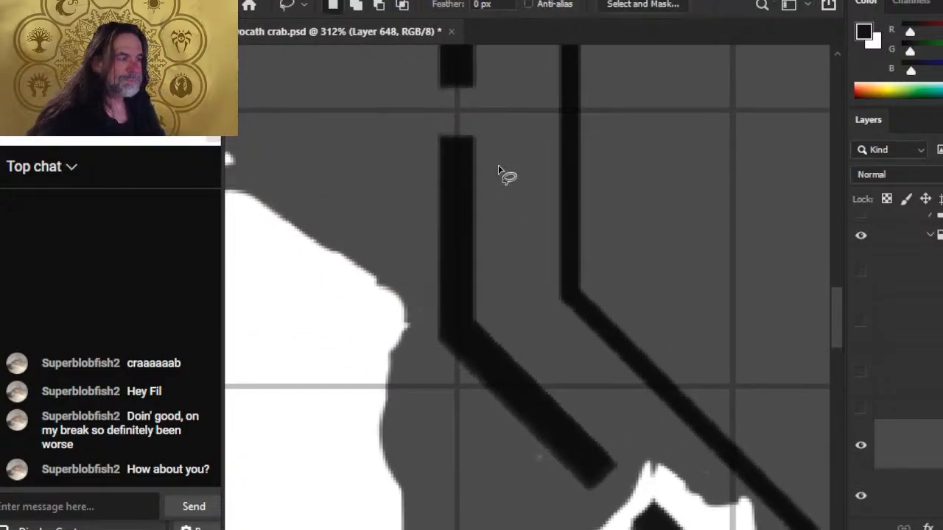
pyautogui.moveTo(395, 171)
pyautogui.mouseDown()
pyautogui.moveTo(386, 321)
pyautogui.moveTo(449, 344)
pyautogui.mouseUp()
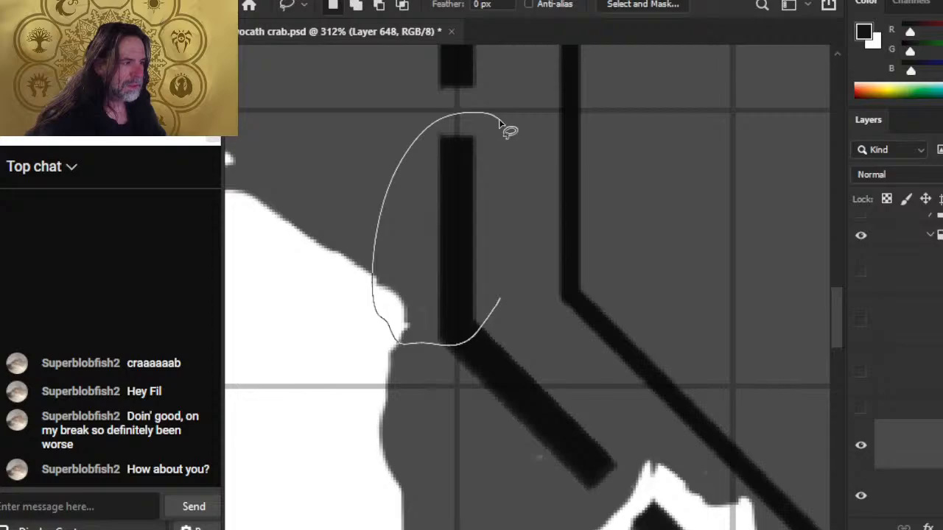
pyautogui.press('Escape')
pyautogui.moveTo(498, 119)
pyautogui.mouseDown()
pyautogui.moveTo(430, 126)
pyautogui.moveTo(392, 327)
pyautogui.moveTo(486, 322)
pyautogui.moveTo(522, 239)
pyautogui.moveTo(491, 129)
pyautogui.mouseUp()
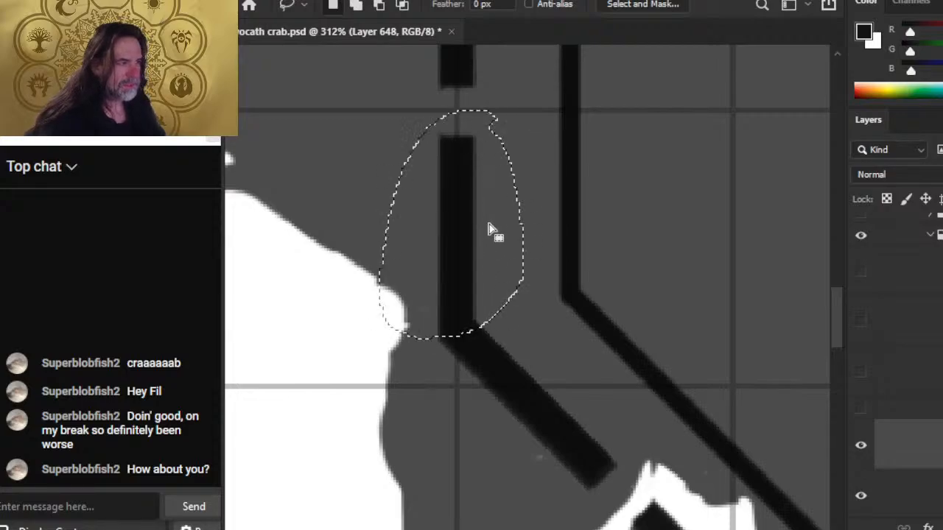
pyautogui.moveTo(528, 289)
pyautogui.mouseDown()
pyautogui.moveTo(501, 291)
pyautogui.moveTo(509, 353)
pyautogui.mouseUp()
# Step: Try to copy the lassoed wall segment from the empty layer, toggle both layers to check their contents, and activate the merged wall layer
pyautogui.hotkey('ctrl', 'c')
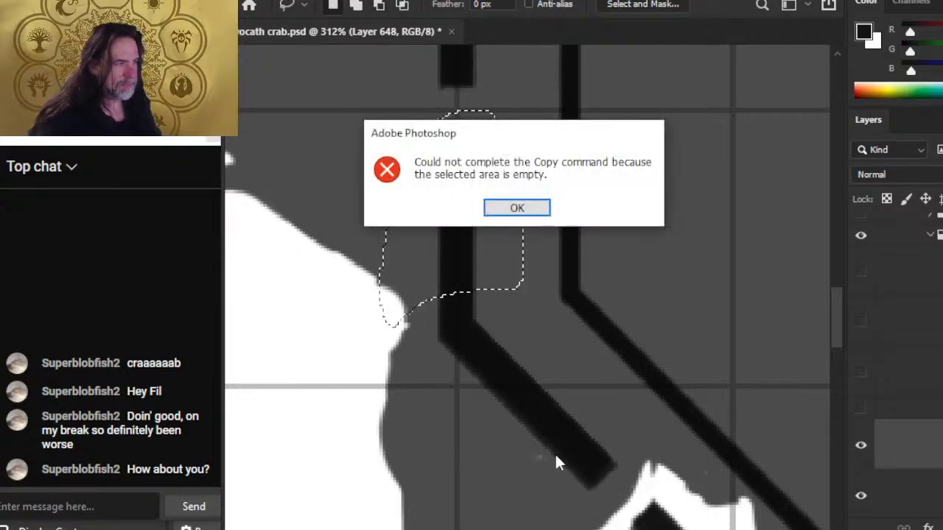
pyautogui.press('Return')
pyautogui.click(861, 451)
pyautogui.click(861, 458)
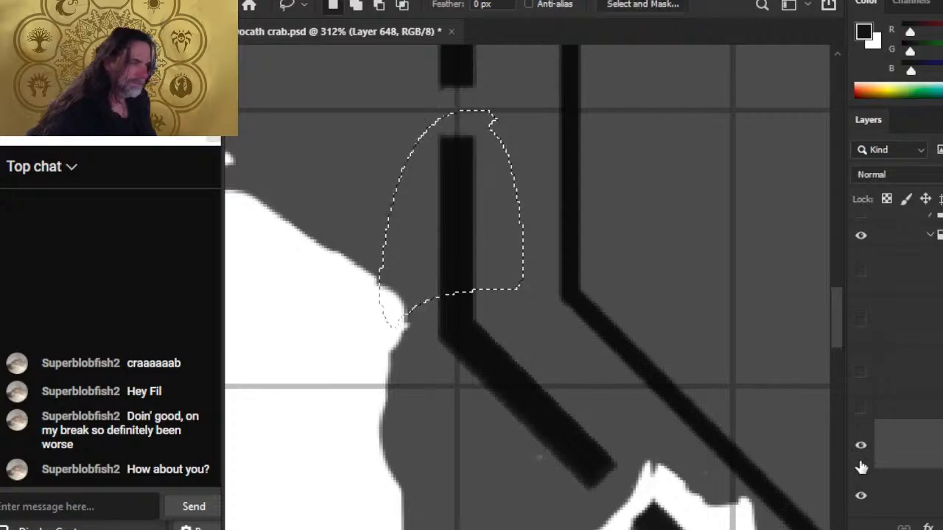
pyautogui.click(863, 506)
pyautogui.click(862, 506)
pyautogui.click(923, 515)
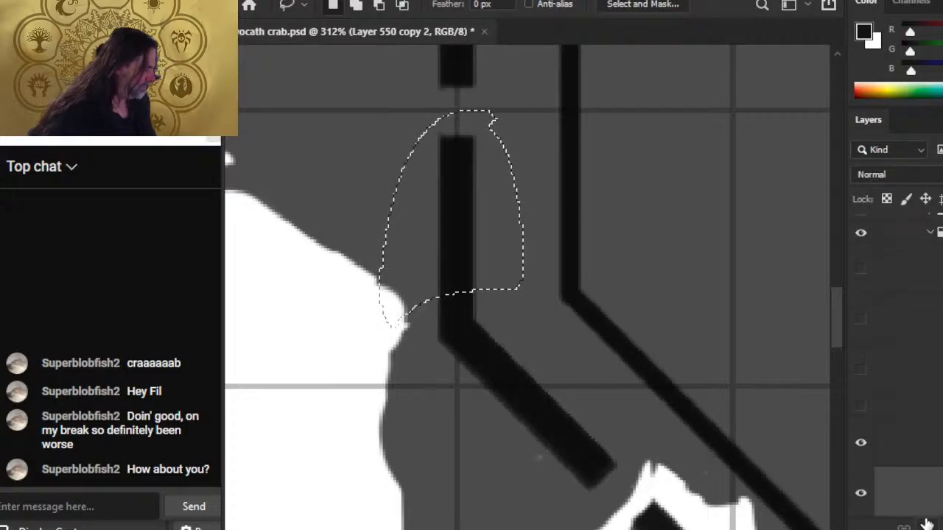
# Step: Place the copied wall segment on the upper layer, deselect it, and move it up to close the gap in the outer octagon's vertical wall
pyautogui.click(916, 452)
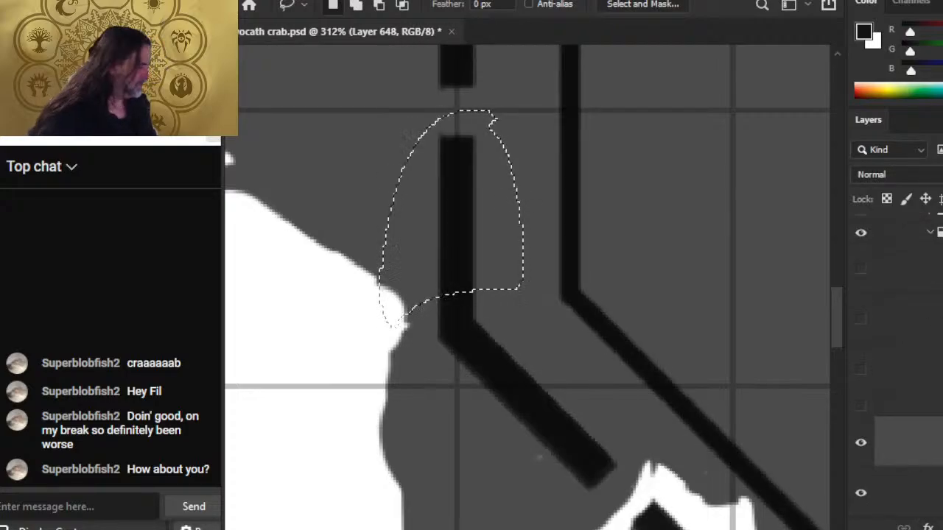
pyautogui.click(896, 493)
pyautogui.click(917, 446)
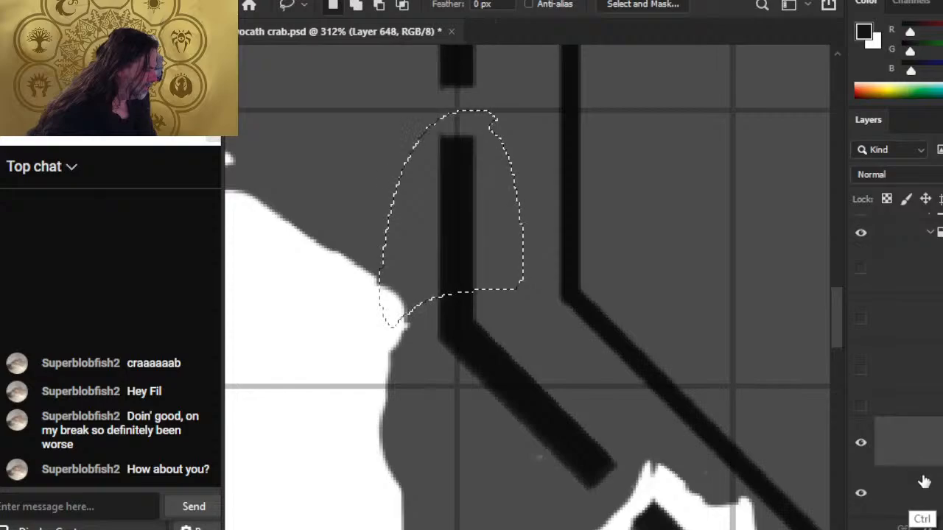
pyautogui.hotkey('ctrl', 'd')
pyautogui.press('v')
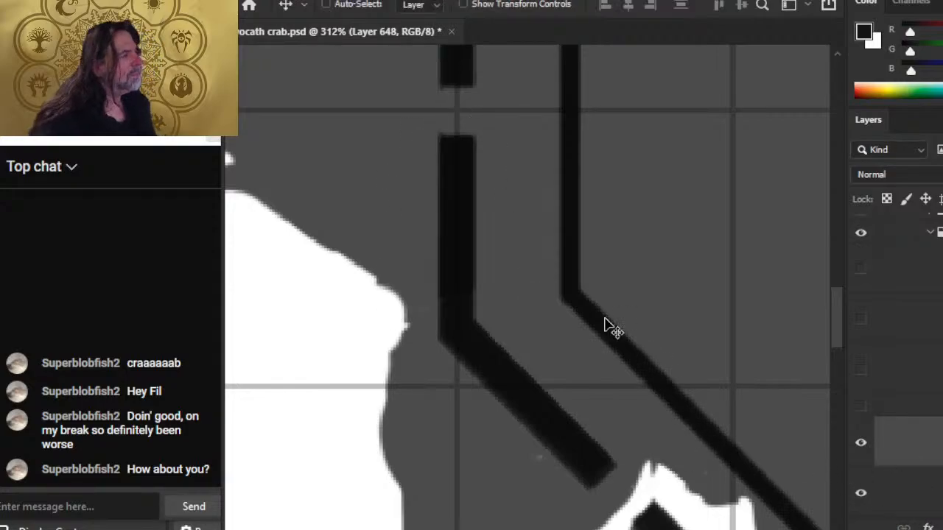
pyautogui.hotkey('shift', 'Up')
pyautogui.hotkey('shift', 'Up')
pyautogui.moveTo(582, 241); pyautogui.dragTo(655, 352)
# Step: Smudge along the joined vertical wall with a 7 px brush at 70% strength to blend the overlapping segments
pyautogui.press('r')
pyautogui.moveTo(569, 199)
pyautogui.mouseDown()
pyautogui.moveTo(583, 352)
pyautogui.moveTo(568, 343)
pyautogui.mouseUp()
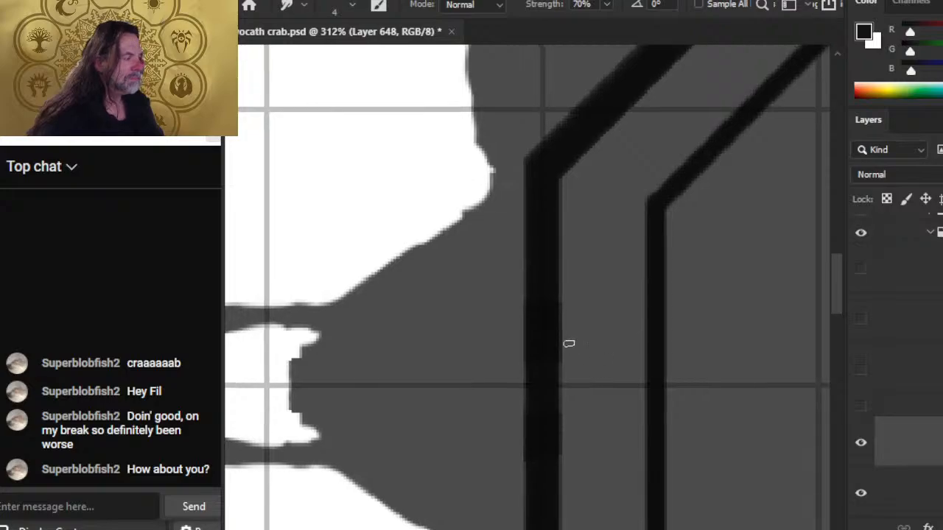
pyautogui.press(']')
pyautogui.press(']')
pyautogui.press(']')
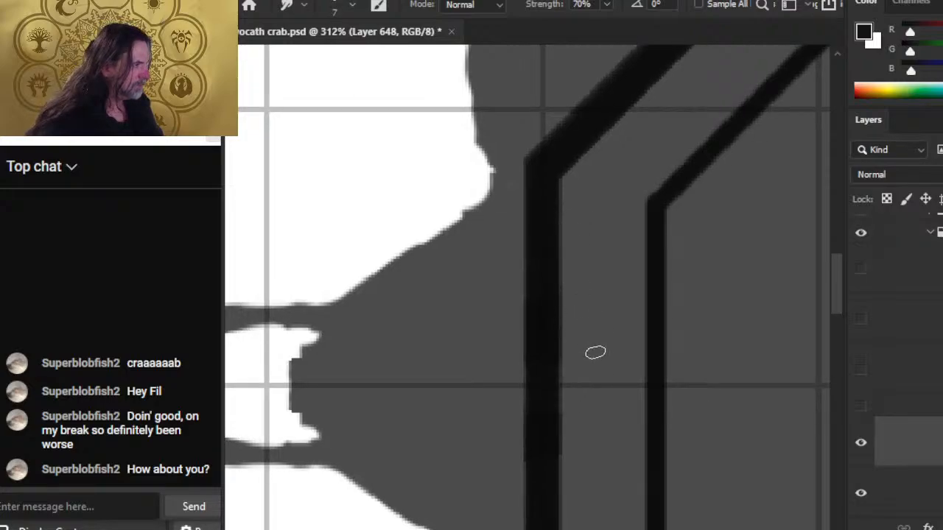
pyautogui.scroll(-1, 556, 286)
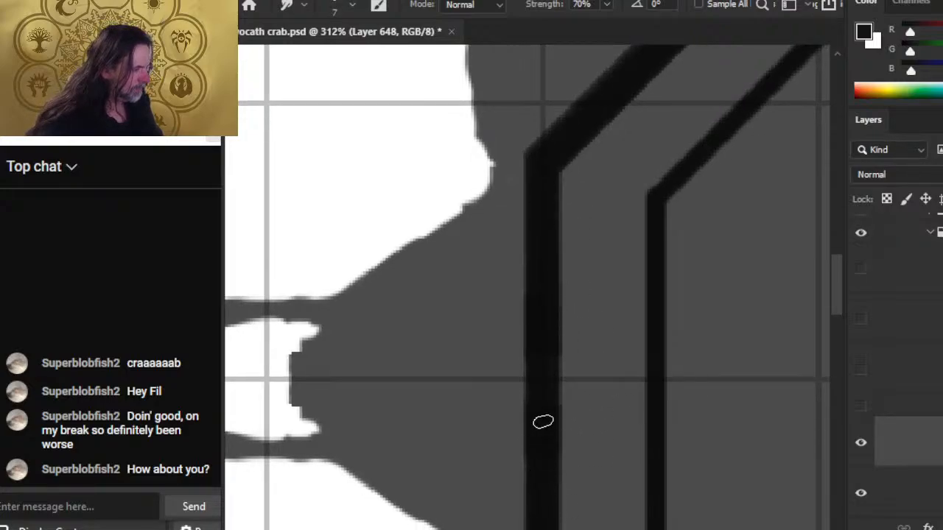
pyautogui.moveTo(543, 322); pyautogui.dragTo(547, 478)
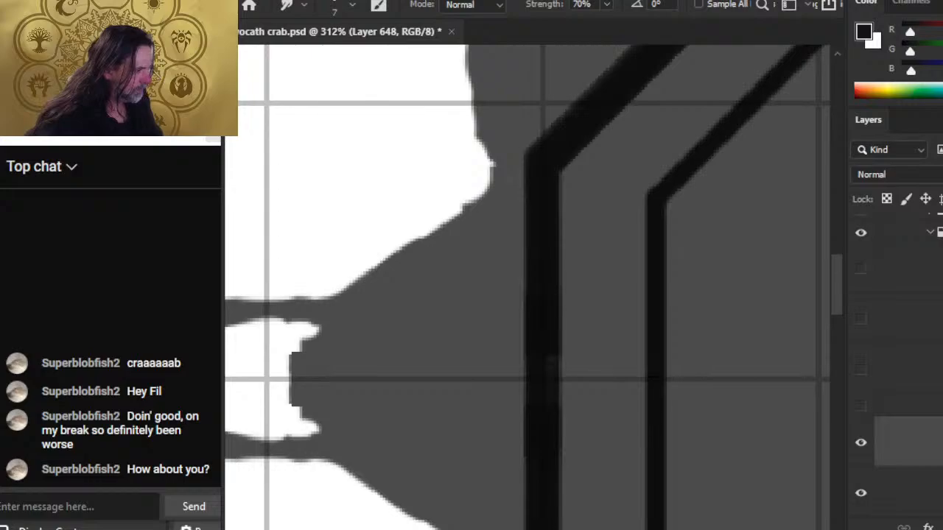
pyautogui.moveTo(669, 434); pyautogui.dragTo(603, 221)
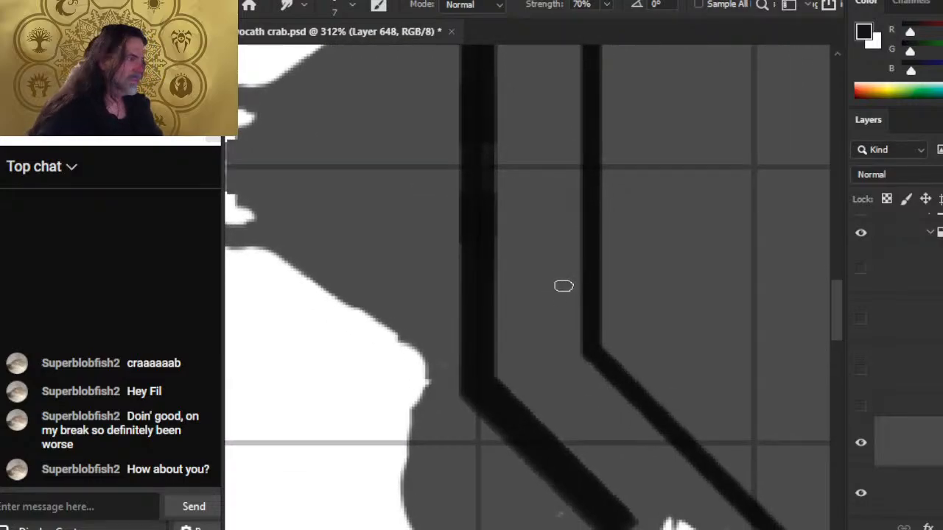
pyautogui.moveTo(507, 186); pyautogui.dragTo(539, 367)
# Step: Set up the Brush tool with the default black foreground colour and the 7 px square tip
pyautogui.press('b')
pyautogui.press('d')
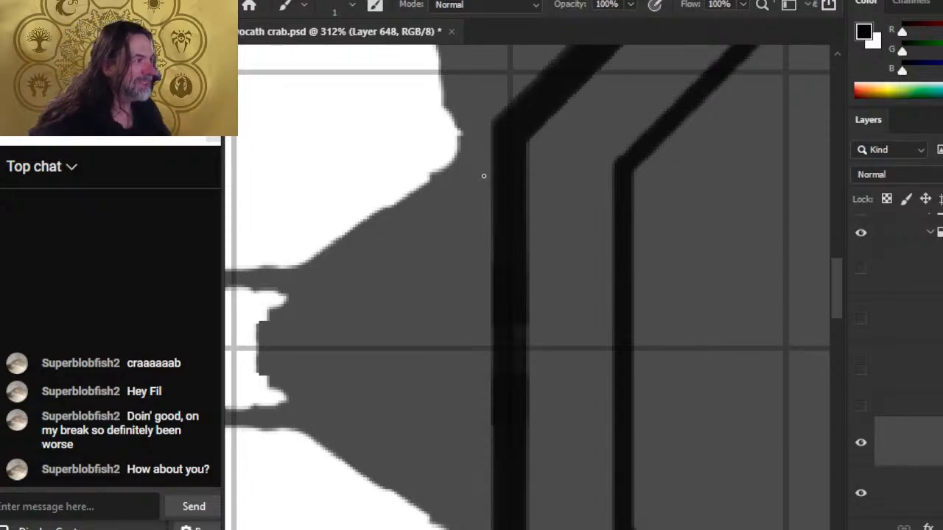
pyautogui.rightClick(510, 180)
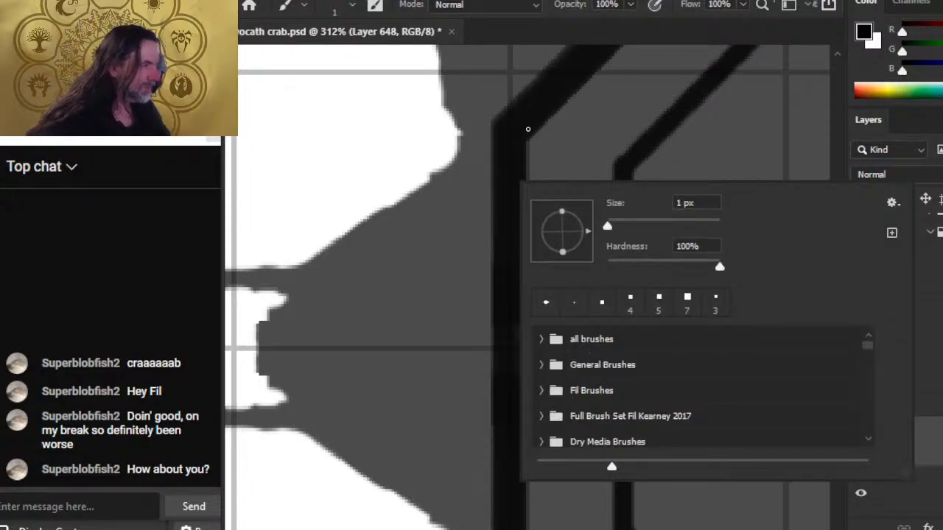
pyautogui.click(527, 129)
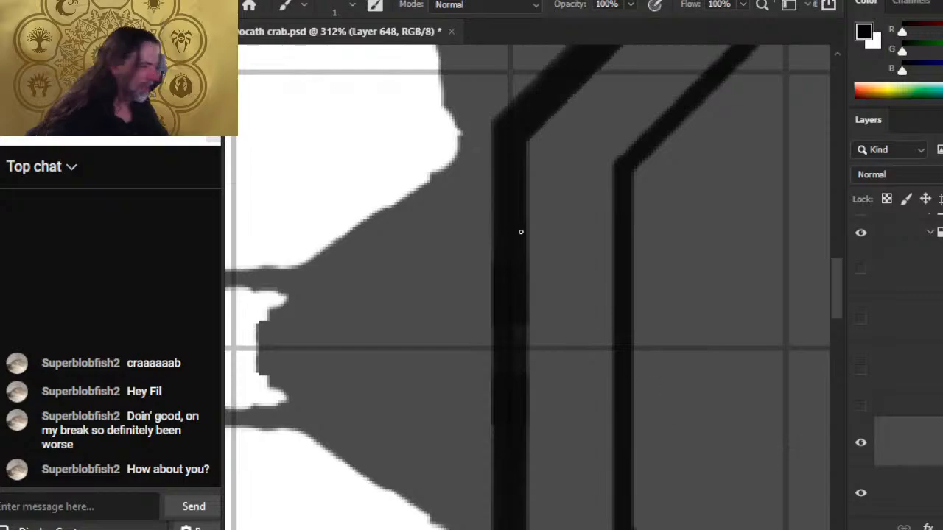
pyautogui.rightClick(520, 232)
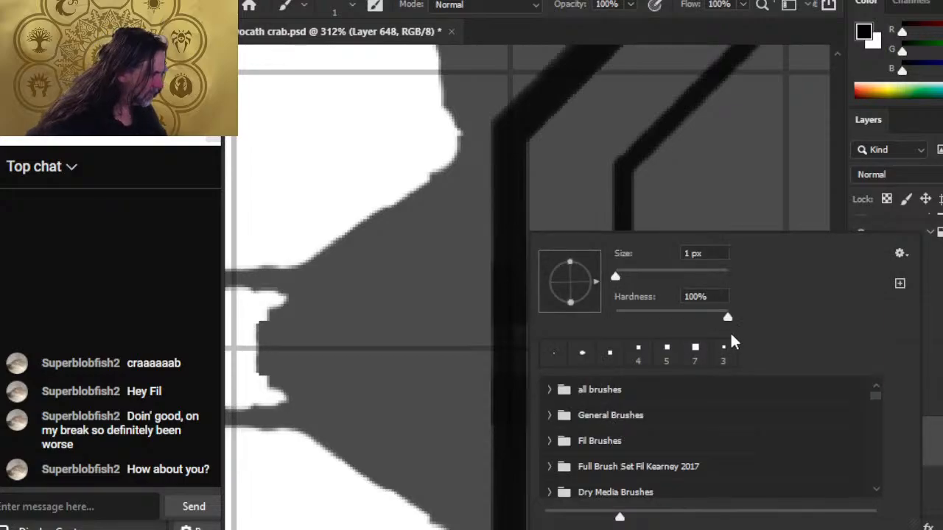
pyautogui.click(694, 357)
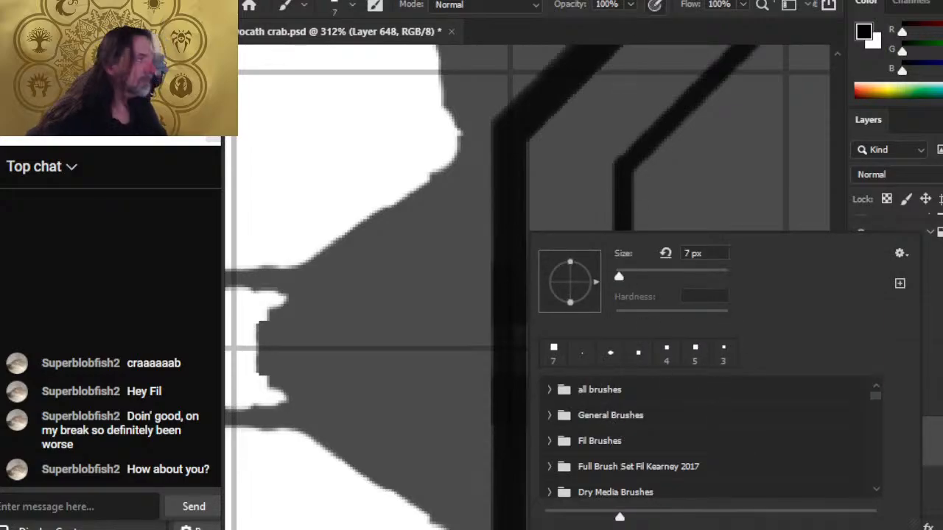
pyautogui.click(503, 185)
# Step: Set the square brush to 12 px and repaint the outer octagon's vertical wall as one straight solid black line
pyautogui.press(']')
pyautogui.press(']')
pyautogui.press(']')
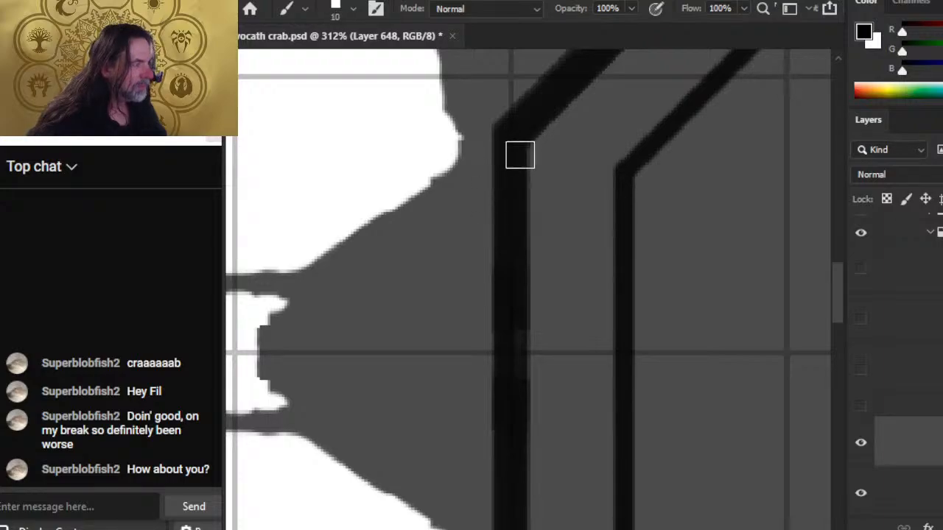
pyautogui.rightClick(514, 196)
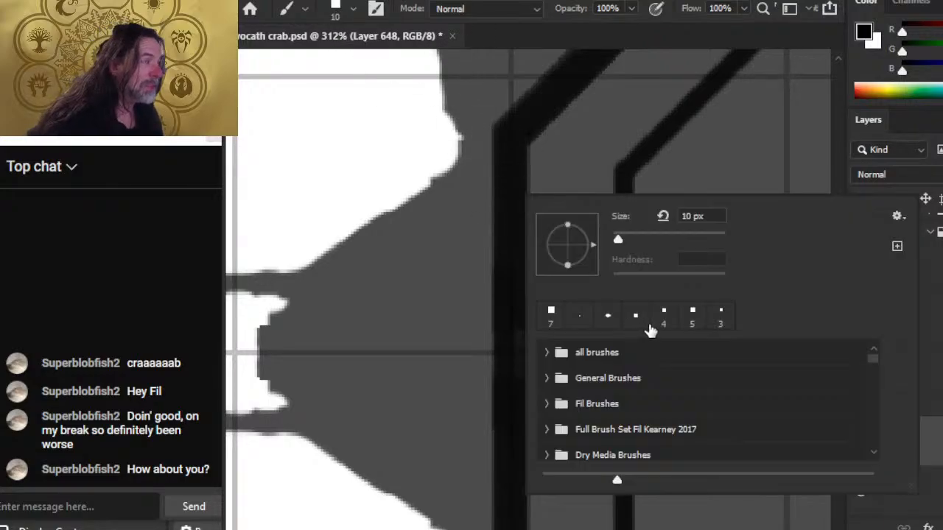
pyautogui.click(693, 218)
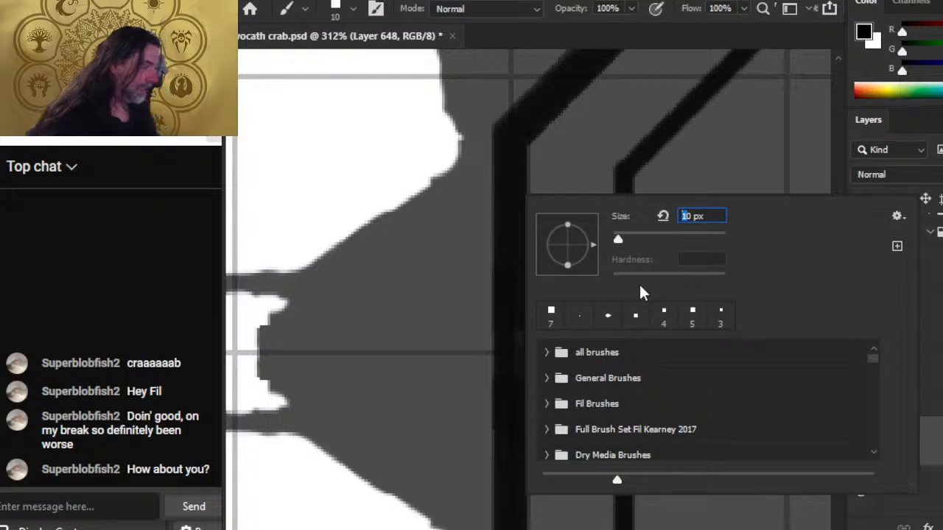
pyautogui.press('Delete')
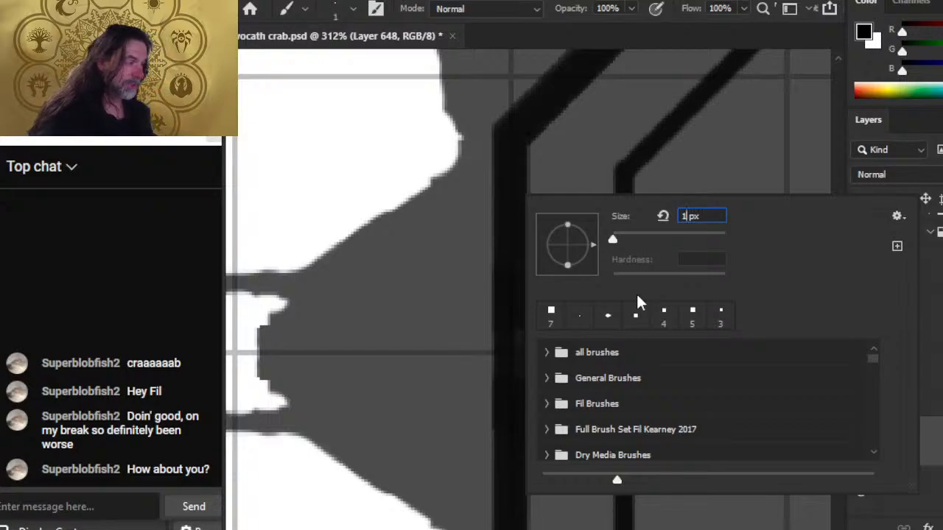
pyautogui.write('2')
pyautogui.press('Return')
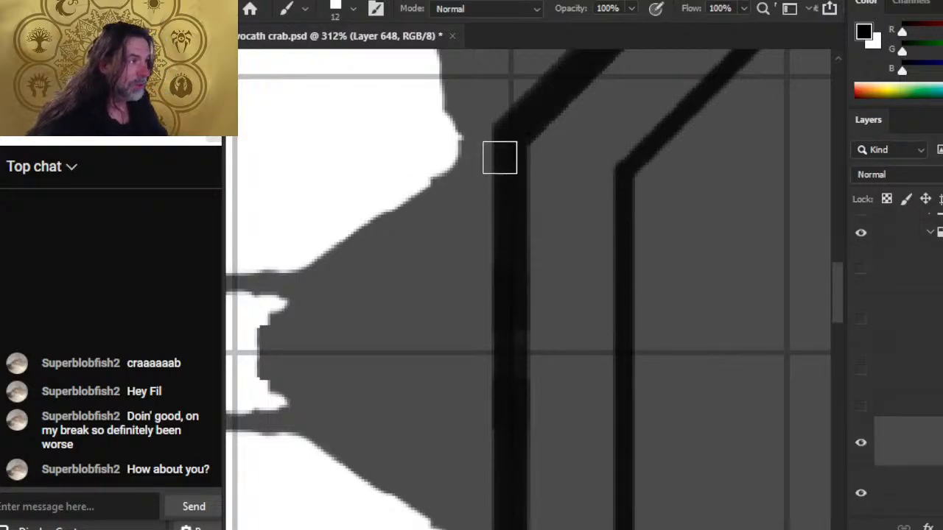
pyautogui.keyDown('shift'); pyautogui.click(511, 147); pyautogui.keyUp('shift')
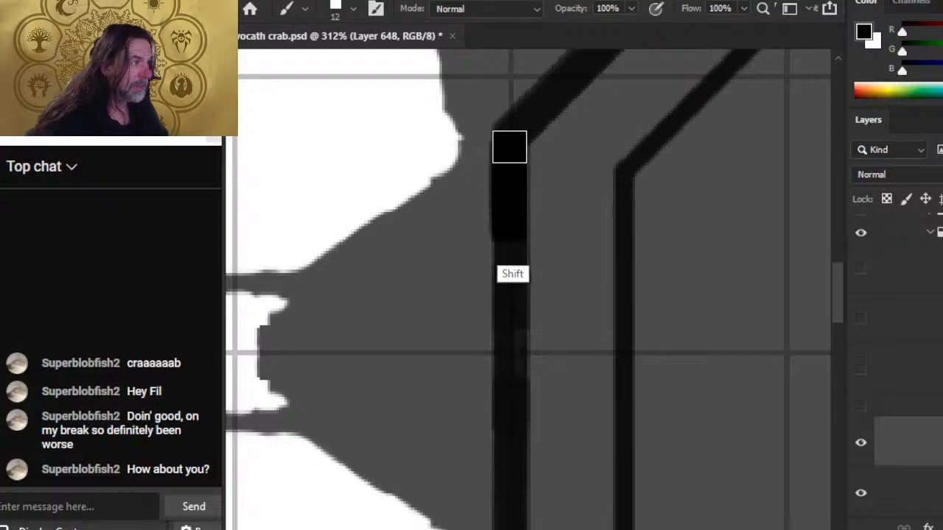
pyautogui.hotkey('ctrl', 'z')
pyautogui.keyDown('shift'); pyautogui.click(511, 144); pyautogui.keyUp('shift')
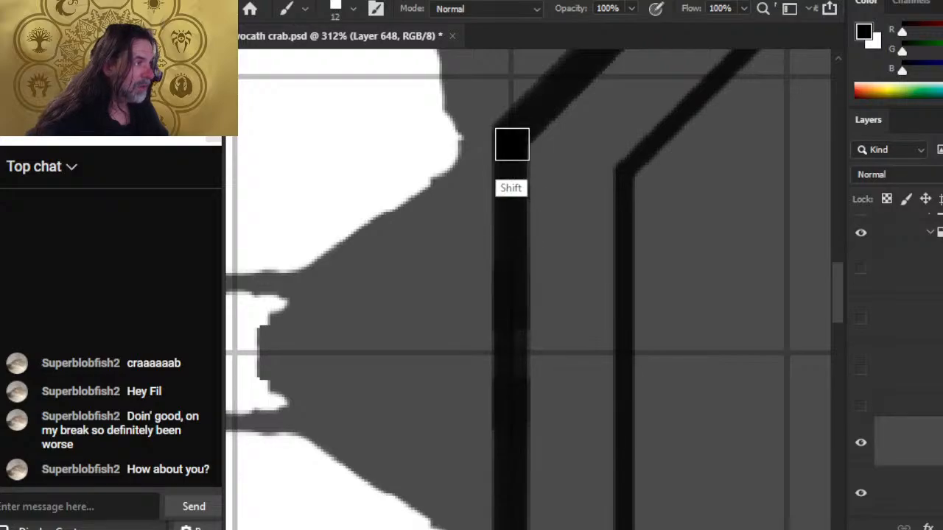
pyautogui.moveTo(512, 145); pyautogui.dragTo(512, 464)
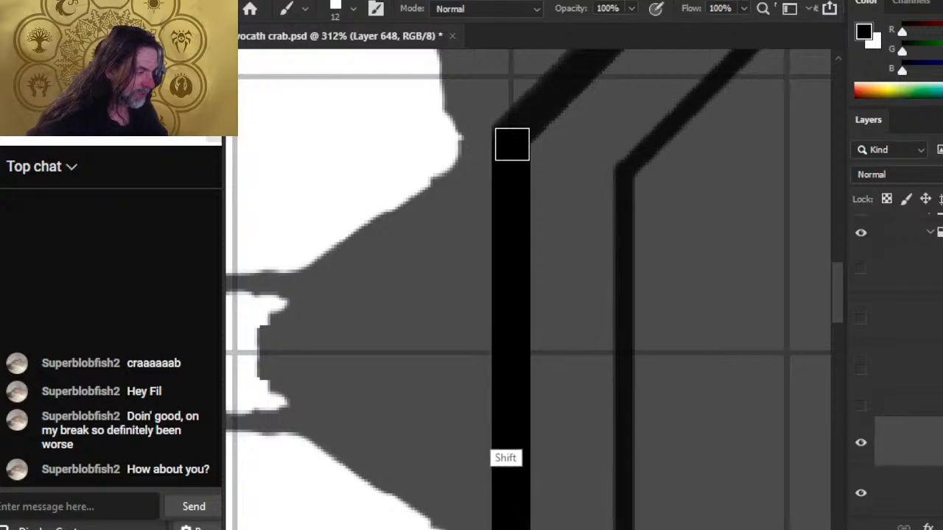
# Step: Try trimming the lower inner edge of the black wall with a 2 px eraser, and undo the last erasure
pyautogui.moveTo(558, 515); pyautogui.dragTo(552, 163)
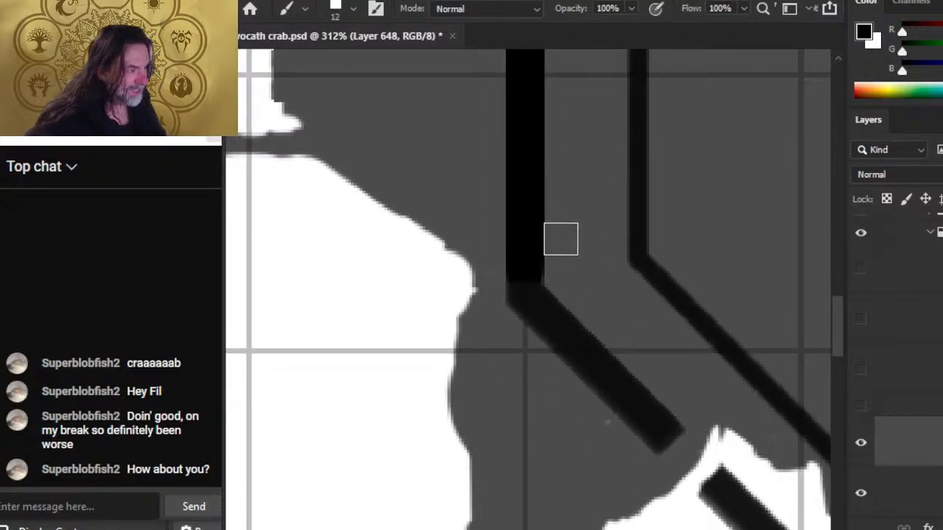
pyautogui.press('e')
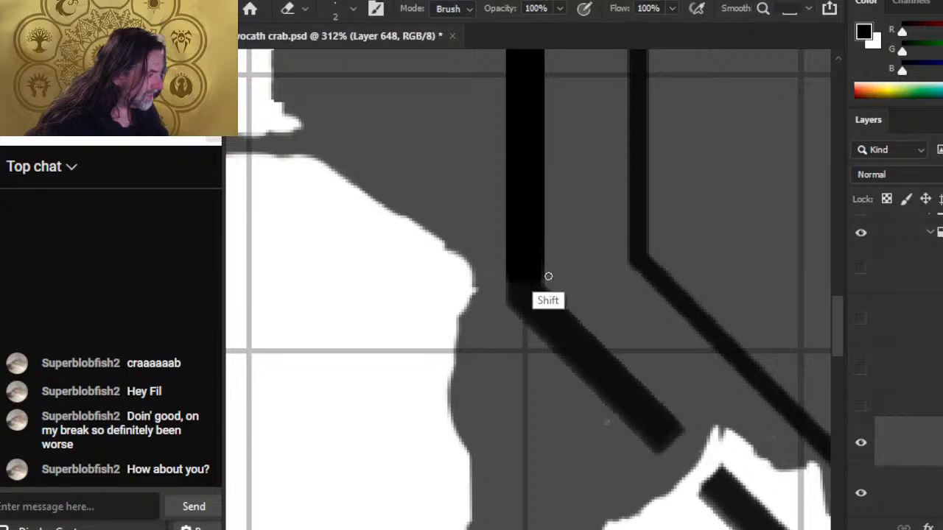
pyautogui.keyDown('shift'); pyautogui.click(548, 279); pyautogui.keyUp('shift')
pyautogui.keyDown('shift'); pyautogui.click(547, 251); pyautogui.keyUp('shift')
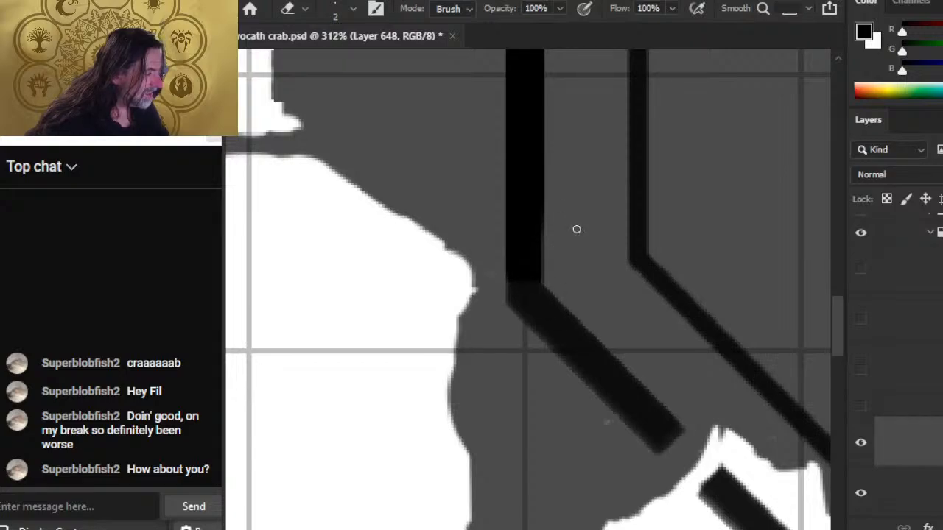
pyautogui.hotkey('ctrl', 'z')
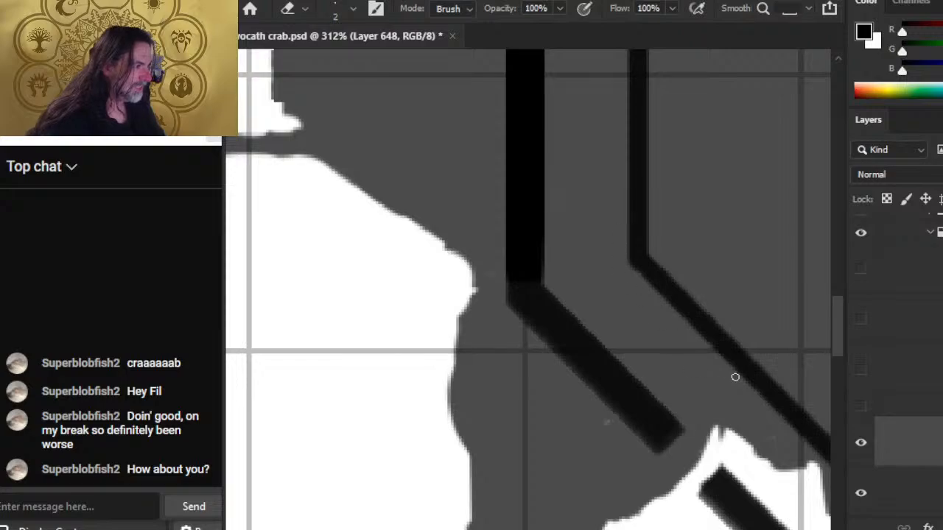
# Step: Toggle the merged octagonal wall layer to compare it with the black wall, and lower the merged layer's opacity
pyautogui.click(861, 494)
pyautogui.click(881, 504)
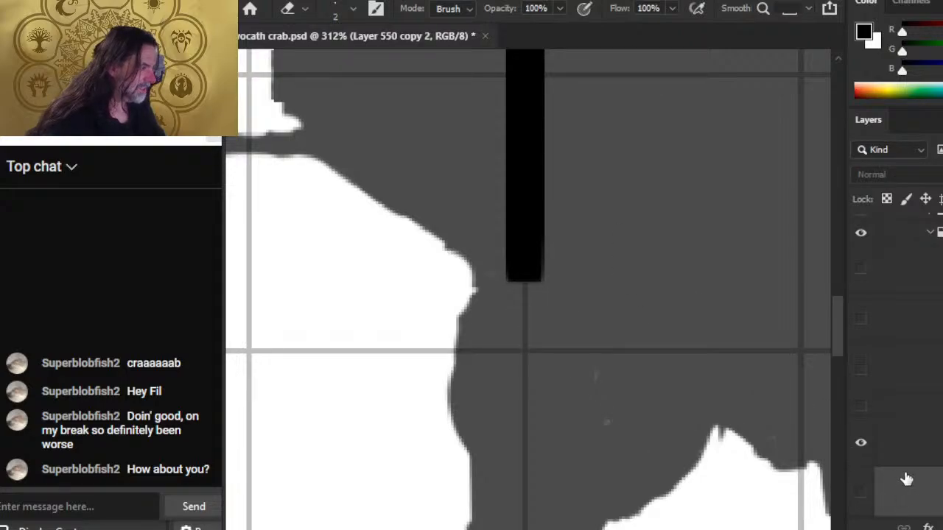
pyautogui.click(860, 492)
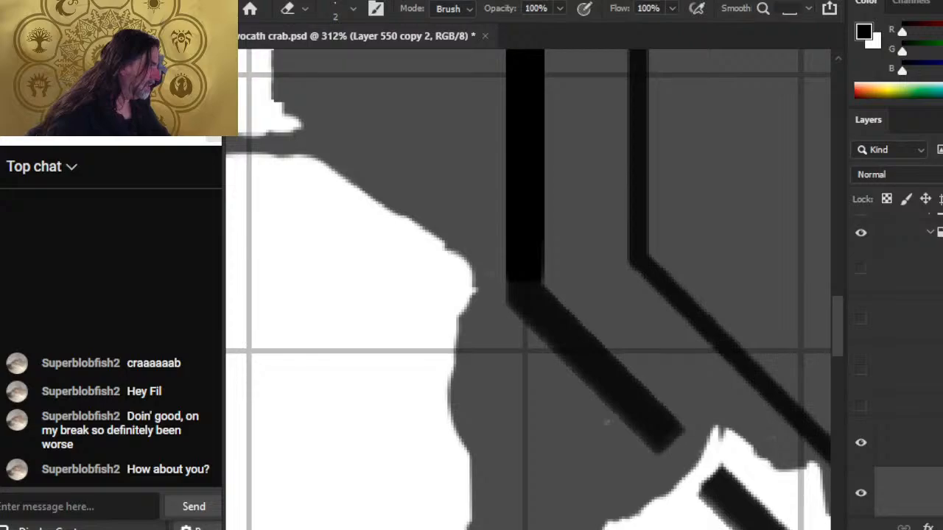
pyautogui.moveTo(942, 175); pyautogui.dragTo(938, 176)
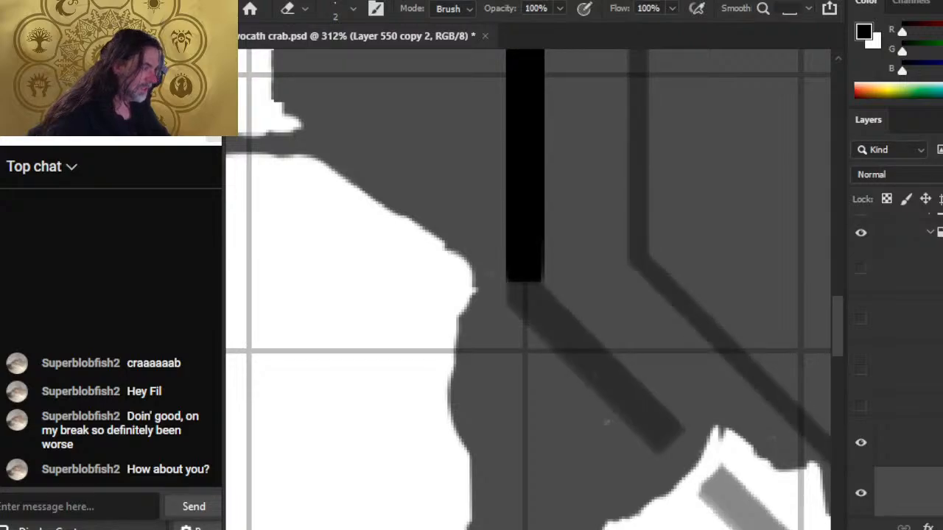
# Step: Trim the excess along the black wall's inner edge with a 2 px eraser, working on the painted layer and the faded merged layer
pyautogui.click(913, 442)
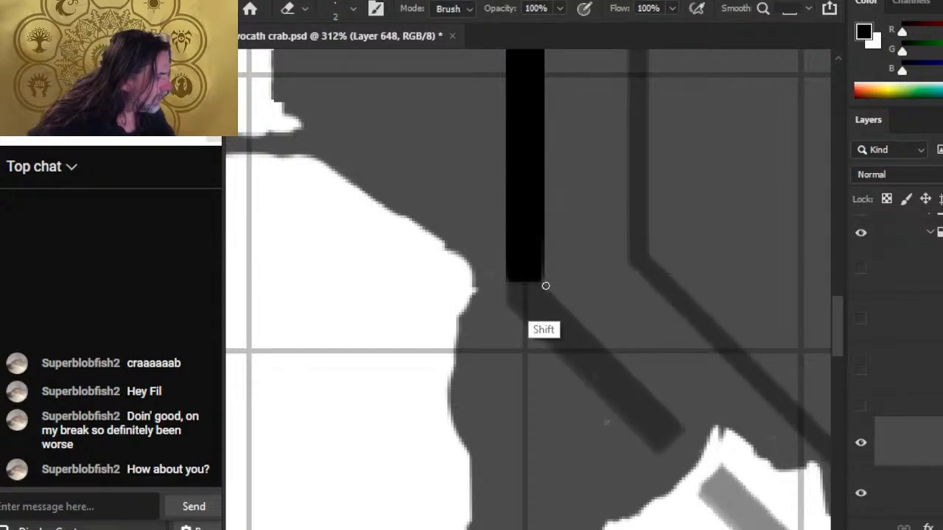
pyautogui.moveTo(544, 285); pyautogui.dragTo(545, 119)
pyautogui.scroll(7, 545, 286)
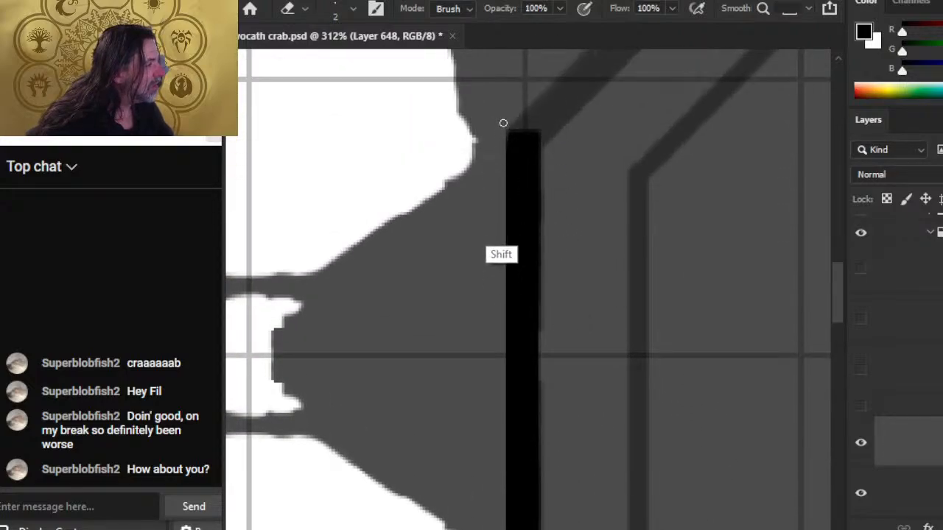
pyautogui.scroll(-7, 503, 123)
pyautogui.scroll(5, 577, 432)
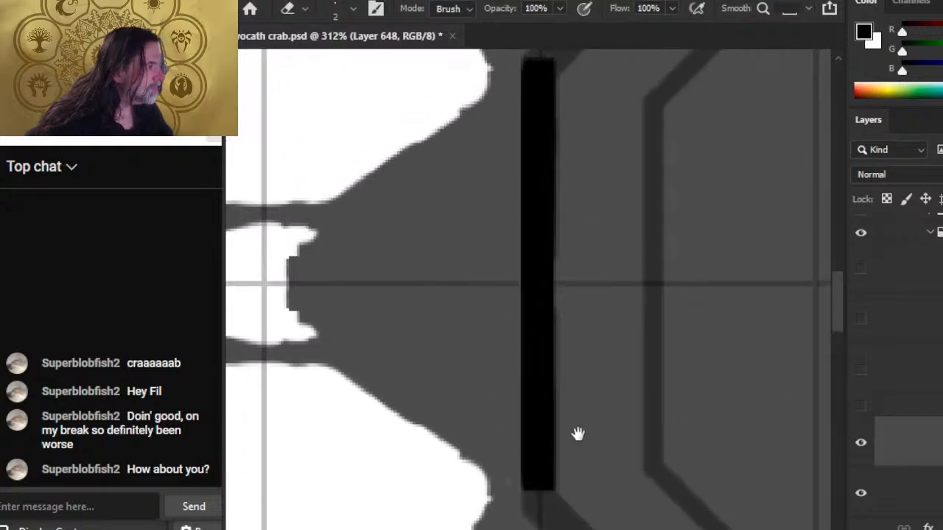
pyautogui.press('b')
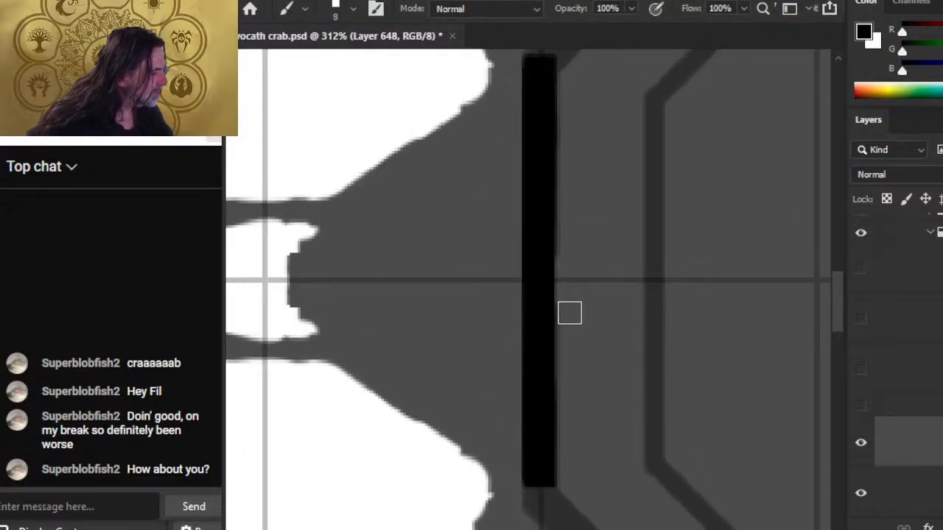
pyautogui.click(916, 500)
pyautogui.press('e')
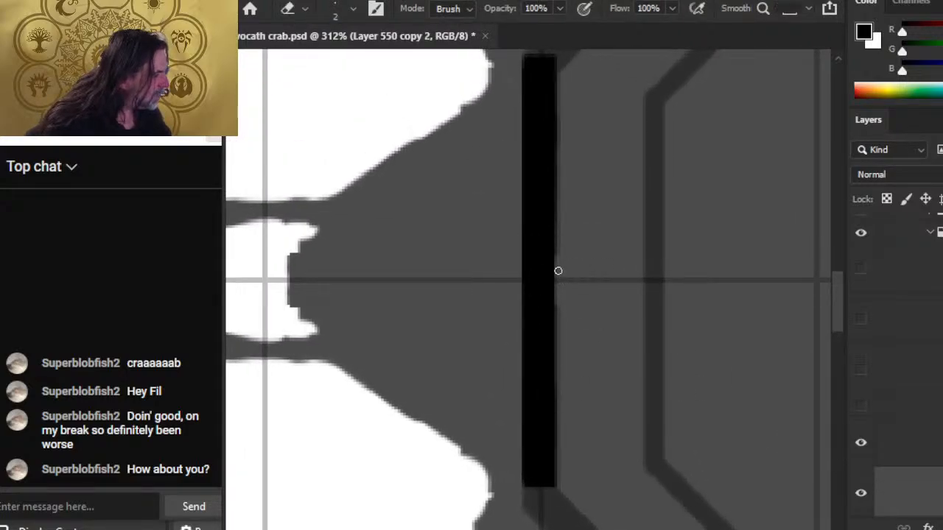
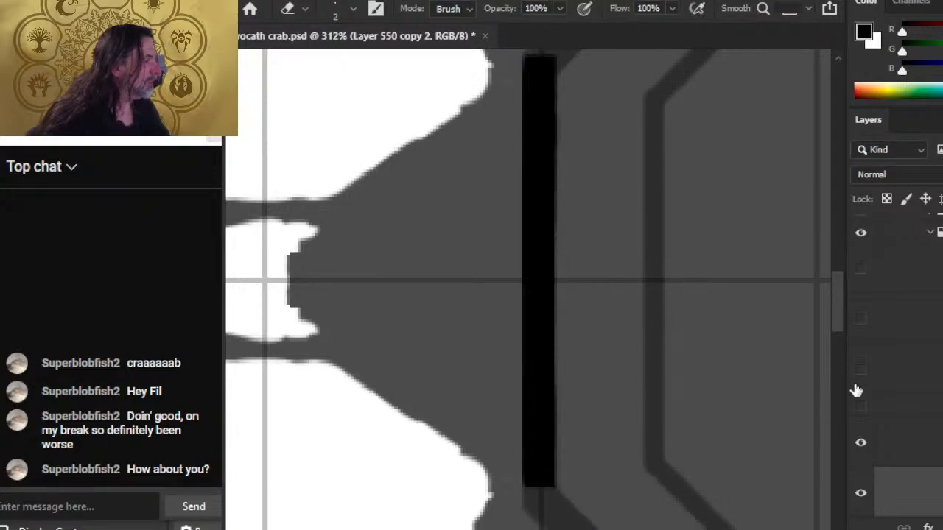
# Step: Smooth the edges of the painted black vertical wall with straight Smudge strokes, 7 px at 70% strength
pyautogui.click(908, 445)
pyautogui.press('r')
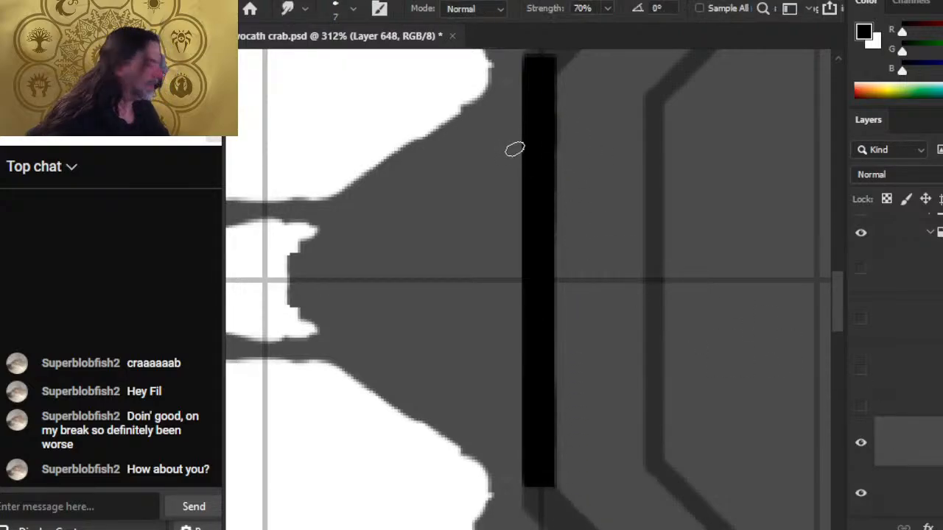
pyautogui.keyDown('shift'); pyautogui.click(557, 193); pyautogui.keyUp('shift')
pyautogui.keyDown('shift'); pyautogui.click(538, 138); pyautogui.keyUp('shift')
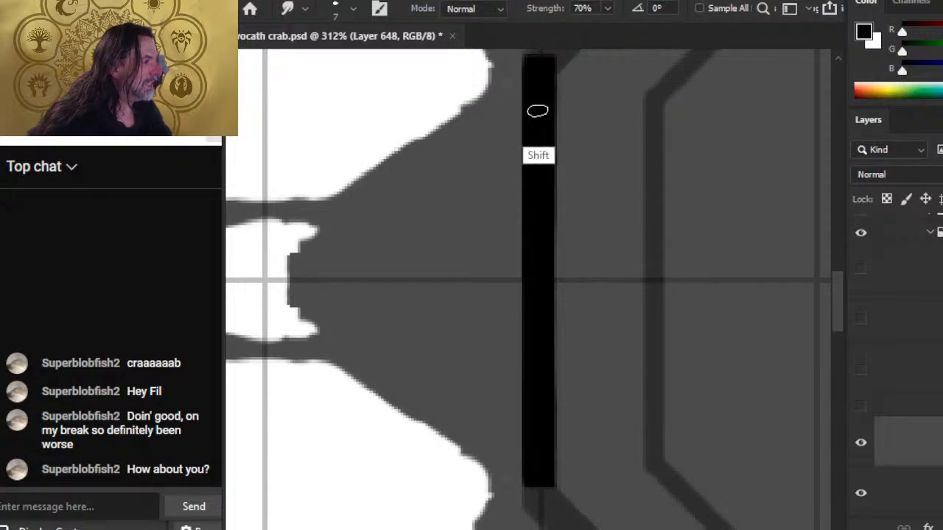
pyautogui.moveTo(537, 110); pyautogui.dragTo(542, 374)
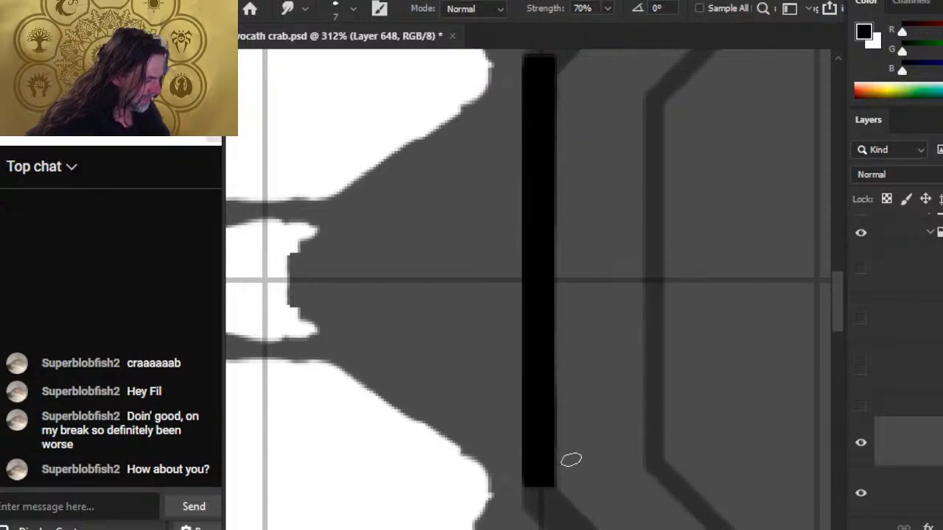
pyautogui.moveTo(570, 459); pyautogui.dragTo(597, 318)
# Step: Duplicate the layer holding the black vertical wall
pyautogui.press('z')
pyautogui.moveTo(677, 370); pyautogui.dragTo(668, 441)
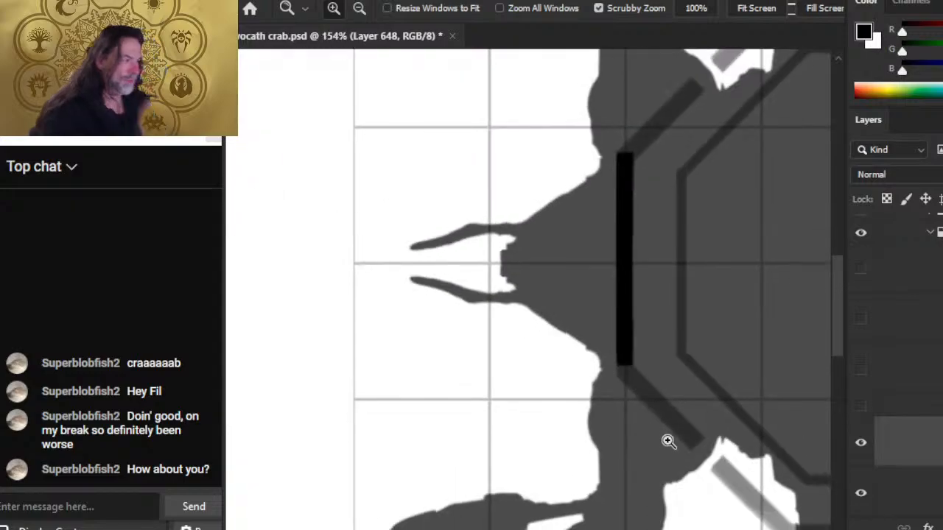
pyautogui.moveTo(776, 314); pyautogui.dragTo(551, 372)
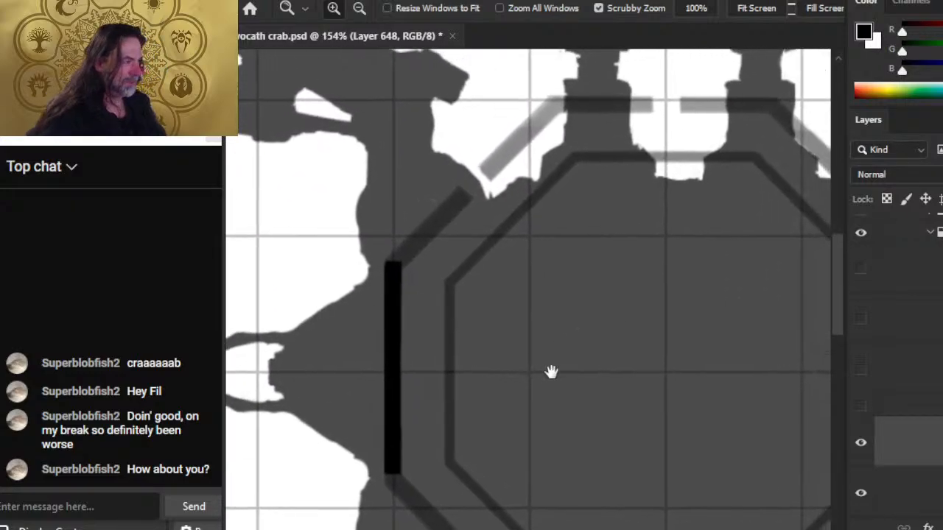
pyautogui.rightClick(911, 440)
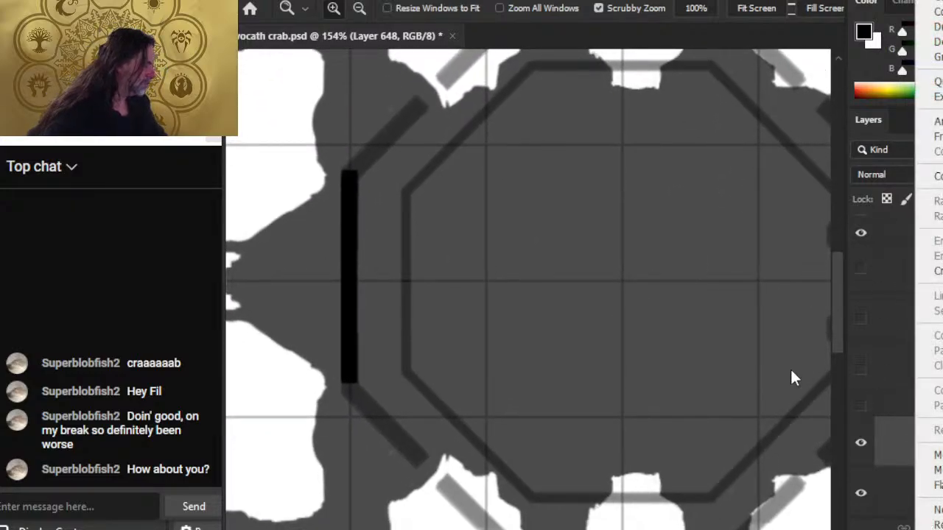
pyautogui.click(930, 26)
pyautogui.press('Return')
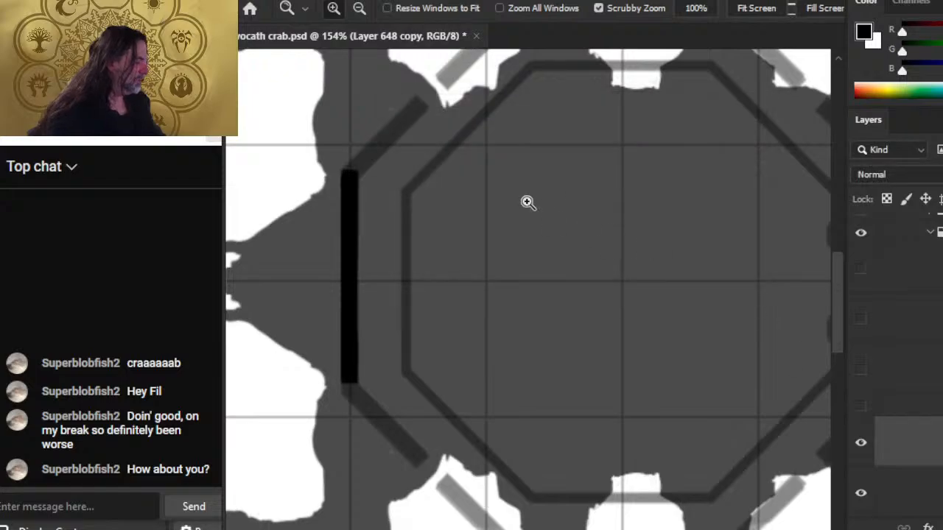
pyautogui.rightClick(539, 234)
pyautogui.click(623, 388)
pyautogui.press('Return')
pyautogui.press('l')
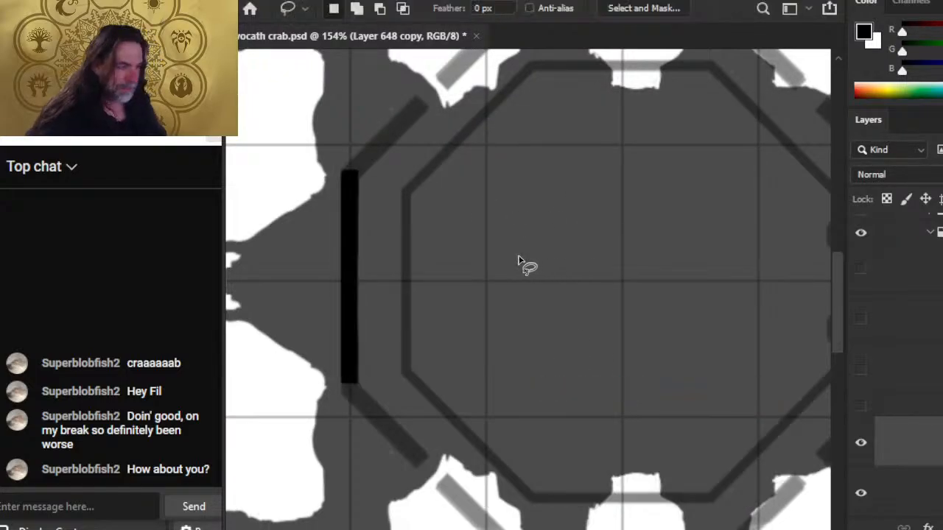
pyautogui.rightClick(562, 259)
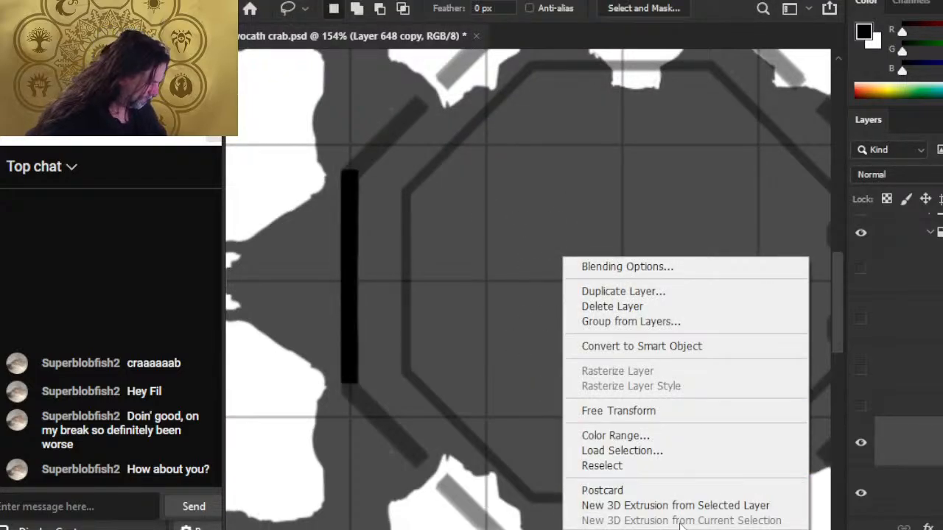
pyautogui.click(611, 410)
pyautogui.press('Return')
# Step: Rotate the duplicated wall 90° clockwise with Free Transform
pyautogui.rightClick(531, 308)
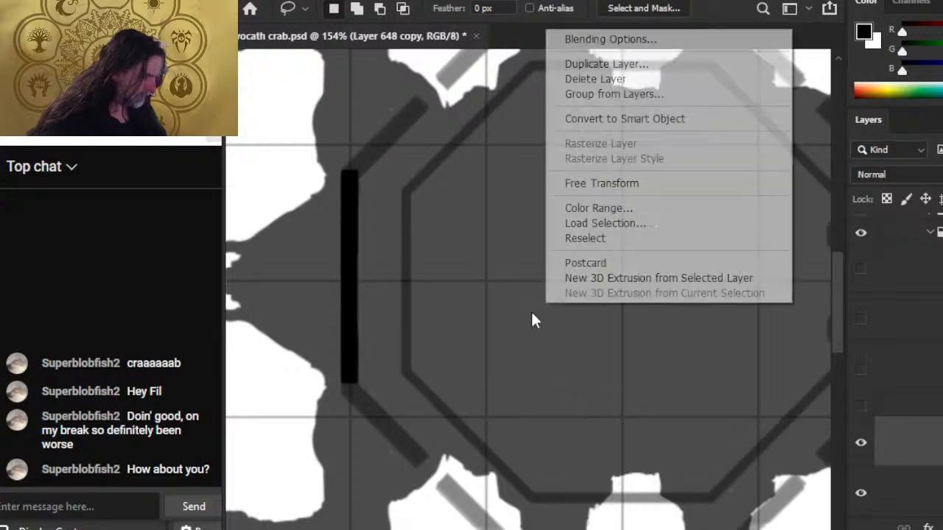
pyautogui.click(635, 190)
pyautogui.rightClick(409, 269)
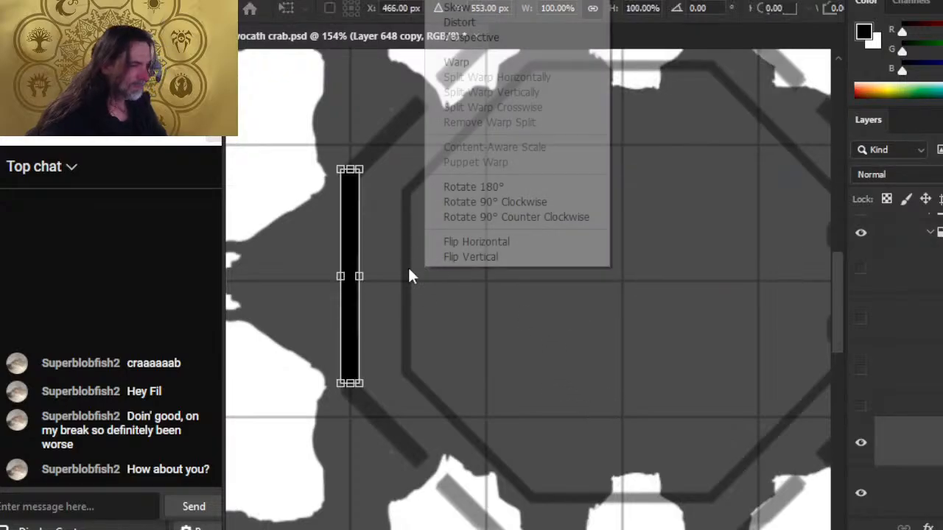
pyautogui.click(517, 206)
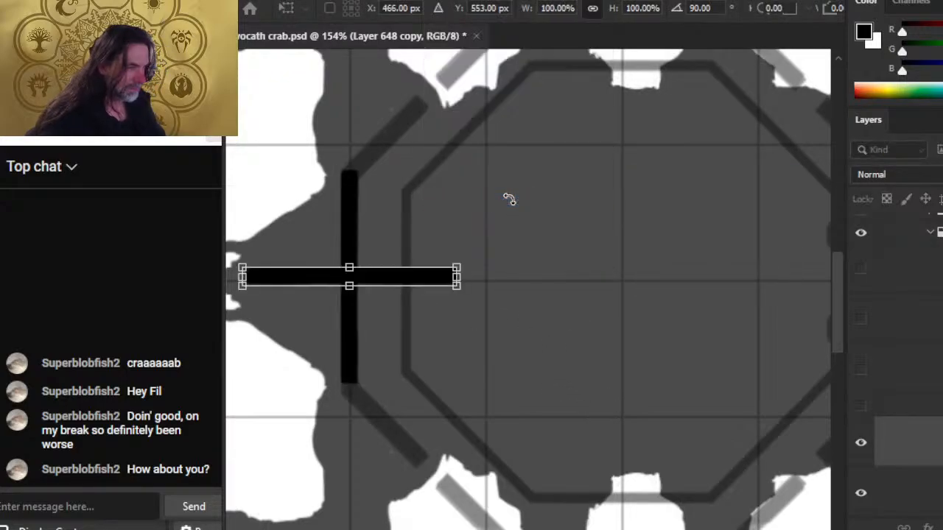
pyautogui.press('Return')
# Step: Move the horizontal wall copy onto the outer octagon's faded upper wall and nudge it into alignment
pyautogui.press('v')
pyautogui.moveTo(493, 286); pyautogui.dragTo(725, 144)
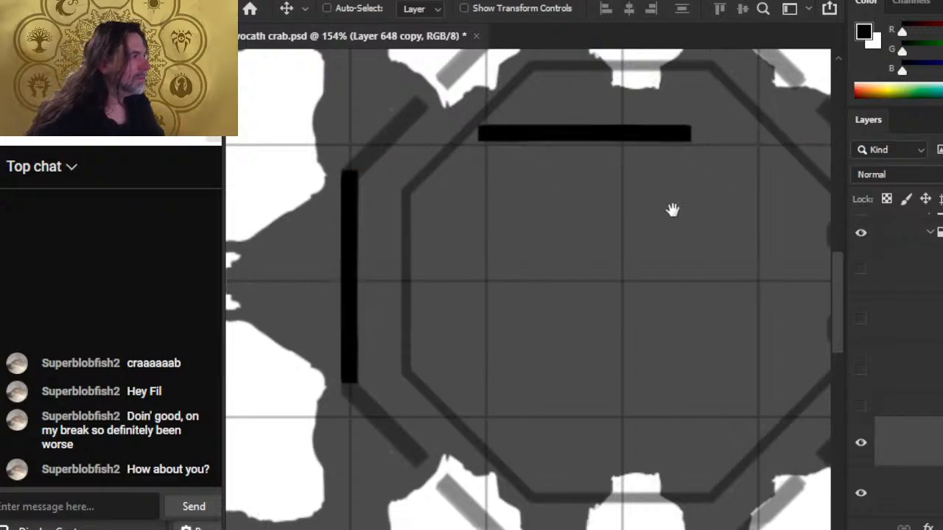
pyautogui.moveTo(673, 211); pyautogui.dragTo(692, 287)
pyautogui.press('Down')
pyautogui.press('Down')
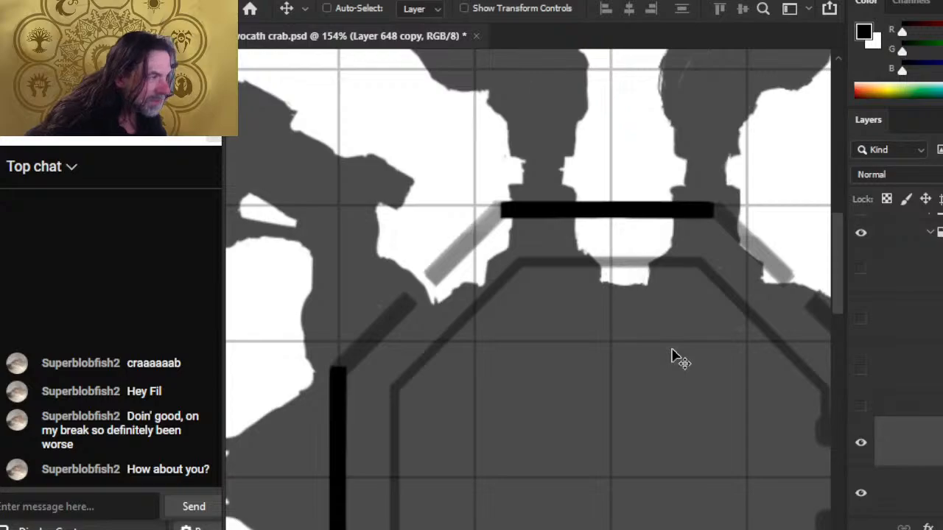
# Step: Duplicate the horizontal wall and align the copy with the outer octagon's faded lower wall
pyautogui.rightClick(910, 440)
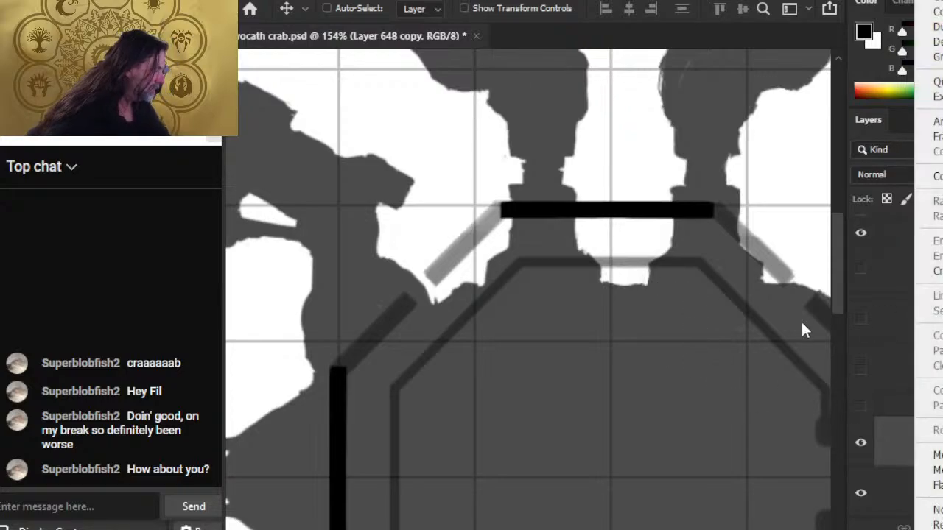
pyautogui.click(930, 27)
pyautogui.press('Return')
pyautogui.moveTo(665, 404); pyautogui.dragTo(564, 178)
pyautogui.moveTo(580, 234); pyautogui.dragTo(600, 445)
pyautogui.moveTo(546, 514); pyautogui.dragTo(610, 392)
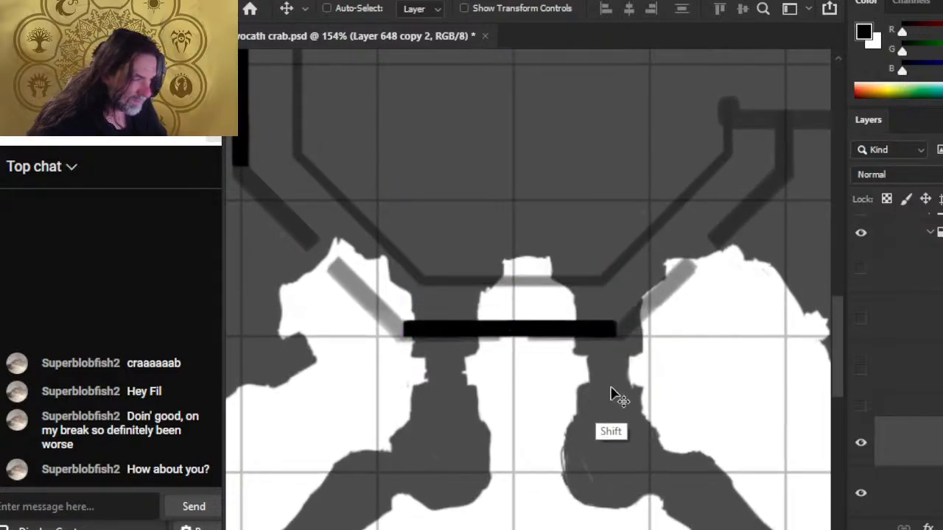
pyautogui.press('Down')
pyautogui.press('Down')
pyautogui.press('Down')
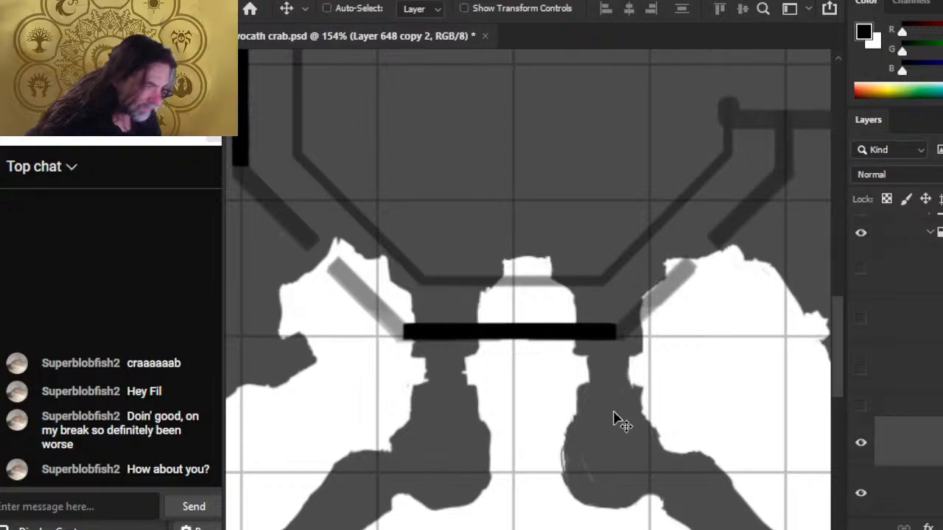
pyautogui.press('Down')
pyautogui.press('Down')
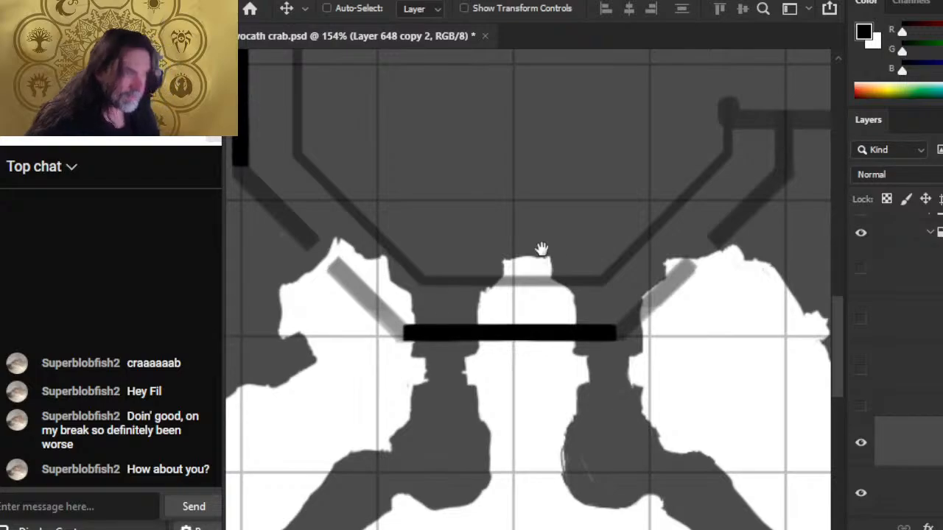
# Step: Duplicate the original vertical wall layer and place the copy over the octagon's vertical wall on the corridor side
pyautogui.moveTo(542, 250); pyautogui.dragTo(569, 529)
pyautogui.moveTo(683, 397); pyautogui.dragTo(539, 206)
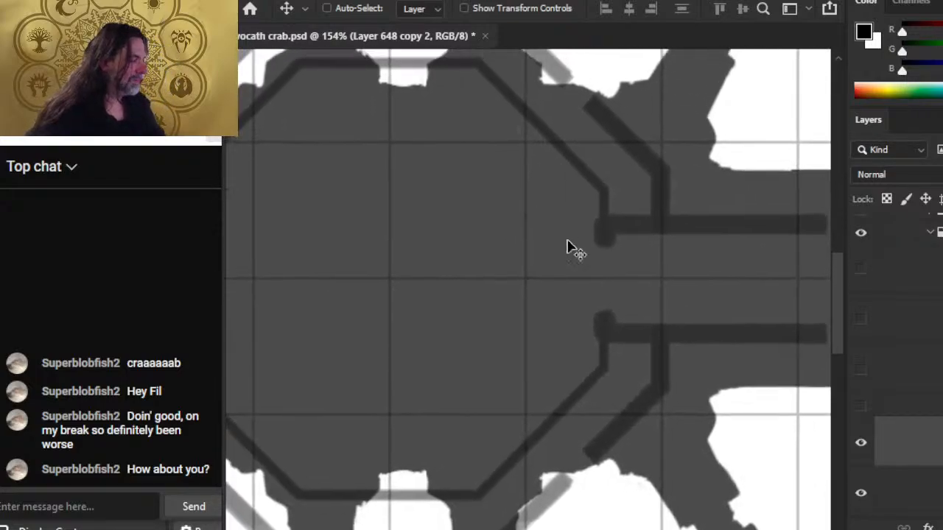
pyautogui.scroll(-5, 907, 369)
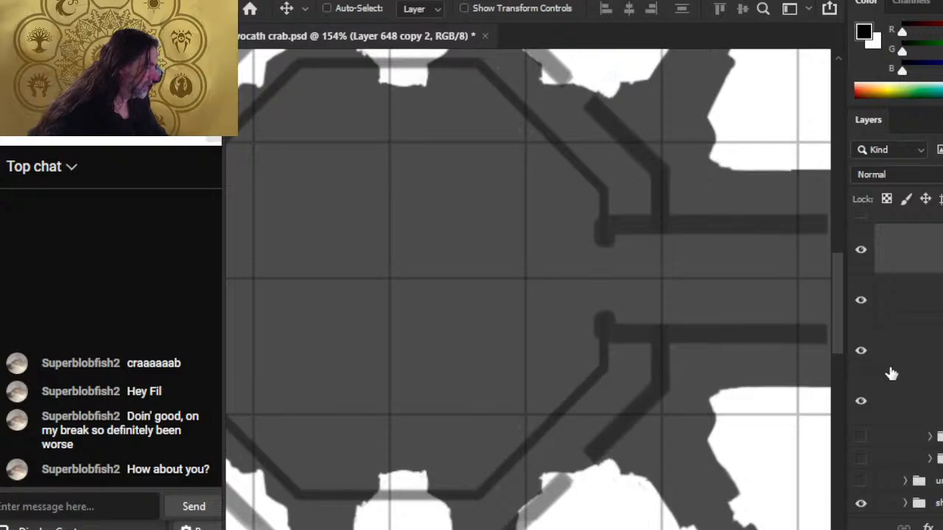
pyautogui.rightClick(889, 357)
pyautogui.click(916, 11)
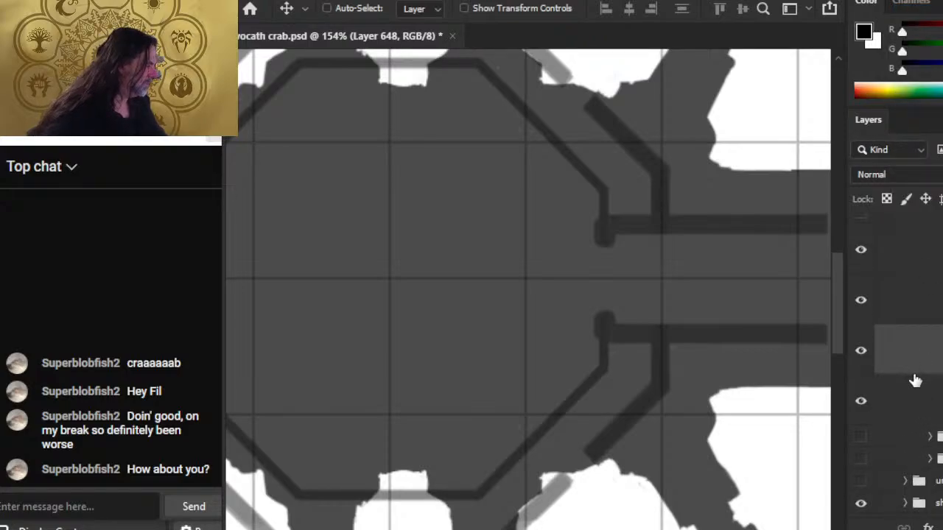
pyautogui.hotkey('ctrl', 'j')
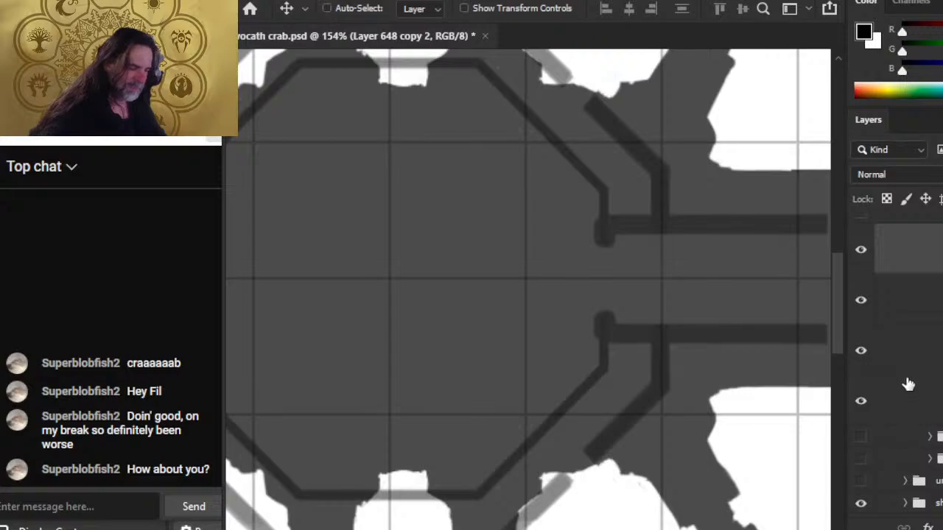
pyautogui.rightClick(918, 356)
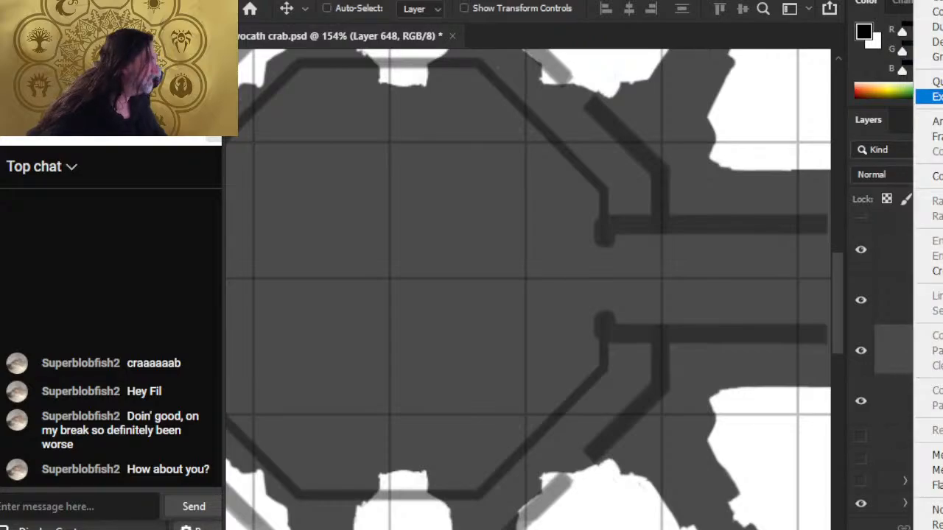
pyautogui.click(930, 26)
pyautogui.press('Return')
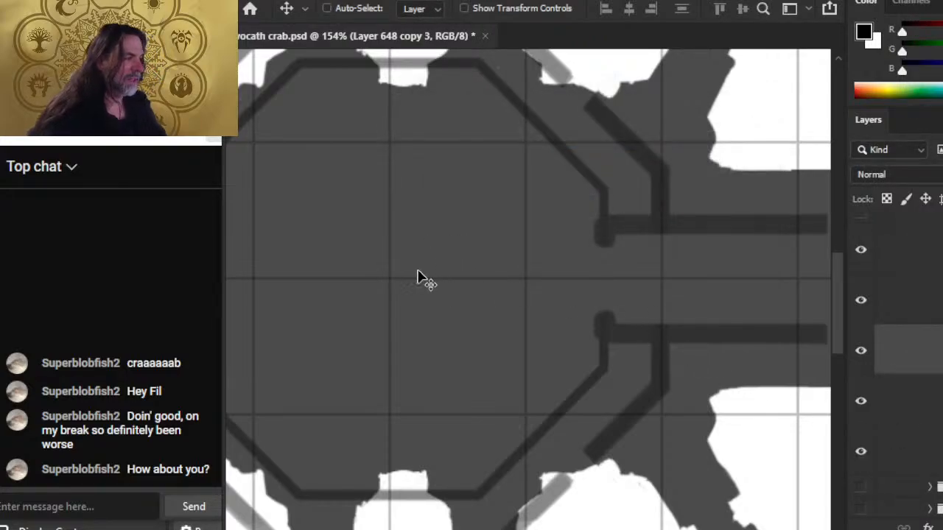
pyautogui.moveTo(416, 279); pyautogui.dragTo(673, 310)
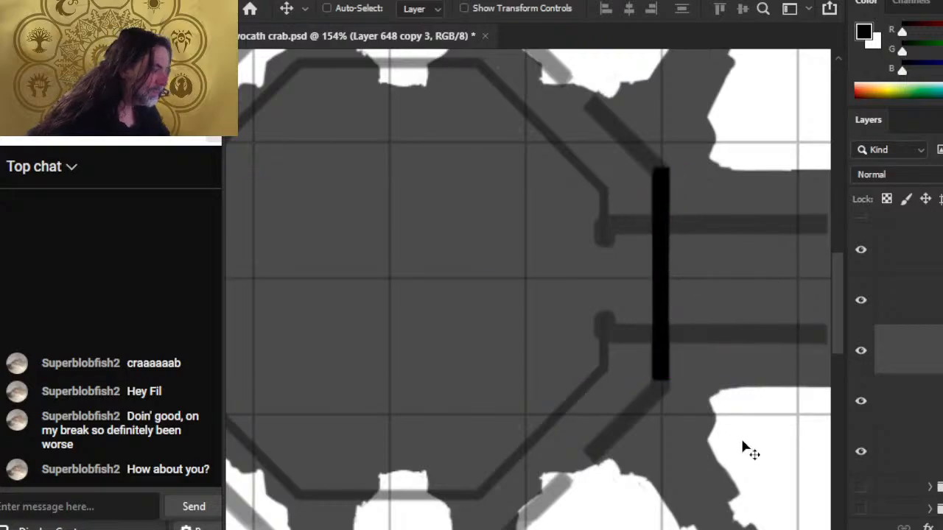
# Step: Erase the middle of the new vertical wall with a 4 px eraser, opening it between the two corridor walls
pyautogui.press('e')
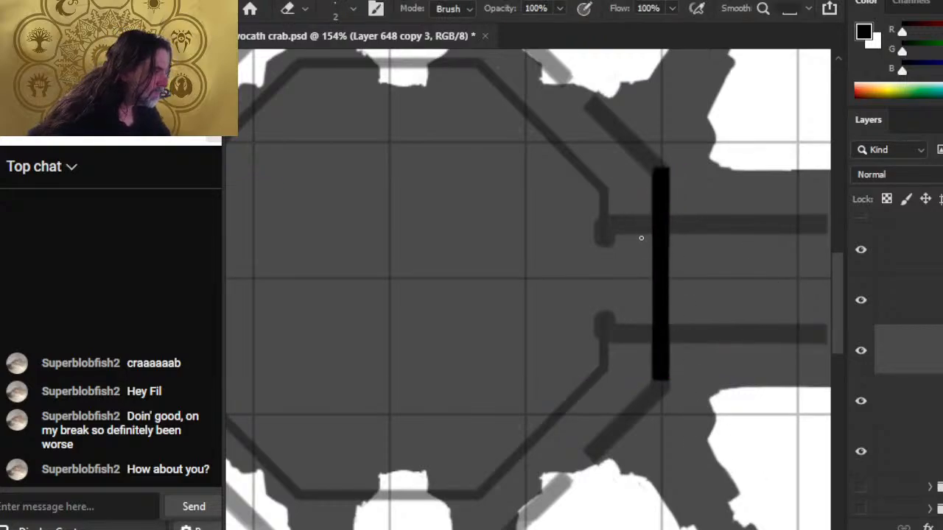
pyautogui.moveTo(642, 239); pyautogui.dragTo(667, 239)
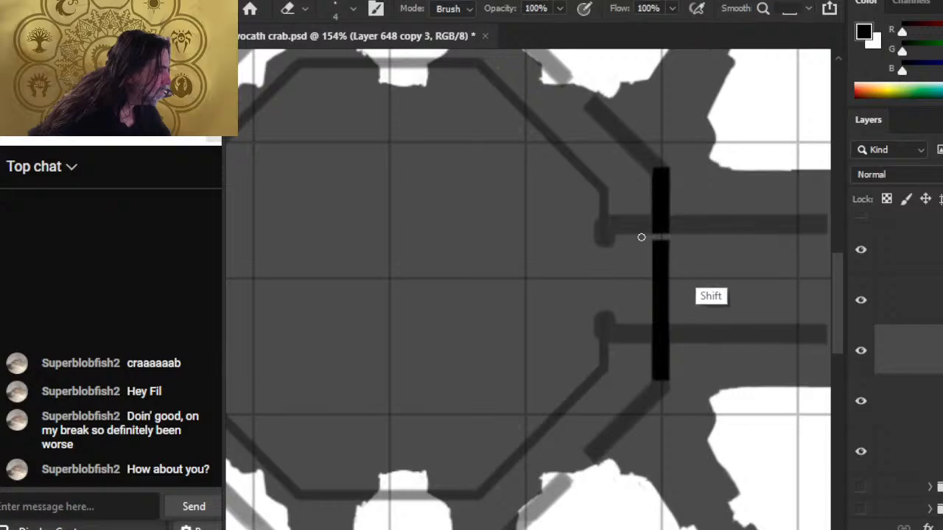
pyautogui.moveTo(678, 318); pyautogui.dragTo(652, 322)
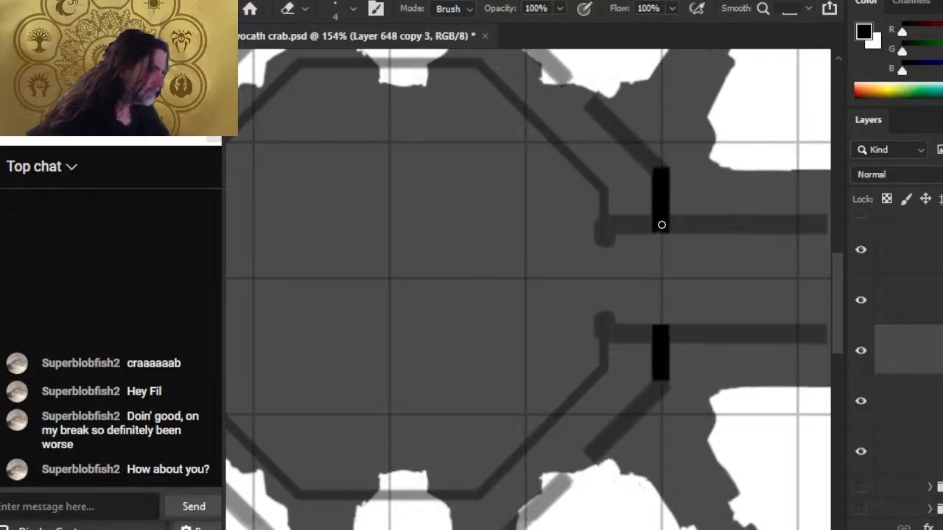
# Step: Paint the upper corridor wall in black with straight strokes of the 8 px square brush over the faded guide
pyautogui.press('b')
pyautogui.moveTo(663, 229)
pyautogui.mouseDown()
pyautogui.moveTo(620, 228)
pyautogui.moveTo(705, 228)
pyautogui.mouseUp()
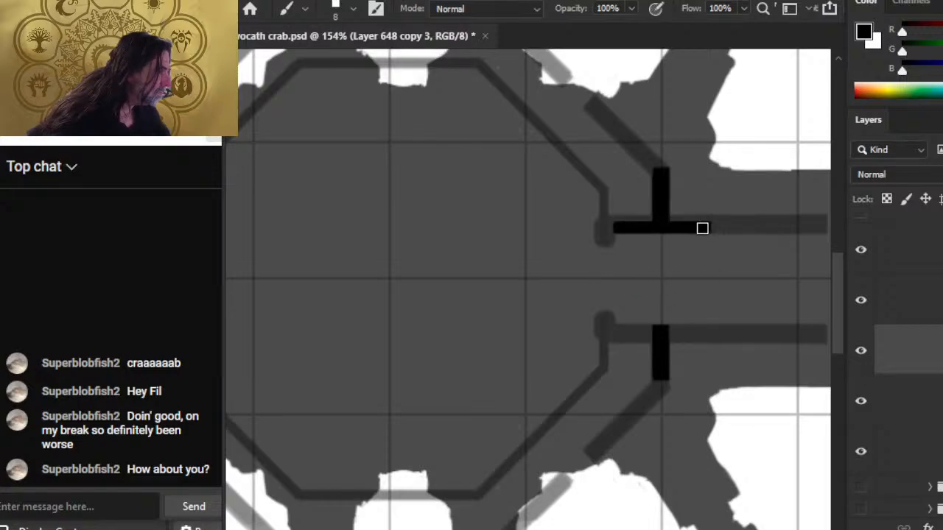
pyautogui.keyDown('shift'); pyautogui.click(608, 229); pyautogui.keyUp('shift')
pyautogui.keyDown('shift'); pyautogui.click(789, 228); pyautogui.keyUp('shift')
pyautogui.press('e')
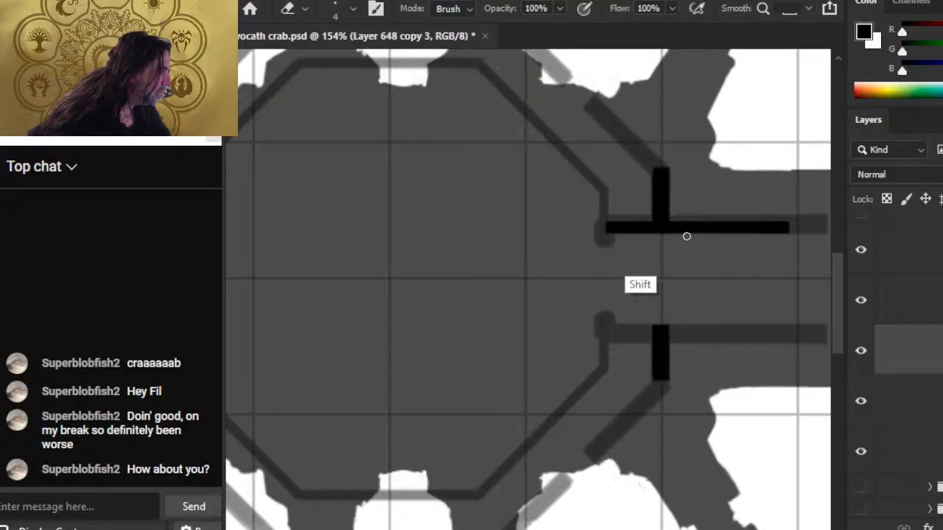
pyautogui.press('b')
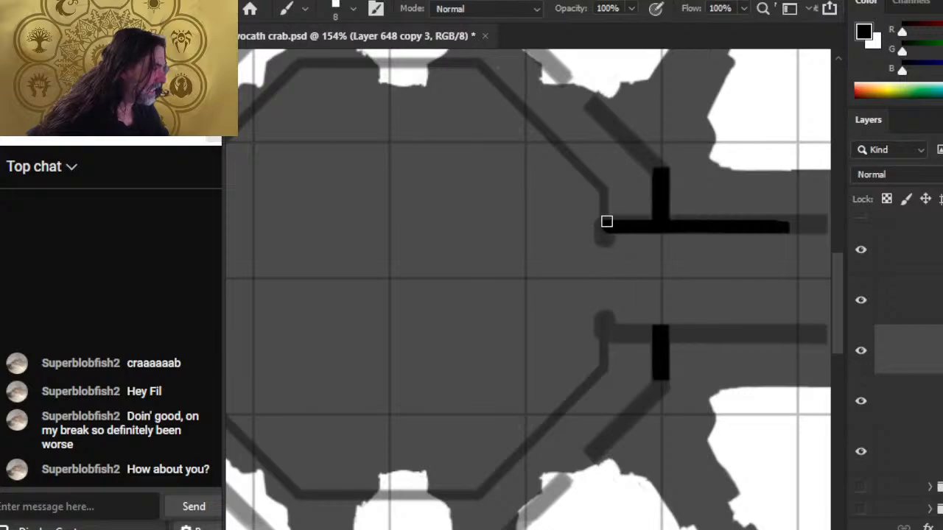
pyautogui.moveTo(607, 221); pyautogui.dragTo(830, 221)
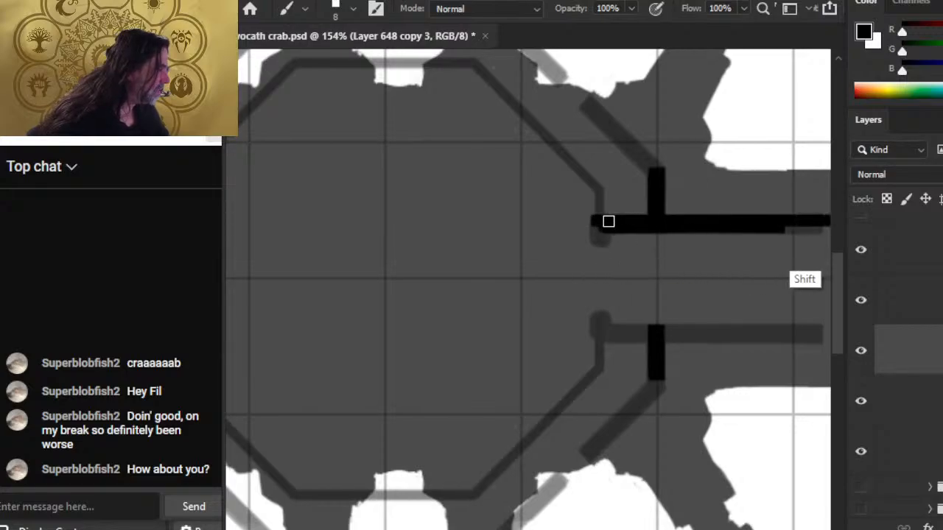
# Step: Thicken the upper corridor wall in black up to the faded guide's doorway gap and trim its end with the 4 px eraser
pyautogui.moveTo(749, 284); pyautogui.dragTo(540, 330)
pyautogui.press('e')
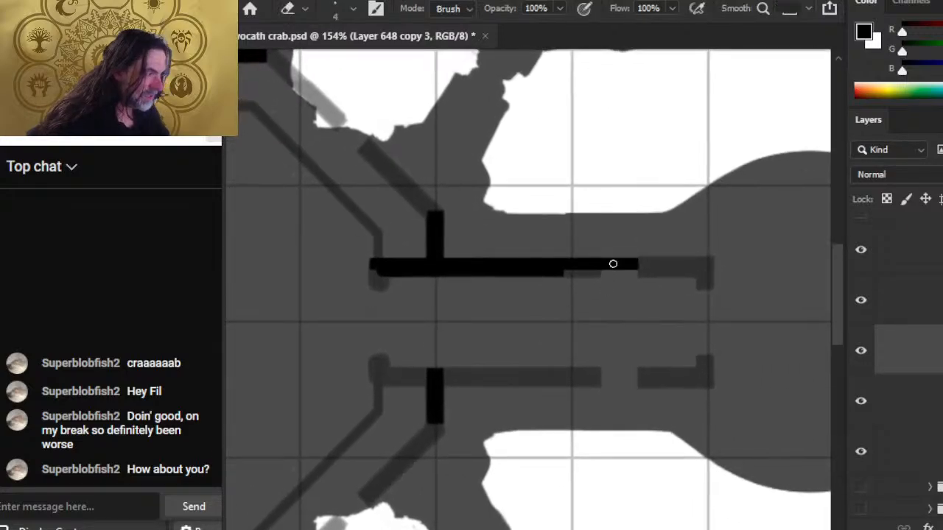
pyautogui.moveTo(606, 256)
pyautogui.mouseDown()
pyautogui.moveTo(596, 274)
pyautogui.moveTo(525, 272)
pyautogui.mouseUp()
pyautogui.press('b')
pyautogui.press('e')
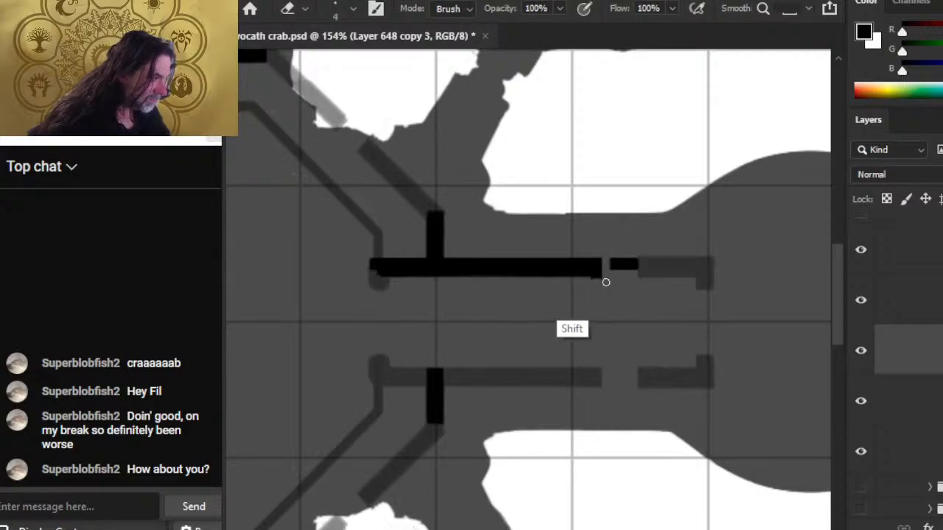
pyautogui.keyDown('shift'); pyautogui.click(606, 280); pyautogui.keyUp('shift')
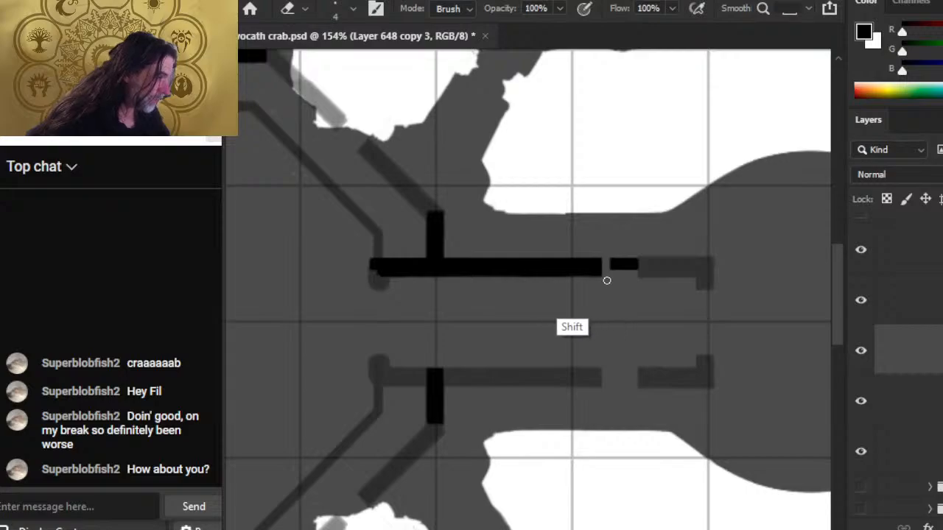
# Step: Erase the leftover black piece of the upper corridor wall lying across the doorway gap
pyautogui.press('b')
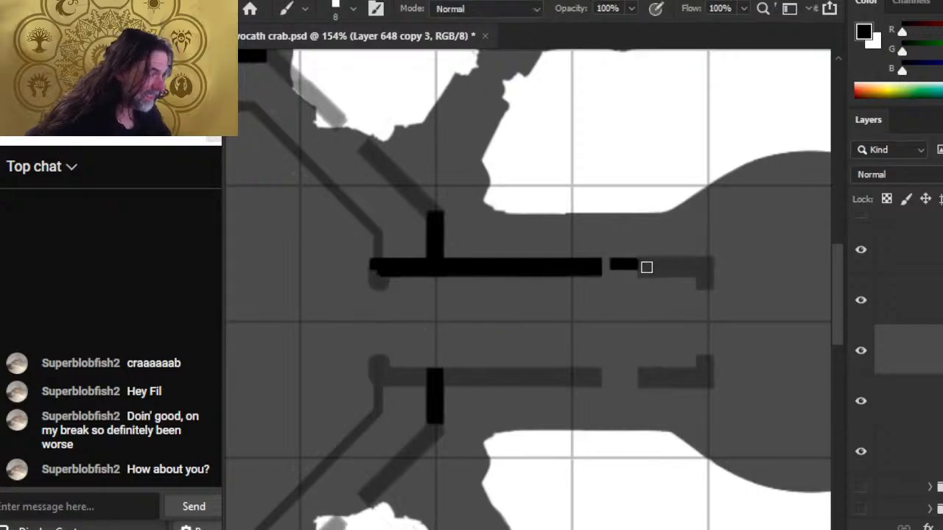
pyautogui.press('e')
pyautogui.moveTo(616, 243)
pyautogui.mouseDown()
pyautogui.moveTo(614, 266)
pyautogui.moveTo(638, 265)
pyautogui.mouseUp()
pyautogui.press('b')
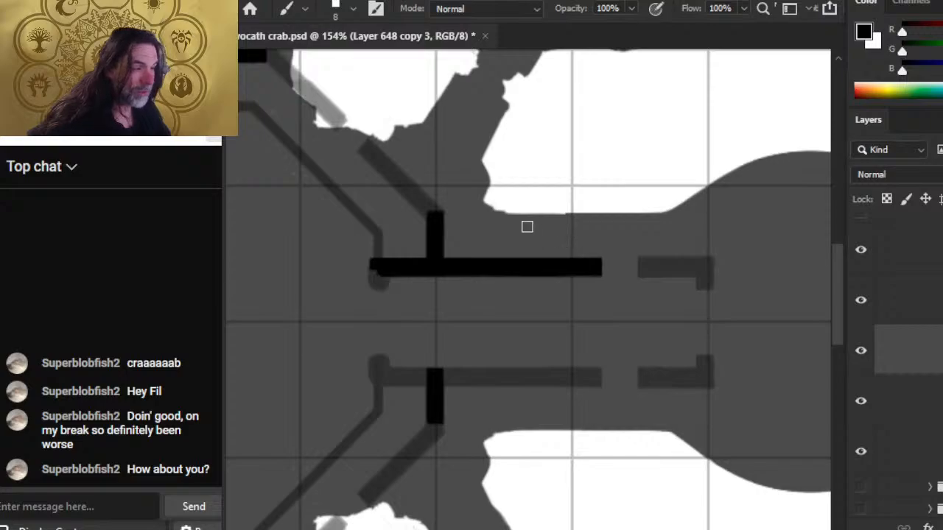
# Step: Lasso the end portion of the upper corridor wall, copy it to a new layer and place it over the short faded wall beyond the gap
pyautogui.press('l')
pyautogui.moveTo(495, 267)
pyautogui.mouseDown()
pyautogui.moveTo(559, 224)
pyautogui.moveTo(564, 327)
pyautogui.mouseUp()
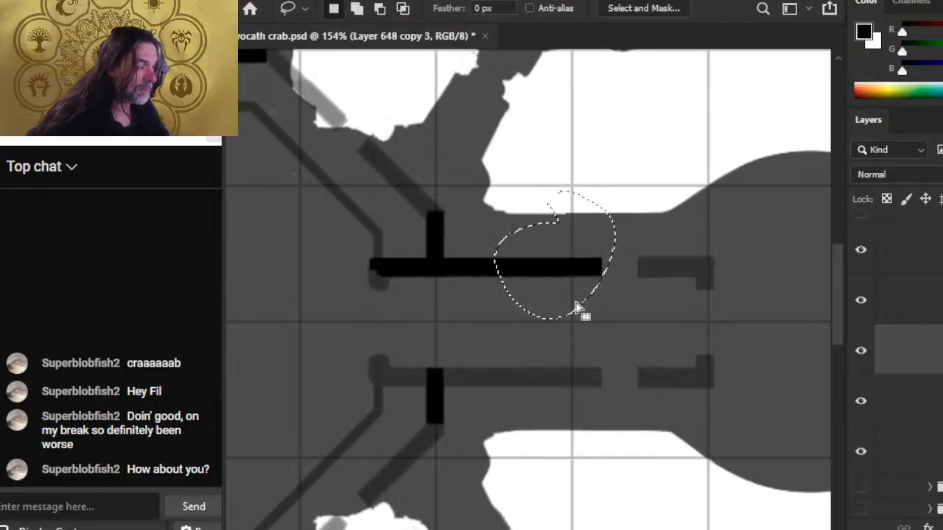
pyautogui.hotkey('ctrl', 'd')
pyautogui.moveTo(602, 230); pyautogui.dragTo(625, 267)
pyautogui.hotkey('ctrl', 'j')
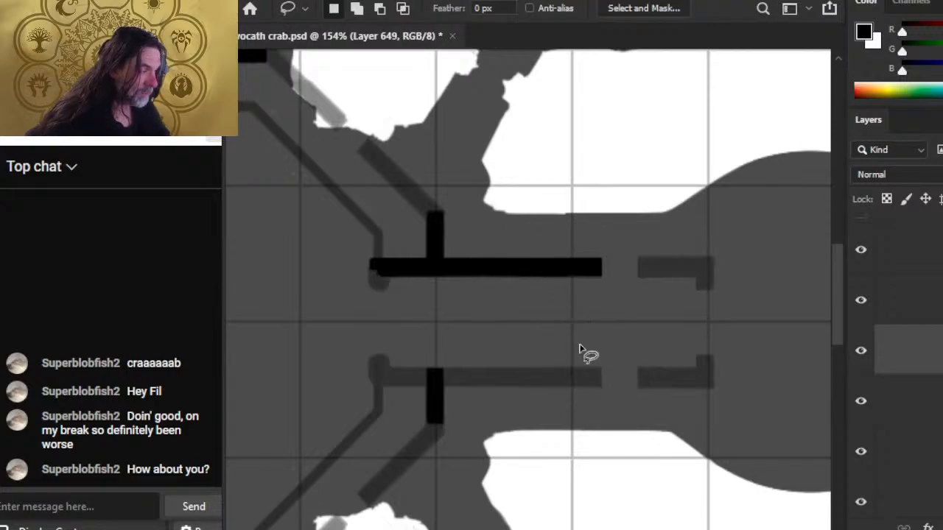
pyautogui.press('v')
pyautogui.moveTo(570, 328)
pyautogui.mouseDown()
pyautogui.moveTo(682, 330)
pyautogui.moveTo(670, 337)
pyautogui.mouseUp()
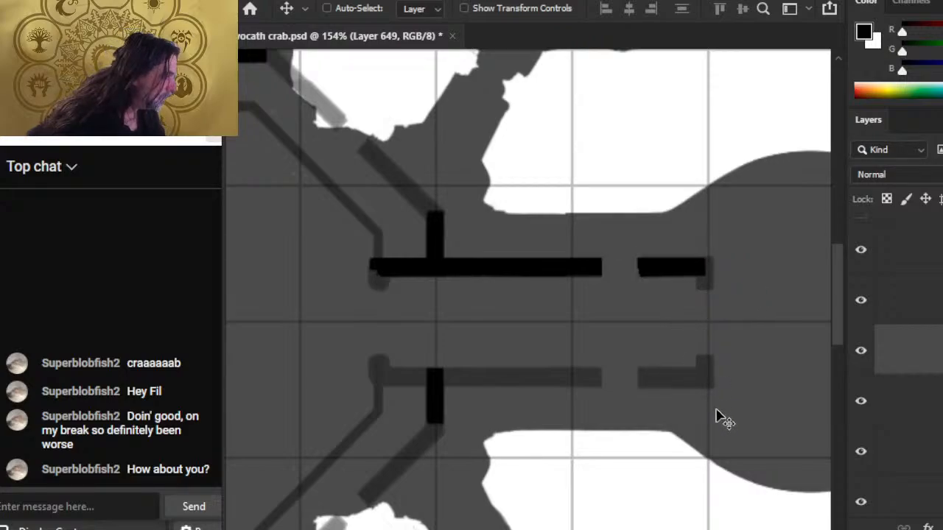
# Step: Square off the short wall segment at the gap, paint its downward corner at the far end in black and trim the edges with the 4 px eraser
pyautogui.press('b')
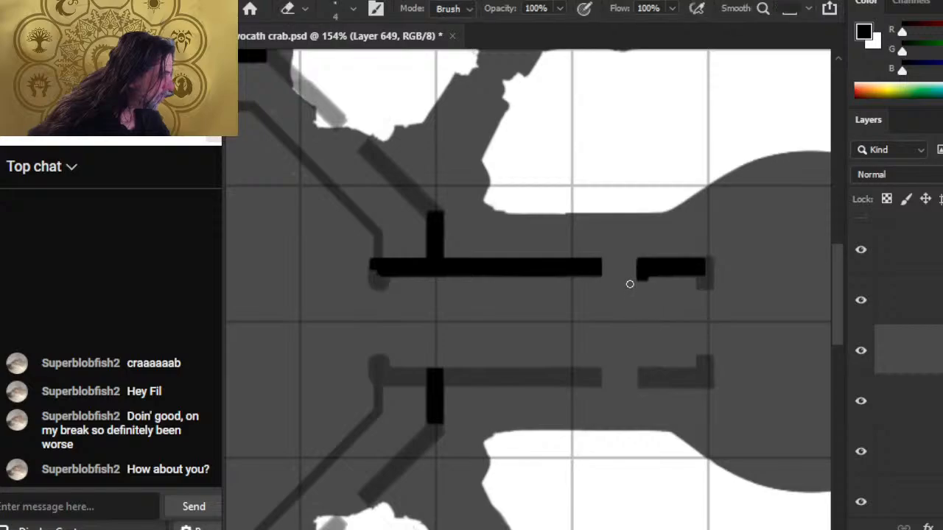
pyautogui.press('e')
pyautogui.press('shift')
pyautogui.press('b')
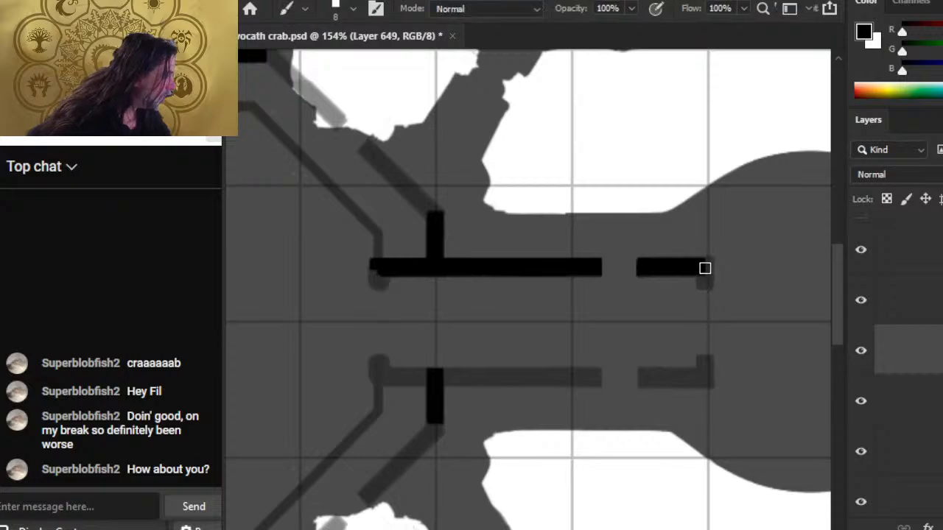
pyautogui.moveTo(705, 263); pyautogui.dragTo(708, 280)
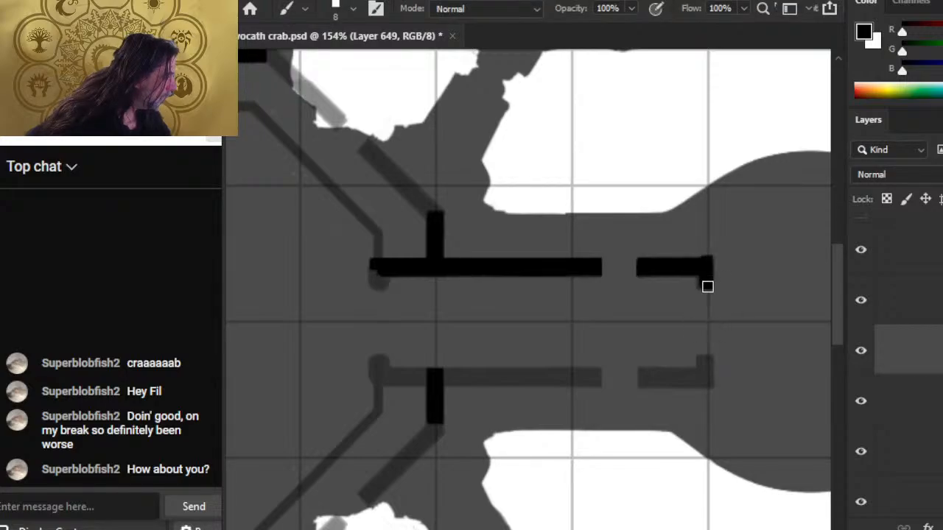
pyautogui.press('e')
pyautogui.moveTo(718, 255)
pyautogui.mouseDown()
pyautogui.moveTo(734, 255)
pyautogui.moveTo(703, 255)
pyautogui.moveTo(725, 255)
pyautogui.mouseUp()
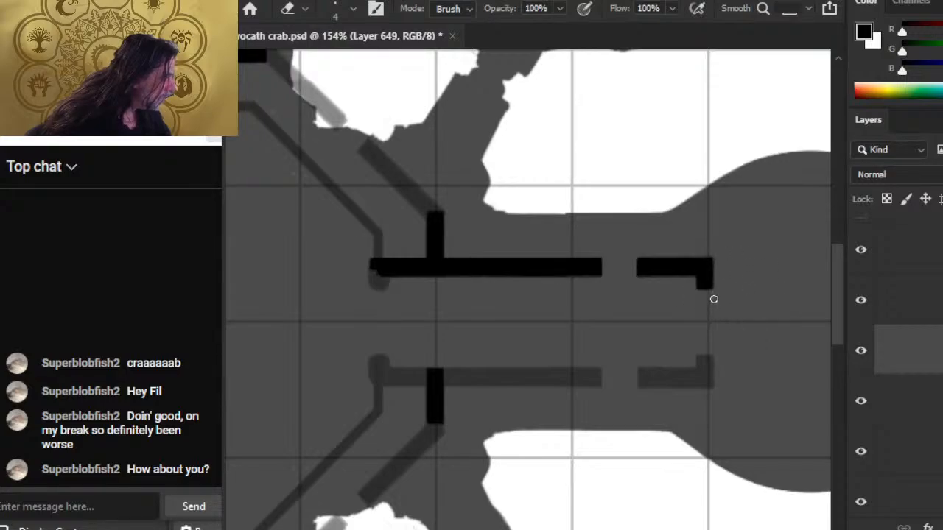
# Step: Paint the thick downward stub at the upper corridor wall's octagon end with the 8 px brush and clean its edges with the eraser
pyautogui.moveTo(486, 367); pyautogui.dragTo(604, 319)
pyautogui.press('b')
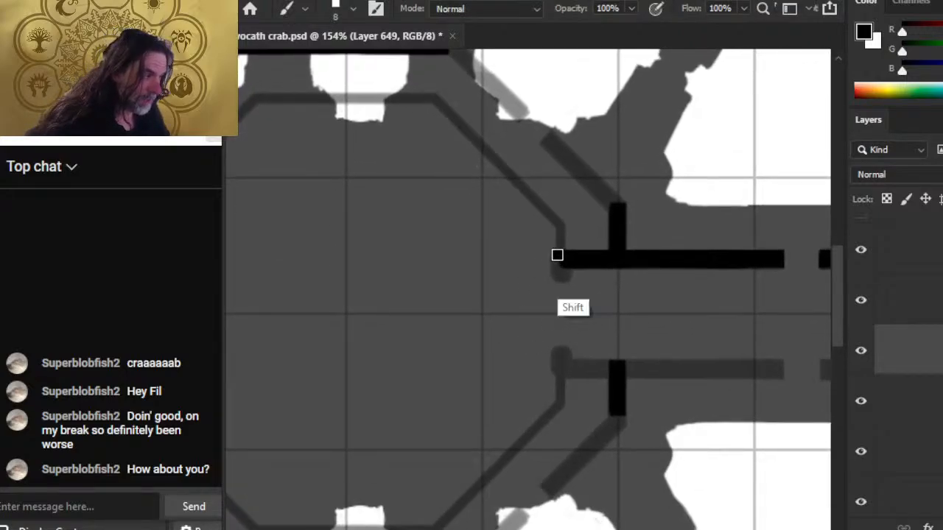
pyautogui.moveTo(558, 255)
pyautogui.mouseDown()
pyautogui.moveTo(557, 274)
pyautogui.moveTo(567, 274)
pyautogui.moveTo(556, 276)
pyautogui.mouseUp()
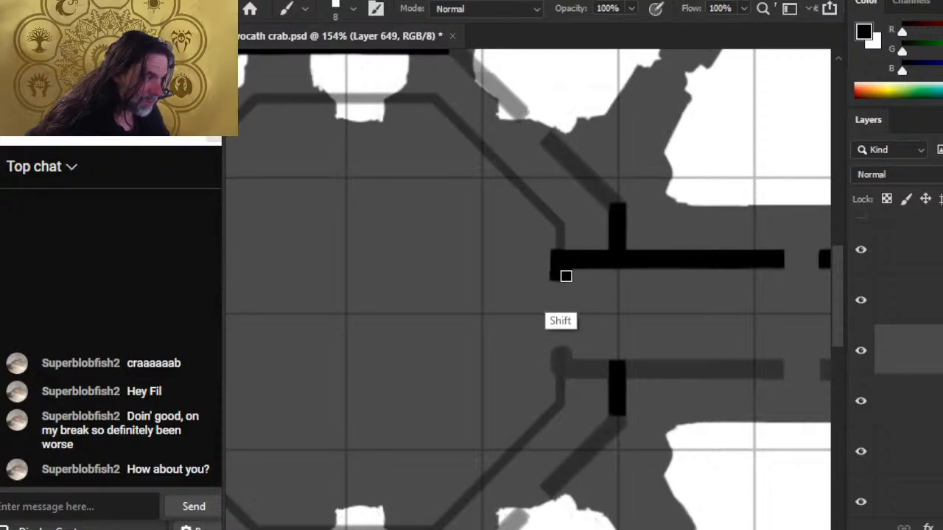
pyautogui.press('e')
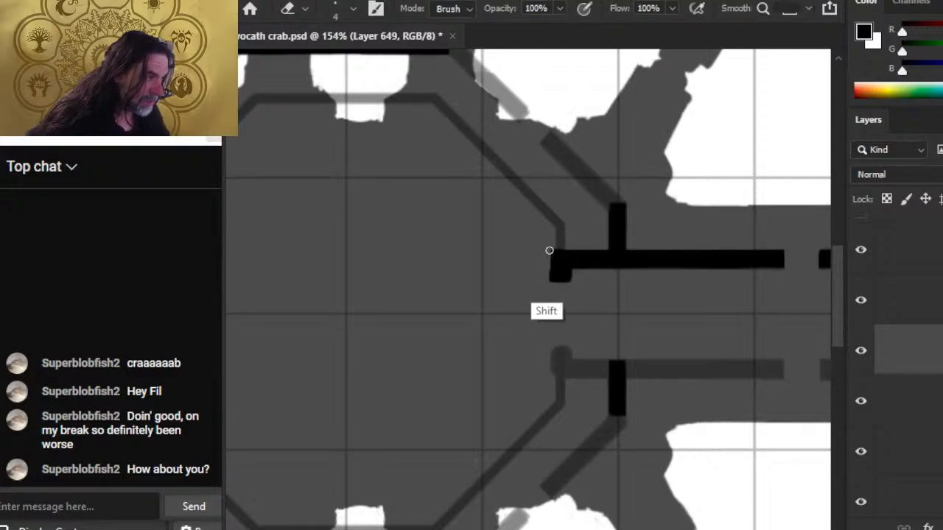
# Step: Try to draw a pair of thin vertical door lines across the corridor's octagon opening with the 1 px brush, and erase them
pyautogui.press('b')
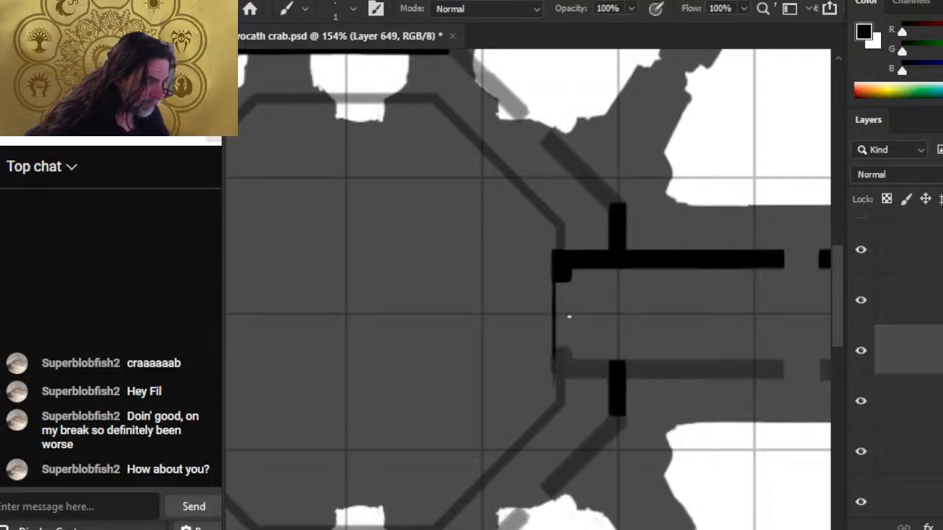
pyautogui.press('e')
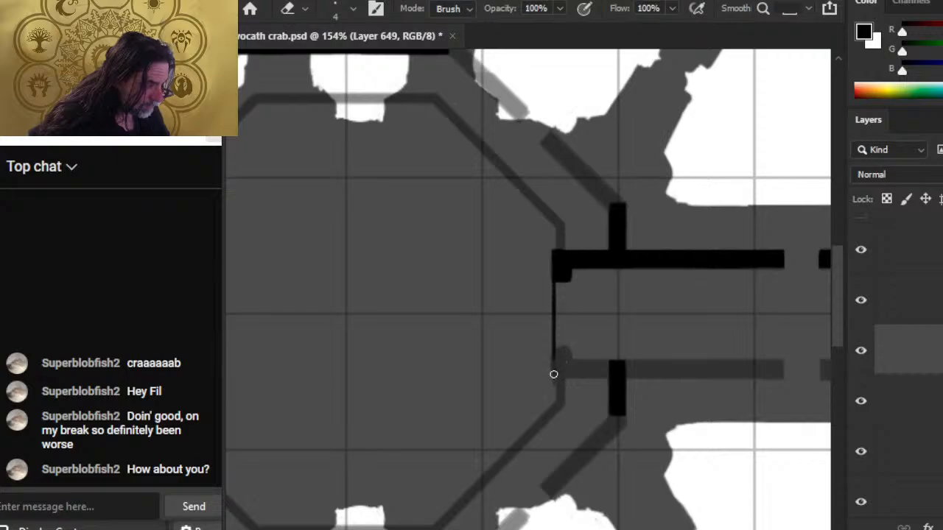
pyautogui.press('b')
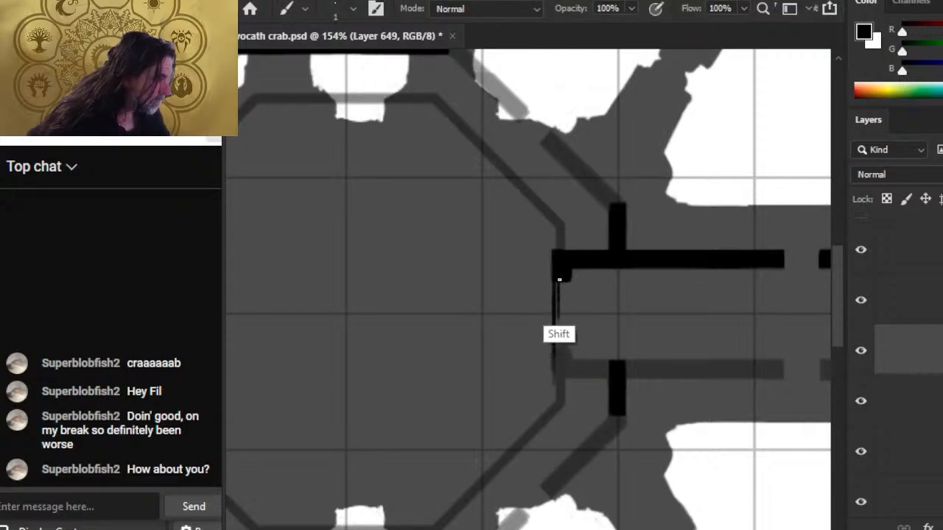
pyautogui.keyDown('shift'); pyautogui.click(558, 360); pyautogui.keyUp('shift')
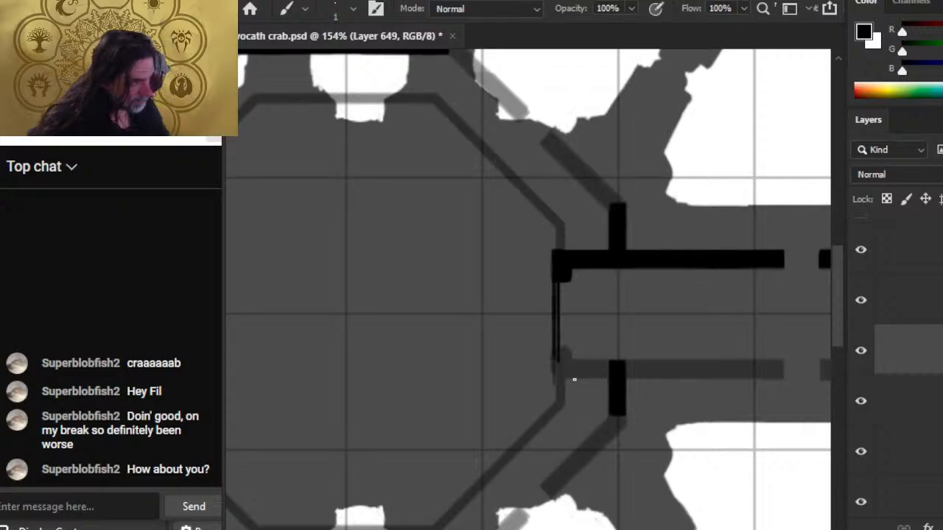
pyautogui.press('e')
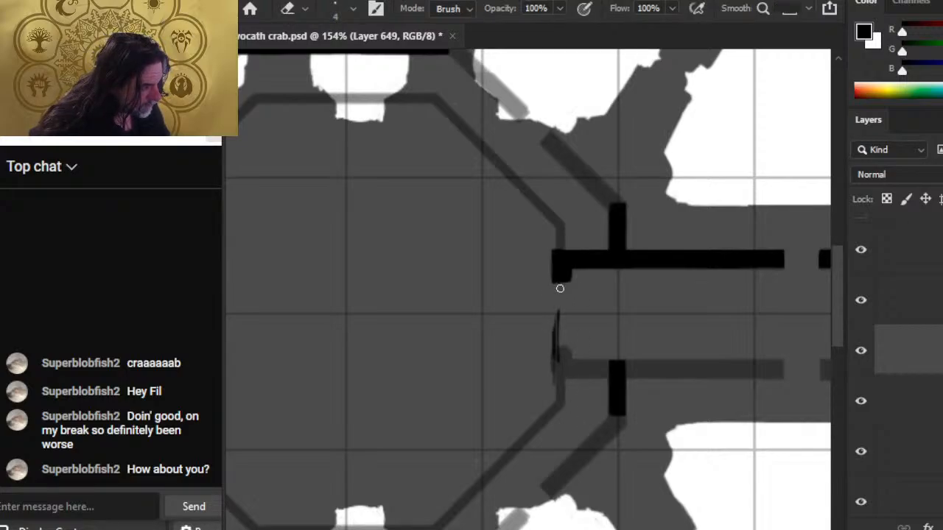
pyautogui.keyDown('shift'); pyautogui.click(559, 289); pyautogui.keyUp('shift')
# Step: Draw two parallel vertical door lines across the corridor's octagon opening with the 1 px brush and trim their lower ends with the 4 px eraser
pyautogui.press('b')
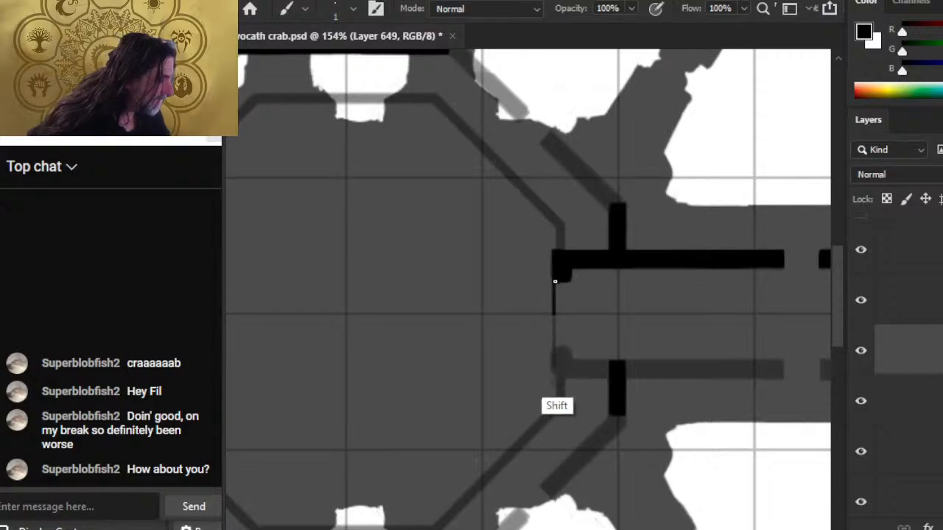
pyautogui.keyDown('shift'); pyautogui.click(554, 280); pyautogui.keyUp('shift')
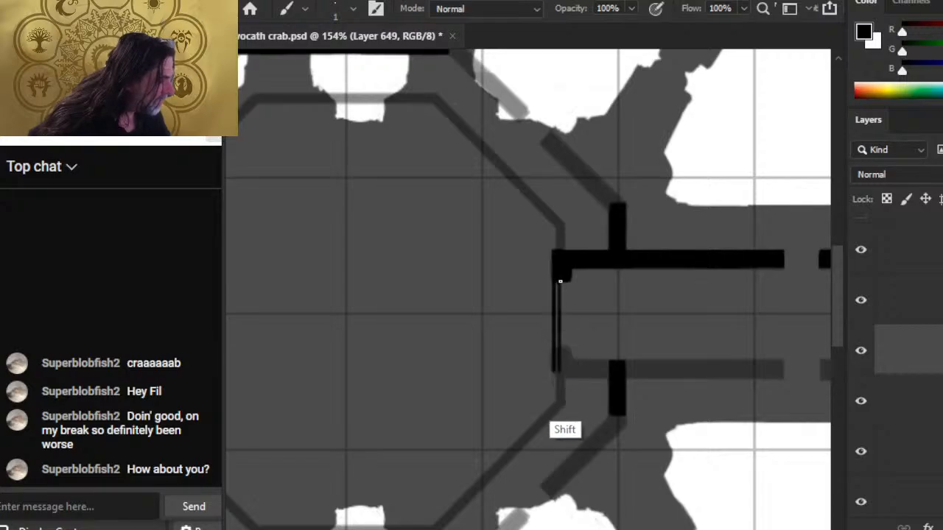
pyautogui.press('e')
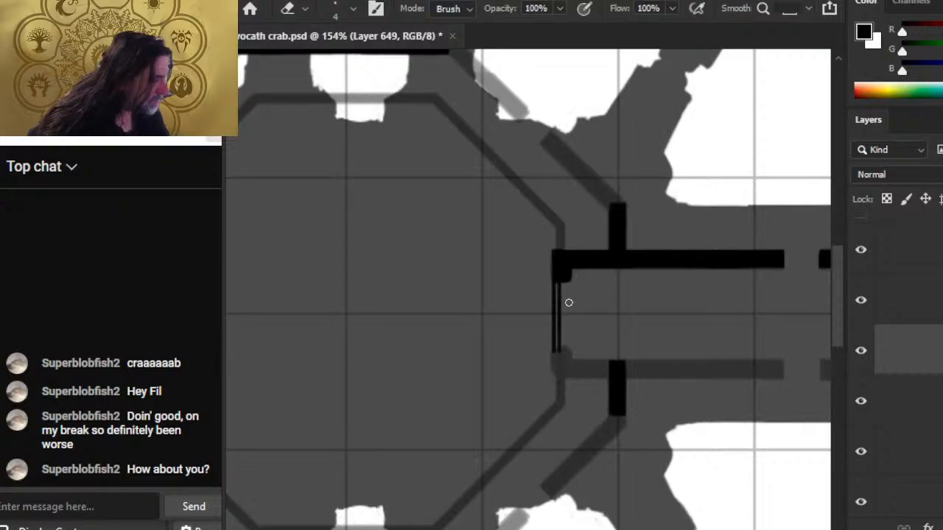
pyautogui.press('b')
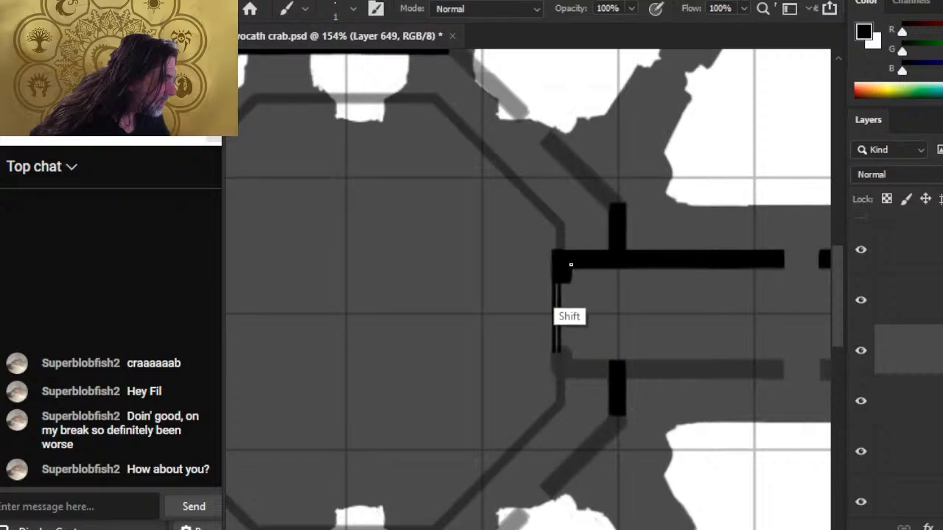
pyautogui.press('e')
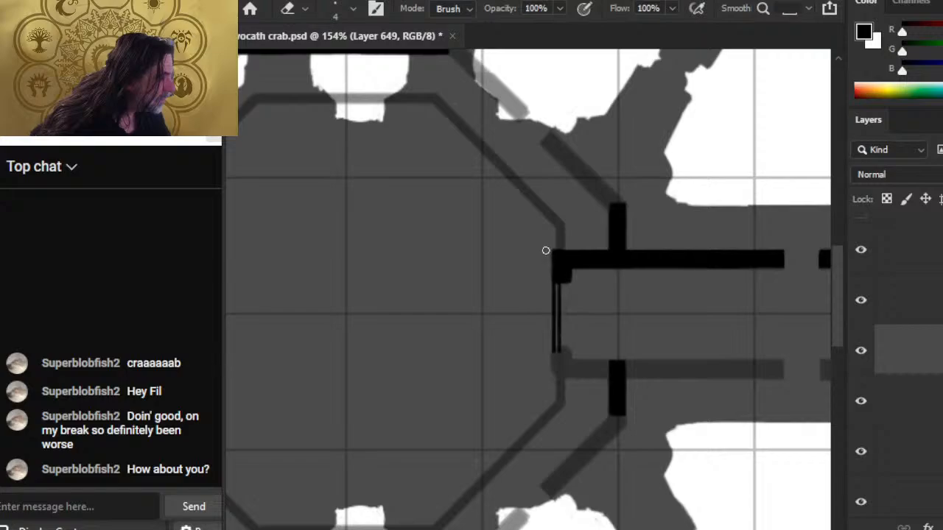
pyautogui.press('b')
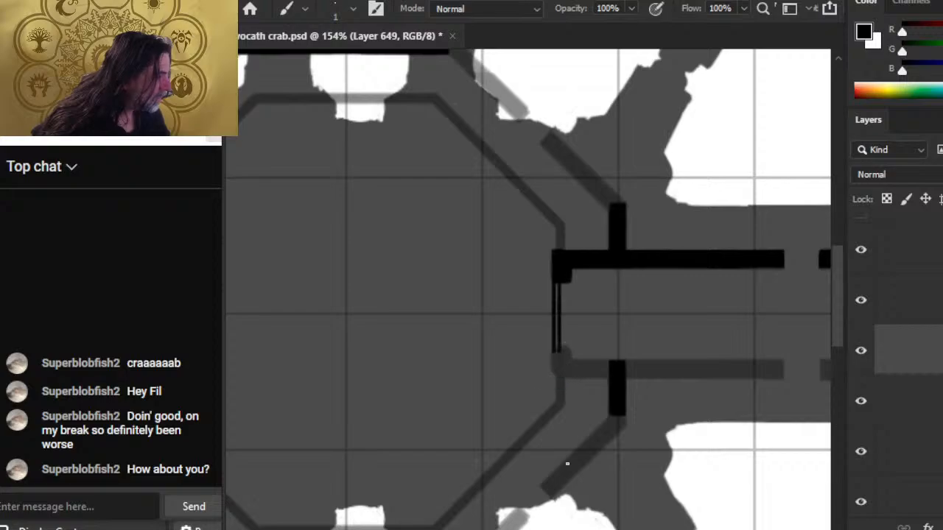
# Step: Toggle the visibility of the wall layers one at a time to examine which wall segments each layer holds
pyautogui.moveTo(539, 339); pyautogui.dragTo(579, 318)
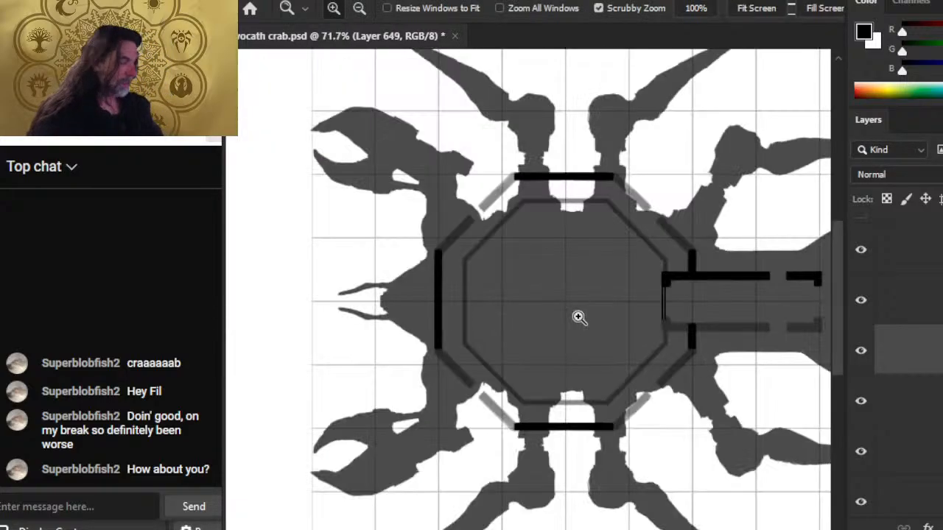
pyautogui.click(861, 400)
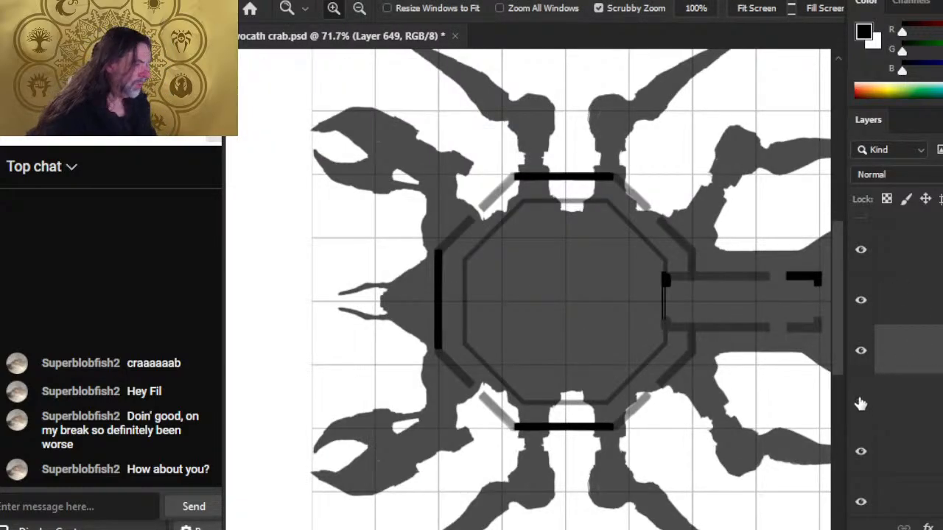
pyautogui.click(861, 402)
pyautogui.click(863, 454)
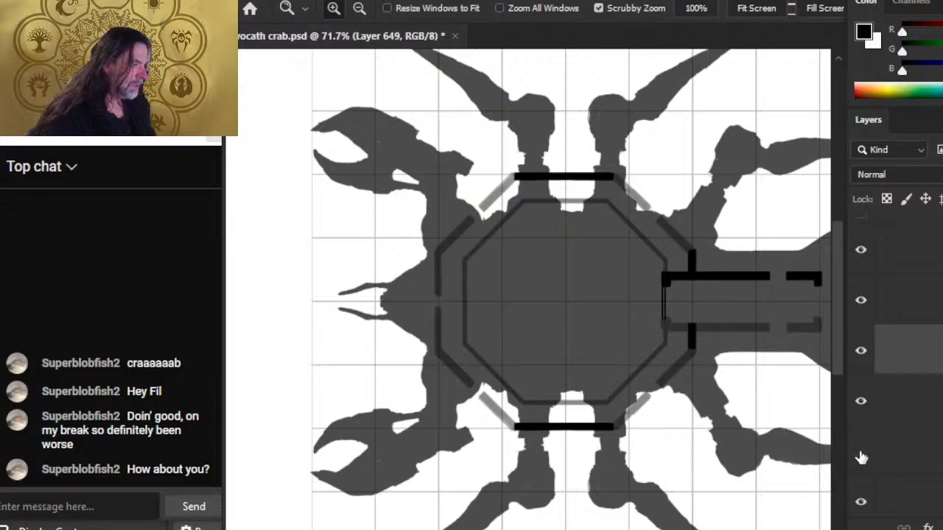
pyautogui.click(863, 455)
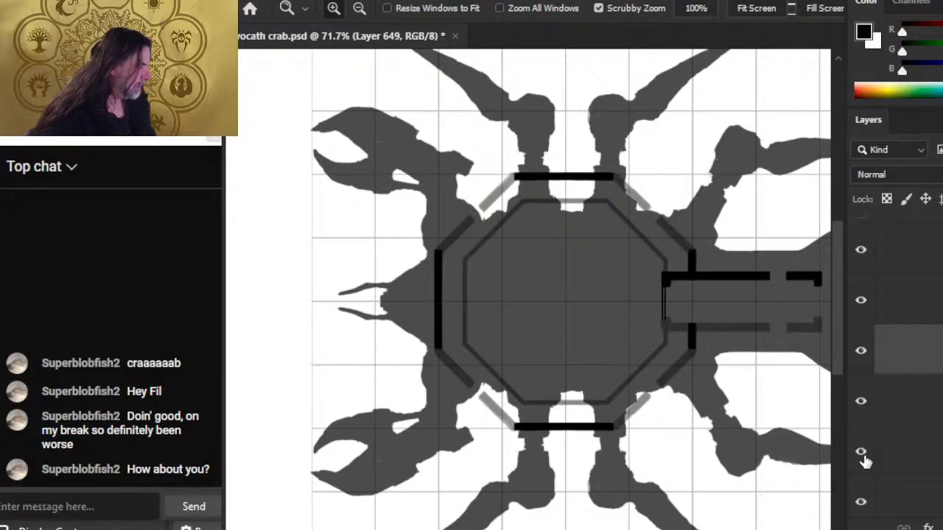
pyautogui.click(860, 508)
pyautogui.click(860, 508)
pyautogui.click(862, 402)
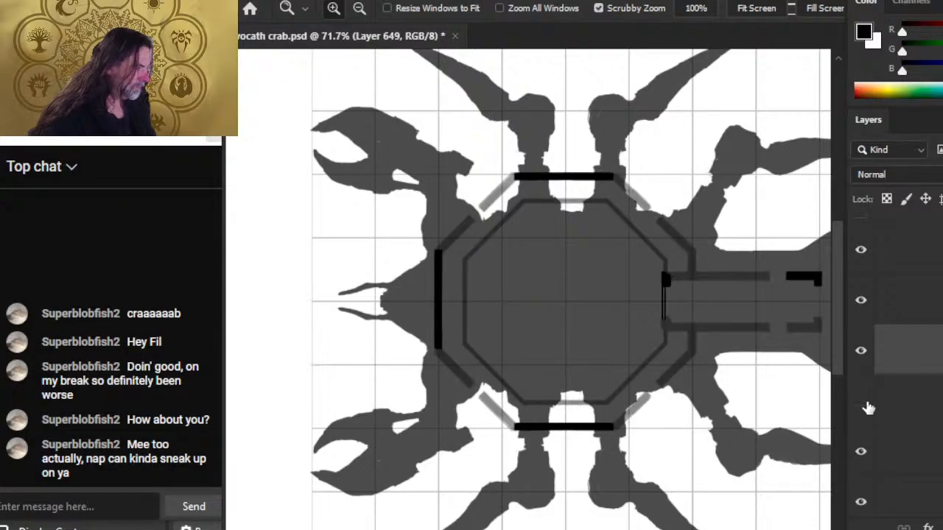
pyautogui.click(869, 406)
pyautogui.click(863, 402)
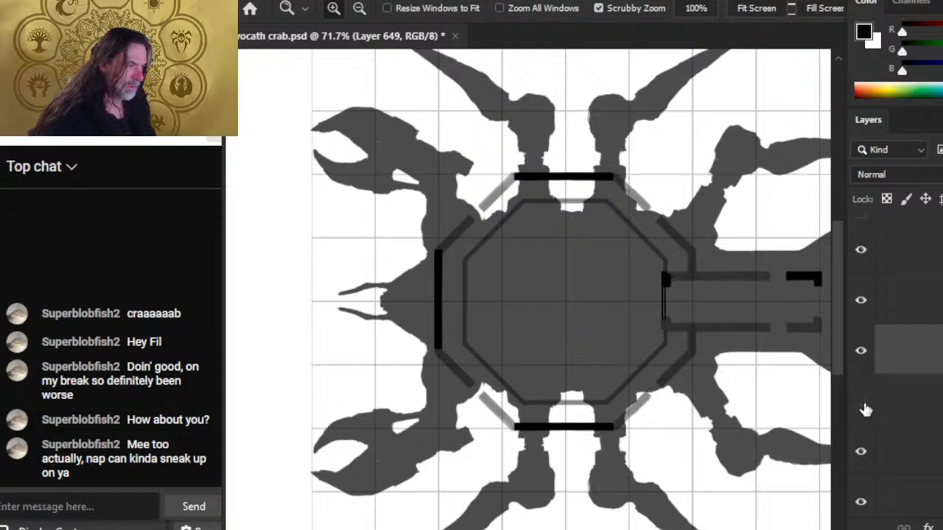
pyautogui.click(863, 406)
pyautogui.click(863, 451)
pyautogui.click(863, 451)
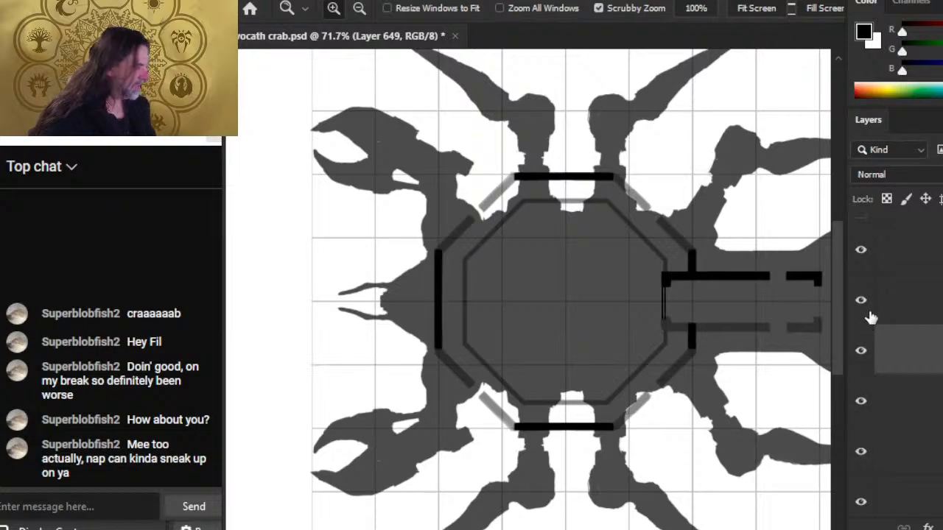
pyautogui.click(869, 304)
pyautogui.click(871, 301)
pyautogui.click(871, 250)
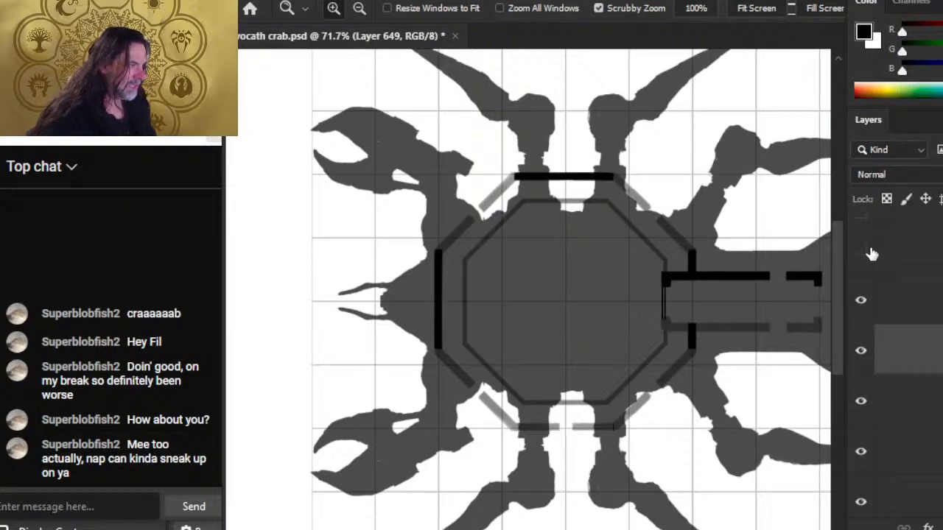
pyautogui.click(871, 252)
pyautogui.click(860, 406)
pyautogui.click(859, 409)
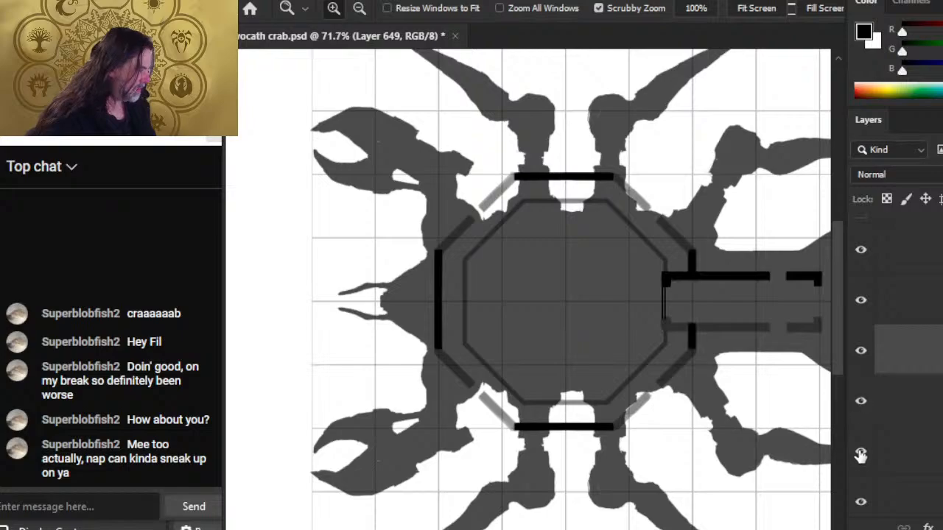
# Step: Move Layer 648 higher in the layer stack and toggle the wall layers' visibility to identify the two horizontal octagon walls
pyautogui.moveTo(892, 463); pyautogui.dragTo(916, 326)
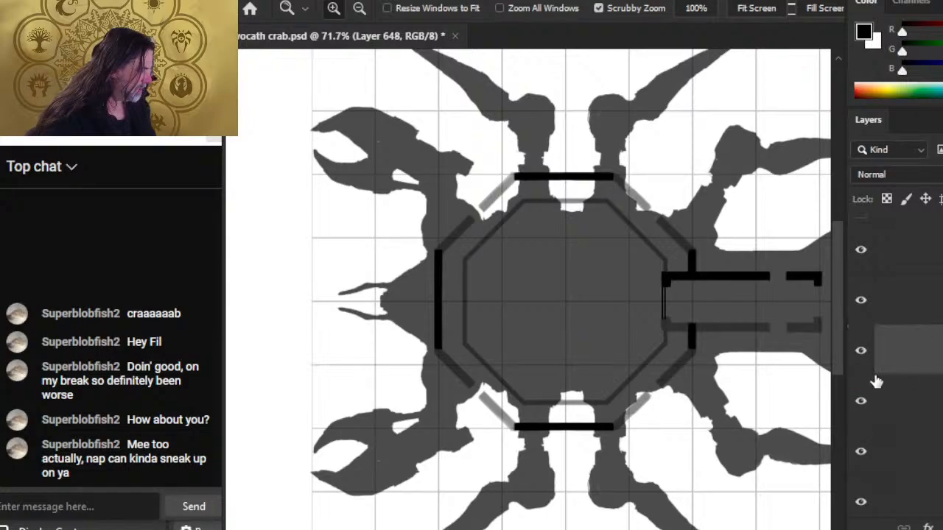
pyautogui.click(865, 359)
pyautogui.click(866, 360)
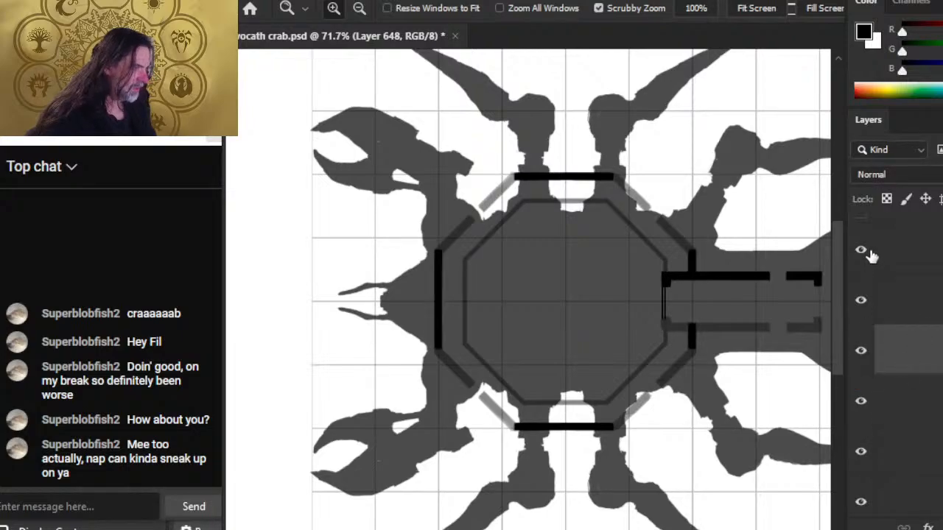
pyautogui.click(867, 252)
pyautogui.click(867, 252)
pyautogui.click(863, 301)
pyautogui.click(863, 301)
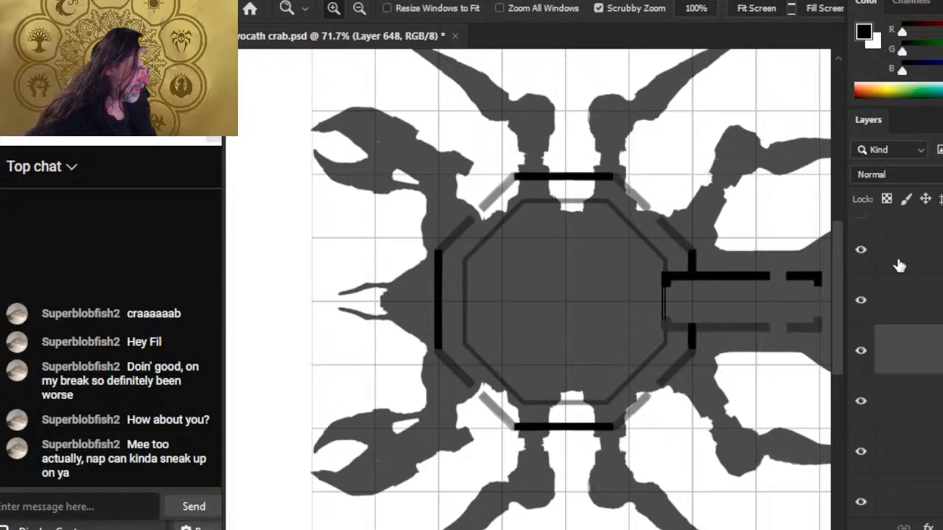
# Step: Duplicate the two horizontal octagon wall layers and rotate the copies clockwise onto the octagon's upper-right and lower-left diagonals
pyautogui.click(899, 266)
pyautogui.keyDown('shift'); pyautogui.click(902, 298); pyautogui.keyUp('shift')
pyautogui.rightClick(920, 255)
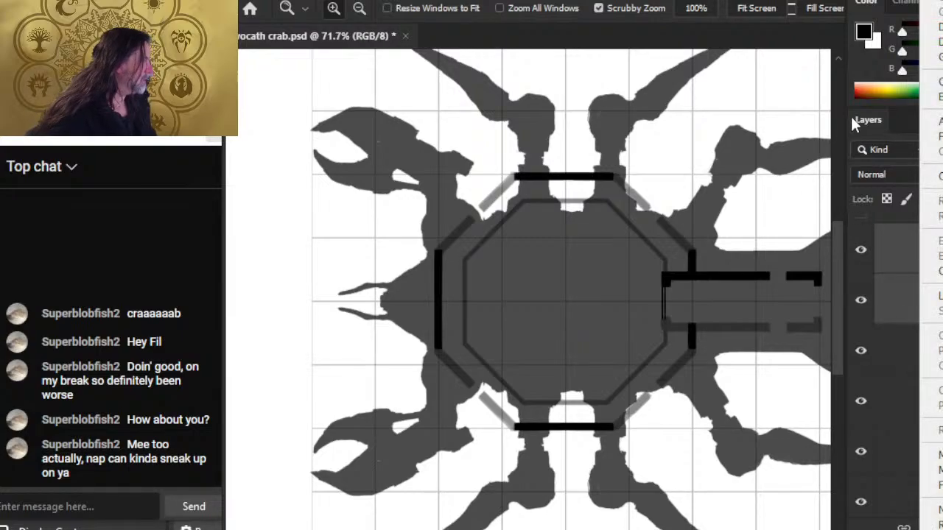
pyautogui.click(932, 27)
pyautogui.press('Return')
pyautogui.press('l')
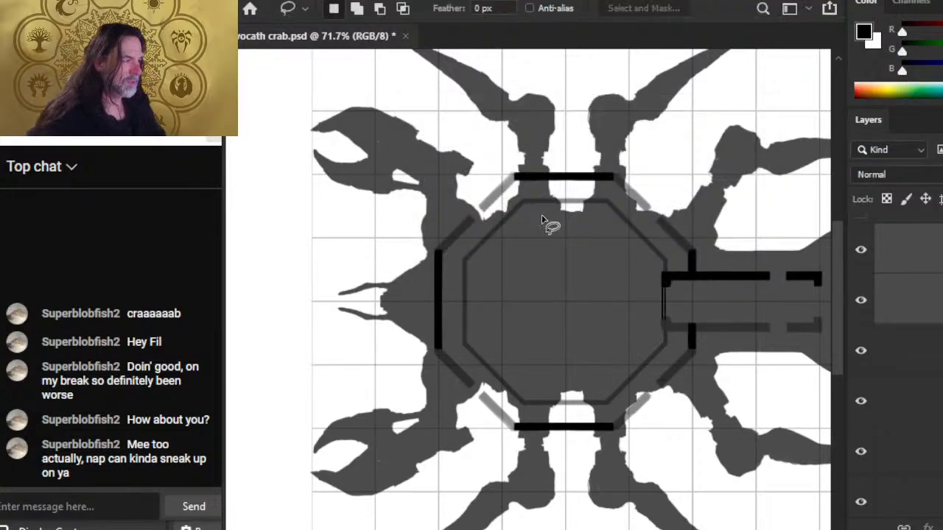
pyautogui.rightClick(543, 221)
pyautogui.click(641, 383)
pyautogui.moveTo(674, 183); pyautogui.dragTo(763, 258)
pyautogui.press('Return')
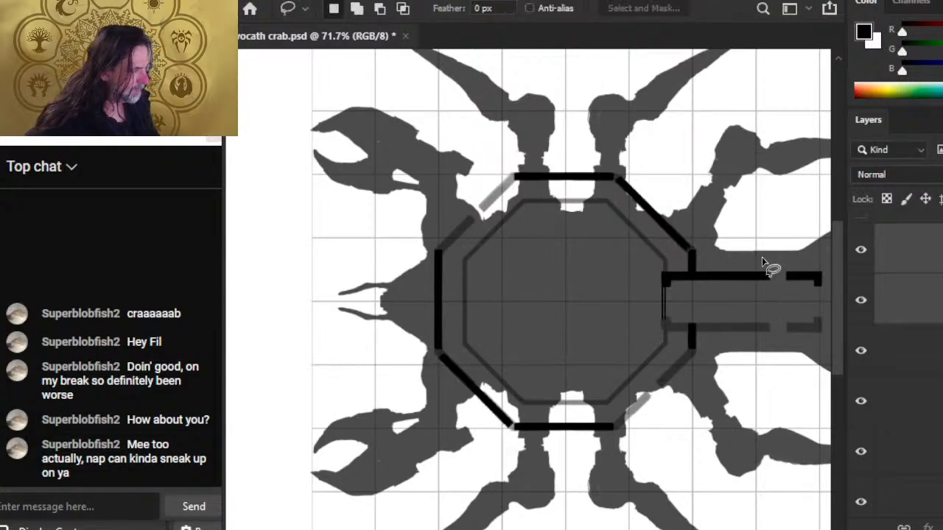
# Step: Duplicate the two diagonal wall layers and flip the copies horizontally onto the octagon's upper-left and lower-right diagonals
pyautogui.rightClick(907, 314)
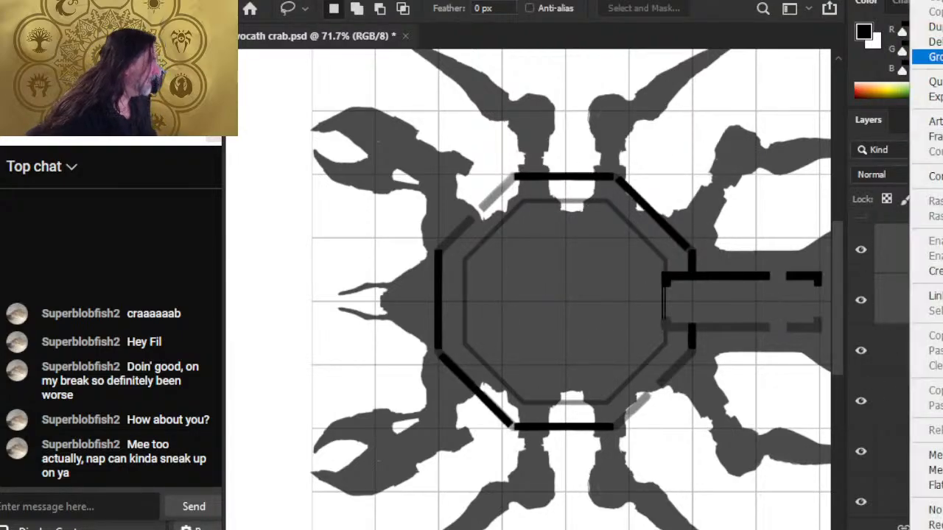
pyautogui.click(932, 27)
pyautogui.press('Return')
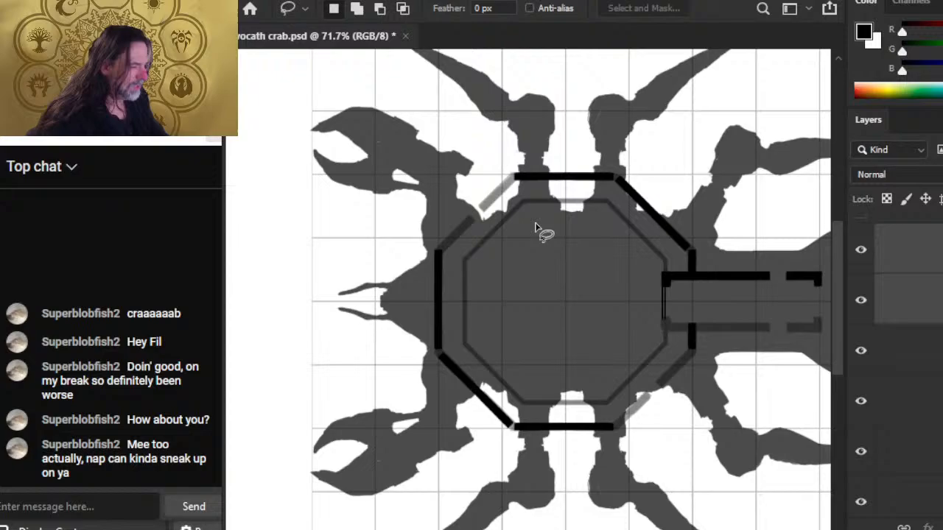
pyautogui.rightClick(572, 239)
pyautogui.click(628, 393)
pyautogui.rightClick(549, 289)
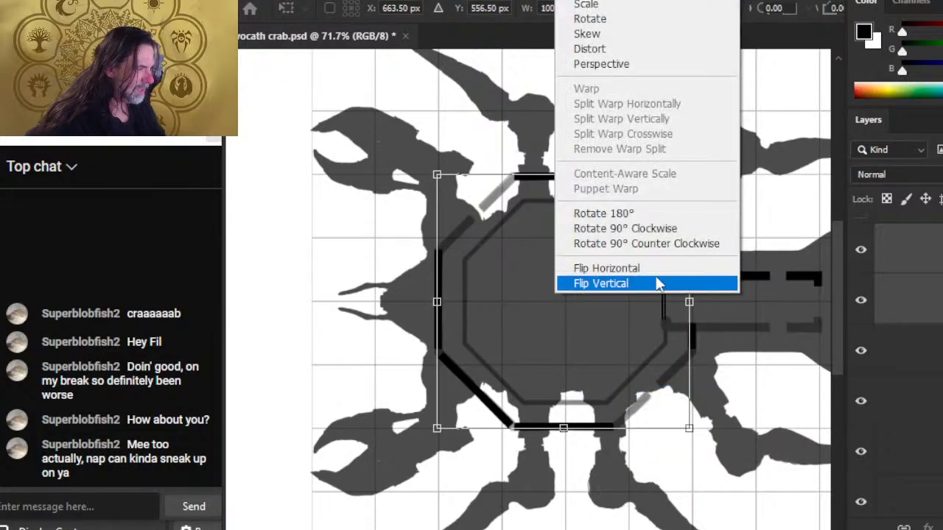
pyautogui.click(644, 270)
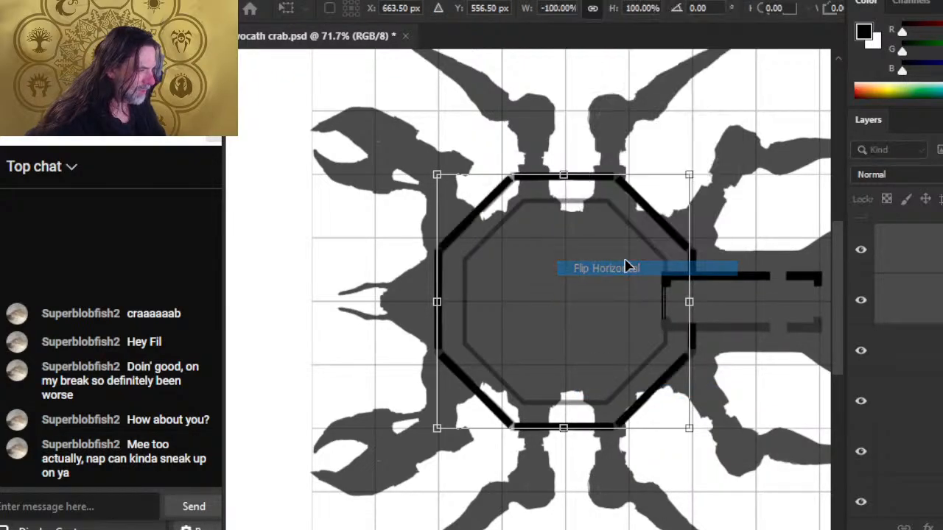
pyautogui.press('Return')
pyautogui.press('l')
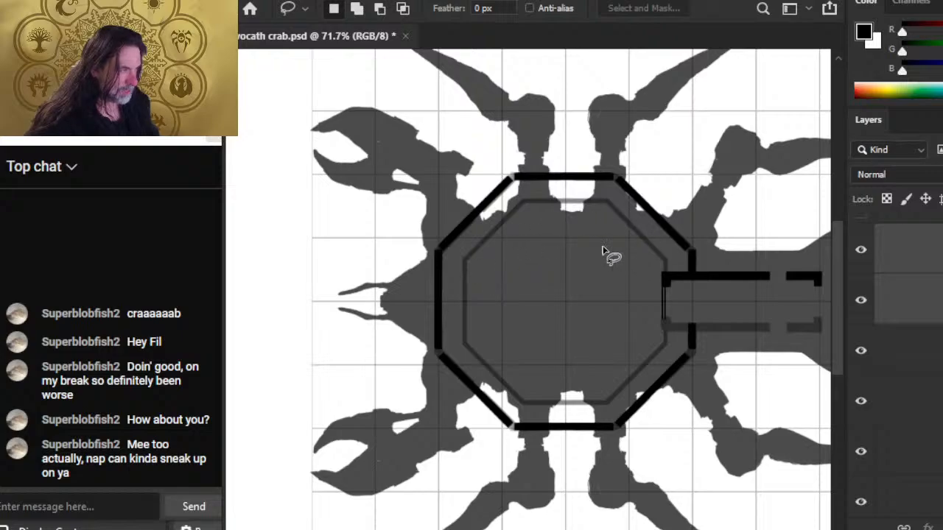
# Step: Select Layer 648 copy 6 and nudge the upper-left diagonal wall down and right toward the octagon's inside
pyautogui.press('z')
pyautogui.moveTo(419, 258)
pyautogui.mouseDown()
pyautogui.moveTo(532, 292)
pyautogui.moveTo(479, 219)
pyautogui.mouseUp()
pyautogui.press('b')
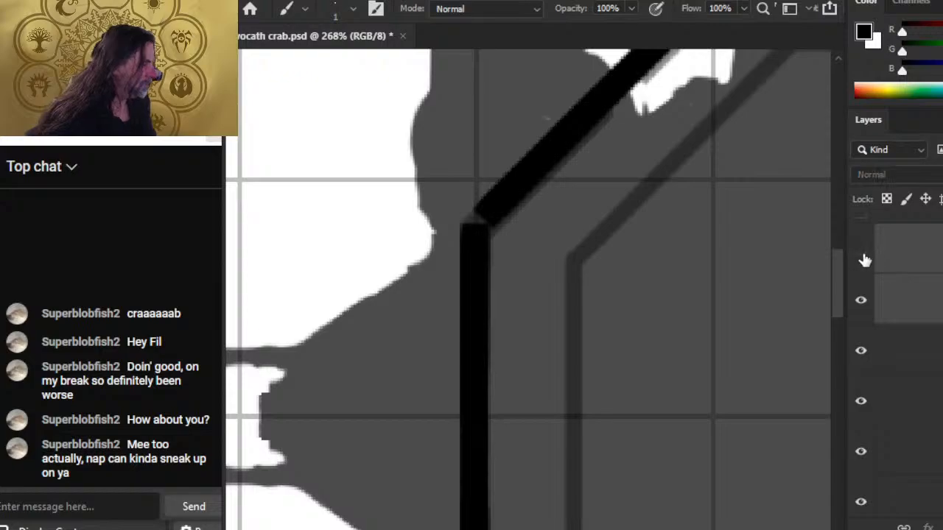
pyautogui.click(890, 309)
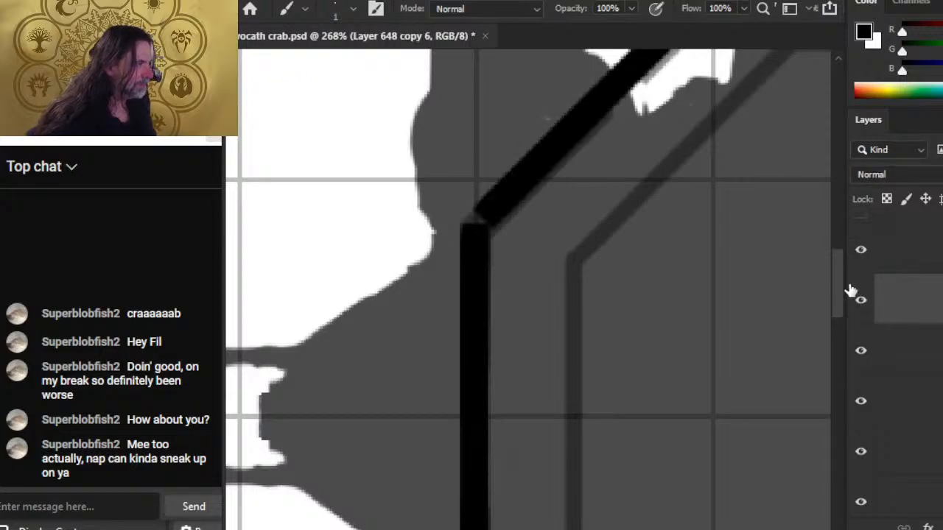
pyautogui.moveTo(658, 214); pyautogui.dragTo(509, 479)
pyautogui.press('v')
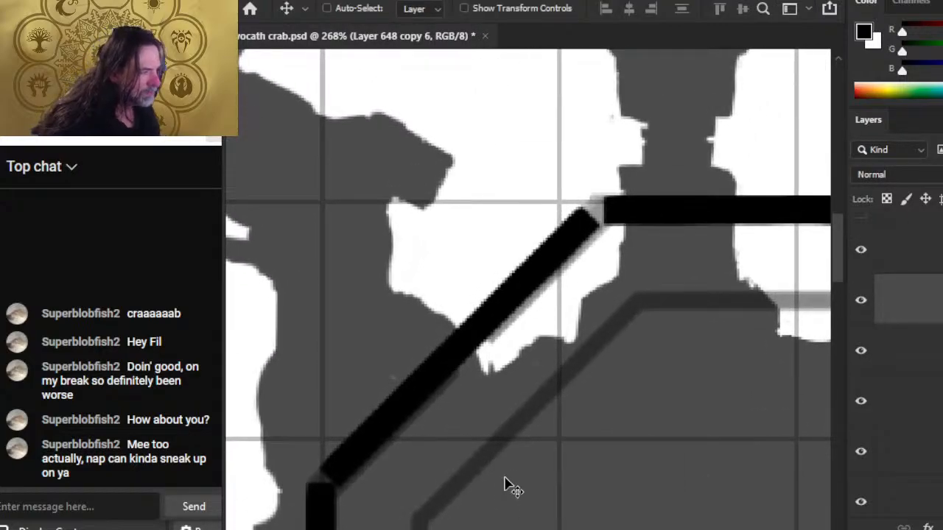
pyautogui.press('Down')
pyautogui.press('Down')
pyautogui.press('Right')
pyautogui.press('Right')
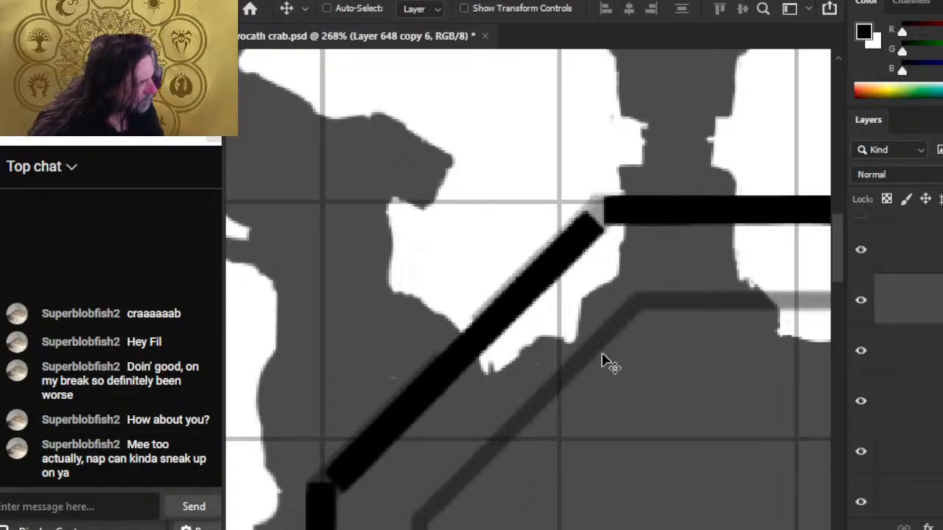
# Step: Draw a thin straight black line along the upper-left diagonal wall's outer edge, from corner to corner, with the 1 px brush
pyautogui.press('b')
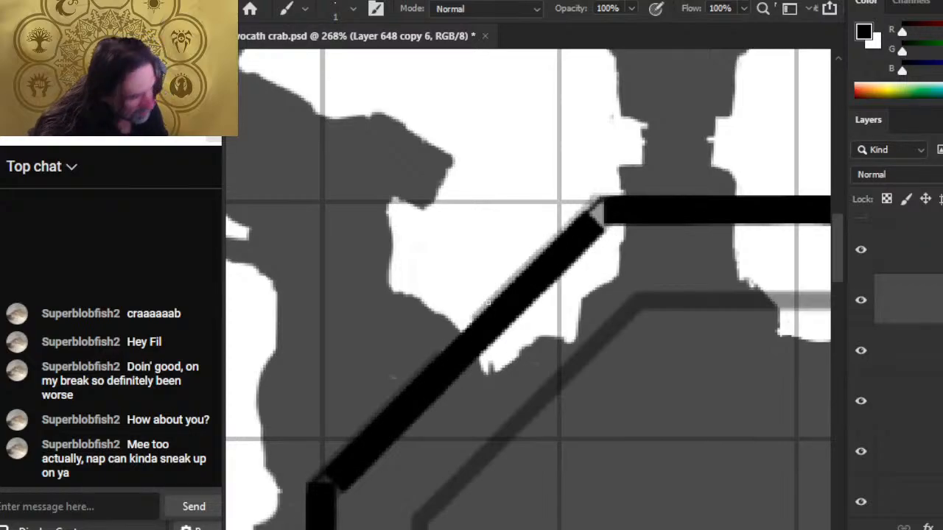
pyautogui.press('e')
pyautogui.moveTo(308, 490); pyautogui.dragTo(417, 280)
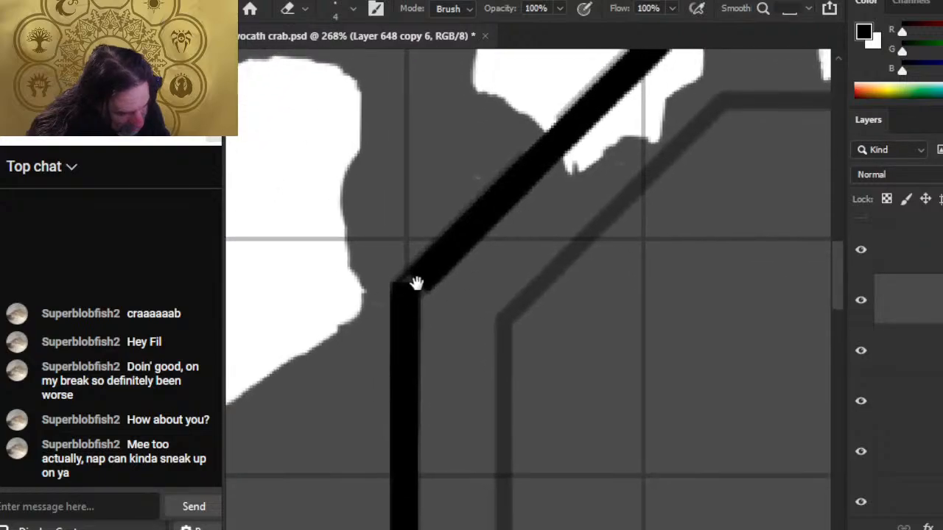
pyautogui.press('b')
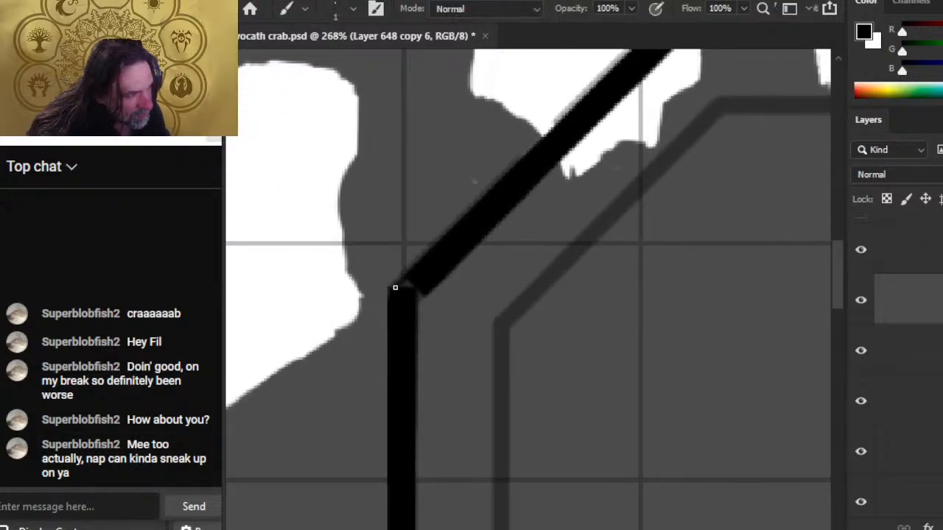
pyautogui.scroll(5, 551, 284)
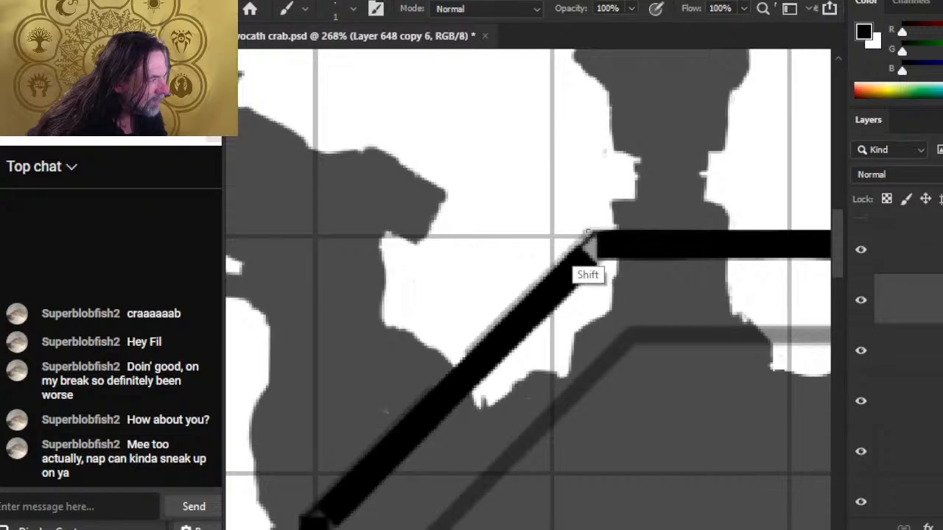
pyautogui.keyDown('shift'); pyautogui.click(588, 234); pyautogui.keyUp('shift')
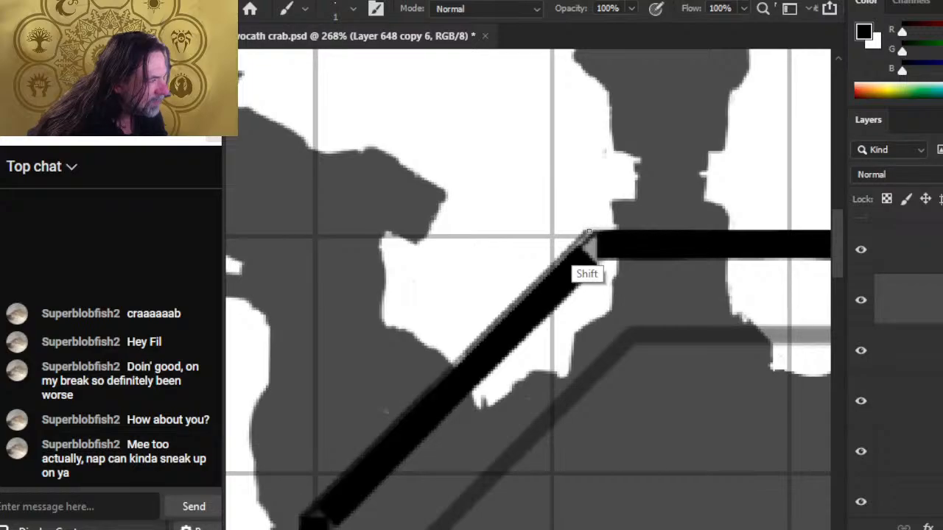
pyautogui.keyDown('shift'); pyautogui.click(302, 517); pyautogui.keyUp('shift')
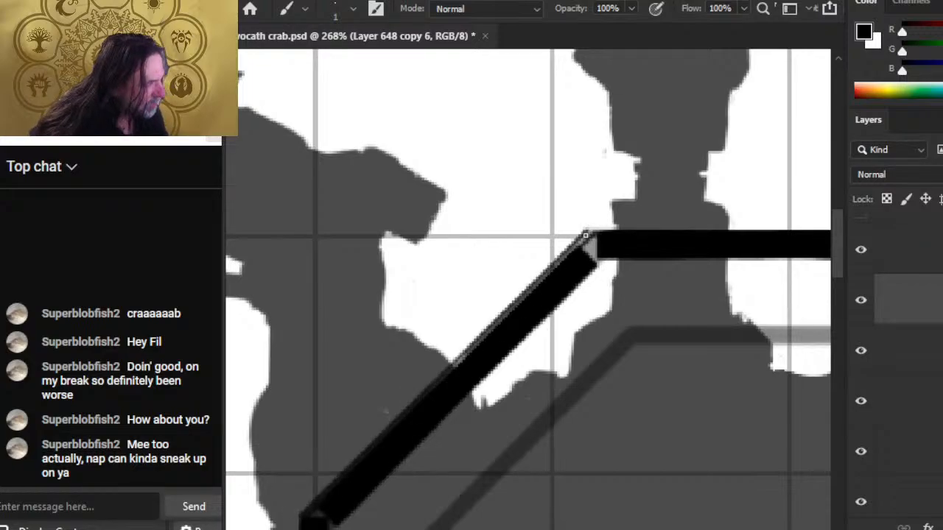
# Step: Extend the top wall's outer edge to the octagon's upper-left corner with the 1 px brush and tidy the joint with the 4 px eraser
pyautogui.press('e')
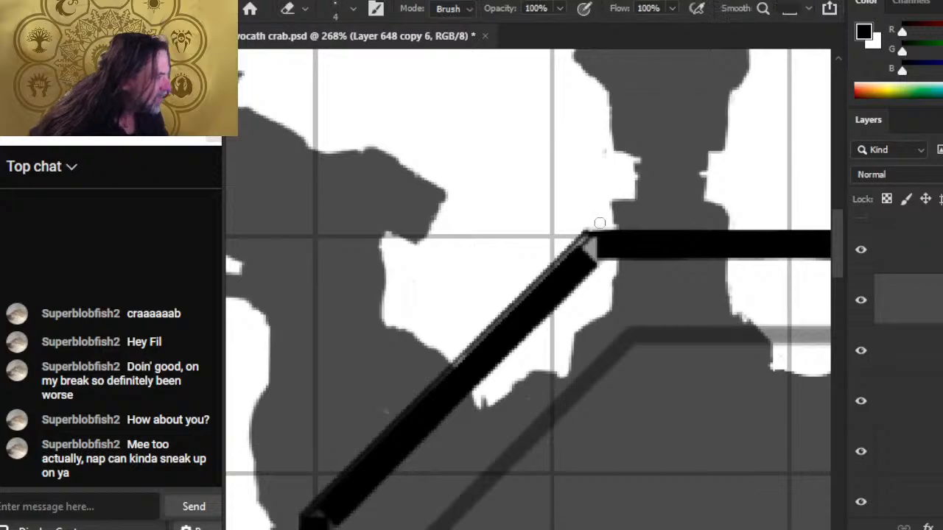
pyautogui.press('b')
pyautogui.press('shift')
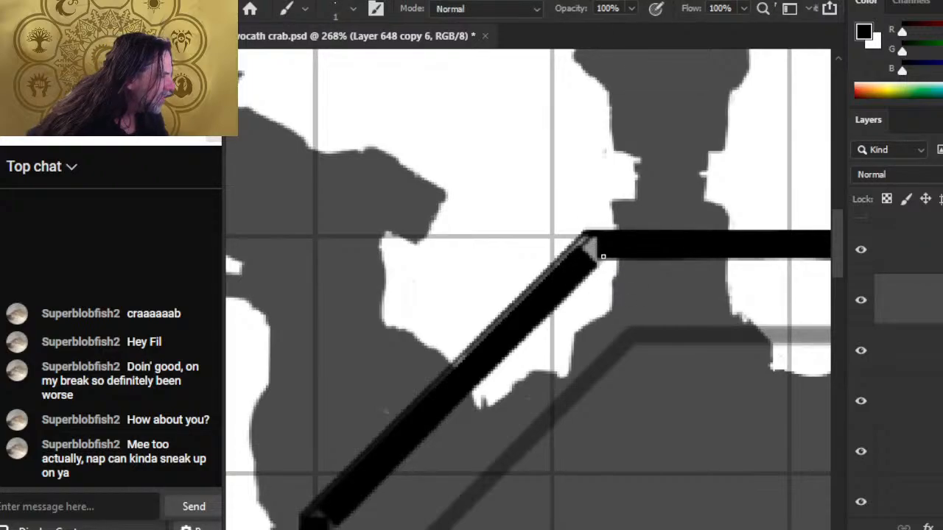
pyautogui.moveTo(614, 265)
pyautogui.mouseDown()
pyautogui.moveTo(435, 272)
pyautogui.moveTo(451, 274)
pyautogui.mouseUp()
pyautogui.press('shift')
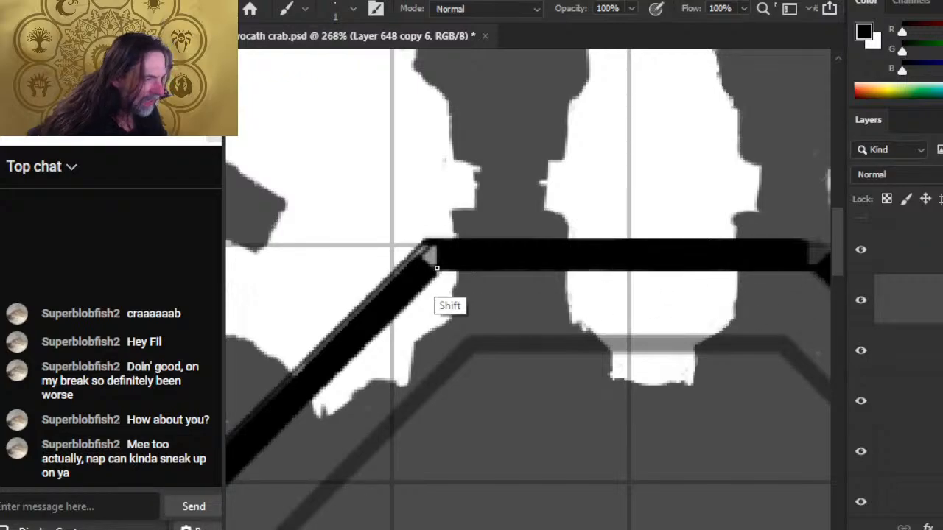
pyautogui.press('e')
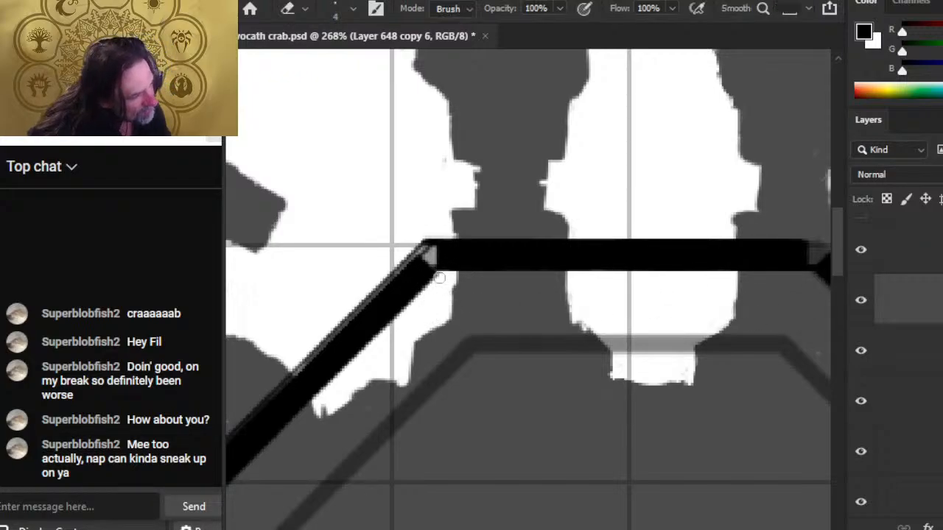
pyautogui.moveTo(382, 369); pyautogui.dragTo(628, 214)
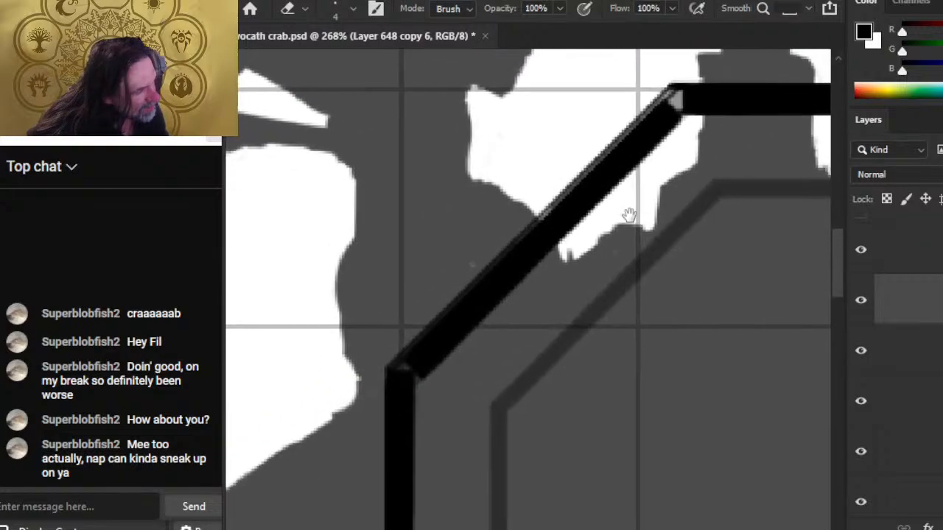
pyautogui.press('shift')
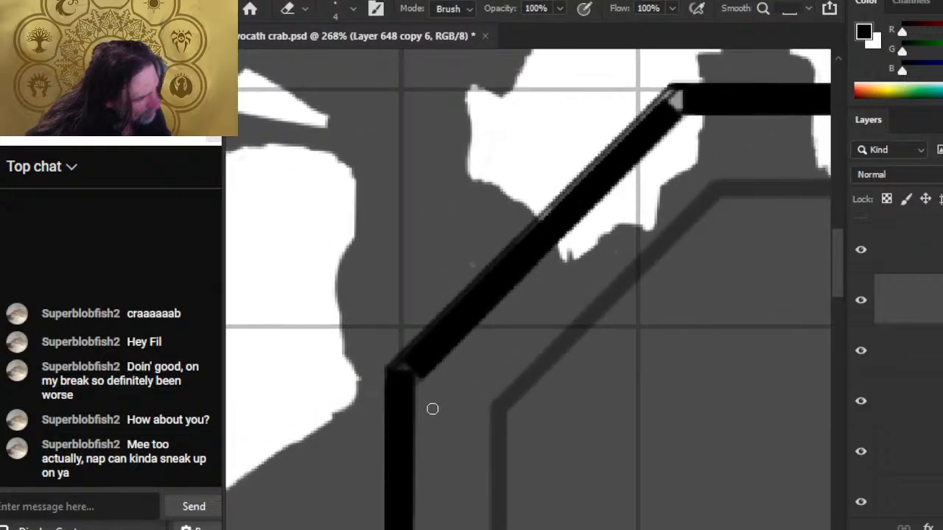
# Step: Fill the gap between the upper-left diagonal wall and its outer edge line with the 1 px brush, closing the joint with the left wall
pyautogui.press('b')
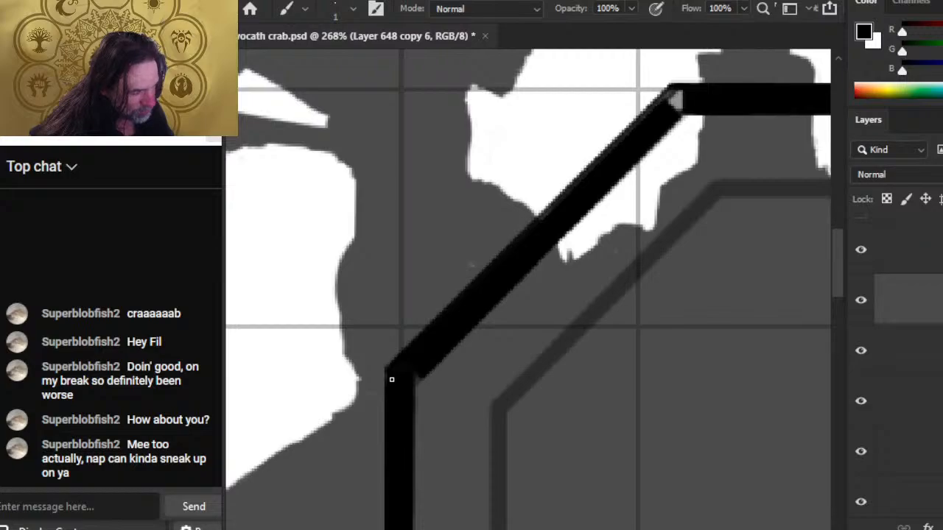
pyautogui.press('e')
pyautogui.press('b')
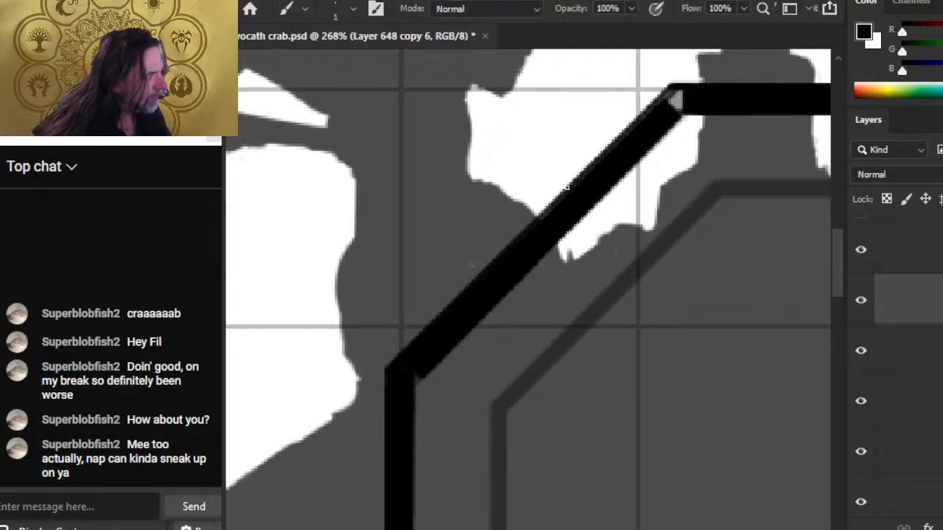
pyautogui.press('e')
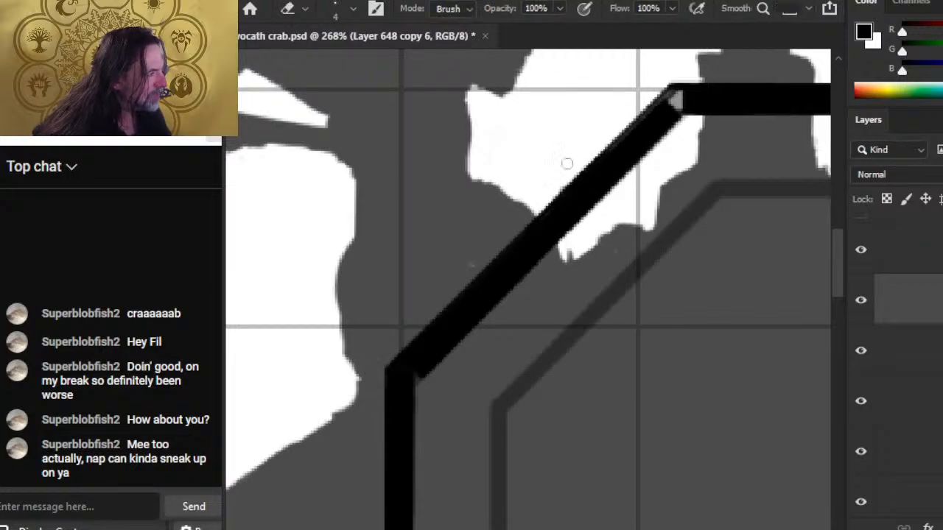
# Step: Fill the joint between the upper-left diagonal and top walls, and draw the diagonal's straight inner edge down to the left wall
pyautogui.press('b')
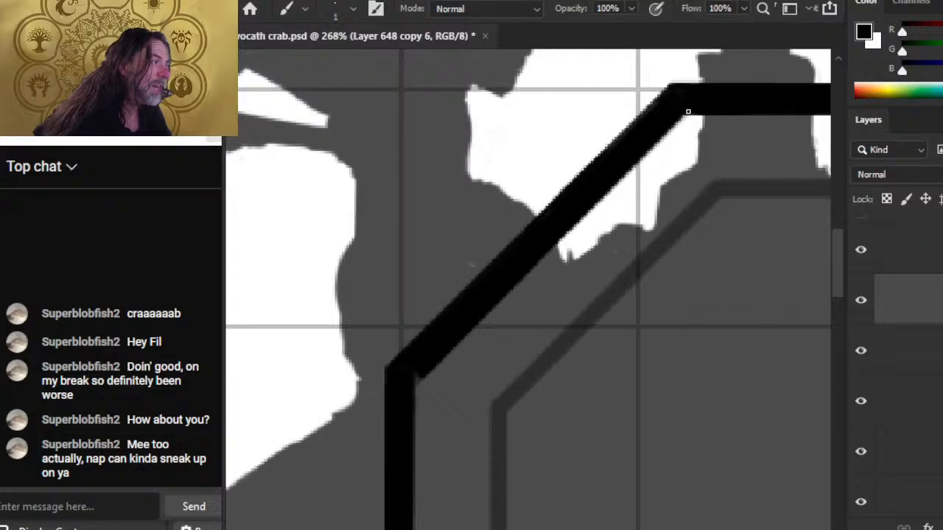
pyautogui.keyDown('shift'); pyautogui.click(410, 390); pyautogui.keyUp('shift')
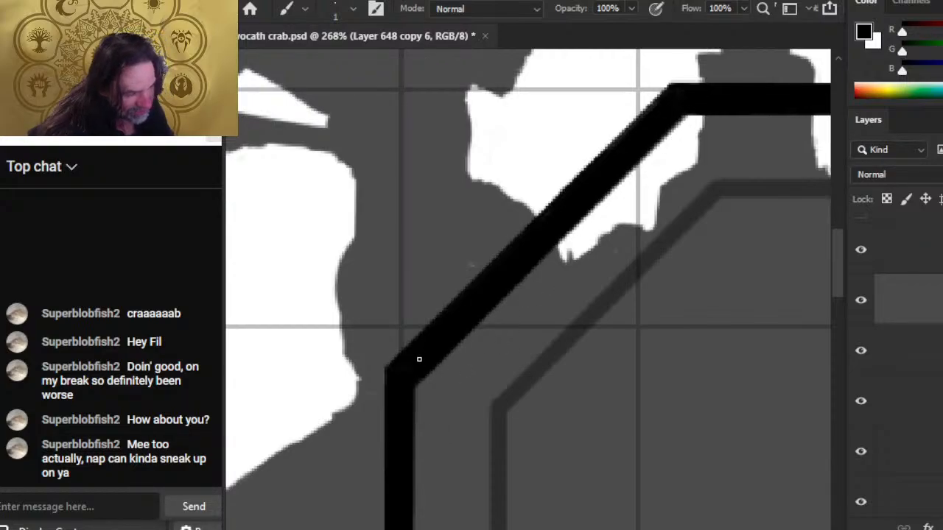
pyautogui.press('e')
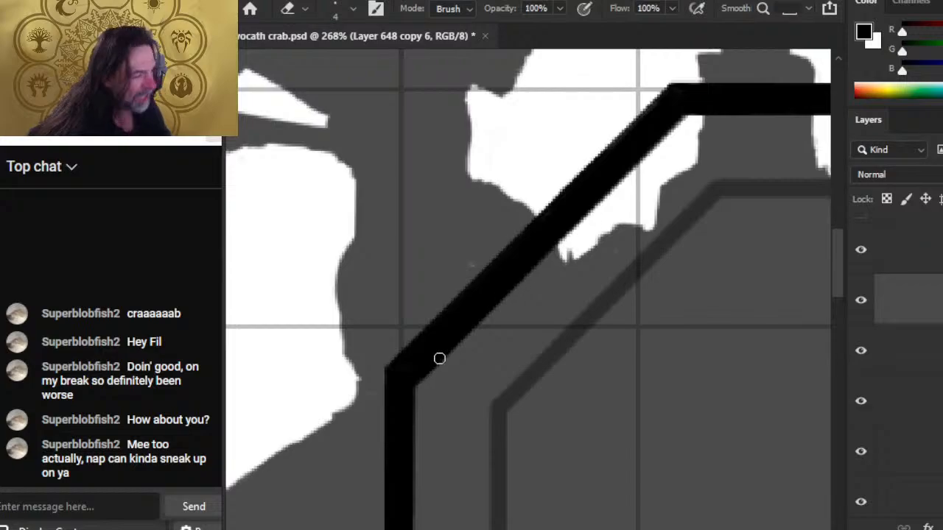
# Step: Extend the left wall's outer edge to the octagon's lower-left corner and meet the lower-left diagonal with the 1 px brush
pyautogui.press('b')
pyautogui.moveTo(427, 409)
pyautogui.mouseDown()
pyautogui.moveTo(589, 164)
pyautogui.moveTo(540, 150)
pyautogui.moveTo(545, 506)
pyautogui.mouseUp()
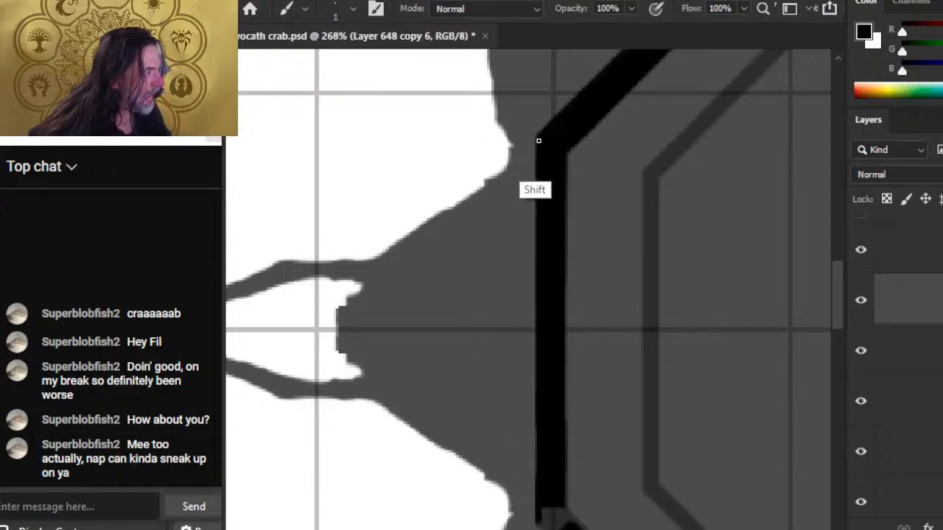
pyautogui.scroll(-5, 545, 257)
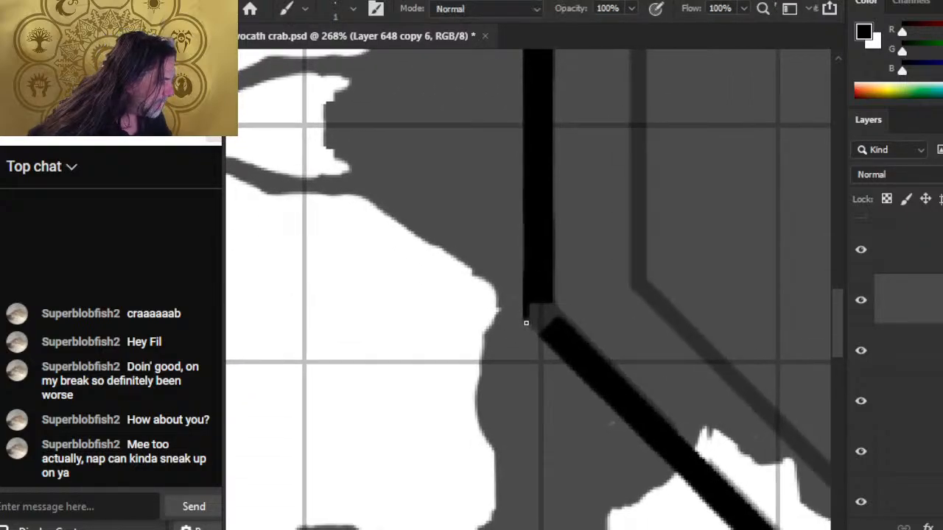
pyautogui.press('e')
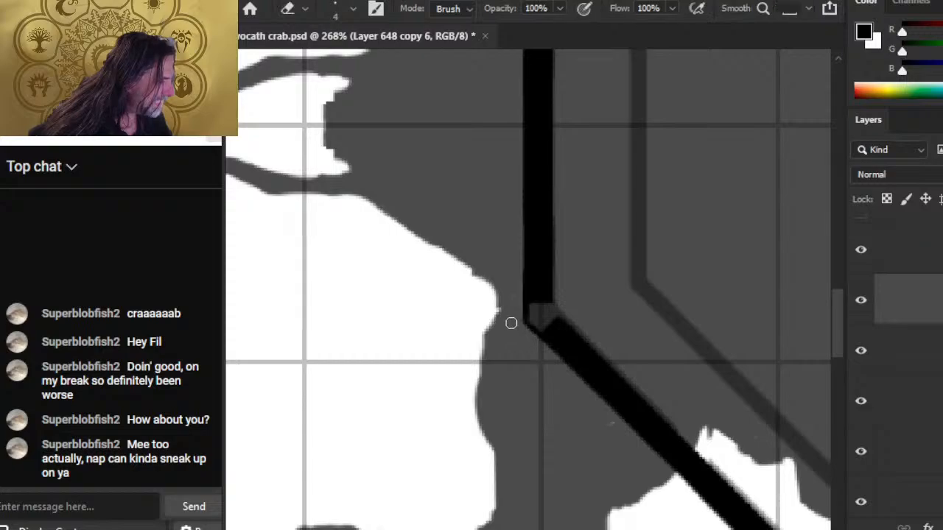
pyautogui.press('b')
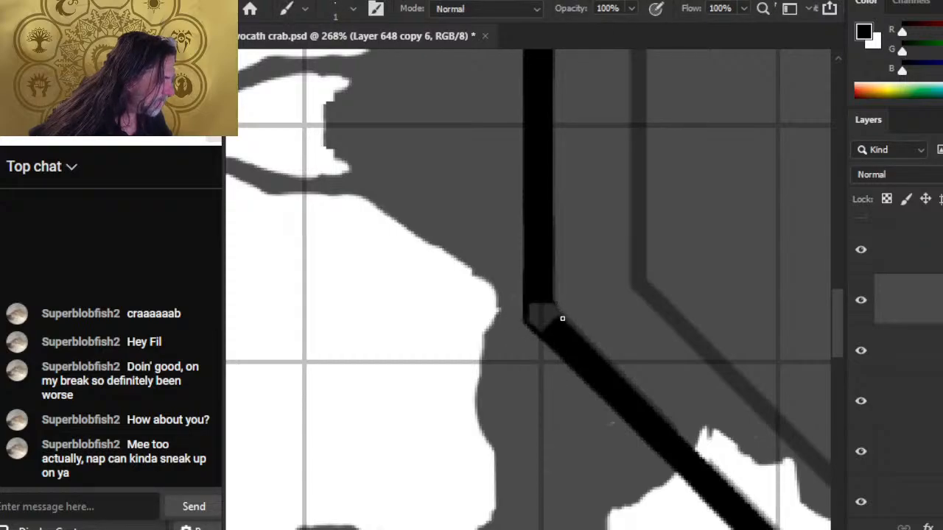
# Step: Draw straight 1 px black lines along the lower-left diagonal wall's inner edge, from the left wall to the bottom wall
pyautogui.moveTo(562, 318); pyautogui.dragTo(514, 282)
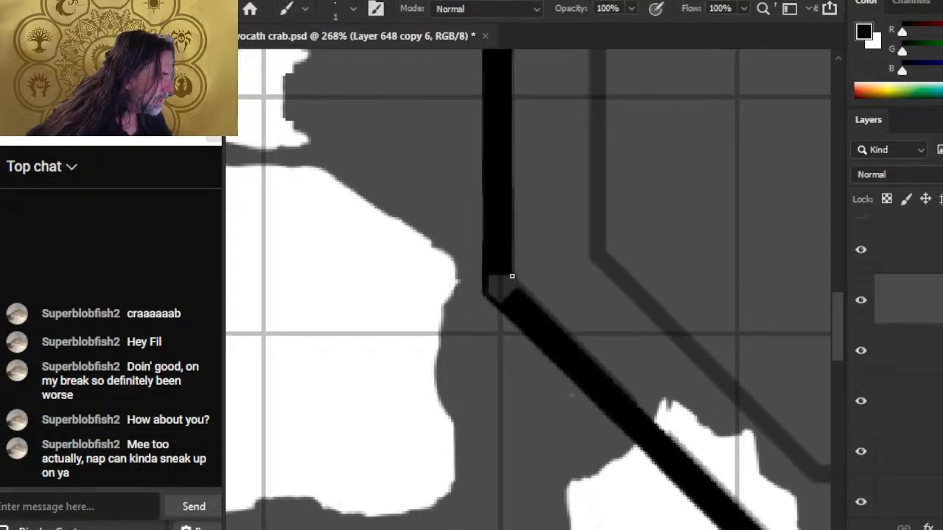
pyautogui.moveTo(567, 350); pyautogui.dragTo(448, 258)
pyautogui.moveTo(572, 413); pyautogui.dragTo(485, 327)
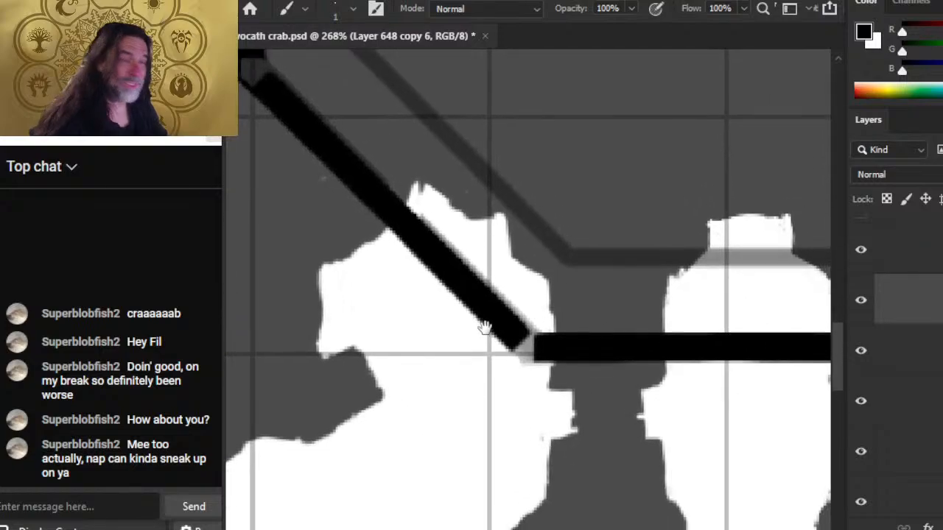
pyautogui.keyDown('shift'); pyautogui.click(542, 336); pyautogui.keyUp('shift')
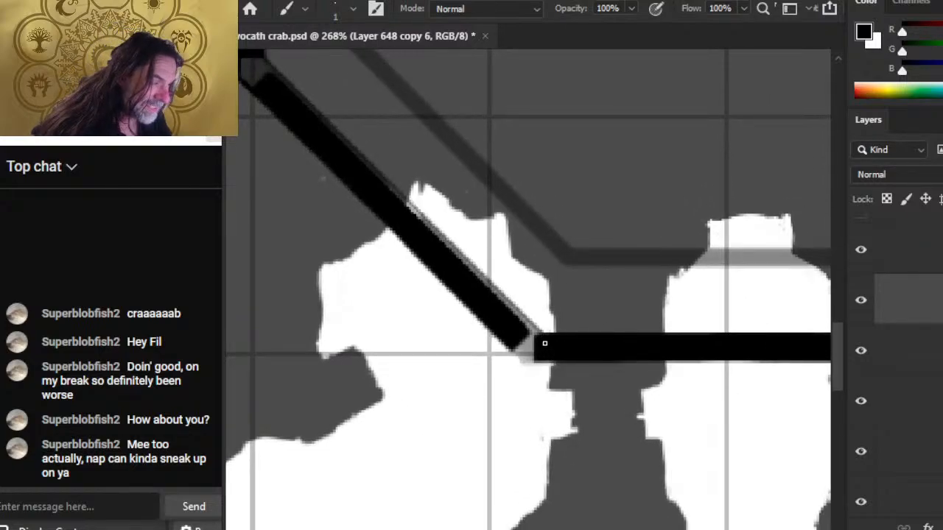
pyautogui.moveTo(522, 365); pyautogui.dragTo(656, 457)
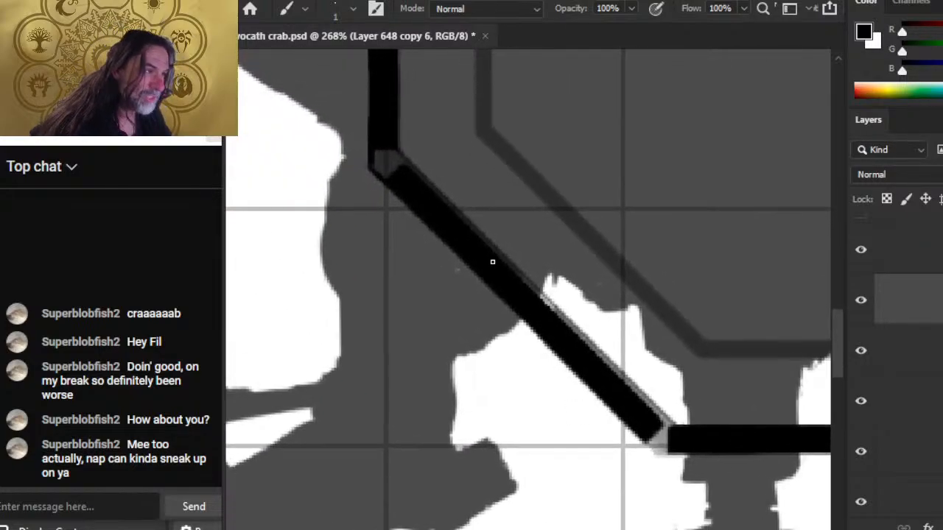
pyautogui.keyDown('shift'); pyautogui.click(393, 148); pyautogui.keyUp('shift')
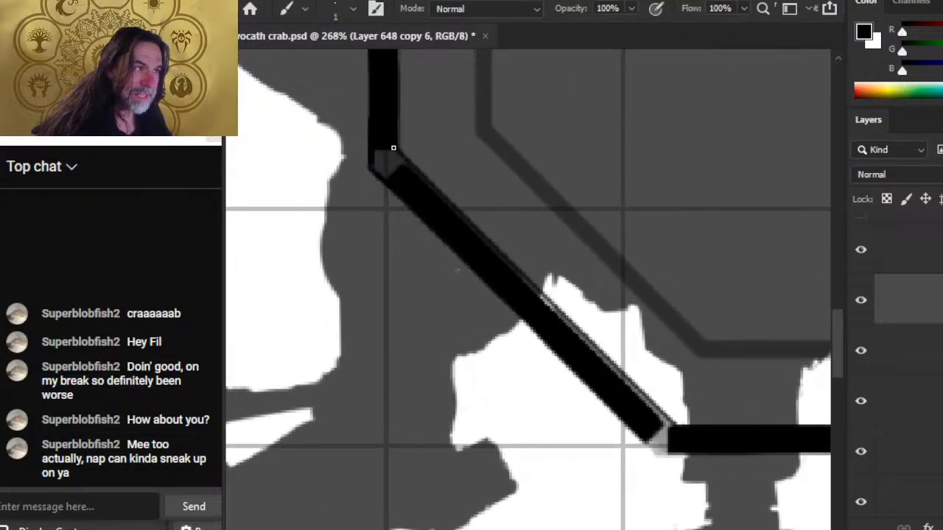
pyautogui.keyDown('shift'); pyautogui.click(676, 432); pyautogui.keyUp('shift')
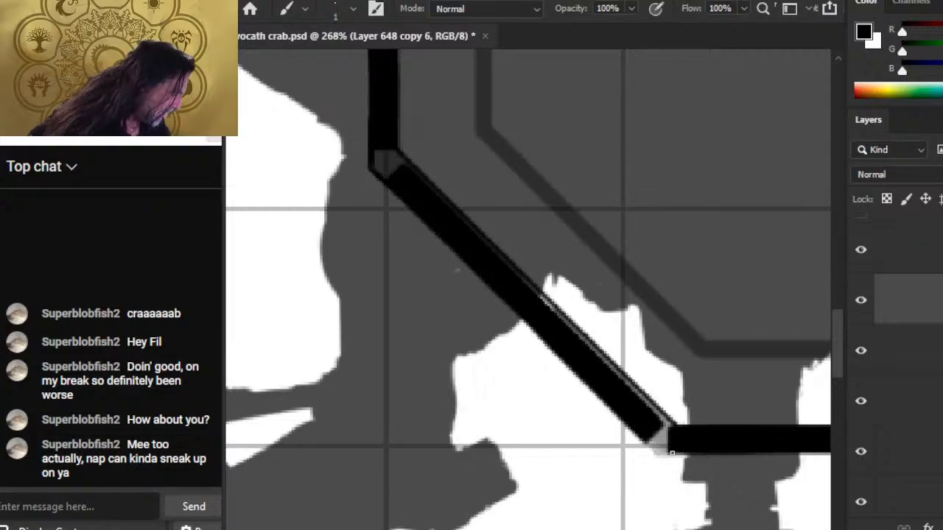
# Step: Draw the bottom wall's outer edge with the 1 px brush, extending it past both ends to the octagon's lower corners
pyautogui.moveTo(686, 454)
pyautogui.mouseDown()
pyautogui.moveTo(666, 454)
pyautogui.moveTo(753, 453)
pyautogui.mouseUp()
pyautogui.hscroll(2, 686, 454)
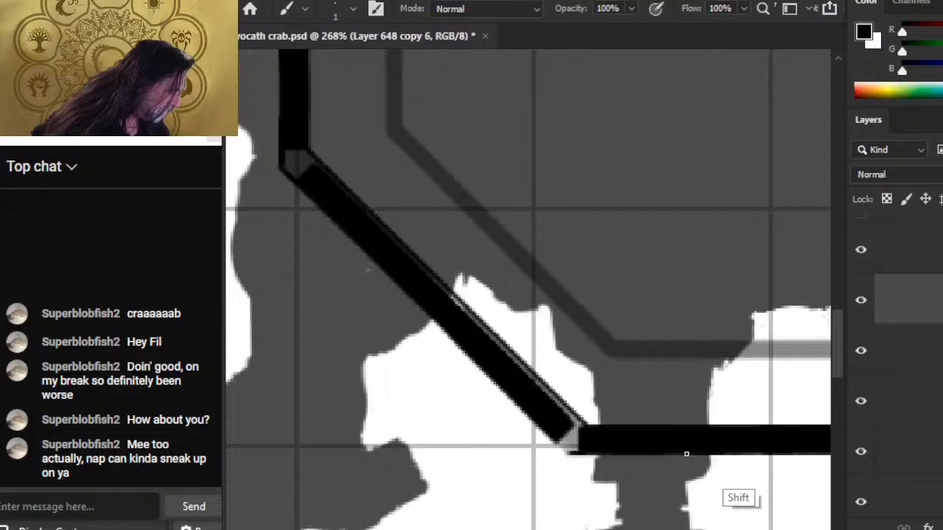
pyautogui.hscroll(1, 686, 453)
pyautogui.hscroll(1, 686, 453)
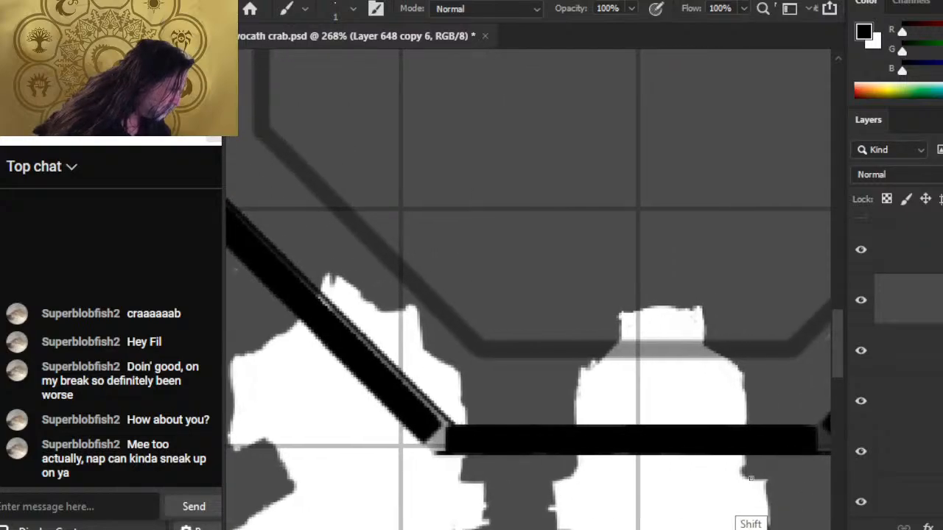
pyautogui.hscroll(-1, 452, 454)
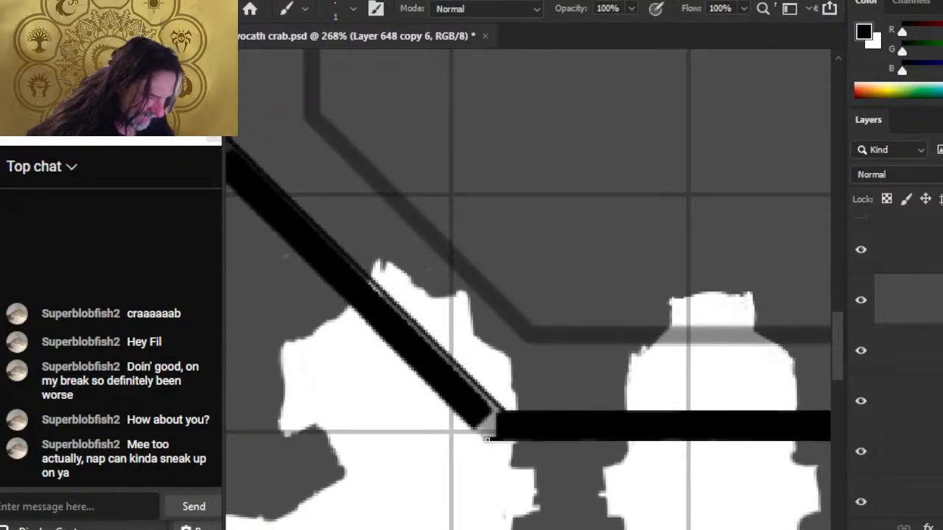
# Step: Fill the lower-left diagonal wall and its joints with the left and bottom walls in black with the 4 px brush
pyautogui.moveTo(287, 271); pyautogui.dragTo(515, 338)
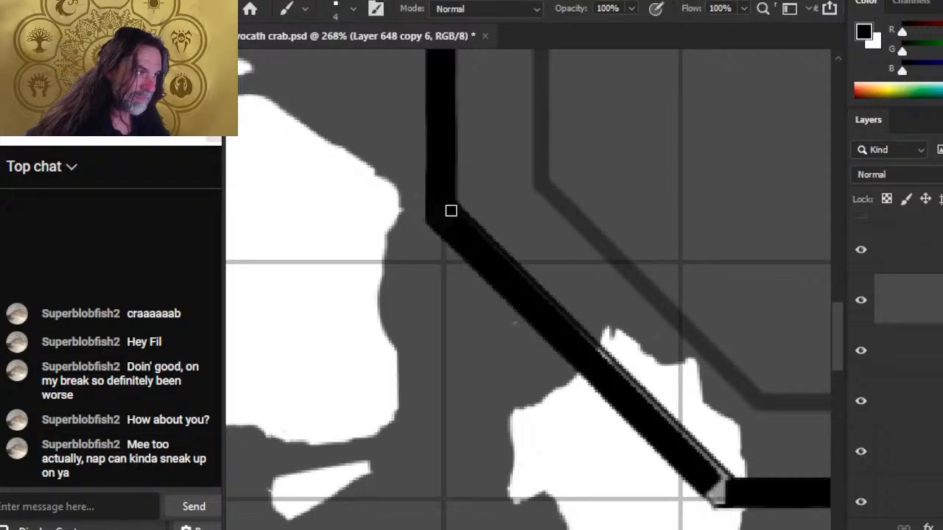
pyautogui.keyDown('shift'); pyautogui.click(730, 488); pyautogui.keyUp('shift')
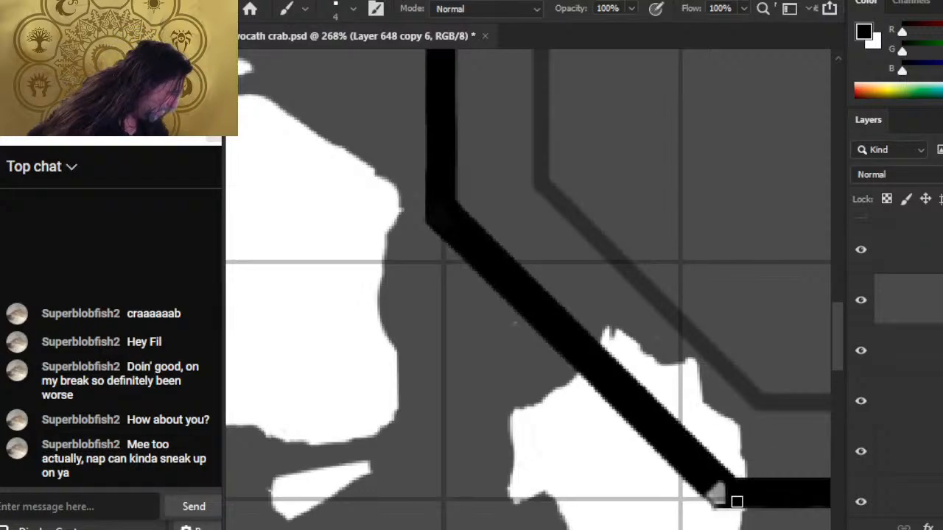
pyautogui.moveTo(732, 496)
pyautogui.mouseDown()
pyautogui.moveTo(724, 502)
pyautogui.moveTo(715, 489)
pyautogui.mouseUp()
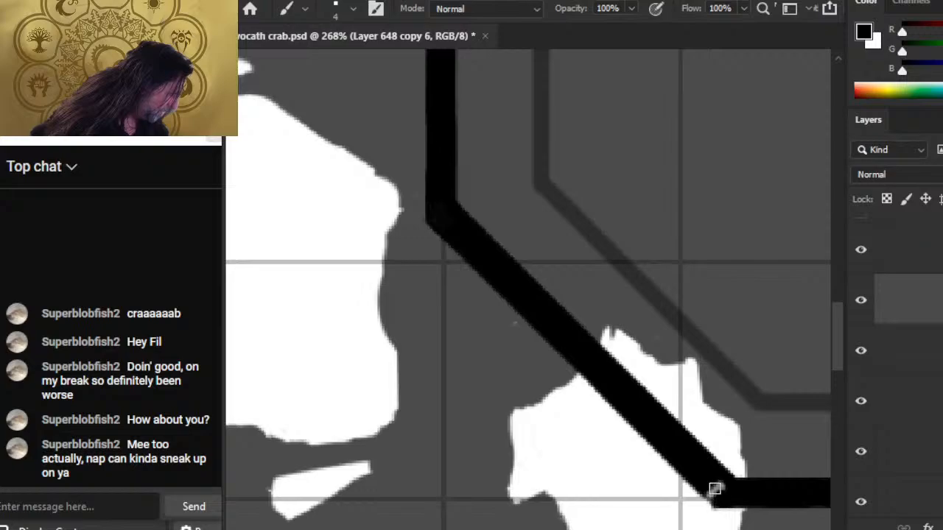
pyautogui.keyDown('shift'); pyautogui.click(432, 221); pyautogui.keyUp('shift')
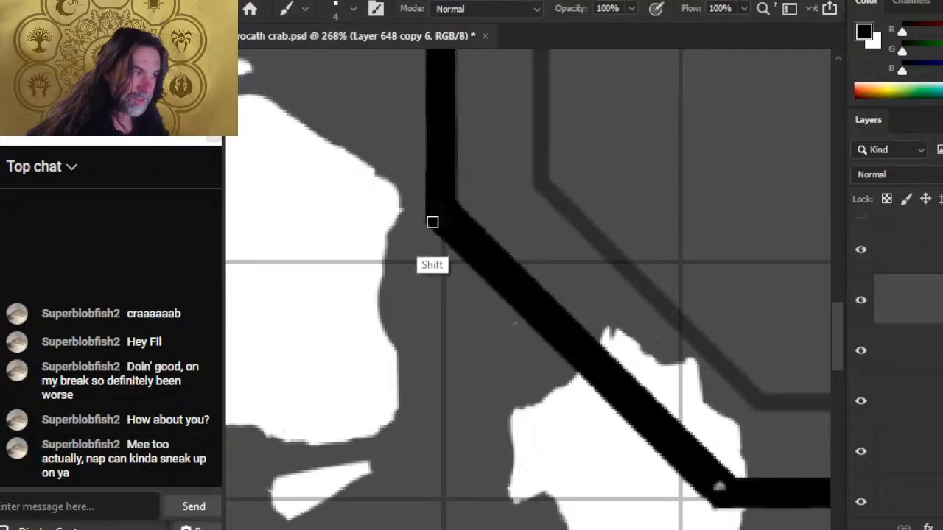
pyautogui.moveTo(629, 419); pyautogui.dragTo(453, 263)
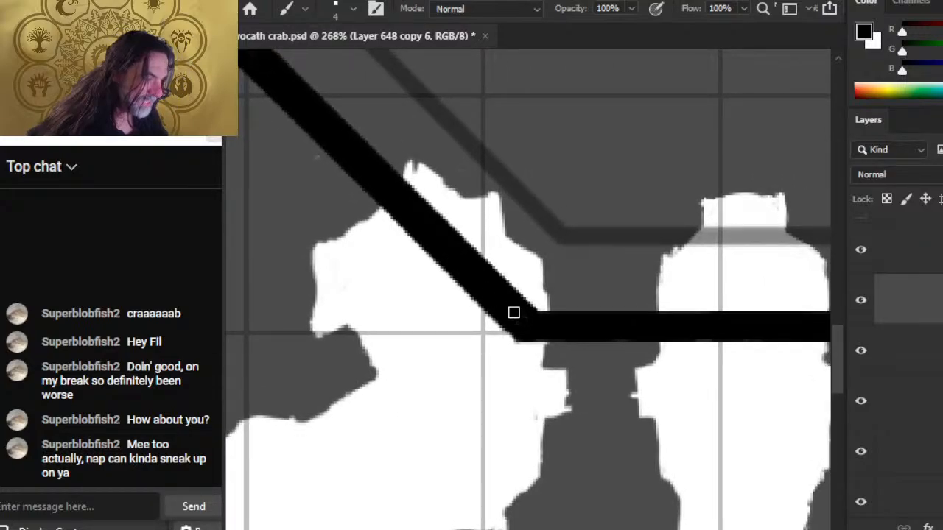
# Step: Straighten the bottom wall with the 4 px brush and close its joint with the lower-right diagonal, trimming the overshoot with the 4 px eraser
pyautogui.press('e')
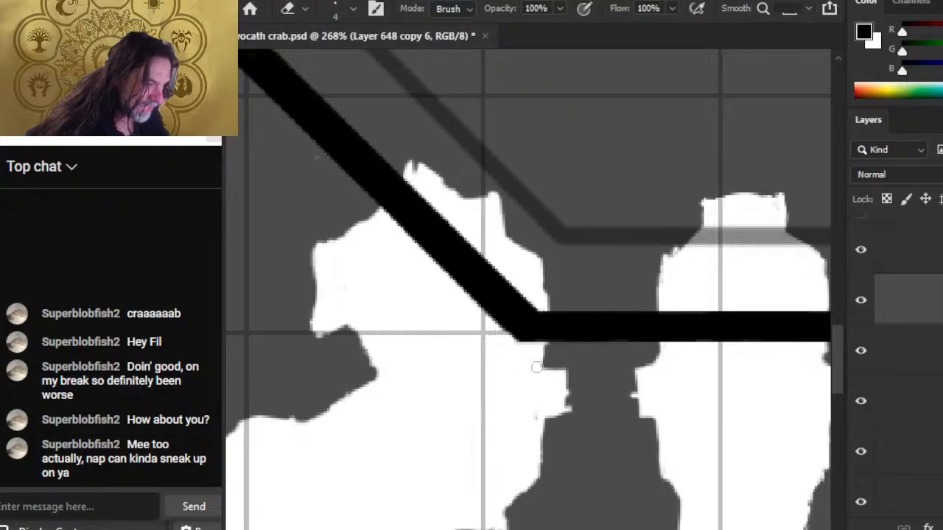
pyautogui.moveTo(597, 391); pyautogui.dragTo(445, 341)
pyautogui.press('b')
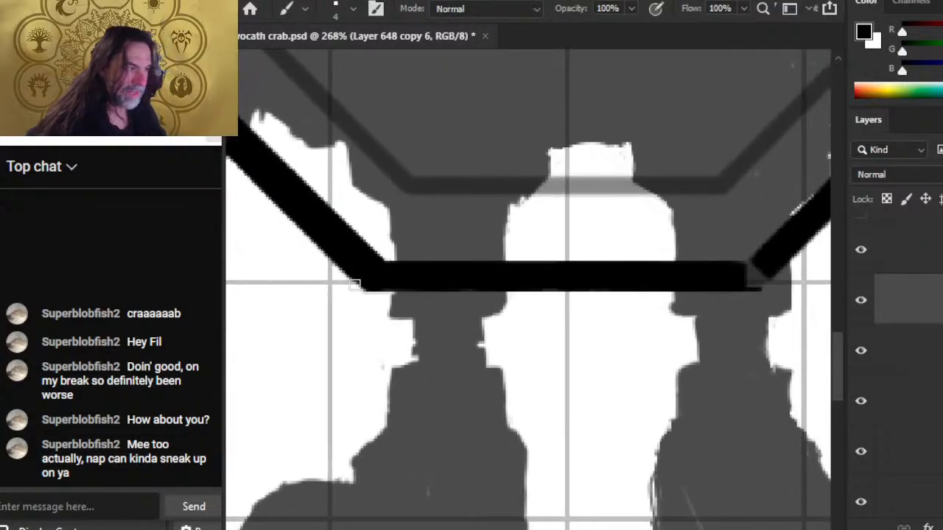
pyautogui.moveTo(382, 268)
pyautogui.mouseDown()
pyautogui.moveTo(623, 297)
pyautogui.moveTo(719, 299)
pyautogui.moveTo(763, 285)
pyautogui.moveTo(725, 267)
pyautogui.mouseUp()
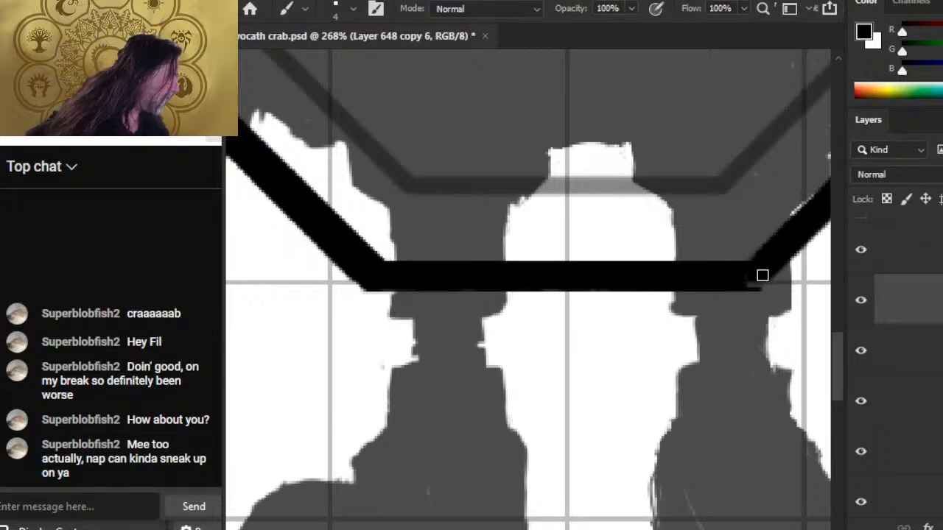
pyautogui.press('e')
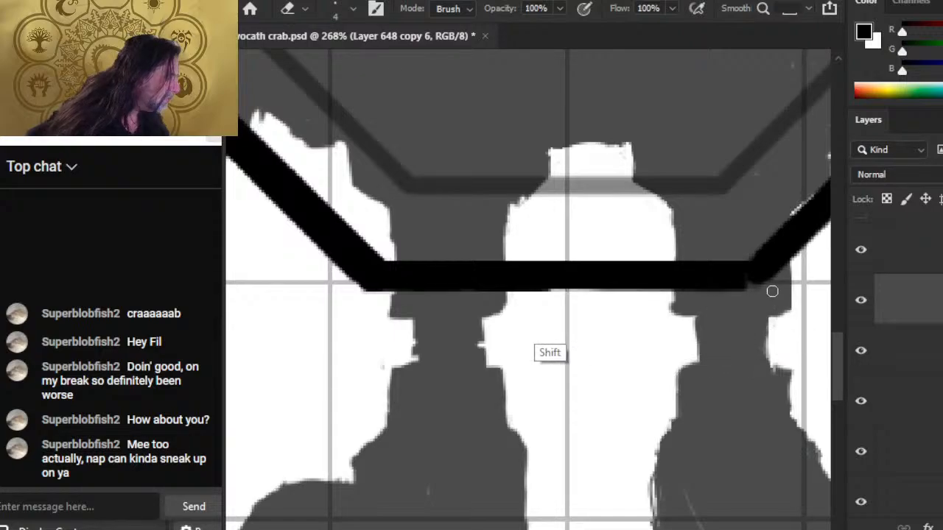
pyautogui.press('b')
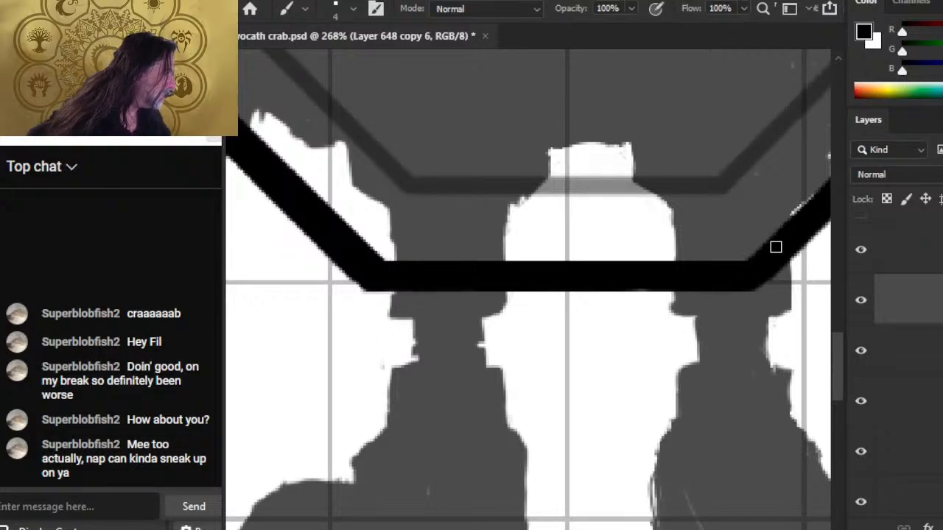
# Step: Fill the joint between the lower-right diagonal and right walls with the 4 px brush, and start the lower corridor wall's upper edge
pyautogui.moveTo(762, 277)
pyautogui.mouseDown()
pyautogui.moveTo(522, 336)
pyautogui.moveTo(490, 335)
pyautogui.mouseUp()
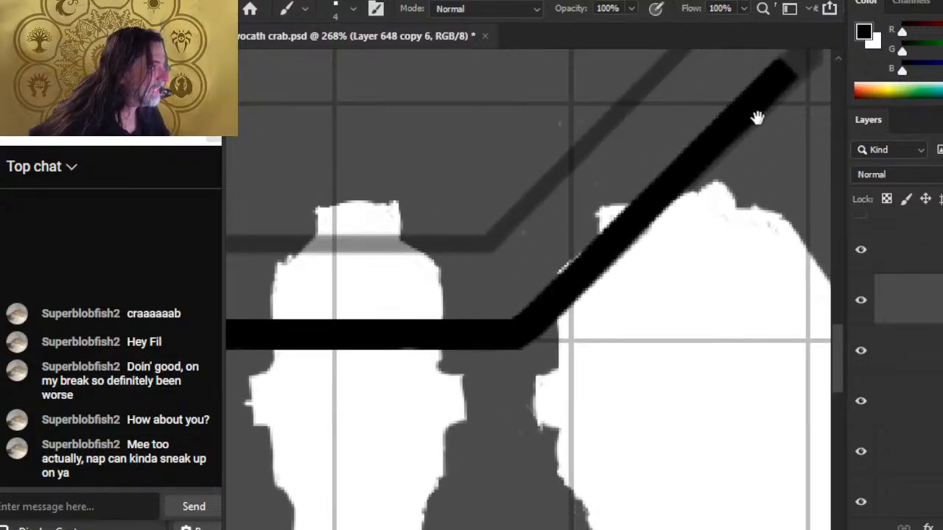
pyautogui.moveTo(754, 116); pyautogui.dragTo(582, 316)
pyautogui.keyDown('shift'); pyautogui.click(640, 225); pyautogui.keyUp('shift')
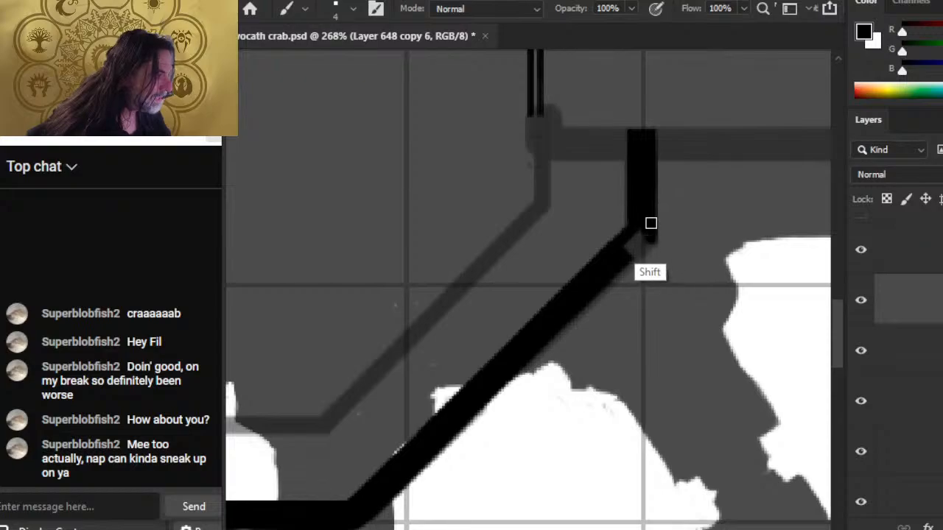
pyautogui.moveTo(653, 137); pyautogui.dragTo(576, 137)
pyautogui.moveTo(635, 229); pyautogui.dragTo(640, 231)
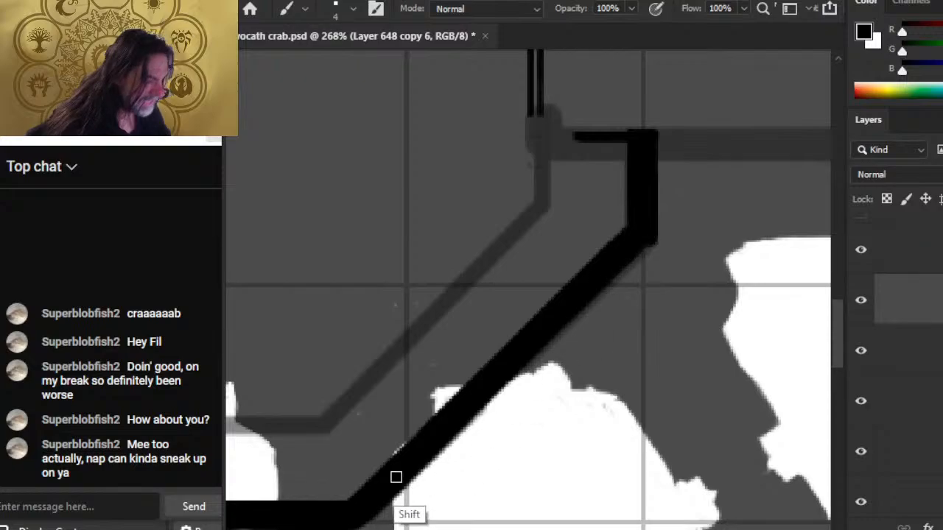
# Step: Draw the lower-right diagonal wall's straight outer edge from the right wall down to the bottom wall with the 4 px brush
pyautogui.keyDown('shift'); pyautogui.click(355, 525); pyautogui.keyUp('shift')
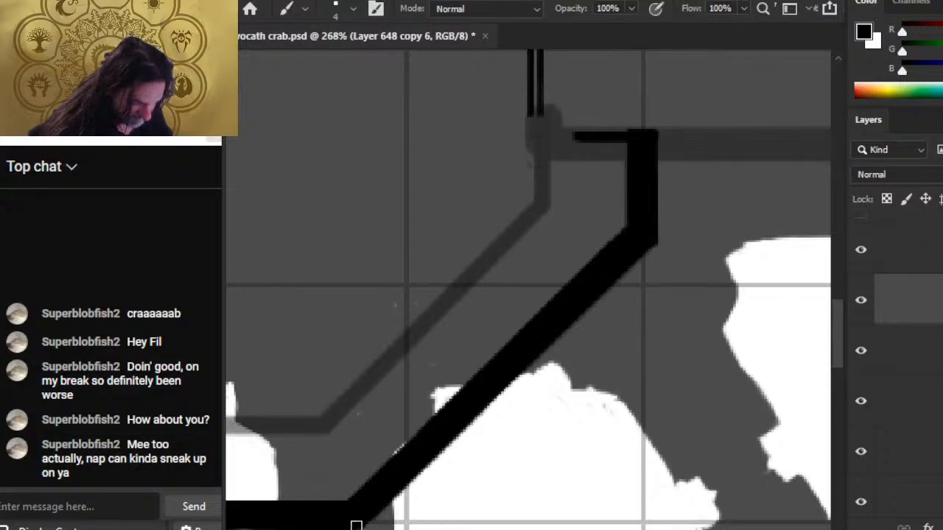
pyautogui.keyDown('shift'); pyautogui.click(356, 525); pyautogui.keyUp('shift')
pyautogui.moveTo(354, 525); pyautogui.dragTo(518, 346)
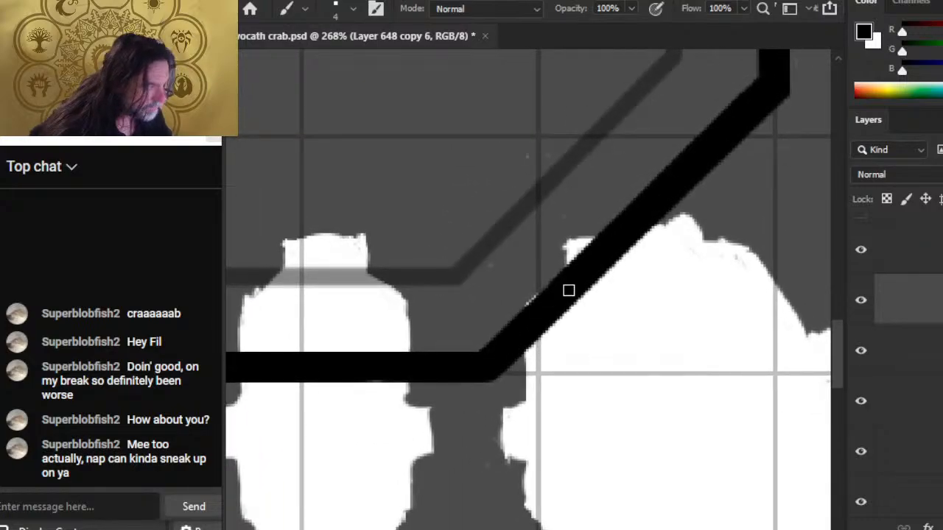
# Step: Straighten the lower right wall's inner edge and extend the lower corridor wall's upper edge toward the door with the 4 px brush
pyautogui.moveTo(701, 167); pyautogui.dragTo(537, 396)
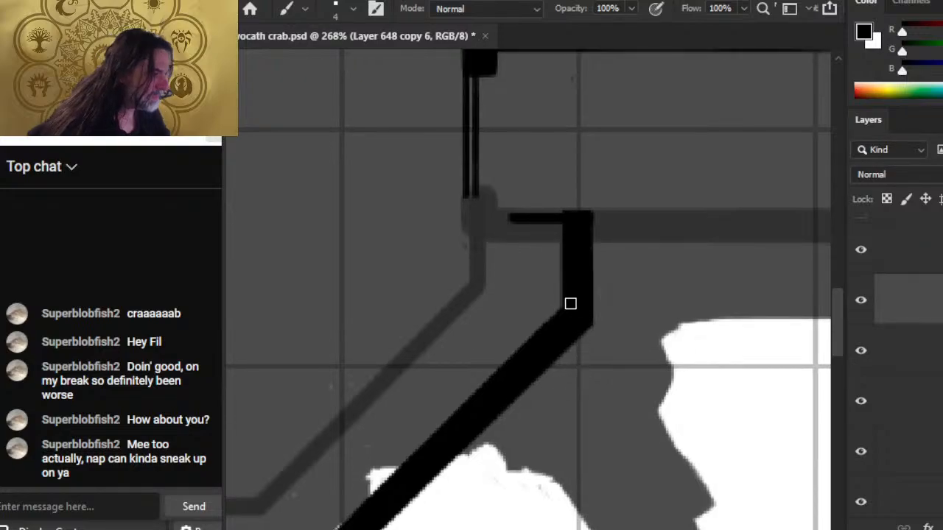
pyautogui.click(566, 311)
pyautogui.keyDown('shift'); pyautogui.click(567, 216); pyautogui.keyUp('shift')
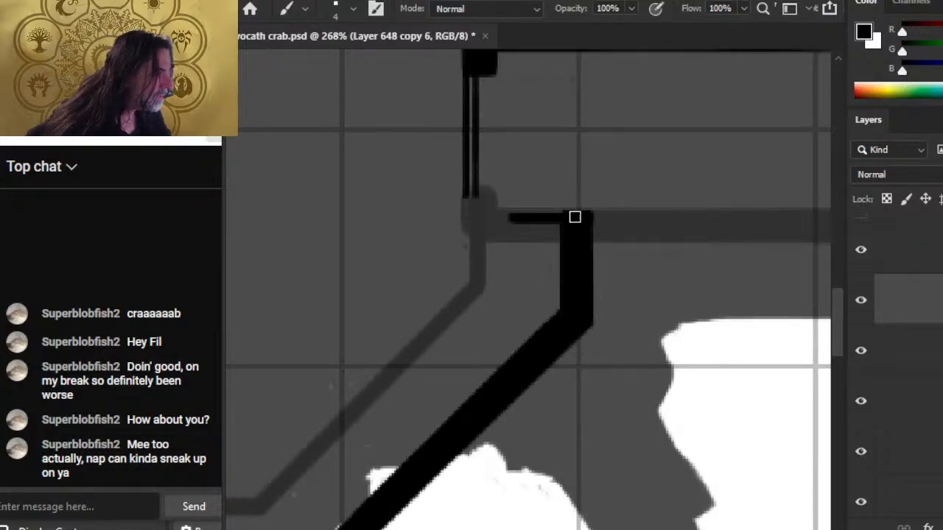
pyautogui.keyDown('shift'); pyautogui.click(495, 214); pyautogui.keyUp('shift')
pyautogui.keyDown('shift'); pyautogui.click(588, 214); pyautogui.keyUp('shift')
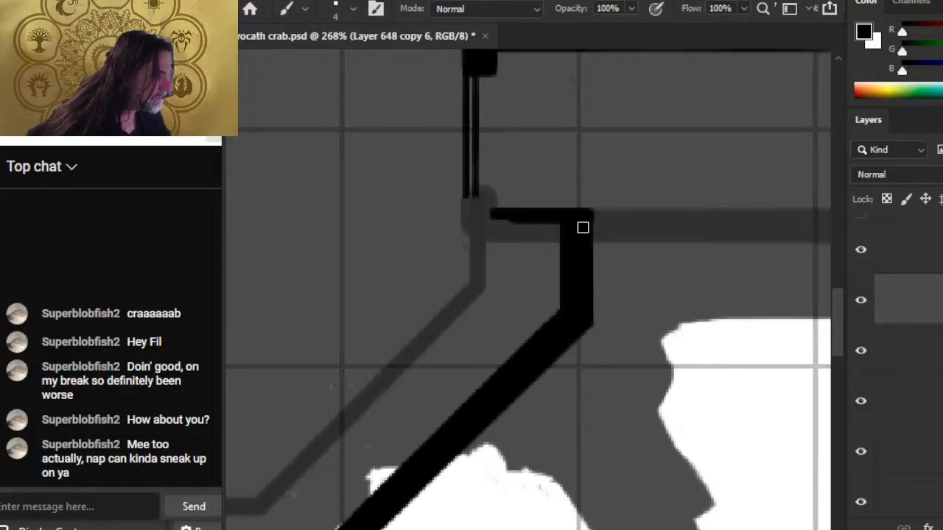
pyautogui.keyDown('shift'); pyautogui.click(584, 343); pyautogui.keyUp('shift')
# Step: Close the joint between the upper-right diagonal and right walls, and draw the diagonal's straight outer edge up to the top wall
pyautogui.press('z')
pyautogui.moveTo(589, 336); pyautogui.dragTo(513, 320)
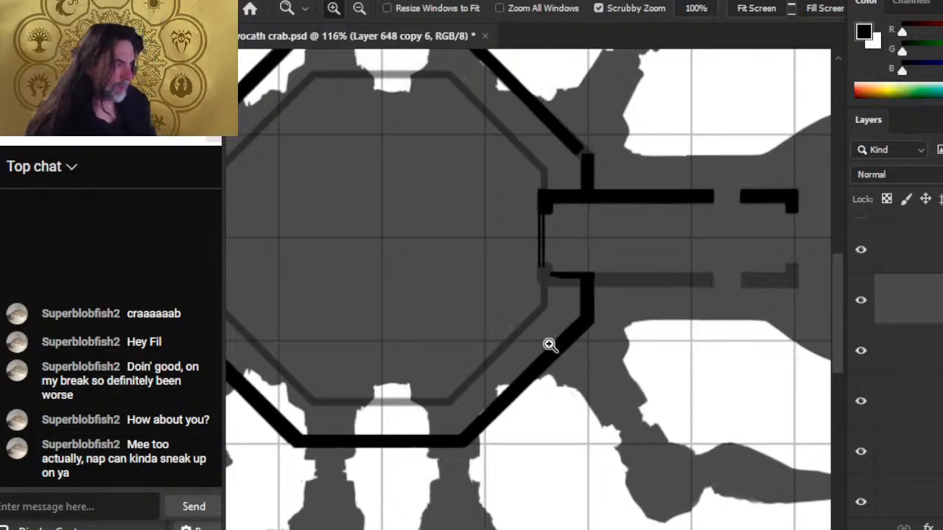
pyautogui.moveTo(617, 162); pyautogui.dragTo(665, 275)
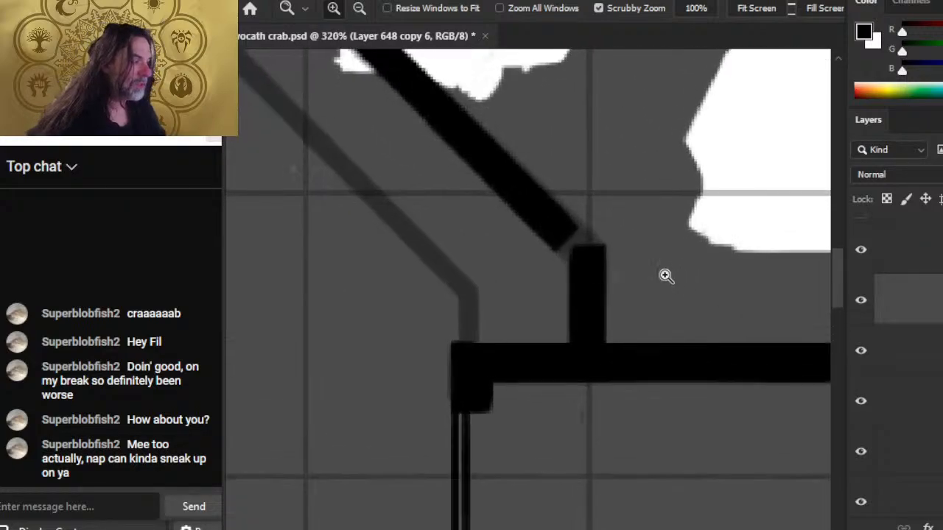
pyautogui.press('b')
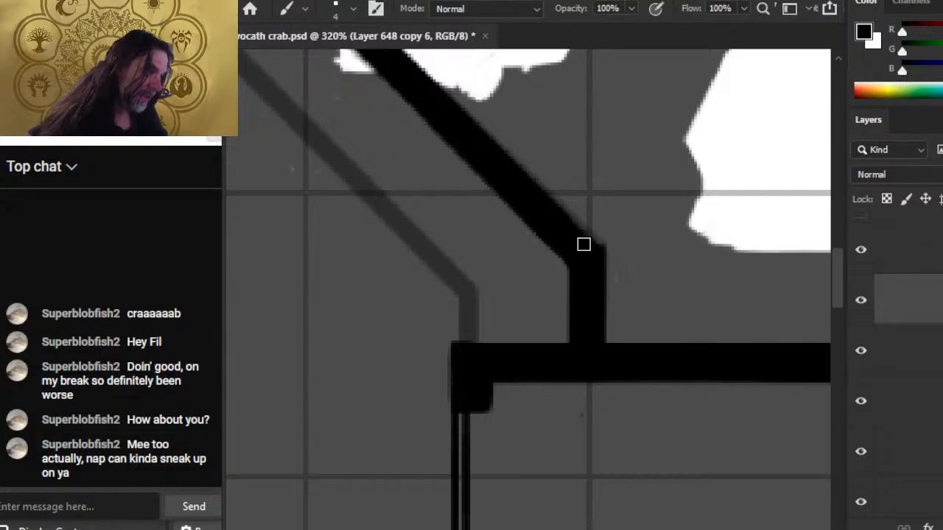
pyautogui.moveTo(599, 249)
pyautogui.mouseDown()
pyautogui.moveTo(600, 358)
pyautogui.moveTo(625, 416)
pyautogui.mouseUp()
pyautogui.keyDown('shift'); pyautogui.click(354, 109); pyautogui.keyUp('shift')
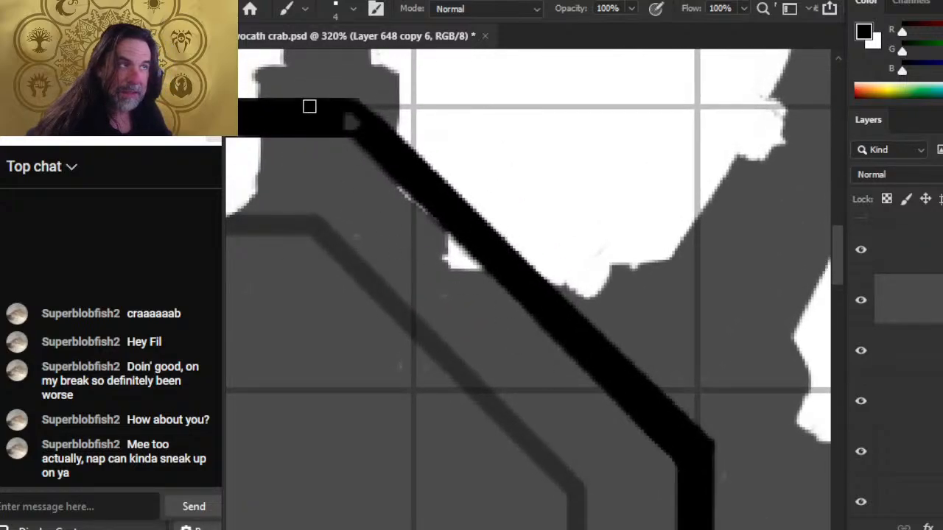
# Step: Draw the upper-right diagonal wall's outer edge between the right and top walls with the 4 px brush, filling the gap in the top joint
pyautogui.keyDown('shift'); pyautogui.click(706, 445); pyautogui.keyUp('shift')
pyautogui.keyDown('shift'); pyautogui.click(353, 106); pyautogui.keyUp('shift')
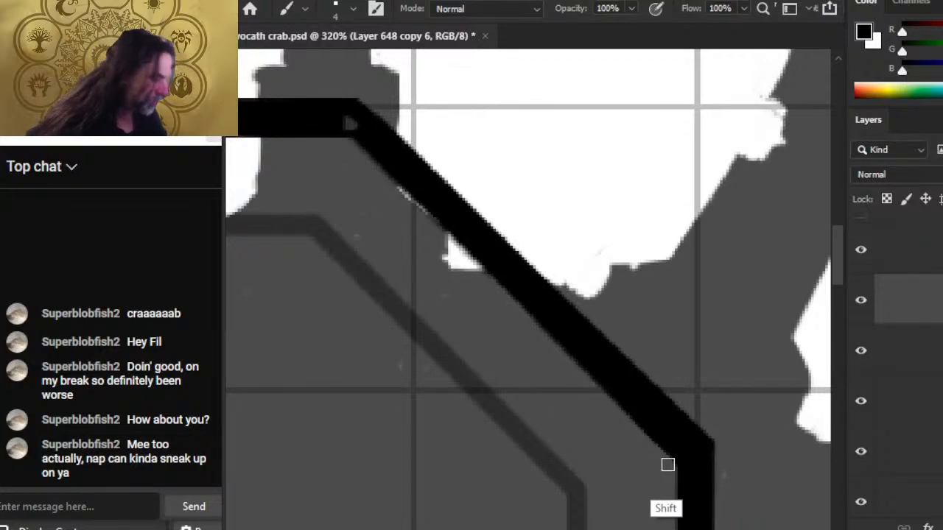
pyautogui.keyDown('shift'); pyautogui.click(707, 444); pyautogui.keyUp('shift')
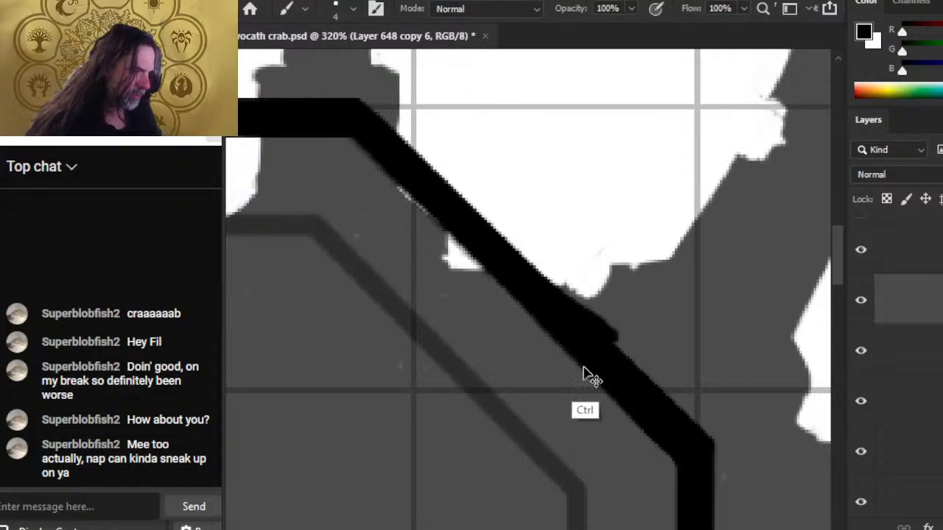
# Step: Straighten the left wall's inner edge from the upper-left diagonal's joint downward with the 4 px brush
pyautogui.press('z')
pyautogui.moveTo(588, 377)
pyautogui.mouseDown()
pyautogui.moveTo(554, 373)
pyautogui.moveTo(503, 400)
pyautogui.moveTo(638, 261)
pyautogui.mouseUp()
pyautogui.click(446, 212)
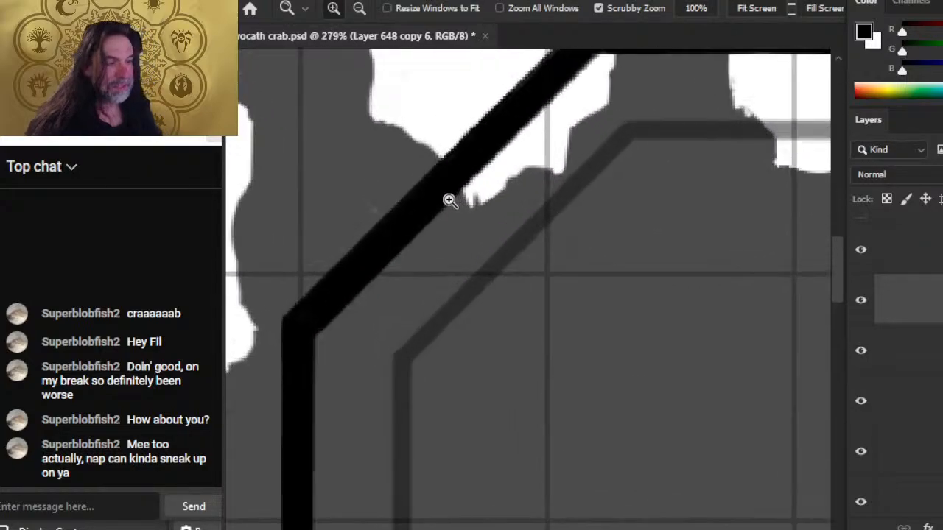
pyautogui.moveTo(374, 391); pyautogui.dragTo(499, 244)
pyautogui.press('b')
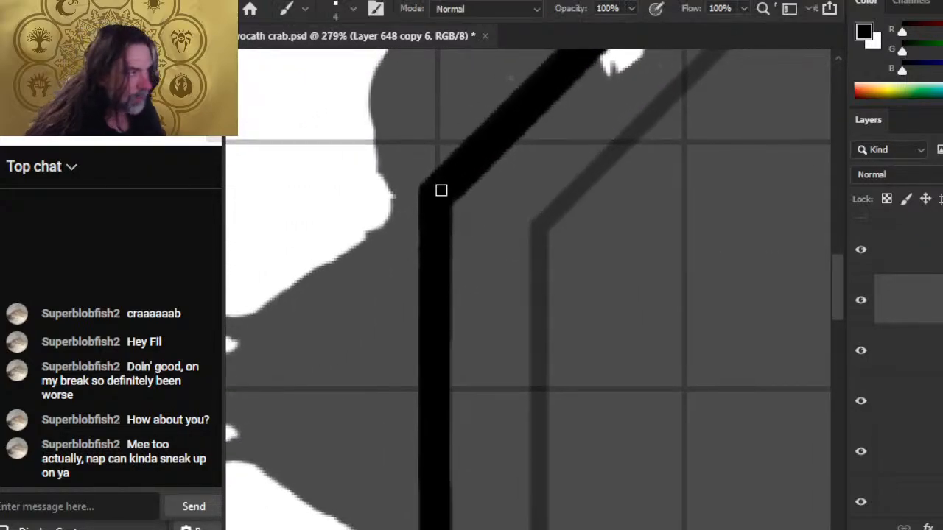
pyautogui.keyDown('shift'); pyautogui.click(446, 197); pyautogui.keyUp('shift')
pyautogui.keyDown('shift'); pyautogui.click(447, 256); pyautogui.keyUp('shift')
pyautogui.keyDown('shift'); pyautogui.click(446, 195); pyautogui.keyUp('shift')
pyautogui.keyDown('shift'); pyautogui.click(447, 335); pyautogui.keyUp('shift')
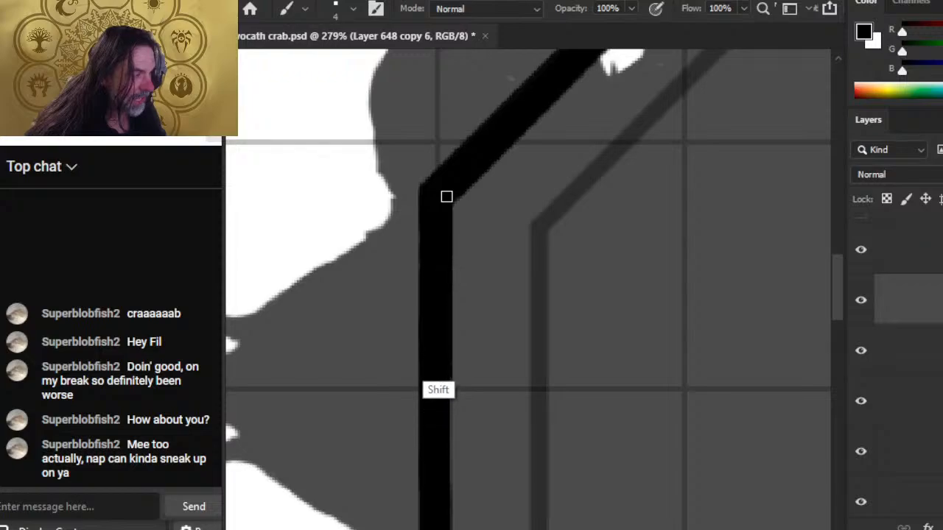
pyautogui.keyDown('shift'); pyautogui.click(448, 379); pyautogui.keyUp('shift')
# Step: Remove the stray black stub that overshoots the joint between the left and lower-left diagonal walls
pyautogui.scroll(-2, 447, 197)
pyautogui.moveTo(503, 506); pyautogui.dragTo(479, 307)
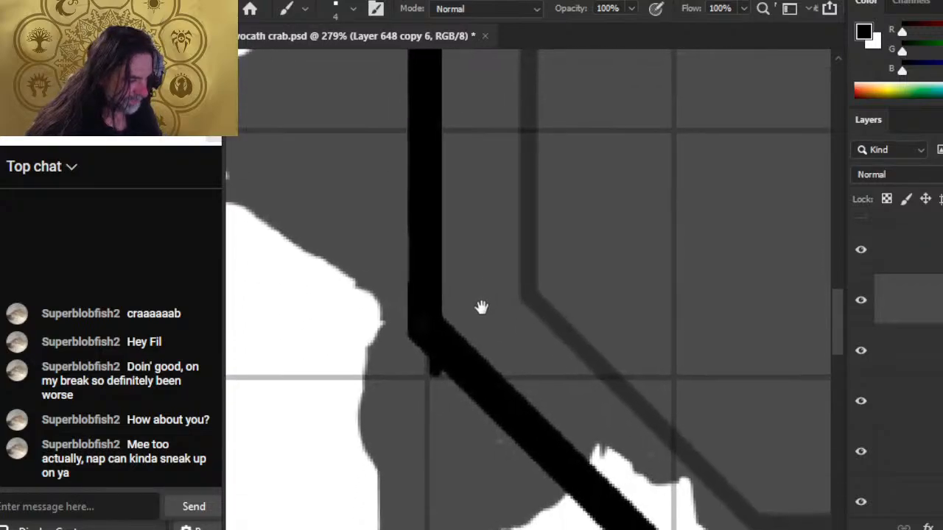
pyautogui.press('e')
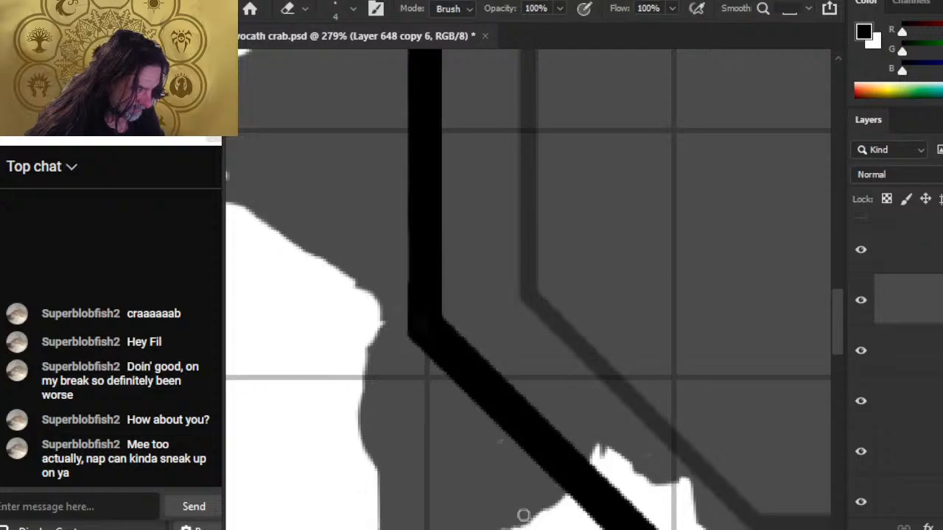
# Step: Redraw the left wall's inner edge as one straight line between its upper and lower joints with the 4 px brush
pyautogui.press('z')
pyautogui.moveTo(517, 472); pyautogui.dragTo(427, 461)
pyautogui.moveTo(532, 467); pyautogui.dragTo(494, 442)
pyautogui.moveTo(402, 278); pyautogui.dragTo(475, 289)
pyautogui.press('b')
pyautogui.press('shift')
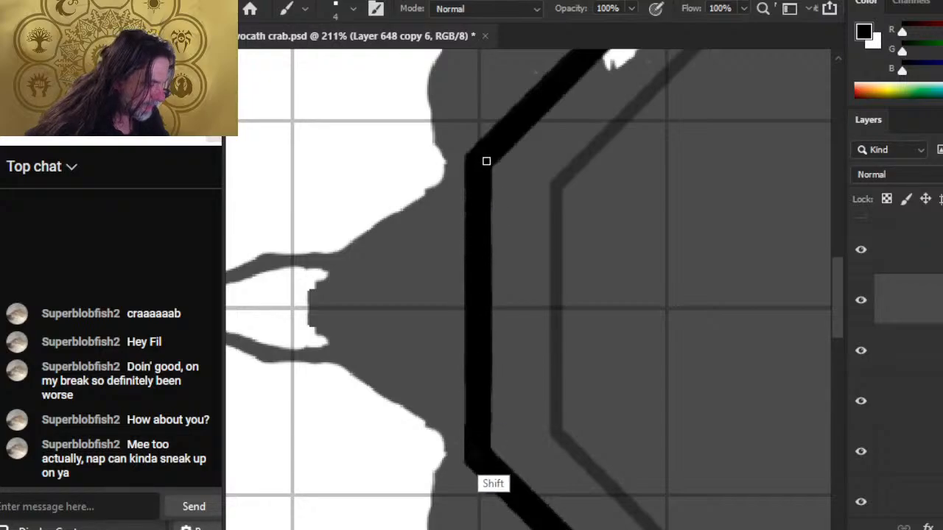
pyautogui.press('shift')
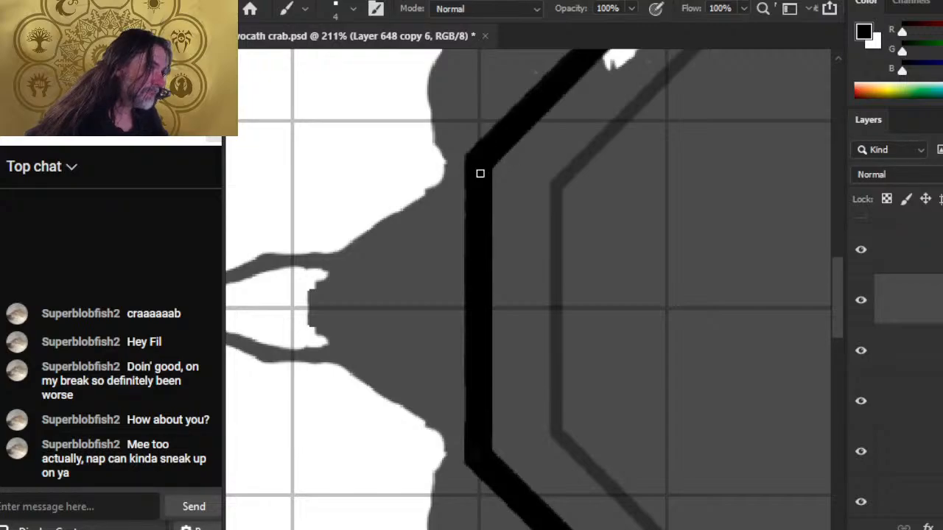
# Step: Examine the whole octagon outline and the joint between the lower-left diagonal and bottom walls
pyautogui.press('z')
pyautogui.moveTo(595, 313); pyautogui.dragTo(560, 417)
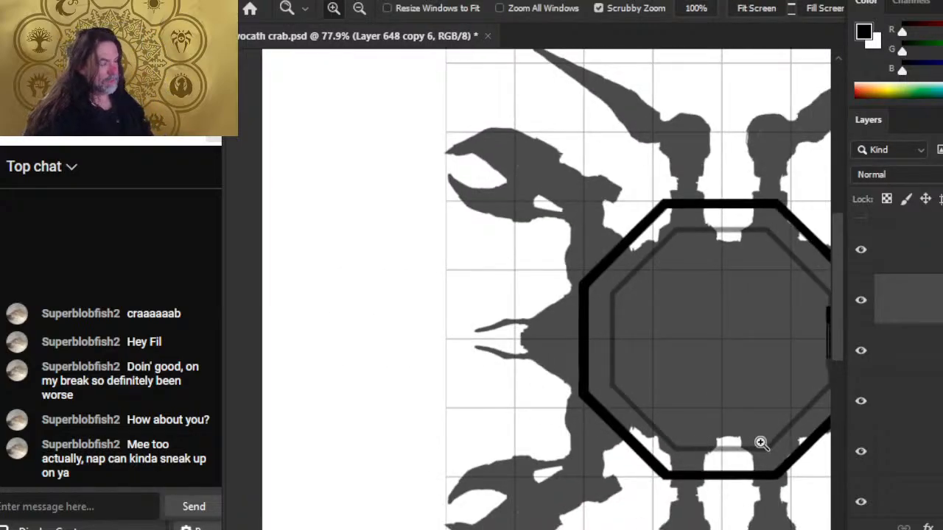
pyautogui.moveTo(666, 280); pyautogui.dragTo(477, 204)
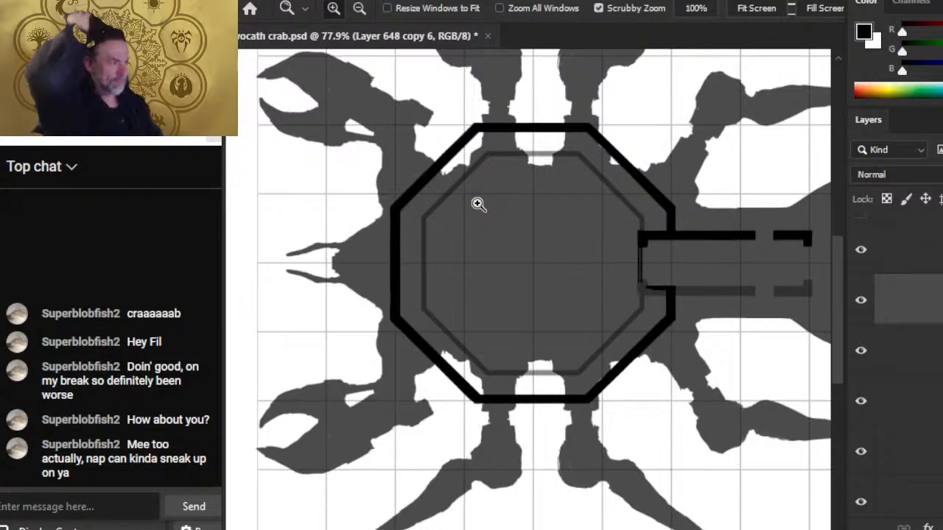
pyautogui.moveTo(490, 431); pyautogui.dragTo(592, 432)
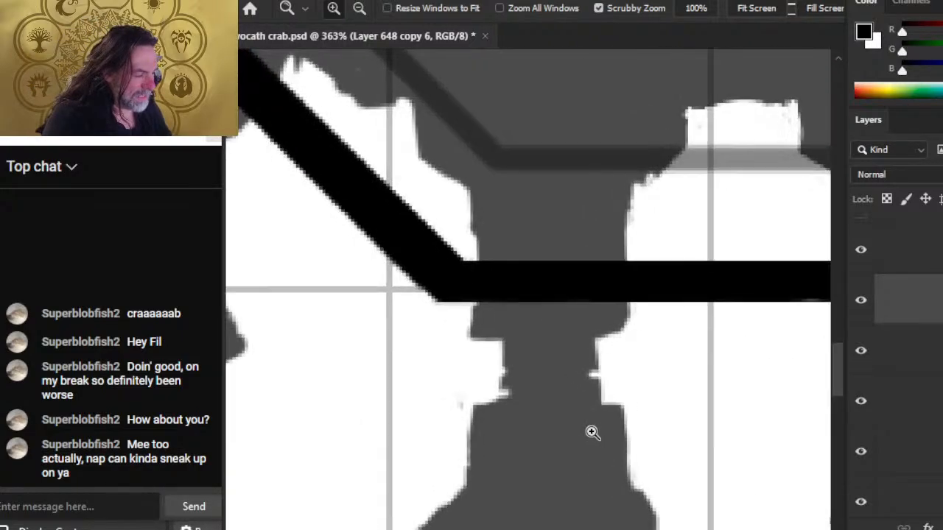
# Step: Inspect the octagonal wall outline and its corridor junction against the crab silhouette, both close up and as a whole
pyautogui.press('b')
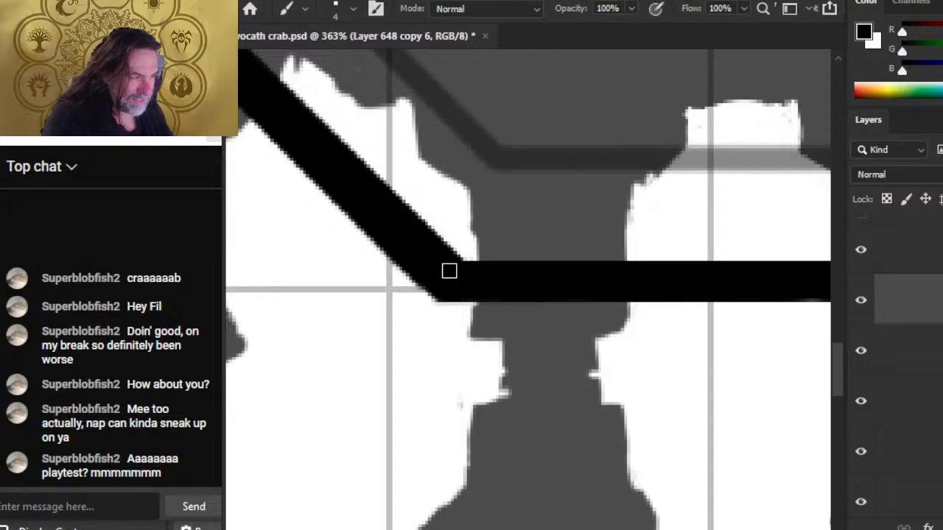
pyautogui.press('z')
pyautogui.moveTo(673, 322); pyautogui.dragTo(593, 353)
pyautogui.moveTo(679, 389)
pyautogui.mouseDown()
pyautogui.moveTo(606, 486)
pyautogui.moveTo(658, 529)
pyautogui.mouseUp()
pyautogui.moveTo(677, 484); pyautogui.dragTo(478, 486)
pyautogui.moveTo(716, 355); pyautogui.dragTo(564, 268)
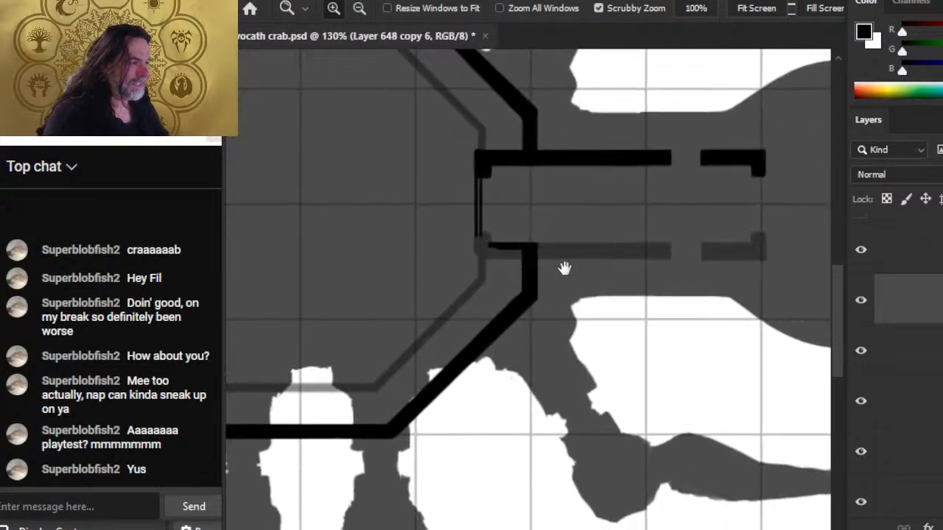
pyautogui.scroll(1, 522, 247)
pyautogui.moveTo(717, 268); pyautogui.dragTo(732, 362)
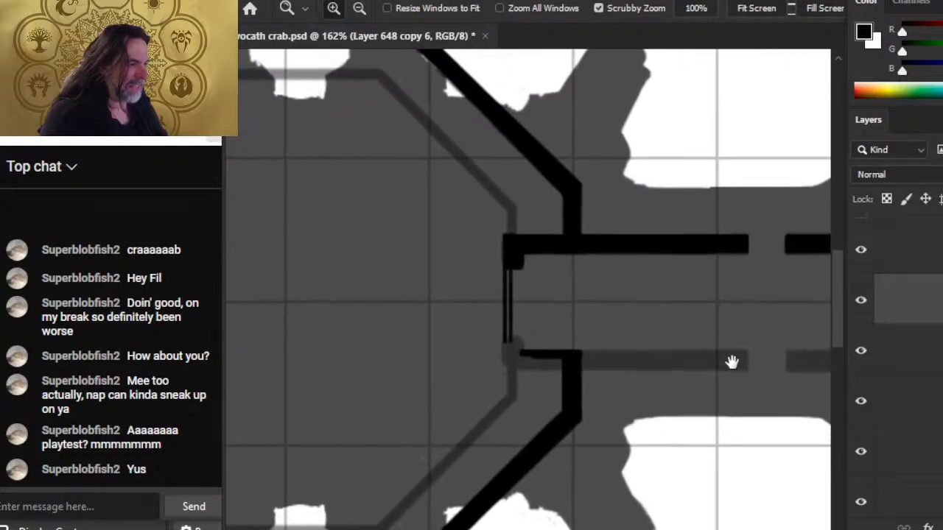
pyautogui.scroll(2, 500, 297)
pyautogui.press('e')
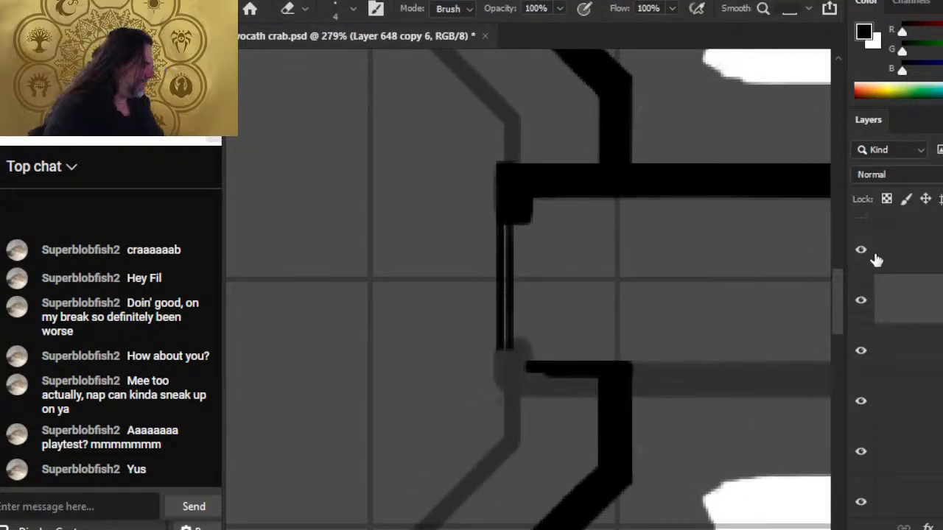
pyautogui.press('z')
pyautogui.moveTo(679, 381); pyautogui.dragTo(622, 376)
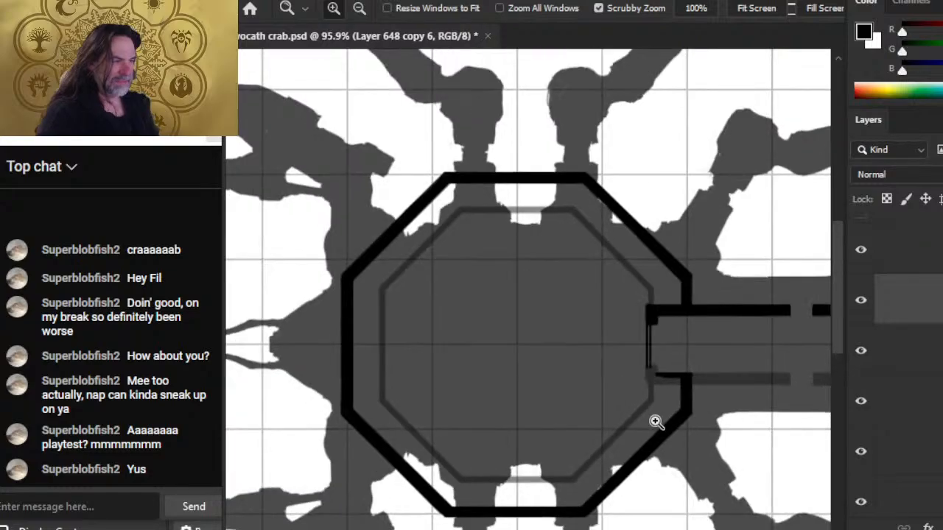
pyautogui.moveTo(712, 466); pyautogui.dragTo(778, 362)
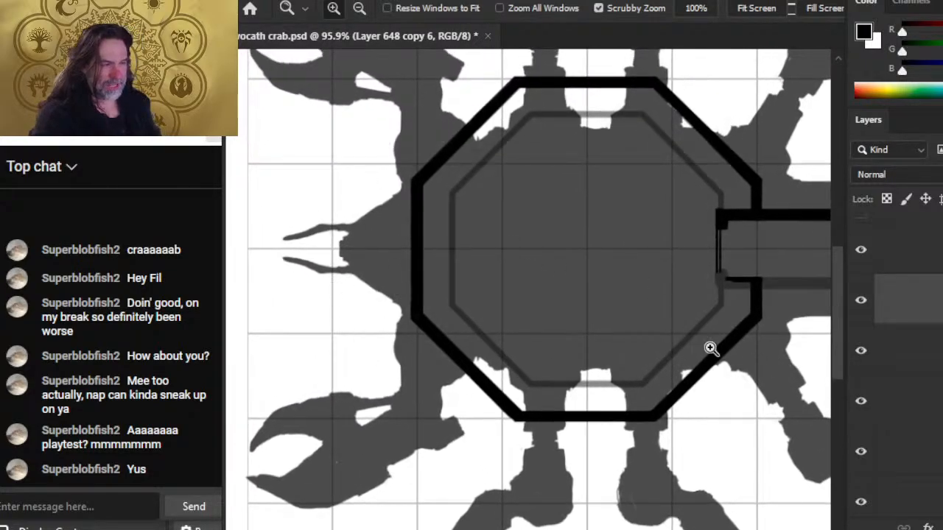
pyautogui.moveTo(668, 350); pyautogui.dragTo(605, 379)
pyautogui.moveTo(639, 376); pyautogui.dragTo(609, 370)
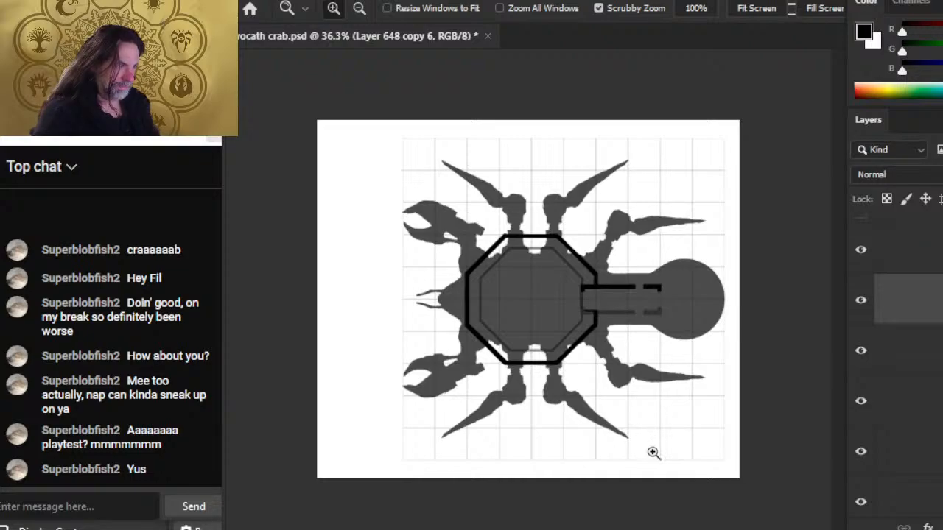
# Step: Hide the layer group that holds the crab silhouette, leaving the wall outlines and grid visible
pyautogui.scroll(-10, 899, 361)
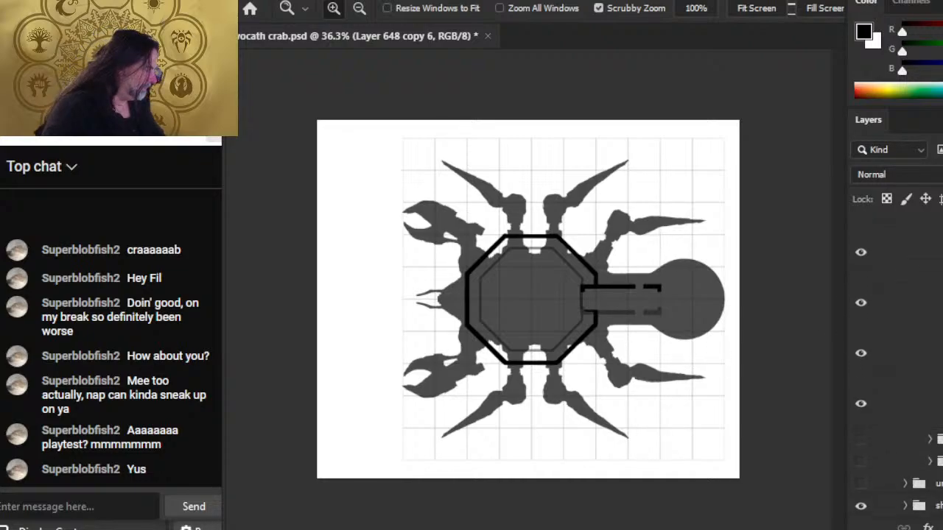
pyautogui.scroll(2, 898, 360)
pyautogui.click(860, 449)
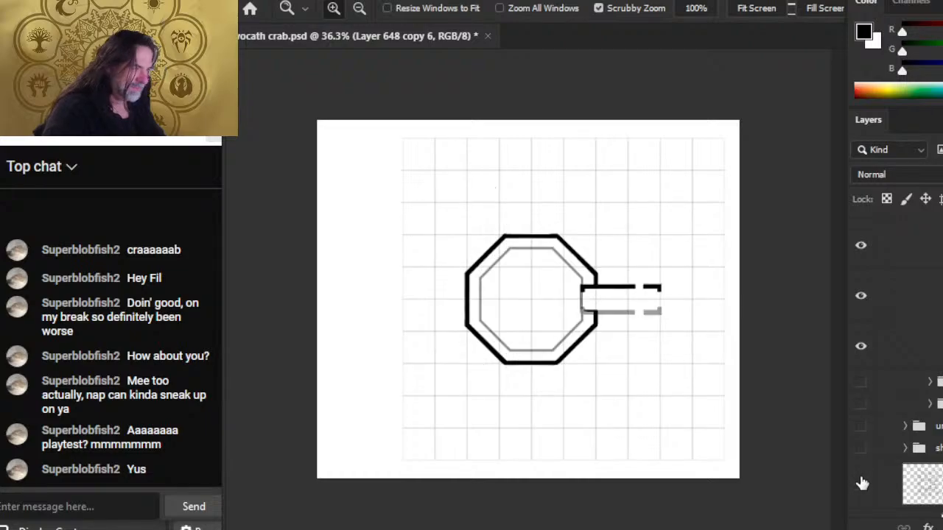
# Step: Identify the layer containing the grey inner octagon and lower corridor walls by toggling its visibility, and make it active
pyautogui.moveTo(520, 293); pyautogui.dragTo(573, 328)
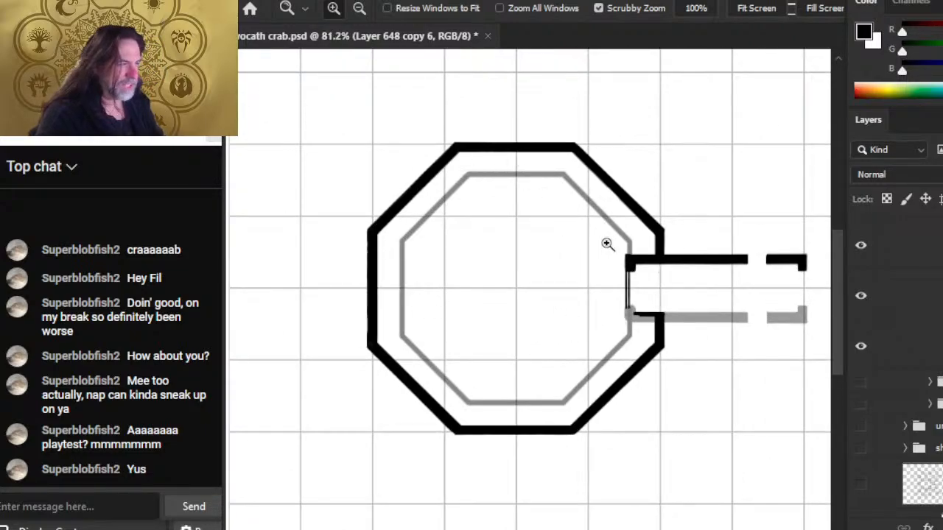
pyautogui.click(859, 349)
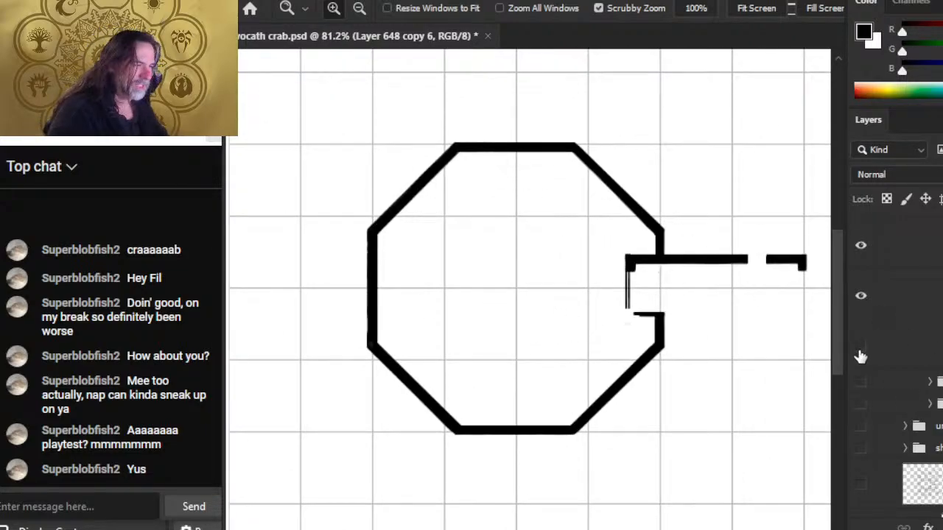
pyautogui.click(862, 351)
pyautogui.click(878, 357)
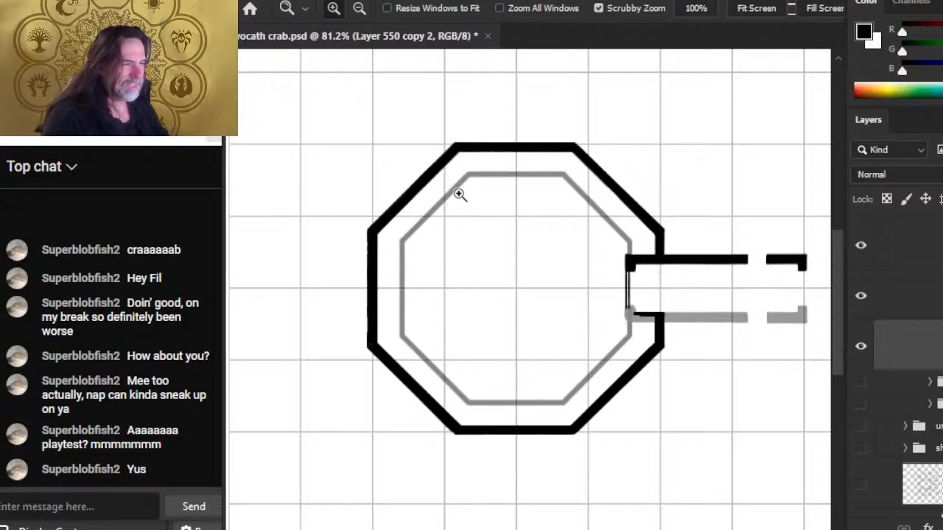
# Step: Enlarge the eraser to 50 px and undo the trial erasure of the grey inner octagon
pyautogui.press('e')
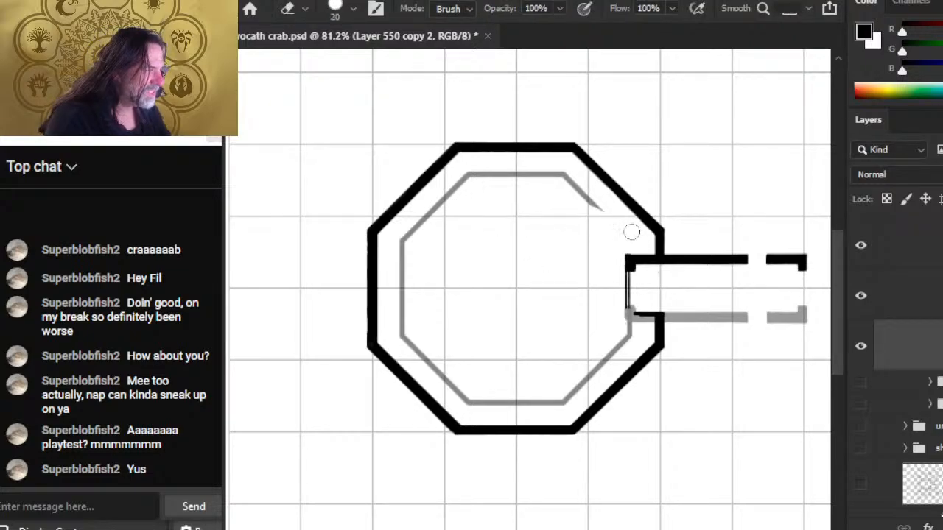
pyautogui.moveTo(602, 209)
pyautogui.mouseDown()
pyautogui.moveTo(582, 188)
pyautogui.moveTo(530, 174)
pyautogui.moveTo(452, 188)
pyautogui.moveTo(401, 276)
pyautogui.mouseUp()
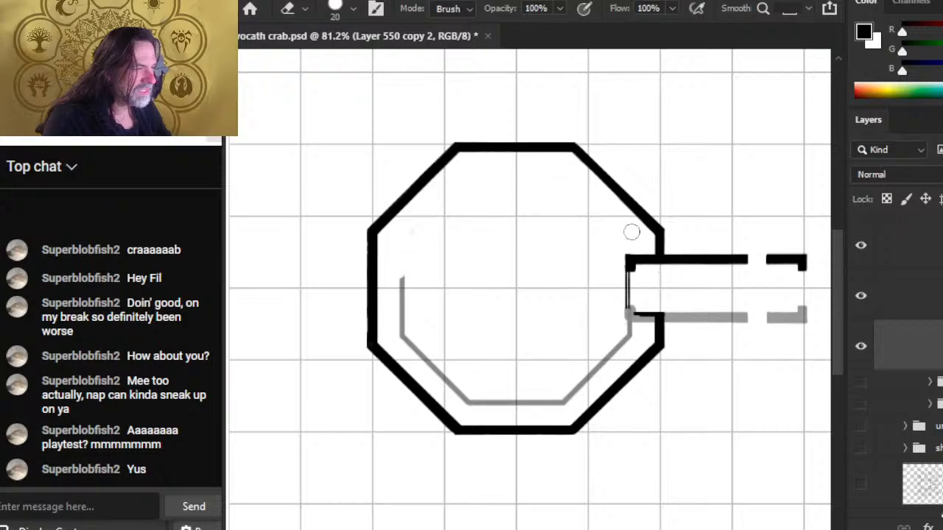
pyautogui.press(']')
pyautogui.press(']')
pyautogui.press(']')
pyautogui.hotkey('ctrl', 'z')
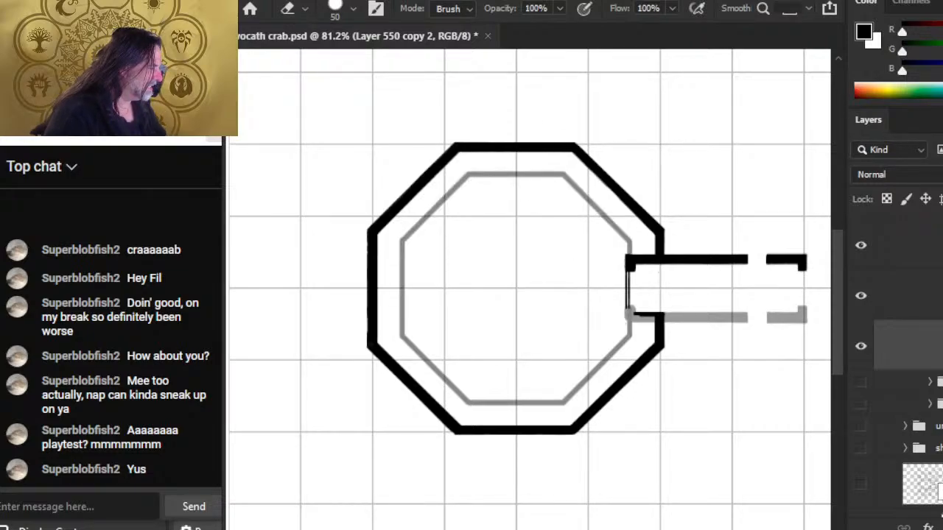
# Step: Duplicate the grey layer as a hidden backup and erase the inner octagon outline from the original, keeping the grey corridor walls
pyautogui.rightClick(925, 362)
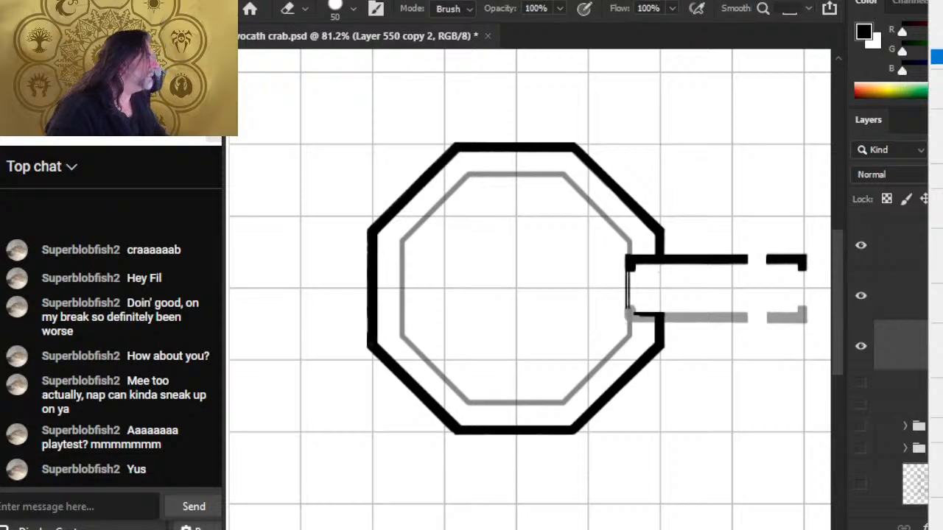
pyautogui.click(936, 26)
pyautogui.press('Return')
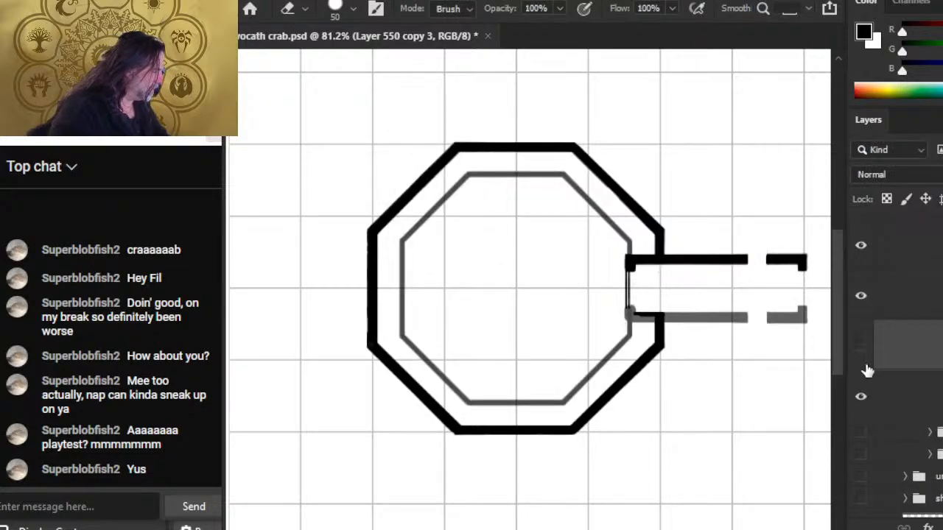
pyautogui.hotkey('ctrl', 'z')
pyautogui.moveTo(570, 188)
pyautogui.mouseDown()
pyautogui.moveTo(583, 206)
pyautogui.moveTo(471, 175)
pyautogui.moveTo(400, 317)
pyautogui.moveTo(436, 371)
pyautogui.moveTo(518, 404)
pyautogui.moveTo(586, 379)
pyautogui.mouseUp()
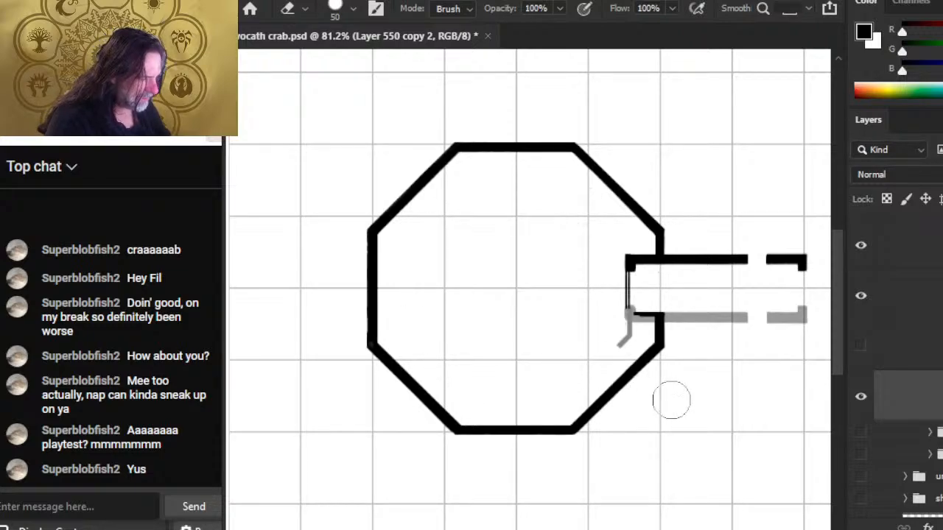
pyautogui.moveTo(622, 345)
pyautogui.mouseDown()
pyautogui.moveTo(665, 359)
pyautogui.moveTo(637, 352)
pyautogui.mouseUp()
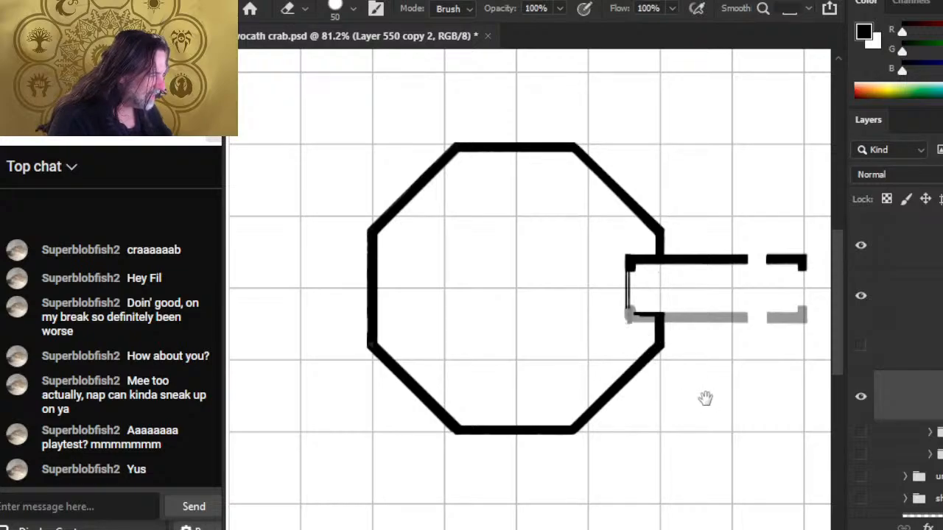
# Step: Duplicate Layer 648 copy 3, which holds the black upper corridor wall, within the same document
pyautogui.moveTo(705, 398); pyautogui.dragTo(617, 390)
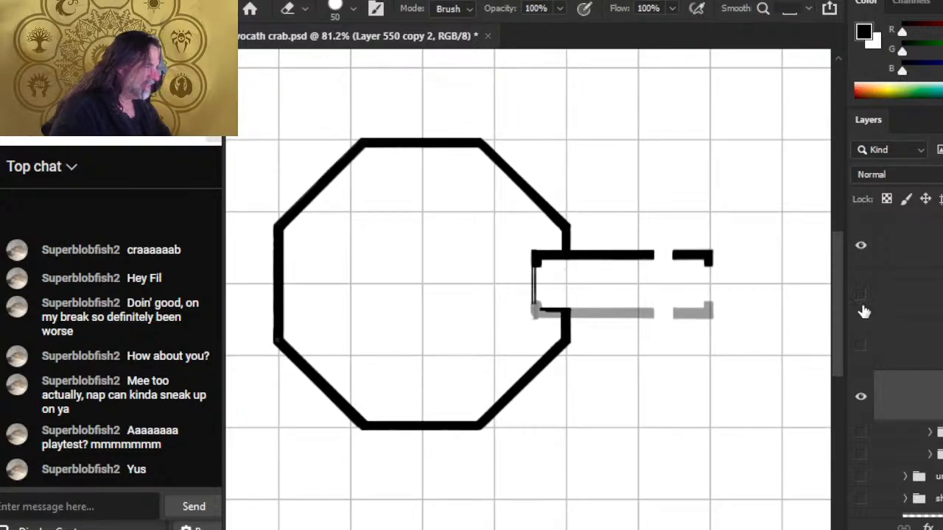
pyautogui.click(862, 311)
pyautogui.click(862, 310)
pyautogui.rightClick(898, 302)
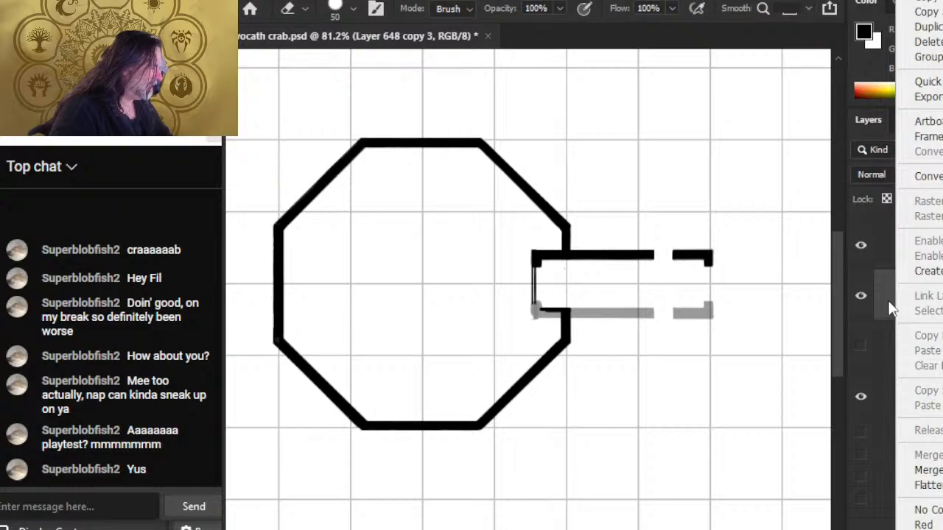
pyautogui.click(924, 27)
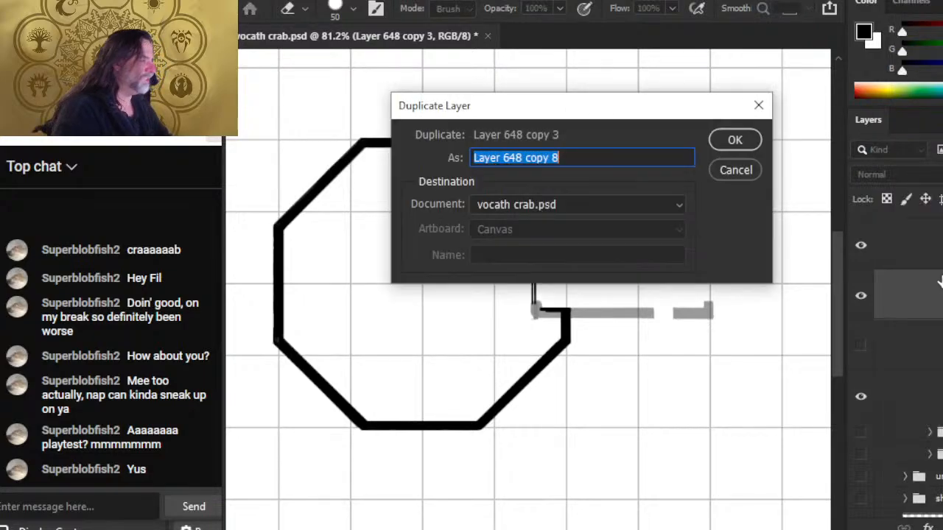
pyautogui.press('Return')
pyautogui.press('l')
pyautogui.rightClick(603, 259)
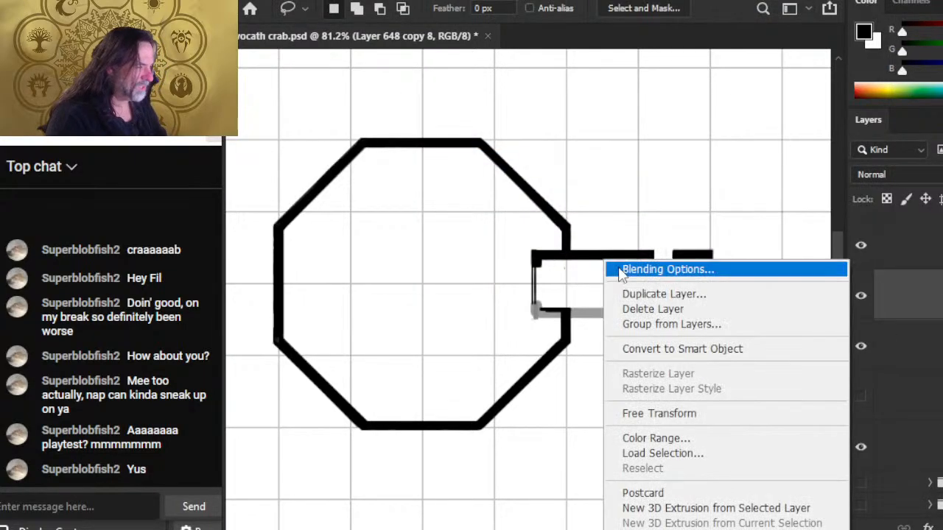
pyautogui.click(700, 415)
pyautogui.rightClick(625, 303)
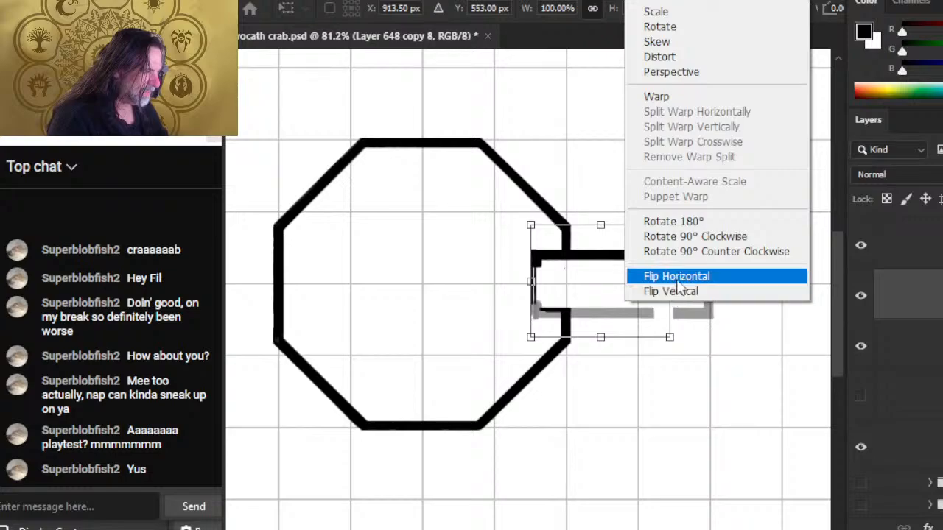
pyautogui.click(676, 280)
pyautogui.press('Return')
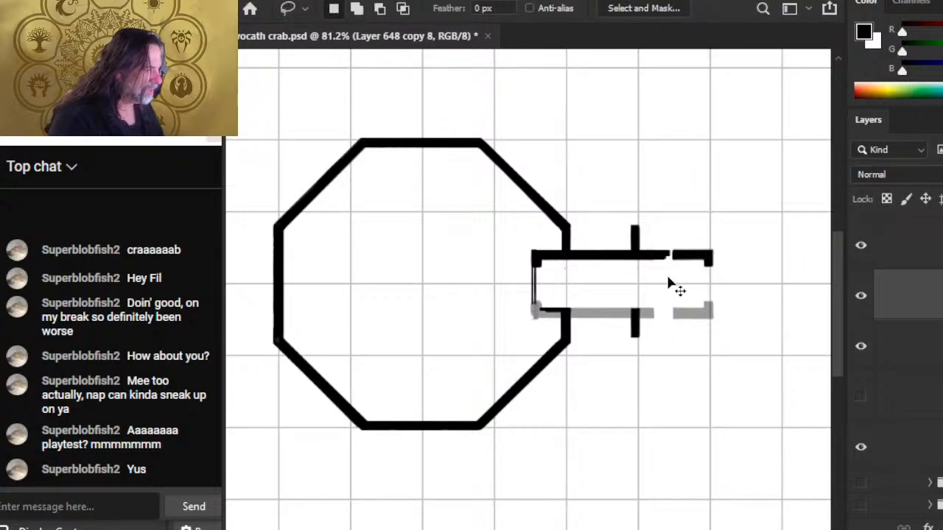
pyautogui.moveTo(668, 282); pyautogui.dragTo(598, 282)
# Step: Flip the duplicated corridor wall layer vertically with Free Transform
pyautogui.rightClick(603, 294)
pyautogui.click(662, 382)
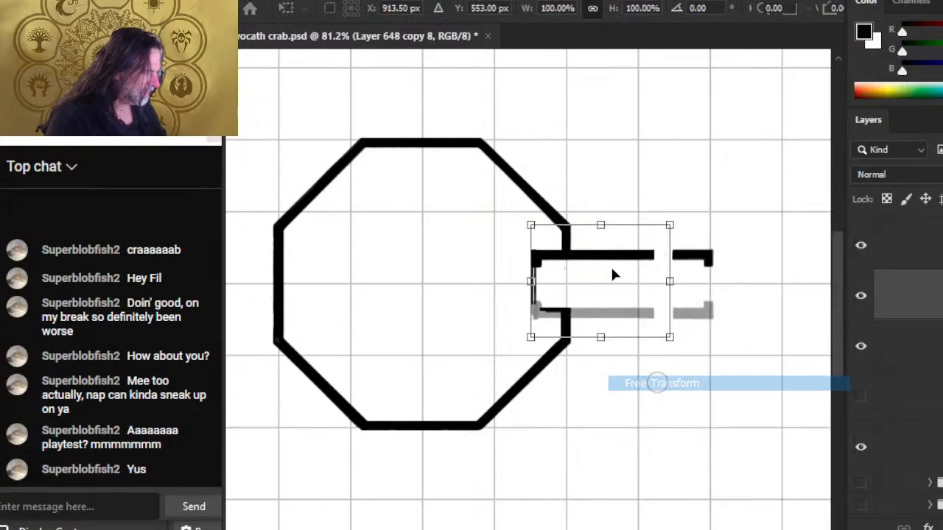
pyautogui.rightClick(615, 275)
pyautogui.click(708, 252)
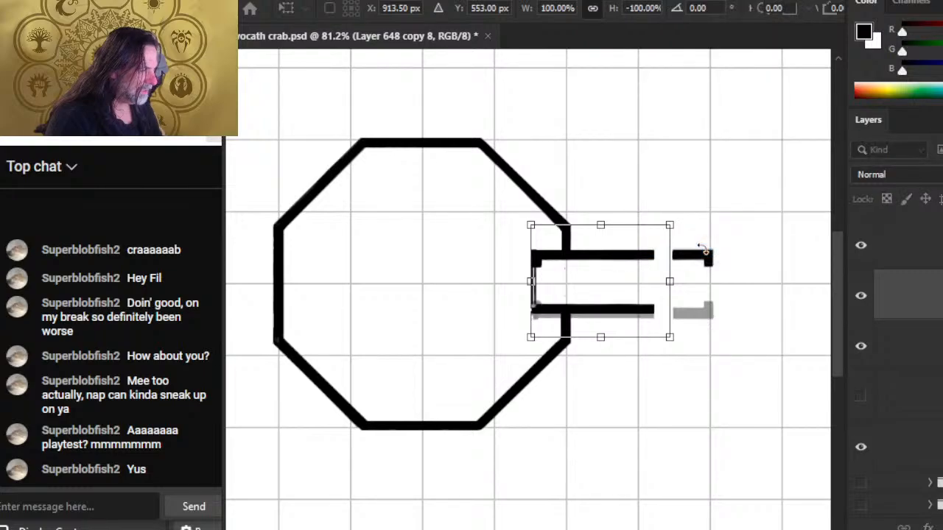
pyautogui.press('Return')
# Step: Nudge the flipped corridor wall copy down until it covers the grey lower corridor wall
pyautogui.hotkey('ctrl', 'Down')
pyautogui.hotkey('ctrl', 'Down')
pyautogui.hotkey('ctrl', 'Down')
pyautogui.hotkey('ctrl', 'Down')
pyautogui.hotkey('ctrl', 'Down')
pyautogui.hotkey('ctrl', 'Down')
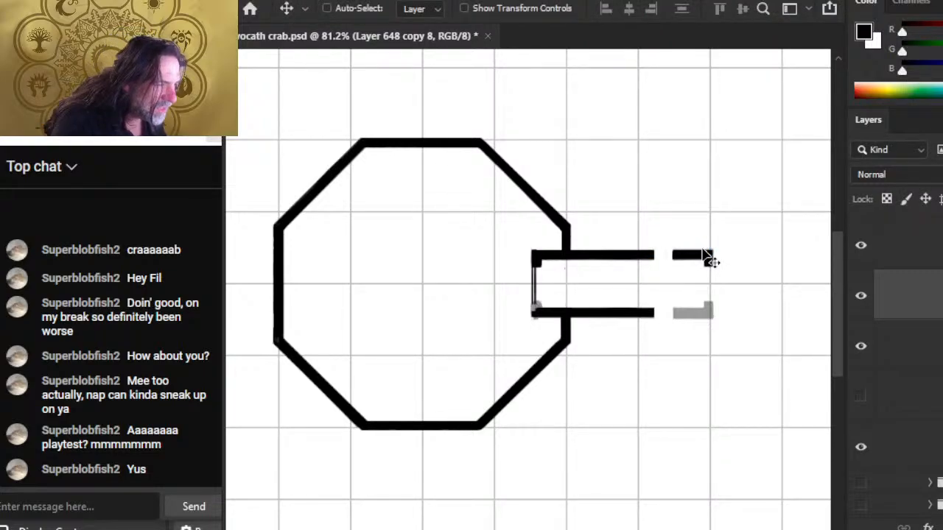
pyautogui.press('Down')
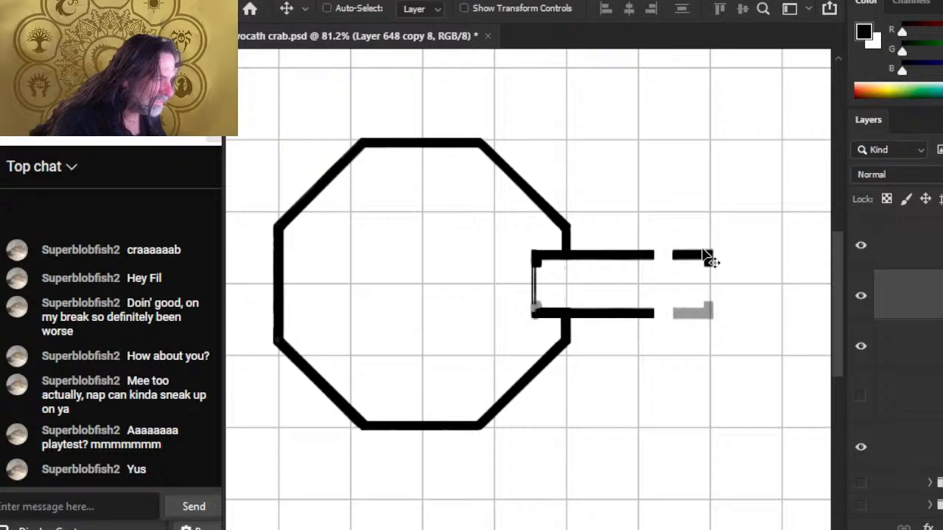
# Step: Check which wall segments each layer contains by toggling the layers' visibility one at a time
pyautogui.click(859, 348)
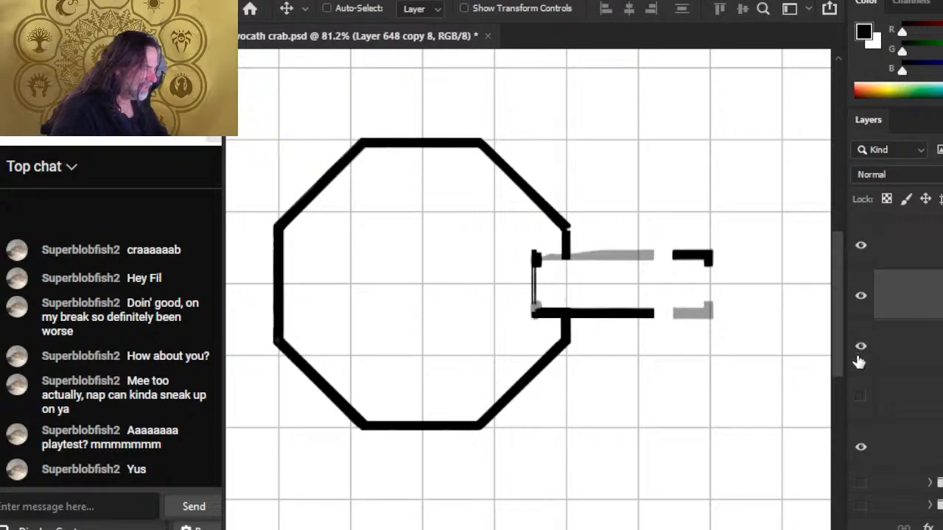
pyautogui.click(859, 348)
pyautogui.click(863, 450)
pyautogui.click(862, 449)
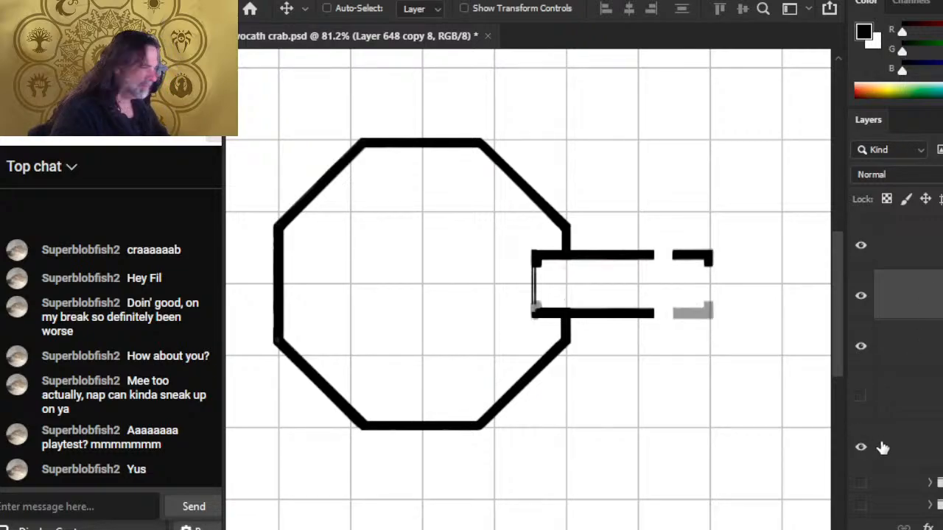
pyautogui.scroll(3, 894, 310)
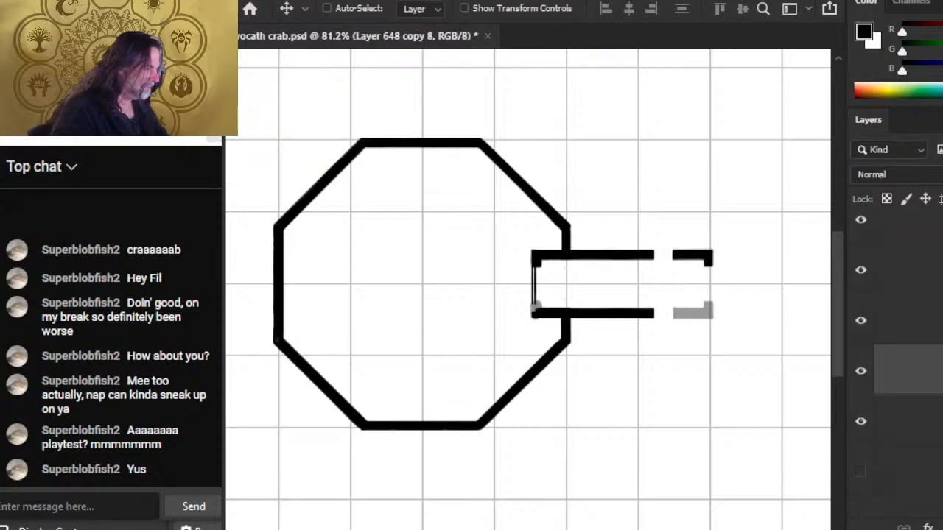
pyautogui.click(862, 281)
pyautogui.click(862, 280)
pyautogui.click(861, 226)
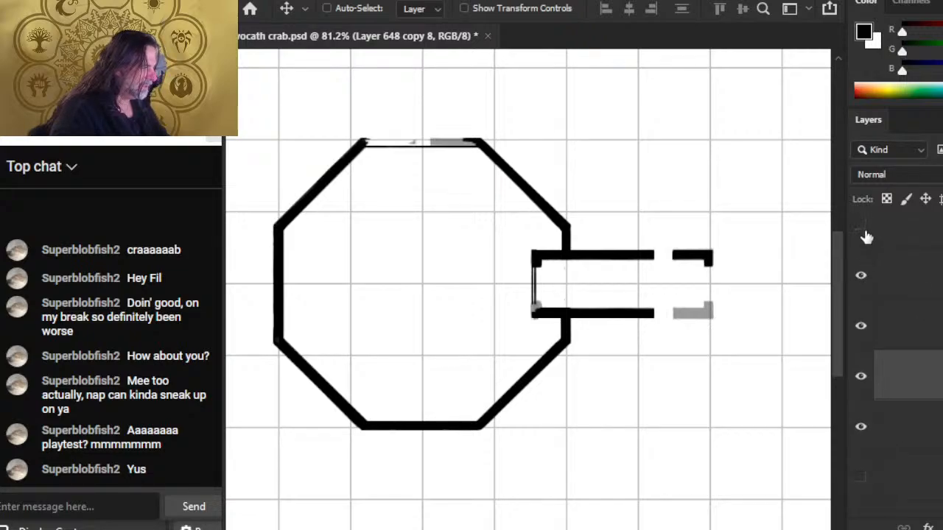
pyautogui.click(861, 226)
pyautogui.click(860, 326)
pyautogui.click(861, 326)
# Step: Copy the corridor end and corner pieces from Layer 649 to a new layer using a lasso selection around the corridor
pyautogui.click(903, 331)
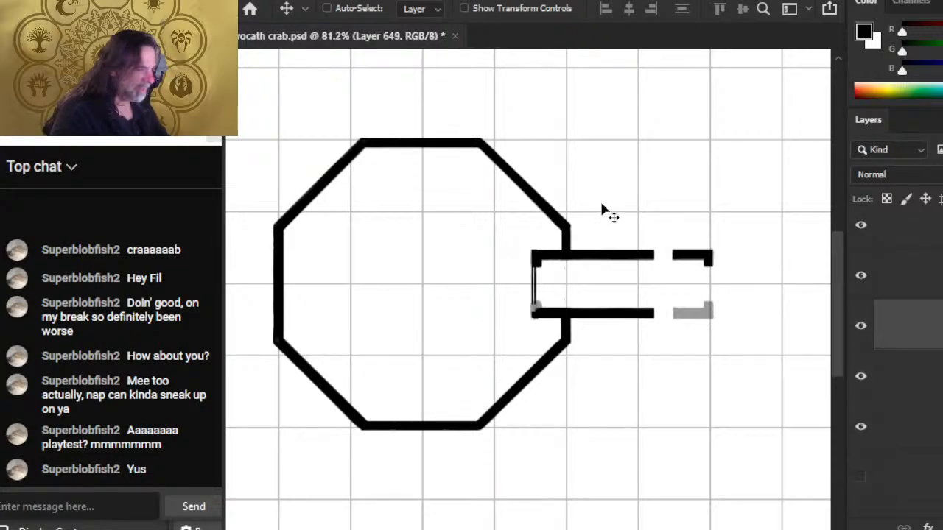
pyautogui.press('l')
pyautogui.moveTo(717, 234)
pyautogui.mouseDown()
pyautogui.moveTo(529, 372)
pyautogui.moveTo(694, 391)
pyautogui.mouseUp()
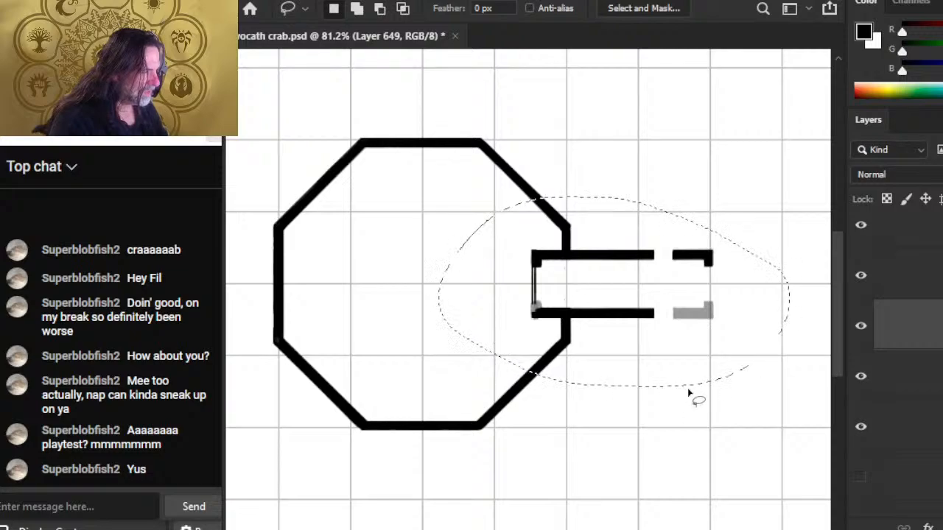
pyautogui.hotkey('ctrl', 'shift', 'j')
# Step: Flip the copied corridor corner pieces vertically with Free Transform to mirror them onto the lower wall
pyautogui.moveTo(636, 261)
pyautogui.mouseDown()
pyautogui.moveTo(665, 285)
pyautogui.moveTo(699, 281)
pyautogui.moveTo(661, 250)
pyautogui.mouseUp()
pyautogui.rightClick(638, 269)
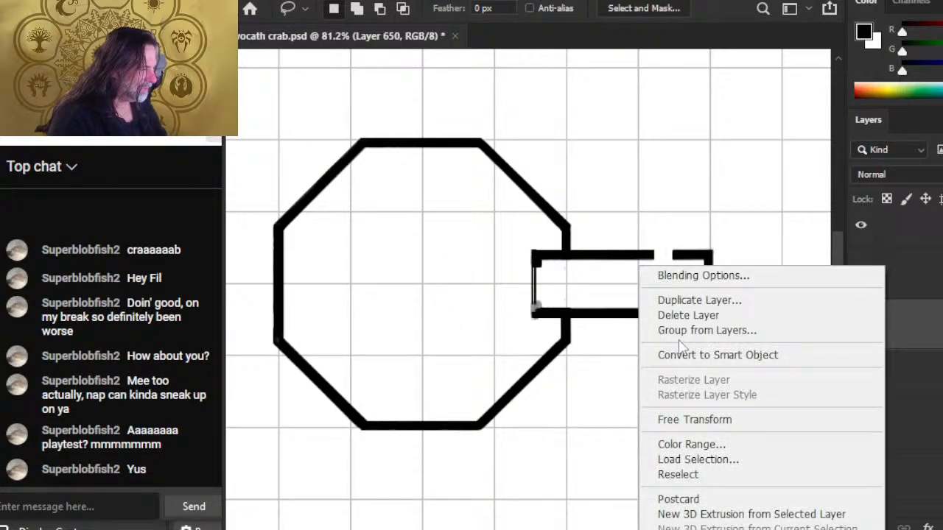
pyautogui.click(700, 418)
pyautogui.rightClick(622, 287)
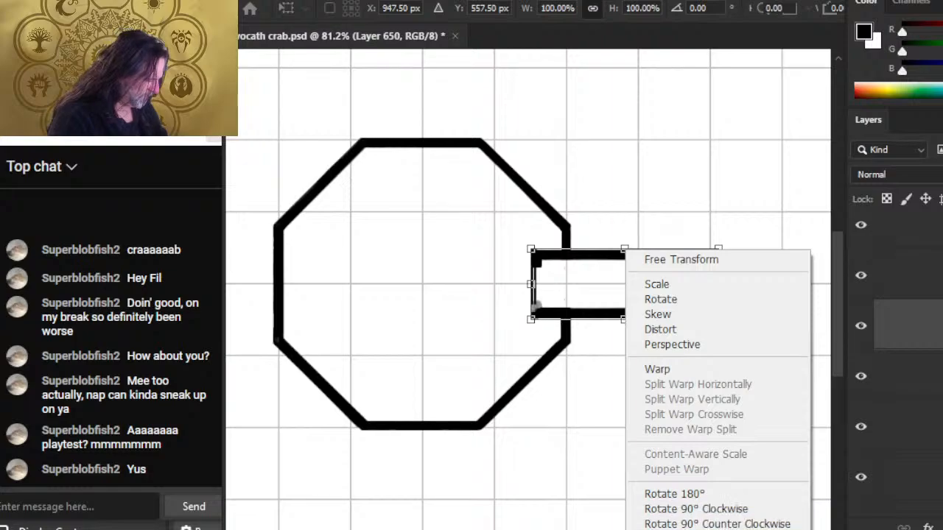
pyautogui.press('Escape')
pyautogui.press('Return')
# Step: Nudge the flipped corner pieces vertically into line with the lower corridor wall
pyautogui.press('v')
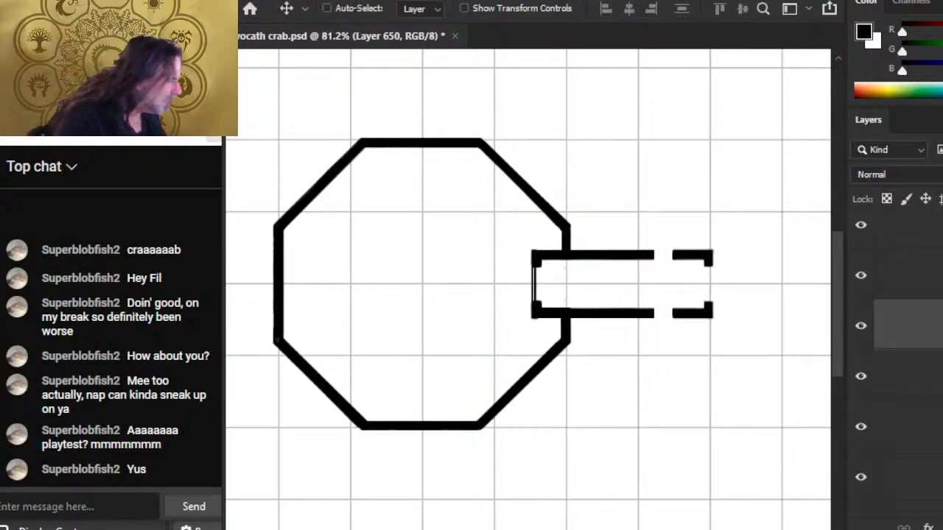
pyautogui.press('Down')
pyautogui.press('Down')
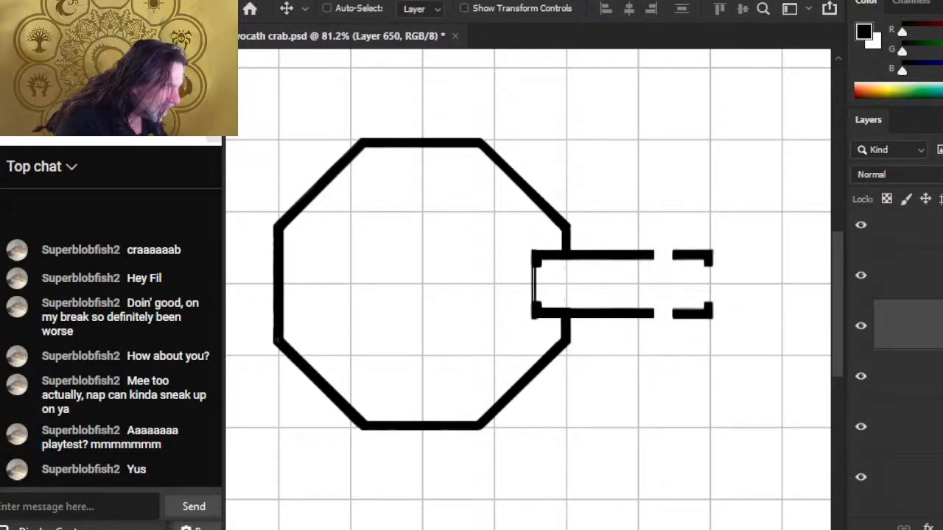
pyautogui.press('Up')
pyautogui.press('Up')
pyautogui.press('Down')
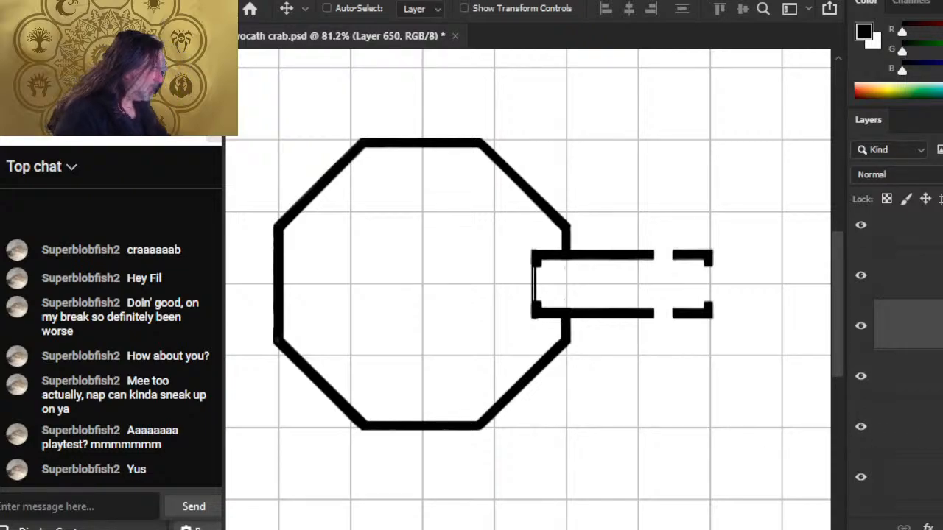
# Step: Delete the leftover grey guide wall layer beneath the black wall layers
pyautogui.scroll(-4, 921, 390)
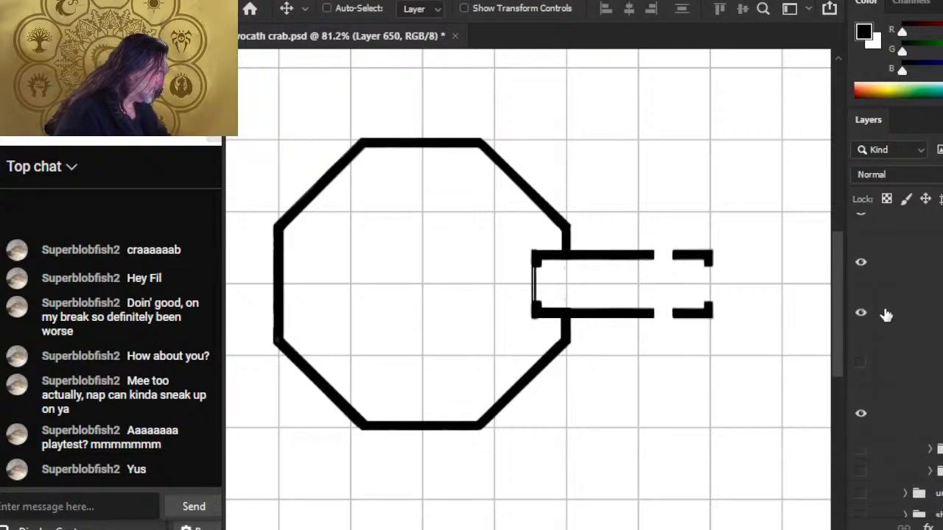
pyautogui.click(861, 316)
pyautogui.click(861, 315)
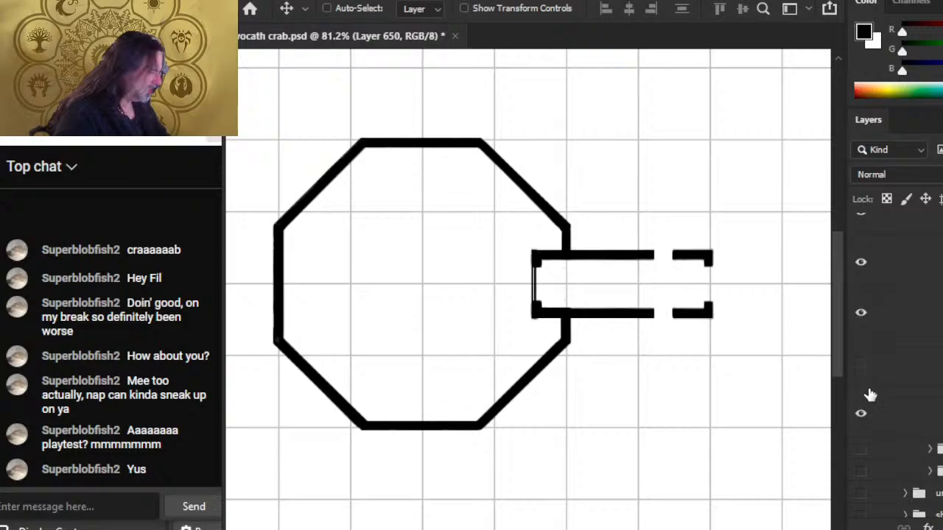
pyautogui.click(909, 420)
pyautogui.press('Delete')
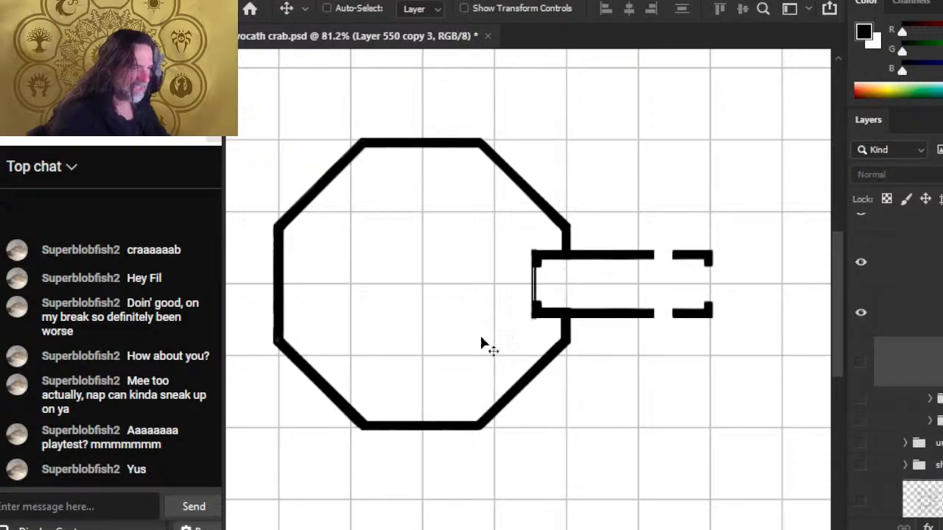
# Step: Nudge the lower corridor wall on Layer 648 copy 8 up until it lines up with the room wall and corner piece
pyautogui.press('z')
pyautogui.moveTo(566, 380); pyautogui.dragTo(548, 420)
pyautogui.moveTo(636, 308); pyautogui.dragTo(769, 362)
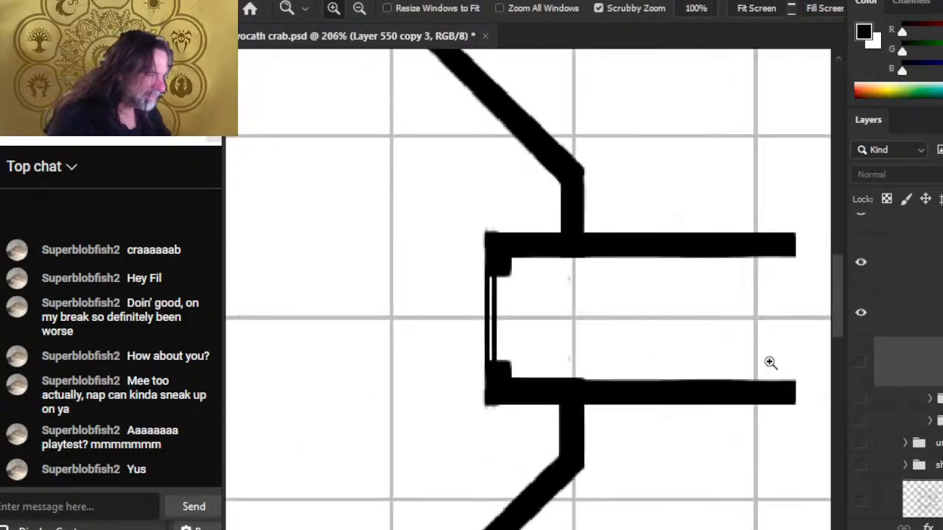
pyautogui.click(866, 320)
pyautogui.click(859, 311)
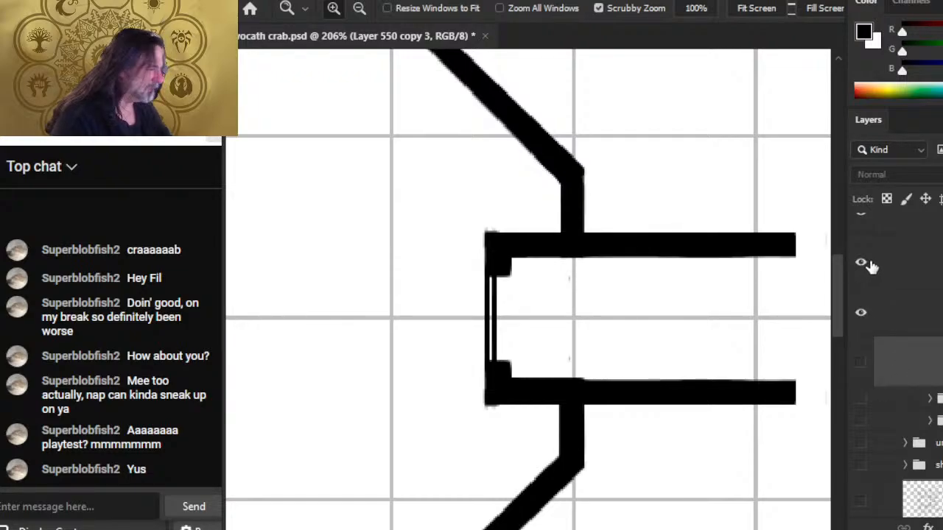
pyautogui.click(862, 263)
pyautogui.click(861, 264)
pyautogui.click(877, 264)
pyautogui.press('v')
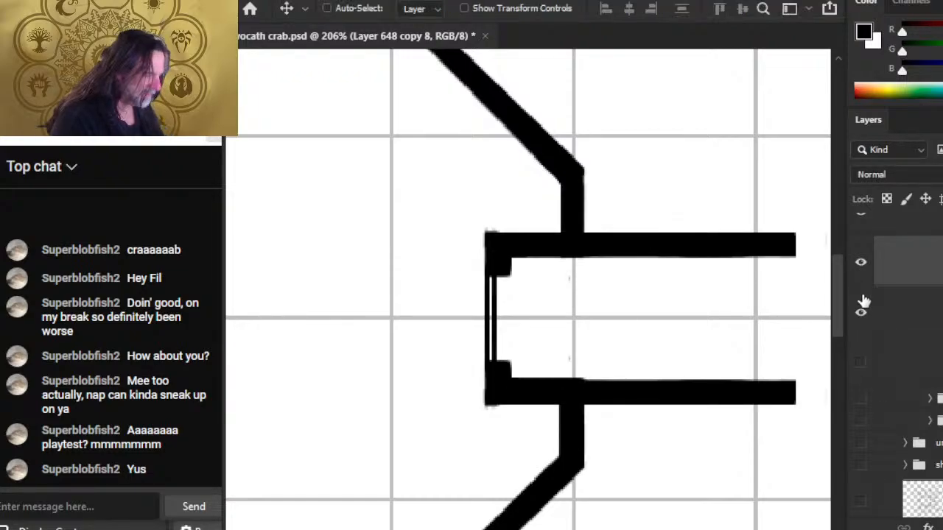
pyautogui.press('Up')
pyautogui.press('Up')
pyautogui.press('Down')
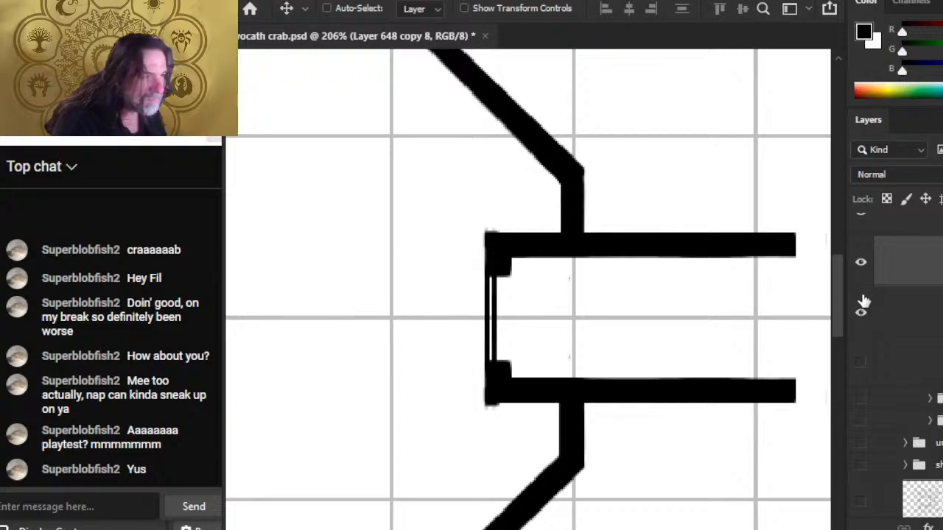
pyautogui.press('Up')
pyautogui.press('Down')
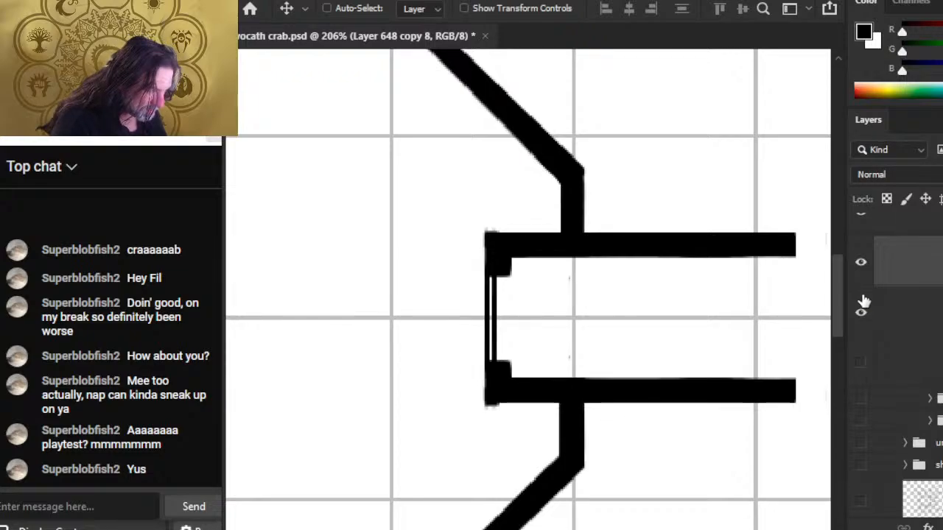
# Step: Erase the stray pixels outside the corridor's two closed-end corners with the Eraser on Layer 649 and Layer 650
pyautogui.click(860, 312)
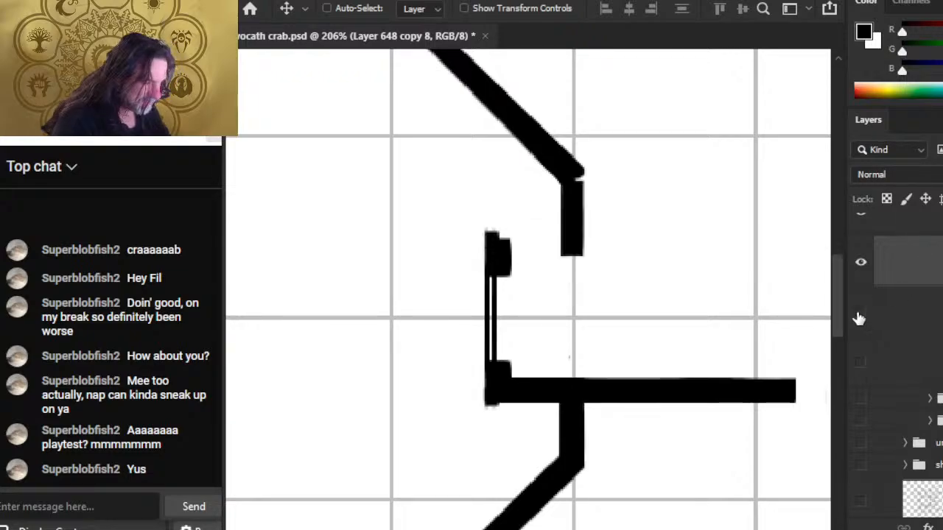
pyautogui.click(860, 312)
pyautogui.click(861, 314)
pyautogui.click(861, 314)
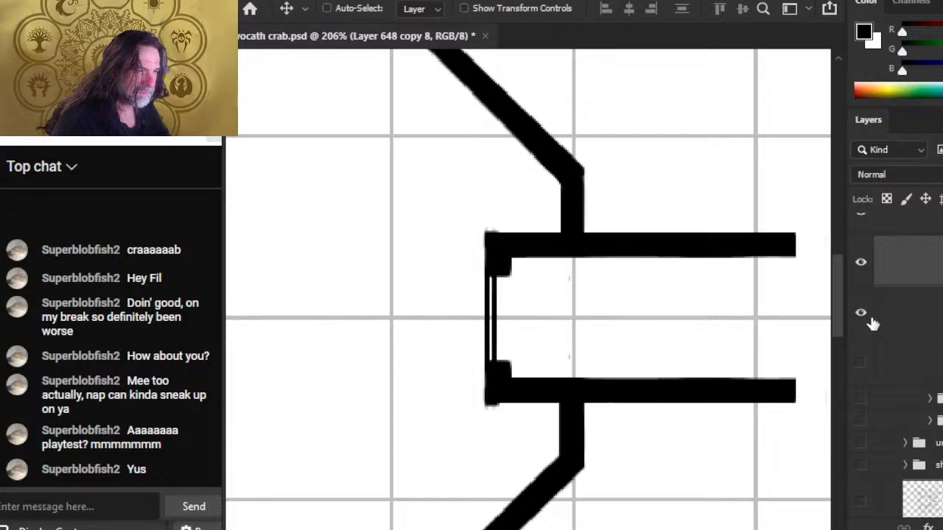
pyautogui.scroll(3, 884, 308)
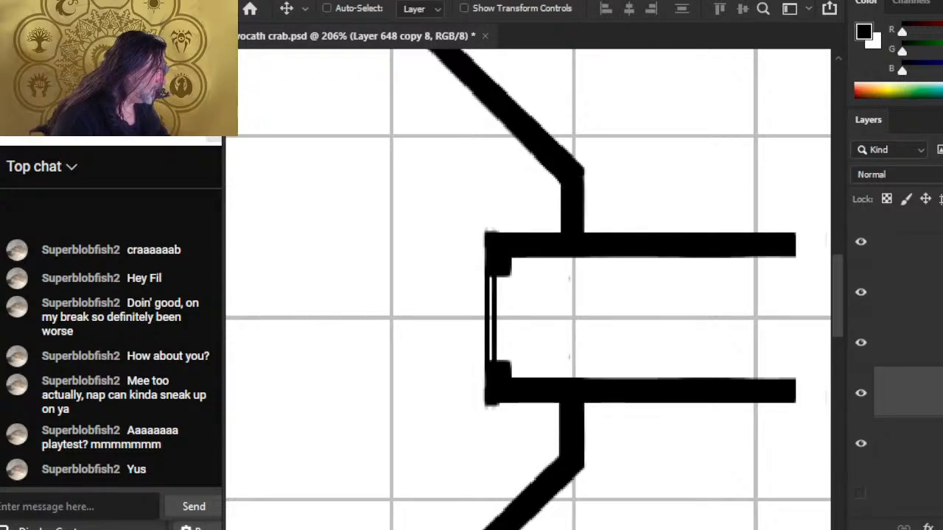
pyautogui.click(860, 343)
pyautogui.click(860, 343)
pyautogui.click(877, 346)
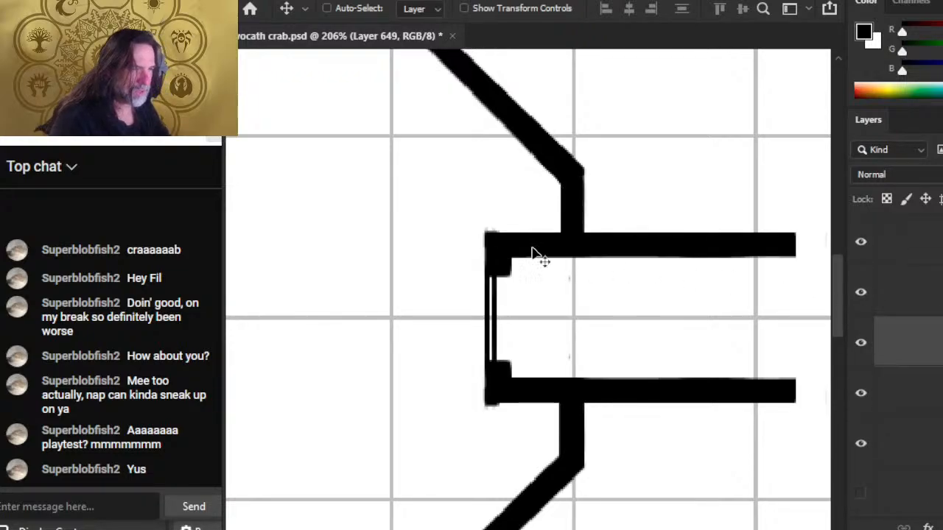
pyautogui.press('e')
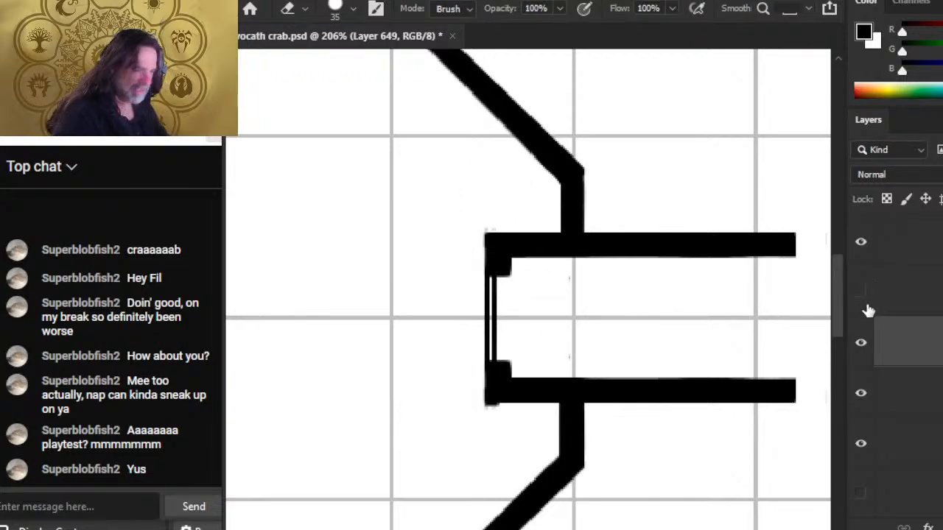
pyautogui.click(860, 343)
pyautogui.click(860, 343)
pyautogui.click(884, 306)
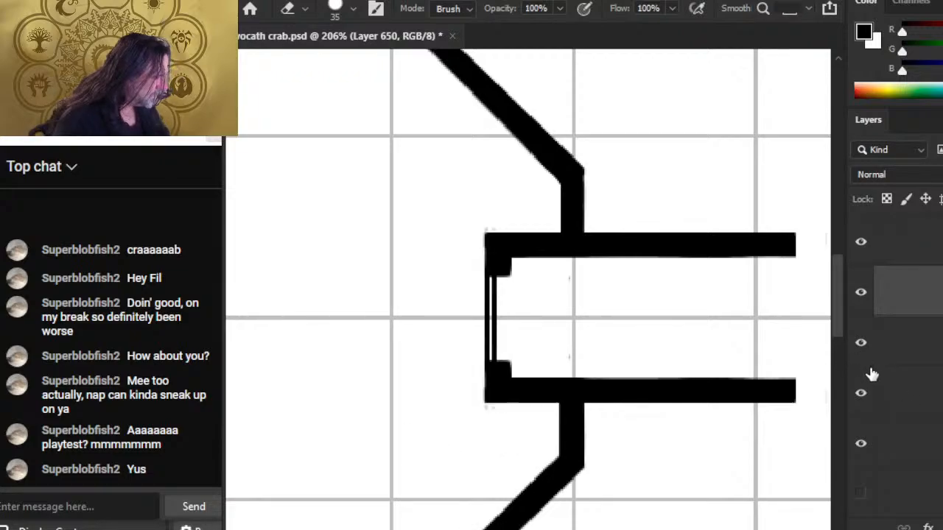
# Step: Toggle the upper and lower corridor wall layers to examine which wall segments and specks each one contains
pyautogui.click(860, 445)
pyautogui.click(861, 445)
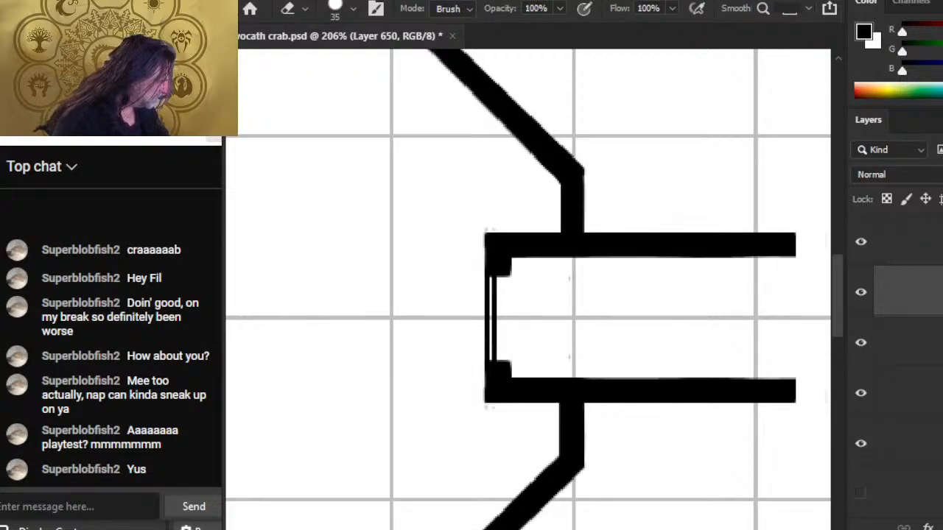
pyautogui.scroll(-3, 895, 368)
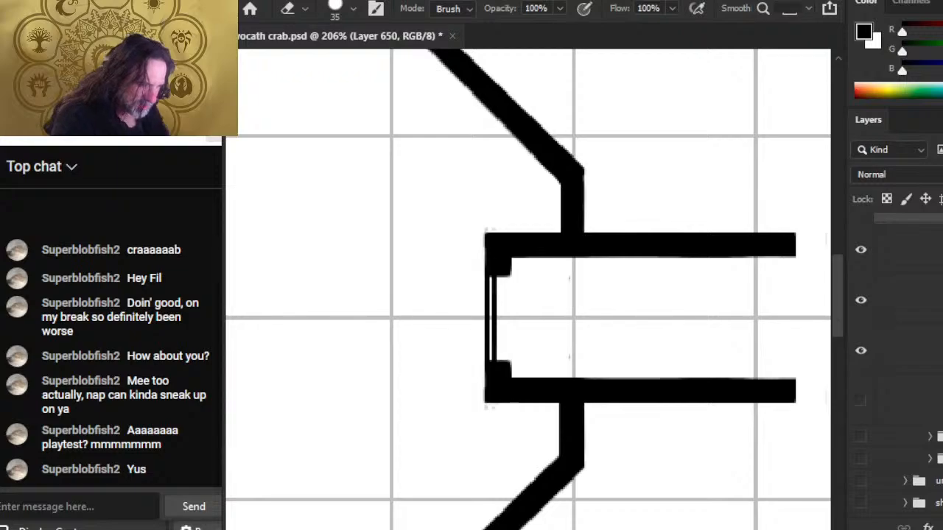
pyautogui.scroll(1, 862, 387)
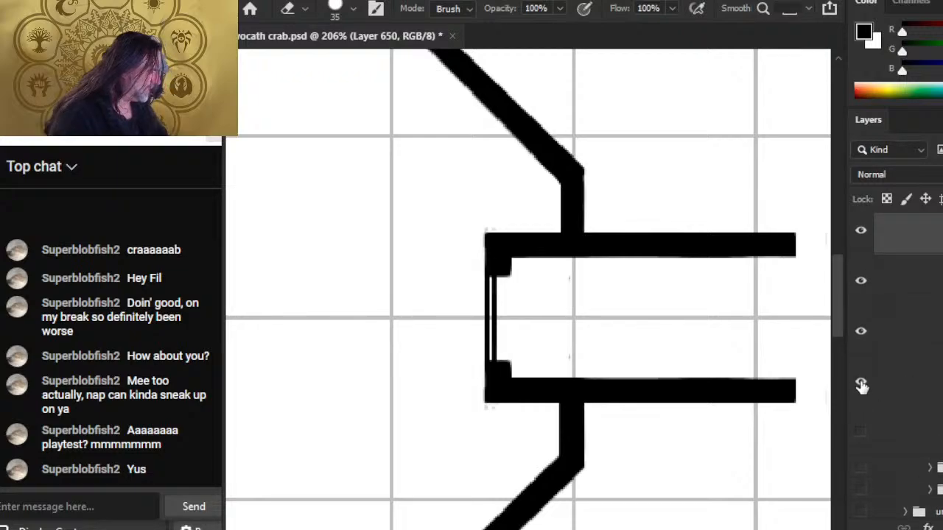
pyautogui.click(862, 386)
pyautogui.click(860, 387)
pyautogui.click(862, 331)
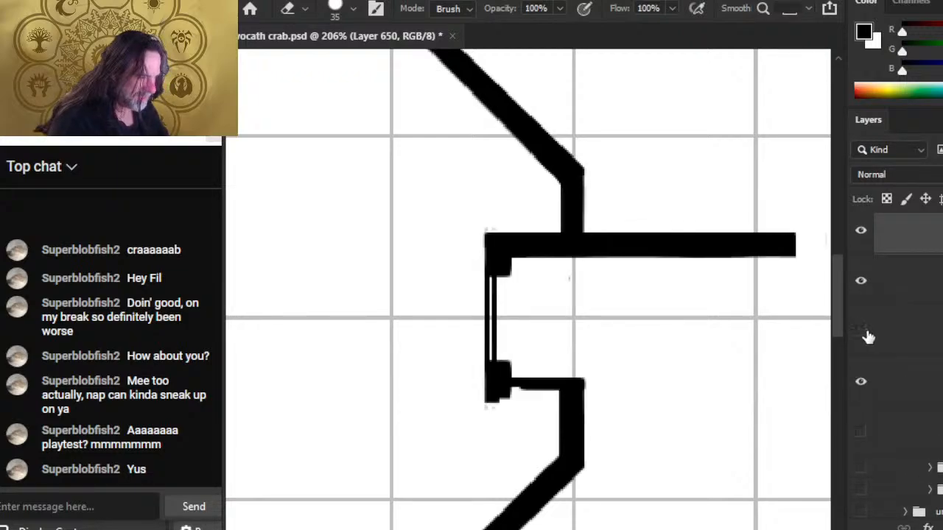
pyautogui.click(867, 335)
# Step: Toggle Layer 649 and Layer 650 to examine which corner pieces and leftover pixels belong to each
pyautogui.click(863, 282)
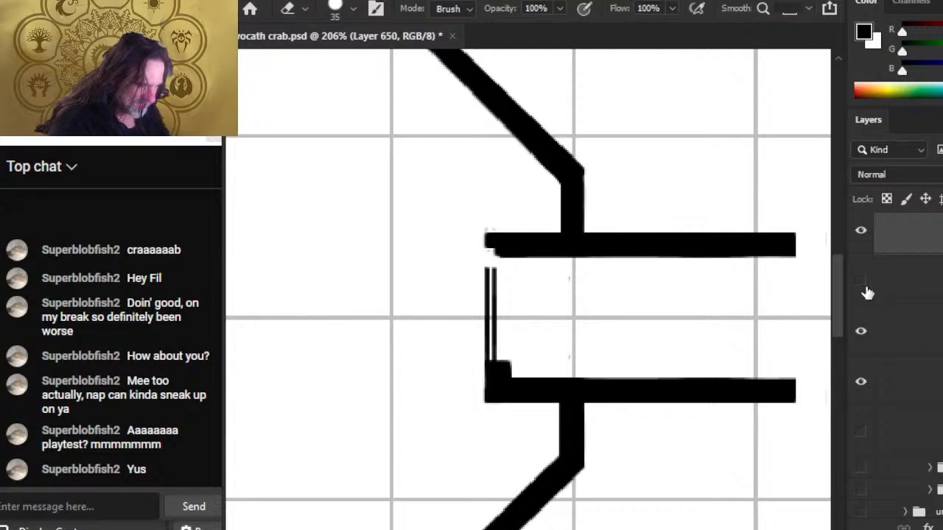
pyautogui.click(864, 290)
pyautogui.click(900, 300)
pyautogui.click(866, 291)
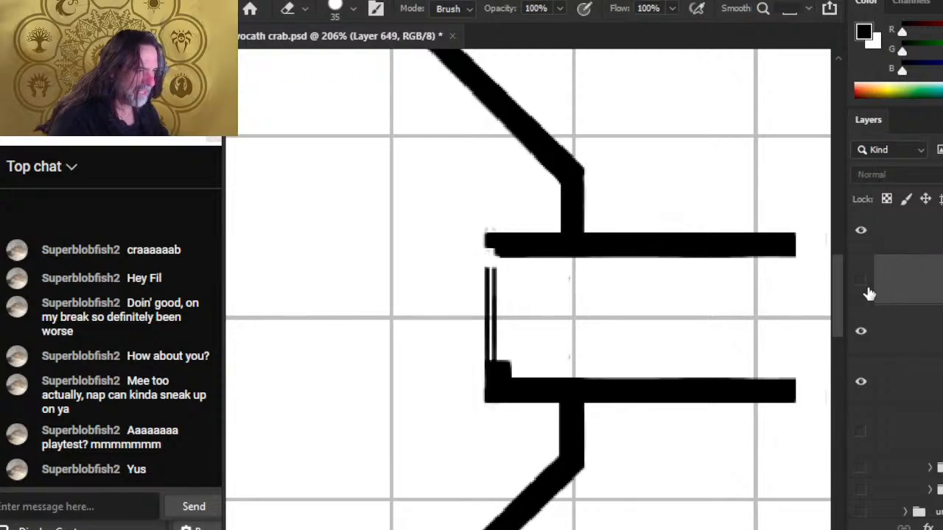
pyautogui.click(867, 292)
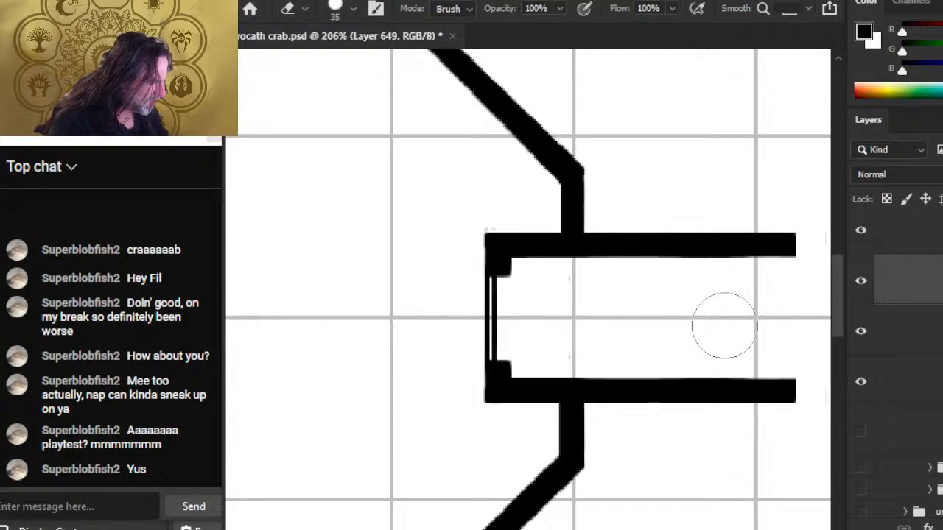
pyautogui.click(860, 230)
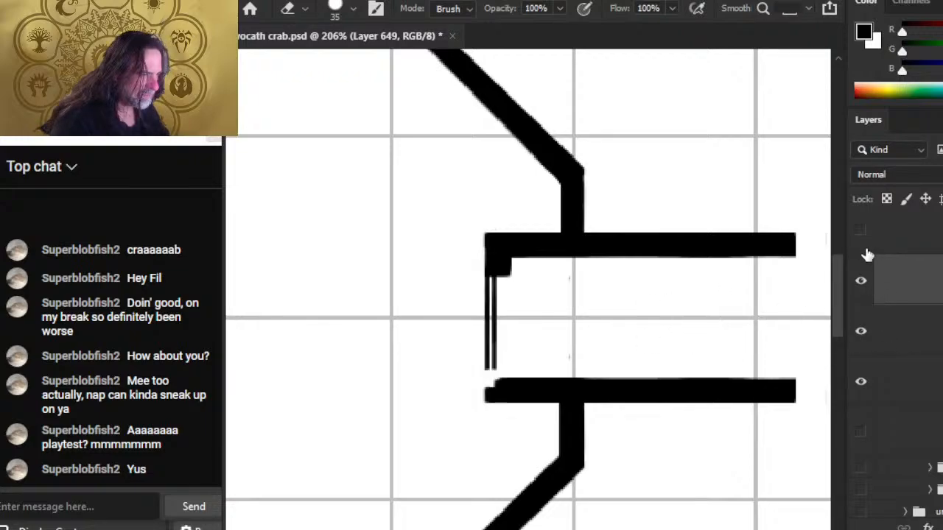
pyautogui.click(861, 230)
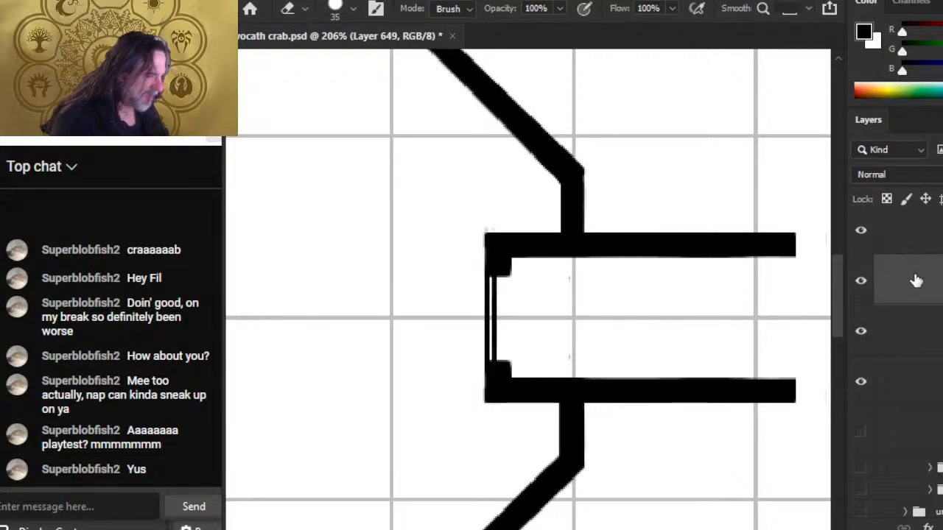
pyautogui.click(868, 246)
pyautogui.click(871, 250)
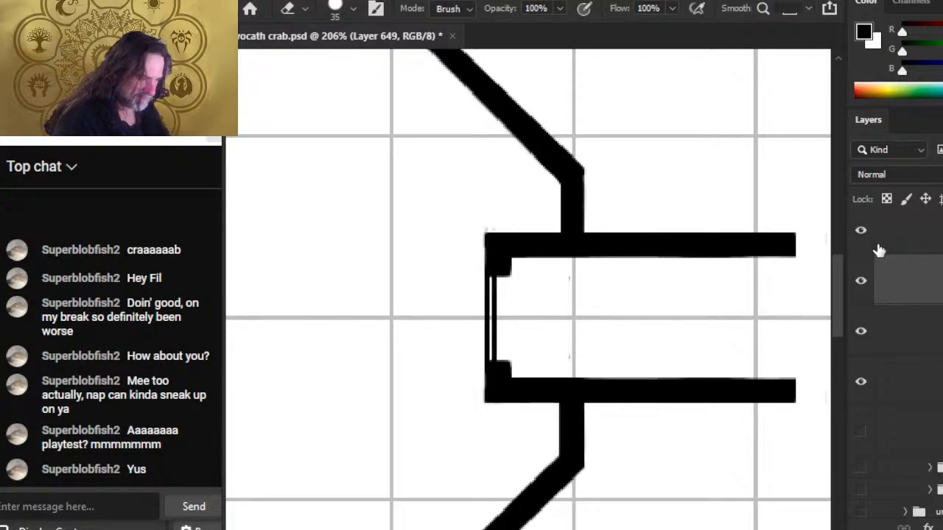
pyautogui.click(878, 247)
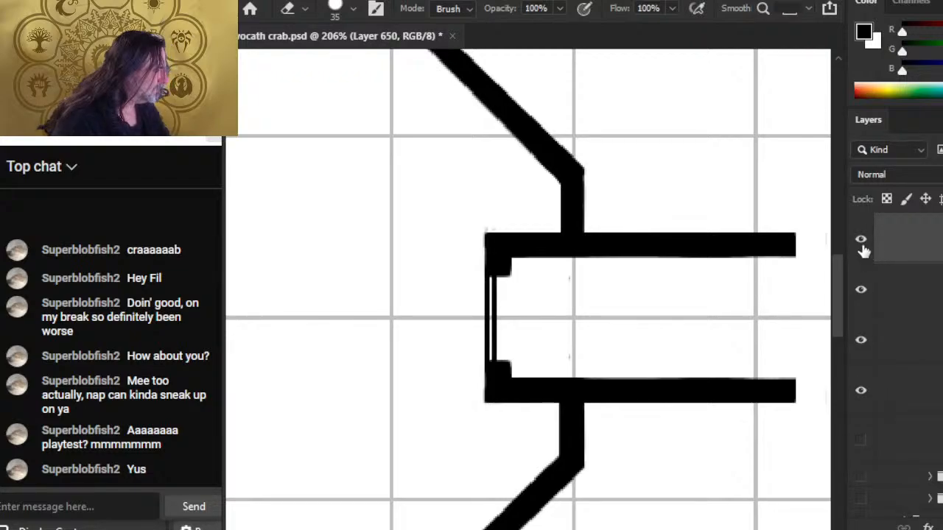
pyautogui.click(861, 247)
pyautogui.click(863, 247)
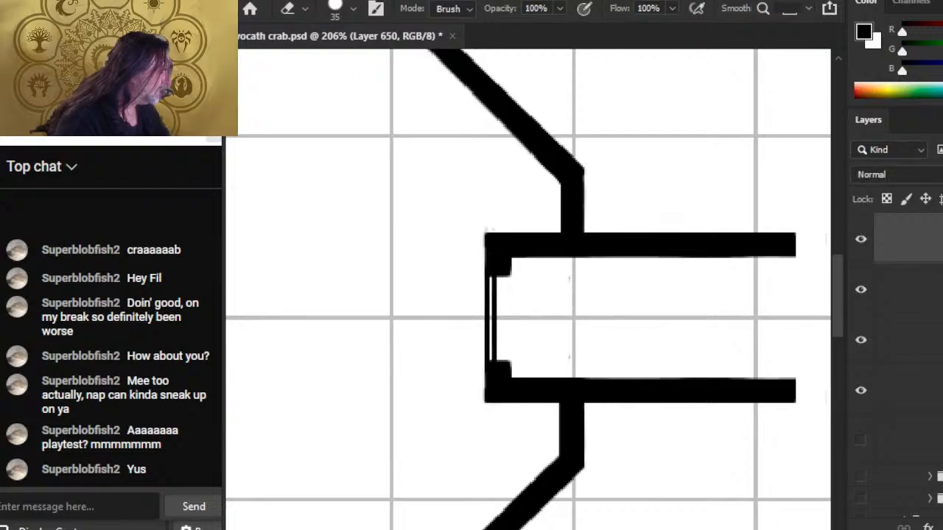
# Step: Toggle the wall layers near Layer 650 to find which one contains the two stray specks inside the corridor
pyautogui.scroll(3, 898, 331)
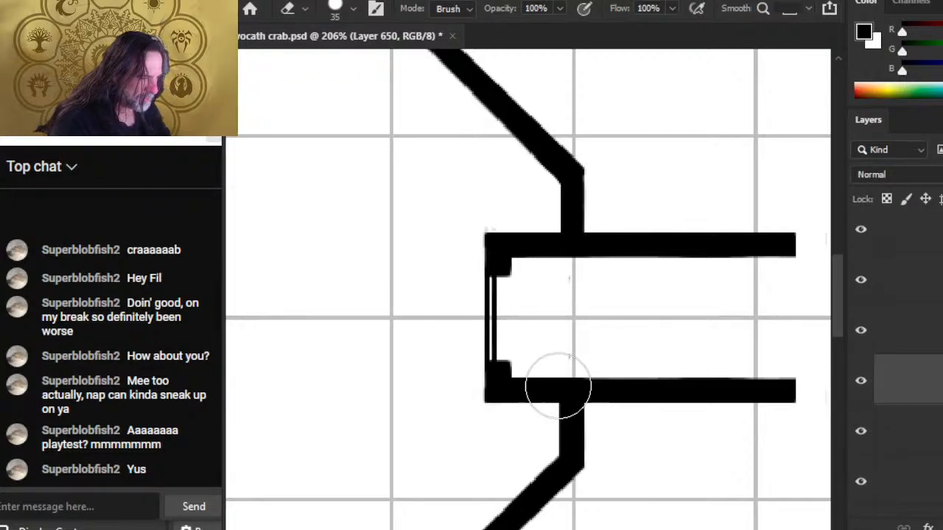
pyautogui.press('z')
pyautogui.moveTo(574, 353); pyautogui.dragTo(659, 364)
pyautogui.moveTo(577, 216); pyautogui.dragTo(590, 416)
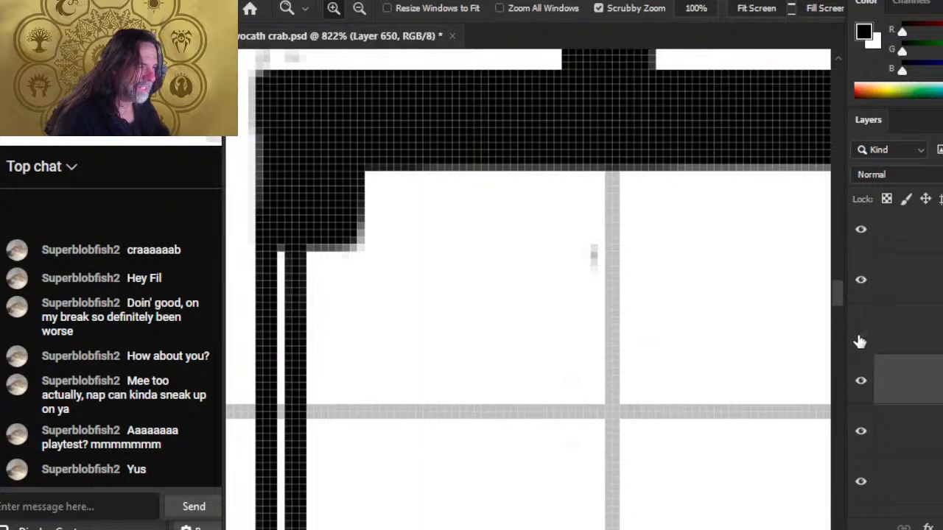
pyautogui.moveTo(765, 404); pyautogui.dragTo(731, 295)
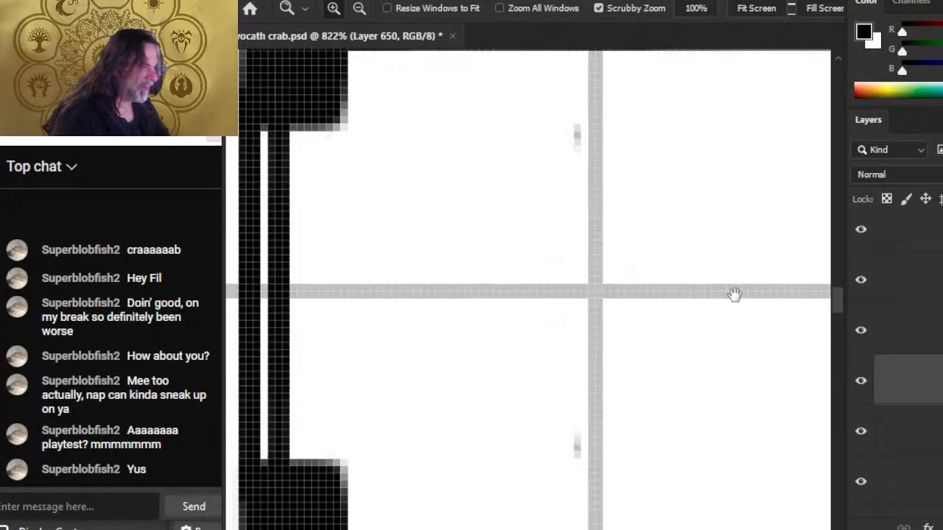
pyautogui.click(870, 280)
pyautogui.click(867, 232)
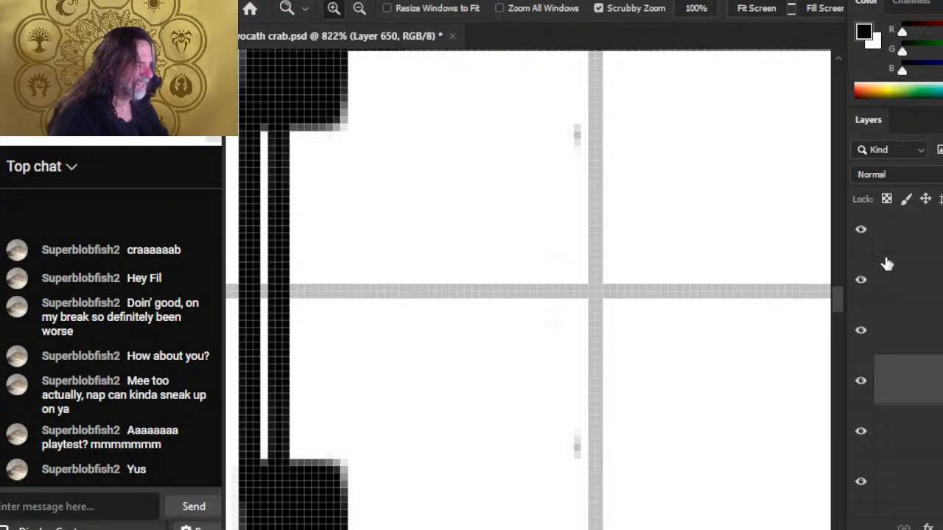
pyautogui.scroll(4, 899, 368)
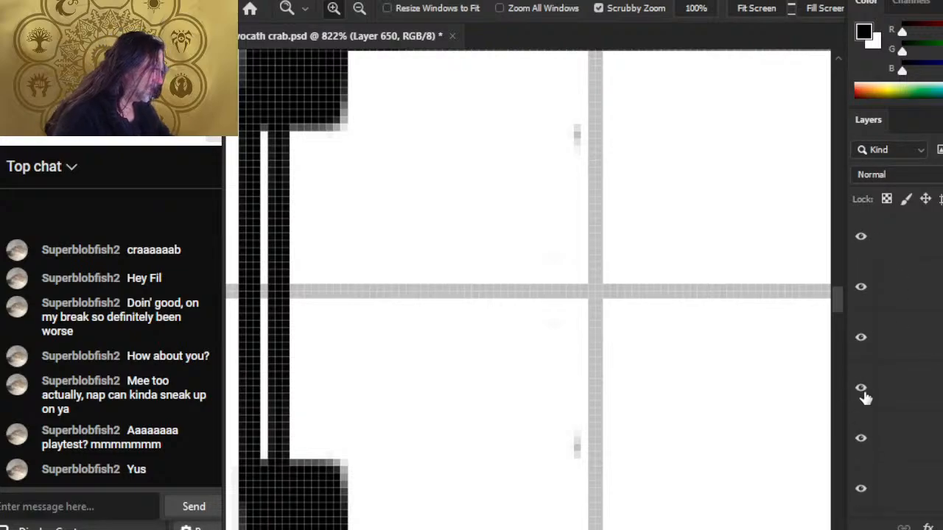
pyautogui.click(861, 389)
pyautogui.click(866, 393)
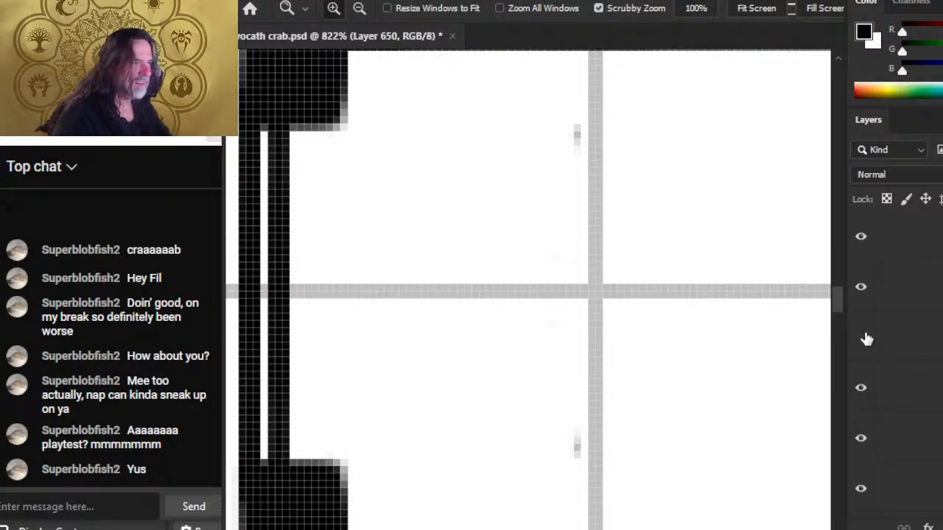
pyautogui.click(862, 288)
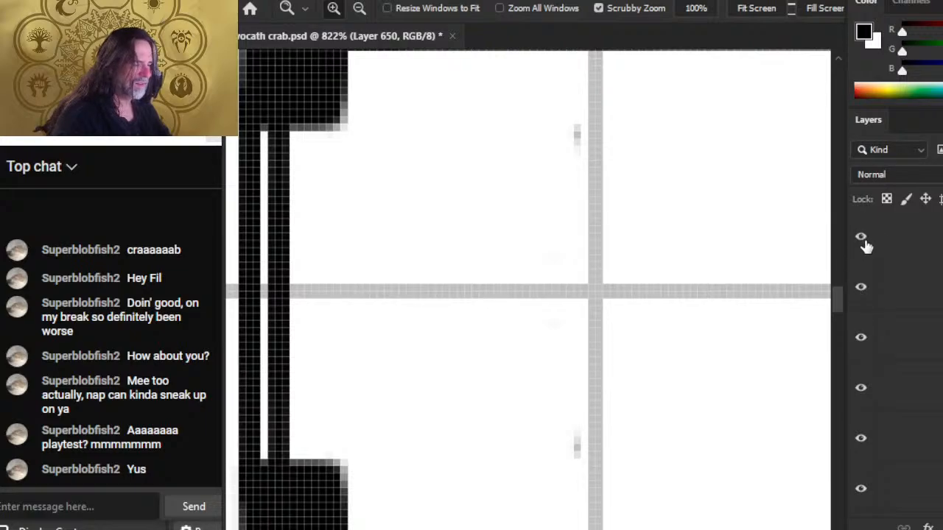
pyautogui.click(905, 248)
# Step: Toggle the grid layer, the ship group and its nested groups to check where the corridor specks come from
pyautogui.scroll(3, 917, 381)
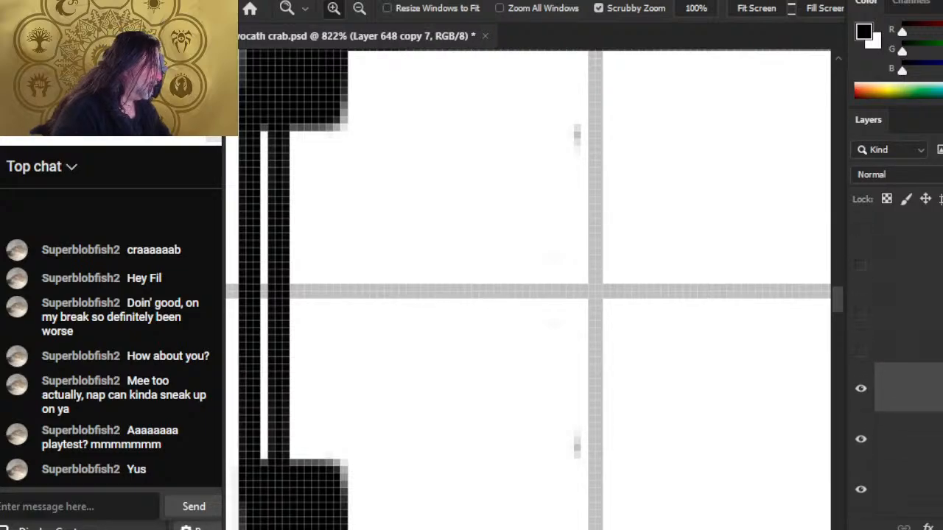
pyautogui.scroll(4, 917, 368)
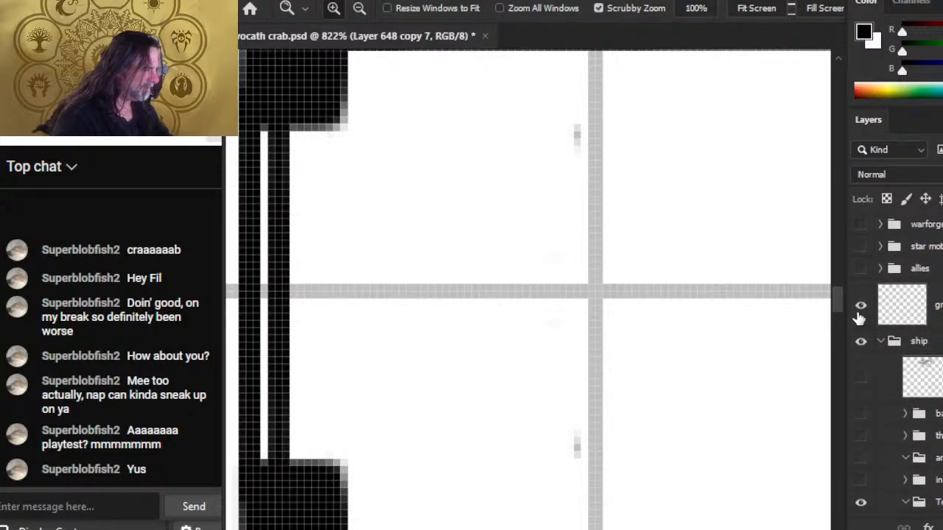
pyautogui.click(859, 306)
pyautogui.click(860, 315)
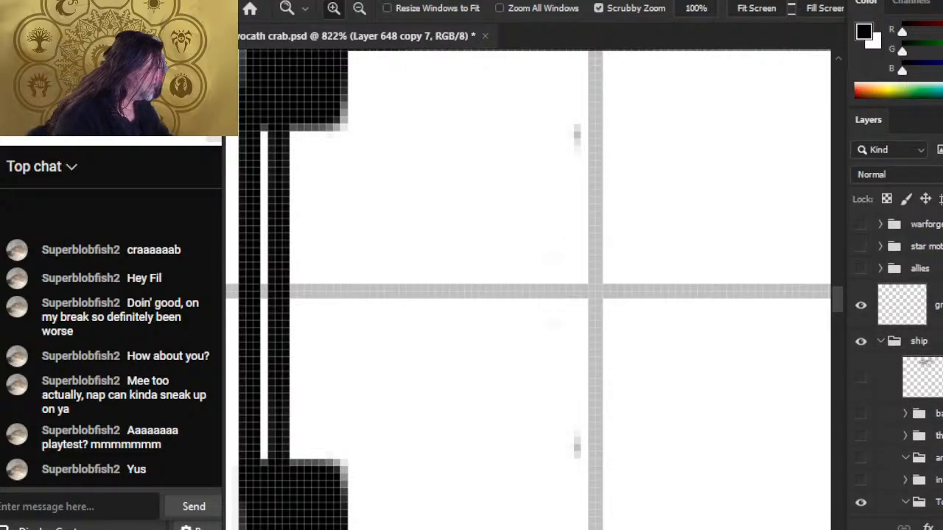
pyautogui.click(860, 341)
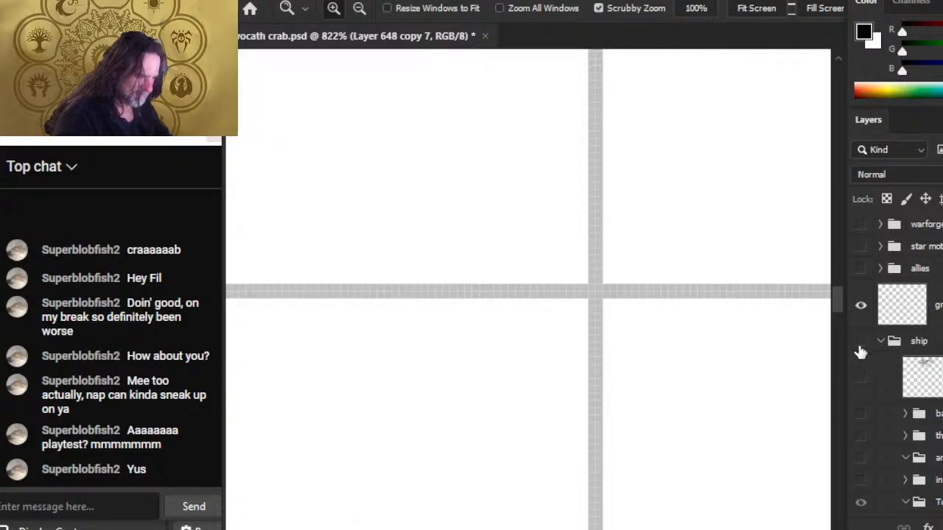
pyautogui.click(860, 341)
pyautogui.scroll(-5, 852, 354)
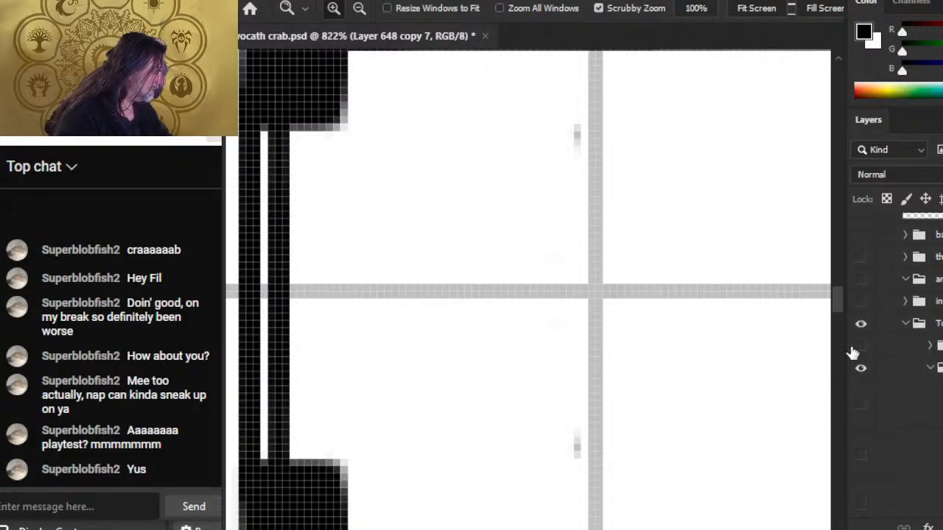
pyautogui.click(860, 325)
pyautogui.click(860, 325)
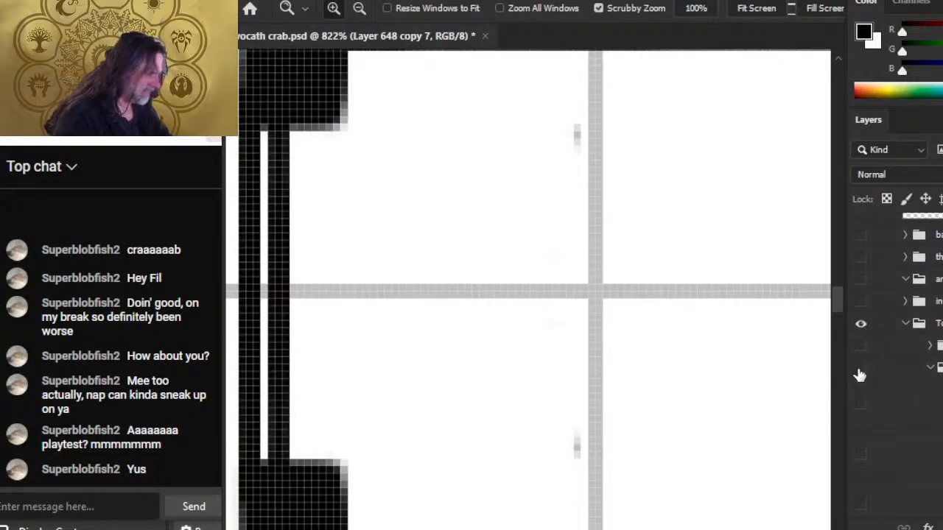
pyautogui.click(860, 370)
pyautogui.click(859, 372)
pyautogui.scroll(-3, 891, 354)
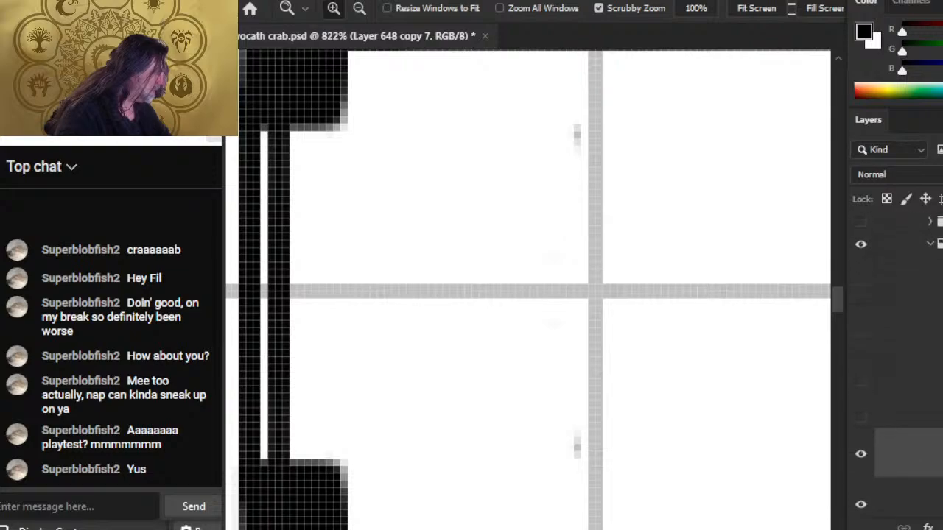
pyautogui.scroll(-5, 877, 246)
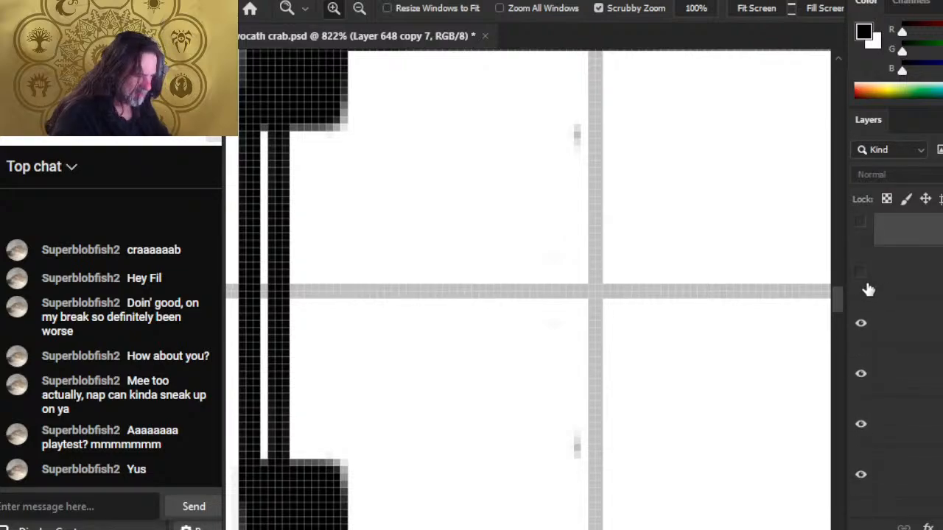
# Step: Toggle the layers from Layer 648 copy 7 down to Layer 650 one by one, checking each for the specks
pyautogui.click(862, 225)
pyautogui.click(863, 324)
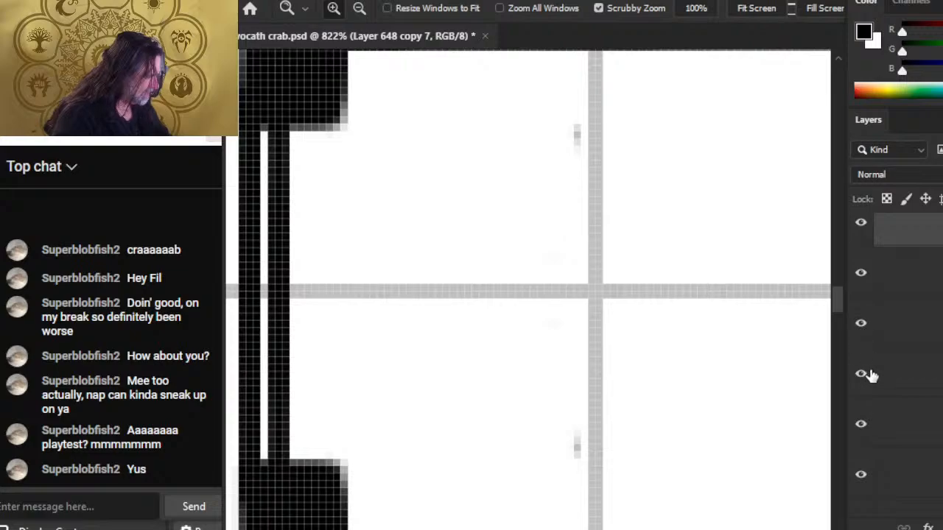
pyautogui.click(864, 374)
pyautogui.click(864, 430)
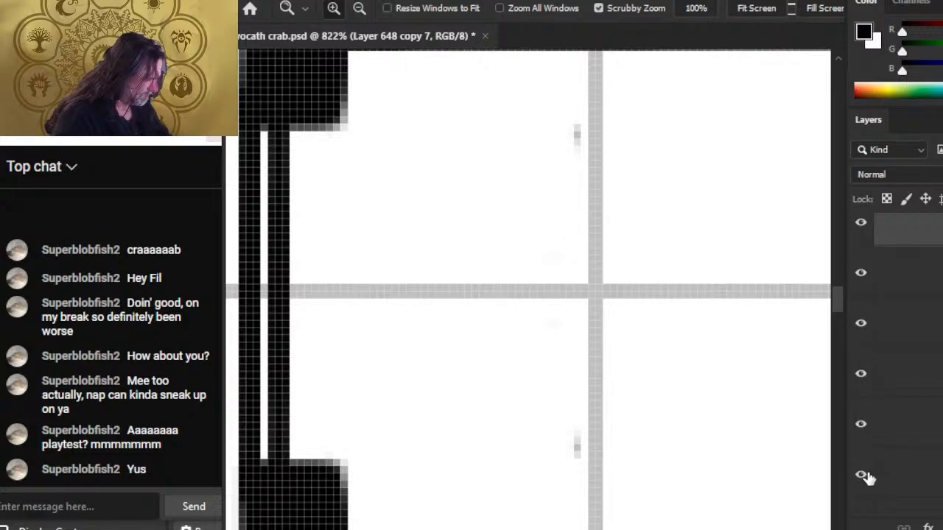
pyautogui.click(884, 477)
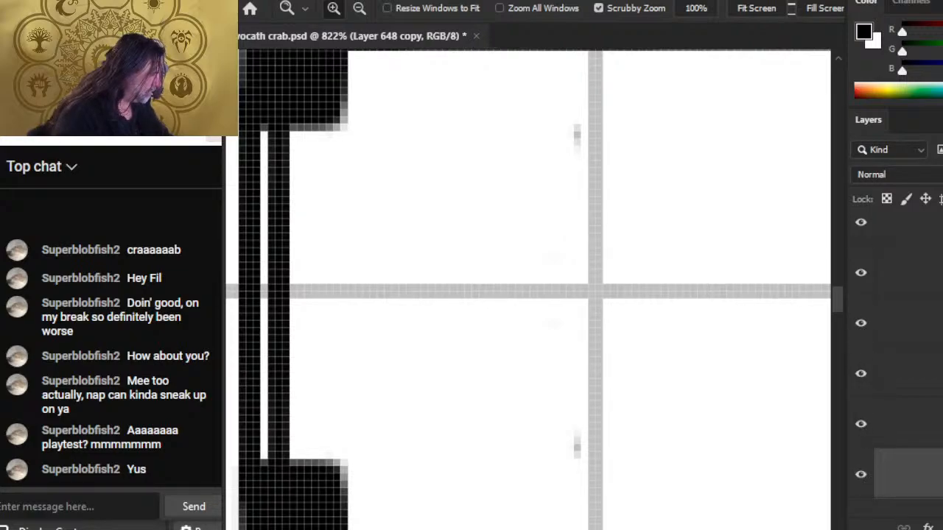
pyautogui.scroll(-2, 863, 339)
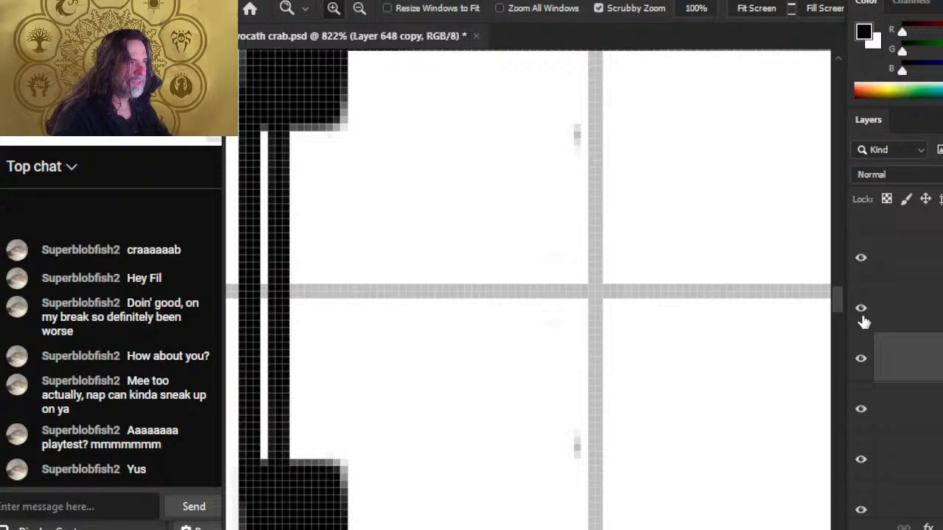
pyautogui.click(863, 365)
pyautogui.click(864, 362)
pyautogui.click(863, 410)
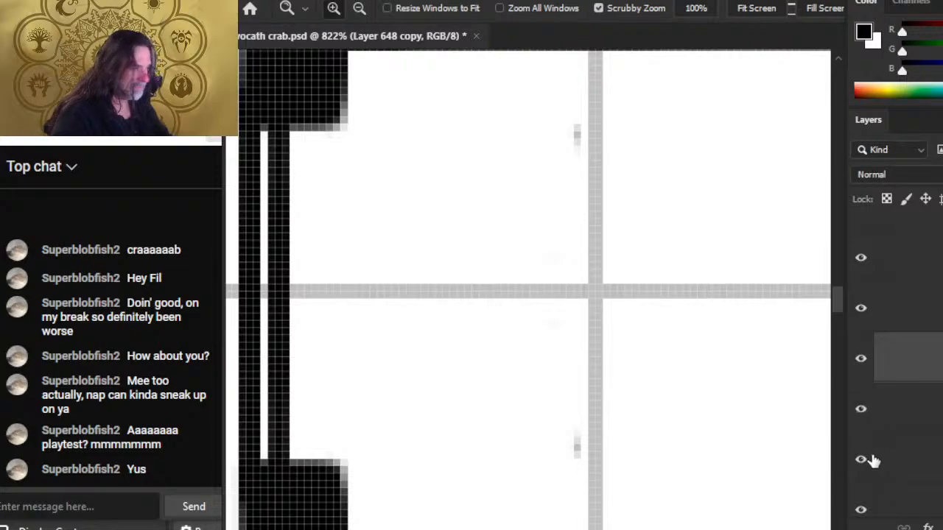
pyautogui.click(869, 463)
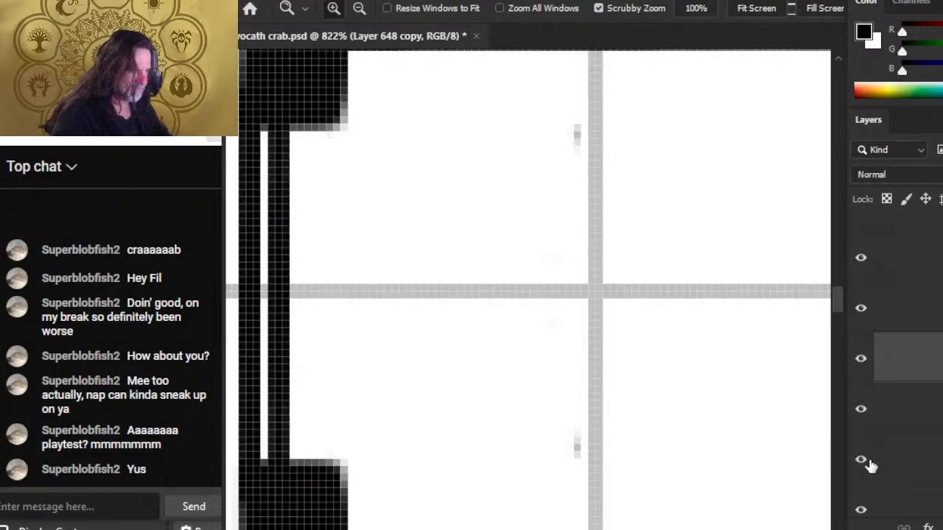
pyautogui.click(869, 465)
pyautogui.click(869, 464)
pyautogui.click(899, 477)
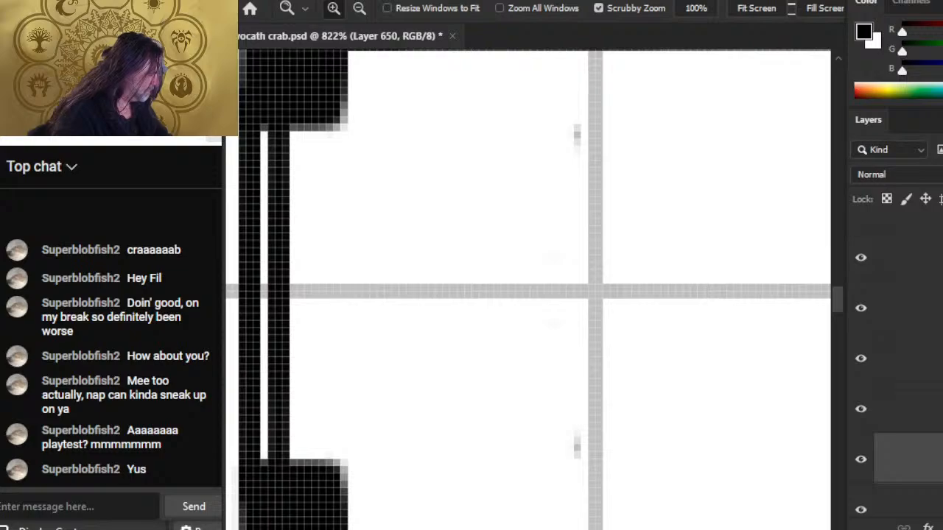
# Step: Locate the two specks inside the corridor by toggling the lowest wall layers, and erase them on Layer 648 copy 8 and Layer 648 copy 3
pyautogui.scroll(-6, 907, 361)
pyautogui.click(866, 233)
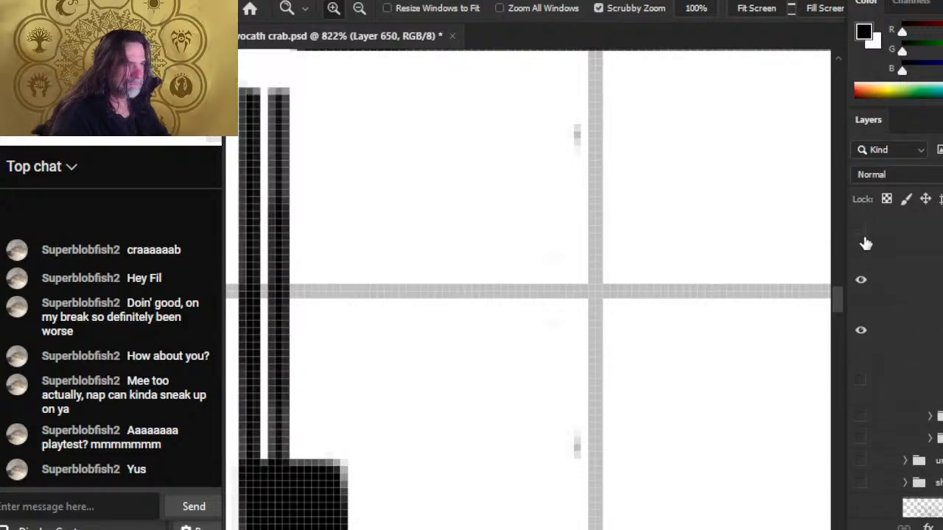
pyautogui.click(865, 239)
pyautogui.click(868, 291)
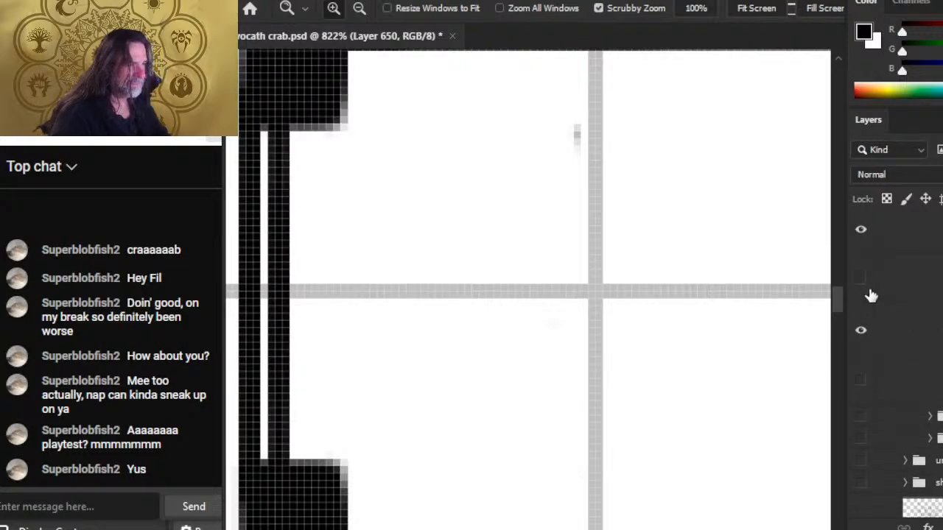
pyautogui.click(869, 294)
pyautogui.click(861, 344)
pyautogui.click(861, 347)
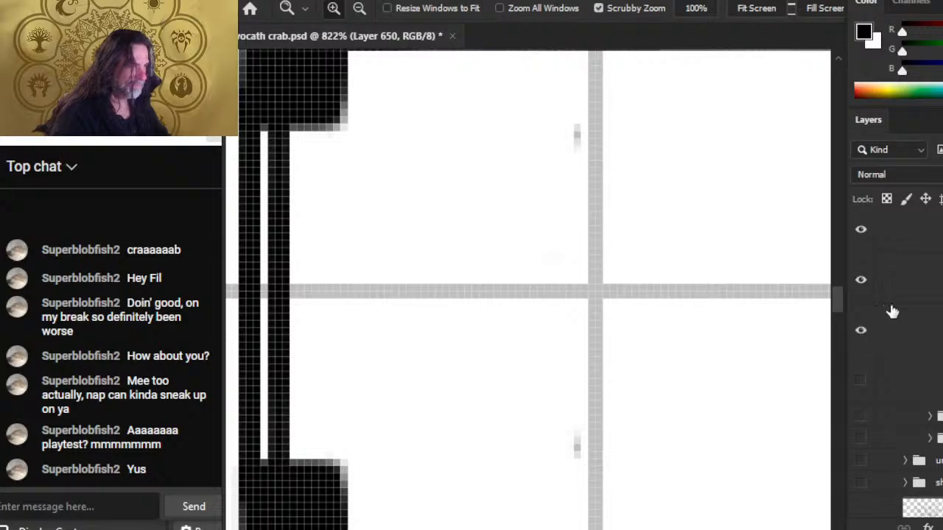
pyautogui.click(892, 312)
pyautogui.press('e')
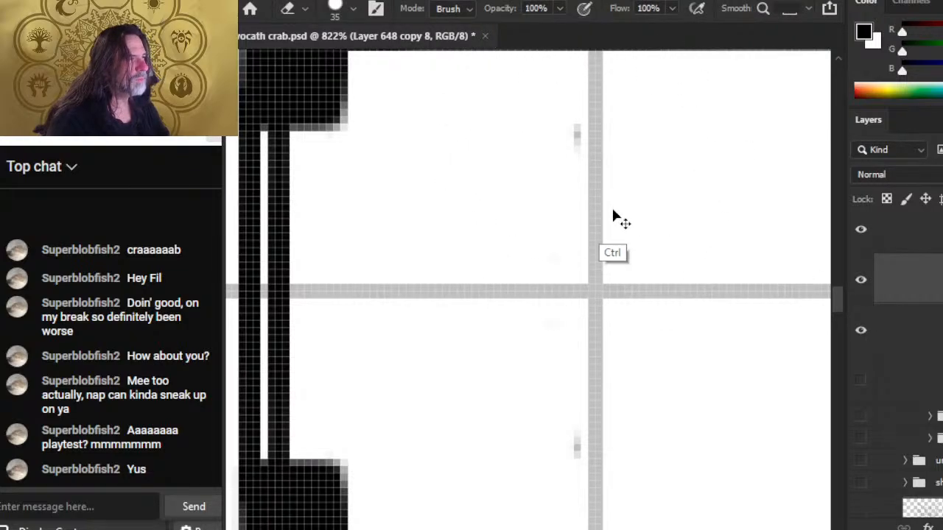
pyautogui.click(920, 321)
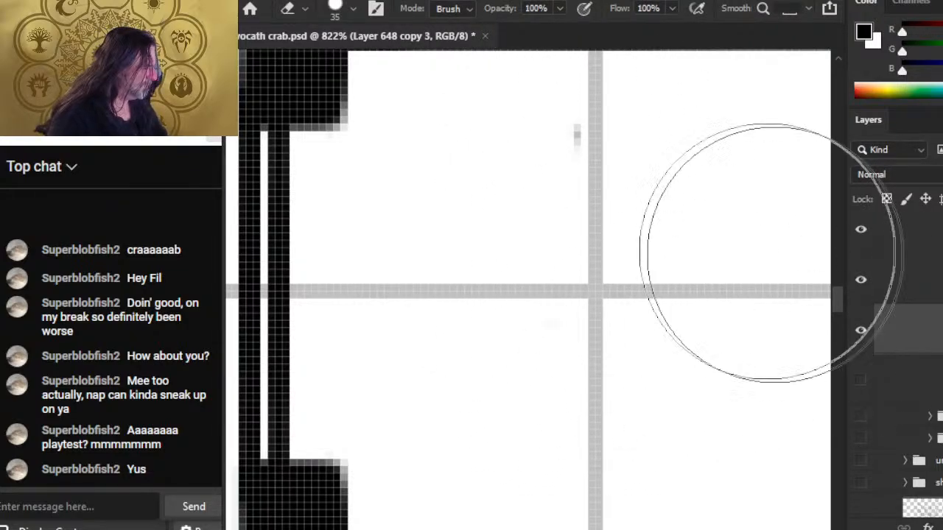
pyautogui.moveTo(562, 225); pyautogui.dragTo(598, 243)
# Step: Show the servant deck group over the octagonal room and corridor to examine its head section, and hide it again
pyautogui.hotkey('ctrl', 'space')
pyautogui.moveTo(702, 340); pyautogui.dragTo(617, 337)
pyautogui.moveTo(693, 361); pyautogui.dragTo(477, 294)
pyautogui.moveTo(682, 317); pyautogui.dragTo(621, 345)
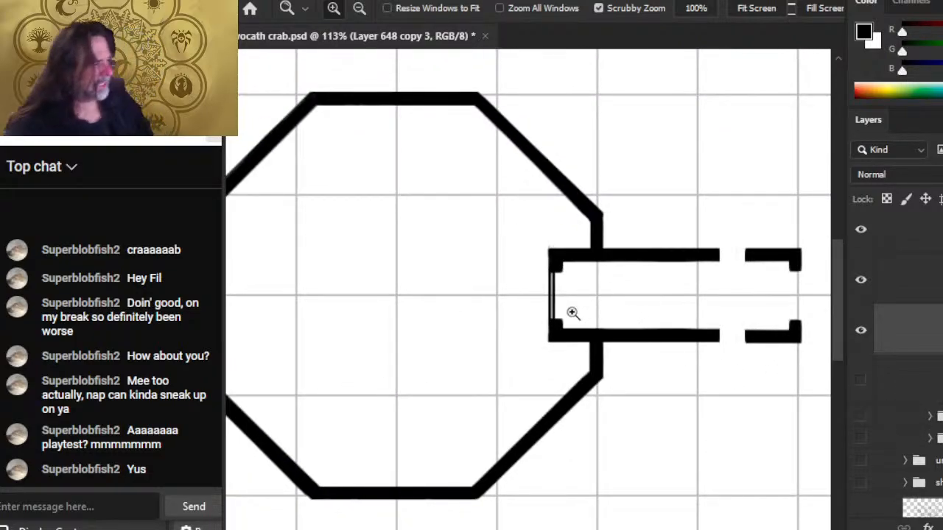
pyautogui.moveTo(570, 311); pyautogui.dragTo(538, 320)
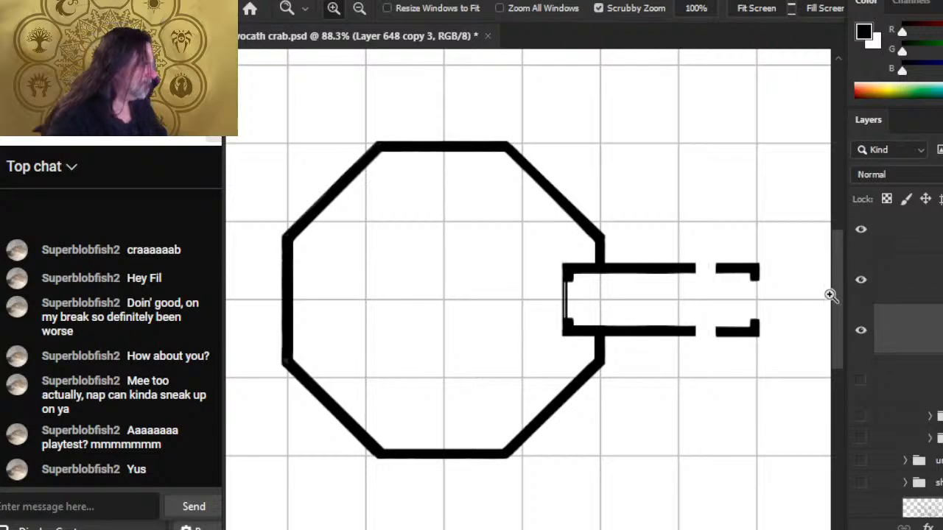
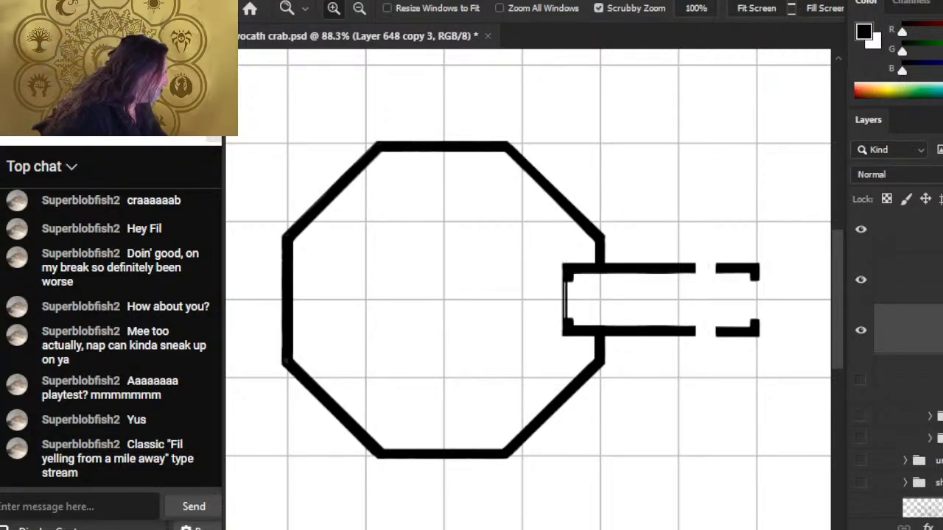
pyautogui.scroll(-4, 905, 368)
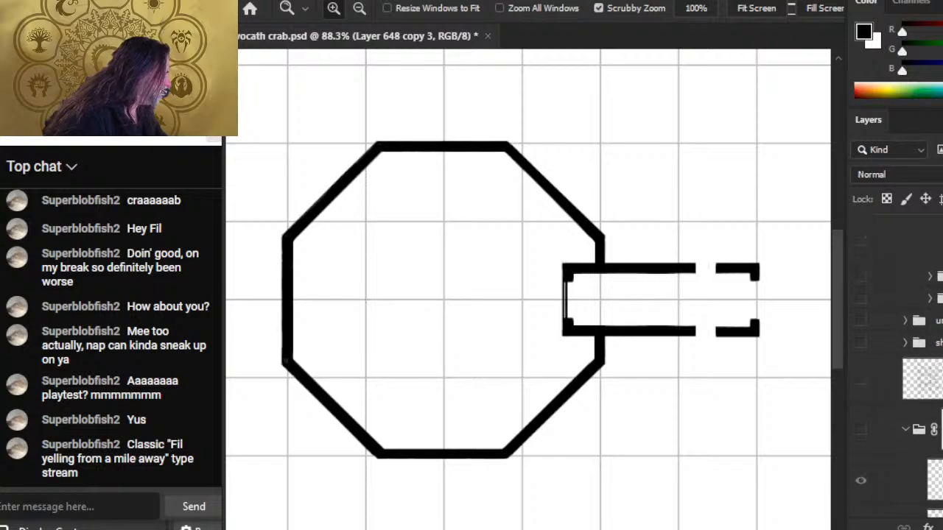
pyautogui.scroll(2, 905, 368)
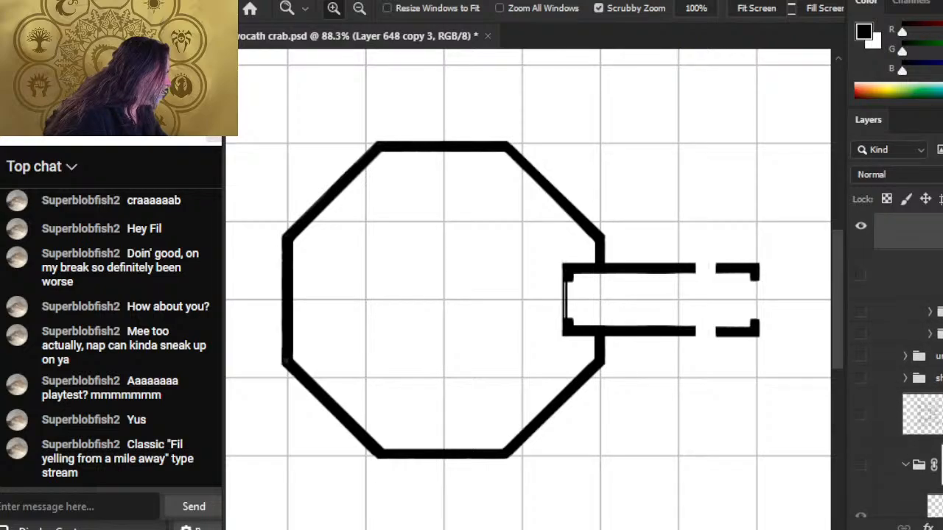
pyautogui.click(859, 327)
pyautogui.click(903, 327)
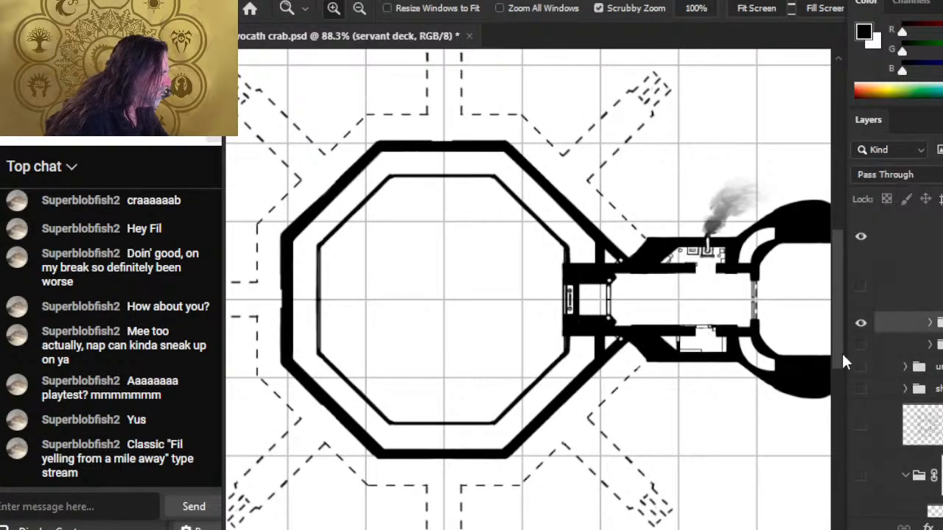
pyautogui.moveTo(758, 302); pyautogui.dragTo(534, 276)
pyautogui.click(857, 329)
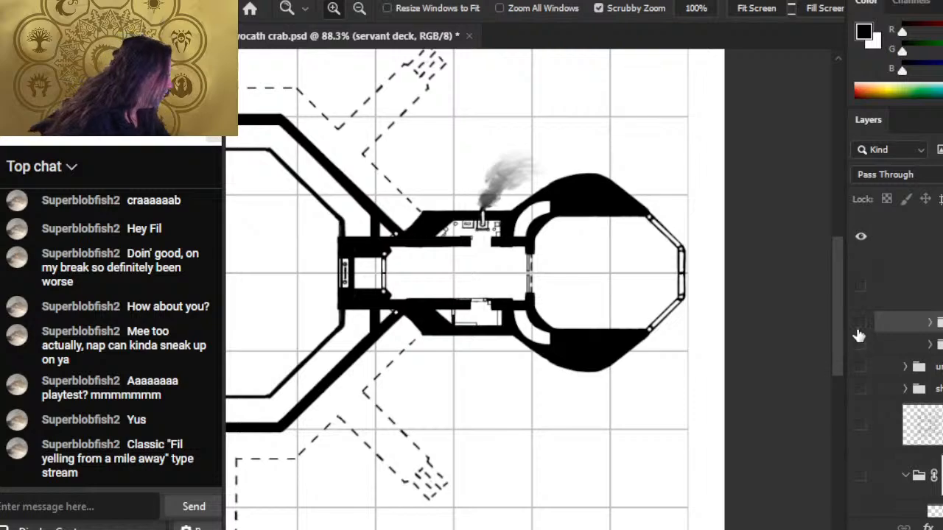
pyautogui.click(860, 345)
pyautogui.click(860, 345)
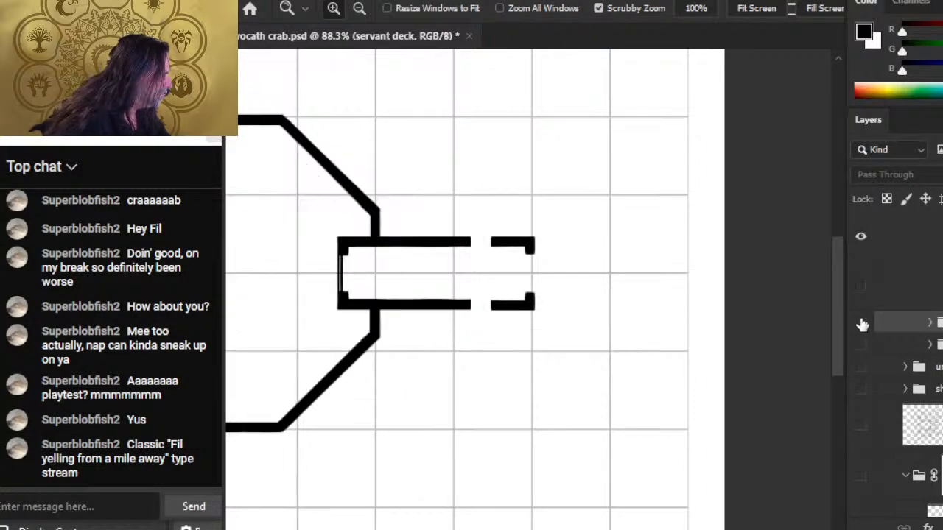
# Step: Toggle the servant deck group and the folder beneath its neighbour to check for the missing head section
pyautogui.click(862, 324)
pyautogui.click(862, 325)
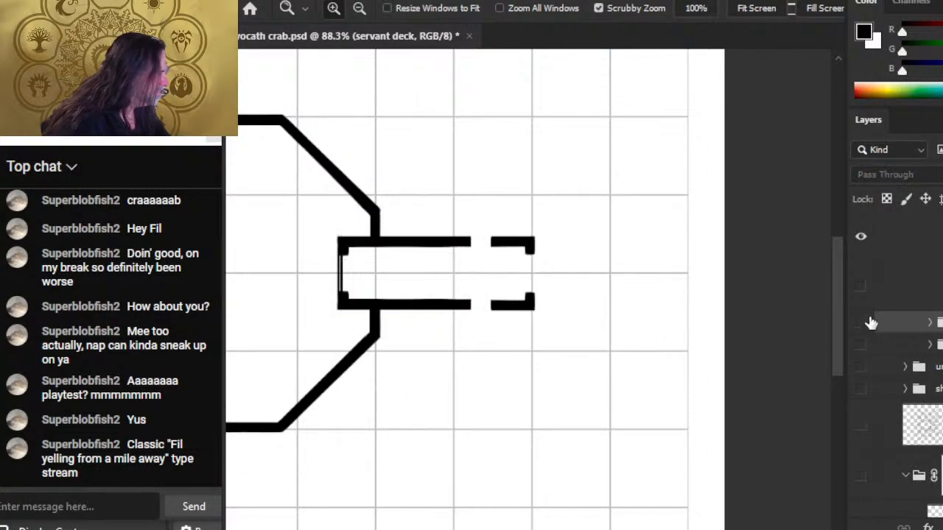
pyautogui.click(861, 368)
pyautogui.click(861, 369)
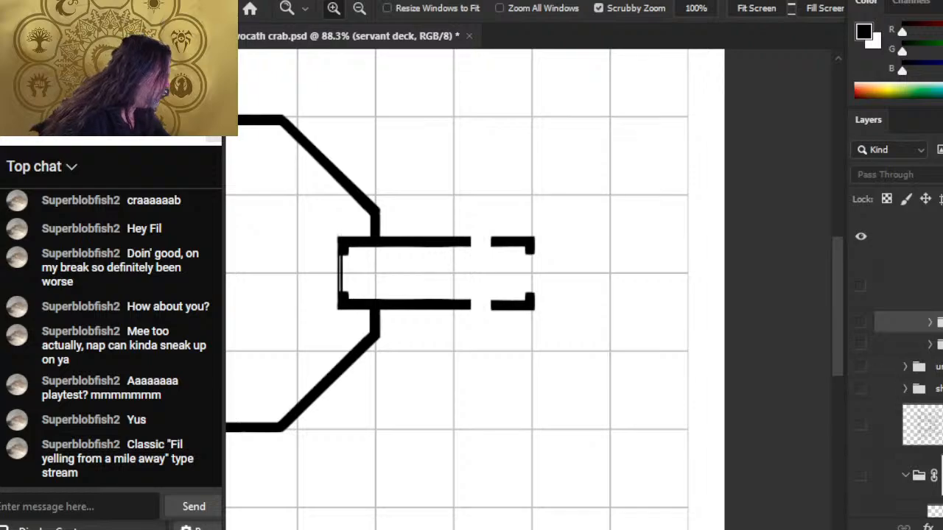
pyautogui.scroll(8, 895, 361)
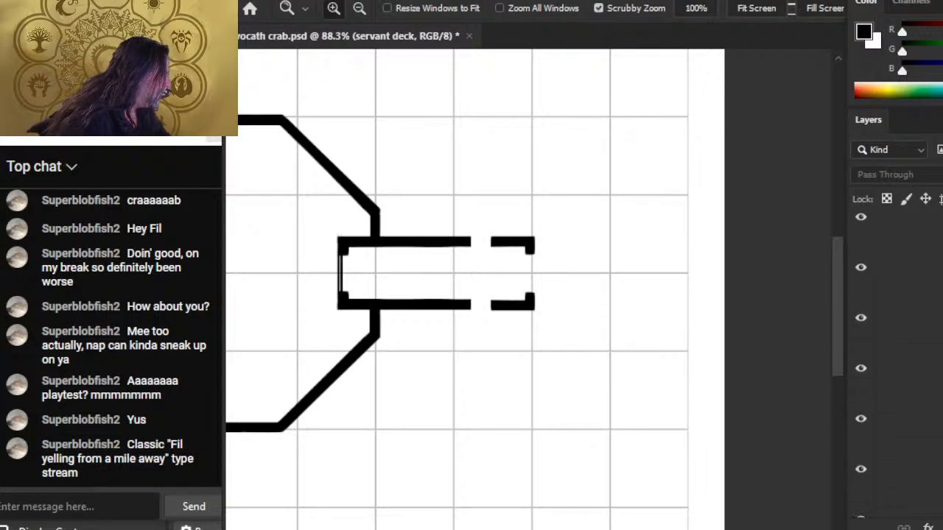
pyautogui.scroll(3, 862, 354)
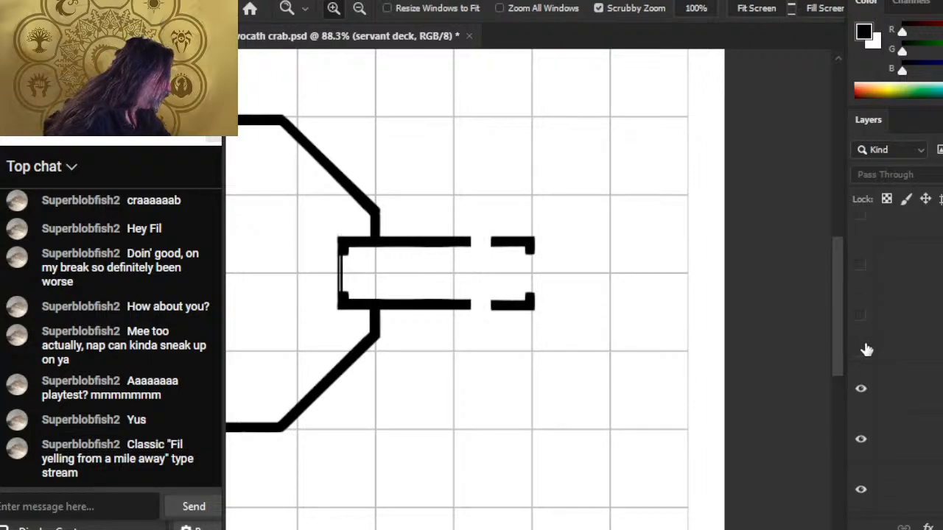
# Step: Show the arena frame group and toggle its inner layers to identify the one holding the head's circular wall
pyautogui.click(861, 354)
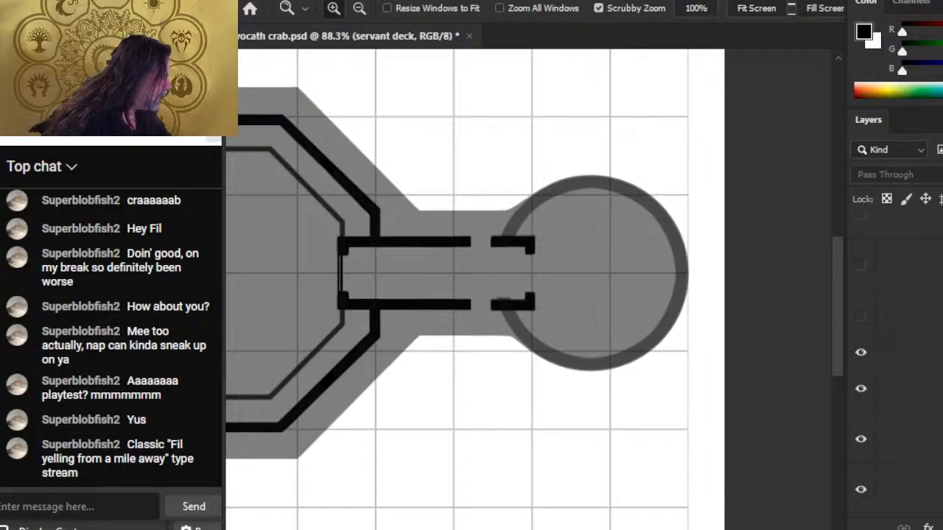
pyautogui.click(861, 489)
pyautogui.click(862, 390)
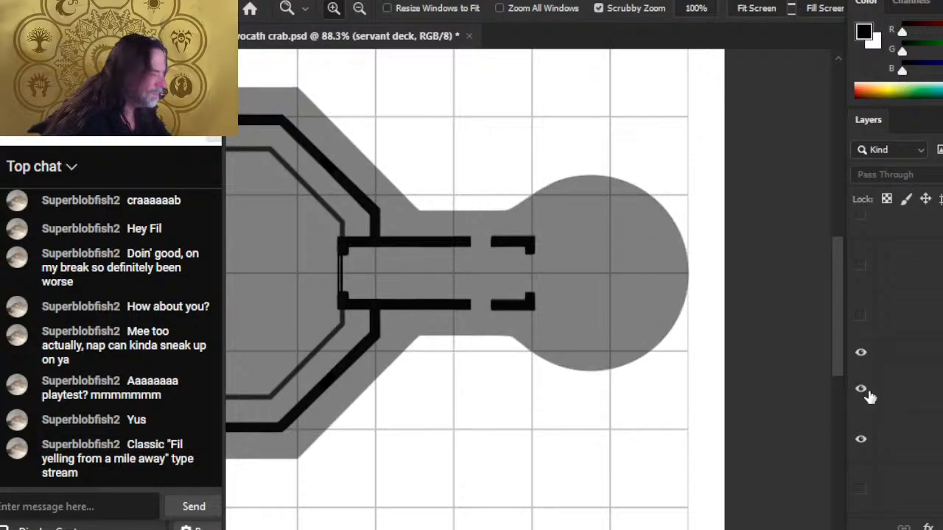
pyautogui.click(860, 390)
# Step: Move the circular wall on Layer 551 out of the arena frame group, hide that group, and set the layer's opacity to 90%
pyautogui.click(930, 397)
pyautogui.moveTo(930, 397); pyautogui.dragTo(899, 413)
pyautogui.click(862, 354)
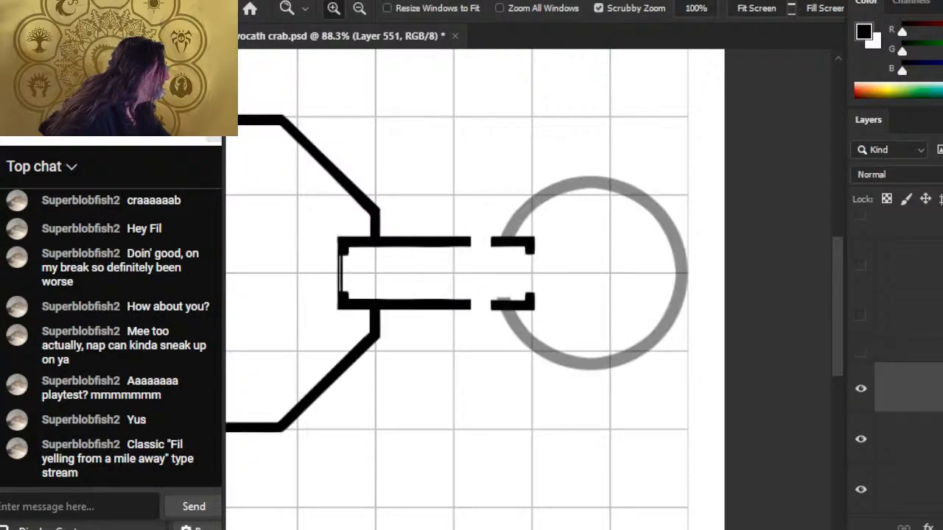
pyautogui.press('9')
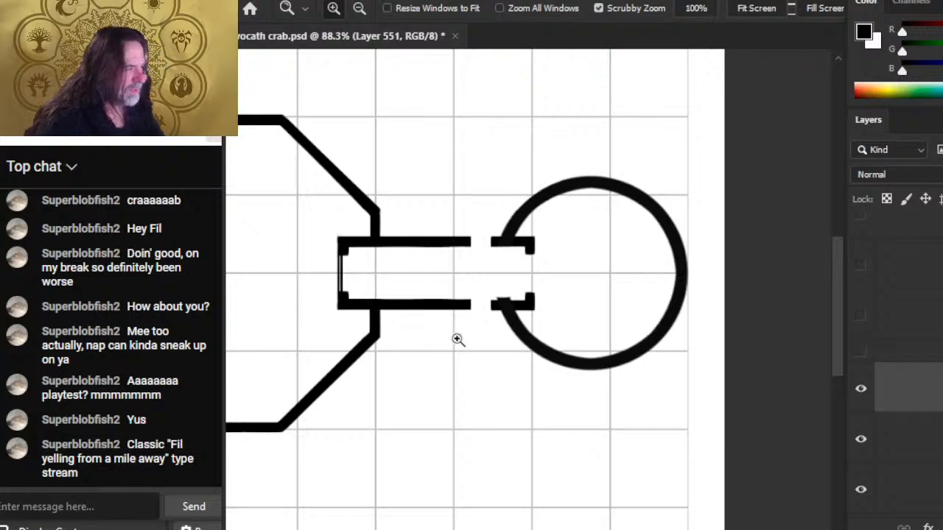
# Step: Erase the end of the circular wall that sticks out past the corridor's lower wall on Layer 551
pyautogui.moveTo(492, 318); pyautogui.dragTo(528, 363)
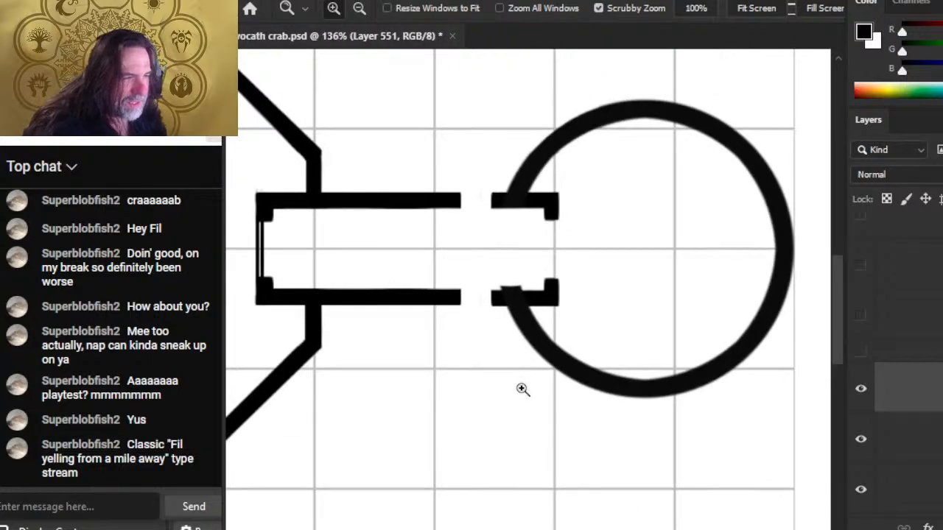
pyautogui.moveTo(496, 361)
pyautogui.mouseDown()
pyautogui.moveTo(543, 331)
pyautogui.moveTo(521, 339)
pyautogui.moveTo(445, 327)
pyautogui.mouseUp()
pyautogui.press('e')
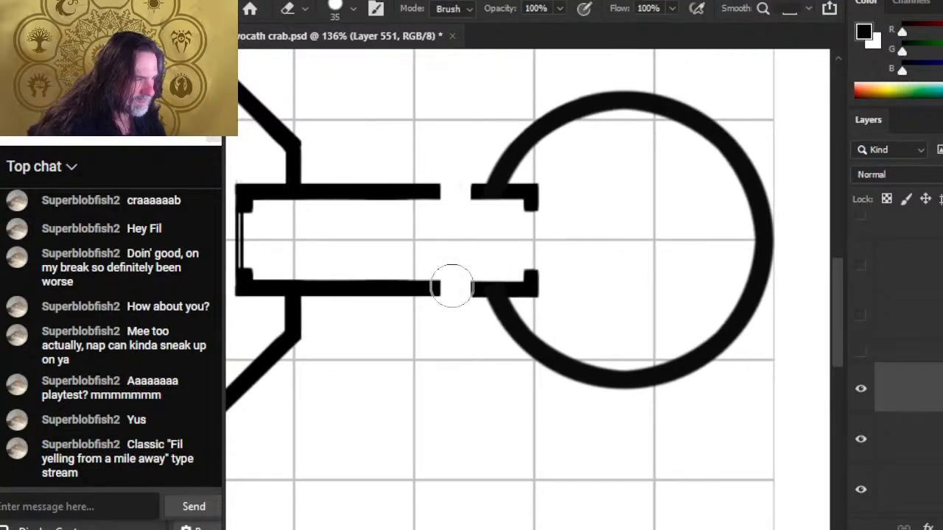
pyautogui.press('z')
pyautogui.moveTo(537, 305); pyautogui.dragTo(467, 349)
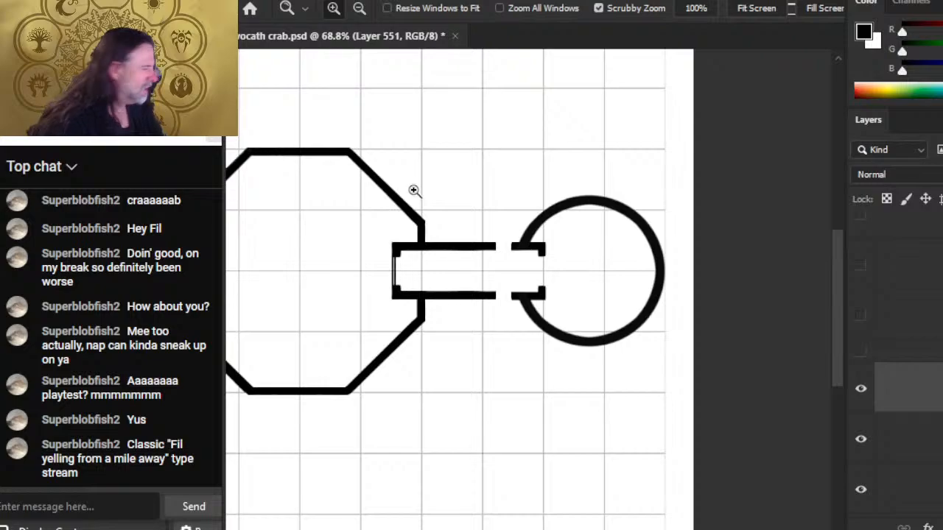
# Step: Show the arena frame group and hide the inner octagon outline inside it, keeping the grey hull shape visible
pyautogui.click(861, 355)
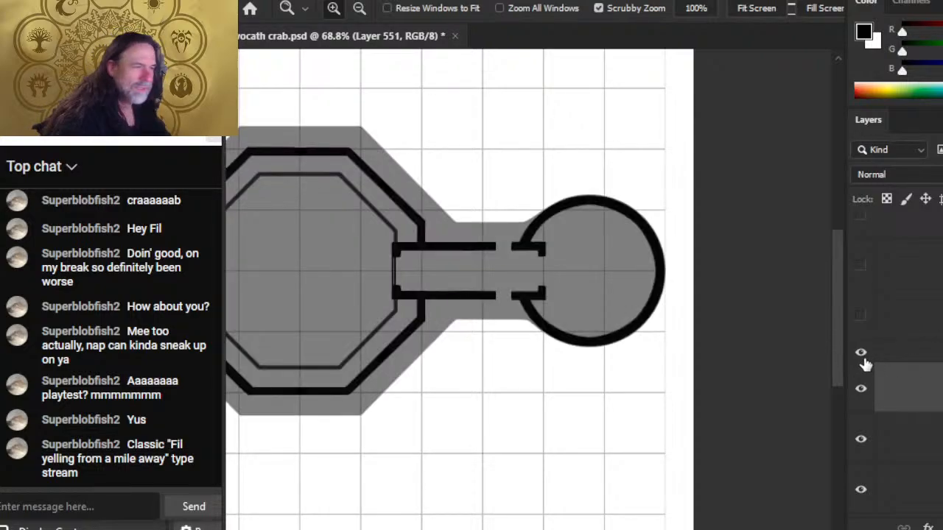
pyautogui.click(913, 333)
pyautogui.click(915, 365)
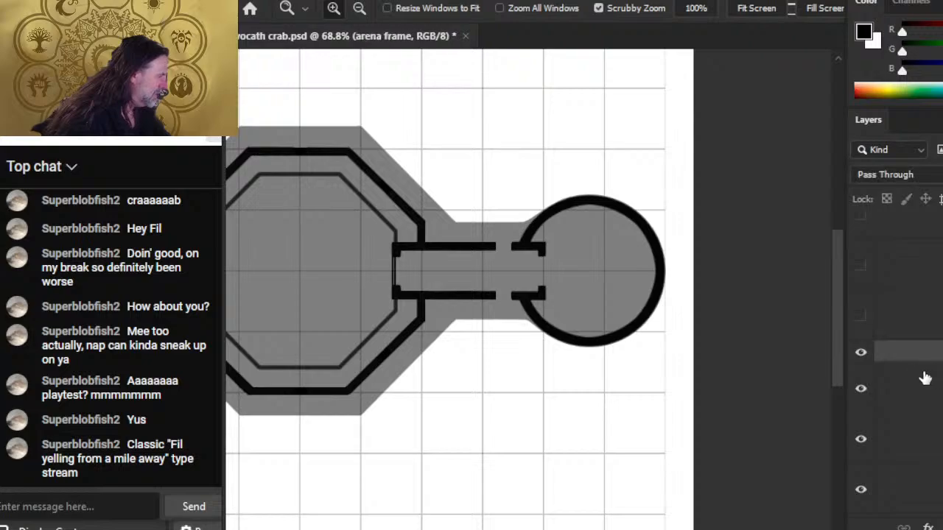
pyautogui.click(860, 360)
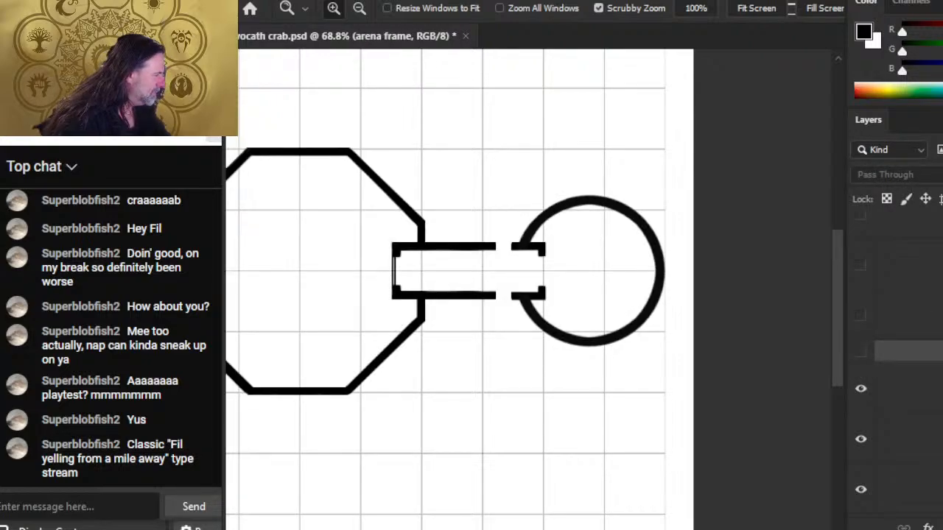
pyautogui.click(860, 354)
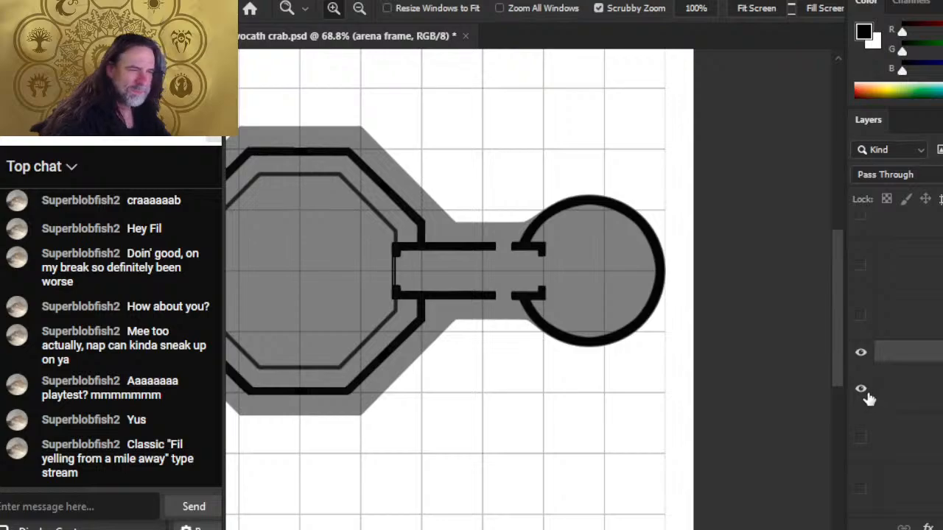
pyautogui.click(861, 390)
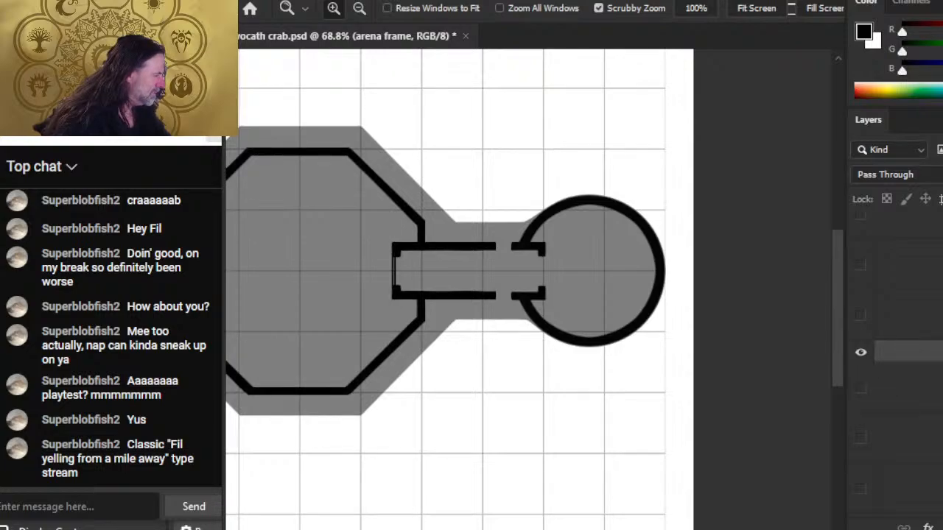
pyautogui.moveTo(860, 489); pyautogui.dragTo(860, 389)
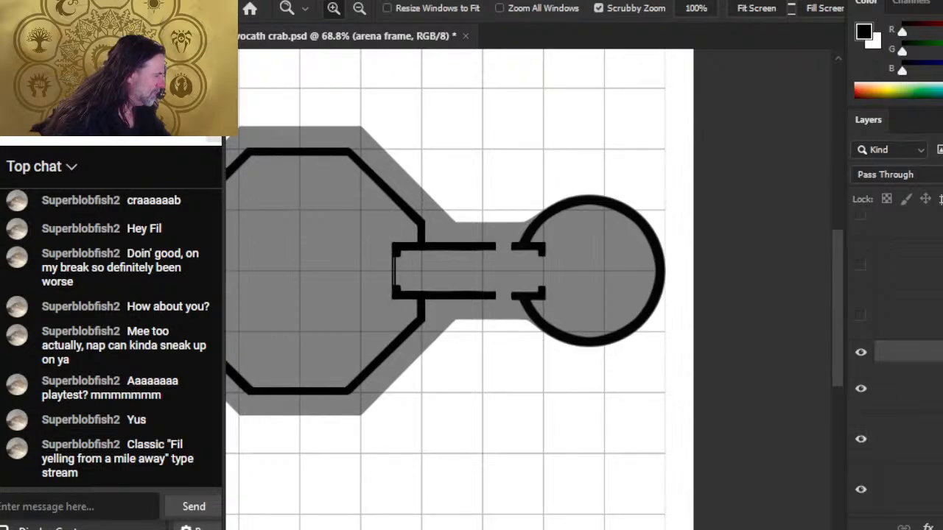
# Step: Move the arena frame group down the layer stack to sit below the wall layers, directly above Layer 550 copy 3
pyautogui.scroll(-2, 894, 354)
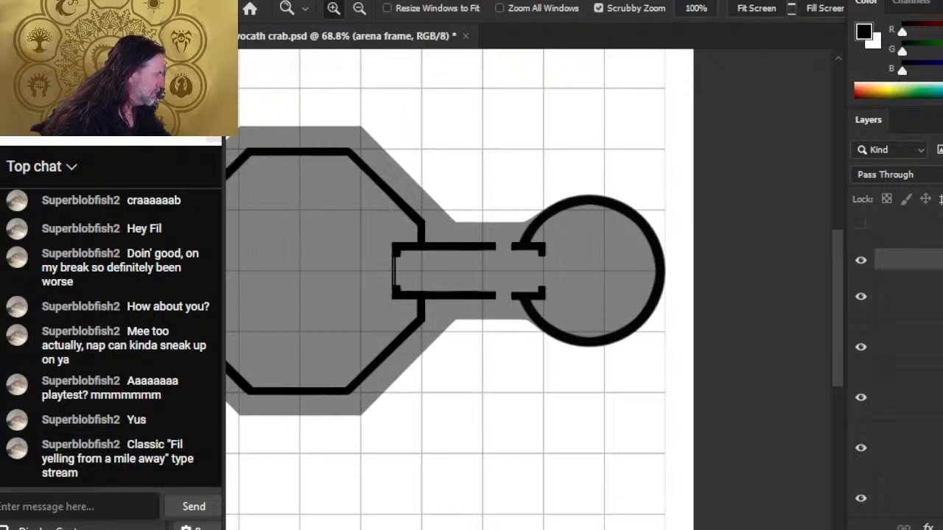
pyautogui.scroll(-1, 894, 354)
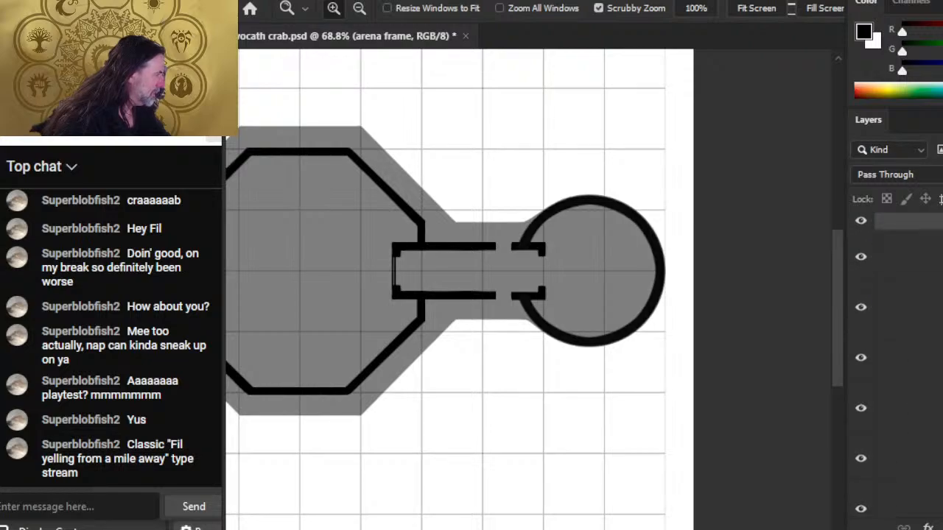
pyautogui.scroll(5, 895, 353)
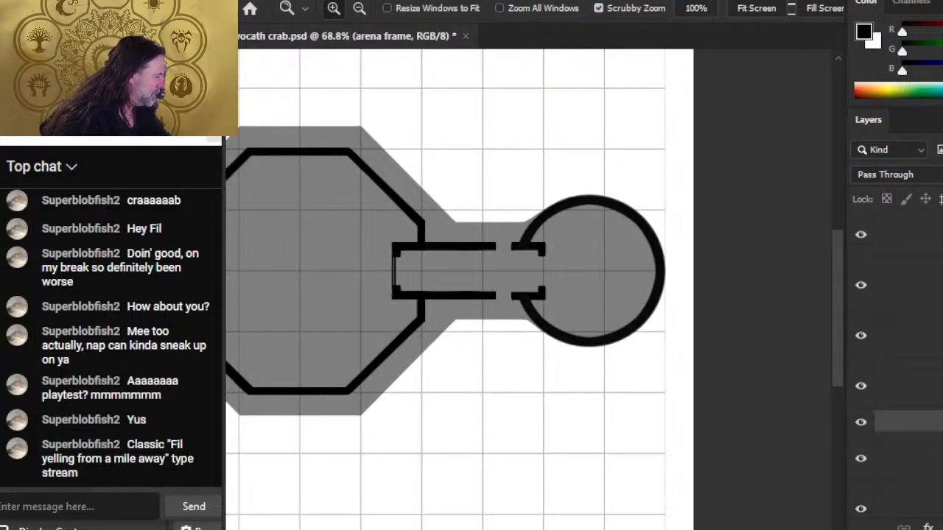
pyautogui.scroll(-3, 895, 354)
pyautogui.moveTo(913, 418); pyautogui.dragTo(913, 507)
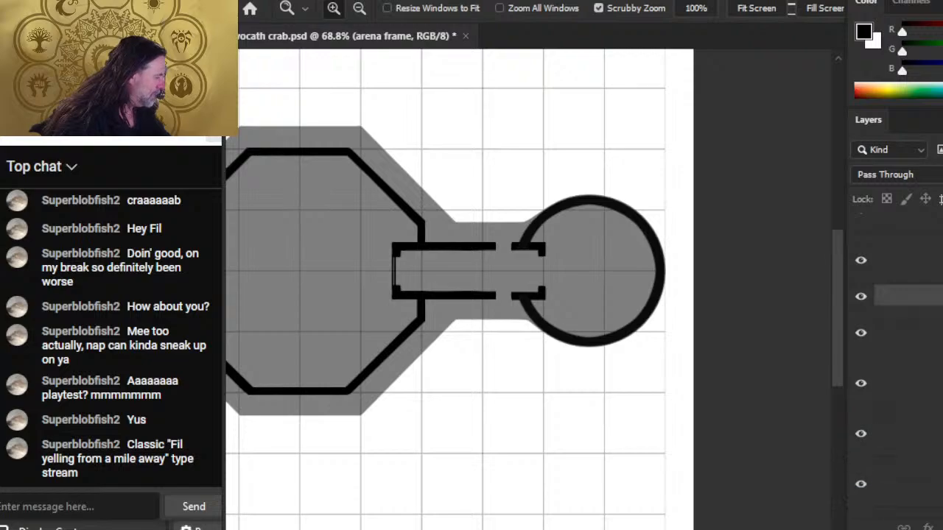
pyautogui.scroll(-5, 913, 412)
pyautogui.moveTo(913, 260); pyautogui.dragTo(914, 371)
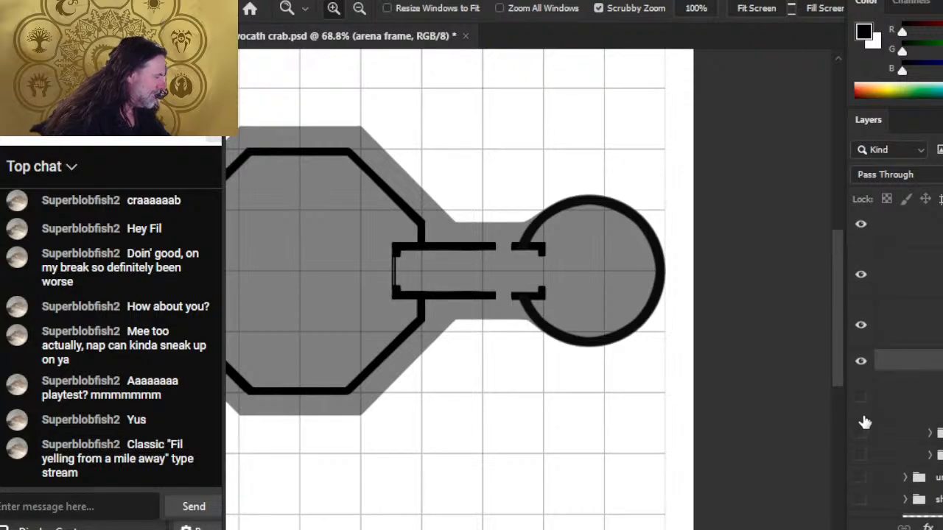
# Step: Toggle Layer 550 copy 3 and the arena frame group to compare what each contributes to the map
pyautogui.click(896, 408)
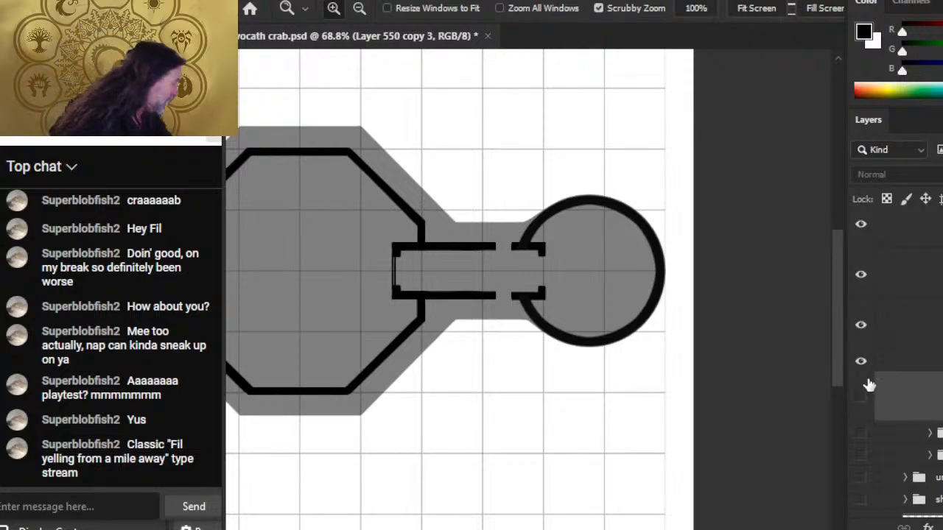
pyautogui.scroll(-4, 898, 366)
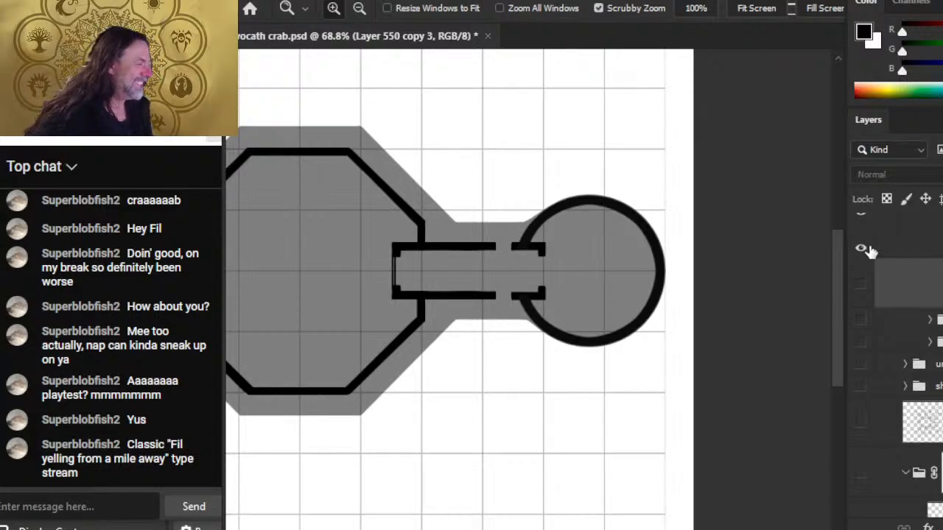
pyautogui.click(861, 284)
pyautogui.click(861, 286)
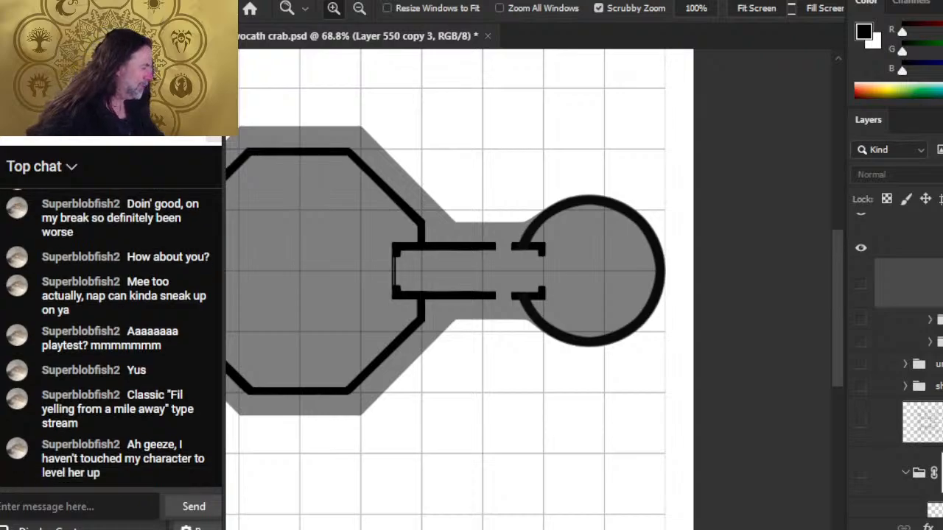
pyautogui.scroll(2, 914, 360)
pyautogui.scroll(-2, 914, 360)
pyautogui.scroll(3, 894, 346)
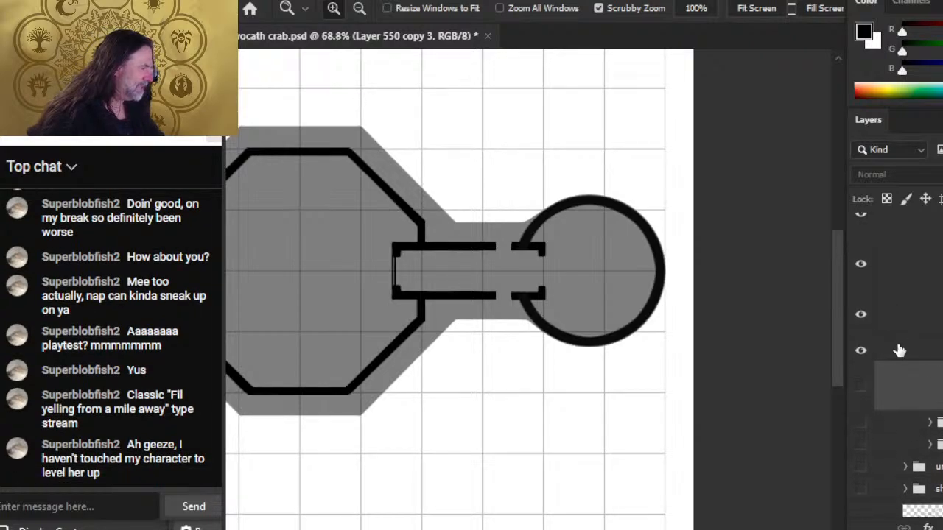
pyautogui.click(861, 351)
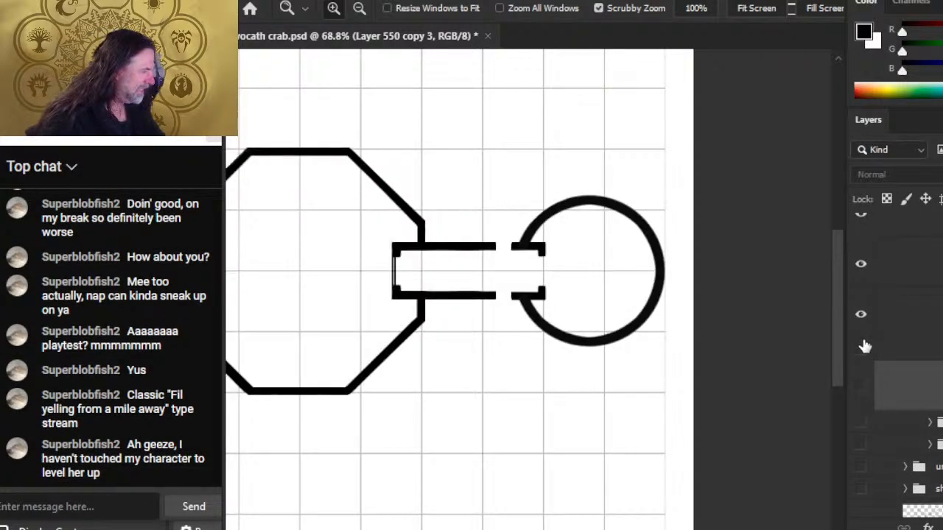
pyautogui.click(861, 349)
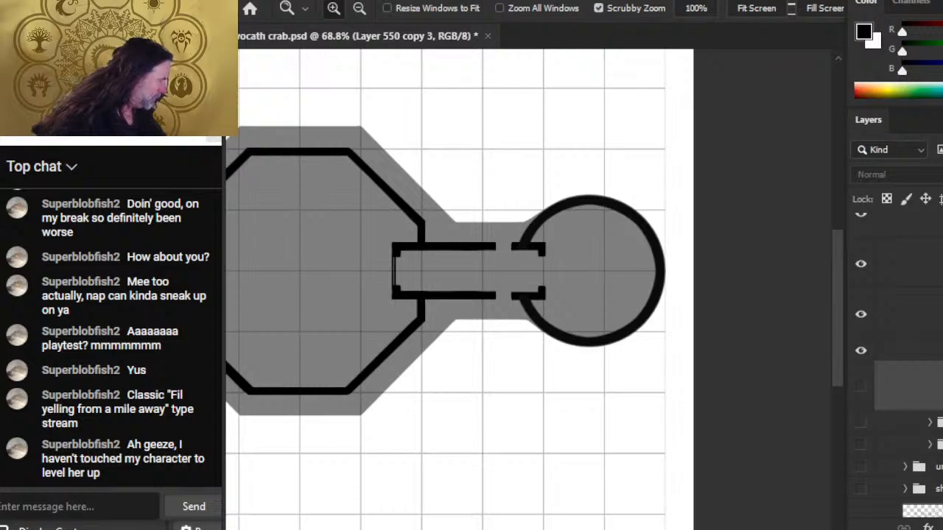
# Step: Check the three hidden layers above the wall layers one by one, and show the one with the head room sketch
pyautogui.scroll(-3, 932, 342)
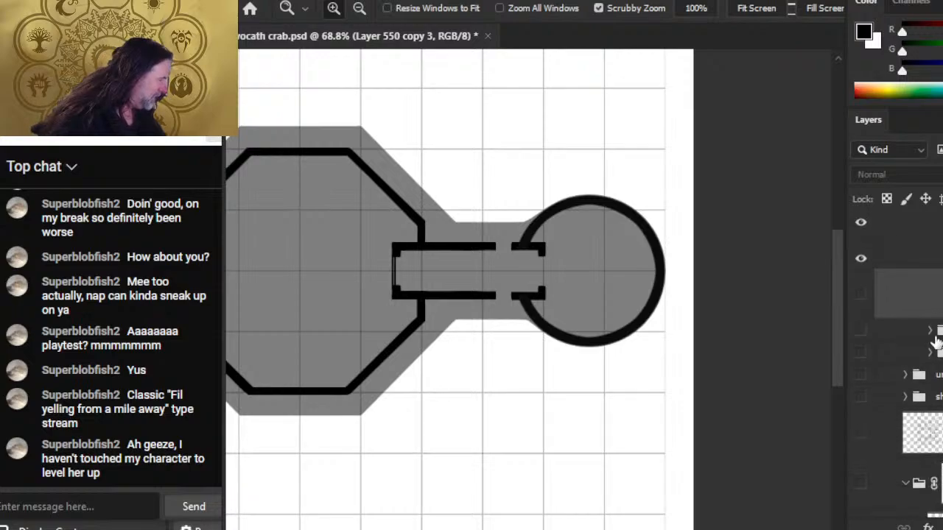
pyautogui.click(933, 257)
pyautogui.scroll(10, 906, 353)
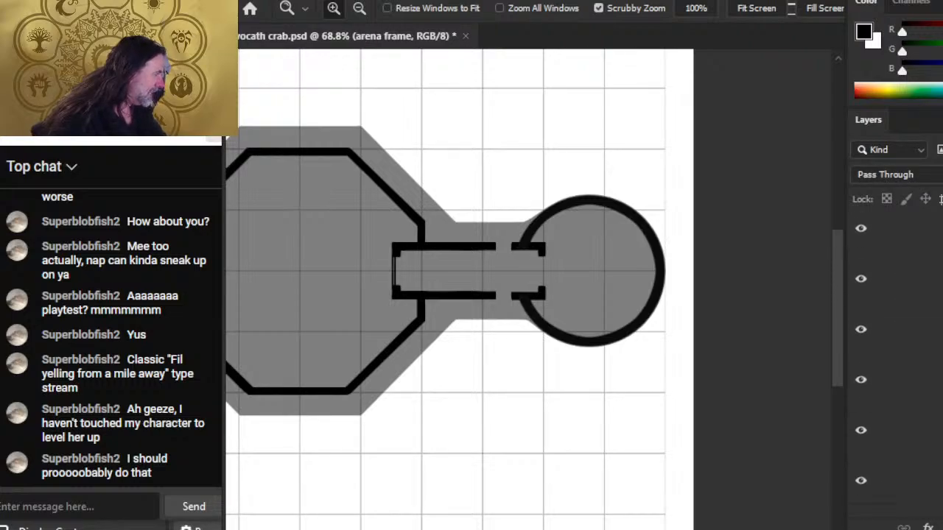
pyautogui.scroll(-1, 930, 284)
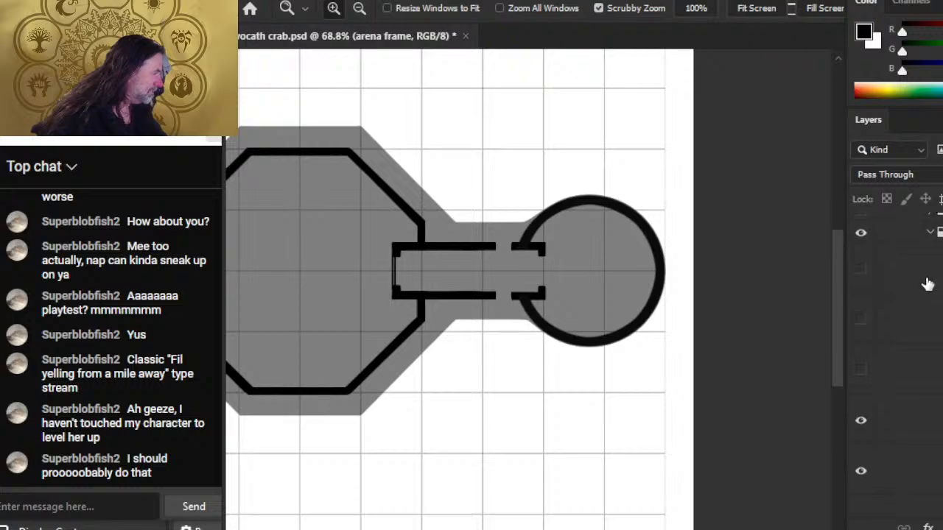
pyautogui.click(860, 277)
pyautogui.click(860, 278)
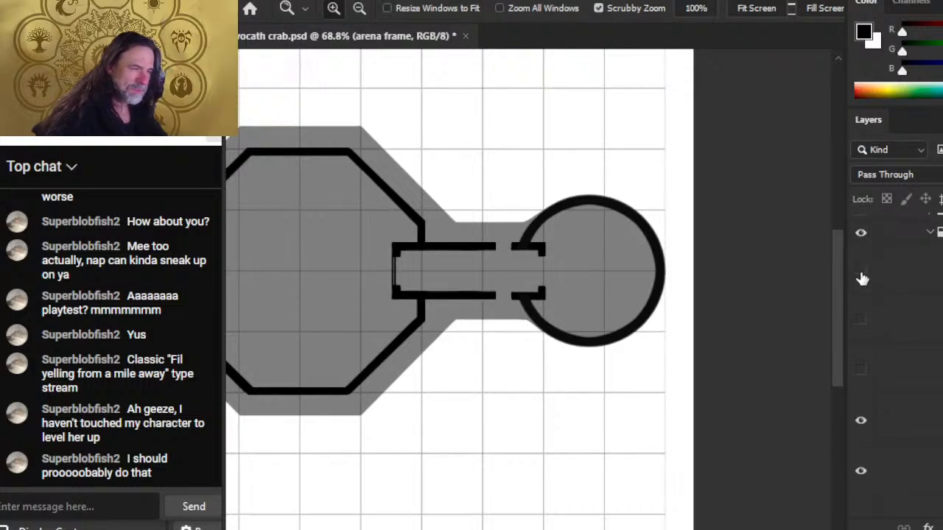
pyautogui.click(862, 321)
pyautogui.click(862, 322)
pyautogui.click(861, 369)
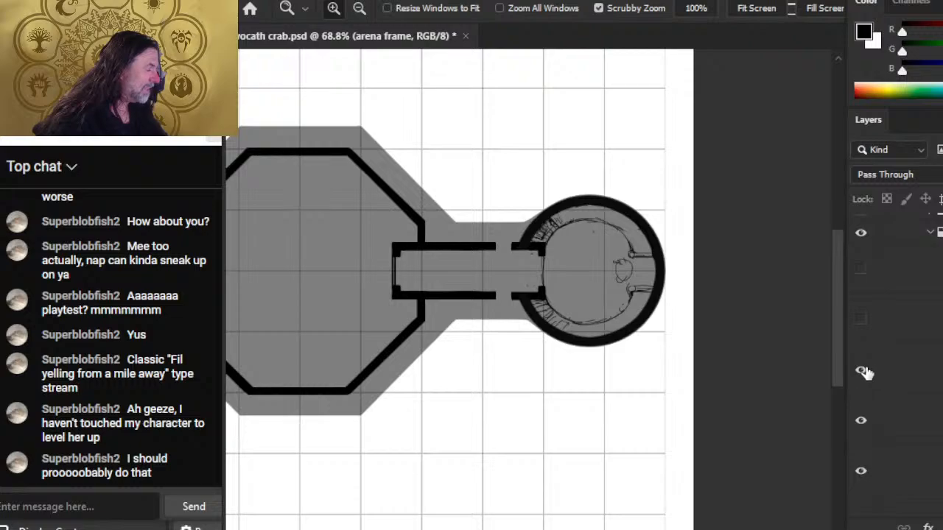
# Step: Move the two hidden layers above the head room sketch together down the stack among the lower wall layers
pyautogui.click(913, 317)
pyautogui.keyDown('ctrl'); pyautogui.click(913, 273); pyautogui.keyUp('ctrl')
pyautogui.moveTo(912, 333); pyautogui.dragTo(910, 489)
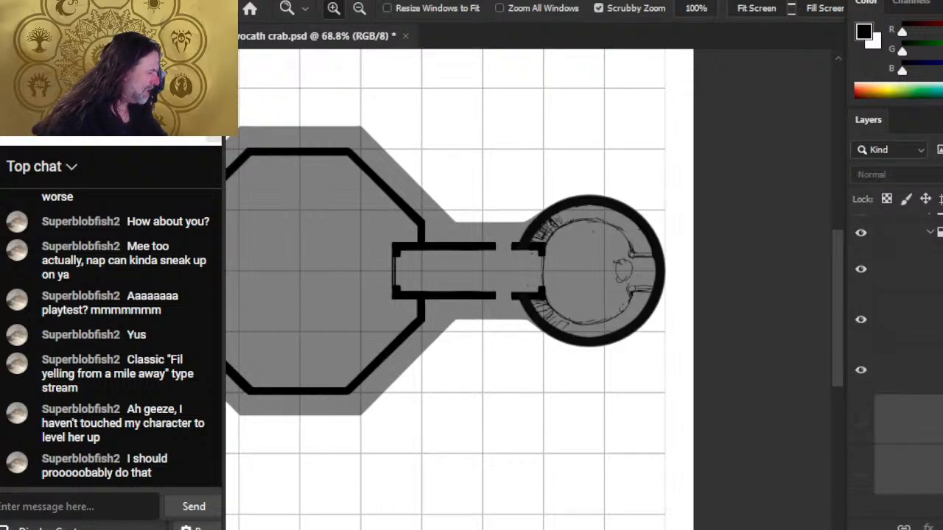
pyautogui.scroll(-5, 913, 369)
pyautogui.moveTo(918, 248); pyautogui.dragTo(920, 477)
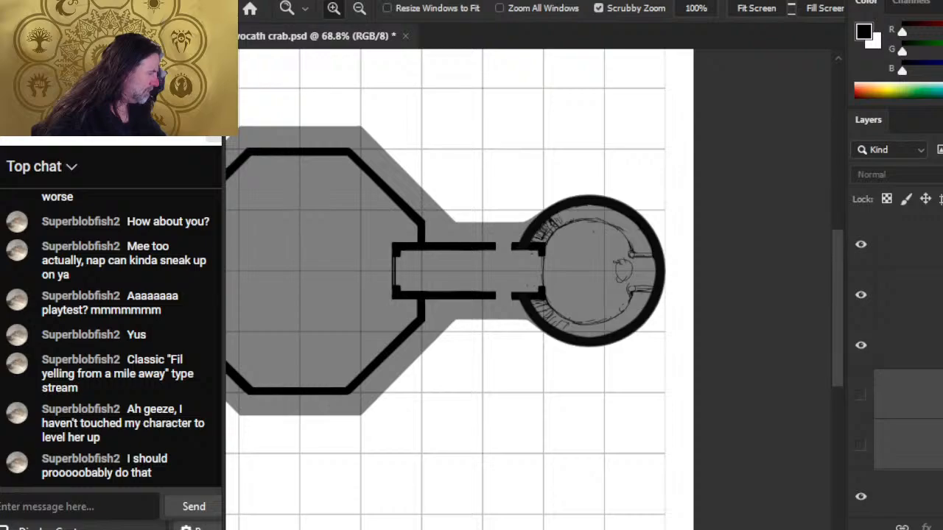
# Step: Move the two selected hidden layers further down the stack, out from among the visible wall layers
pyautogui.scroll(-5, 913, 354)
pyautogui.moveTo(906, 274); pyautogui.dragTo(926, 480)
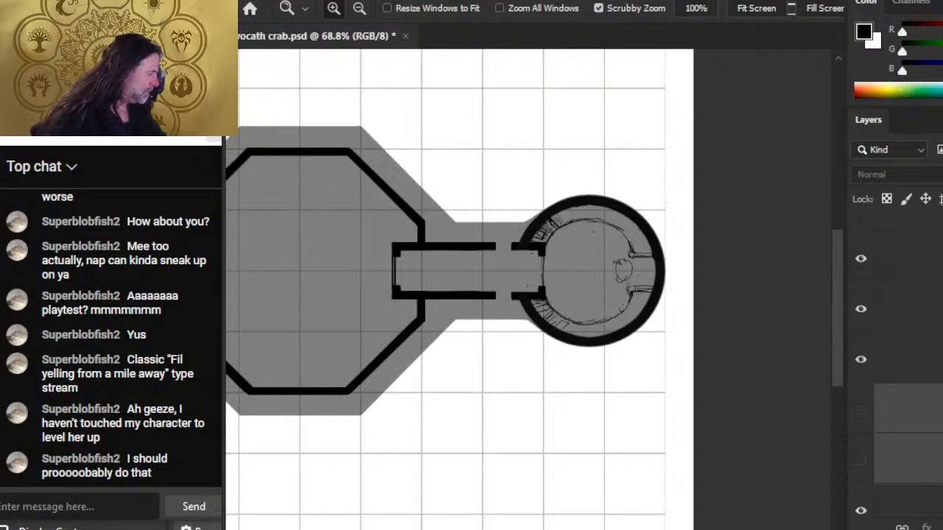
pyautogui.scroll(-5, 910, 295)
pyautogui.moveTo(907, 243); pyautogui.dragTo(908, 361)
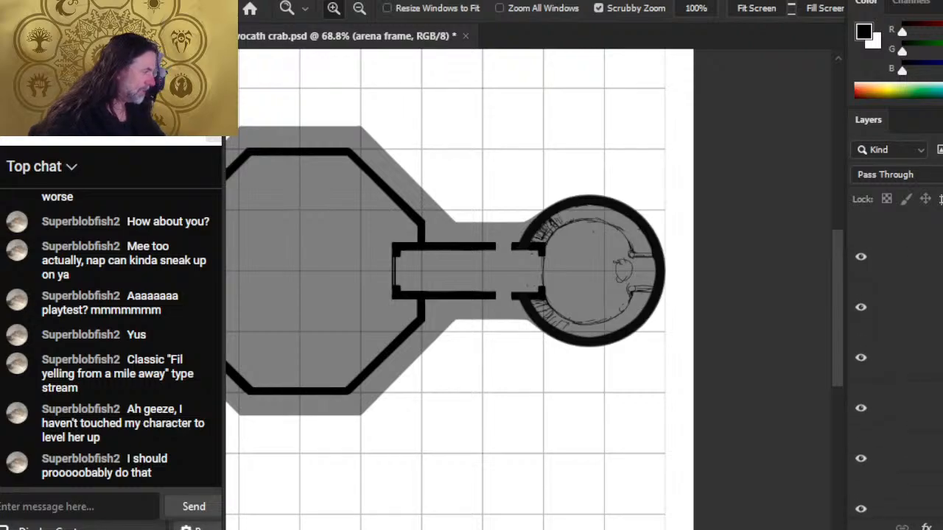
# Step: Select Layer 615, which holds the head room sketch, after checking its visibility and that of the hidden group above it
pyautogui.scroll(-5, 895, 294)
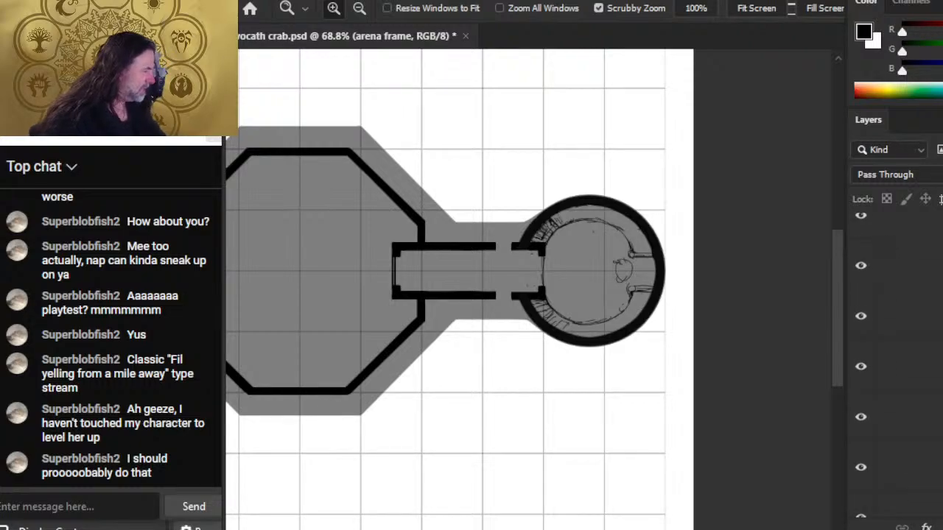
pyautogui.scroll(-3, 895, 295)
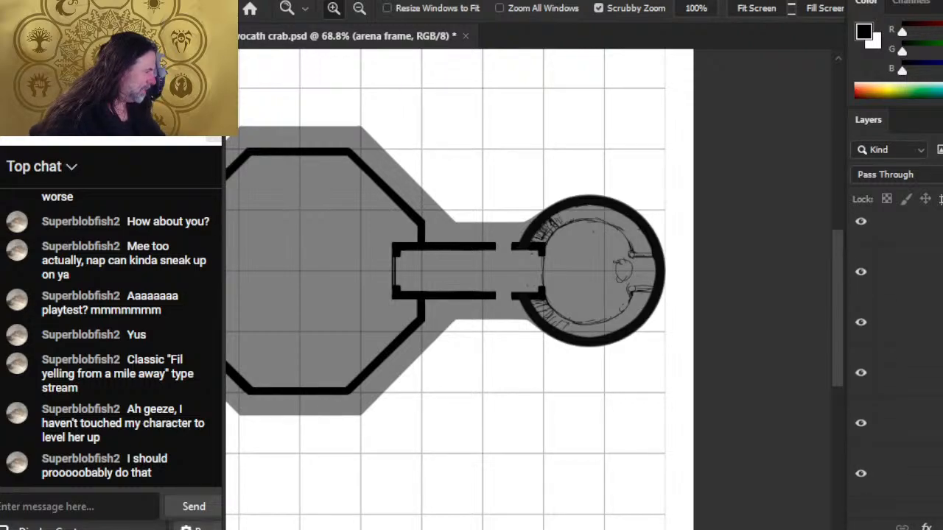
pyautogui.click(860, 378)
pyautogui.click(862, 376)
pyautogui.click(910, 374)
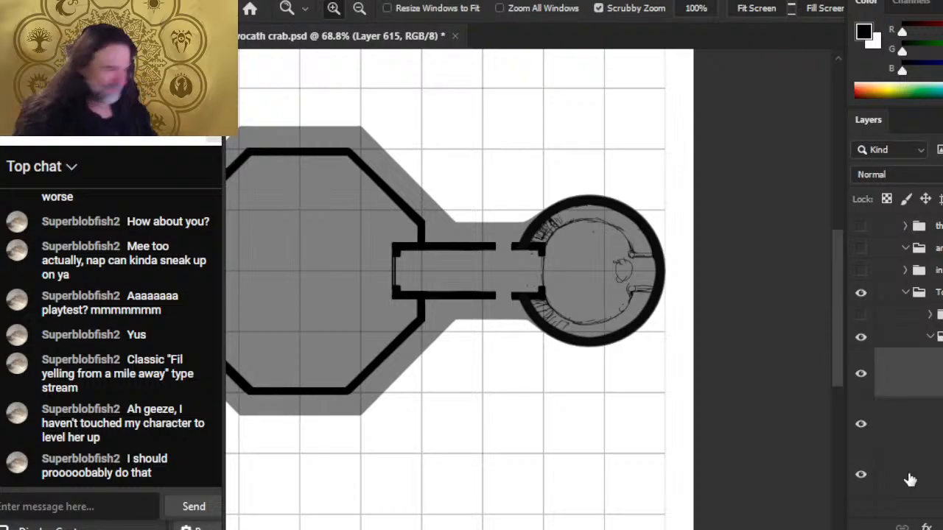
pyautogui.click(861, 317)
pyautogui.click(861, 317)
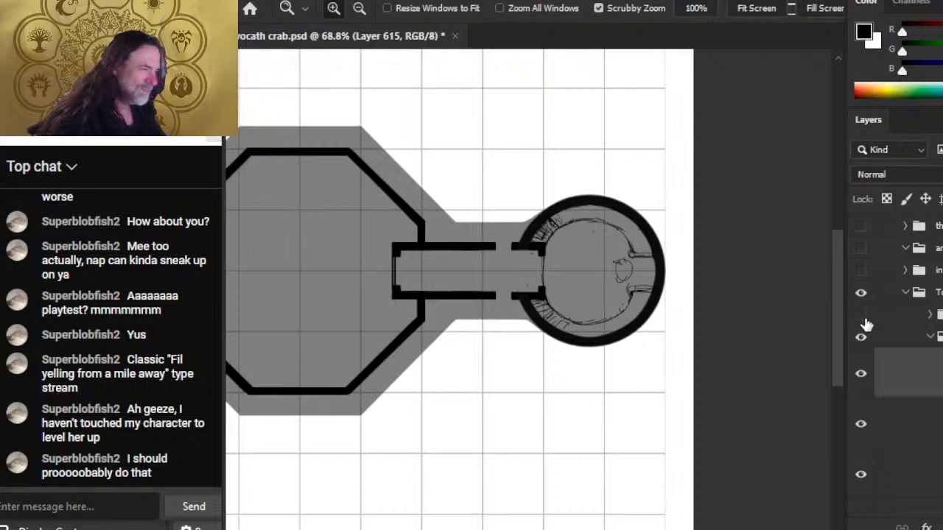
# Step: Look through the wall layers and toggle their group and the hidden group above to check what each contributes
pyautogui.scroll(-10, 898, 361)
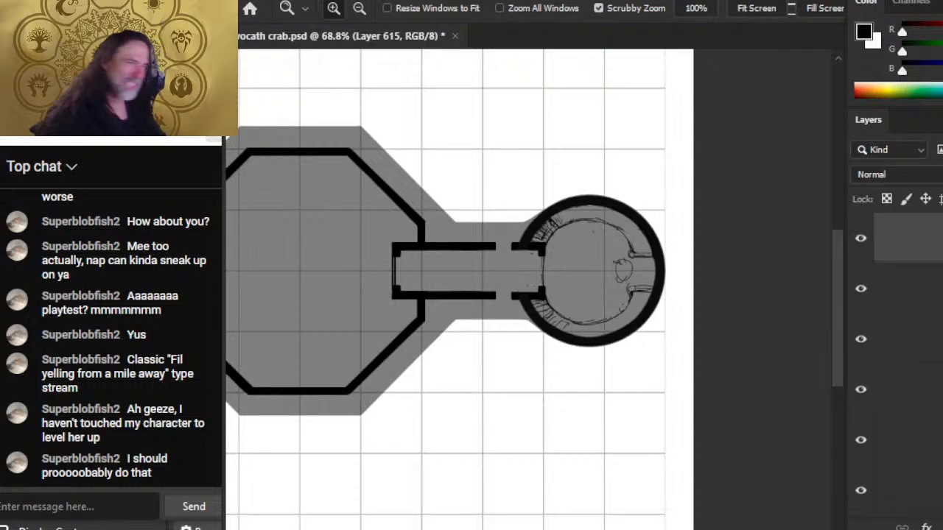
pyautogui.scroll(-1, 898, 361)
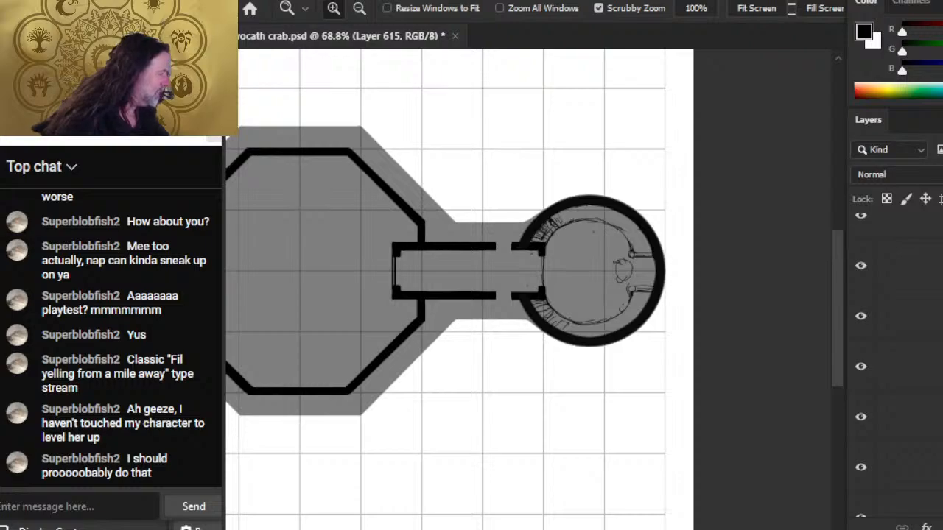
pyautogui.scroll(5, 898, 353)
pyautogui.scroll(-2, 899, 354)
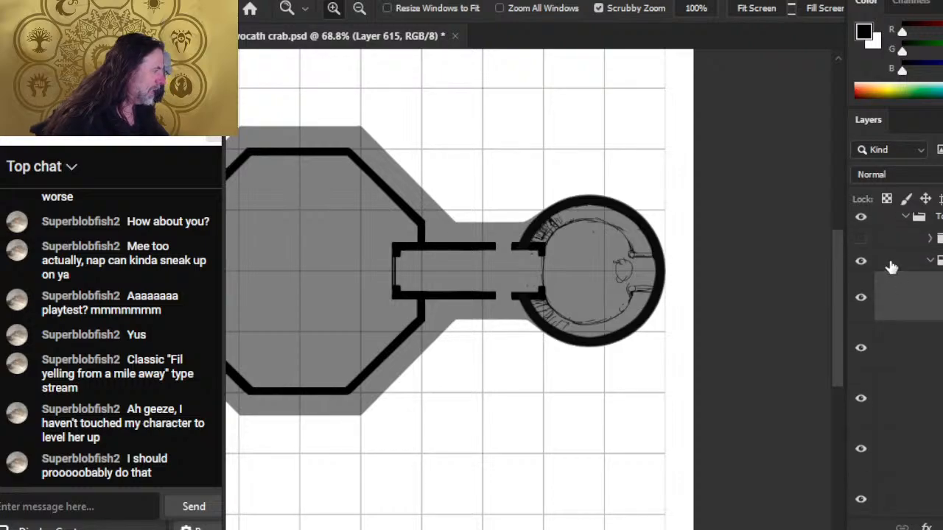
pyautogui.click(860, 262)
pyautogui.click(860, 261)
pyautogui.click(862, 240)
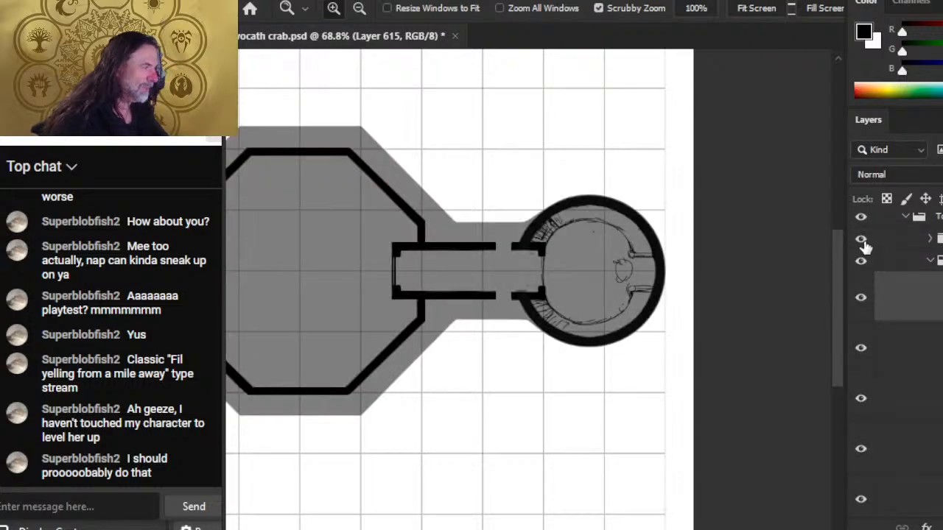
pyautogui.click(861, 240)
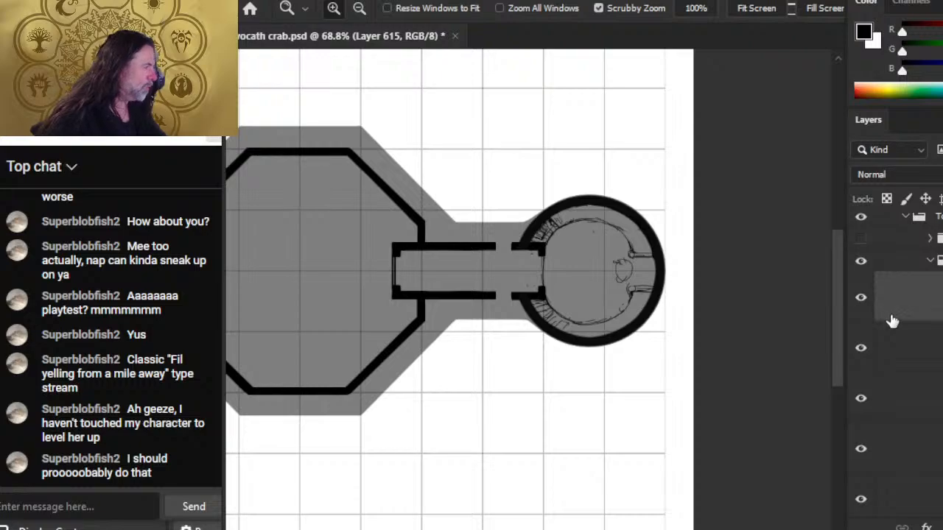
# Step: Toggle Layer 615 repeatedly to compare the circular head room with and without its sketch
pyautogui.click(860, 299)
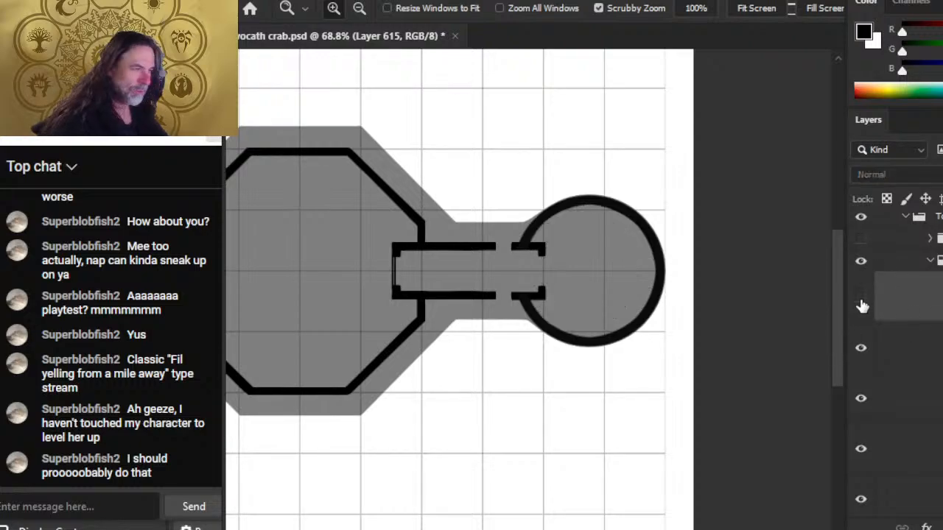
pyautogui.click(862, 302)
pyautogui.click(861, 298)
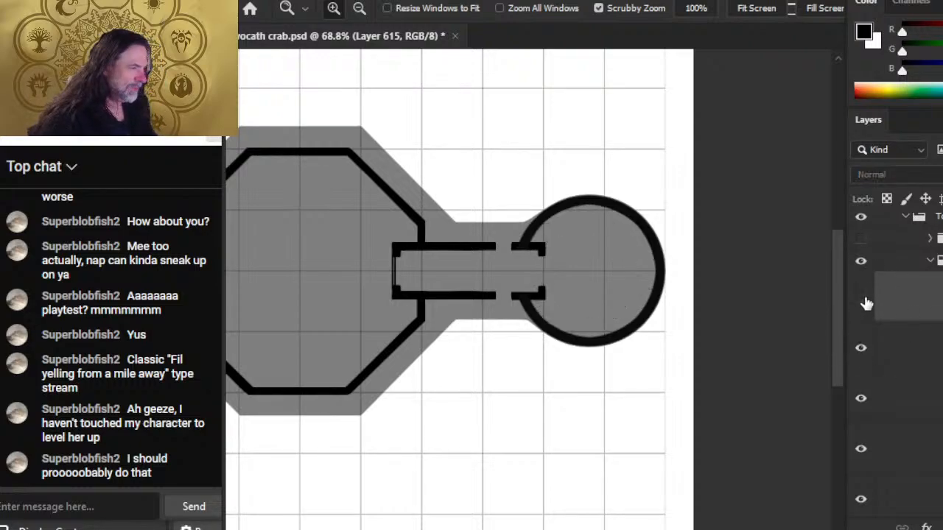
pyautogui.click(863, 300)
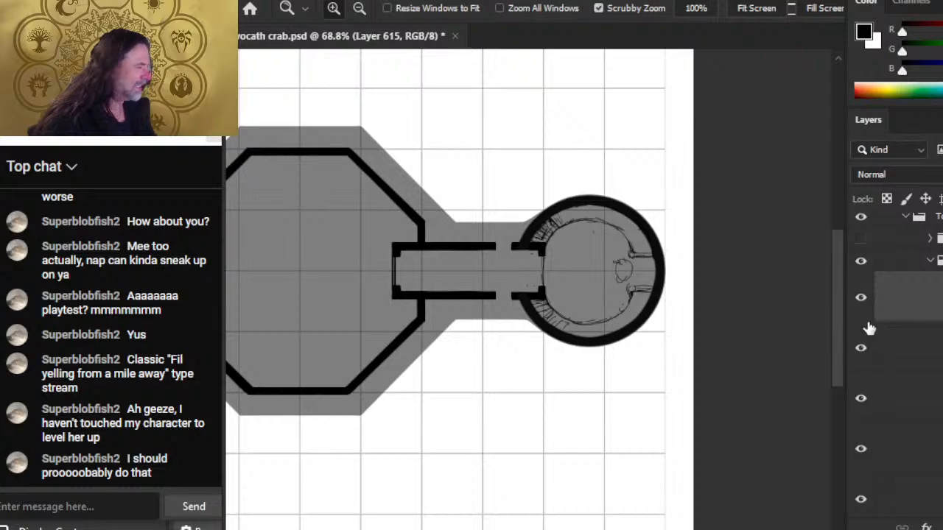
pyautogui.click(862, 300)
pyautogui.click(863, 302)
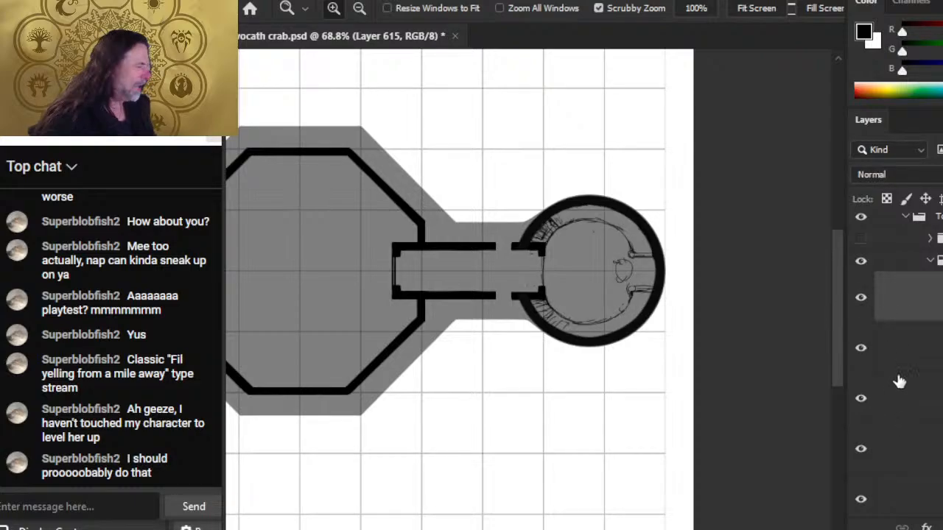
pyautogui.click(863, 300)
pyautogui.click(862, 308)
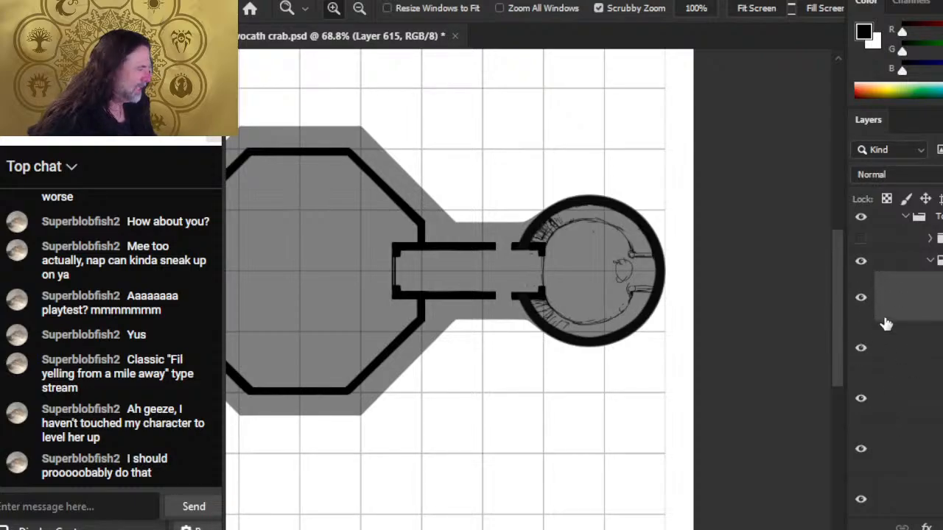
pyautogui.click(864, 300)
pyautogui.click(862, 306)
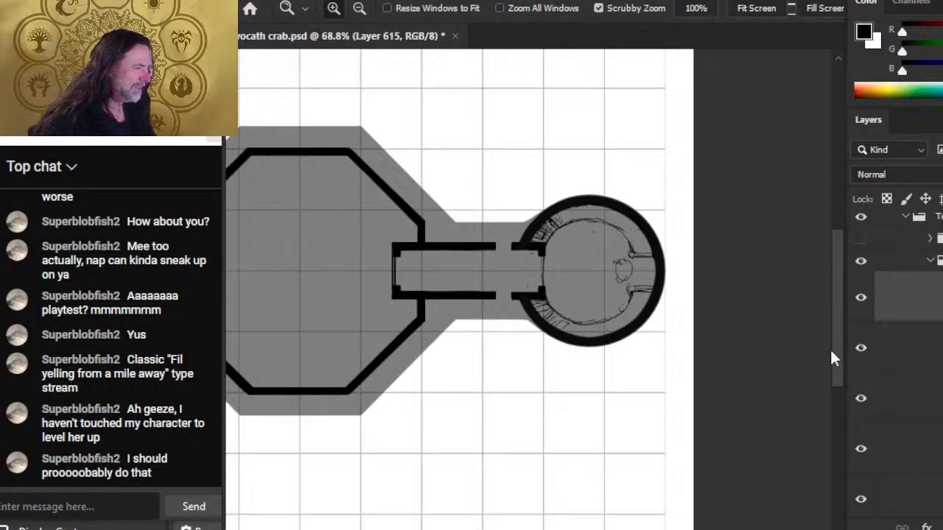
pyautogui.click(860, 300)
pyautogui.click(863, 313)
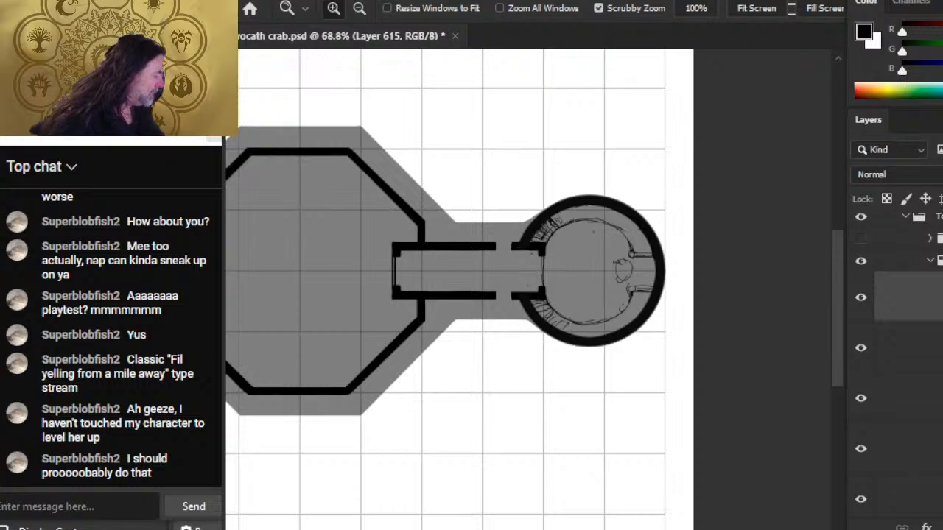
# Step: Add a new layer above Layer 615 and choose the hard round brush for painting in the head room
pyautogui.click(594, 268)
pyautogui.press('b')
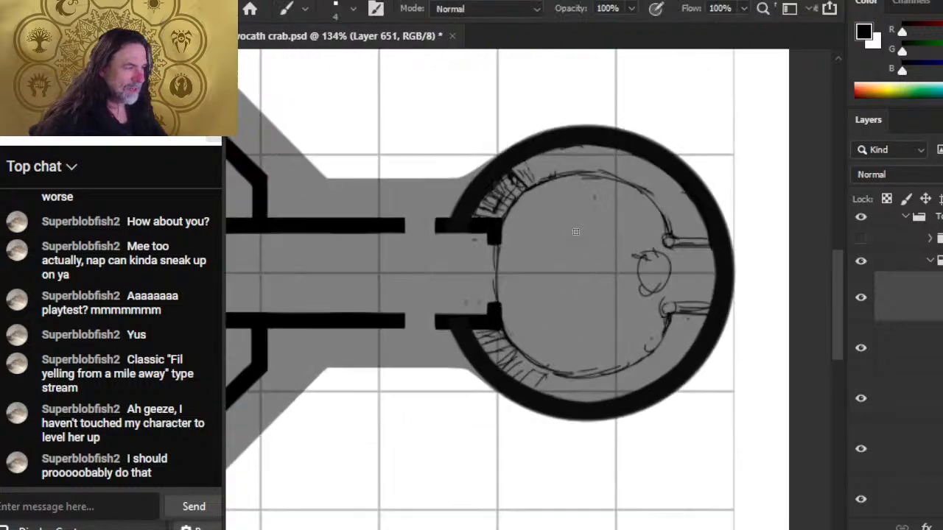
pyautogui.press(']')
pyautogui.press(']')
pyautogui.press(']')
pyautogui.press(']')
pyautogui.press(']')
pyautogui.press(']')
pyautogui.rightClick(550, 257)
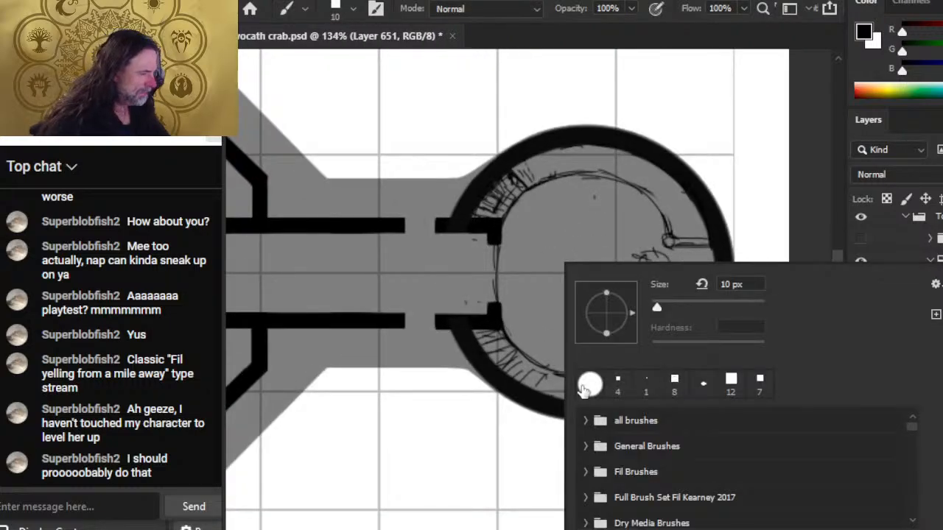
pyautogui.click(589, 383)
pyautogui.press('Return')
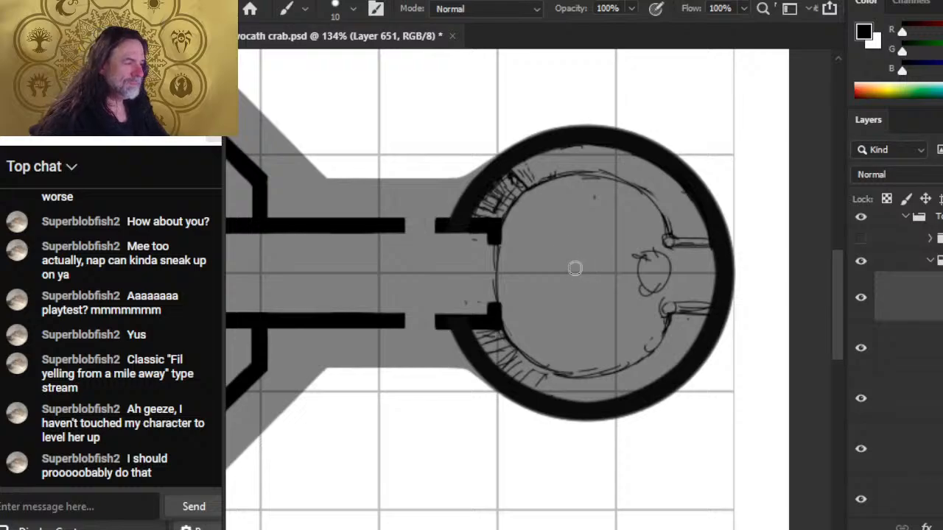
# Step: Try the round brush at 150 and 175 px against the inner circle of the head room sketch
pyautogui.press(']')
pyautogui.press(']')
pyautogui.press(']')
pyautogui.press(']')
pyautogui.press(']')
pyautogui.press(']')
pyautogui.press(']')
pyautogui.press(']')
pyautogui.press(']')
pyautogui.press(']')
pyautogui.press(']')
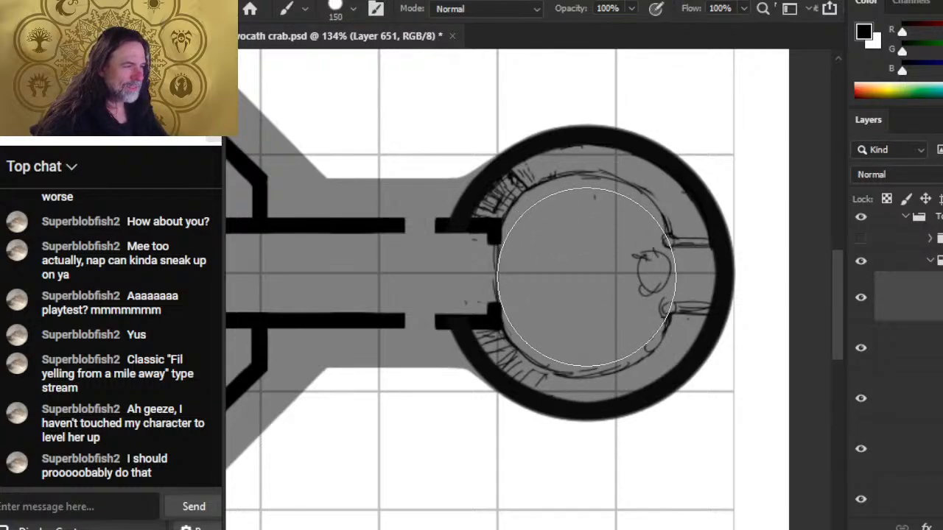
pyautogui.press(']')
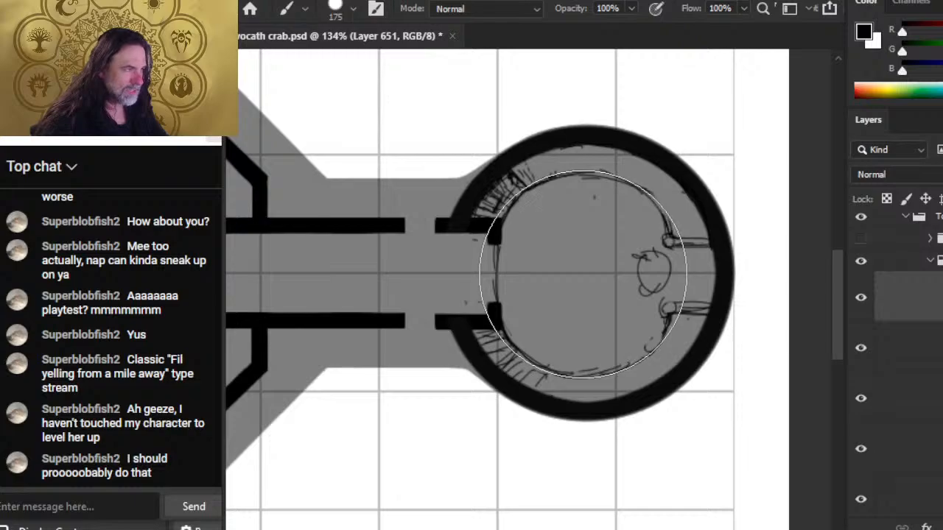
pyautogui.press('[')
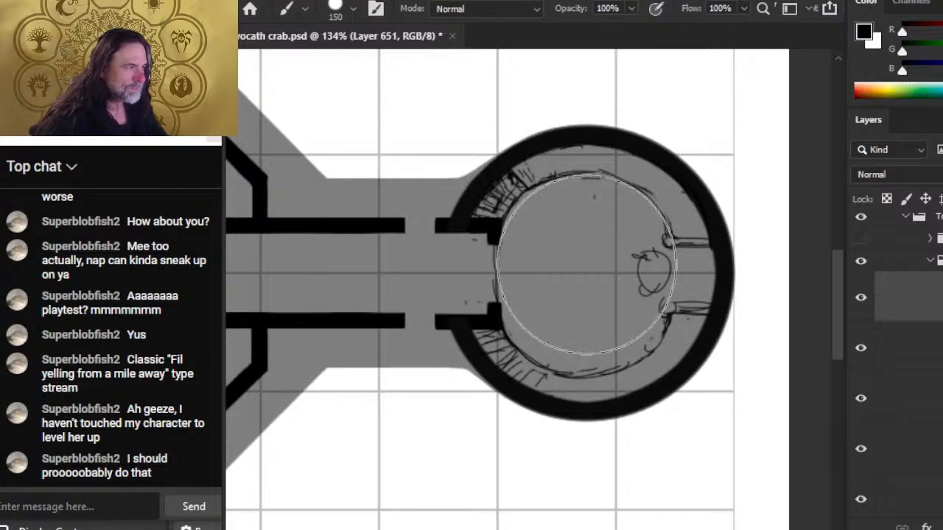
pyautogui.press(']')
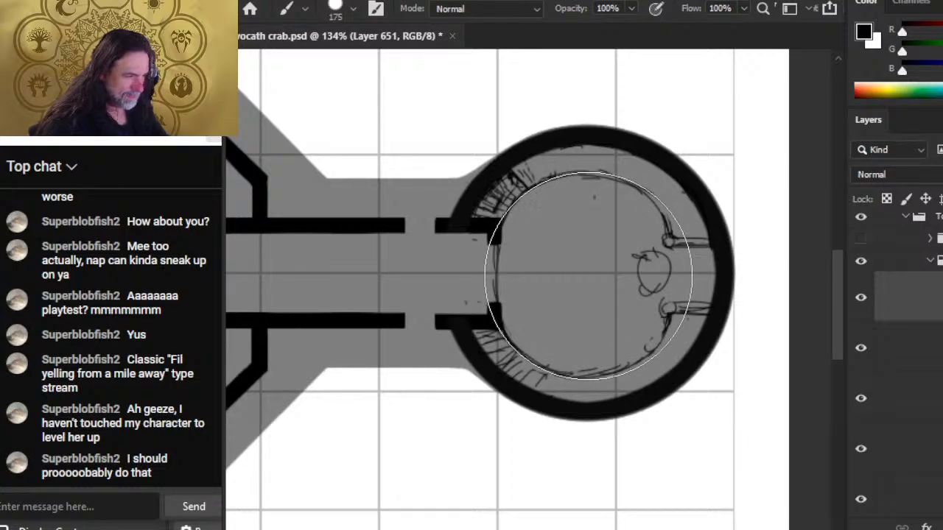
pyautogui.press('[')
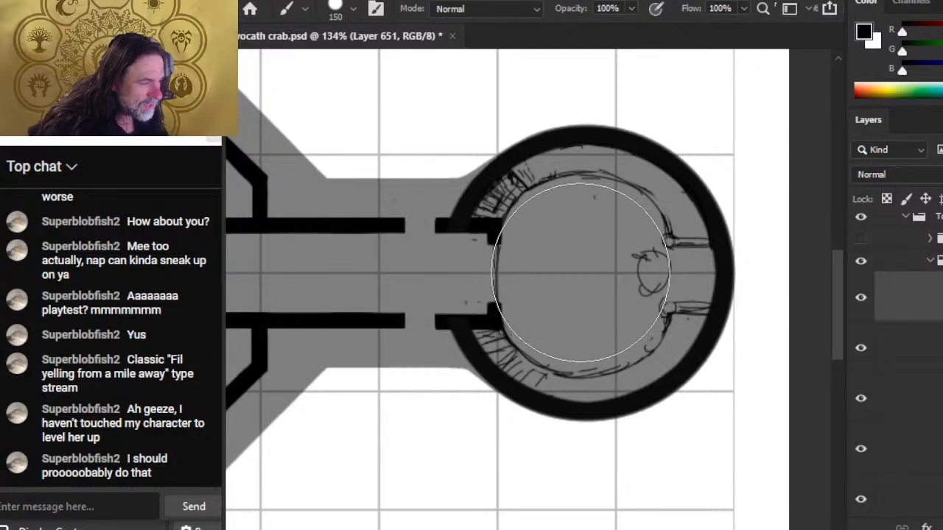
# Step: Set the round brush size to 162 px, keeping 100% hardness, to match the sketched inner circle
pyautogui.rightClick(565, 275)
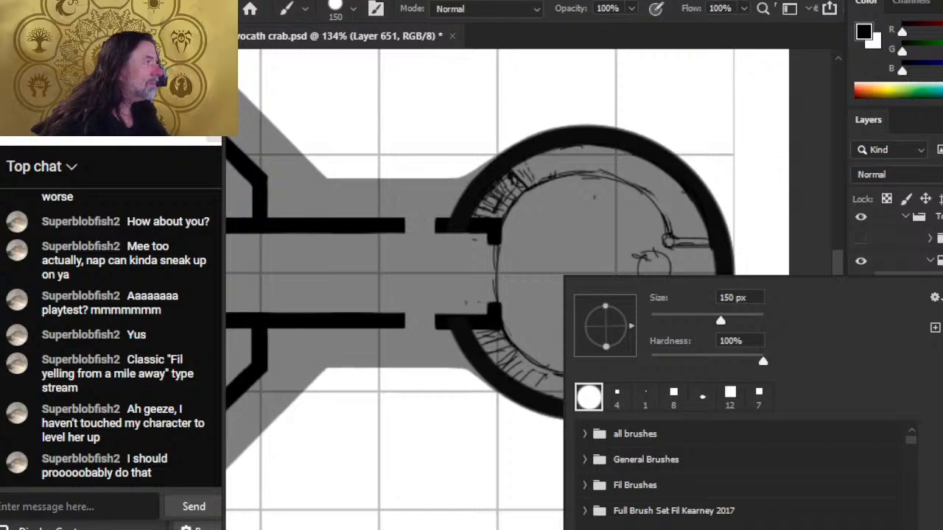
pyautogui.press(']')
pyautogui.rightClick(579, 258)
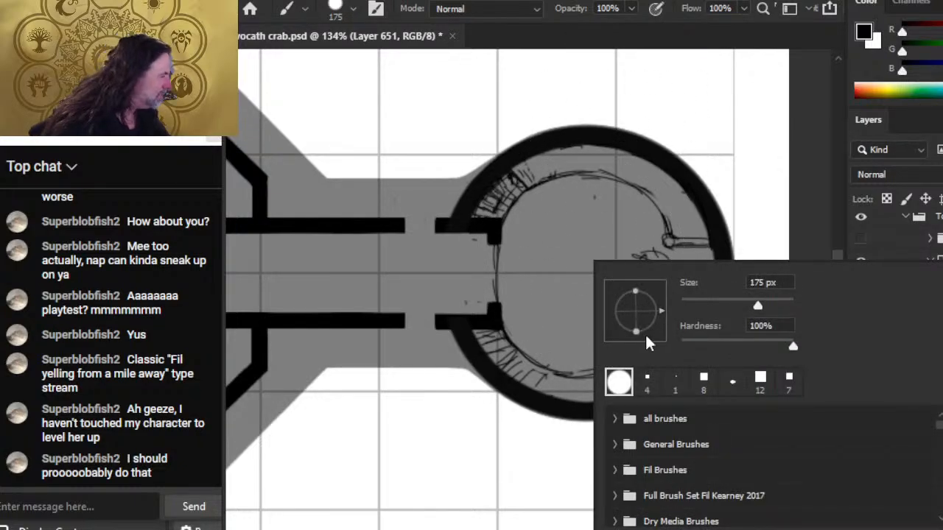
pyautogui.click(755, 283)
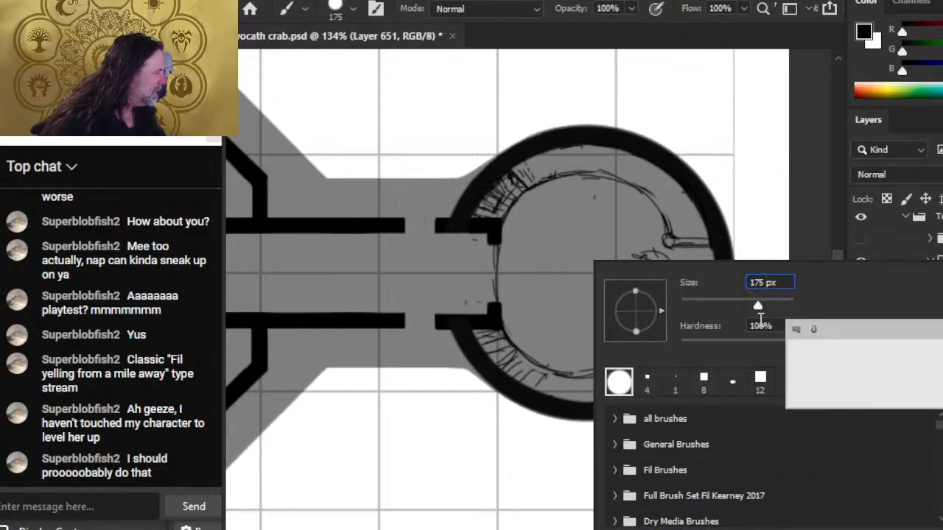
pyautogui.write('1')
pyautogui.press('Return')
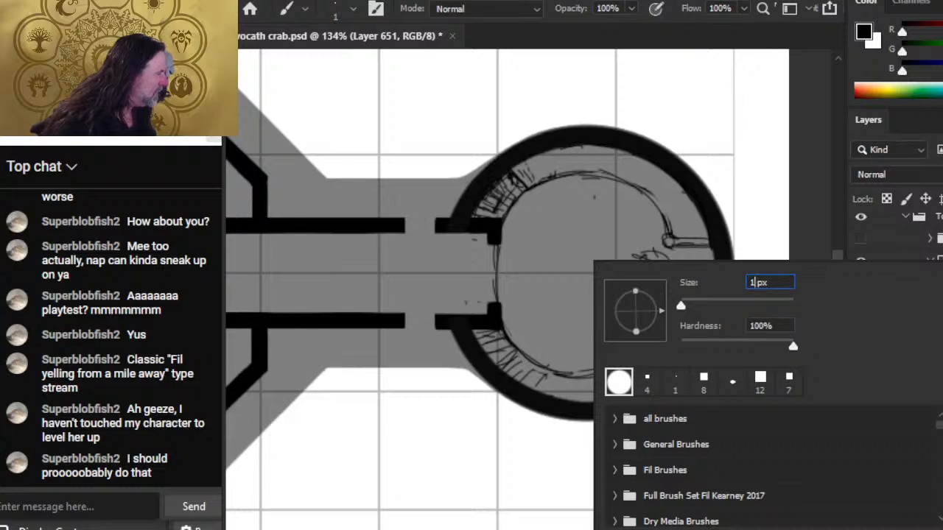
pyautogui.write('62')
pyautogui.press('Return')
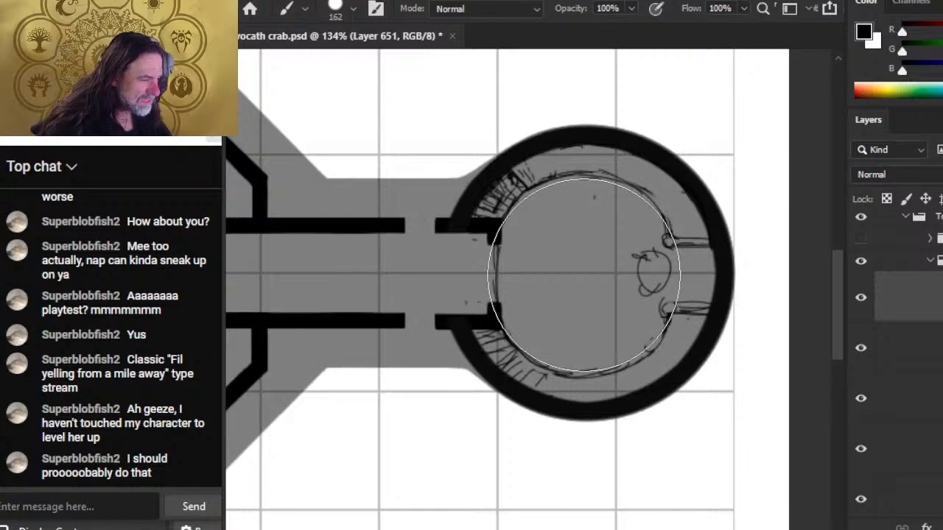
# Step: Check the new layer's visibility and show the first hidden group below the wall layers to compare the earlier detailed deck
pyautogui.click(860, 304)
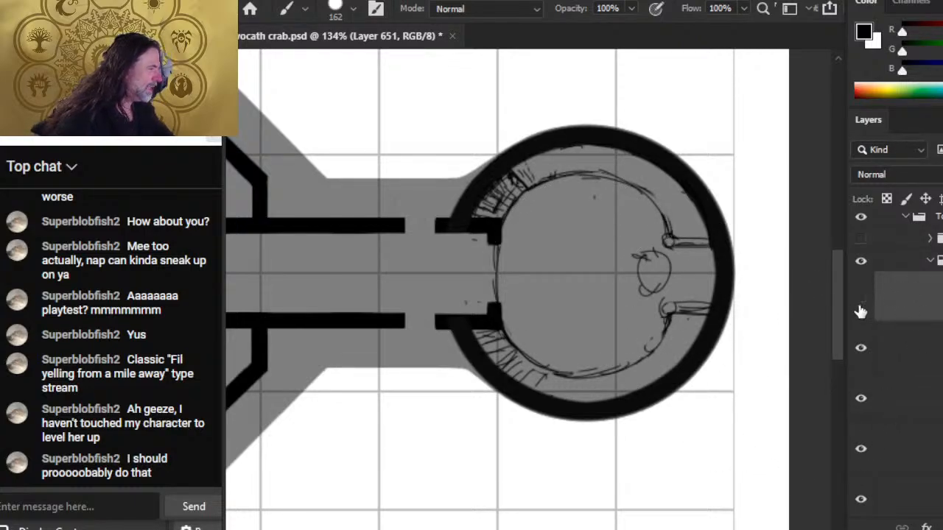
pyautogui.click(861, 310)
pyautogui.scroll(-10, 892, 354)
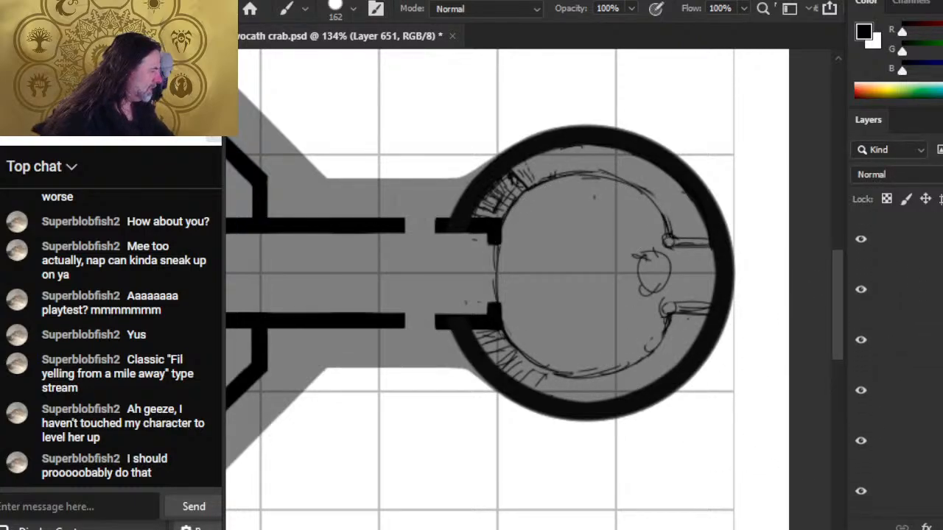
pyautogui.scroll(-1, 869, 378)
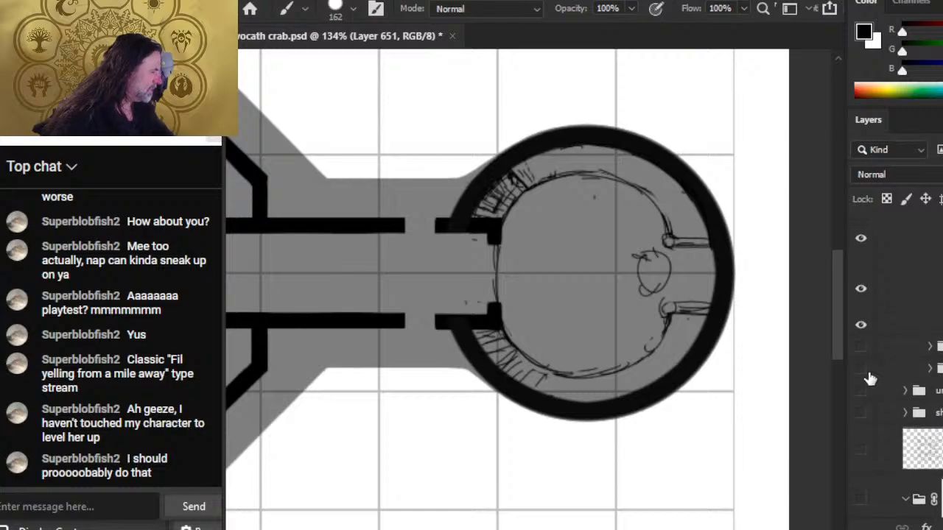
pyautogui.click(861, 349)
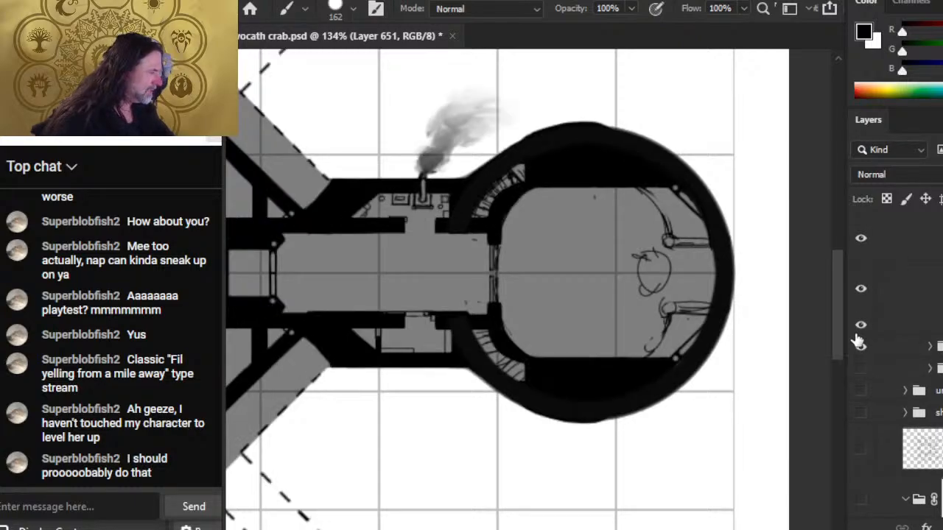
# Step: Toggle the visibility of the wall layers in the reception deck group over the servant deck to see what each contributes
pyautogui.click(860, 325)
pyautogui.click(860, 324)
pyautogui.click(860, 289)
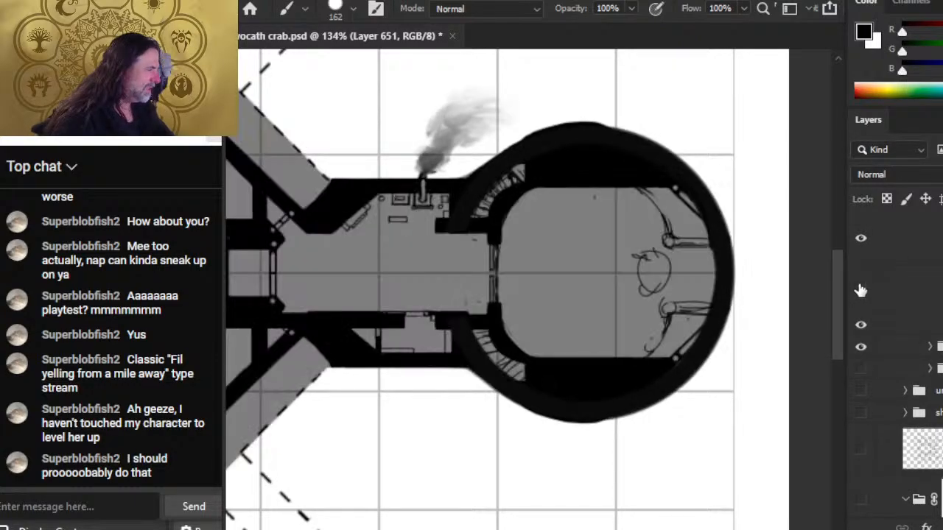
pyautogui.click(860, 291)
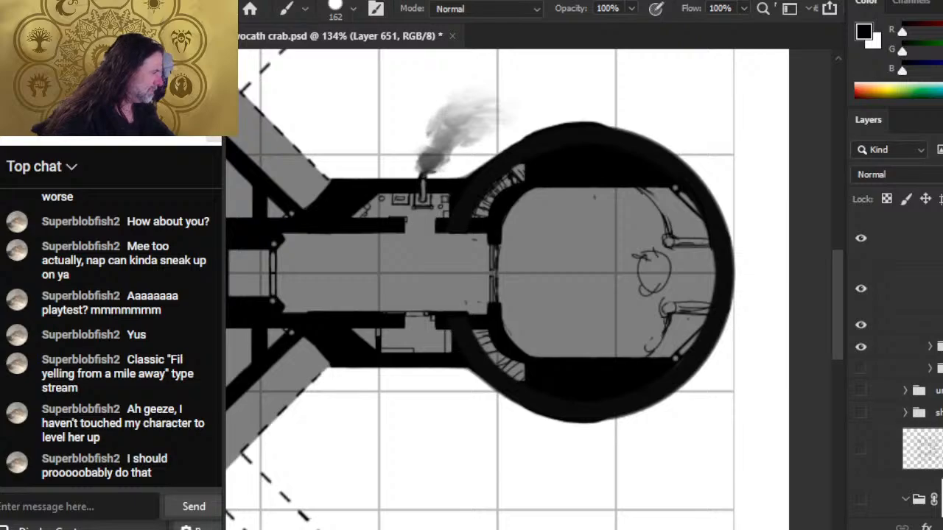
# Step: Tidy the layer groups, collapsing the arena frame and reception deck, and hide the reception deck so the servant deck shows alone
pyautogui.click(939, 348)
pyautogui.scroll(2, 927, 361)
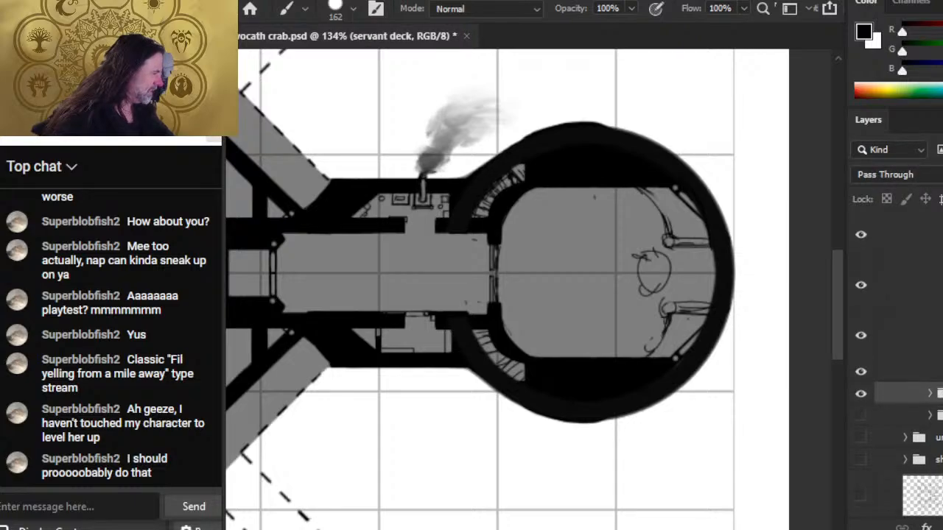
pyautogui.click(929, 371)
pyautogui.scroll(-9, 928, 360)
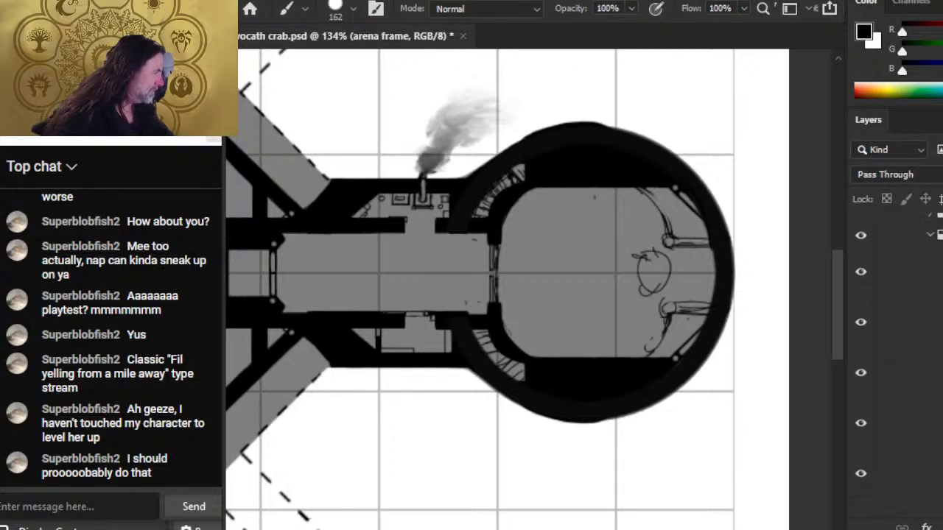
pyautogui.click(932, 335)
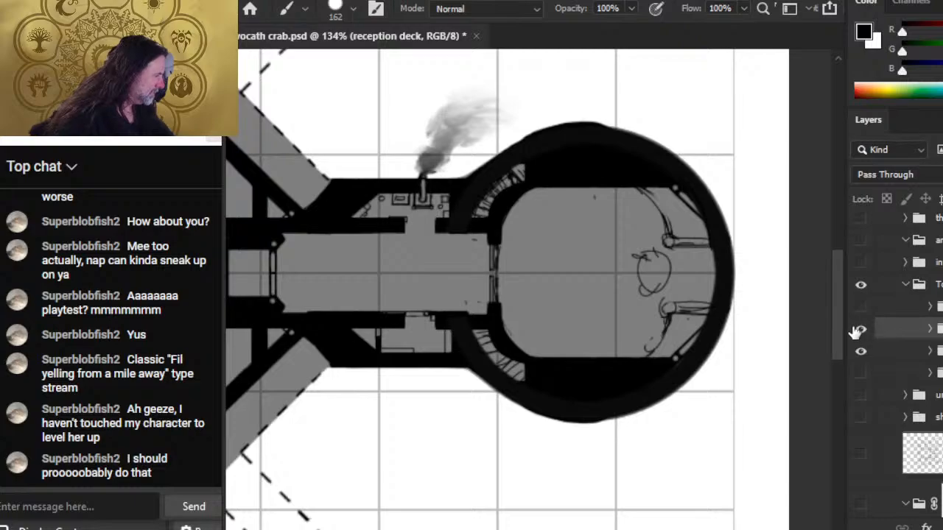
pyautogui.click(860, 329)
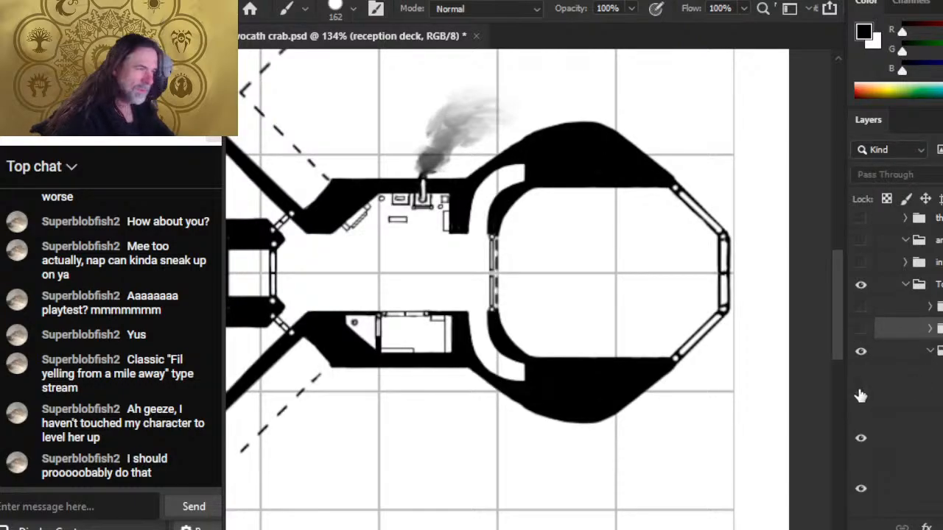
# Step: Toggle the servant deck's layers one by one to identify which parts of the deck each one holds
pyautogui.click(861, 438)
pyautogui.click(866, 439)
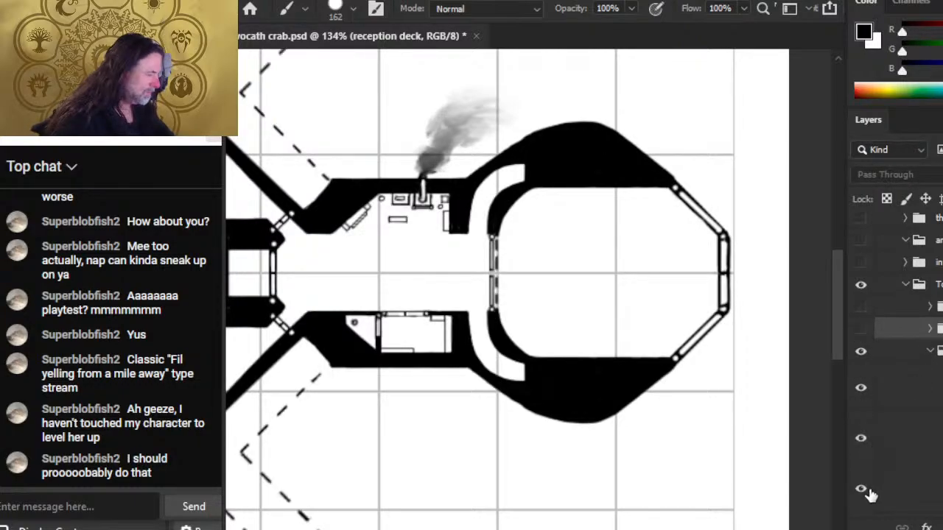
pyautogui.click(861, 489)
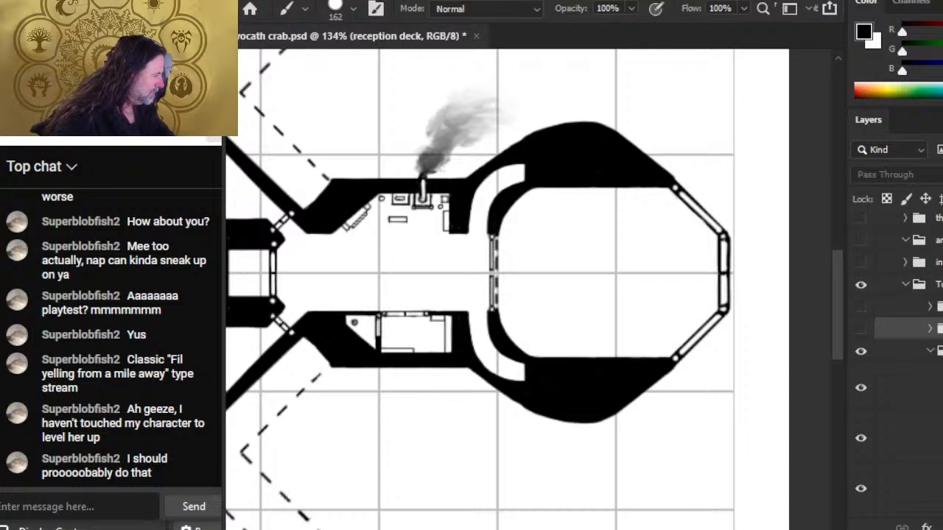
pyautogui.scroll(-3, 895, 331)
pyautogui.click(860, 437)
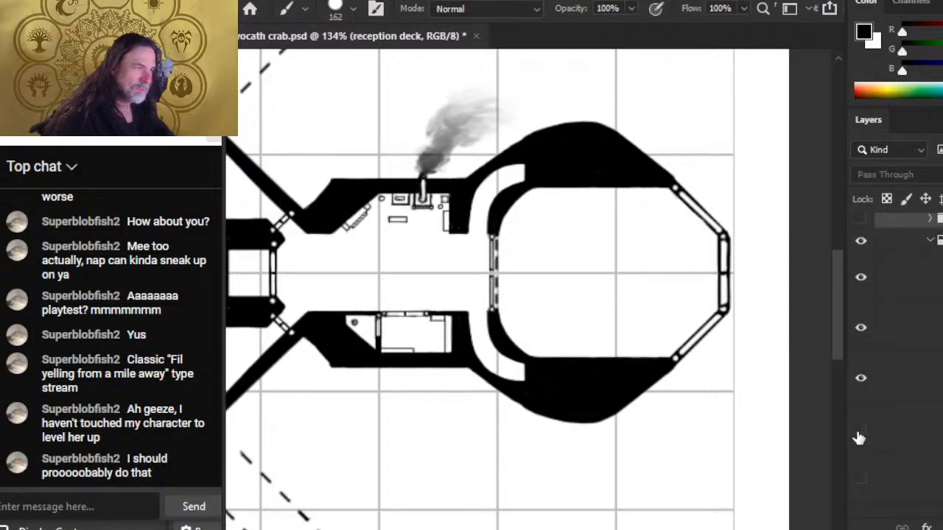
pyautogui.click(859, 436)
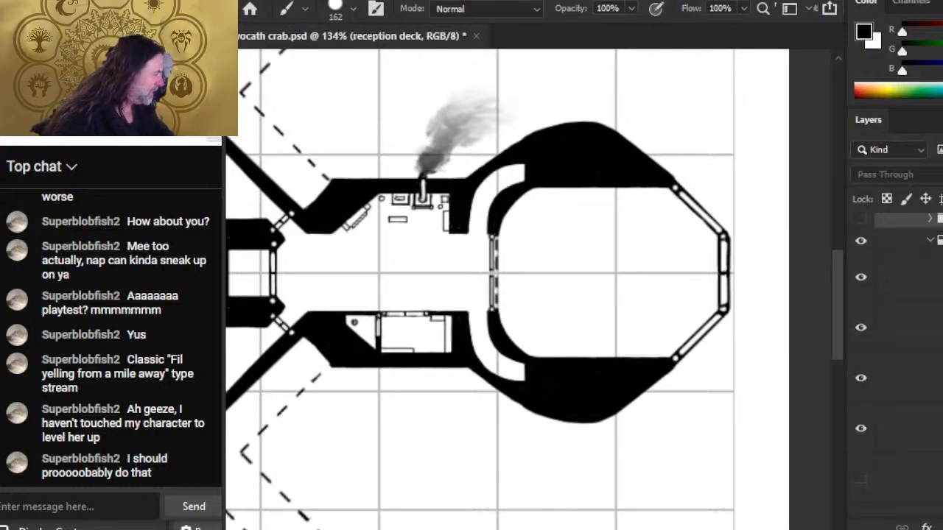
pyautogui.scroll(-5, 895, 353)
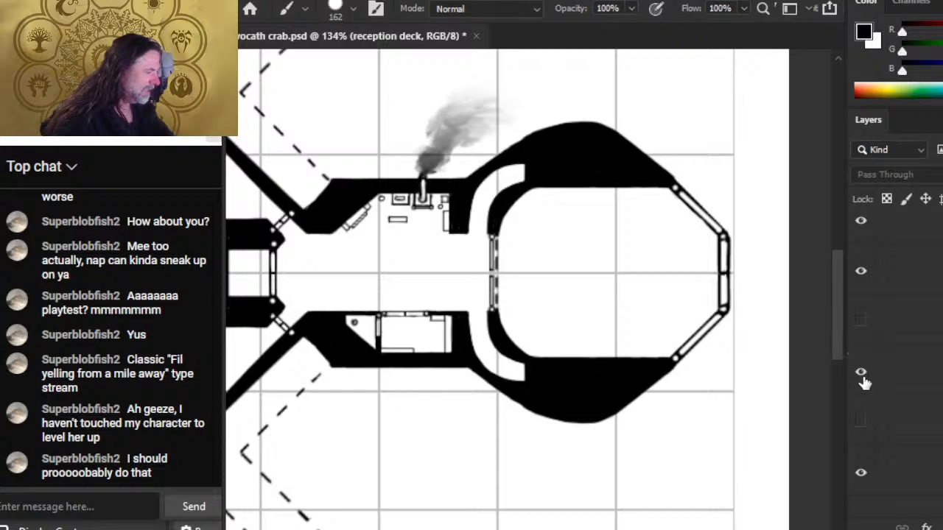
pyautogui.click(861, 376)
pyautogui.click(861, 377)
# Step: Sort the servant deck layers, moving hidden Layer 629 down and visible Layers 626 and 611 up beside the other visible ones
pyautogui.moveTo(904, 329); pyautogui.dragTo(908, 486)
pyautogui.click(860, 324)
pyautogui.click(861, 324)
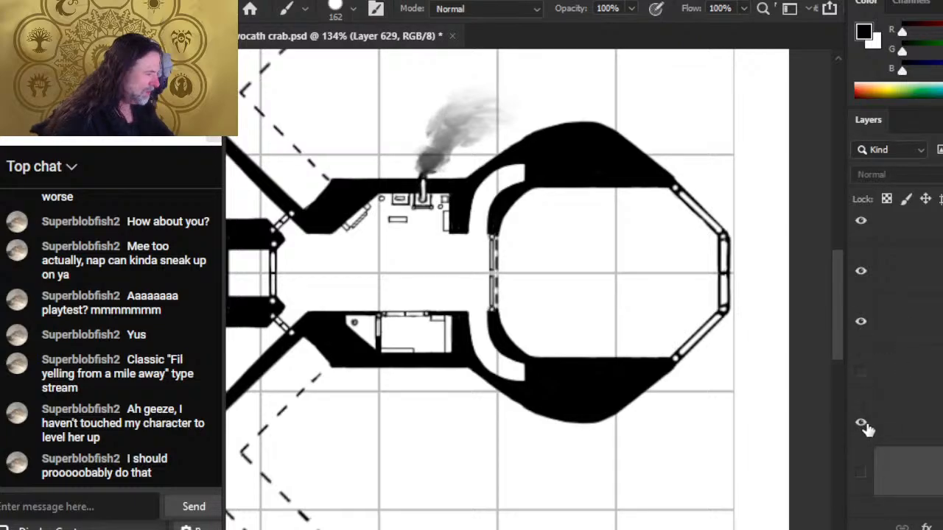
pyautogui.click(863, 425)
pyautogui.click(863, 425)
pyautogui.moveTo(909, 433); pyautogui.dragTo(925, 314)
pyautogui.scroll(-3, 913, 331)
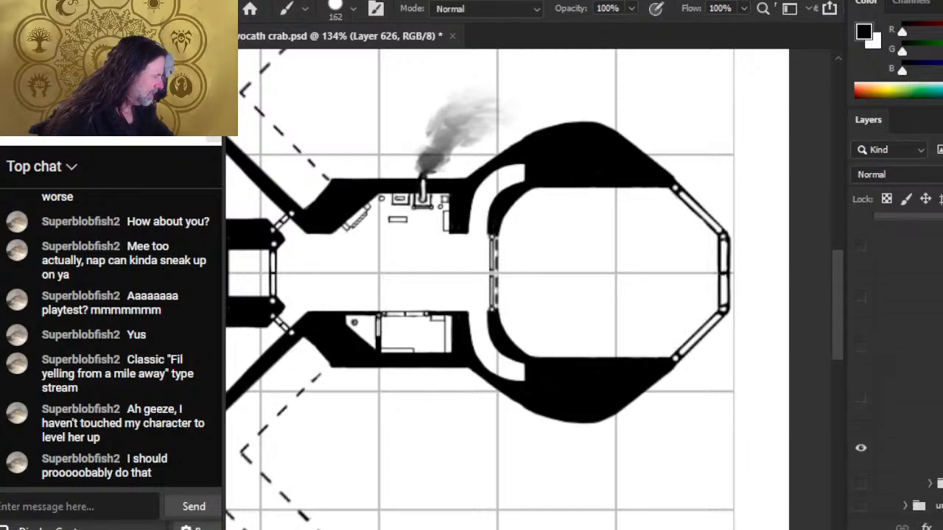
pyautogui.moveTo(920, 446); pyautogui.dragTo(913, 246)
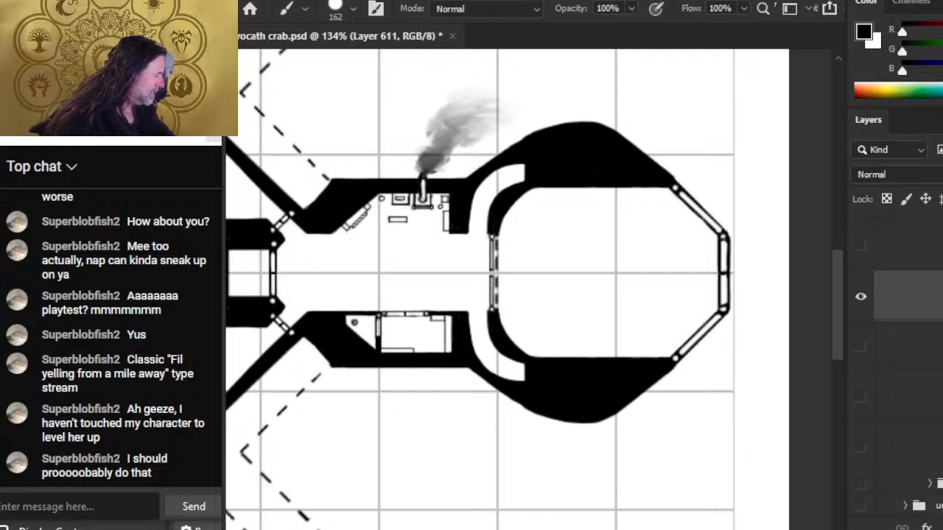
pyautogui.scroll(2, 938, 365)
pyautogui.moveTo(920, 394); pyautogui.dragTo(911, 324)
# Step: Toggle the grouped visible servant deck layers to find the one holding the curved black walls
pyautogui.click(860, 347)
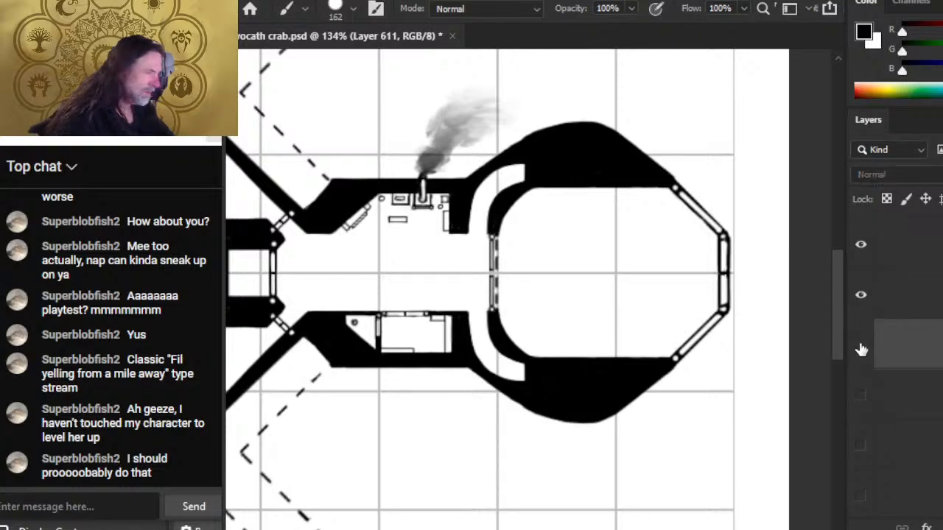
pyautogui.click(860, 293)
pyautogui.click(860, 293)
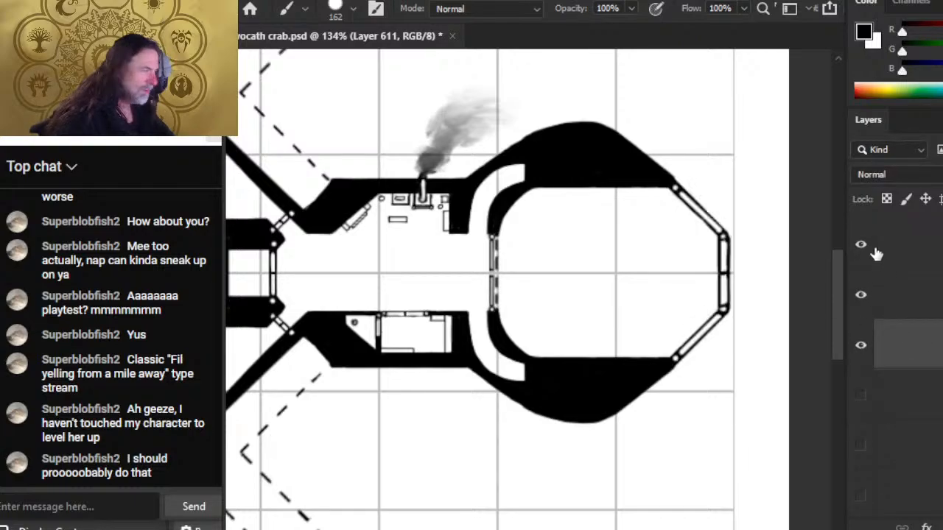
pyautogui.click(863, 244)
pyautogui.click(860, 244)
# Step: On Layer 616, lasso the upper curved stairwell walls beside the head room and copy them
pyautogui.click(915, 247)
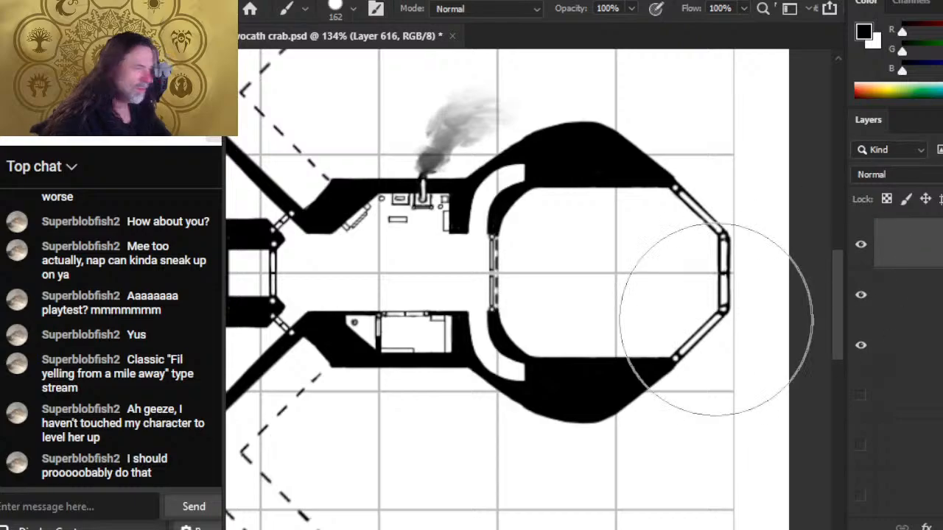
pyautogui.press('l')
pyautogui.moveTo(472, 157); pyautogui.dragTo(484, 152)
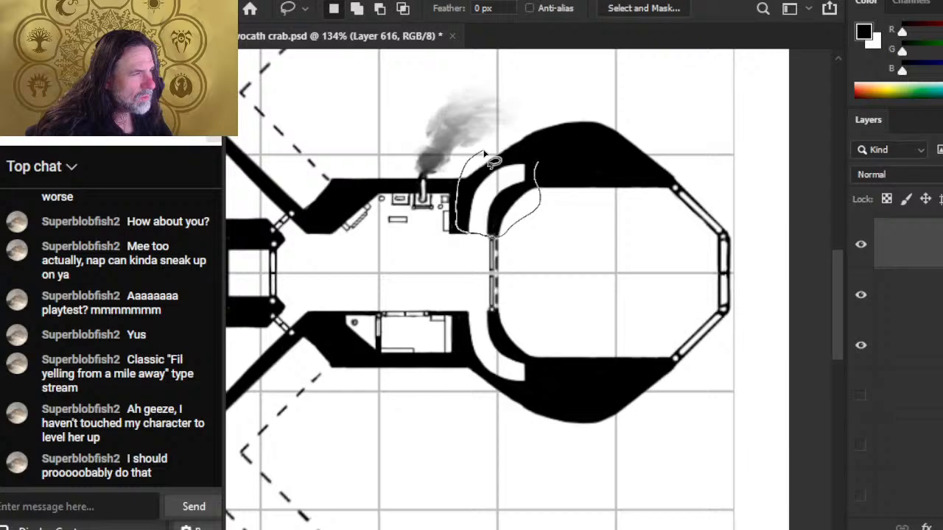
pyautogui.moveTo(486, 153); pyautogui.dragTo(454, 185)
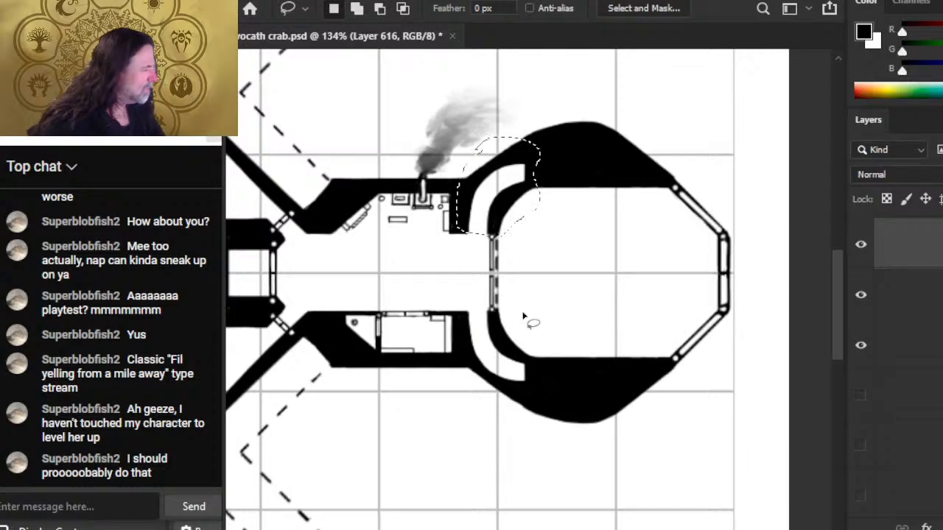
# Step: Collapse and hide the servant deck group, and show and expand the reception deck group
pyautogui.scroll(8, 913, 332)
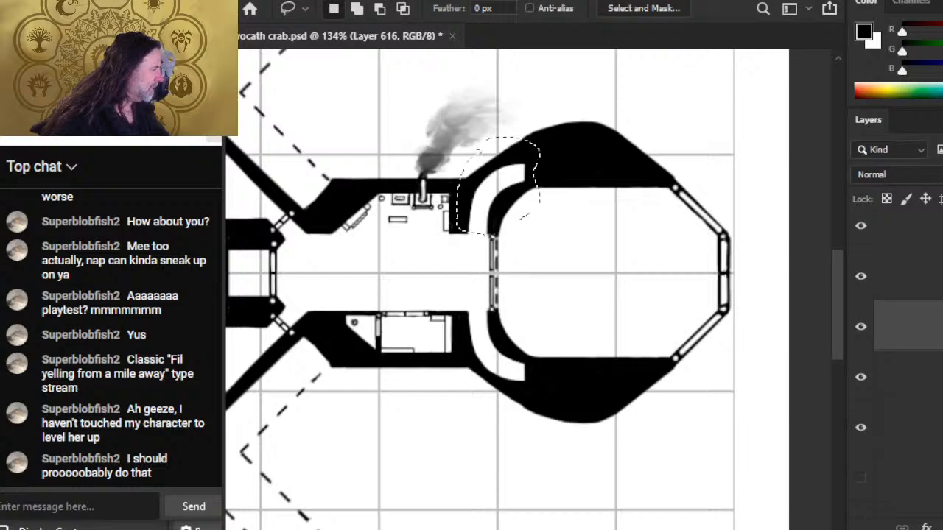
pyautogui.click(933, 327)
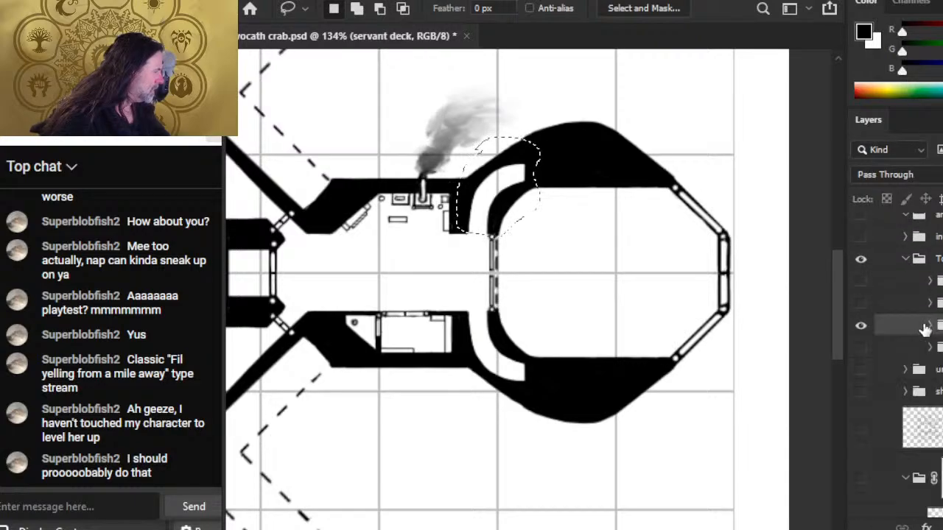
pyautogui.click(861, 326)
pyautogui.click(860, 304)
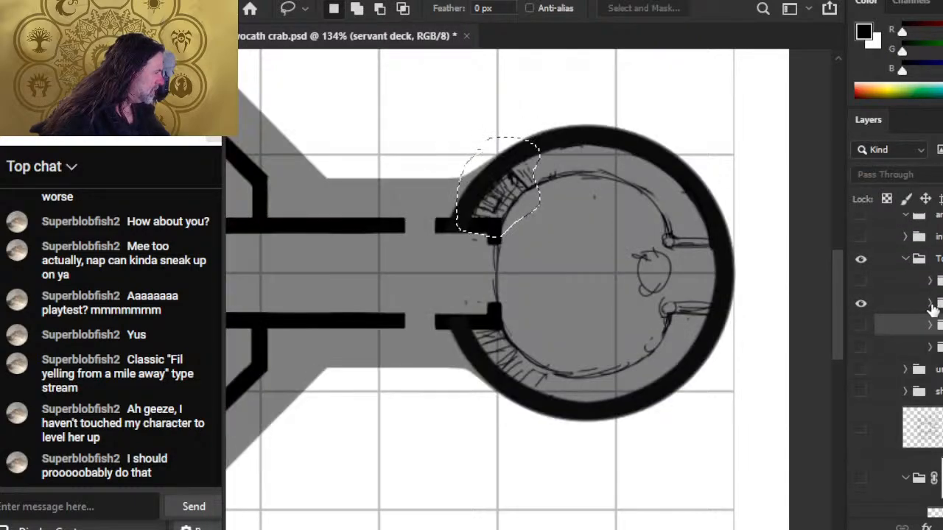
pyautogui.click(930, 305)
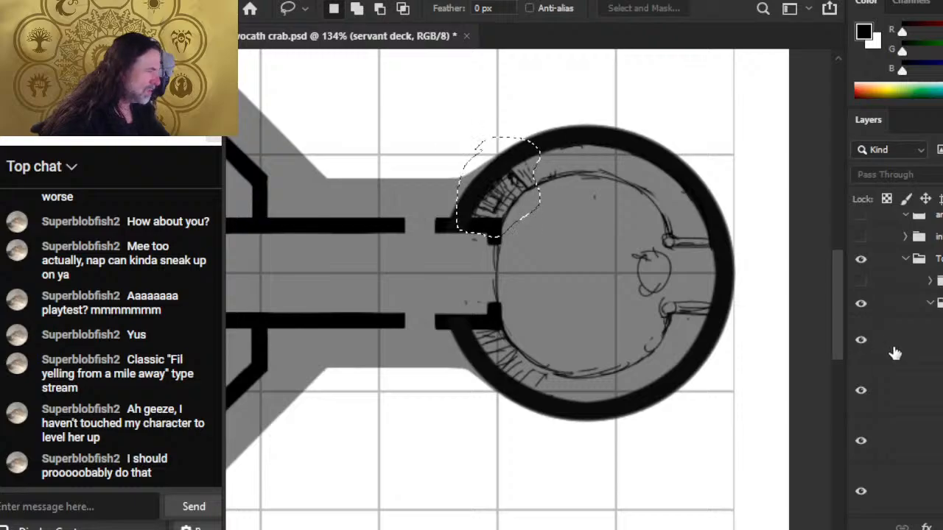
# Step: Paste the copied curved stairwell walls in place on Layer 651 of the reception deck
pyautogui.click(860, 341)
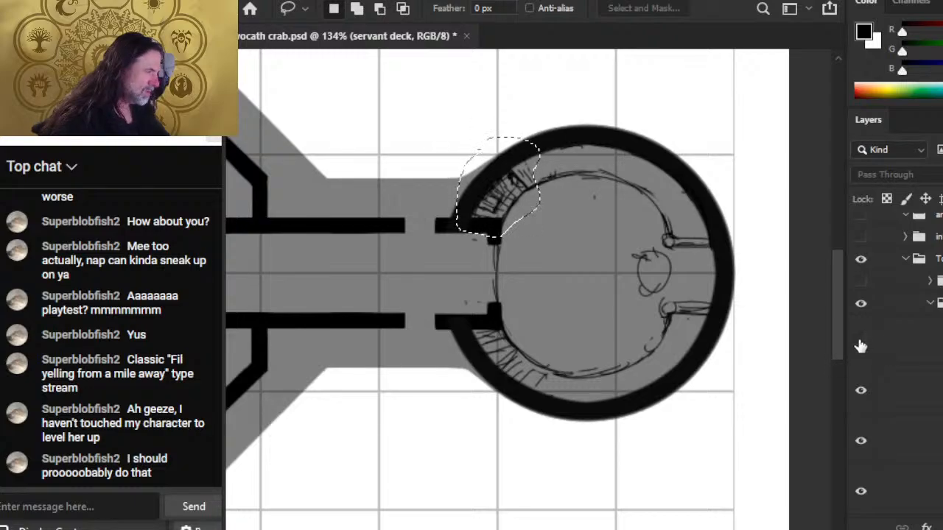
pyautogui.click(863, 392)
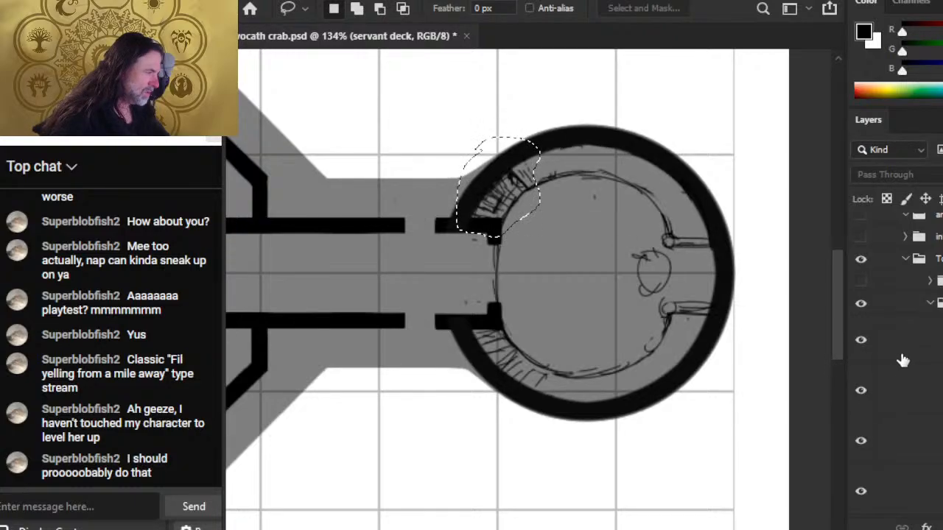
pyautogui.click(902, 361)
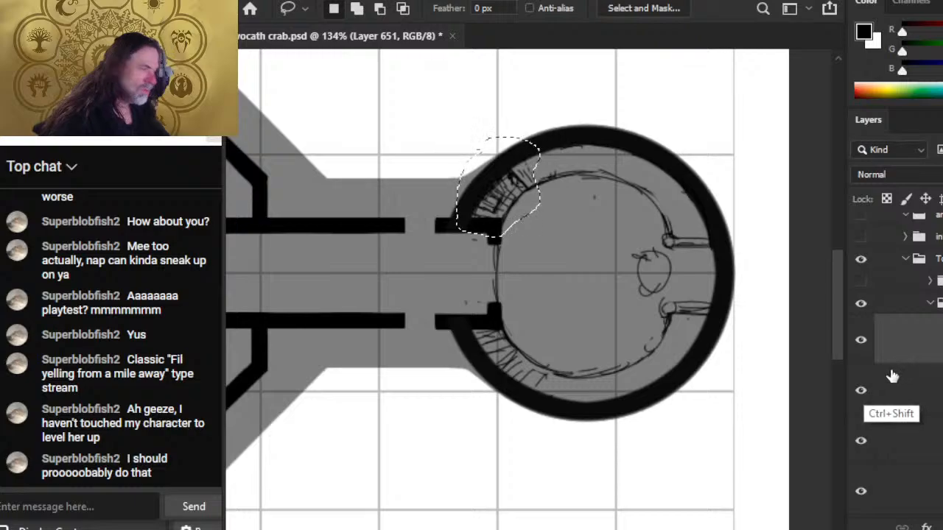
pyautogui.hotkey('alt', 'BackSpace')
pyautogui.hotkey('ctrl', 'd')
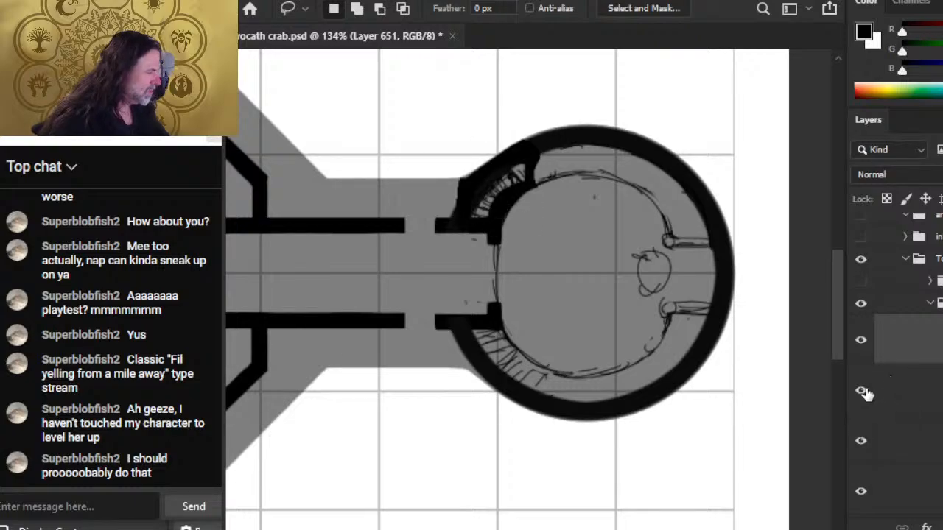
# Step: Hide the head room sketch layer and toggle the circular outer wall to compare it with the pasted stairwell walls
pyautogui.click(862, 391)
pyautogui.click(862, 391)
pyautogui.click(863, 392)
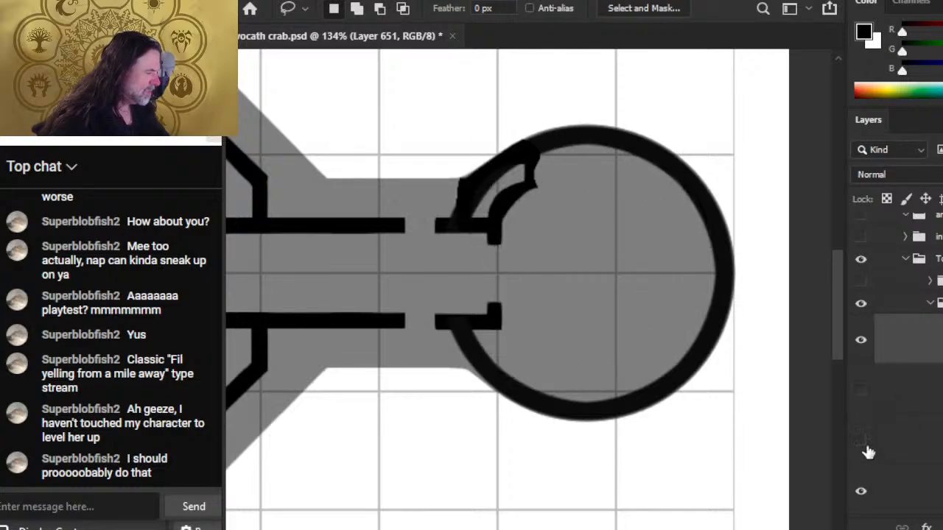
pyautogui.click(863, 444)
pyautogui.click(863, 442)
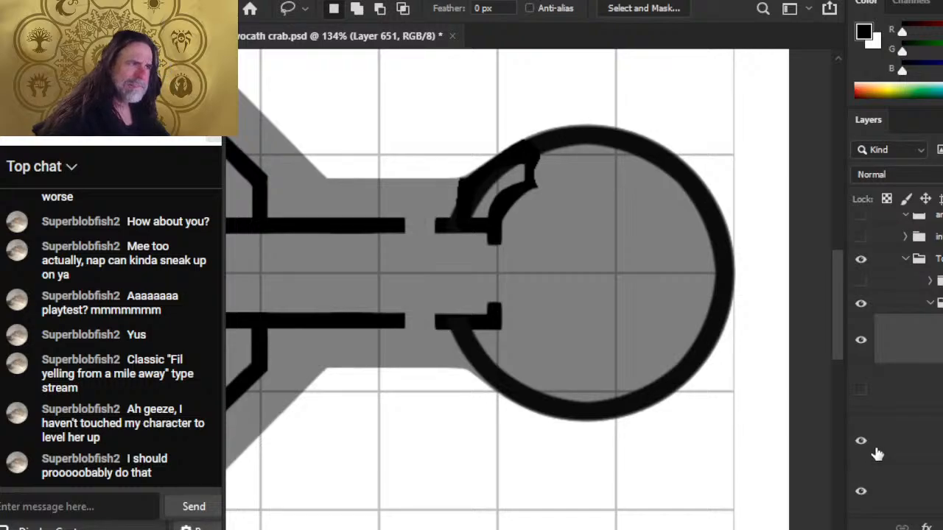
pyautogui.click(863, 442)
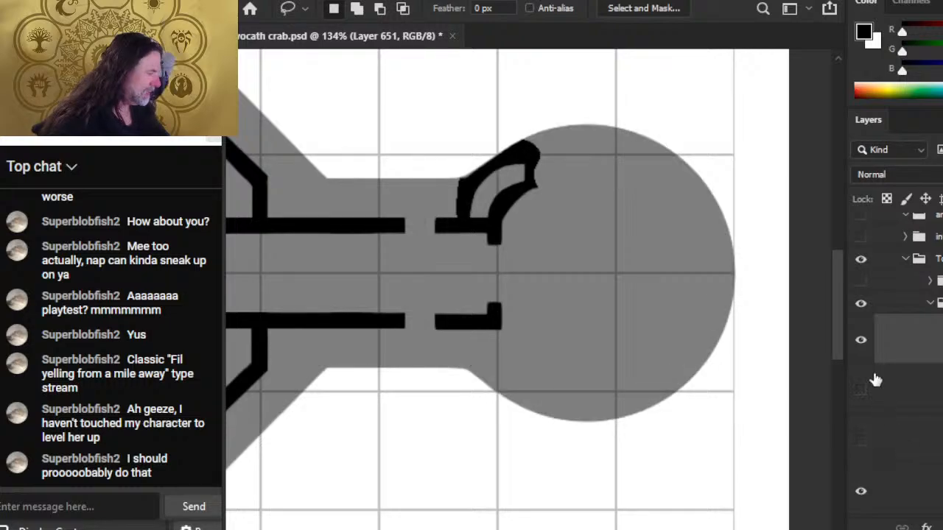
pyautogui.click(865, 443)
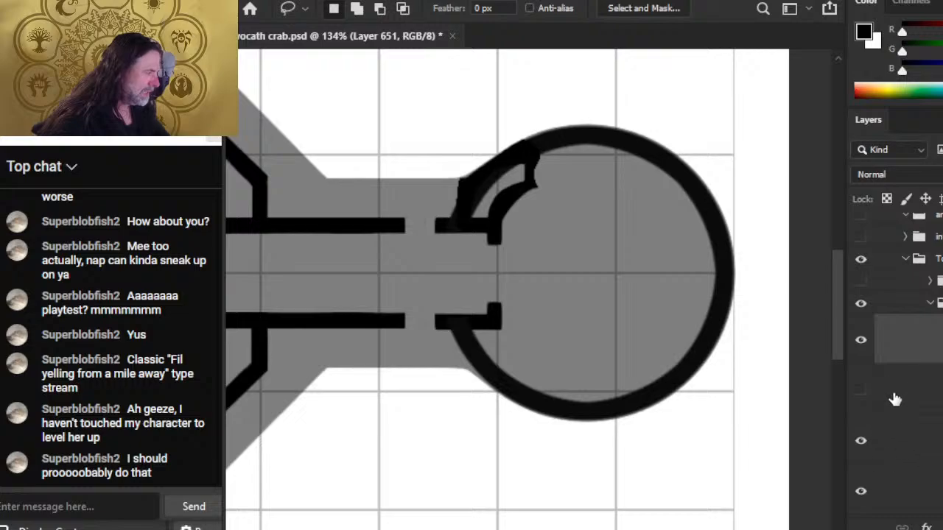
# Step: Select Layer 651 and the circular outer wall layer together and lower their opacity to 50% for inspecting the overlap
pyautogui.click(921, 442)
pyautogui.keyDown('ctrl'); pyautogui.click(918, 356); pyautogui.keyUp('ctrl')
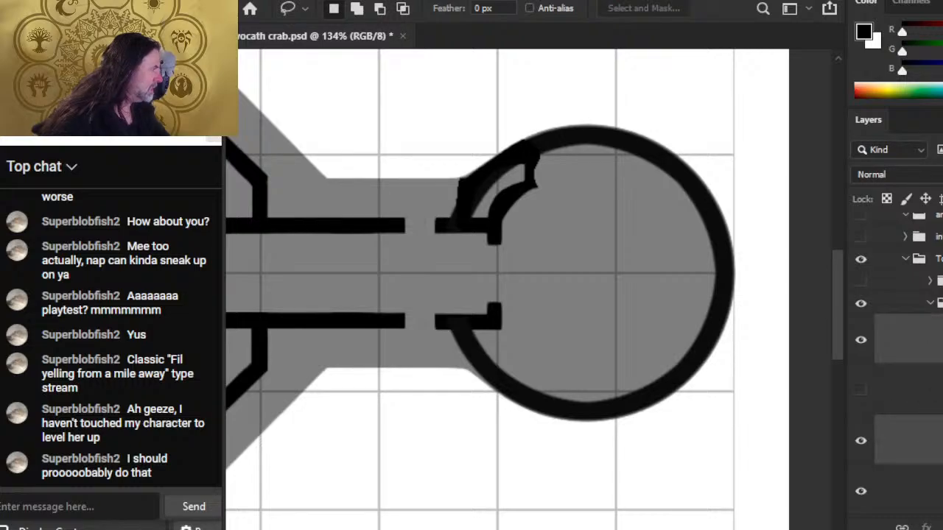
pyautogui.press('7')
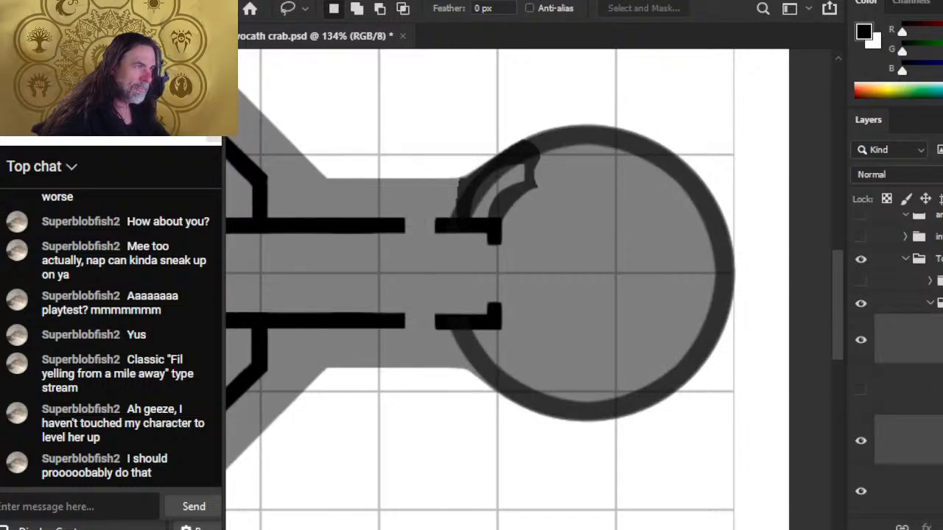
pyautogui.press('5')
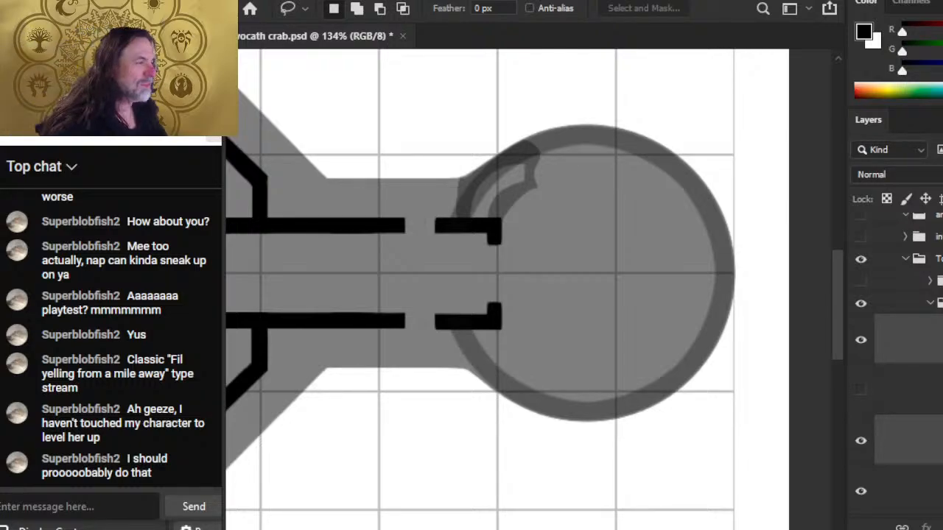
pyautogui.press('z')
pyautogui.moveTo(503, 145); pyautogui.dragTo(585, 339)
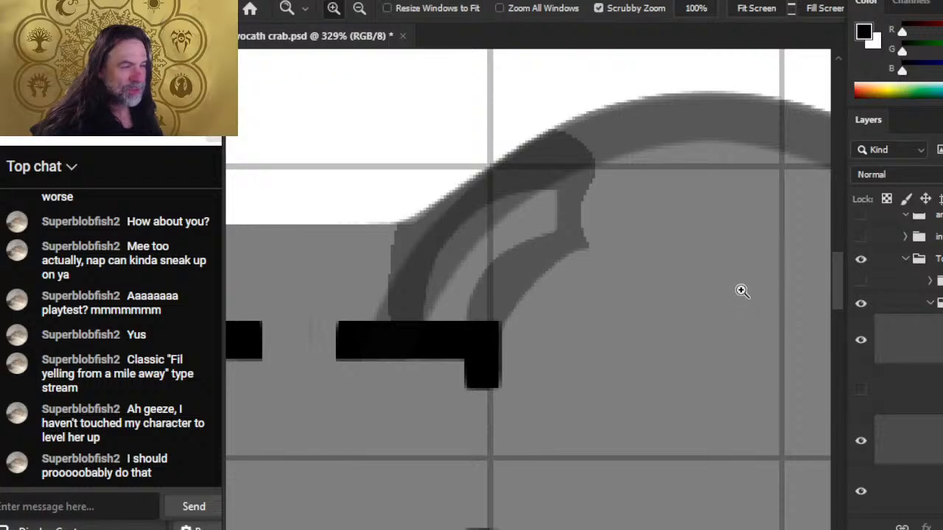
# Step: Collapse the reception deck group and show the servant deck together with it, toggling visibility to compare their head room outlines
pyautogui.moveTo(700, 285); pyautogui.dragTo(679, 322)
pyautogui.moveTo(747, 357); pyautogui.dragTo(616, 301)
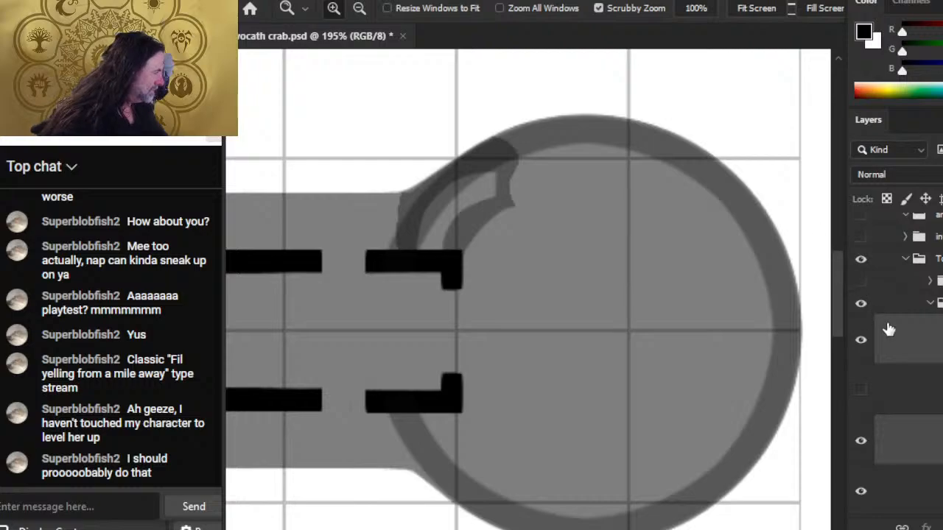
pyautogui.click(934, 304)
pyautogui.click(859, 306)
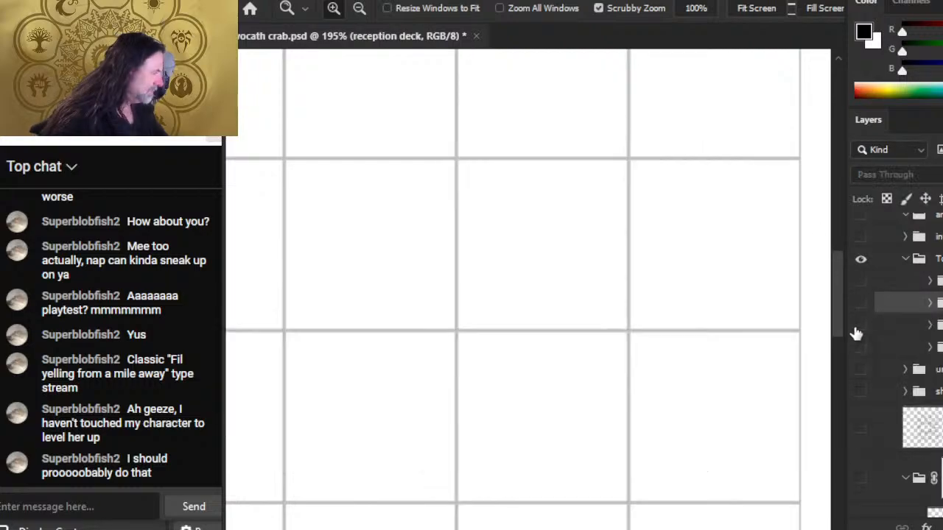
pyautogui.click(857, 330)
pyautogui.click(860, 305)
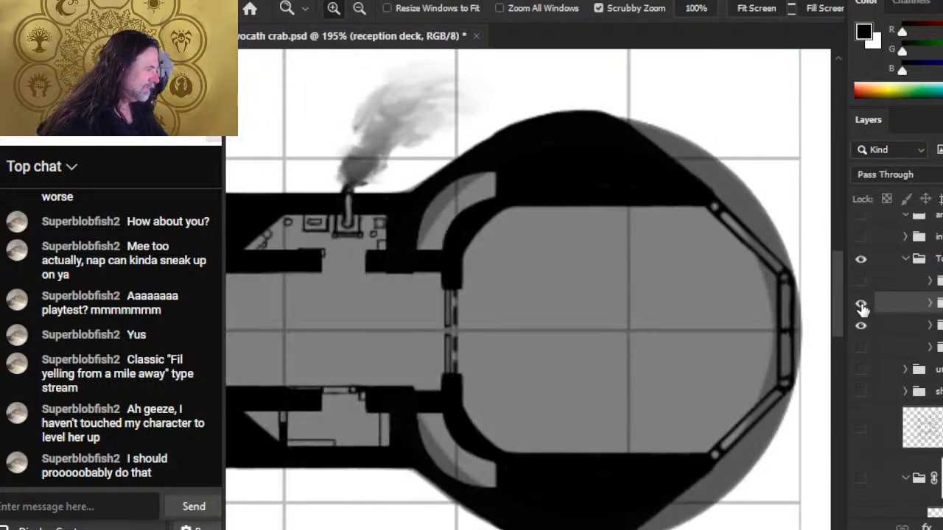
pyautogui.click(861, 306)
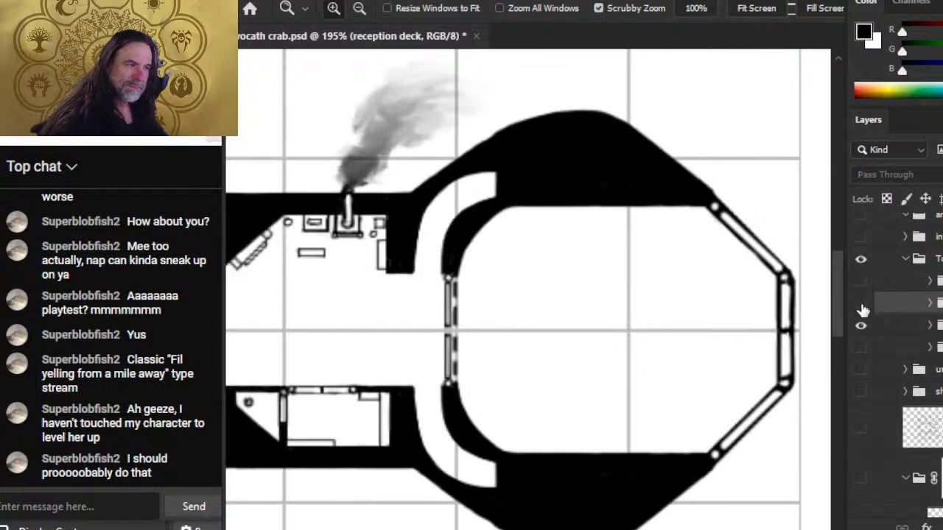
pyautogui.click(895, 330)
pyautogui.click(899, 307)
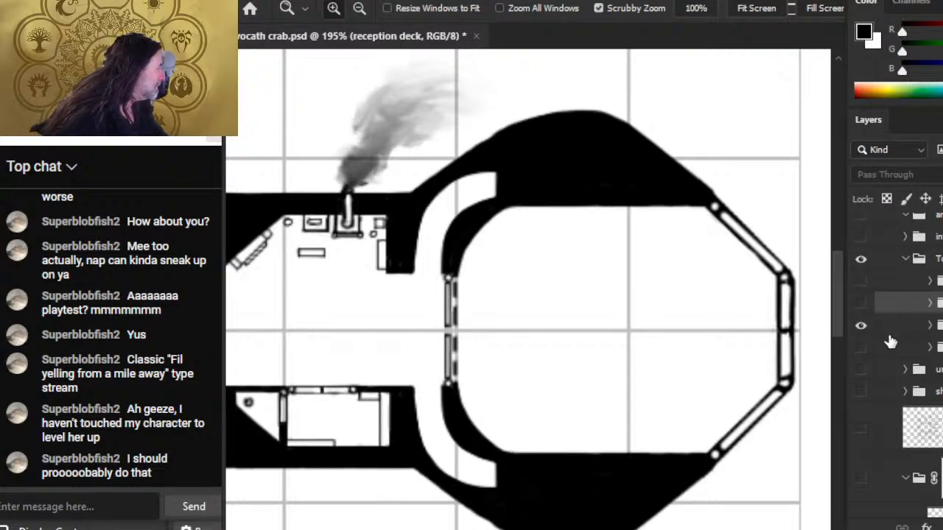
pyautogui.click(859, 304)
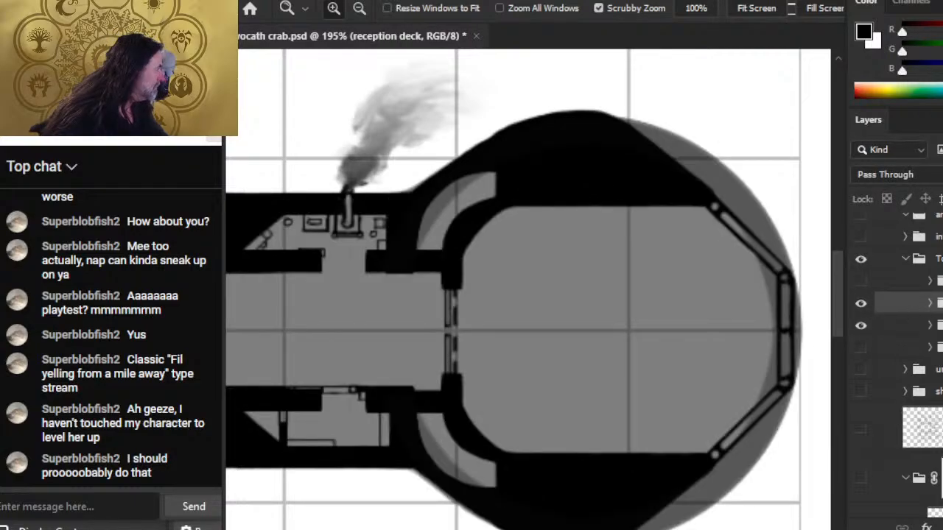
# Step: Lower the reception deck group's opacity to 50% and make the servant deck group semi-transparent as well
pyautogui.press('5')
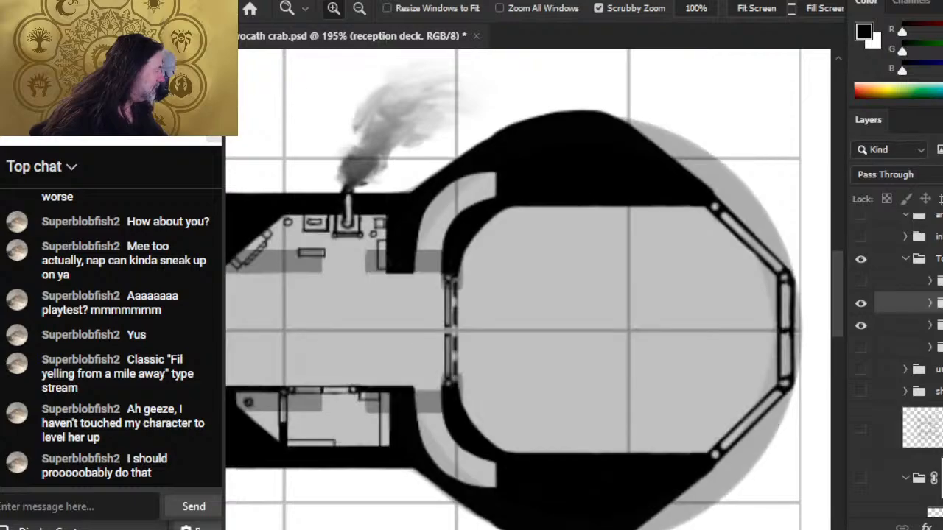
pyautogui.keyDown('ctrl'); pyautogui.click(920, 304); pyautogui.keyUp('ctrl')
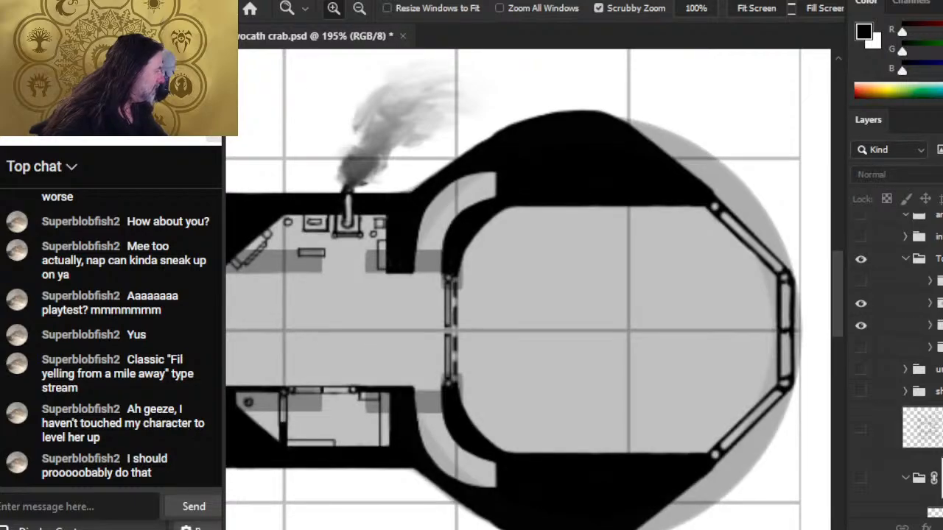
pyautogui.click(918, 330)
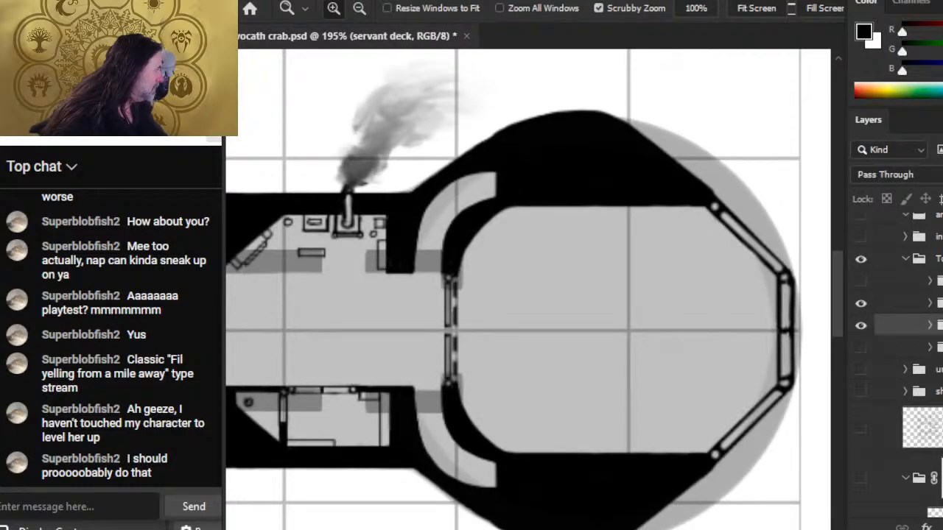
pyautogui.press('5')
pyautogui.press('7')
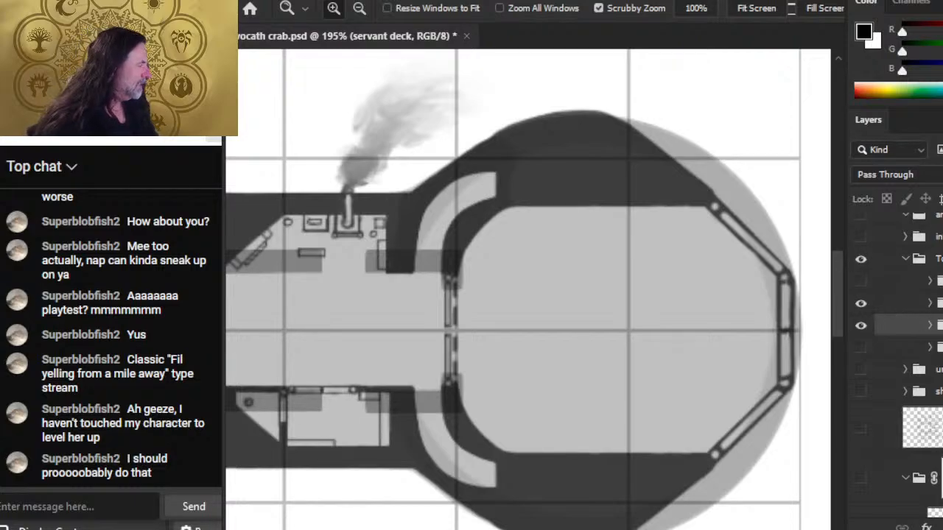
pyautogui.press('7')
pyautogui.moveTo(680, 5); pyautogui.dragTo(677, 8)
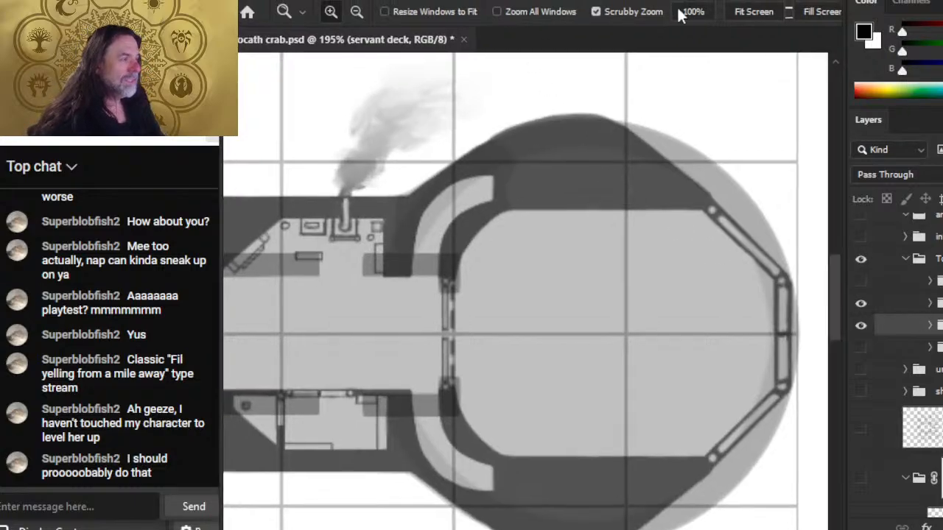
# Step: Raise the reception deck group's opacity so its walls read more clearly over the servant deck
pyautogui.click(934, 303)
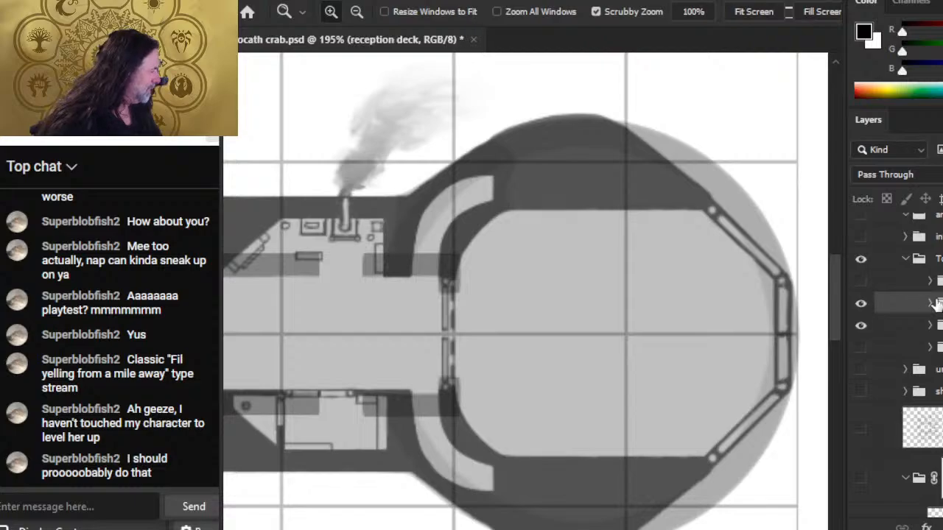
pyautogui.press('0')
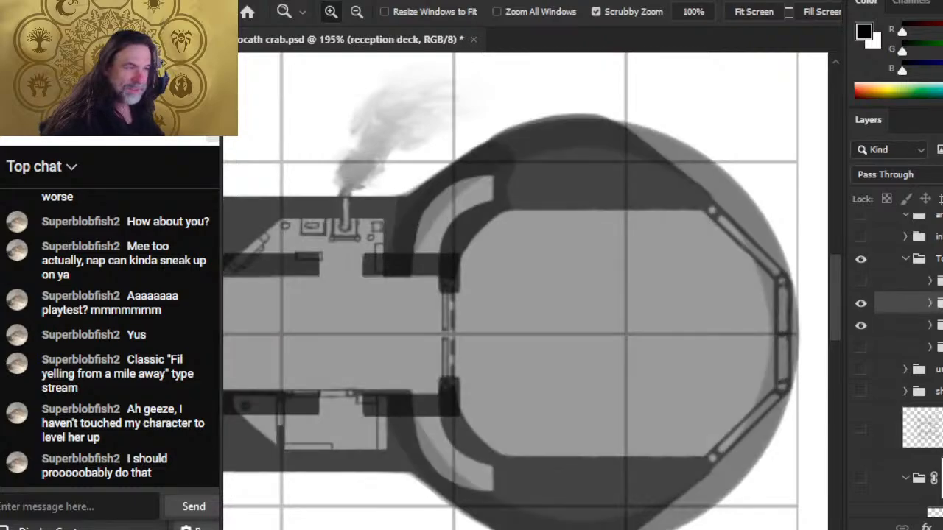
pyautogui.press('6')
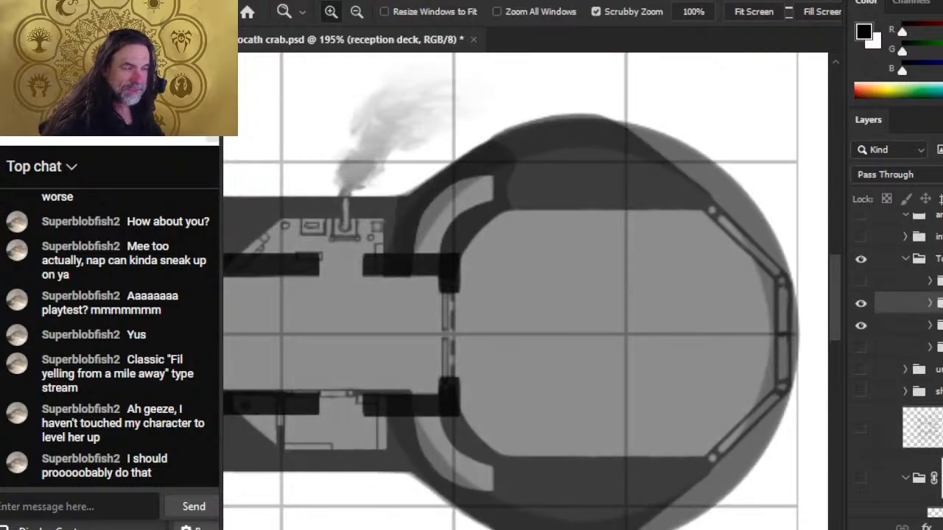
pyautogui.press('5')
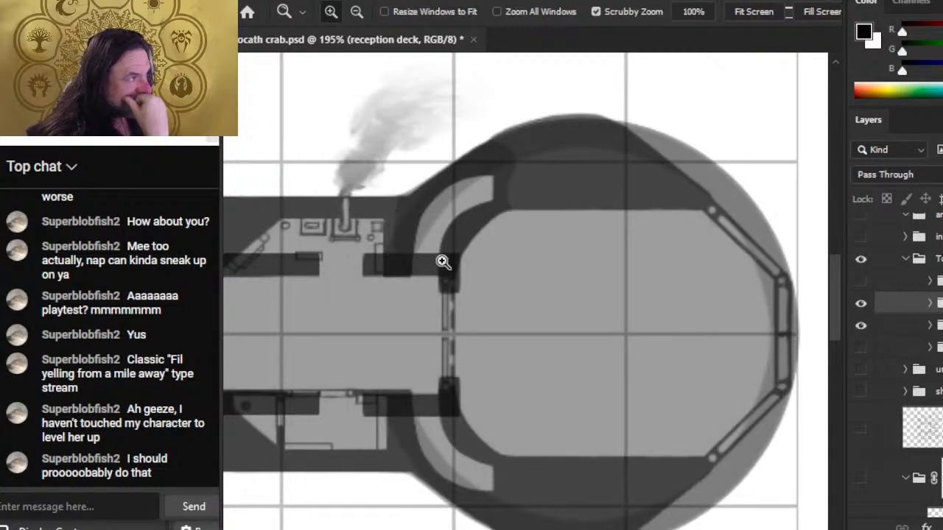
# Step: Toggle the servant deck and reception deck groups to compare the stairwell and head room walls, leaving only the reception deck shown
pyautogui.click(860, 325)
pyautogui.click(860, 325)
pyautogui.click(860, 324)
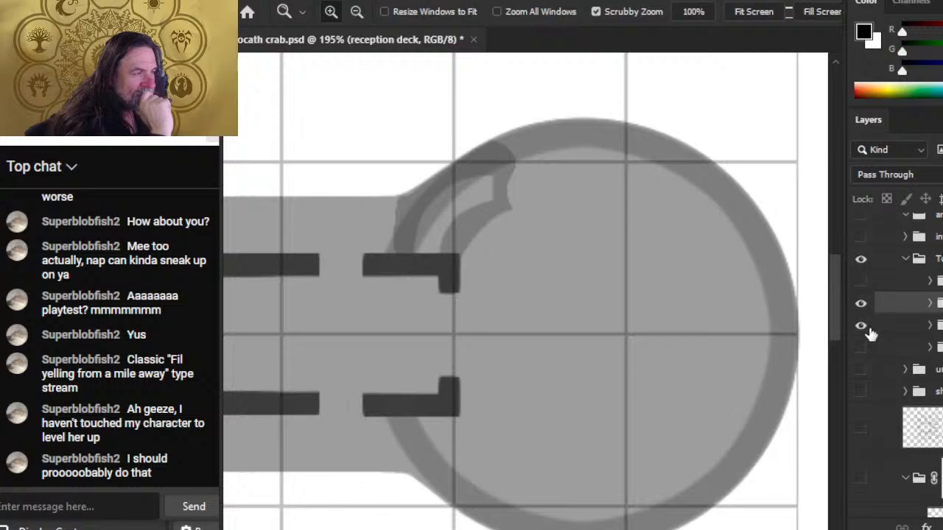
pyautogui.click(869, 330)
pyautogui.click(873, 335)
pyautogui.click(872, 334)
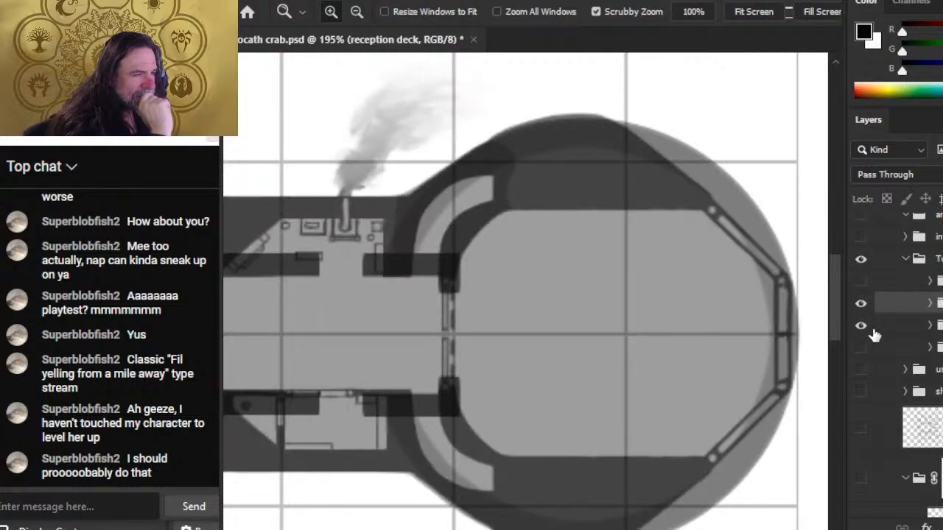
pyautogui.click(874, 334)
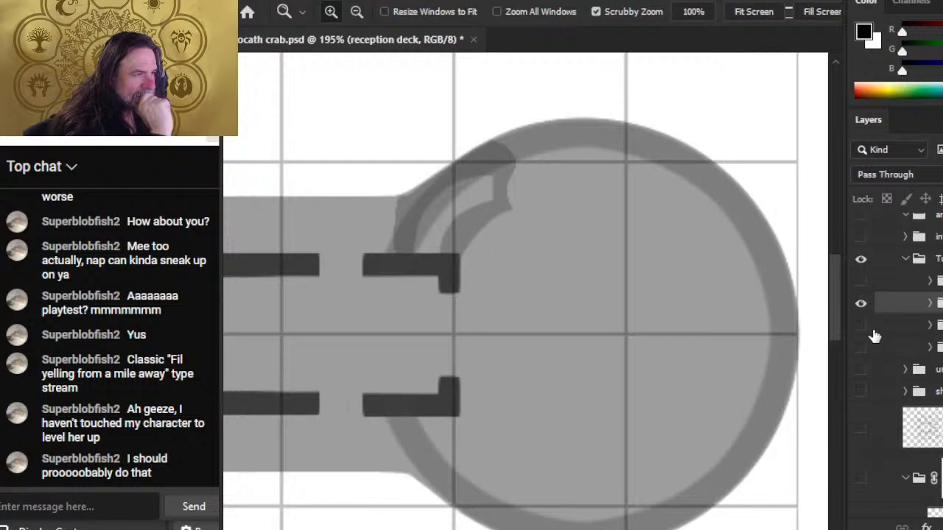
pyautogui.click(868, 315)
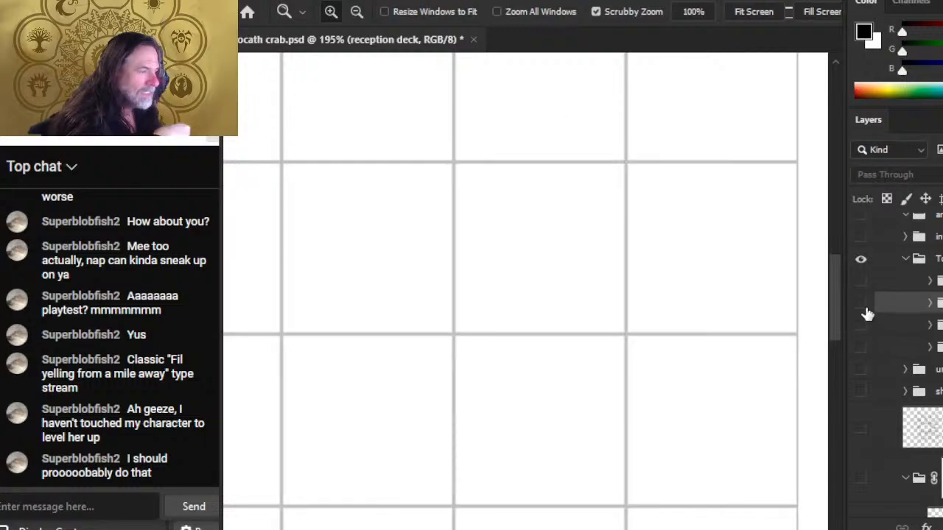
pyautogui.click(867, 315)
pyautogui.click(864, 330)
pyautogui.click(865, 329)
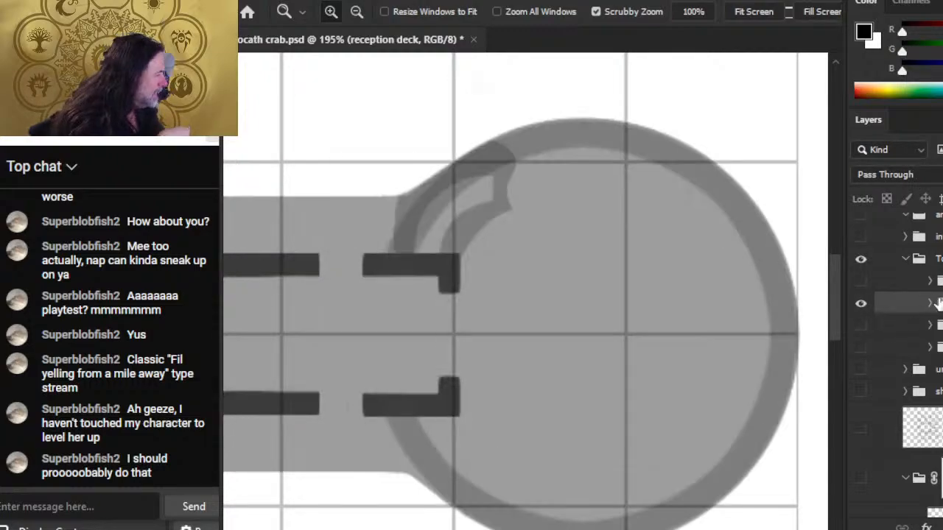
# Step: Duplicate the circular outer wall, Layer 551, and move the copy out of the reception deck to the top of the parent group
pyautogui.click(928, 305)
pyautogui.click(866, 450)
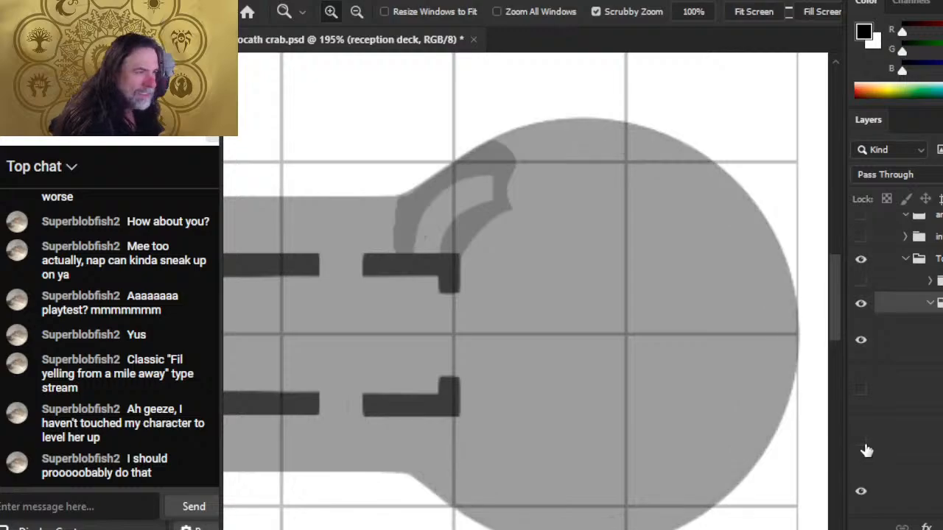
pyautogui.click(866, 451)
pyautogui.rightClick(904, 453)
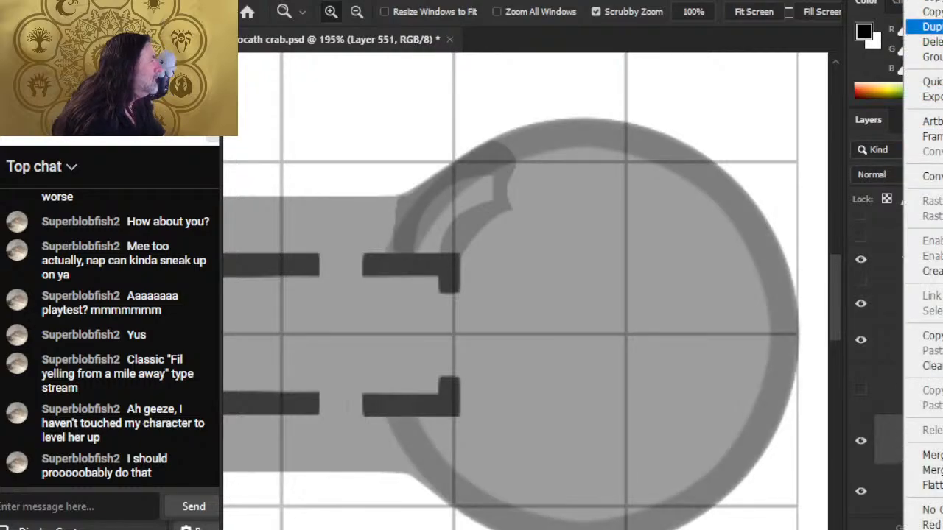
pyautogui.click(932, 27)
pyautogui.press('Return')
pyautogui.moveTo(905, 442); pyautogui.dragTo(890, 270)
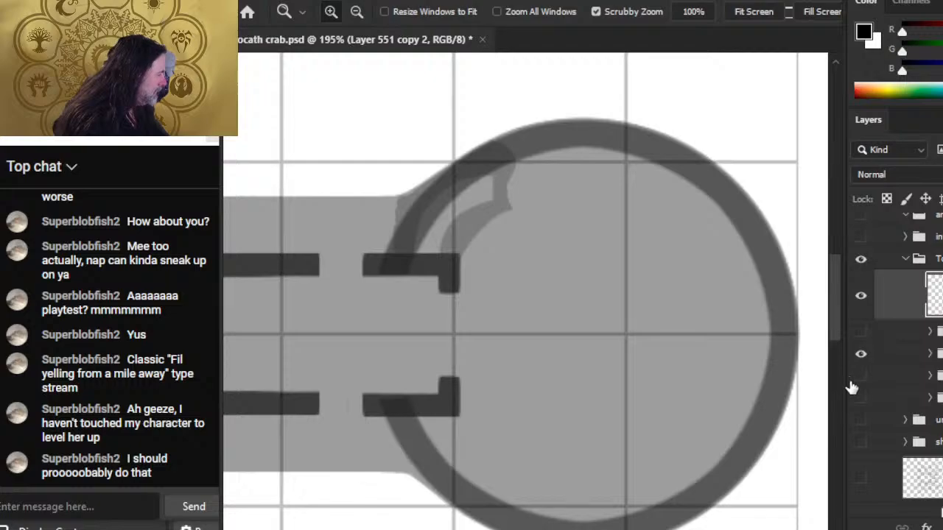
# Step: Hide the reception deck, show and expand the servant deck, and move the circular wall copy directly above the servant deck group
pyautogui.click(860, 355)
pyautogui.click(861, 376)
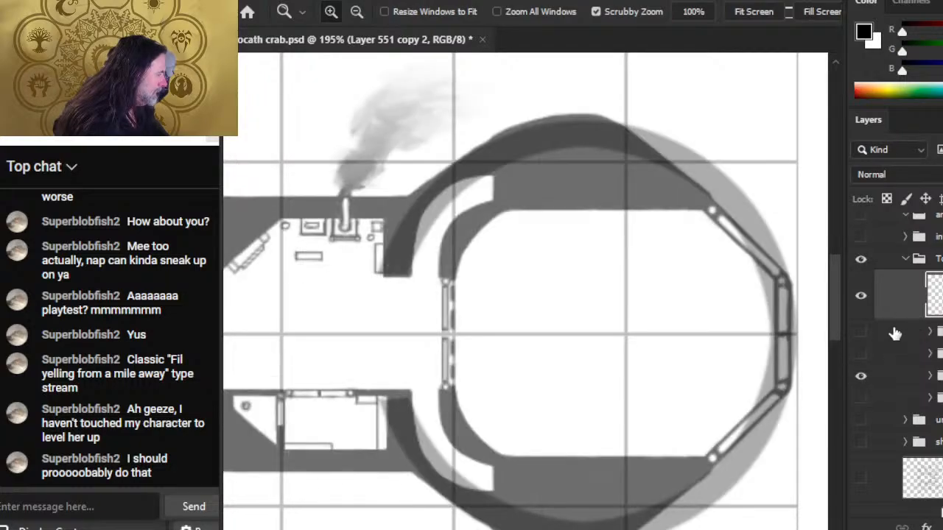
pyautogui.click(930, 376)
pyautogui.moveTo(899, 311); pyautogui.dragTo(908, 374)
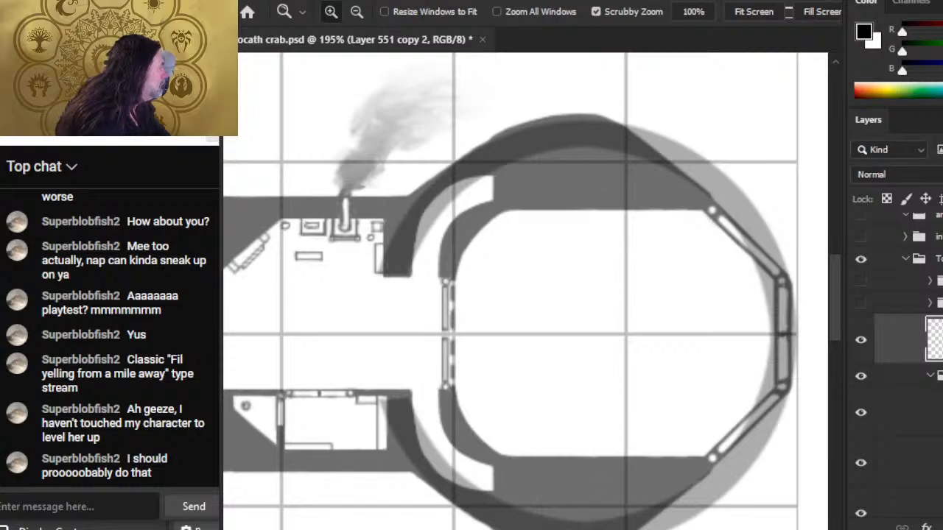
# Step: Raise the opacity of the circular wall copy so it stands out over the servant deck
pyautogui.press('6')
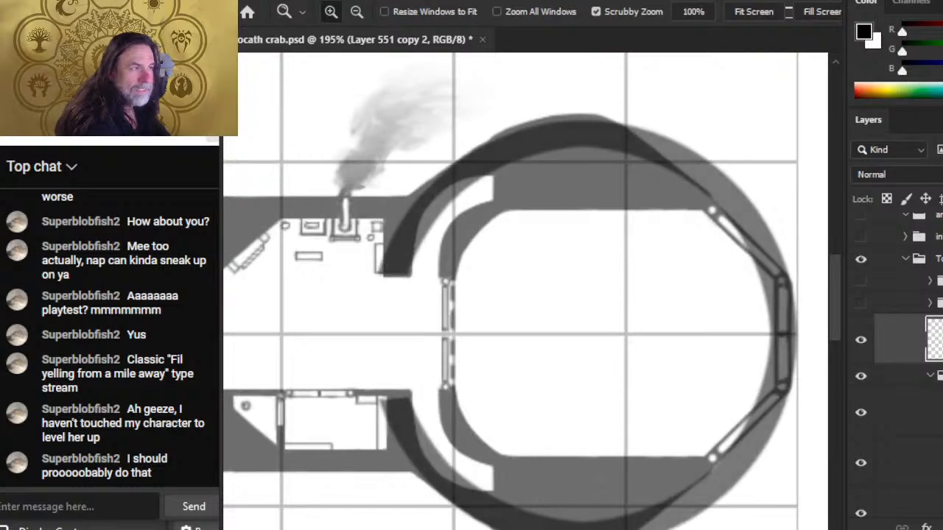
pyautogui.press('7')
pyautogui.press('5')
pyautogui.press('6')
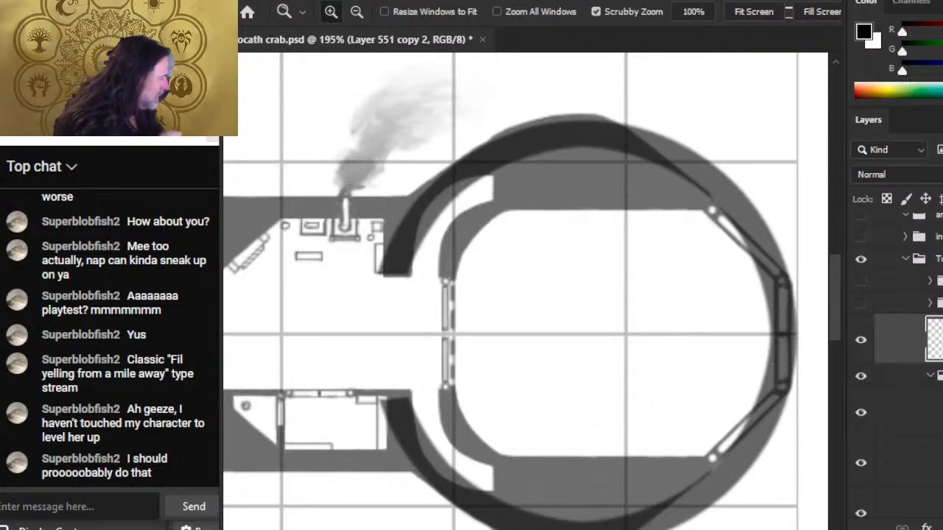
# Step: Toggle the deck group below the servant deck to check what it contributes to the map
pyautogui.scroll(-2, 907, 361)
pyautogui.scroll(-15, 908, 361)
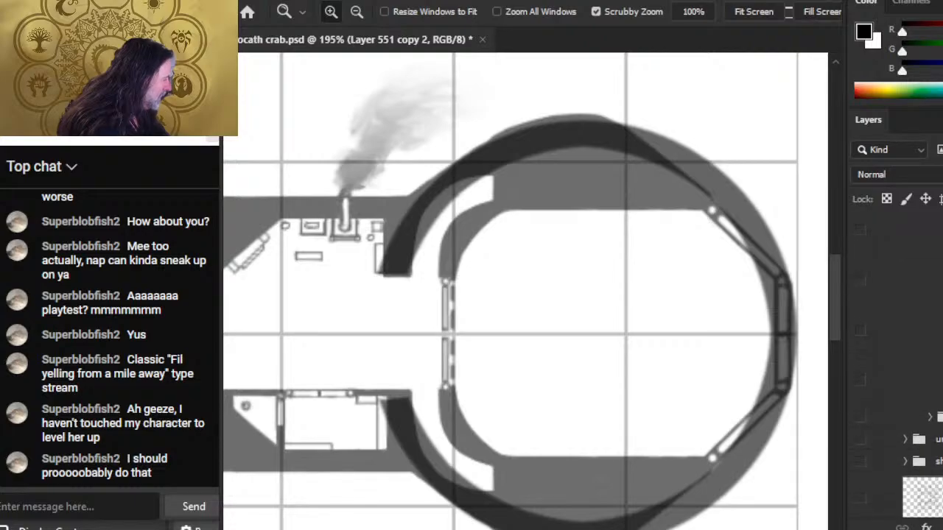
pyautogui.click(859, 422)
pyautogui.click(861, 427)
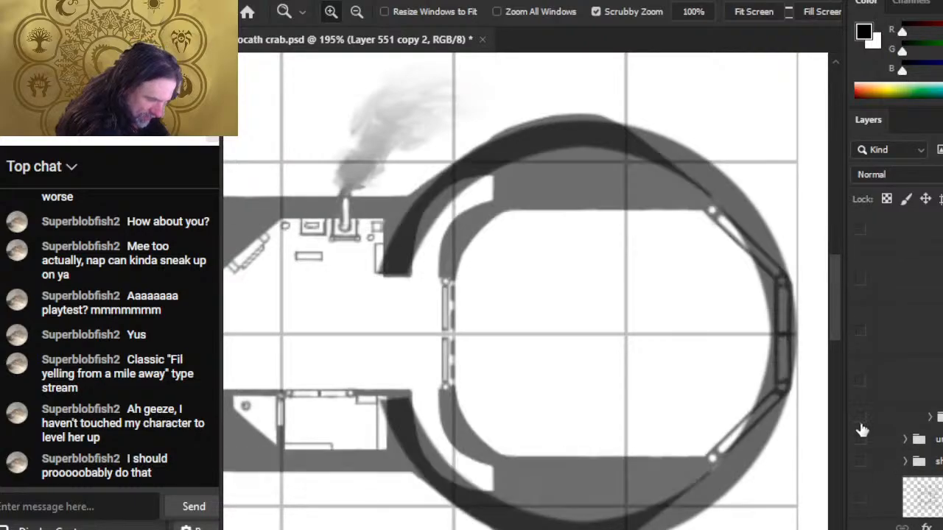
pyautogui.click(861, 427)
pyautogui.click(860, 419)
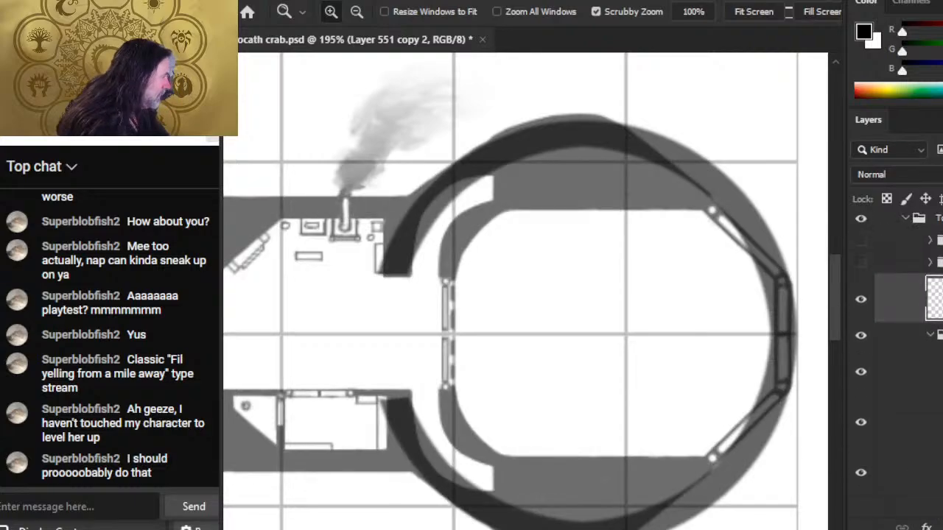
# Step: Expand the reception deck, hide its Layer 651, and toggle the group over the servant deck for comparison, leaving it hidden
pyautogui.scroll(-1, 921, 354)
pyautogui.click(940, 274)
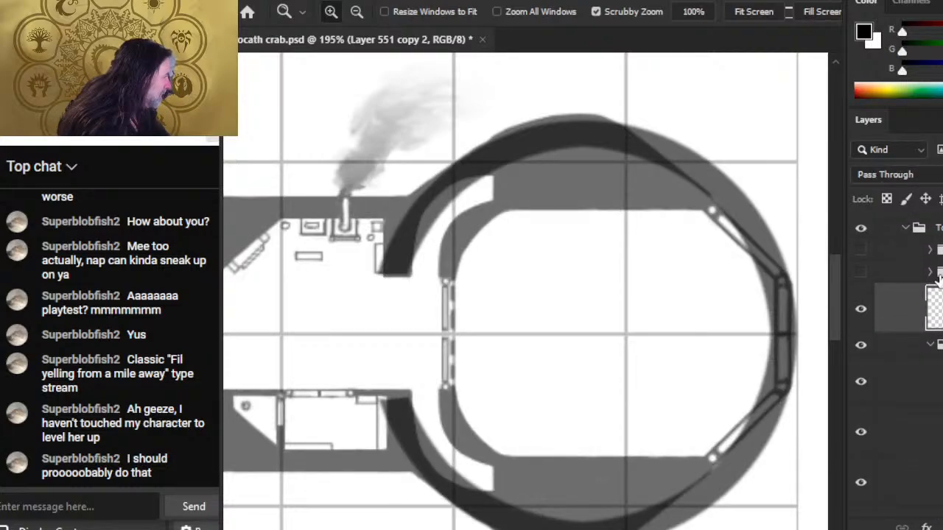
pyautogui.click(930, 272)
pyautogui.click(861, 274)
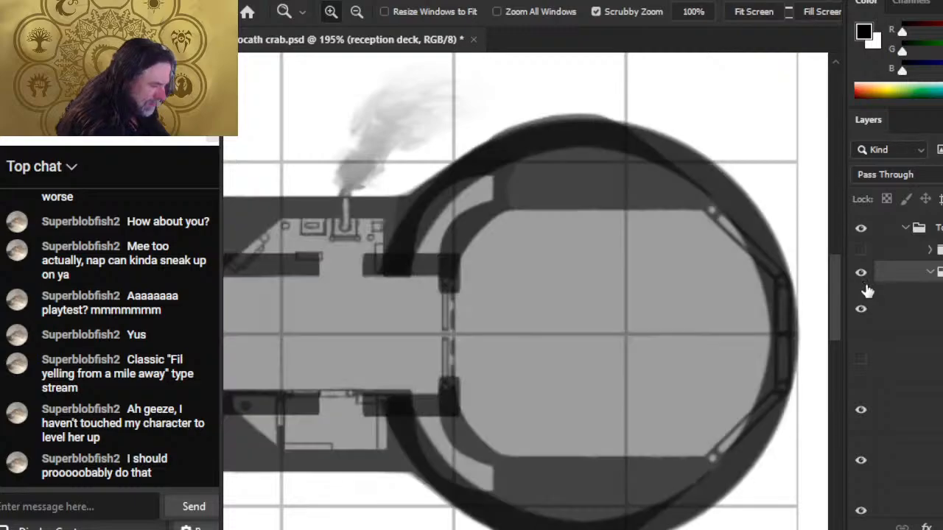
pyautogui.click(865, 288)
pyautogui.click(863, 277)
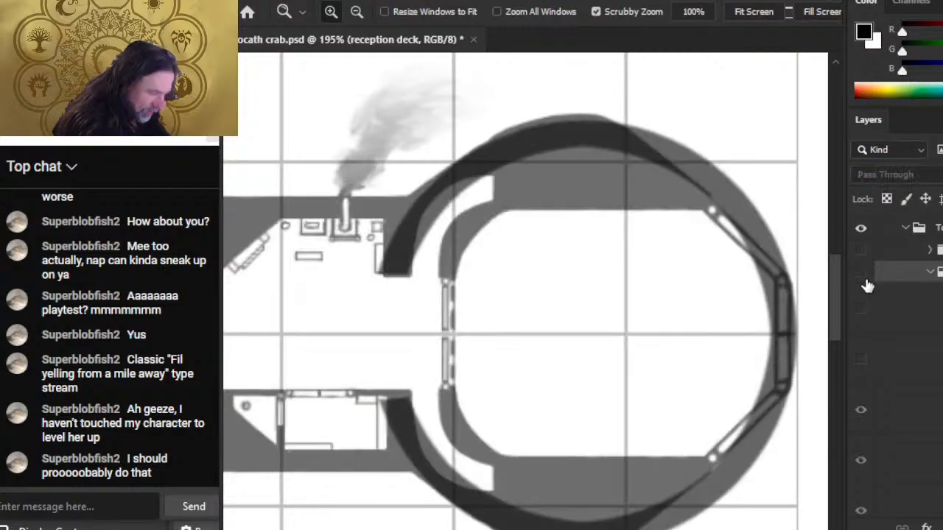
pyautogui.click(863, 277)
pyautogui.click(863, 277)
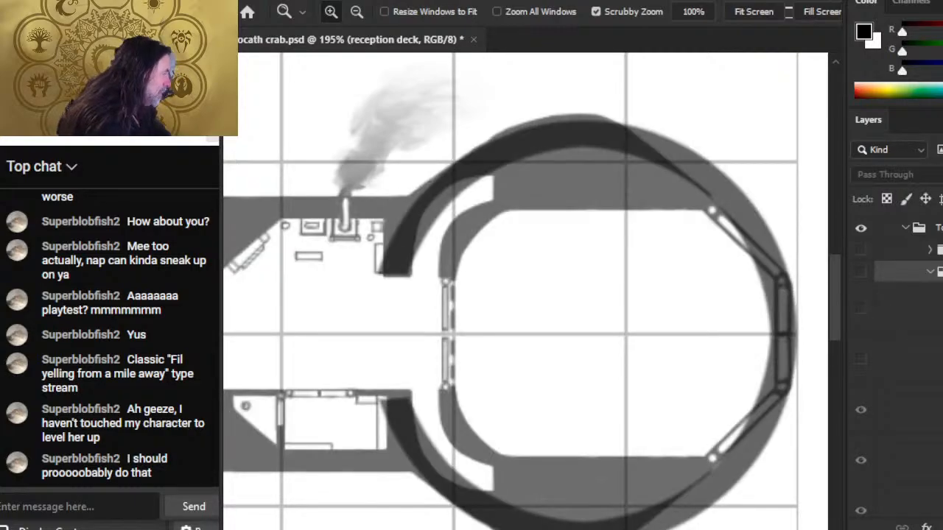
pyautogui.scroll(1, 921, 280)
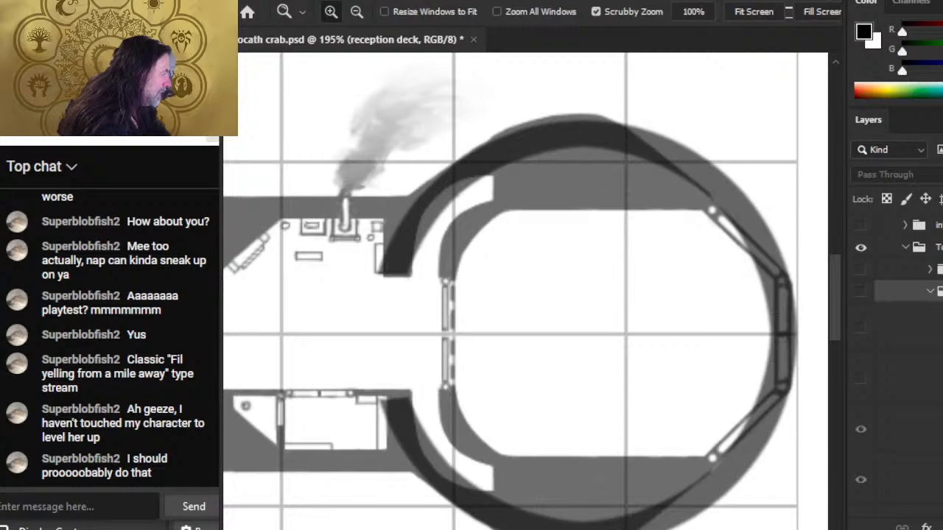
# Step: Collapse the reception deck, select Layer 551 copy 2, and toggle the servant deck to compare it with the circular wall
pyautogui.click(931, 291)
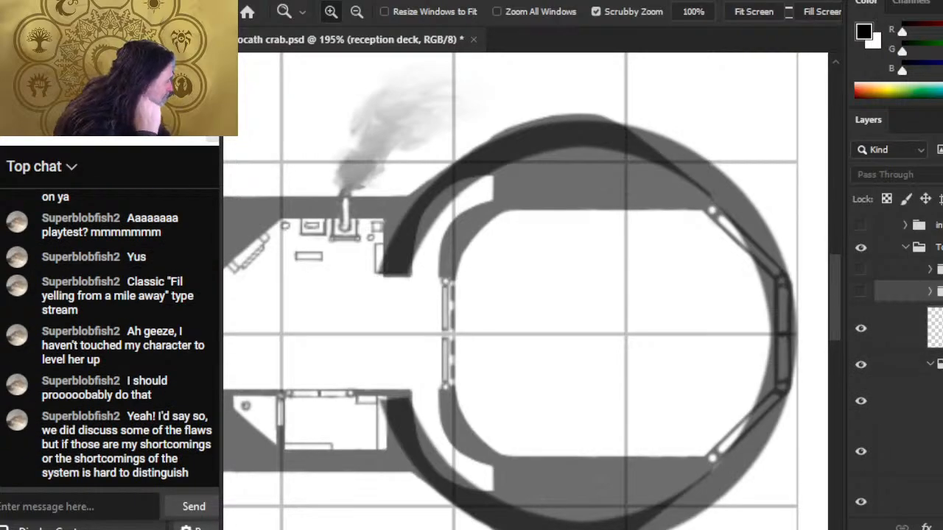
pyautogui.scroll(-10, 905, 353)
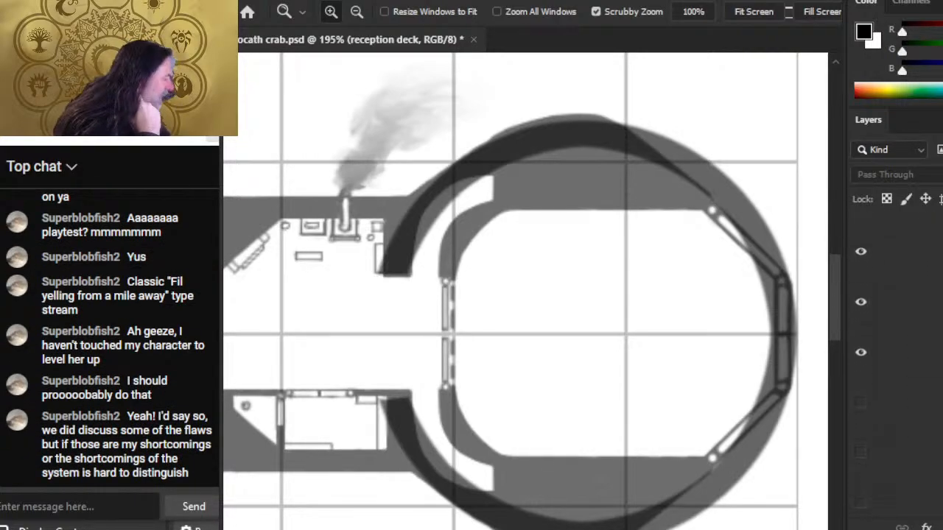
pyautogui.scroll(5, 860, 339)
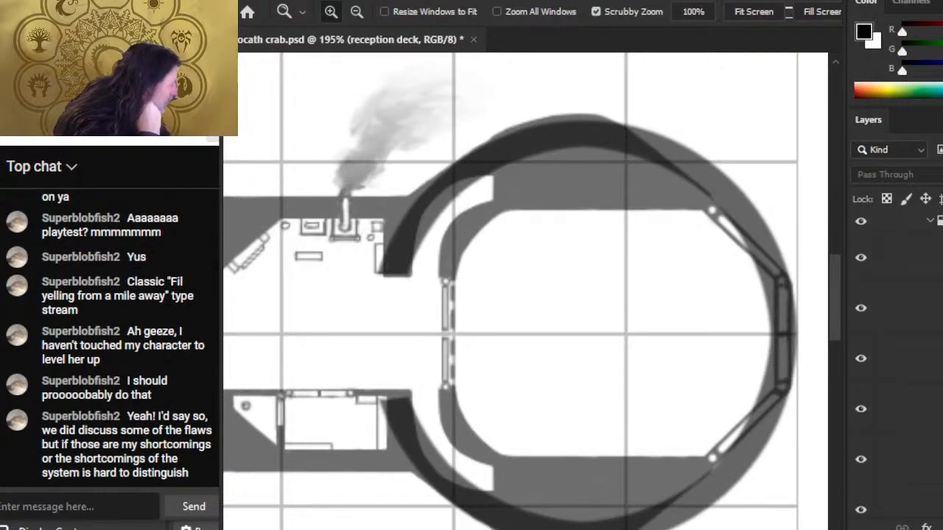
pyautogui.click(861, 363)
pyautogui.click(860, 364)
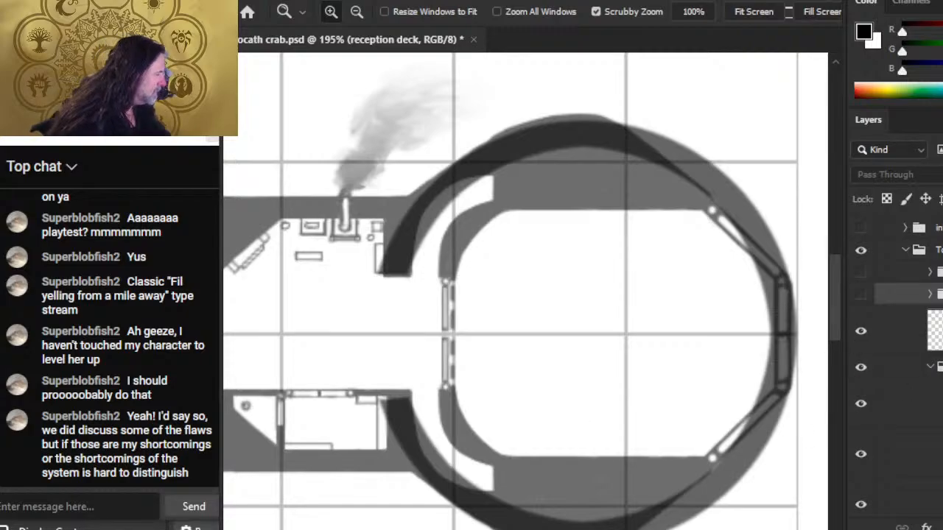
pyautogui.click(894, 333)
pyautogui.click(858, 362)
pyautogui.click(859, 362)
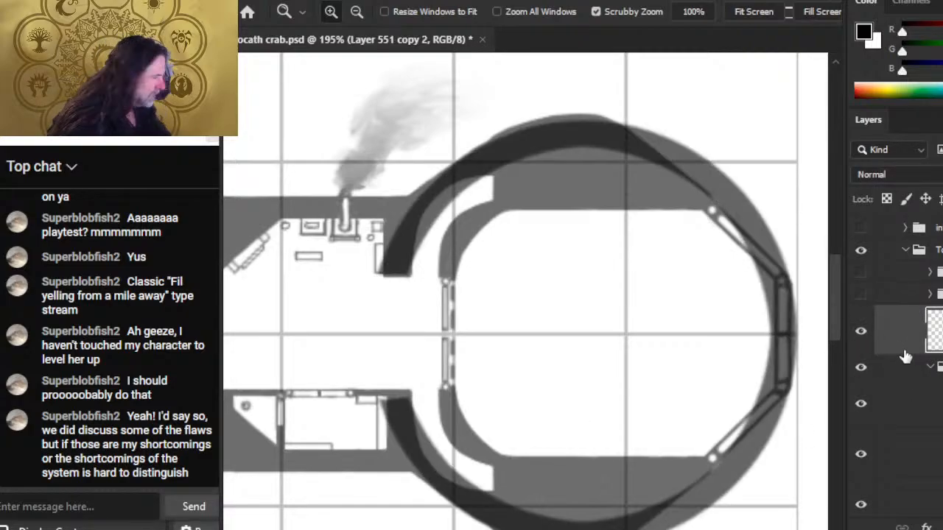
pyautogui.rightClick(905, 357)
pyautogui.click(926, 42)
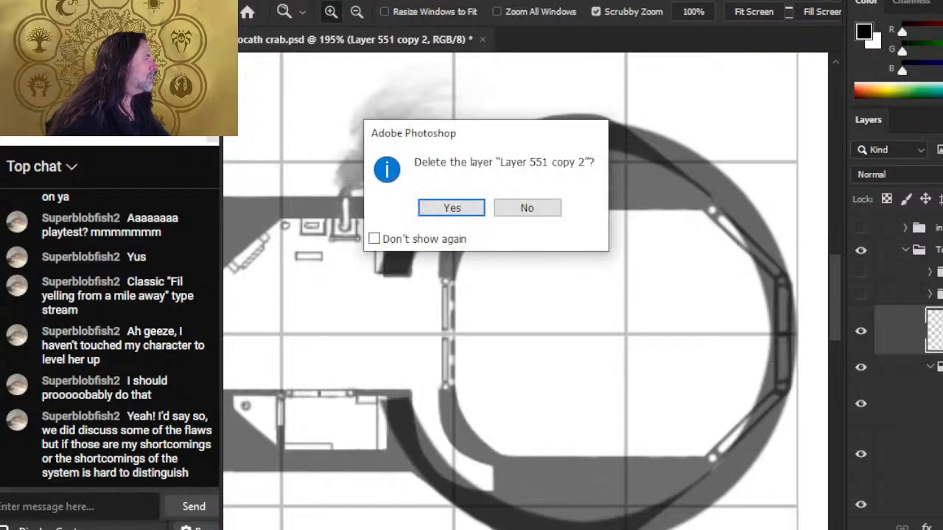
pyautogui.press('Escape')
# Step: Duplicate Layer 551 copy 2, hide the upper duplicate as a backup, and select the visible circular wall layer beneath it
pyautogui.rightClick(893, 340)
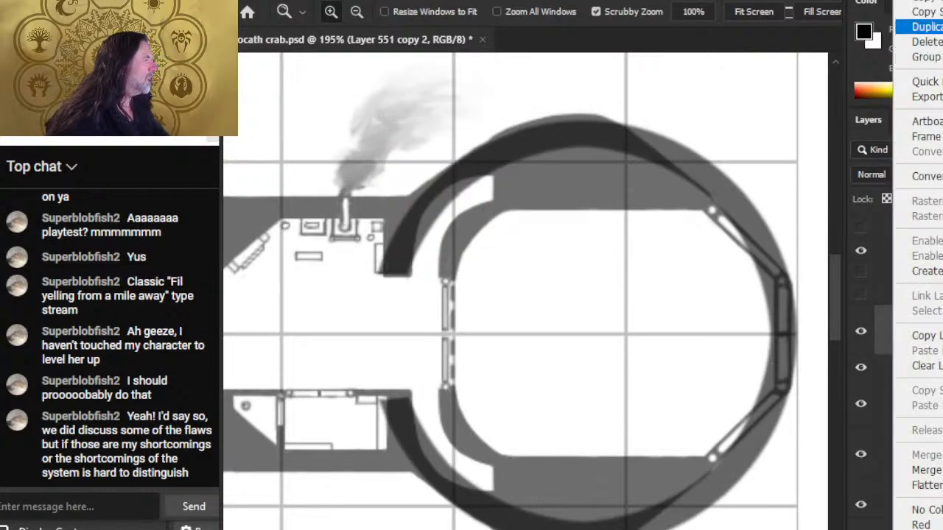
pyautogui.click(921, 27)
pyautogui.press('Return')
pyautogui.click(860, 331)
pyautogui.click(895, 379)
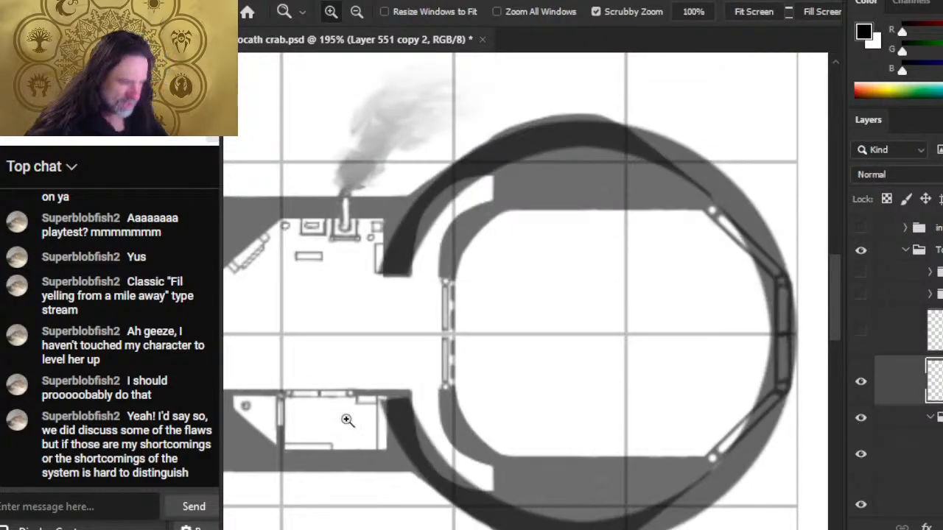
# Step: Toggle the servant deck's individual layers to identify which one holds the grey hull around the head room
pyautogui.press('e')
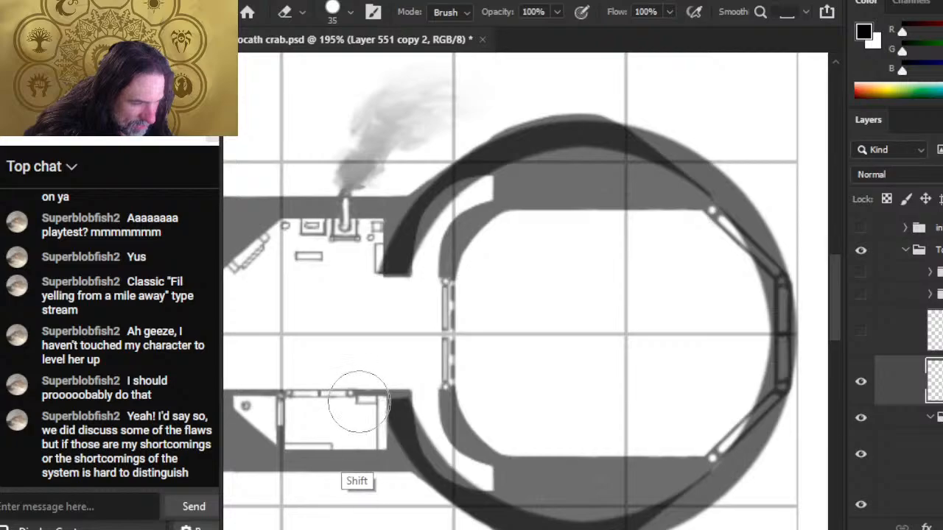
pyautogui.moveTo(388, 505)
pyautogui.mouseDown()
pyautogui.moveTo(309, 396)
pyautogui.moveTo(310, 408)
pyautogui.mouseUp()
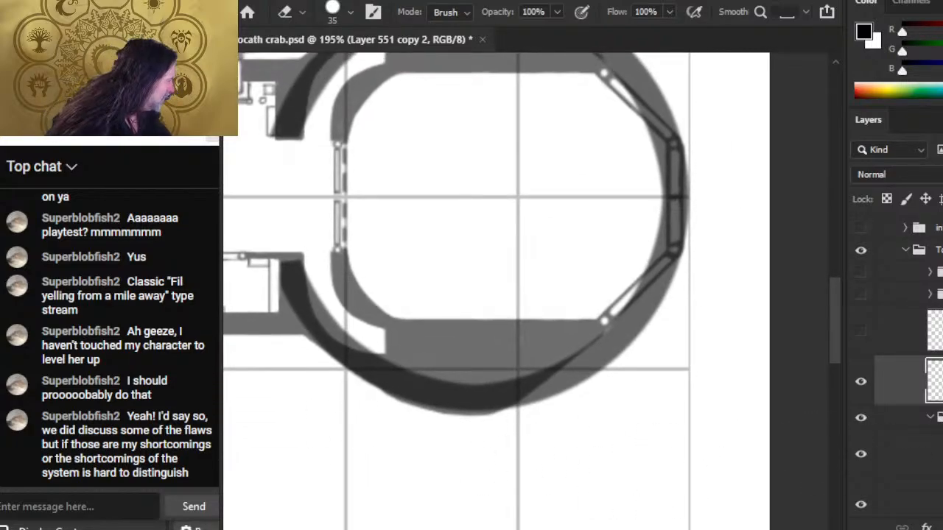
pyautogui.scroll(-10, 898, 368)
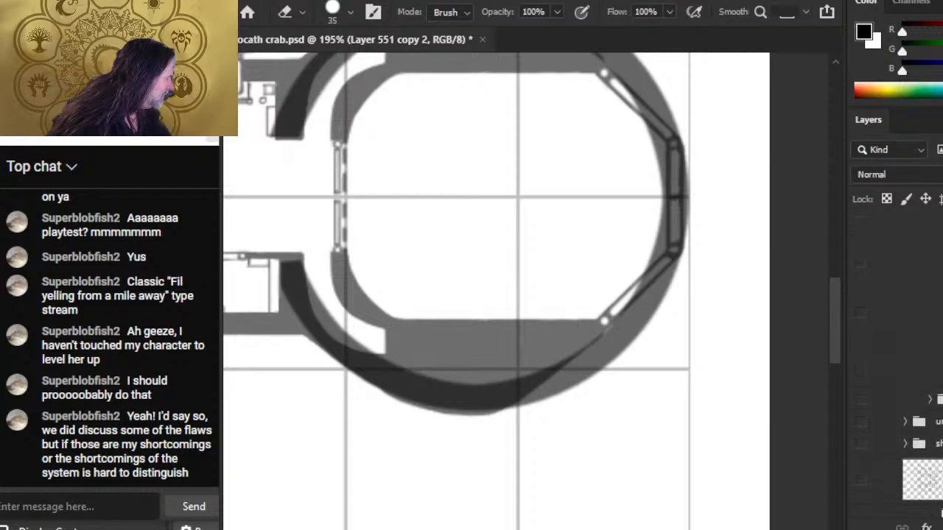
pyautogui.scroll(1, 895, 368)
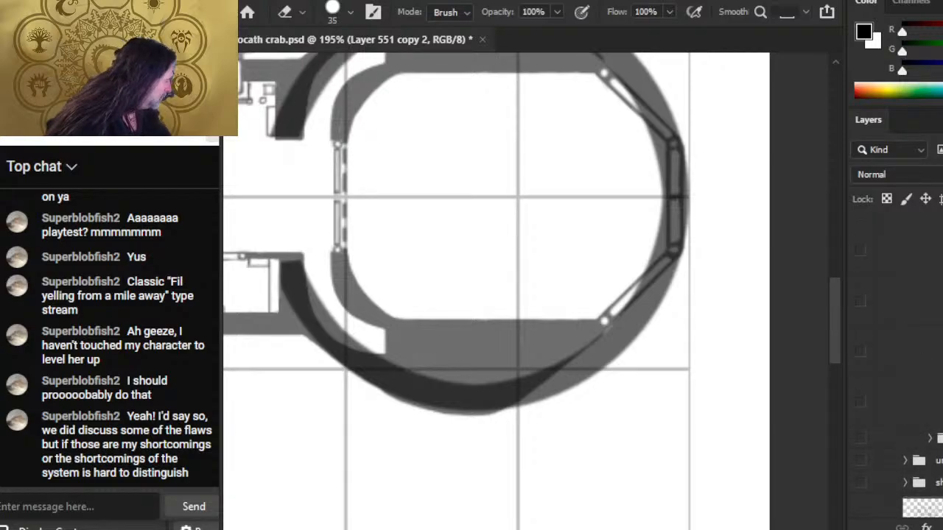
pyautogui.scroll(5, 895, 368)
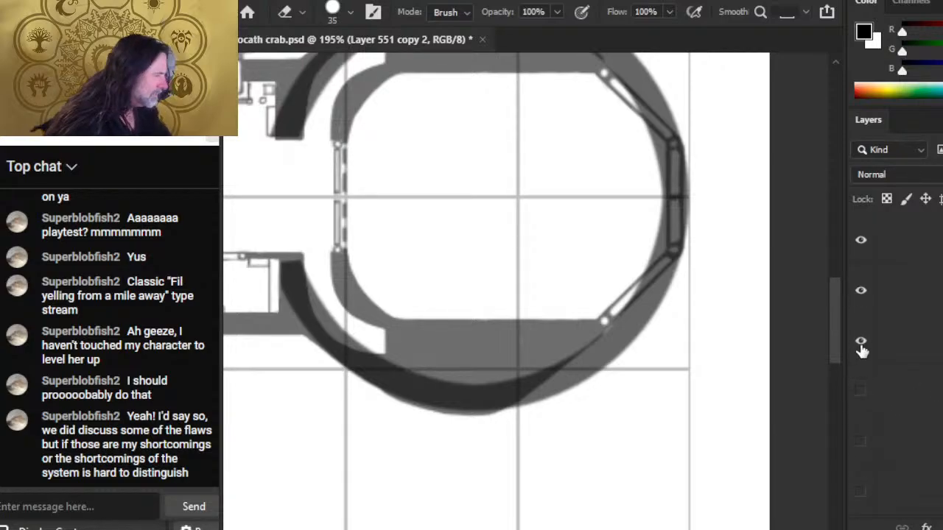
pyautogui.click(861, 292)
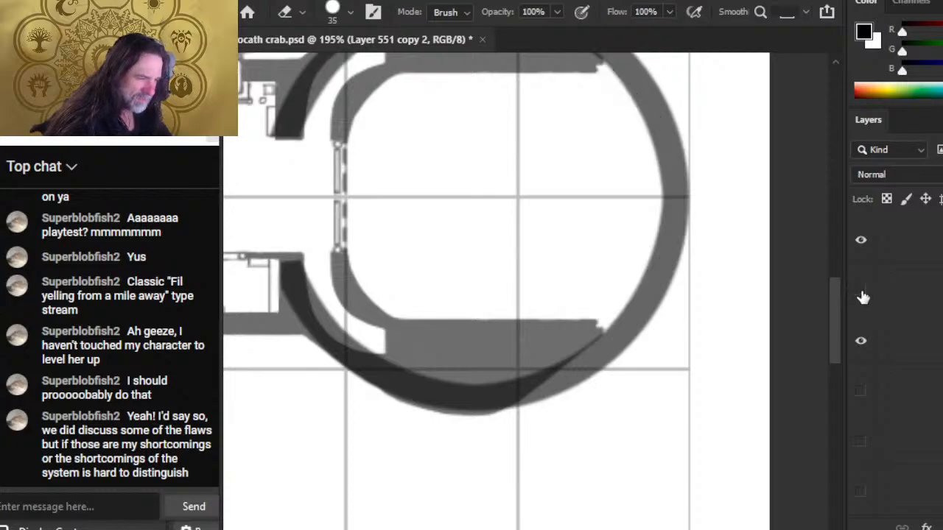
pyautogui.click(862, 293)
pyautogui.click(863, 242)
pyautogui.click(863, 242)
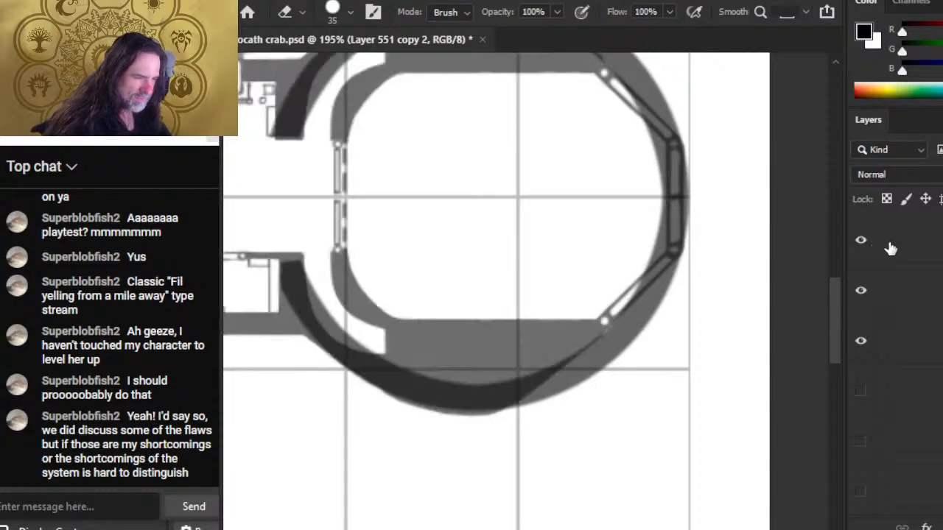
# Step: Select Layer 616 and erase the lower hull bulge that sticks out beyond the circular wall
pyautogui.click(891, 249)
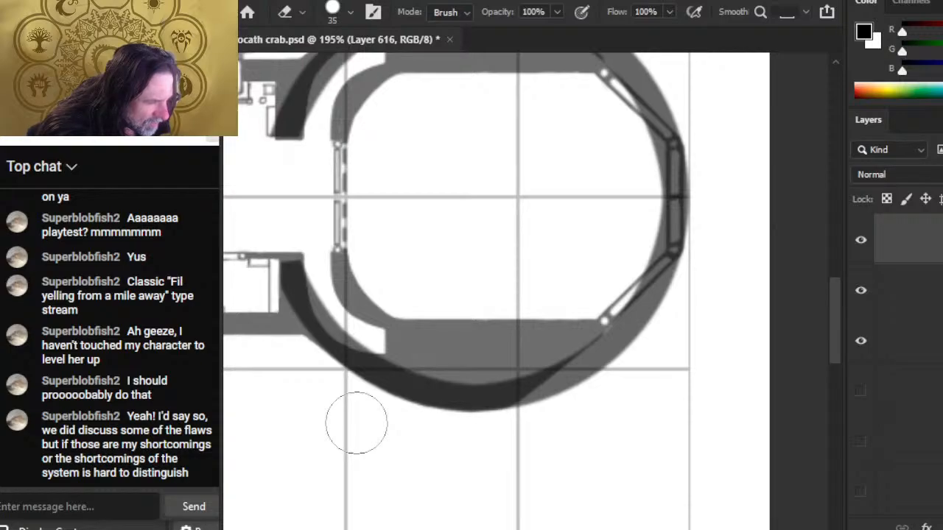
pyautogui.moveTo(471, 403); pyautogui.dragTo(534, 501)
pyautogui.moveTo(444, 192); pyautogui.dragTo(528, 362)
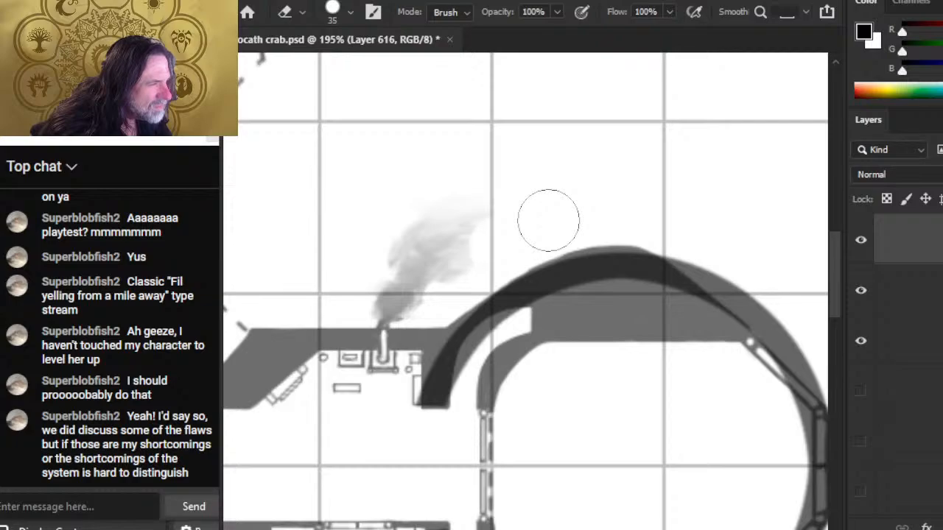
# Step: Undo the oversized erasure of the chimney smoke, reduce the eraser to size 10, and trim the upper hull bulge outside the circular wall
pyautogui.moveTo(455, 259); pyautogui.dragTo(548, 220)
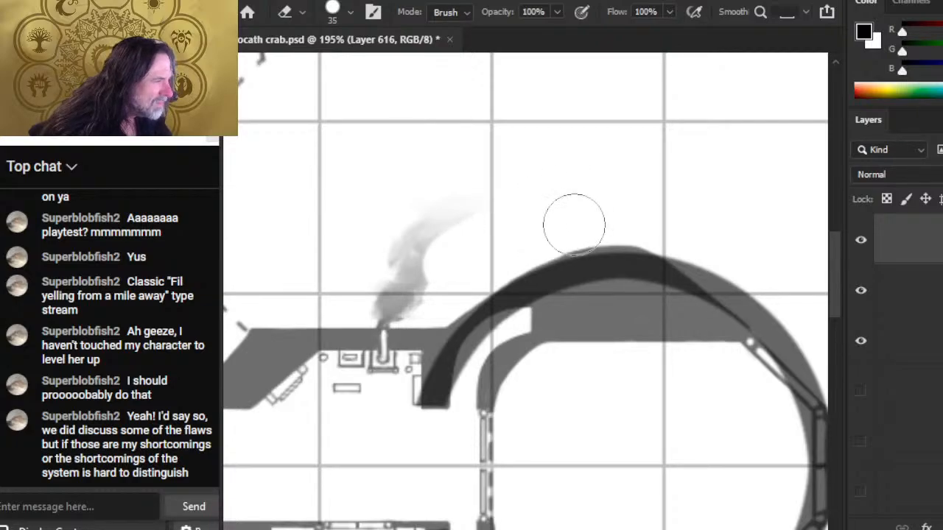
pyautogui.hotkey('ctrl', 'z')
pyautogui.press('[')
pyautogui.press('[')
pyautogui.press('[')
pyautogui.press('[')
pyautogui.press('[')
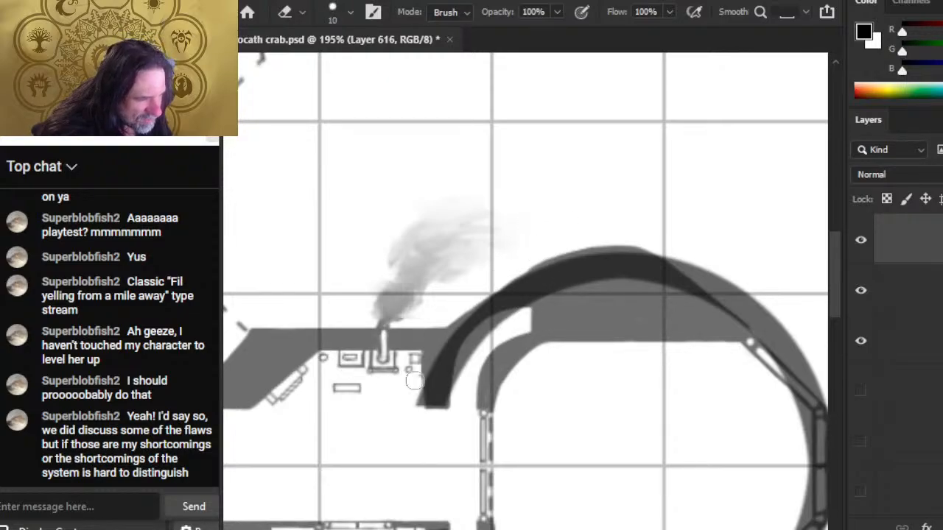
pyautogui.hotkey('ctrl', 'z')
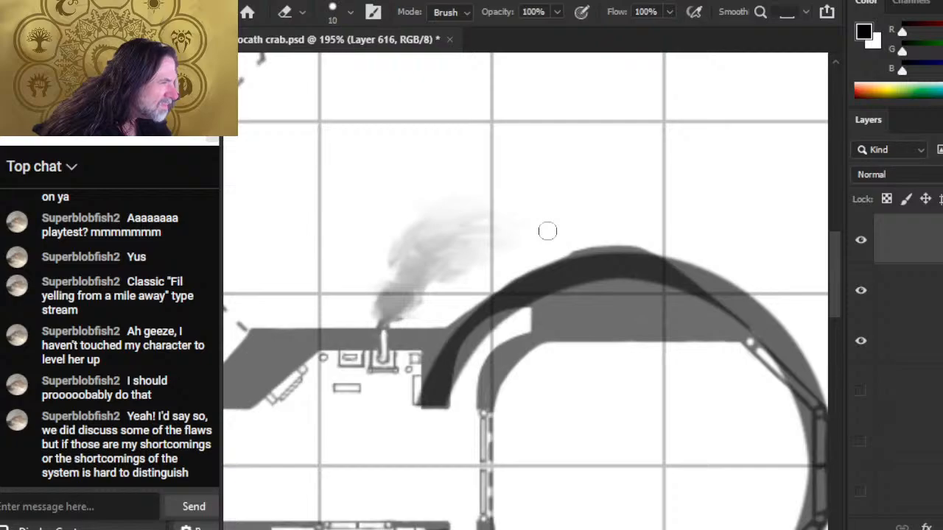
pyautogui.moveTo(547, 232)
pyautogui.mouseDown()
pyautogui.moveTo(592, 246)
pyautogui.moveTo(639, 244)
pyautogui.mouseUp()
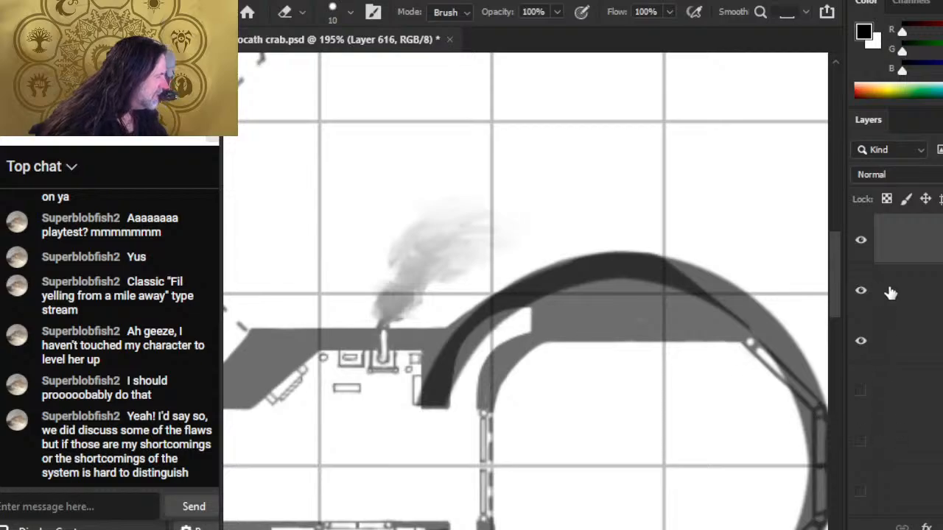
# Step: Select Layer 551 copy 2 and toggle its visibility to compare the trimmed hull with the circular wall
pyautogui.scroll(3, 916, 305)
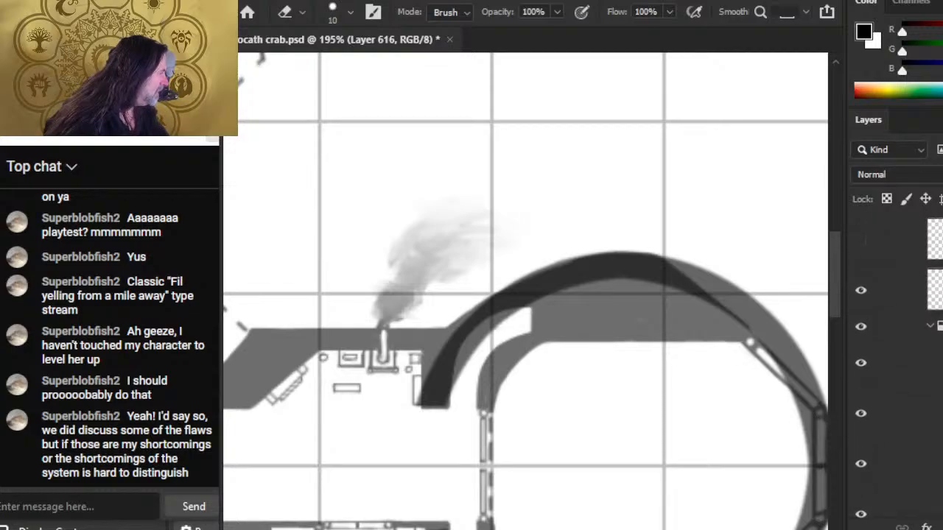
pyautogui.click(916, 306)
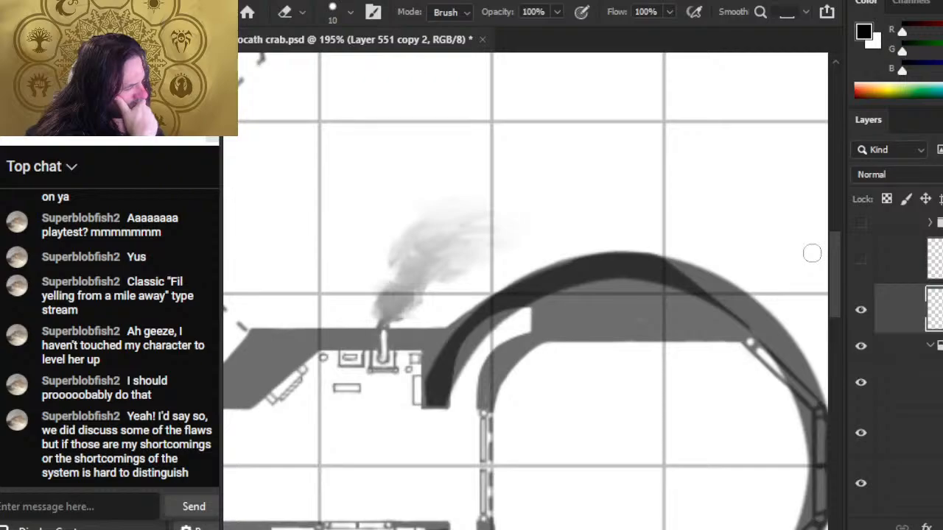
pyautogui.click(860, 310)
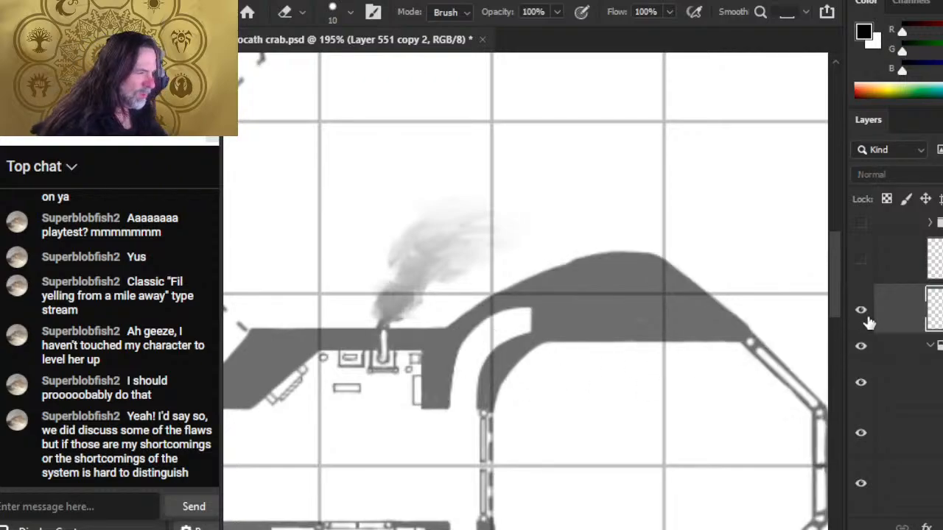
pyautogui.click(860, 310)
pyautogui.press('l')
pyautogui.moveTo(480, 272)
pyautogui.mouseDown()
pyautogui.moveTo(389, 325)
pyautogui.moveTo(420, 447)
pyautogui.moveTo(491, 433)
pyautogui.moveTo(587, 363)
pyautogui.mouseUp()
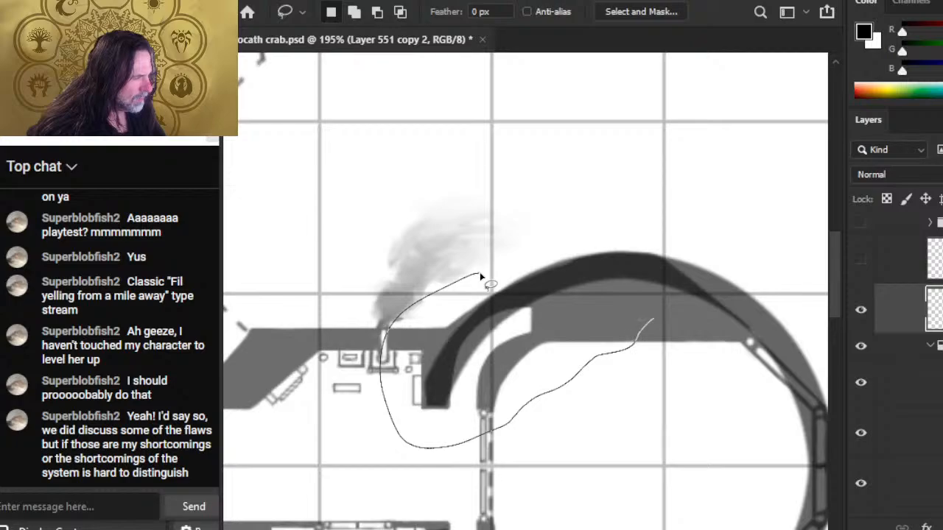
pyautogui.moveTo(654, 318); pyautogui.dragTo(654, 320)
pyautogui.hotkey('ctrl', 'd')
# Step: Lasso the lower-left arc of the circular wall and place that section on its own new layer
pyautogui.moveTo(648, 455); pyautogui.dragTo(670, 185)
pyautogui.moveTo(502, 252)
pyautogui.mouseDown()
pyautogui.moveTo(455, 236)
pyautogui.moveTo(633, 446)
pyautogui.moveTo(739, 355)
pyautogui.moveTo(635, 296)
pyautogui.mouseUp()
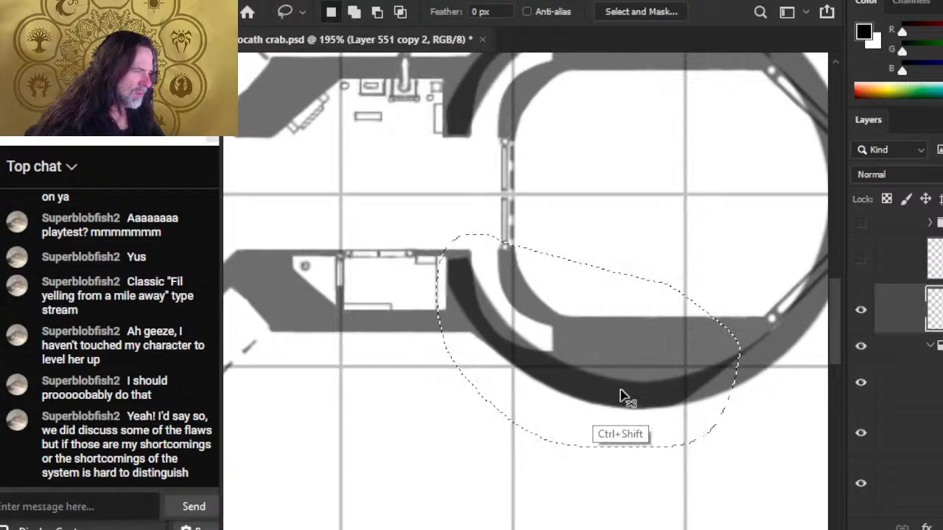
pyautogui.hotkey('ctrl', 'shift', 'j')
pyautogui.press('v')
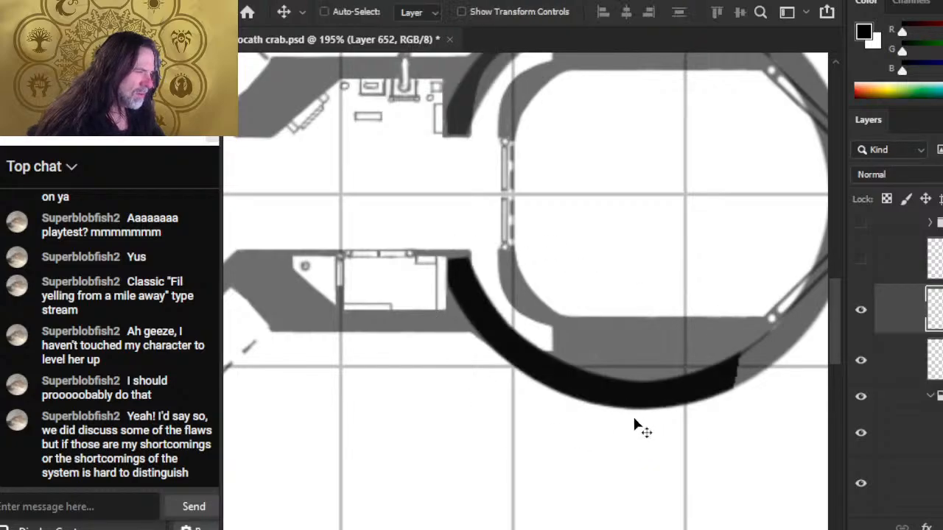
# Step: Nudge the separated arc upward until its end is level with the end of the corridor's lower wall
pyautogui.press('Up')
pyautogui.press('Up')
pyautogui.press('Up')
pyautogui.press('Up')
pyautogui.press('Up')
pyautogui.press('Up')
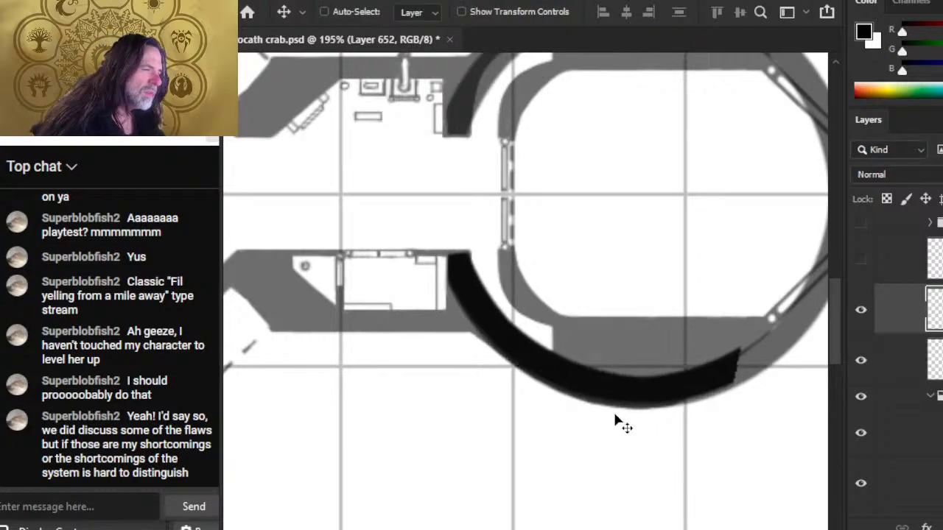
pyautogui.press('Down')
pyautogui.press('Down')
pyautogui.press('Down')
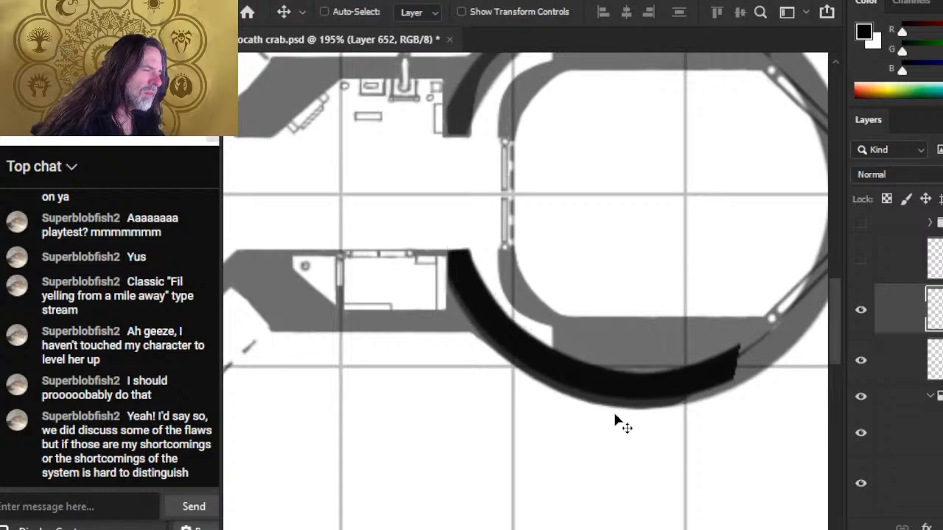
# Step: Shift the arc right until its end lines up with the head room's inner stairwell wall below the doors
pyautogui.hotkey('shift', 'Right')
pyautogui.hotkey('shift', 'Right')
pyautogui.hotkey('shift', 'Right')
pyautogui.hotkey('shift', 'Right')
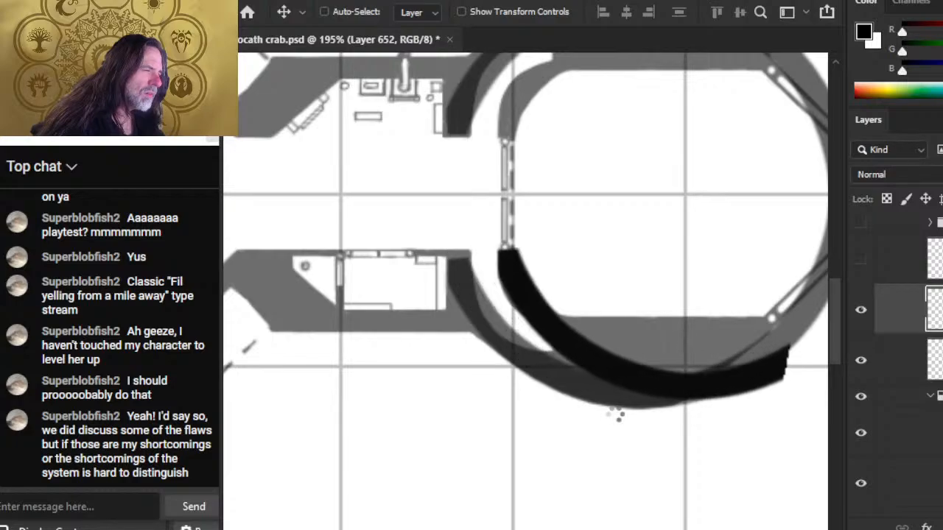
pyautogui.press('Right')
pyautogui.press('Right')
pyautogui.press('Right')
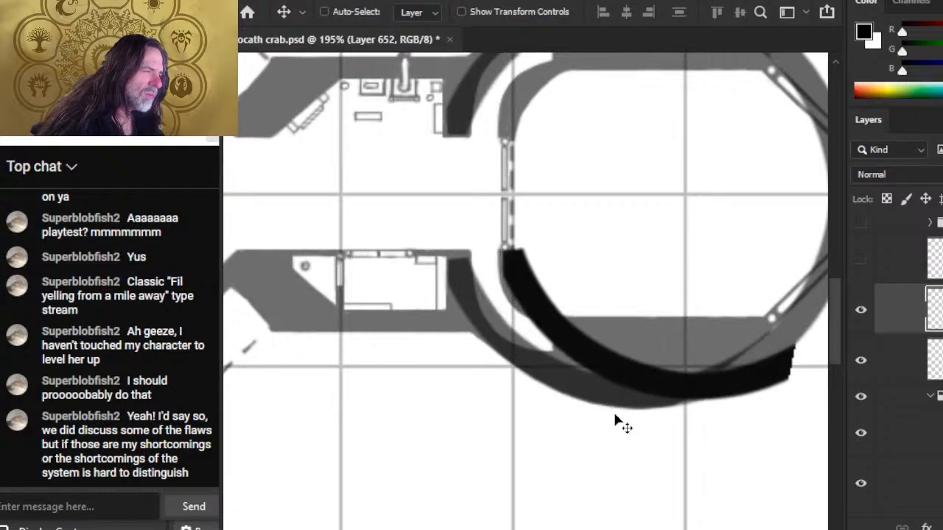
pyautogui.press('Left')
pyautogui.press('Left')
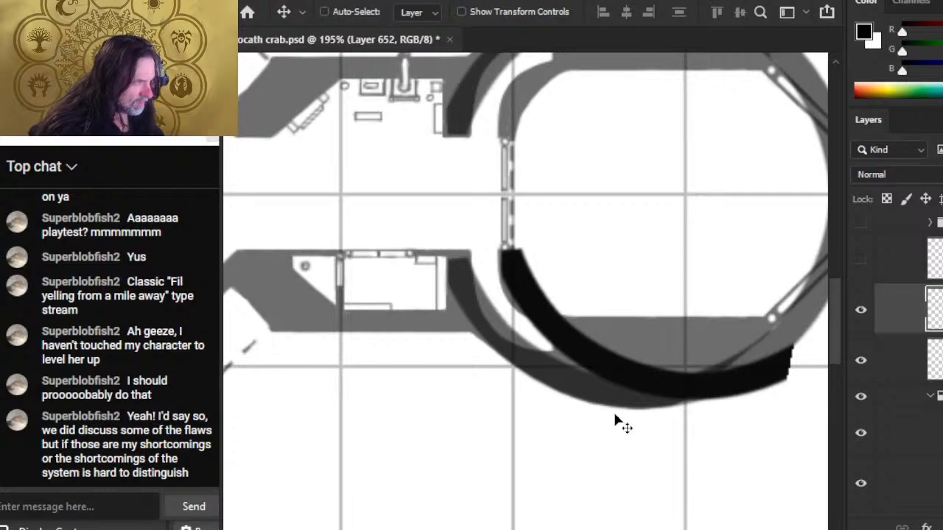
# Step: Raise the arc so its curve overlaps the lower edge of the head room's floor
pyautogui.press('Up')
pyautogui.press('Up')
pyautogui.press('Up')
pyautogui.press('Up')
pyautogui.press('Up')
pyautogui.press('Up')
pyautogui.press('Up')
pyautogui.press('Up')
pyautogui.press('Up')
pyautogui.press('Up')
pyautogui.press('Up')
pyautogui.press('Up')
pyautogui.press('Up')
pyautogui.press('Up')
pyautogui.press('Up')
pyautogui.press('Up')
pyautogui.press('Up')
pyautogui.press('Up')
pyautogui.press('Up')
pyautogui.press('Up')
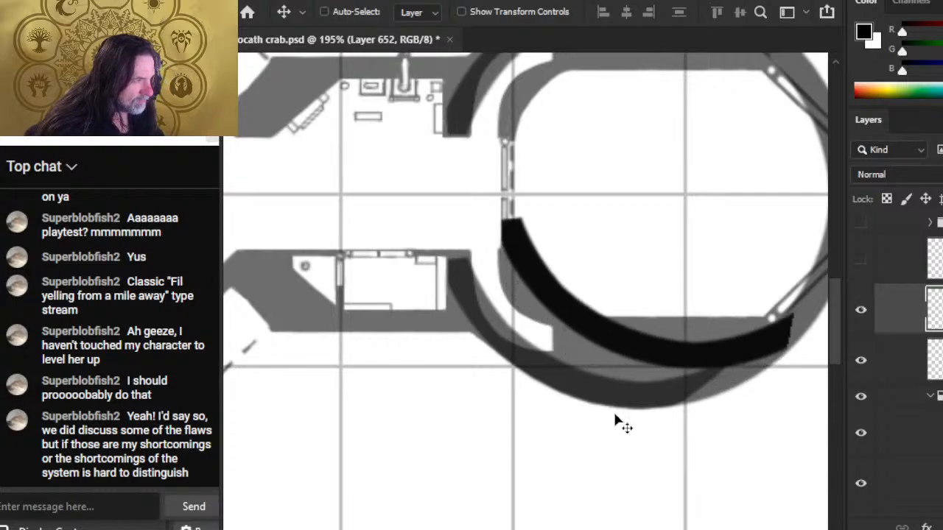
# Step: Shift the arc left so its end sits just outside the head room's inner stairwell wall below the doors
pyautogui.press('Left')
pyautogui.press('Left')
pyautogui.press('Left')
pyautogui.press('Left')
pyautogui.press('Left')
pyautogui.press('Left')
pyautogui.press('Left')
pyautogui.press('Left')
pyautogui.press('Left')
pyautogui.press('Left')
pyautogui.press('Left')
pyautogui.press('Left')
pyautogui.press('Left')
pyautogui.press('Left')
pyautogui.press('Left')
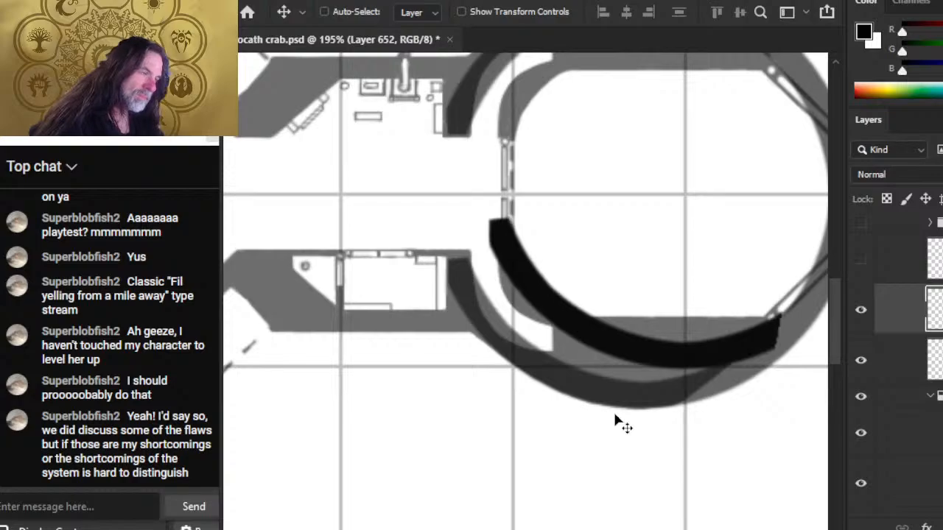
# Step: Fine-tune the arc with small horizontal and vertical shifts so its curve follows the inner stairwell wall and the lower floor edge
pyautogui.press('Up')
pyautogui.press('Up')
pyautogui.press('Up')
pyautogui.press('Up')
pyautogui.press('Down')
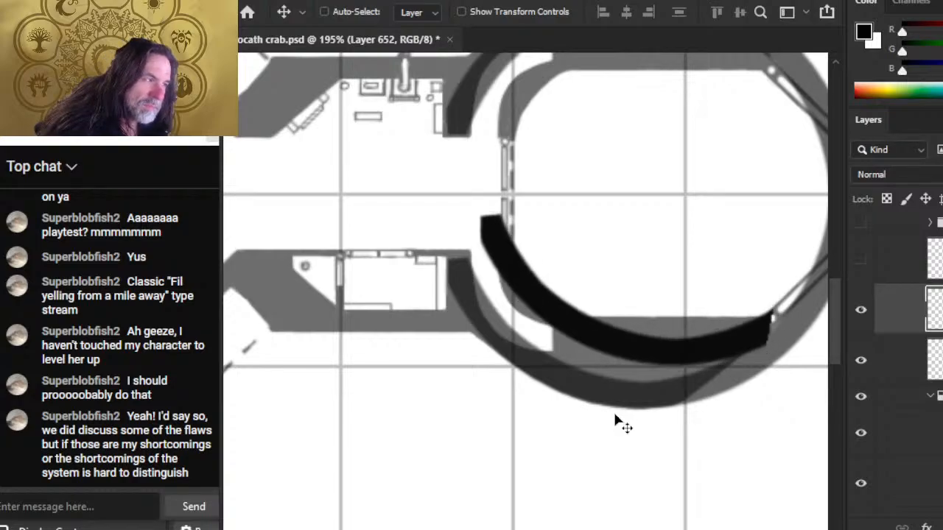
pyautogui.press('Left')
pyautogui.press('Left')
pyautogui.press('Left')
pyautogui.press('Left')
pyautogui.press('Up')
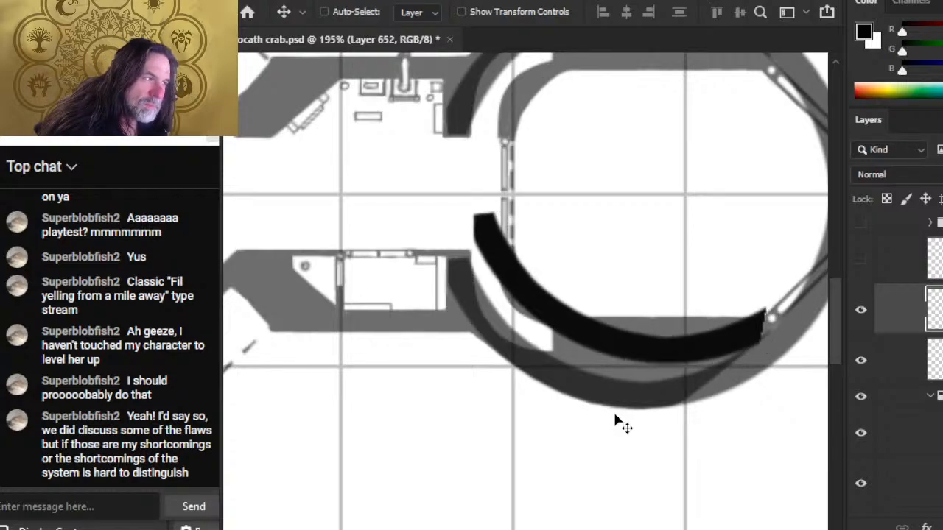
pyautogui.press('Right')
pyautogui.press('Right')
pyautogui.press('Right')
pyautogui.press('Right')
pyautogui.press('Right')
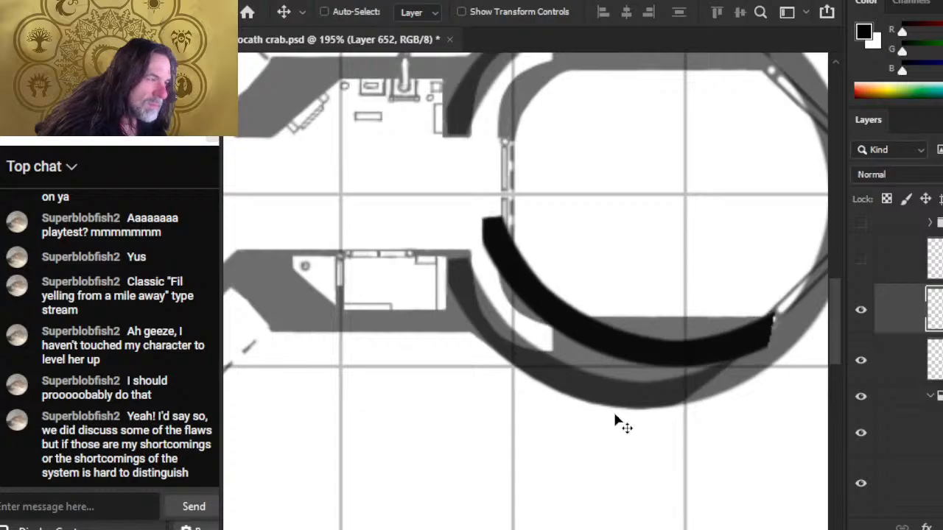
pyautogui.press('Down')
pyautogui.press('Down')
pyautogui.press('Down')
pyautogui.press('Down')
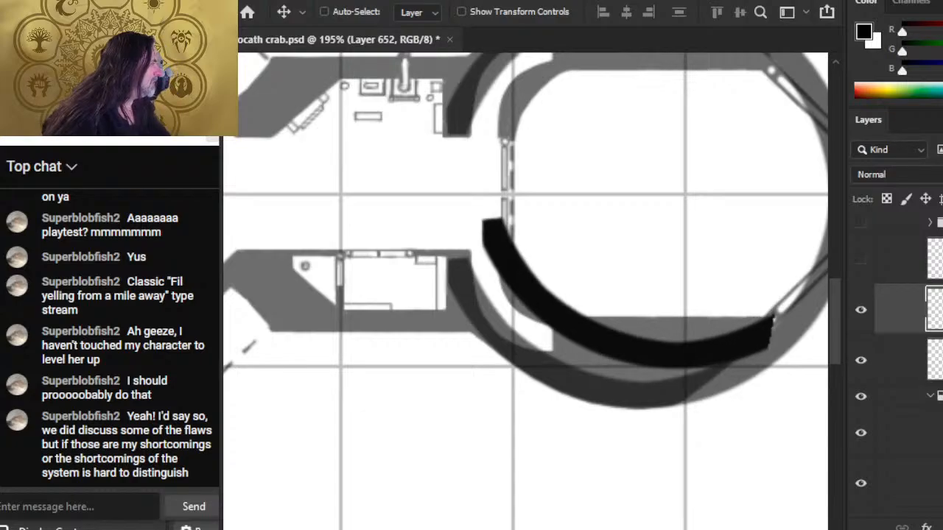
# Step: Reduce the arc layer's opacity to 60% and raise the arc until its curve crosses the head room's lower floor edge
pyautogui.press('6')
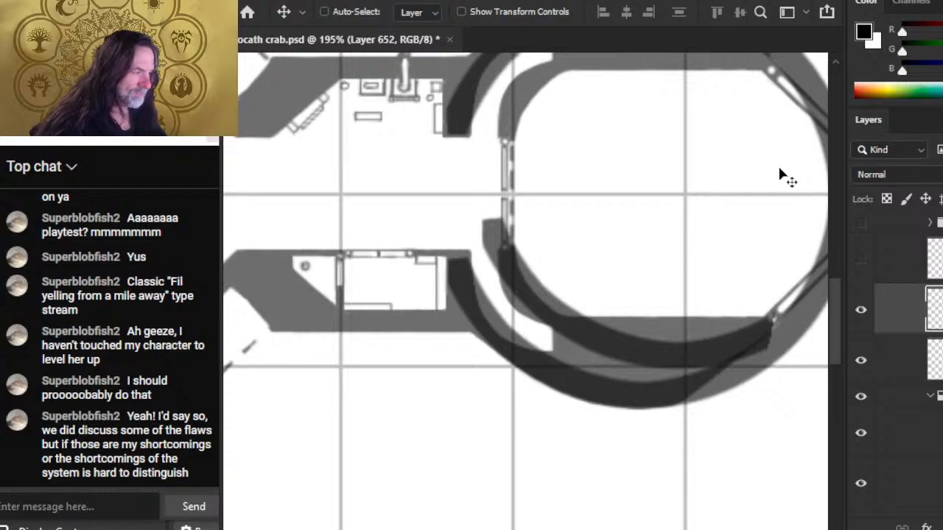
pyautogui.press('b')
pyautogui.press('v')
pyautogui.press('Up')
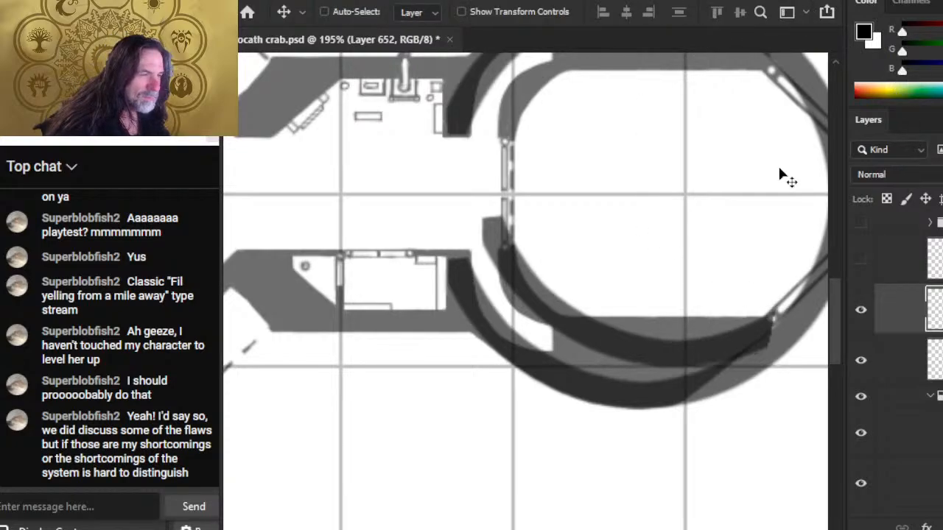
pyautogui.press('Up')
pyautogui.press('Up')
pyautogui.press('Up')
pyautogui.press('Up')
pyautogui.press('Up')
pyautogui.press('Up')
pyautogui.press('Up')
pyautogui.press('Up')
pyautogui.press('Up')
pyautogui.press('Up')
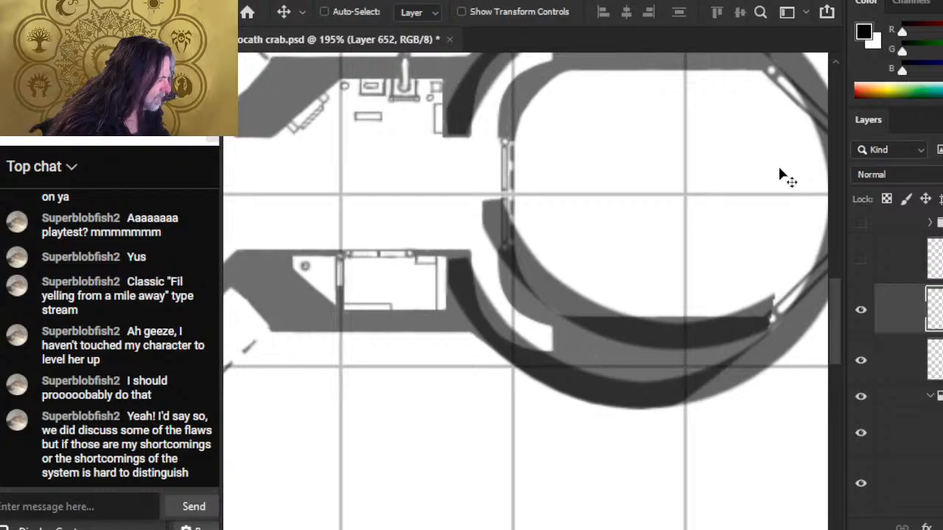
# Step: Toggle the visibility of the arc, the circular wall and the servant deck to compare the arc with the underlying walls
pyautogui.click(860, 360)
pyautogui.click(860, 360)
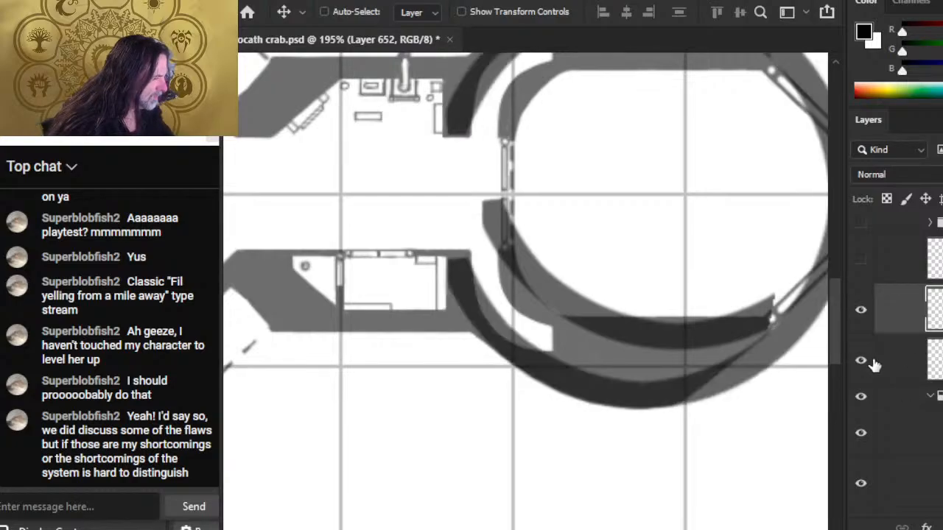
pyautogui.click(861, 400)
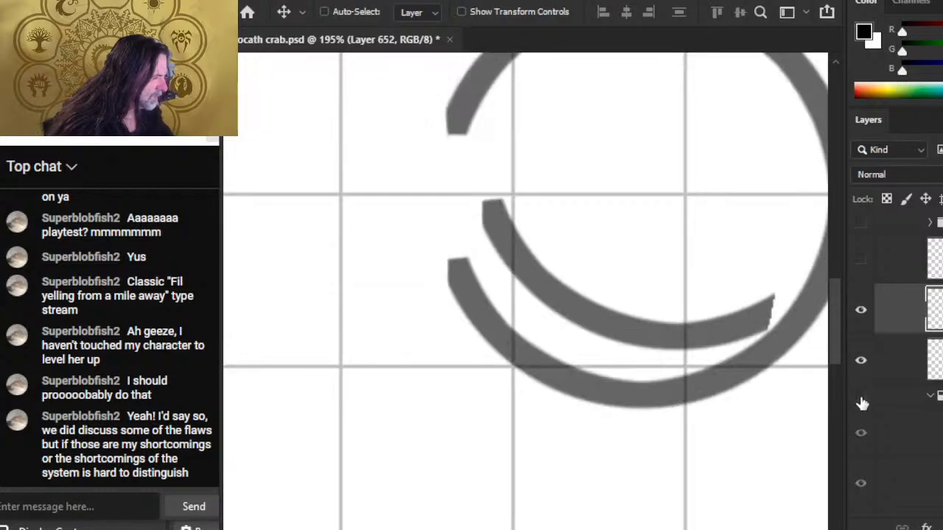
pyautogui.click(863, 312)
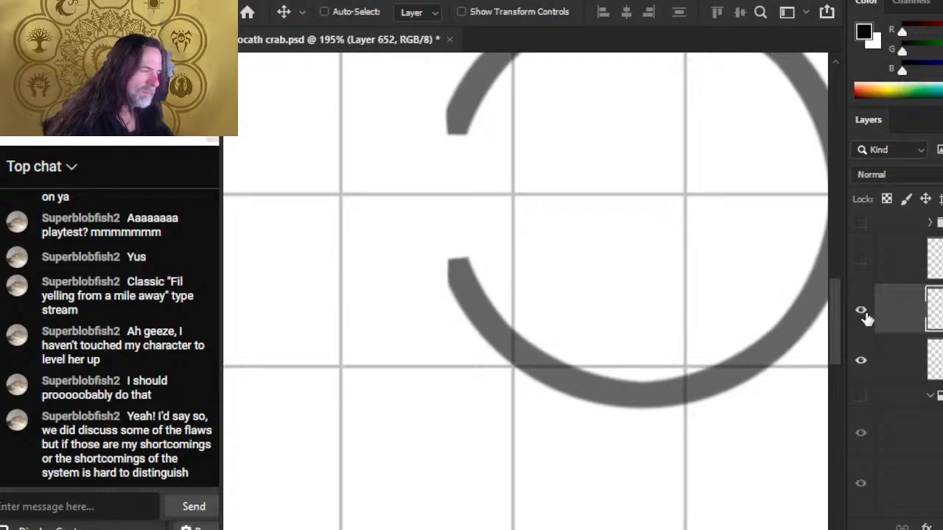
pyautogui.click(863, 315)
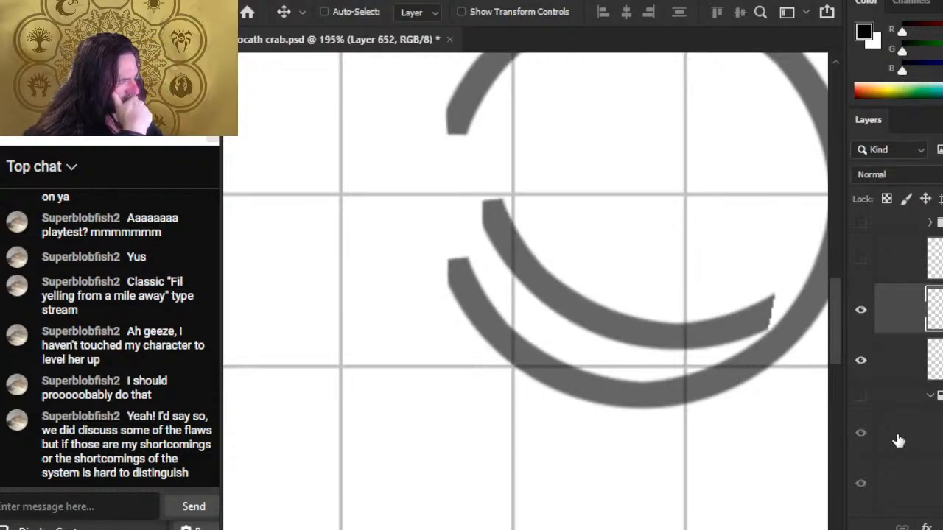
pyautogui.click(869, 400)
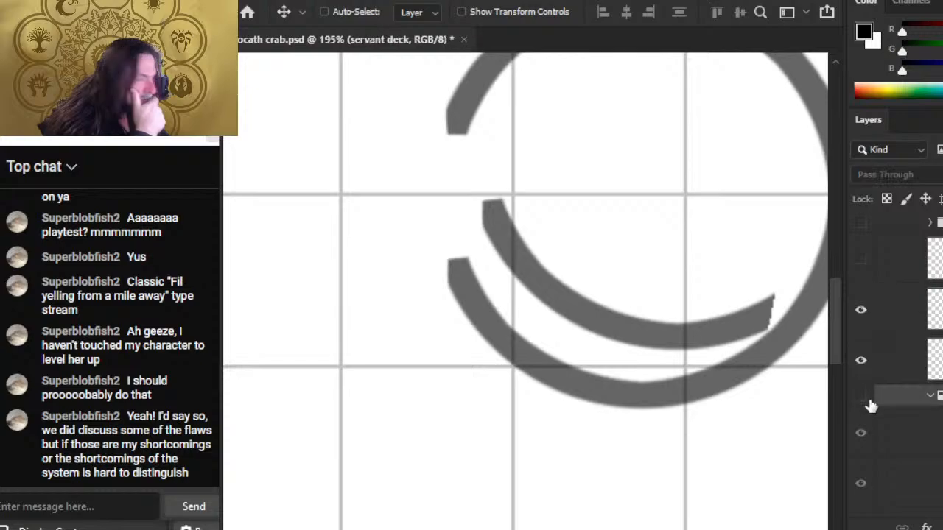
pyautogui.click(860, 396)
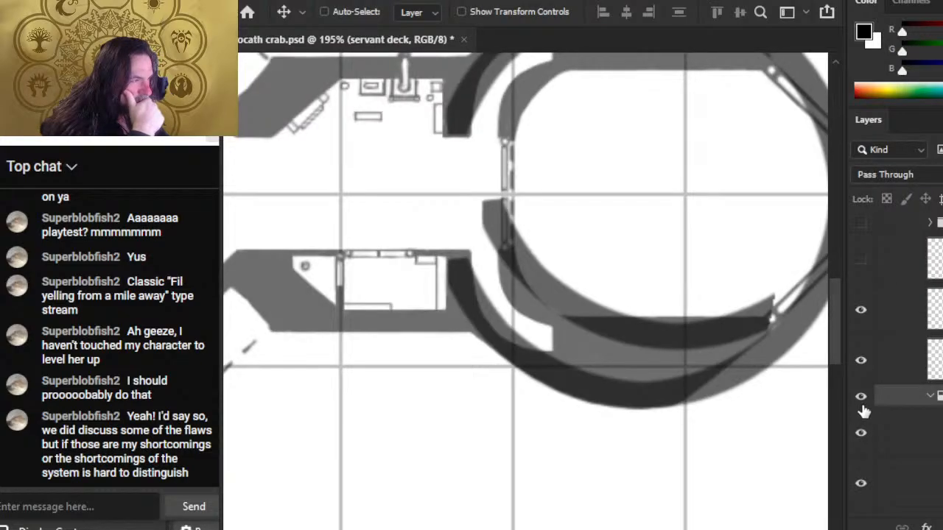
pyautogui.click(863, 410)
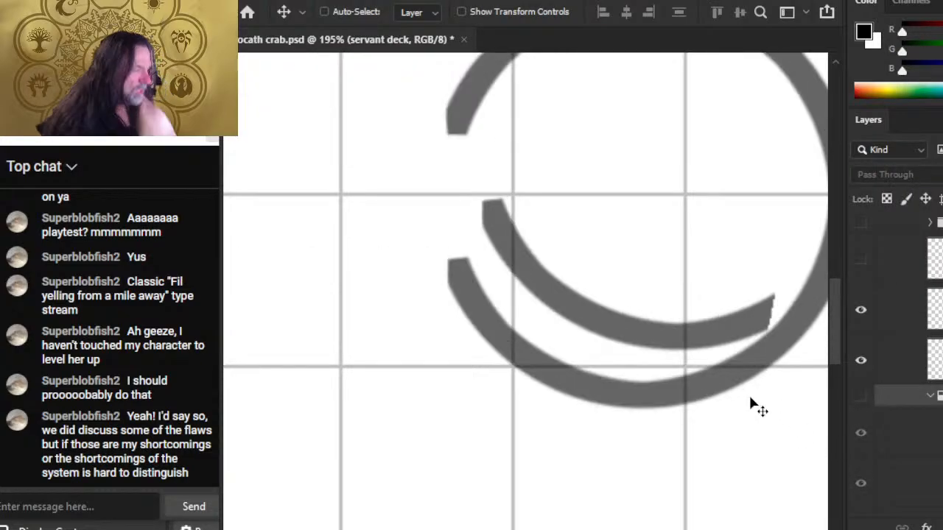
# Step: Hide the arc layer and add a new layer above the circular wall's layer, with the servant deck shown
pyautogui.press('z')
pyautogui.moveTo(648, 353); pyautogui.dragTo(581, 349)
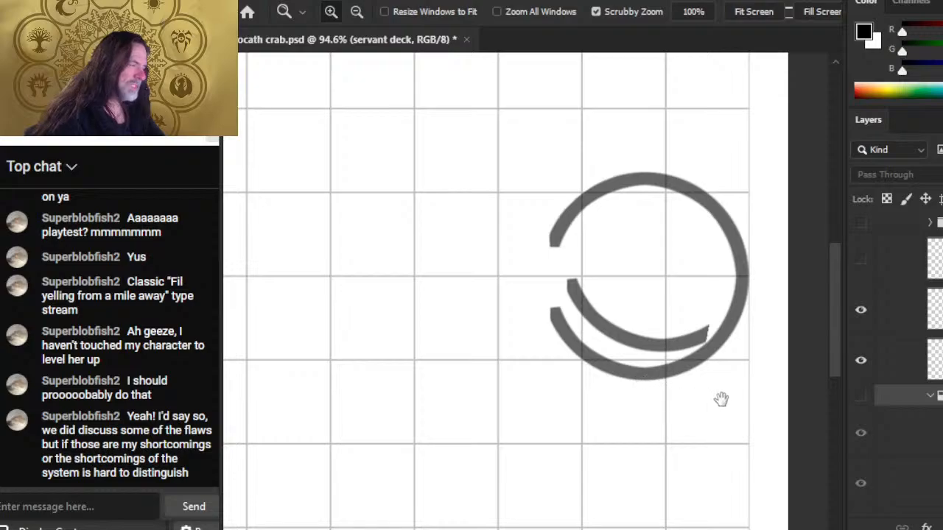
pyautogui.click(860, 310)
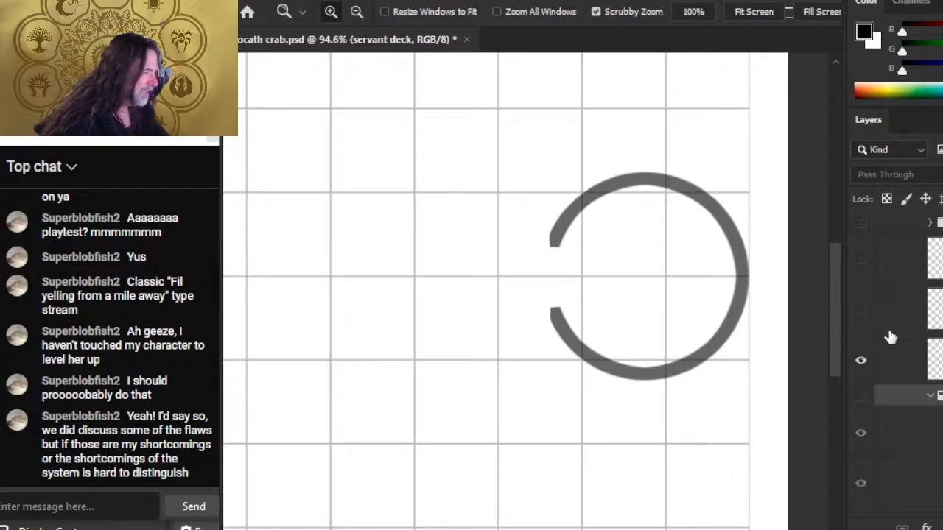
pyautogui.press('b')
pyautogui.click(882, 369)
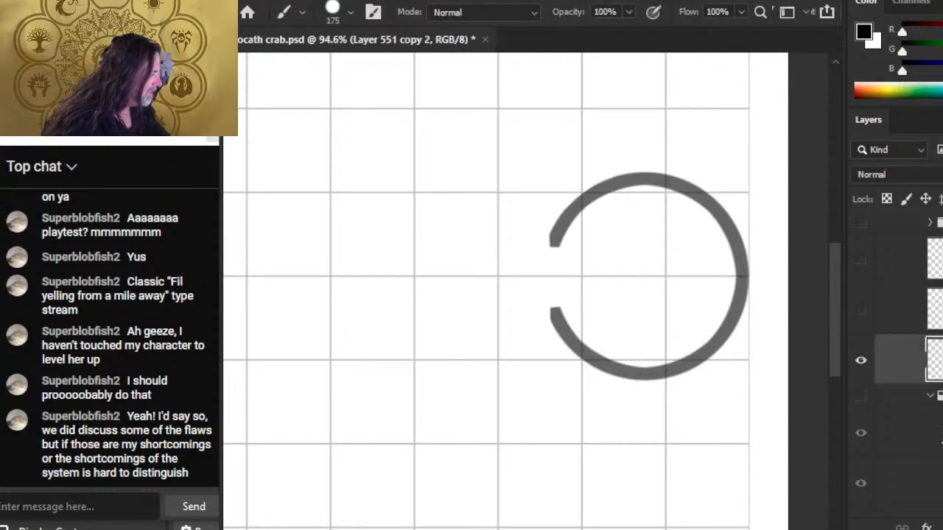
pyautogui.click(942, 527)
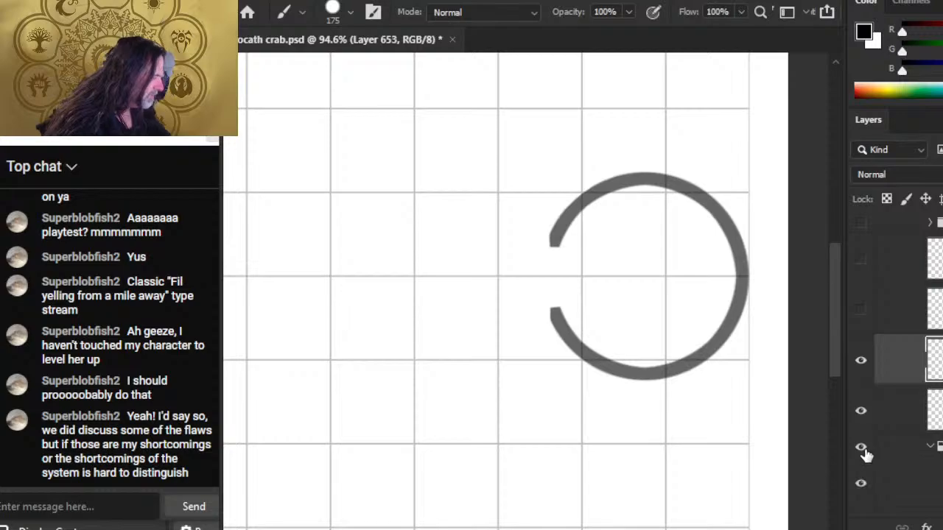
pyautogui.click(860, 446)
# Step: Compare the outline of a 175 px brush with the curved walls of the head room
pyautogui.press(']')
pyautogui.press('[')
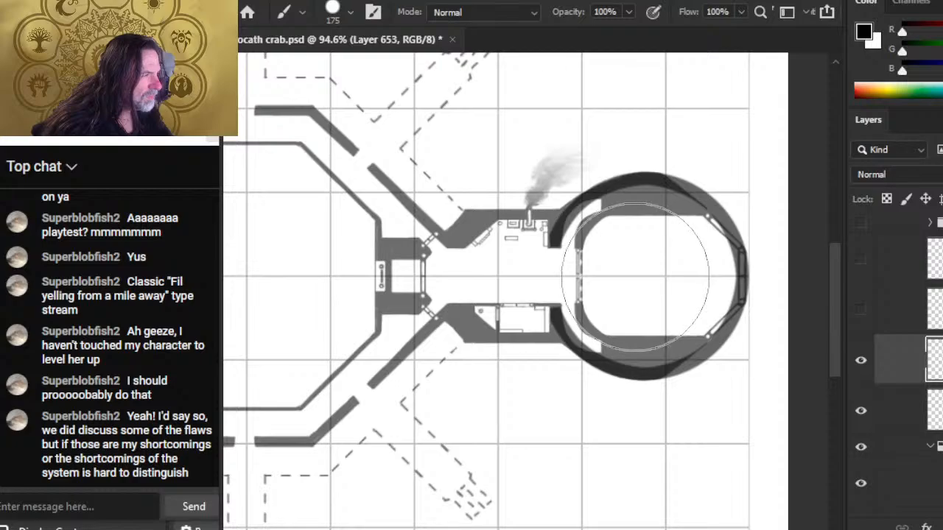
pyautogui.press('z')
pyautogui.moveTo(641, 275); pyautogui.dragTo(655, 286)
pyautogui.press('b')
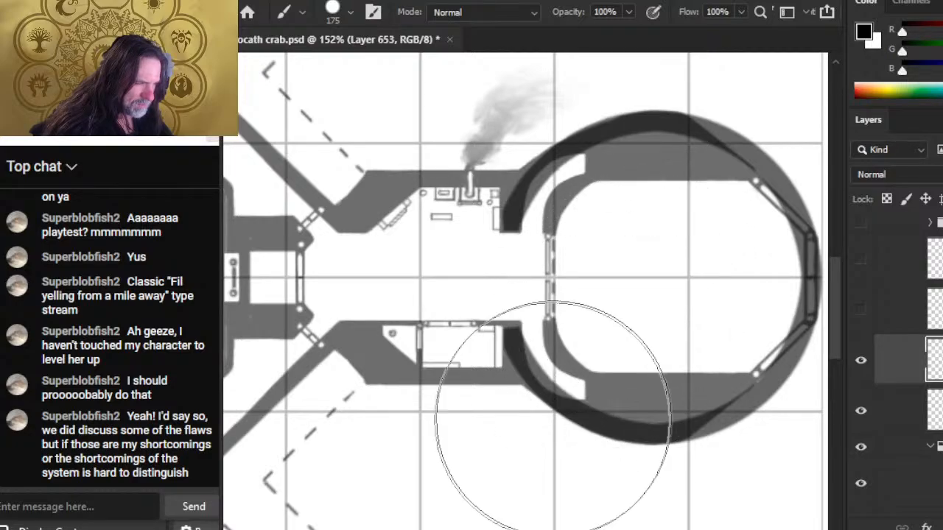
# Step: Stamp one black 15 px brush dot in the lower stairwell's opening, between the corridor wall end and the inner wall
pyautogui.press('[')
pyautogui.press('[')
pyautogui.press('[')
pyautogui.press('[')
pyautogui.press('[')
pyautogui.press('[')
pyautogui.press('[')
pyautogui.press('[')
pyautogui.press('[')
pyautogui.press('[')
pyautogui.press('[')
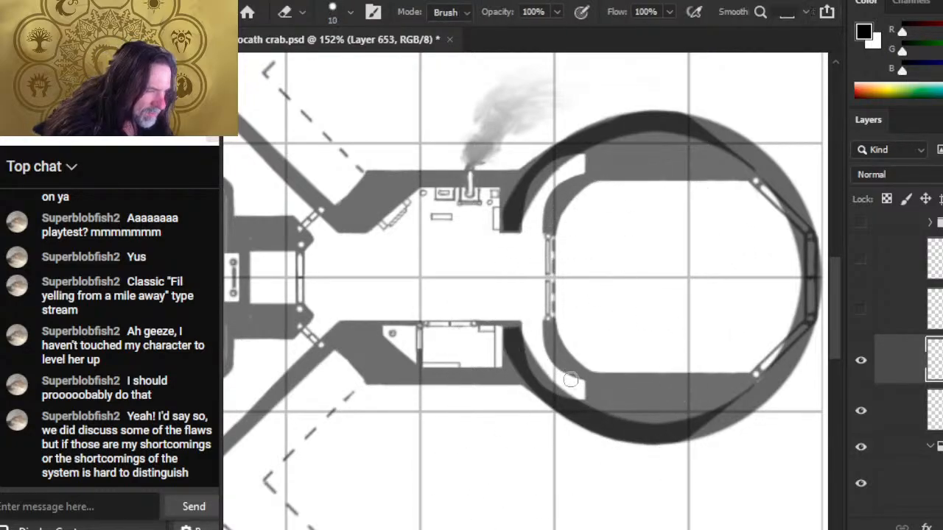
pyautogui.press('[')
pyautogui.press('[')
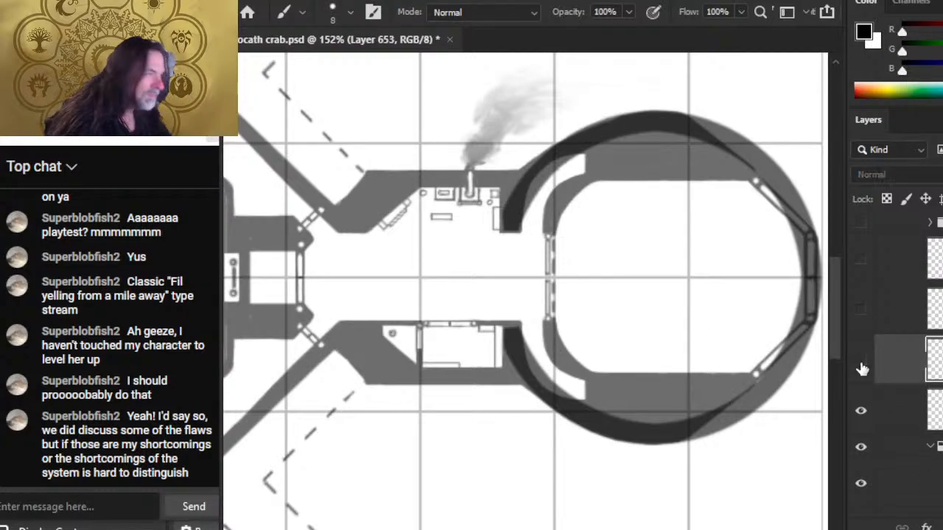
pyautogui.press('z')
pyautogui.moveTo(537, 362); pyautogui.dragTo(568, 344)
pyautogui.press(']')
pyautogui.press(']')
pyautogui.press(']')
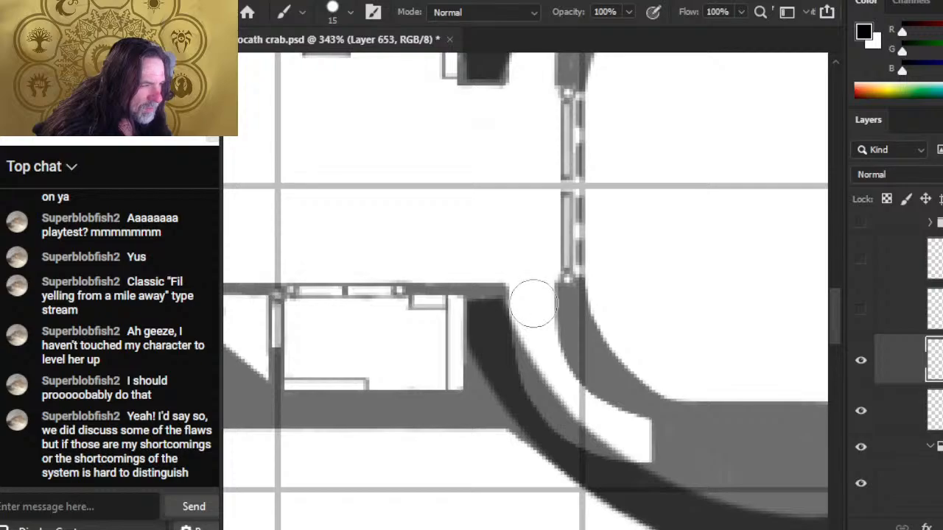
pyautogui.click(532, 302)
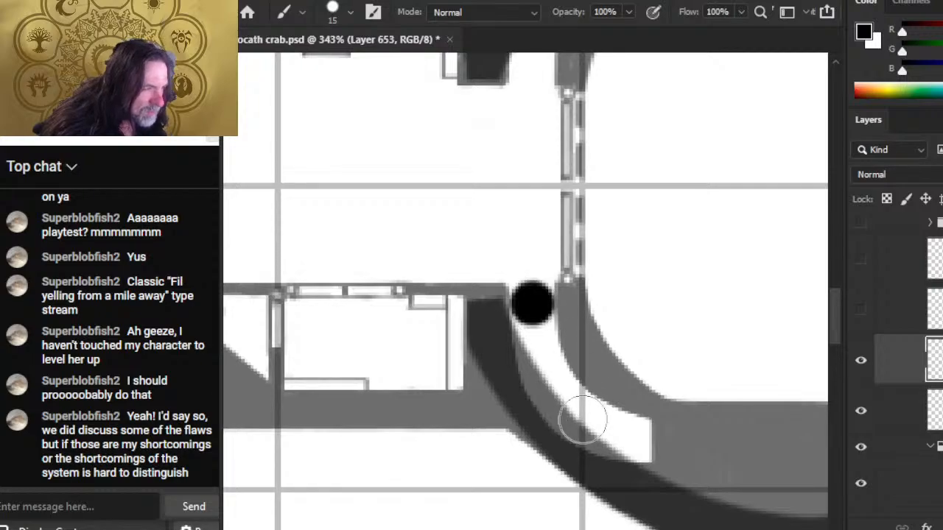
# Step: Move the black dot down to the far end of the lower curved stairwell
pyautogui.press('v')
pyautogui.moveTo(668, 356)
pyautogui.mouseDown()
pyautogui.moveTo(726, 446)
pyautogui.moveTo(656, 345)
pyautogui.mouseUp()
pyautogui.moveTo(681, 391); pyautogui.dragTo(763, 517)
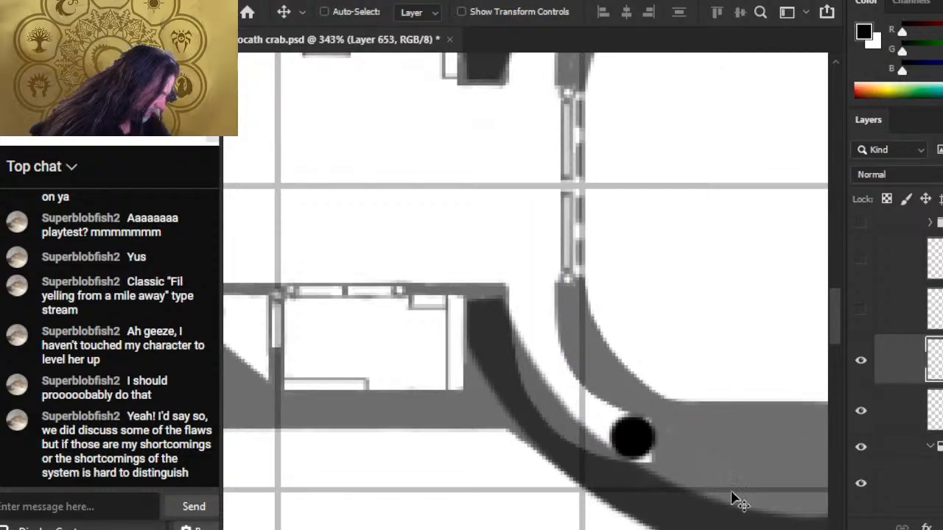
# Step: Add a new layer above the dot's layer and size the brush to 175 px against the head room's curve
pyautogui.click(942, 528)
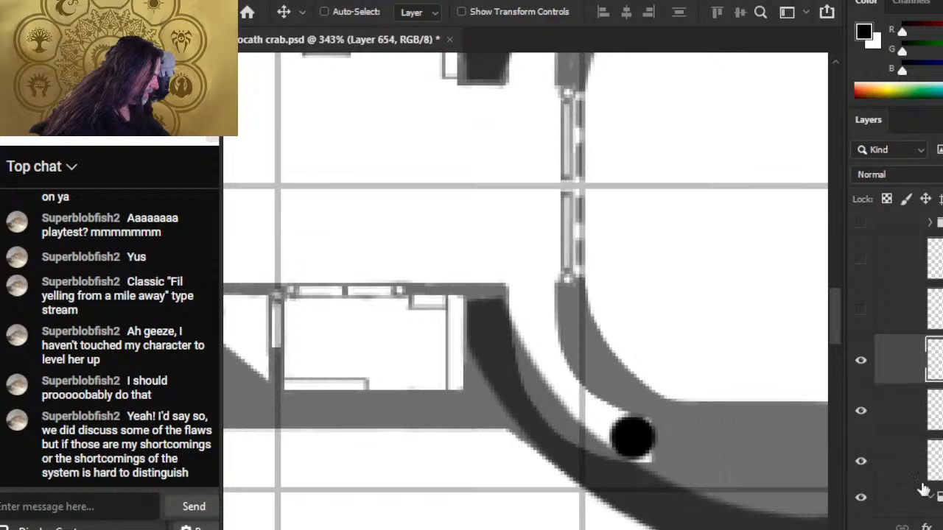
pyautogui.moveTo(776, 413); pyautogui.dragTo(442, 329)
pyautogui.press('b')
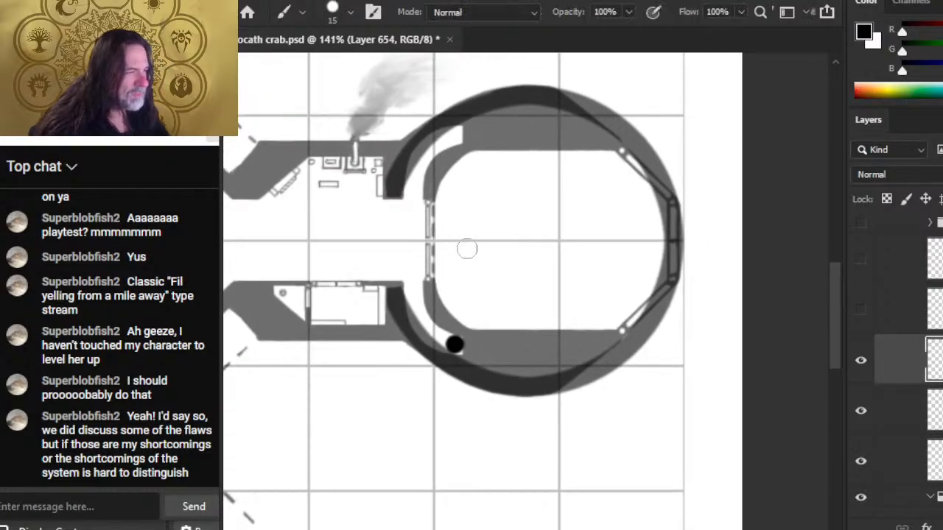
pyautogui.press(']')
pyautogui.press(']')
pyautogui.press(']')
pyautogui.press(']')
pyautogui.press(']')
pyautogui.press(']')
pyautogui.press(']')
pyautogui.press(']')
pyautogui.press(']')
pyautogui.press(']')
pyautogui.press(']')
pyautogui.press(']')
pyautogui.press(']')
pyautogui.press(']')
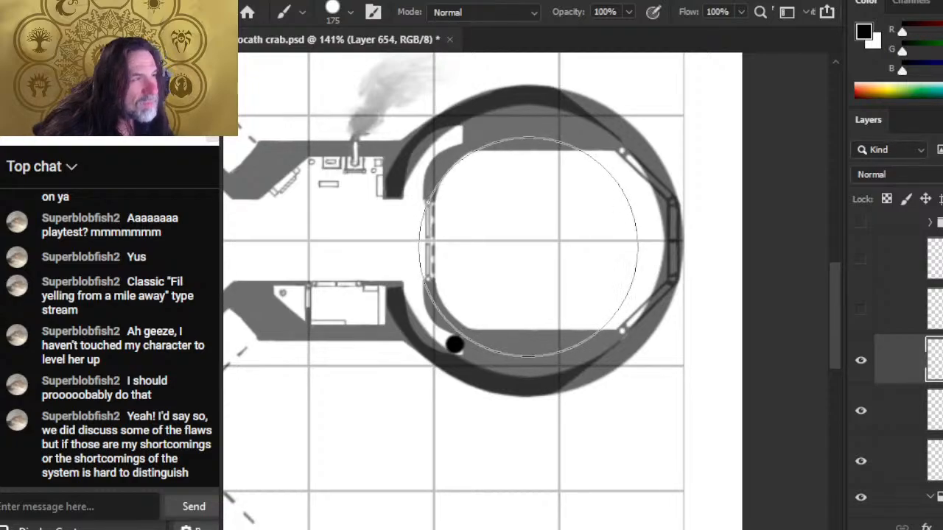
pyautogui.press(']')
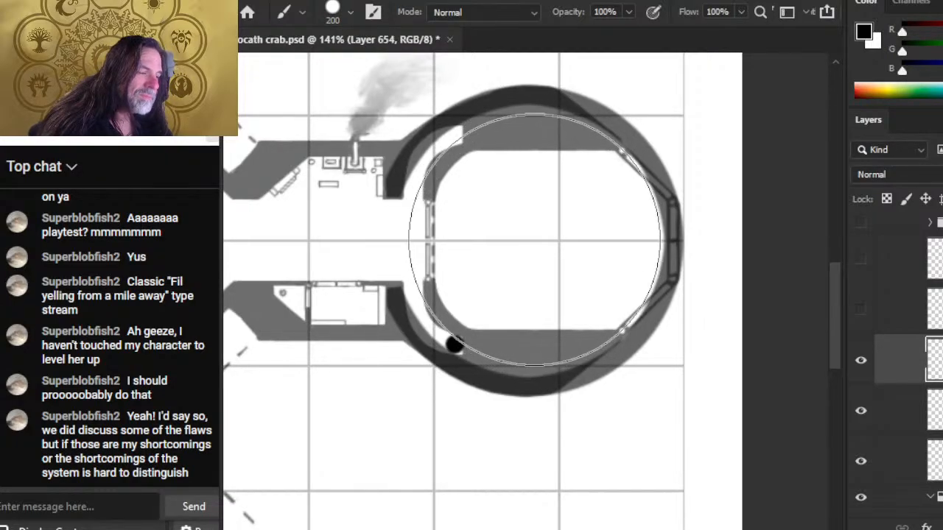
pyautogui.press('[')
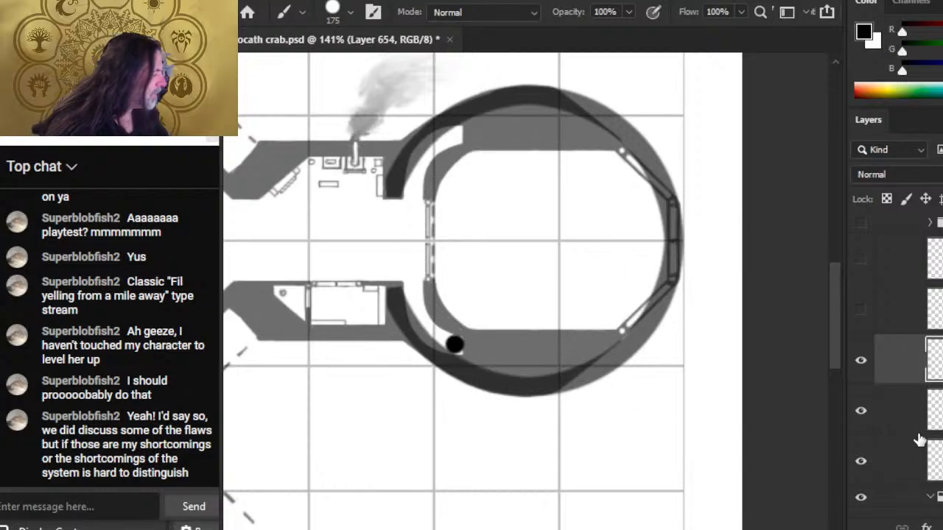
# Step: Duplicate the dot's layer and move the copy straight up to the far end of the upper curved stairwell
pyautogui.rightClick(882, 410)
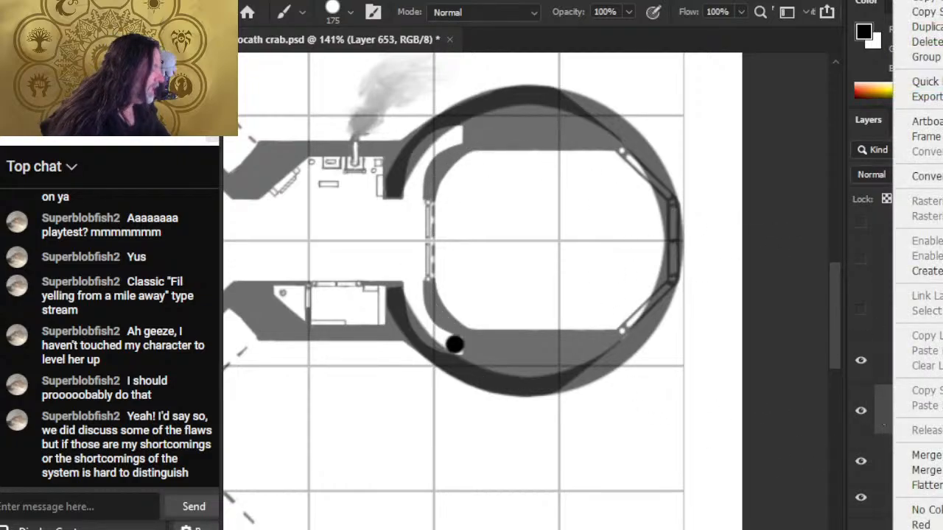
pyautogui.click(927, 26)
pyautogui.press('Return')
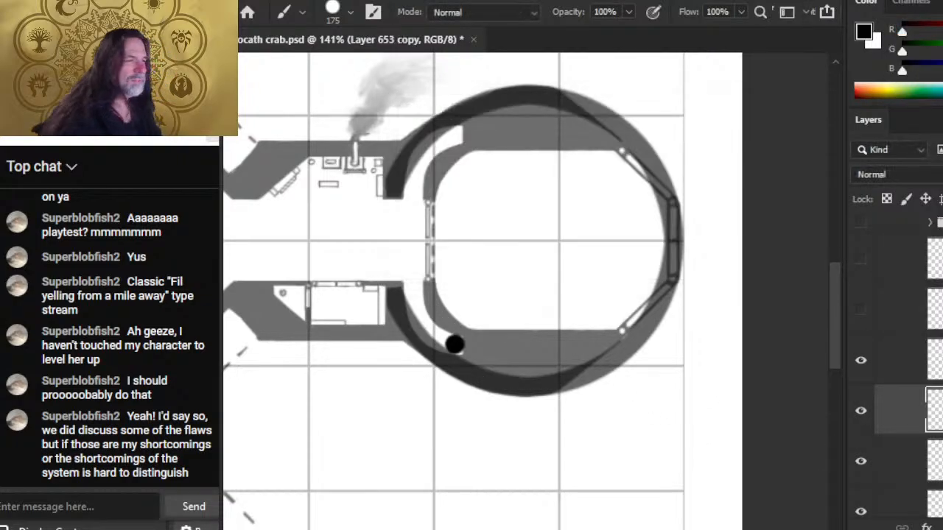
pyautogui.press('v')
pyautogui.moveTo(454, 337); pyautogui.dragTo(454, 131)
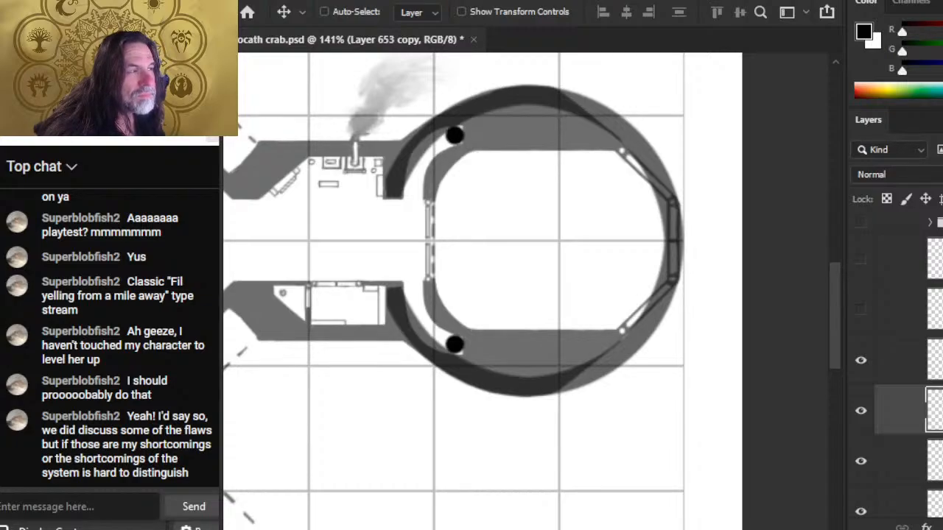
pyautogui.press('z')
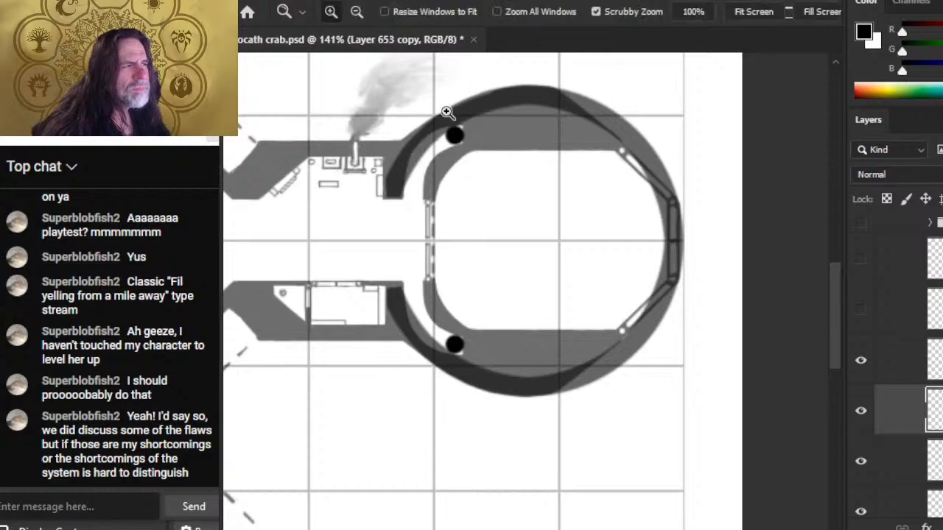
# Step: Nudge the black dots at the far ends of the upper and lower curved stairwells slightly upward on their own layers
pyautogui.moveTo(446, 108); pyautogui.dragTo(557, 169)
pyautogui.press('Up')
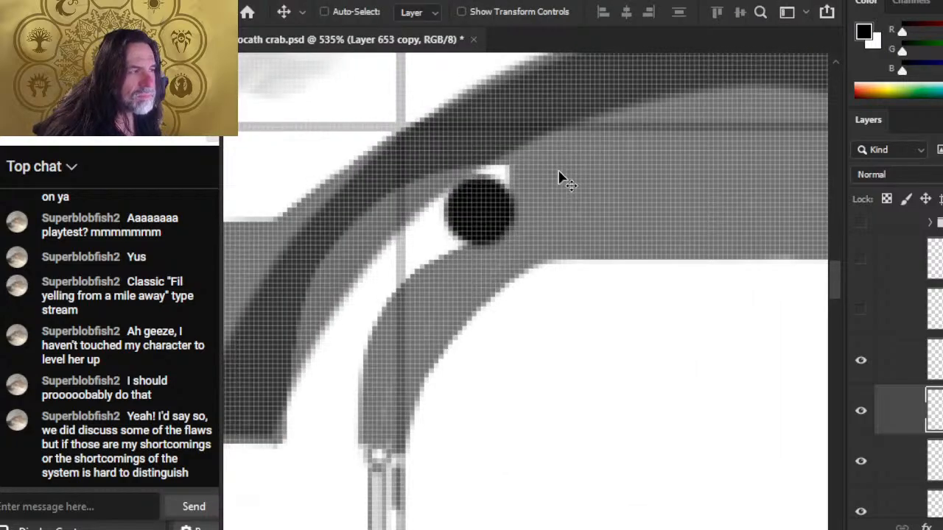
pyautogui.press('z')
pyautogui.moveTo(650, 443); pyautogui.dragTo(606, 447)
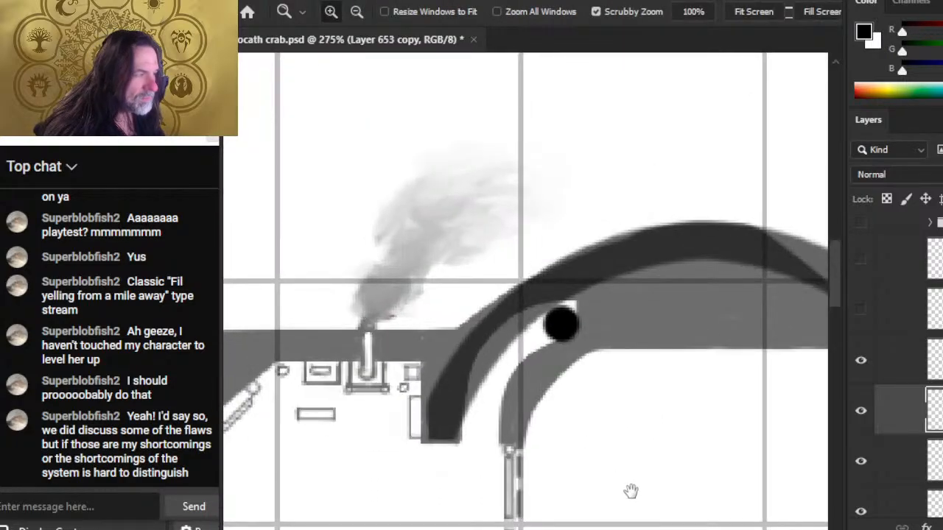
pyautogui.moveTo(630, 489); pyautogui.dragTo(605, 196)
pyautogui.moveTo(568, 475); pyautogui.dragTo(758, 438)
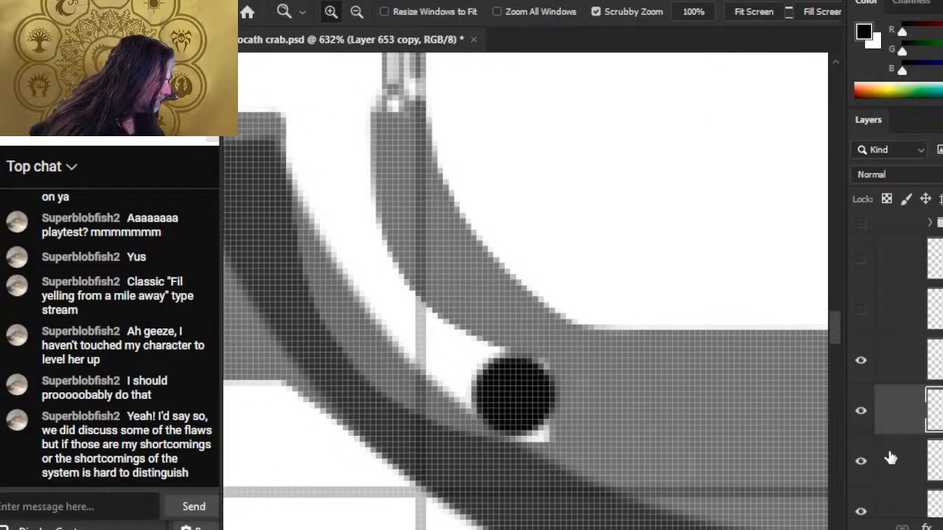
pyautogui.click(867, 473)
pyautogui.click(864, 466)
pyautogui.click(875, 471)
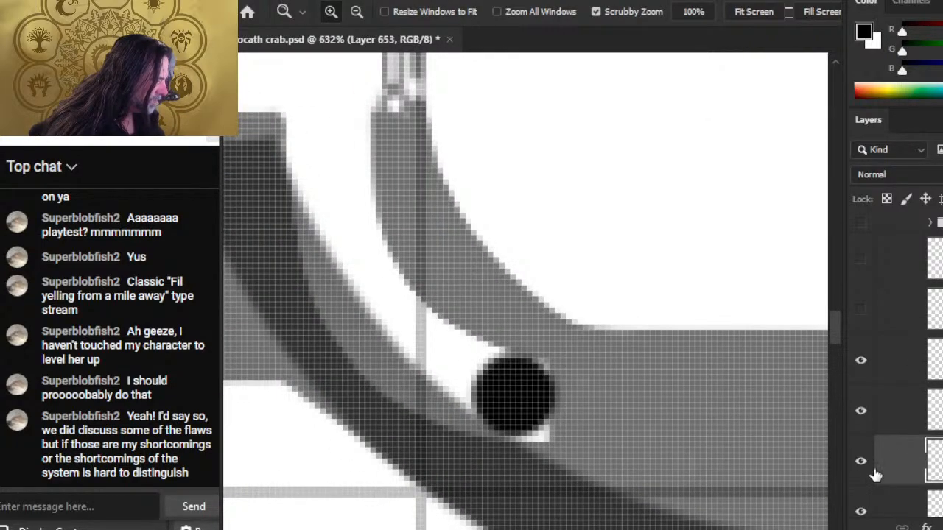
pyautogui.press('v')
pyautogui.press('Up')
pyautogui.press('Up')
pyautogui.press('z')
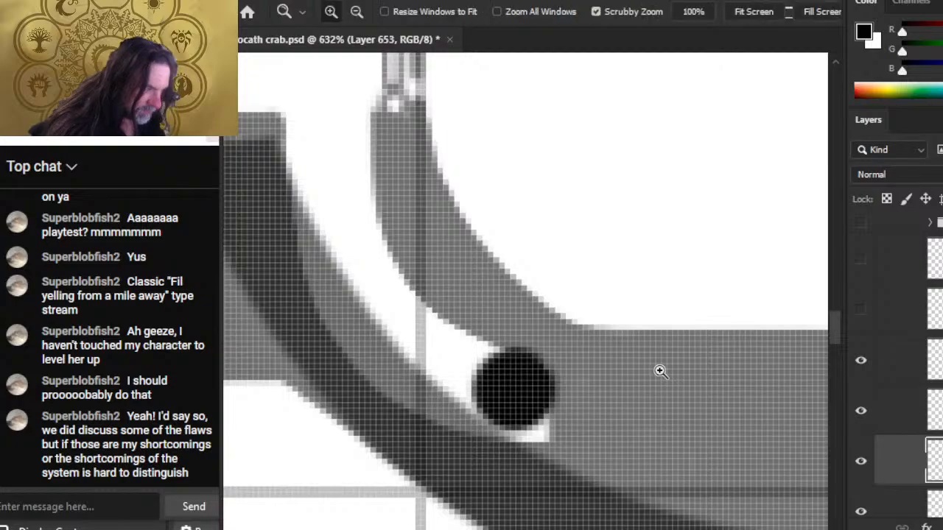
# Step: Try stamping a black 150 px brush circle in the head room on the empty layer above the dots
pyautogui.moveTo(661, 372); pyautogui.dragTo(617, 388)
pyautogui.moveTo(712, 200); pyautogui.dragTo(641, 345)
pyautogui.click(860, 418)
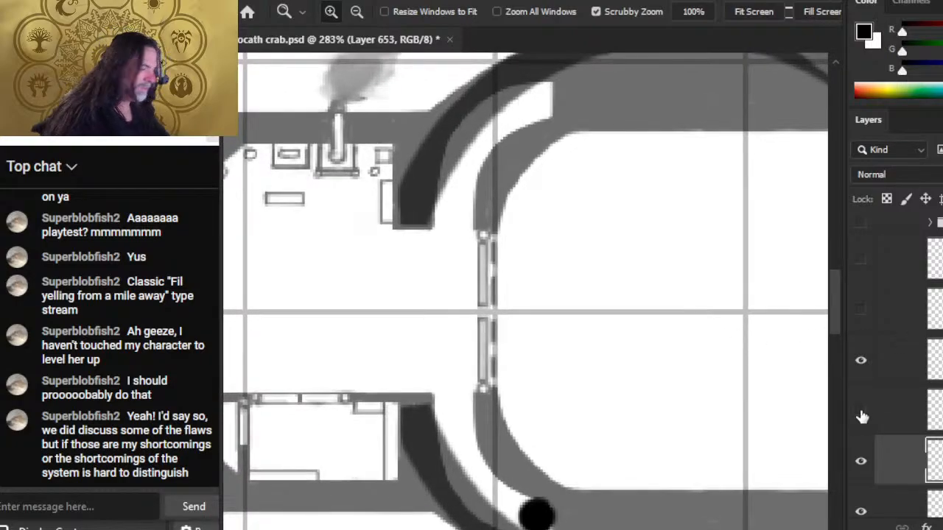
pyautogui.click(861, 416)
pyautogui.click(869, 364)
pyautogui.press('b')
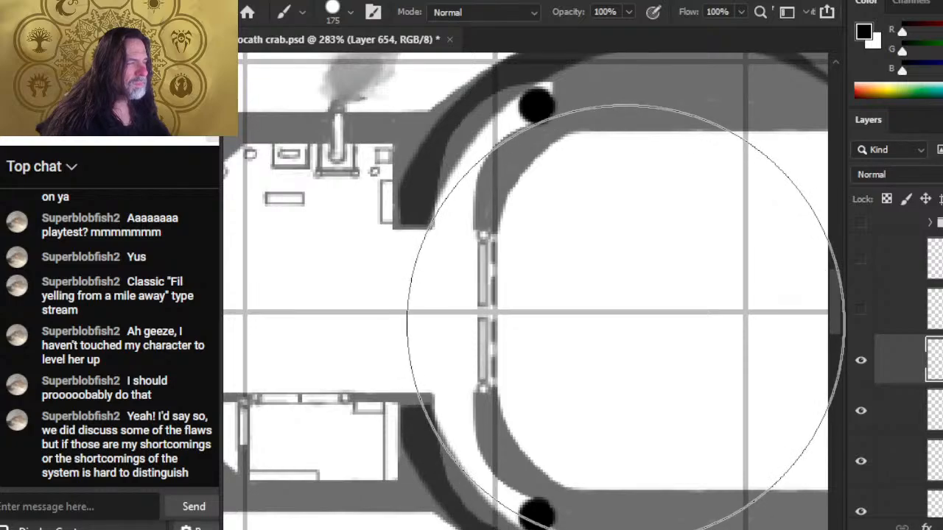
pyautogui.press('[')
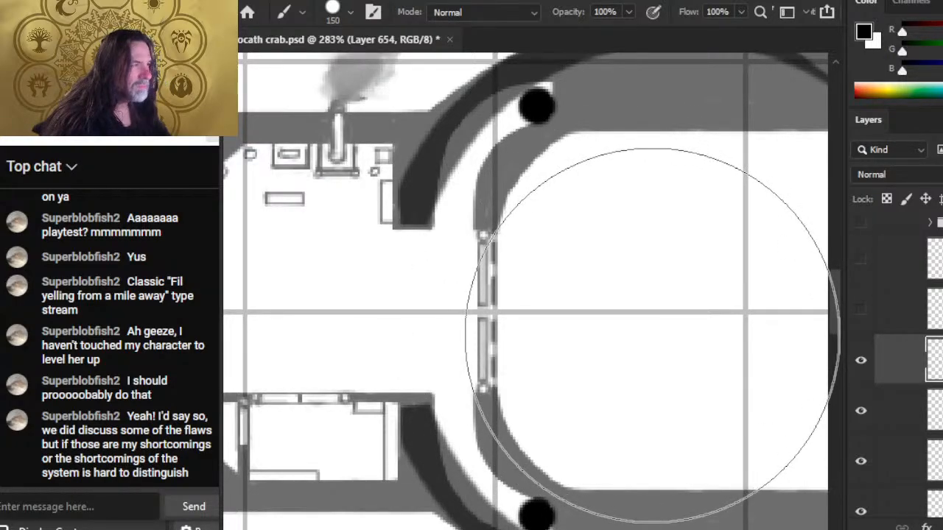
pyautogui.moveTo(631, 313)
pyautogui.mouseDown()
pyautogui.moveTo(612, 277)
pyautogui.moveTo(589, 262)
pyautogui.mouseUp()
pyautogui.click(626, 278)
pyautogui.hotkey('ctrl', 'z')
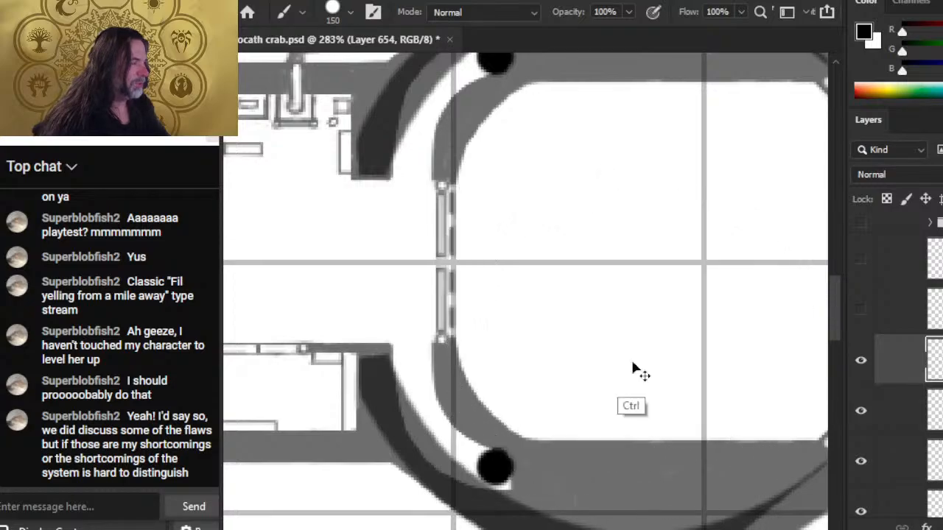
pyautogui.moveTo(656, 358); pyautogui.dragTo(610, 347)
pyautogui.click(658, 330)
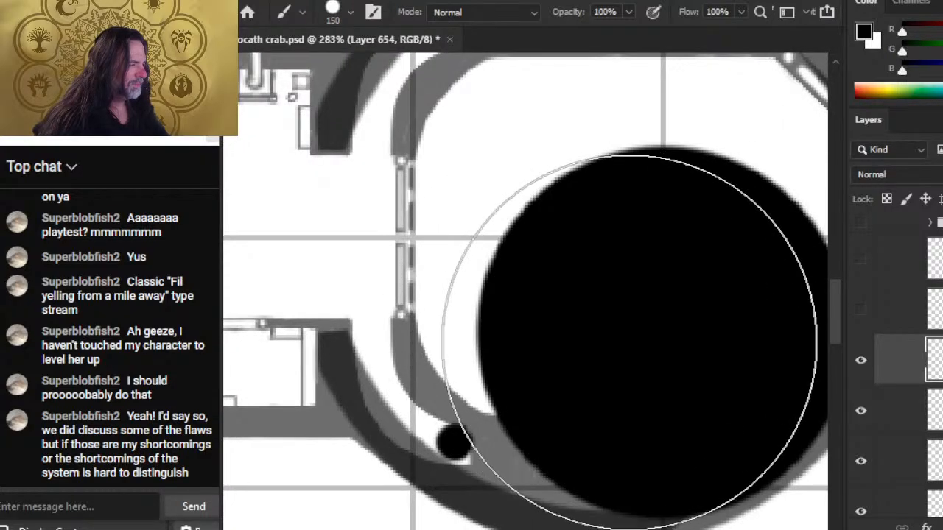
pyautogui.hotkey('ctrl', 'z')
# Step: Stamp a black 175 px brush circle in the head room on the empty layer, between the two dots
pyautogui.press('z')
pyautogui.moveTo(647, 335)
pyautogui.mouseDown()
pyautogui.moveTo(608, 339)
pyautogui.moveTo(536, 310)
pyautogui.mouseUp()
pyautogui.press('b')
pyautogui.press(']')
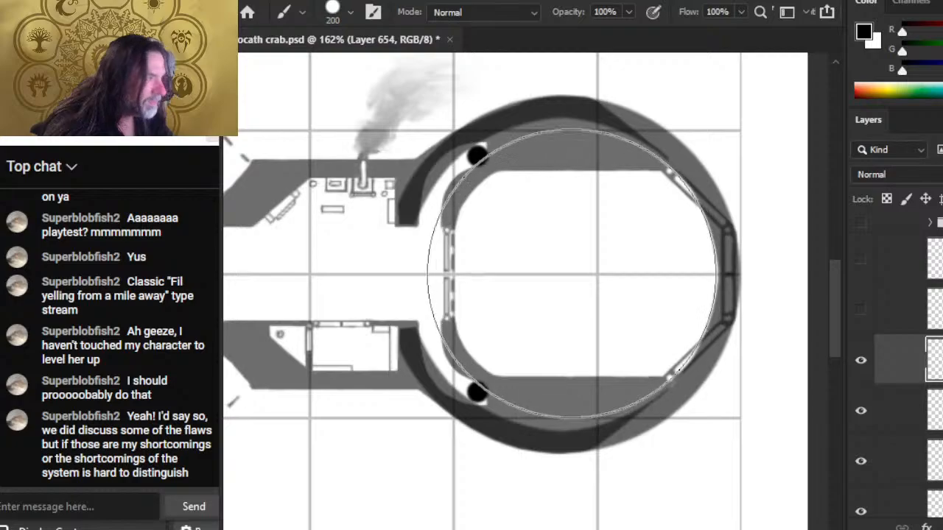
pyautogui.press('[')
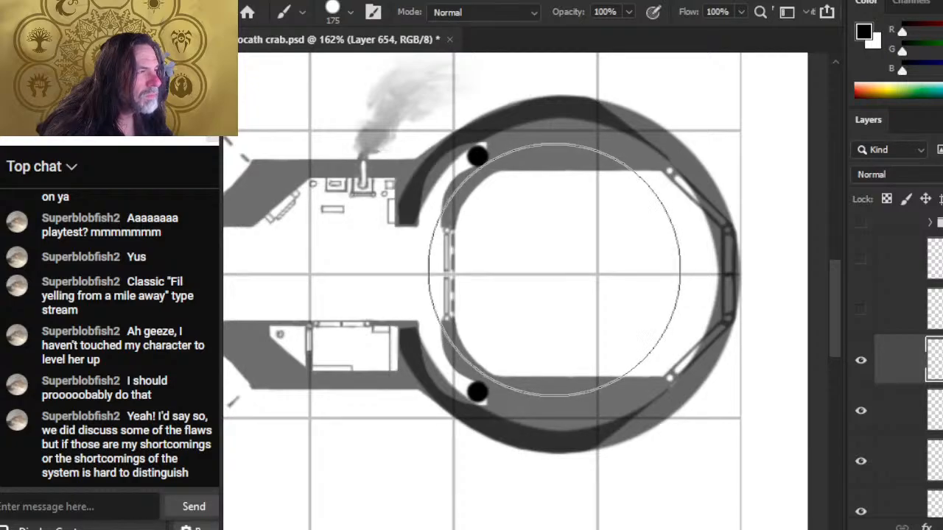
pyautogui.click(556, 274)
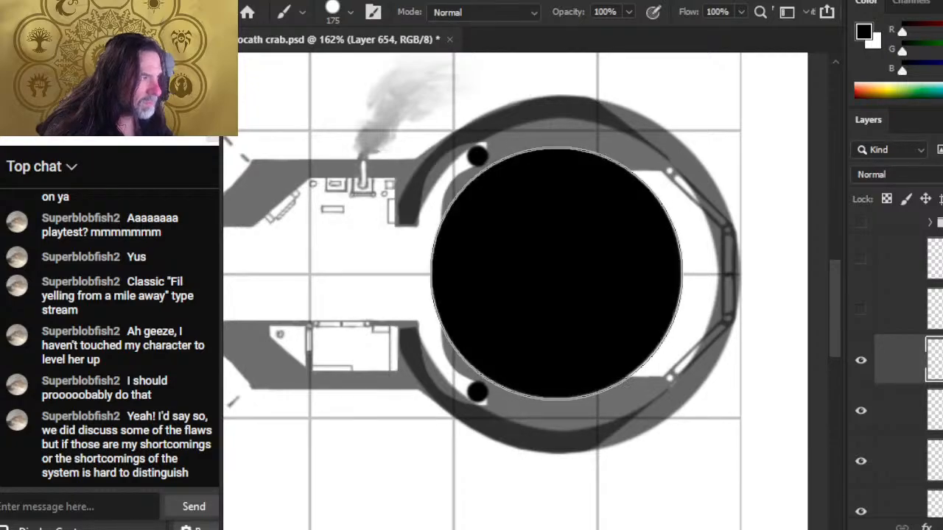
# Step: Nudge the 175 px circle up two pixels and test its horizontal fit against the dots with small shifts right and left
pyautogui.press('v')
pyautogui.press('Up')
pyautogui.press('Up')
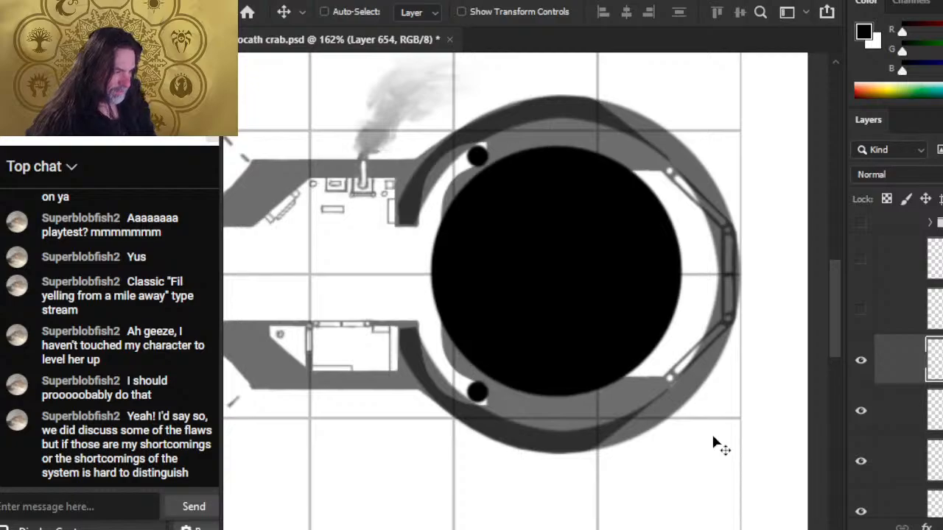
pyautogui.press('Right')
pyautogui.press('Right')
pyautogui.press('Right')
pyautogui.press('Right')
pyautogui.press('Left')
pyautogui.press('Left')
pyautogui.press('Left')
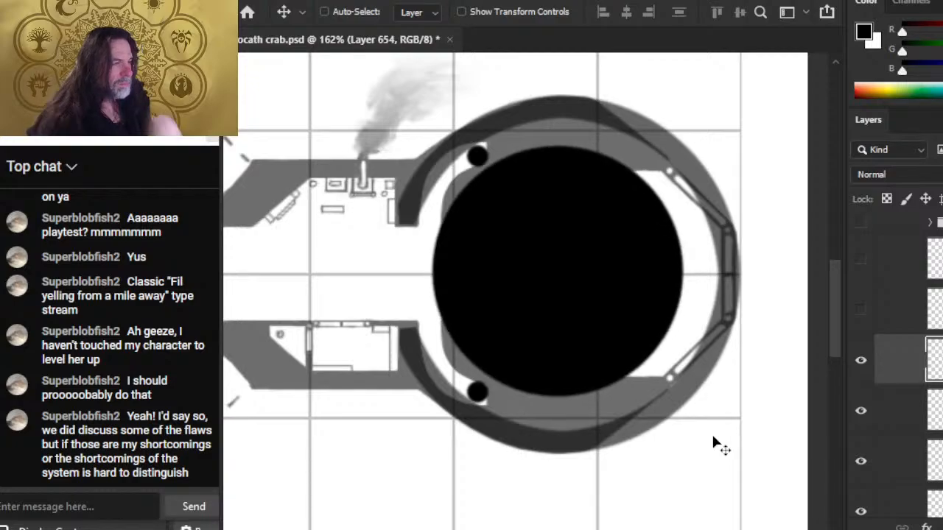
pyautogui.press('Left')
pyautogui.press('Left')
pyautogui.press('Left')
pyautogui.press('Right')
pyautogui.press('Right')
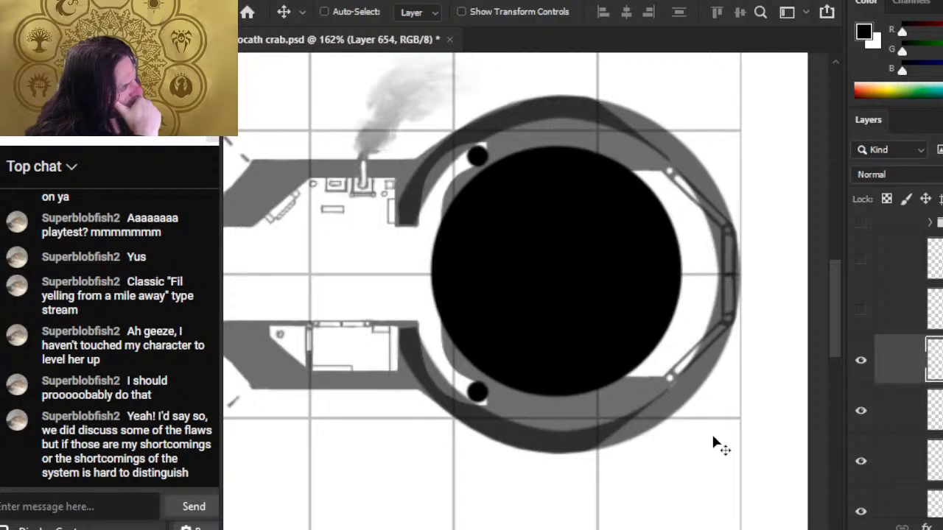
# Step: Identify the outer ring wall's layer by toggling layer visibility and set its opacity to 100%
pyautogui.click(860, 414)
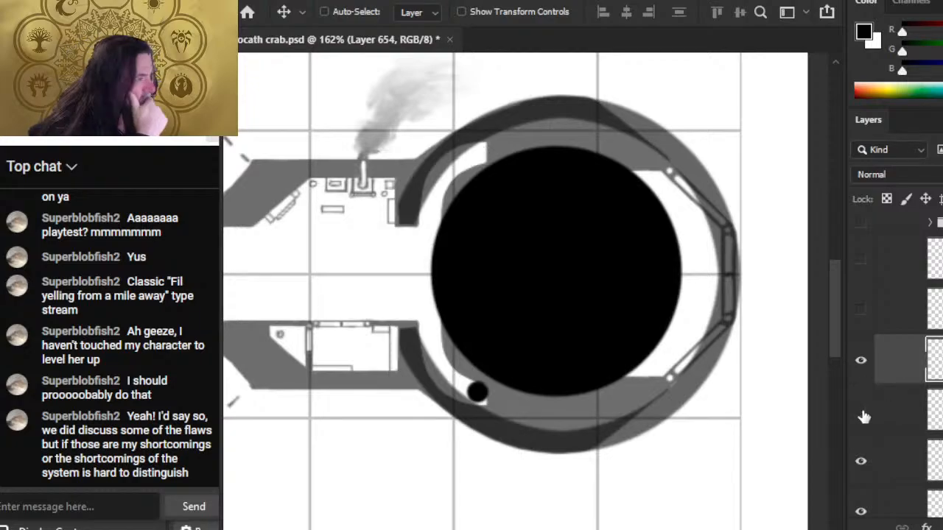
pyautogui.click(861, 412)
pyautogui.click(862, 461)
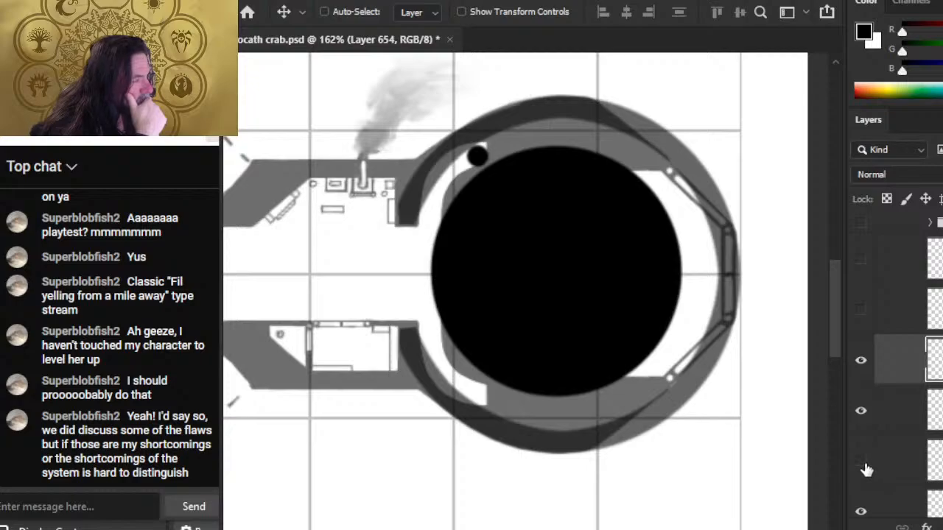
pyautogui.click(862, 462)
pyautogui.click(861, 513)
pyautogui.click(859, 511)
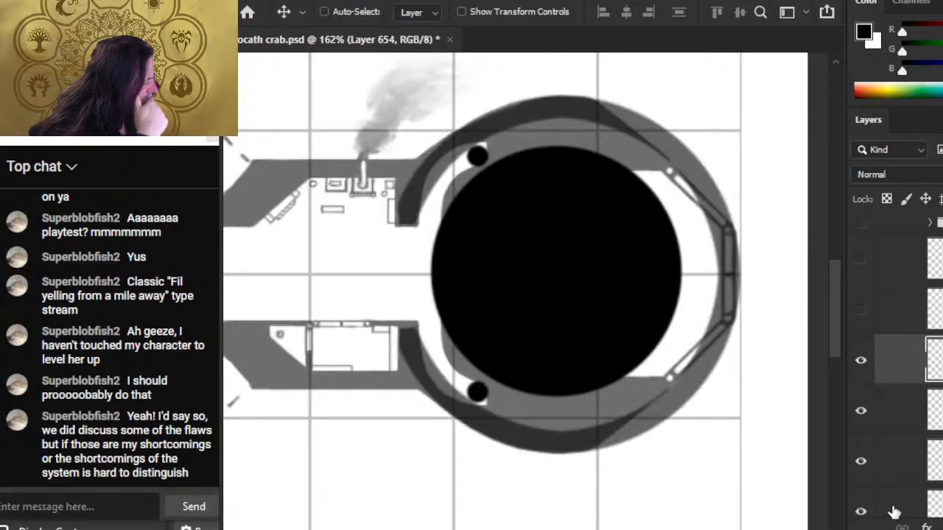
pyautogui.click(894, 509)
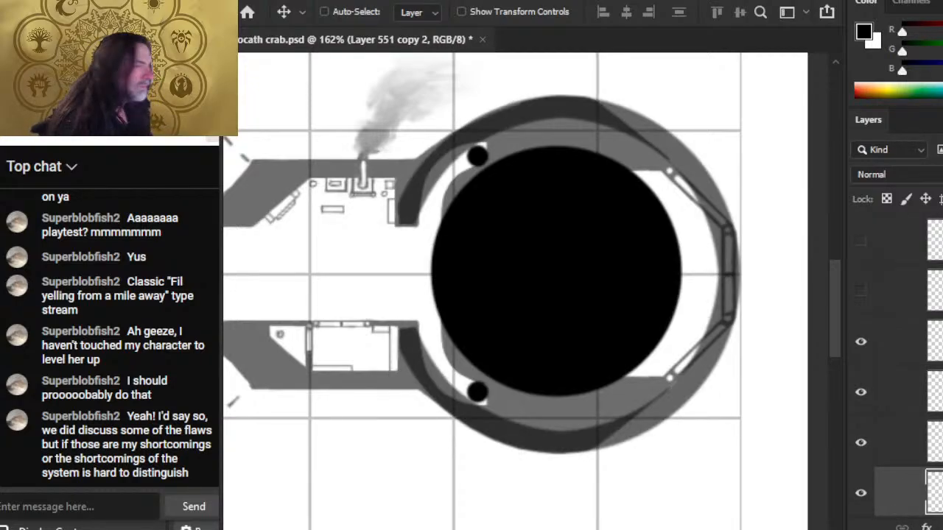
pyautogui.press('0')
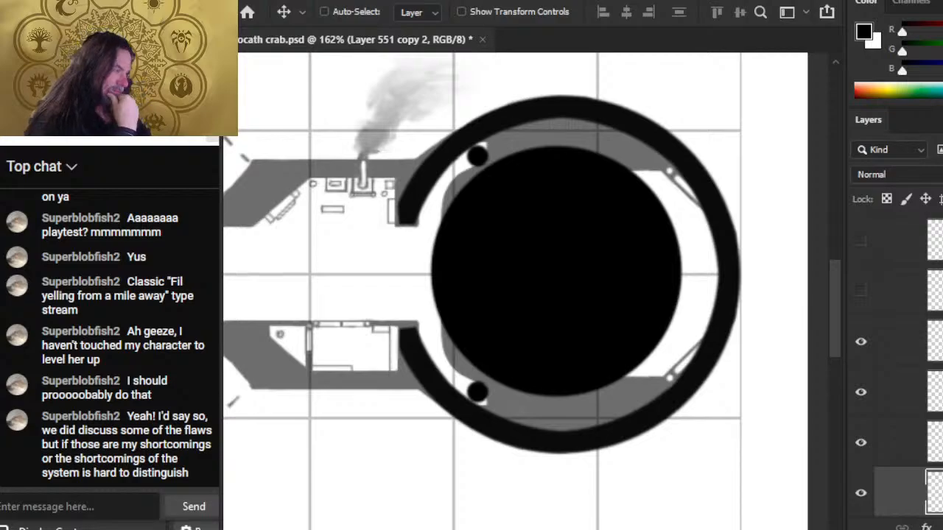
# Step: Shift the 175 px circle's layer right toward the head room's centre and one pixel down
pyautogui.click(905, 358)
pyautogui.press('Right')
pyautogui.press('Right')
pyautogui.press('Right')
pyautogui.press('Right')
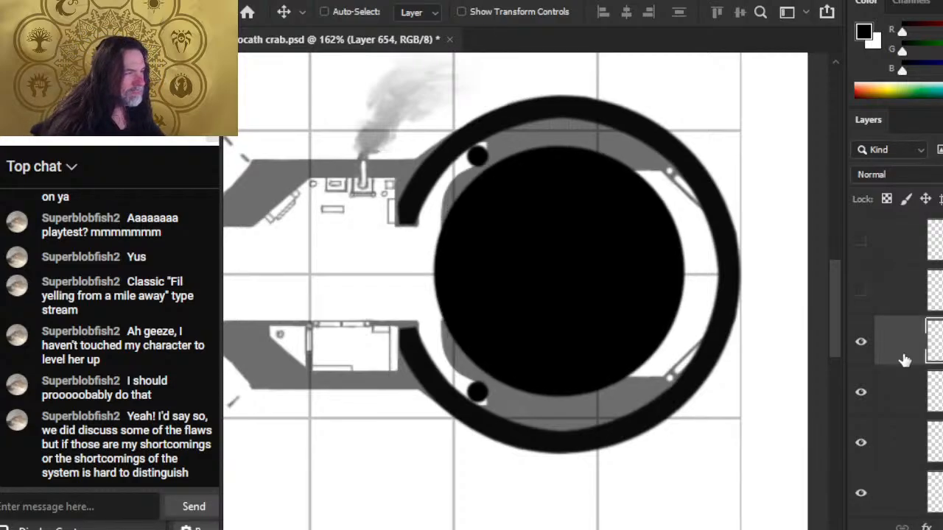
pyautogui.press('Right')
pyautogui.press('Right')
pyautogui.press('Right')
pyautogui.press('Right')
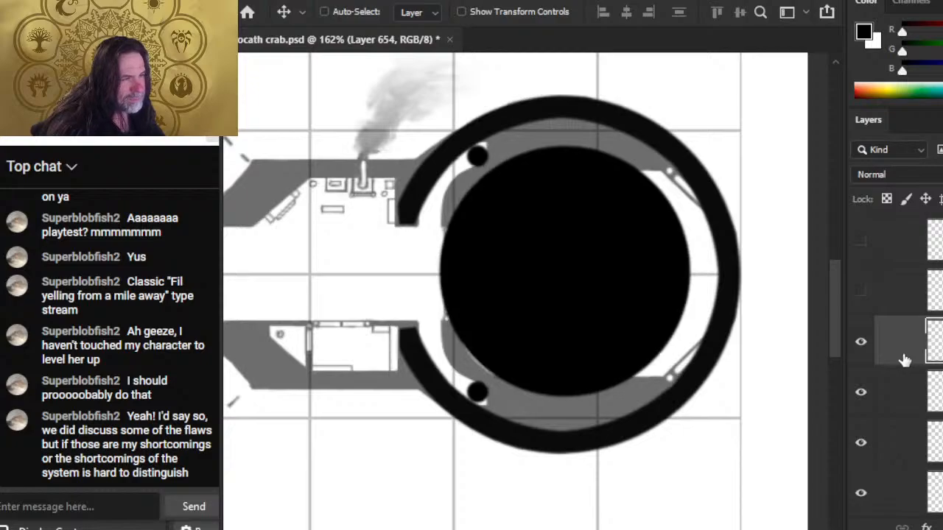
pyautogui.press('Left')
pyautogui.press('Right')
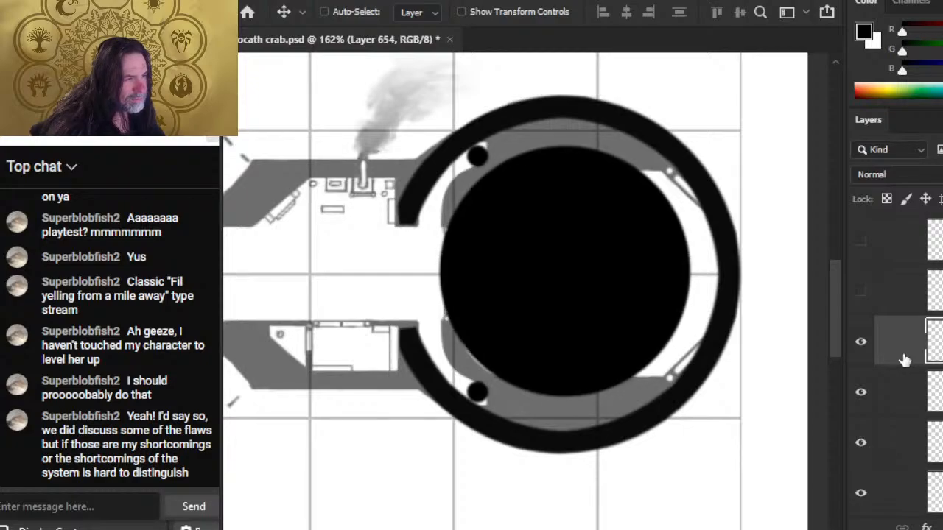
pyautogui.press('Right')
pyautogui.press('Right')
pyautogui.press('Left')
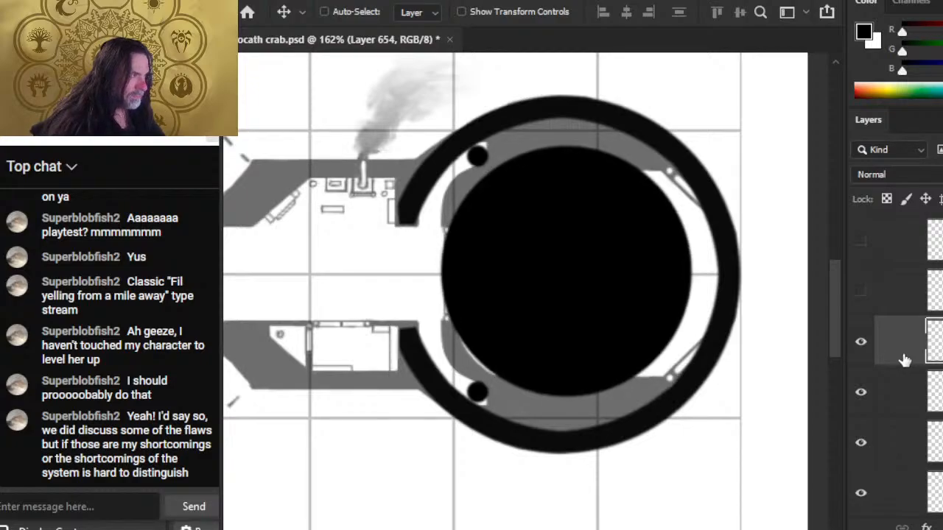
pyautogui.press('Down')
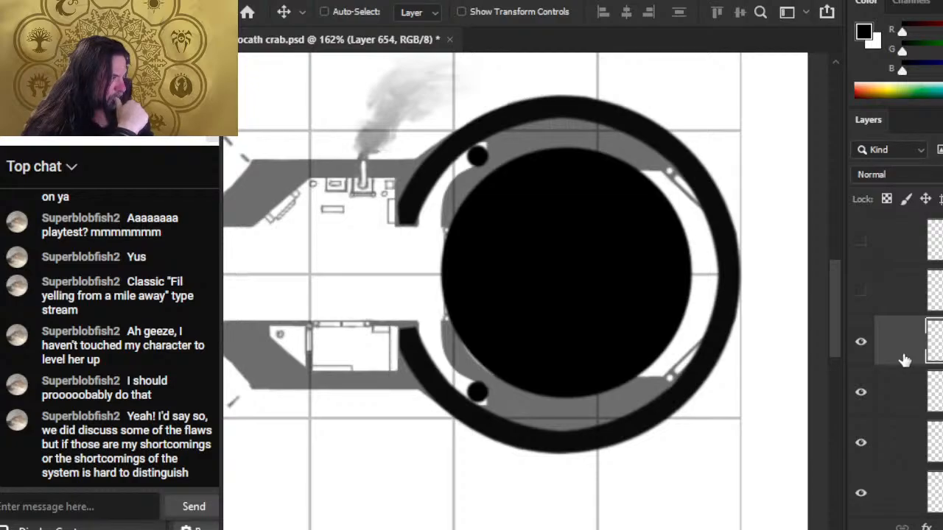
# Step: Set the brush size to 200 px and delete the layer holding the large circle
pyautogui.press('b')
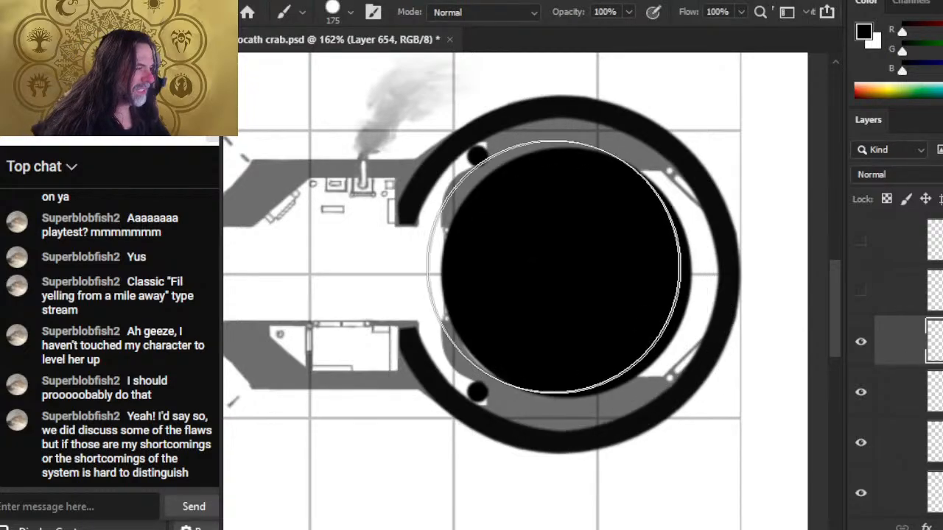
pyautogui.rightClick(570, 264)
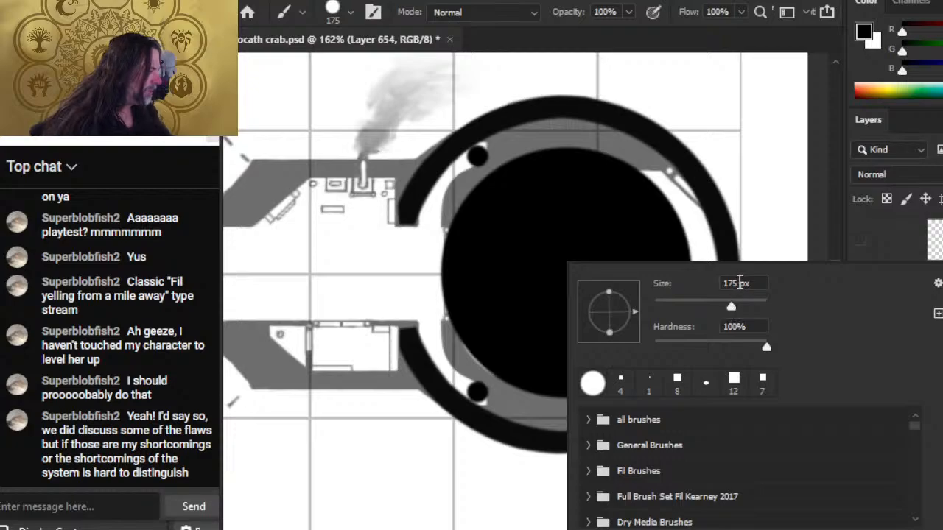
pyautogui.press('Return')
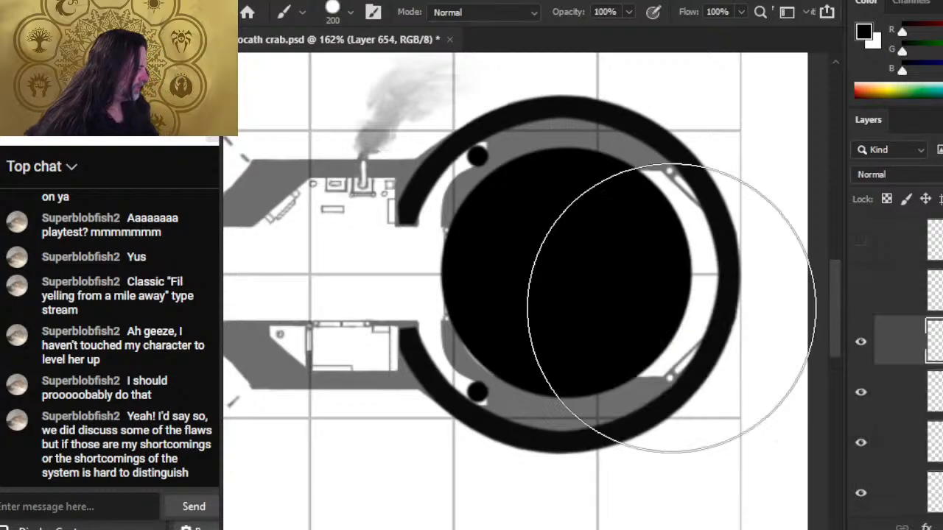
pyautogui.press('Delete')
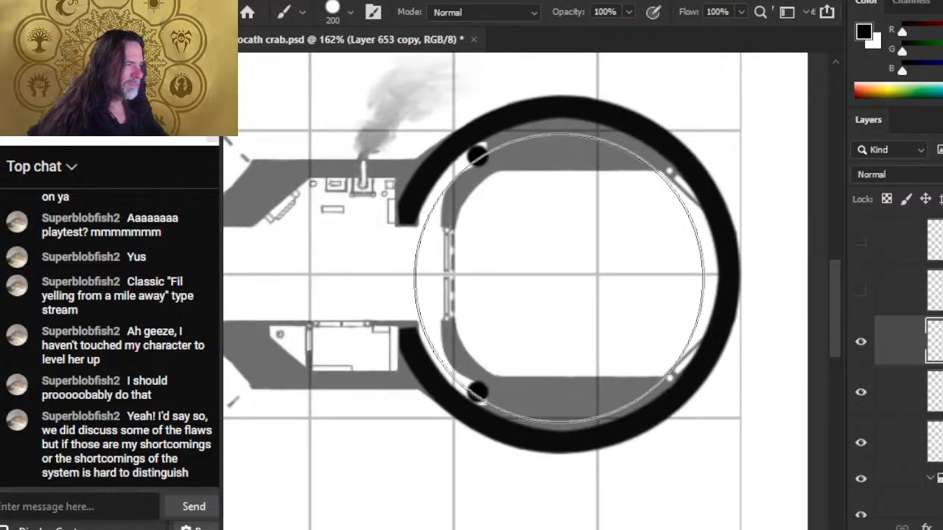
# Step: Try a black 200 px circle on the upper dot's layer, nudge it up, and undo both the nudges and the circle
pyautogui.click(568, 289)
pyautogui.press('v')
pyautogui.press('Up')
pyautogui.press('Up')
pyautogui.press('Up')
pyautogui.press('Up')
pyautogui.press('Up')
pyautogui.press('Up')
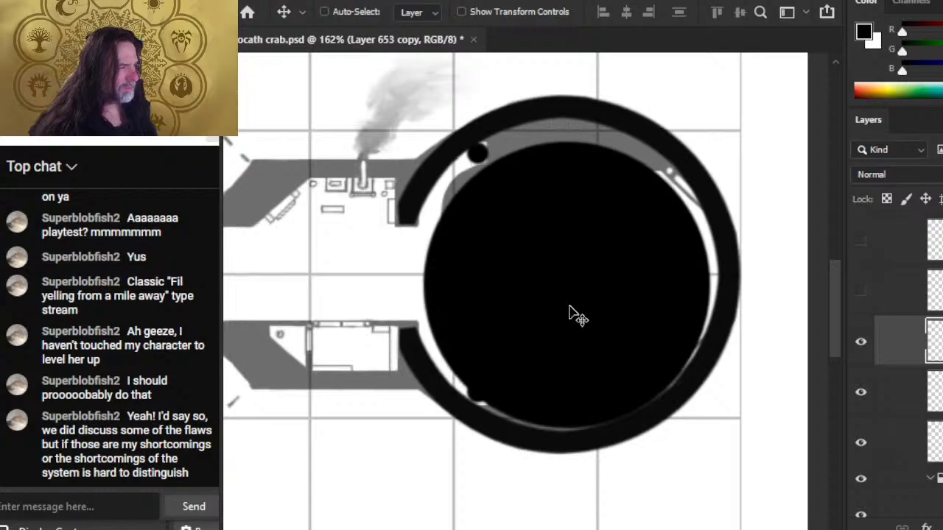
pyautogui.hotkey('ctrl', 'z')
pyautogui.press('z')
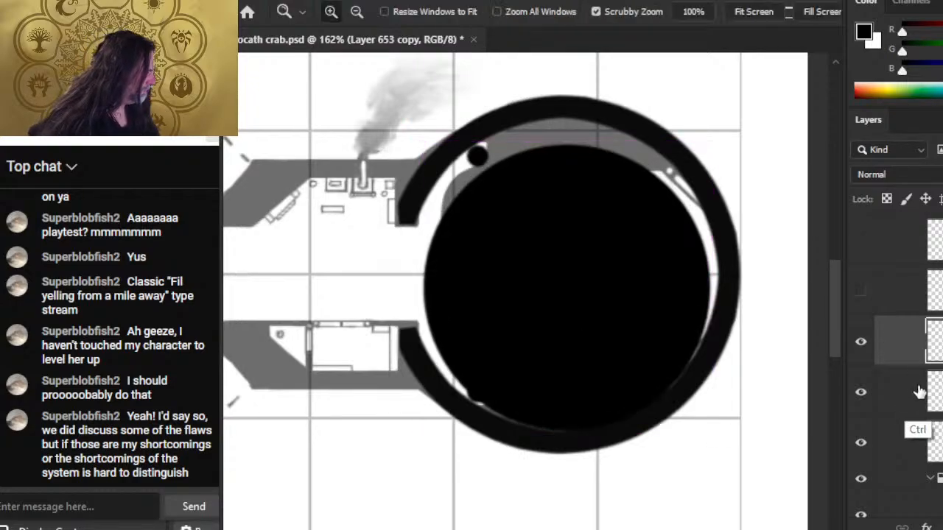
pyautogui.hotkey('ctrl', 'z')
# Step: Add a new layer above the dots' layers and stamp a black 200 px brush circle over the head room
pyautogui.hotkey('ctrl', 'shift', 'alt', 'n')
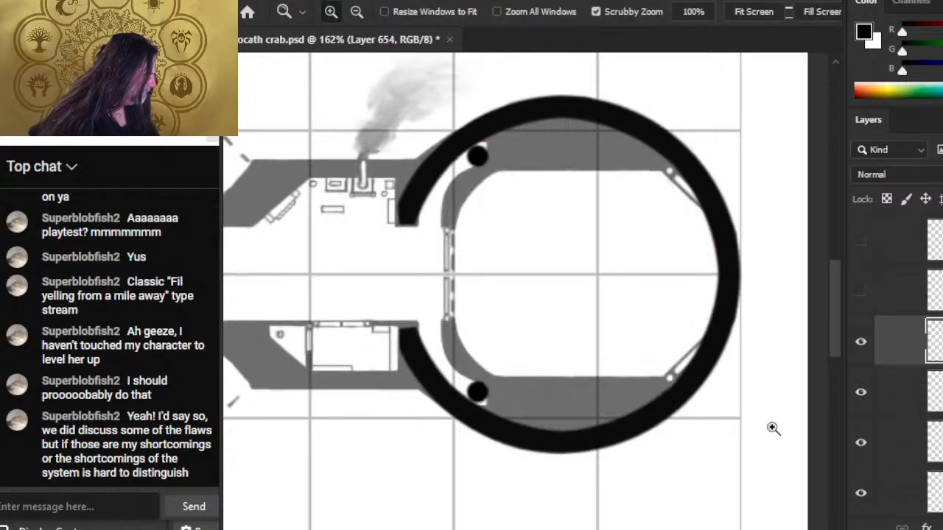
pyautogui.press('b')
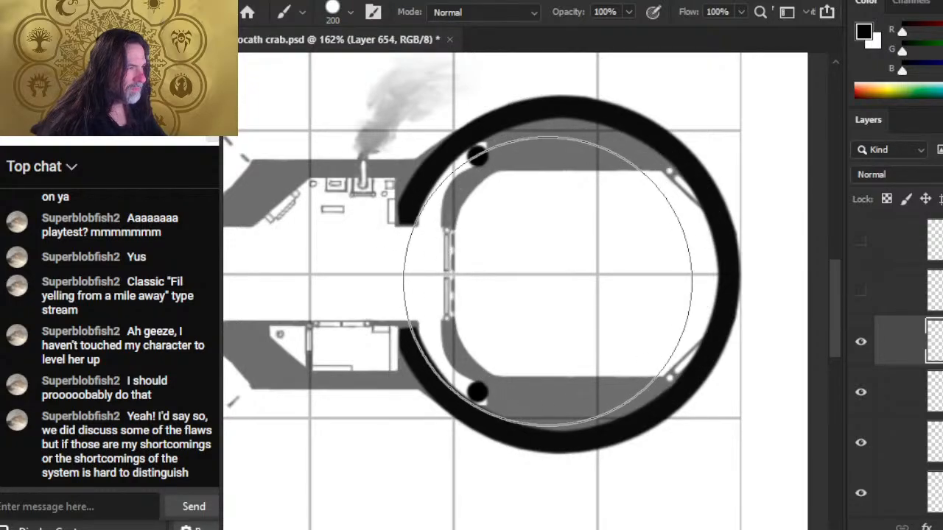
pyautogui.click(553, 285)
pyautogui.press('v')
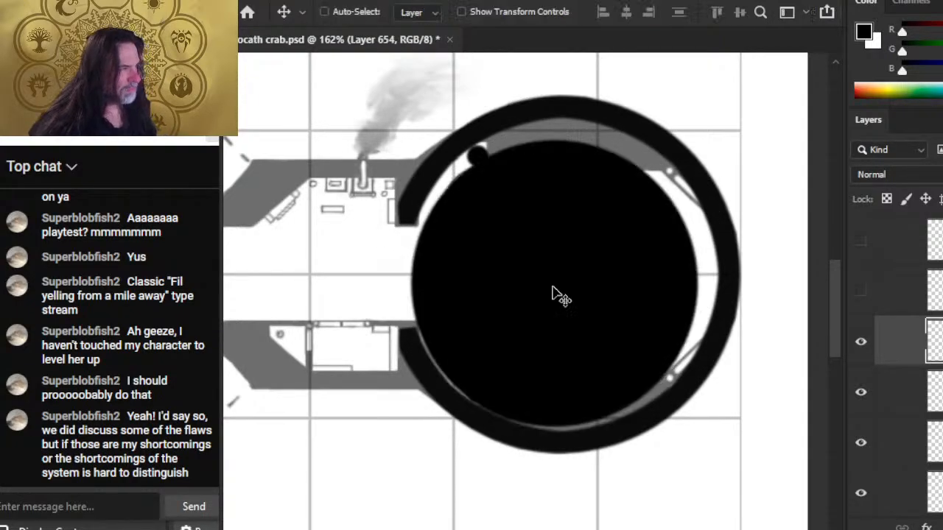
# Step: Shift the 200 px circle right and slightly up to try centring it inside the head room's black ring
pyautogui.press('Right')
pyautogui.press('Right')
pyautogui.press('Right')
pyautogui.press('Right')
pyautogui.press('Right')
pyautogui.press('Right')
pyautogui.press('Right')
pyautogui.press('Right')
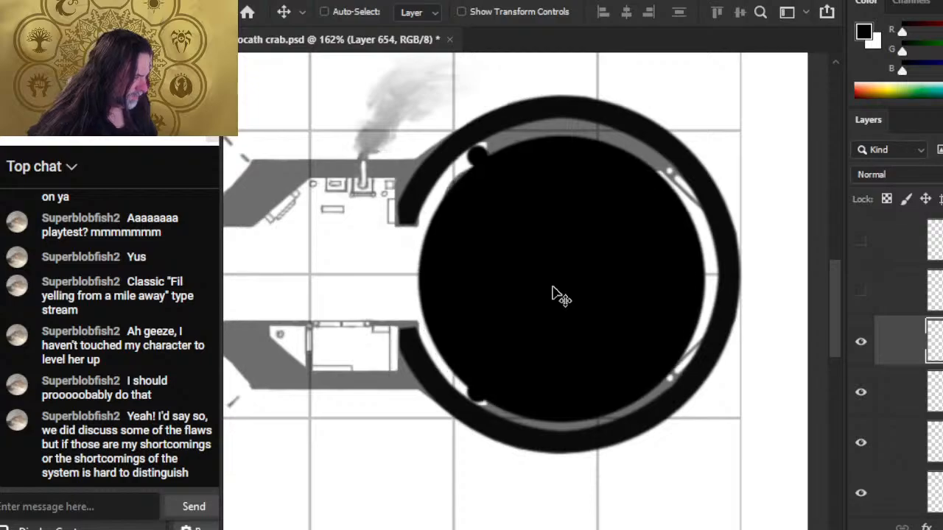
pyautogui.press('Up')
pyautogui.press('Up')
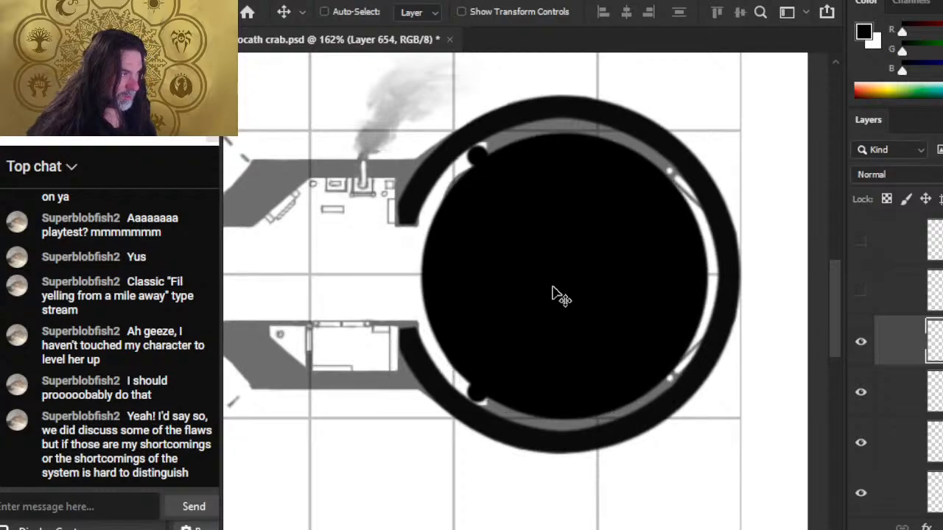
pyautogui.press('Up')
pyautogui.press('Down')
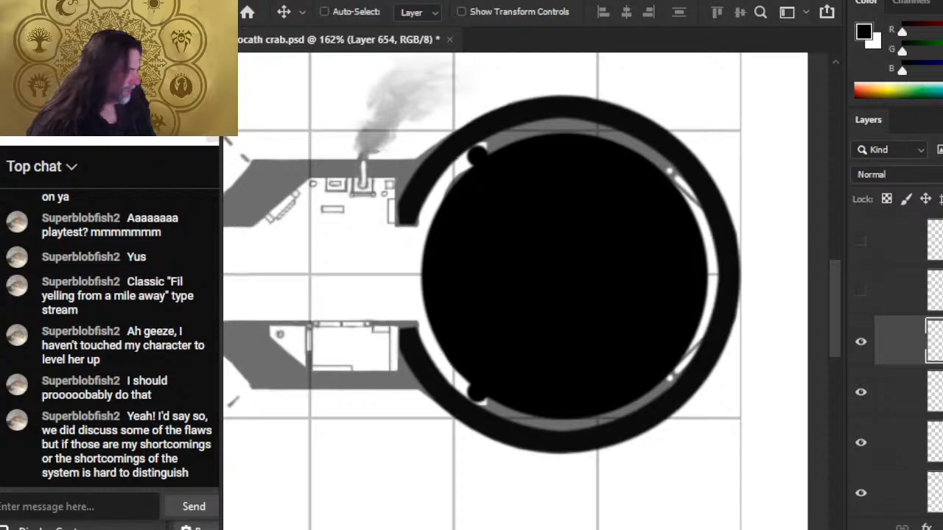
# Step: Replace the 200 px circle's layer with a new empty layer and set the brush size to 187 px
pyautogui.press('Delete')
pyautogui.hotkey('ctrl', 'shift', 'alt', 'n')
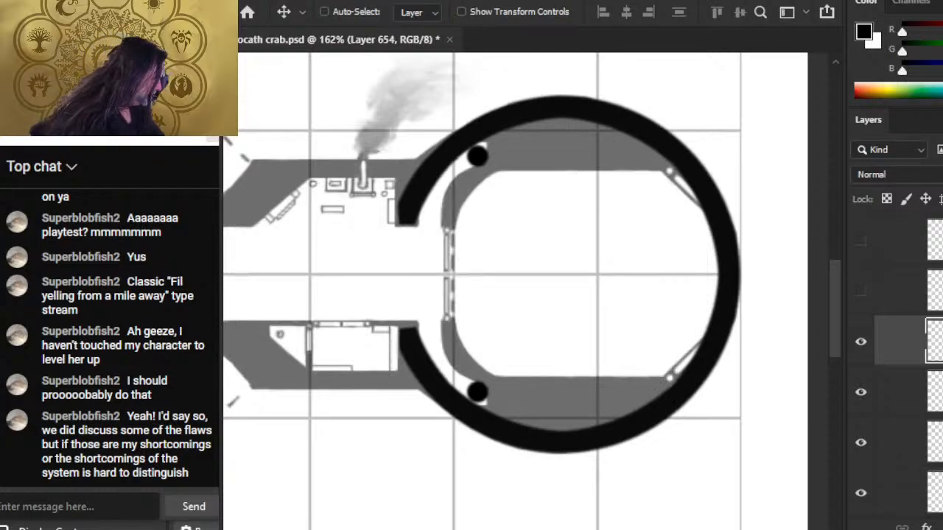
pyautogui.press('b')
pyautogui.rightClick(604, 278)
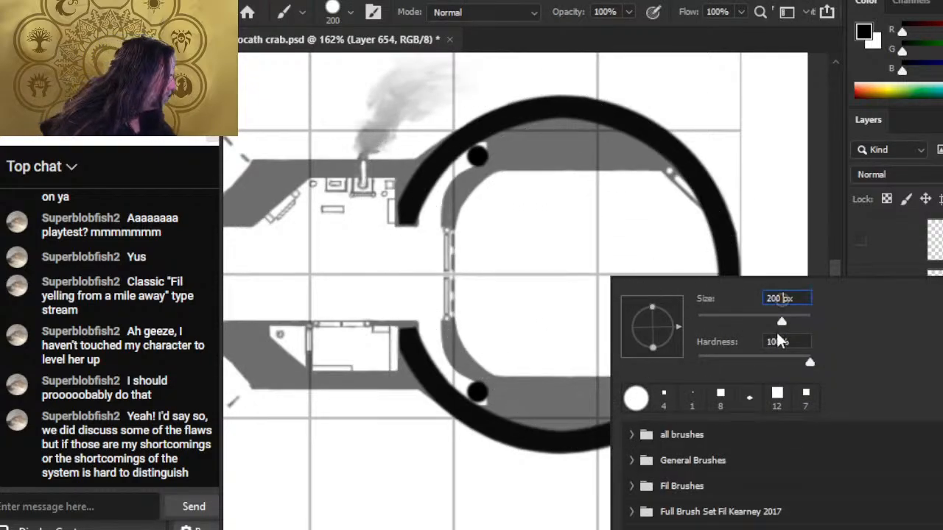
pyautogui.press('BackSpace')
pyautogui.press('BackSpace')
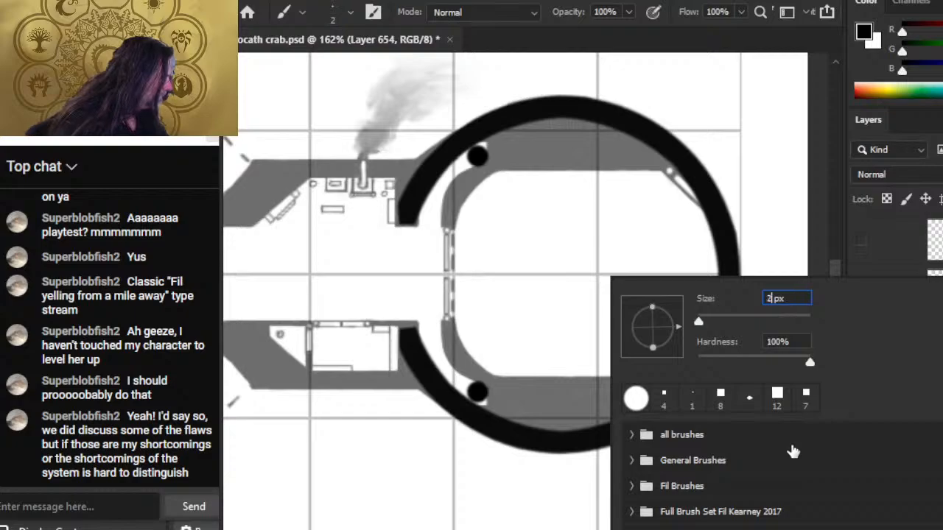
pyautogui.write('187')
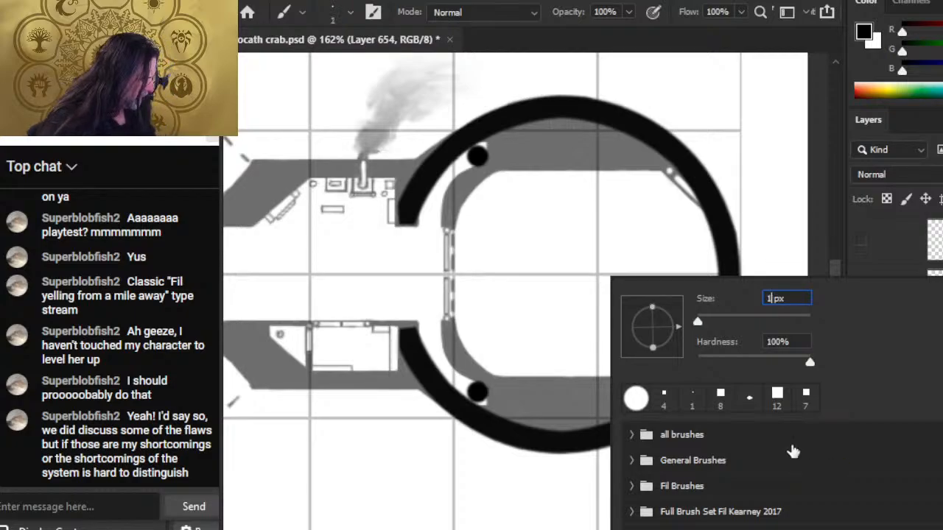
pyautogui.press('Return')
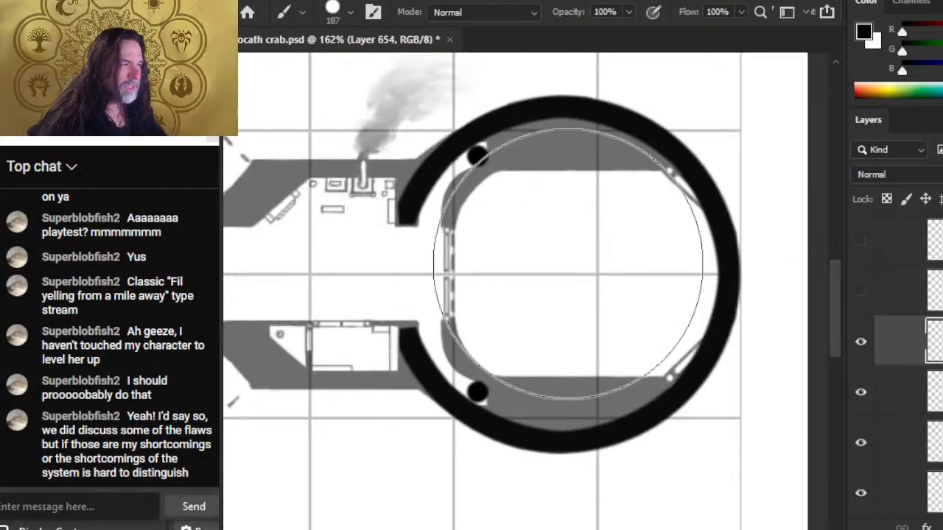
# Step: Stamp a black 187 px circle over the head room and nudge it down and left against the two dots
pyautogui.click(569, 271)
pyautogui.press('v')
pyautogui.press('Down')
pyautogui.press('Down')
pyautogui.press('Down')
pyautogui.press('Down')
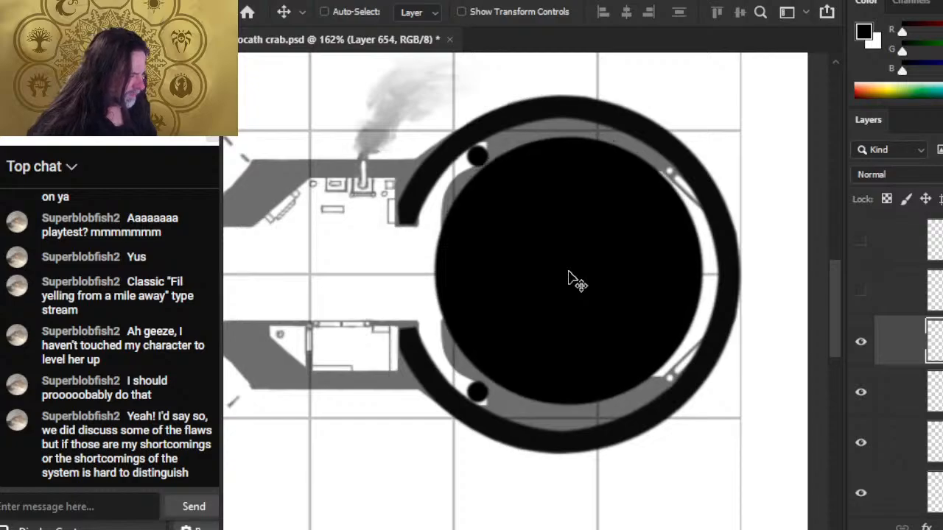
pyautogui.press('Left')
pyautogui.press('Left')
pyautogui.press('Up')
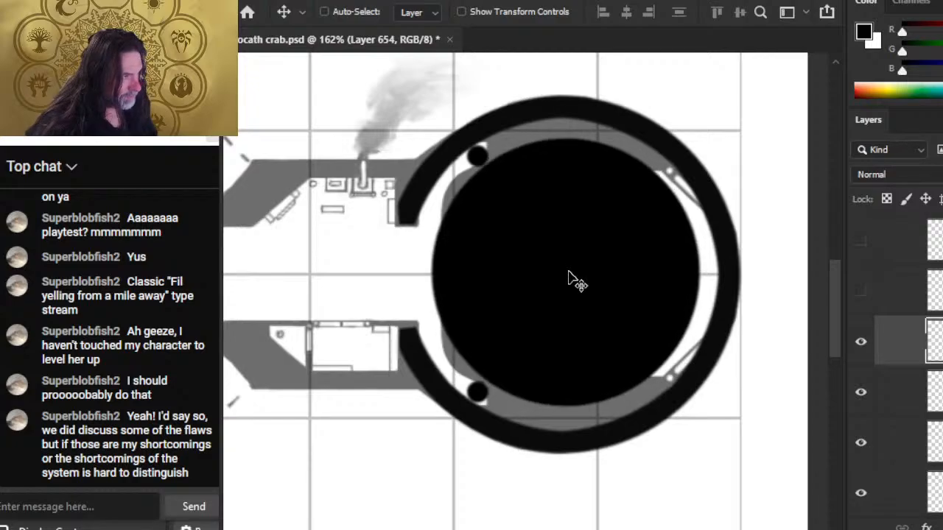
pyautogui.press('Left')
pyautogui.press('Left')
pyautogui.press('Down')
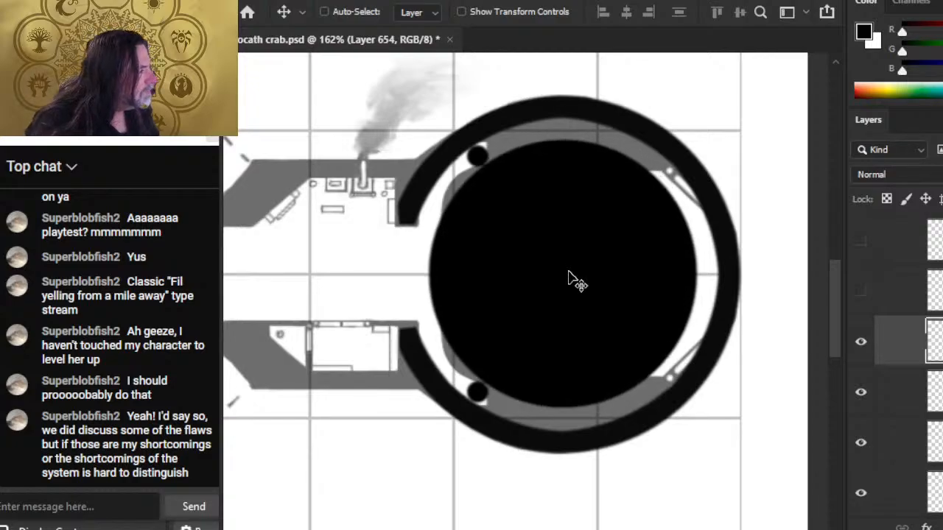
pyautogui.press('Left')
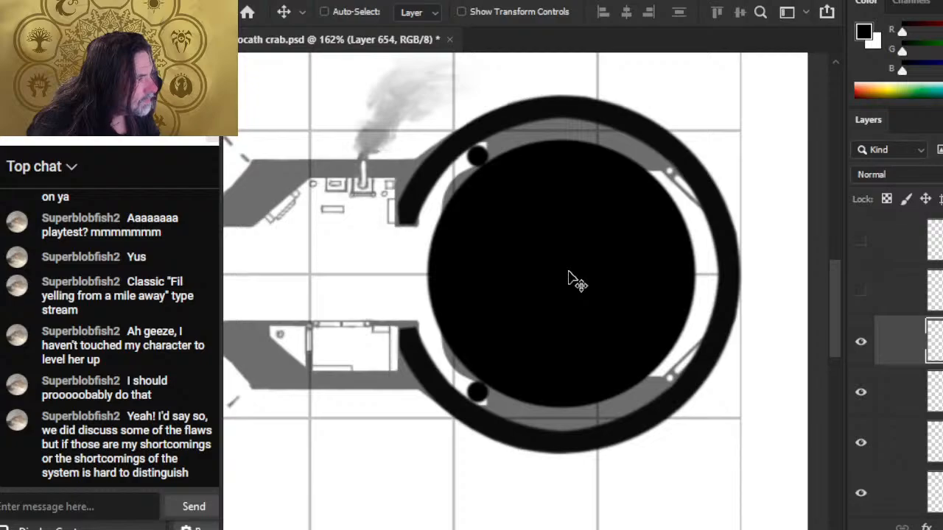
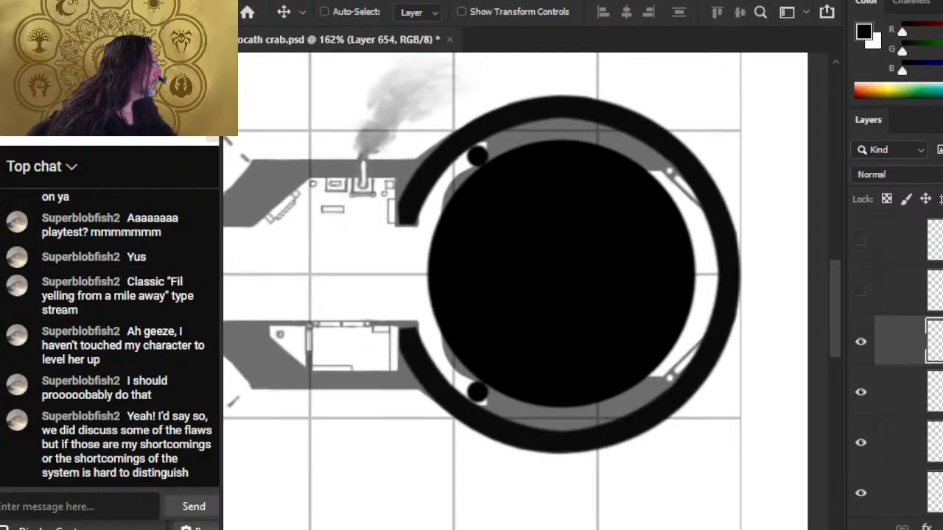
# Step: Set the 187 px circle's layer to 50% opacity and toggle the layer below to identify its contents
pyautogui.press('5')
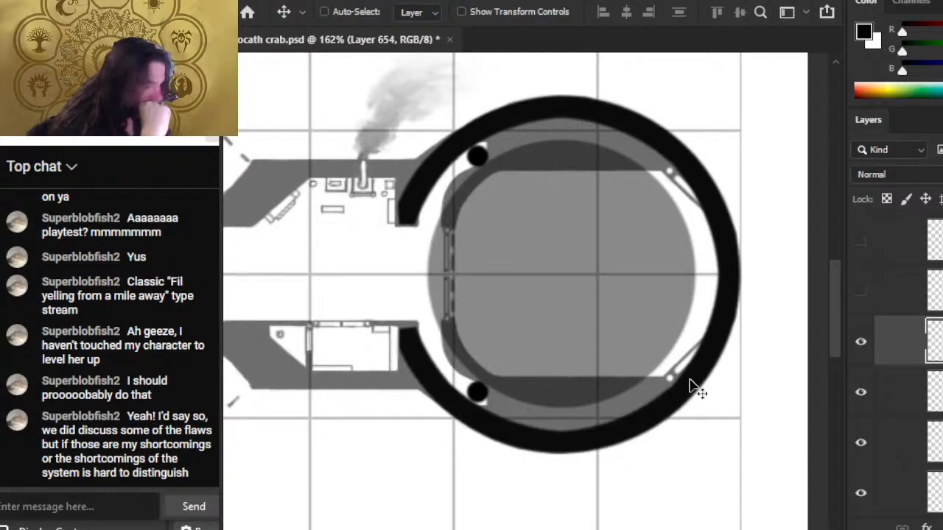
pyautogui.click(860, 392)
pyautogui.click(860, 392)
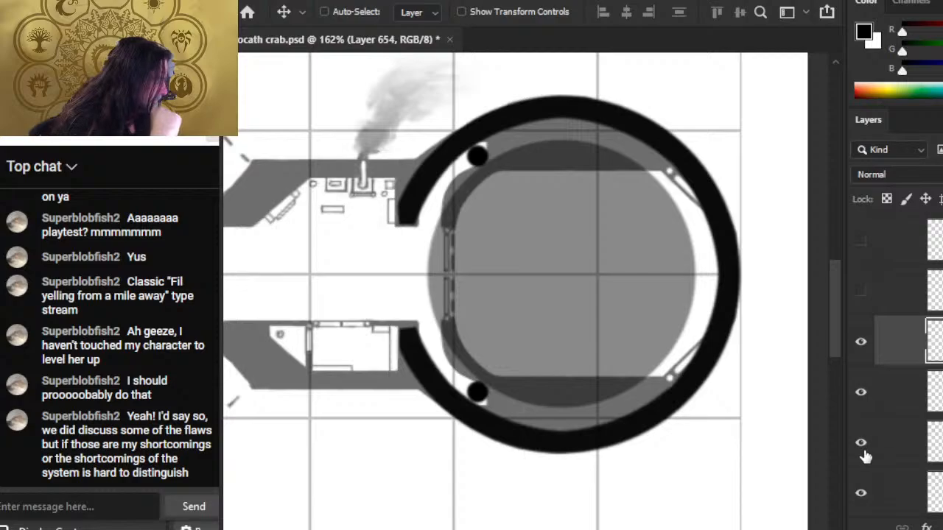
pyautogui.click(859, 397)
pyautogui.click(859, 398)
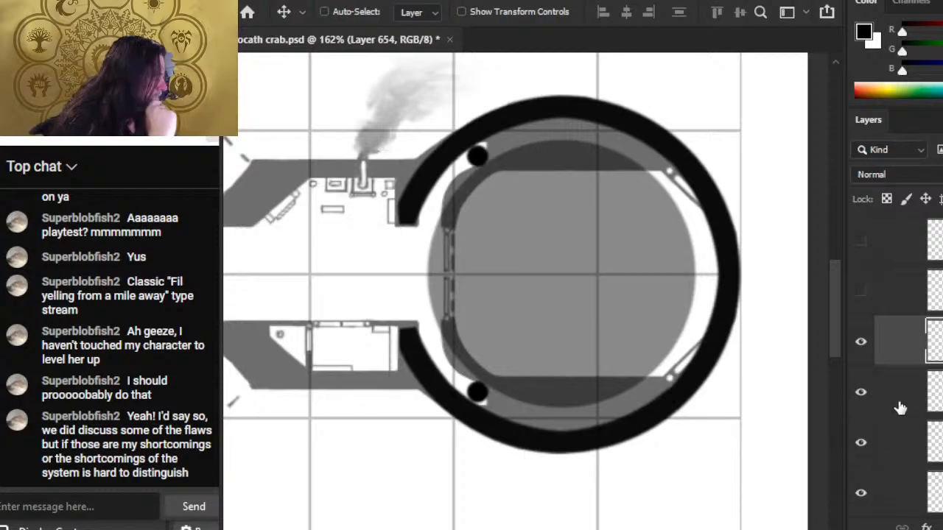
# Step: Delete the two layers holding the lower and upper black dots, keeping the outer ring's layer visible
pyautogui.click(895, 408)
pyautogui.click(860, 442)
pyautogui.click(908, 431)
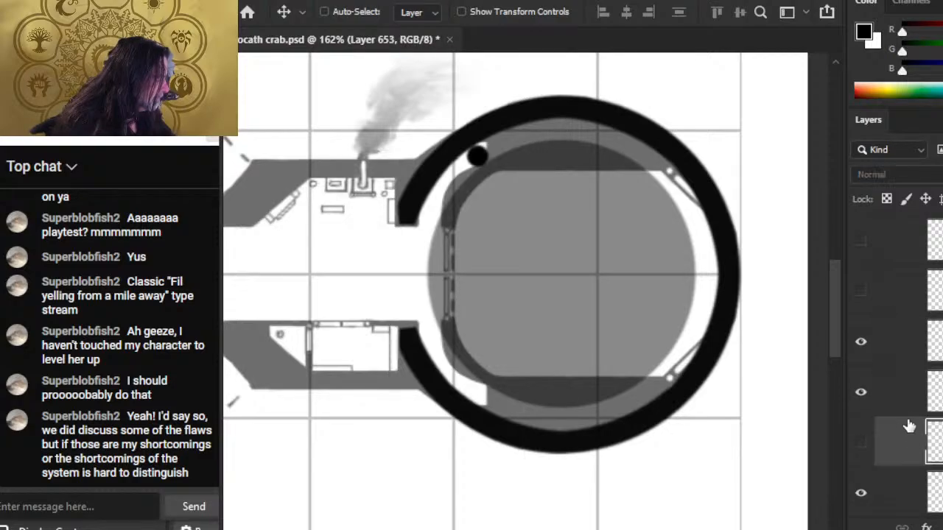
pyautogui.press('Delete')
pyautogui.click(903, 410)
pyautogui.press('Delete')
pyautogui.click(858, 398)
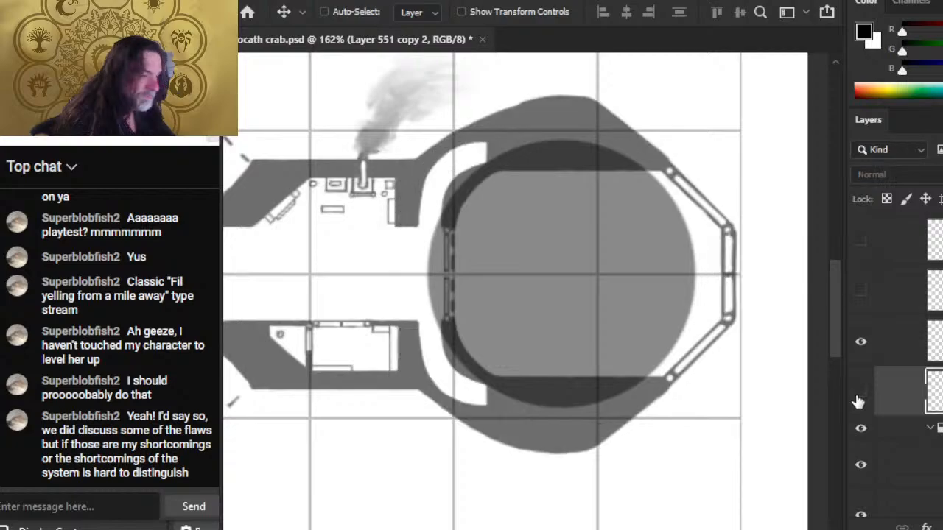
pyautogui.click(858, 399)
# Step: Duplicate the circle and outer ring layers and move the copies into the reception deck group
pyautogui.keyDown('shift'); pyautogui.click(905, 359); pyautogui.keyUp('shift')
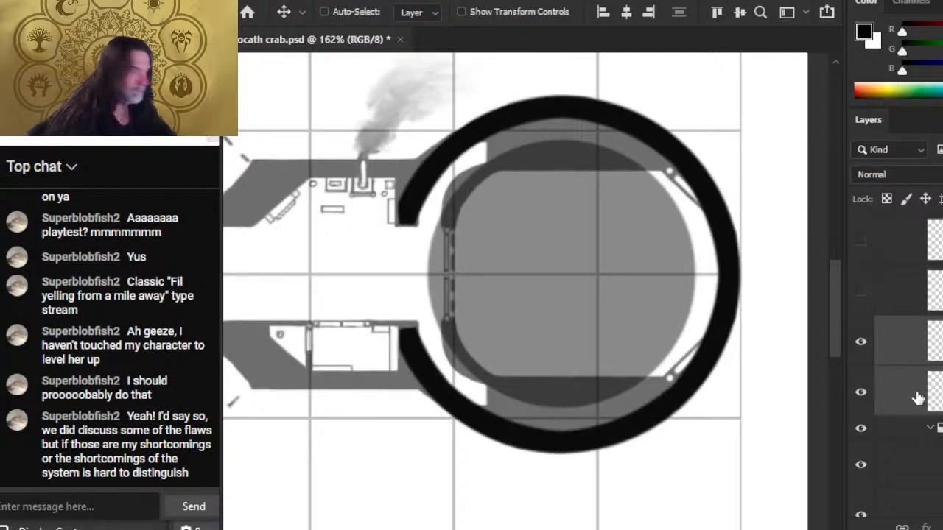
pyautogui.rightClick(913, 347)
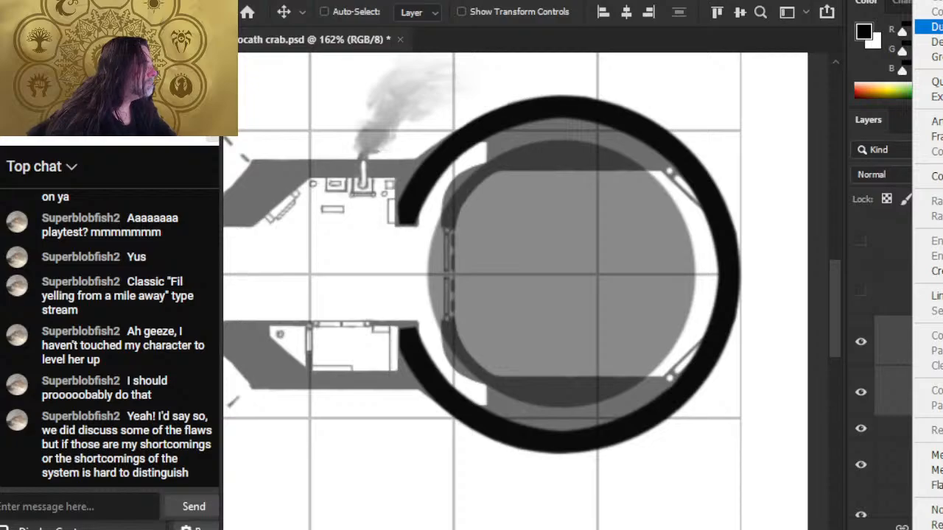
pyautogui.click(929, 27)
pyautogui.press('Return')
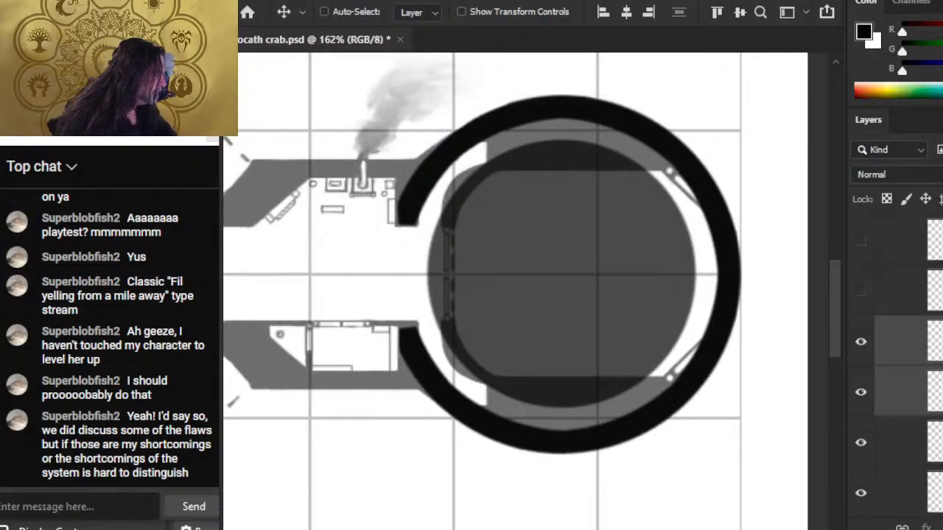
pyautogui.scroll(3, 905, 360)
pyautogui.scroll(-1, 906, 361)
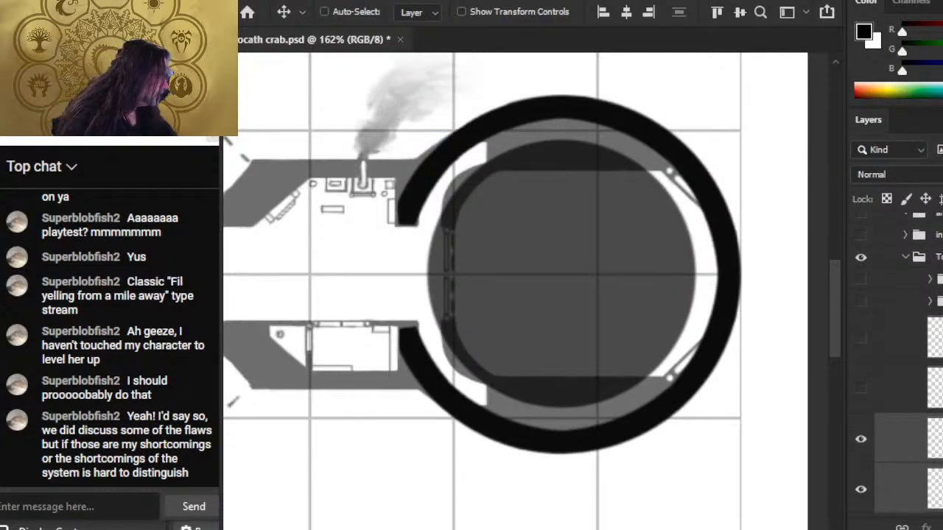
pyautogui.moveTo(933, 441); pyautogui.dragTo(933, 301)
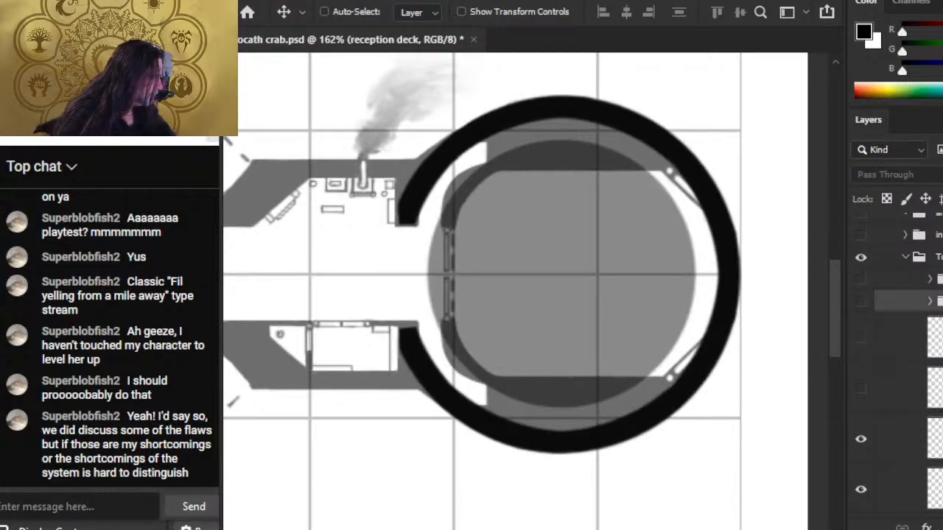
# Step: Duplicate the half-transparent circle's layer and hide the original beneath it
pyautogui.scroll(-2, 898, 365)
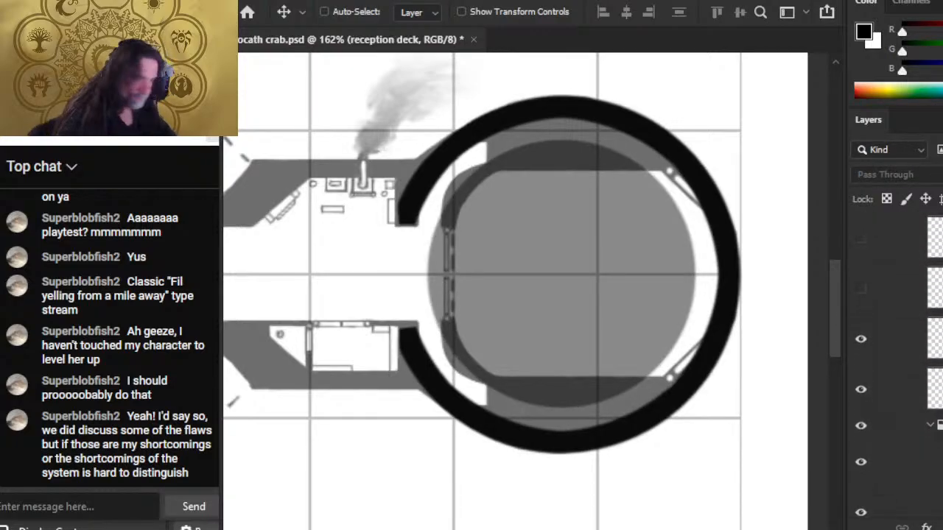
pyautogui.click(871, 344)
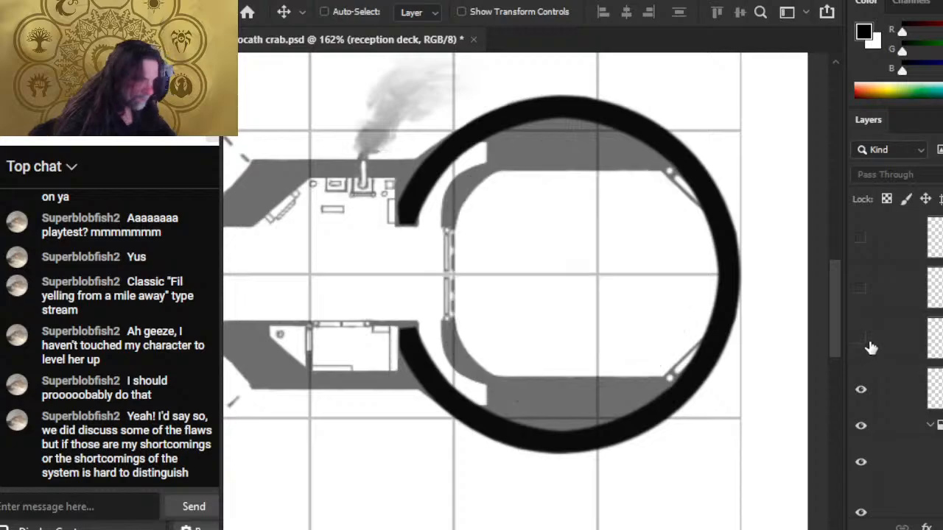
pyautogui.click(873, 346)
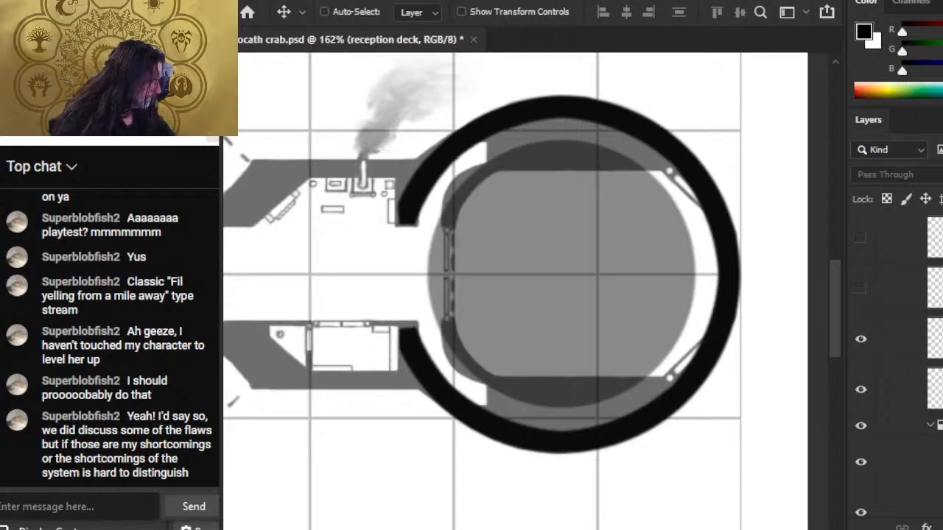
pyautogui.rightClick(898, 339)
pyautogui.click(824, 26)
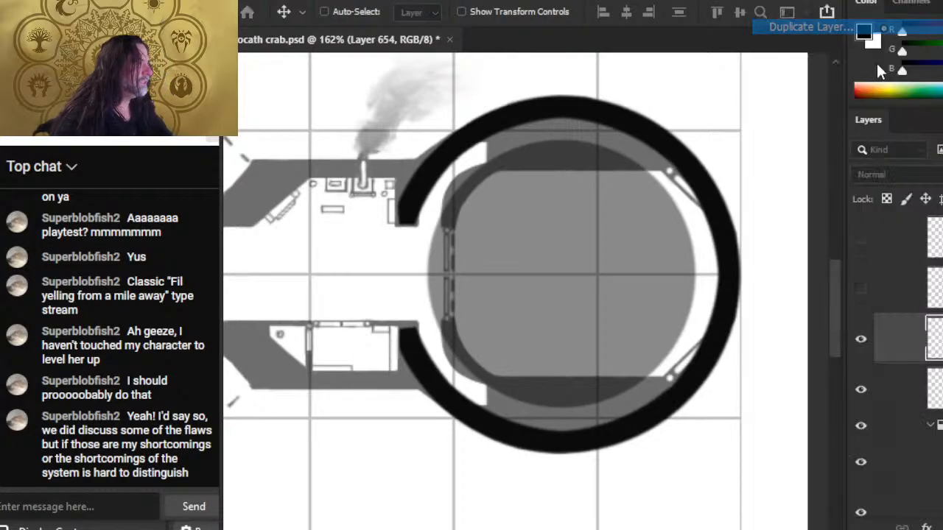
pyautogui.press('Return')
pyautogui.click(860, 389)
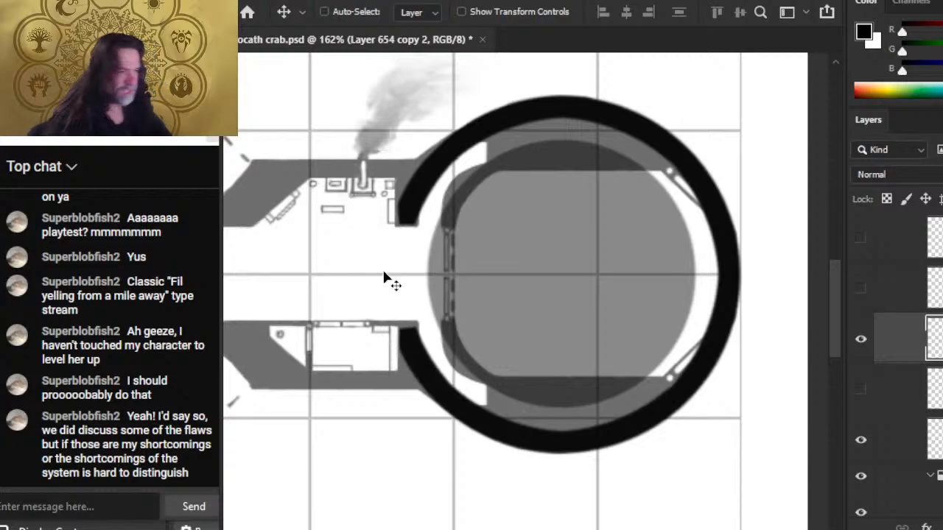
# Step: Erase the circle copy across the doorway opening and along the room's curved corner and upper inner wall with the 10 px eraser
pyautogui.press('e')
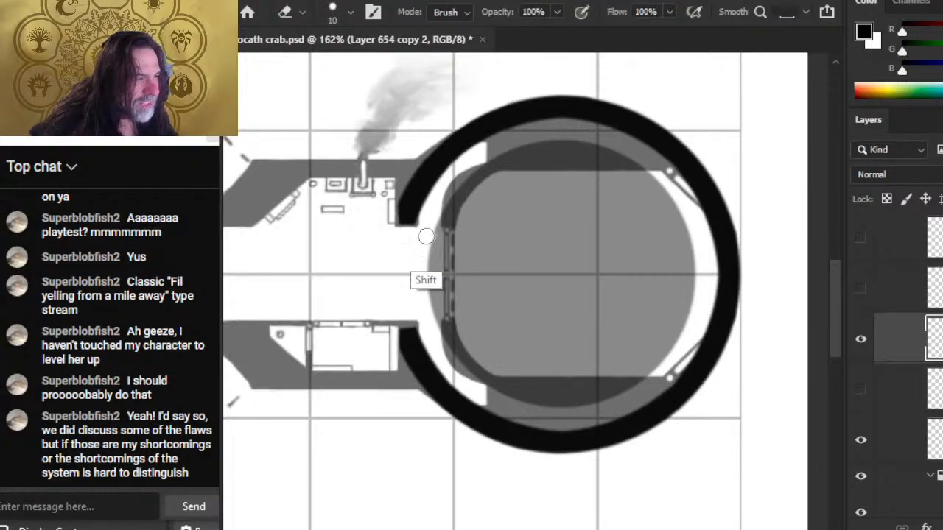
pyautogui.moveTo(436, 236); pyautogui.dragTo(481, 236)
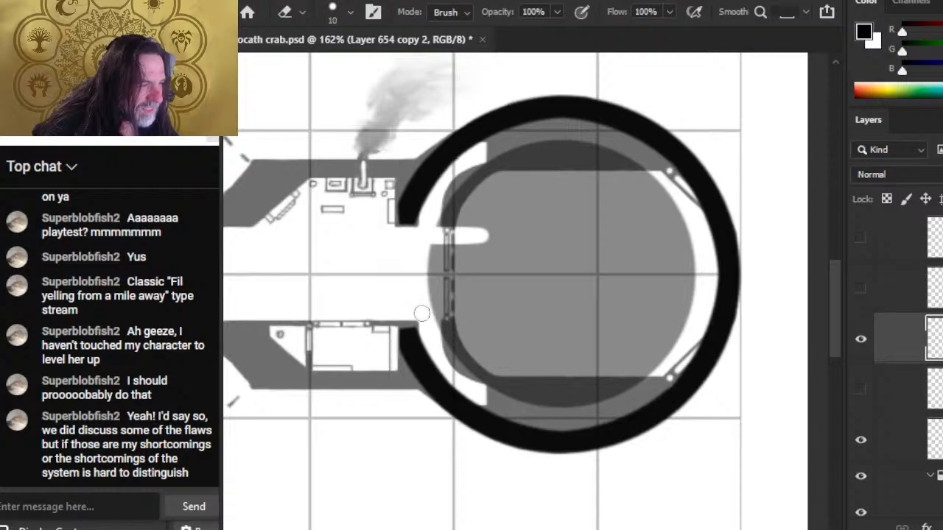
pyautogui.moveTo(411, 314)
pyautogui.mouseDown()
pyautogui.moveTo(493, 313)
pyautogui.moveTo(405, 314)
pyautogui.moveTo(483, 314)
pyautogui.mouseUp()
pyautogui.moveTo(425, 276)
pyautogui.mouseDown()
pyautogui.moveTo(425, 306)
pyautogui.moveTo(434, 254)
pyautogui.moveTo(440, 297)
pyautogui.moveTo(443, 254)
pyautogui.moveTo(448, 297)
pyautogui.moveTo(465, 254)
pyautogui.moveTo(483, 302)
pyautogui.moveTo(488, 230)
pyautogui.moveTo(478, 211)
pyautogui.moveTo(460, 223)
pyautogui.moveTo(492, 183)
pyautogui.moveTo(574, 179)
pyautogui.mouseUp()
pyautogui.keyDown('shift'); pyautogui.click(648, 179); pyautogui.keyUp('shift')
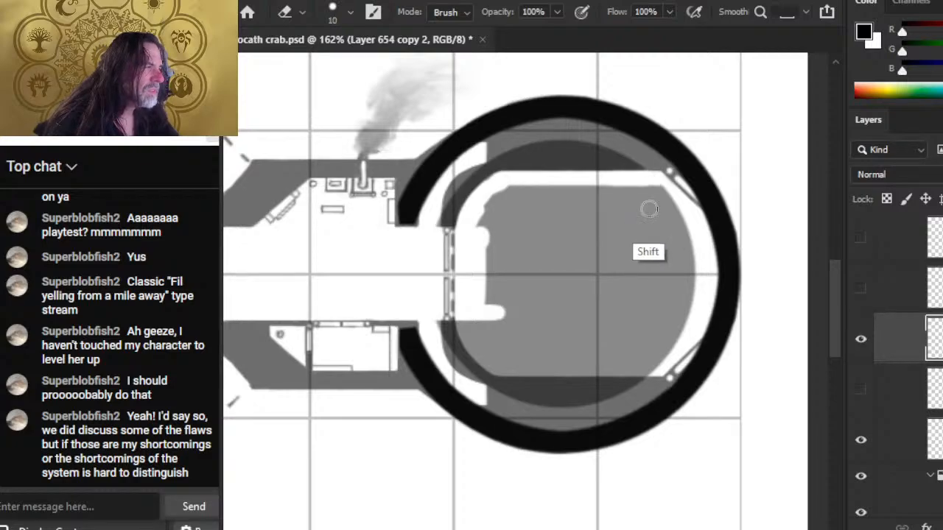
pyautogui.moveTo(653, 187); pyautogui.dragTo(601, 195)
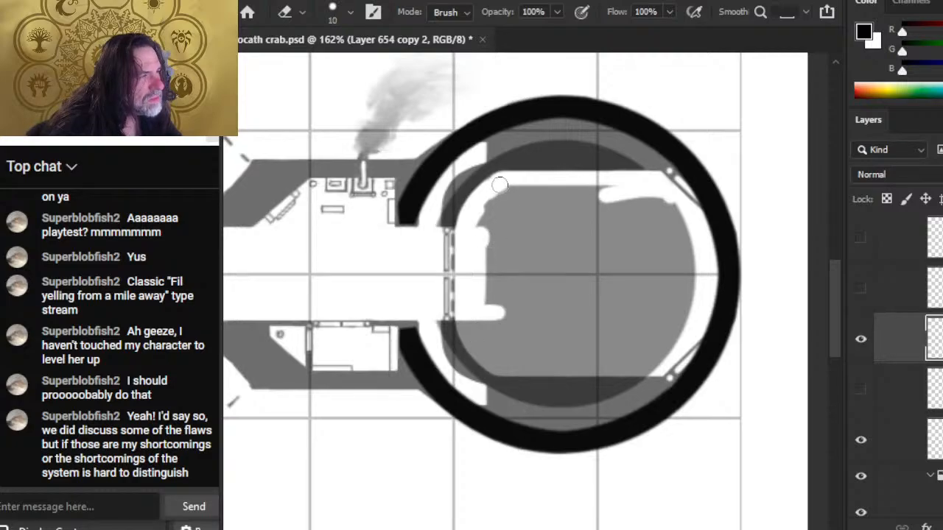
# Step: Reduce the brush size to 3 px and restore the circle copy's layer to full opacity
pyautogui.press('b')
pyautogui.press('[')
pyautogui.press('[')
pyautogui.press('[')
pyautogui.press('[')
pyautogui.press('[')
pyautogui.press('[')
pyautogui.press('[')
pyautogui.press('[')
pyautogui.press('[')
pyautogui.press('[')
pyautogui.press('[')
pyautogui.press('[')
pyautogui.press('[')
pyautogui.press('[')
pyautogui.press('[')
pyautogui.press('[')
pyautogui.press('[')
pyautogui.press('[')
pyautogui.press('[')
pyautogui.press('[')
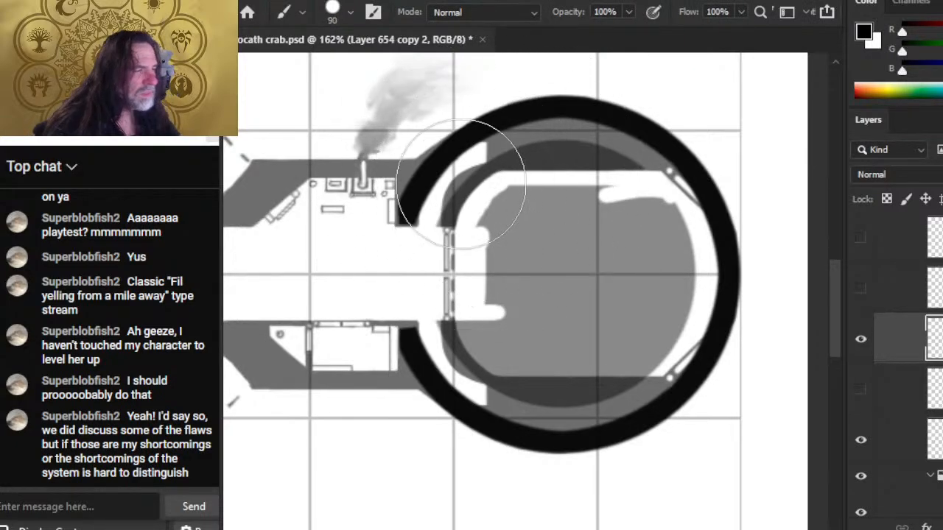
pyautogui.press('[')
pyautogui.press('[')
pyautogui.press('[')
pyautogui.press('[')
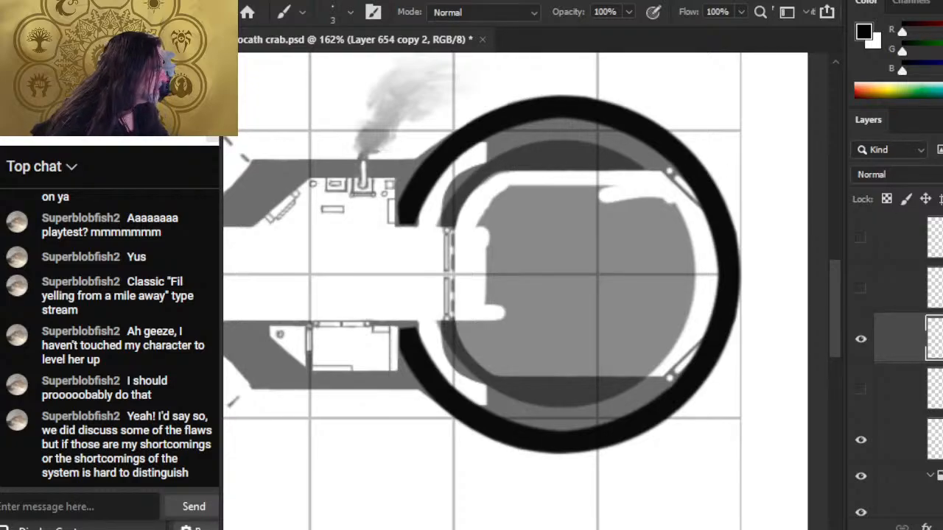
pyautogui.moveTo(935, 193); pyautogui.dragTo(941, 193)
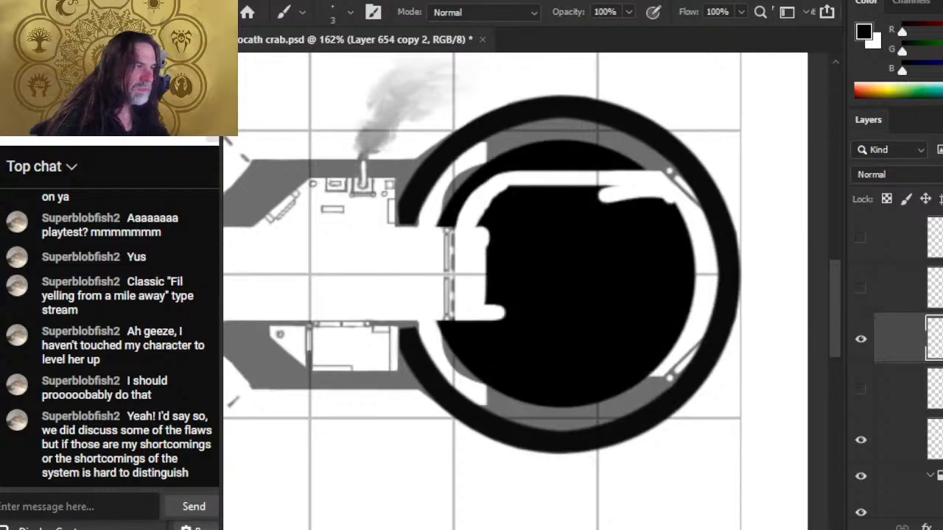
# Step: Erase the black circle copy along the doorway's lower edge and smooth the curved upper corner beside the doorway with the 9 px eraser
pyautogui.press('e')
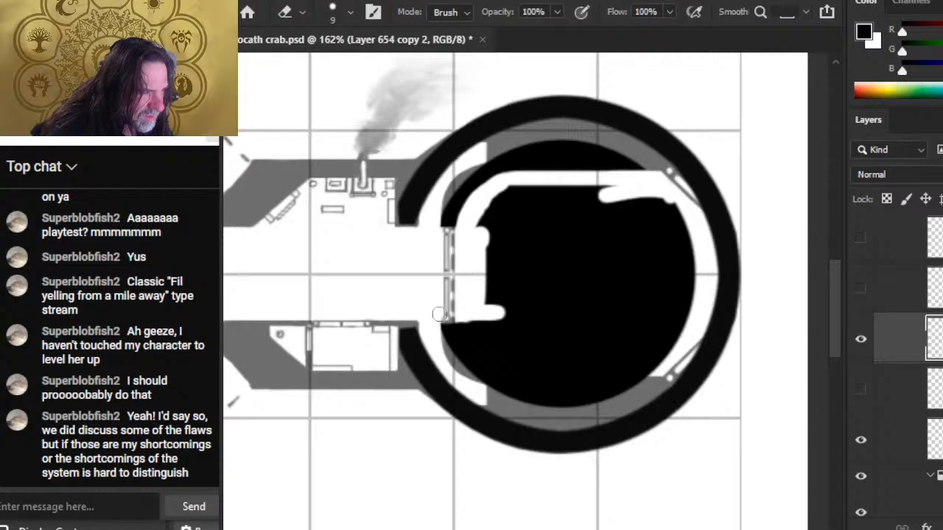
pyautogui.moveTo(440, 314); pyautogui.dragTo(502, 314)
pyautogui.moveTo(439, 314); pyautogui.dragTo(525, 312)
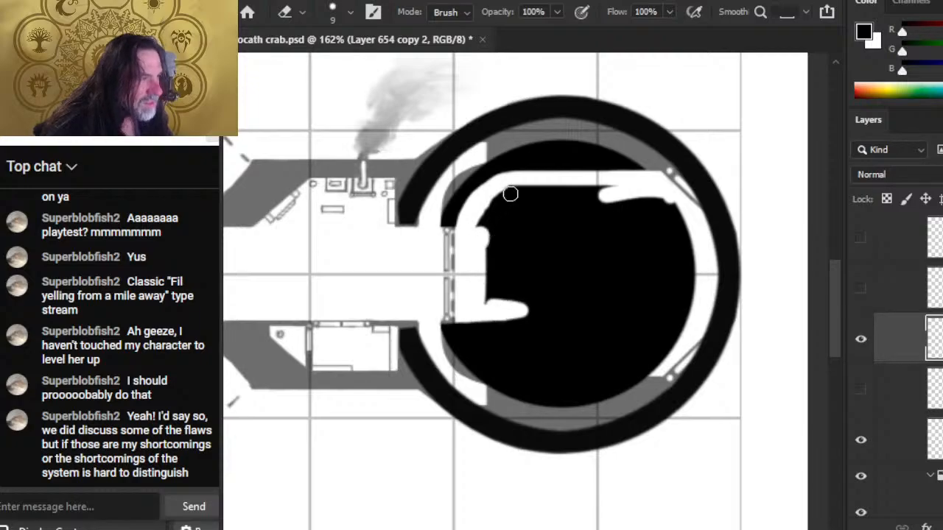
pyautogui.keyDown('shift'); pyautogui.click(437, 236); pyautogui.keyUp('shift')
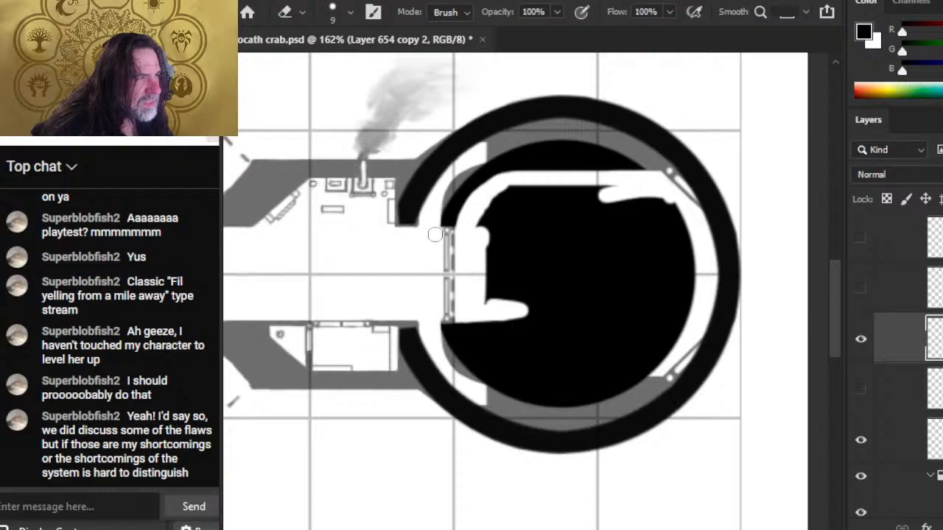
pyautogui.moveTo(480, 208); pyautogui.dragTo(472, 222)
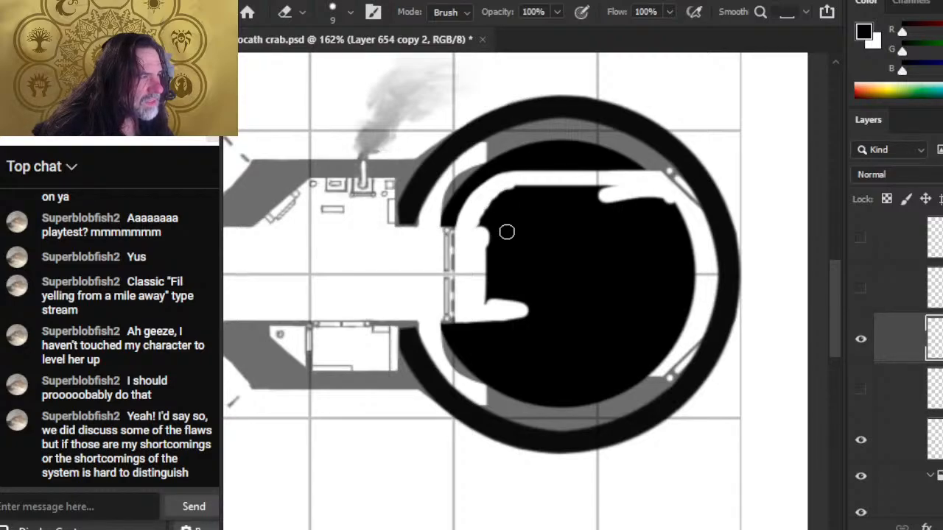
# Step: Enlarge the eraser to 25 px and get a close-up of the doorway's upper end on the circle copy
pyautogui.press(']')
pyautogui.press(']')
pyautogui.press(']')
pyautogui.press(']')
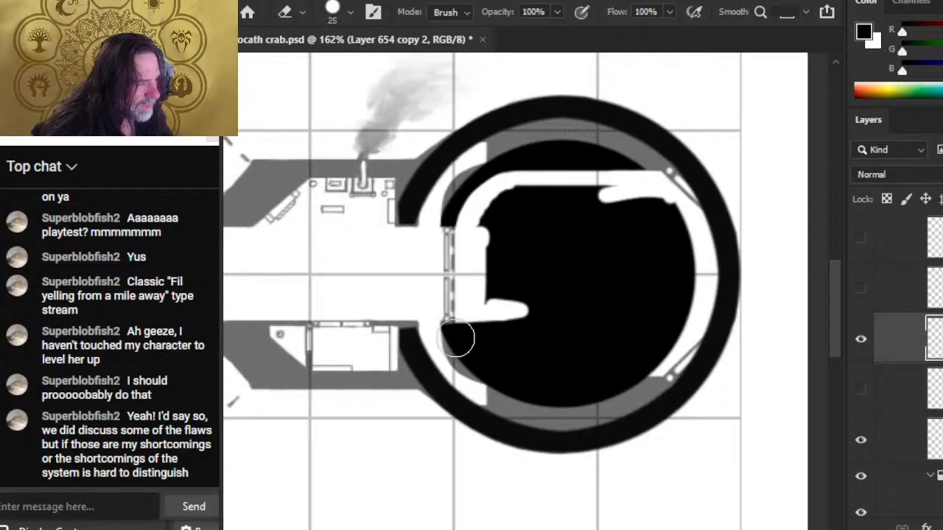
pyautogui.press('z')
pyautogui.moveTo(451, 296); pyautogui.dragTo(505, 294)
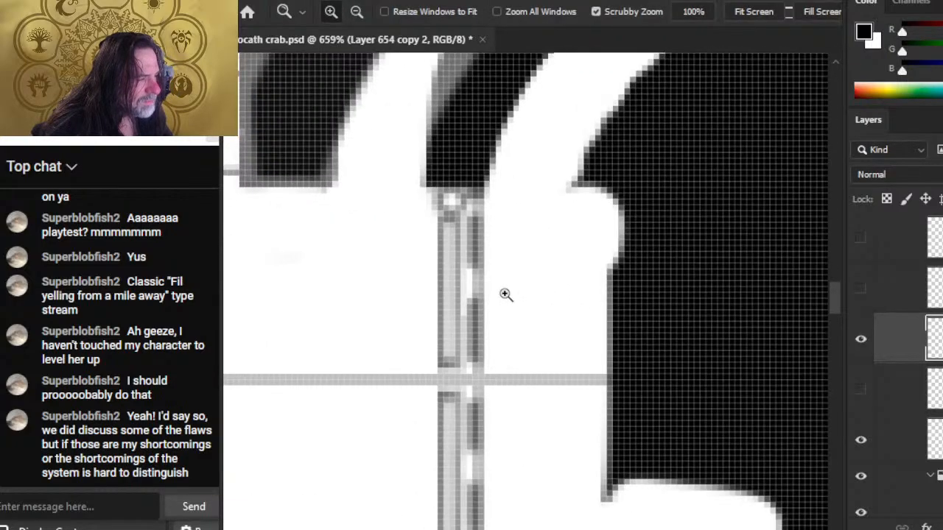
# Step: Paint the inner arc's lower end black down to the top of the door with a 3 px brush, and trim its edge with a 4 px eraser
pyautogui.press('b')
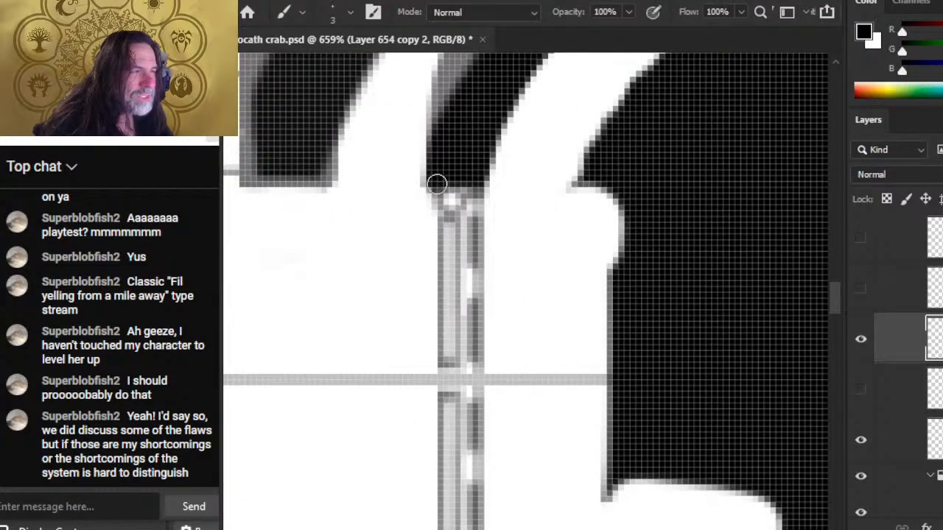
pyautogui.moveTo(437, 185)
pyautogui.mouseDown()
pyautogui.moveTo(453, 205)
pyautogui.moveTo(439, 191)
pyautogui.moveTo(444, 209)
pyautogui.moveTo(484, 204)
pyautogui.moveTo(487, 158)
pyautogui.moveTo(507, 116)
pyautogui.moveTo(486, 184)
pyautogui.mouseUp()
pyautogui.press('e')
pyautogui.press('[')
pyautogui.press('[')
pyautogui.press('[')
pyautogui.press('[')
pyautogui.press('[')
pyautogui.press('[')
pyautogui.press('[')
pyautogui.press('[')
pyautogui.press('b')
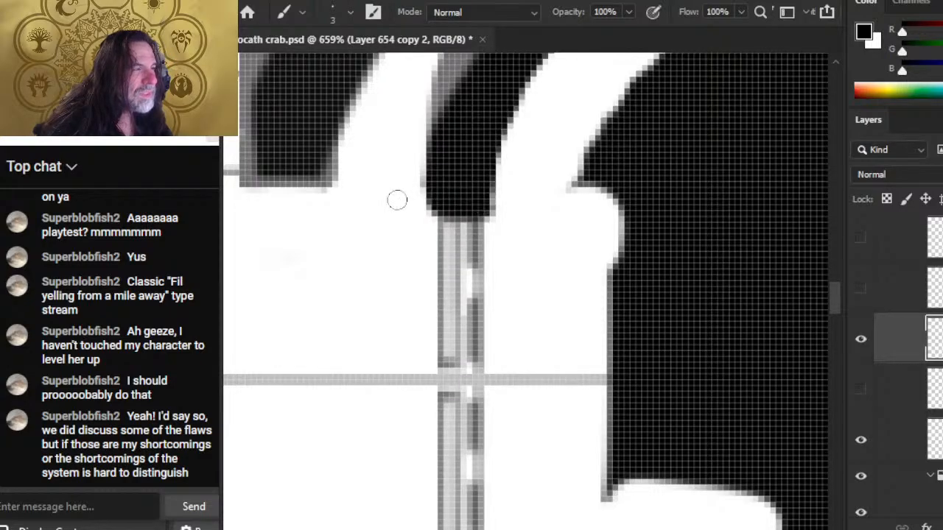
pyautogui.press('e')
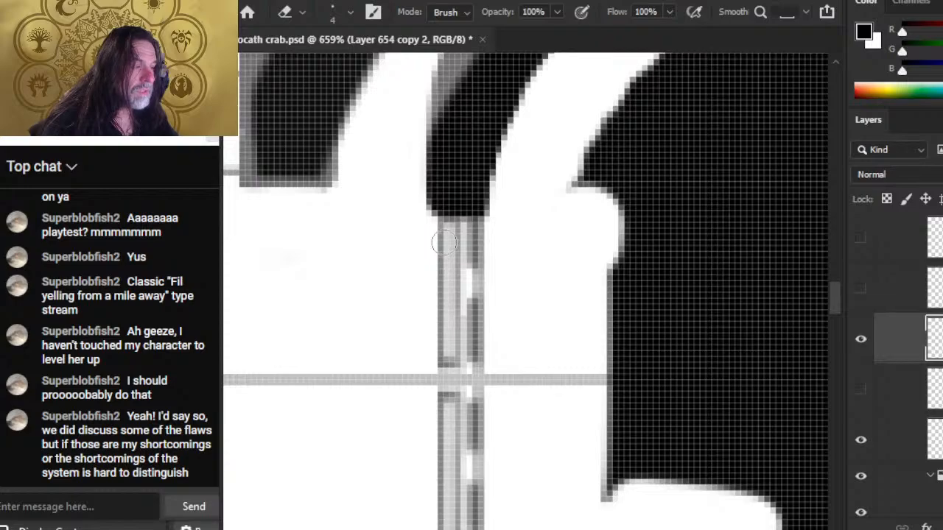
# Step: Erase a small round hole in the inner arc's lower end to expose the door hinge, and outline it in black with a 1 px brush
pyautogui.moveTo(456, 197); pyautogui.dragTo(447, 200)
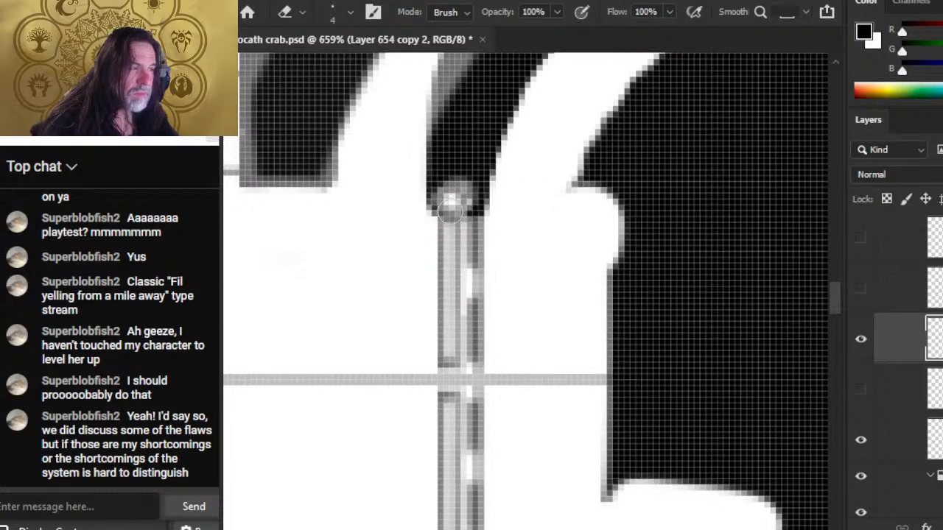
pyautogui.press('b')
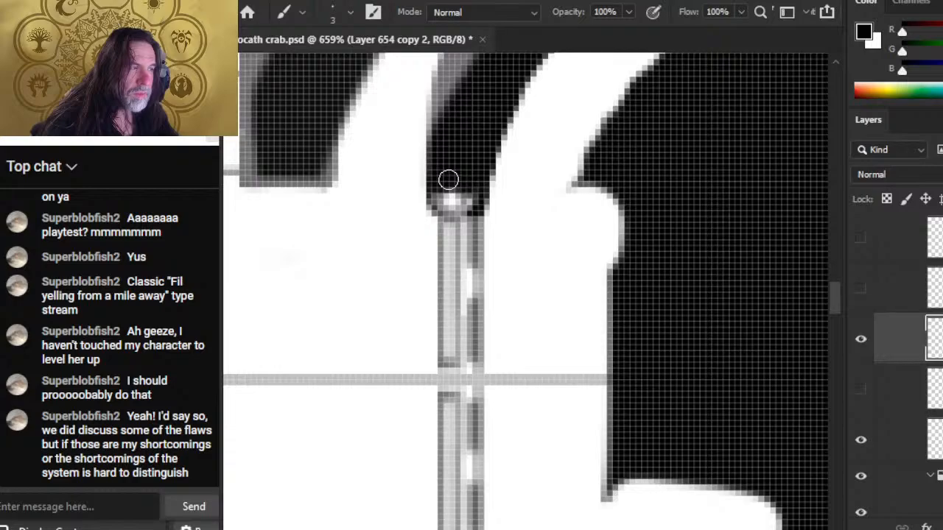
pyautogui.press('[')
pyautogui.press('[')
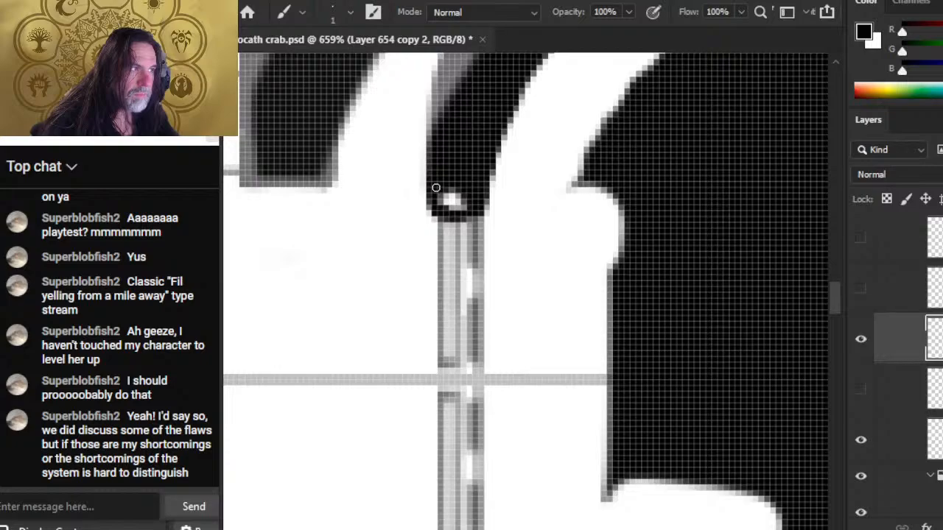
pyautogui.press('e')
pyautogui.click(458, 203)
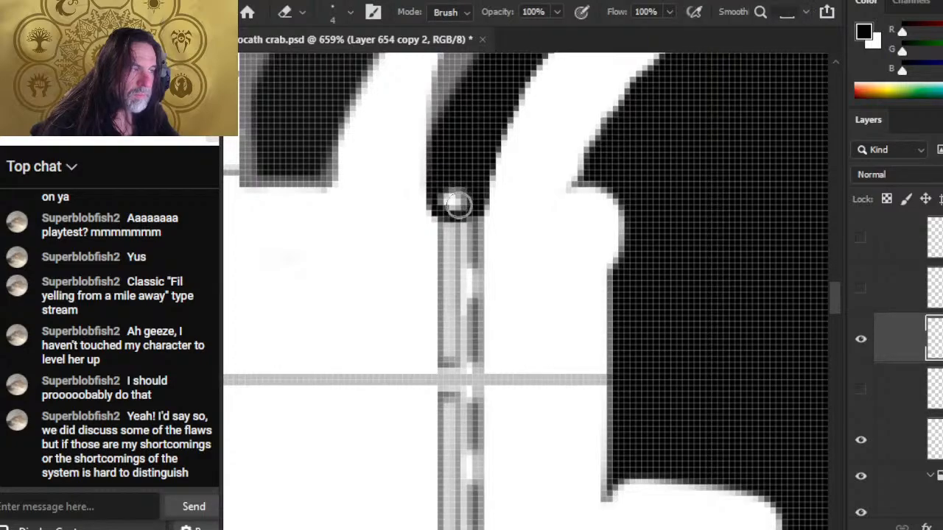
pyautogui.press('b')
pyautogui.moveTo(439, 191); pyautogui.dragTo(441, 204)
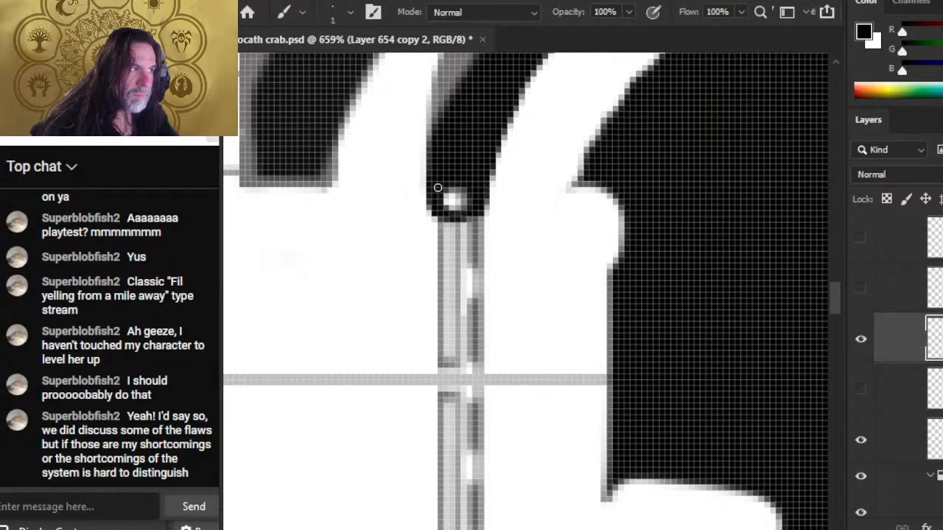
# Step: Clean up the inner edge of the black inner arc from the hinge up along its curve using the 4 px eraser
pyautogui.press('e')
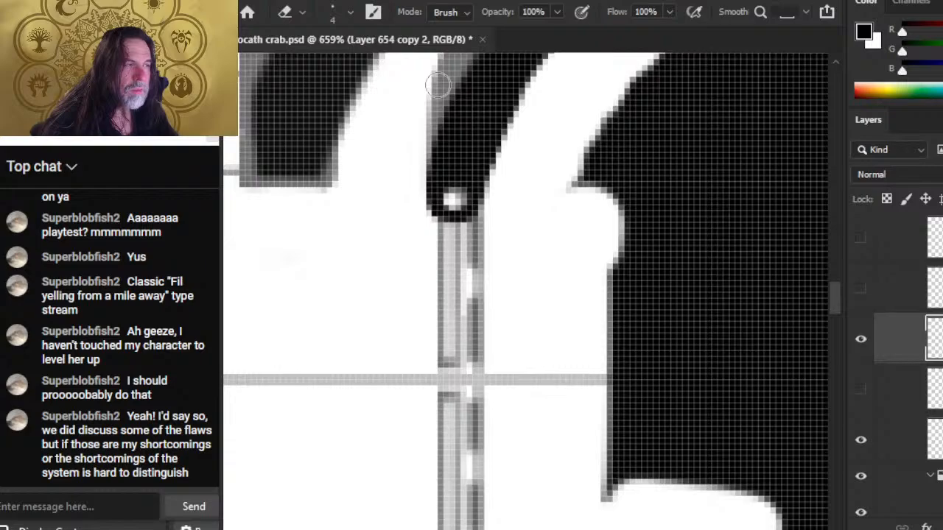
pyautogui.moveTo(379, 216); pyautogui.dragTo(421, 347)
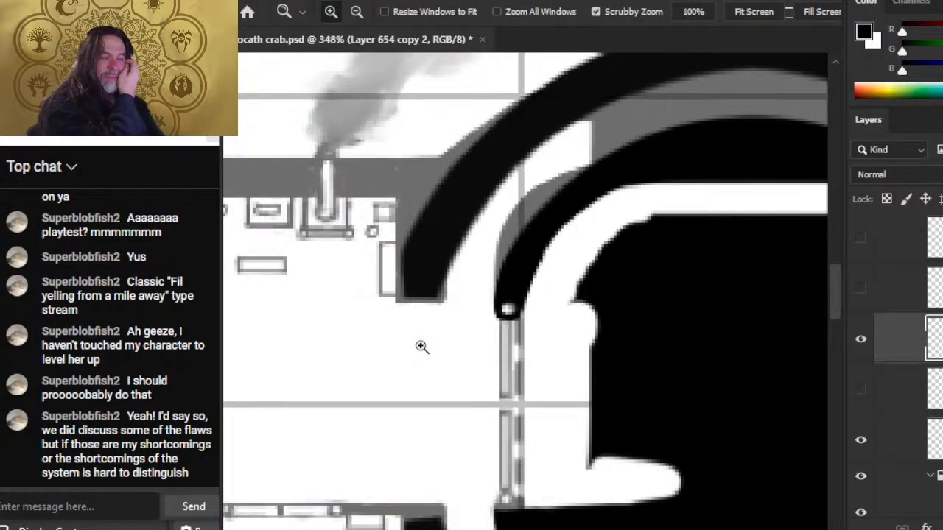
pyautogui.moveTo(612, 275); pyautogui.dragTo(561, 288)
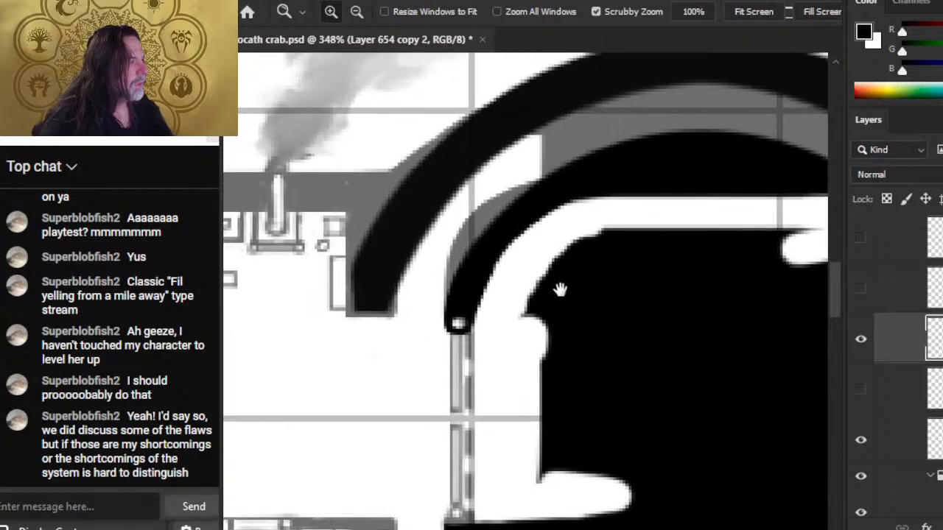
pyautogui.press('b')
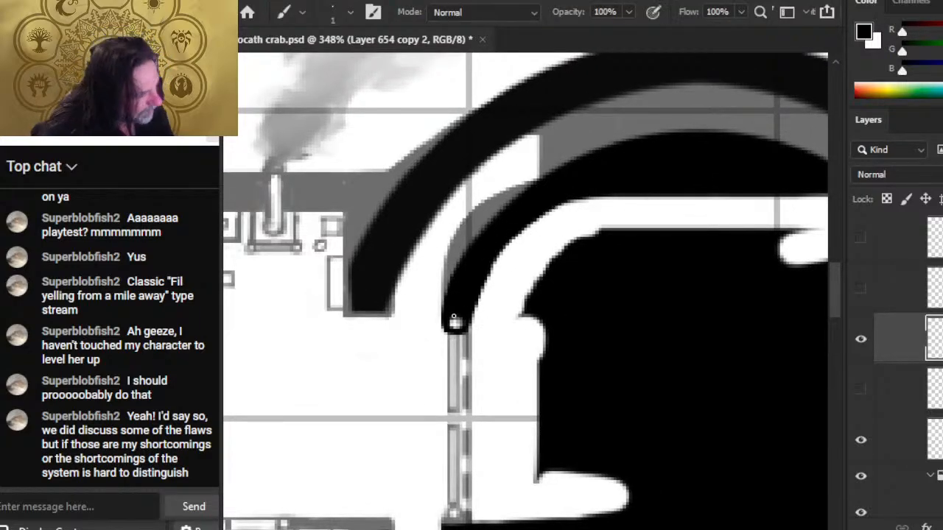
pyautogui.press('e')
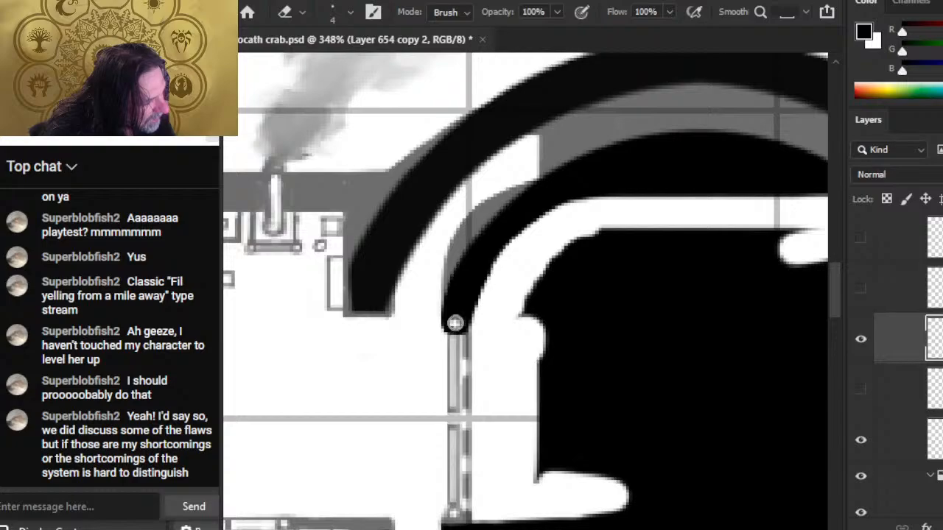
pyautogui.press('b')
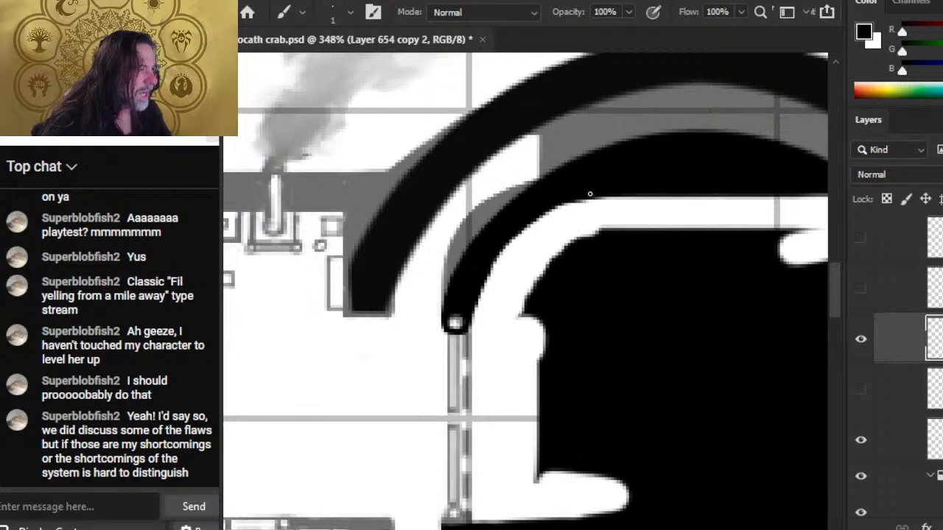
pyautogui.press('e')
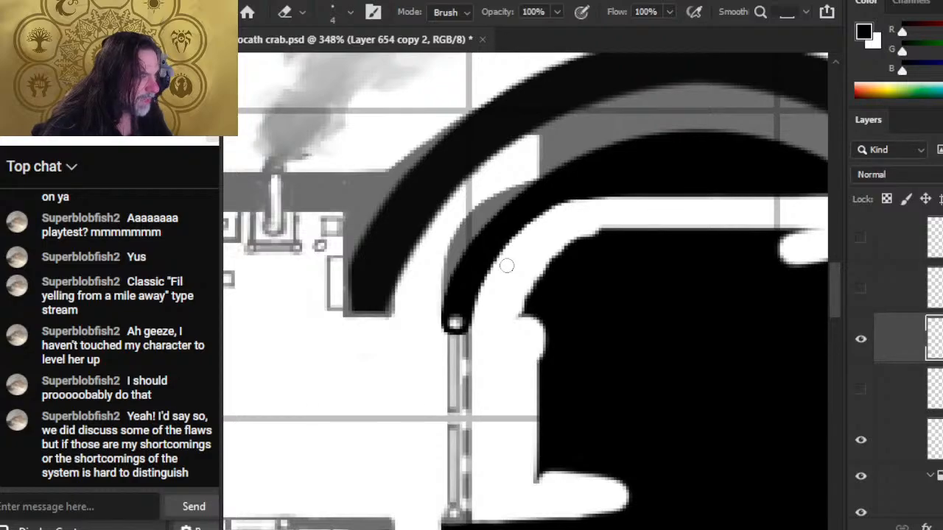
# Step: Erase the upper-left part of the black fill inside the round room, enlarging the eraser to 7 px
pyautogui.moveTo(562, 251)
pyautogui.mouseDown()
pyautogui.moveTo(527, 313)
pyautogui.moveTo(581, 243)
pyautogui.moveTo(613, 236)
pyautogui.moveTo(595, 256)
pyautogui.mouseUp()
pyautogui.moveTo(507, 266)
pyautogui.mouseDown()
pyautogui.moveTo(585, 270)
pyautogui.moveTo(577, 233)
pyautogui.mouseUp()
pyautogui.moveTo(660, 238)
pyautogui.mouseDown()
pyautogui.moveTo(580, 308)
pyautogui.moveTo(546, 405)
pyautogui.moveTo(563, 364)
pyautogui.moveTo(498, 383)
pyautogui.mouseUp()
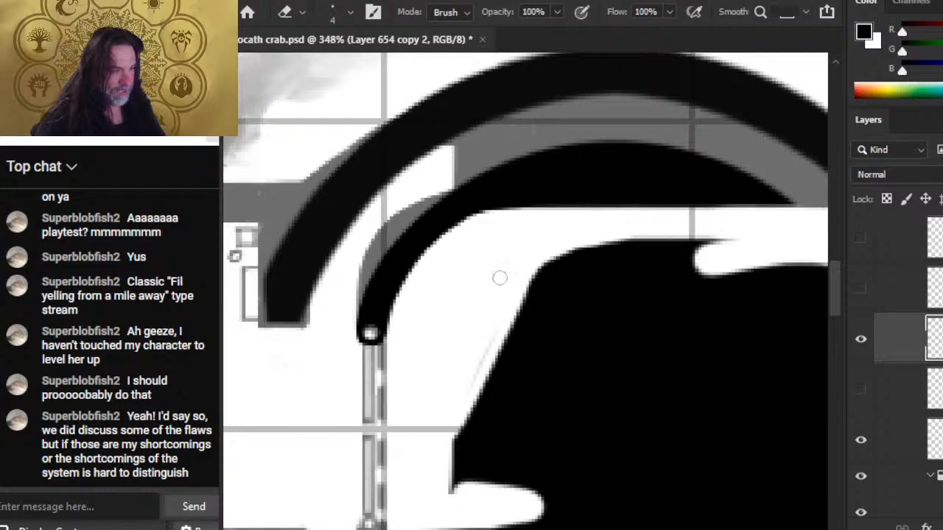
pyautogui.press('b')
pyautogui.press('e')
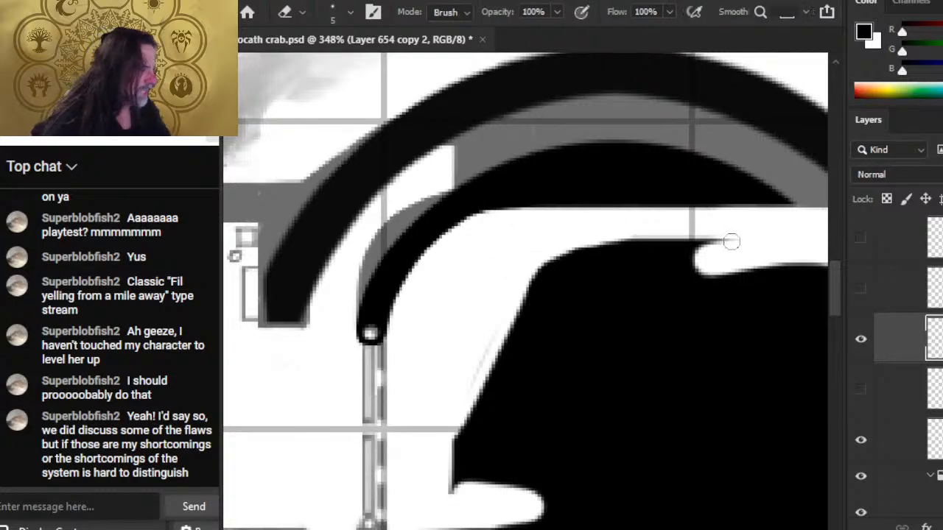
pyautogui.moveTo(749, 241); pyautogui.dragTo(519, 254)
pyautogui.moveTo(604, 245)
pyautogui.mouseDown()
pyautogui.moveTo(477, 394)
pyautogui.moveTo(479, 471)
pyautogui.mouseUp()
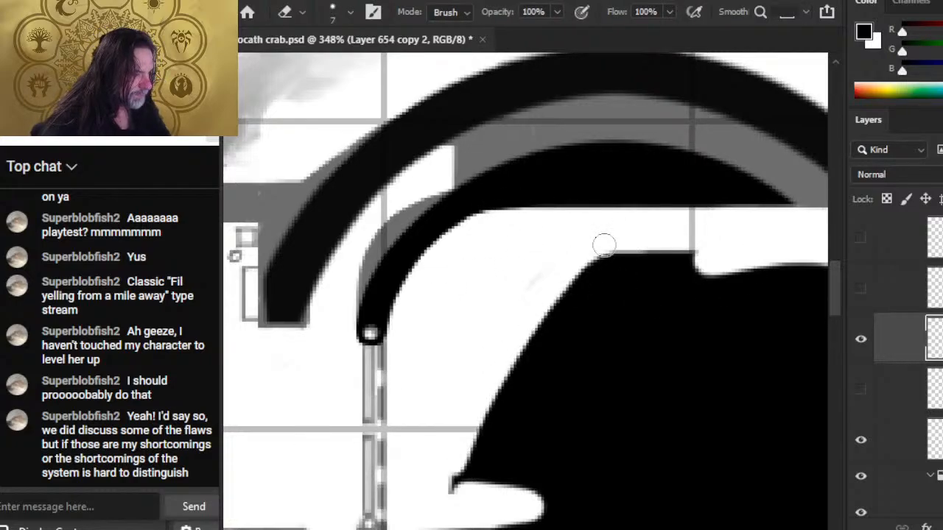
pyautogui.moveTo(567, 283); pyautogui.dragTo(486, 486)
pyautogui.moveTo(611, 250); pyautogui.dragTo(515, 472)
pyautogui.moveTo(623, 280); pyautogui.dragTo(574, 379)
pyautogui.moveTo(585, 273)
pyautogui.mouseDown()
pyautogui.moveTo(691, 258)
pyautogui.moveTo(569, 306)
pyautogui.mouseUp()
pyautogui.moveTo(574, 382); pyautogui.dragTo(538, 460)
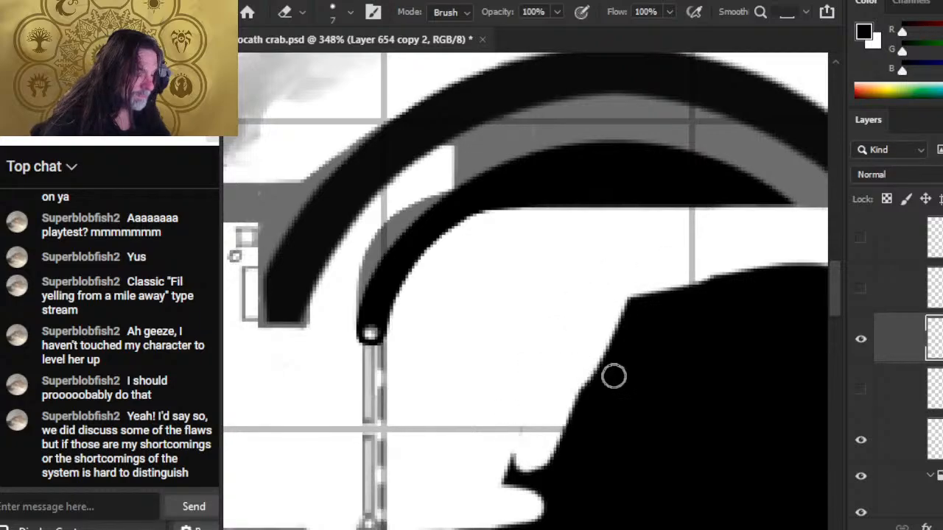
# Step: Erase the upper-right edge of the round room's black fill, working below the straight ceiling line
pyautogui.press('z')
pyautogui.moveTo(597, 400); pyautogui.dragTo(552, 391)
pyautogui.moveTo(603, 364); pyautogui.dragTo(490, 312)
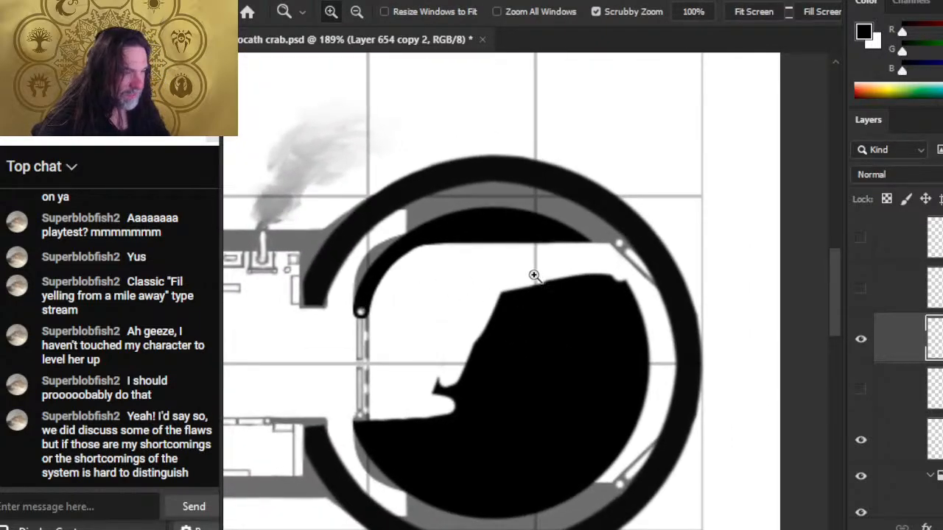
pyautogui.press('e')
pyautogui.moveTo(596, 275); pyautogui.dragTo(625, 297)
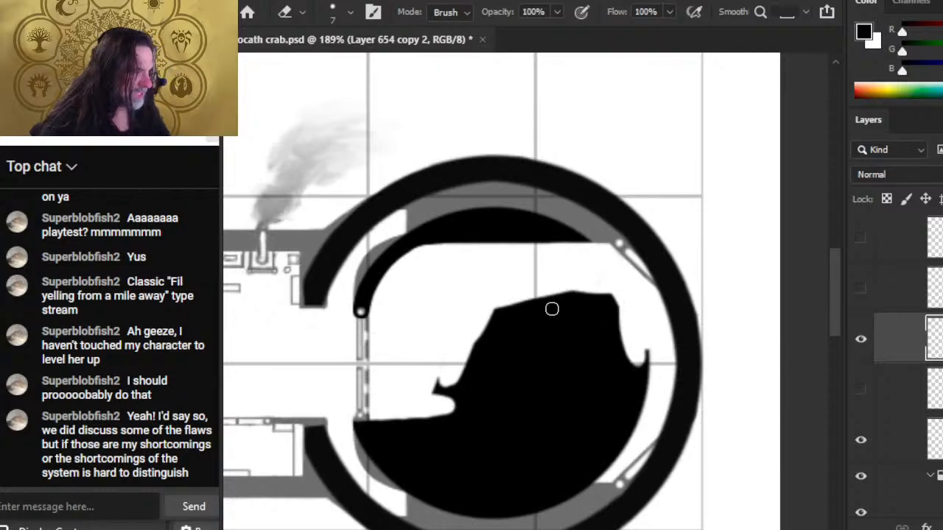
# Step: Identify the outer ring's layer by toggling its visibility, and erase the ring's right side on Layer 551 copy 2 to expose the angled window frames
pyautogui.click(861, 441)
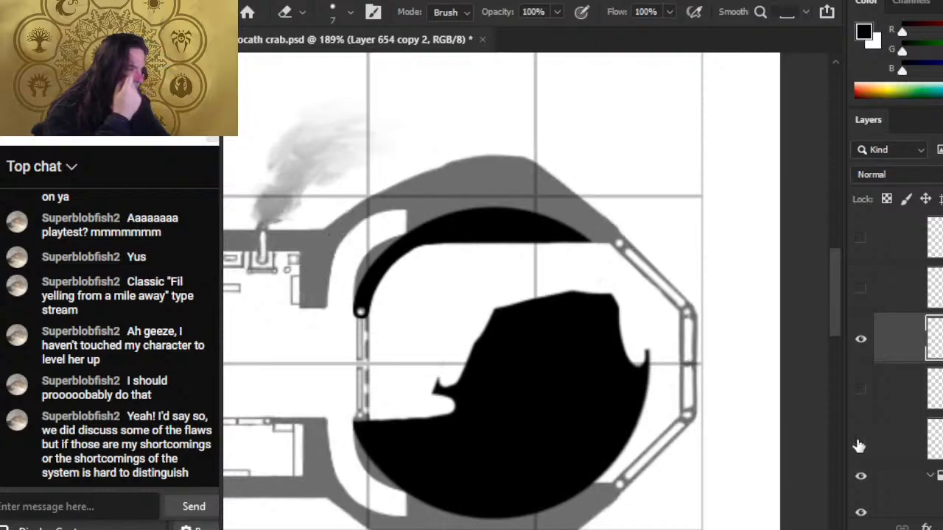
pyautogui.click(861, 440)
pyautogui.click(876, 439)
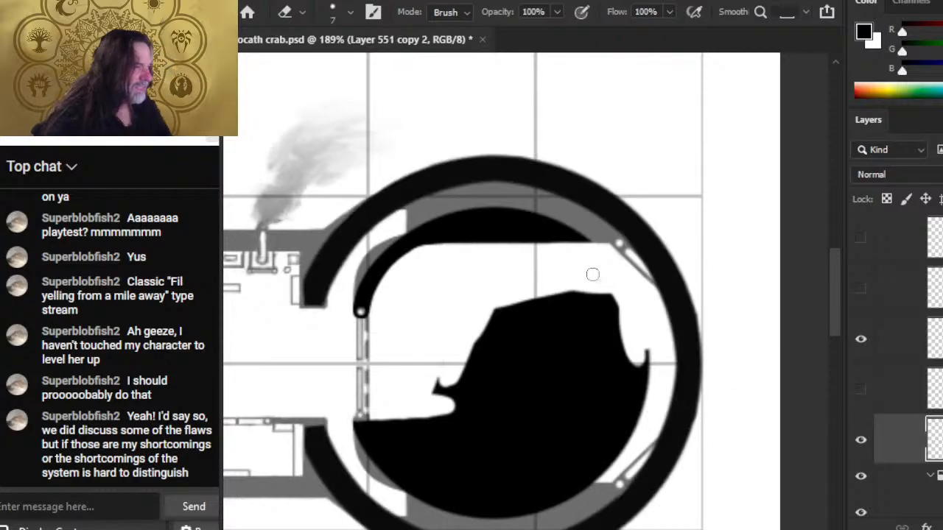
pyautogui.moveTo(535, 169)
pyautogui.mouseDown()
pyautogui.moveTo(526, 145)
pyautogui.moveTo(626, 239)
pyautogui.moveTo(686, 353)
pyautogui.moveTo(697, 317)
pyautogui.mouseUp()
pyautogui.moveTo(683, 360); pyautogui.dragTo(677, 265)
pyautogui.moveTo(692, 355)
pyautogui.mouseDown()
pyautogui.moveTo(690, 406)
pyautogui.moveTo(667, 459)
pyautogui.mouseUp()
pyautogui.moveTo(684, 388); pyautogui.dragTo(672, 417)
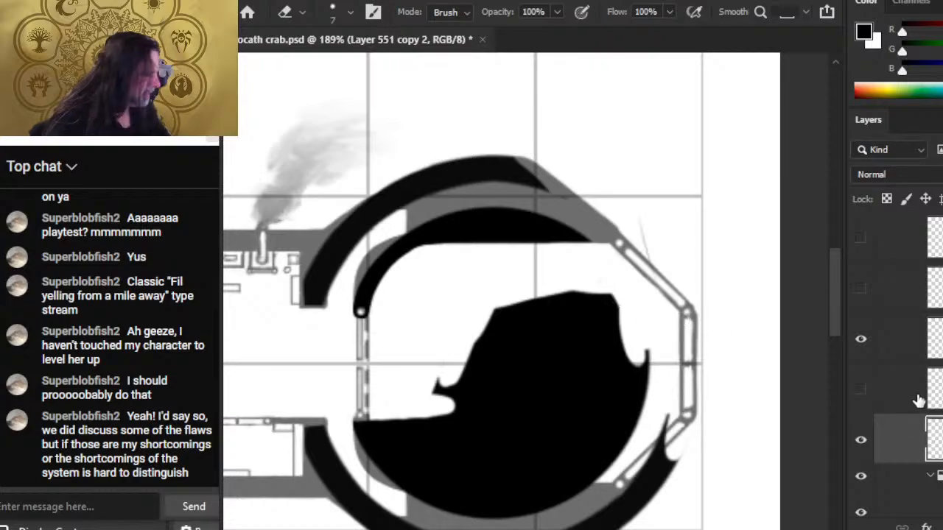
# Step: Erase the rest of the black fill inside the round room on Layer 654 copy 2 with a 10 px eraser, keeping the upper arc
pyautogui.moveTo(504, 398); pyautogui.dragTo(580, 344)
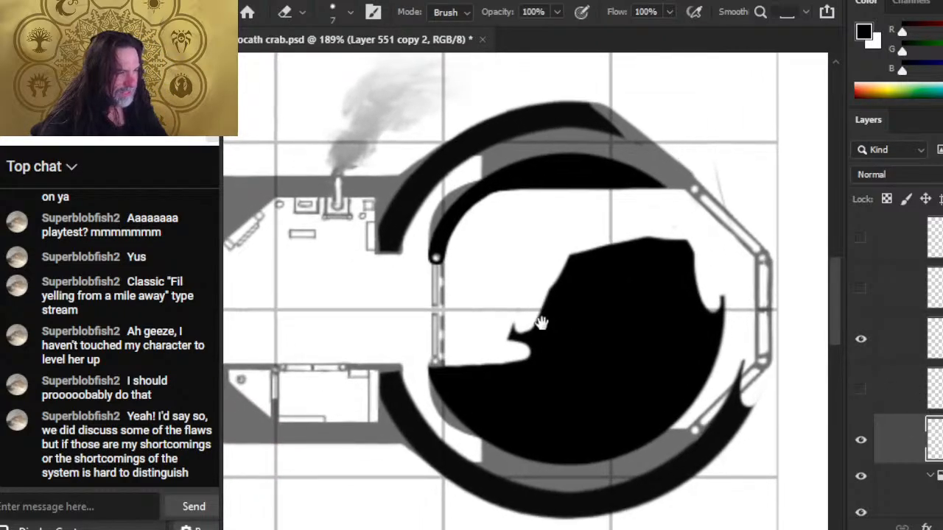
pyautogui.click(900, 341)
pyautogui.press(']')
pyautogui.press(']')
pyautogui.press(']')
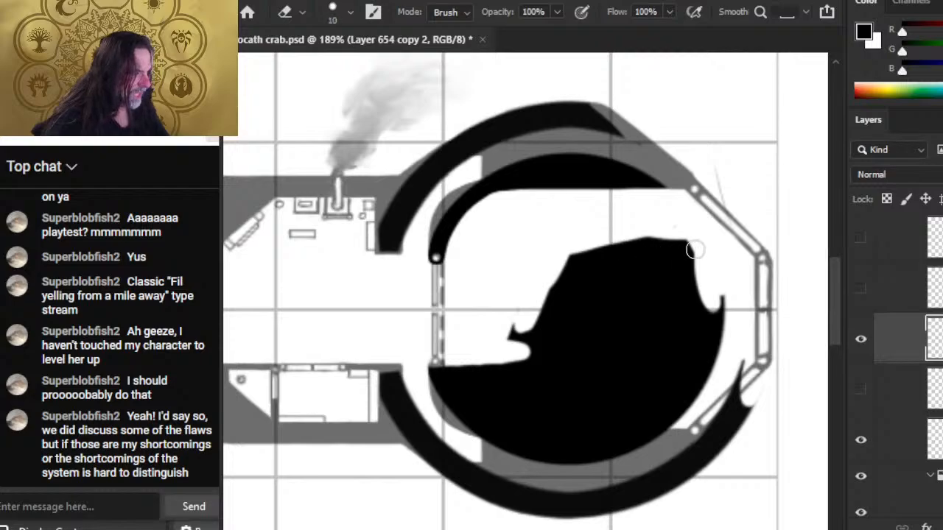
pyautogui.moveTo(695, 249)
pyautogui.mouseDown()
pyautogui.moveTo(709, 244)
pyautogui.moveTo(651, 266)
pyautogui.moveTo(563, 273)
pyautogui.moveTo(545, 317)
pyautogui.moveTo(467, 339)
pyautogui.moveTo(464, 420)
pyautogui.moveTo(501, 445)
pyautogui.moveTo(618, 455)
pyautogui.moveTo(685, 412)
pyautogui.moveTo(703, 379)
pyautogui.moveTo(721, 298)
pyautogui.moveTo(696, 346)
pyautogui.moveTo(667, 317)
pyautogui.moveTo(589, 287)
pyautogui.moveTo(545, 331)
pyautogui.moveTo(471, 379)
pyautogui.moveTo(501, 435)
pyautogui.moveTo(527, 383)
pyautogui.moveTo(545, 413)
pyautogui.moveTo(567, 368)
pyautogui.moveTo(585, 420)
pyautogui.moveTo(600, 390)
pyautogui.moveTo(578, 331)
pyautogui.moveTo(617, 397)
pyautogui.moveTo(651, 331)
pyautogui.moveTo(626, 320)
pyautogui.moveTo(666, 354)
pyautogui.moveTo(658, 412)
pyautogui.mouseUp()
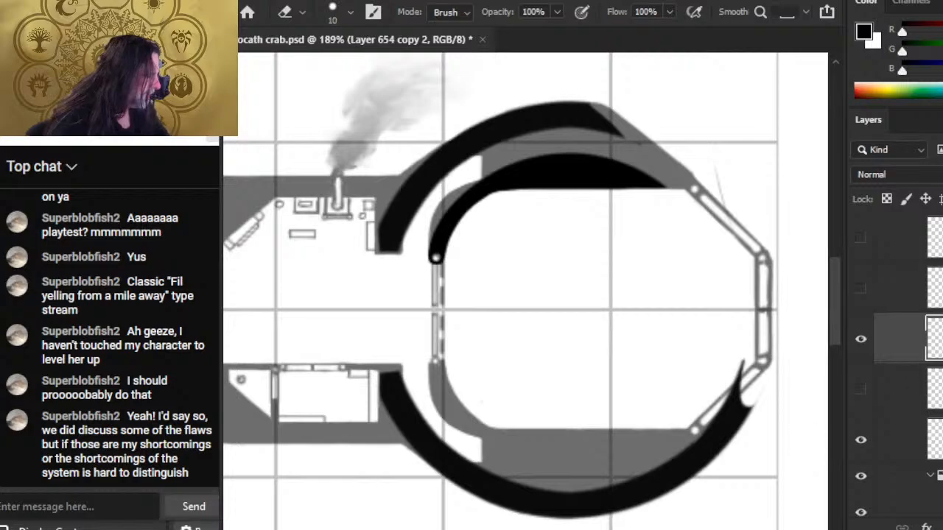
# Step: Erase the outer ring's lower-right end on Layer 551 copy 2 back to the bottom corner of the angled window
pyautogui.click(929, 441)
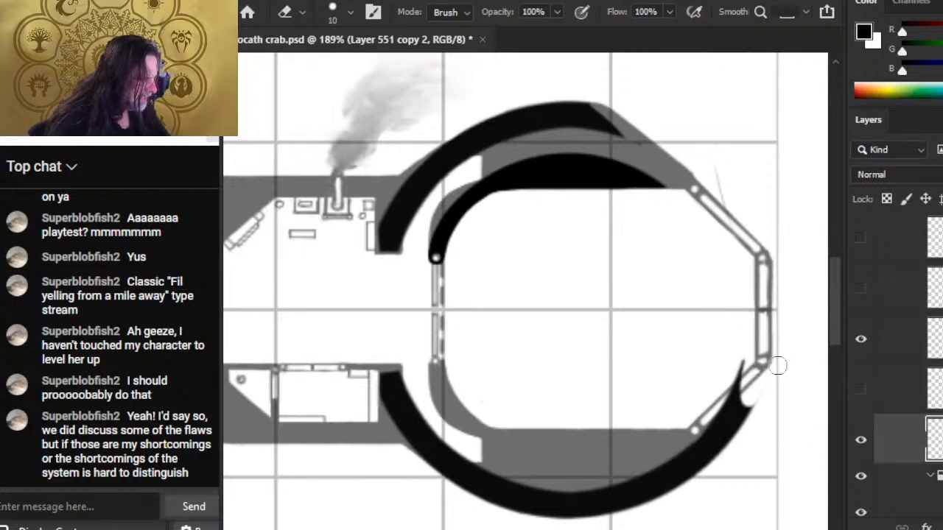
pyautogui.moveTo(751, 383); pyautogui.dragTo(716, 457)
pyautogui.moveTo(721, 413); pyautogui.dragTo(717, 463)
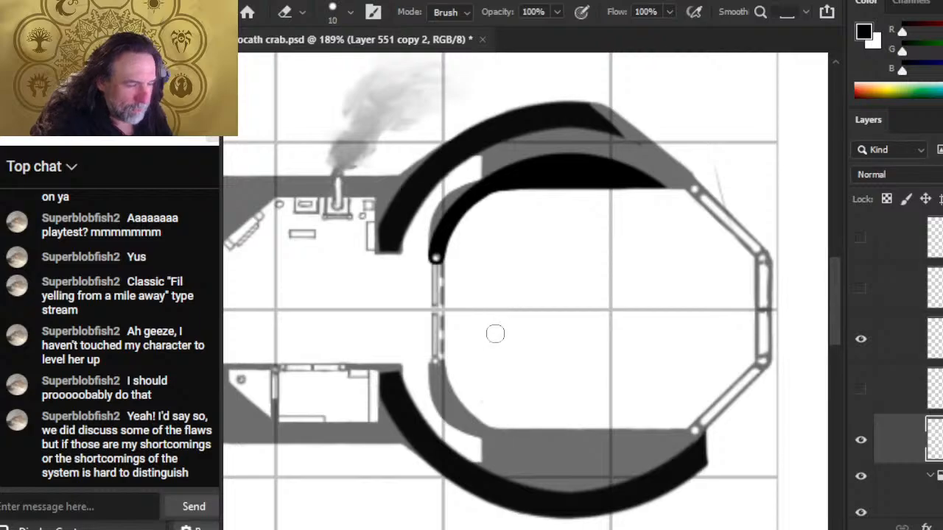
# Step: Square off the outer ring's upper-left end in black with a 1 px brush, filling it out to the gray wall's corners
pyautogui.press('z')
pyautogui.moveTo(398, 272); pyautogui.dragTo(482, 270)
pyautogui.press('b')
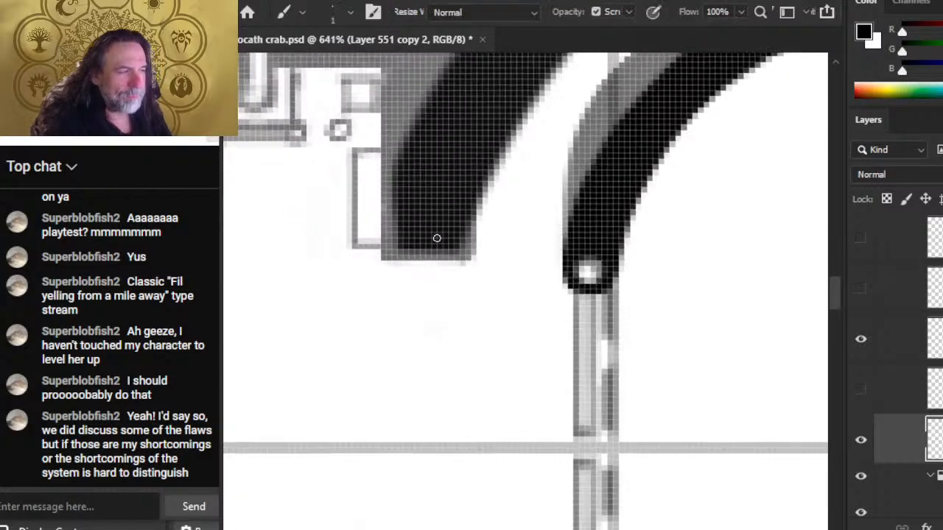
pyautogui.moveTo(471, 201); pyautogui.dragTo(460, 235)
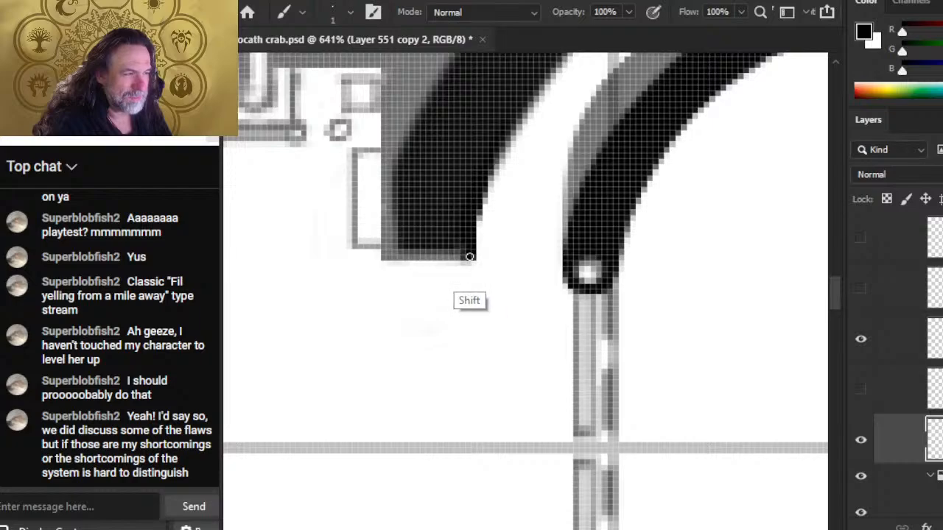
pyautogui.moveTo(467, 254); pyautogui.dragTo(408, 254)
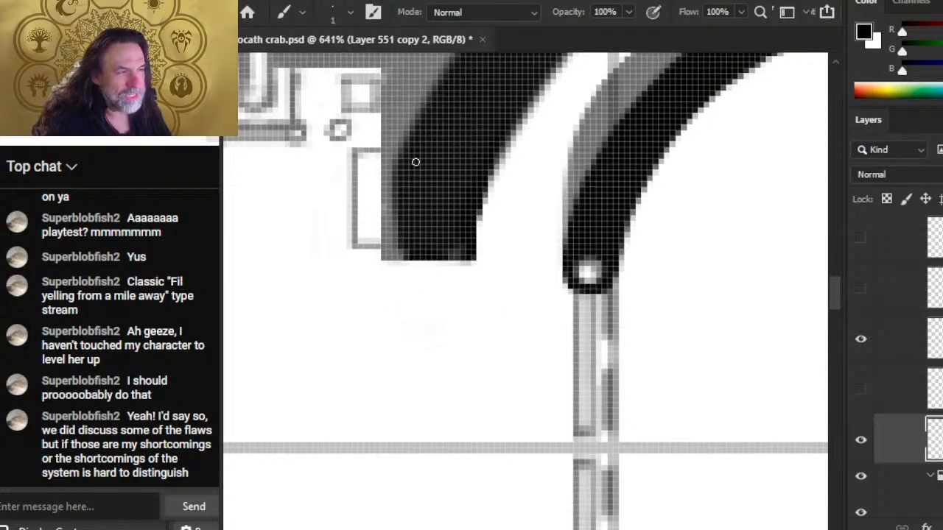
pyautogui.moveTo(395, 185)
pyautogui.mouseDown()
pyautogui.moveTo(389, 233)
pyautogui.moveTo(394, 174)
pyautogui.moveTo(385, 255)
pyautogui.moveTo(406, 256)
pyautogui.moveTo(395, 212)
pyautogui.moveTo(398, 220)
pyautogui.mouseUp()
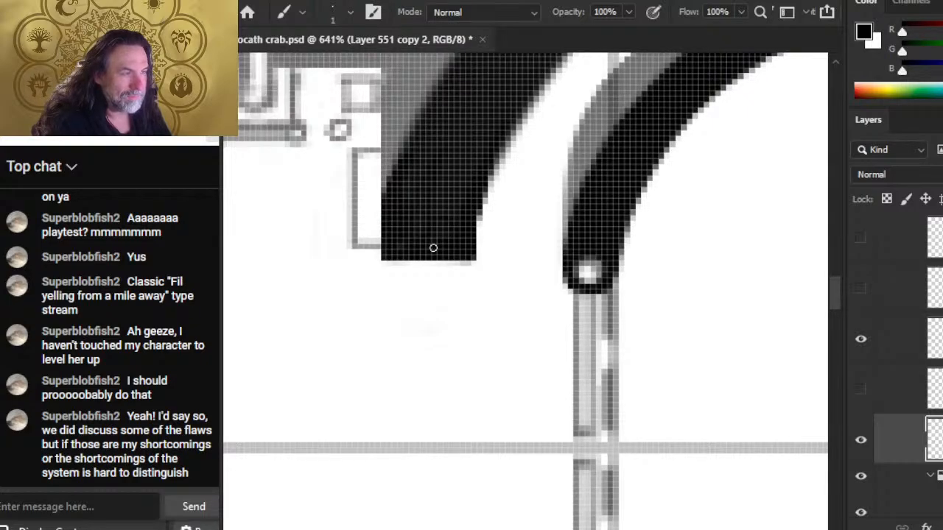
pyautogui.press('e')
pyautogui.press('b')
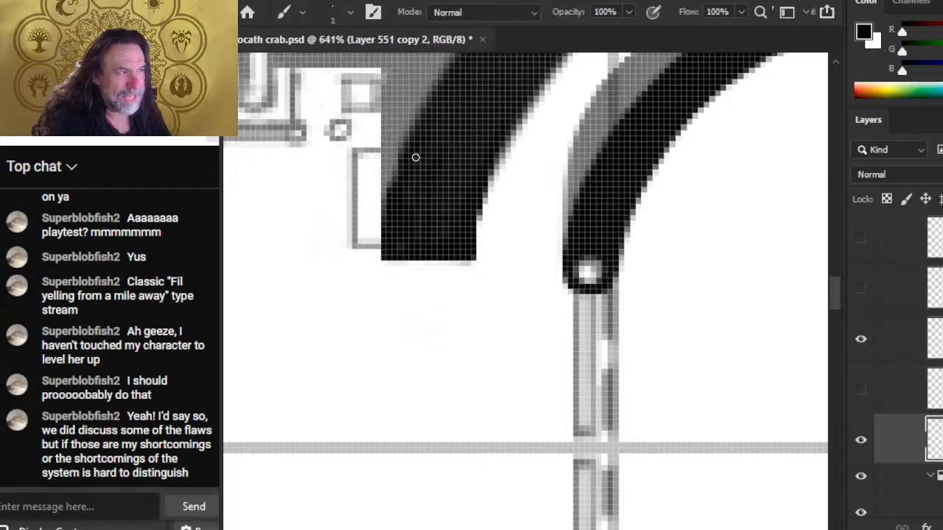
pyautogui.moveTo(402, 153); pyautogui.dragTo(389, 185)
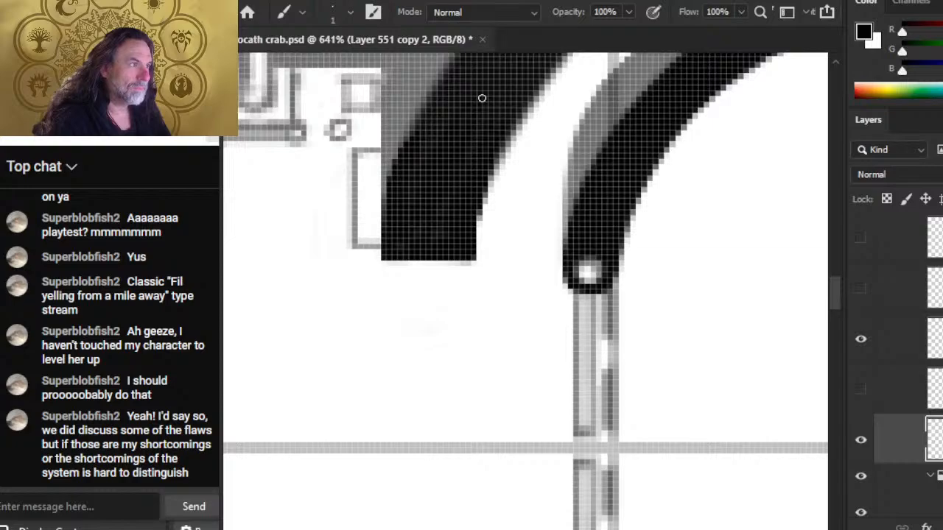
# Step: Trim the inner edge of the outer ring's upper-left end on Layer 551 copy 2 with a 10 px eraser
pyautogui.press('e')
pyautogui.moveTo(511, 235); pyautogui.dragTo(523, 179)
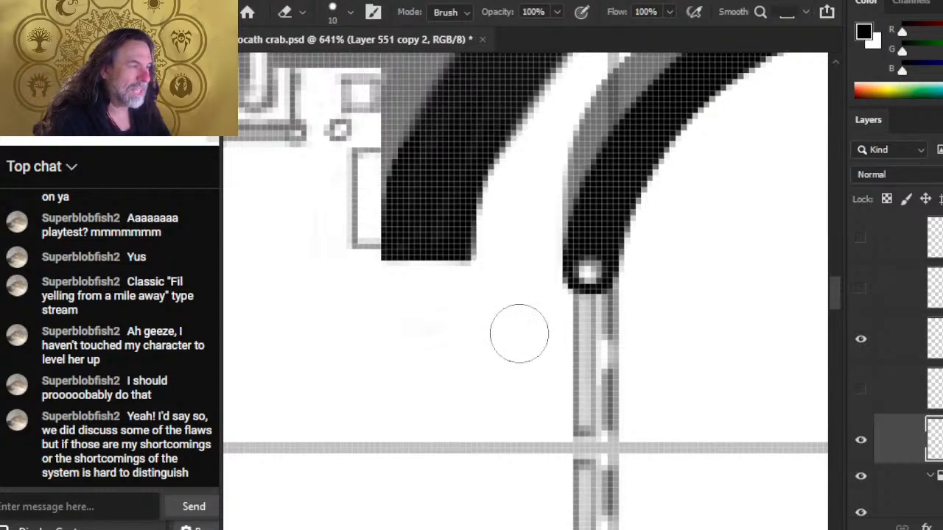
pyautogui.press('z')
pyautogui.moveTo(518, 331); pyautogui.dragTo(434, 325)
pyautogui.moveTo(450, 209); pyautogui.dragTo(484, 219)
pyautogui.press('e')
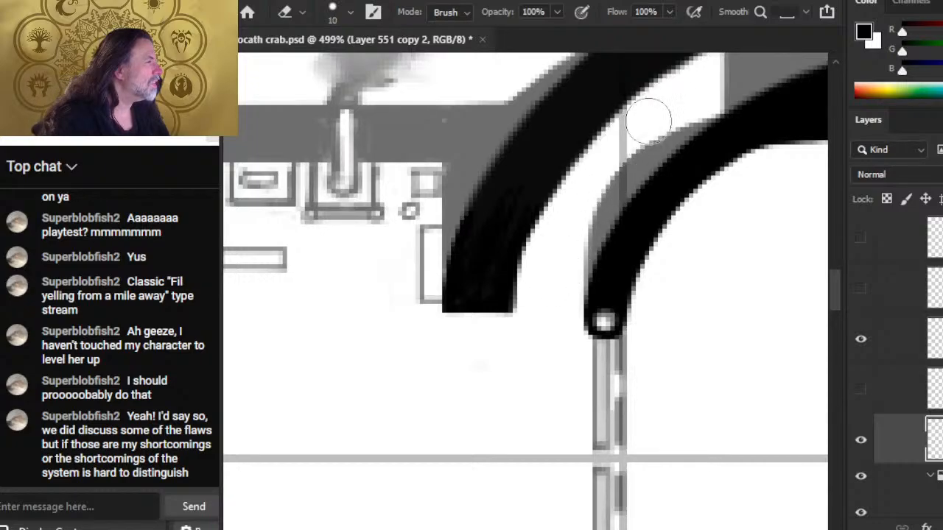
pyautogui.moveTo(688, 111); pyautogui.dragTo(590, 238)
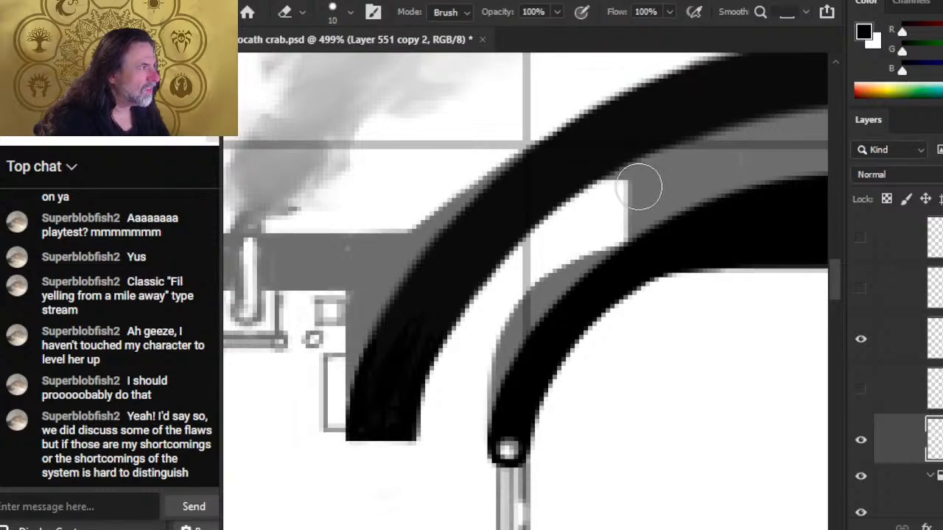
pyautogui.press('z')
pyautogui.moveTo(712, 183)
pyautogui.mouseDown()
pyautogui.moveTo(604, 226)
pyautogui.moveTo(595, 257)
pyautogui.mouseUp()
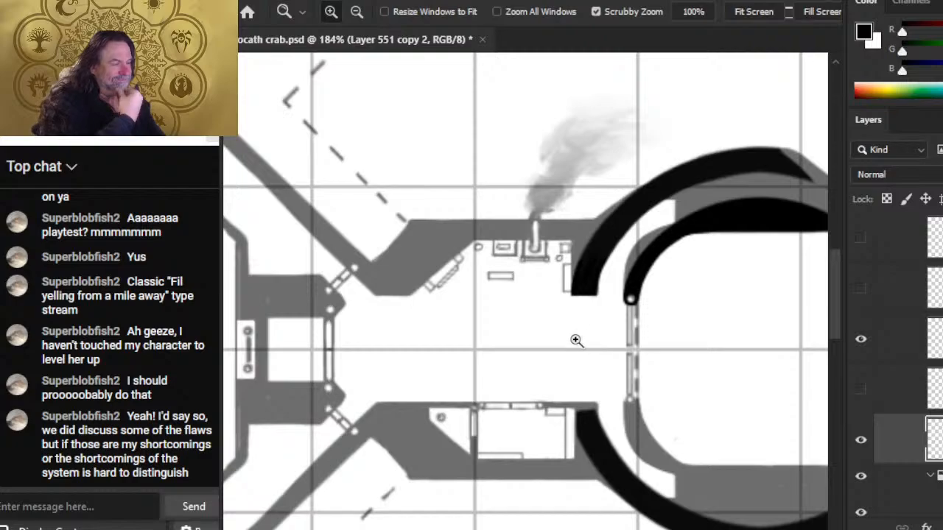
pyautogui.press('l')
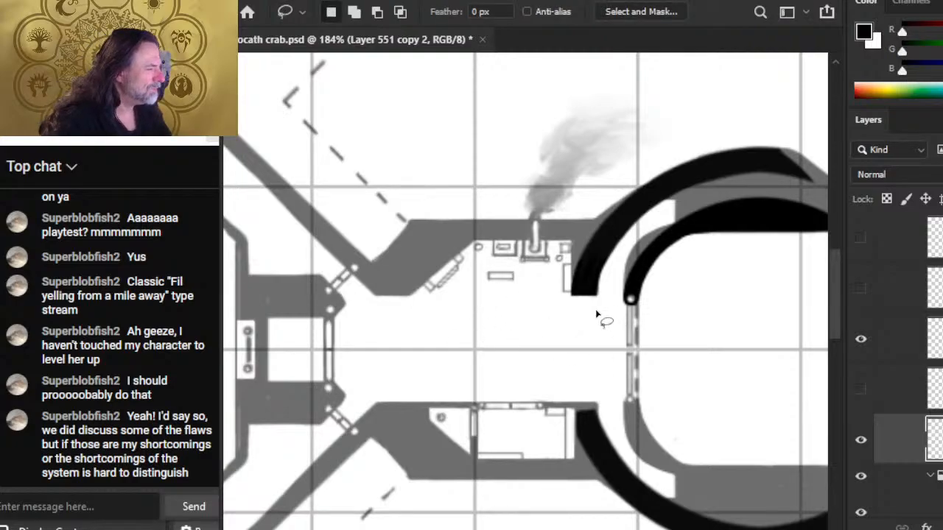
# Step: Erase beside the outer ring's squared end on Layer 551 copy 2 and toggle the layer's visibility to check its edge
pyautogui.press('z')
pyautogui.moveTo(595, 316); pyautogui.dragTo(638, 336)
pyautogui.press('e')
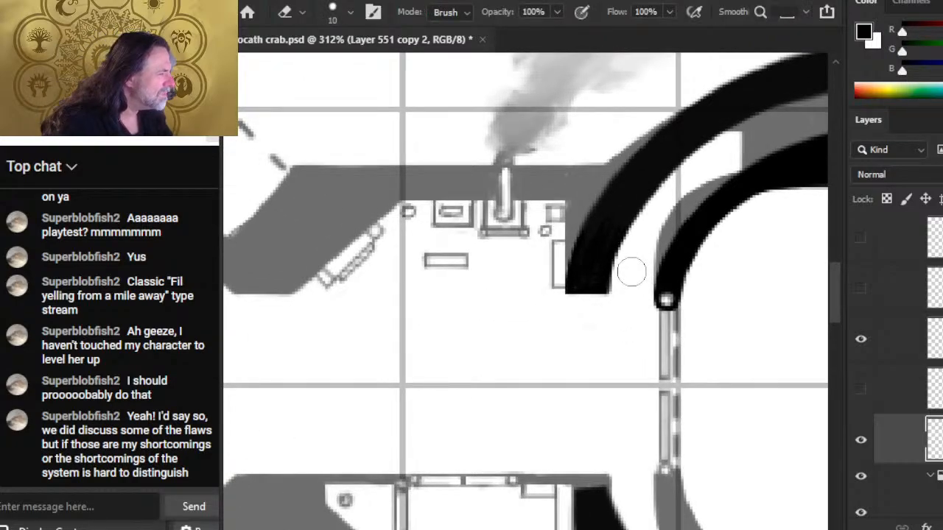
pyautogui.moveTo(626, 304); pyautogui.dragTo(635, 257)
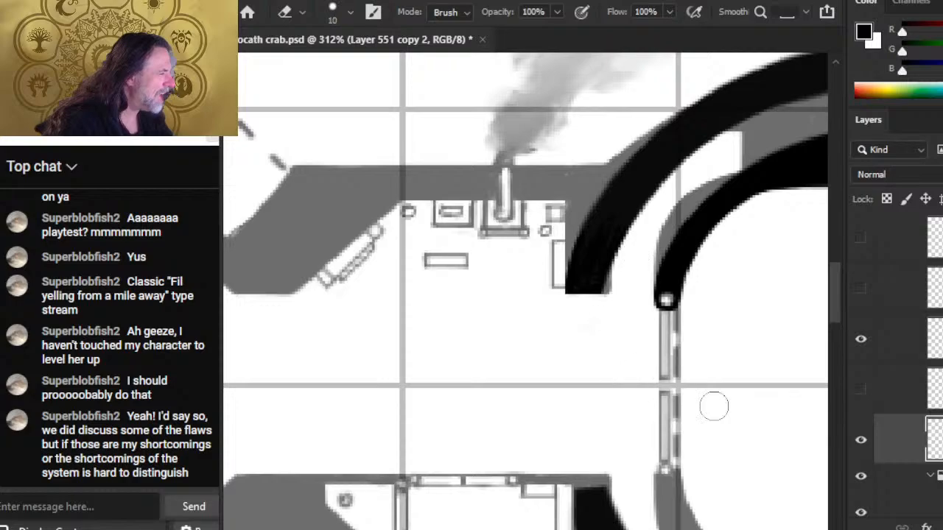
pyautogui.click(863, 441)
pyautogui.click(873, 440)
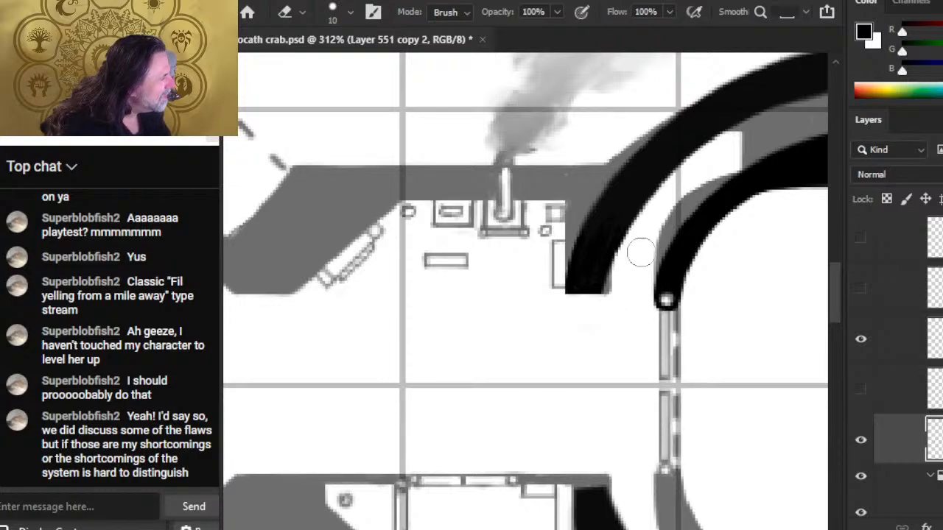
# Step: Try filling the inner corner of the outer ring's squared end in black with a 1 px brush
pyautogui.press('b')
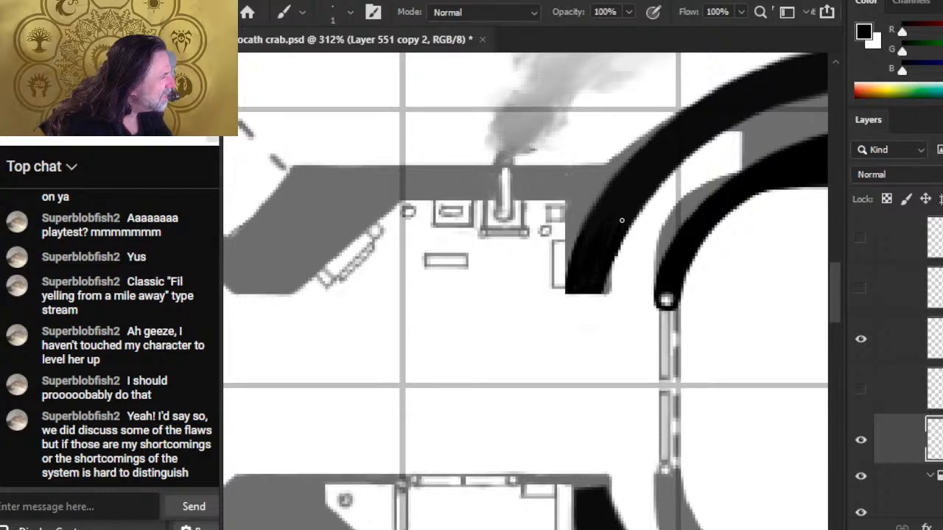
pyautogui.press('e')
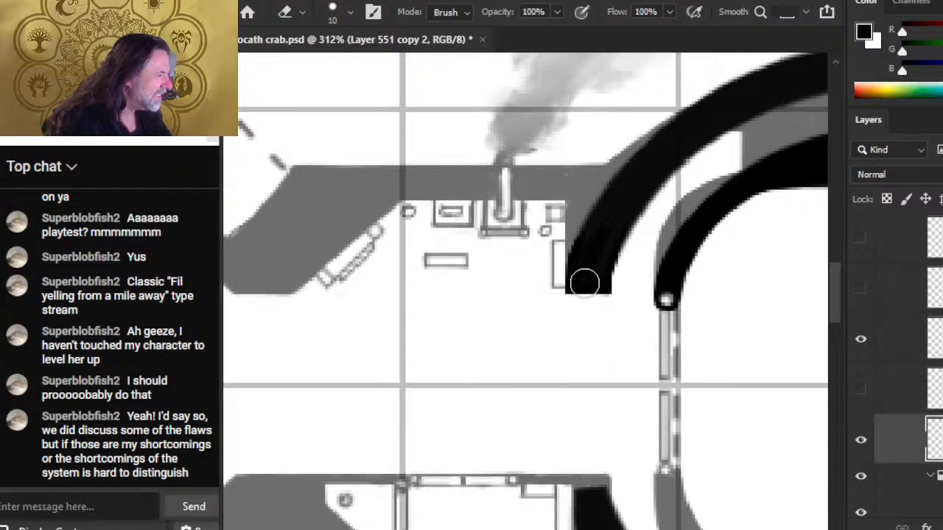
pyautogui.press('b')
pyautogui.press('e')
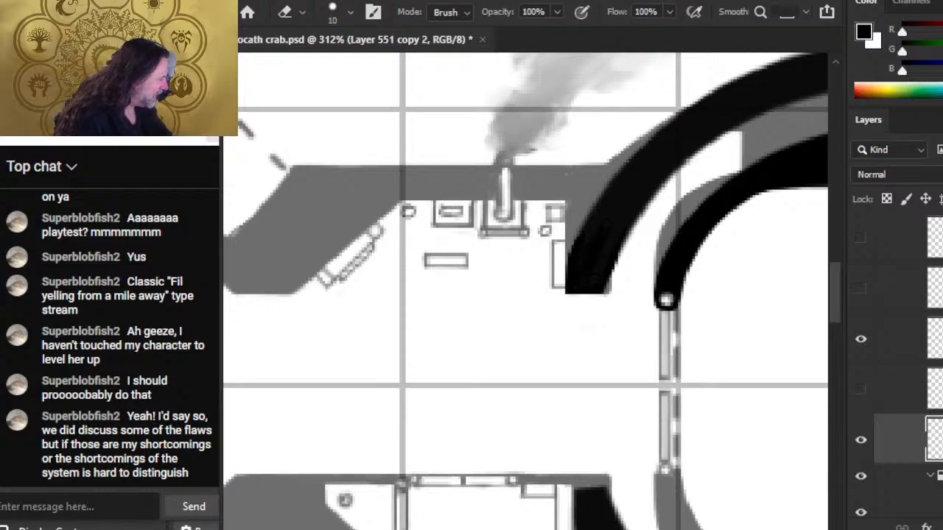
# Step: Identify the gray wall layer by toggling its visibility, and erase its gray remnants between the upper-left black arcs on Layer 616
pyautogui.scroll(-10, 908, 346)
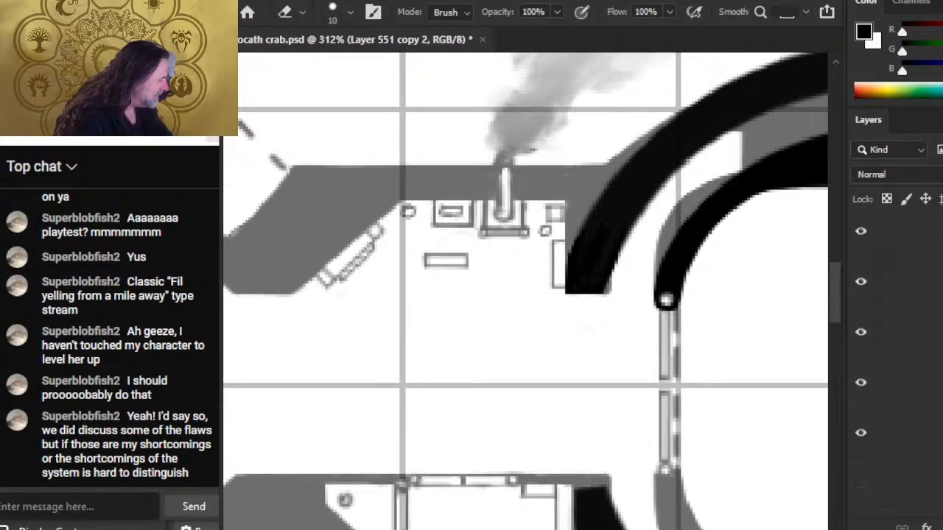
pyautogui.click(862, 330)
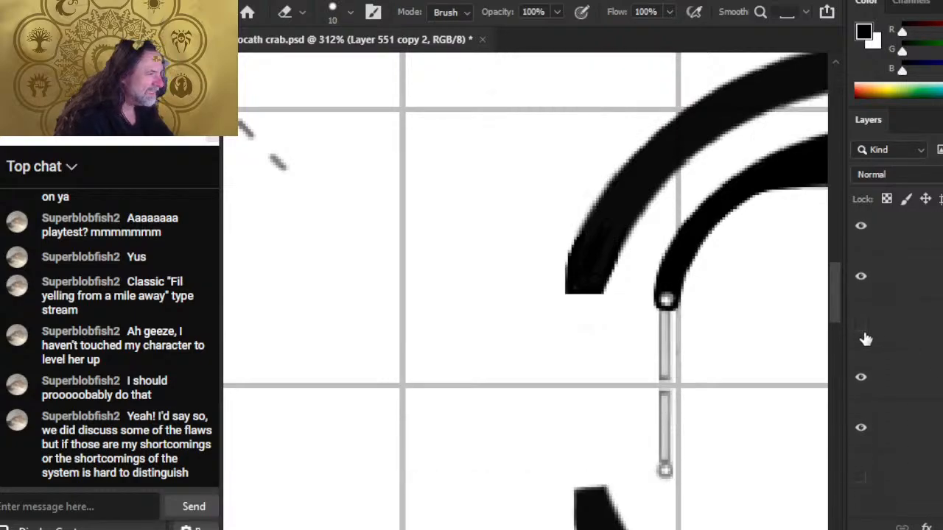
pyautogui.click(860, 327)
pyautogui.click(896, 339)
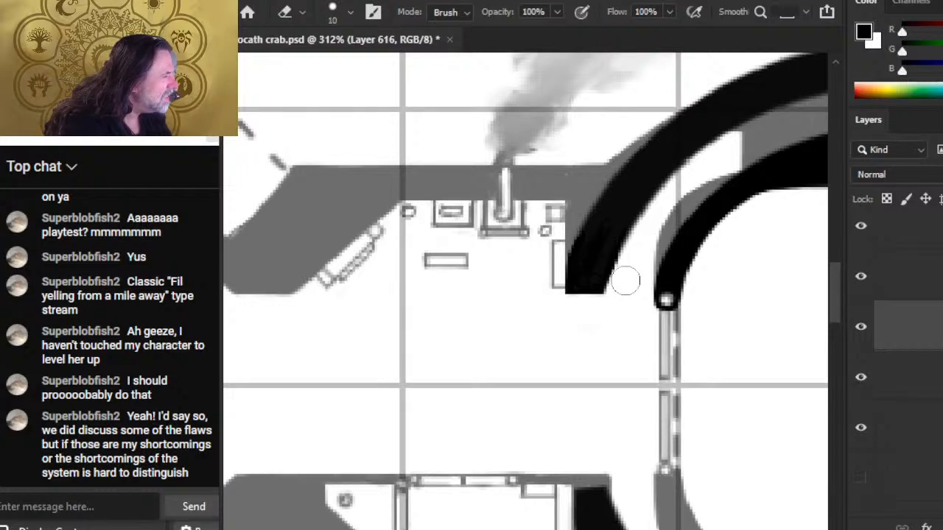
pyautogui.moveTo(650, 236); pyautogui.dragTo(634, 285)
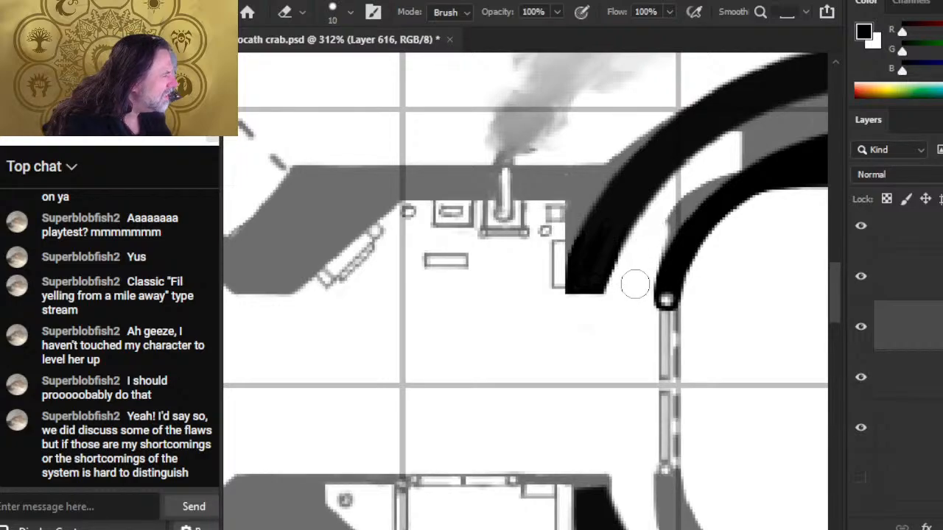
pyautogui.moveTo(648, 249); pyautogui.dragTo(748, 132)
pyautogui.moveTo(699, 193)
pyautogui.mouseDown()
pyautogui.moveTo(773, 121)
pyautogui.moveTo(774, 146)
pyautogui.moveTo(565, 263)
pyautogui.moveTo(518, 259)
pyautogui.moveTo(507, 243)
pyautogui.moveTo(547, 232)
pyautogui.moveTo(542, 243)
pyautogui.mouseUp()
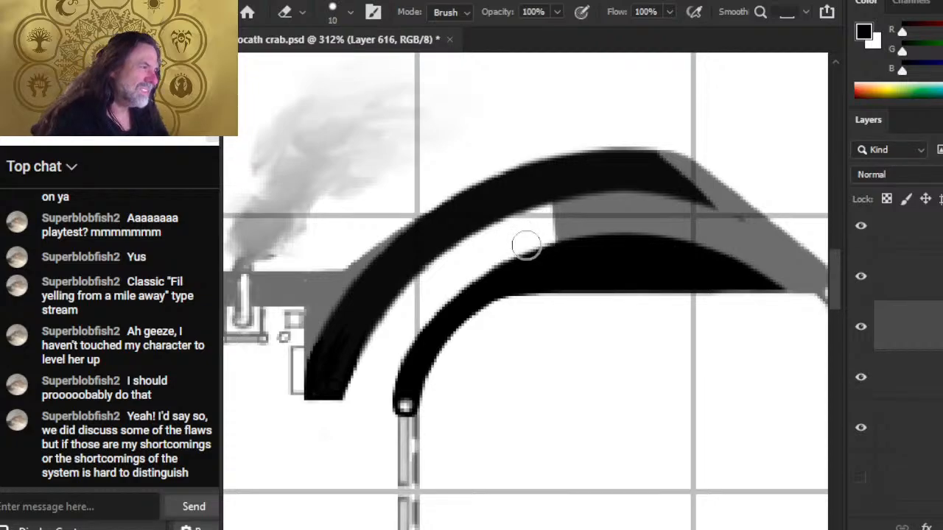
# Step: Paint a short vertical bar above the outer arc with a 5 px brush and cut it onto a new layer
pyautogui.press('b')
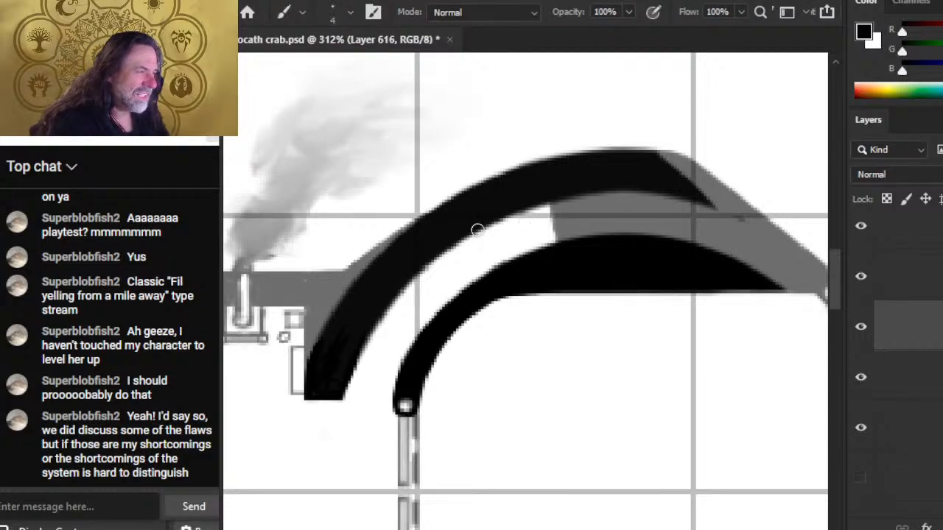
pyautogui.press(']')
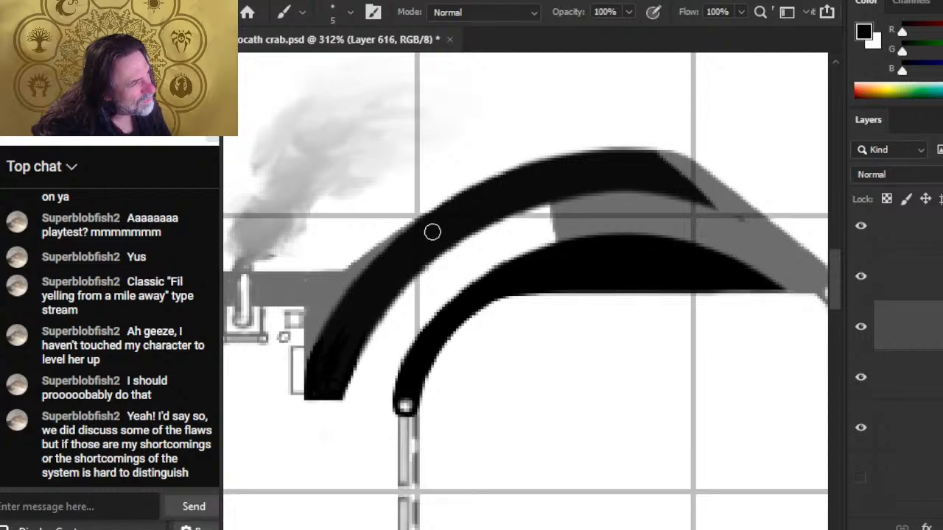
pyautogui.moveTo(483, 82)
pyautogui.mouseDown()
pyautogui.moveTo(482, 150)
pyautogui.moveTo(526, 80)
pyautogui.moveTo(495, 172)
pyautogui.mouseUp()
pyautogui.press('l')
pyautogui.hotkey('ctrl', 'shift', 'j')
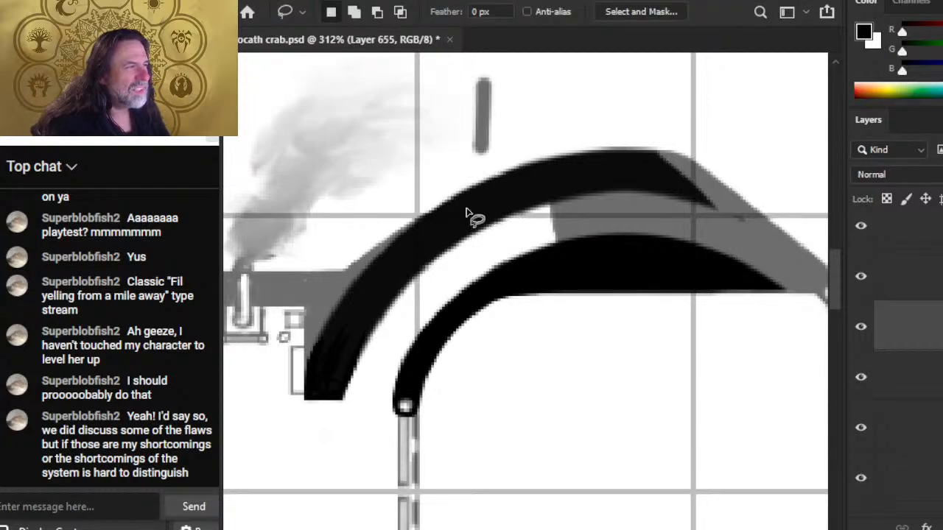
# Step: Rotate the short bar on Layer 655 by -45 degrees
pyautogui.rightClick(489, 214)
pyautogui.click(606, 347)
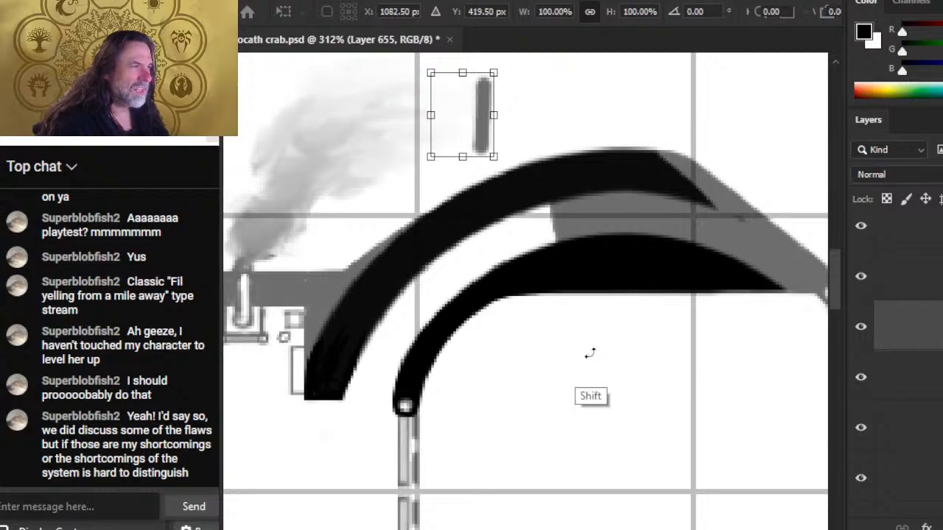
pyautogui.moveTo(625, 346)
pyautogui.mouseDown()
pyautogui.moveTo(638, 339)
pyautogui.moveTo(594, 320)
pyautogui.mouseUp()
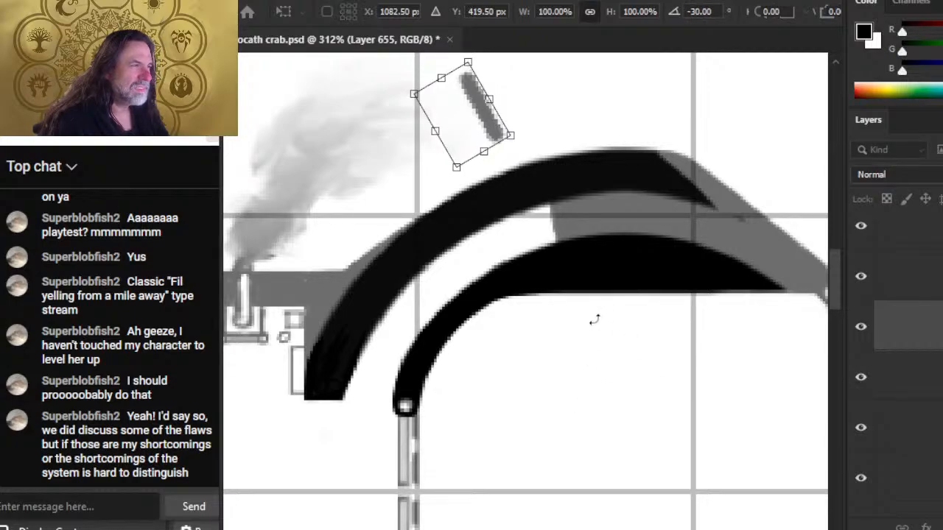
pyautogui.moveTo(507, 264)
pyautogui.mouseDown()
pyautogui.moveTo(531, 255)
pyautogui.moveTo(522, 278)
pyautogui.mouseUp()
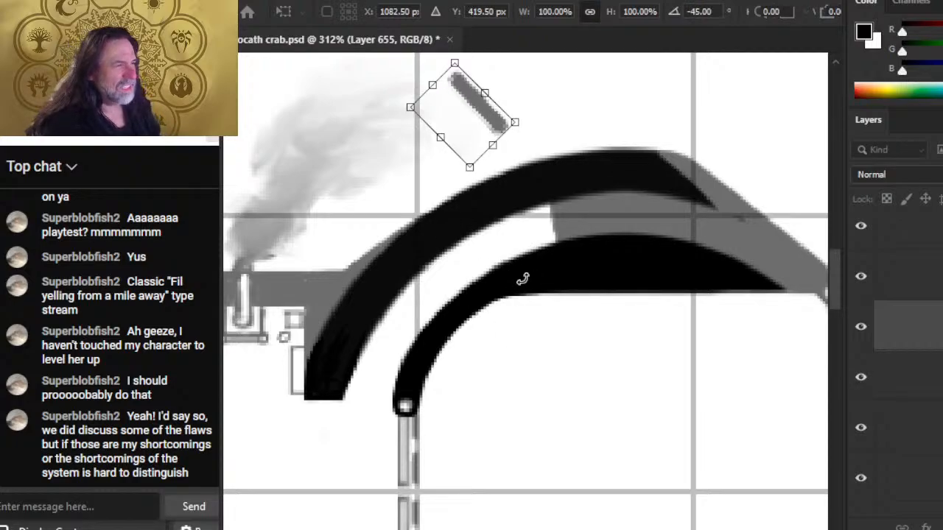
pyautogui.press('Return')
# Step: Move the angled bar straight down until it bridges the gap between the two black arcs
pyautogui.press('Down')
pyautogui.press('Down')
pyautogui.press('Down')
pyautogui.press('Down')
pyautogui.press('Down')
pyautogui.press('Down')
pyautogui.press('Down')
pyautogui.press('Down')
pyautogui.press('Down')
pyautogui.press('Down')
pyautogui.press('Down')
pyautogui.press('Down')
pyautogui.press('Down')
pyautogui.press('Down')
pyautogui.press('Down')
pyautogui.press('Down')
pyautogui.press('Down')
pyautogui.press('Down')
pyautogui.press('Down')
pyautogui.press('Down')
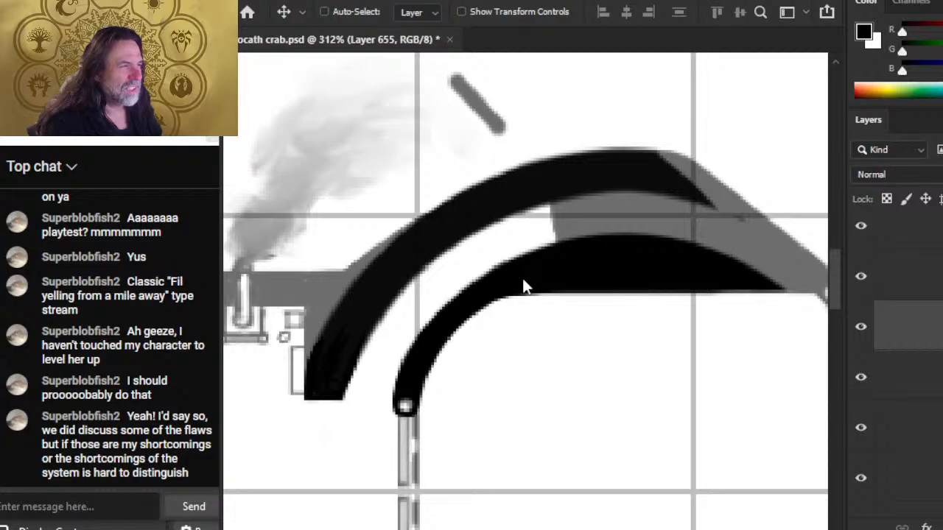
pyautogui.press('Down')
pyautogui.press('Down')
pyautogui.press('Down')
pyautogui.press('Down')
pyautogui.press('Down')
pyautogui.press('Down')
pyautogui.press('Down')
pyautogui.press('Down')
pyautogui.press('Down')
pyautogui.press('Down')
pyautogui.press('Down')
pyautogui.press('Down')
pyautogui.press('Down')
pyautogui.press('Down')
pyautogui.press('Down')
pyautogui.press('Down')
pyautogui.press('Down')
pyautogui.press('Down')
pyautogui.press('Down')
pyautogui.press('Down')
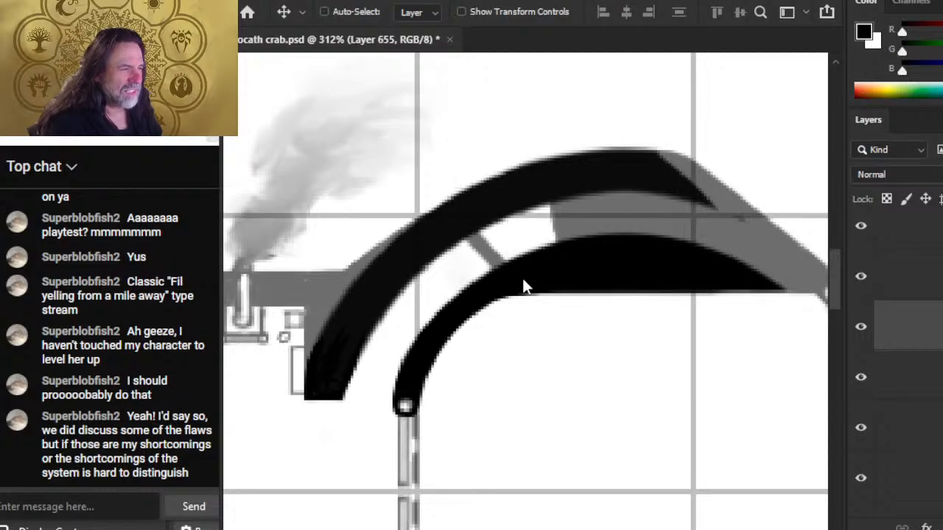
# Step: Reposition the angled bar further down-left along the curved gap, nudging it until it spans from the outer arc to the inner arc
pyautogui.press('Up')
pyautogui.press('Up')
pyautogui.press('Up')
pyautogui.press('Up')
pyautogui.press('Up')
pyautogui.press('Up')
pyautogui.press('Up')
pyautogui.press('Up')
pyautogui.press('Up')
pyautogui.press('Up')
pyautogui.press('Up')
pyautogui.press('Up')
pyautogui.press('Up')
pyautogui.press('Up')
pyautogui.press('Up')
pyautogui.press('Up')
pyautogui.press('Up')
pyautogui.press('Up')
pyautogui.press('Up')
pyautogui.press('Up')
pyautogui.press('Left')
pyautogui.press('Left')
pyautogui.press('Left')
pyautogui.press('Left')
pyautogui.press('Left')
pyautogui.press('Left')
pyautogui.press('Left')
pyautogui.press('Left')
pyautogui.press('Left')
pyautogui.press('Left')
pyautogui.press('Left')
pyautogui.press('Left')
pyautogui.press('Left')
pyautogui.press('Left')
pyautogui.press('Left')
pyautogui.press('Left')
pyautogui.press('Left')
pyautogui.press('Left')
pyautogui.press('Left')
pyautogui.press('Left')
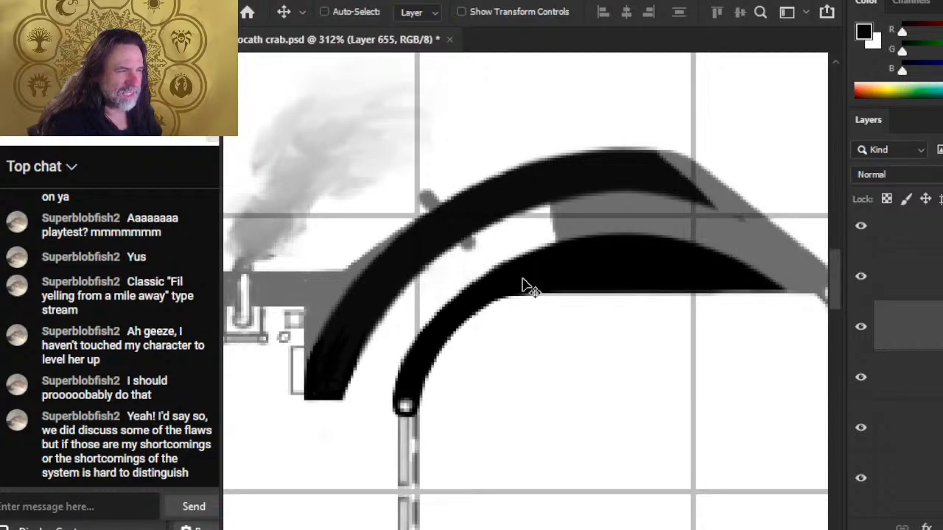
pyautogui.press('Down')
pyautogui.press('Right')
pyautogui.press('Right')
pyautogui.press('Right')
pyautogui.press('Right')
pyautogui.press('Right')
pyautogui.press('Right')
pyautogui.press('Right')
pyautogui.press('Right')
pyautogui.press('Right')
pyautogui.press('Right')
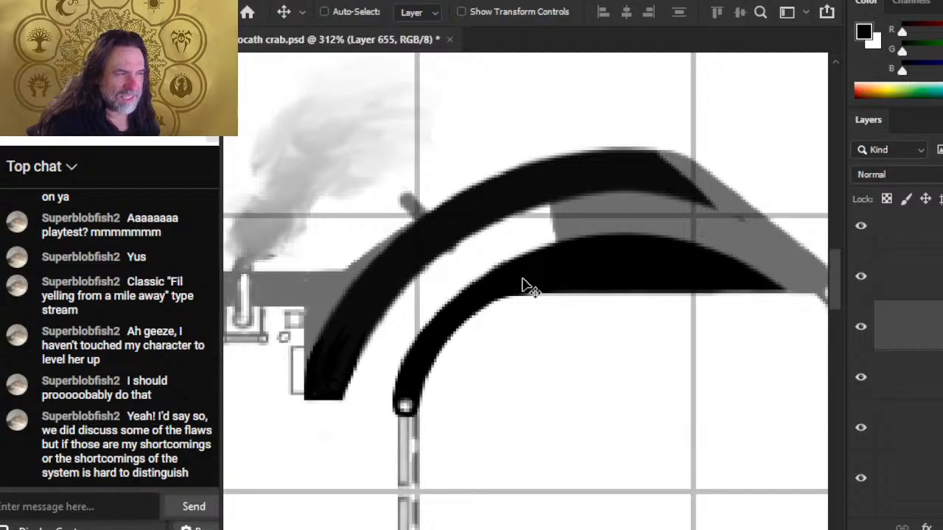
pyautogui.press('Left')
pyautogui.press('Left')
pyautogui.press('Left')
pyautogui.press('Left')
pyautogui.press('Left')
pyautogui.press('Left')
pyautogui.press('Left')
pyautogui.press('Left')
pyautogui.press('Left')
pyautogui.press('Left')
pyautogui.press('Left')
pyautogui.press('Left')
pyautogui.press('Right')
pyautogui.press('Right')
pyautogui.press('Down')
pyautogui.press('Down')
pyautogui.press('Down')
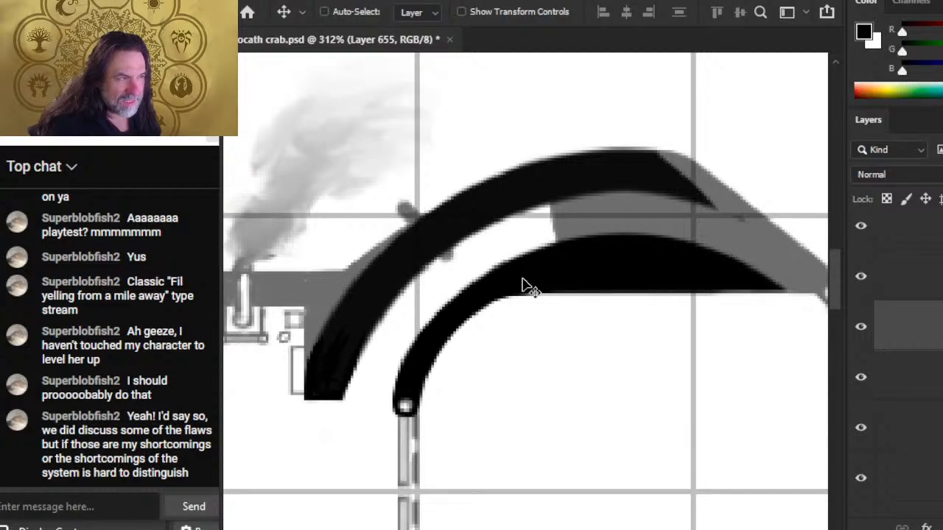
pyautogui.press('Right')
pyautogui.press('Right')
pyautogui.press('Down')
pyautogui.press('Right')
pyautogui.press('Down')
pyautogui.press('Right')
pyautogui.press('Down')
pyautogui.press('Right')
pyautogui.press('Right')
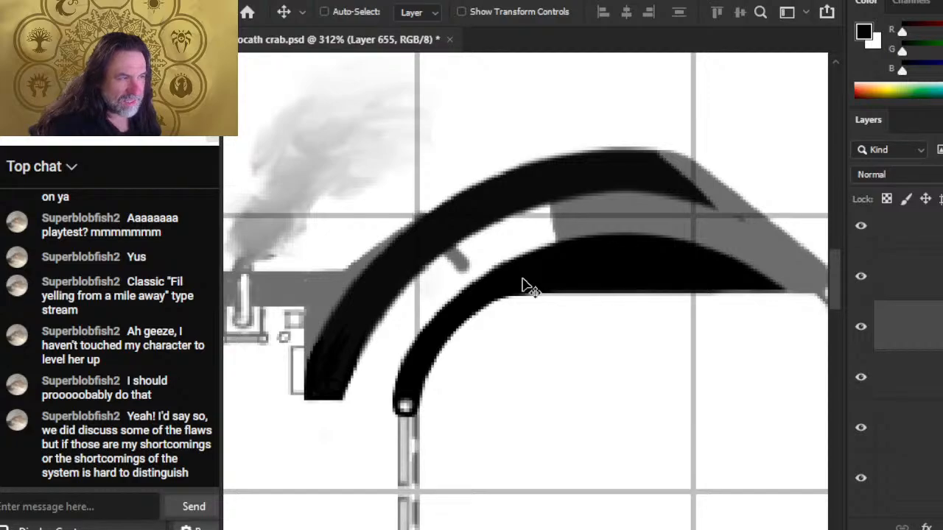
pyautogui.press('Down')
pyautogui.press('Right')
pyautogui.press('Down')
pyautogui.press('Right')
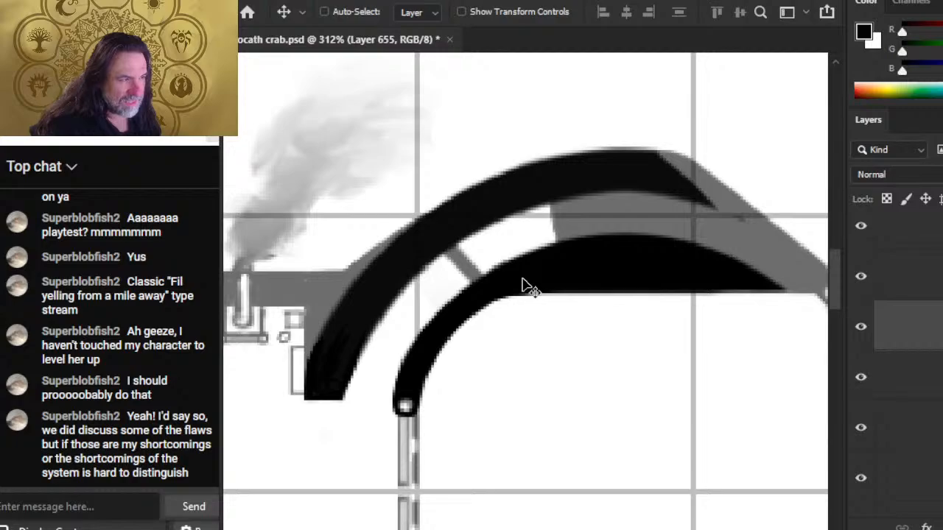
pyautogui.press('Down')
pyautogui.press('Right')
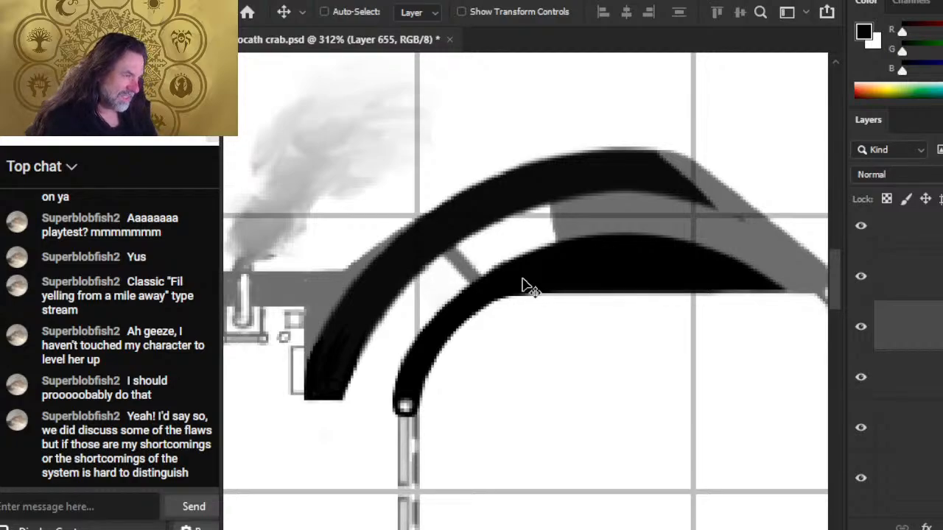
# Step: Fill the white gap between the two black arcs with gray, from the angled bar to the existing gray wall, on Layer 655
pyautogui.click(859, 333)
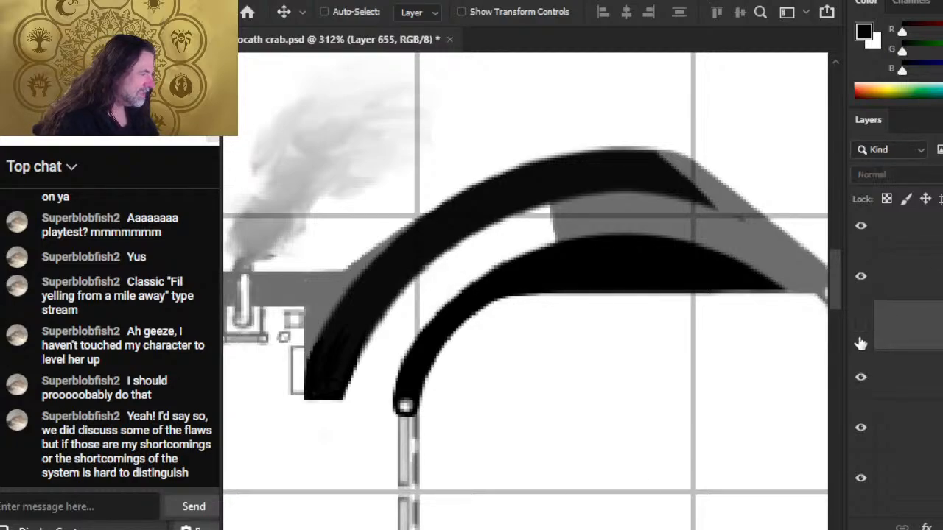
pyautogui.click(861, 332)
pyautogui.click(861, 379)
pyautogui.click(861, 378)
pyautogui.click(891, 377)
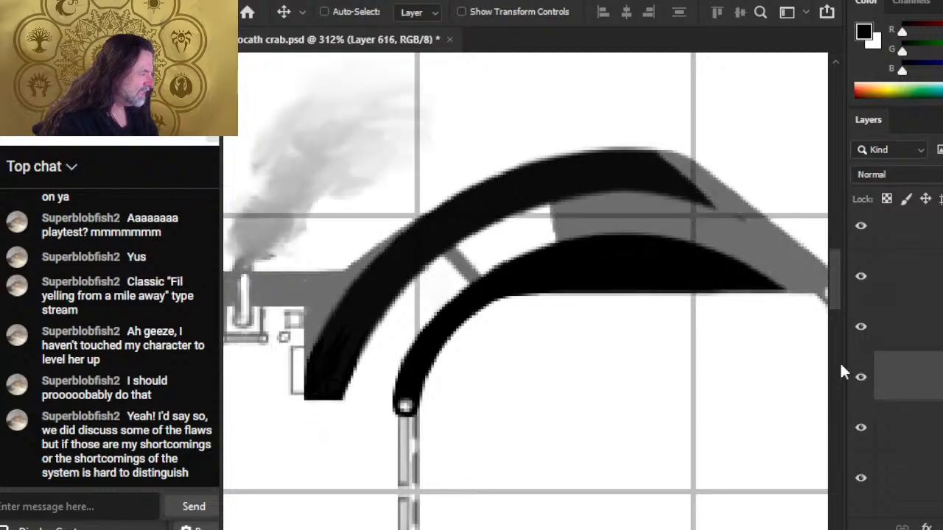
pyautogui.click(919, 339)
pyautogui.press('b')
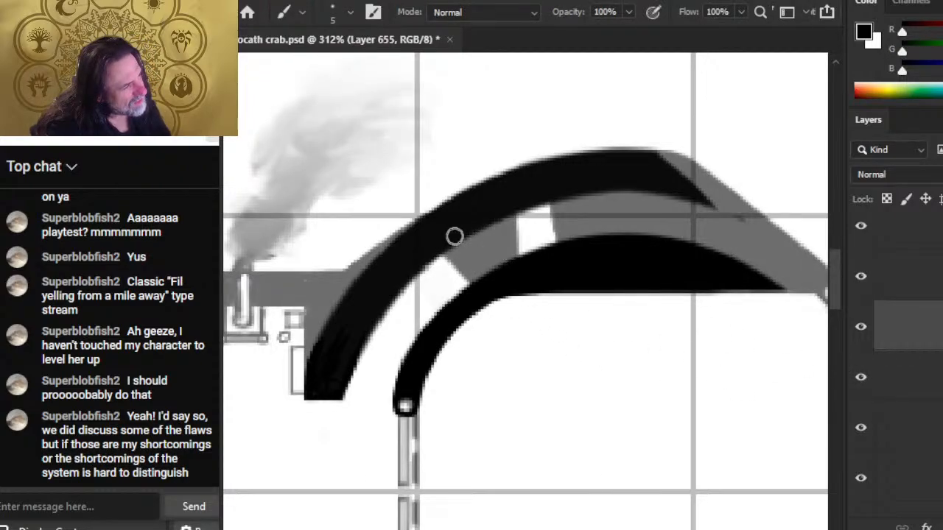
pyautogui.press('z')
pyautogui.moveTo(676, 275); pyautogui.dragTo(626, 277)
pyautogui.moveTo(657, 398); pyautogui.dragTo(664, 260)
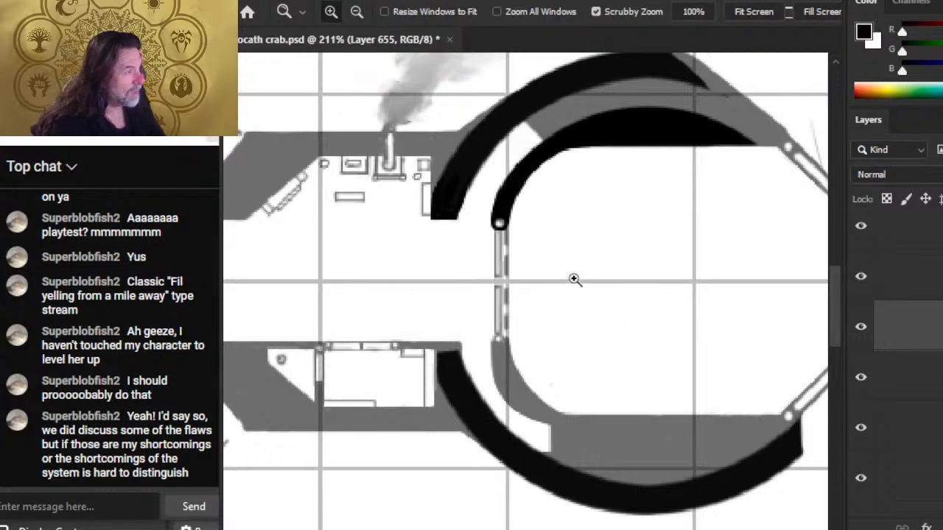
pyautogui.moveTo(686, 291); pyautogui.dragTo(677, 341)
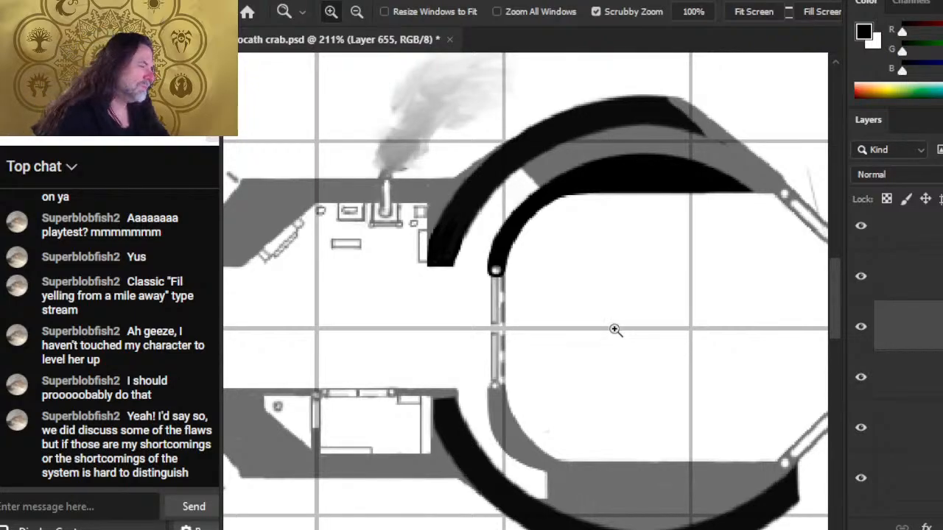
# Step: Check the contents of Layer 655 by toggling its visibility, and merge it down into Layer 616
pyautogui.click(861, 331)
pyautogui.click(863, 333)
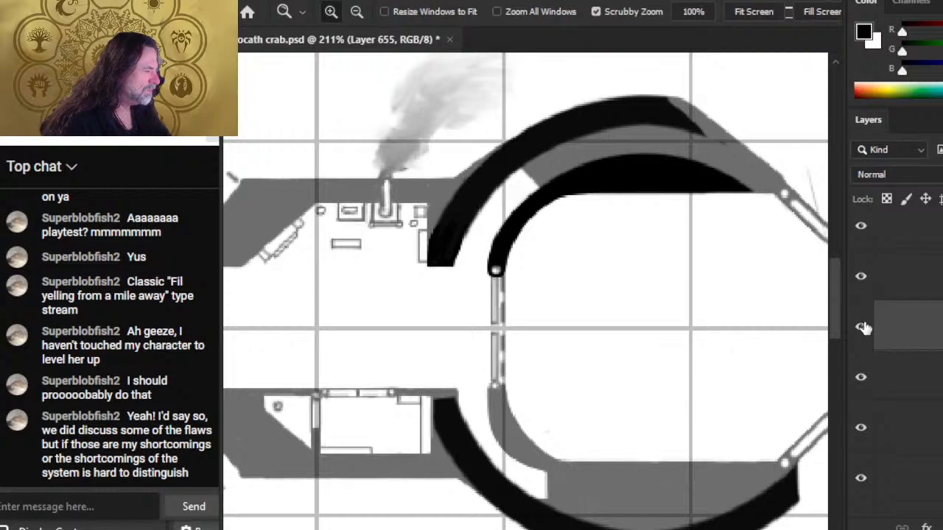
pyautogui.click(863, 328)
pyautogui.click(866, 331)
pyautogui.rightClick(894, 332)
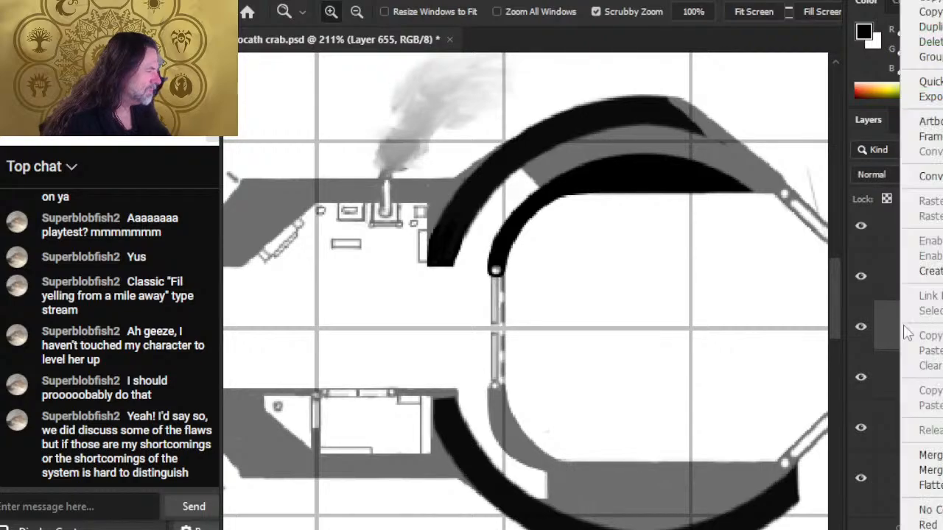
pyautogui.click(930, 455)
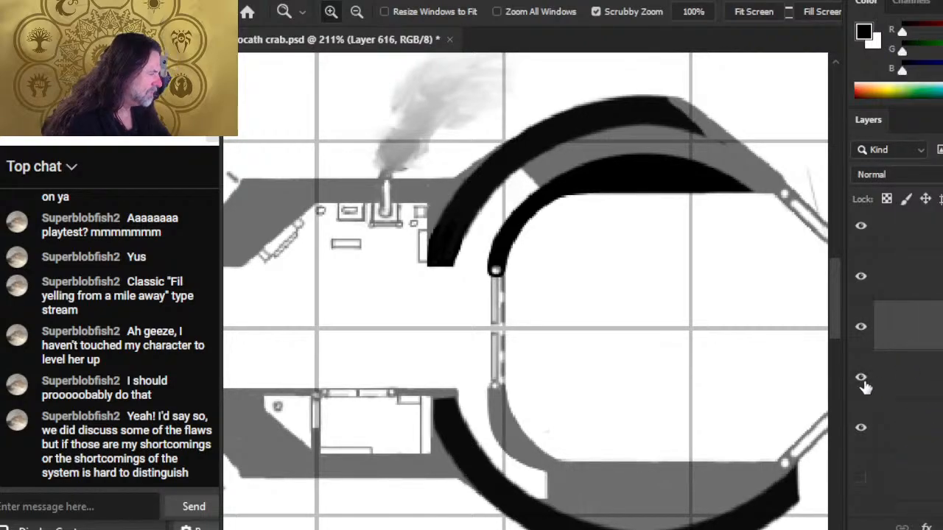
# Step: Toggle the visibility of the neighbouring layers one by one to identify which ones hold the black inner and outer arcs
pyautogui.click(861, 380)
pyautogui.click(861, 380)
pyautogui.click(862, 274)
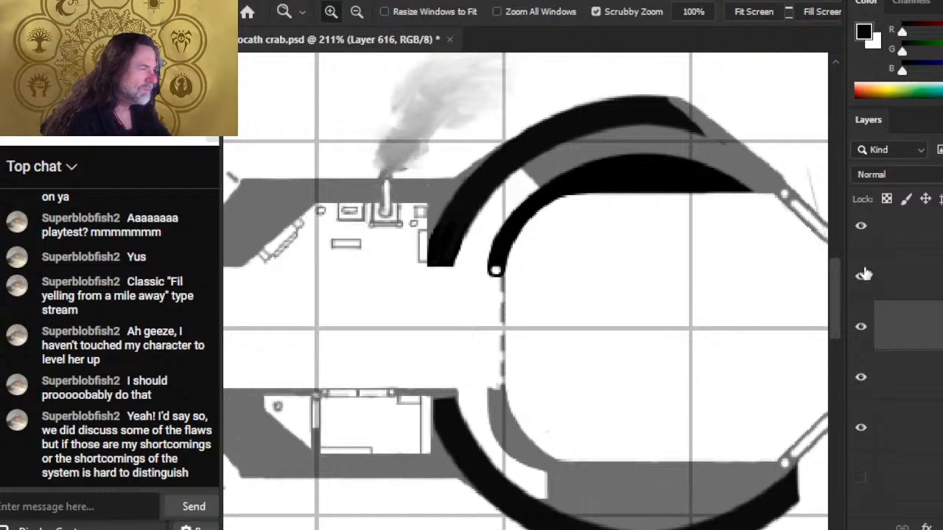
pyautogui.click(862, 275)
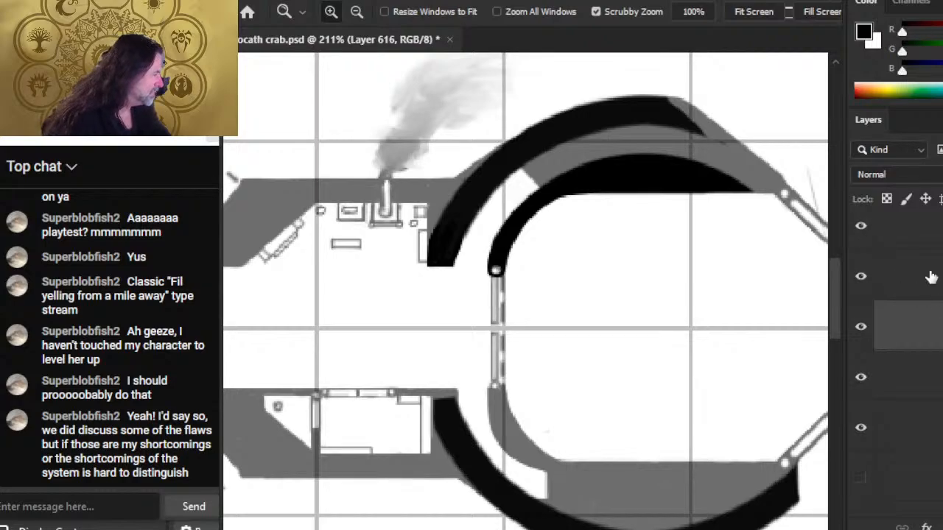
pyautogui.click(861, 230)
pyautogui.click(861, 234)
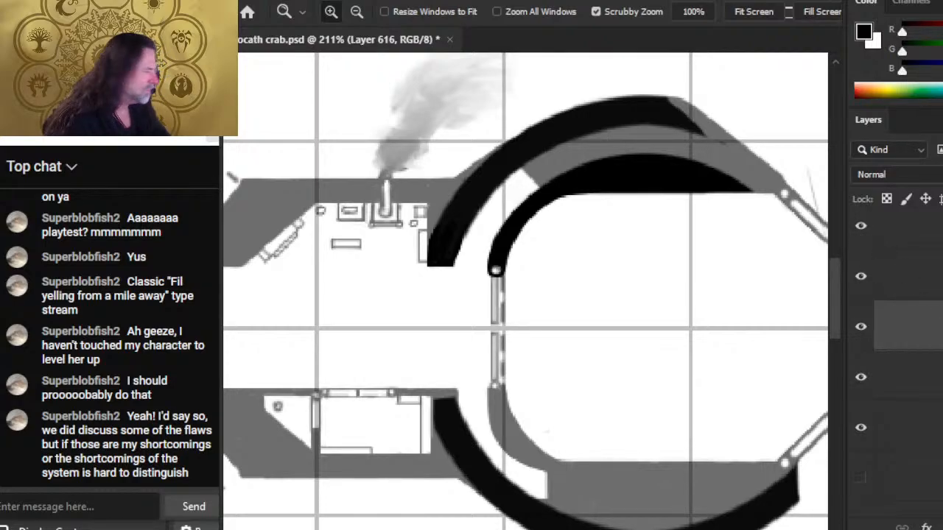
pyautogui.scroll(2, 883, 500)
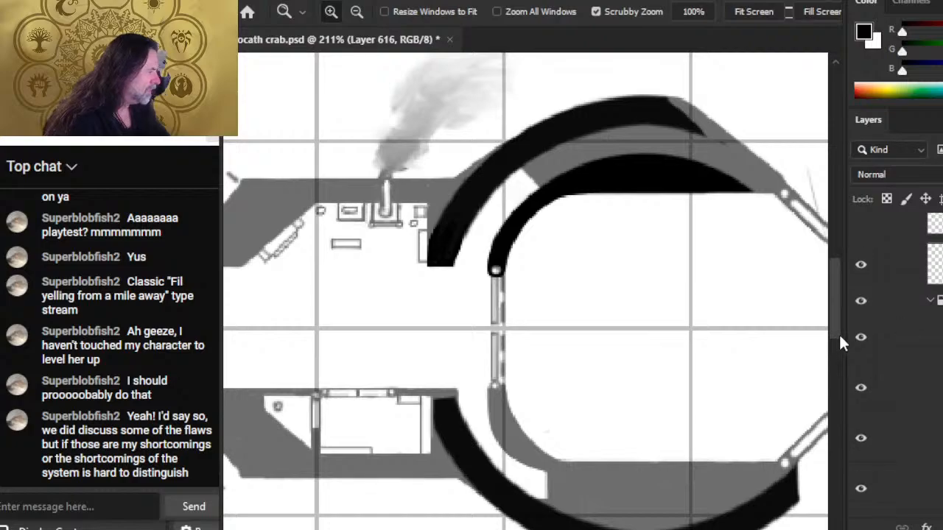
pyautogui.click(863, 337)
pyautogui.click(860, 266)
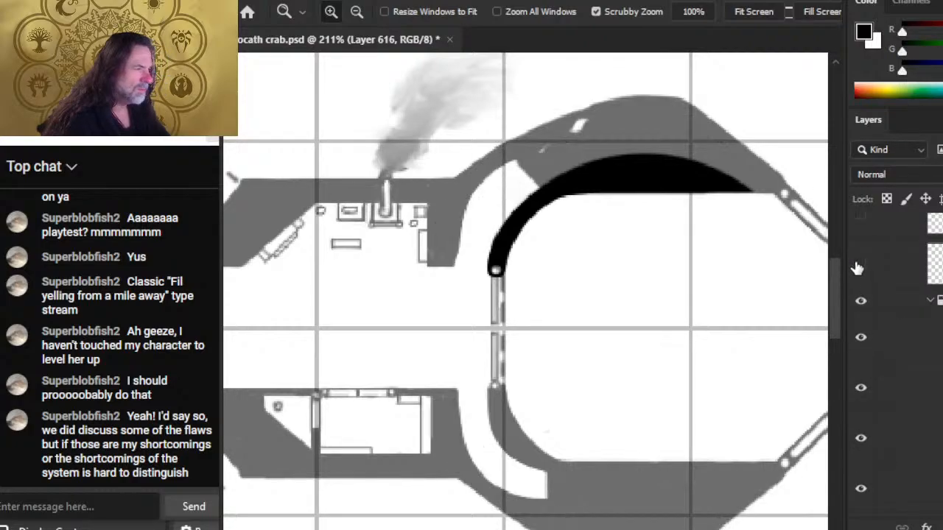
pyautogui.click(860, 266)
pyautogui.click(862, 223)
pyautogui.click(864, 228)
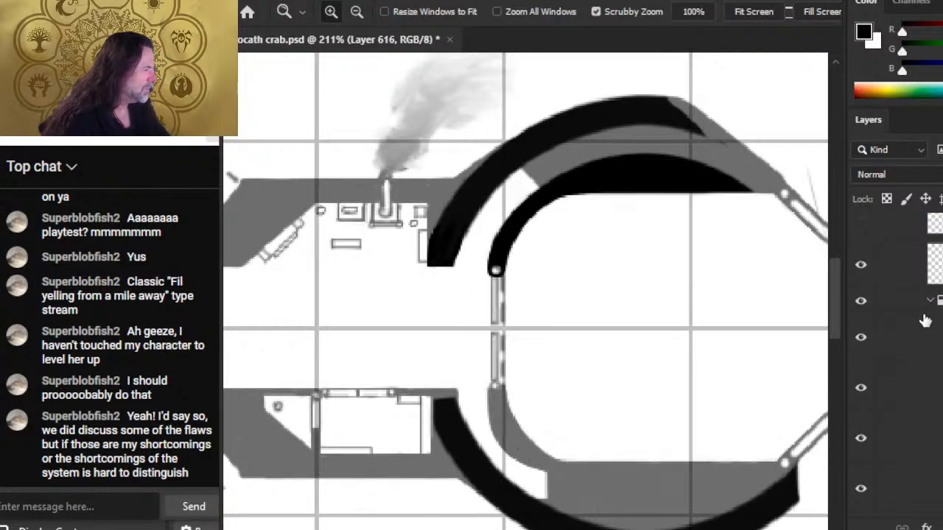
pyautogui.click(859, 281)
pyautogui.click(863, 267)
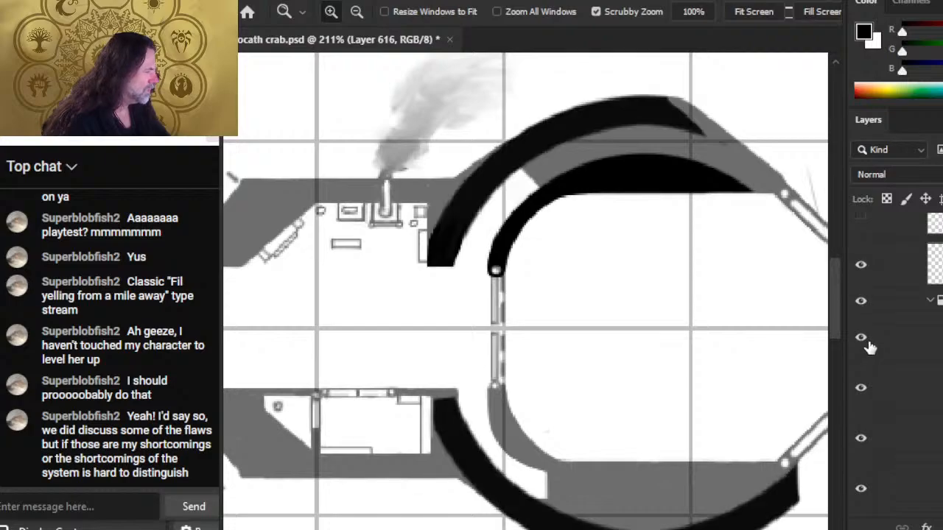
pyautogui.scroll(3, 891, 354)
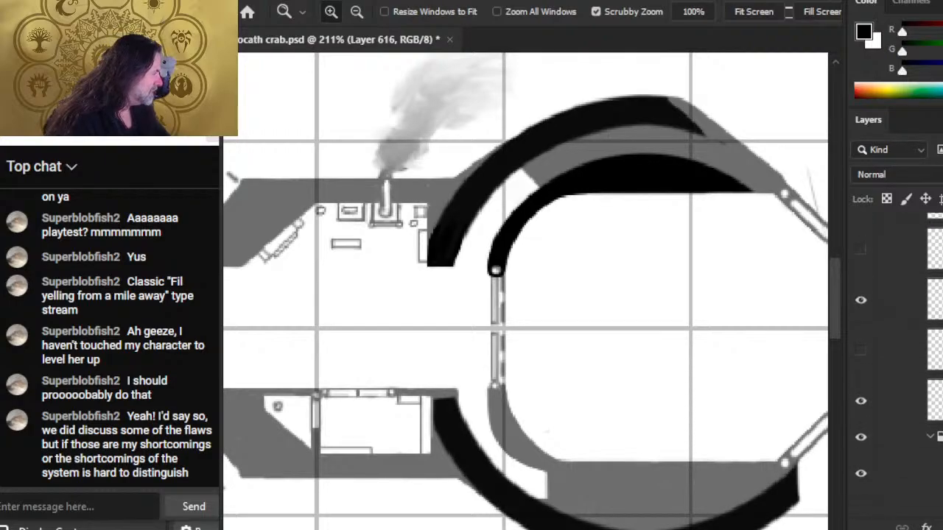
pyautogui.click(861, 308)
pyautogui.click(861, 308)
# Step: Move the visible arc layer below the hidden layer, next to the other arc layer, and duplicate both arc layers
pyautogui.moveTo(894, 312); pyautogui.dragTo(900, 390)
pyautogui.keyDown('ctrl'); pyautogui.click(905, 401); pyautogui.keyUp('ctrl')
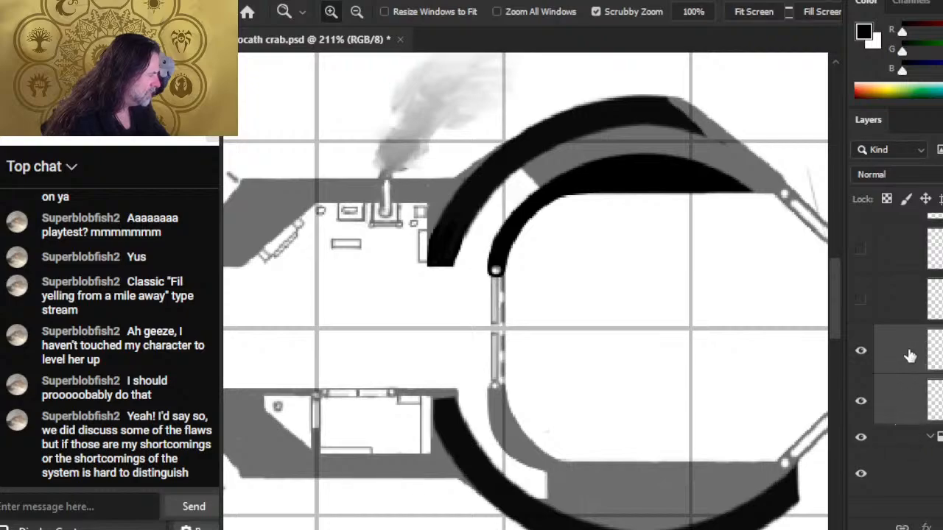
pyautogui.rightClick(909, 358)
pyautogui.click(929, 27)
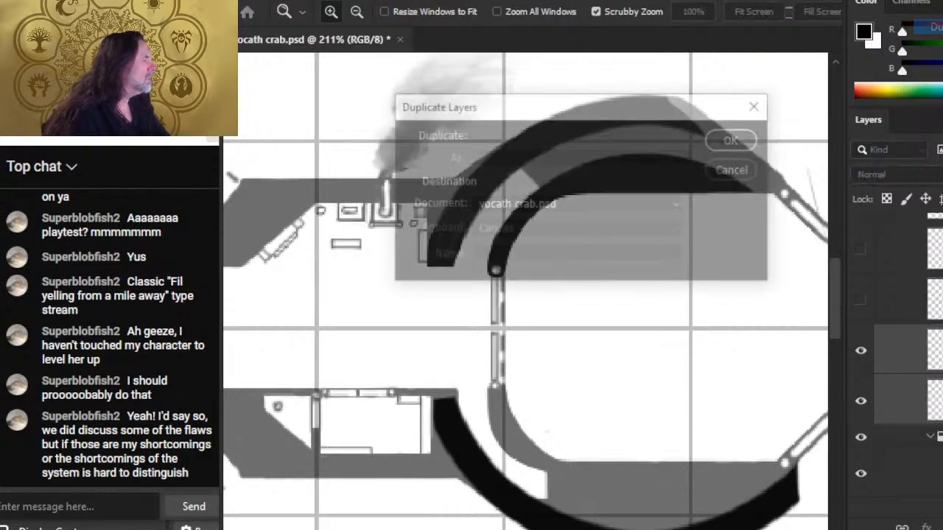
pyautogui.press('Return')
# Step: Flip the selected pair of arc layers vertically to mirror the black walls across the round room
pyautogui.rightClick(576, 241)
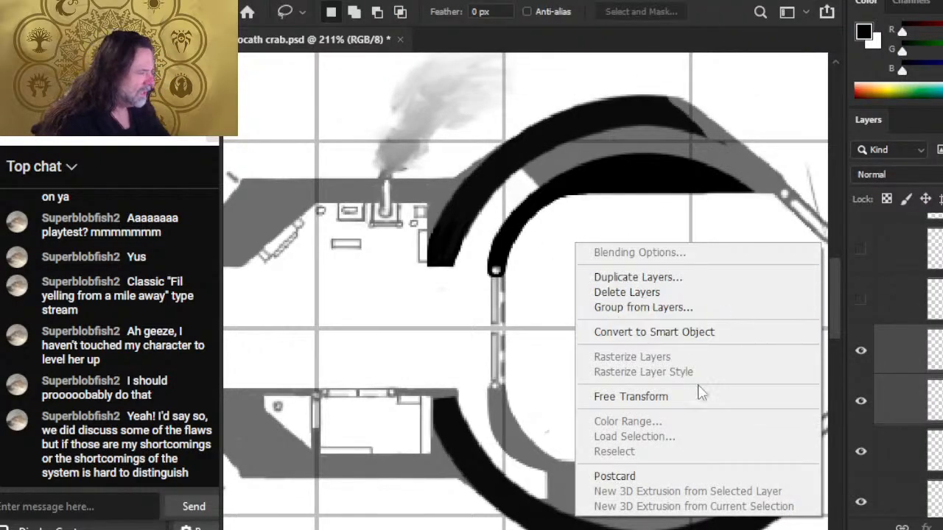
pyautogui.click(700, 395)
pyautogui.rightClick(659, 277)
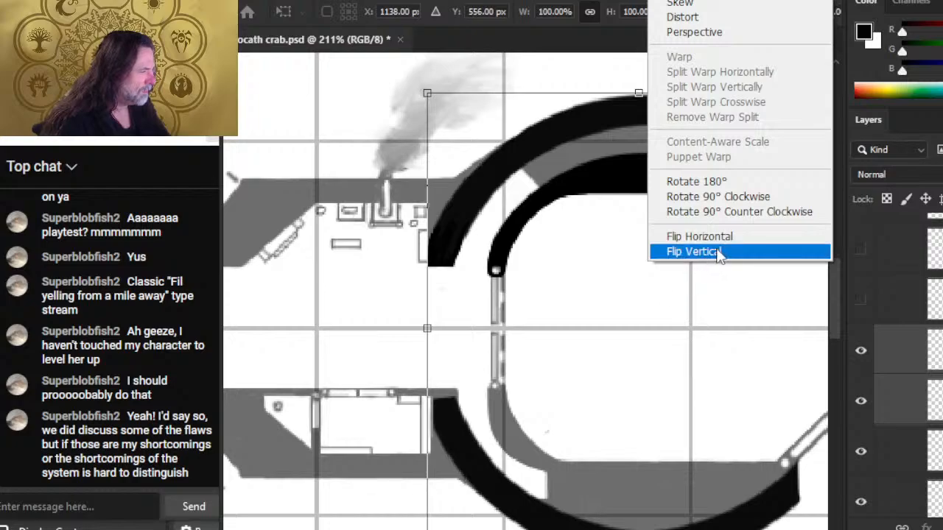
pyautogui.click(693, 251)
pyautogui.press('Return')
pyautogui.press('l')
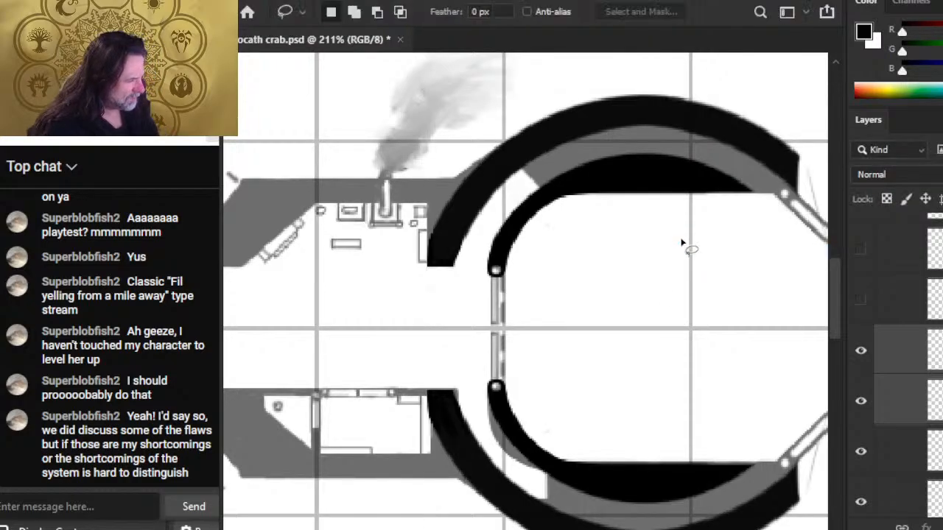
# Step: Examine the mirrored black walls around the upper and lower halves of the round room and in the whole map
pyautogui.moveTo(648, 334); pyautogui.dragTo(550, 215)
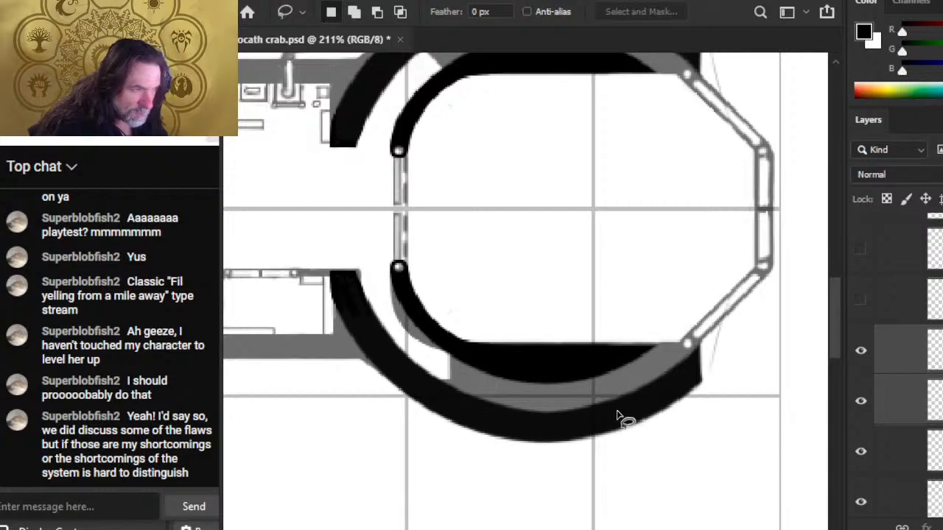
pyautogui.press('z')
pyautogui.moveTo(434, 290); pyautogui.dragTo(446, 315)
pyautogui.moveTo(498, 379); pyautogui.dragTo(433, 388)
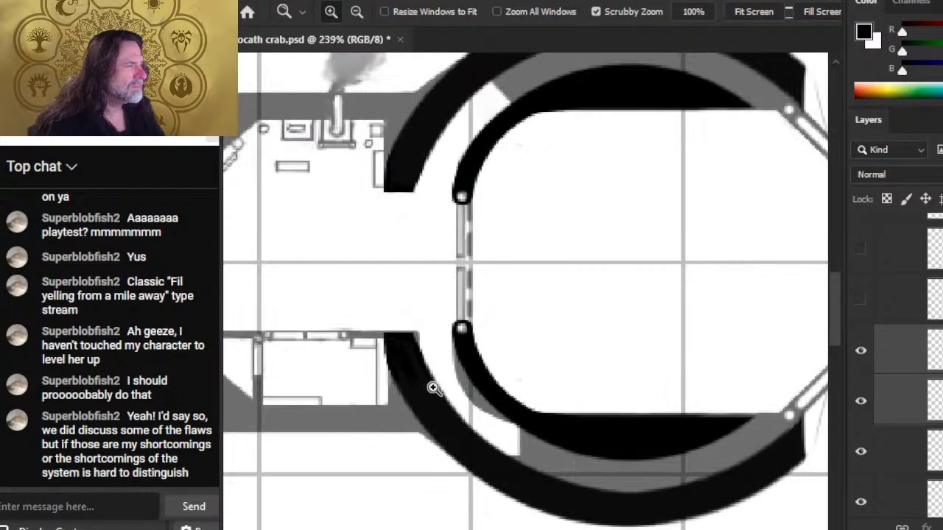
pyautogui.press('b')
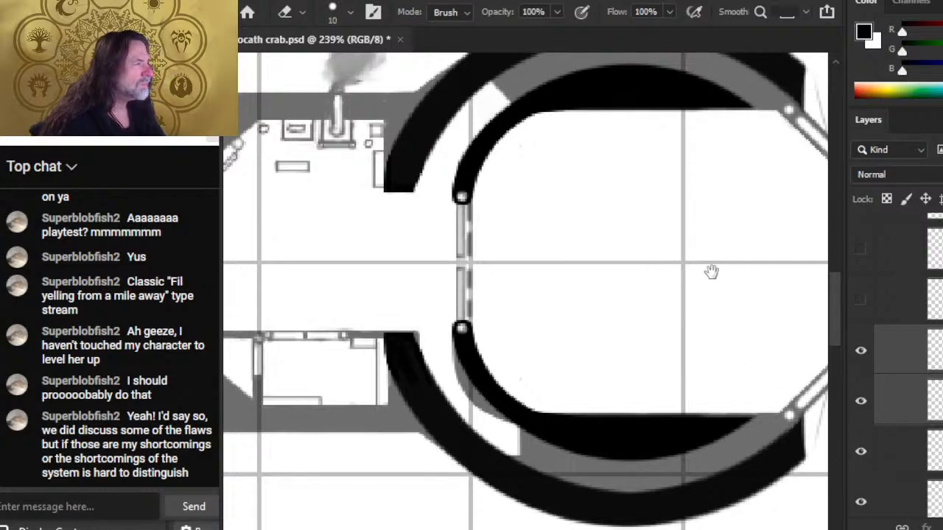
pyautogui.moveTo(711, 270)
pyautogui.mouseDown()
pyautogui.moveTo(507, 216)
pyautogui.moveTo(560, 164)
pyautogui.moveTo(587, 378)
pyautogui.mouseUp()
pyautogui.press('v')
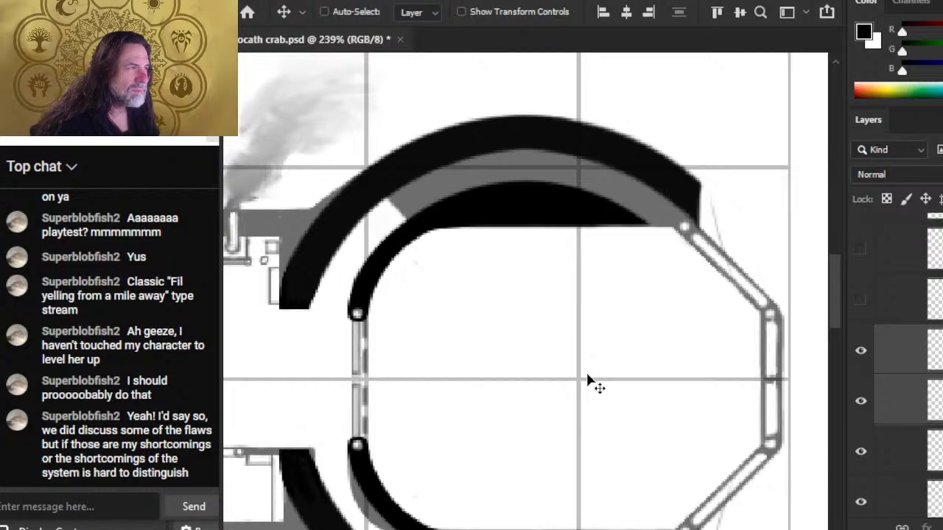
pyautogui.moveTo(546, 329); pyautogui.dragTo(556, 258)
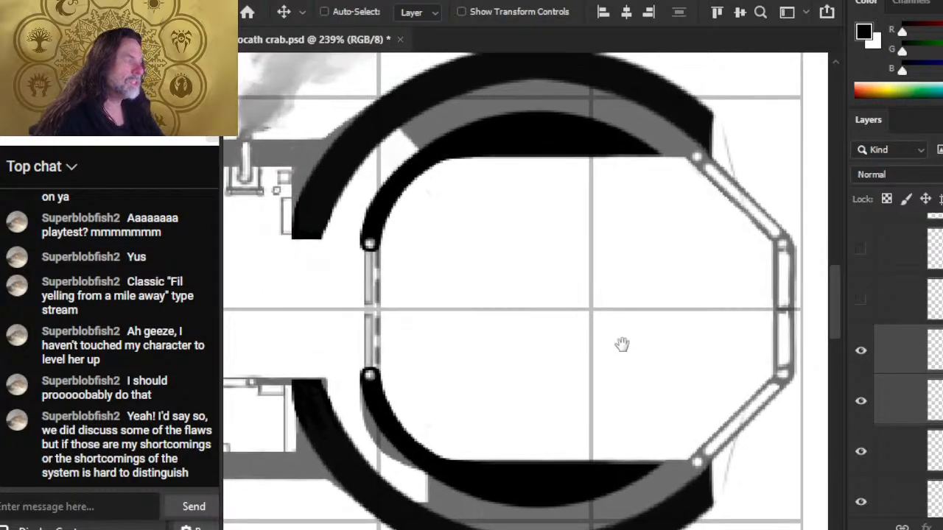
pyautogui.moveTo(658, 371); pyautogui.dragTo(603, 370)
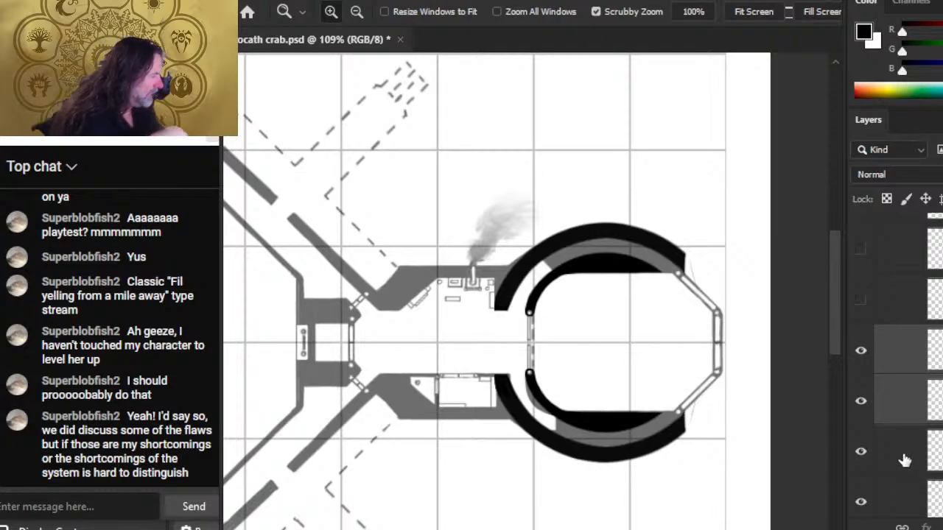
# Step: Merge the four black arc layers into one layer and compare the map with that layer hidden and shown
pyautogui.rightClick(888, 415)
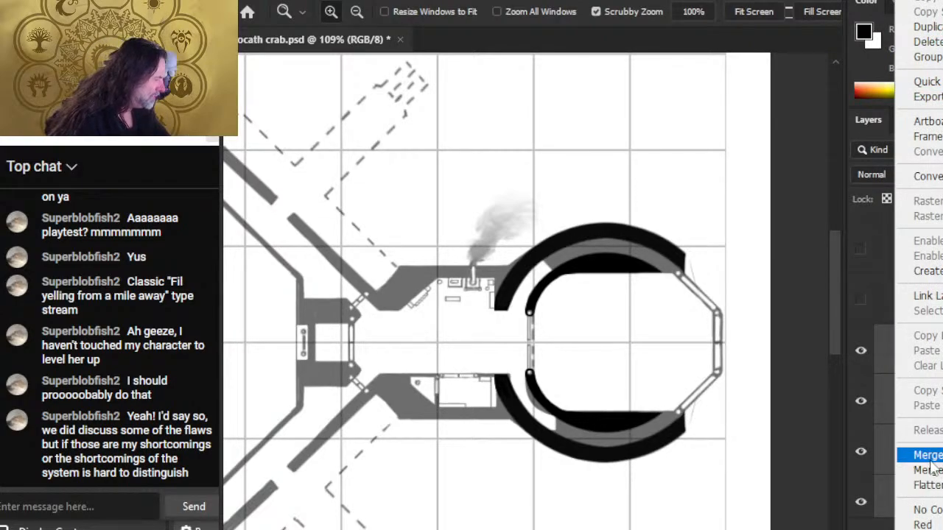
pyautogui.click(893, 450)
pyautogui.click(860, 353)
pyautogui.click(860, 353)
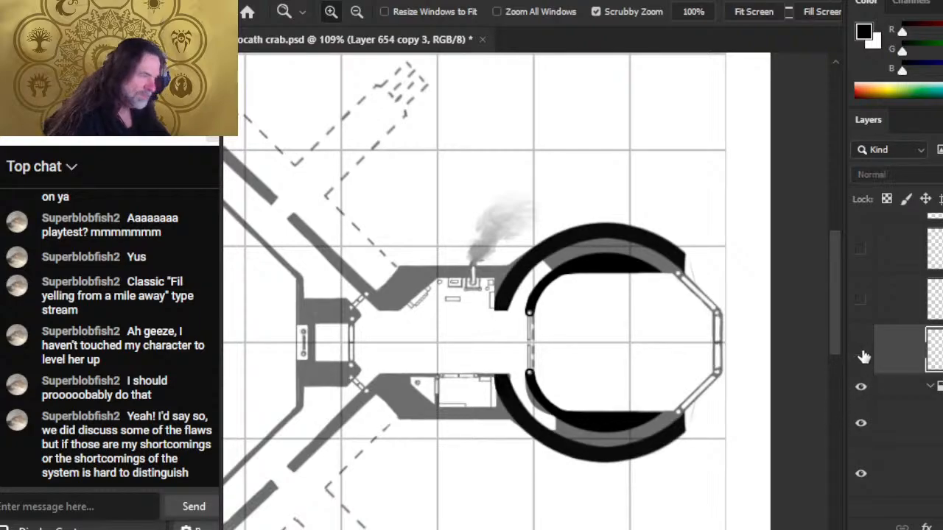
pyautogui.click(860, 353)
pyautogui.click(860, 353)
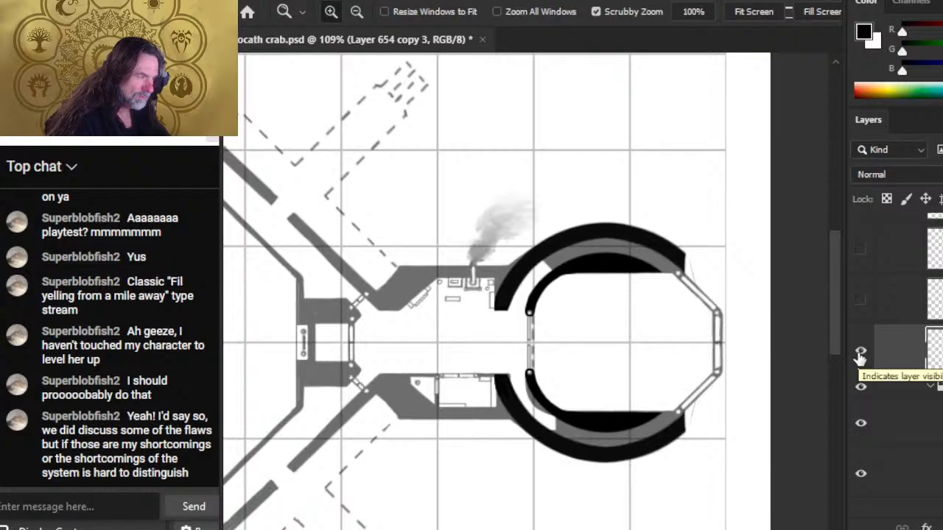
pyautogui.click(861, 352)
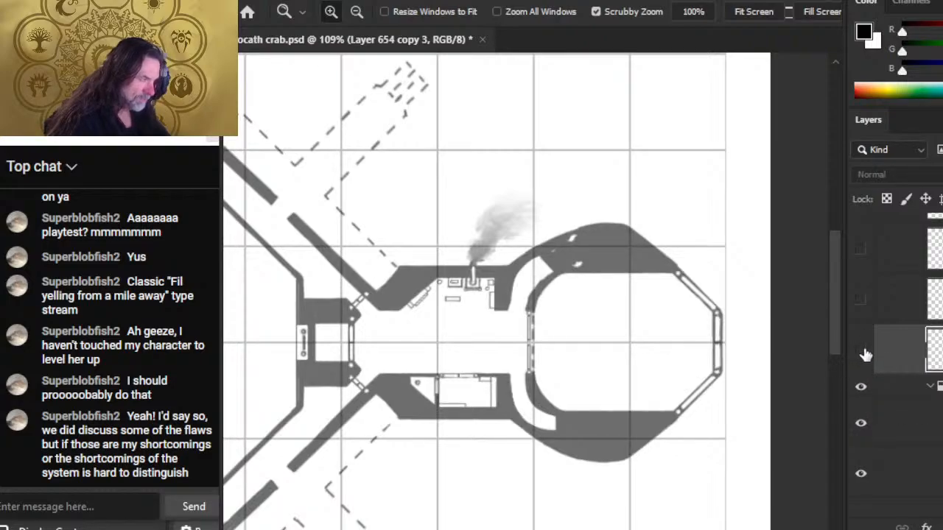
pyautogui.click(860, 354)
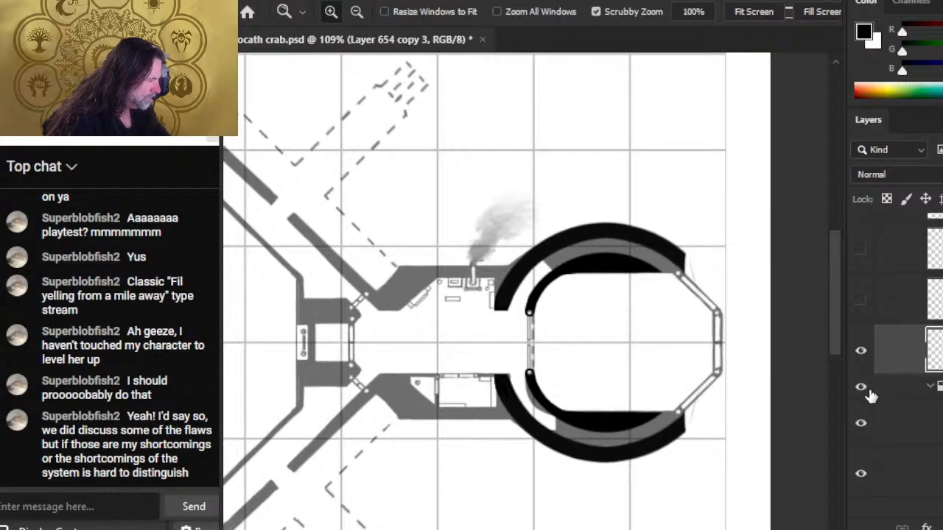
# Step: Duplicate the merged arc layer and move the copy up the layer stack, above the hidden layers
pyautogui.rightClick(892, 353)
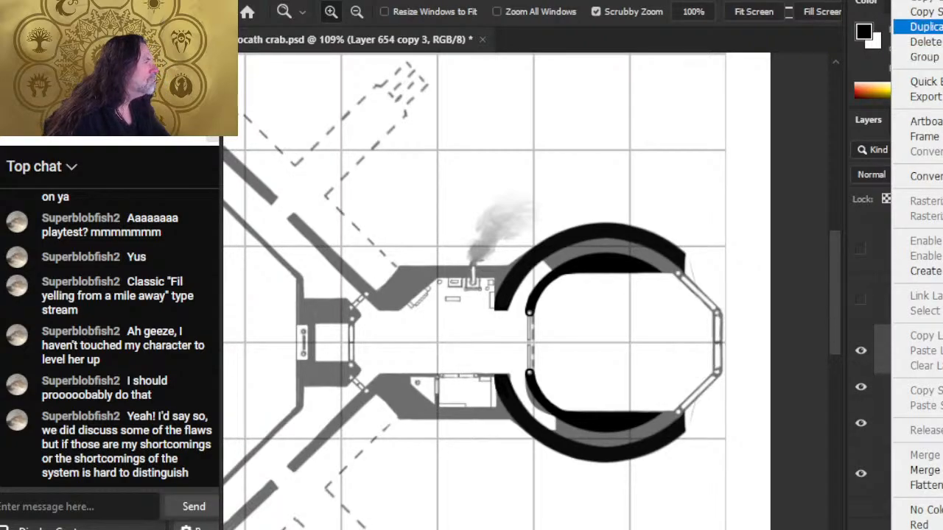
pyautogui.click(920, 26)
pyautogui.press('Return')
pyautogui.scroll(3, 895, 361)
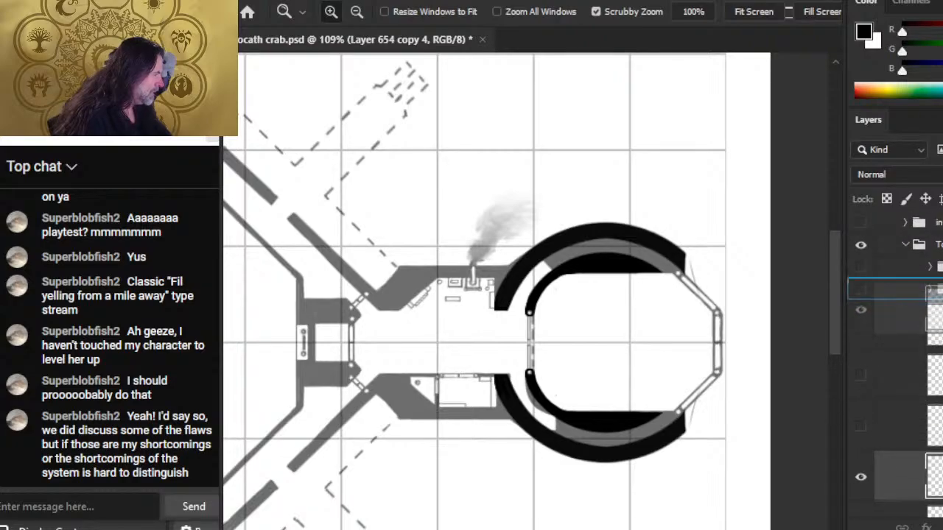
pyautogui.click(891, 288)
pyautogui.scroll(-3, 895, 353)
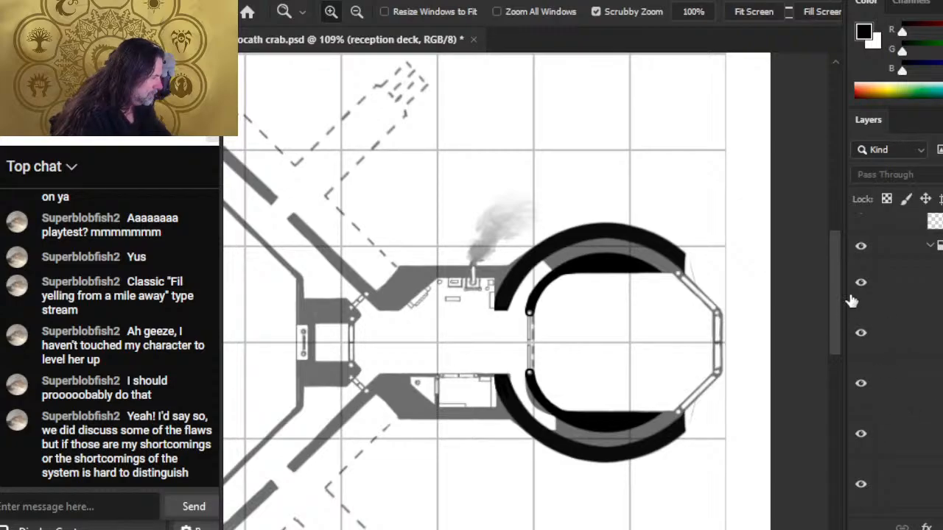
# Step: Try moving the merged black arc layer down into the deck group, comparing it hidden and shown first, and undo the move
pyautogui.scroll(2, 896, 354)
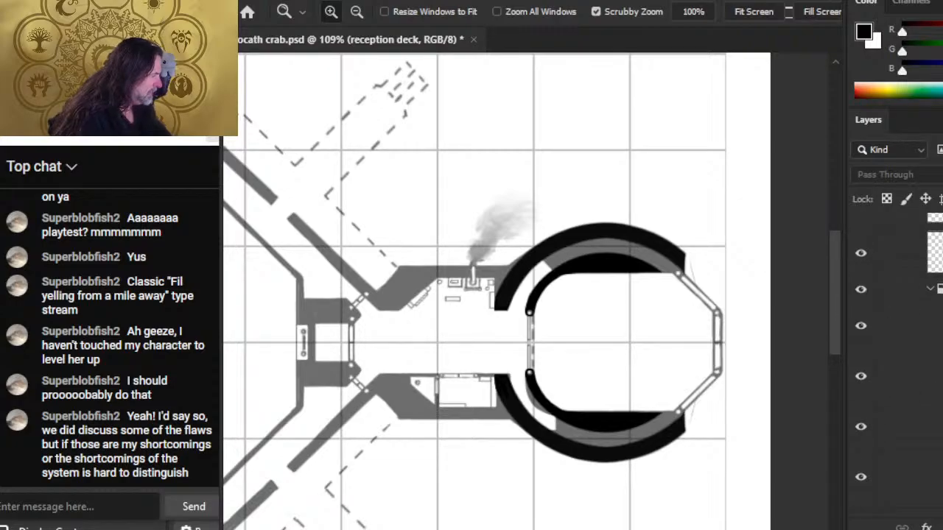
pyautogui.click(860, 310)
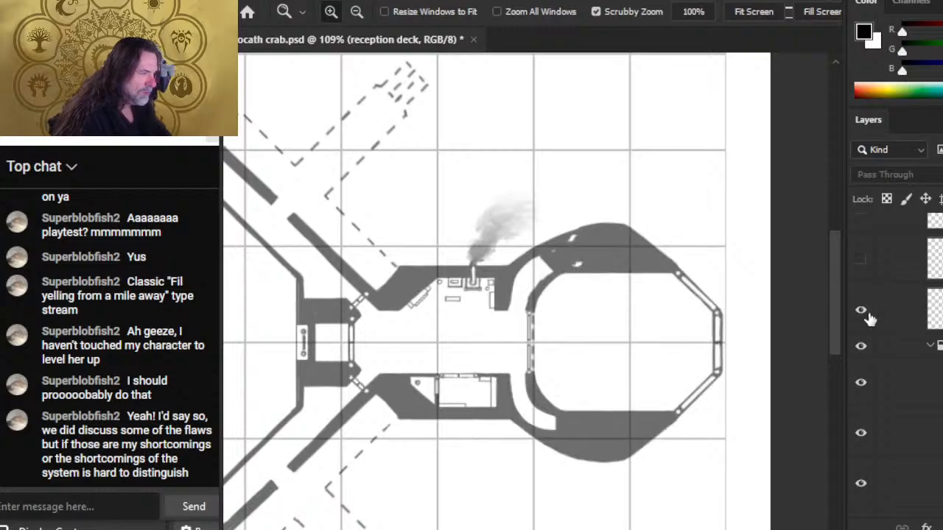
pyautogui.click(860, 310)
pyautogui.click(898, 309)
pyautogui.press('Delete')
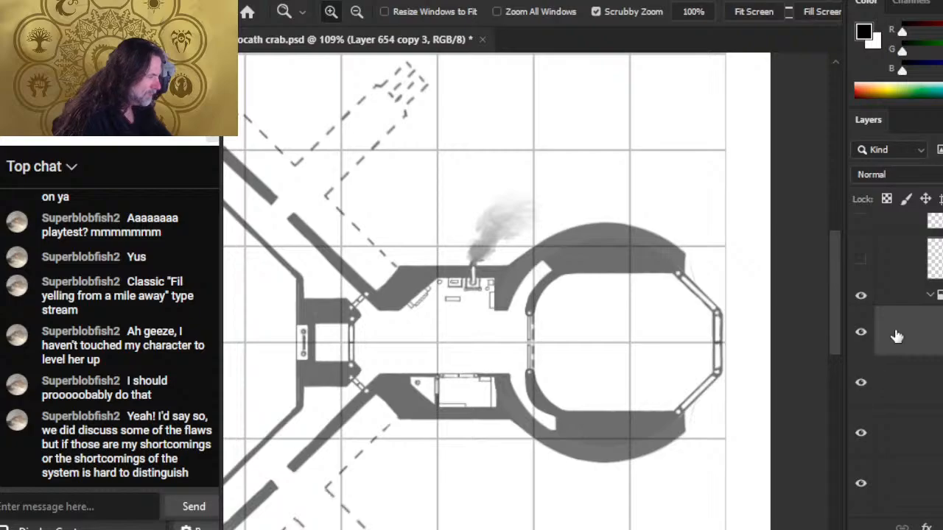
pyautogui.hotkey('ctrl', 'z')
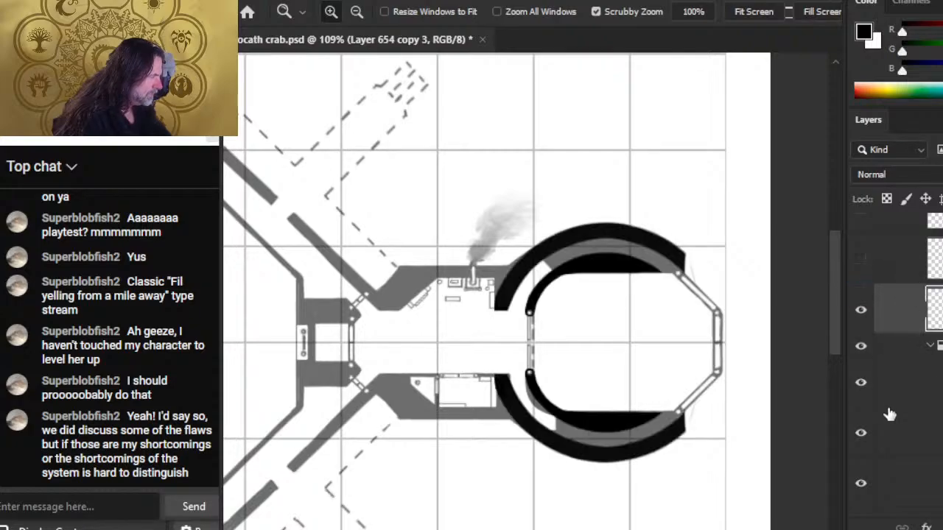
# Step: Identify the round room's gray wall layer in the deck group by hiding and showing layers, and select it
pyautogui.click(861, 485)
pyautogui.scroll(-3, 895, 398)
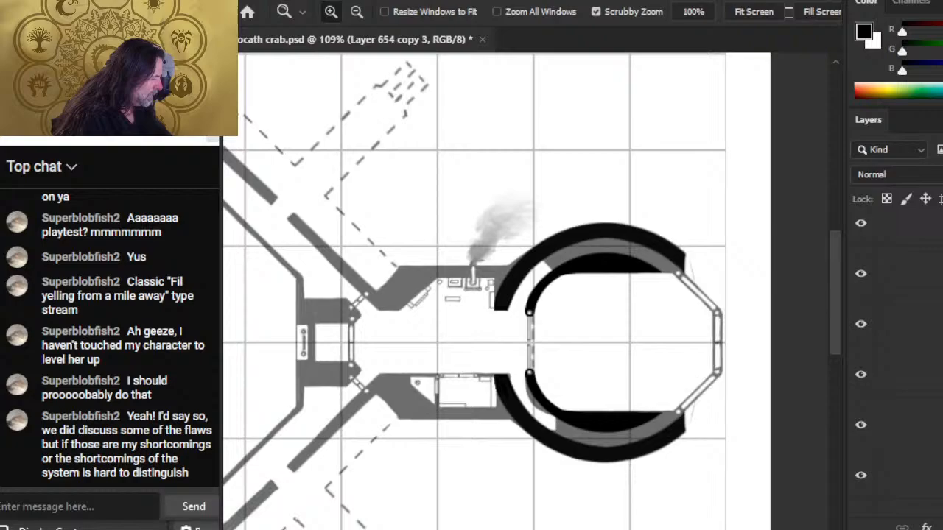
pyautogui.click(861, 376)
pyautogui.click(860, 377)
pyautogui.click(859, 478)
pyautogui.click(860, 479)
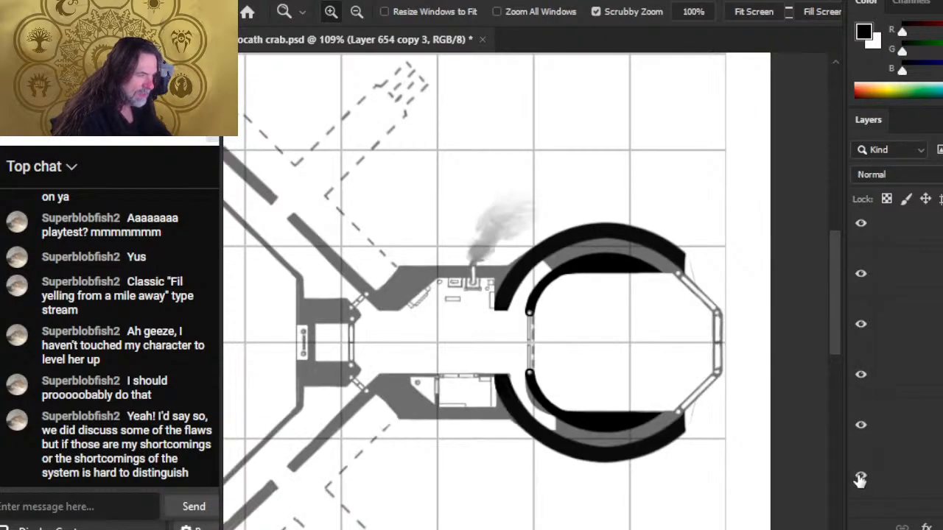
pyautogui.click(858, 475)
pyautogui.click(860, 476)
pyautogui.click(878, 477)
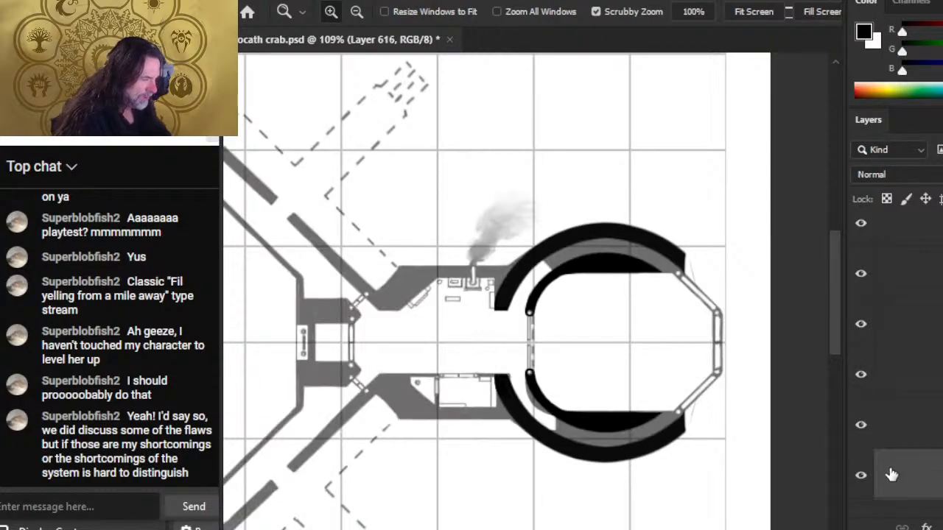
# Step: Lasso the round room's upper gray wall section and copy it to a new layer
pyautogui.press('e')
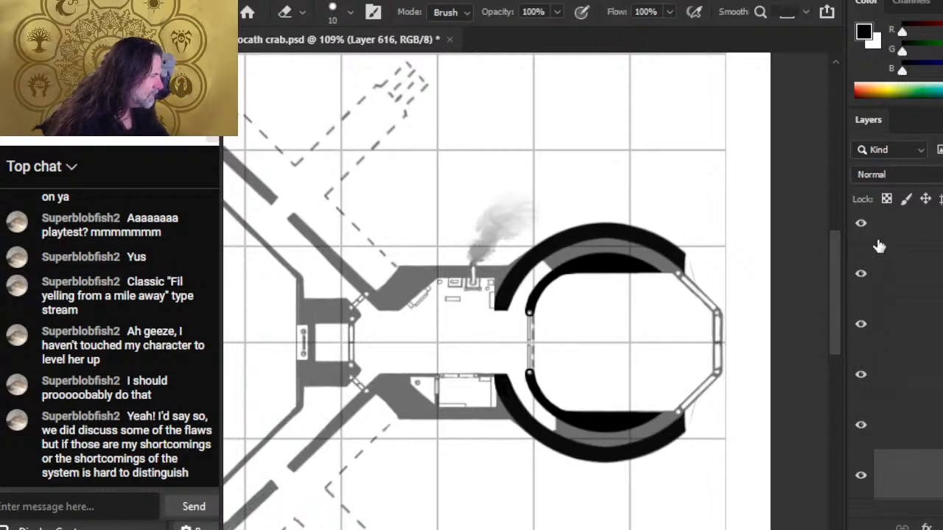
pyautogui.click(861, 477)
pyautogui.click(861, 476)
pyautogui.press('l')
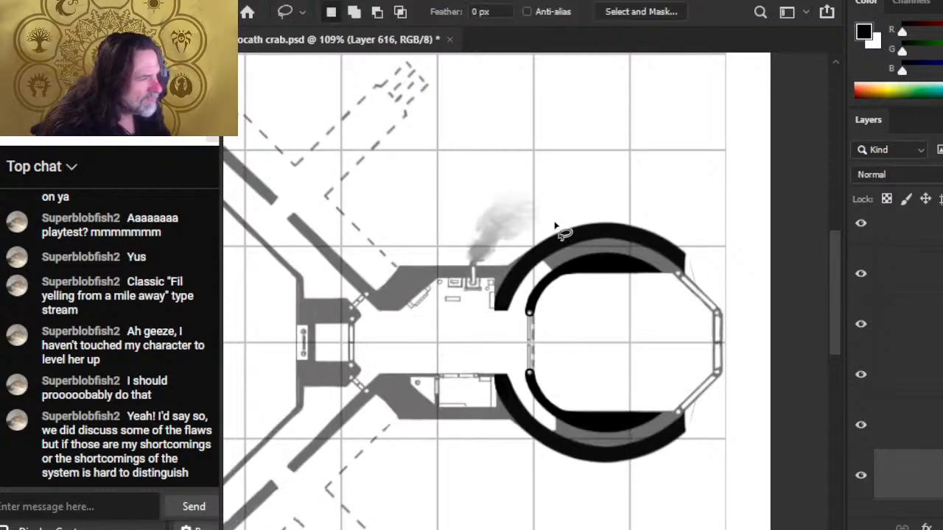
pyautogui.moveTo(556, 224)
pyautogui.mouseDown()
pyautogui.moveTo(510, 261)
pyautogui.moveTo(520, 287)
pyautogui.moveTo(629, 293)
pyautogui.moveTo(683, 283)
pyautogui.moveTo(705, 243)
pyautogui.moveTo(589, 212)
pyautogui.mouseUp()
pyautogui.keyDown('ctrl'); pyautogui.click(579, 304); pyautogui.keyUp('ctrl')
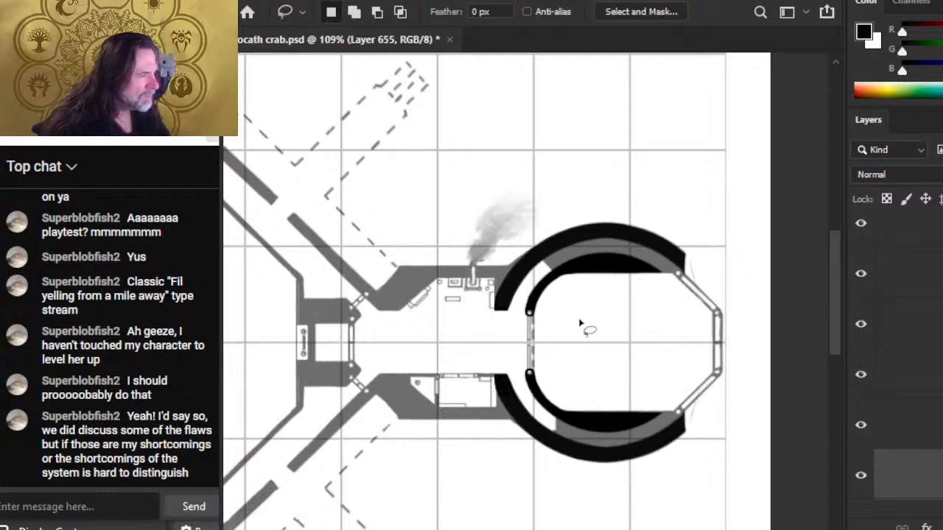
# Step: Flip the copied gray wall section vertically with Free Transform
pyautogui.rightClick(575, 280)
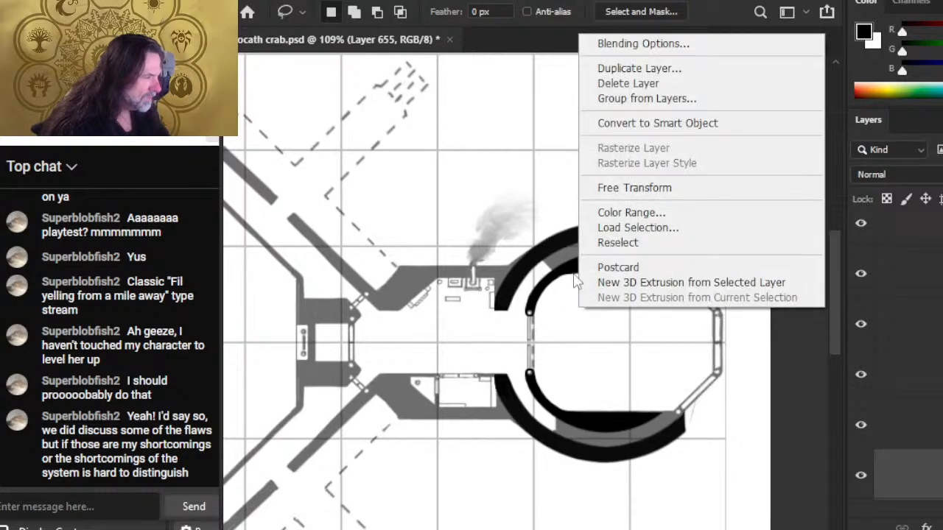
pyautogui.click(669, 188)
pyautogui.rightClick(602, 234)
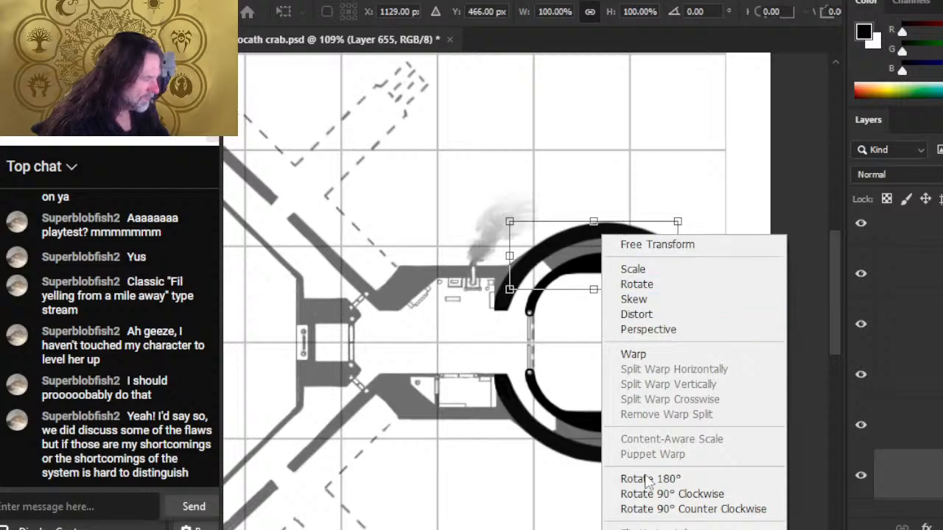
pyautogui.click(674, 529)
pyautogui.press('Return')
pyautogui.press('v')
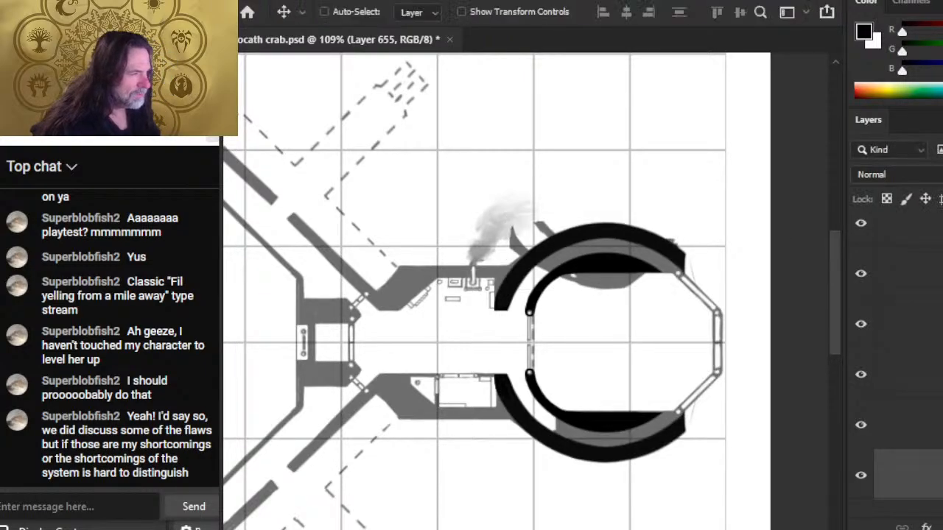
# Step: Move the flipped gray wall section straight down onto the round room's lower wall and fine-tune its vertical alignment with the black arcs
pyautogui.hotkey('shift', 'Down')
pyautogui.hotkey('shift', 'Down')
pyautogui.hotkey('shift', 'Down')
pyautogui.hotkey('shift', 'Down')
pyautogui.hotkey('shift', 'Down')
pyautogui.hotkey('shift', 'Down')
pyautogui.hotkey('shift', 'Down')
pyautogui.hotkey('shift', 'Down')
pyautogui.hotkey('shift', 'Down')
pyautogui.hotkey('shift', 'Down')
pyautogui.hotkey('shift', 'Down')
pyautogui.hotkey('shift', 'Down')
pyautogui.hotkey('shift', 'Down')
pyautogui.hotkey('shift', 'Down')
pyautogui.hotkey('shift', 'Down')
pyautogui.hotkey('shift', 'Down')
pyautogui.hotkey('shift', 'Down')
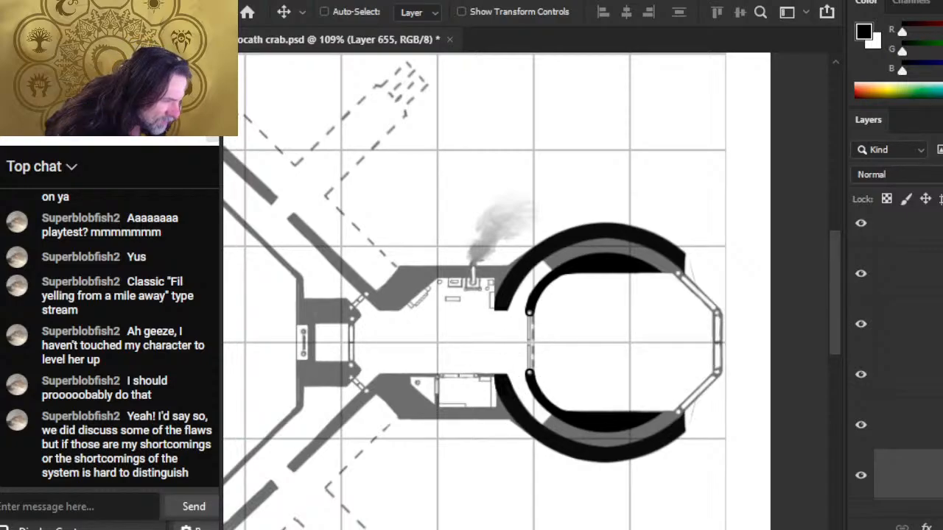
pyautogui.press('Up')
pyautogui.press('Down')
pyautogui.press('Down')
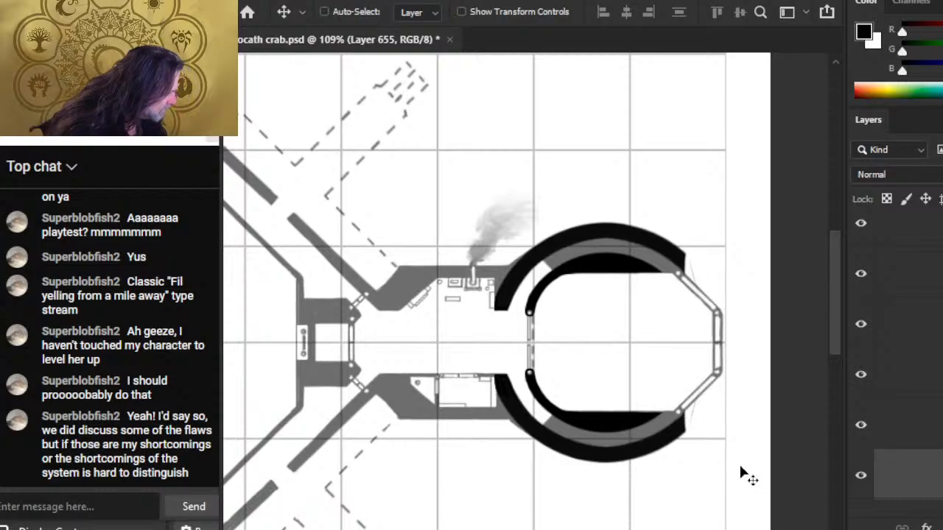
# Step: Compare the original gray wall layer and the flipped copy over the round room by hiding and showing each
pyautogui.scroll(-4, 899, 353)
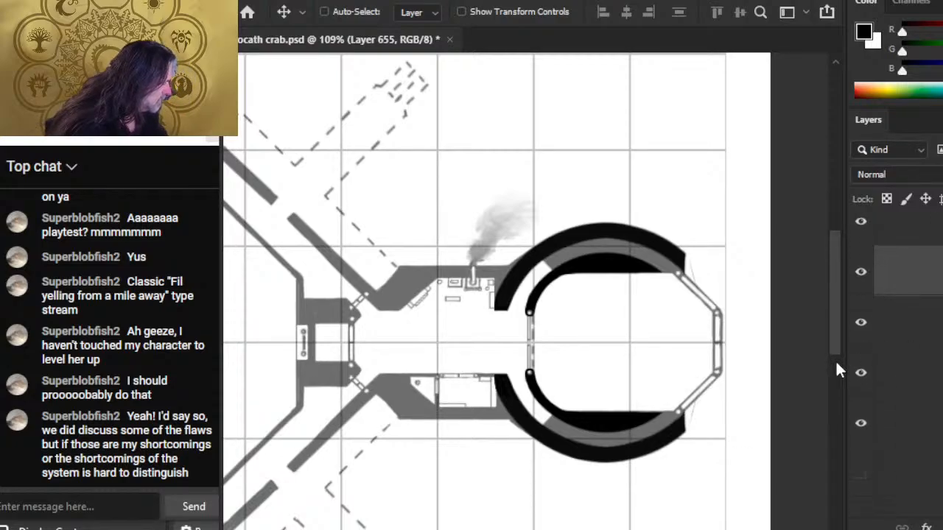
pyautogui.click(860, 324)
pyautogui.click(860, 322)
pyautogui.click(884, 331)
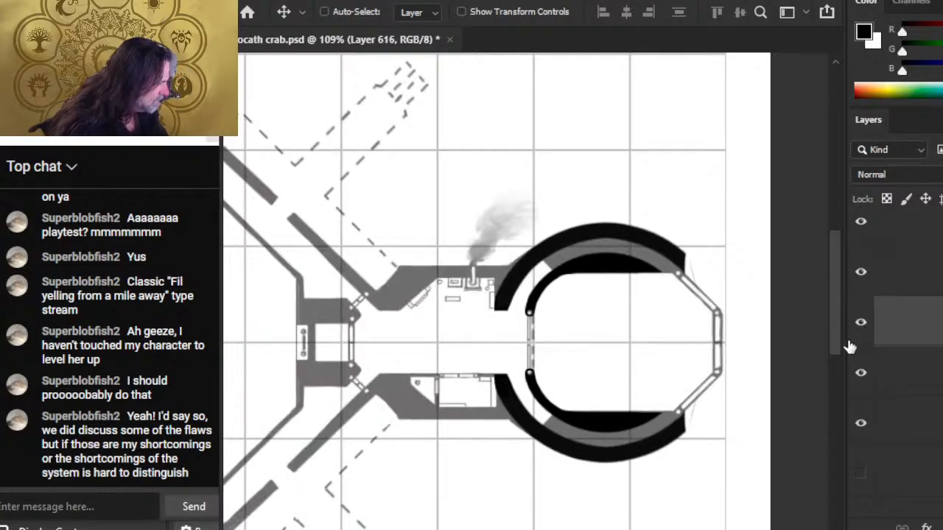
pyautogui.press('e')
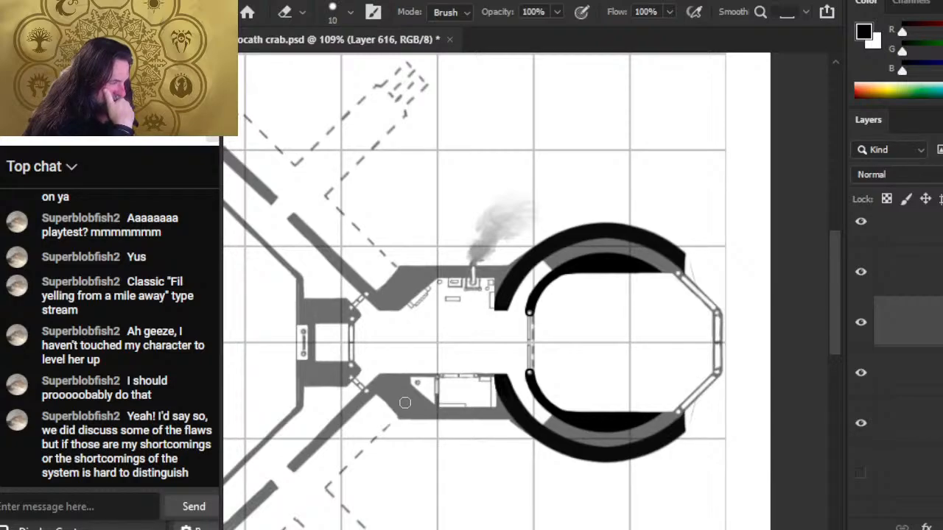
pyautogui.click(864, 274)
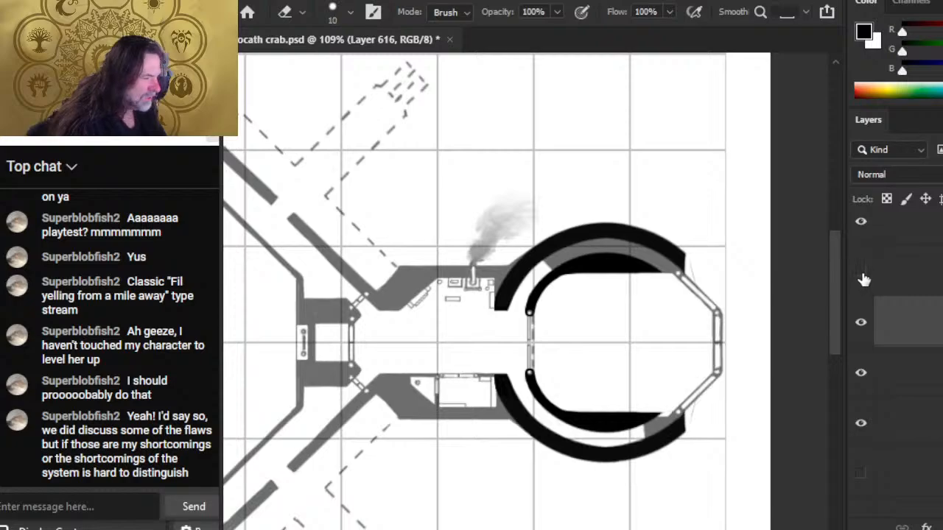
pyautogui.click(861, 275)
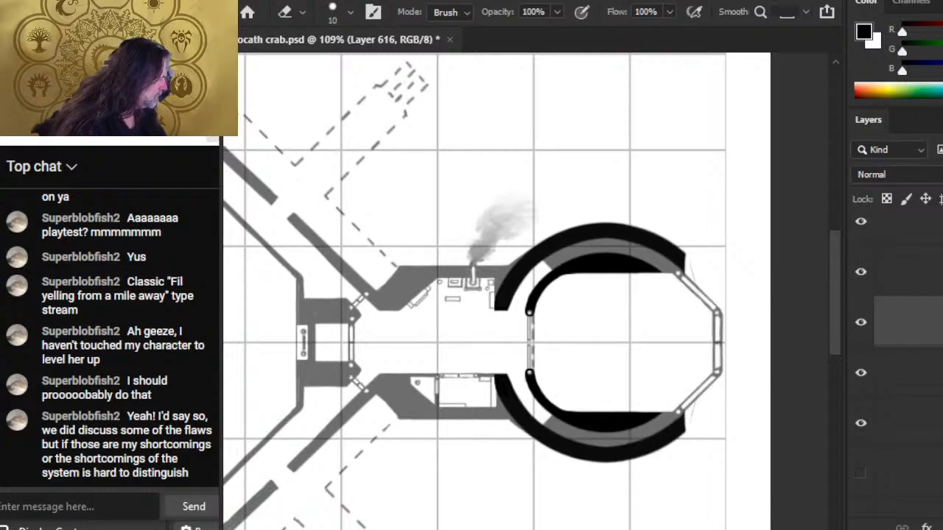
# Step: Select the merged black arc layer after comparing it hidden and shown, and examine the arc ends around the round room's doorway
pyautogui.scroll(2, 898, 354)
pyautogui.click(859, 413)
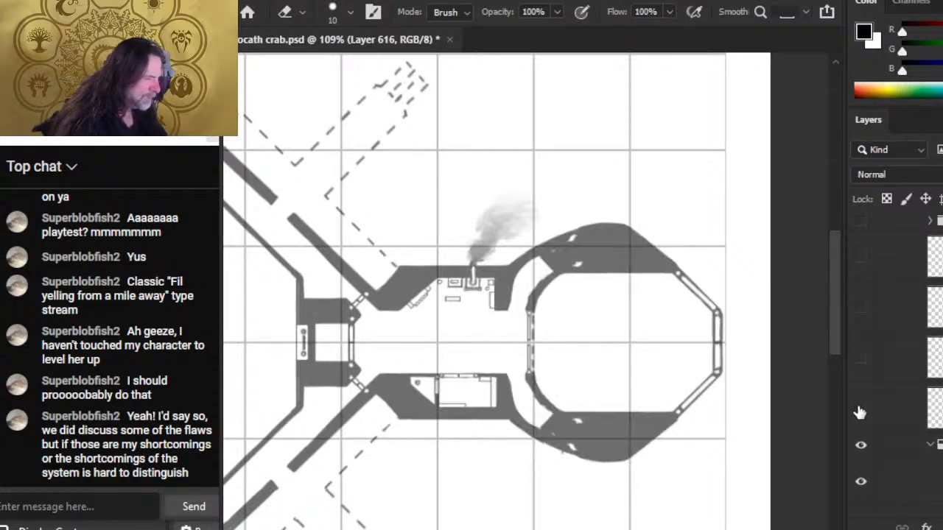
pyautogui.click(860, 410)
pyautogui.click(899, 410)
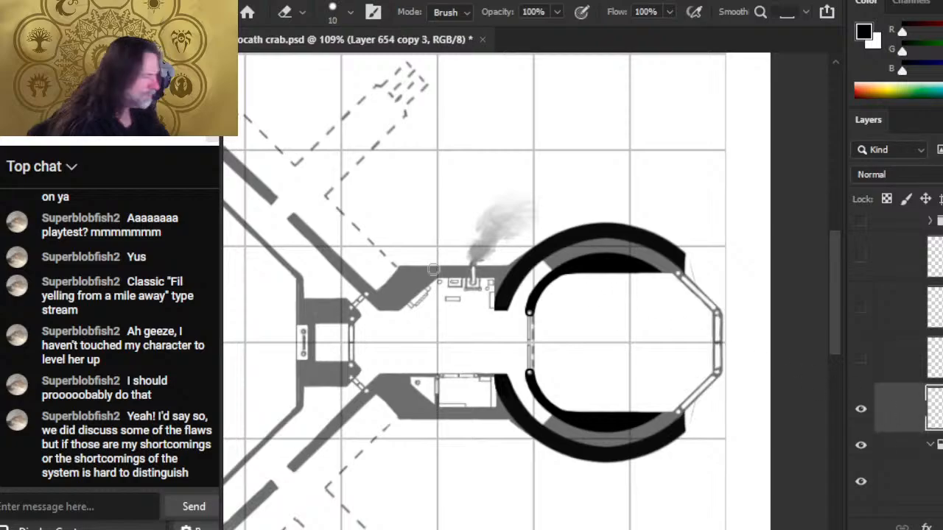
pyautogui.press('z')
pyautogui.moveTo(517, 299); pyautogui.dragTo(618, 319)
pyautogui.press('b')
pyautogui.press('shift')
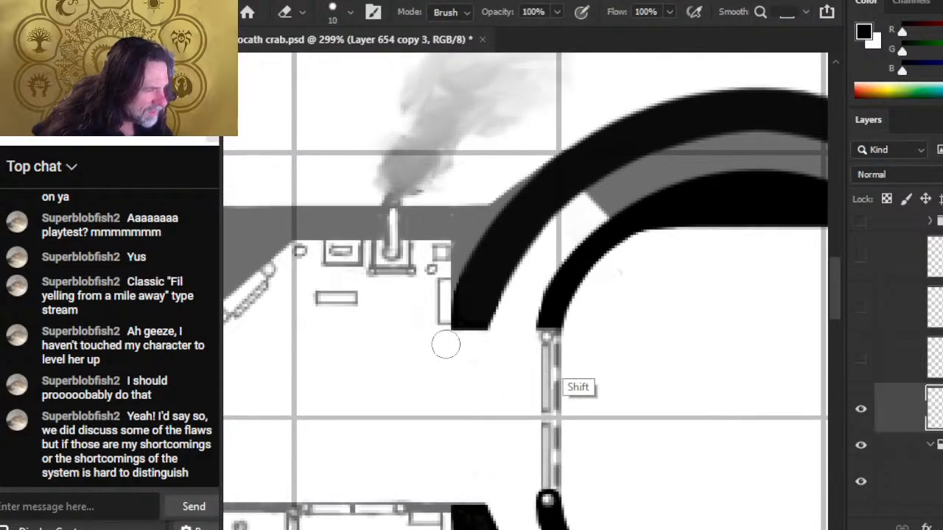
pyautogui.moveTo(635, 467); pyautogui.dragTo(640, 282)
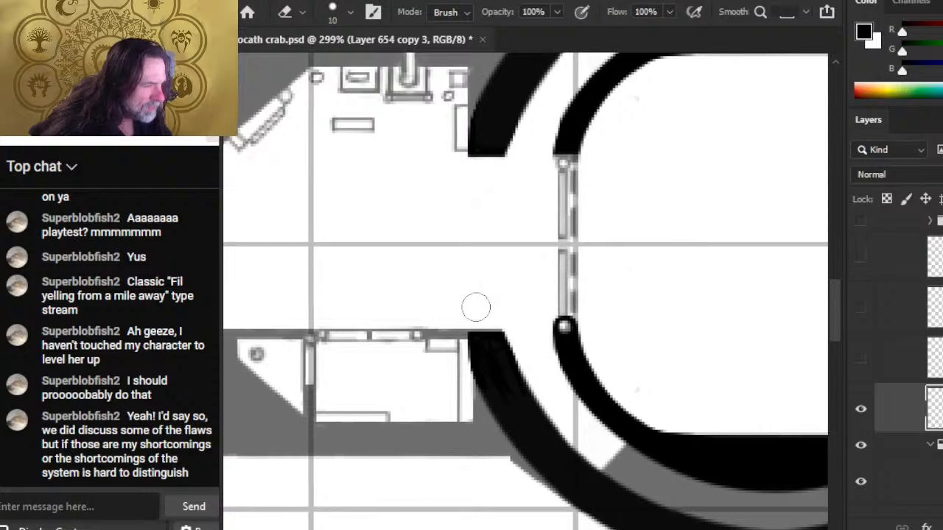
pyautogui.press('z')
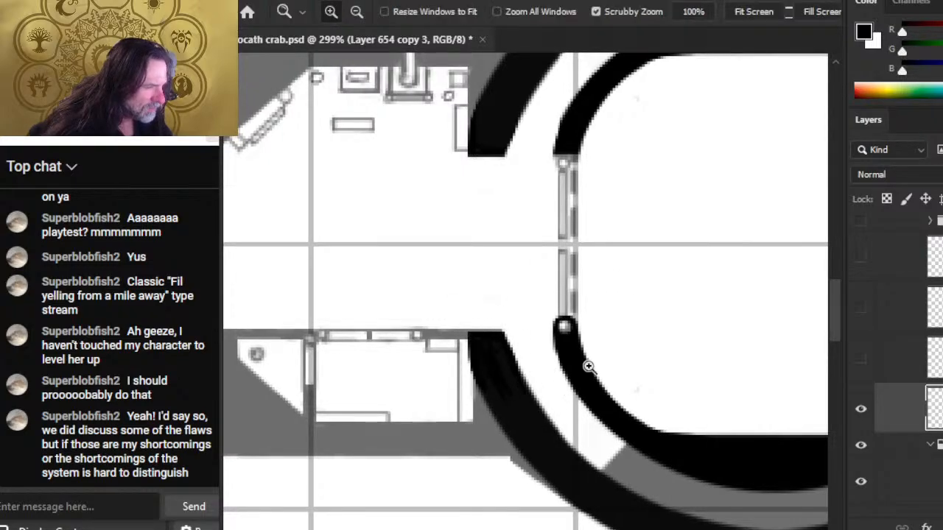
pyautogui.moveTo(578, 374); pyautogui.dragTo(556, 374)
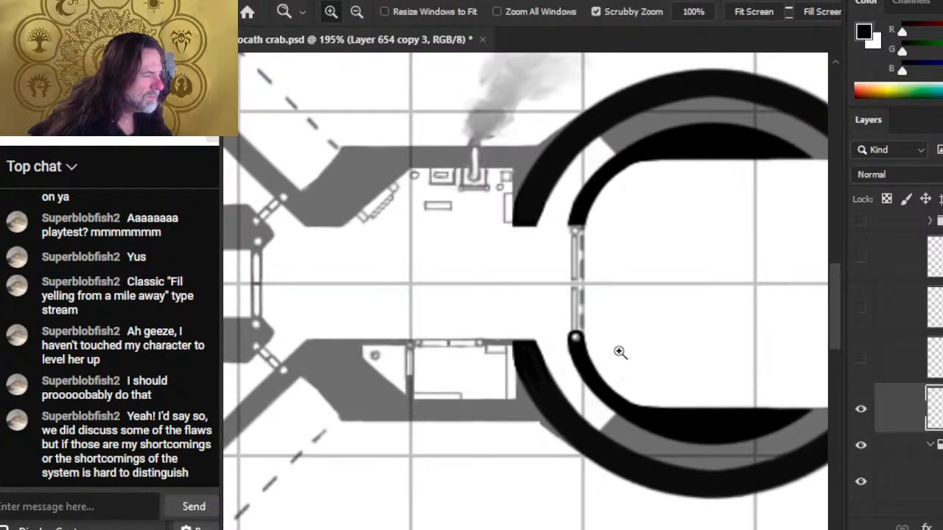
pyautogui.moveTo(597, 302)
pyautogui.mouseDown()
pyautogui.moveTo(692, 309)
pyautogui.moveTo(597, 319)
pyautogui.mouseUp()
# Step: Lasso the lower pair of black arcs, nudge them slightly up to line up with the adjoining gray wall, and deselect
pyautogui.press('l')
pyautogui.moveTo(501, 322)
pyautogui.mouseDown()
pyautogui.moveTo(622, 312)
pyautogui.moveTo(489, 361)
pyautogui.moveTo(482, 335)
pyautogui.mouseUp()
pyautogui.press('v')
pyautogui.press('z')
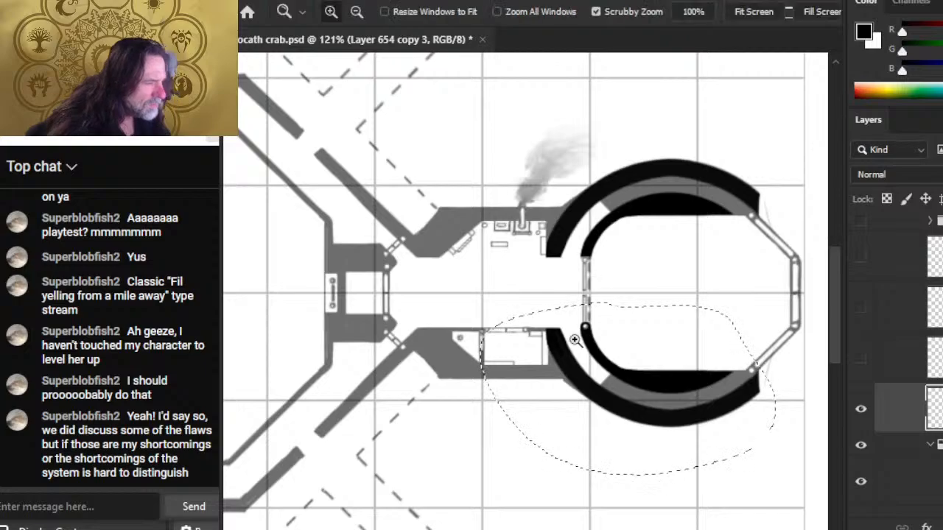
pyautogui.moveTo(688, 386); pyautogui.dragTo(699, 369)
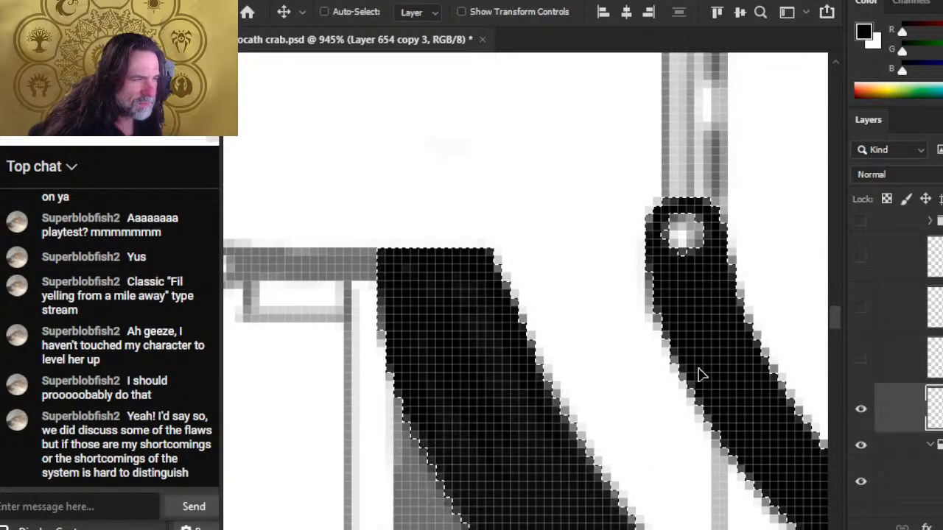
pyautogui.press('z')
pyautogui.moveTo(614, 381); pyautogui.dragTo(572, 358)
pyautogui.press('l')
pyautogui.moveTo(664, 339); pyautogui.dragTo(475, 252)
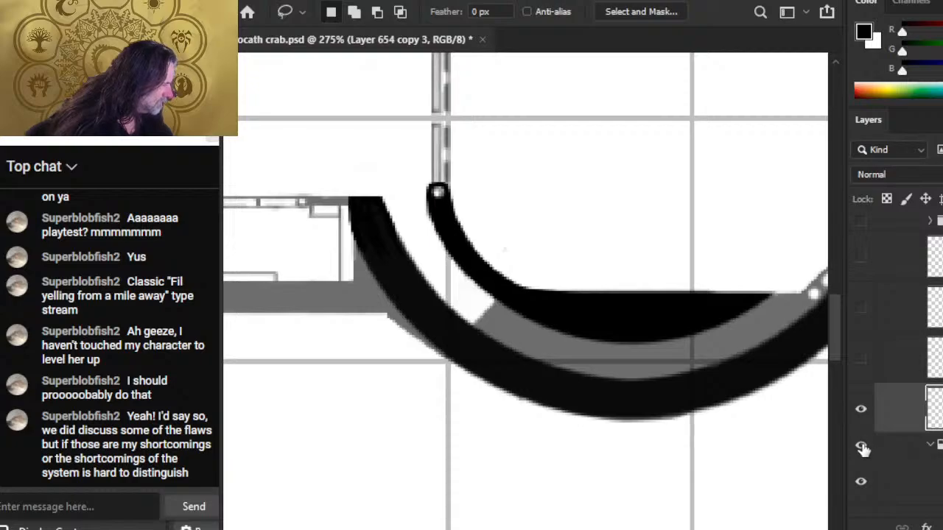
# Step: Select the servant deck group and examine which of its layers hold the lower gray walls by hiding and showing them
pyautogui.click(860, 444)
pyautogui.click(860, 444)
pyautogui.click(889, 452)
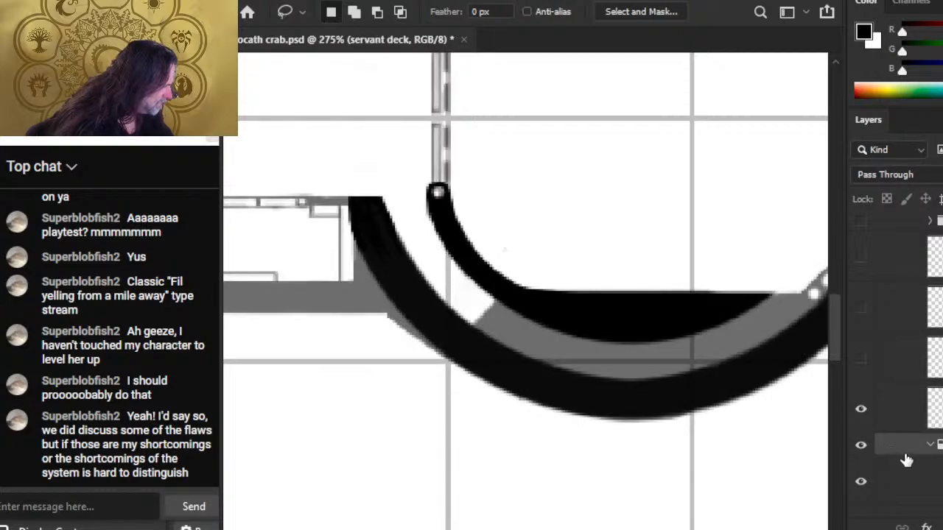
pyautogui.scroll(-10, 909, 398)
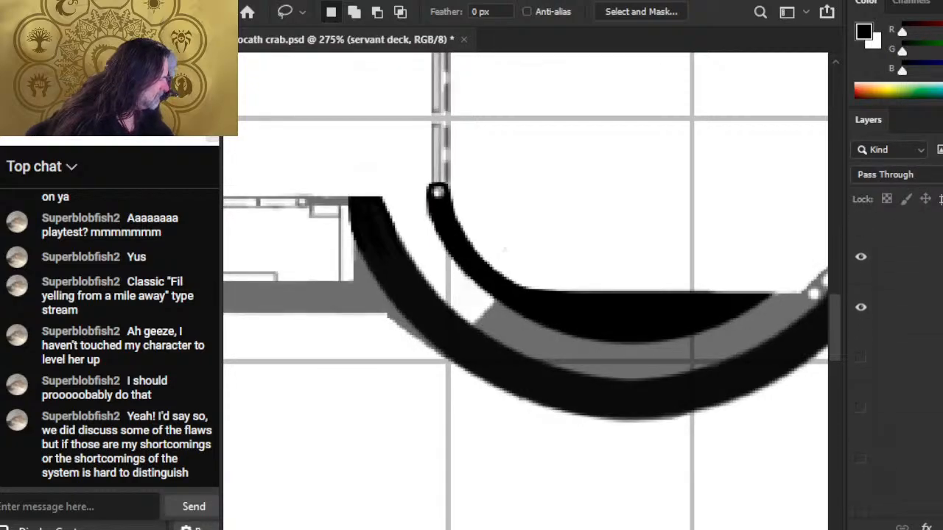
pyautogui.click(862, 308)
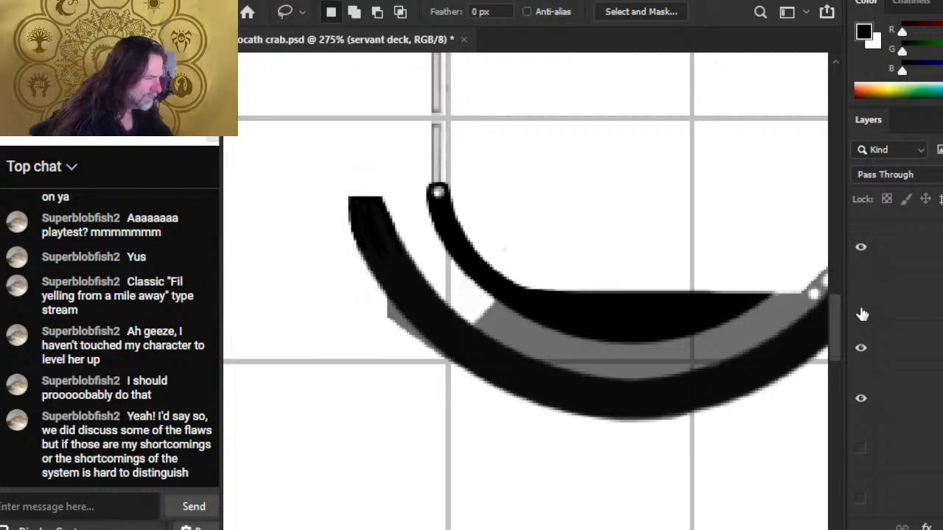
pyautogui.click(861, 312)
pyautogui.click(866, 356)
pyautogui.click(866, 356)
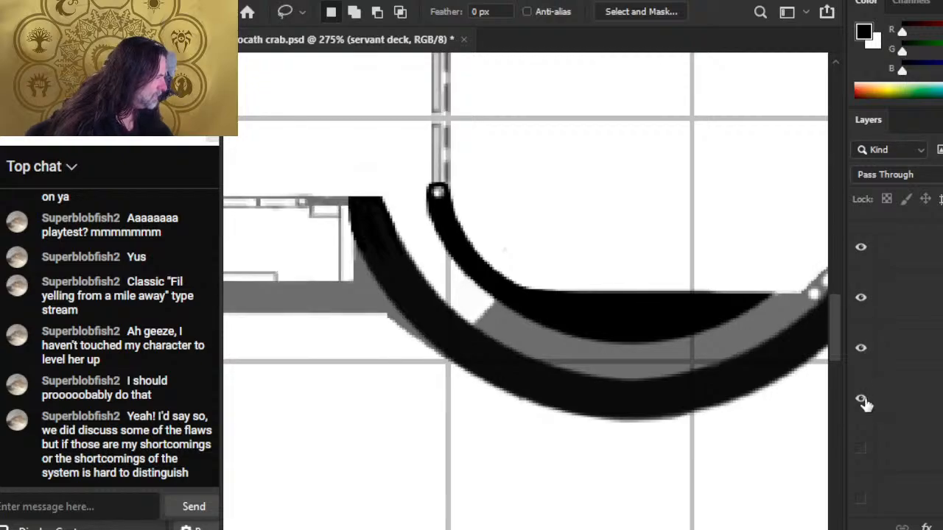
pyautogui.click(860, 305)
pyautogui.click(860, 309)
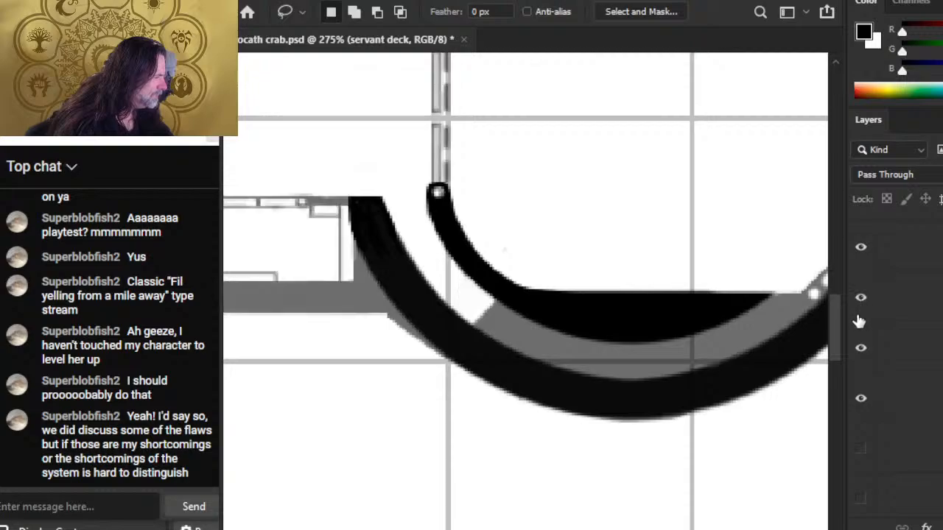
pyautogui.press('b')
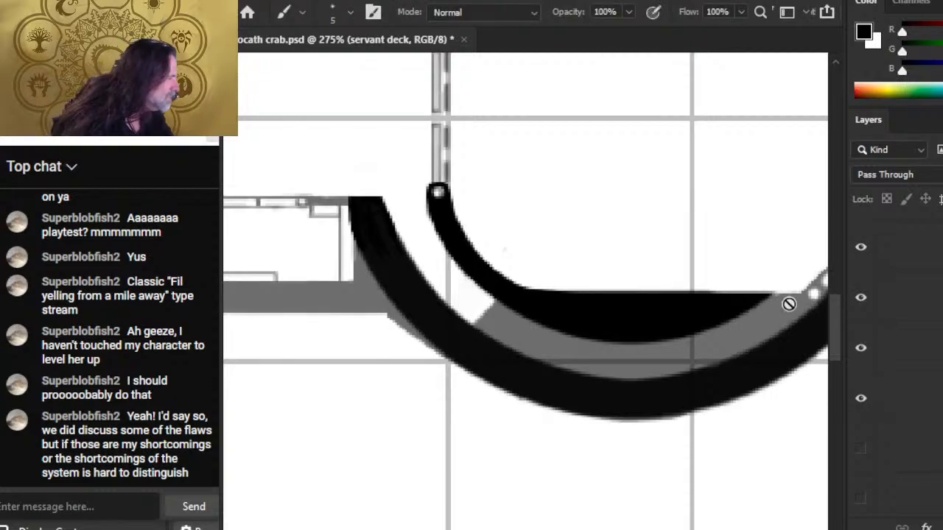
# Step: Identify the gray curved wall layer of the round room by hiding and showing it, and select that layer
pyautogui.click(925, 296)
pyautogui.press('shift')
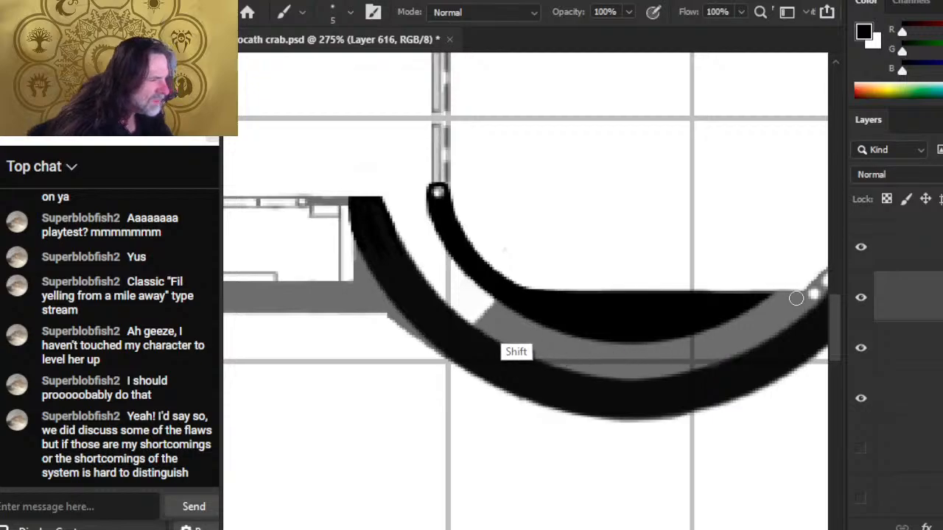
pyautogui.moveTo(755, 405)
pyautogui.mouseDown()
pyautogui.moveTo(679, 389)
pyautogui.moveTo(801, 500)
pyautogui.mouseUp()
pyautogui.press('e')
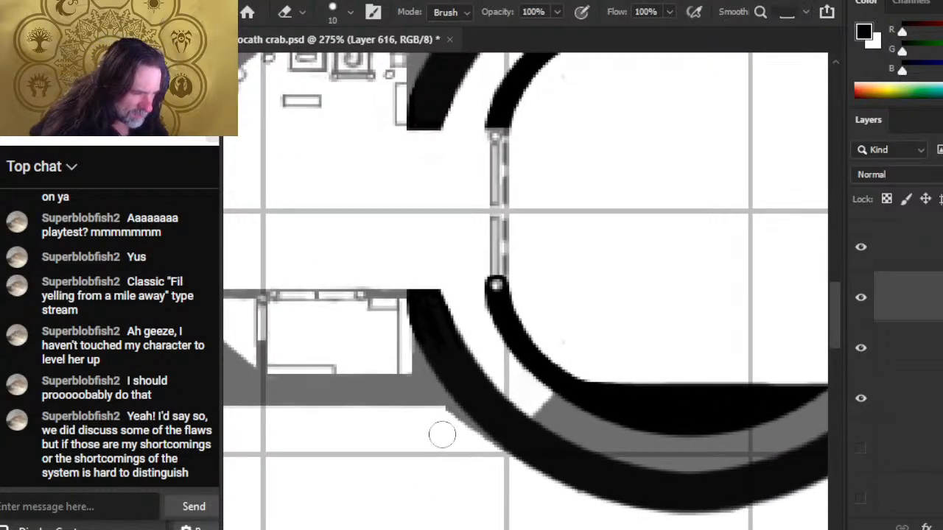
pyautogui.click(860, 248)
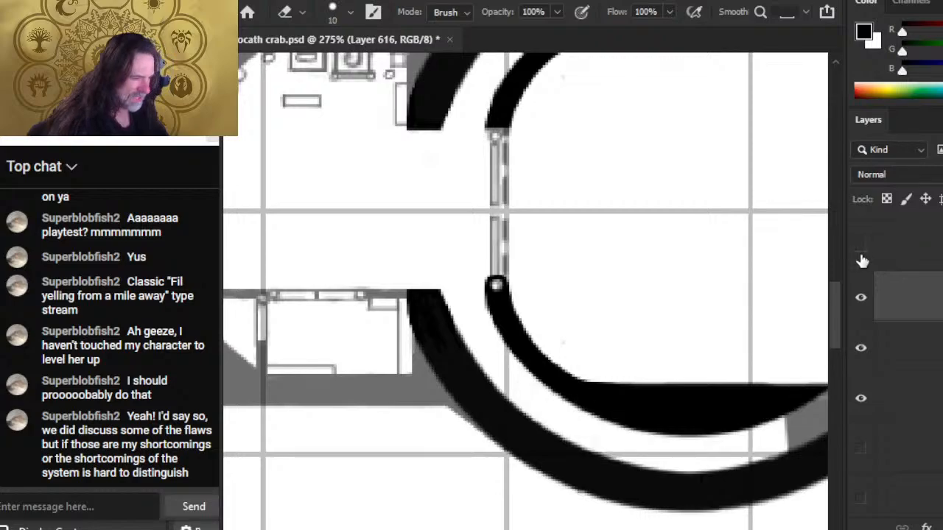
pyautogui.click(860, 248)
pyautogui.click(900, 258)
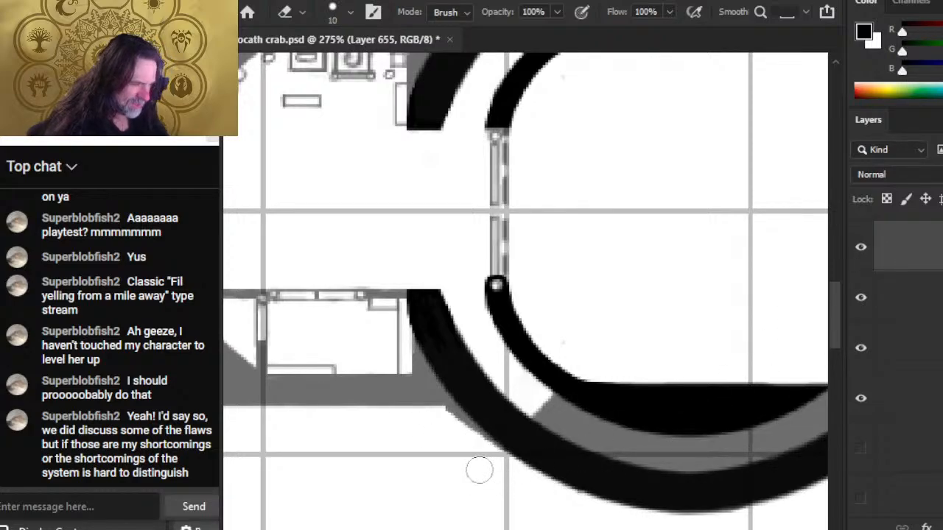
# Step: Nudge the gray curved wall layer slightly up with the Move tool to line up with the lower black arcs
pyautogui.press('v')
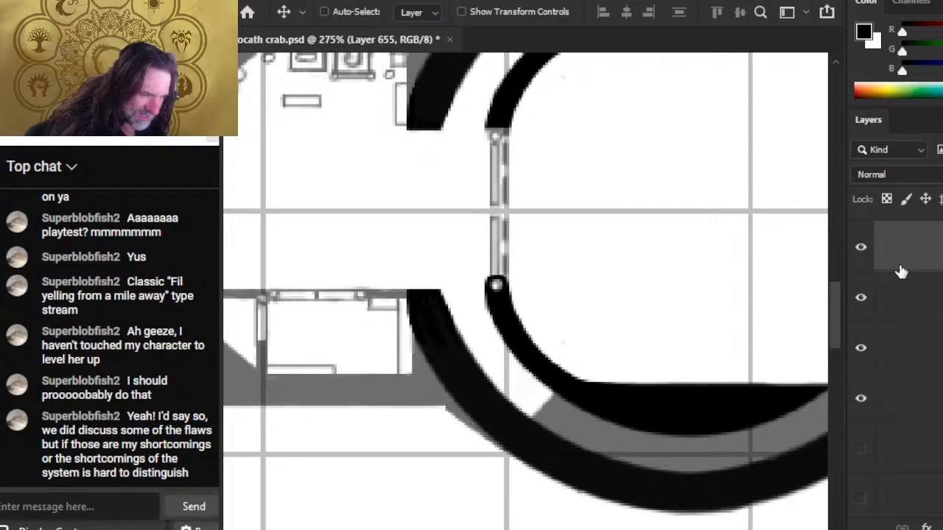
pyautogui.press('Up')
pyautogui.press('Up')
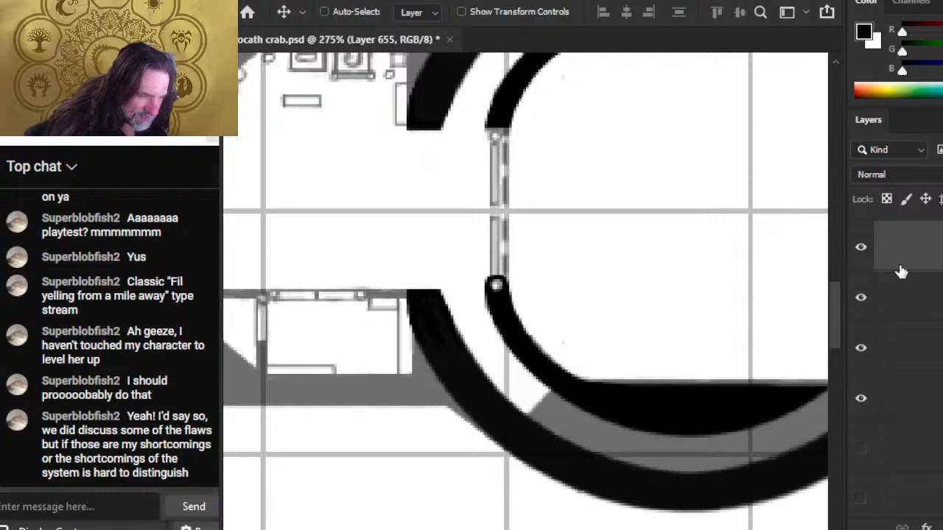
pyautogui.press('Down')
pyautogui.moveTo(674, 288); pyautogui.dragTo(500, 271)
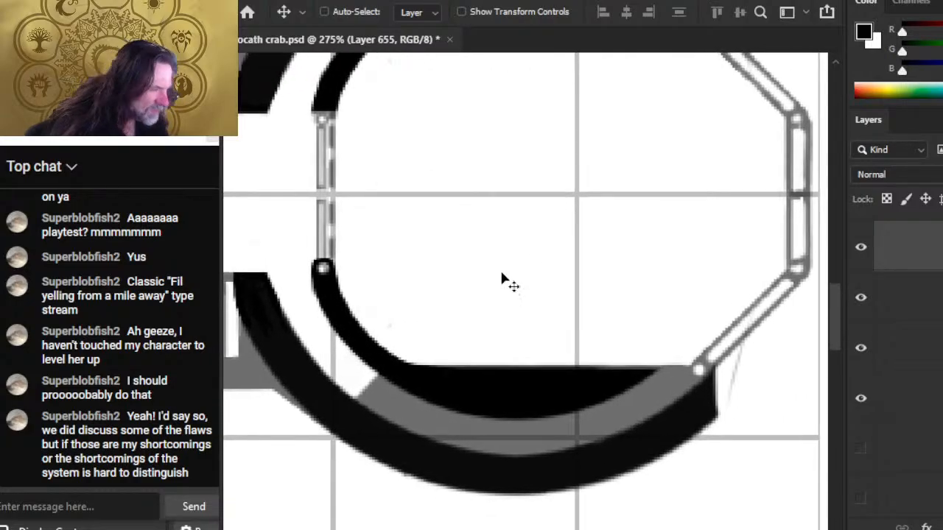
pyautogui.press('Down')
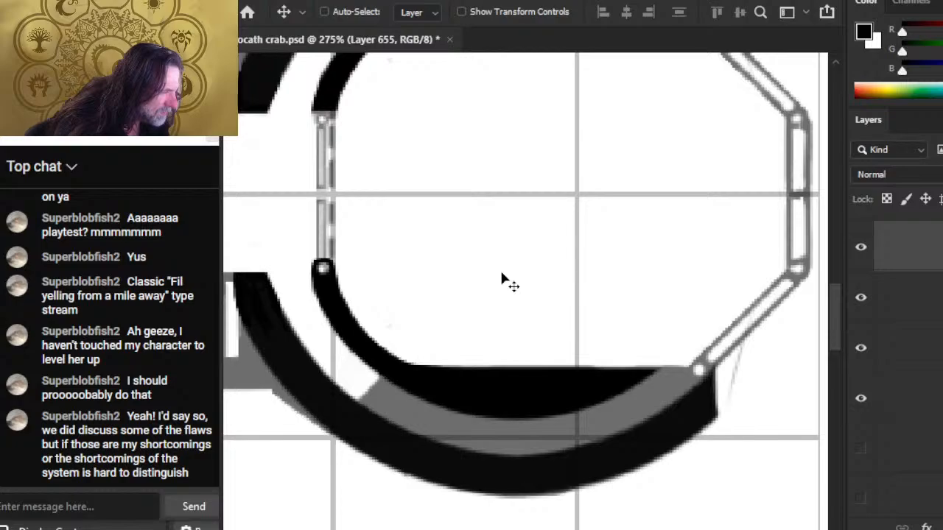
pyautogui.press('Down')
pyautogui.press('Up')
pyautogui.press('Up')
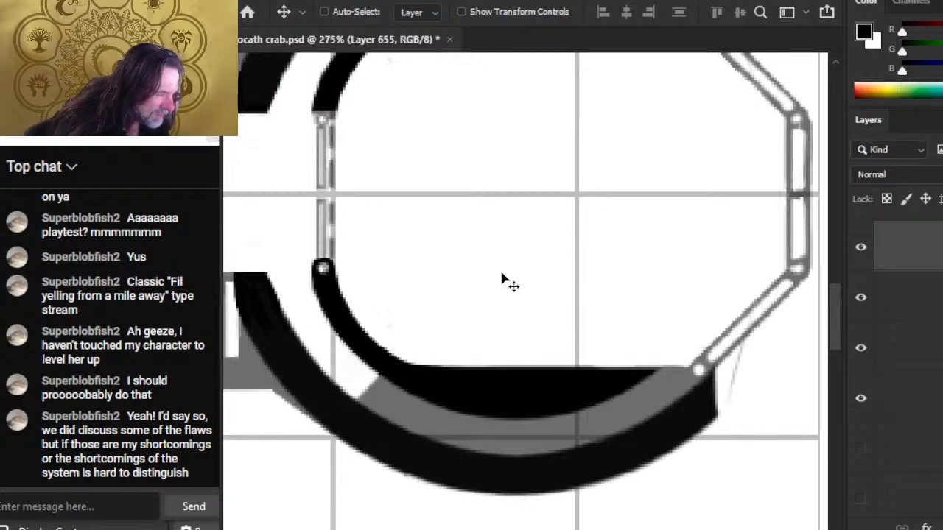
pyautogui.press('Up')
pyautogui.press('Down')
# Step: Examine which layers hold the upper gray walls, window frames and black arcs by hiding and showing them in turn
pyautogui.moveTo(501, 271); pyautogui.dragTo(594, 498)
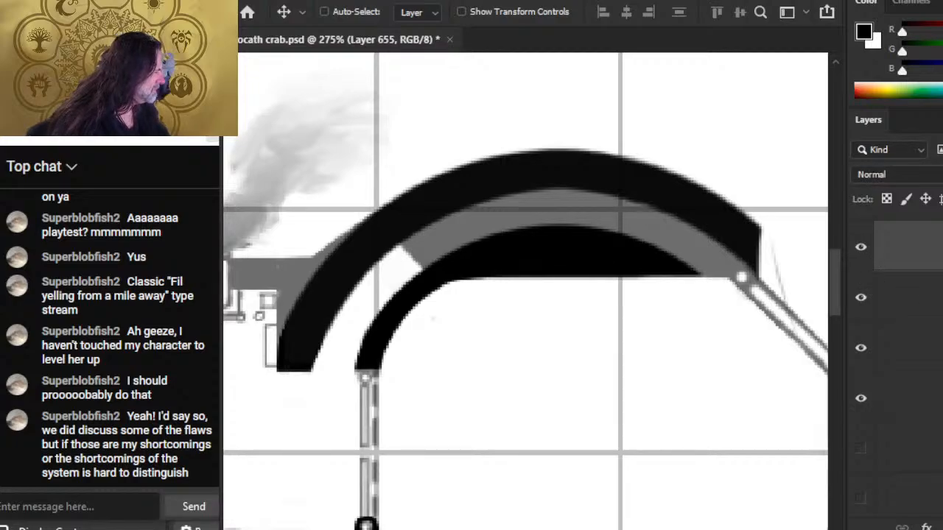
pyautogui.click(860, 298)
pyautogui.click(861, 302)
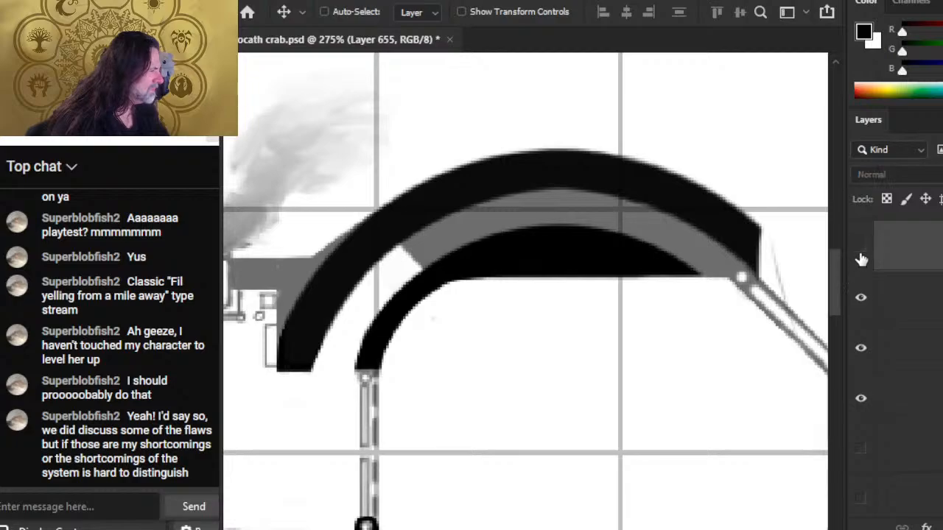
pyautogui.click(861, 300)
pyautogui.click(860, 301)
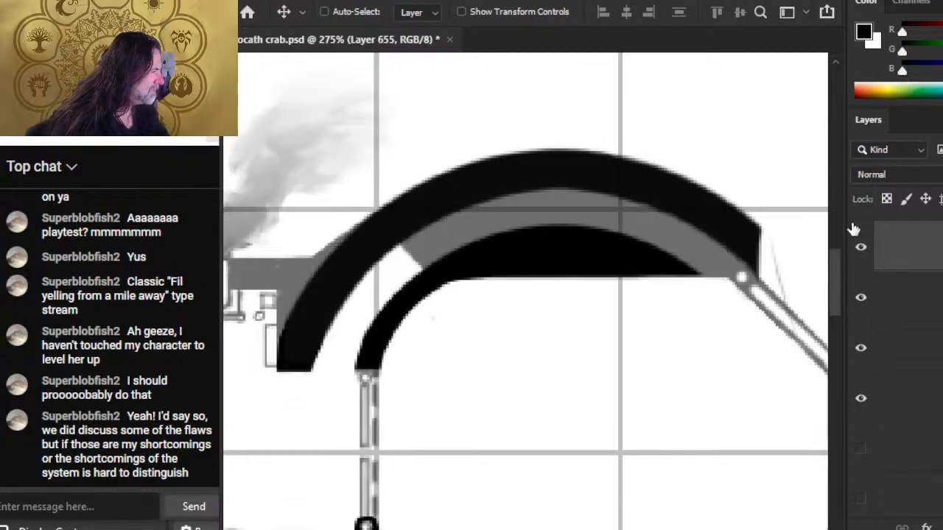
pyautogui.click(860, 349)
pyautogui.click(861, 350)
pyautogui.scroll(4, 884, 347)
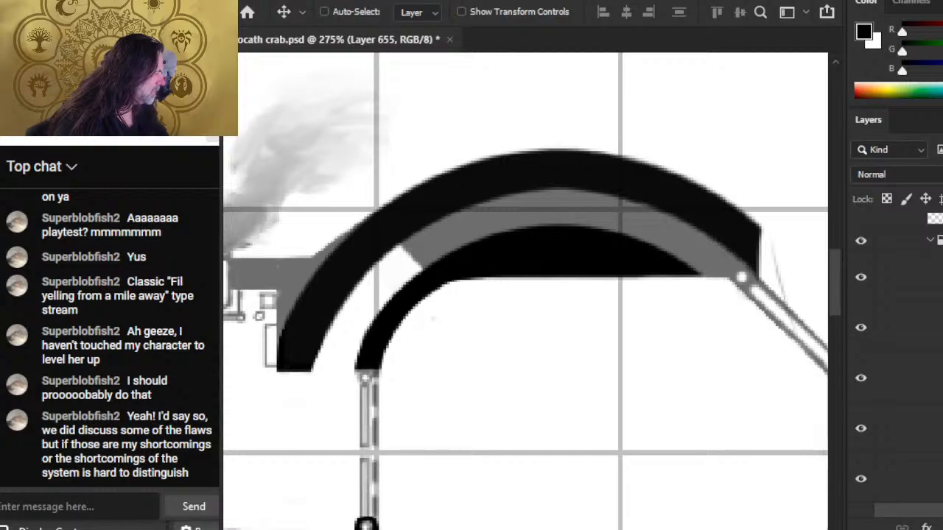
pyautogui.scroll(2, 888, 358)
pyautogui.click(861, 335)
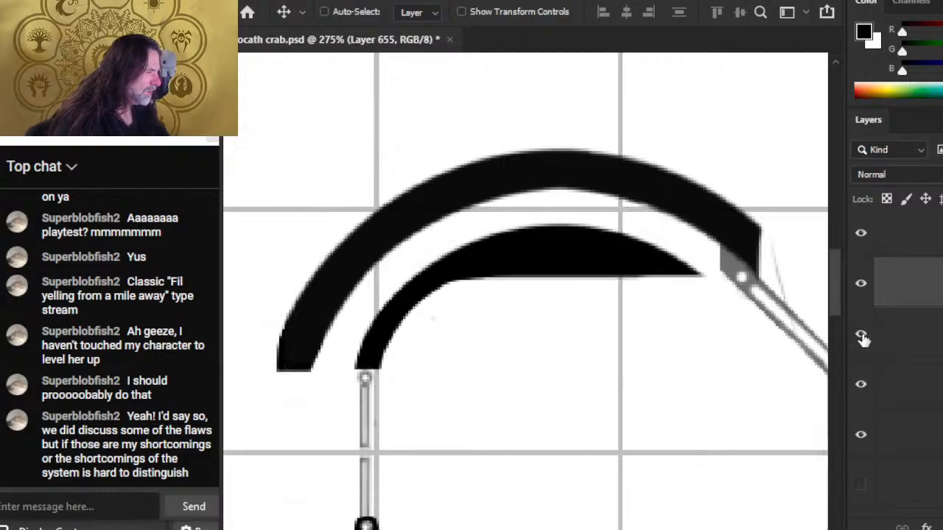
pyautogui.click(861, 335)
pyautogui.click(861, 384)
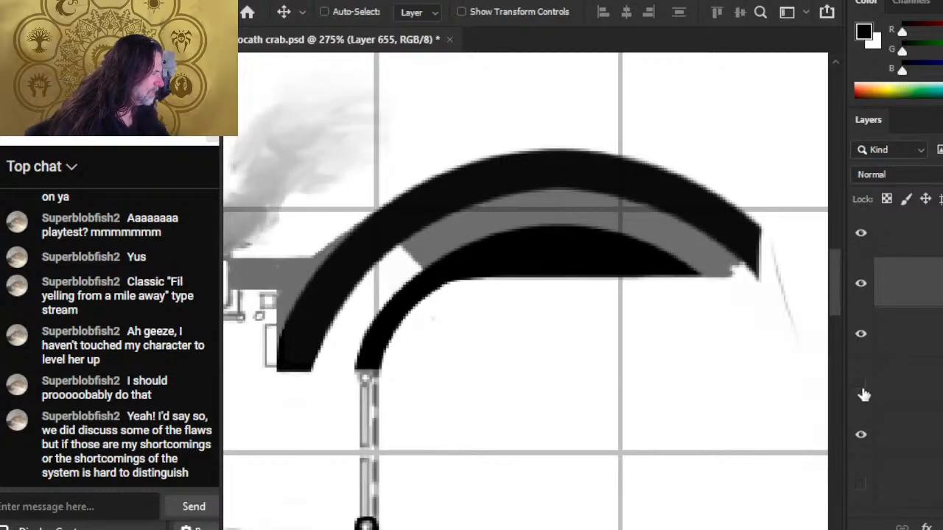
pyautogui.click(861, 384)
pyautogui.scroll(3, 863, 401)
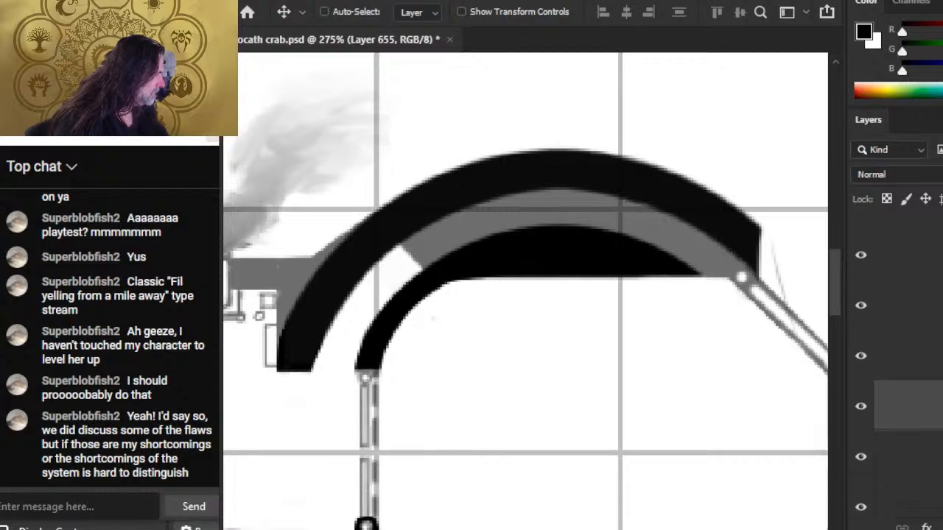
pyautogui.click(861, 378)
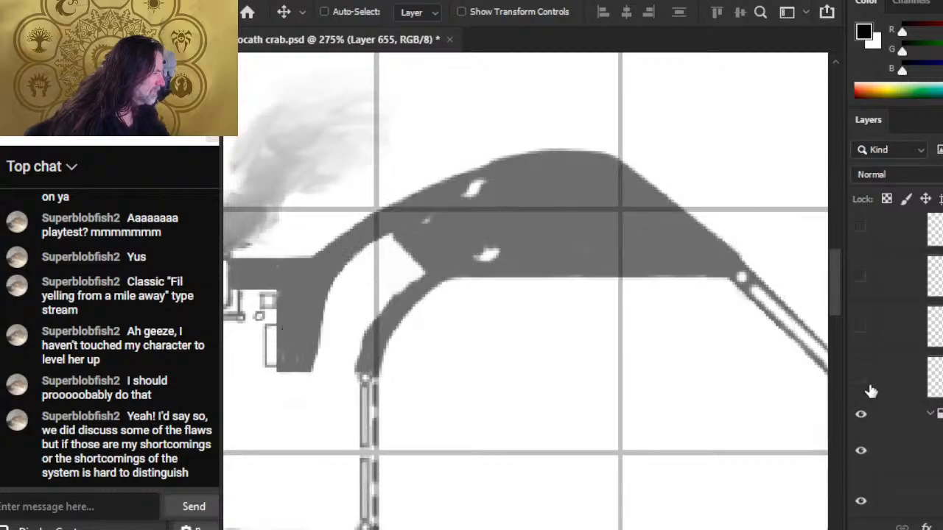
pyautogui.click(861, 378)
# Step: Reduce the black arc layer's opacity and erase the upper outer arc's overhang beyond the slanted gray wall with straight strokes
pyautogui.click(889, 383)
pyautogui.press('e')
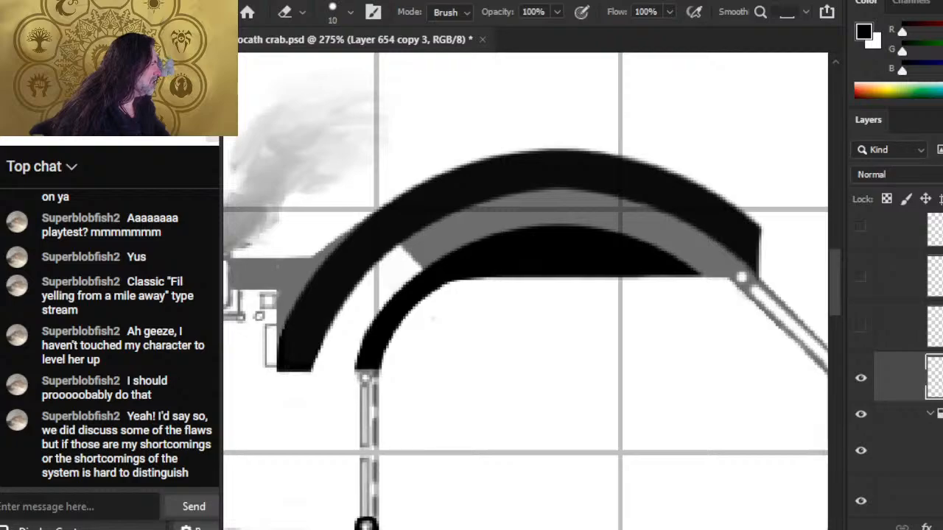
pyautogui.click(861, 378)
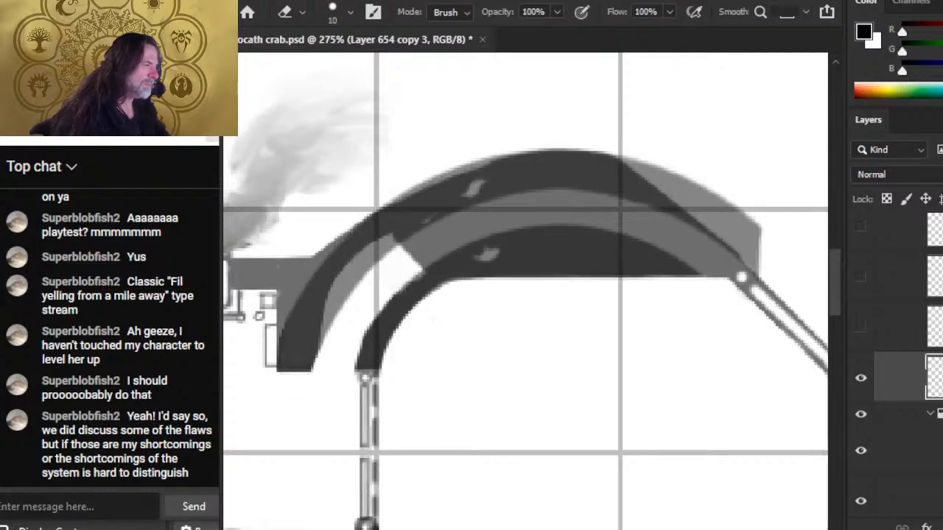
pyautogui.click(621, 146)
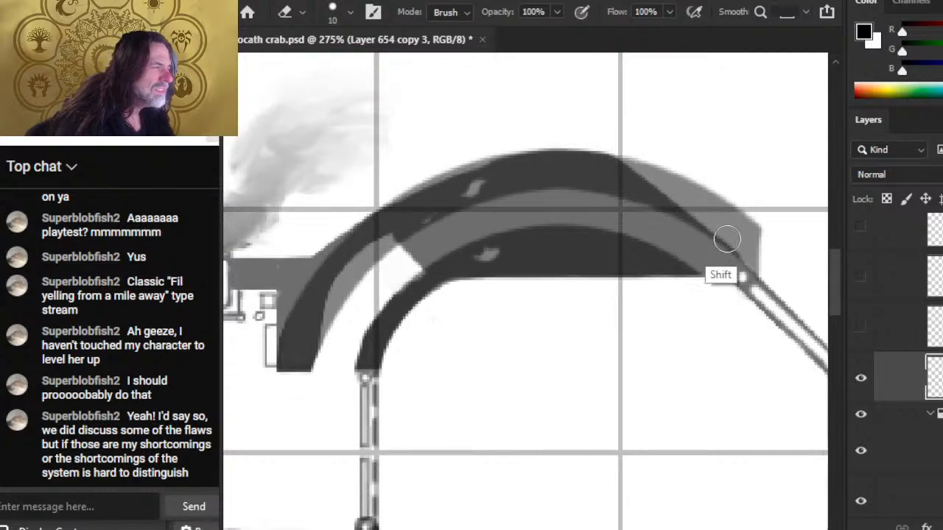
pyautogui.keyDown('shift'); pyautogui.click(780, 275); pyautogui.keyUp('shift')
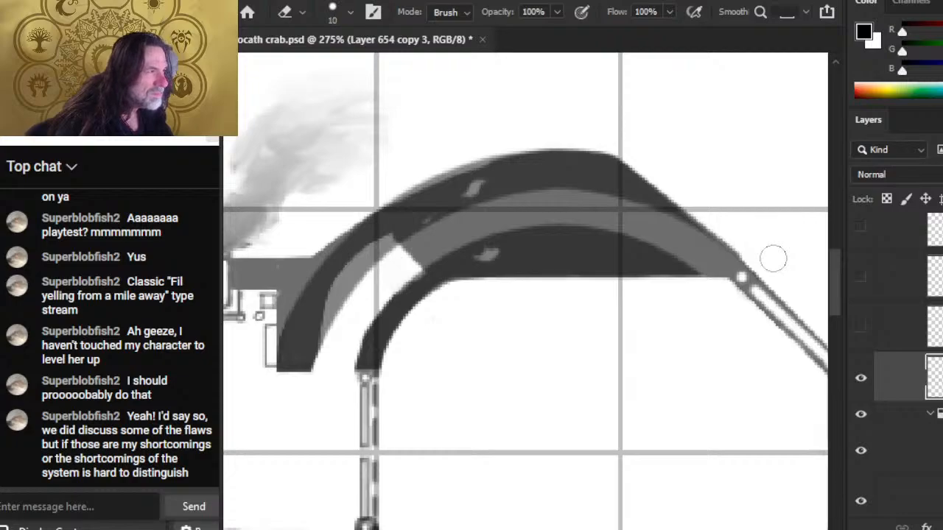
pyautogui.moveTo(726, 228); pyautogui.dragTo(607, 147)
# Step: Erase the lower outer arc's overhang beyond the slanted gray wall with straight strokes, mirroring the upper side
pyautogui.moveTo(581, 404); pyautogui.dragTo(716, 131)
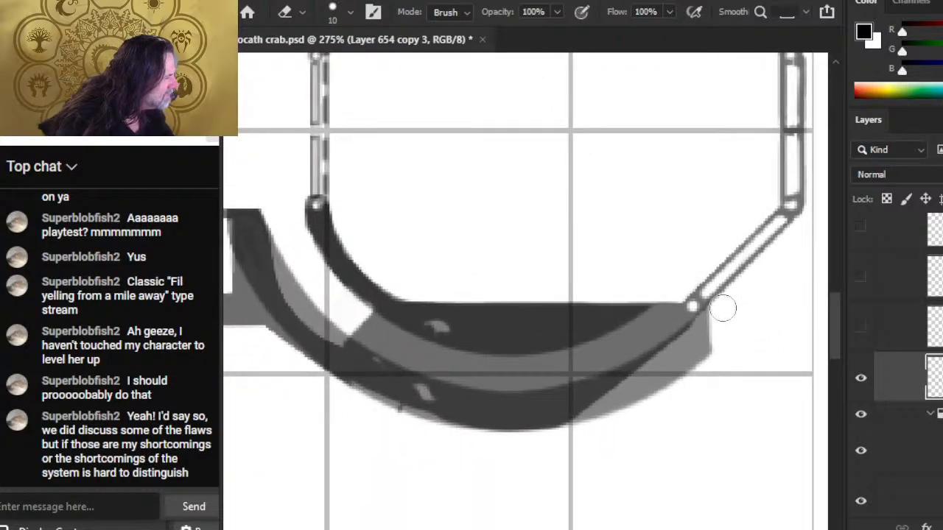
pyautogui.keyDown('shift'); pyautogui.click(568, 445); pyautogui.keyUp('shift')
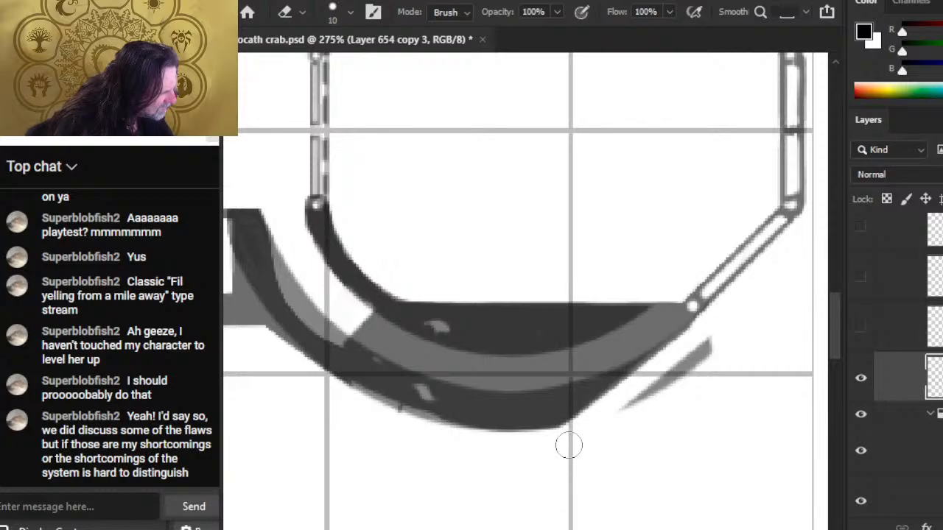
pyautogui.keyDown('shift'); pyautogui.click(706, 330); pyautogui.keyUp('shift')
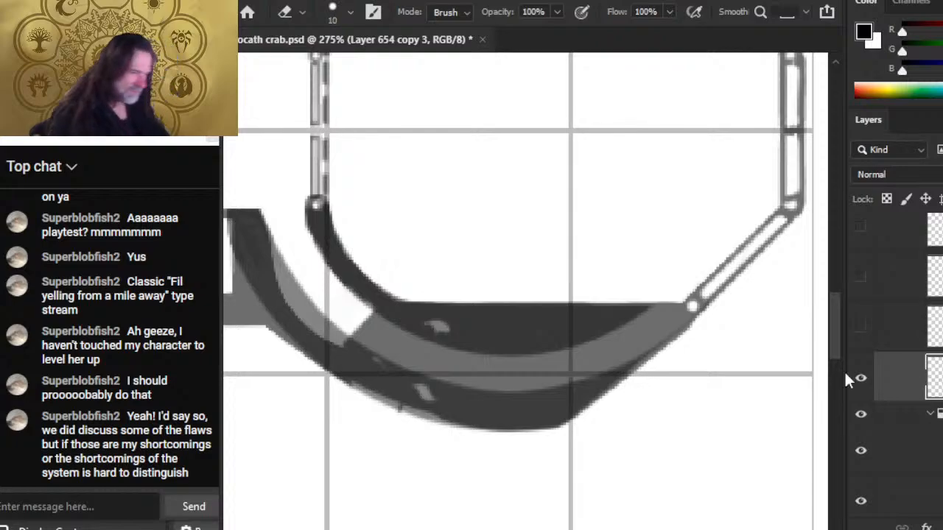
pyautogui.press('z')
pyautogui.moveTo(623, 414); pyautogui.dragTo(560, 459)
pyautogui.moveTo(476, 467)
pyautogui.mouseDown()
pyautogui.moveTo(554, 462)
pyautogui.moveTo(467, 440)
pyautogui.mouseUp()
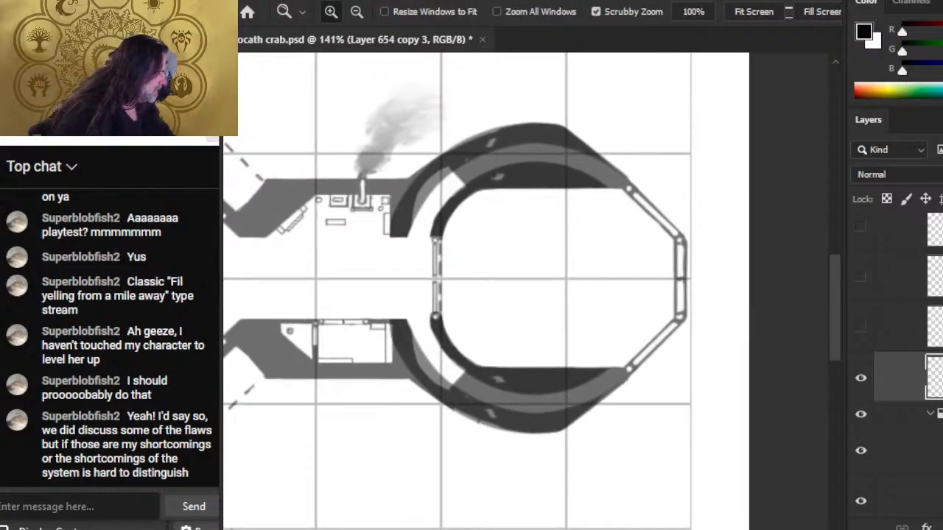
# Step: Restore the servant deck group to 100% opacity
pyautogui.scroll(5, 898, 369)
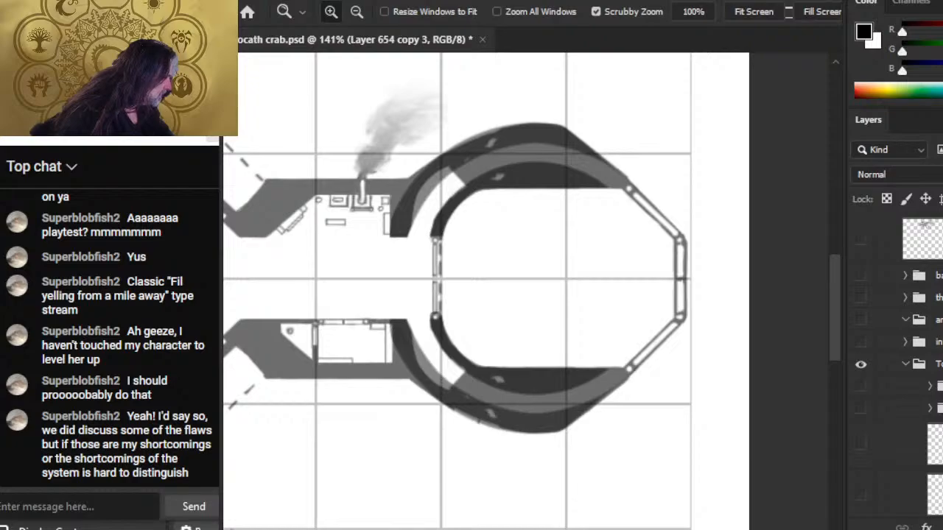
pyautogui.scroll(-5, 898, 360)
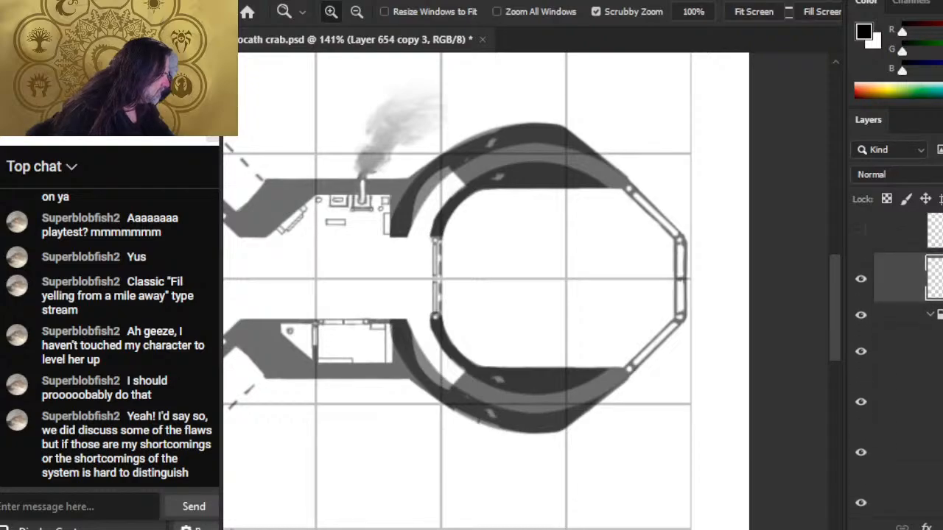
pyautogui.click(933, 315)
pyautogui.press('0')
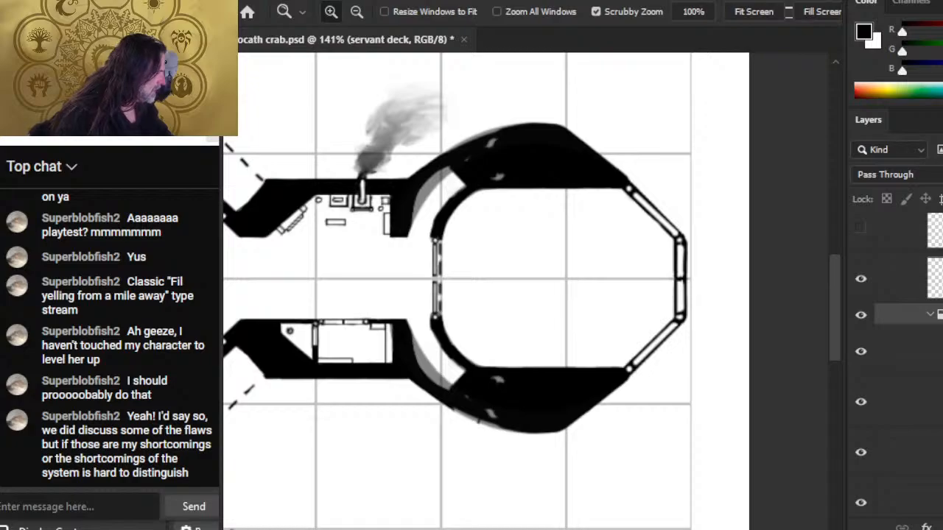
pyautogui.click(857, 291)
pyautogui.click(856, 291)
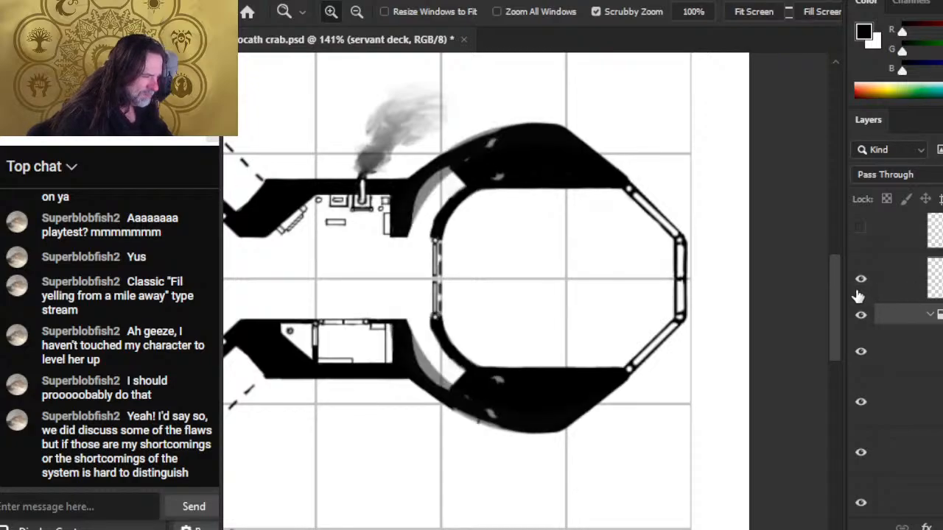
# Step: Restore the black arc layer to 100% opacity and compare the round room with it hidden and shown
pyautogui.click(899, 286)
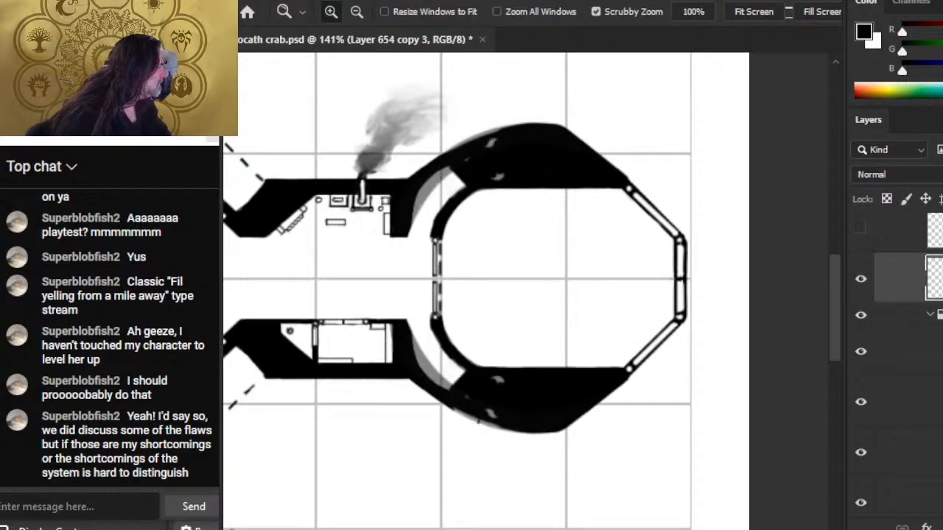
pyautogui.press('0')
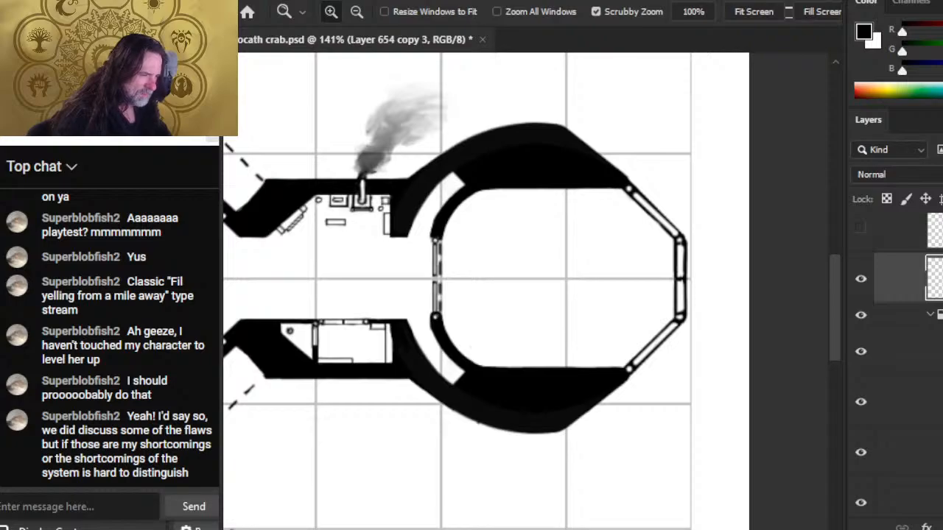
pyautogui.click(860, 286)
pyautogui.click(862, 286)
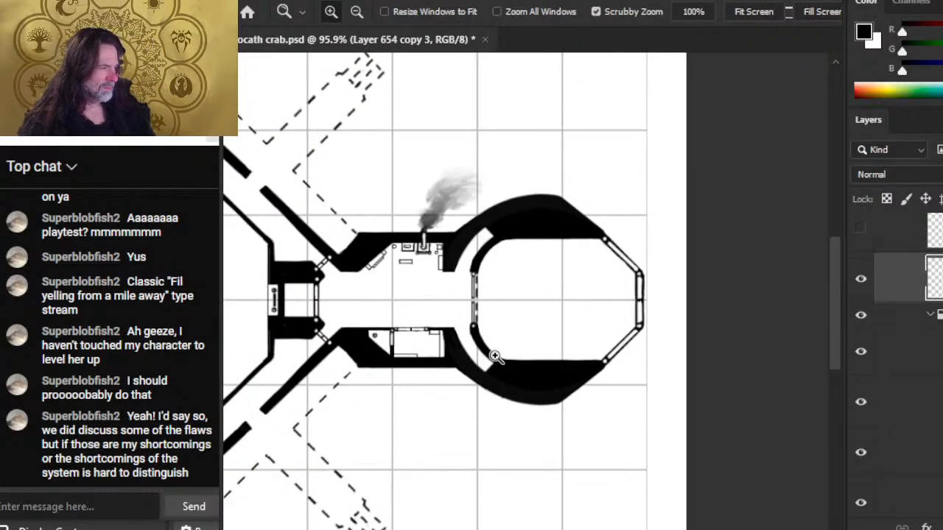
# Step: Move the black arc layer into the servant deck group and inspect the round room's lower wall edge
pyautogui.moveTo(553, 348); pyautogui.dragTo(486, 353)
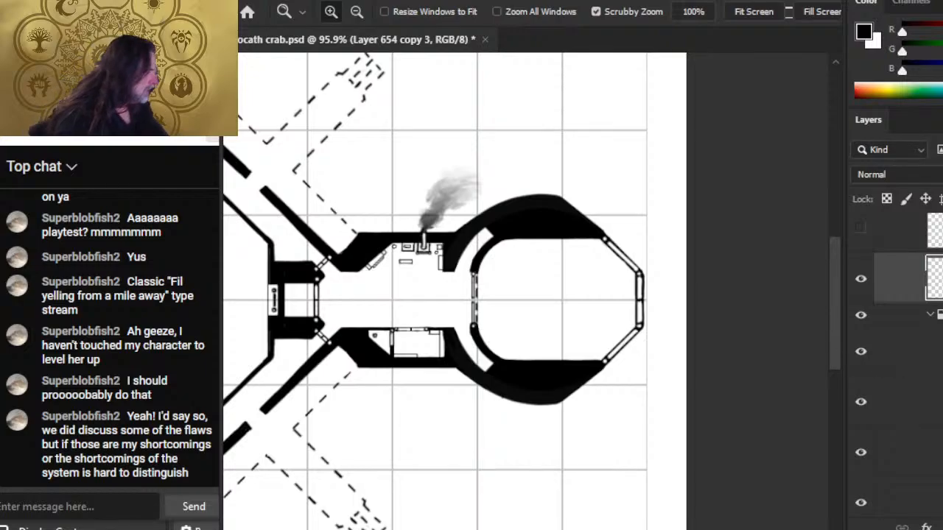
pyautogui.moveTo(934, 280); pyautogui.dragTo(934, 325)
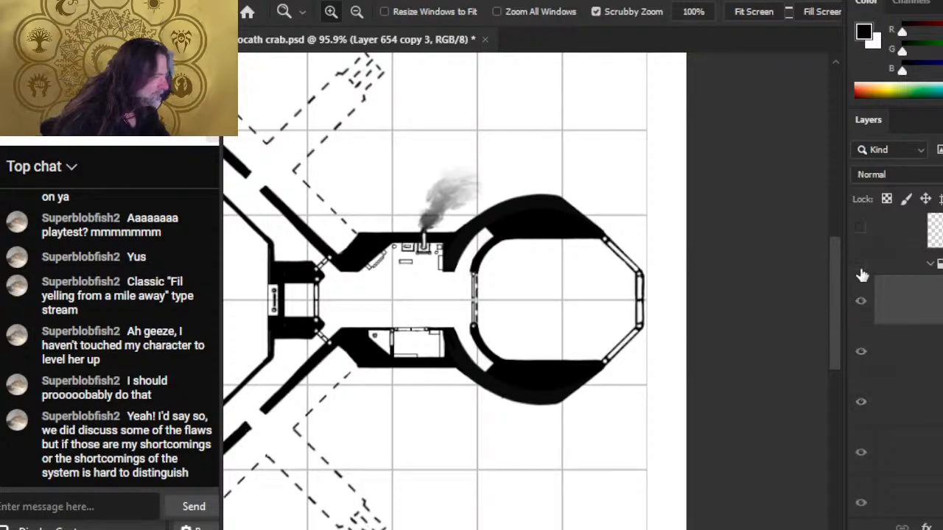
pyautogui.moveTo(493, 401); pyautogui.dragTo(648, 455)
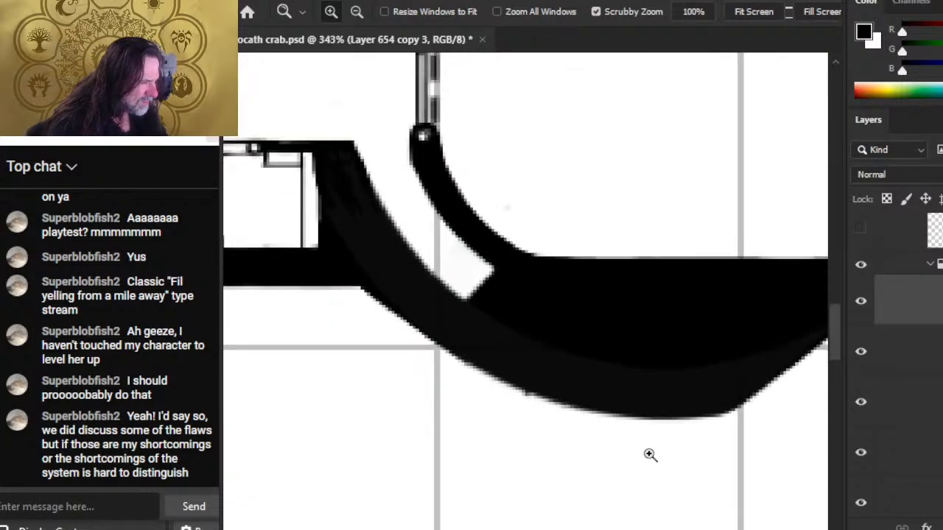
# Step: Hide and show the servant deck group's layers one at a time to find the one holding the deck walls
pyautogui.click(864, 361)
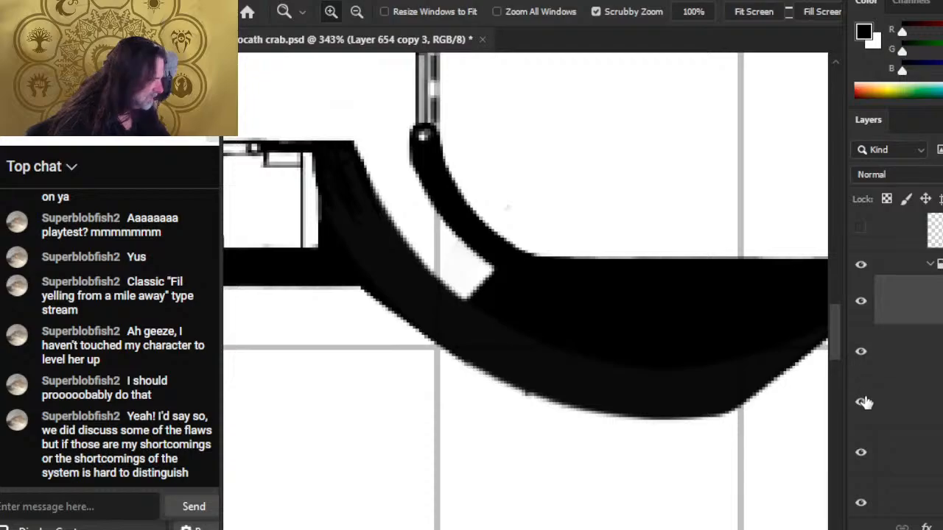
pyautogui.click(865, 403)
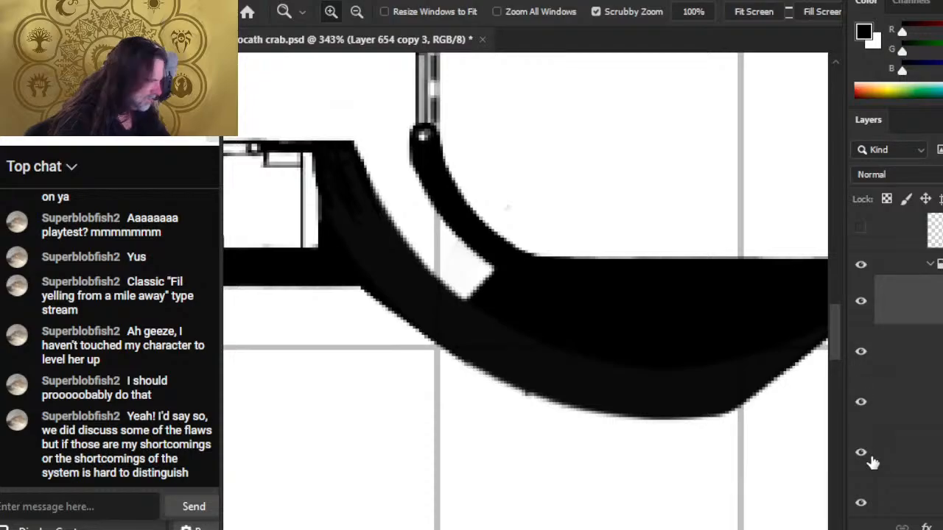
pyautogui.click(871, 505)
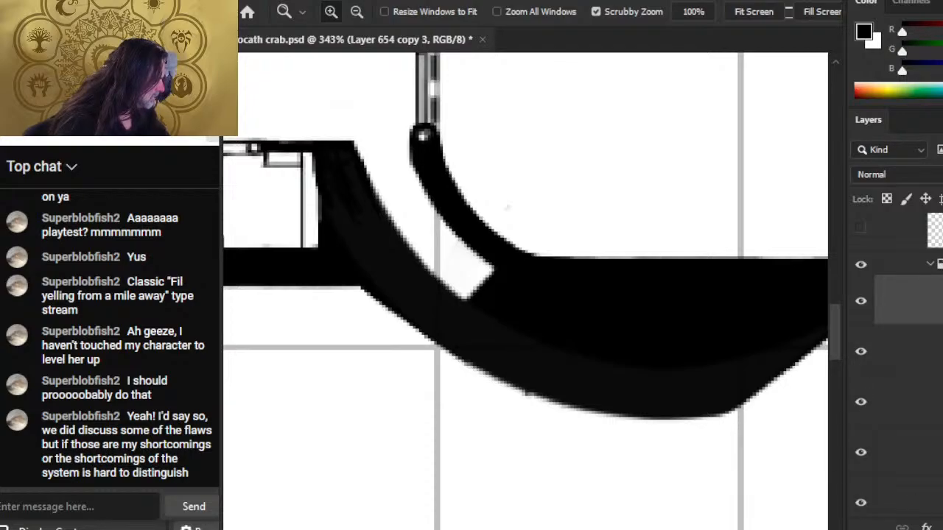
pyautogui.scroll(-4, 898, 353)
pyautogui.click(859, 269)
pyautogui.click(860, 272)
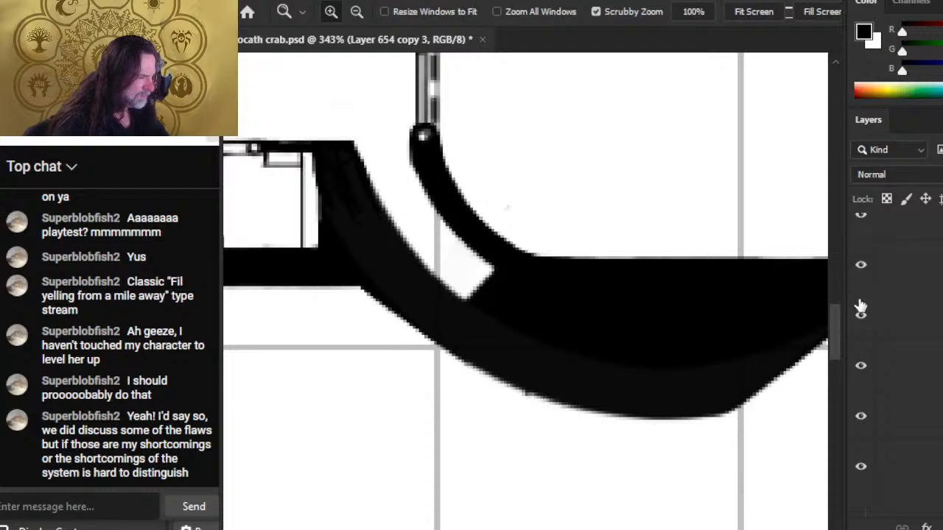
pyautogui.click(860, 309)
pyautogui.click(861, 318)
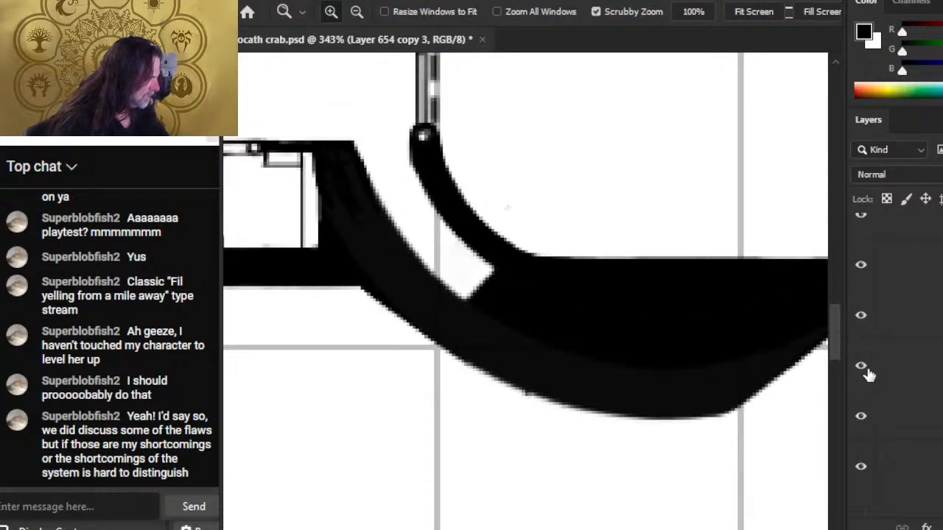
pyautogui.click(863, 372)
pyautogui.click(864, 376)
# Step: Select the deck wall layer, Layer 616, and erase the stray nub on the lower black arc's outer edge
pyautogui.click(894, 378)
pyautogui.press('e')
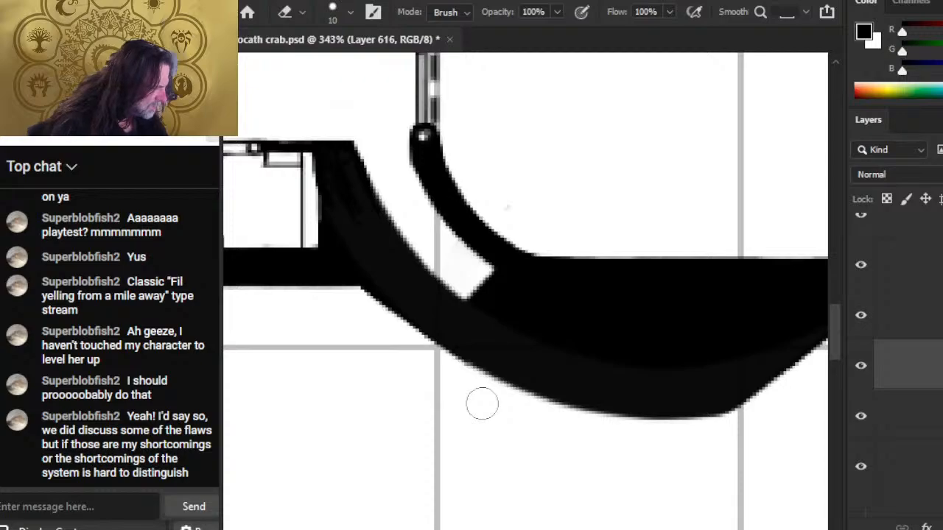
pyautogui.moveTo(710, 449); pyautogui.dragTo(513, 445)
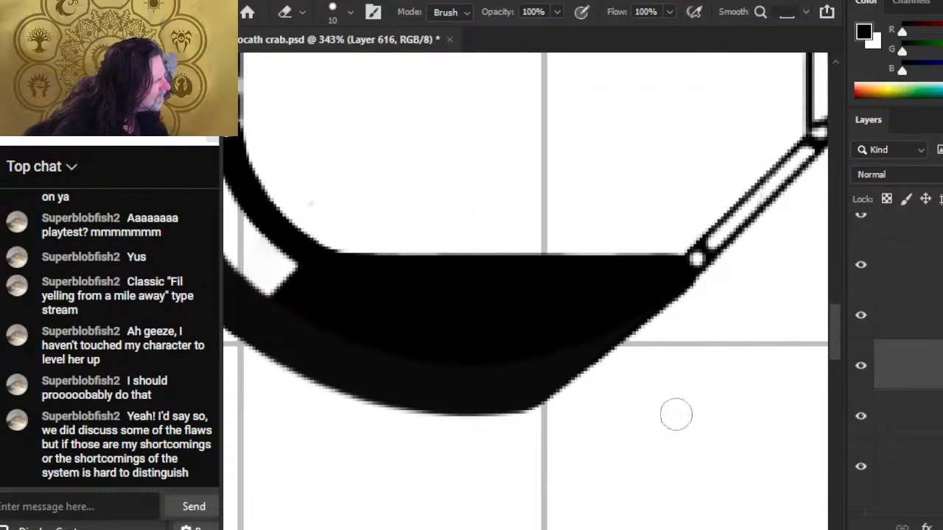
# Step: Inspect the round room's upper and lower arcs up close and compare them with the deck wall layer hidden and shown
pyautogui.press('z')
pyautogui.moveTo(728, 355); pyautogui.dragTo(694, 354)
pyautogui.moveTo(756, 302); pyautogui.dragTo(693, 529)
pyautogui.moveTo(652, 425); pyautogui.dragTo(620, 414)
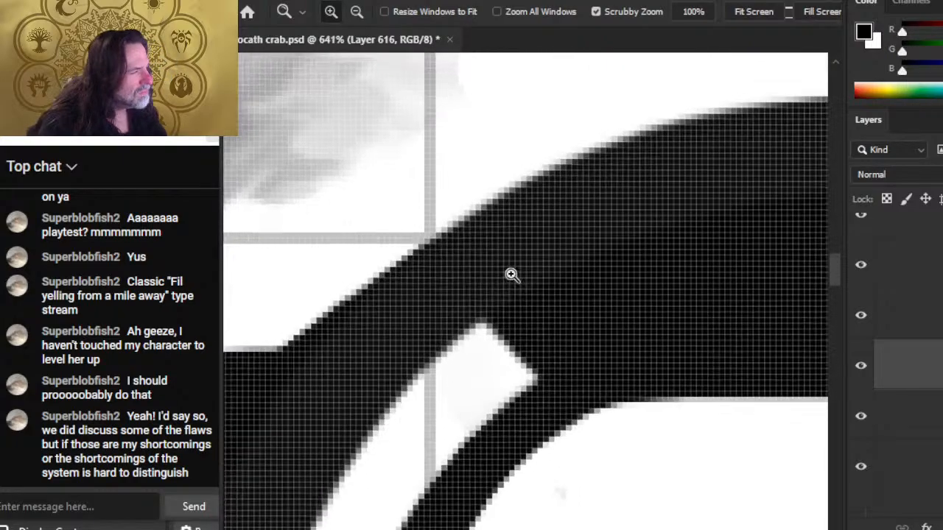
pyautogui.moveTo(420, 274); pyautogui.dragTo(511, 273)
pyautogui.moveTo(562, 328); pyautogui.dragTo(528, 357)
pyautogui.moveTo(575, 379); pyautogui.dragTo(540, 385)
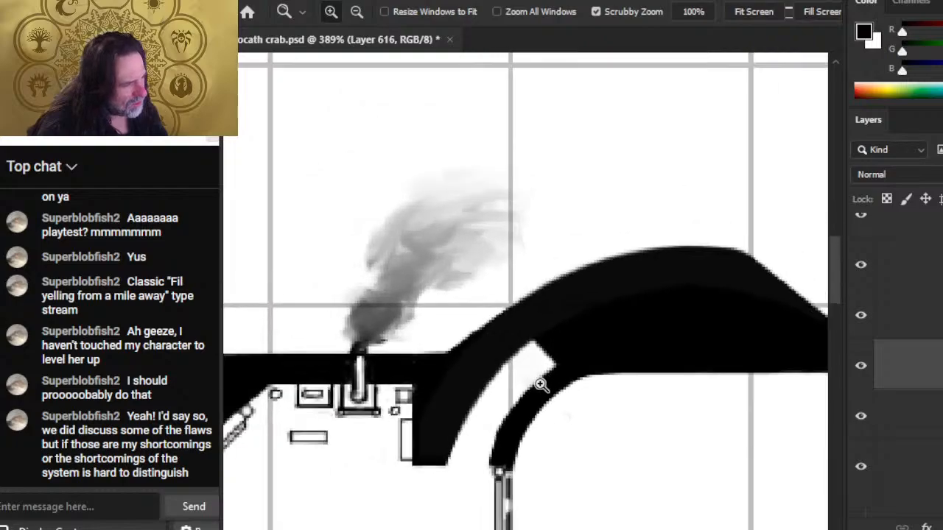
pyautogui.moveTo(612, 437); pyautogui.dragTo(616, 314)
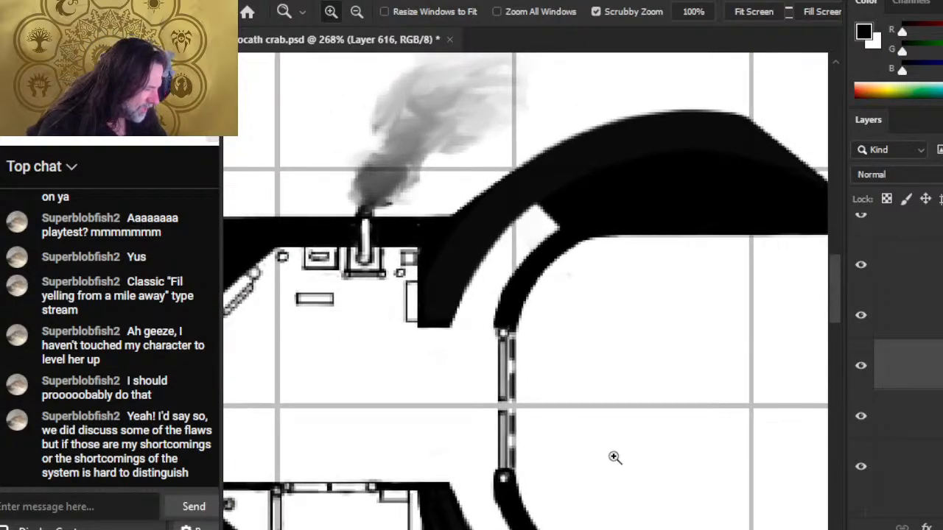
pyautogui.moveTo(608, 480); pyautogui.dragTo(614, 364)
pyautogui.click(863, 367)
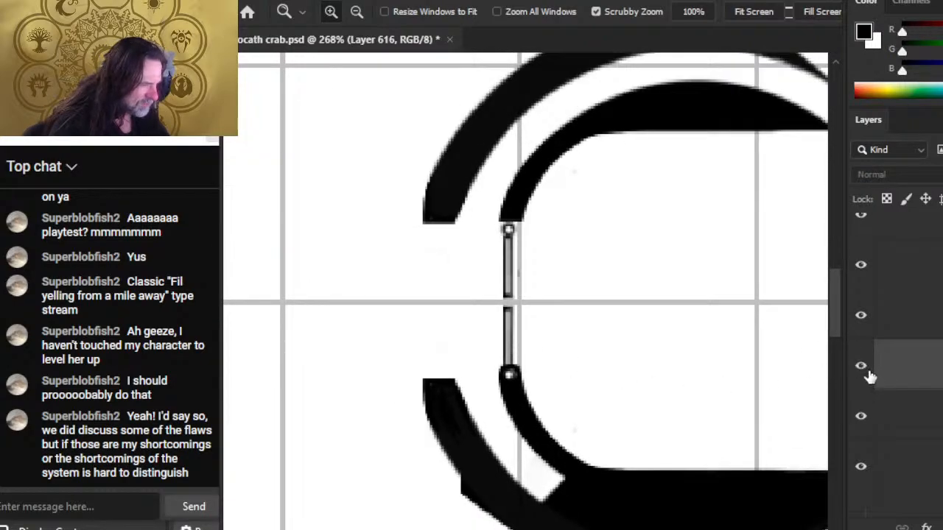
pyautogui.click(864, 368)
# Step: Reduce the eraser size to 7 and merge the layer directly above Layer 616 down into it
pyautogui.press('e')
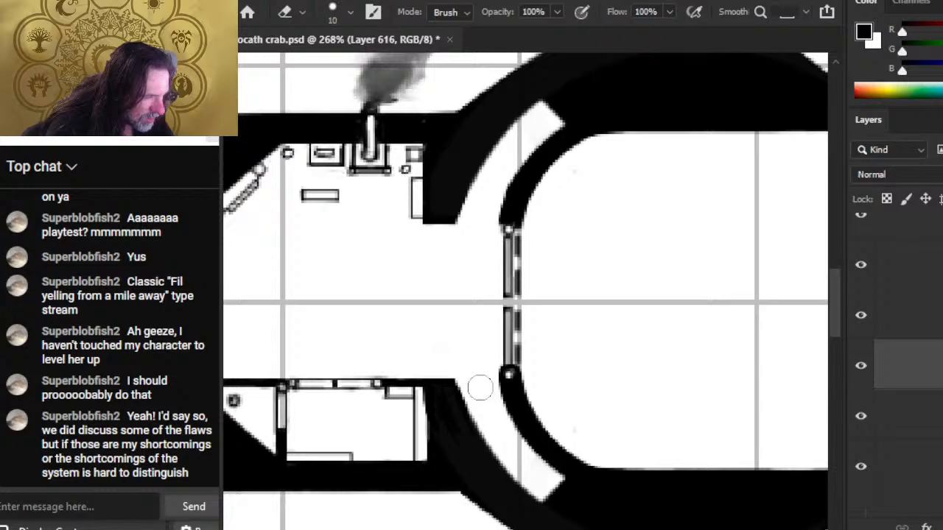
pyautogui.press('[')
pyautogui.press('[')
pyautogui.press('[')
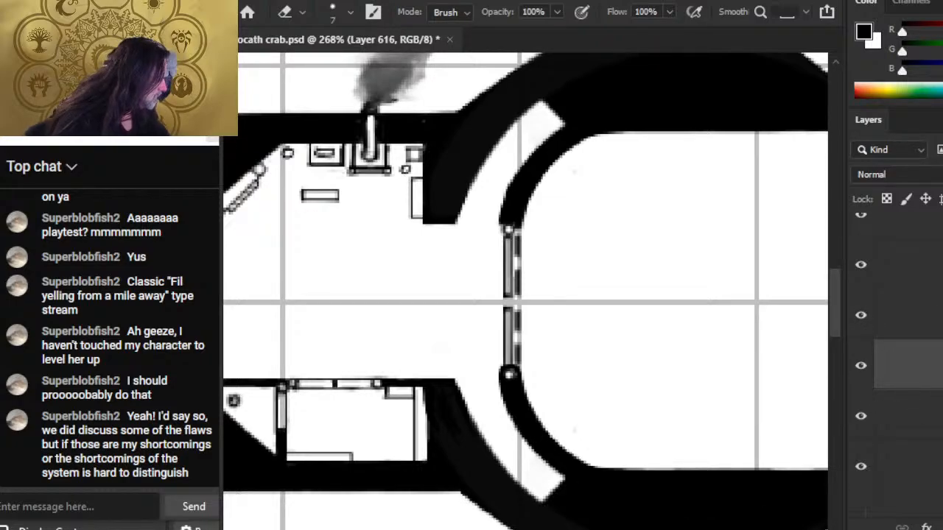
pyautogui.rightClick(913, 333)
pyautogui.click(931, 455)
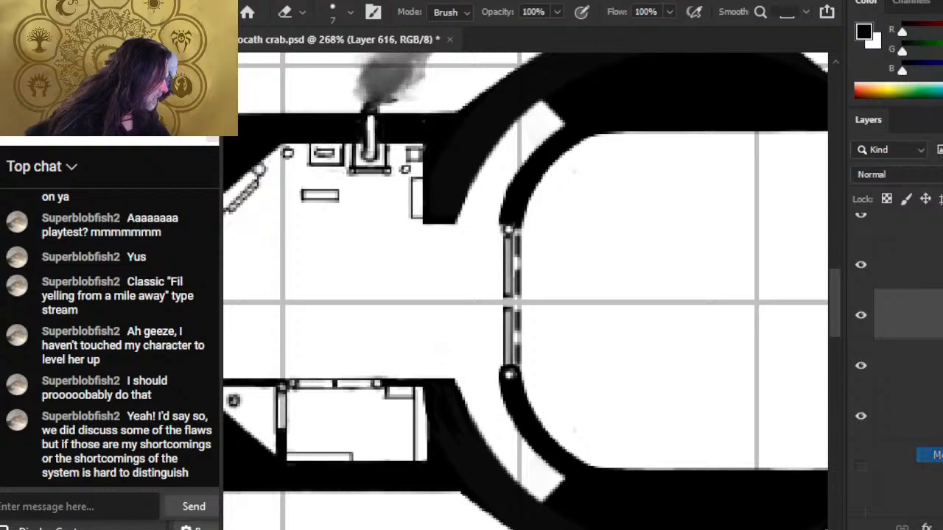
# Step: Select the black arc layer, Layer 654 copy 3, and erase its black overlap around the lower end post of the round room's door
pyautogui.scroll(3, 913, 331)
pyautogui.click(865, 250)
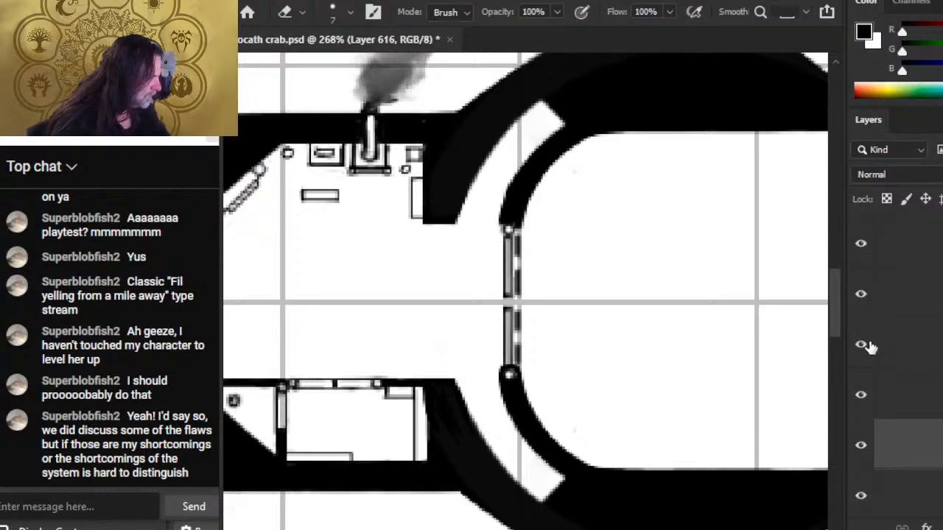
pyautogui.scroll(4, 898, 361)
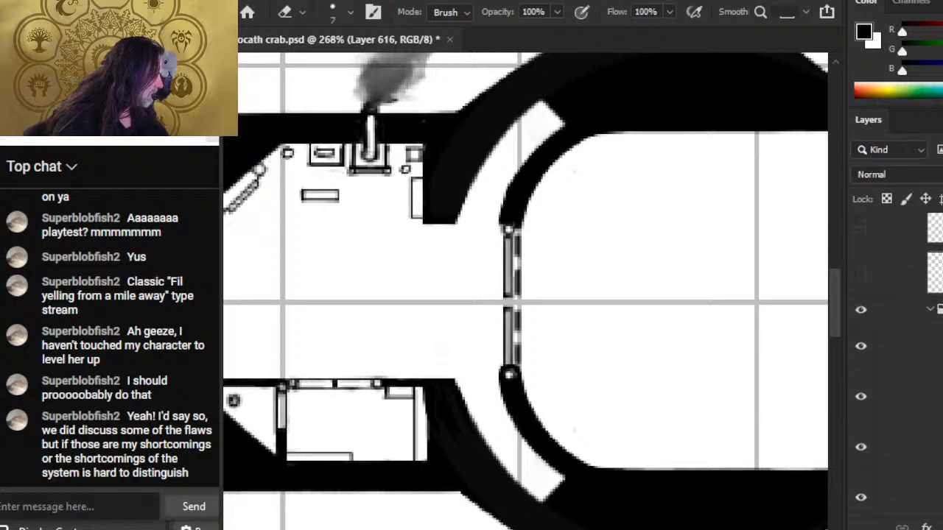
pyautogui.click(860, 347)
pyautogui.click(861, 348)
pyautogui.click(888, 354)
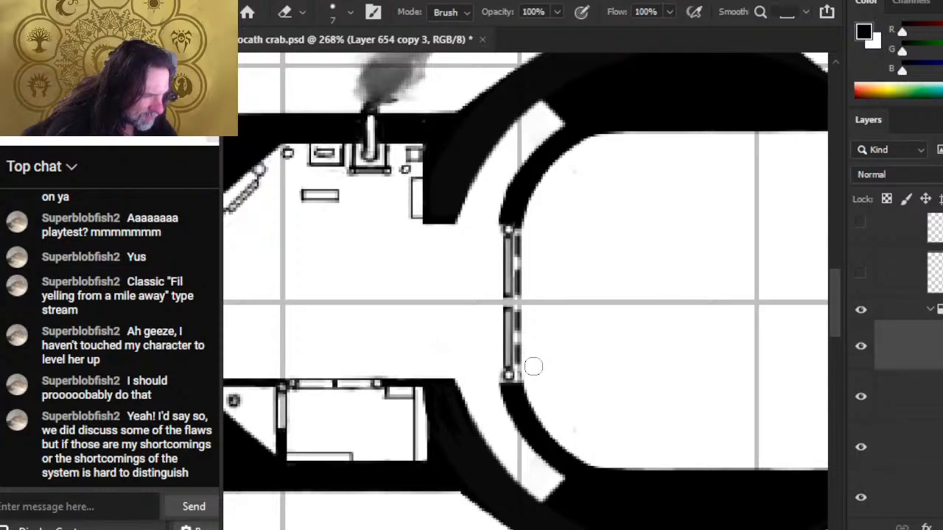
pyautogui.moveTo(523, 385)
pyautogui.mouseDown()
pyautogui.moveTo(504, 390)
pyautogui.moveTo(510, 425)
pyautogui.moveTo(561, 437)
pyautogui.mouseUp()
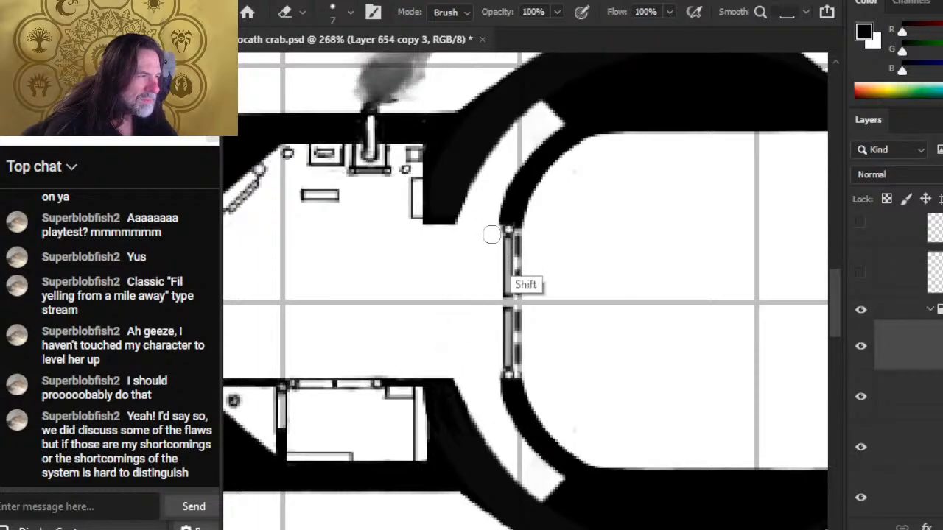
# Step: Compare the round room with the servant deck group and the black arc layer hidden and shown
pyautogui.click(869, 450)
pyautogui.click(870, 450)
pyautogui.click(860, 309)
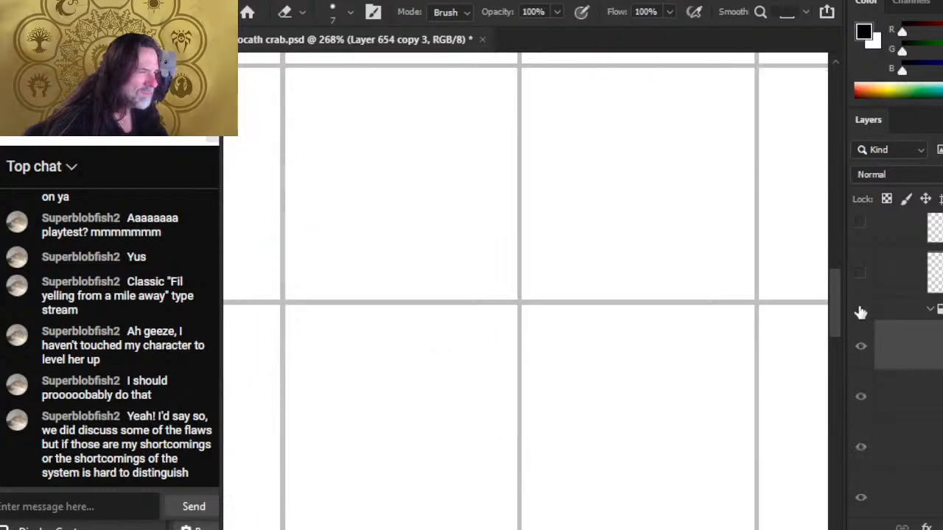
pyautogui.click(860, 309)
pyautogui.click(860, 352)
pyautogui.click(861, 352)
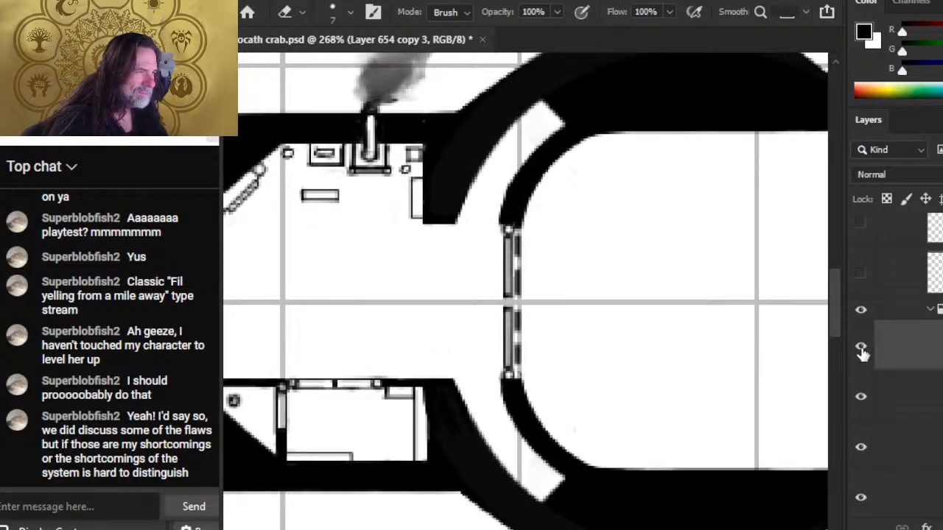
pyautogui.press('shift')
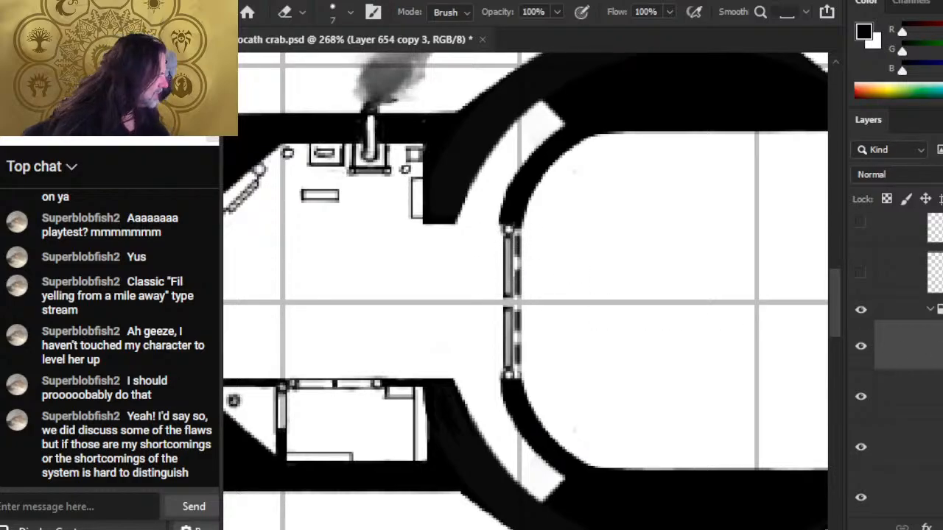
# Step: Check the remaining servant deck layers by toggling their visibility until the deck wall layer is identified again
pyautogui.click(860, 449)
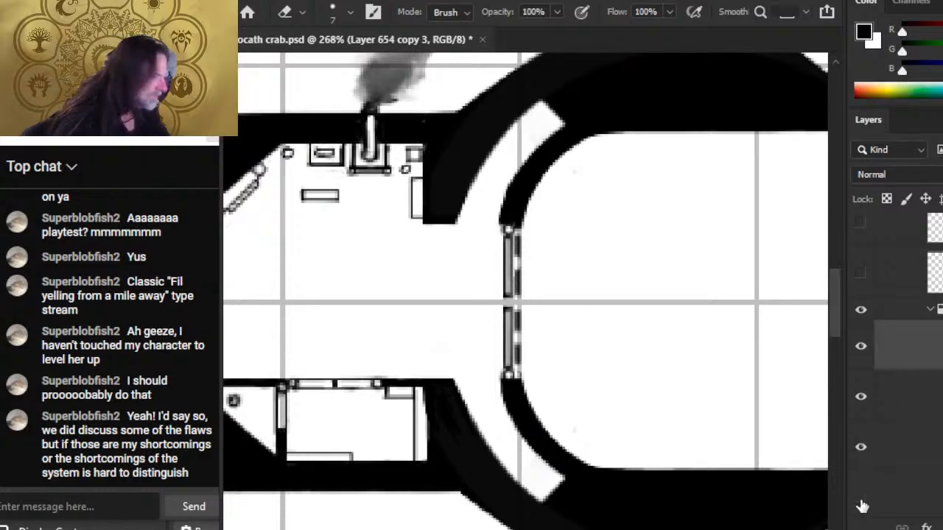
pyautogui.click(860, 497)
pyautogui.click(860, 347)
pyautogui.click(860, 347)
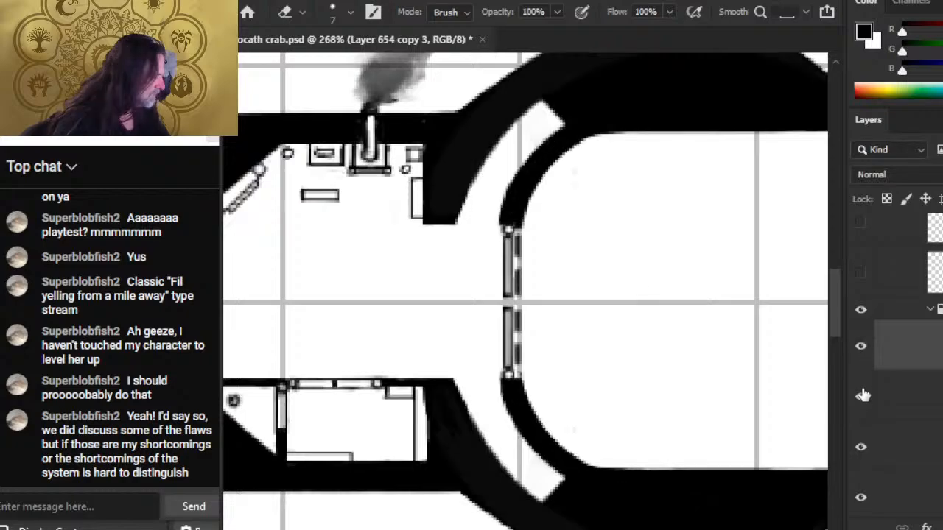
pyautogui.click(863, 398)
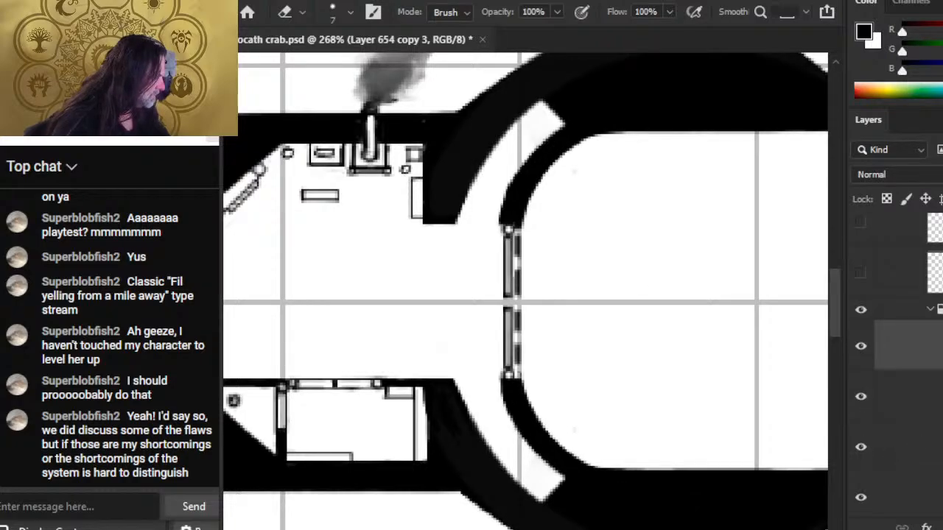
pyautogui.scroll(-3, 906, 354)
pyautogui.click(862, 340)
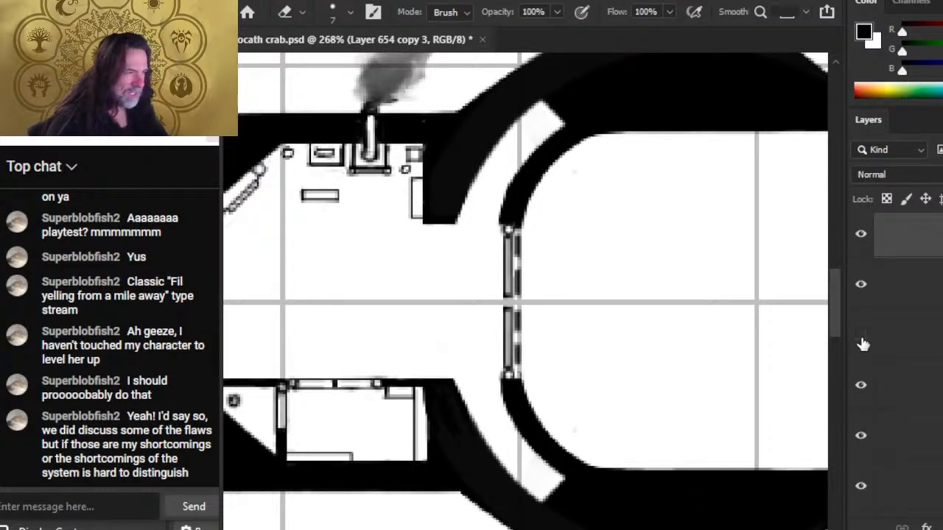
pyautogui.click(863, 343)
pyautogui.click(862, 391)
pyautogui.click(861, 388)
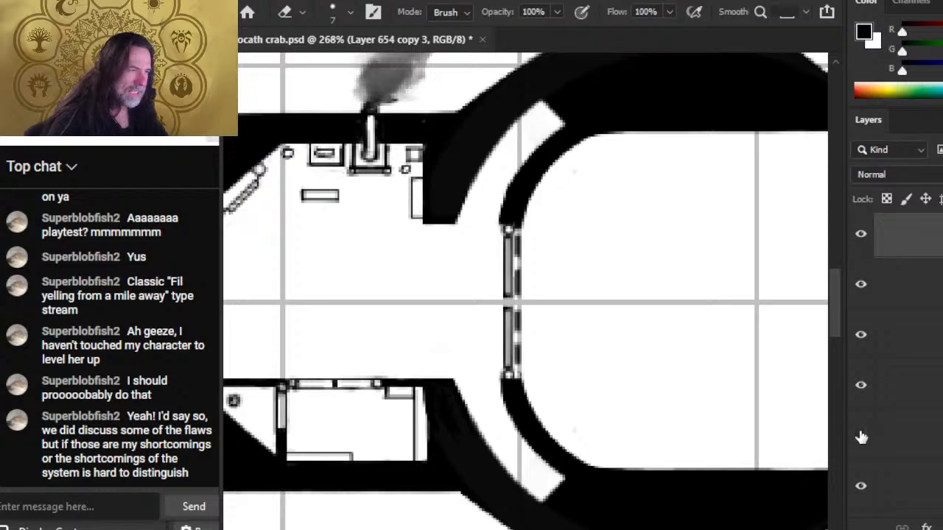
pyautogui.click(861, 437)
pyautogui.click(863, 487)
pyautogui.click(863, 489)
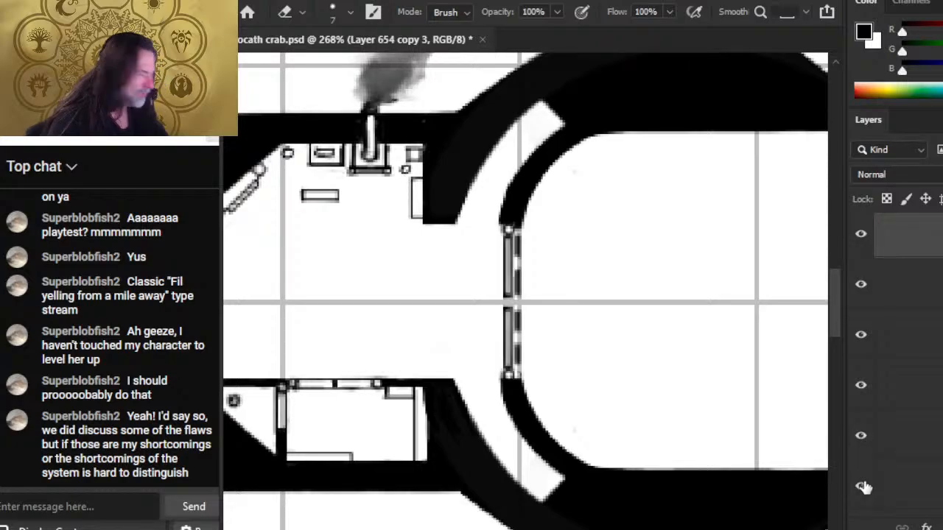
pyautogui.click(860, 349)
pyautogui.click(862, 349)
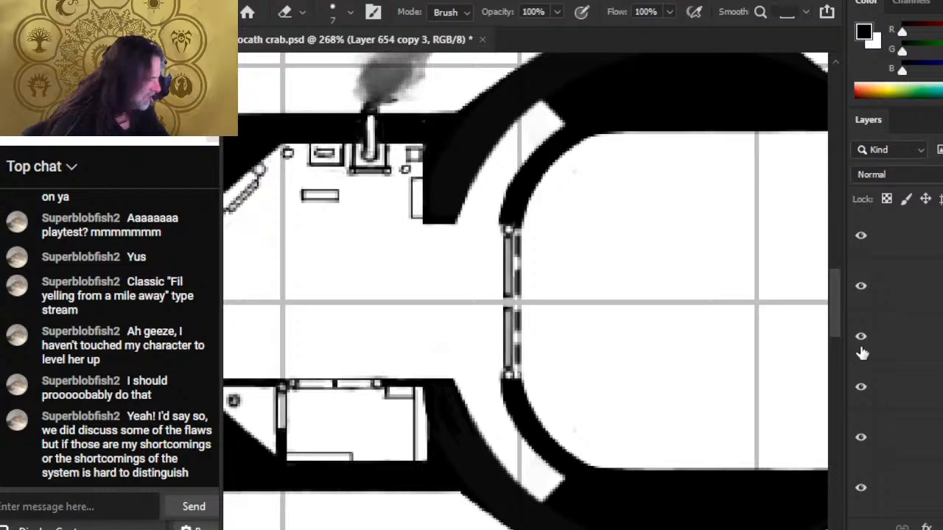
pyautogui.click(861, 388)
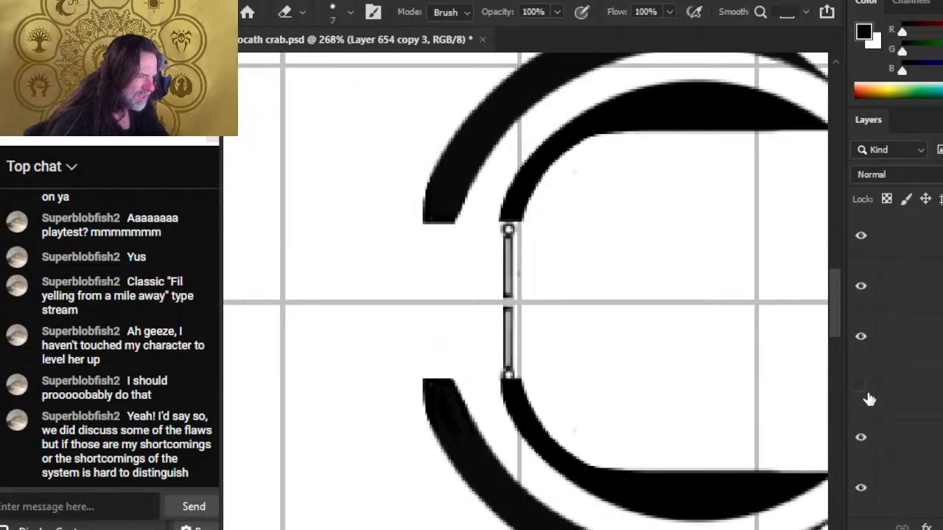
pyautogui.click(861, 389)
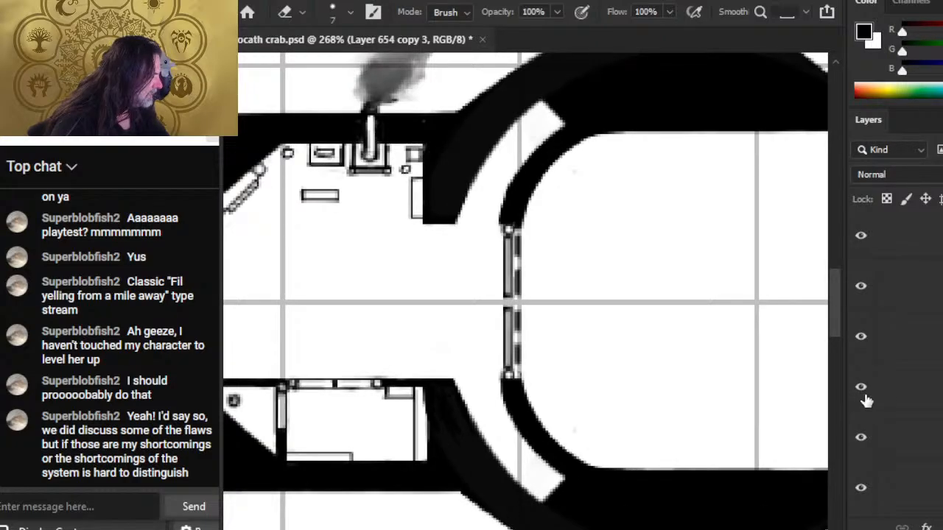
# Step: Move the deck wall layer, Layer 616, up the stack to directly beneath the black arc layer in the servant deck group
pyautogui.click(893, 391)
pyautogui.scroll(5, 893, 392)
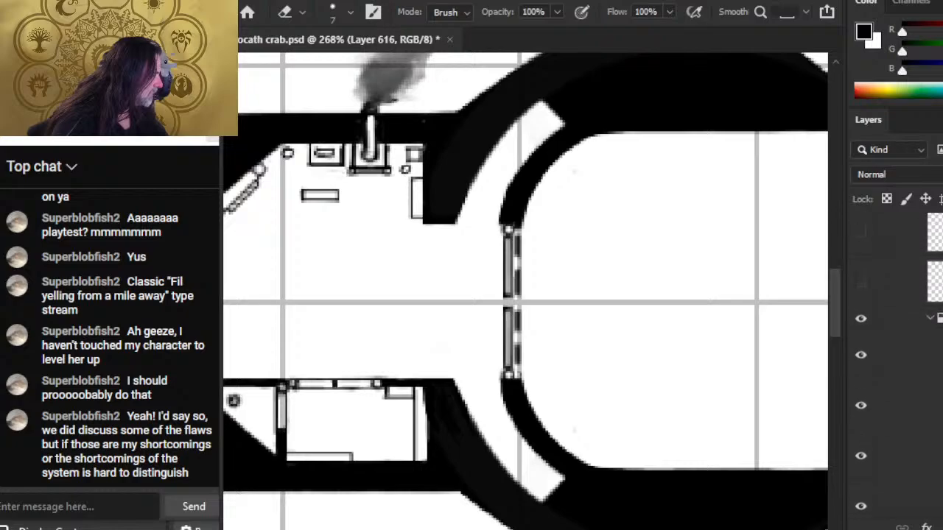
pyautogui.scroll(-3, 892, 391)
pyautogui.scroll(1, 893, 392)
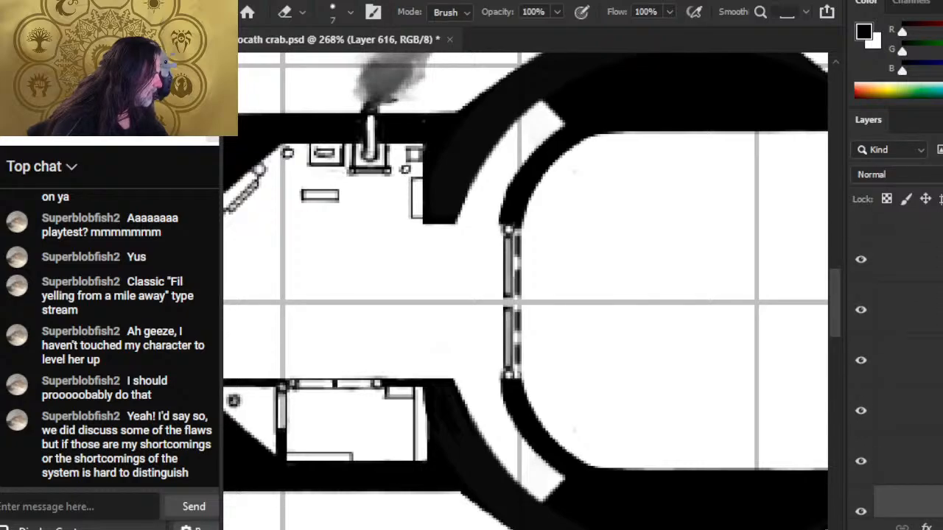
pyautogui.scroll(-5, 917, 389)
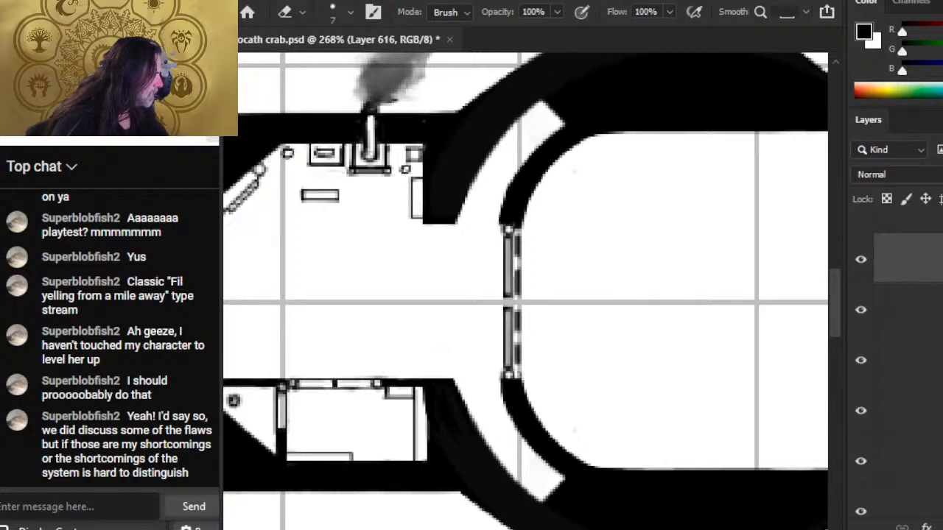
pyautogui.scroll(3, 884, 354)
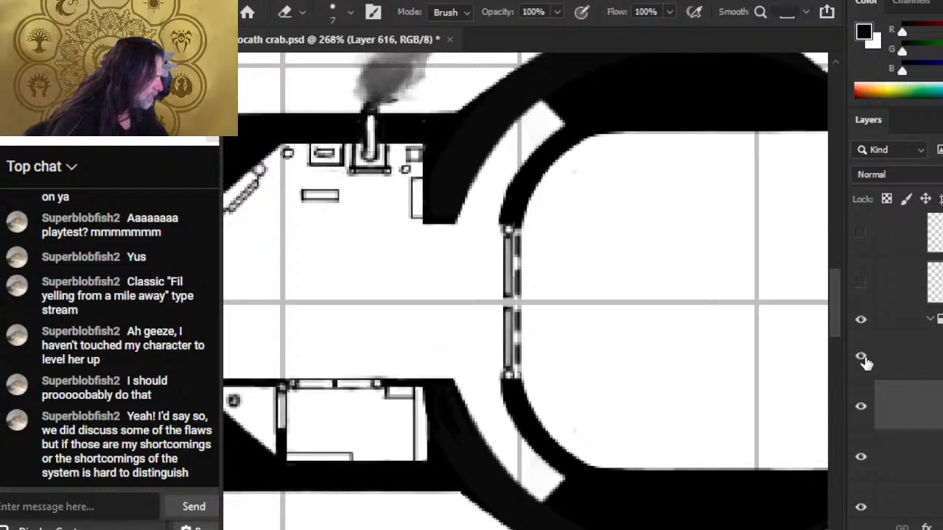
# Step: Merge the black arc layer down into deck wall Layer 616 and trim the wall ends square around the round room door's end posts
pyautogui.click(861, 361)
pyautogui.rightClick(896, 345)
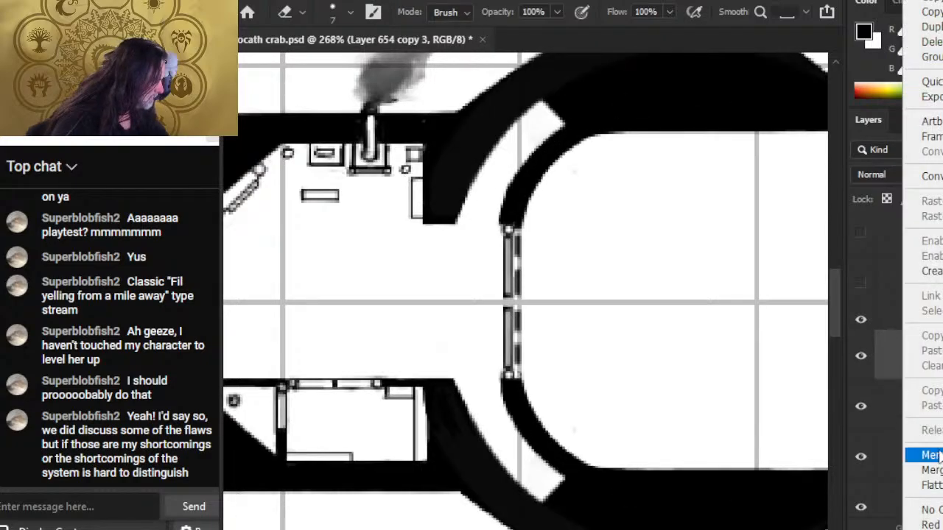
pyautogui.click(917, 452)
pyautogui.click(863, 364)
pyautogui.click(869, 363)
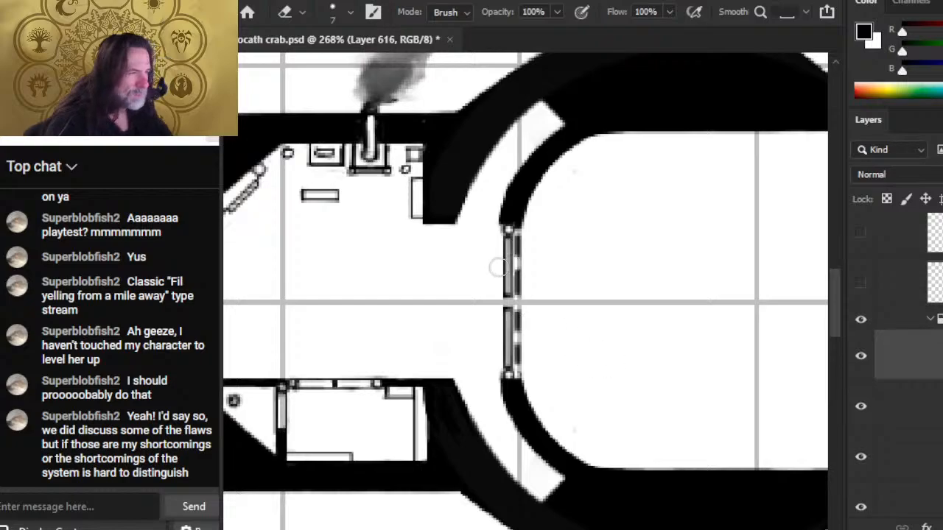
pyautogui.press('shift')
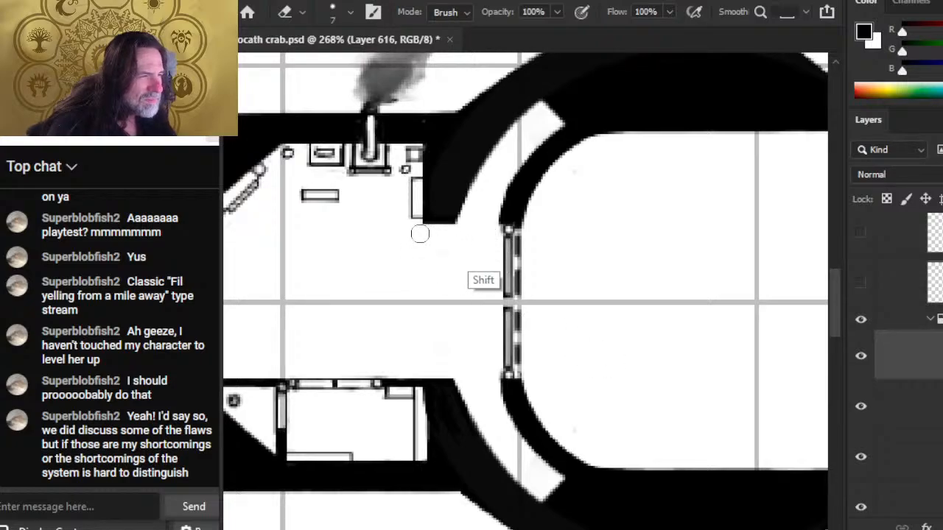
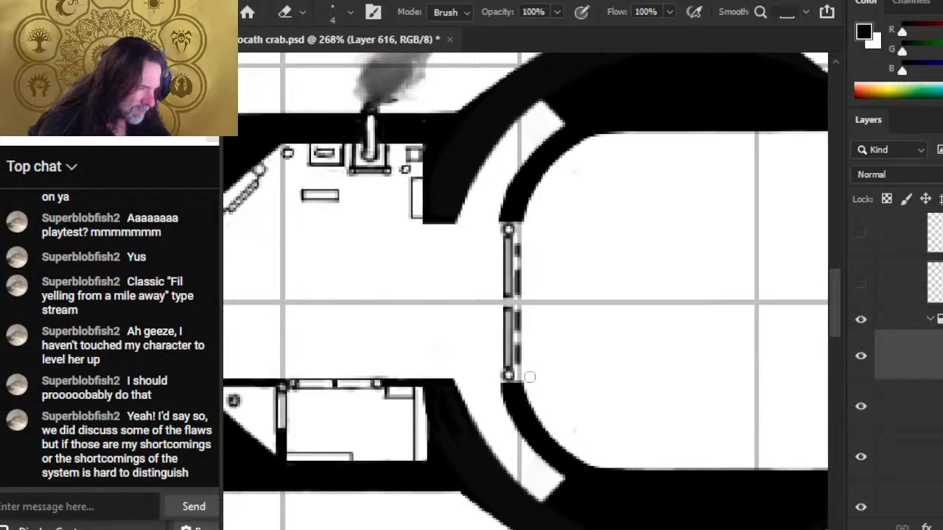
# Step: Lasso the upper wall and door of the small room below the corridor and cut it out of Layer 616
pyautogui.press('z')
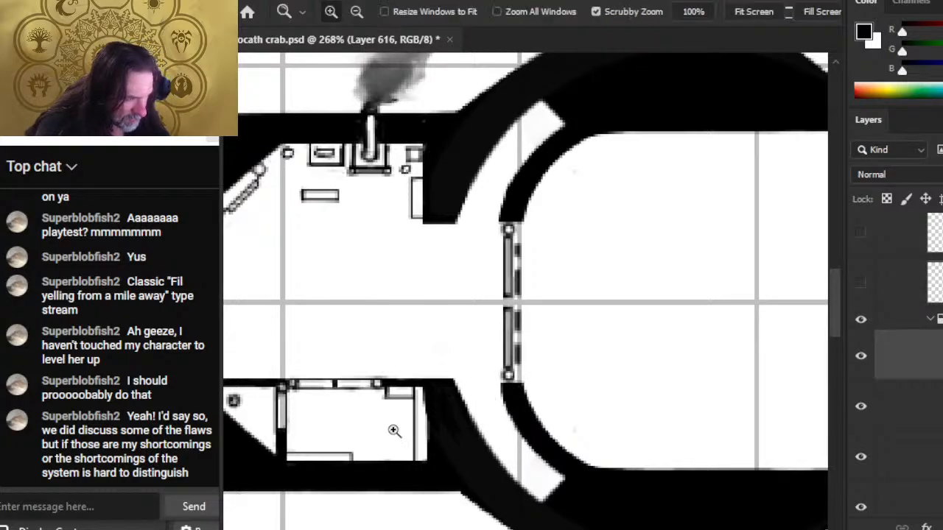
pyautogui.moveTo(394, 431)
pyautogui.mouseDown()
pyautogui.moveTo(501, 378)
pyautogui.moveTo(636, 375)
pyautogui.moveTo(612, 326)
pyautogui.moveTo(625, 286)
pyautogui.moveTo(638, 294)
pyautogui.moveTo(560, 300)
pyautogui.mouseUp()
pyautogui.press('l')
pyautogui.moveTo(476, 222); pyautogui.dragTo(318, 219)
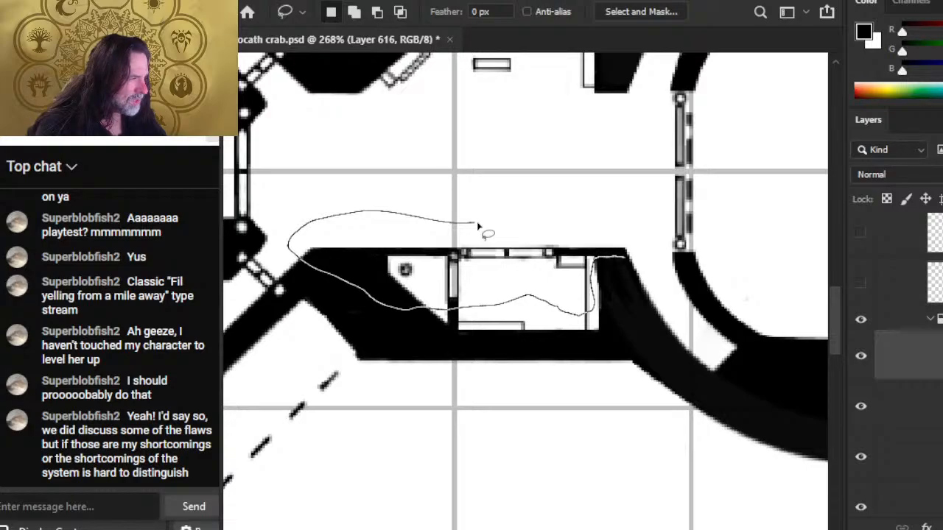
pyautogui.moveTo(477, 226); pyautogui.dragTo(519, 226)
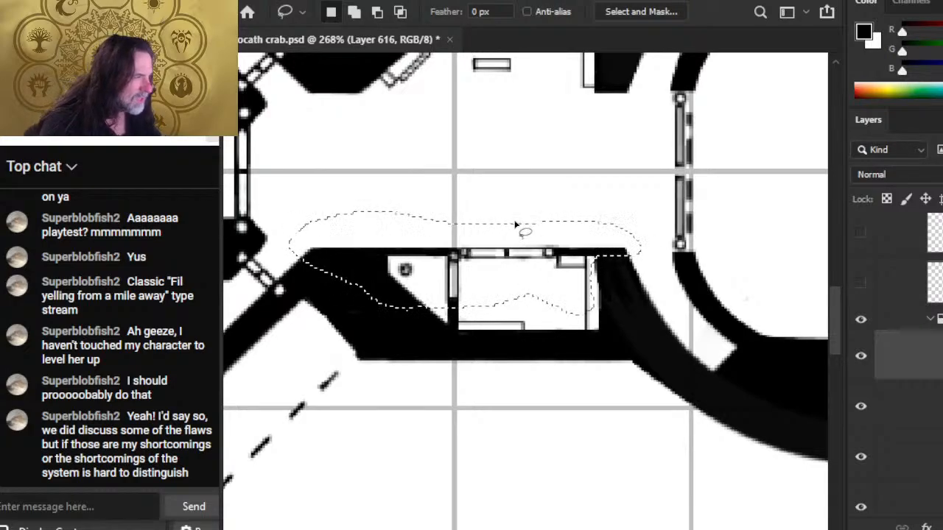
pyautogui.press('Delete')
pyautogui.hotkey('ctrl', 'd')
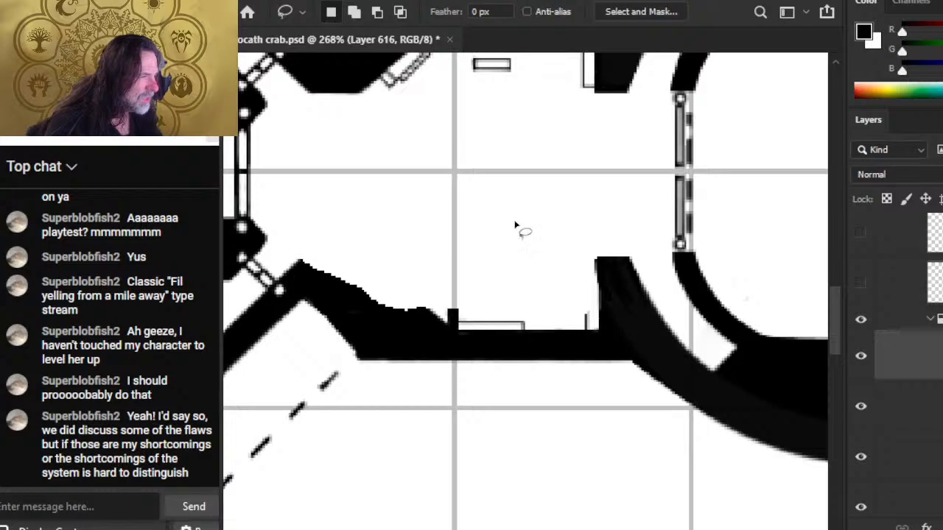
# Step: Paste the cut wall and door strip as a new layer and nudge it slightly down to narrow the small room
pyautogui.hotkey('ctrl', 'v')
pyautogui.press('v')
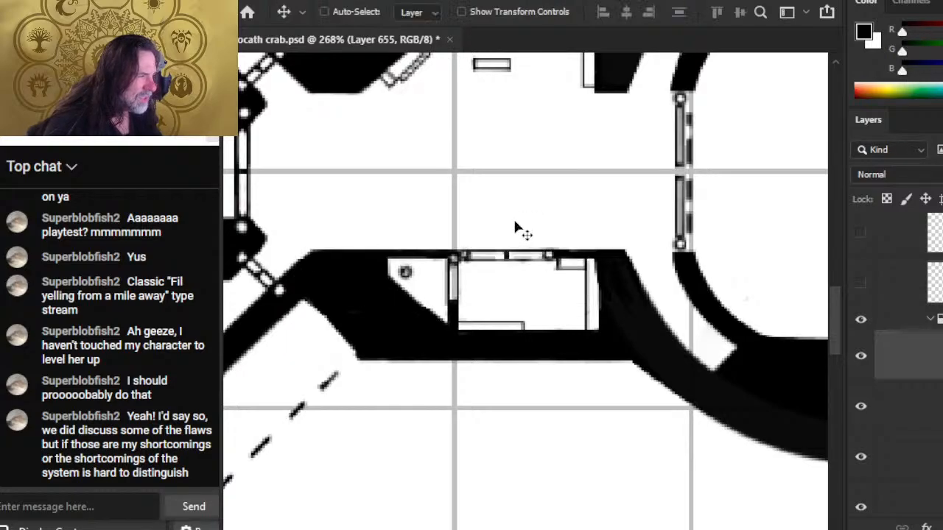
pyautogui.press('Down')
pyautogui.press('Up')
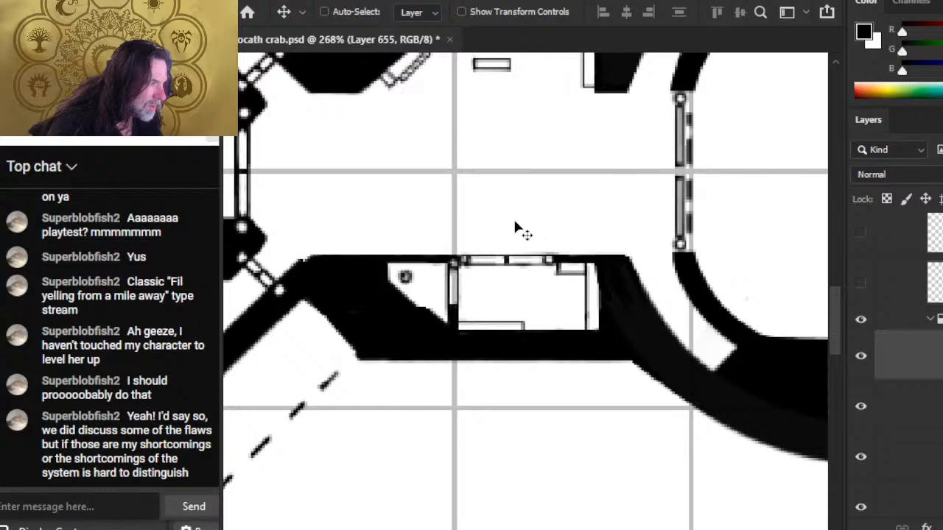
pyautogui.press('Up')
pyautogui.press('Down')
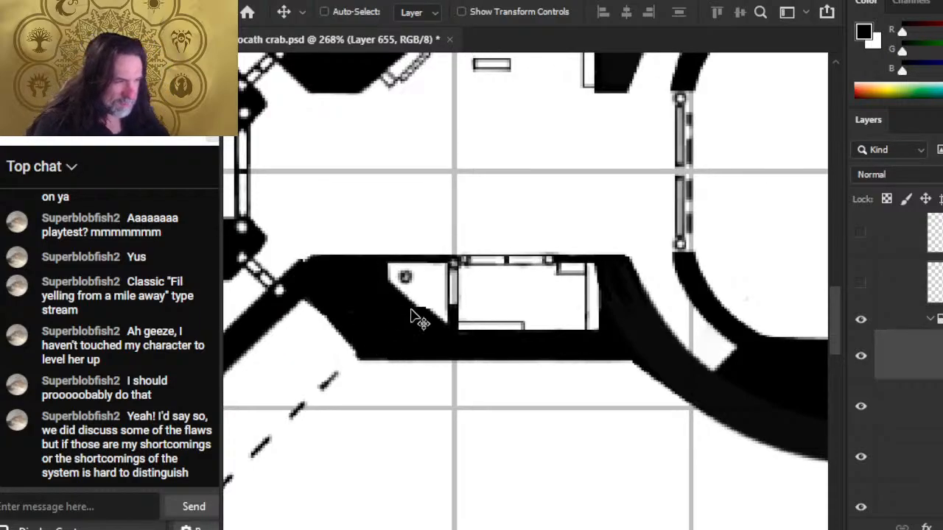
# Step: Smooth the small room's notched diagonal edge and square the wall's outer corner with the Eraser and black Brush
pyautogui.press('b')
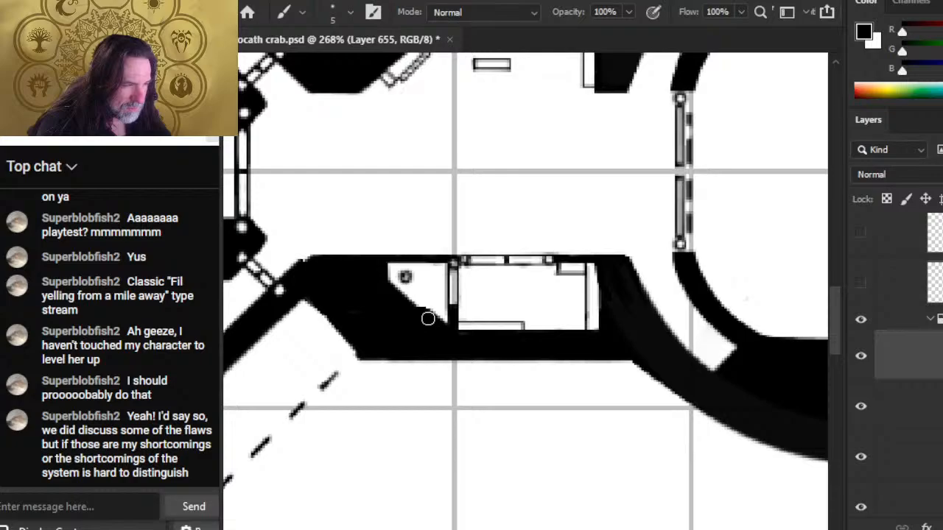
pyautogui.press('e')
pyautogui.press('b')
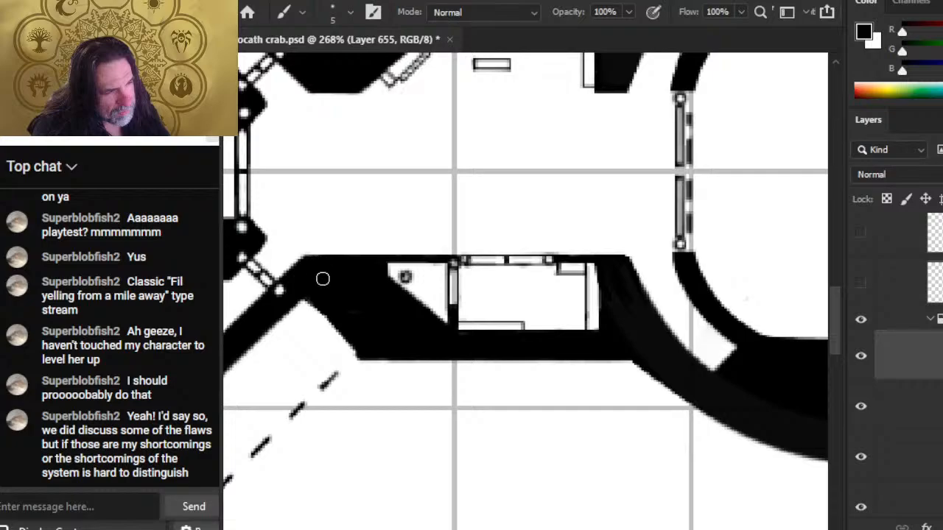
pyautogui.keyDown('alt'); pyautogui.click(372, 316); pyautogui.keyUp('alt')
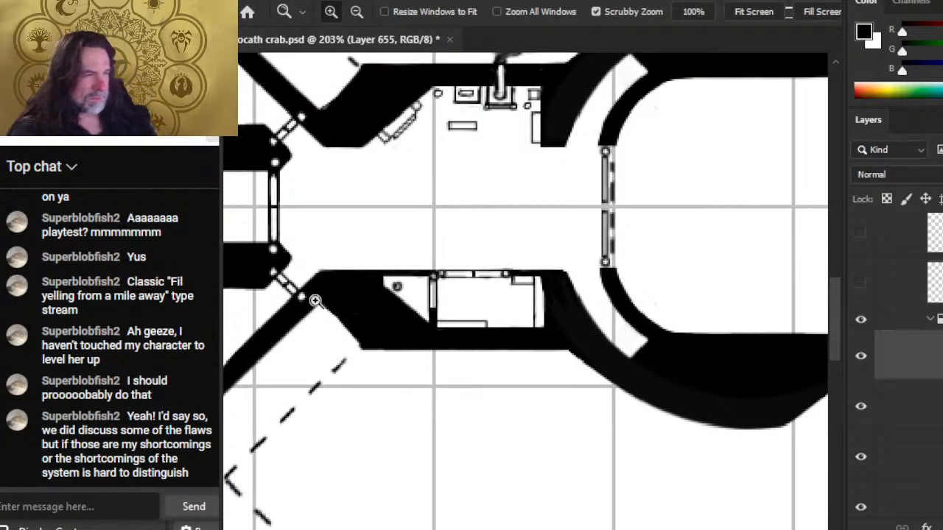
# Step: Try a 1 px vertical guide line between the upper and lower corridor wall corners to compare their alignment
pyautogui.press('[')
pyautogui.click(322, 147)
pyautogui.keyDown('shift'); pyautogui.click(323, 269); pyautogui.keyUp('shift')
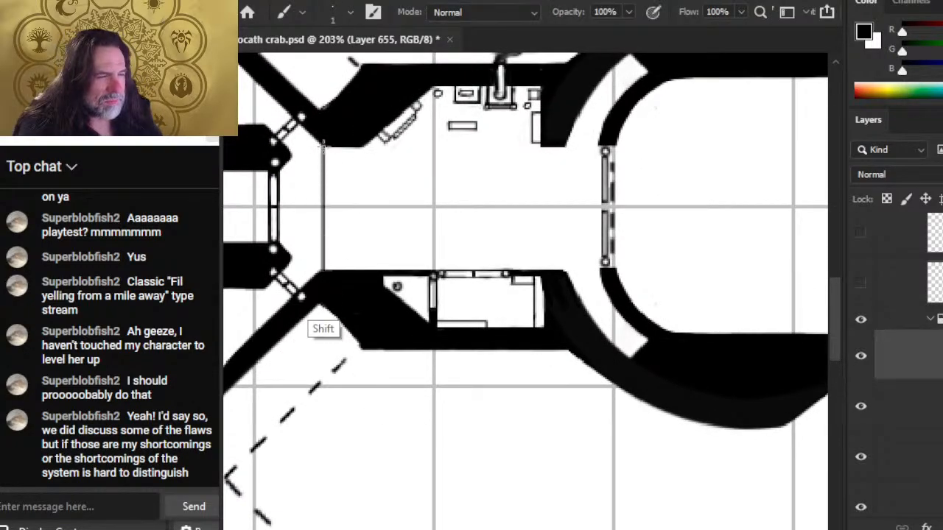
pyautogui.hotkey('ctrl', 'z')
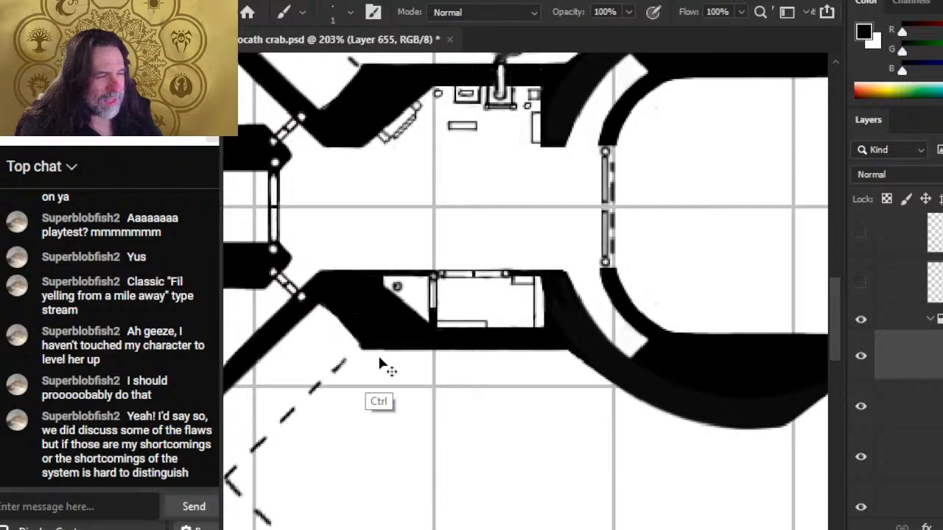
# Step: Examine the lower wall corner beside the diagonal door up close and review the whole deck from corridor to round room
pyautogui.press('z')
pyautogui.keyDown('alt'); pyautogui.click(504, 398); pyautogui.keyUp('alt')
pyautogui.moveTo(389, 317); pyautogui.dragTo(508, 368)
pyautogui.press('e')
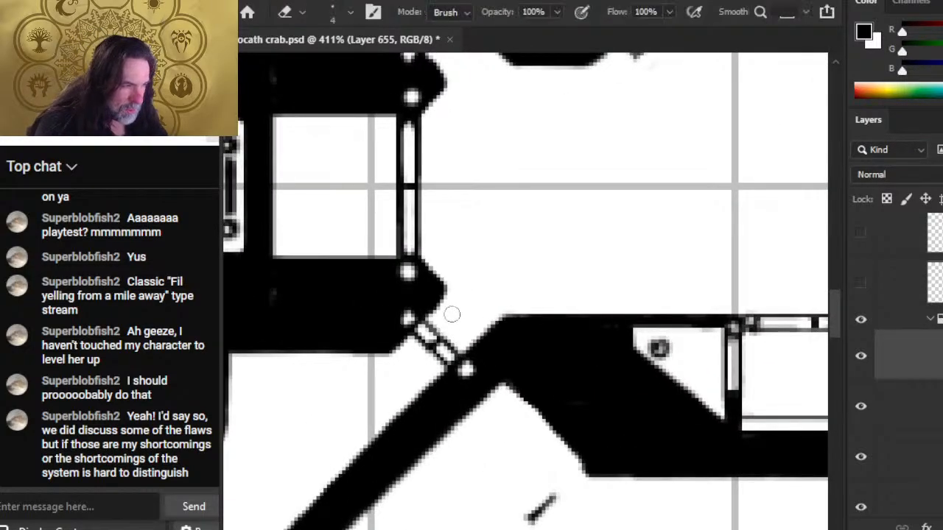
pyautogui.press('z')
pyautogui.moveTo(570, 325); pyautogui.dragTo(514, 349)
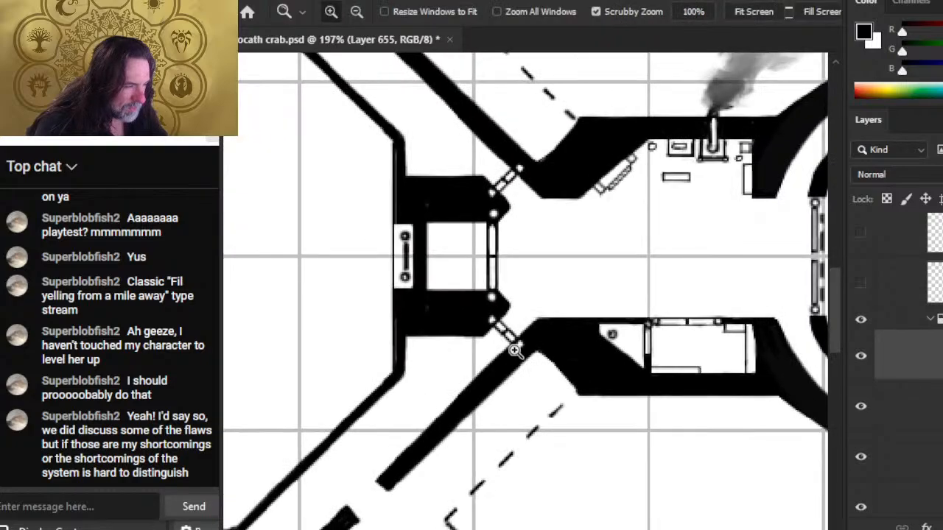
pyautogui.moveTo(641, 399)
pyautogui.mouseDown()
pyautogui.moveTo(528, 373)
pyautogui.moveTo(479, 345)
pyautogui.mouseUp()
pyautogui.moveTo(602, 378); pyautogui.dragTo(532, 385)
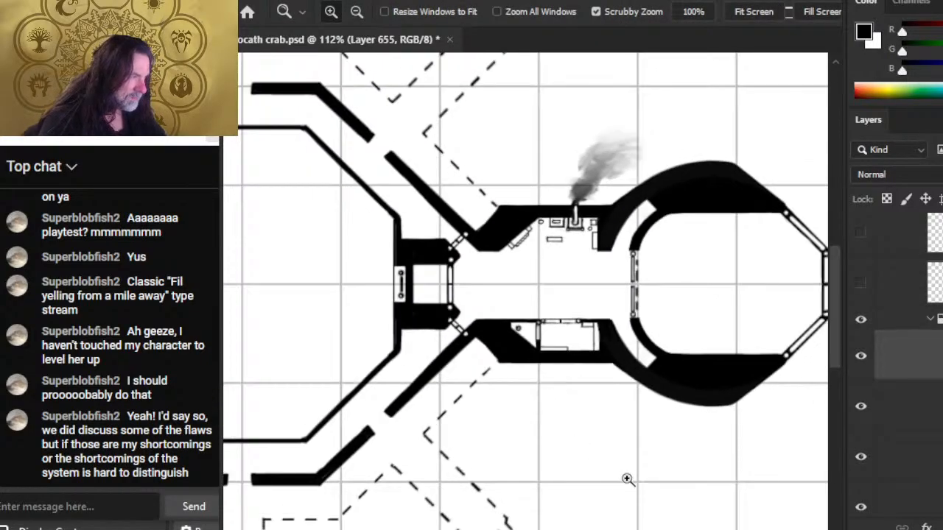
pyautogui.moveTo(674, 398); pyautogui.dragTo(600, 379)
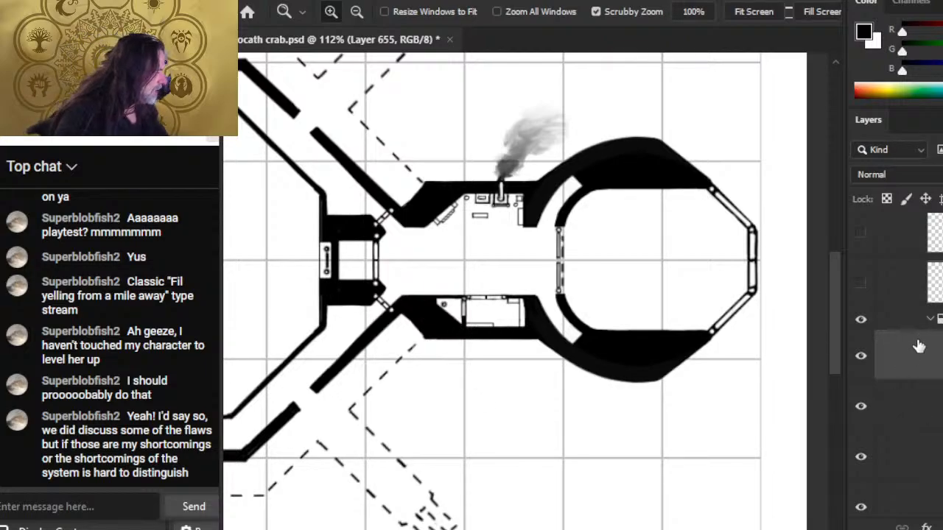
# Step: Collapse the servant deck group, and expand and show the hidden group containing the arena frame
pyautogui.click(934, 325)
pyautogui.click(929, 319)
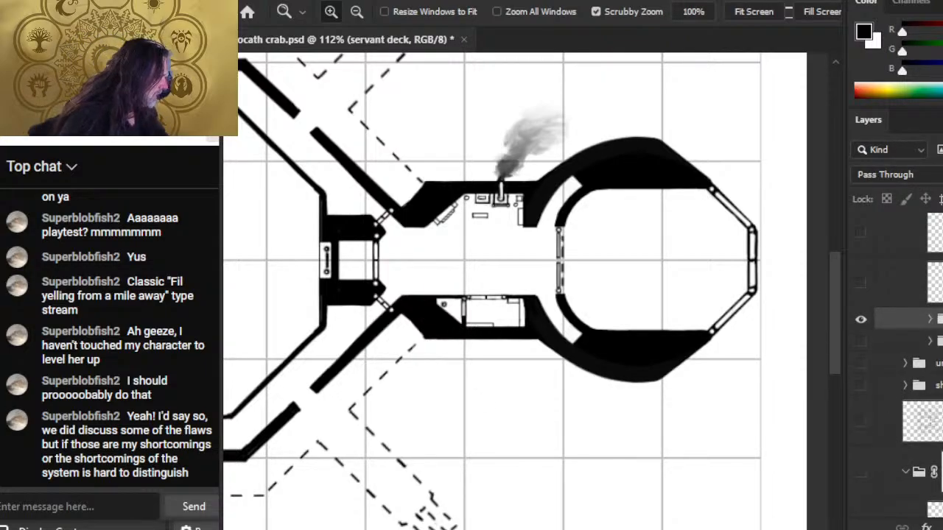
pyautogui.scroll(5, 858, 331)
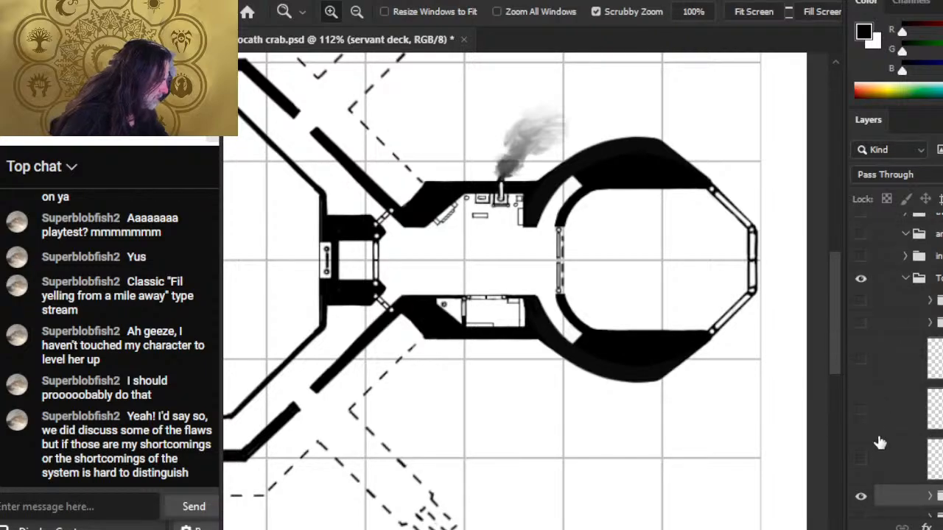
pyautogui.click(930, 322)
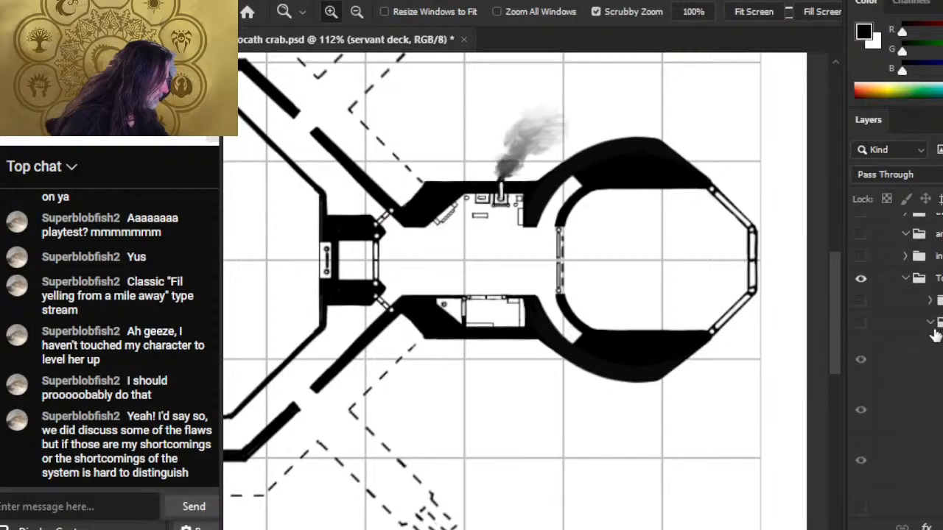
pyautogui.click(860, 322)
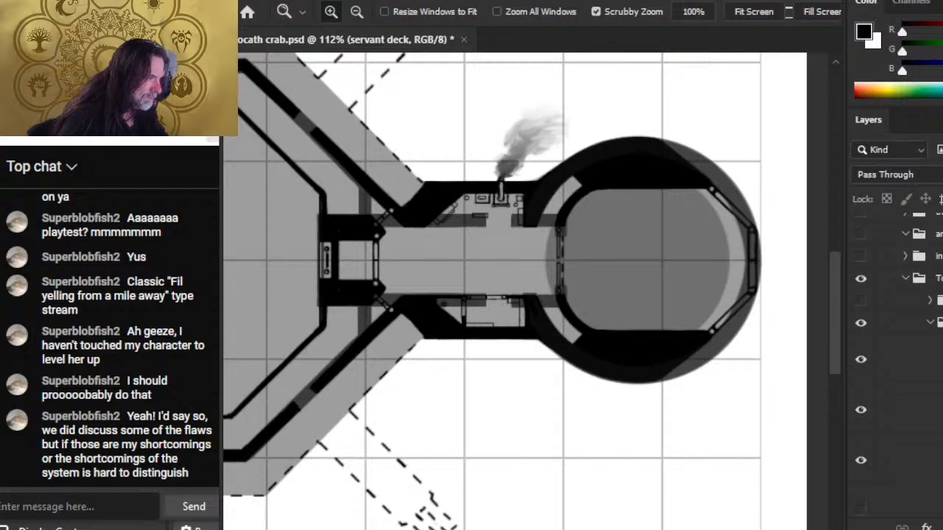
# Step: Delete the three unneeded layers between the arena frame and the servant deck group, starting with Layer 551 copy 3
pyautogui.scroll(-5, 891, 353)
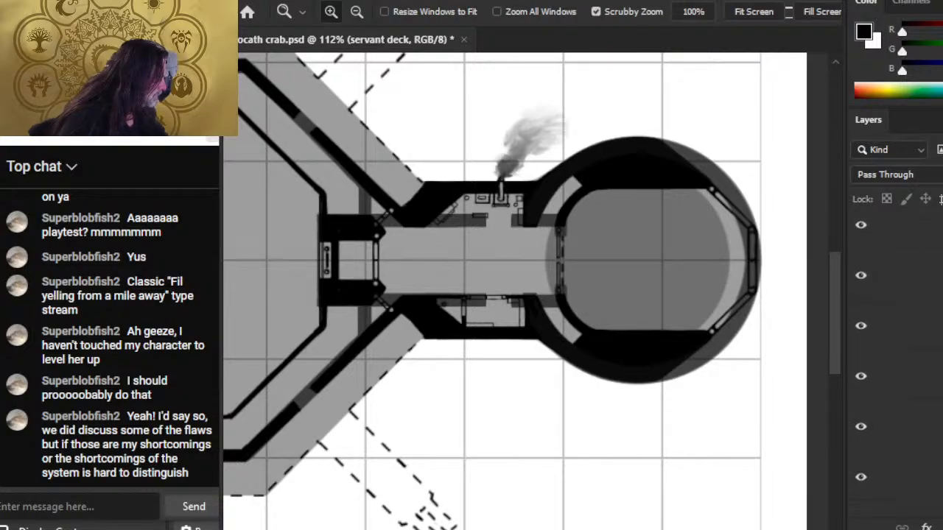
pyautogui.scroll(-10, 891, 353)
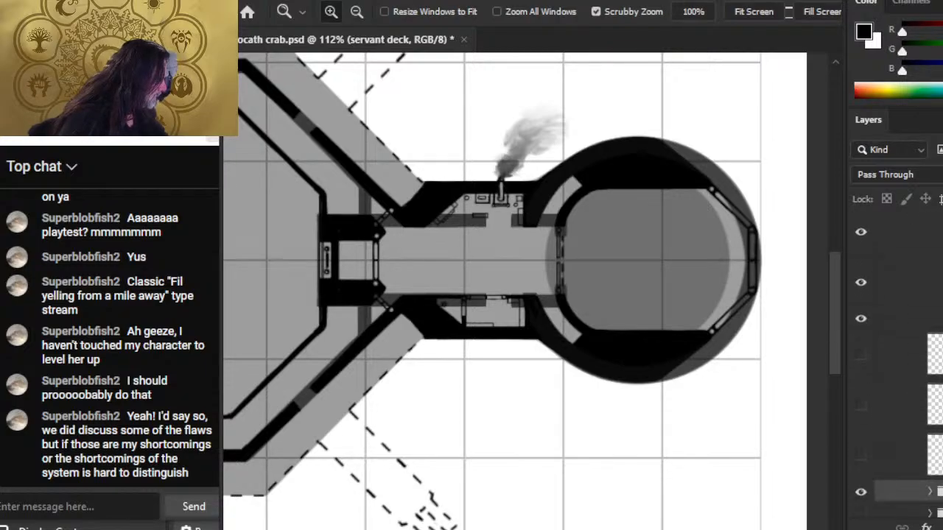
pyautogui.scroll(2, 891, 353)
pyautogui.scroll(-2, 900, 389)
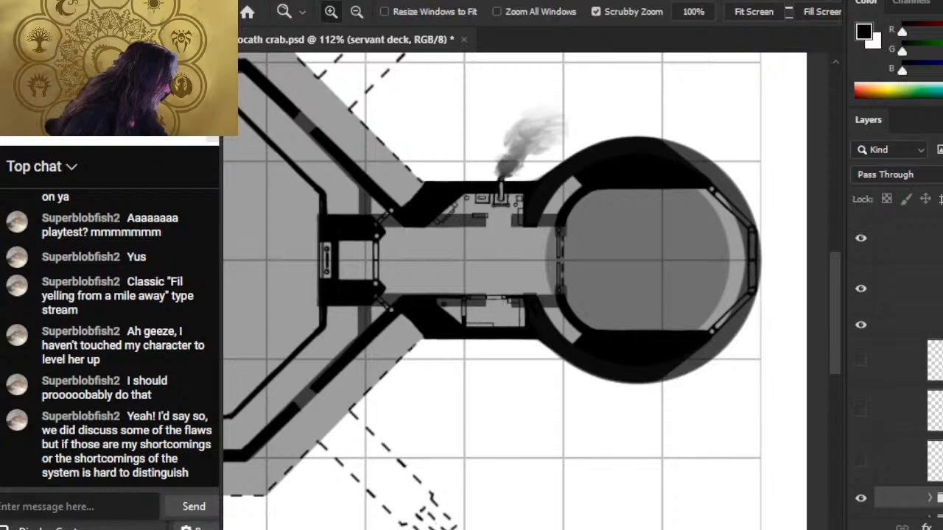
pyautogui.scroll(5, 900, 389)
pyautogui.click(900, 389)
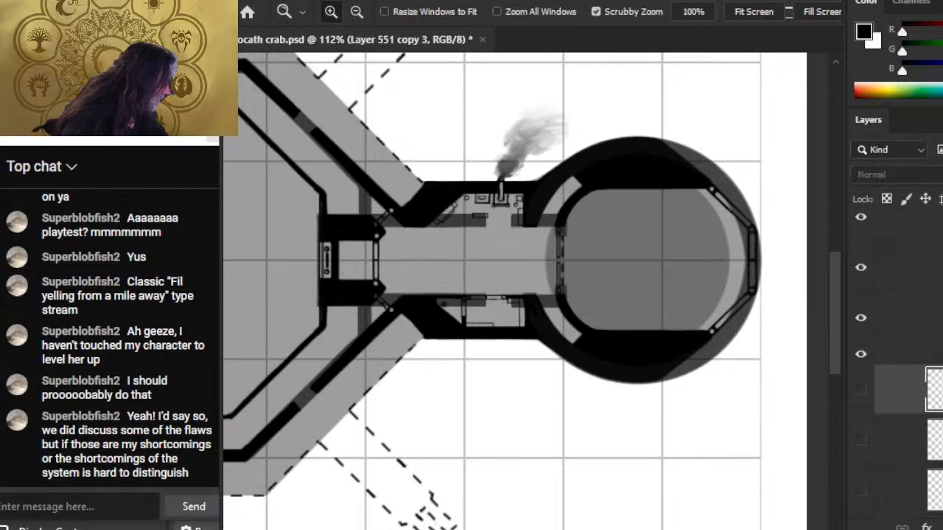
pyautogui.click(857, 357)
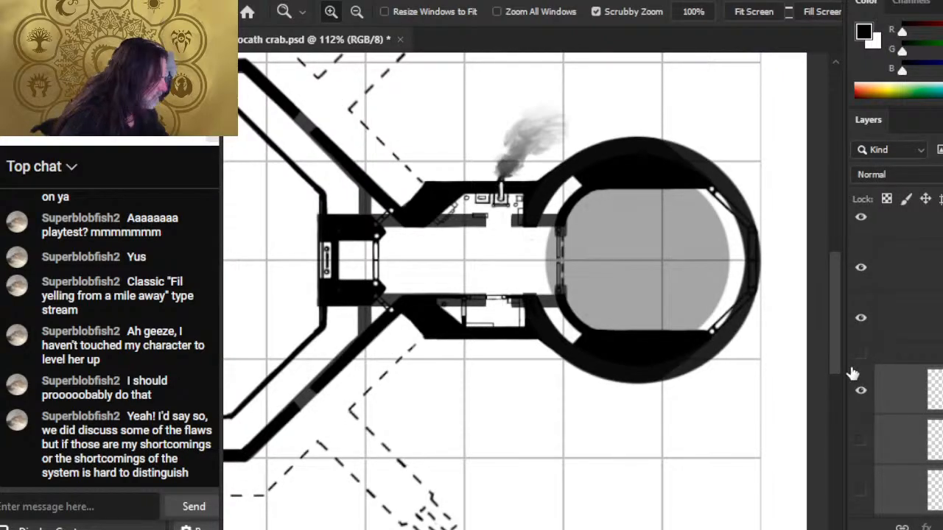
pyautogui.click(860, 355)
pyautogui.press('Delete')
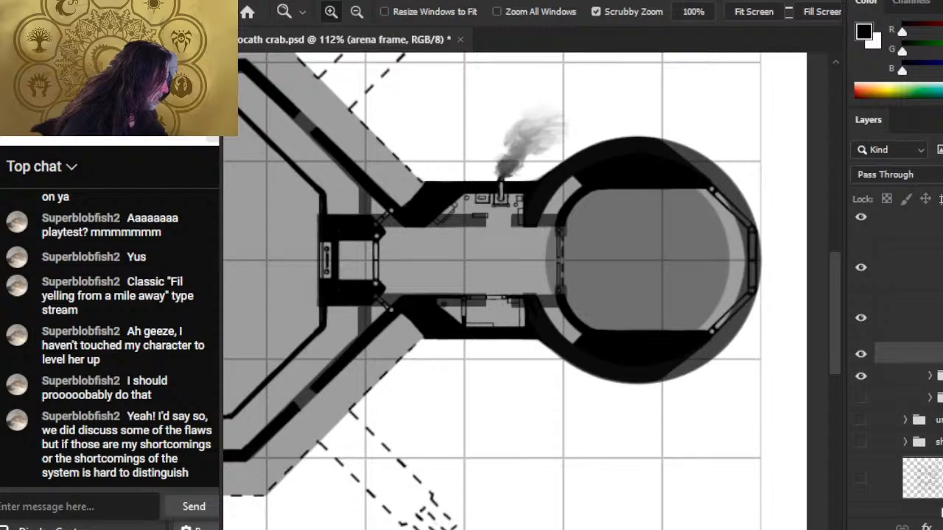
# Step: Set the servant deck group's opacity to 40% so the arena deck can be compared through it
pyautogui.click(925, 428)
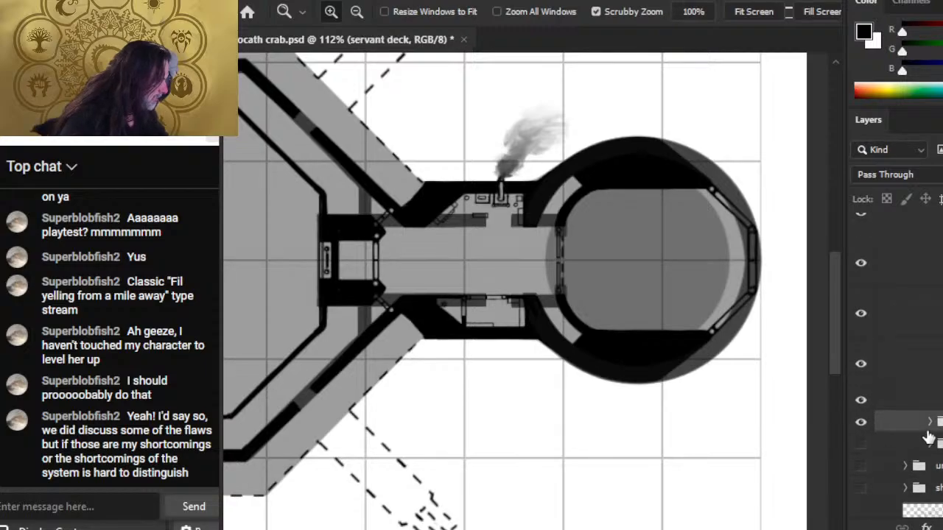
pyautogui.press('5')
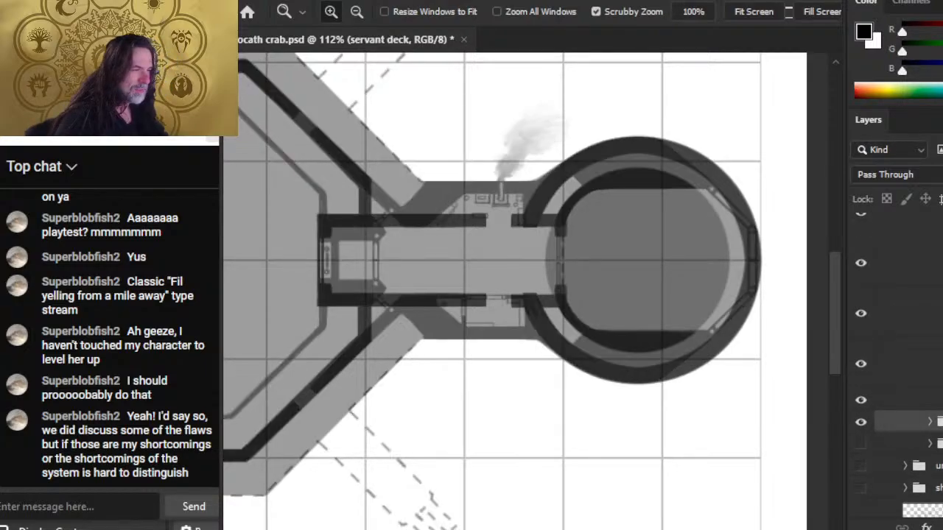
pyautogui.press('4')
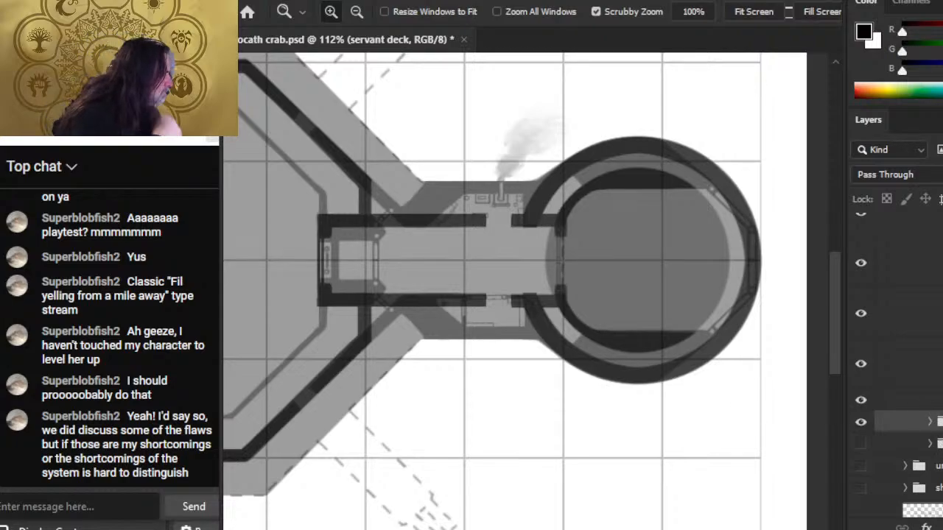
pyautogui.scroll(10, 897, 368)
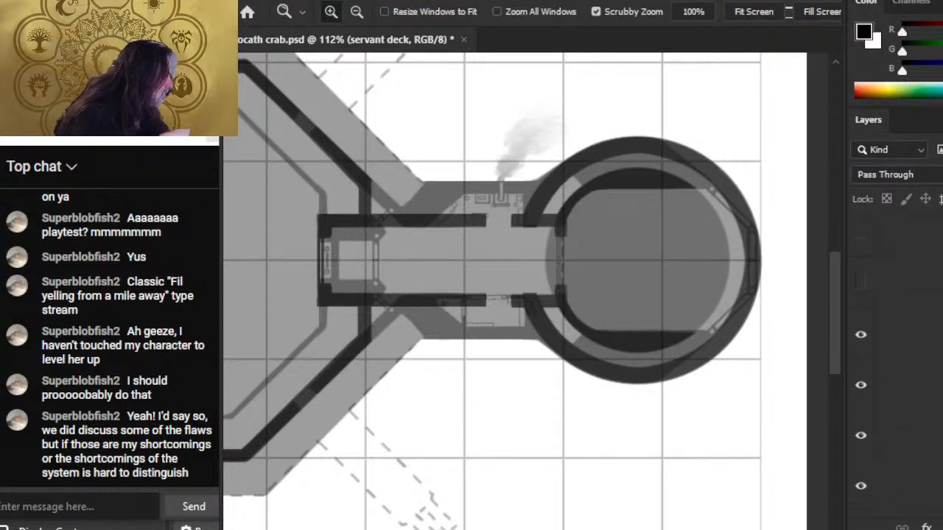
pyautogui.scroll(3, 888, 332)
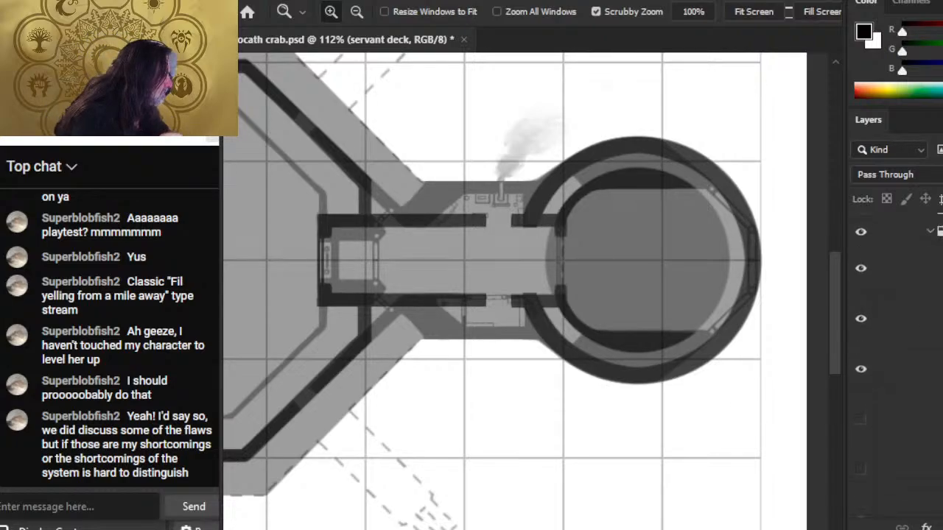
# Step: Hide the layer with the dark circular fill in the round room and select Layer 654 copy 4
pyautogui.click(860, 353)
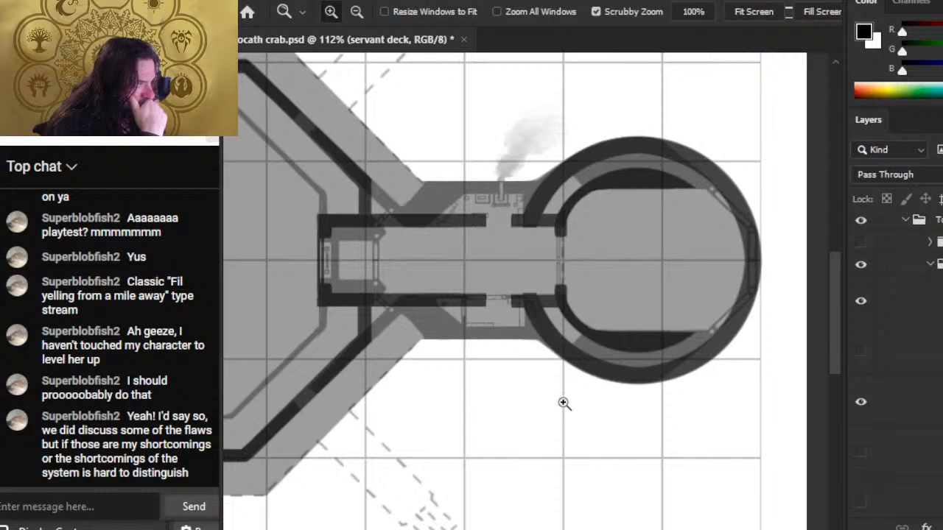
pyautogui.click(861, 302)
pyautogui.click(860, 302)
pyautogui.click(893, 313)
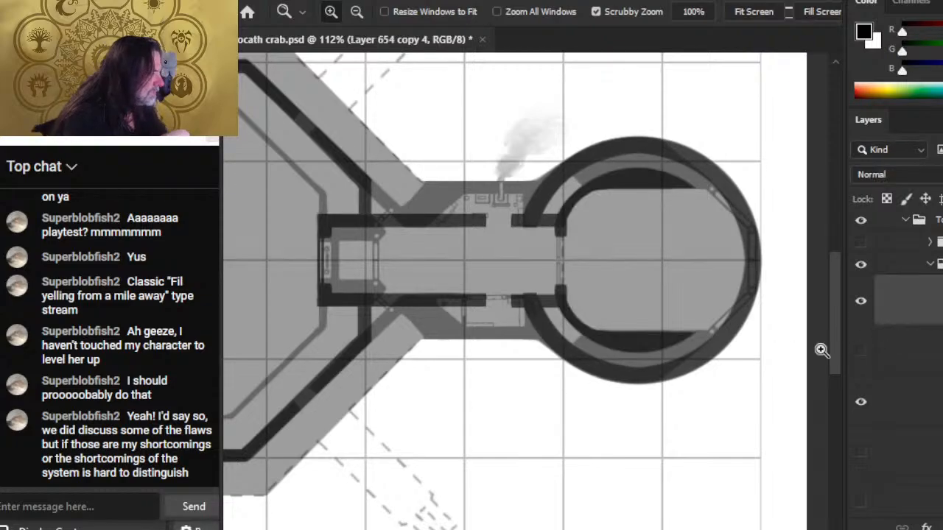
# Step: Draw a straight 1 px brush line along the inner edge of the upper wall between the side doorway and the round room
pyautogui.moveTo(543, 246); pyautogui.dragTo(605, 257)
pyautogui.press('e')
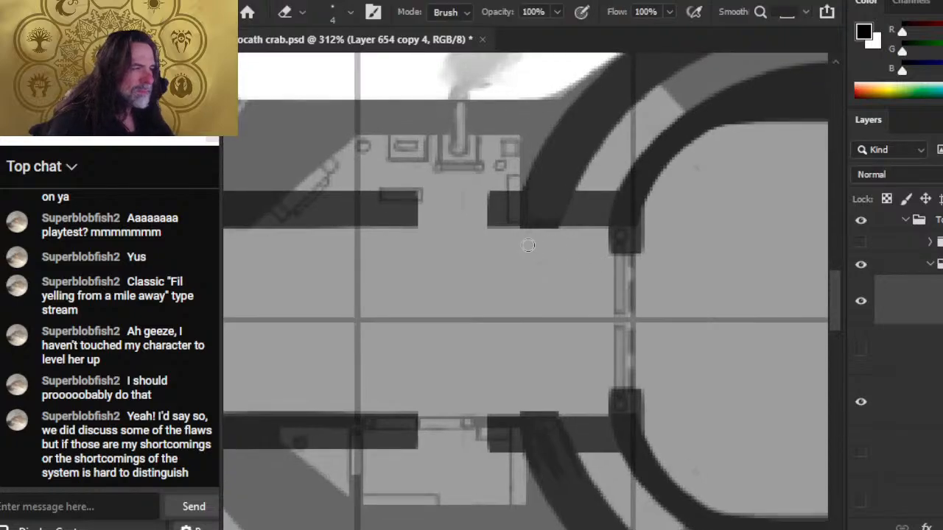
pyautogui.press('b')
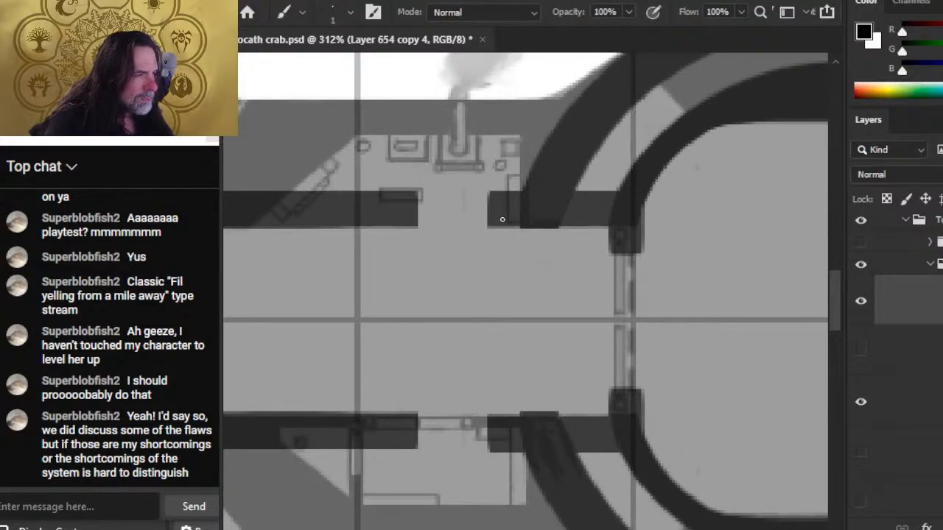
pyautogui.press('shift')
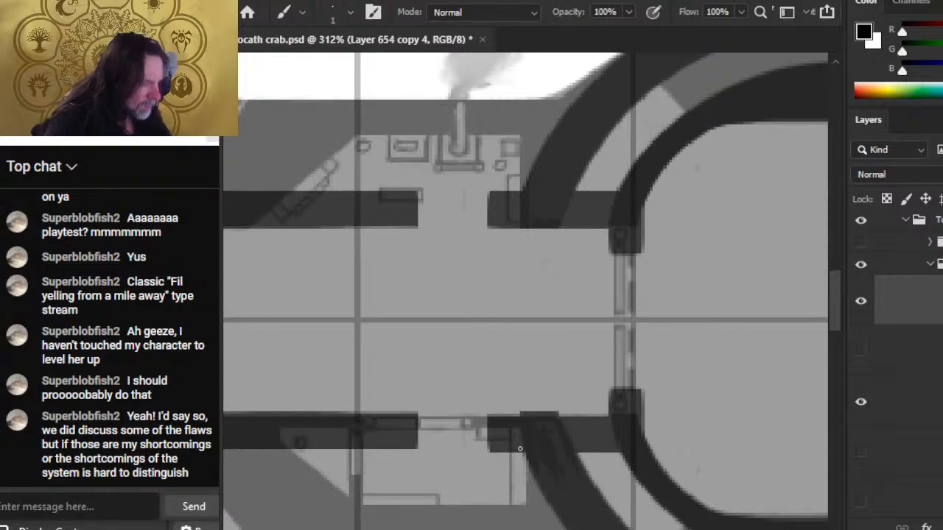
pyautogui.press('shift')
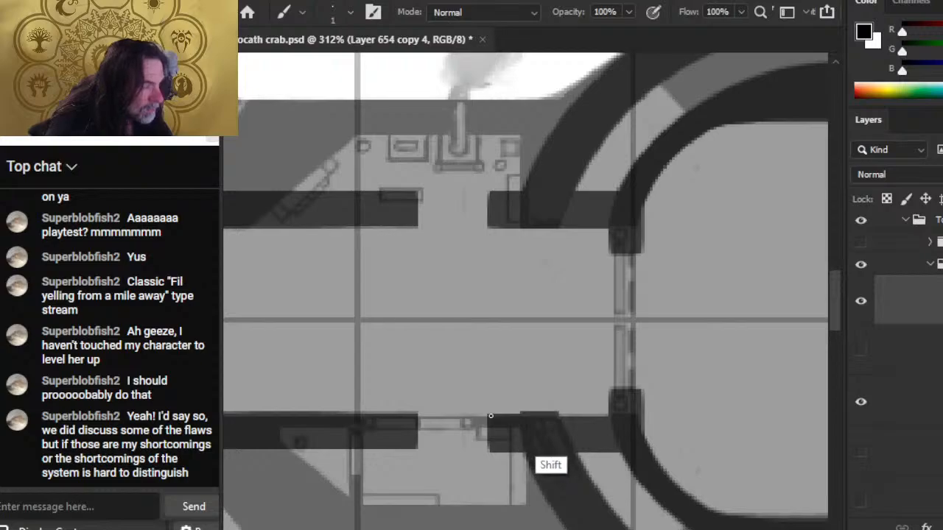
pyautogui.keyDown('shift'); pyautogui.click(622, 414); pyautogui.keyUp('shift')
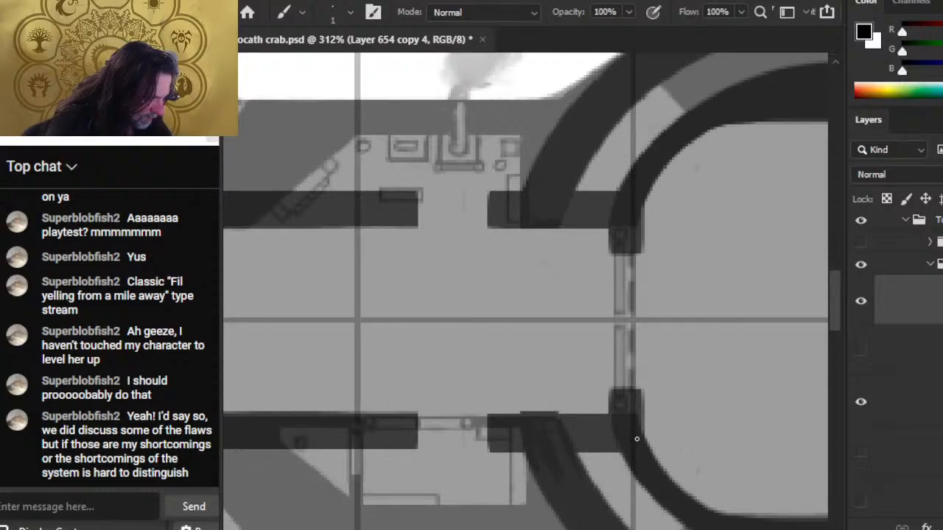
pyautogui.press('ctrl')
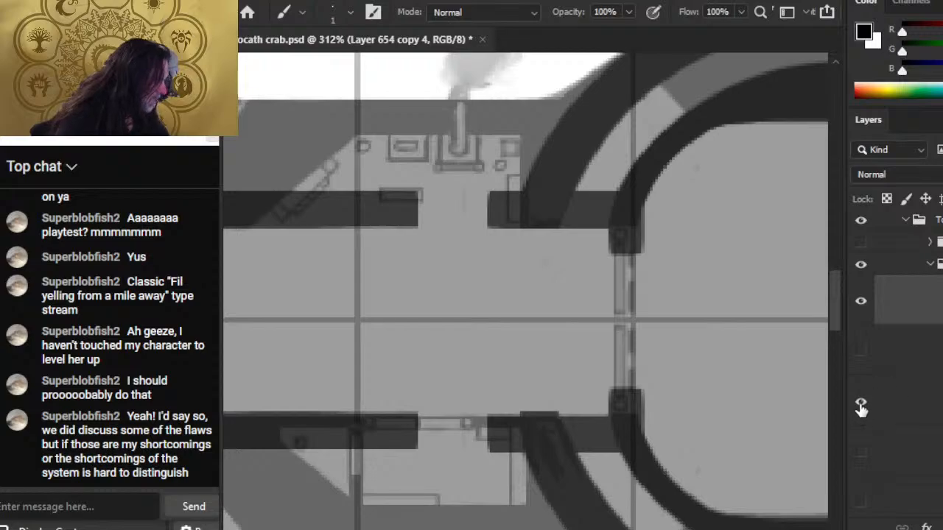
# Step: Toggle the wall layers off and on one by one to find which layer holds the lower wall beside the round room
pyautogui.scroll(-5, 907, 354)
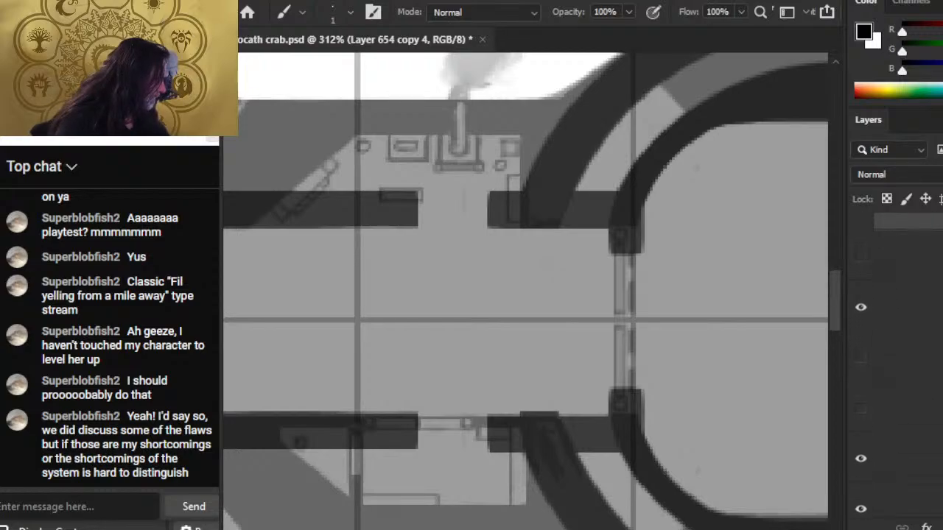
pyautogui.click(862, 339)
pyautogui.click(861, 335)
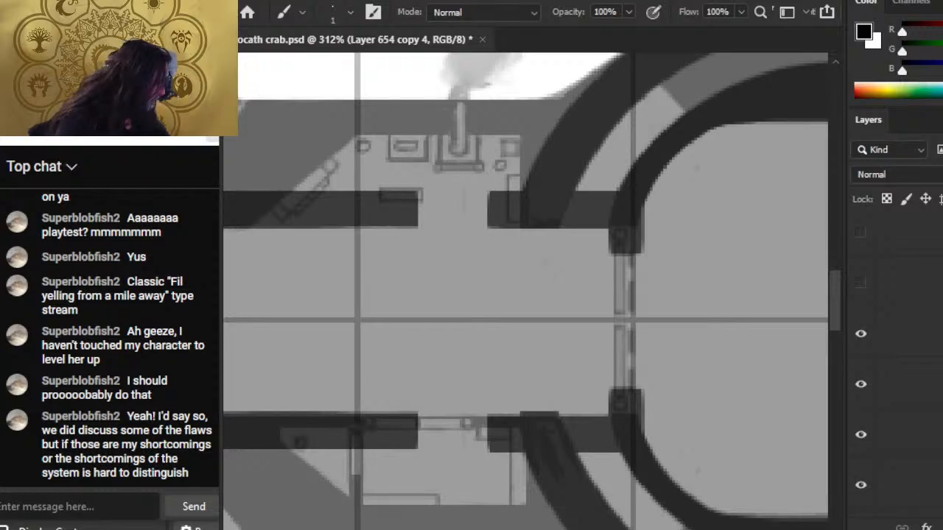
pyautogui.scroll(-4, 894, 368)
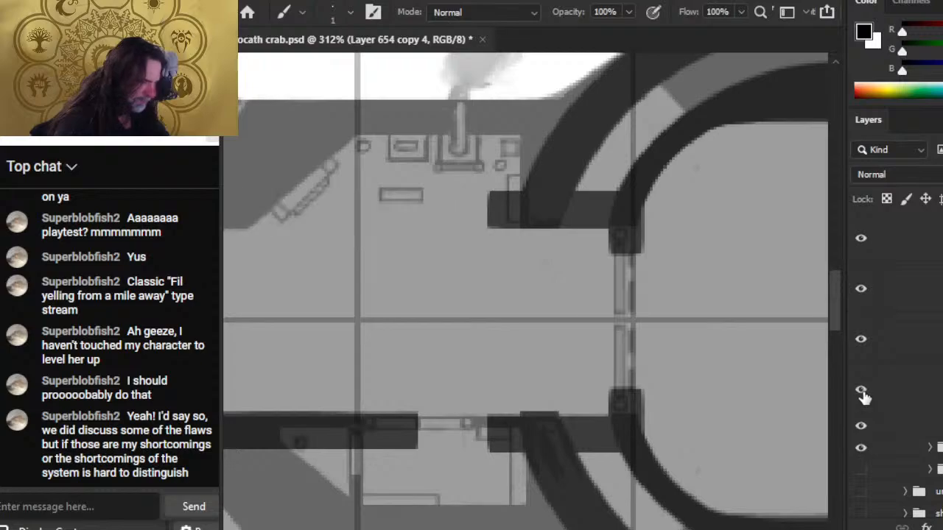
pyautogui.click(860, 389)
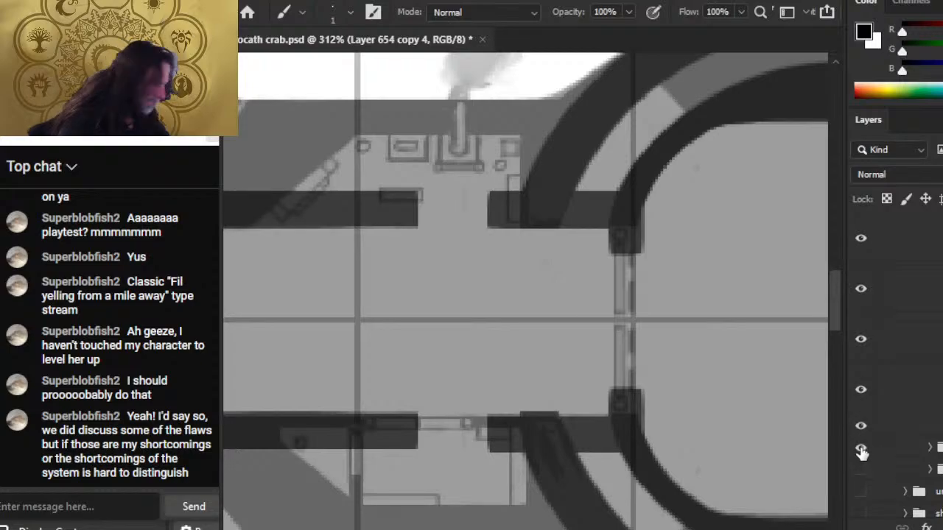
pyautogui.click(860, 447)
pyautogui.click(861, 448)
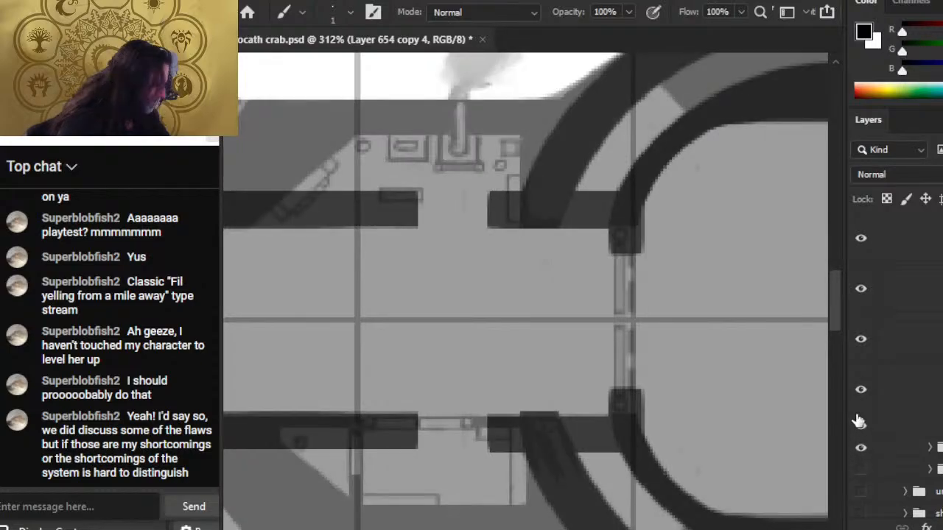
pyautogui.click(863, 340)
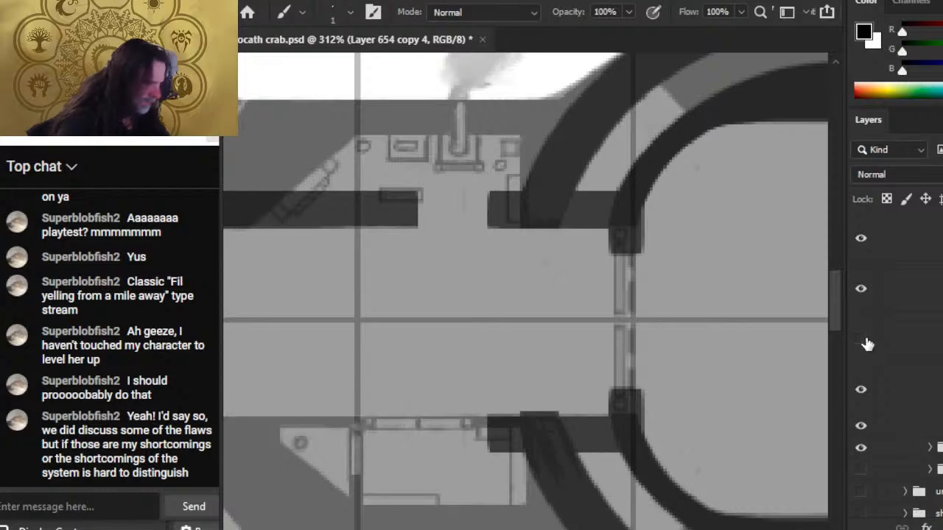
pyautogui.click(864, 340)
pyautogui.click(867, 296)
pyautogui.click(866, 292)
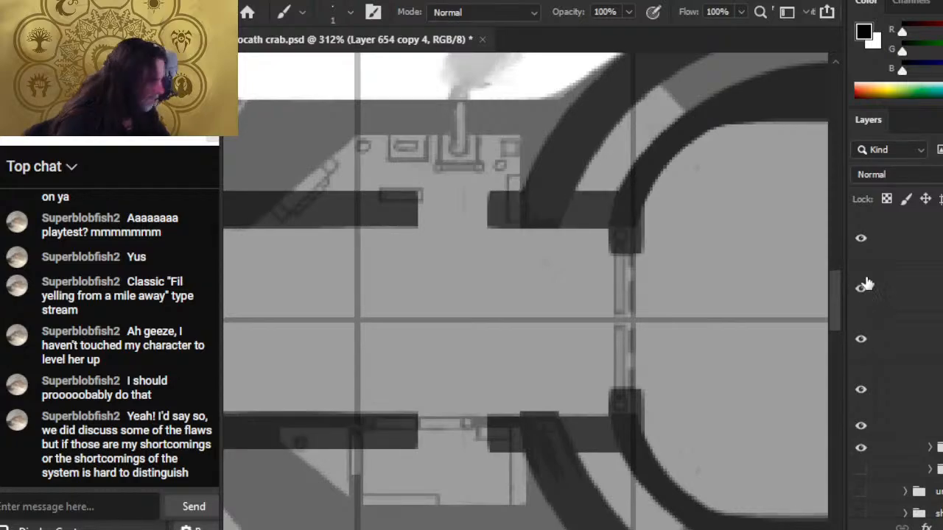
pyautogui.click(866, 245)
pyautogui.click(868, 243)
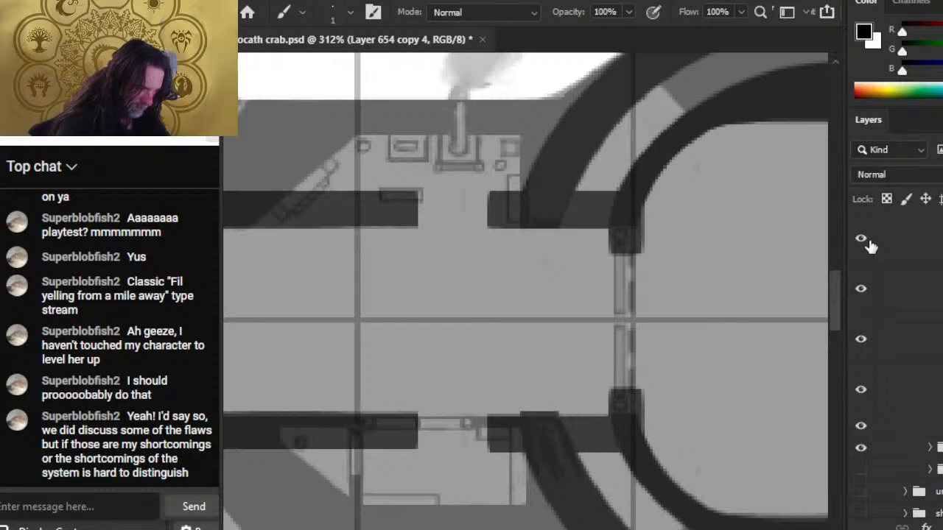
pyautogui.click(866, 292)
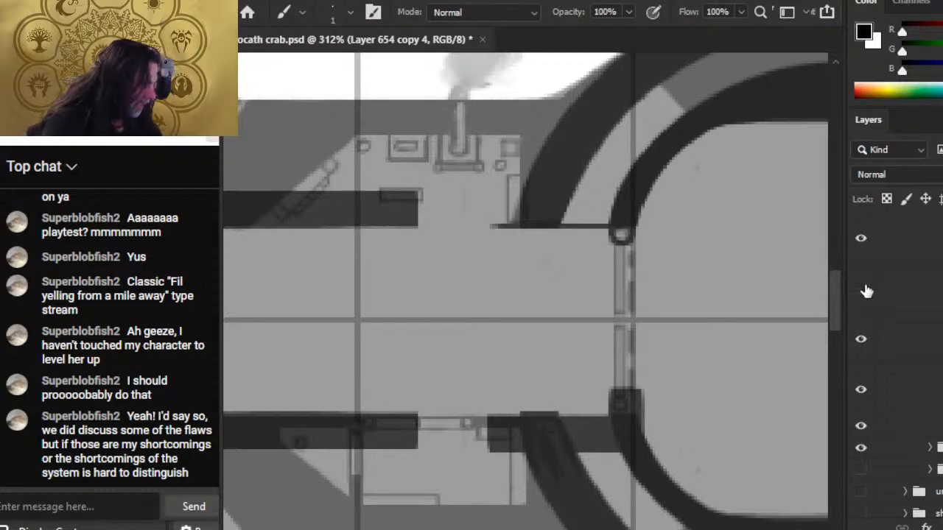
pyautogui.click(868, 289)
pyautogui.click(866, 243)
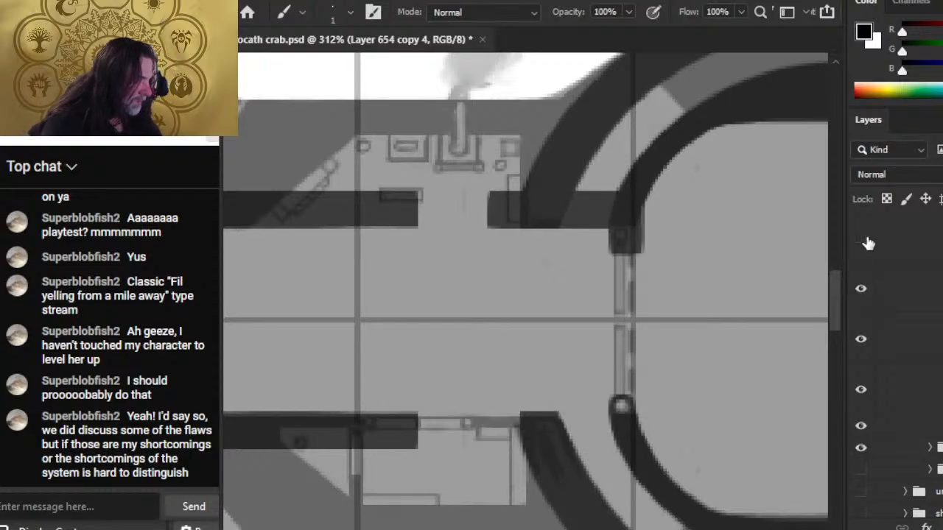
pyautogui.click(866, 243)
# Step: Select Layer 650 and nudge the lower wall section beside the round room slightly upward
pyautogui.click(880, 254)
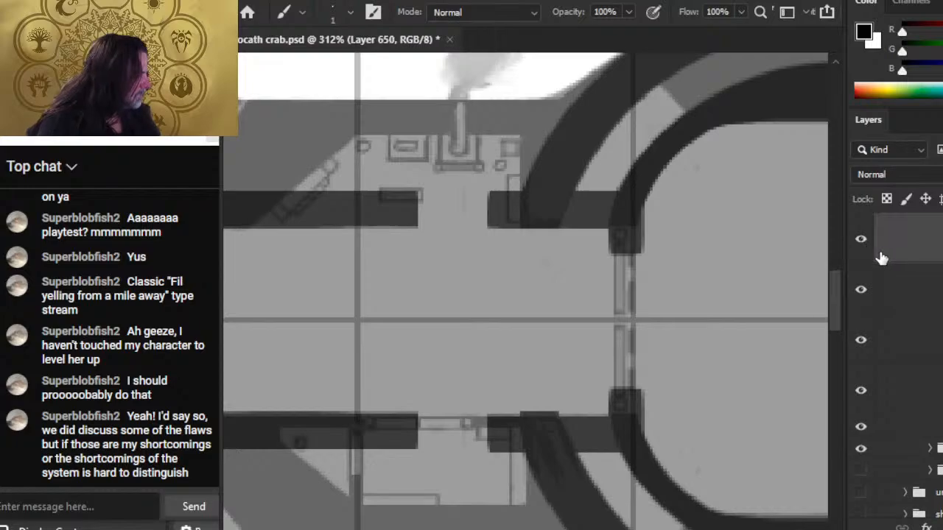
pyautogui.press('v')
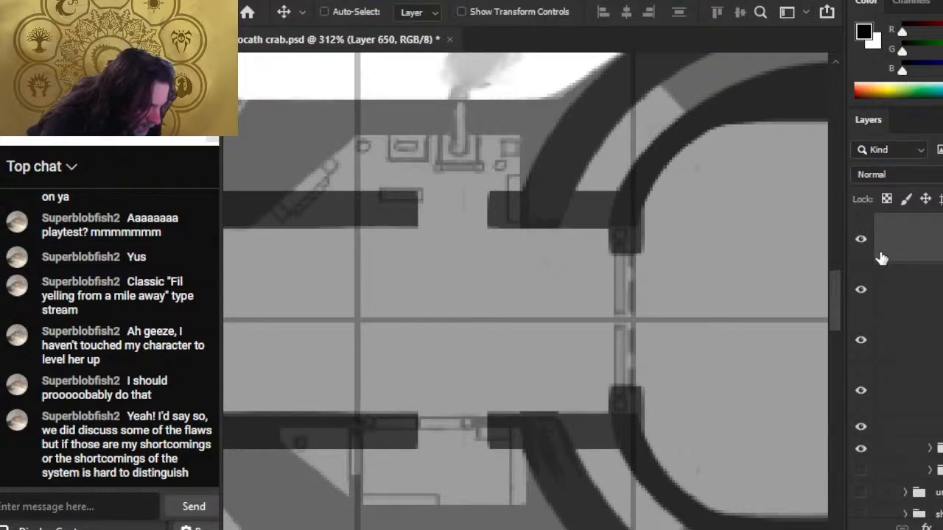
pyautogui.press('Up')
pyautogui.press('Down')
pyautogui.press('Up')
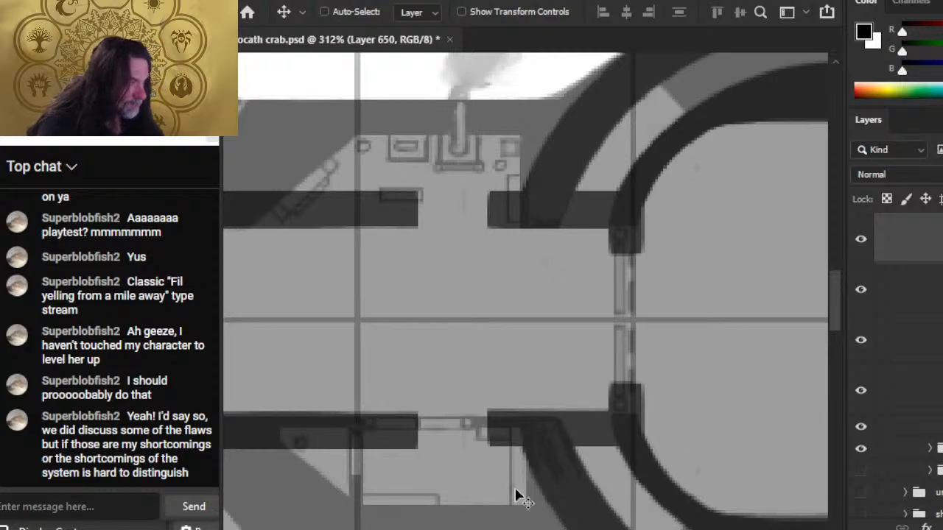
# Step: Draw a straight 1 px black line along the inner edge of the nudged lower wall, from the side doorway to the round room
pyautogui.press('b')
pyautogui.press('shift')
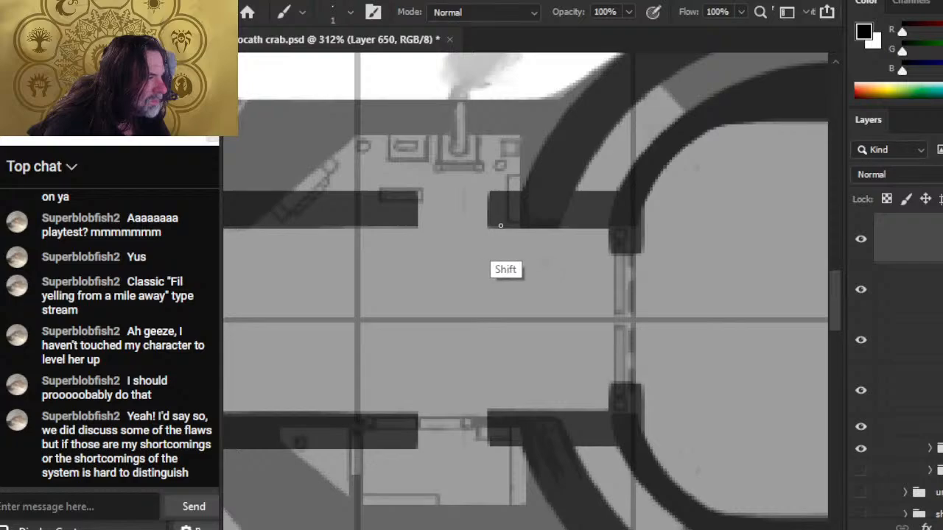
pyautogui.press('shift')
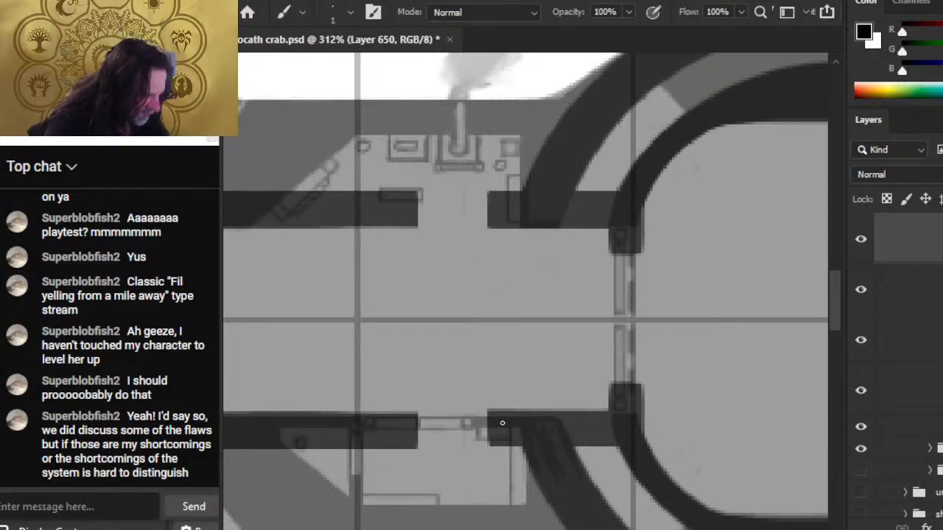
pyautogui.press('shift')
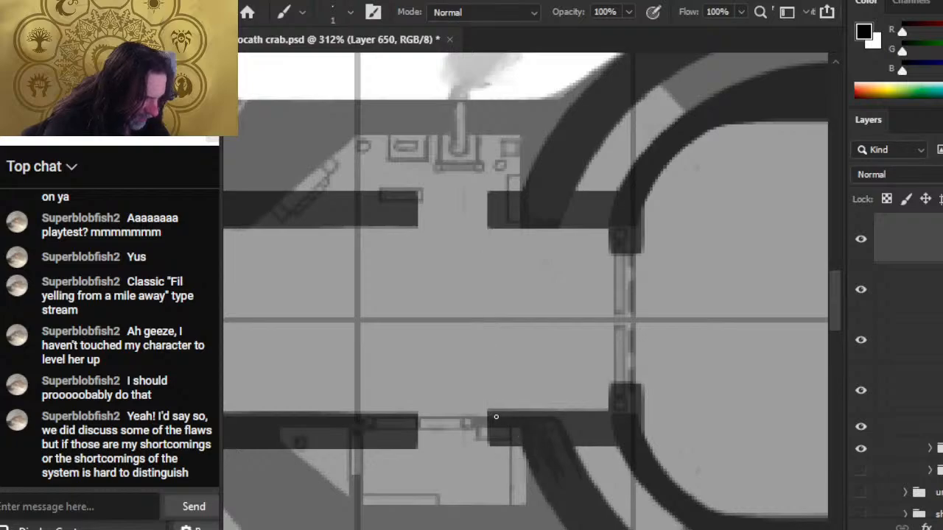
pyautogui.press('shift')
pyautogui.moveTo(491, 412); pyautogui.dragTo(603, 411)
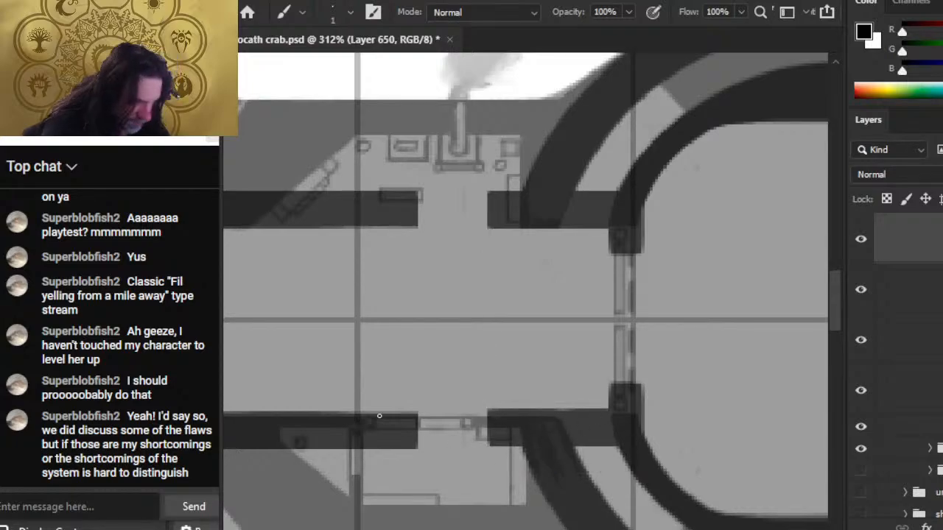
# Step: Even out the inner edge of the lower corridor wall up to the side doorway with a straight 1 px brush line
pyautogui.moveTo(437, 437)
pyautogui.mouseDown()
pyautogui.moveTo(608, 425)
pyautogui.moveTo(551, 401)
pyautogui.mouseUp()
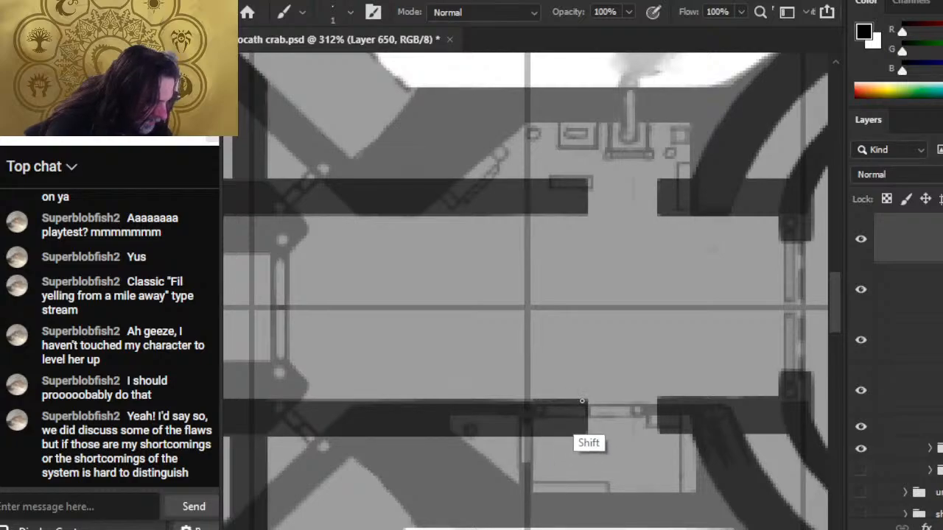
pyautogui.press('e')
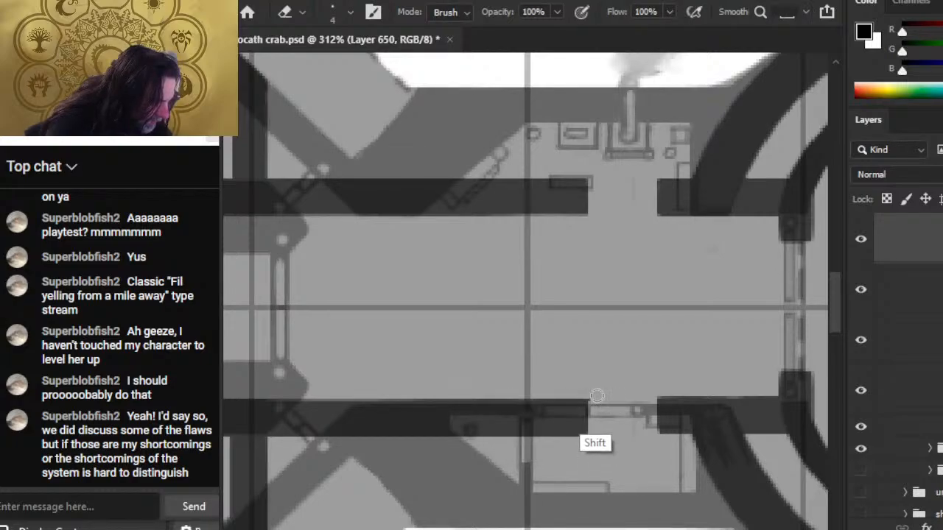
pyautogui.press('b')
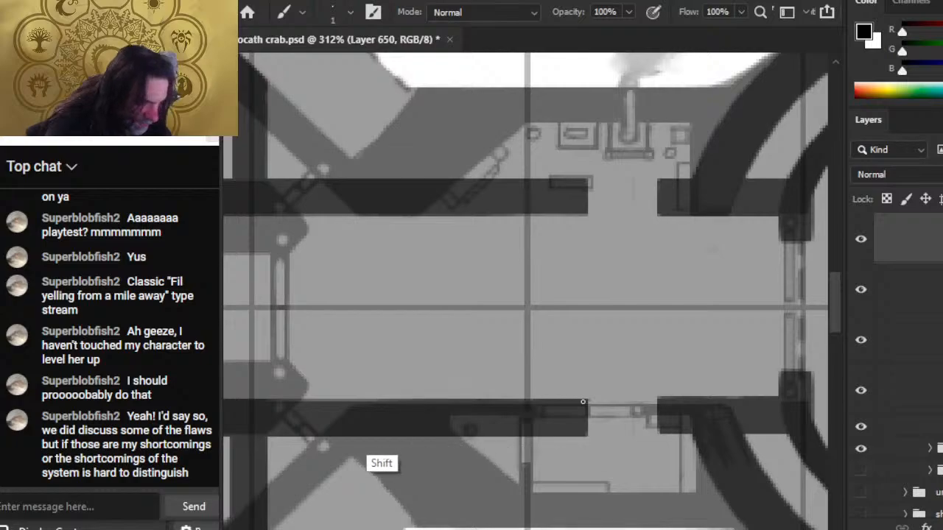
pyautogui.press('space')
pyautogui.moveTo(375, 430); pyautogui.dragTo(458, 492)
# Step: Even out the inner edge of the upper corridor wall at the side doorway with a straight 1 px brush line
pyautogui.moveTo(654, 364); pyautogui.dragTo(615, 398)
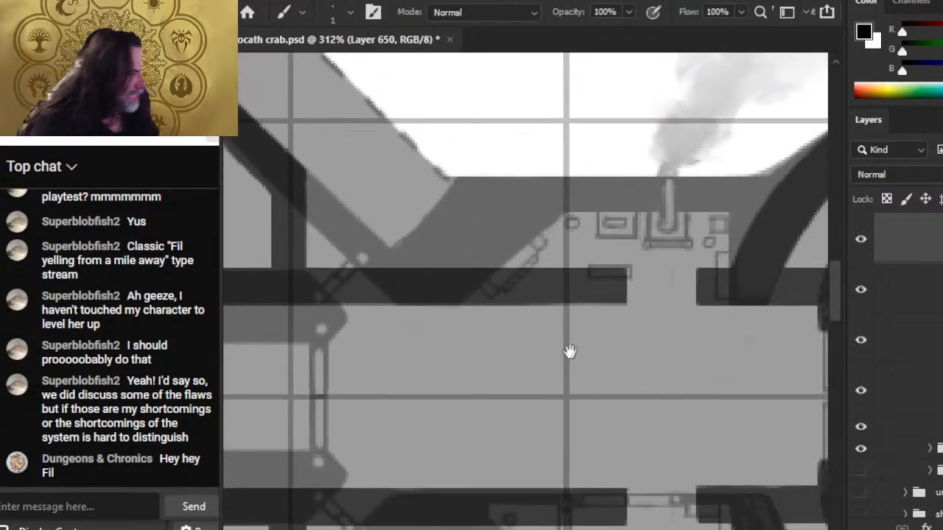
pyautogui.moveTo(628, 307)
pyautogui.mouseDown()
pyautogui.moveTo(316, 308)
pyautogui.moveTo(586, 308)
pyautogui.mouseUp()
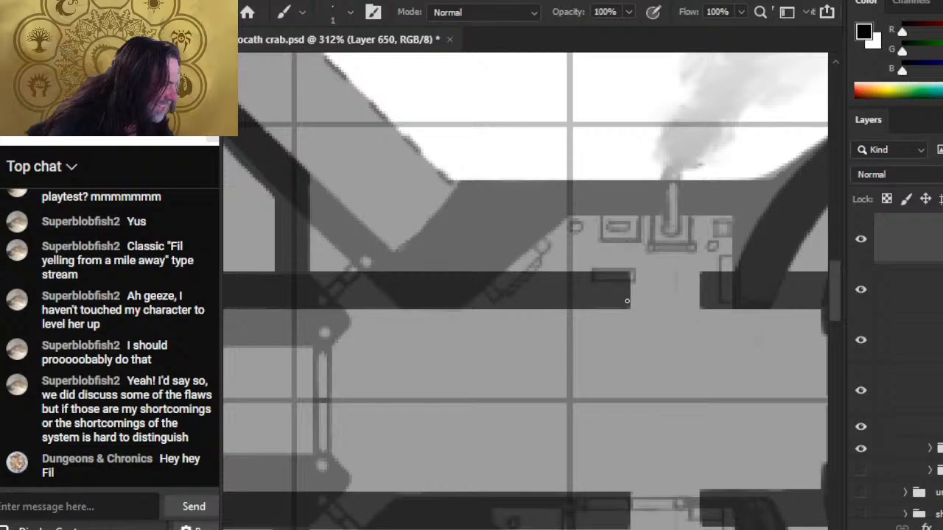
pyautogui.hotkey('ctrl', 'space')
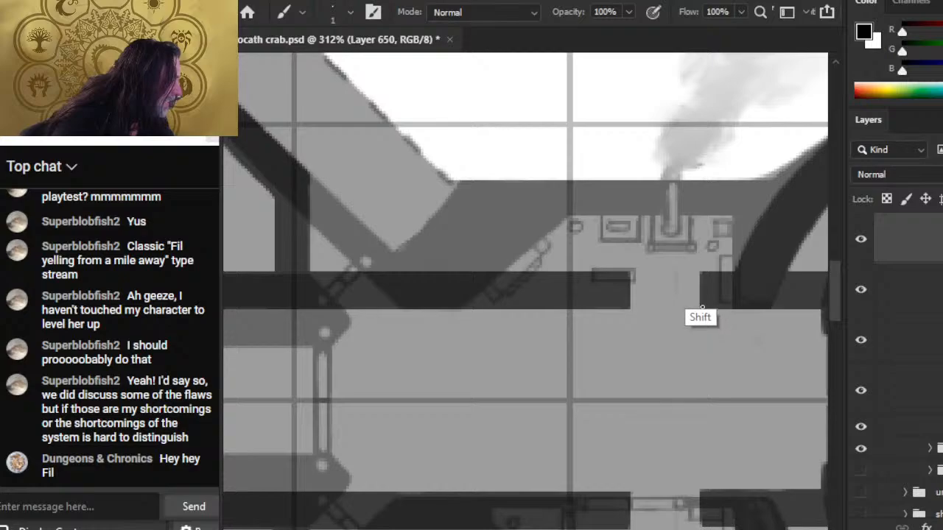
pyautogui.hotkey('ctrl', 'space')
# Step: Review the corridor and round room walls over the arena level, both close up and as a whole
pyautogui.moveTo(702, 309); pyautogui.dragTo(660, 395)
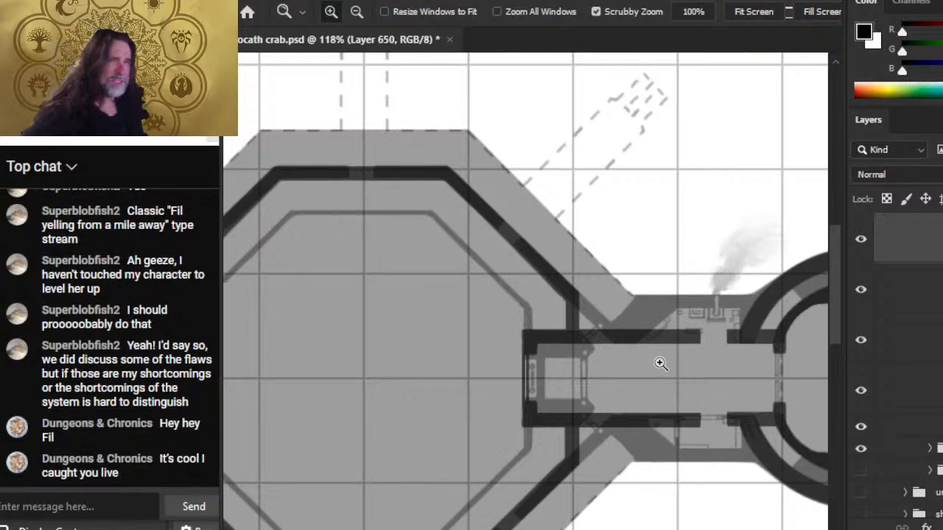
pyautogui.moveTo(629, 381); pyautogui.dragTo(387, 314)
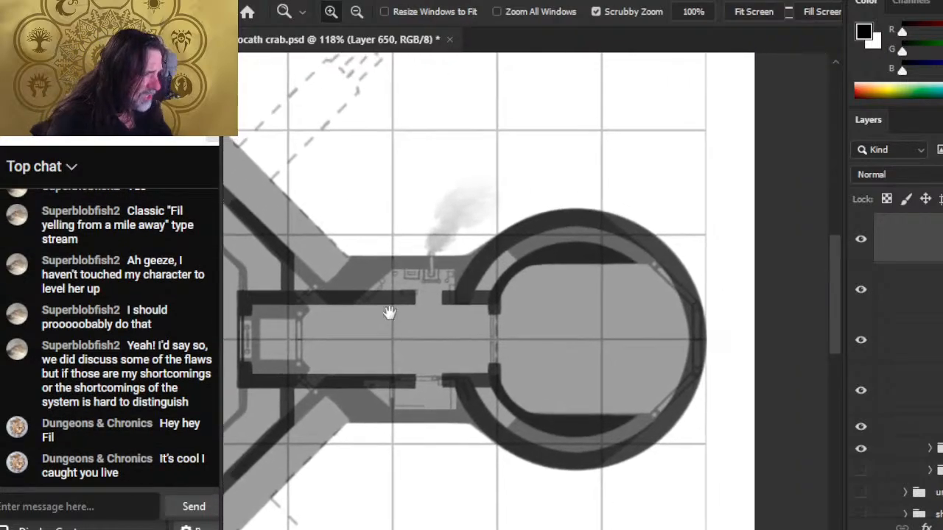
pyautogui.moveTo(483, 293); pyautogui.dragTo(517, 366)
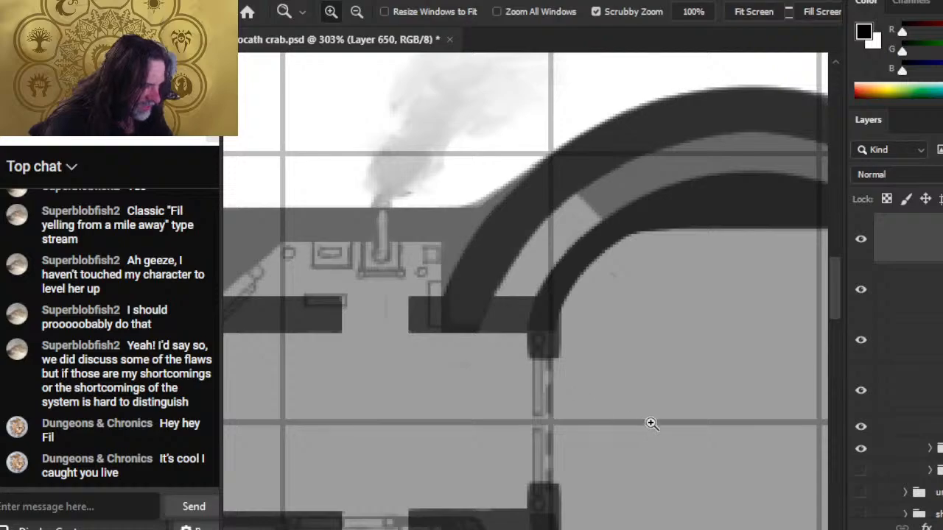
pyautogui.moveTo(650, 424); pyautogui.dragTo(604, 432)
pyautogui.moveTo(665, 475); pyautogui.dragTo(650, 388)
pyautogui.moveTo(717, 386); pyautogui.dragTo(675, 377)
pyautogui.moveTo(763, 383); pyautogui.dragTo(608, 307)
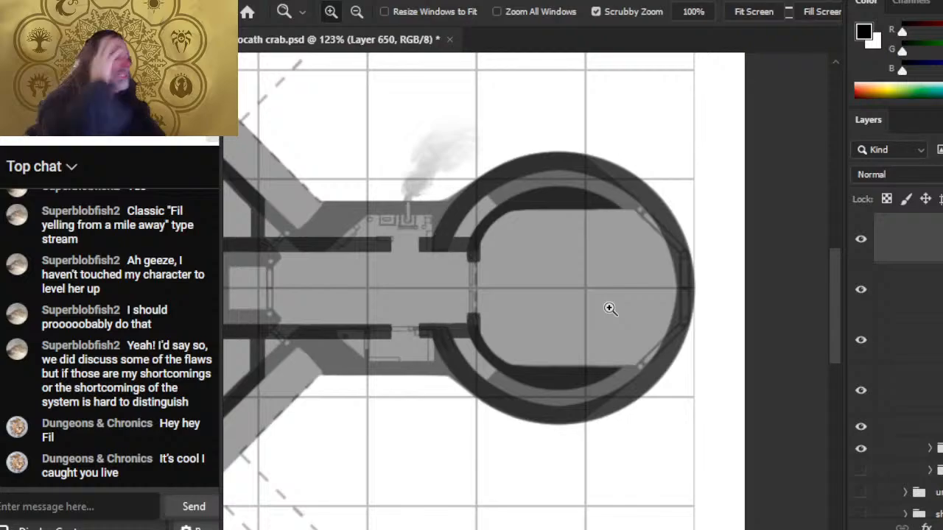
# Step: Check the wall layers by toggling their visibility, and merge the topmost one down into the layer beneath it
pyautogui.click(862, 241)
pyautogui.click(860, 242)
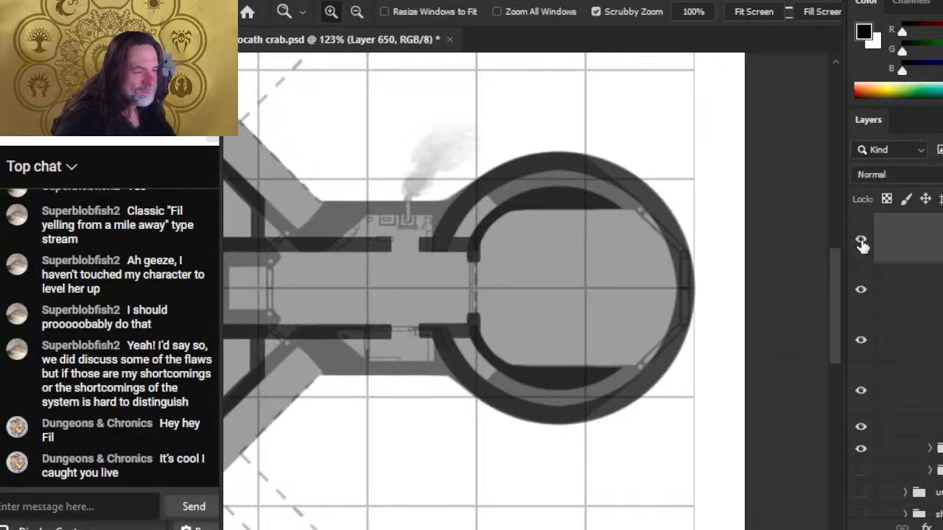
pyautogui.click(864, 293)
pyautogui.click(865, 294)
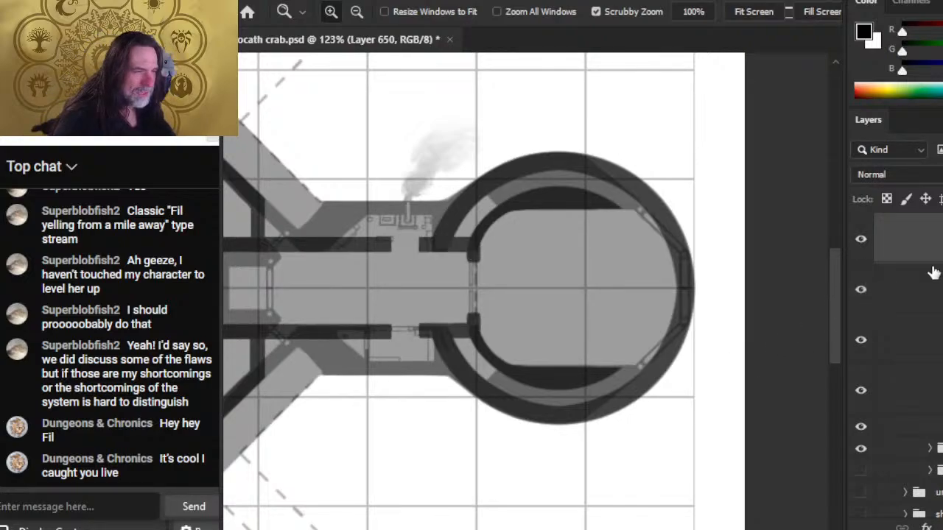
pyautogui.rightClick(927, 247)
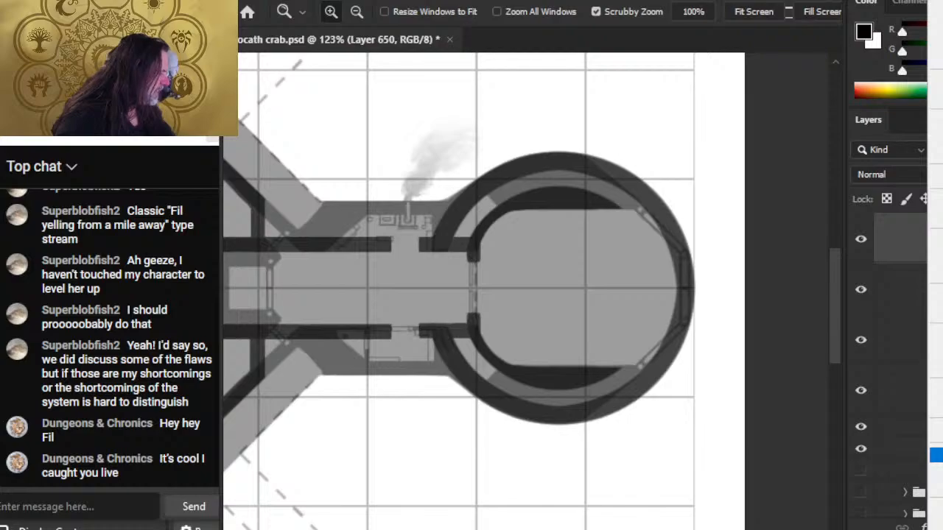
pyautogui.click(936, 454)
# Step: Check the remaining corridor wall layers, select the three stacked ones and merge them into a single layer
pyautogui.click(867, 292)
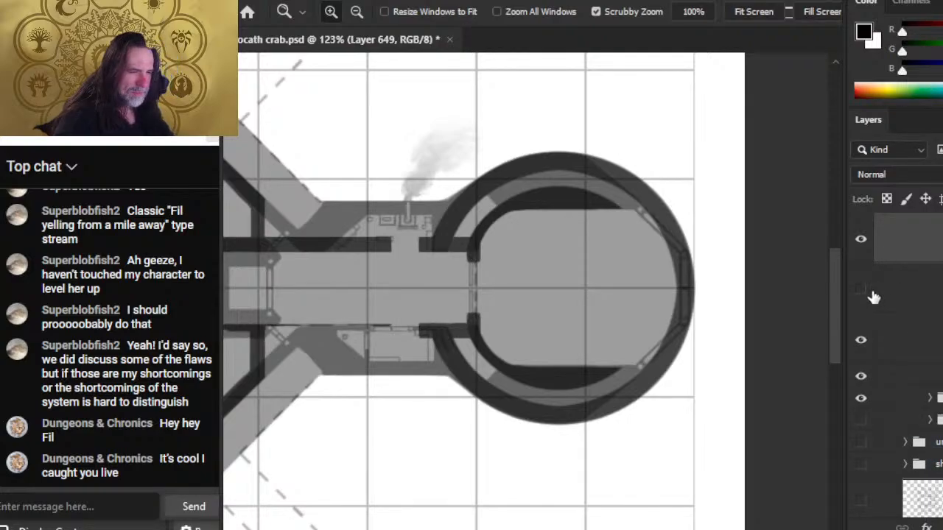
pyautogui.click(868, 293)
pyautogui.click(861, 342)
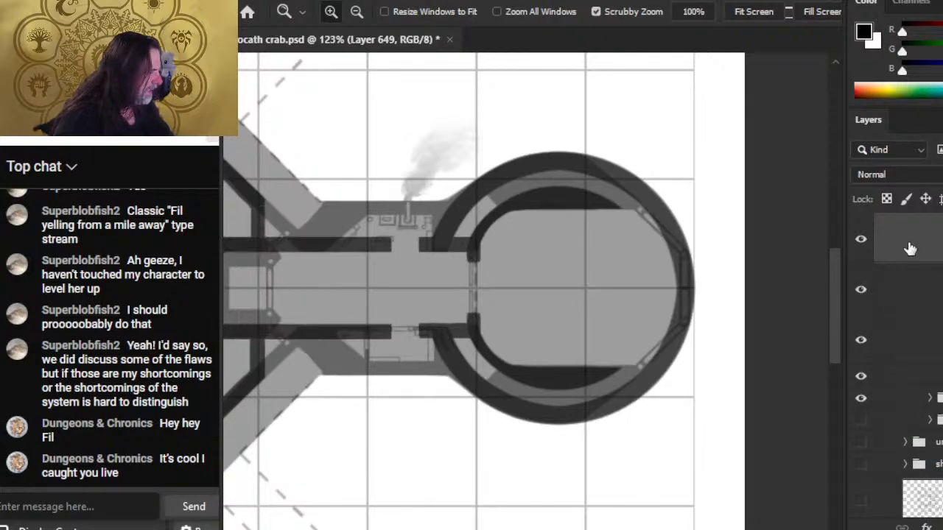
pyautogui.keyDown('shift'); pyautogui.click(905, 341); pyautogui.keyUp('shift')
pyautogui.rightClick(899, 305)
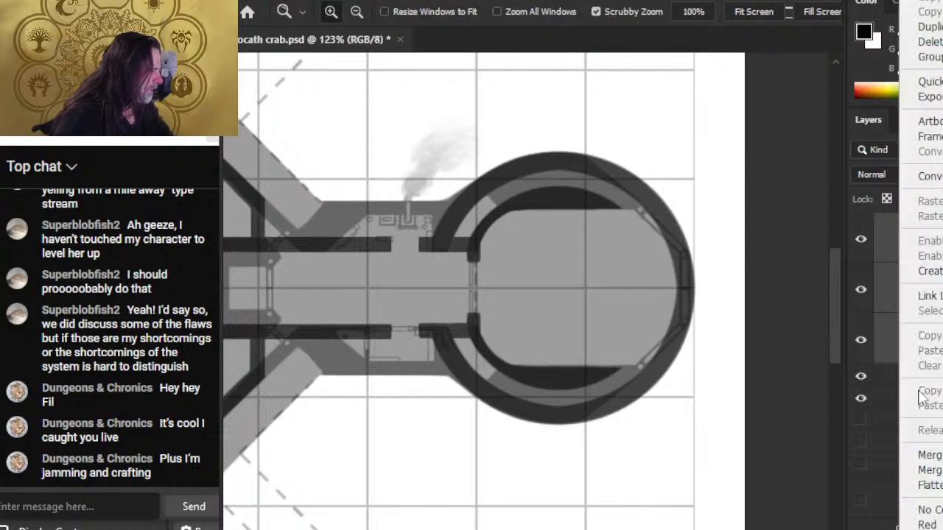
pyautogui.click(904, 455)
# Step: Hide the underlying arena level group so the servant deck walls can be checked on their own
pyautogui.moveTo(307, 355); pyautogui.dragTo(451, 334)
pyautogui.moveTo(577, 331); pyautogui.dragTo(511, 395)
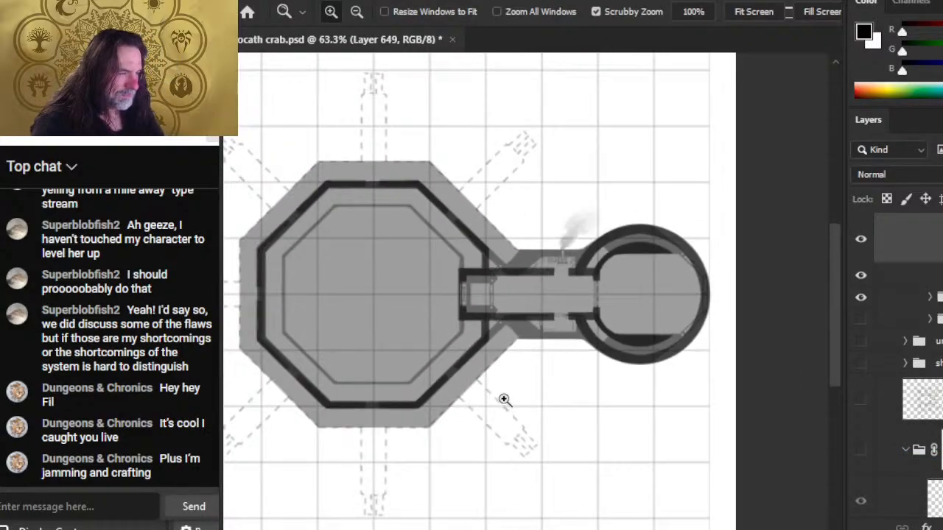
pyautogui.click(860, 285)
pyautogui.click(860, 287)
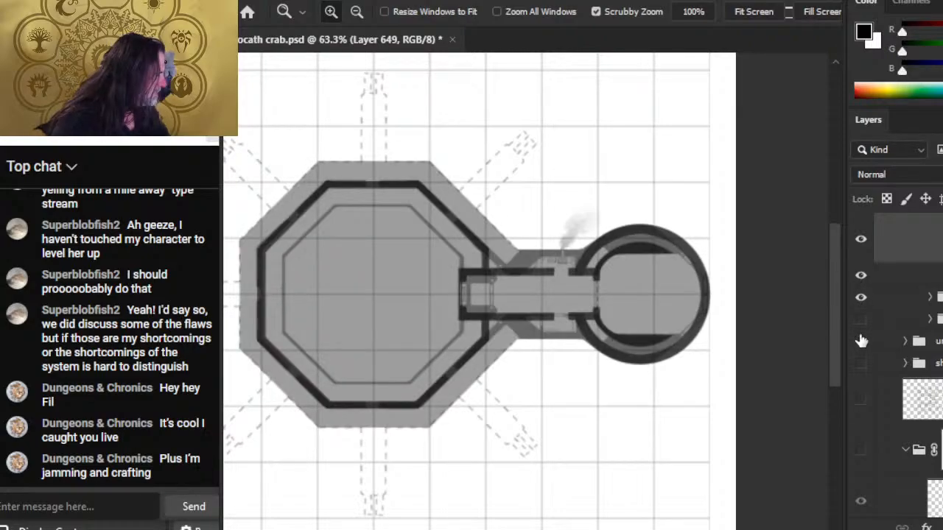
pyautogui.click(859, 315)
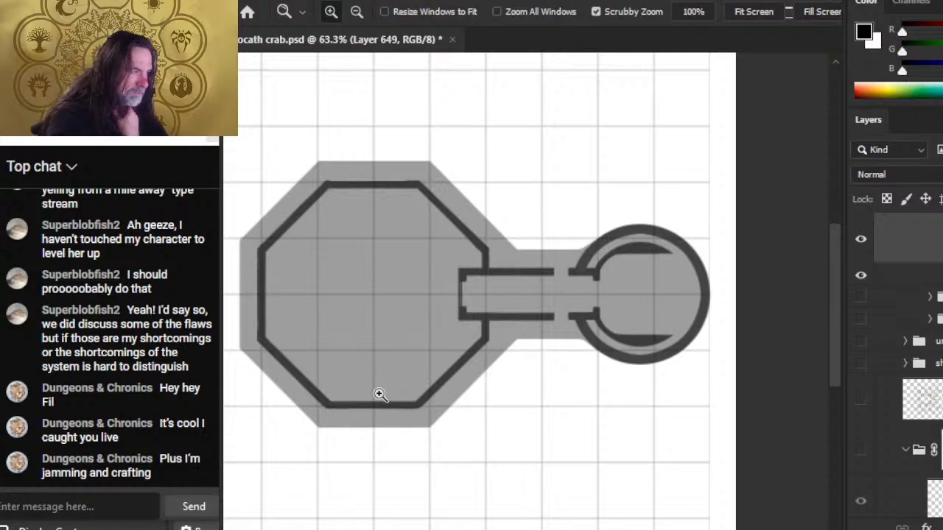
pyautogui.moveTo(627, 253); pyautogui.dragTo(739, 289)
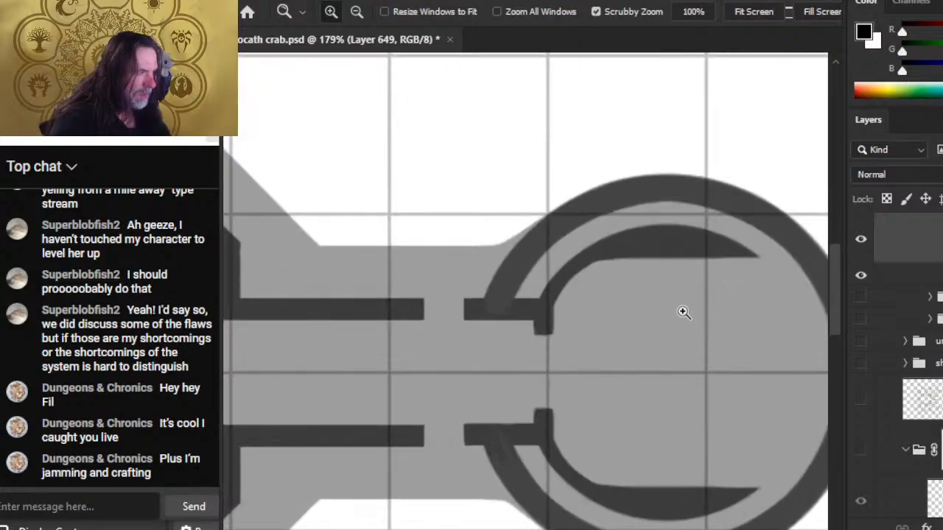
# Step: Load the round room's hidden inner circle layer as a selection
pyautogui.press('e')
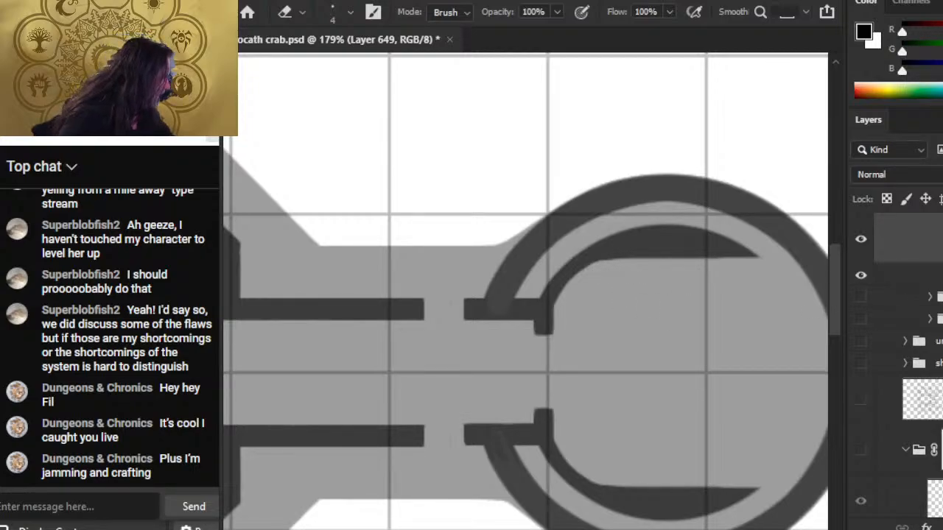
pyautogui.scroll(15, 898, 368)
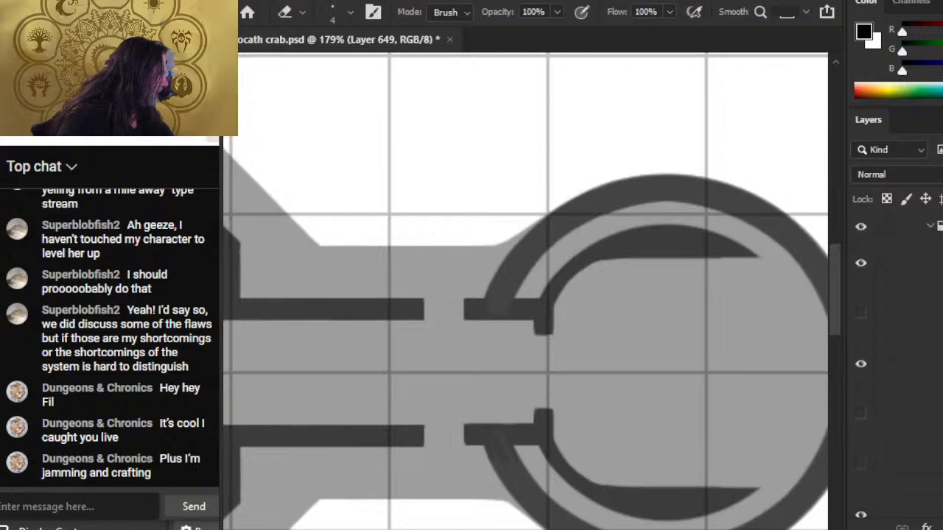
pyautogui.keyDown('ctrl'); pyautogui.click(912, 316); pyautogui.keyUp('ctrl')
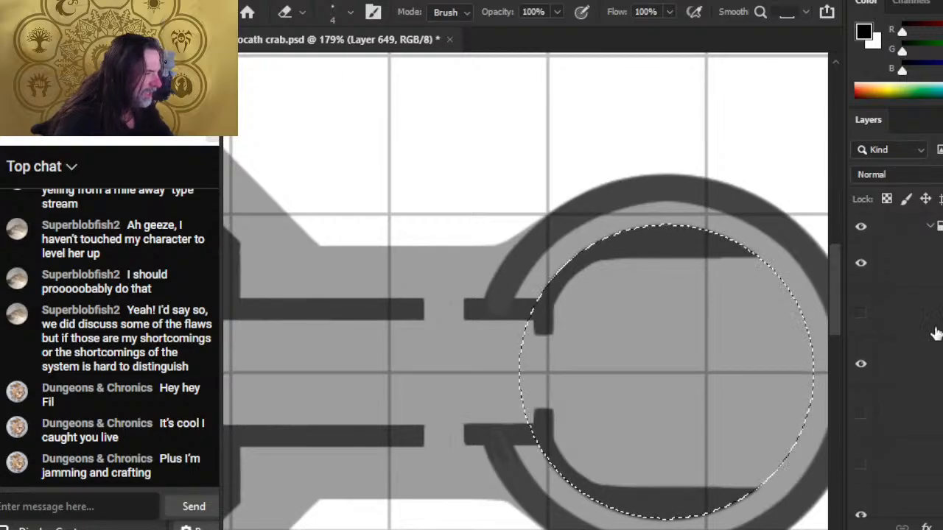
# Step: Try contracting the circular selection by 10 pixels
pyautogui.press('l')
pyautogui.rightClick(692, 335)
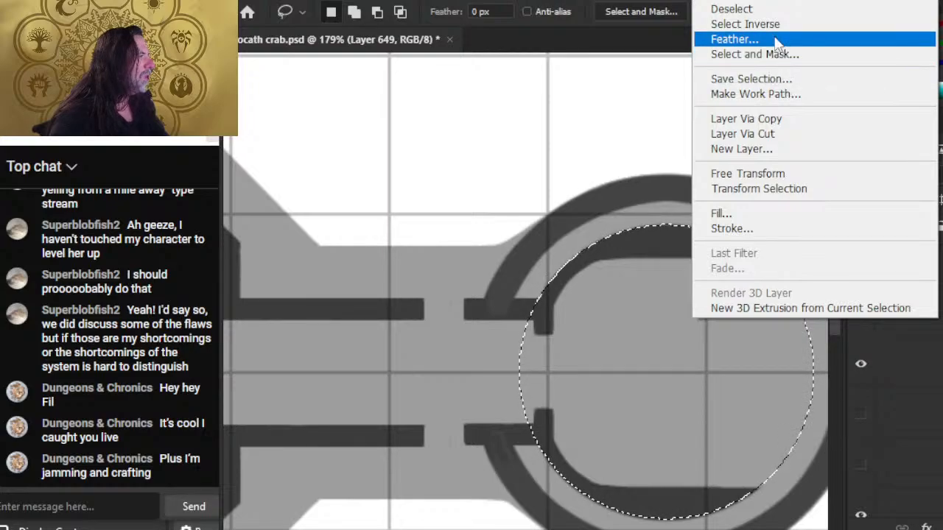
pyautogui.click(428, 1)
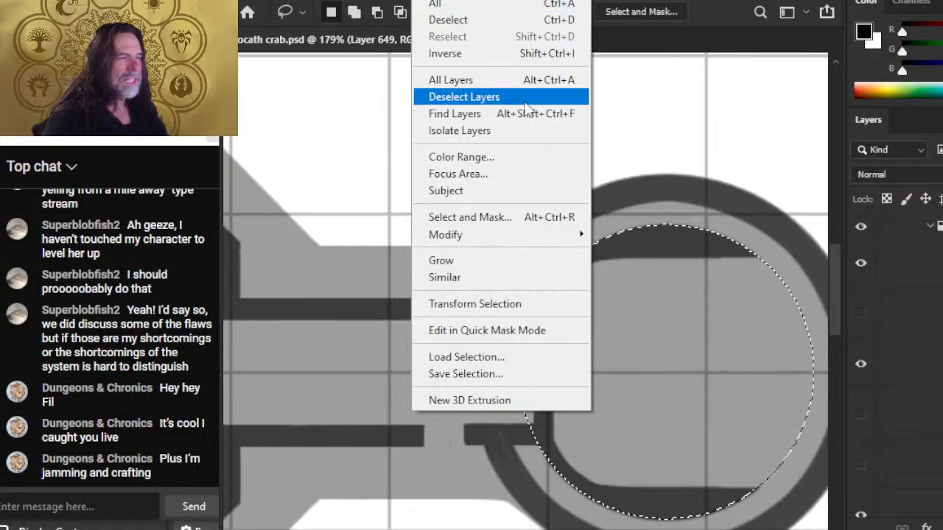
pyautogui.moveTo(546, 240)
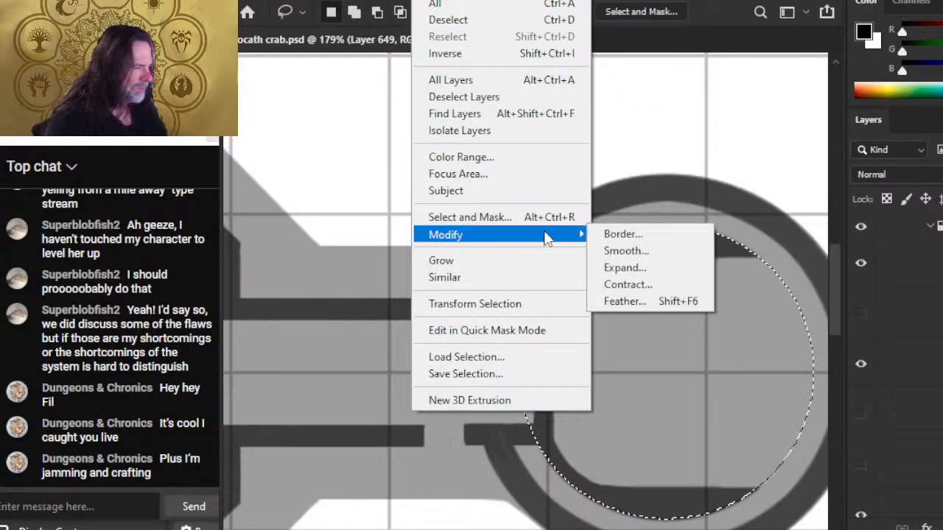
pyautogui.click(648, 288)
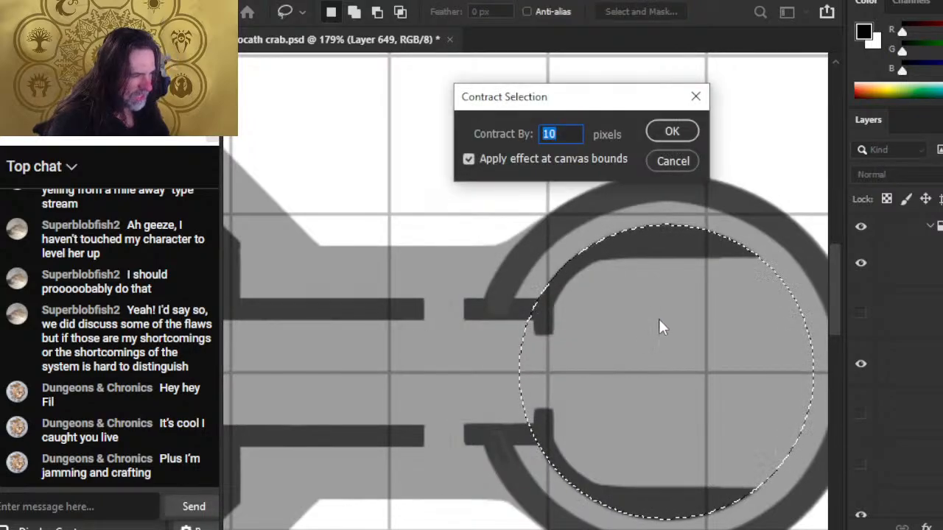
pyautogui.press('Return')
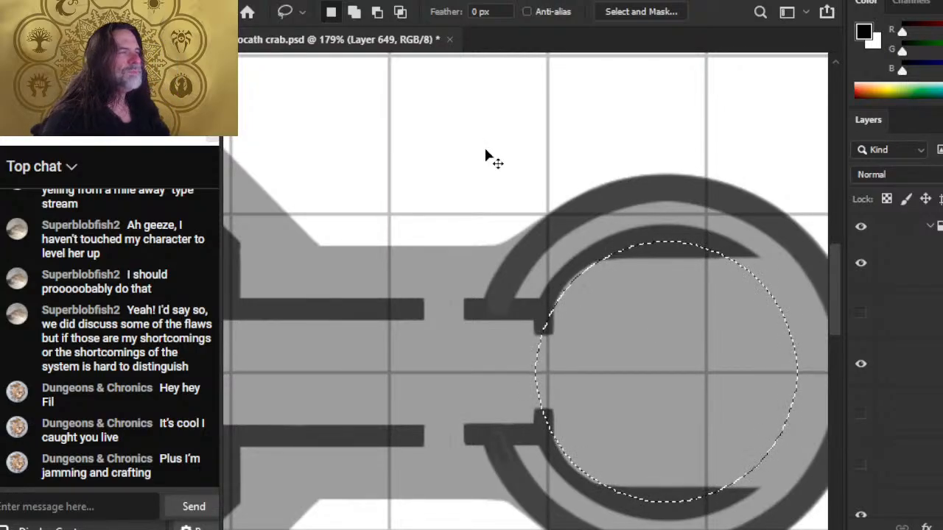
# Step: Contract the round room's circular selection by 8 pixels
pyautogui.click(433, 1)
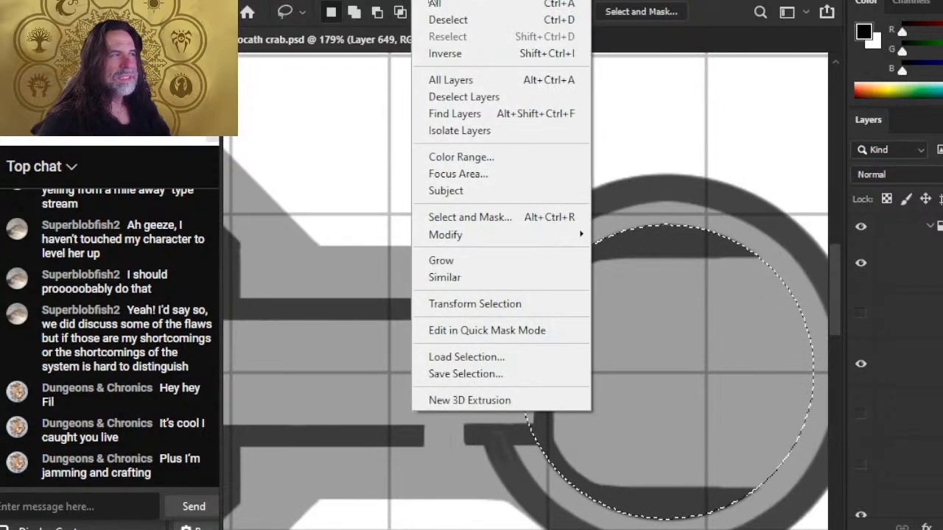
pyautogui.moveTo(548, 240)
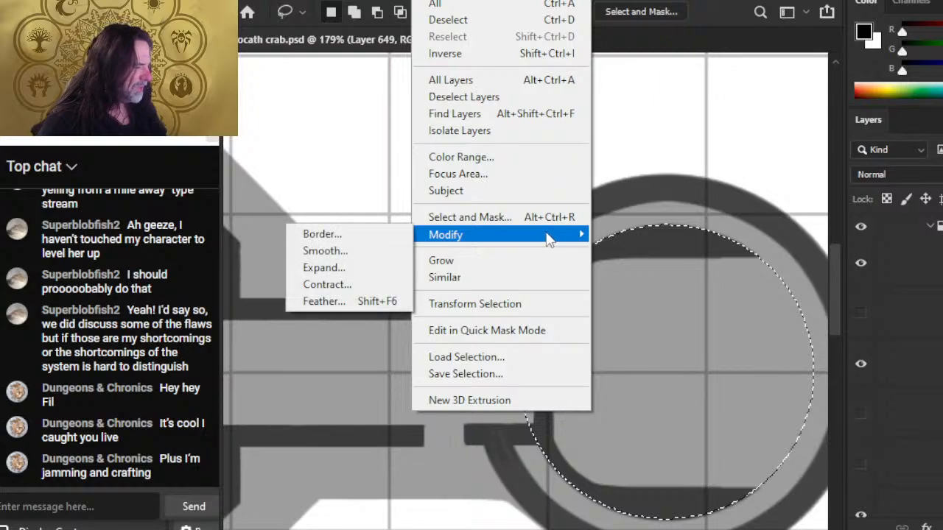
pyautogui.click(326, 284)
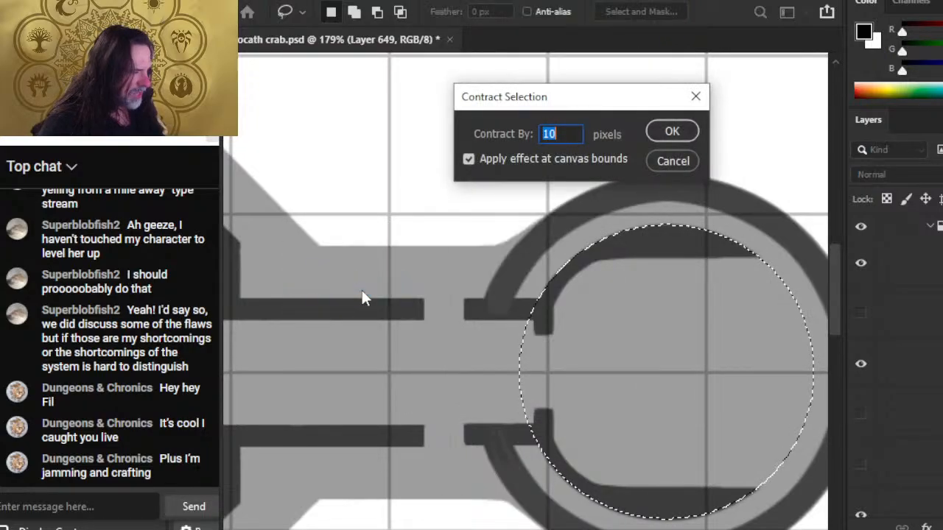
pyautogui.write('8')
pyautogui.press('Return')
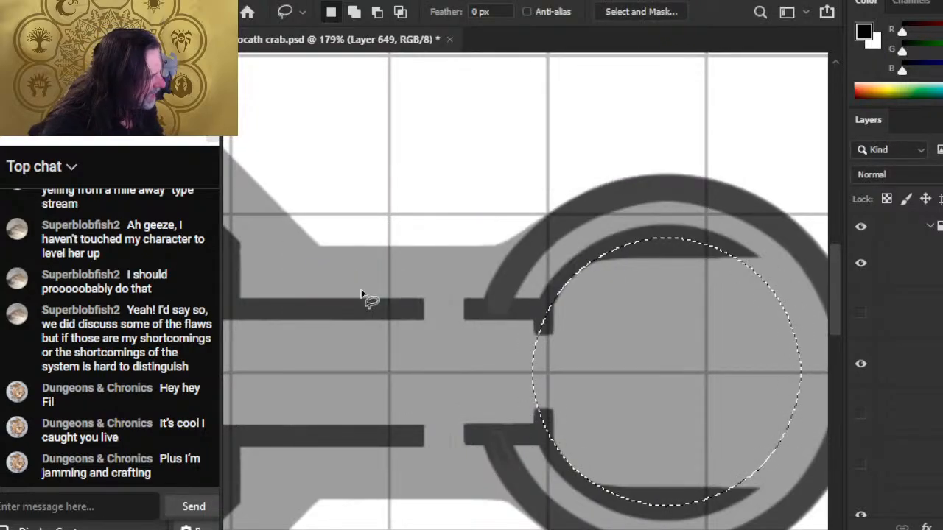
# Step: Erase the thick flat parts of the inner round room wall within the circular selection using a 7 px eraser, and deselect
pyautogui.click(860, 265)
pyautogui.click(859, 263)
pyautogui.click(876, 270)
pyautogui.press('e')
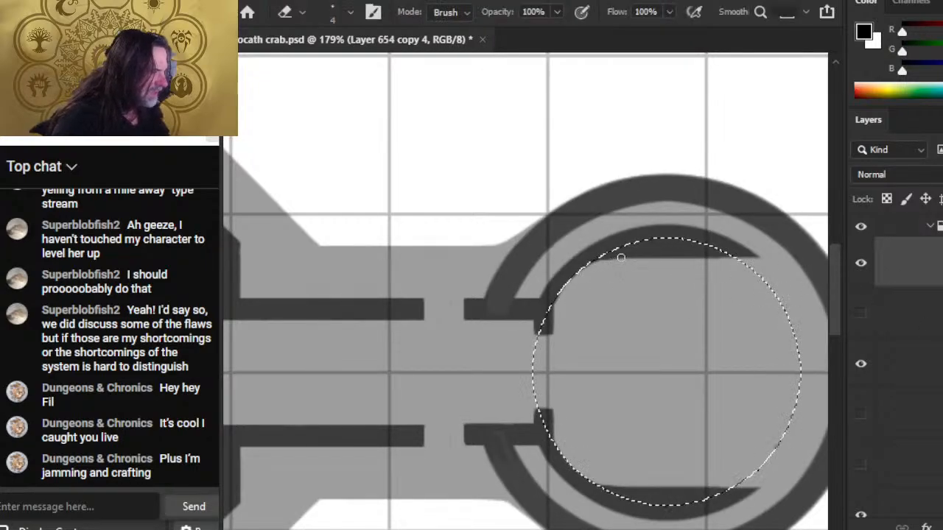
pyautogui.press(']')
pyautogui.press(']')
pyautogui.moveTo(607, 261)
pyautogui.mouseDown()
pyautogui.moveTo(674, 248)
pyautogui.moveTo(728, 255)
pyautogui.mouseUp()
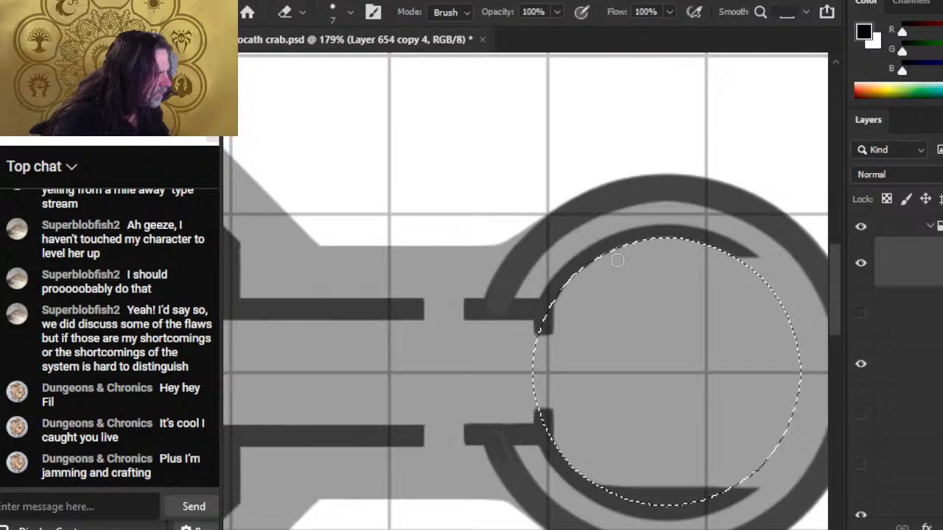
pyautogui.moveTo(607, 471)
pyautogui.mouseDown()
pyautogui.moveTo(633, 495)
pyautogui.moveTo(724, 490)
pyautogui.mouseUp()
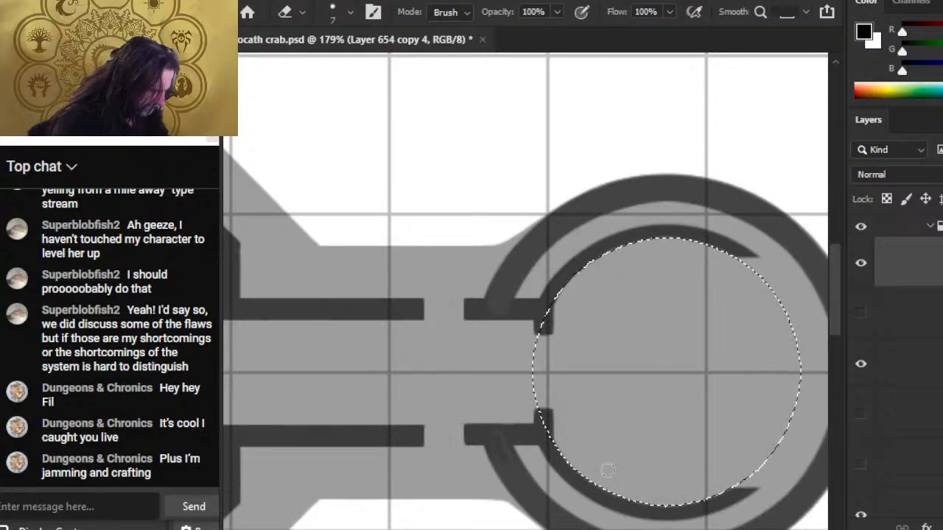
pyautogui.press('l')
pyautogui.hotkey('ctrl', 'd')
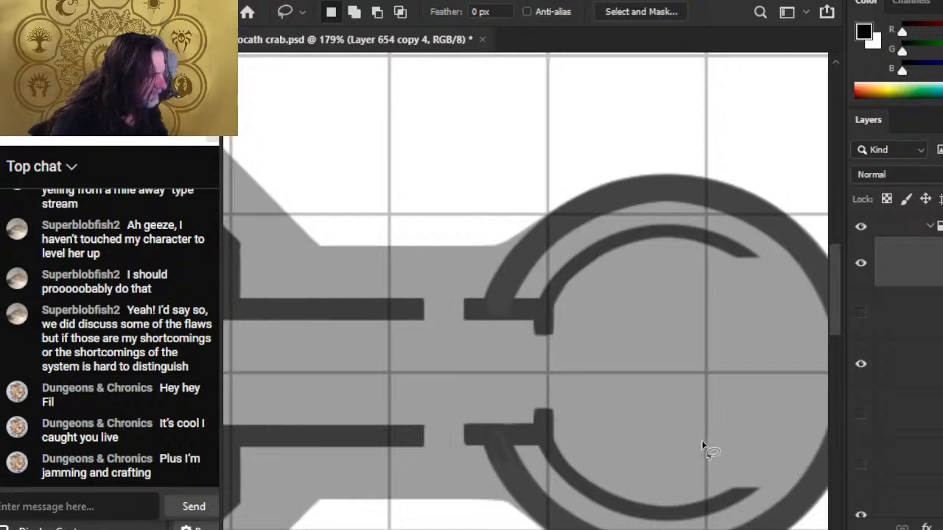
# Step: Lasso the round room's inner curved wall together with its doorway ends and copy it to a new layer
pyautogui.moveTo(755, 390); pyautogui.dragTo(626, 255)
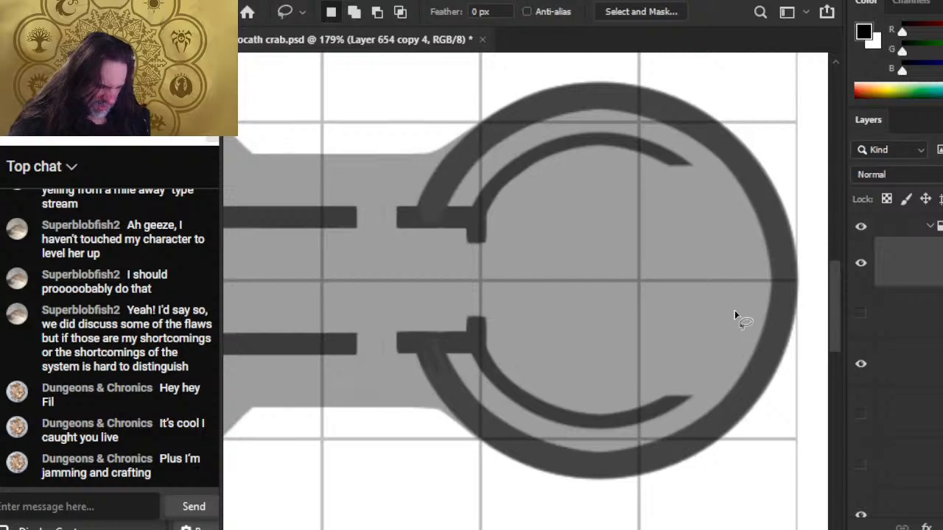
pyautogui.click(860, 264)
pyautogui.click(860, 263)
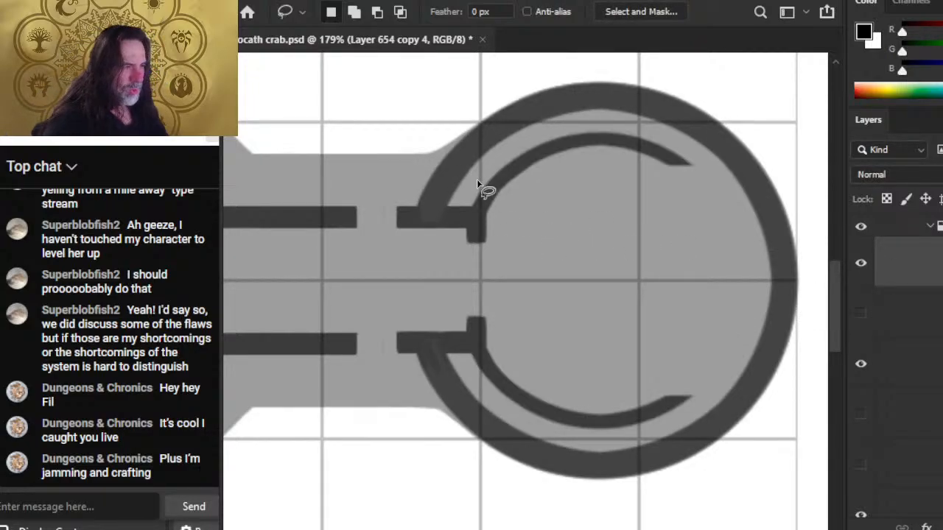
pyautogui.moveTo(476, 181)
pyautogui.mouseDown()
pyautogui.moveTo(440, 217)
pyautogui.moveTo(434, 342)
pyautogui.mouseUp()
pyautogui.moveTo(462, 379)
pyautogui.mouseDown()
pyautogui.moveTo(562, 439)
pyautogui.moveTo(633, 457)
pyautogui.moveTo(736, 385)
pyautogui.moveTo(761, 272)
pyautogui.moveTo(744, 182)
pyautogui.moveTo(643, 129)
pyautogui.mouseUp()
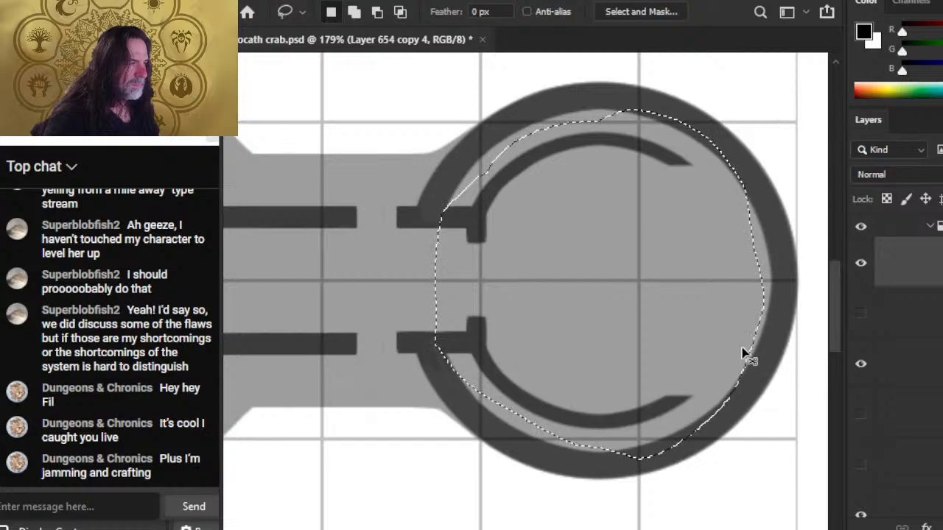
pyautogui.hotkey('ctrl', 'j')
# Step: Rotate the copied curved wall to 51.25° with Free Transform and position its arc to extend the inner ring's upper portion
pyautogui.rightClick(622, 197)
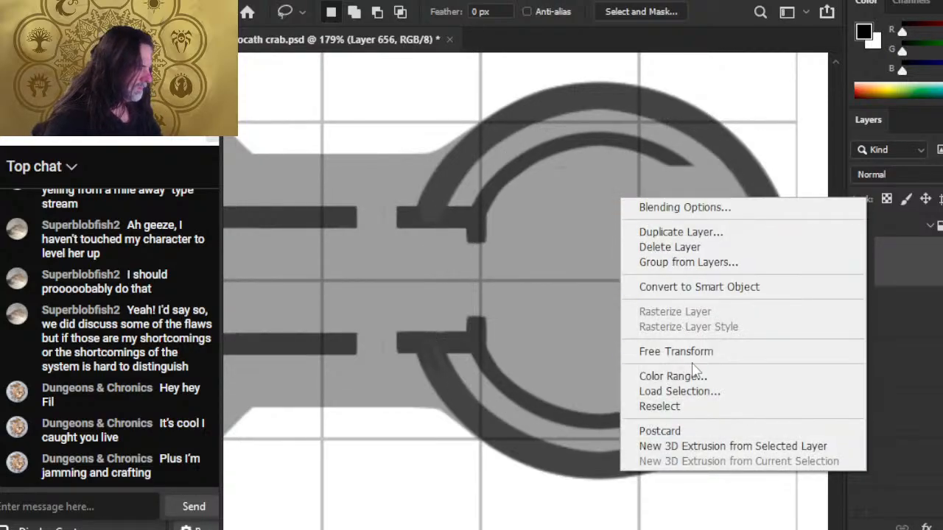
pyautogui.click(693, 352)
pyautogui.moveTo(667, 83); pyautogui.dragTo(760, 351)
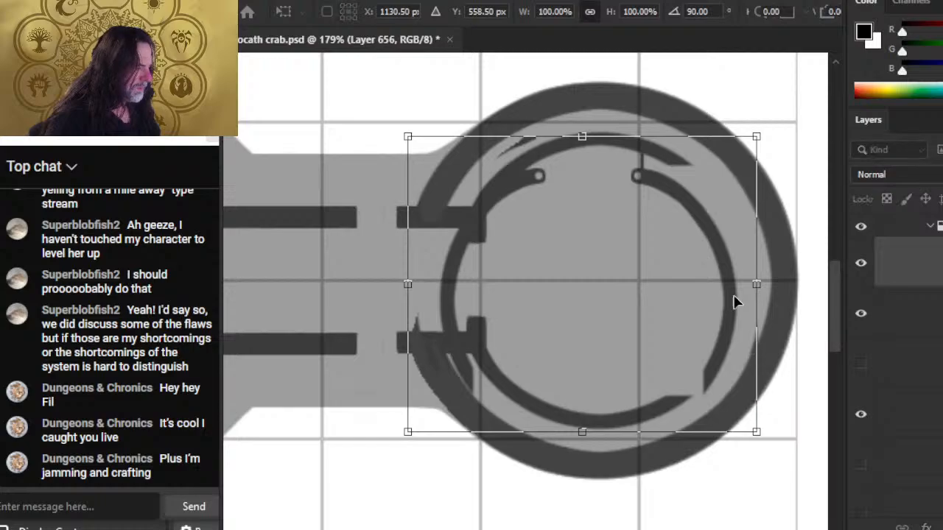
pyautogui.moveTo(657, 263); pyautogui.dragTo(656, 226)
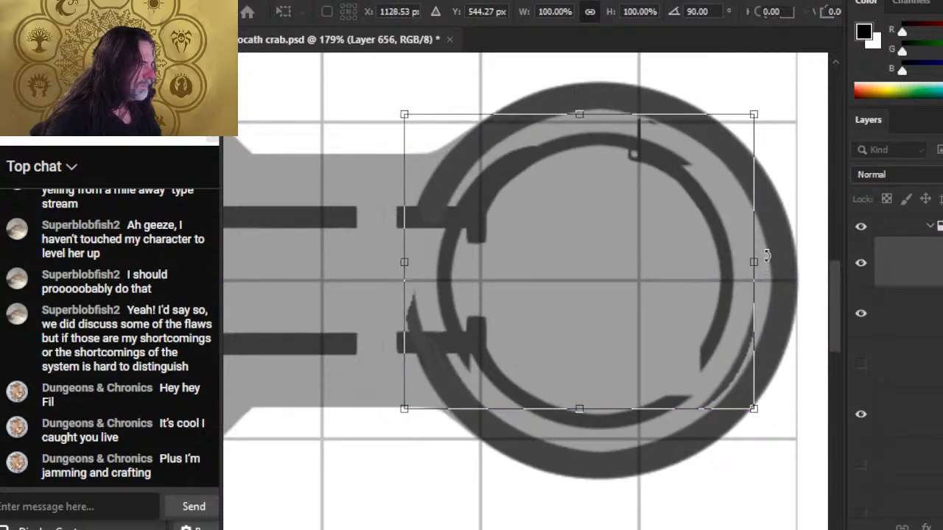
pyautogui.moveTo(777, 250); pyautogui.dragTo(784, 170)
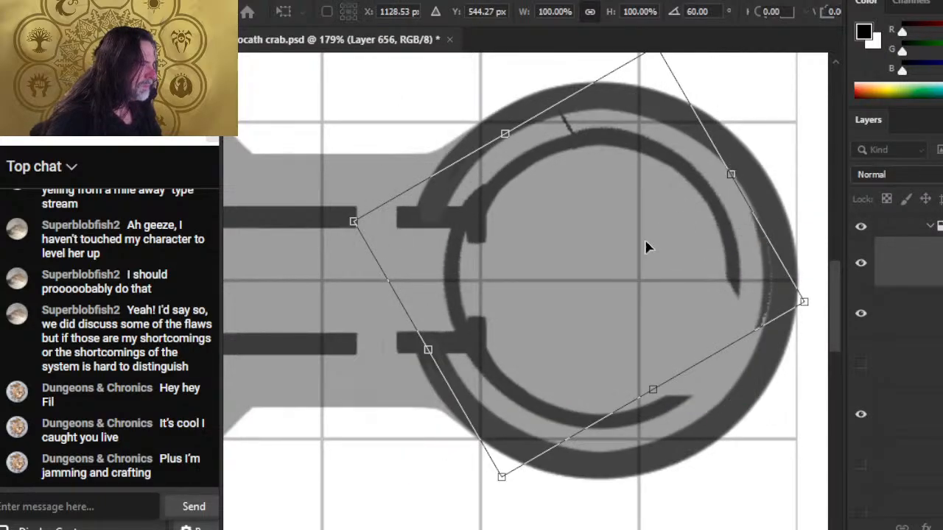
pyautogui.moveTo(644, 239)
pyautogui.mouseDown()
pyautogui.moveTo(656, 255)
pyautogui.moveTo(650, 237)
pyautogui.mouseUp()
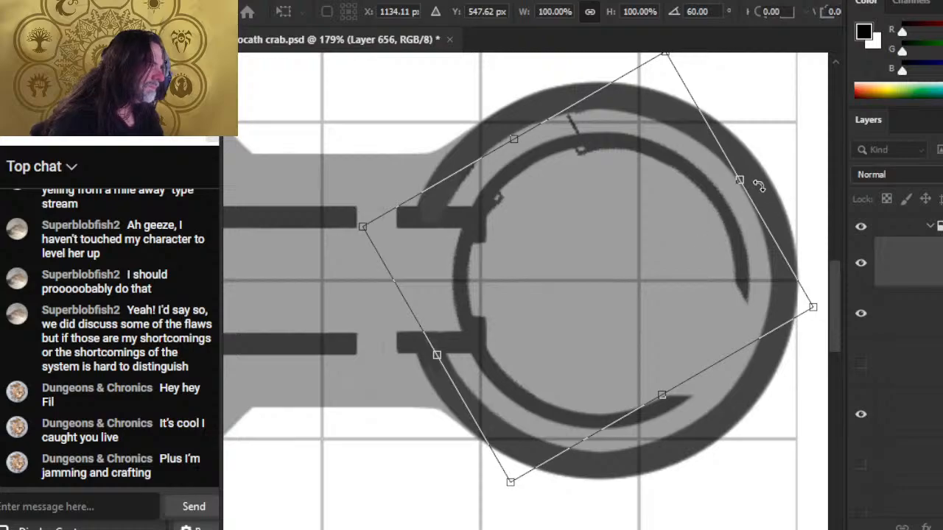
pyautogui.moveTo(785, 194); pyautogui.dragTo(745, 167)
pyautogui.moveTo(682, 218)
pyautogui.mouseDown()
pyautogui.moveTo(663, 223)
pyautogui.moveTo(678, 225)
pyautogui.mouseUp()
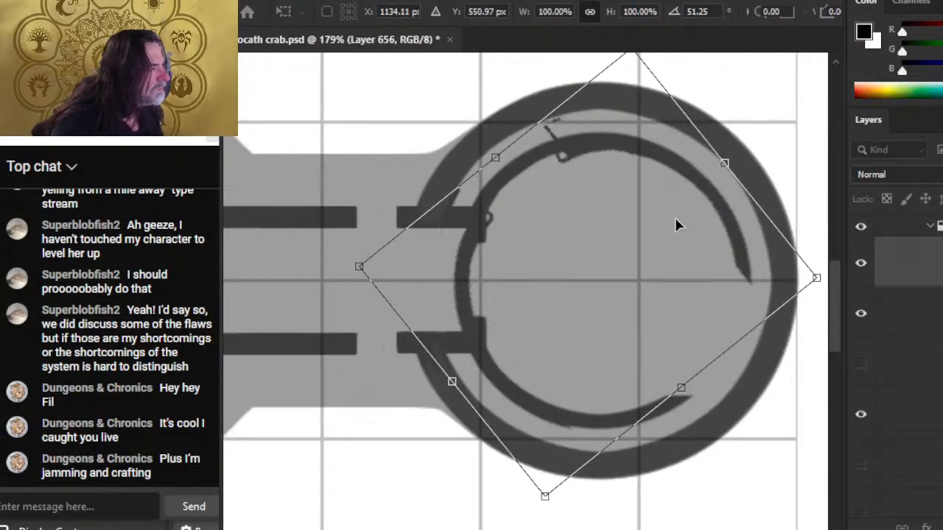
# Step: Nudge the rotated arc by single pixels until it lines up with the round room's upper inner wall, and apply the transform
pyautogui.press('Up')
pyautogui.press('Up')
pyautogui.press('Up')
pyautogui.press('Left')
pyautogui.press('Left')
pyautogui.press('Left')
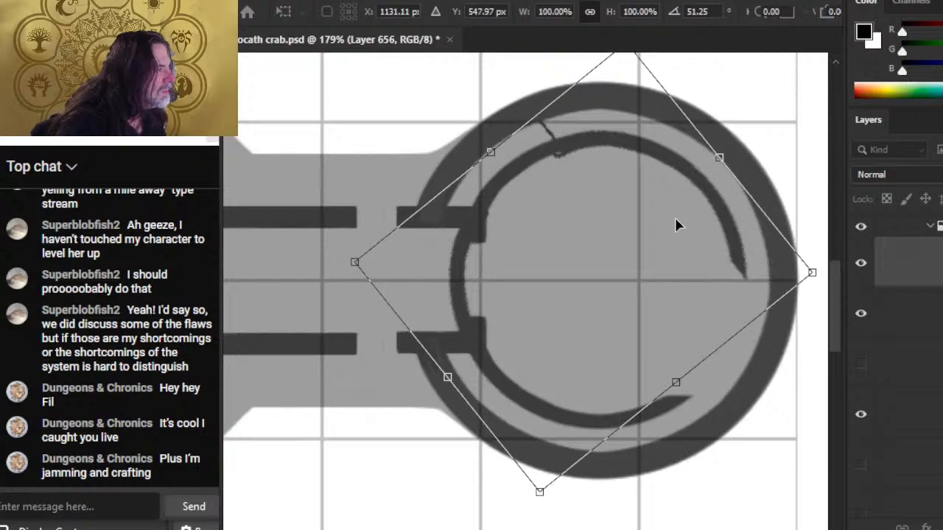
pyautogui.press('Up')
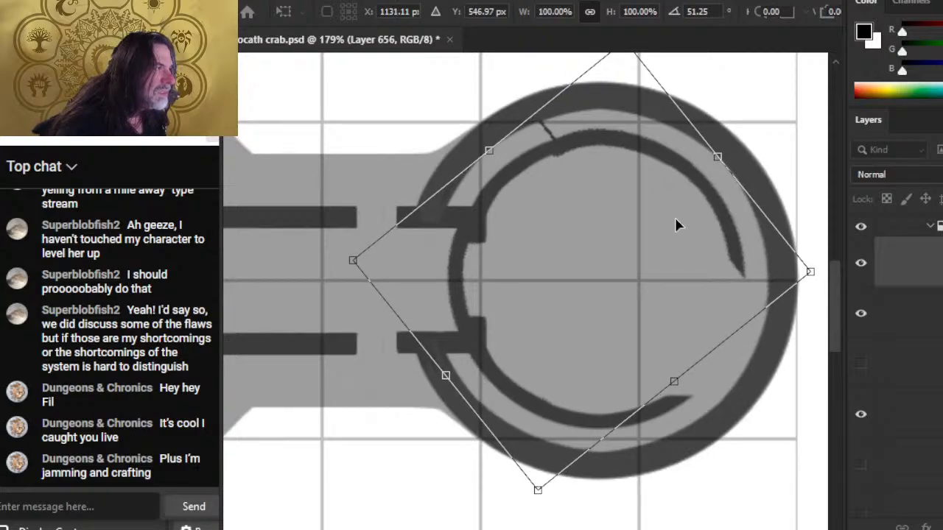
pyautogui.press('Down')
pyautogui.press('Down')
pyautogui.press('Right')
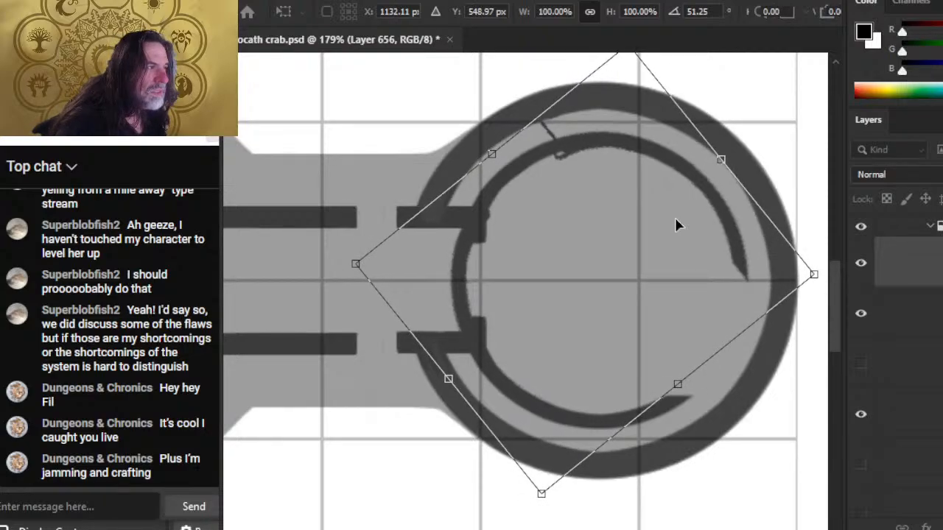
pyautogui.press('Left')
pyautogui.press('Left')
pyautogui.press('Up')
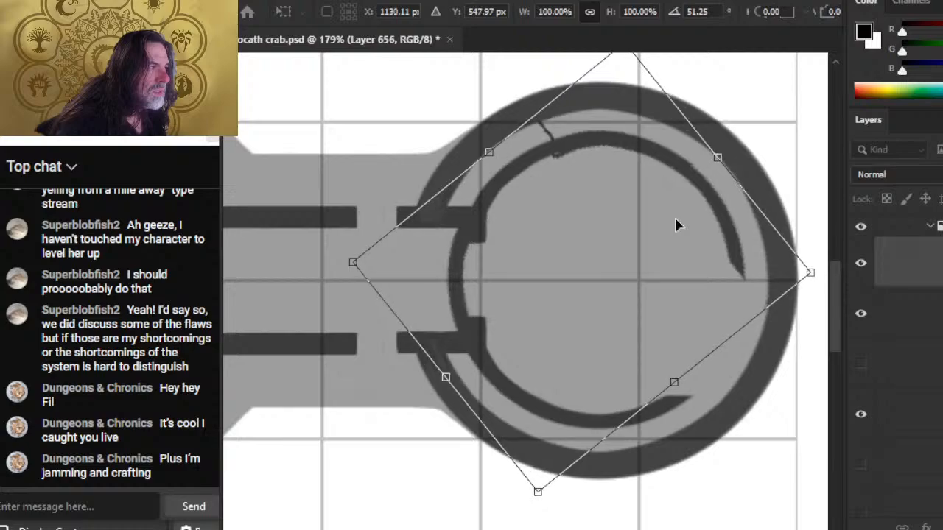
pyautogui.press('Up')
pyautogui.press('Up')
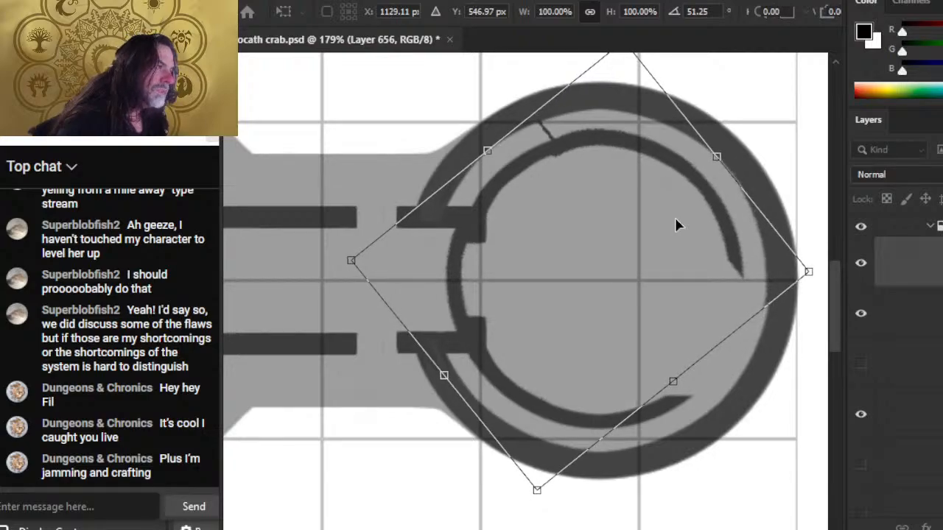
pyautogui.press('Down')
pyautogui.press('Down')
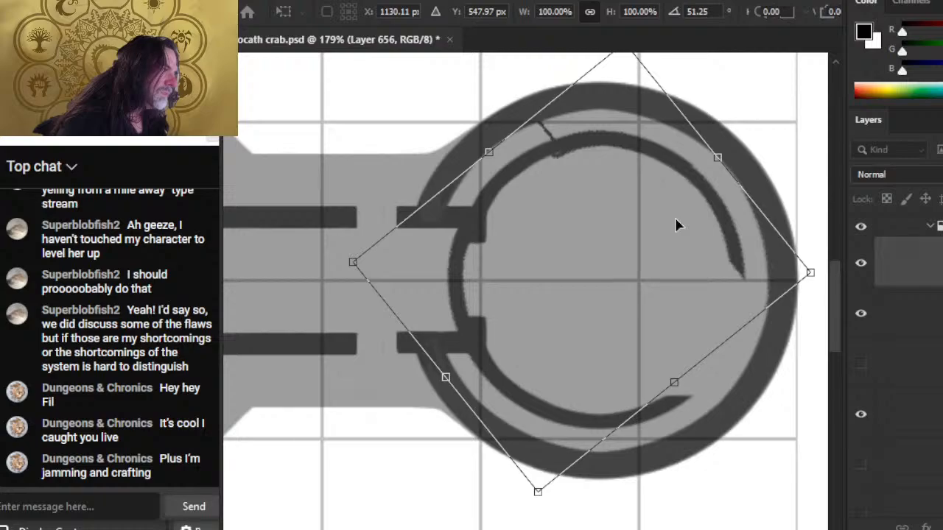
pyautogui.press('Right')
pyautogui.press('Return')
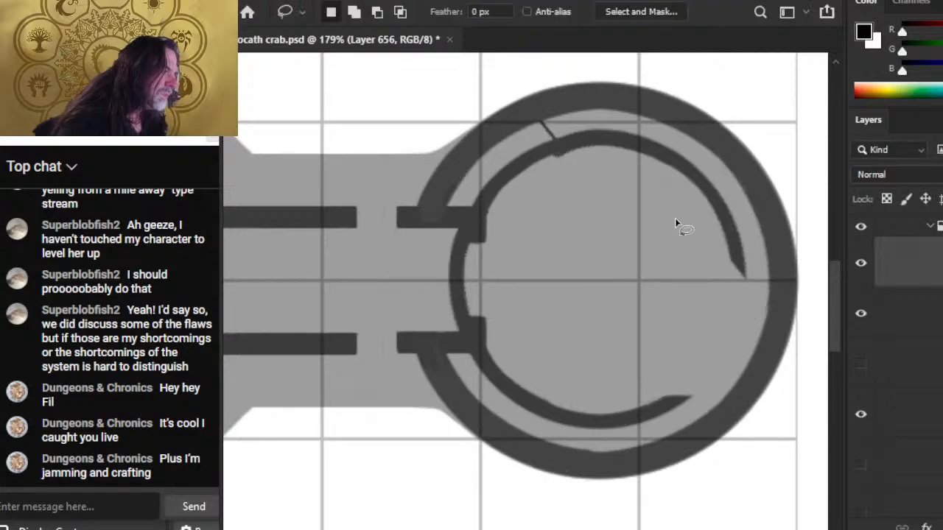
# Step: Erase the rotated copy's leftover pieces above the inner wall and across the doorway with a 10 px eraser
pyautogui.press('v')
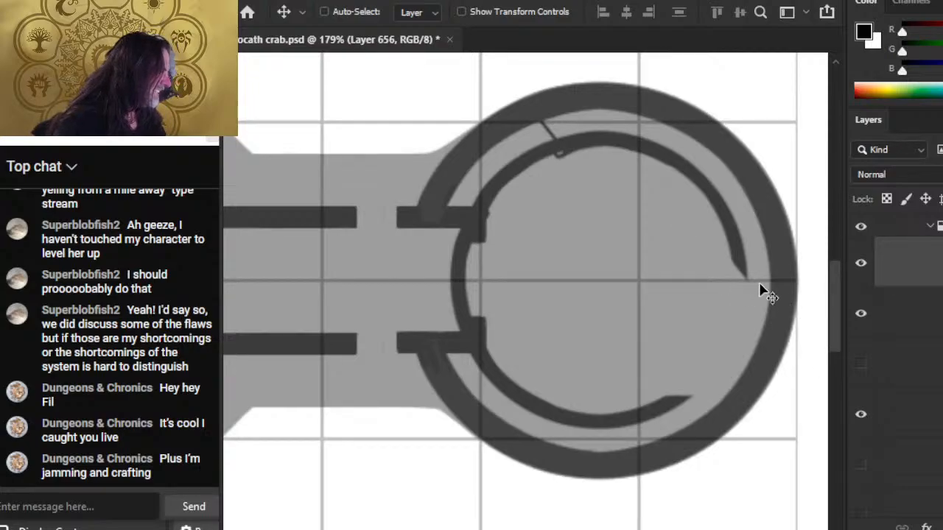
pyautogui.press('e')
pyautogui.press(']')
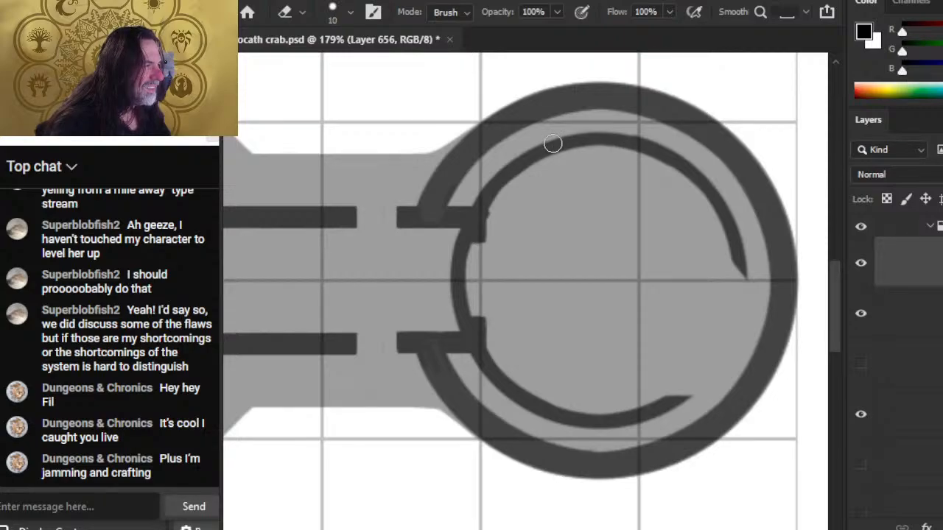
pyautogui.moveTo(496, 212); pyautogui.dragTo(460, 269)
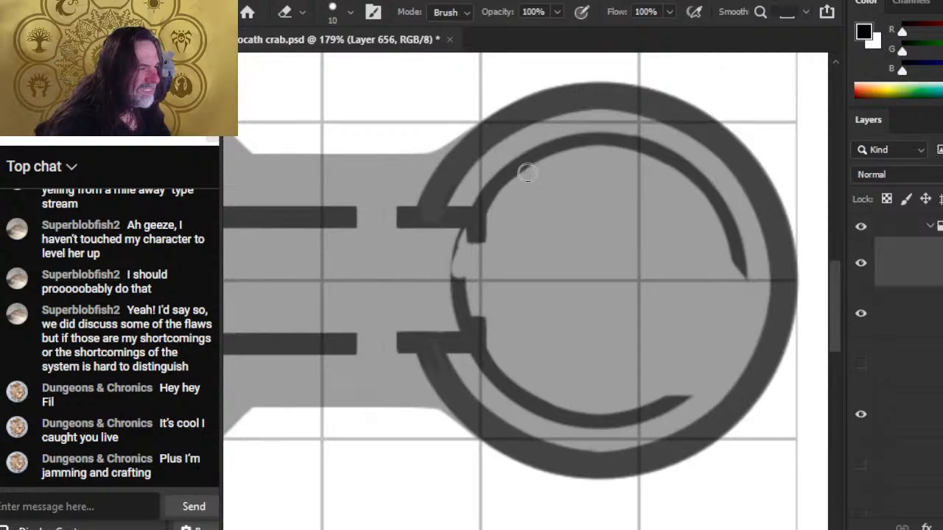
pyautogui.moveTo(460, 232); pyautogui.dragTo(462, 324)
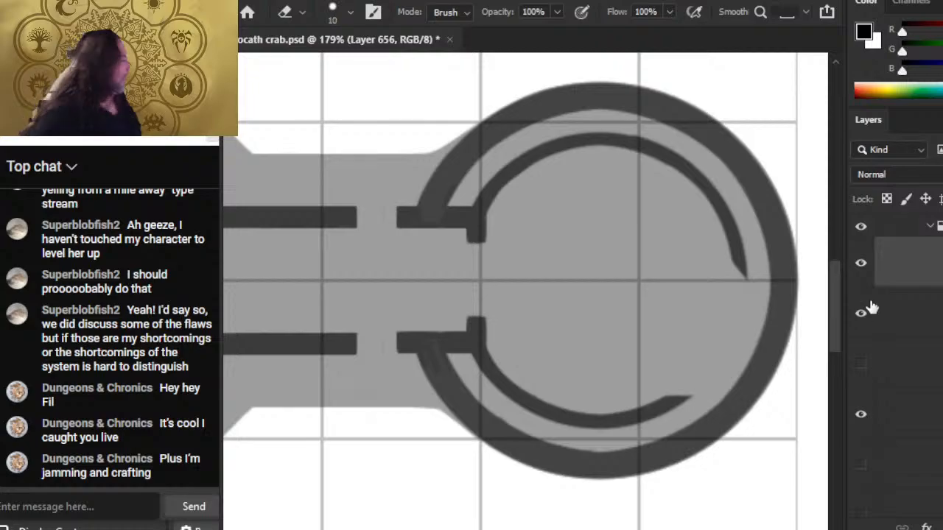
# Step: Check the rotated arc's fit against the inner wall by toggling its layer's visibility and nudging it sideways and back
pyautogui.click(863, 273)
pyautogui.click(865, 277)
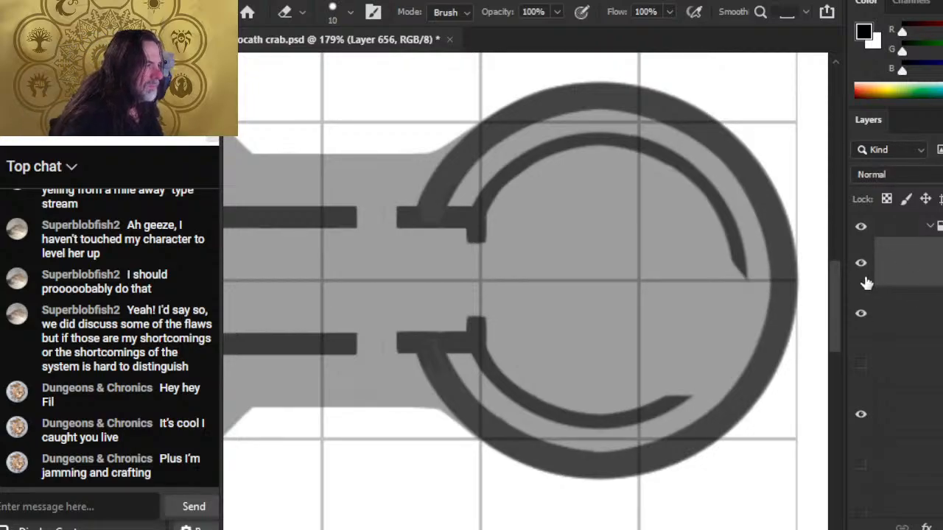
pyautogui.press('v')
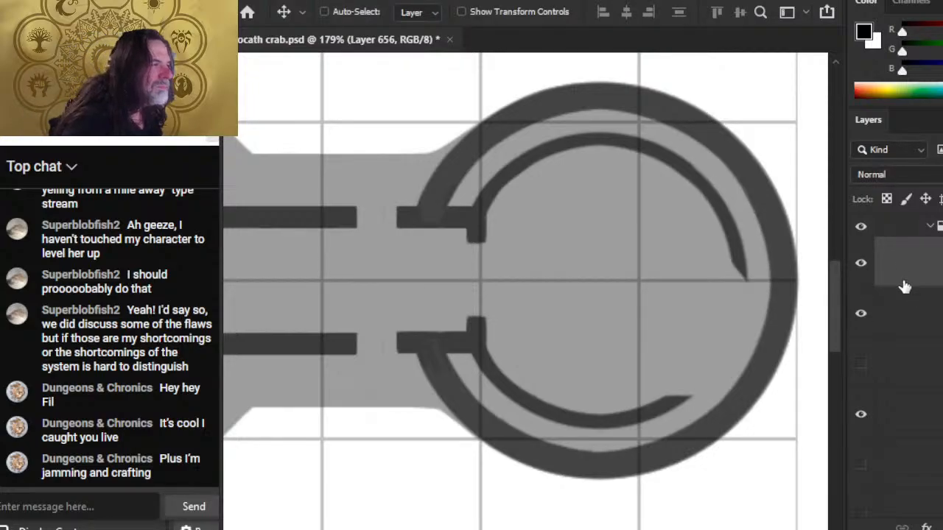
pyautogui.press('Left')
pyautogui.press('Right')
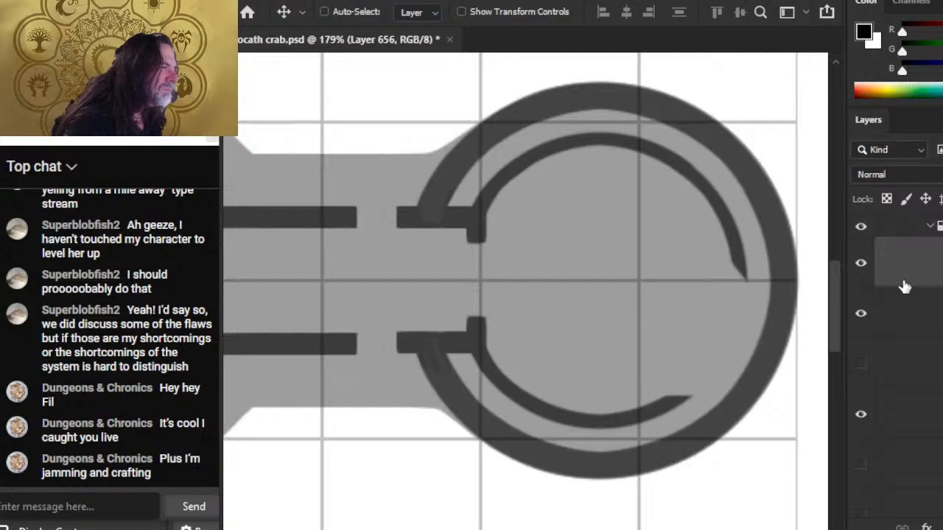
pyautogui.press('Right')
pyautogui.press('Left')
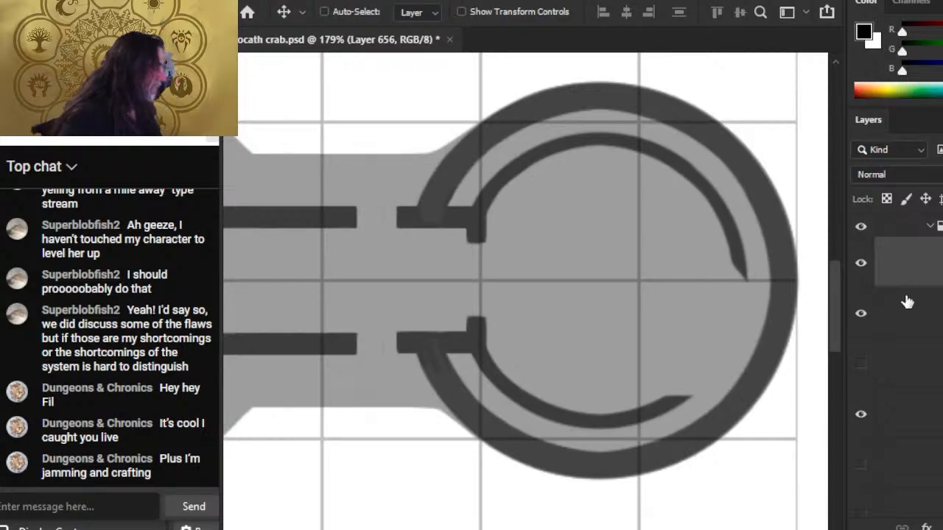
# Step: Duplicate the rotated arc layer within the same document
pyautogui.rightClick(905, 294)
pyautogui.click(924, 27)
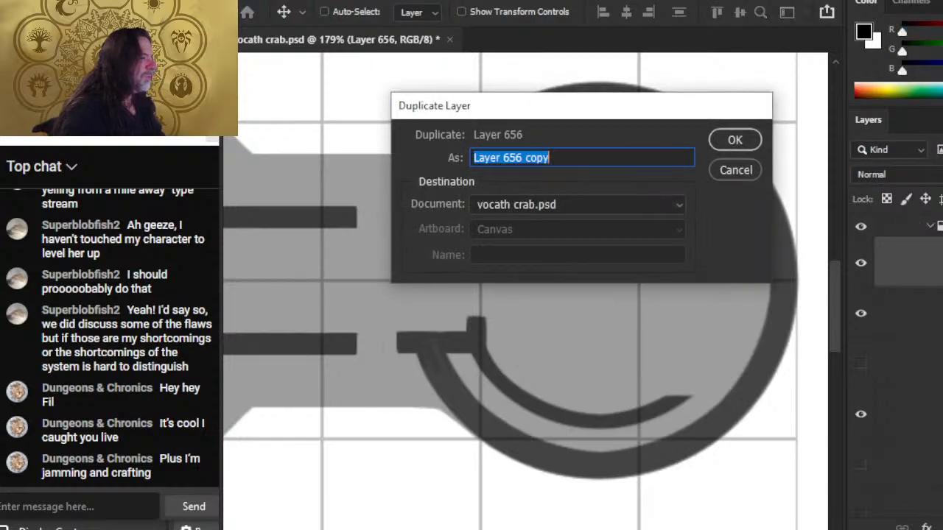
pyautogui.press('Return')
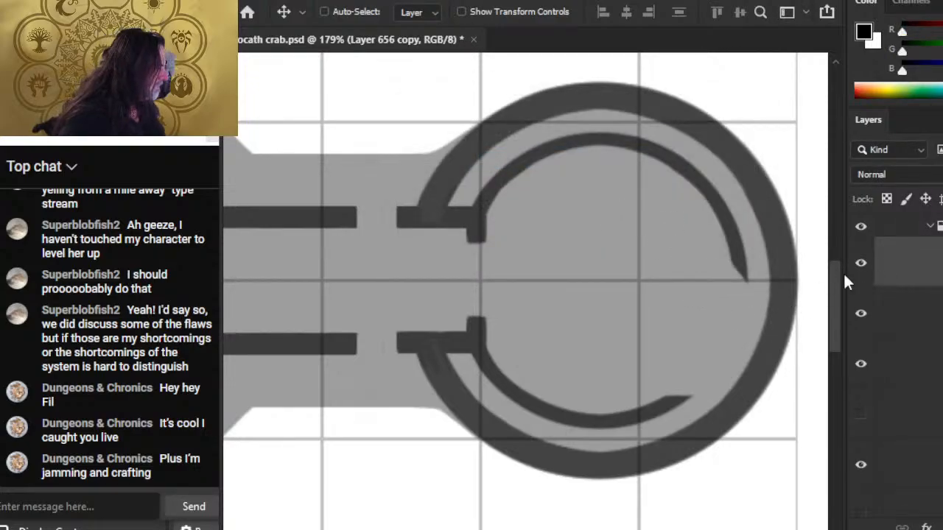
pyautogui.press('e')
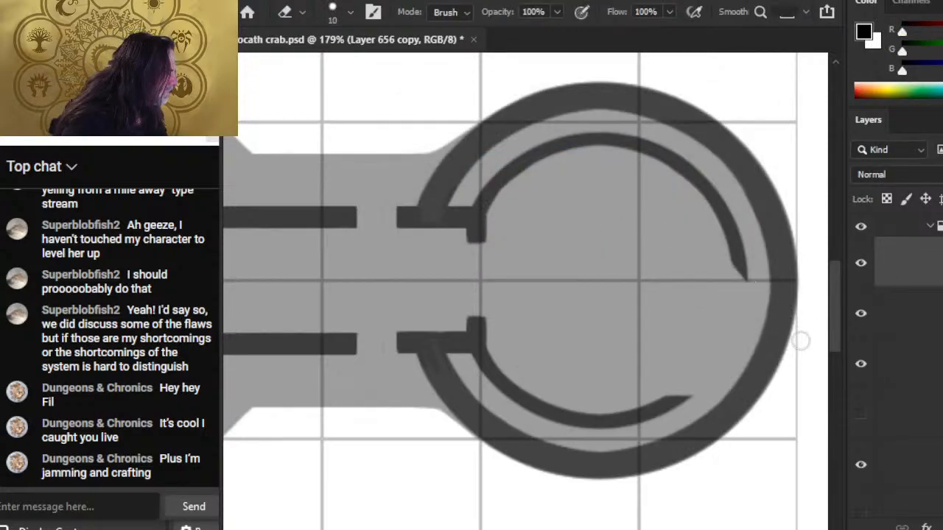
pyautogui.hotkey('alt', '[')
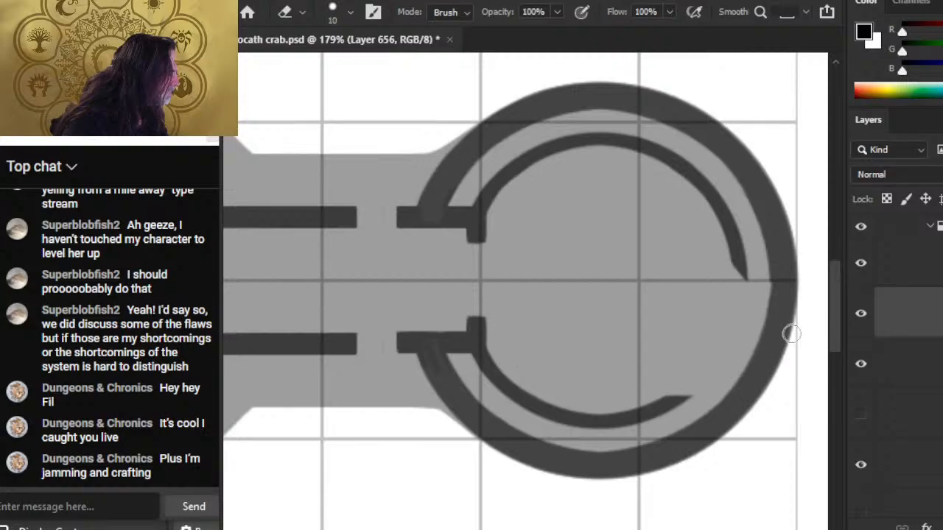
pyautogui.rightClick(898, 284)
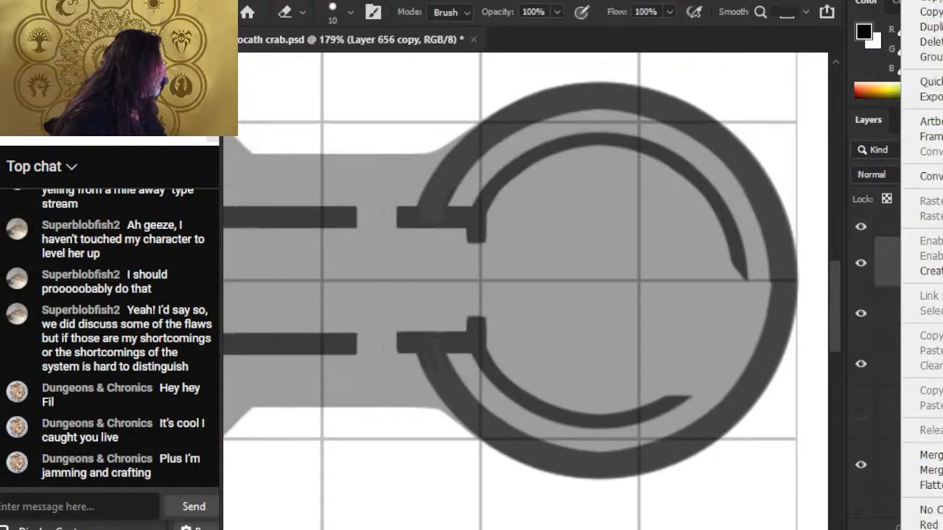
pyautogui.press('Escape')
# Step: Flip the duplicated arc vertically with Free Transform and apply the transform
pyautogui.press('m')
pyautogui.rightClick(763, 243)
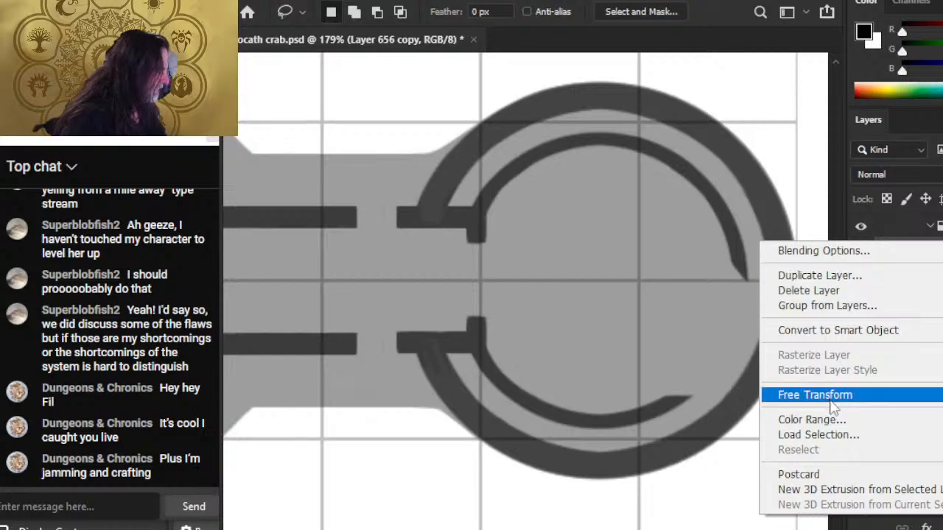
pyautogui.click(810, 395)
pyautogui.rightClick(693, 259)
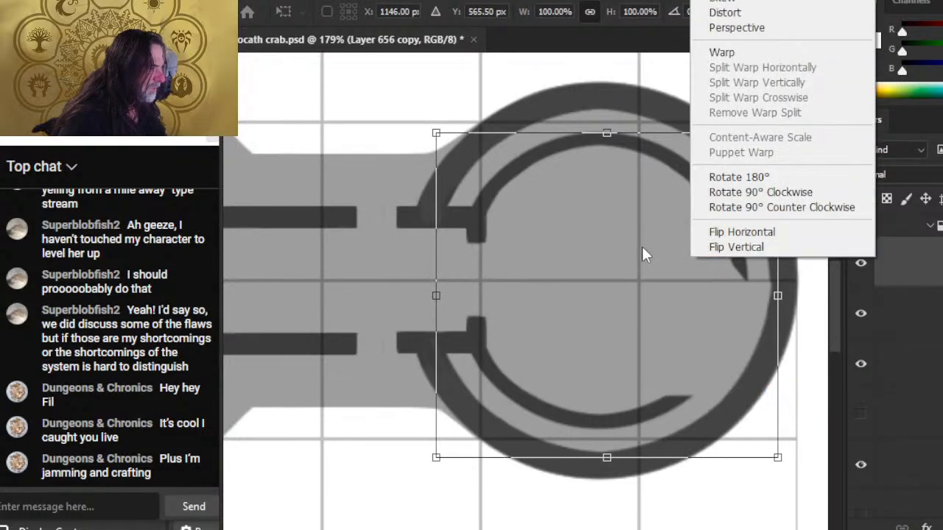
pyautogui.click(770, 247)
pyautogui.press('Return')
# Step: Move the flipped arc up in small nudges until it meets the round room's lower inner wall and the upper arc's tip
pyautogui.press('v')
pyautogui.press('Up')
pyautogui.press('Up')
pyautogui.press('Up')
pyautogui.press('Up')
pyautogui.press('Up')
pyautogui.press('Up')
pyautogui.press('Up')
pyautogui.press('Up')
pyautogui.press('Up')
pyautogui.press('Up')
pyautogui.press('Up')
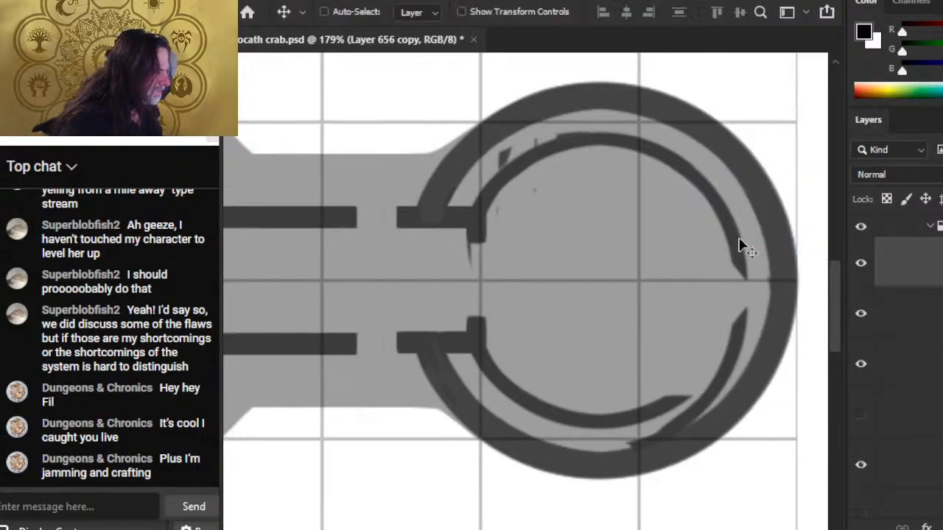
pyautogui.press('Up')
pyautogui.press('Up')
pyautogui.press('Up')
pyautogui.press('Up')
pyautogui.press('Up')
pyautogui.press('Up')
pyautogui.press('Up')
pyautogui.press('Up')
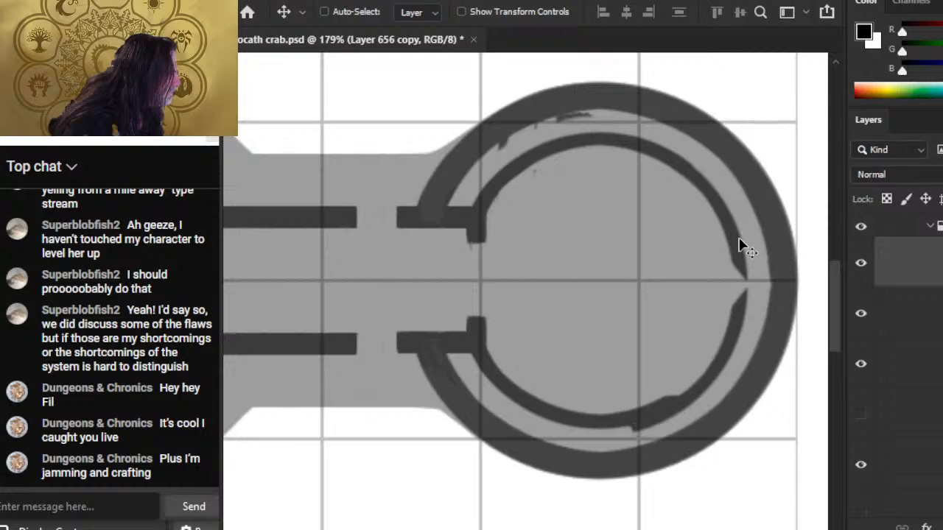
# Step: Fine-tune the flipped arc's horizontal alignment with the lower inner wall in single-pixel nudges
pyautogui.press('Left')
pyautogui.press('Right')
pyautogui.press('Right')
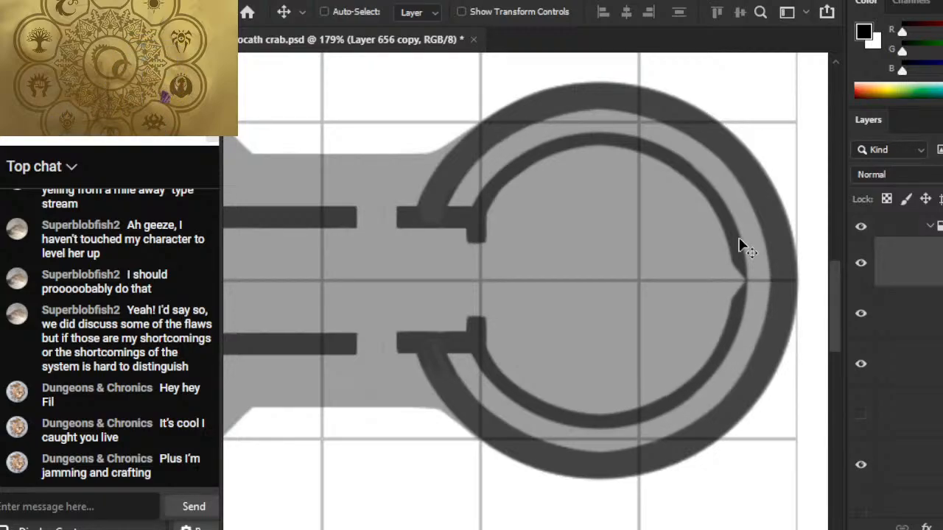
pyautogui.press('Left')
pyautogui.press('Right')
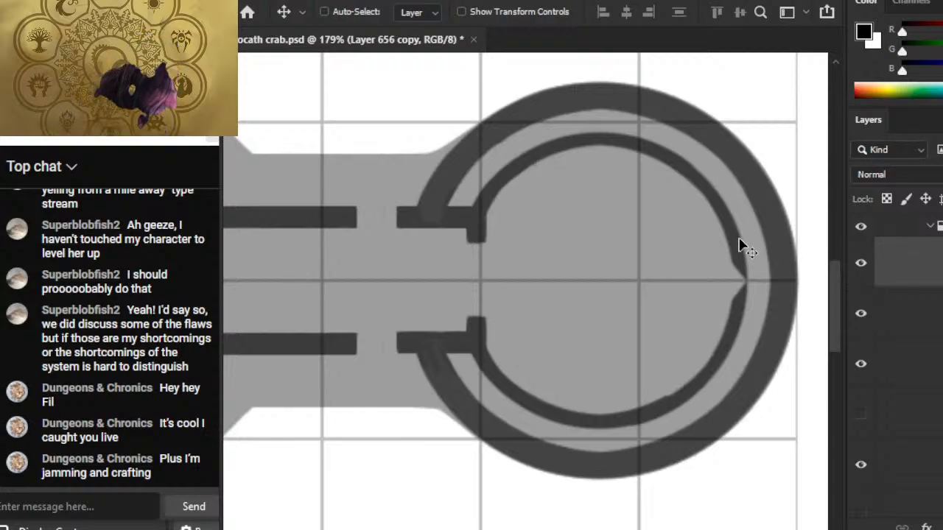
pyautogui.press('Left')
pyautogui.press('Left')
pyautogui.press('Left')
pyautogui.press('Right')
pyautogui.press('Right')
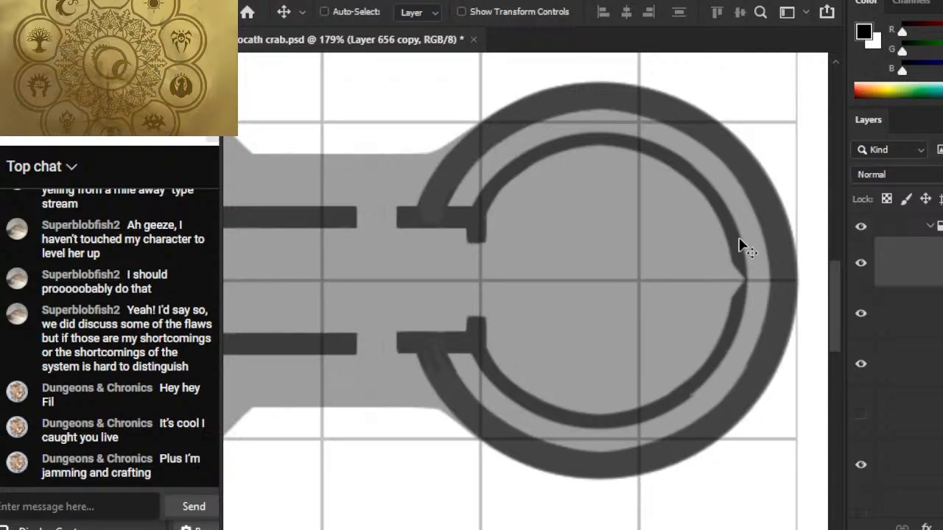
pyautogui.press('Left')
pyautogui.press('Right')
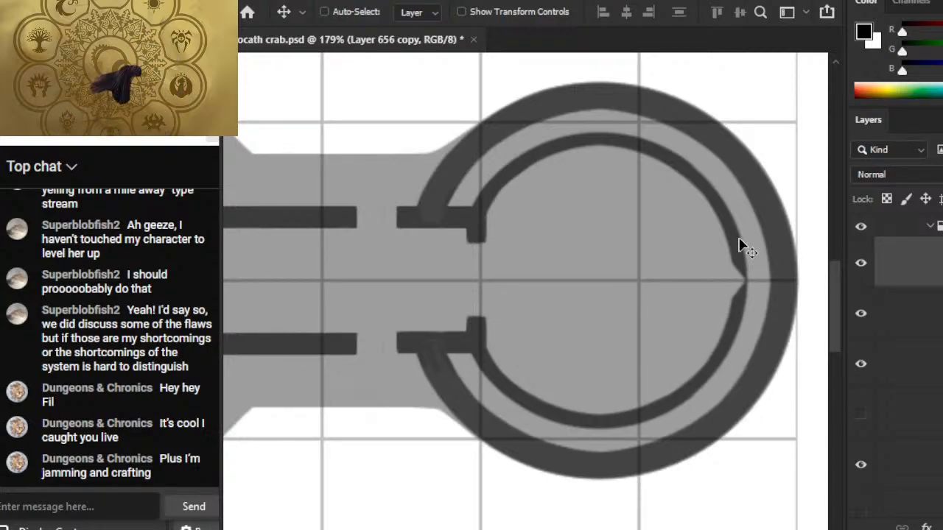
pyautogui.press('Left')
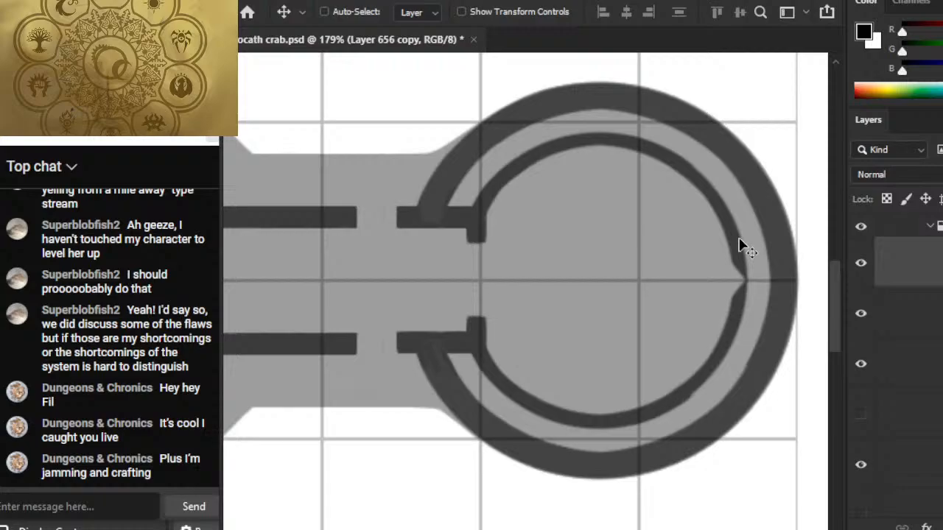
# Step: Nudge the flipped arc right by one pixel, and toggle the ring layers' visibility to check which piece each one holds
pyautogui.press('Right')
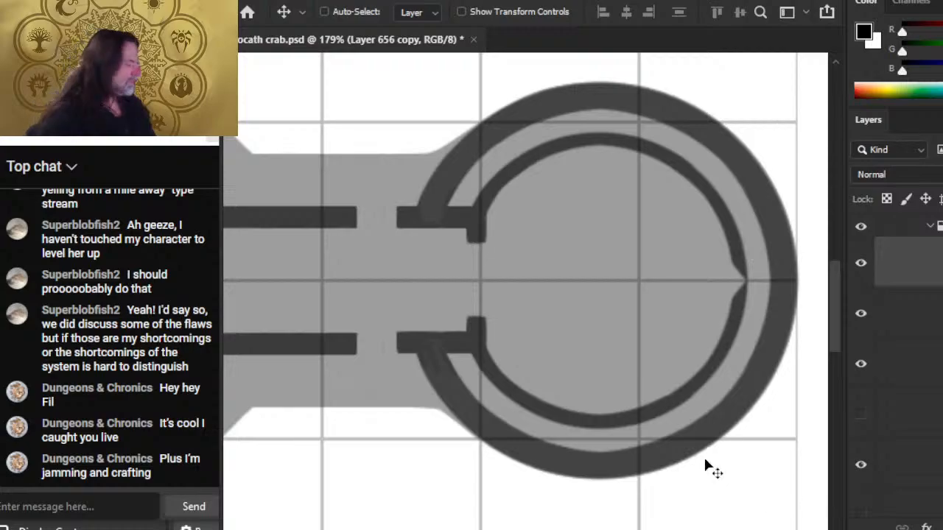
pyautogui.click(860, 315)
pyautogui.click(862, 365)
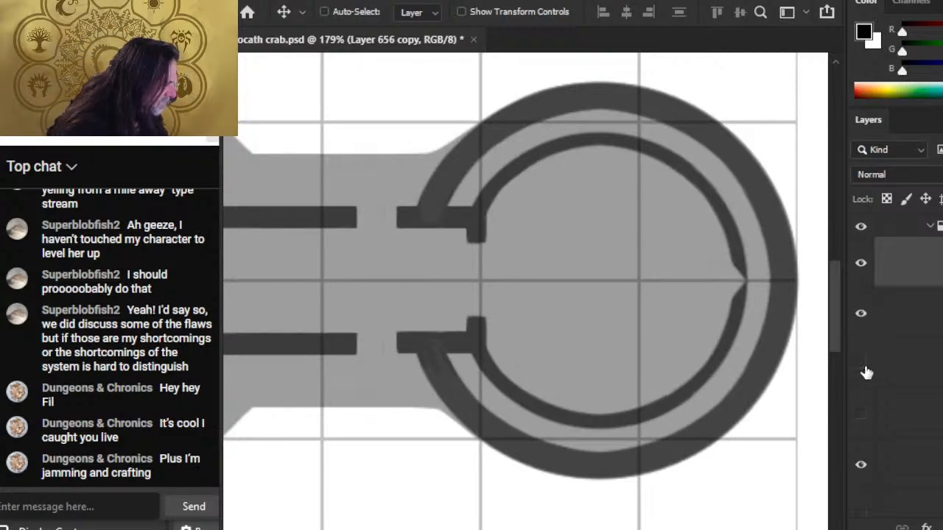
pyautogui.click(862, 365)
pyautogui.click(881, 362)
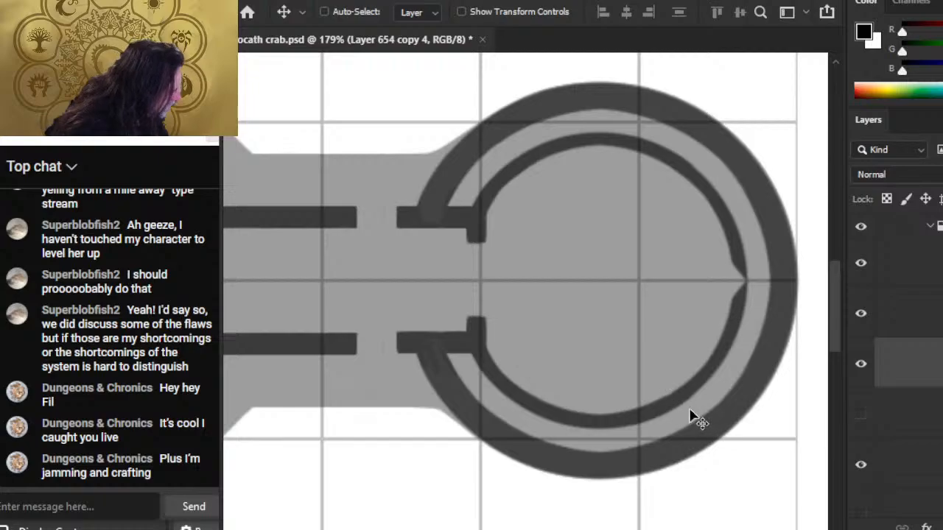
pyautogui.click(860, 364)
pyautogui.click(860, 365)
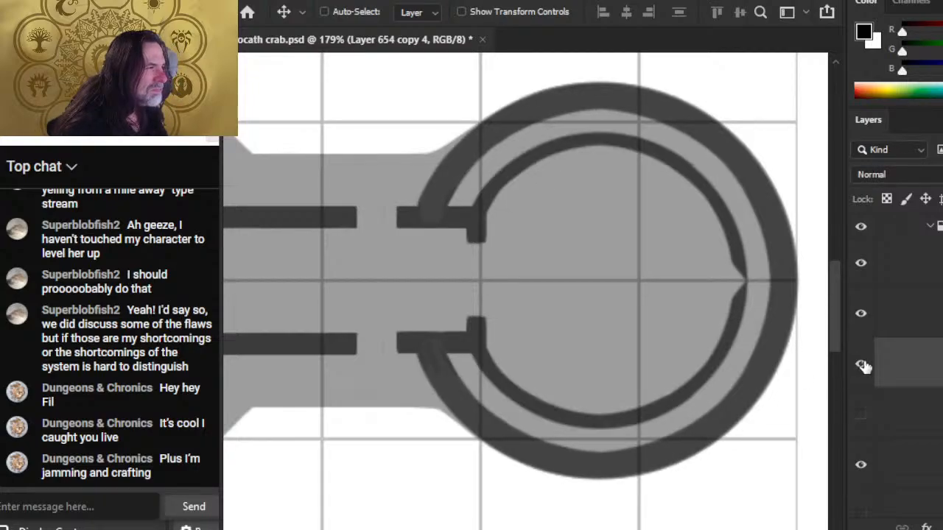
pyautogui.click(867, 320)
pyautogui.click(863, 315)
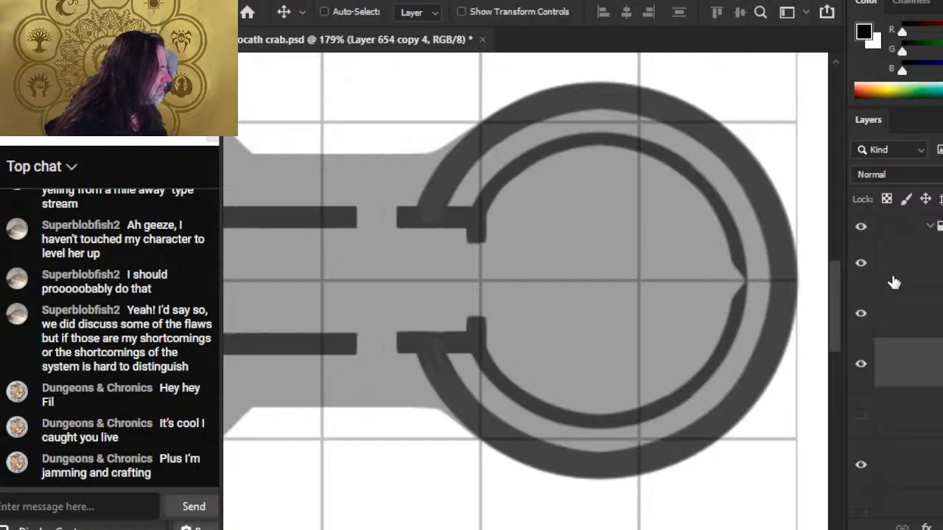
pyautogui.click(862, 265)
pyautogui.click(862, 265)
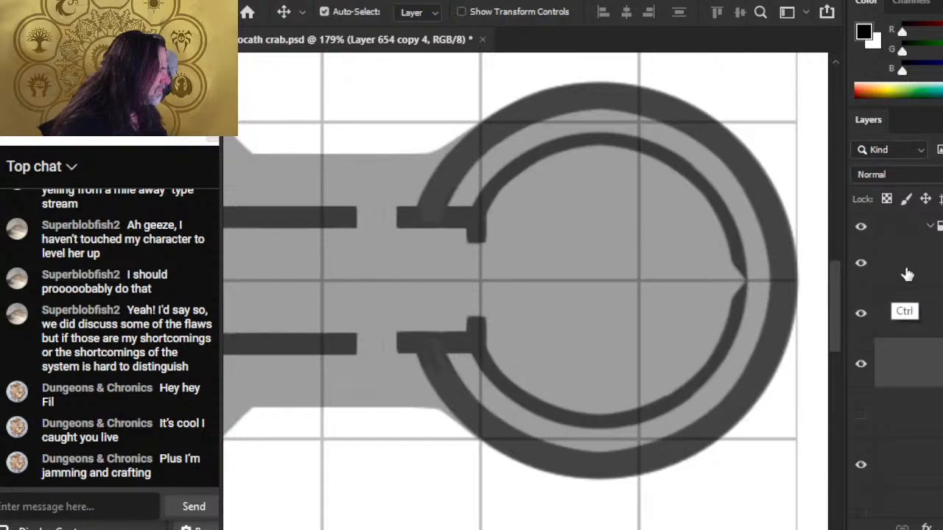
# Step: Select both arc layers together and nudge them horizontally in single-pixel steps to align them with the rest of the inner ring
pyautogui.keyDown('ctrl'); pyautogui.click(906, 272); pyautogui.keyUp('ctrl')
pyautogui.click(905, 311)
pyautogui.keyDown('ctrl'); pyautogui.click(917, 274); pyautogui.keyUp('ctrl')
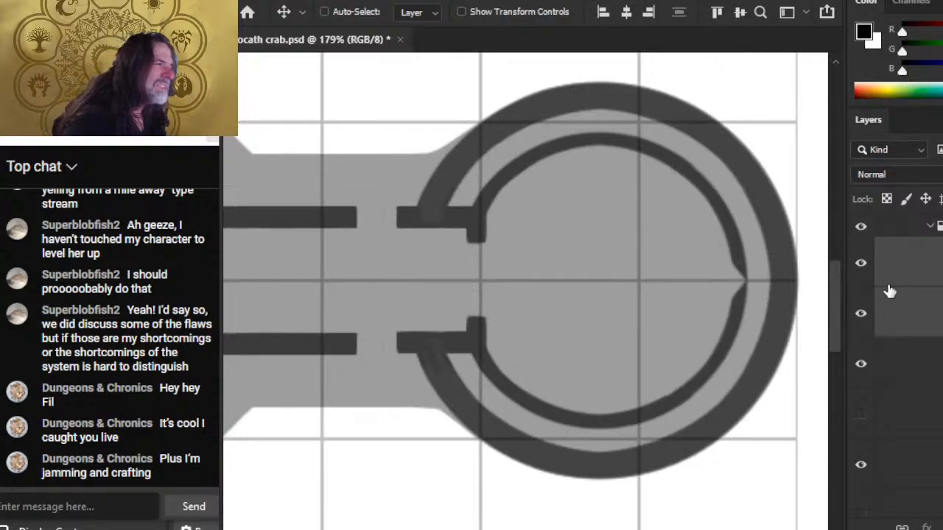
pyautogui.press('Right')
pyautogui.press('Right')
pyautogui.press('Left')
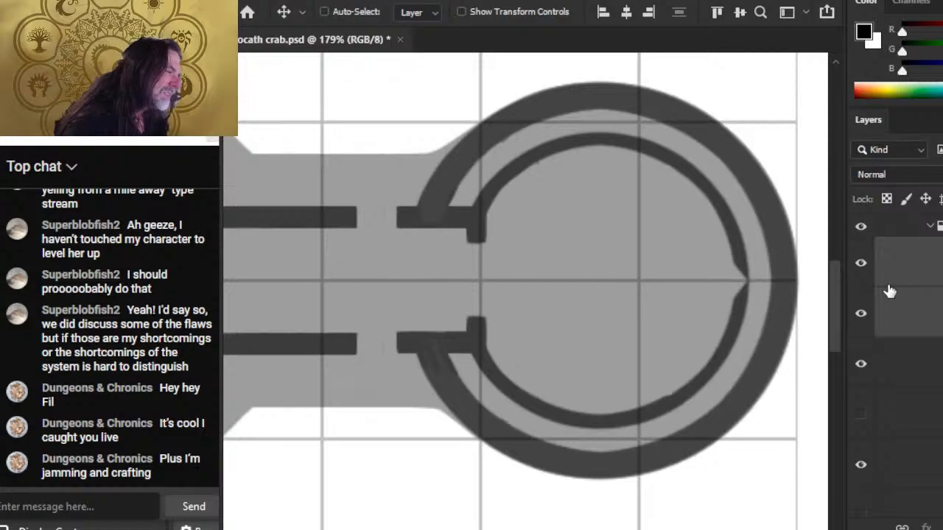
pyautogui.press('Left')
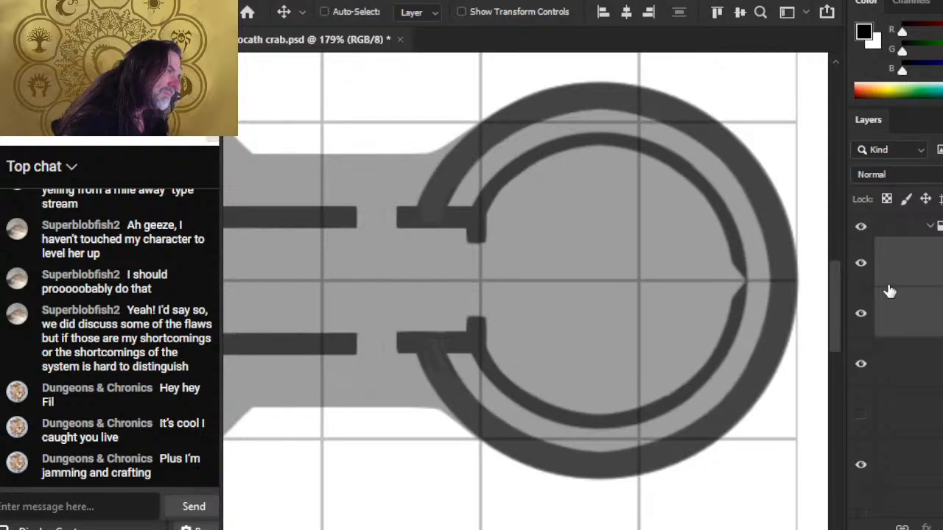
pyautogui.press('Left')
pyautogui.press('Left')
pyautogui.press('Left')
pyautogui.press('Left')
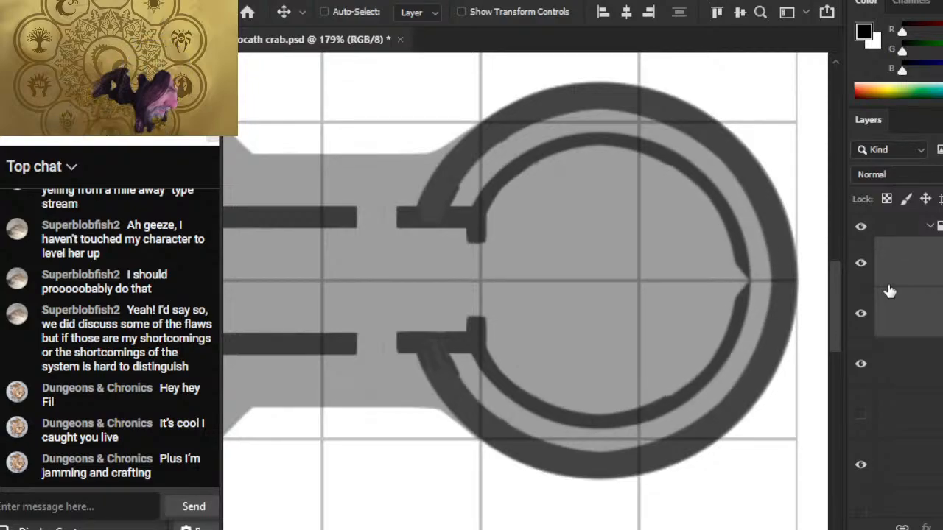
pyautogui.press('Right')
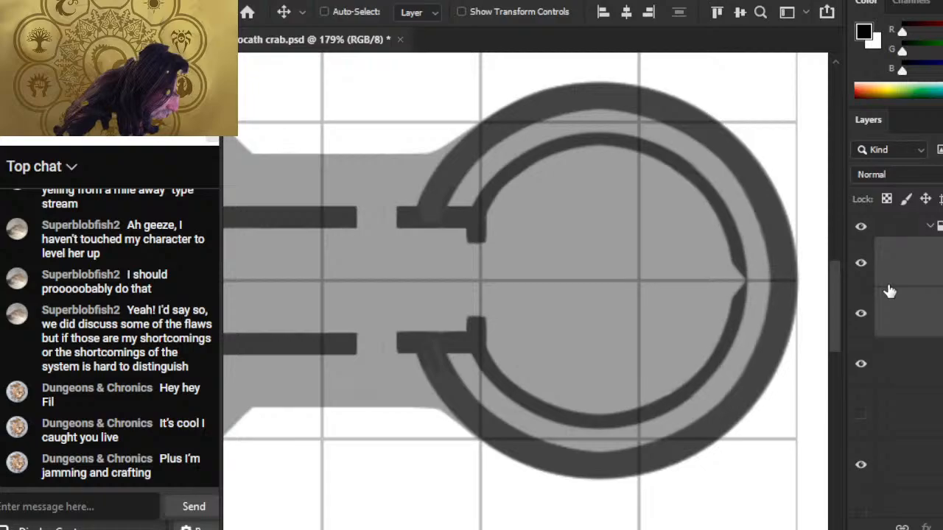
pyautogui.press('Left')
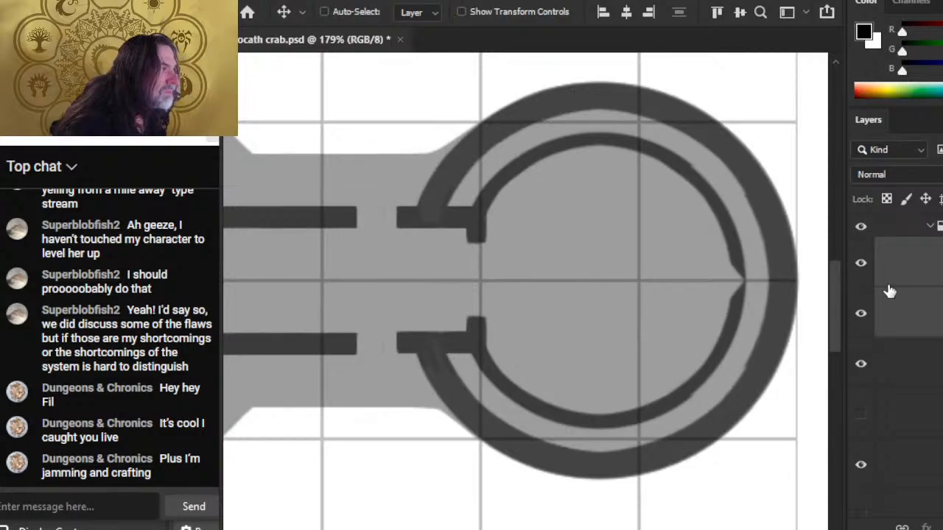
pyautogui.press('Right')
pyautogui.press('Right')
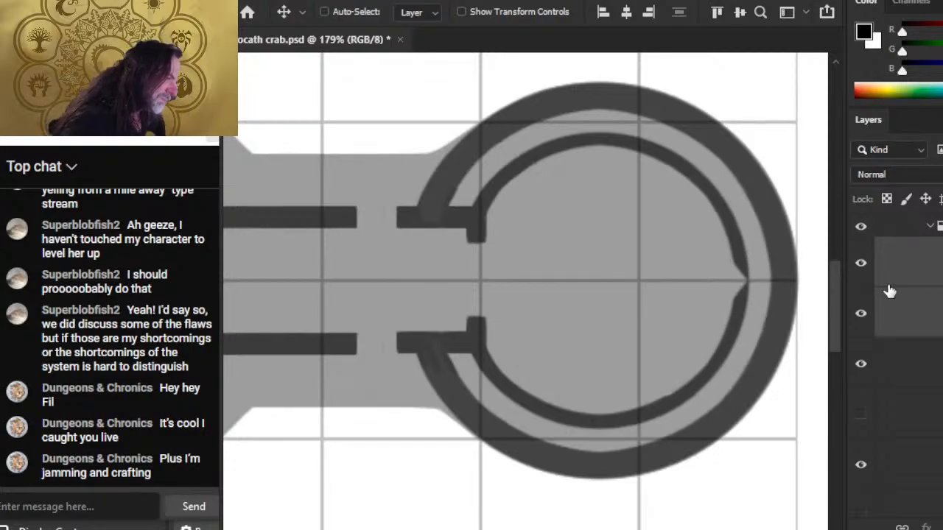
pyautogui.press('Left')
pyautogui.press('Left')
pyautogui.press('Right')
pyautogui.press('Right')
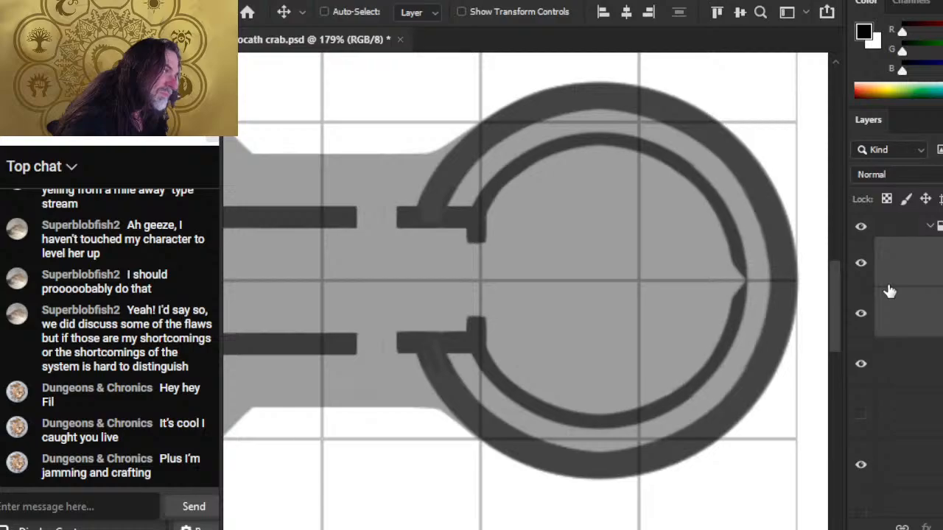
pyautogui.press('Right')
pyautogui.press('Left')
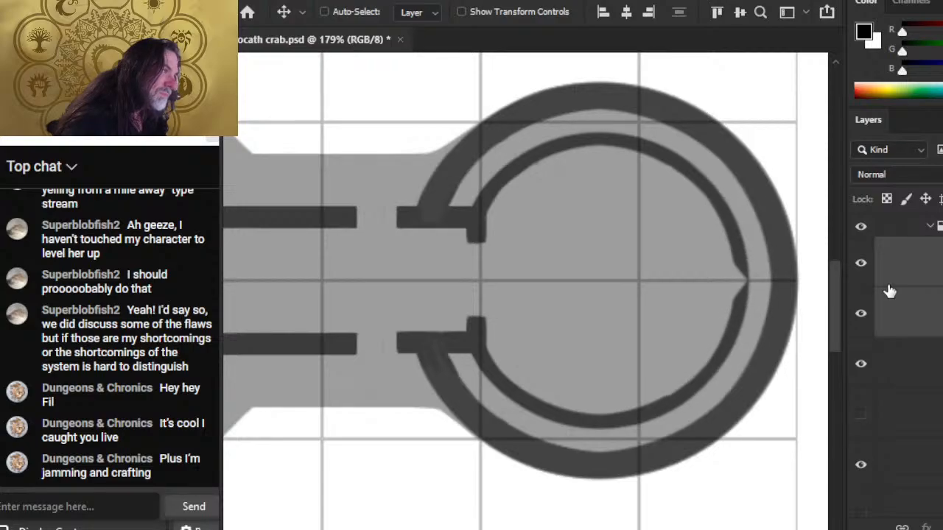
pyautogui.press('Right')
pyautogui.press('Left')
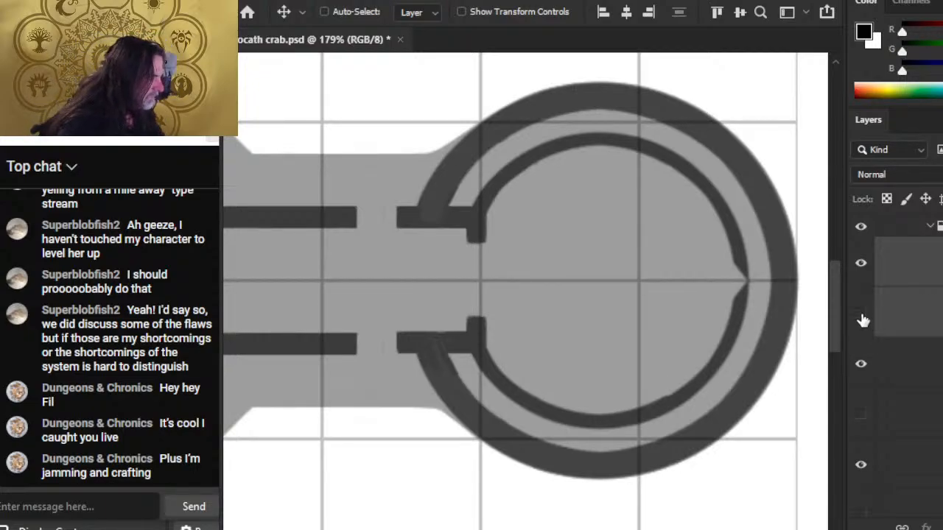
# Step: Check the two arc layers, select Layer 654 copy 4 with the remaining inner ring, and switch to the Eraser
pyautogui.click(862, 316)
pyautogui.click(862, 313)
pyautogui.click(902, 280)
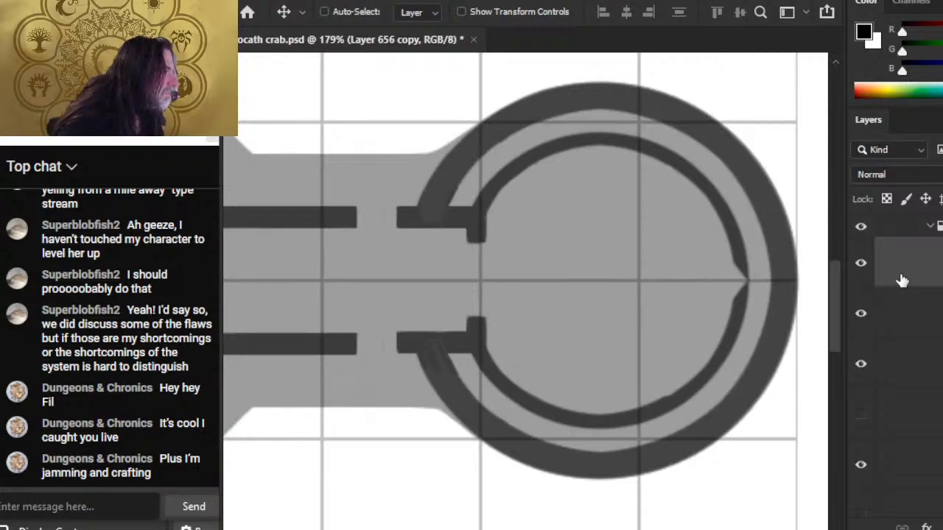
pyautogui.click(918, 332)
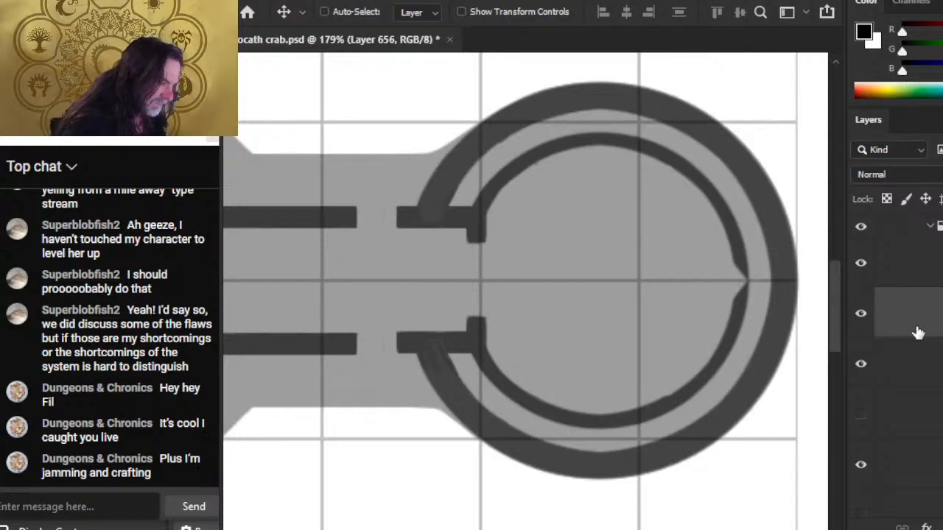
pyautogui.click(917, 372)
pyautogui.press('e')
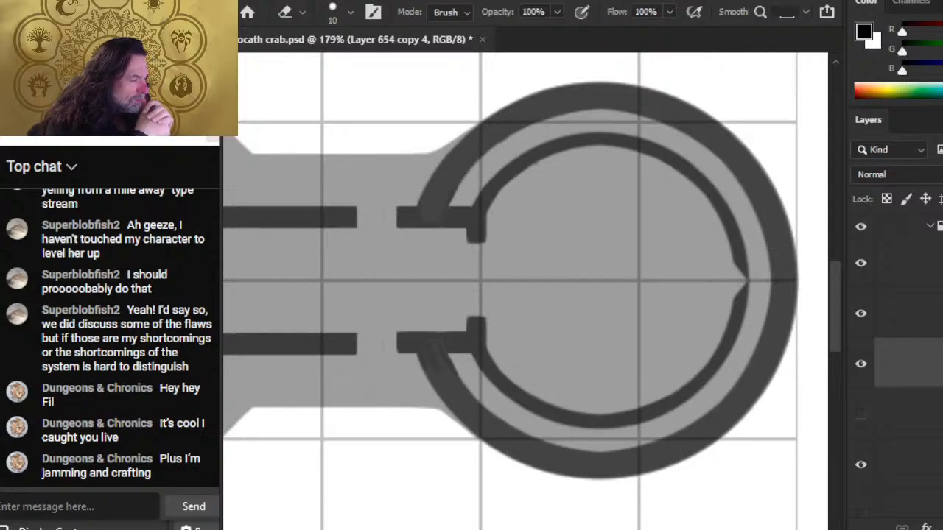
# Step: Examine which parts of the round room each inner ring and outer wall layer contains by toggling its visibility
pyautogui.click(860, 363)
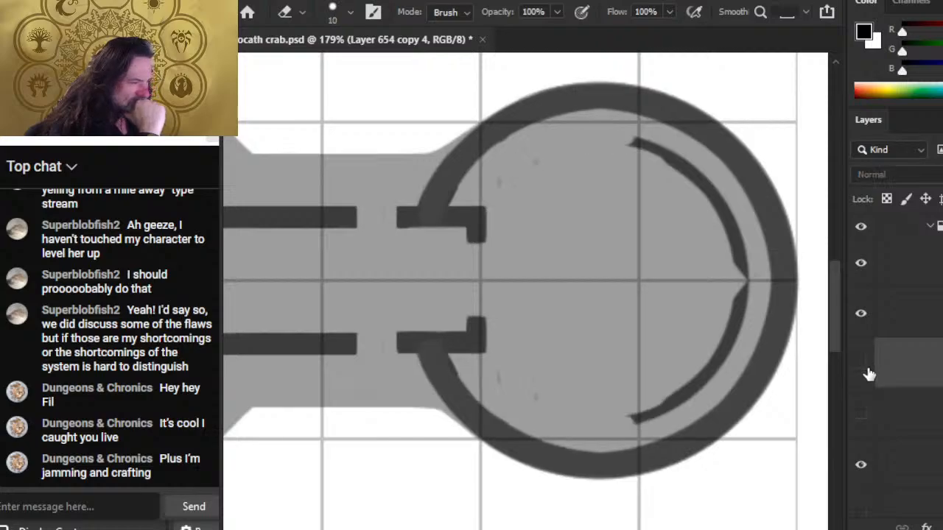
pyautogui.click(862, 365)
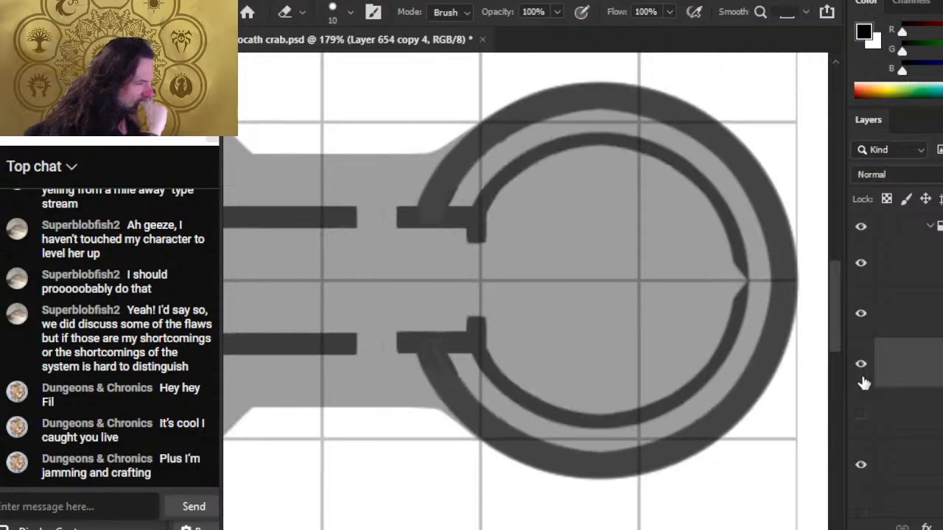
pyautogui.click(868, 314)
pyautogui.click(866, 315)
pyautogui.click(867, 274)
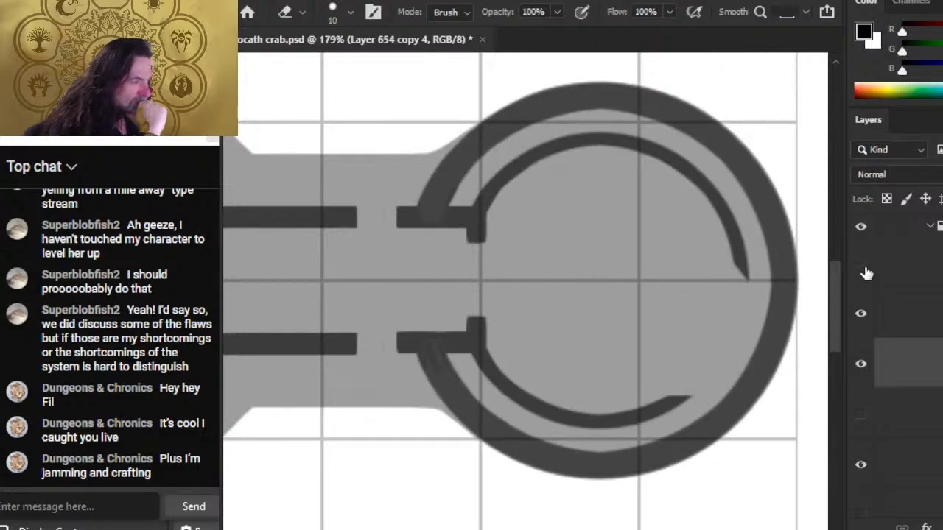
pyautogui.click(868, 276)
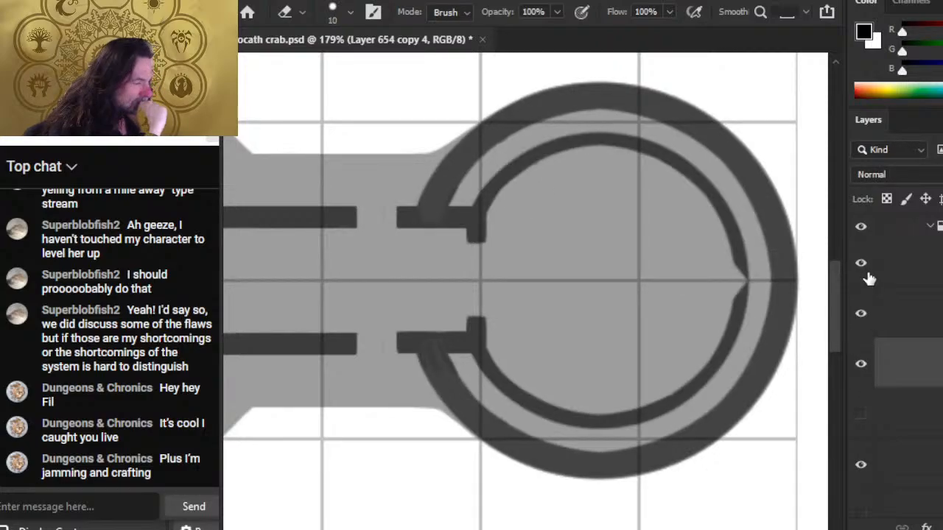
pyautogui.click(862, 465)
pyautogui.click(863, 467)
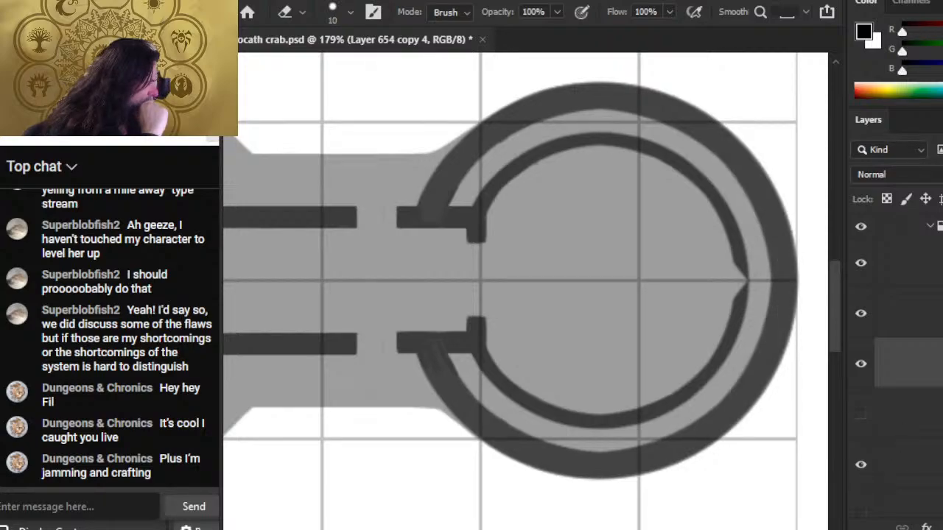
pyautogui.scroll(1, 891, 331)
pyautogui.click(860, 343)
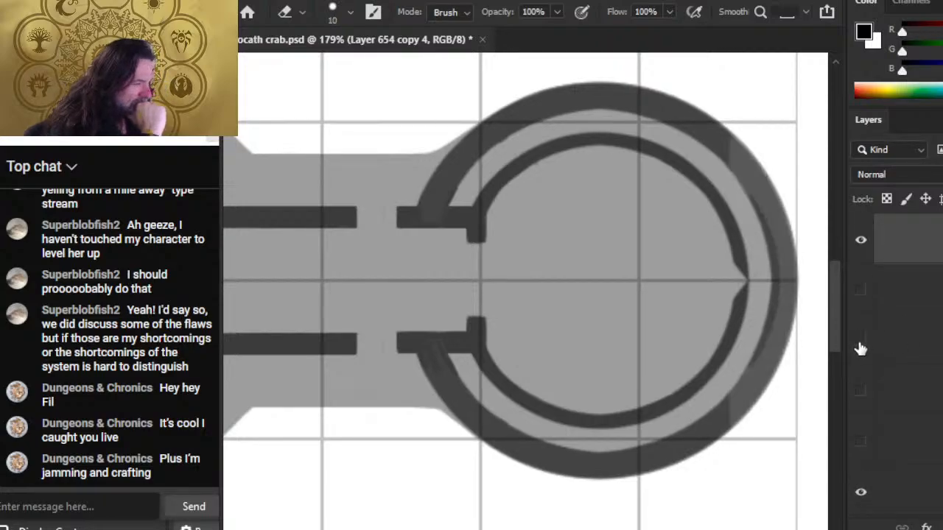
pyautogui.click(860, 343)
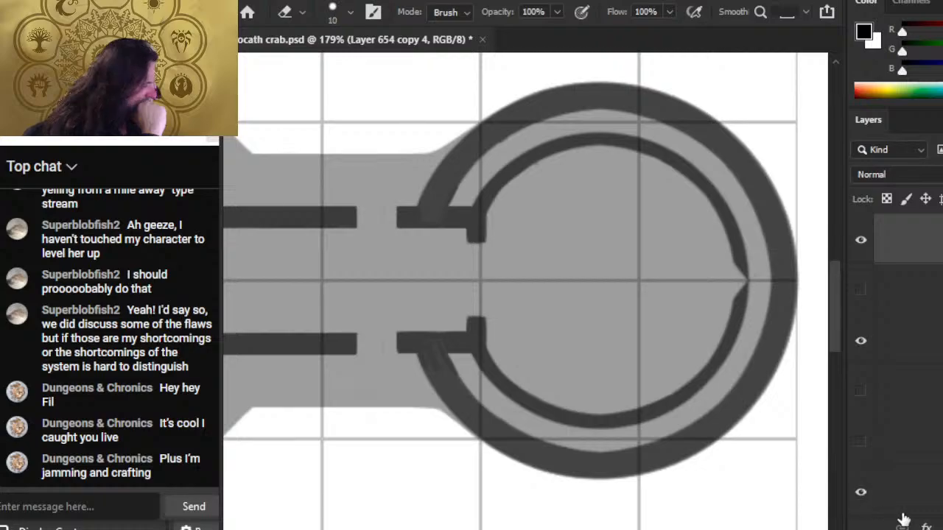
# Step: Reorder the wall layers so the visible ones, including Layer 551 and the arc pieces, sit together below the hidden copies
pyautogui.moveTo(908, 503); pyautogui.dragTo(915, 370)
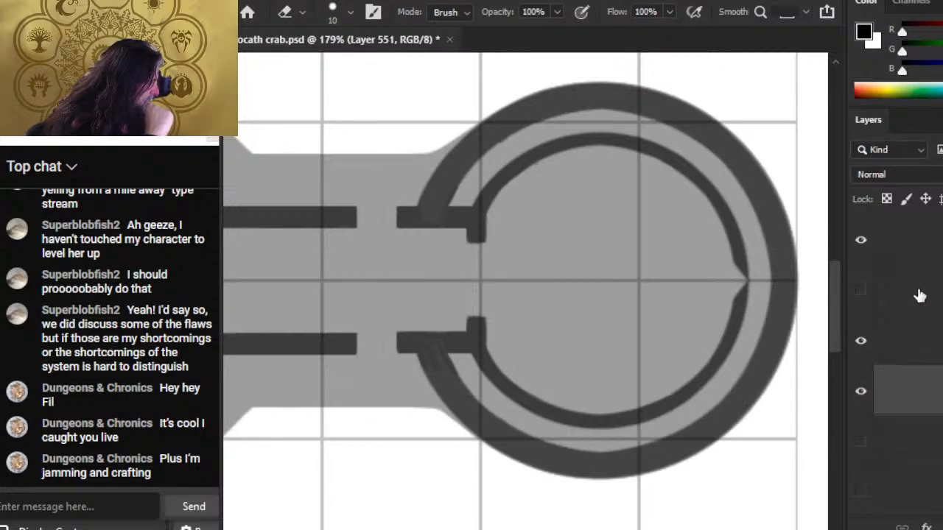
pyautogui.moveTo(918, 295); pyautogui.dragTo(914, 414)
pyautogui.scroll(5, 913, 368)
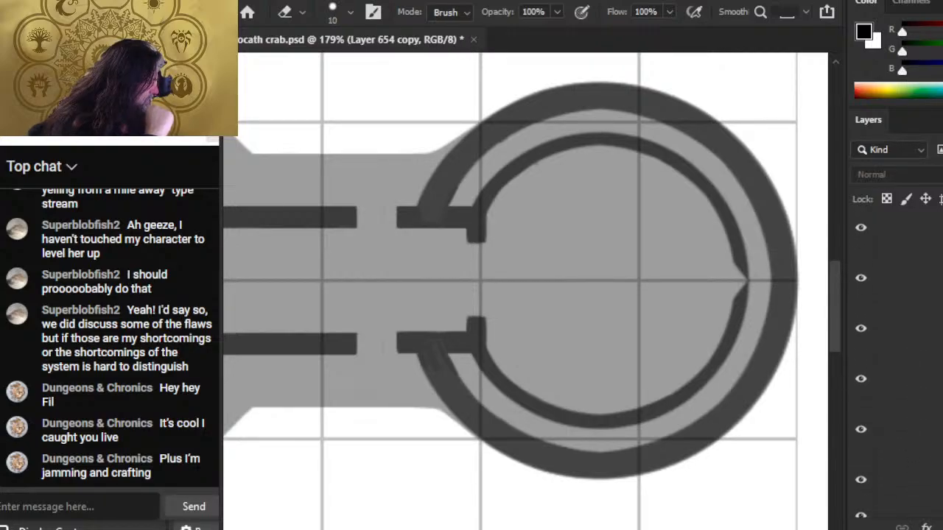
pyautogui.scroll(9, 910, 368)
pyautogui.scroll(1, 915, 313)
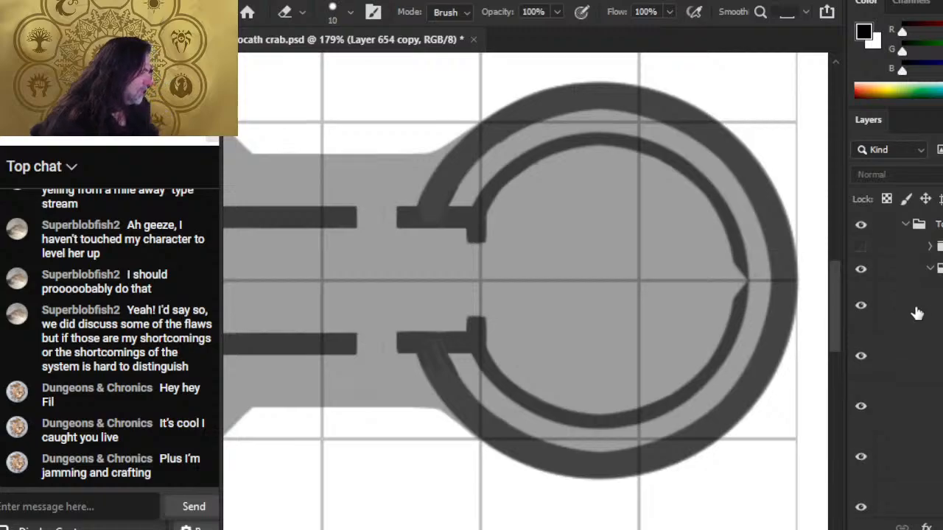
pyautogui.click(915, 312)
pyautogui.keyDown('shift'); pyautogui.click(921, 496); pyautogui.keyUp('shift')
pyautogui.scroll(-5, 907, 309)
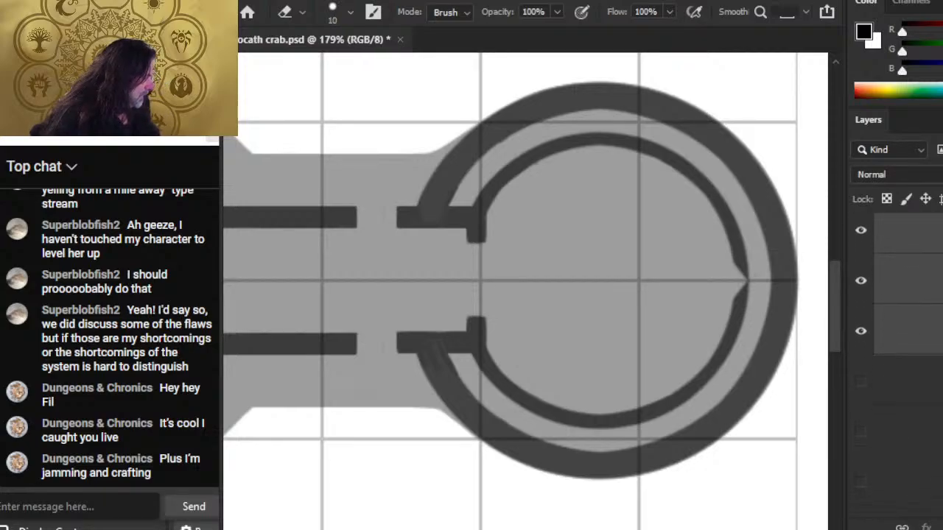
pyautogui.moveTo(906, 310); pyautogui.dragTo(911, 473)
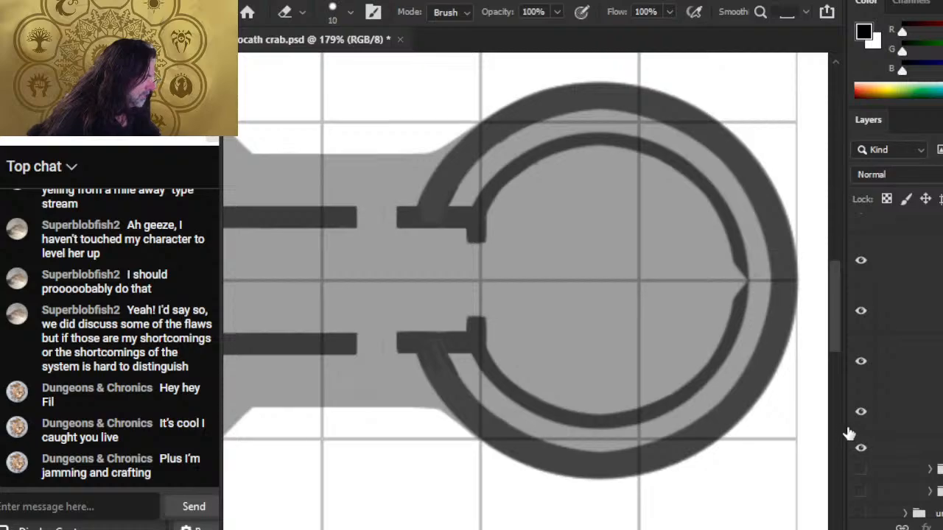
# Step: Toggle the lowest wall layers' visibility to find the straight corridor walls, and select their layer, Layer 649
pyautogui.click(863, 421)
pyautogui.click(864, 423)
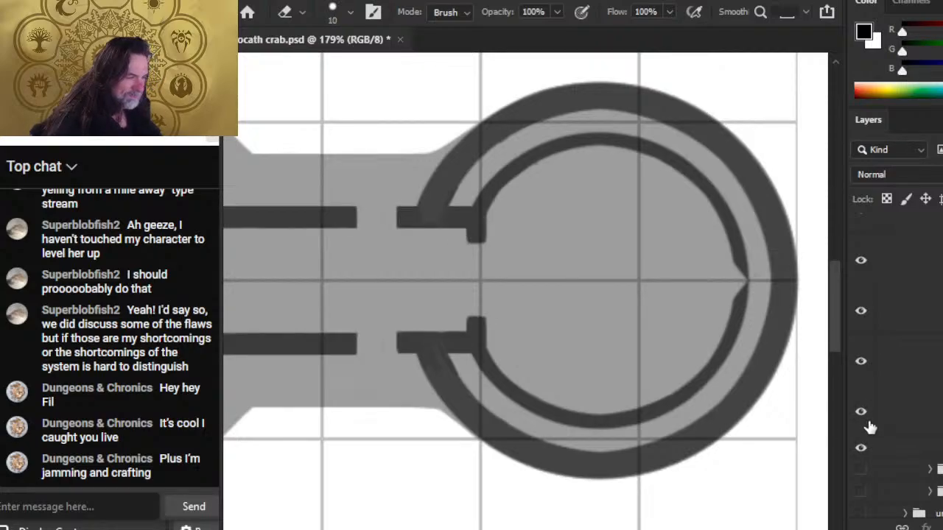
pyautogui.click(871, 425)
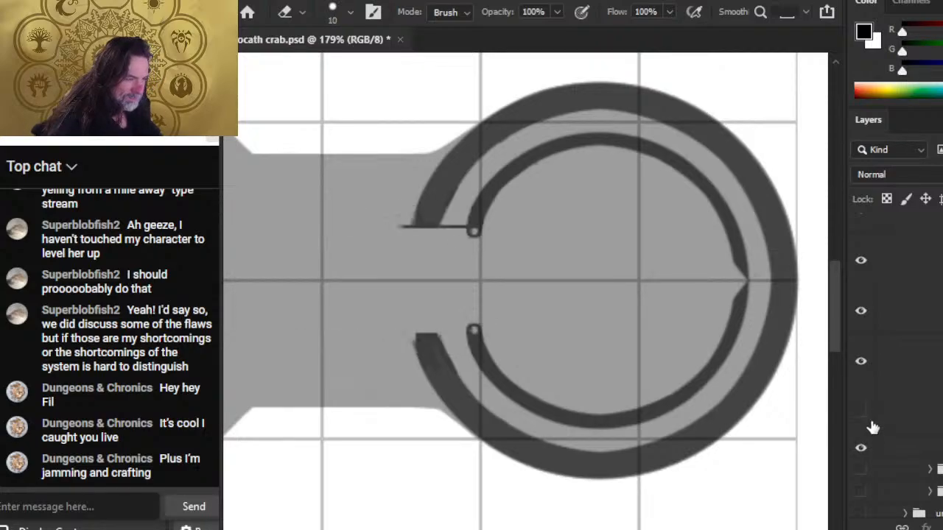
pyautogui.click(874, 425)
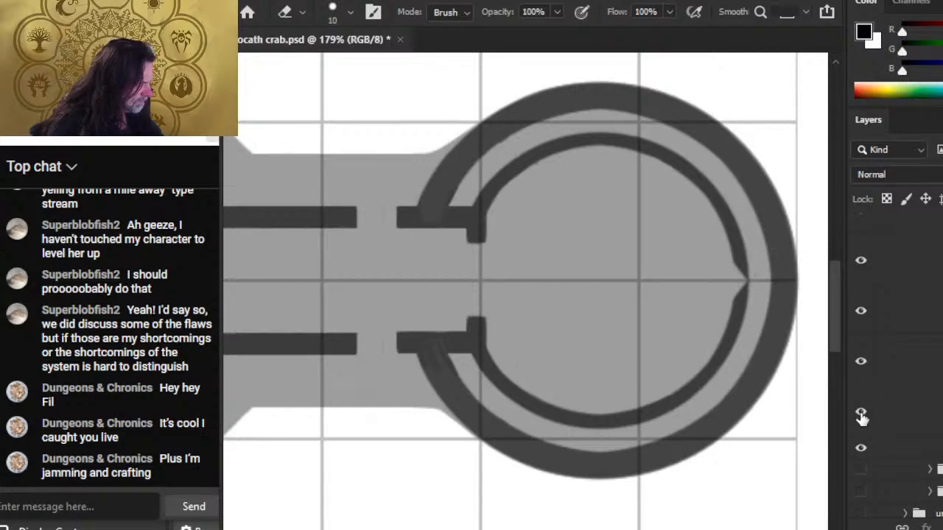
pyautogui.click(861, 368)
pyautogui.click(861, 364)
pyautogui.click(874, 424)
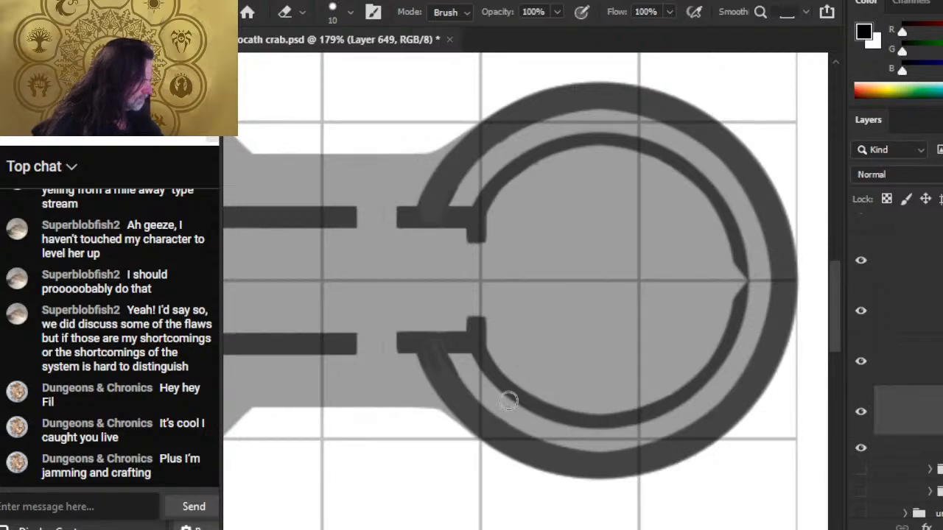
# Step: Add a new layer above Layer 649 and smooth the inner ring's edge at the lower entrance jamb with a 1 px black brush
pyautogui.press('z')
pyautogui.moveTo(482, 341); pyautogui.dragTo(649, 379)
pyautogui.hotkey('ctrl', 'shift', 'alt', 'n')
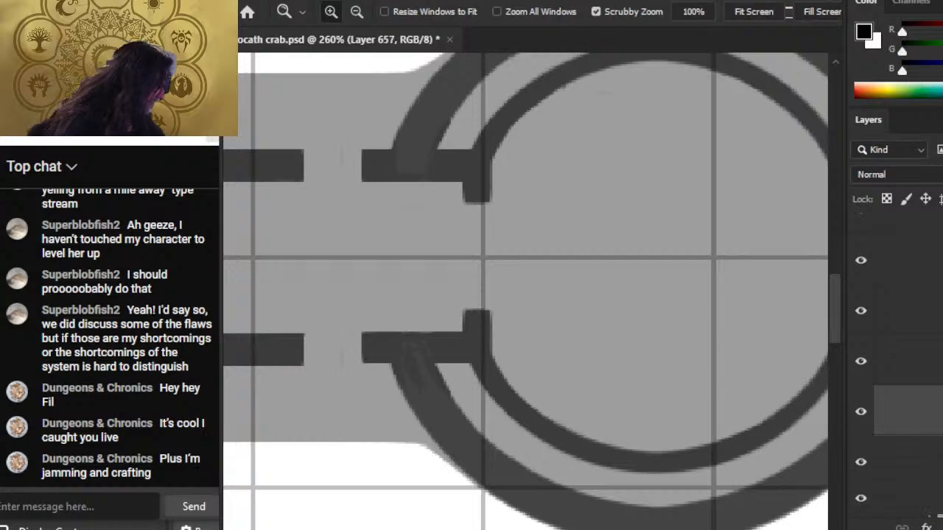
pyautogui.press('b')
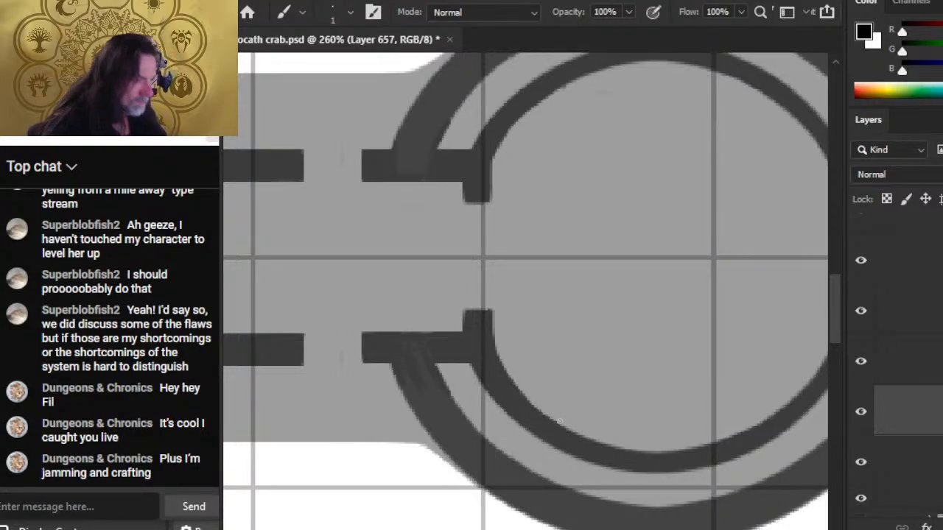
# Step: Lasso the painted edge at the lower jamb, copy it to its own layer, and flip the copy vertically
pyautogui.press('l')
pyautogui.moveTo(520, 265)
pyautogui.mouseDown()
pyautogui.moveTo(431, 526)
pyautogui.moveTo(725, 464)
pyautogui.mouseUp()
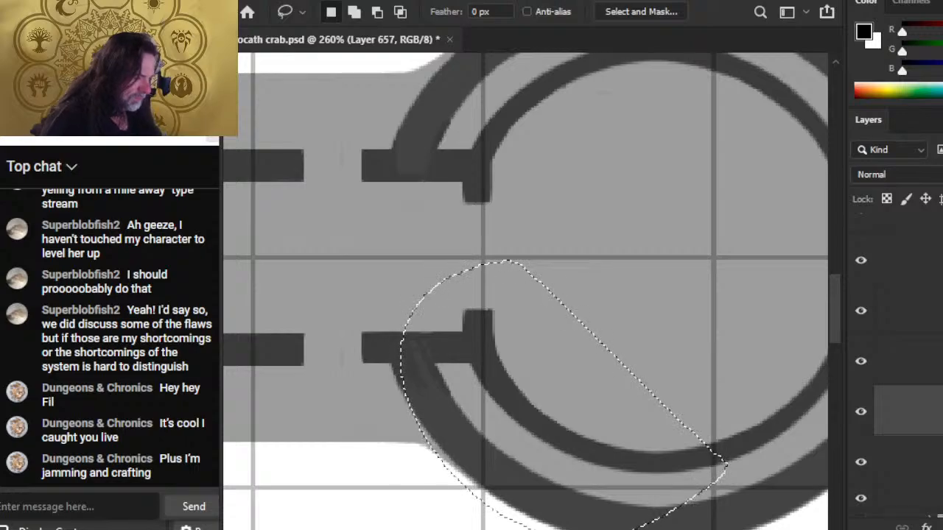
pyautogui.hotkey('ctrl', 'j')
pyautogui.rightClick(572, 358)
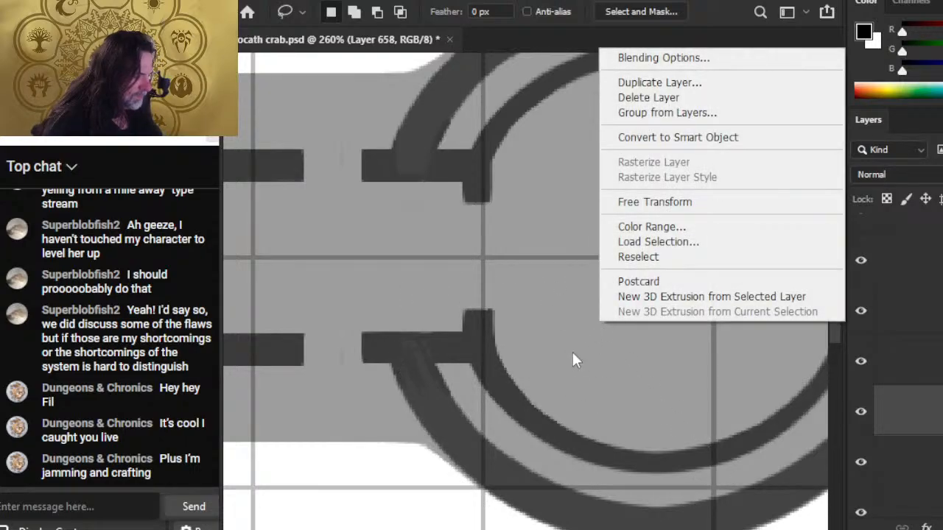
pyautogui.click(637, 209)
pyautogui.rightClick(638, 208)
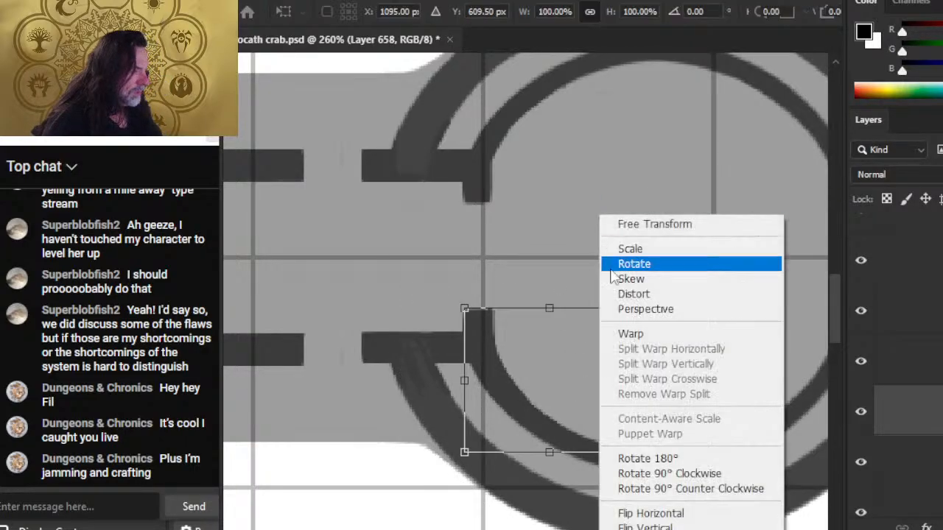
pyautogui.click(655, 524)
pyautogui.press('Return')
# Step: Move the flipped edge piece straight up and nudge it into line with the inner ring at the upper entrance jamb
pyautogui.press('v')
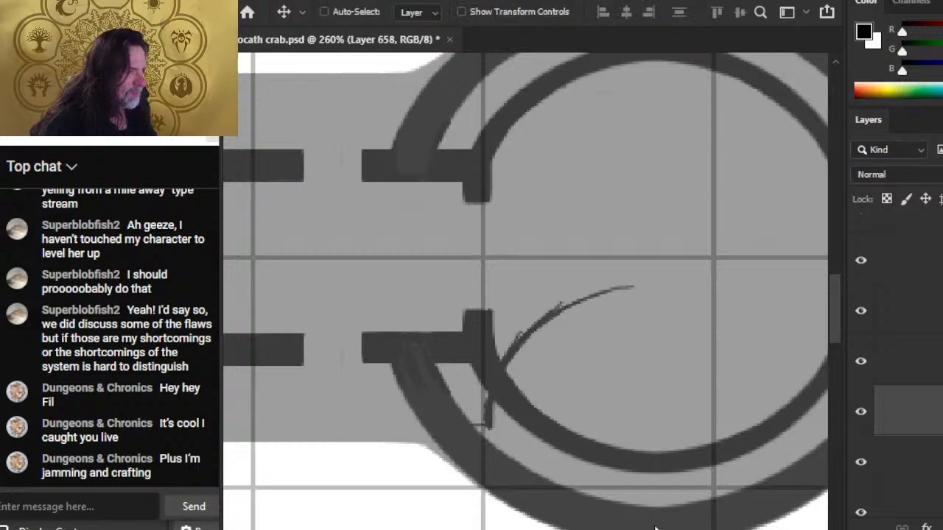
pyautogui.hotkey('shift', 'Up')
pyautogui.hotkey('shift', 'Up')
pyautogui.hotkey('shift', 'Up')
pyautogui.hotkey('shift', 'Up')
pyautogui.hotkey('shift', 'Up')
pyautogui.hotkey('shift', 'Up')
pyautogui.hotkey('shift', 'Up')
pyautogui.hotkey('shift', 'Up')
pyautogui.hotkey('shift', 'Up')
pyautogui.hotkey('shift', 'Up')
pyautogui.hotkey('shift', 'Up')
pyautogui.hotkey('shift', 'Up')
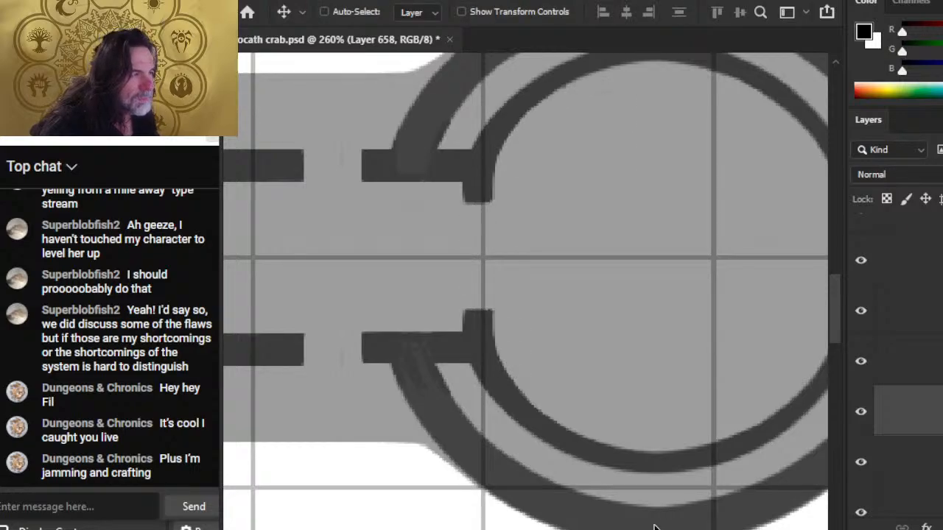
pyautogui.press('Down')
pyautogui.press('Up')
pyautogui.press('Down')
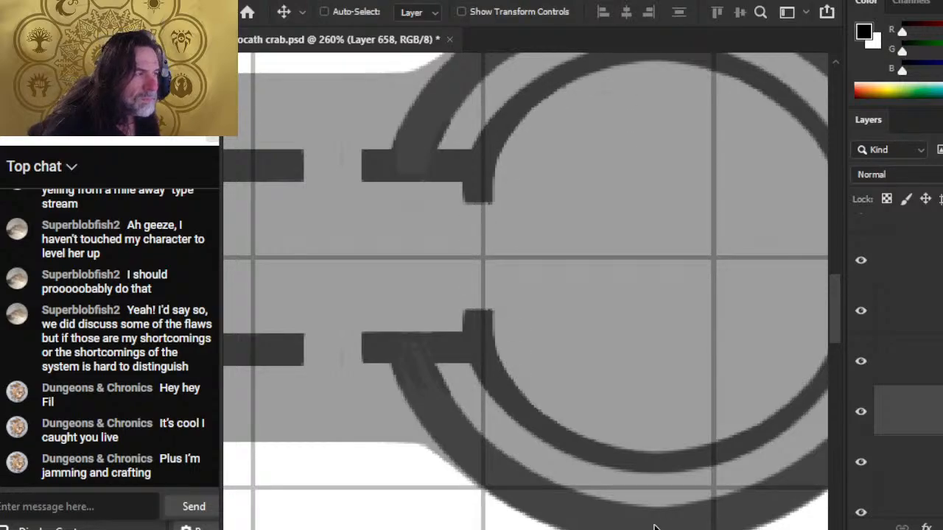
pyautogui.press('Up')
pyautogui.press('Down')
pyautogui.press('Up')
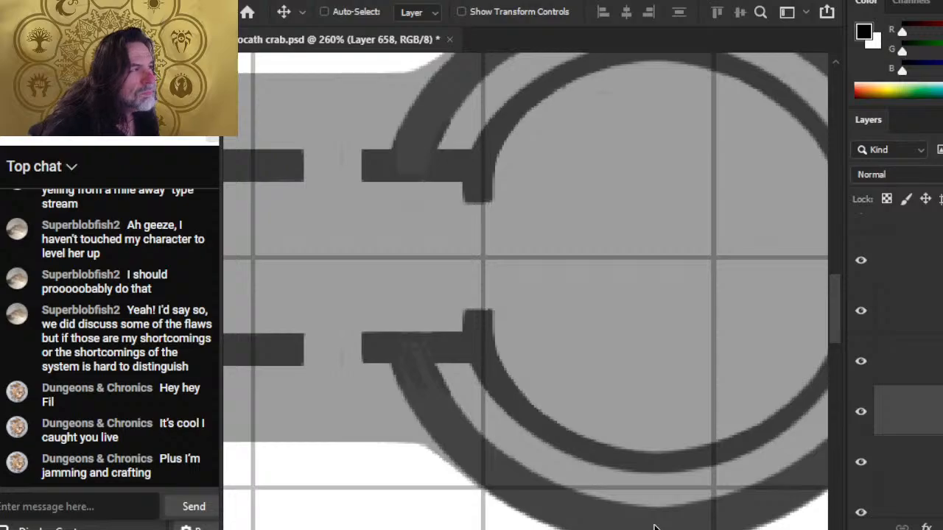
# Step: Touch up the upper jamb's end with the 1 px brush and toggle the lower edge layer's visibility to compare
pyautogui.press('b')
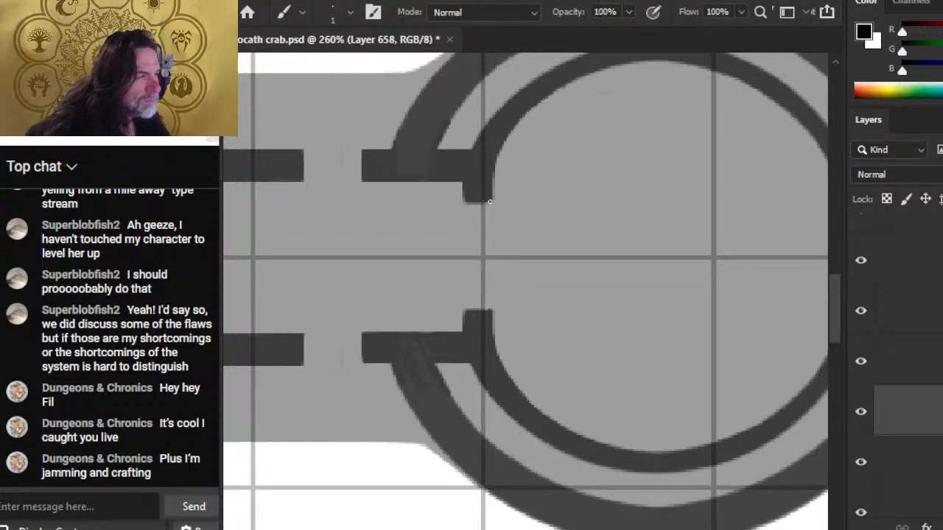
pyautogui.press('shift')
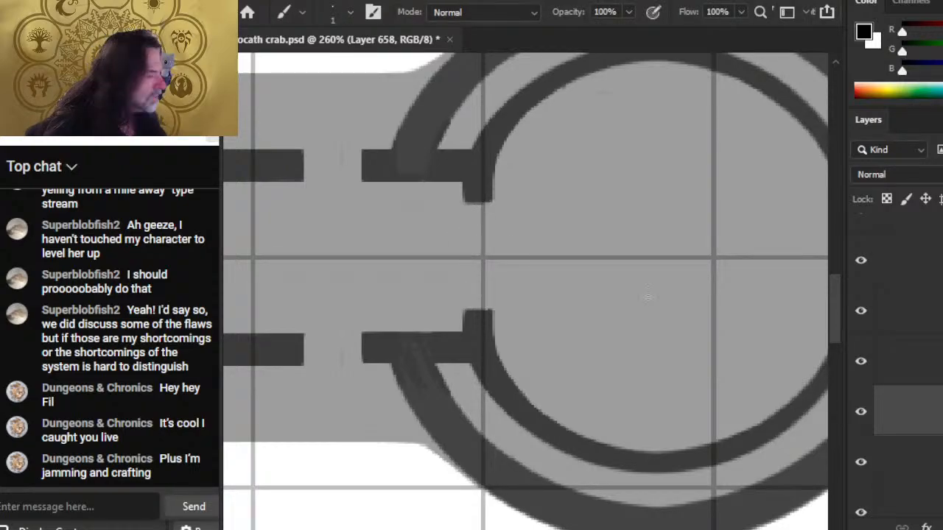
pyautogui.click(862, 462)
pyautogui.click(862, 462)
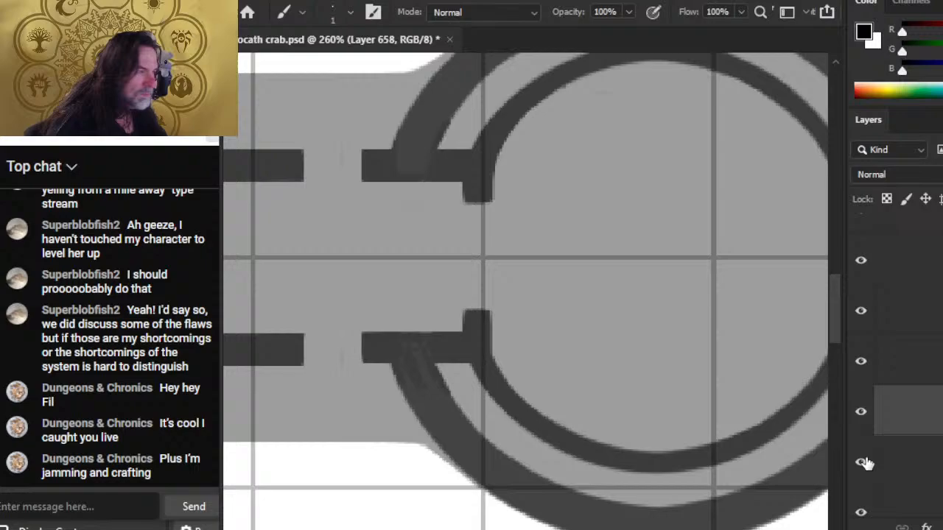
# Step: Toggle individual layers of the reception deck off and on to identify which parts of the map they hold
pyautogui.click(865, 269)
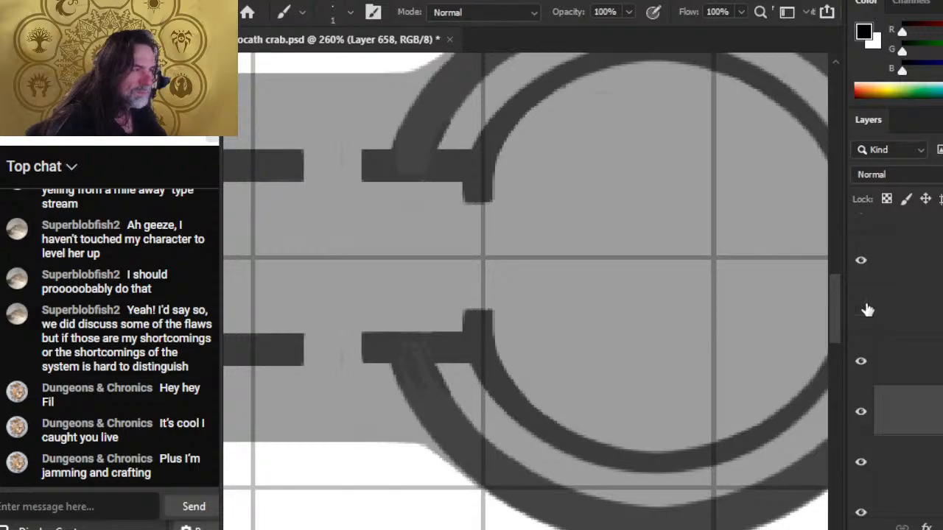
pyautogui.scroll(10, 898, 361)
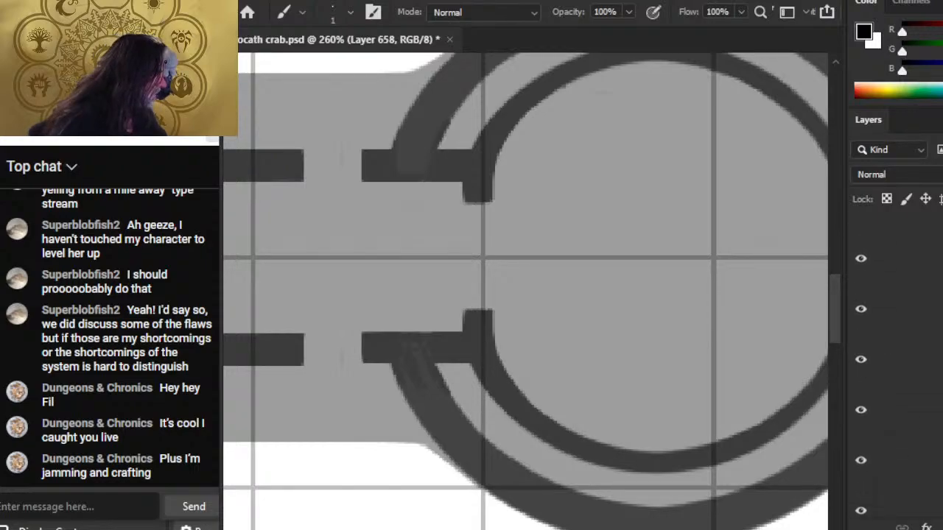
pyautogui.scroll(5, 925, 332)
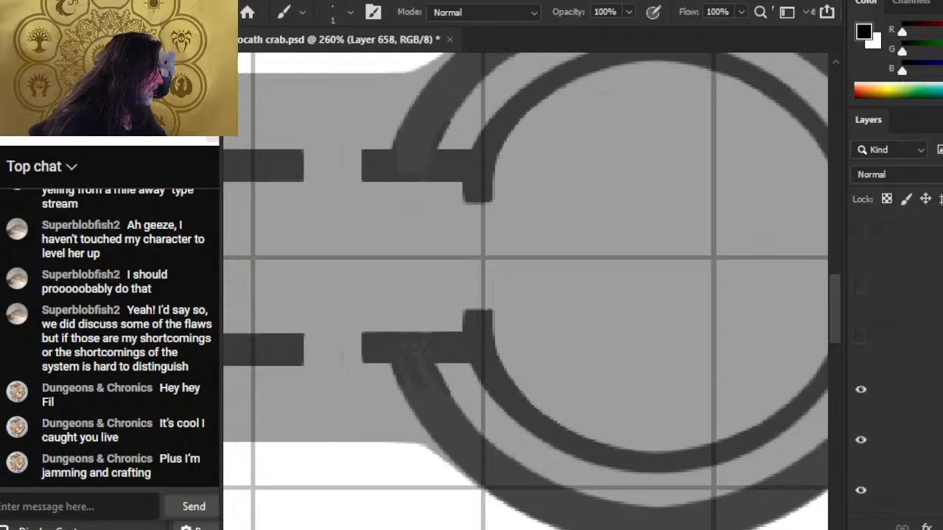
pyautogui.click(864, 385)
pyautogui.click(863, 386)
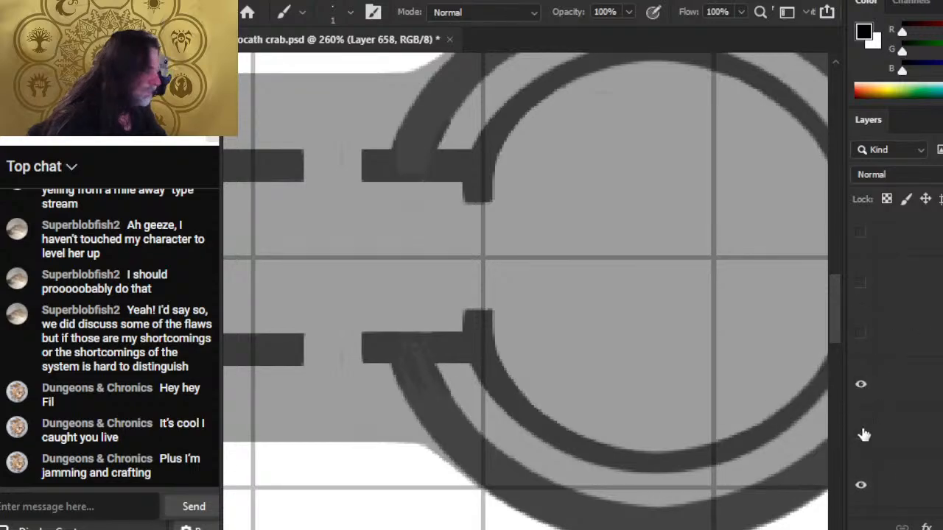
pyautogui.click(862, 433)
pyautogui.click(863, 433)
pyautogui.click(867, 490)
pyautogui.click(867, 489)
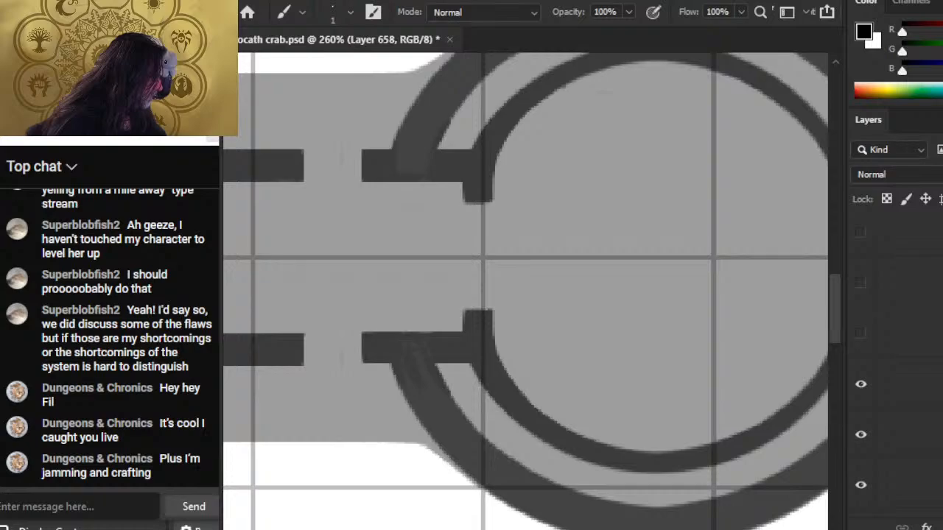
# Step: Check the visibility of the next layers down the stack and select Layer 648 copy 7
pyautogui.scroll(-5, 873, 414)
pyautogui.click(867, 397)
pyautogui.click(867, 399)
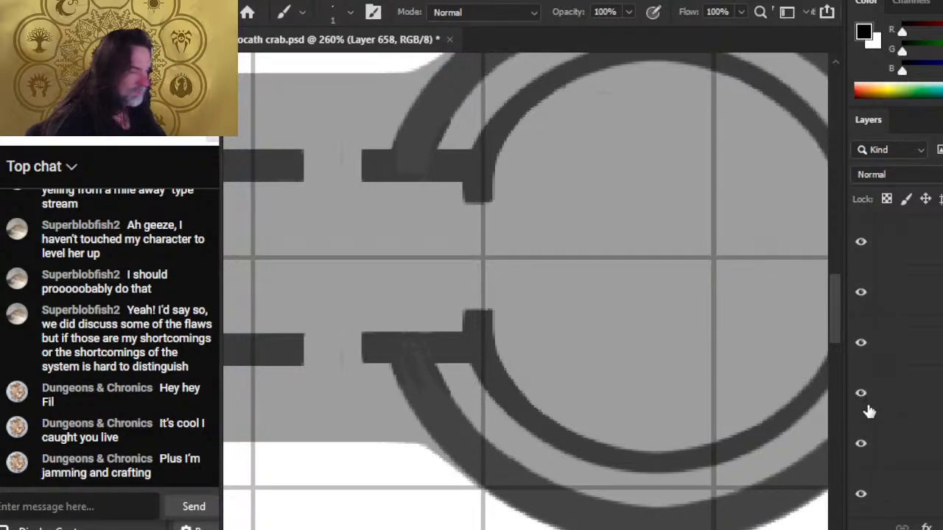
pyautogui.click(866, 449)
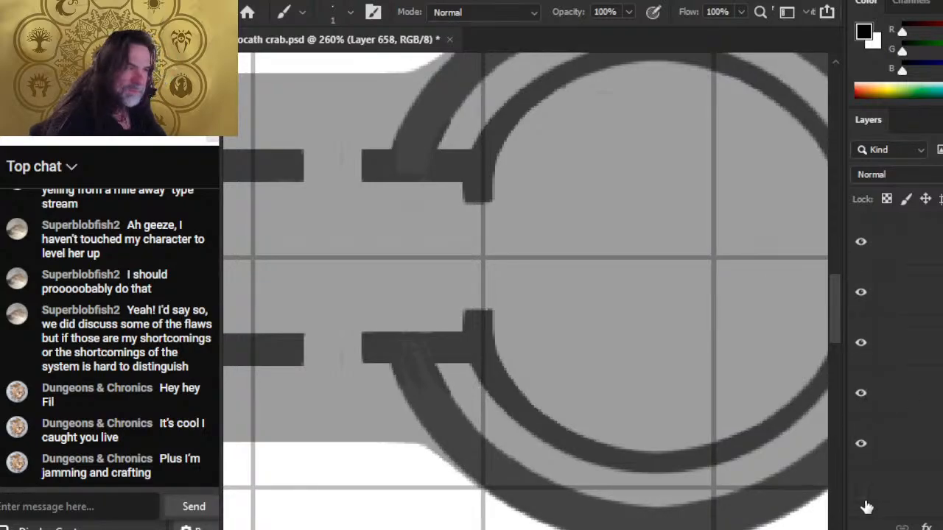
pyautogui.click(904, 506)
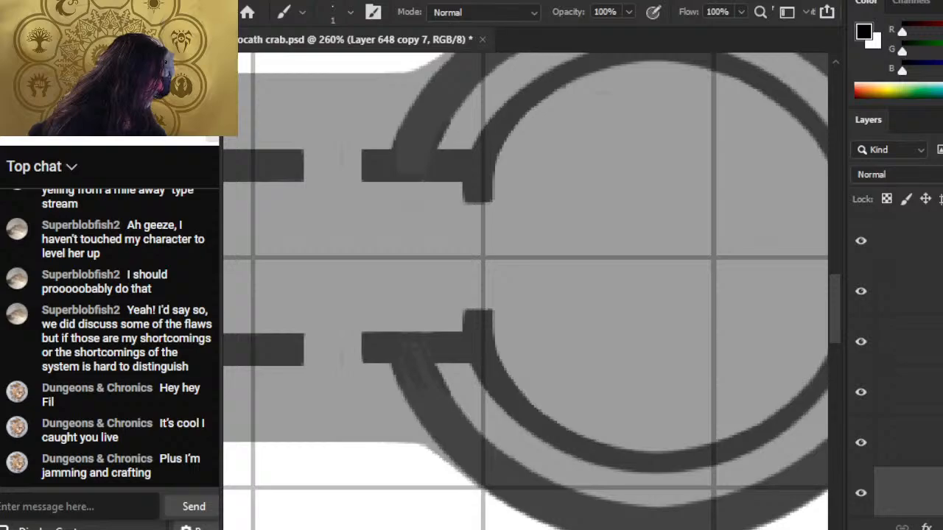
# Step: Toggle the layers below the current one to identify them, and select Layer 648 copy 2
pyautogui.scroll(-3, 884, 368)
pyautogui.click(862, 367)
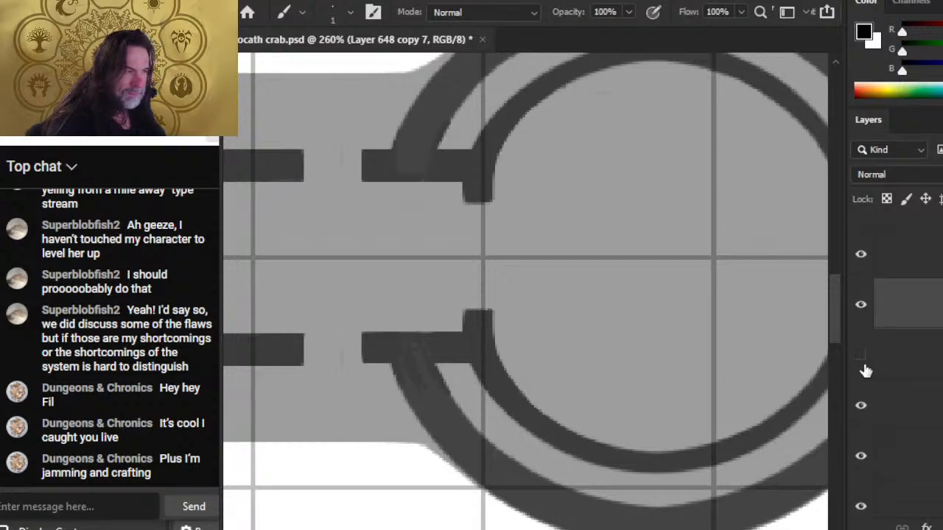
pyautogui.click(865, 370)
pyautogui.click(866, 419)
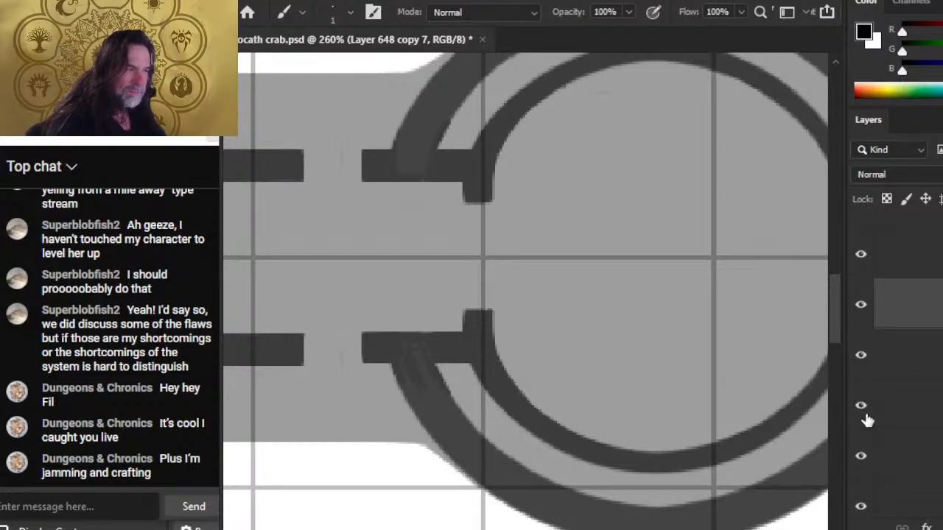
pyautogui.click(868, 511)
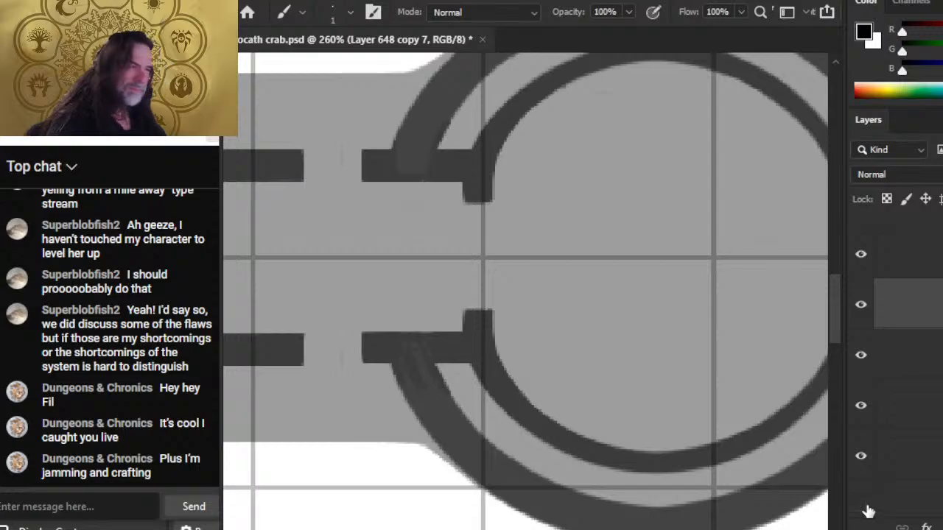
pyautogui.click(865, 511)
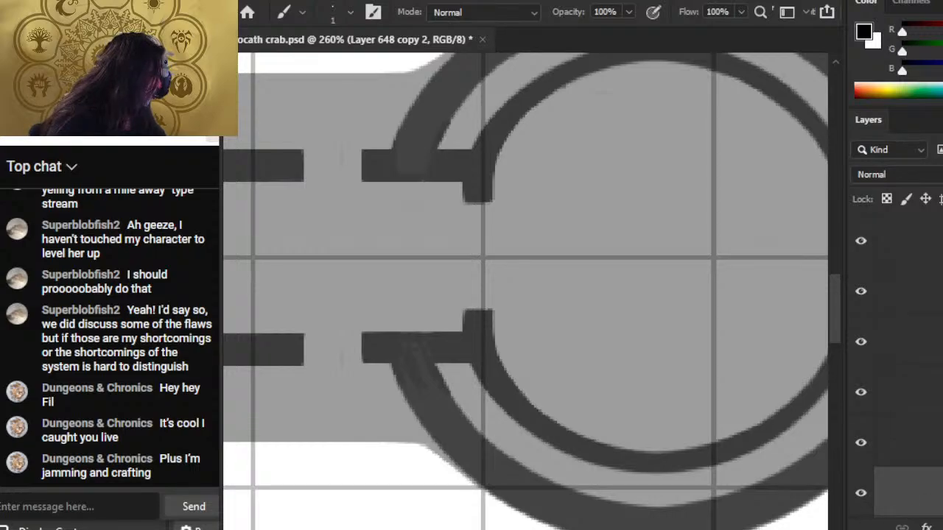
# Step: Check the contents of the following layers by hiding and reshowing them, and select Layer 657
pyautogui.scroll(-4, 898, 361)
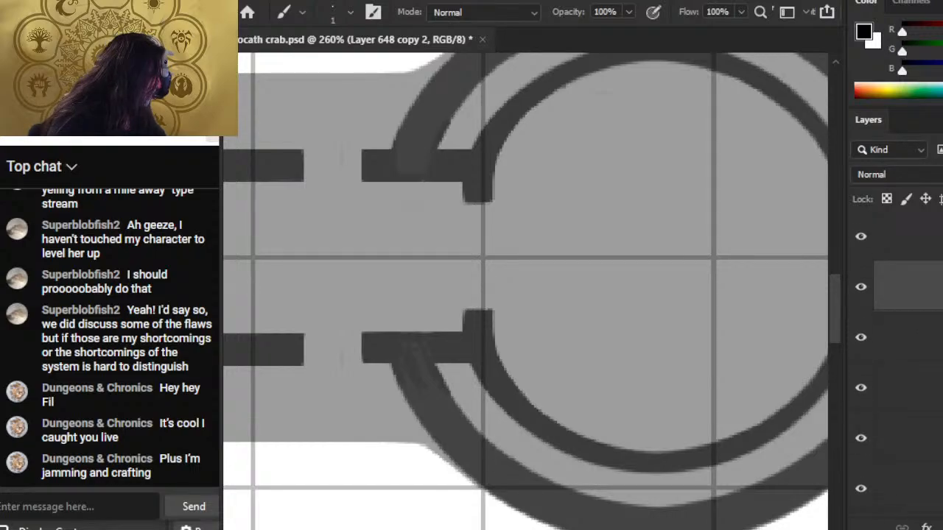
pyautogui.click(867, 340)
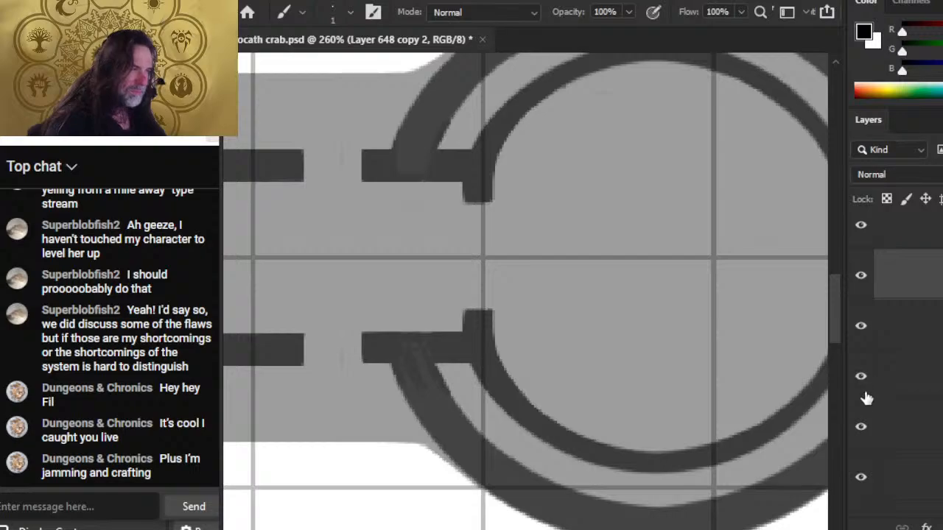
pyautogui.click(864, 427)
pyautogui.click(865, 427)
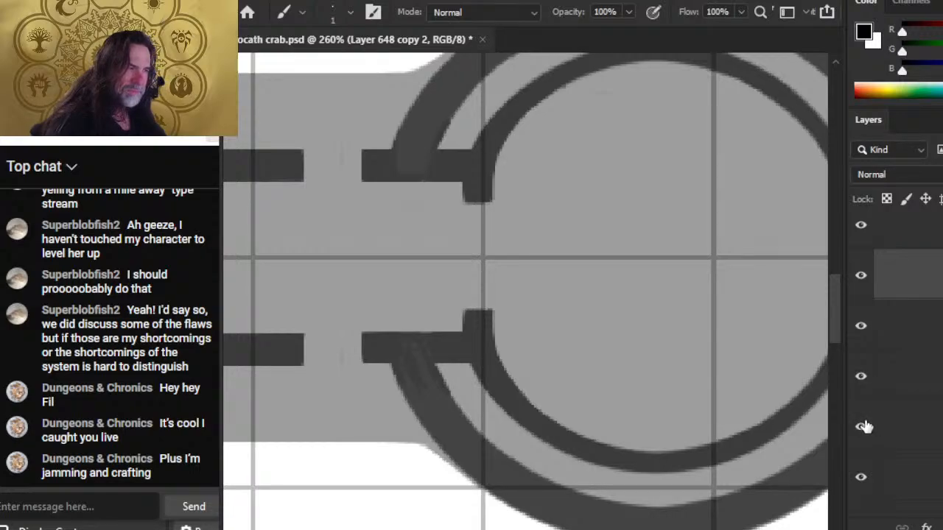
pyautogui.click(862, 483)
pyautogui.click(863, 483)
pyautogui.click(929, 478)
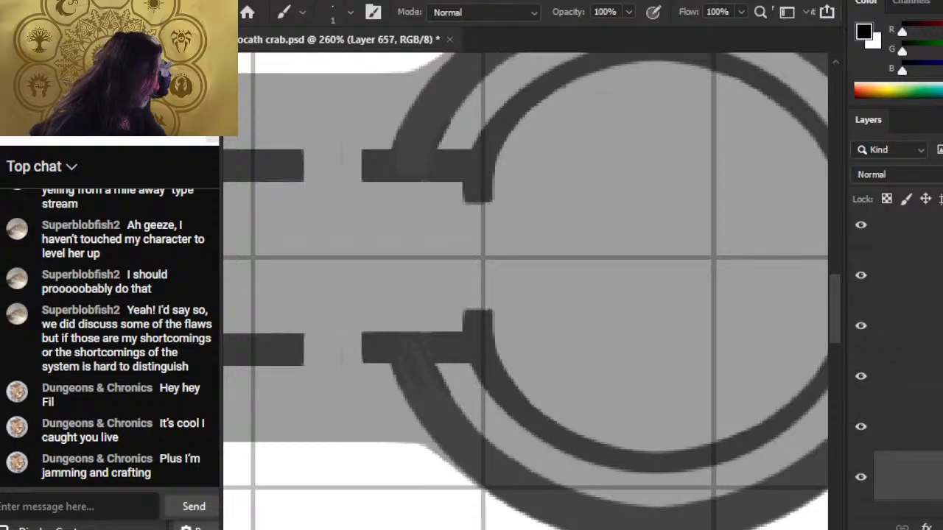
# Step: Identify the lowest wall layer of the open group by toggling it, and select Layer 649
pyautogui.scroll(-3, 863, 376)
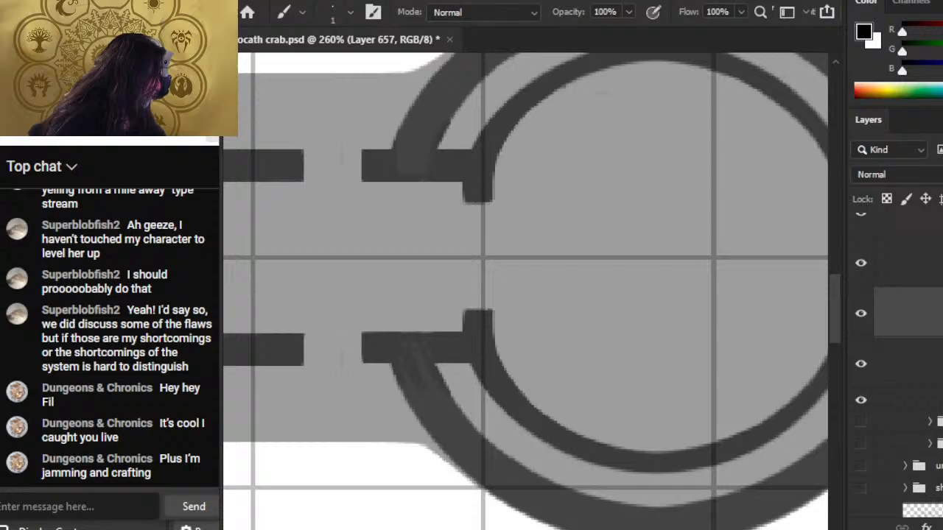
pyautogui.click(867, 377)
pyautogui.click(867, 377)
pyautogui.click(888, 388)
# Step: Clean up the end of the upper wall stub at the round room's entrance with the size 10 Eraser and size 1 Brush
pyautogui.press('e')
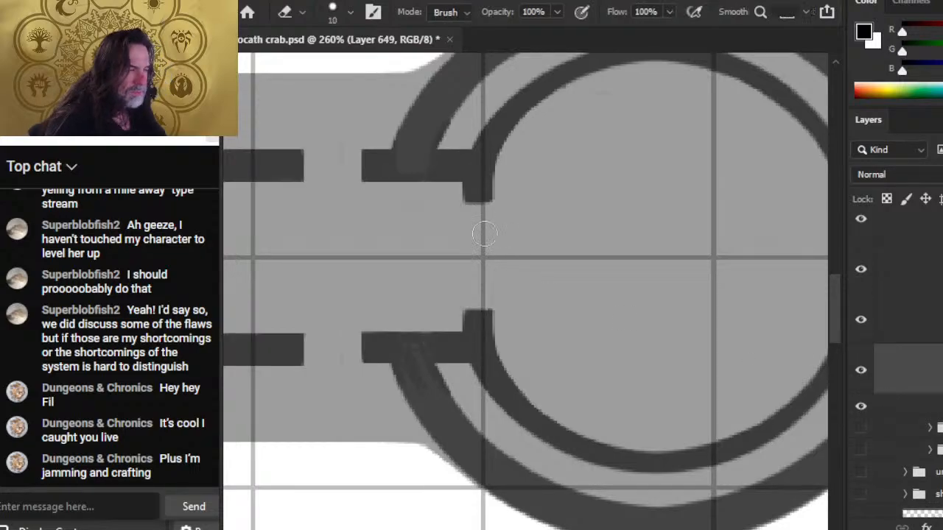
pyautogui.press('shift')
pyautogui.press('shift')
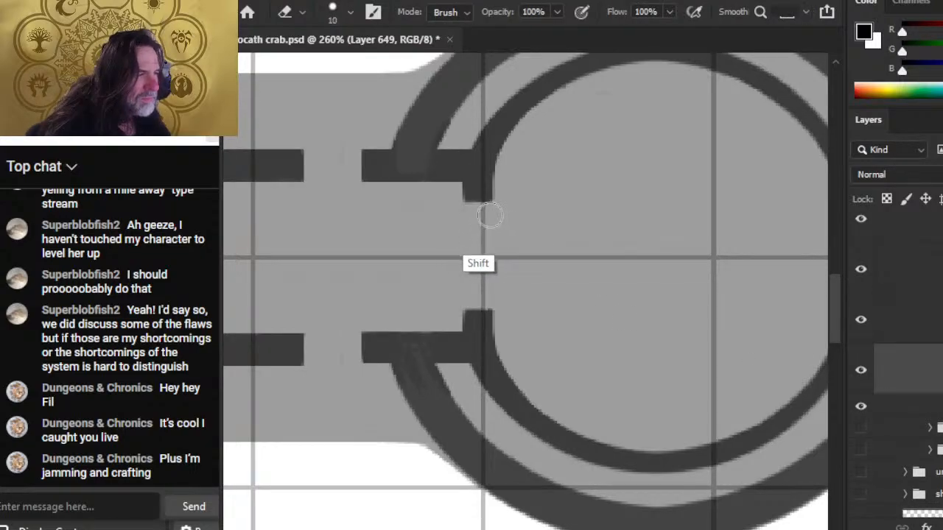
pyautogui.press('b')
pyautogui.press('shift')
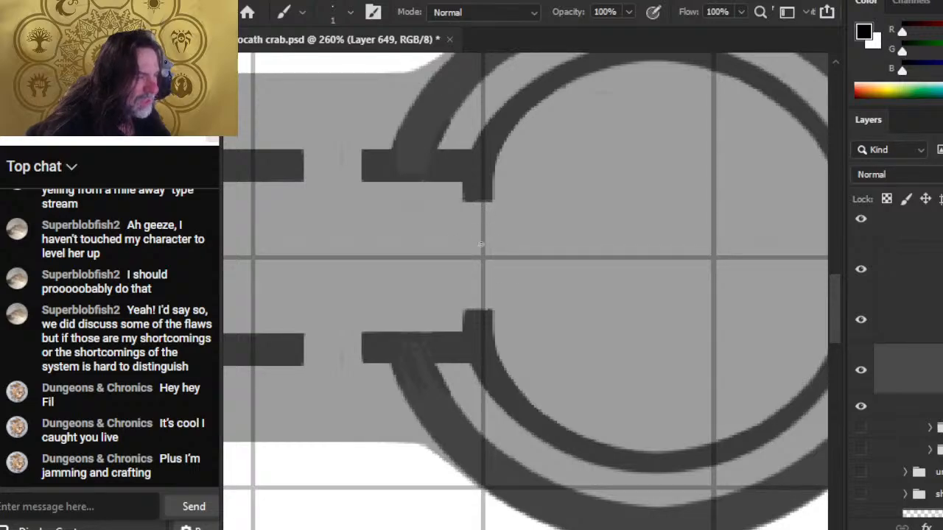
pyautogui.press('e')
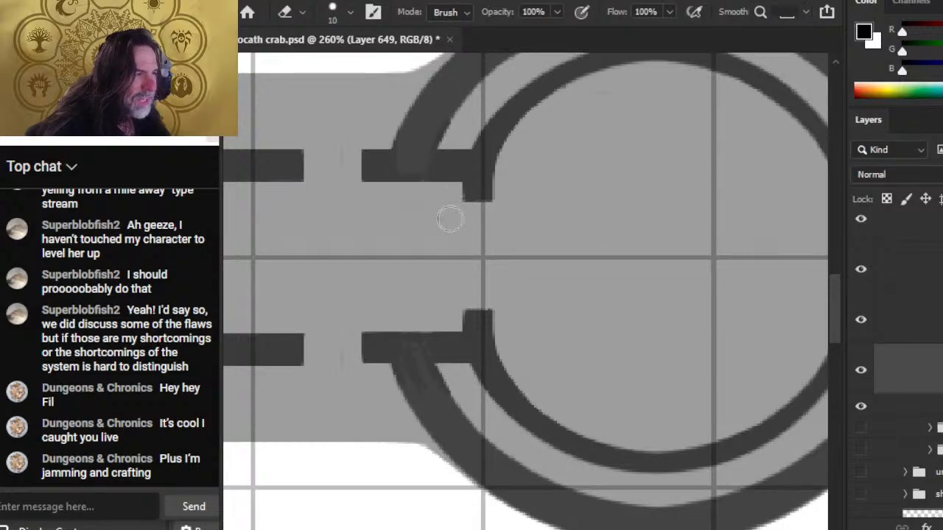
# Step: Touch up the lower wall stub at the round room's entrance with a size 1 Brush stroke along its upper edge
pyautogui.press('b')
pyautogui.press('shift')
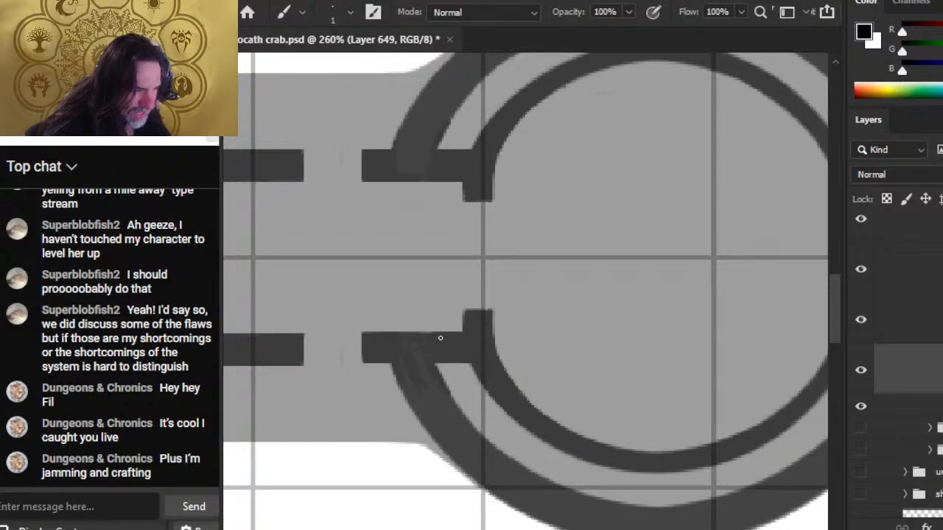
pyautogui.moveTo(441, 335); pyautogui.dragTo(396, 344)
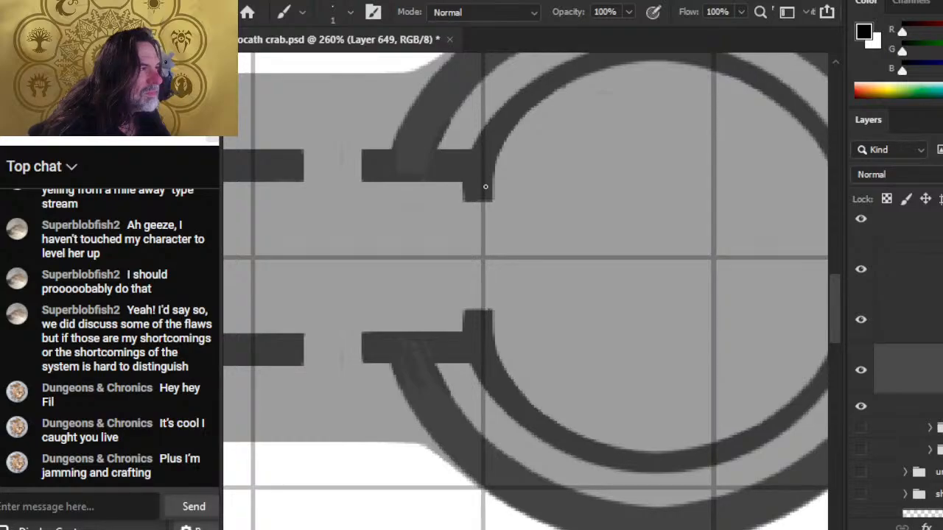
pyautogui.press('e')
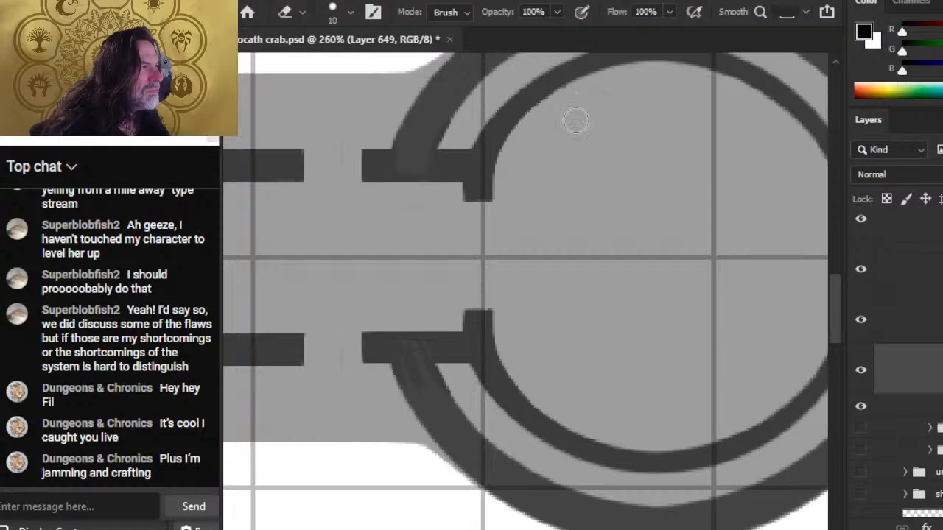
# Step: Collapse and hide the reception deck group, and show the deck group directly below it for comparison
pyautogui.press('z')
pyautogui.moveTo(595, 370); pyautogui.dragTo(525, 379)
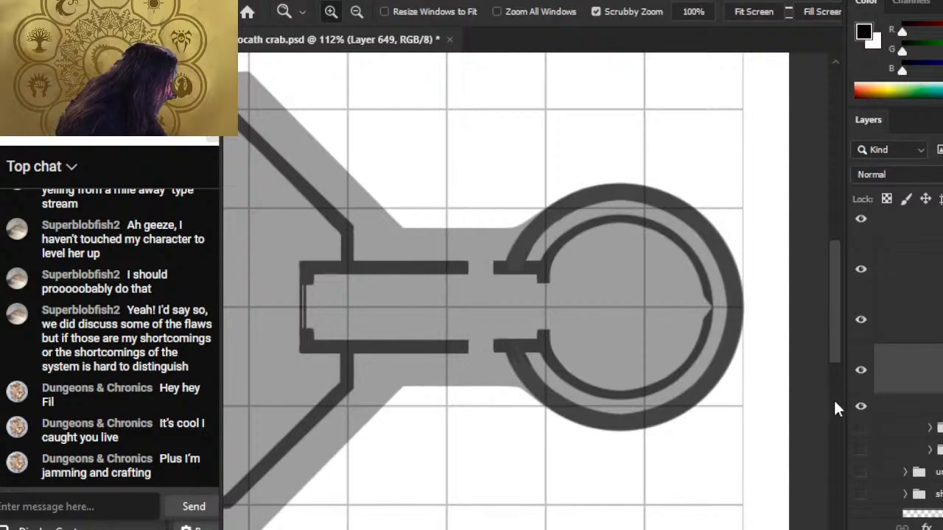
pyautogui.scroll(10, 899, 368)
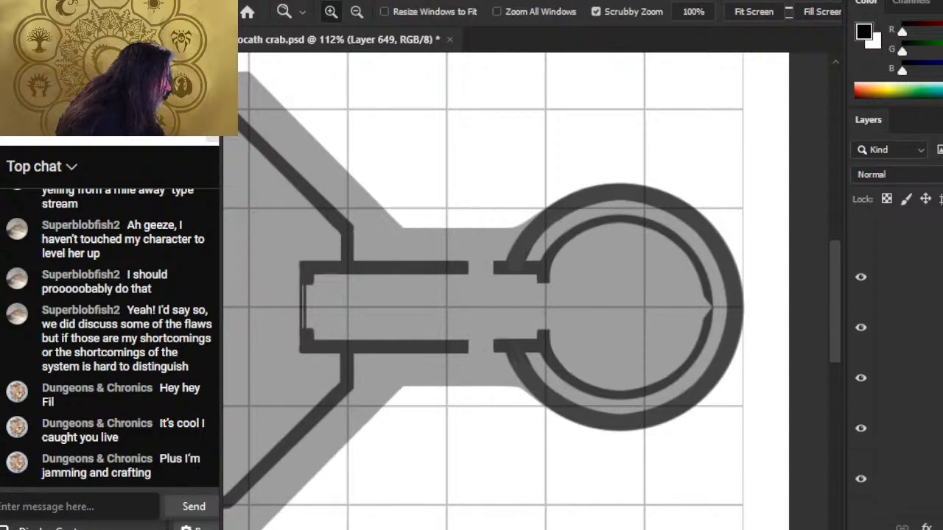
pyautogui.scroll(-1, 899, 368)
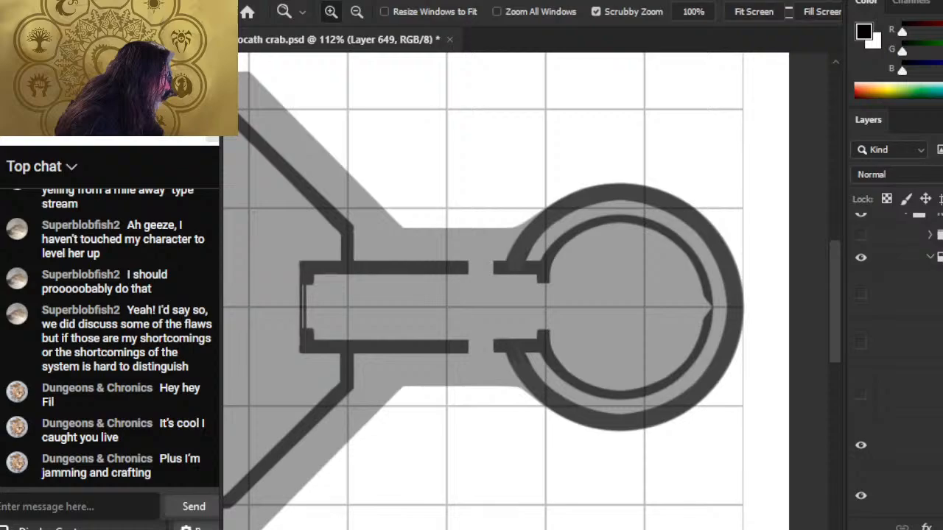
pyautogui.click(930, 260)
pyautogui.click(861, 257)
pyautogui.click(860, 280)
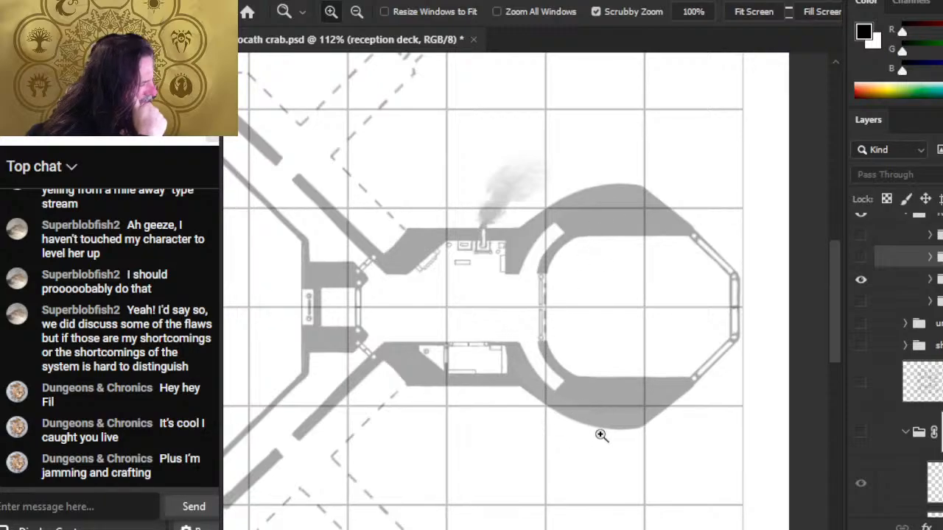
# Step: Hide the comparison deck, show the reception deck group again, and inspect its round room and corridor
pyautogui.click(860, 279)
pyautogui.click(860, 257)
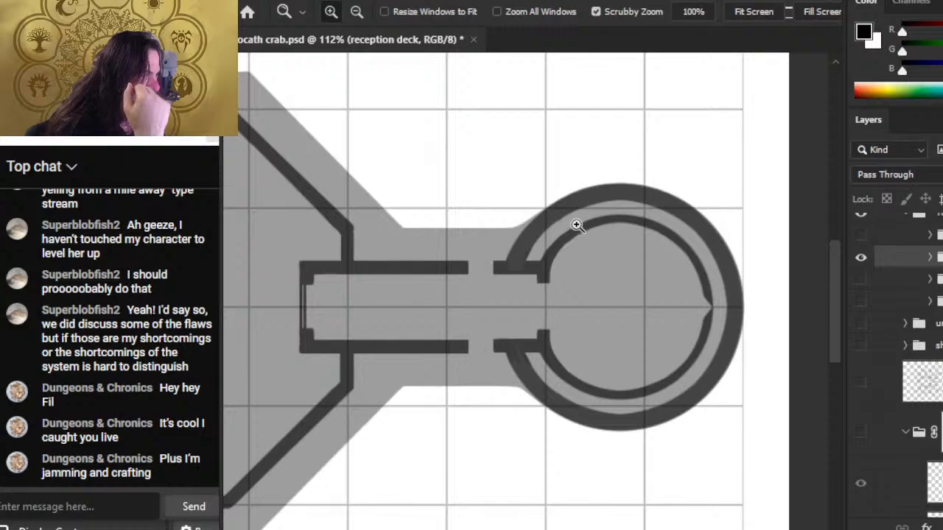
pyautogui.click(625, 211)
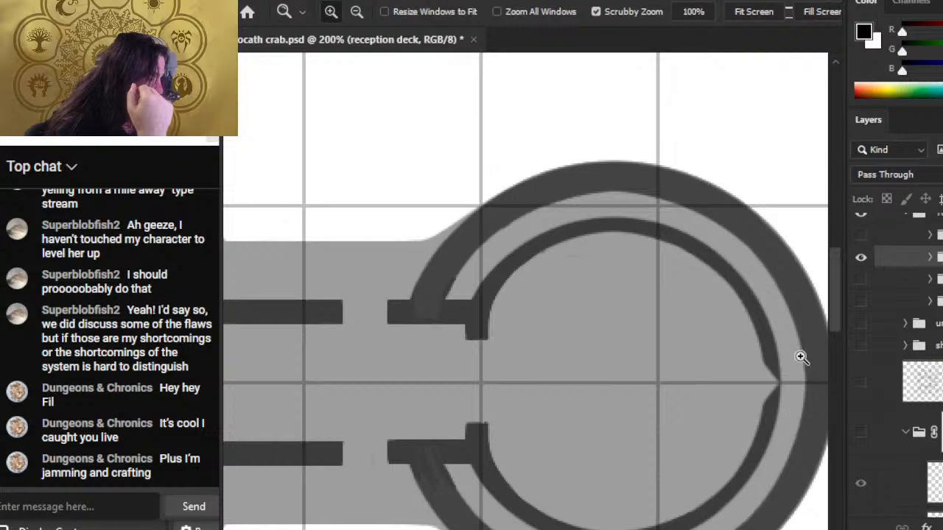
pyautogui.moveTo(779, 423); pyautogui.dragTo(715, 404)
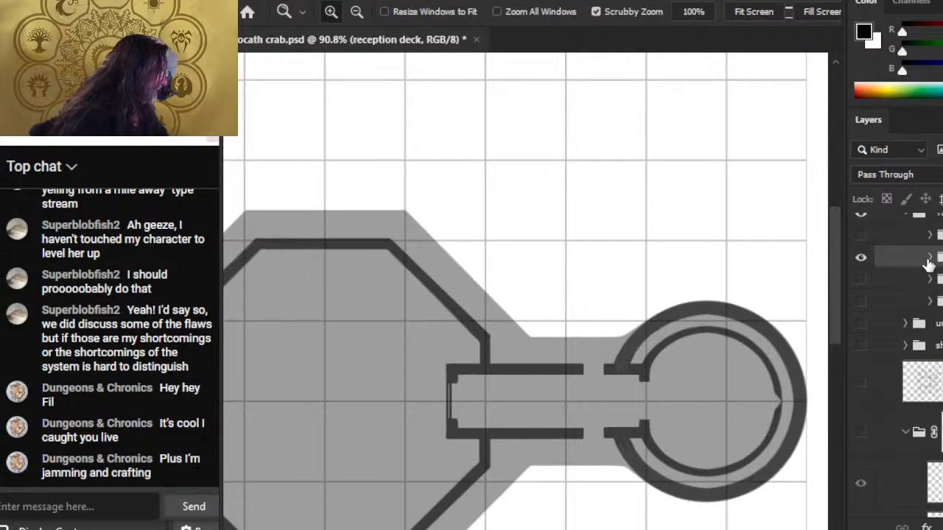
pyautogui.click(860, 258)
pyautogui.click(860, 256)
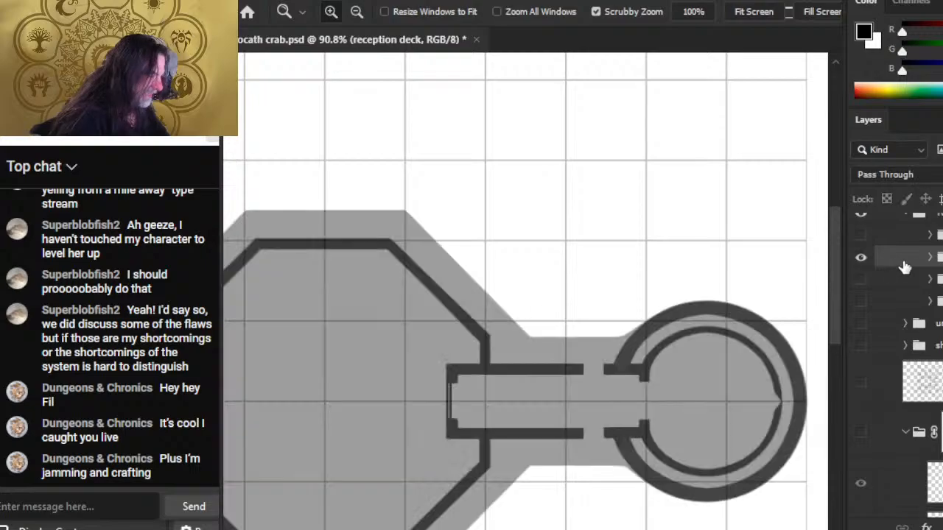
# Step: Expand the reception deck group, check its uppermost visible wall layers, and merge Layer 656 copy into the layer below
pyautogui.click(929, 257)
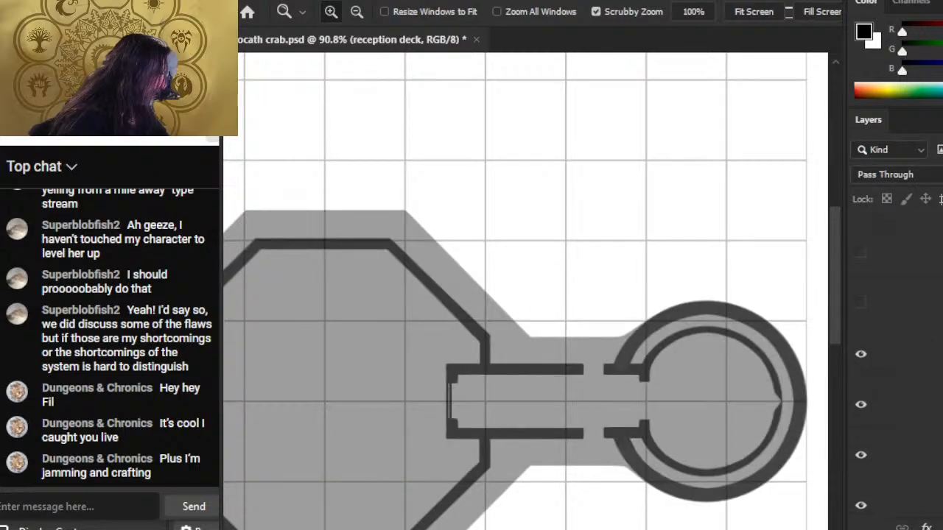
pyautogui.click(861, 320)
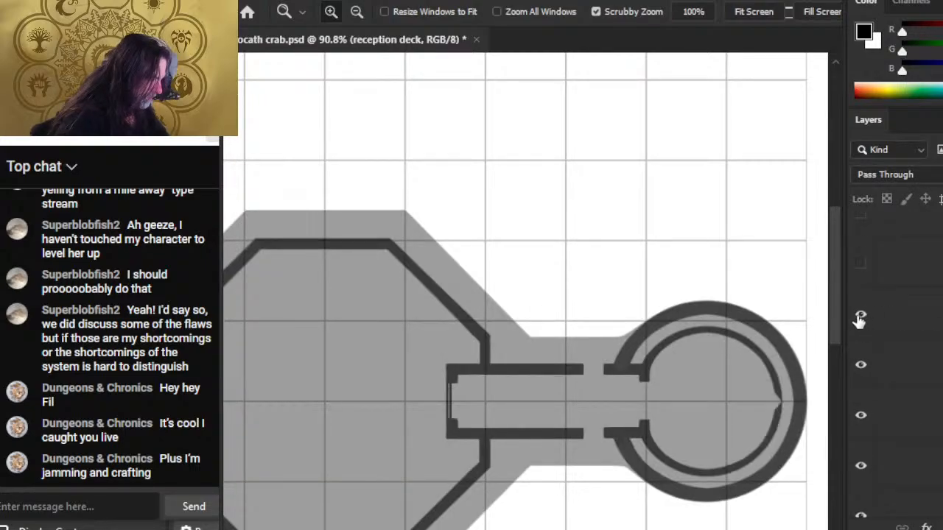
pyautogui.click(861, 321)
pyautogui.click(861, 321)
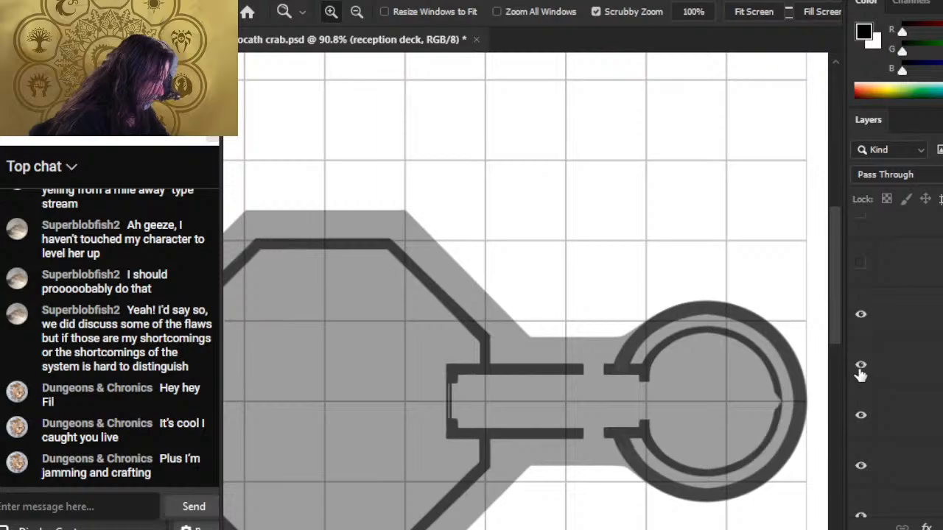
pyautogui.click(862, 367)
pyautogui.click(861, 368)
pyautogui.rightClick(912, 327)
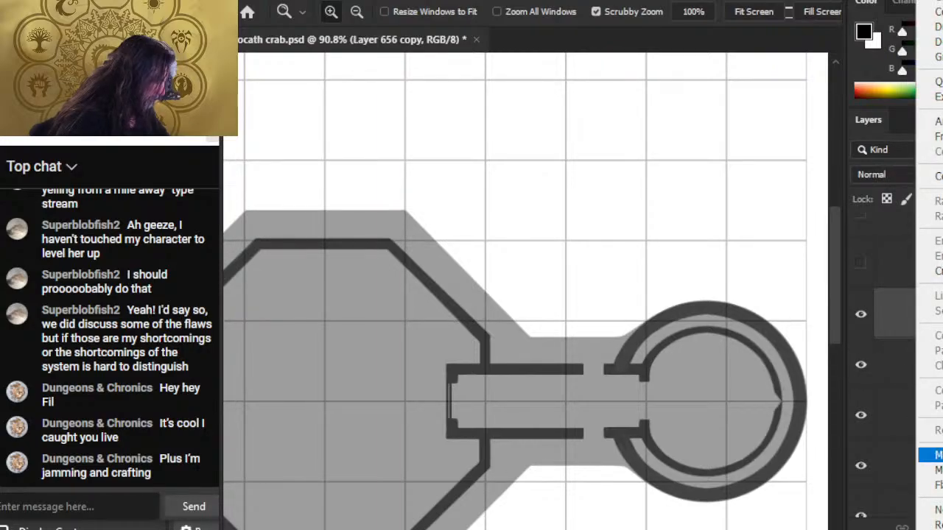
pyautogui.click(932, 454)
# Step: Check Layer 656 and the layer beneath it by toggling their visibility, and merge Layer 656 down
pyautogui.click(861, 319)
pyautogui.click(865, 324)
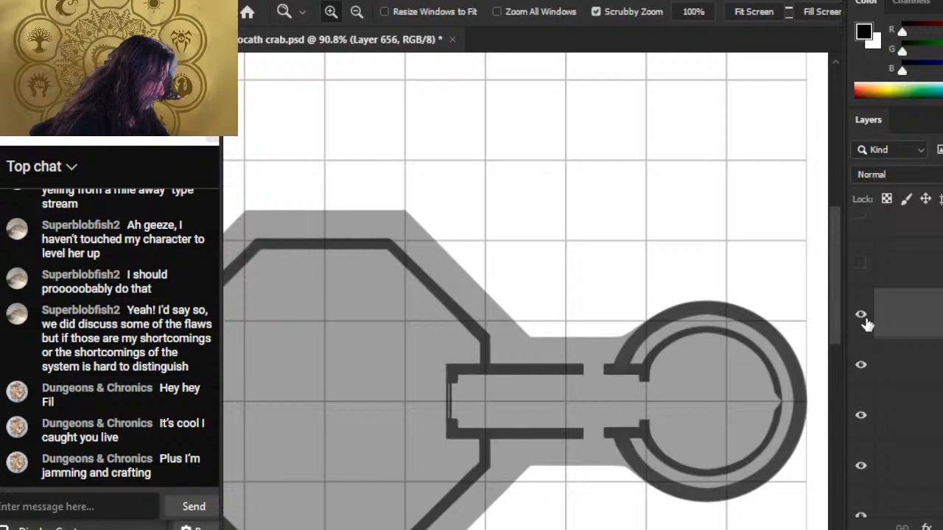
pyautogui.click(861, 364)
pyautogui.click(866, 368)
pyautogui.rightClick(912, 347)
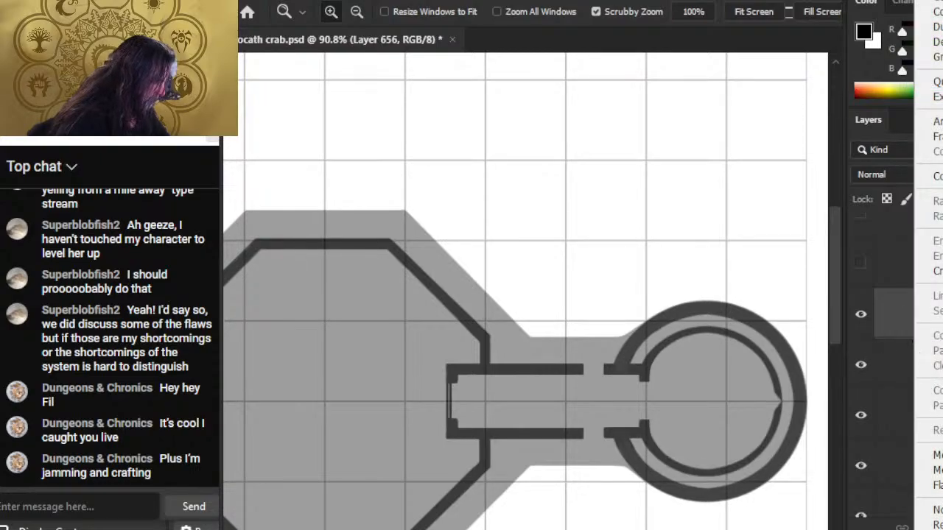
pyautogui.click(929, 455)
# Step: Toggle the visibility of Layer 654 copy 4 and the layer below it to compare their contents
pyautogui.click(863, 316)
pyautogui.click(864, 319)
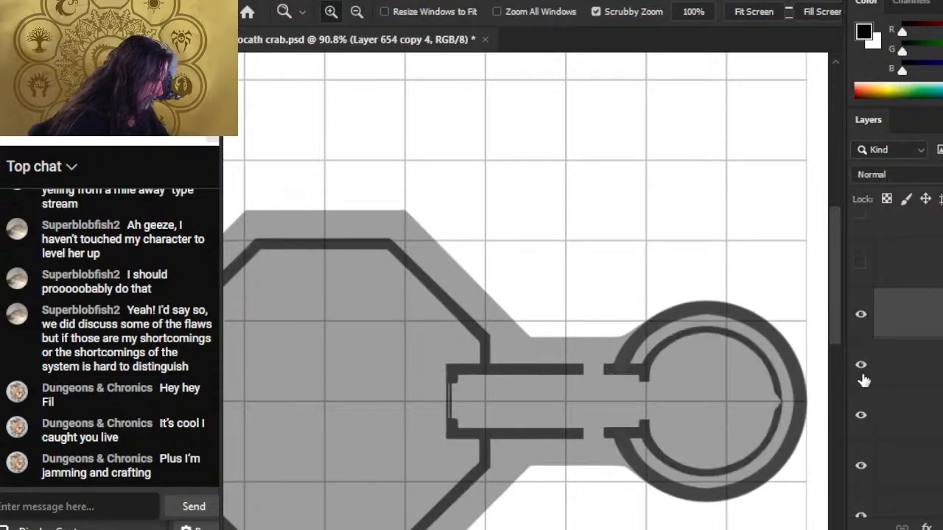
pyautogui.click(862, 374)
pyautogui.click(865, 368)
pyautogui.rightClick(895, 324)
pyautogui.click(885, 318)
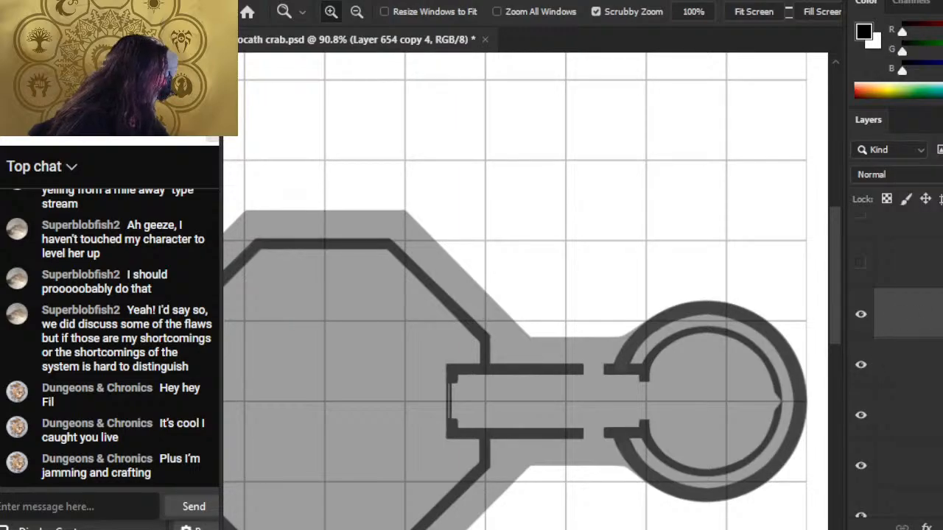
# Step: Select the reception deck group, set its opacity to 100%, and inspect the walls at the round room's entrance
pyautogui.scroll(4, 895, 368)
pyautogui.click(935, 292)
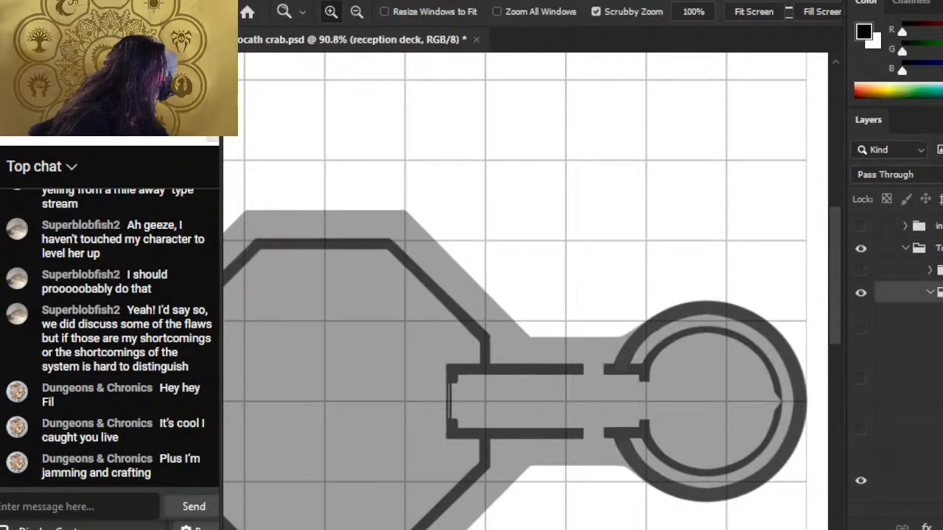
pyautogui.press('0')
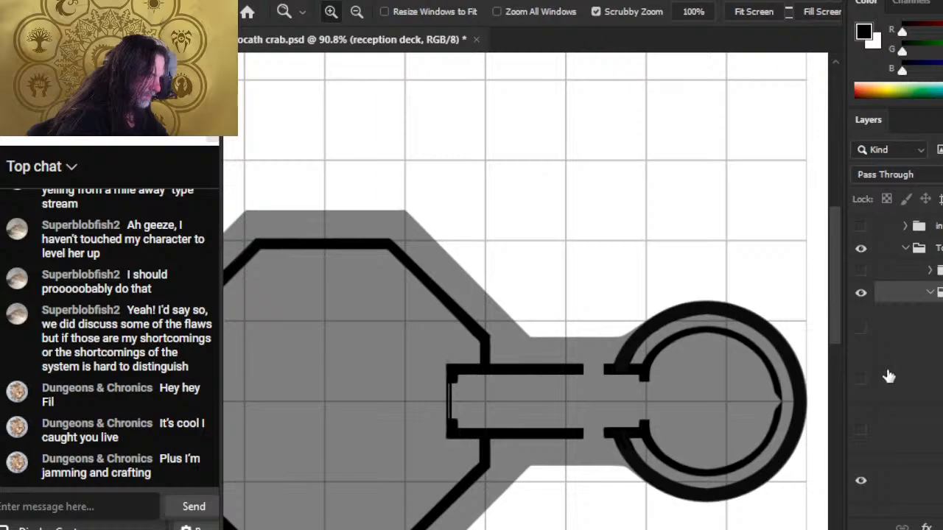
pyautogui.moveTo(718, 386); pyautogui.dragTo(645, 254)
pyautogui.moveTo(583, 291); pyautogui.dragTo(626, 297)
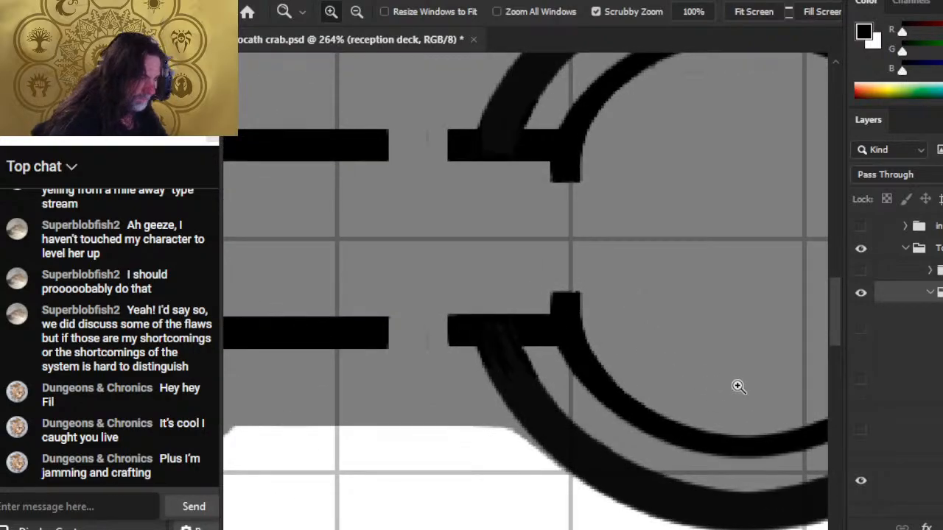
pyautogui.moveTo(736, 385); pyautogui.dragTo(533, 271)
pyautogui.moveTo(671, 311); pyautogui.dragTo(617, 316)
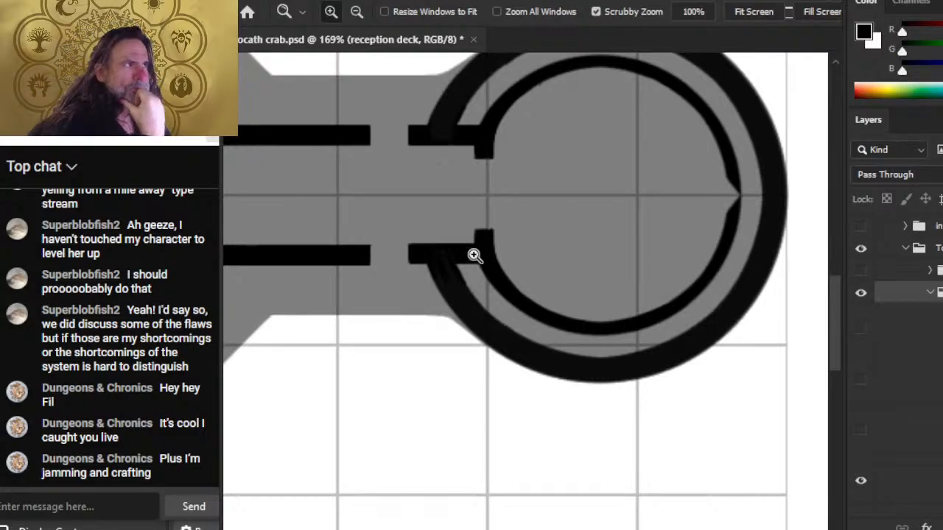
# Step: Add a new blank layer directly above Layer 654 copy 4 in the reception deck group
pyautogui.click(920, 341)
pyautogui.click(911, 484)
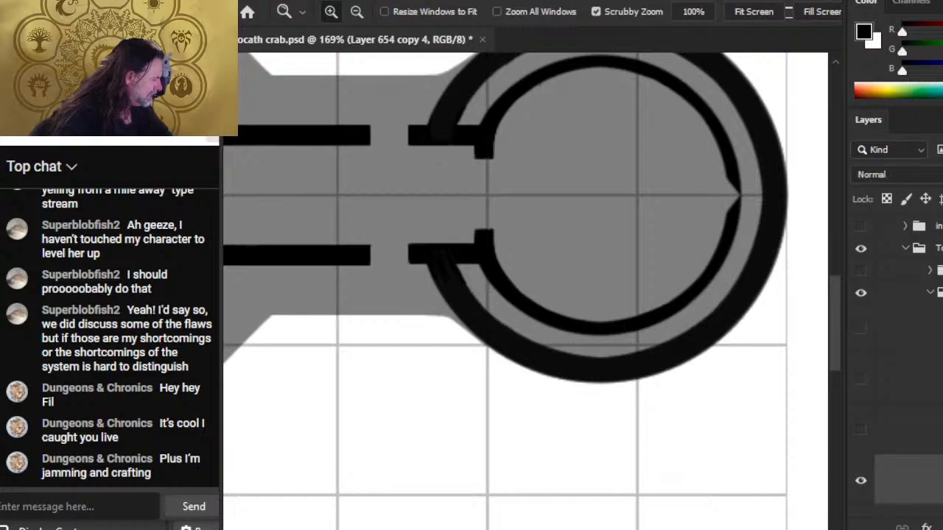
pyautogui.hotkey('ctrl', 'shift', 'alt', 'n')
# Step: Paint the first size 4 Brush strokes at the upper wall stub's end and along the round room's outer arc
pyautogui.moveTo(421, 250); pyautogui.dragTo(566, 412)
pyautogui.press('b')
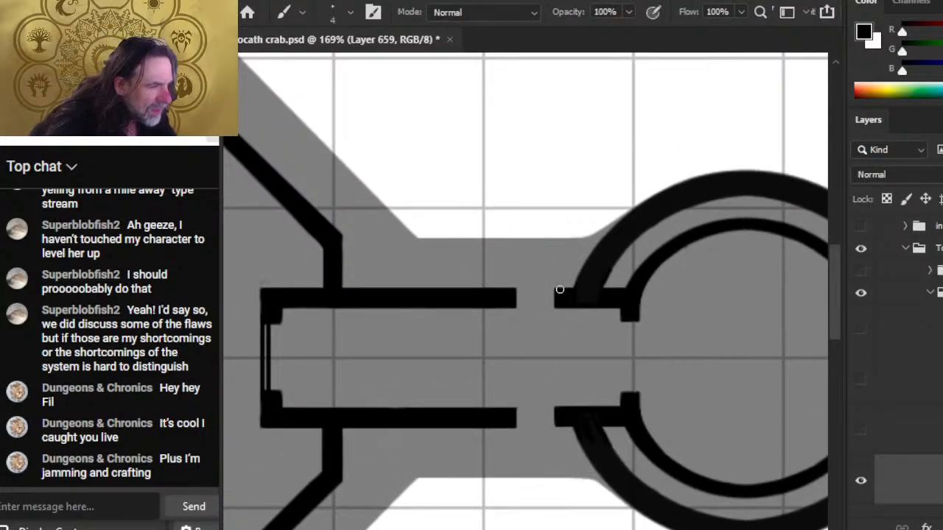
pyautogui.moveTo(559, 289)
pyautogui.mouseDown()
pyautogui.moveTo(581, 245)
pyautogui.moveTo(566, 264)
pyautogui.moveTo(610, 222)
pyautogui.moveTo(557, 278)
pyautogui.mouseUp()
pyautogui.press('e')
pyautogui.press('b')
pyautogui.moveTo(635, 214); pyautogui.dragTo(588, 252)
pyautogui.press('e')
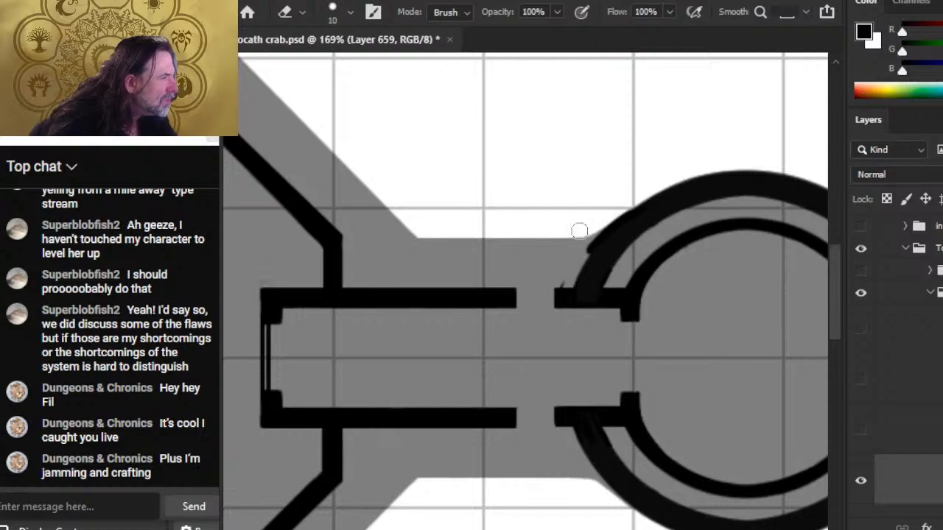
# Step: Thicken the outer edge of the round room's upper arc with overlapping size 4 black Brush strokes toward the stub
pyautogui.press('b')
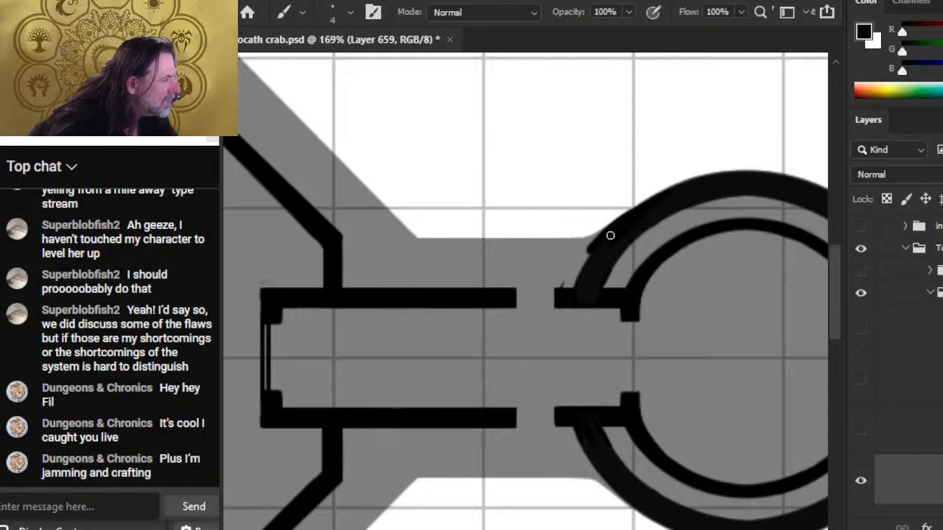
pyautogui.moveTo(609, 236)
pyautogui.mouseDown()
pyautogui.moveTo(578, 273)
pyautogui.moveTo(587, 244)
pyautogui.moveTo(572, 265)
pyautogui.mouseUp()
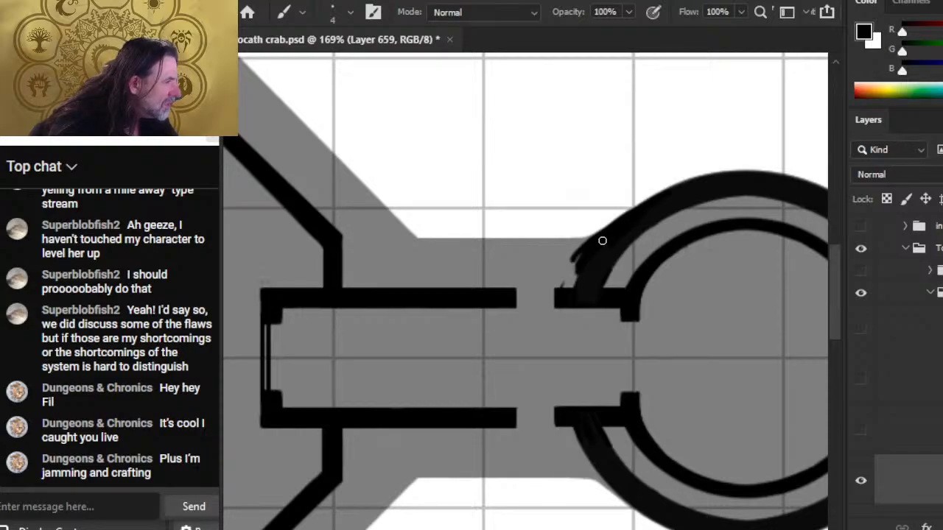
pyautogui.moveTo(607, 232); pyautogui.dragTo(577, 260)
pyautogui.moveTo(626, 217)
pyautogui.mouseDown()
pyautogui.moveTo(586, 251)
pyautogui.moveTo(631, 213)
pyautogui.moveTo(607, 235)
pyautogui.mouseUp()
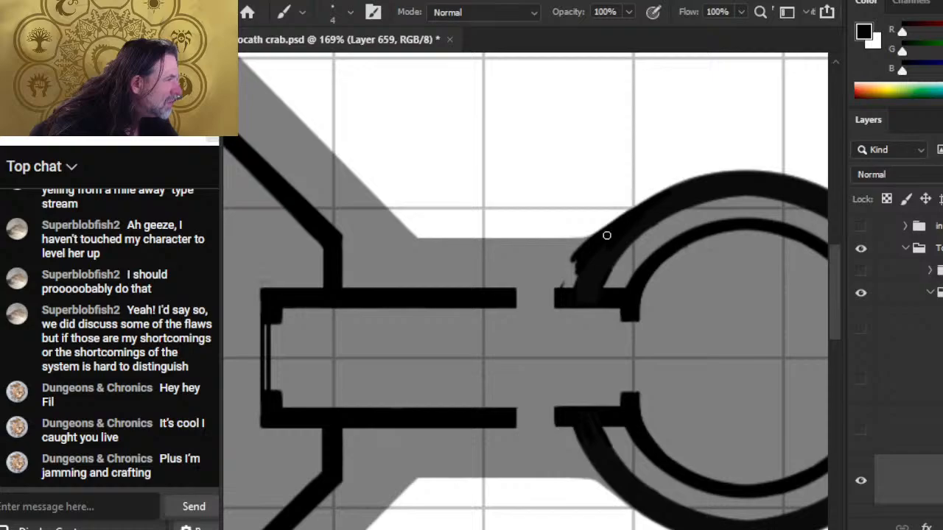
pyautogui.moveTo(648, 199); pyautogui.dragTo(618, 224)
pyautogui.moveTo(686, 185); pyautogui.dragTo(632, 214)
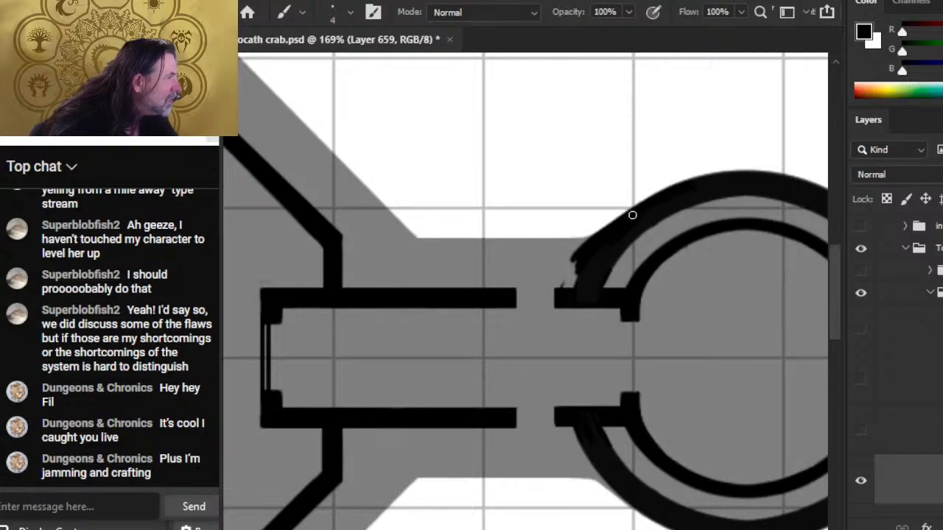
# Step: Extend the upper arc's outer edge down to the wall stub's end and tidy it with the size 10 Eraser
pyautogui.moveTo(589, 249); pyautogui.dragTo(565, 285)
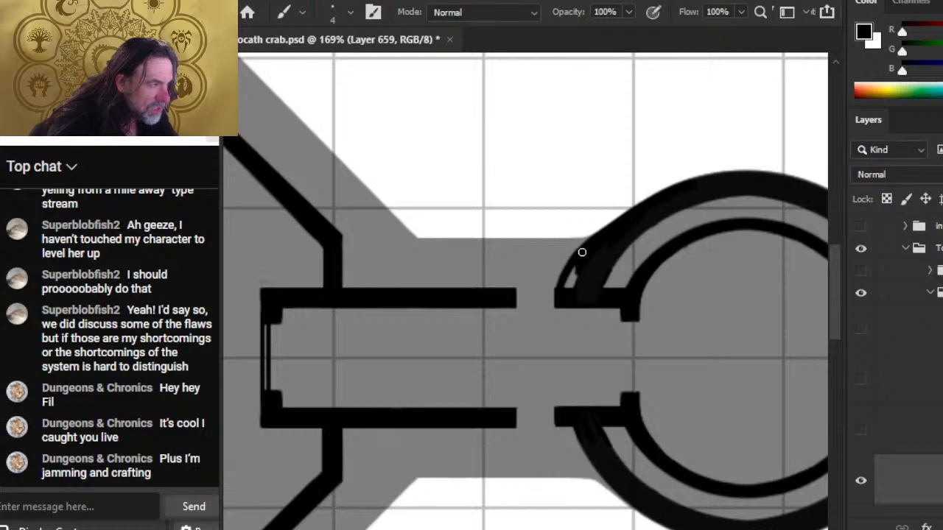
pyautogui.moveTo(583, 252); pyautogui.dragTo(560, 286)
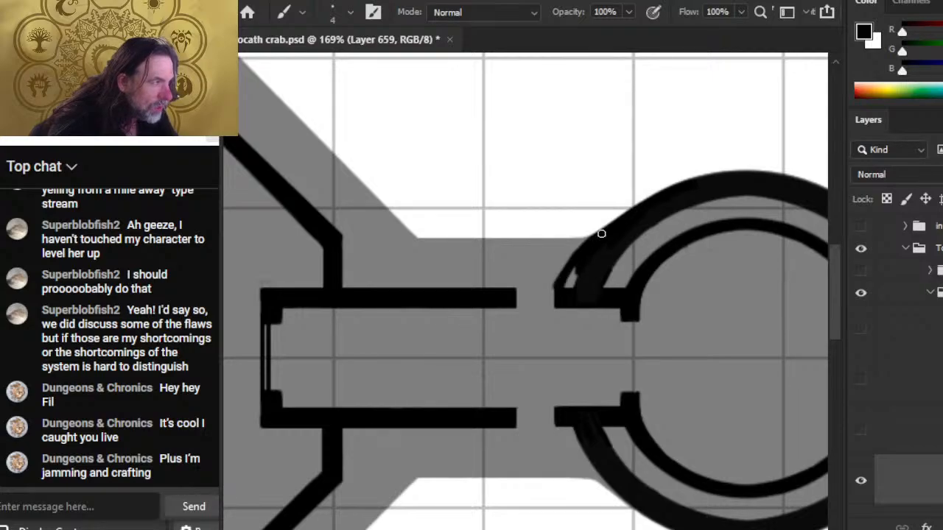
pyautogui.press('e')
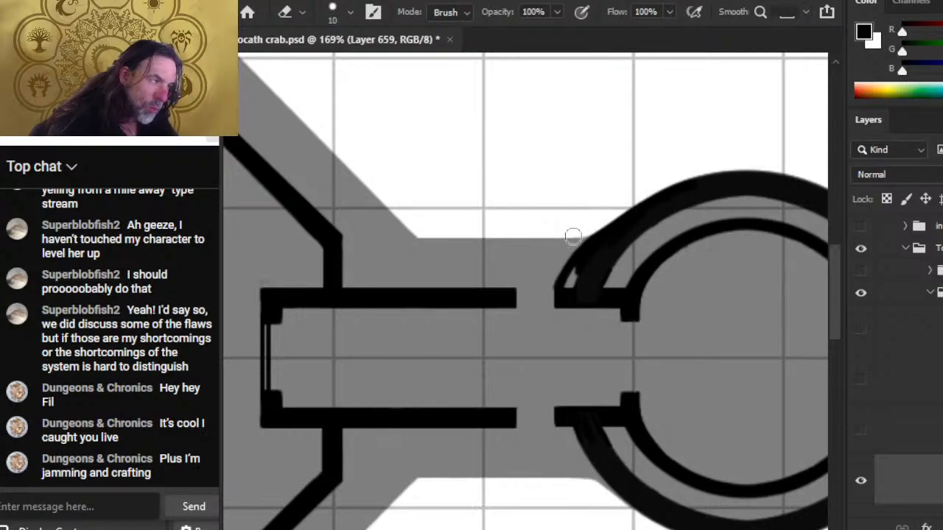
pyautogui.press('b')
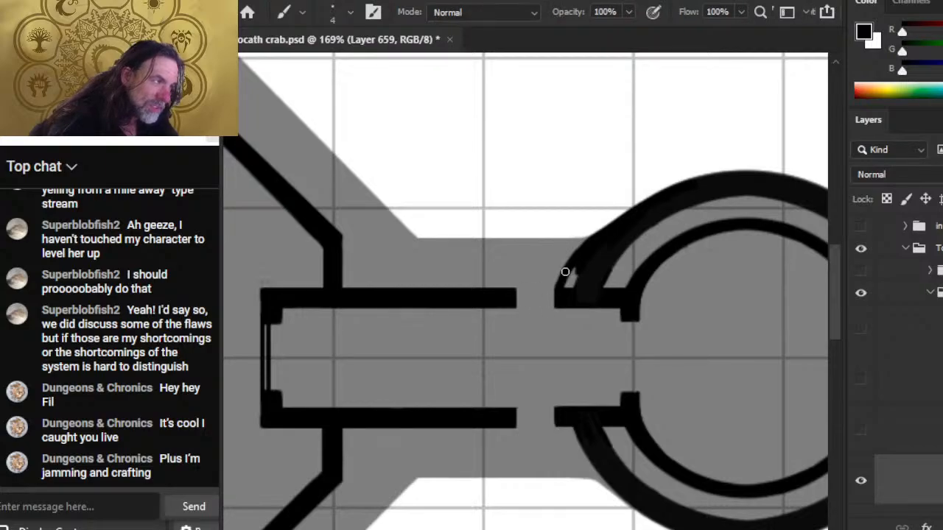
pyautogui.press('e')
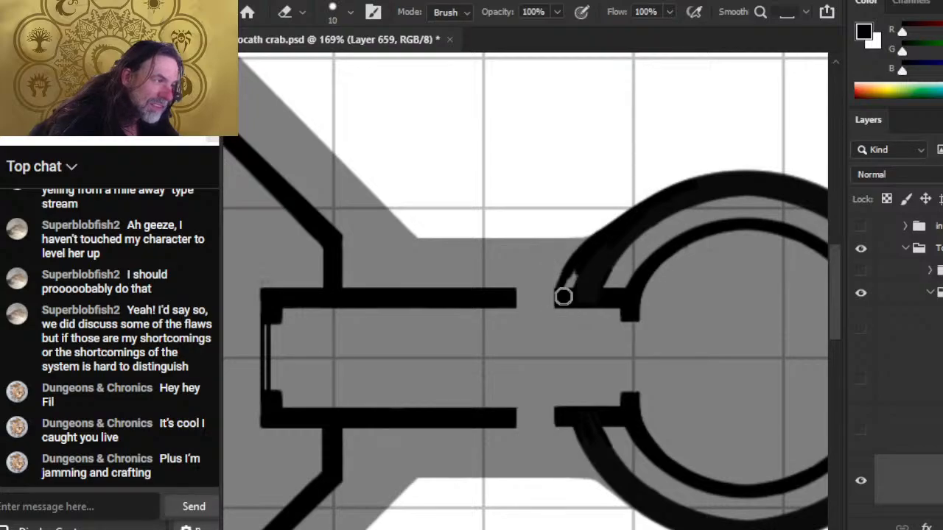
# Step: Fill the gap between the new outer curve and the old arc in black, smoothing the edge with the size 10 Eraser
pyautogui.press('b')
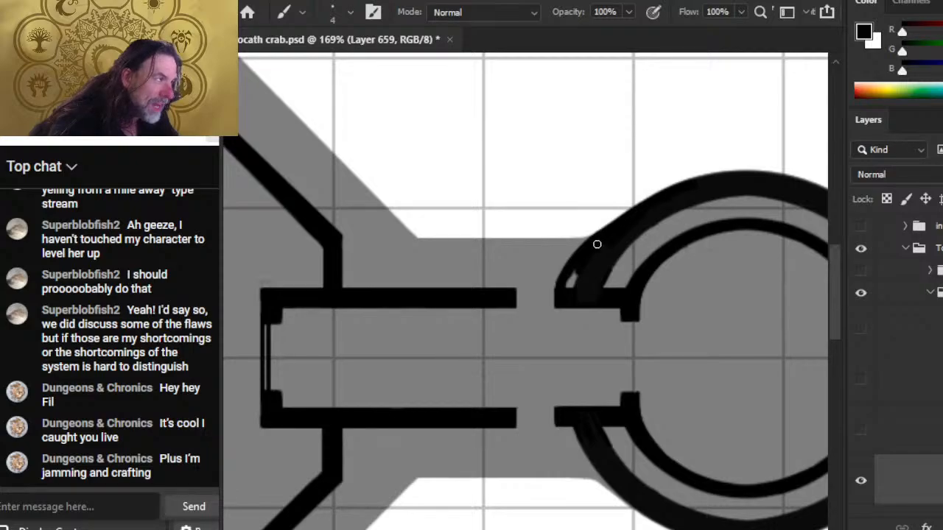
pyautogui.press('e')
pyautogui.press('b')
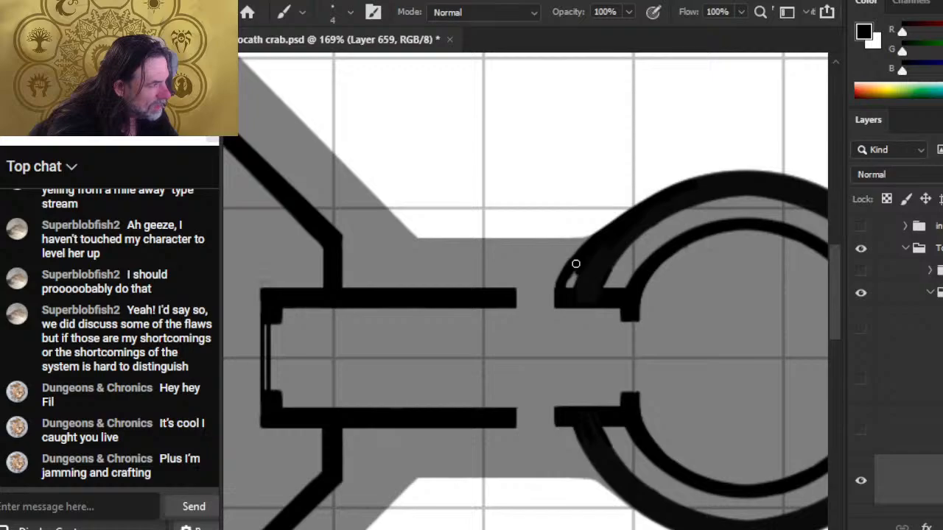
pyautogui.press('e')
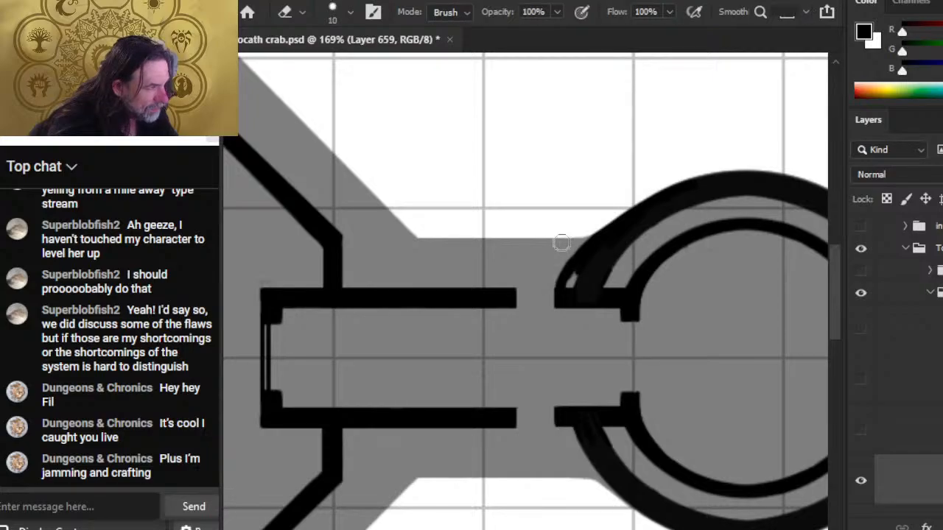
pyautogui.press('b')
pyautogui.press('e')
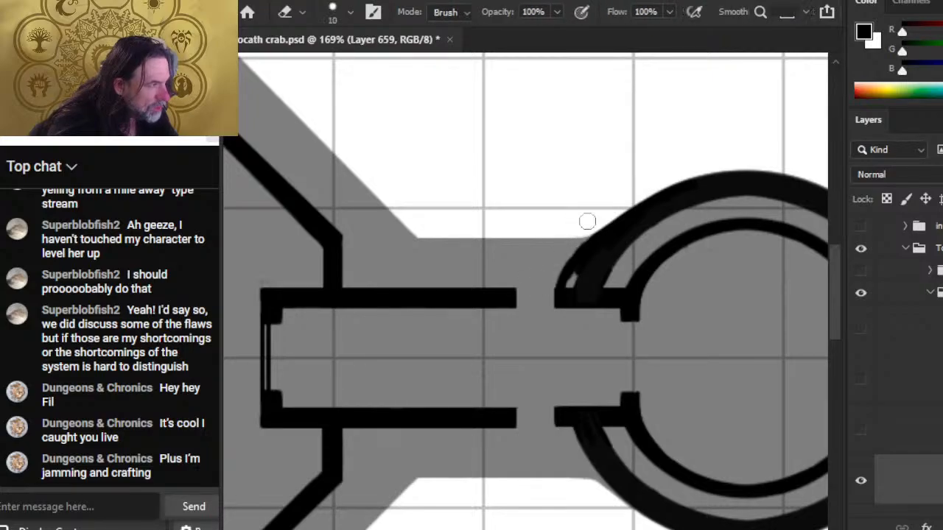
pyautogui.press('b')
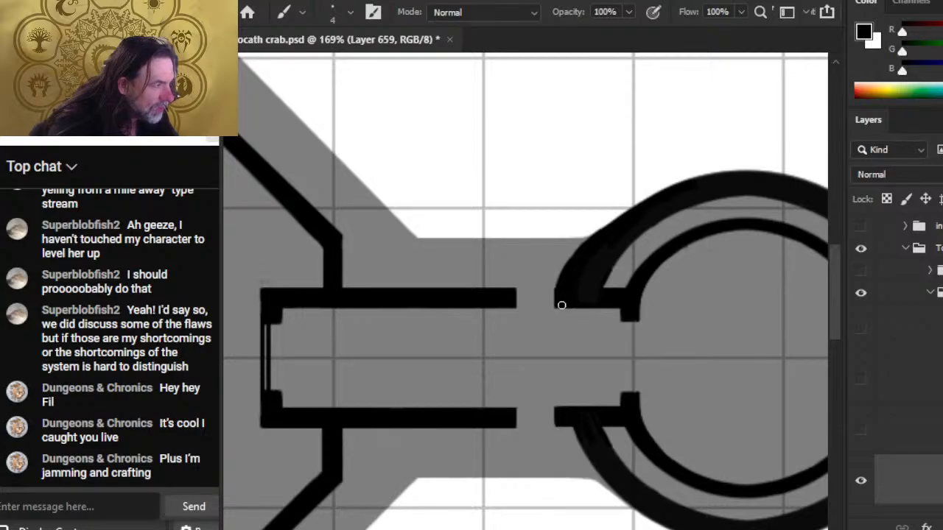
# Step: Trim the upper arc's outer edge above the stub with the Eraser, redraw its curve, and refill it with the size 4 Brush
pyautogui.press('e')
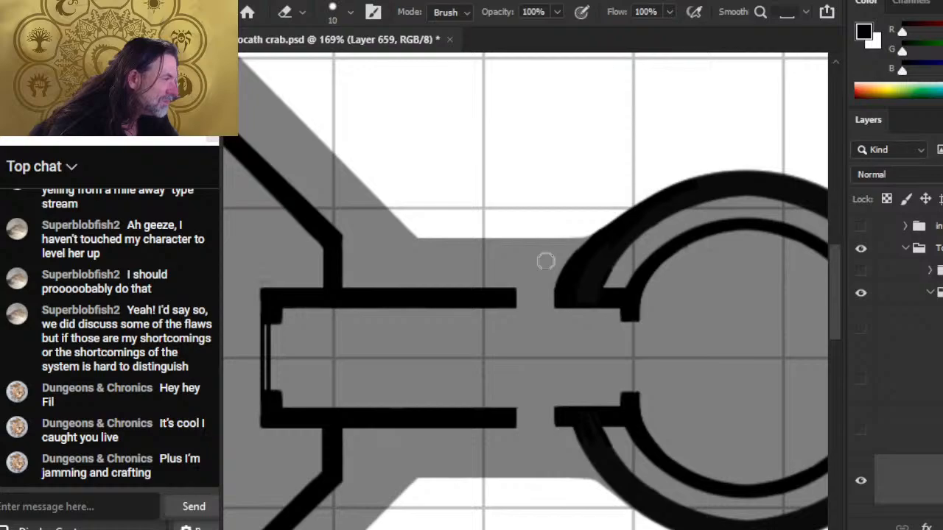
pyautogui.press('b')
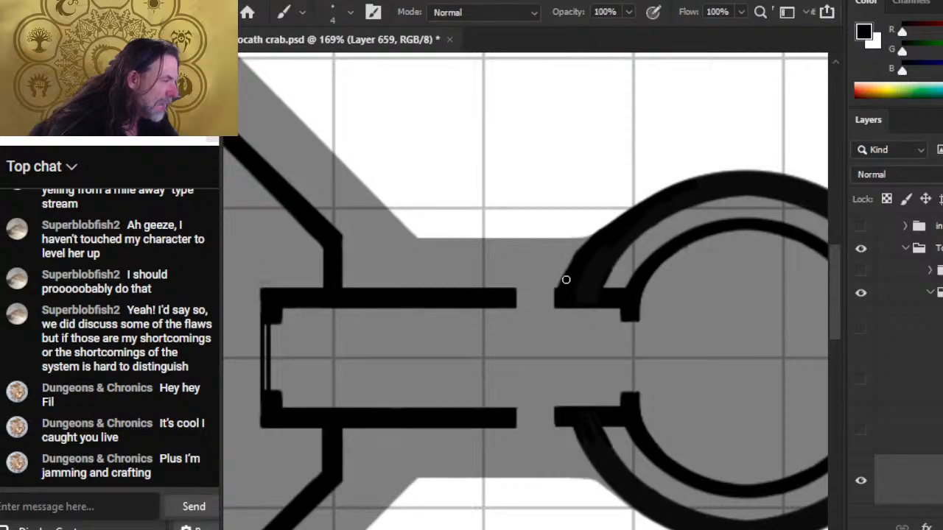
pyautogui.moveTo(566, 280)
pyautogui.mouseDown()
pyautogui.moveTo(562, 290)
pyautogui.moveTo(586, 243)
pyautogui.mouseUp()
pyautogui.press('e')
pyautogui.press('b')
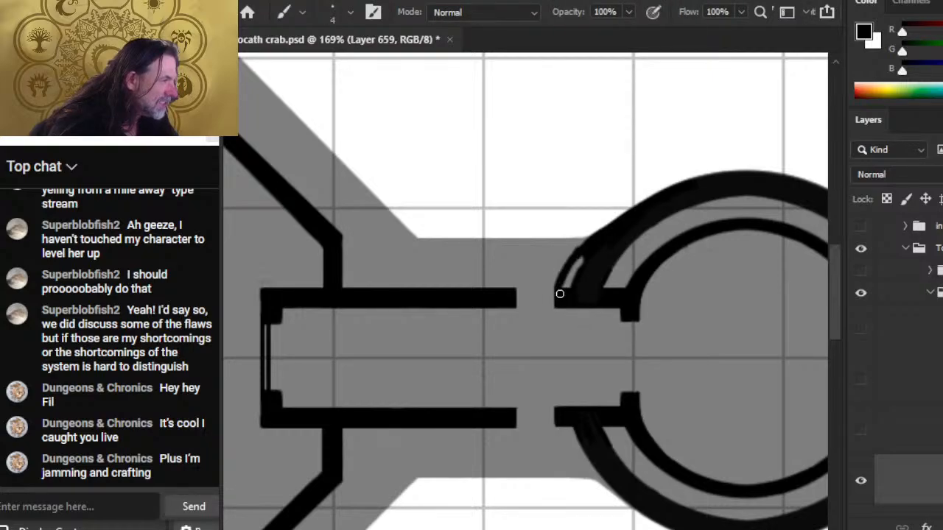
pyautogui.press('e')
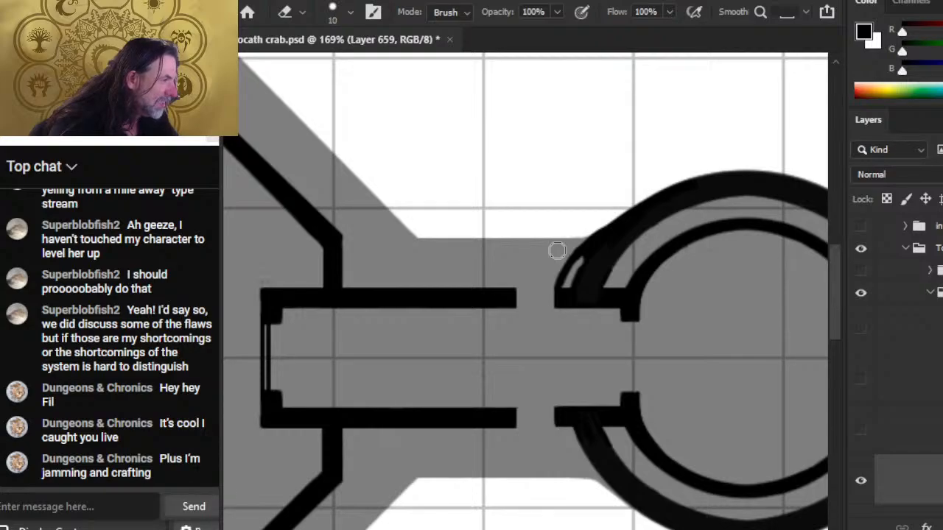
pyautogui.press('b')
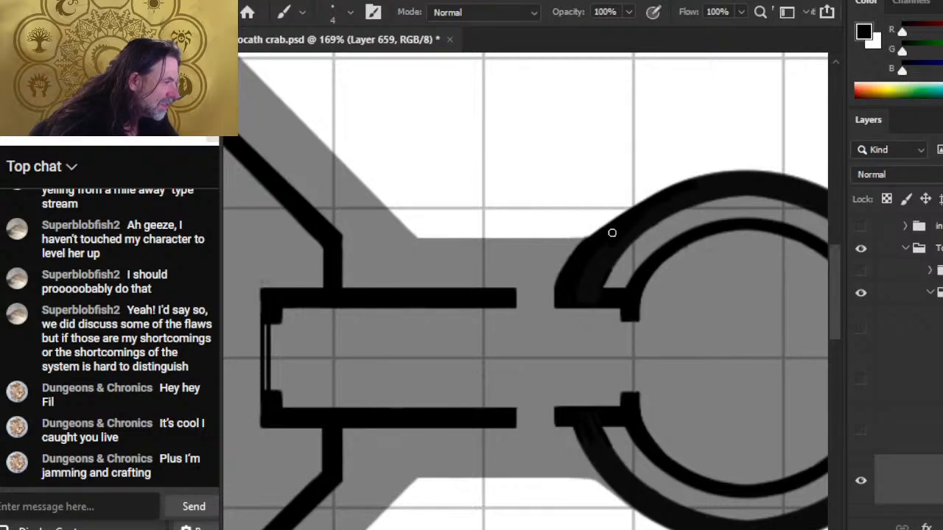
pyautogui.press('e')
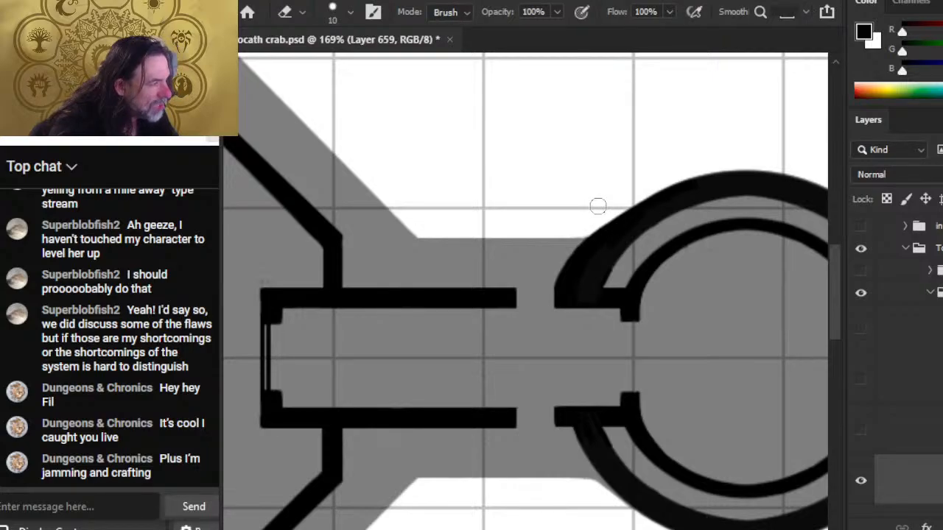
# Step: Refine the round room's widened upper arc above the wall stub, alternating size 4 black Brush touch-ups and size 10 Eraser trims
pyautogui.press('b')
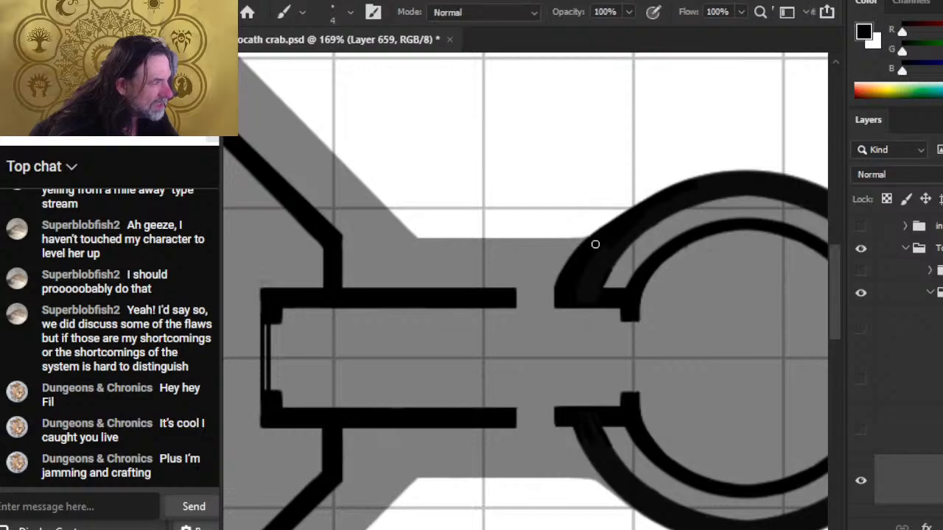
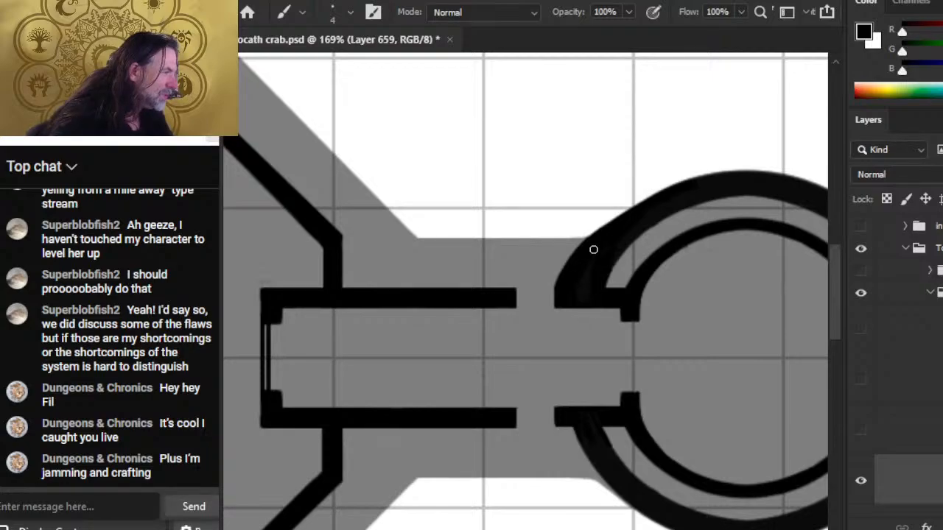
pyautogui.press('e')
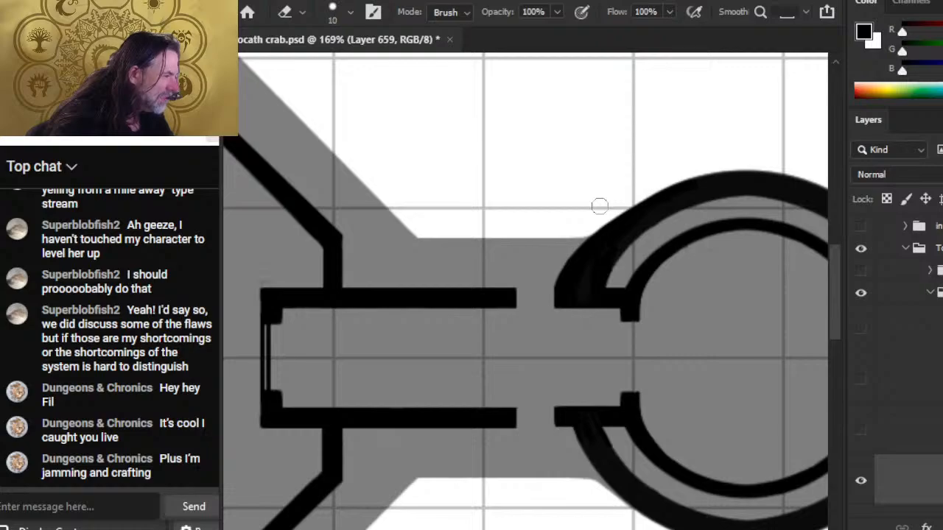
pyautogui.press('b')
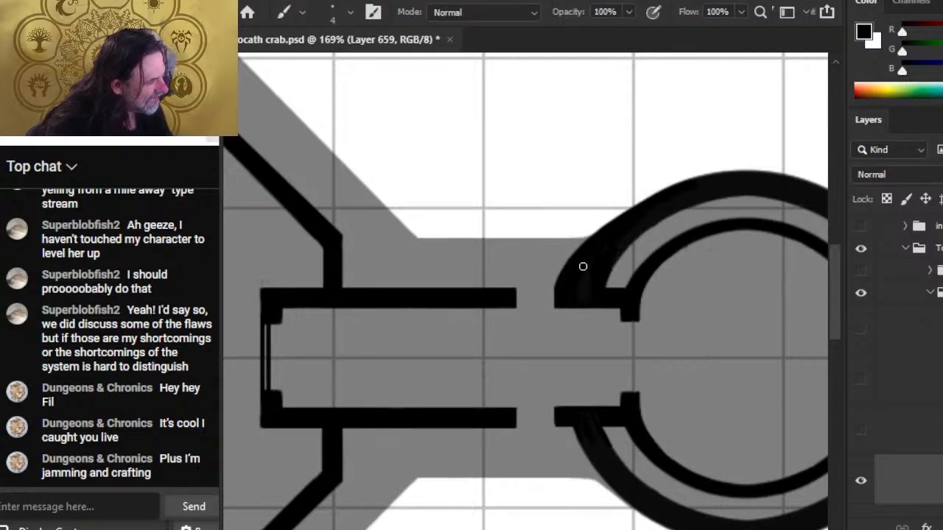
pyautogui.press('e')
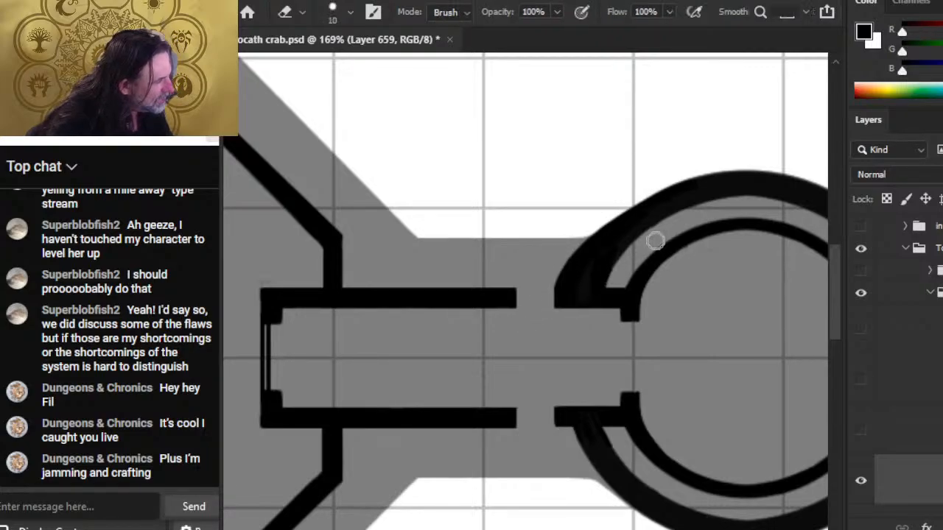
pyautogui.press('b')
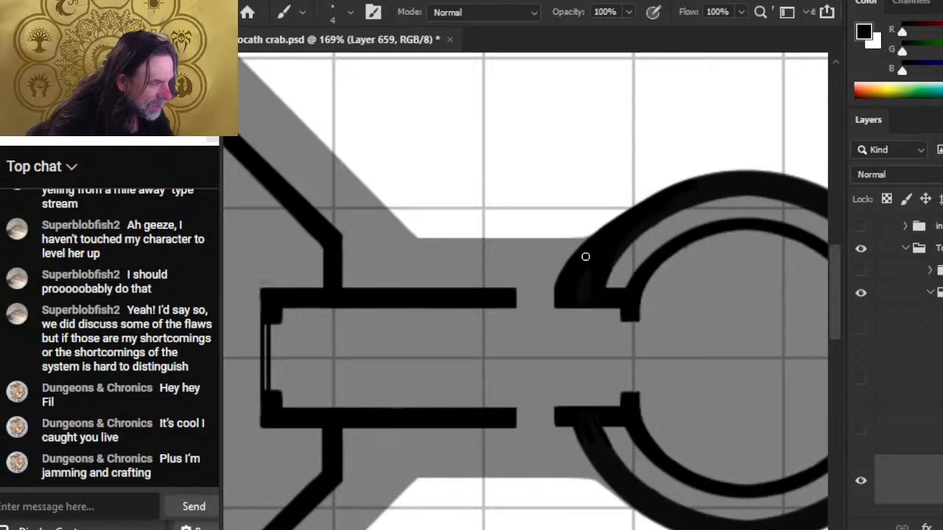
pyautogui.press('e')
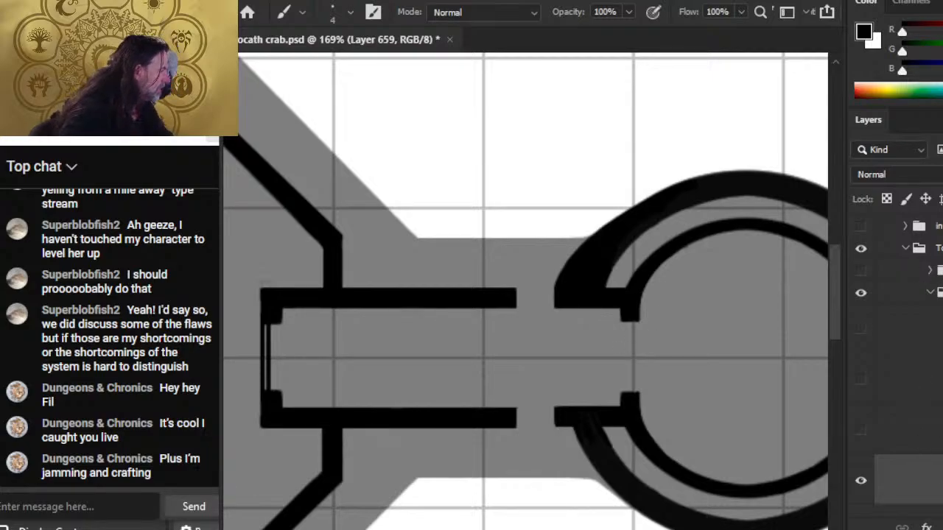
# Step: Look through the upper layers of the reception deck group for the layer holding the grey floor fill
pyautogui.click(937, 292)
pyautogui.click(937, 248)
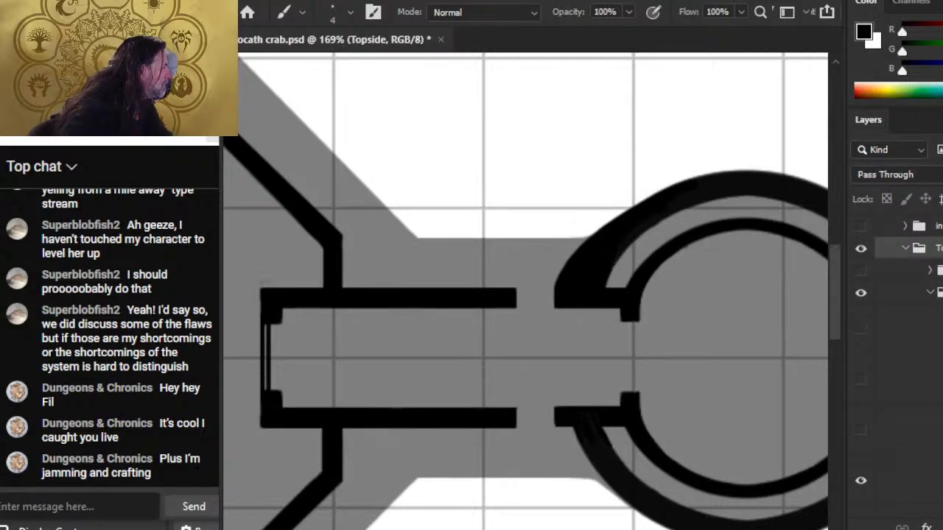
pyautogui.click(936, 293)
pyautogui.scroll(-3, 906, 354)
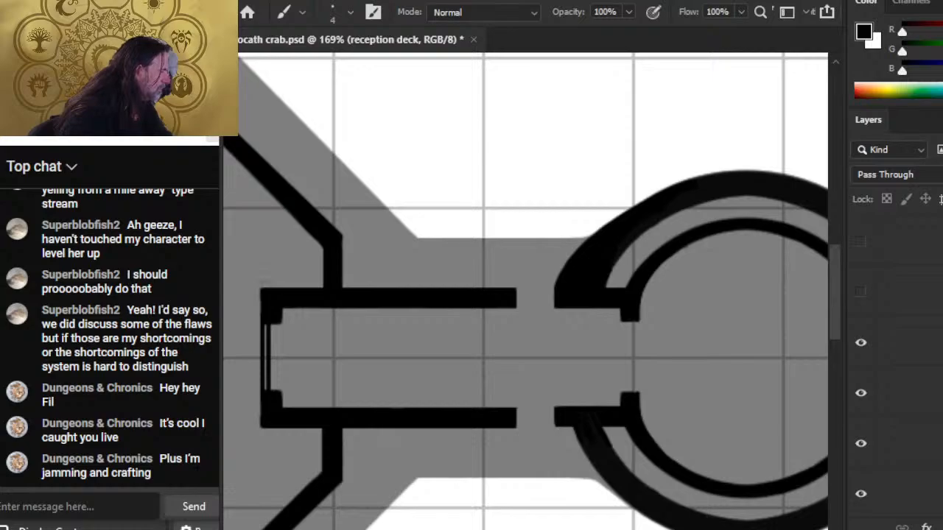
pyautogui.click(930, 341)
pyautogui.click(921, 393)
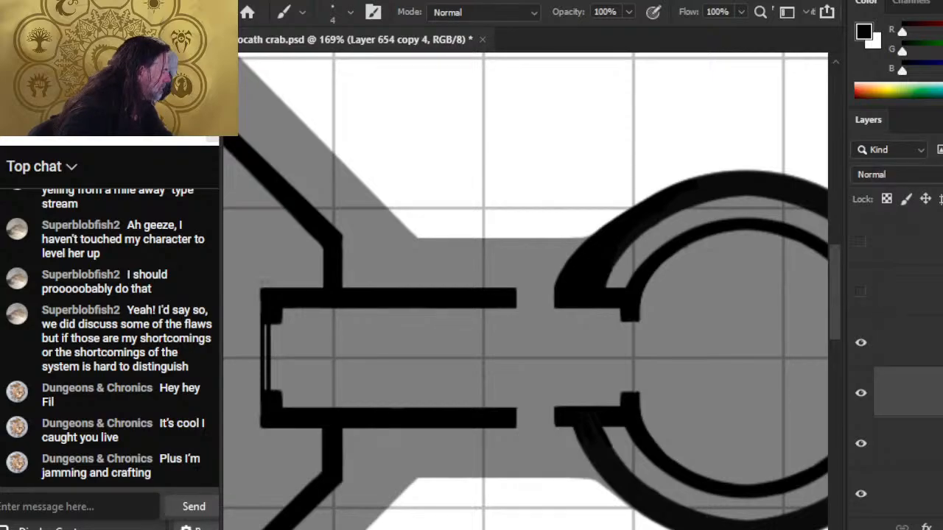
pyautogui.click(920, 443)
pyautogui.scroll(-3, 898, 360)
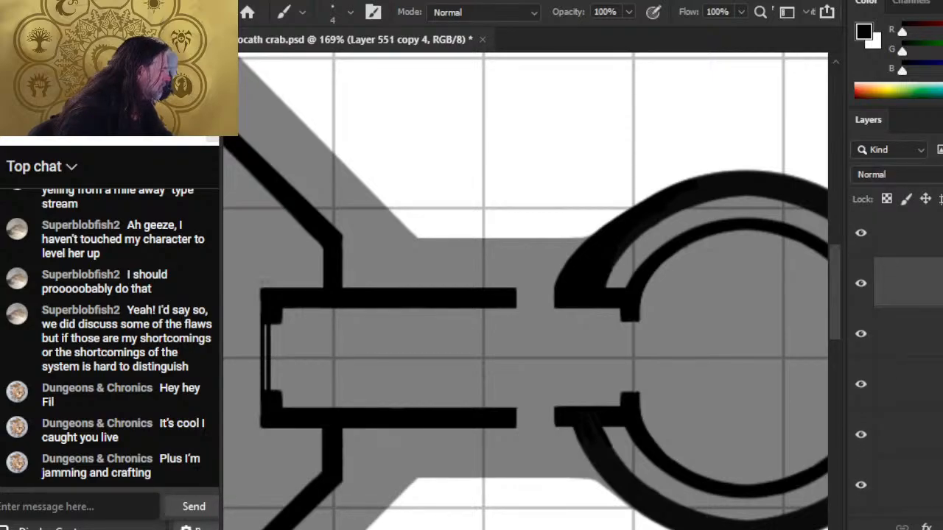
pyautogui.click(920, 334)
pyautogui.click(921, 383)
pyautogui.click(920, 333)
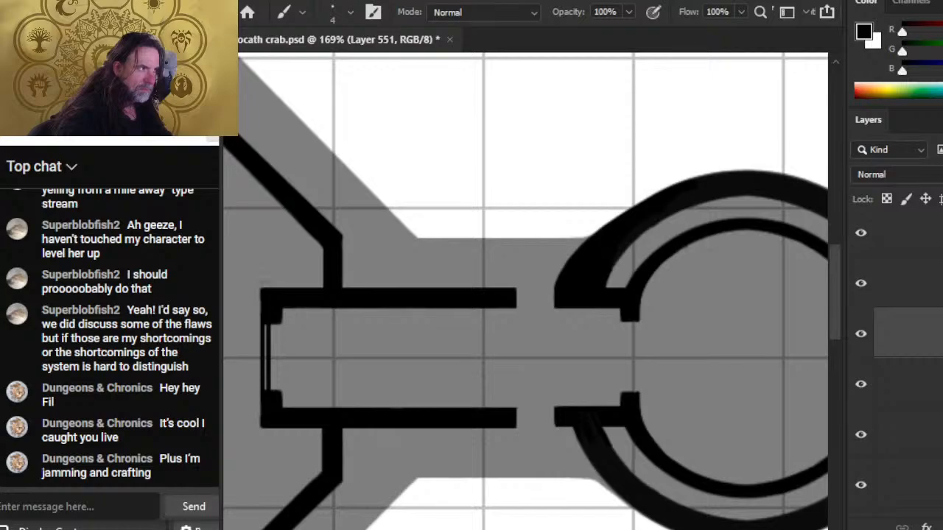
# Step: Check the layers from Layer 551 down to Layer 648 for the grey floor fill, toggling one layer's visibility
pyautogui.press('z')
pyautogui.moveTo(688, 368); pyautogui.dragTo(632, 375)
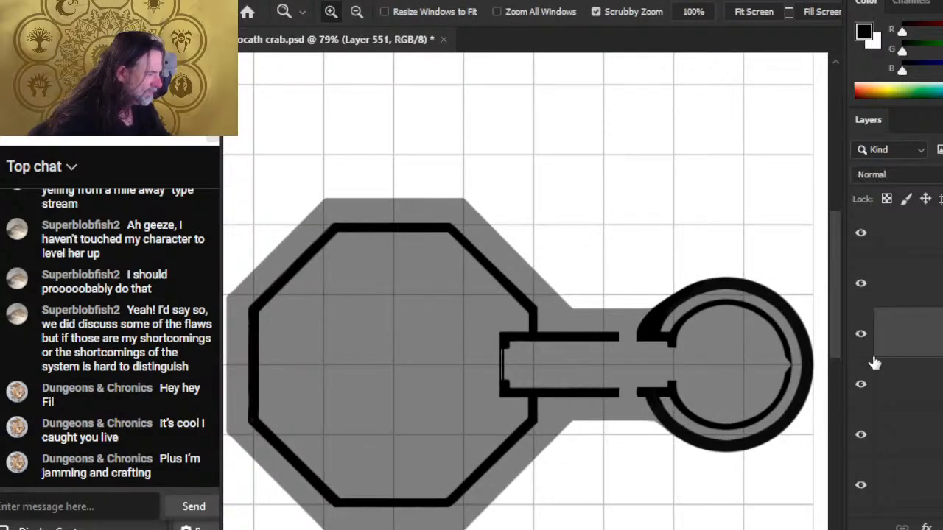
pyautogui.click(861, 389)
pyautogui.click(861, 389)
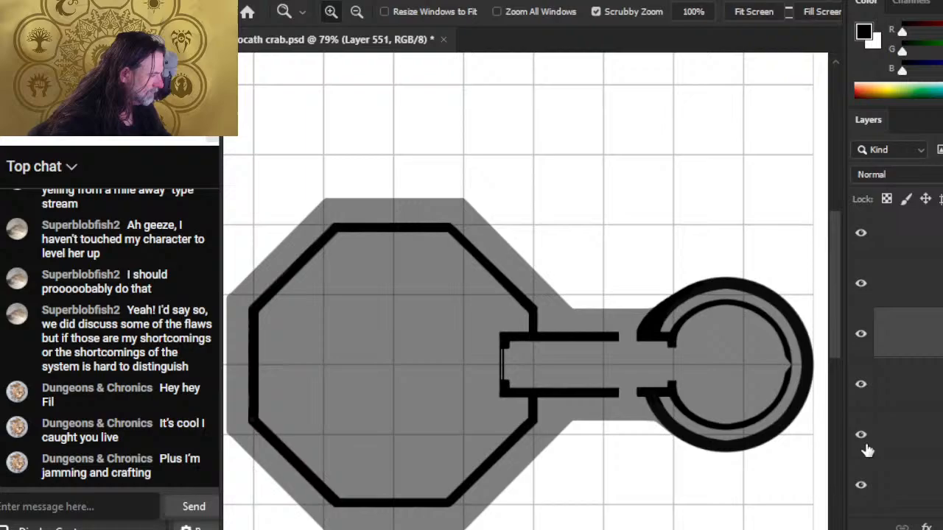
pyautogui.click(905, 396)
pyautogui.click(917, 433)
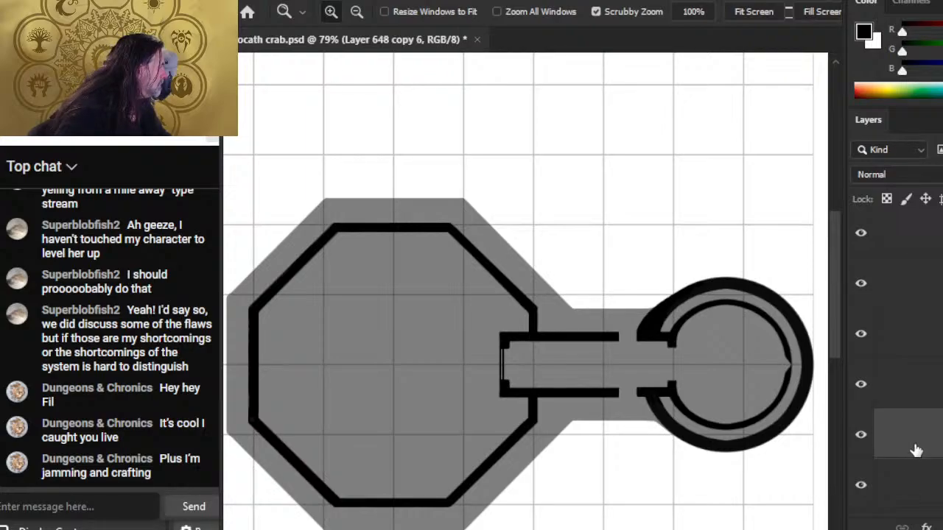
pyautogui.click(902, 485)
pyautogui.scroll(-3, 936, 357)
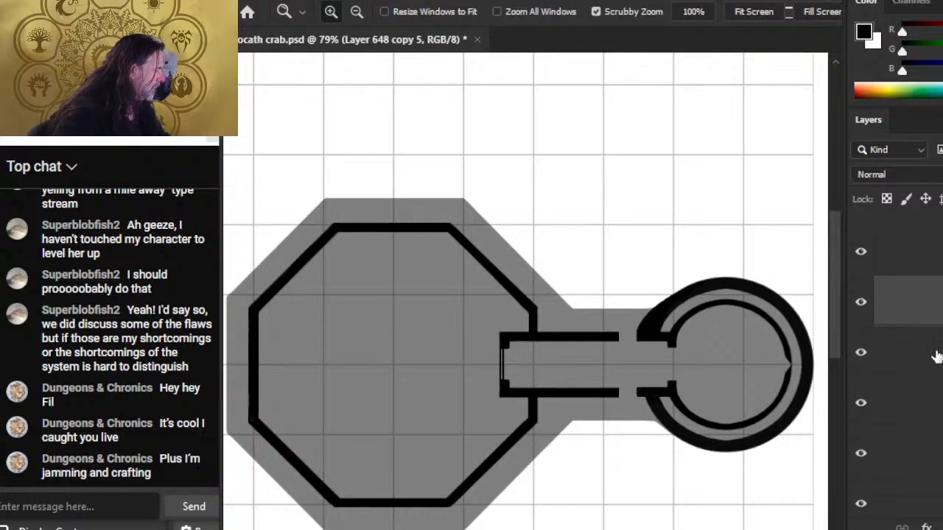
pyautogui.click(910, 368)
pyautogui.click(915, 414)
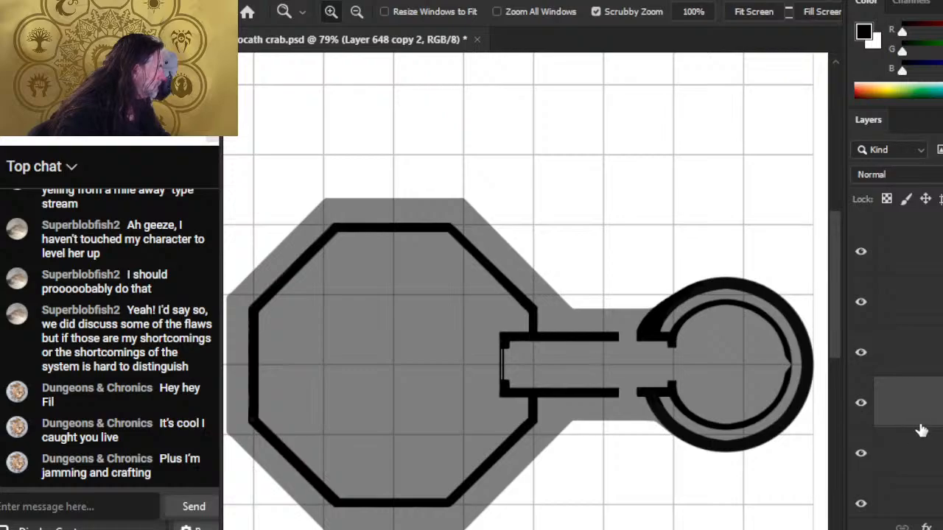
pyautogui.click(924, 456)
pyautogui.click(922, 508)
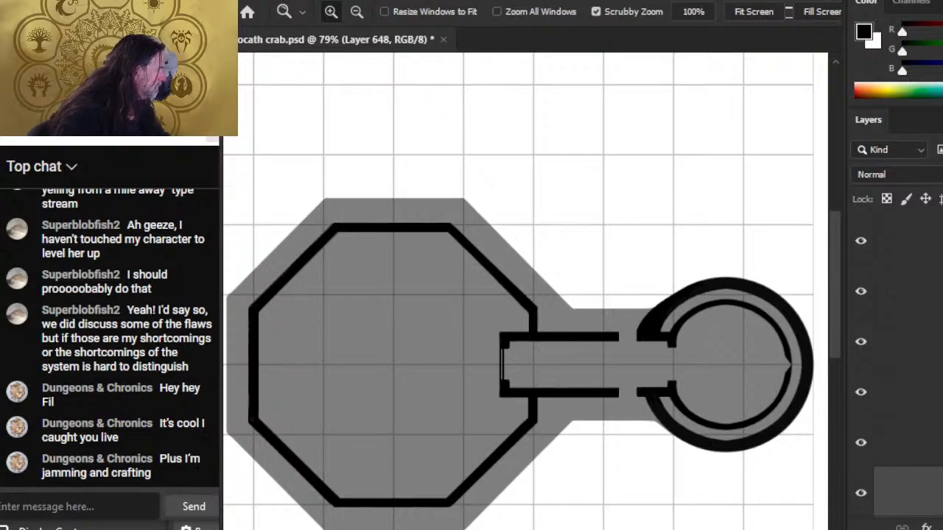
# Step: Check the layers below Layer 648 and hide the grey floor fill beneath Layer 649, leaving the black walls on white
pyautogui.scroll(-3, 935, 398)
pyautogui.click(899, 383)
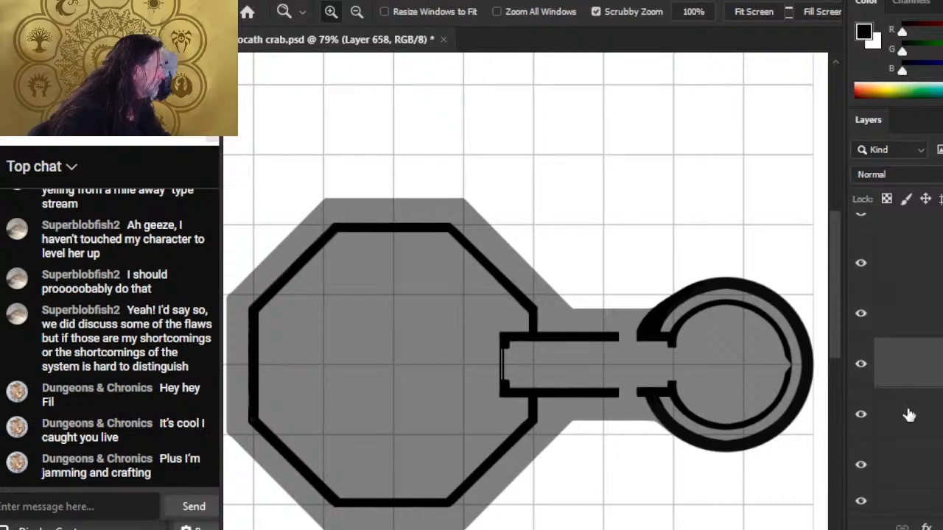
pyautogui.click(910, 414)
pyautogui.click(915, 483)
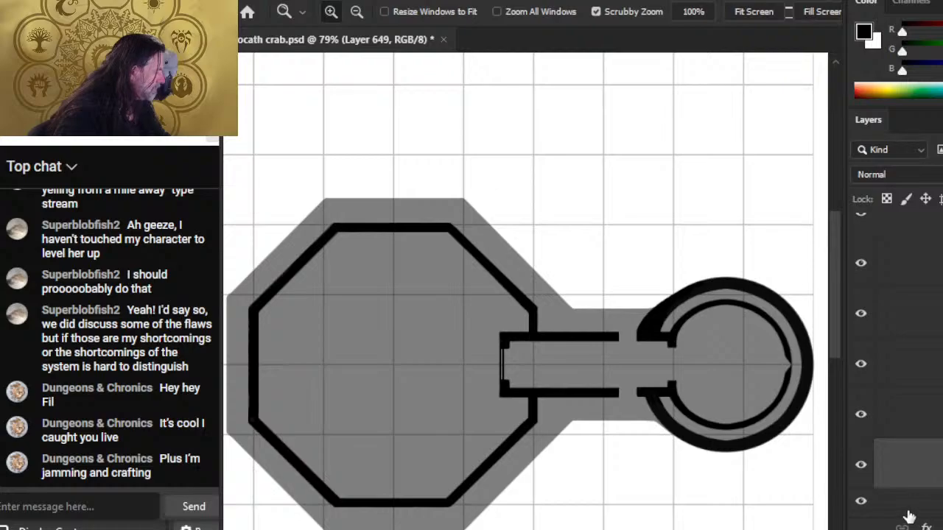
pyautogui.click(908, 509)
pyautogui.click(912, 482)
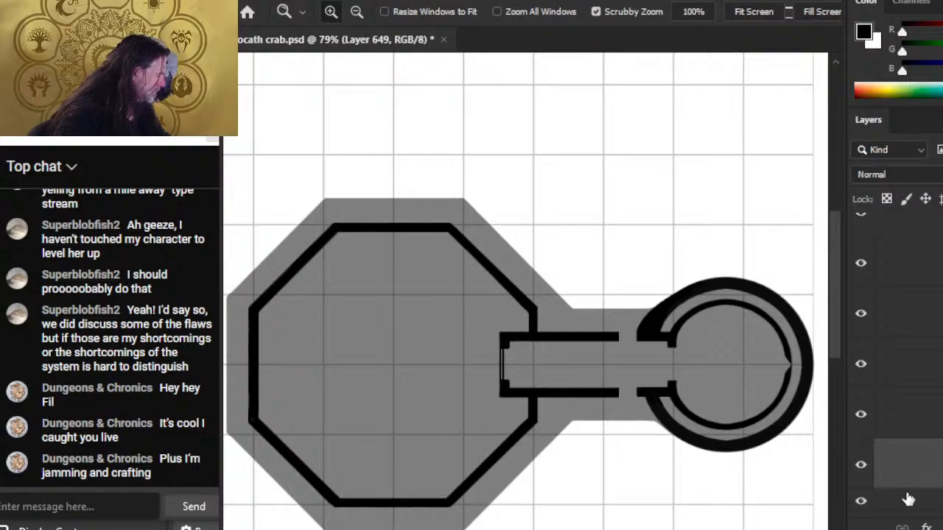
pyautogui.click(861, 504)
pyautogui.click(861, 504)
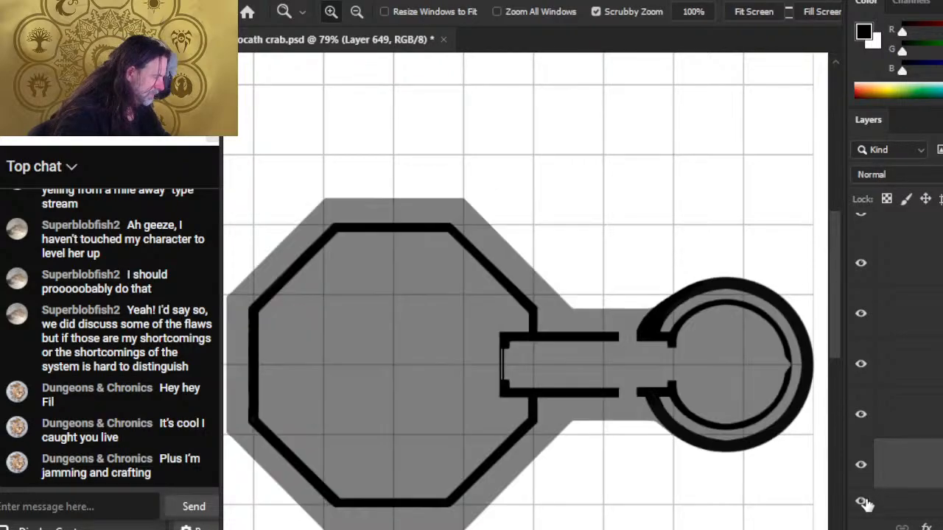
pyautogui.click(862, 504)
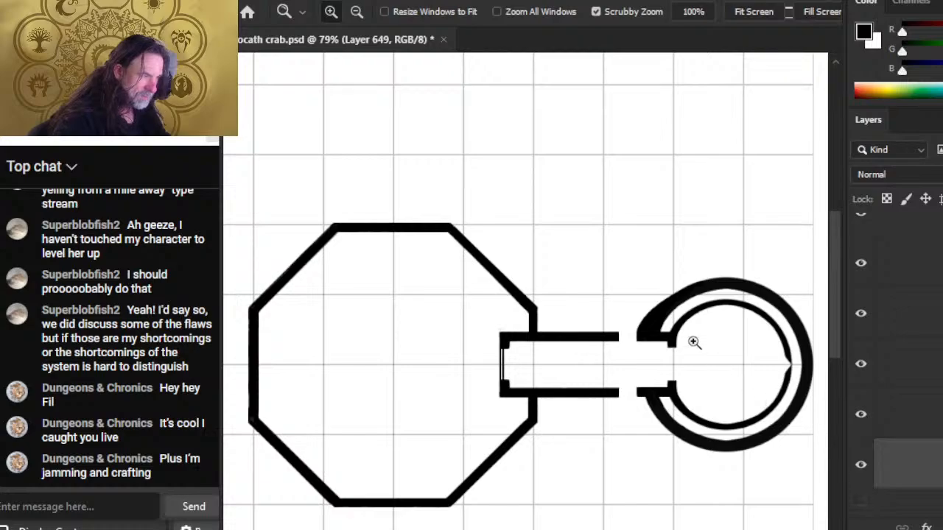
pyautogui.moveTo(665, 361); pyautogui.dragTo(751, 334)
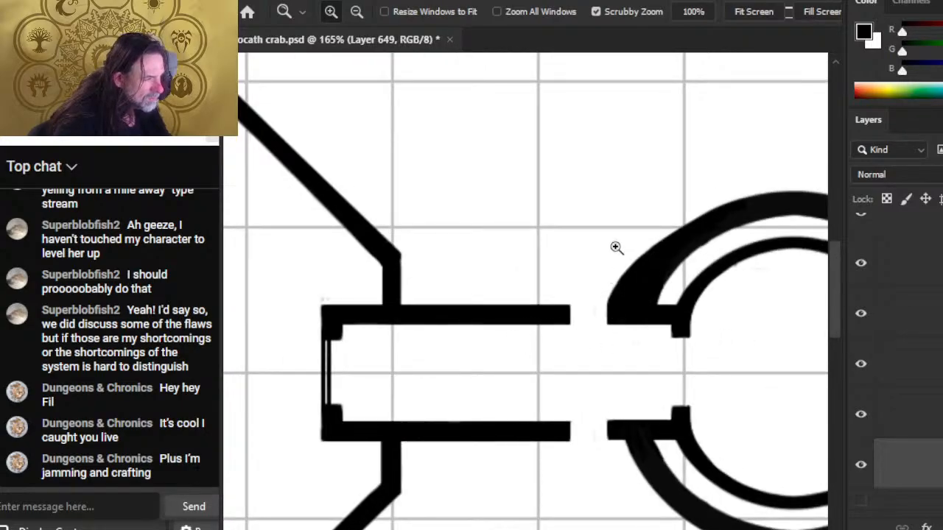
# Step: Select Layer 659 and smooth the upper arc's outer edge above the stub with the size 10 Eraser and size 4 Brush
pyautogui.press('b')
pyautogui.scroll(-10, 868, 389)
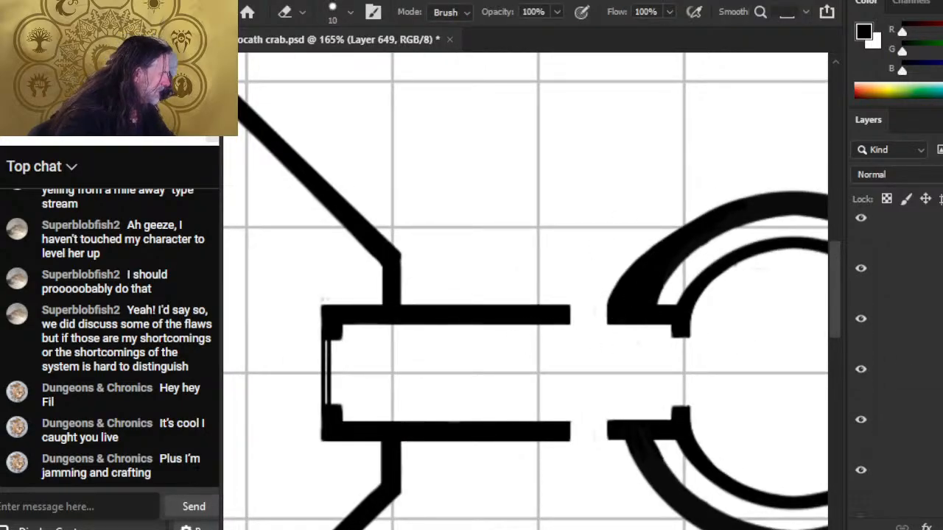
pyautogui.click(860, 385)
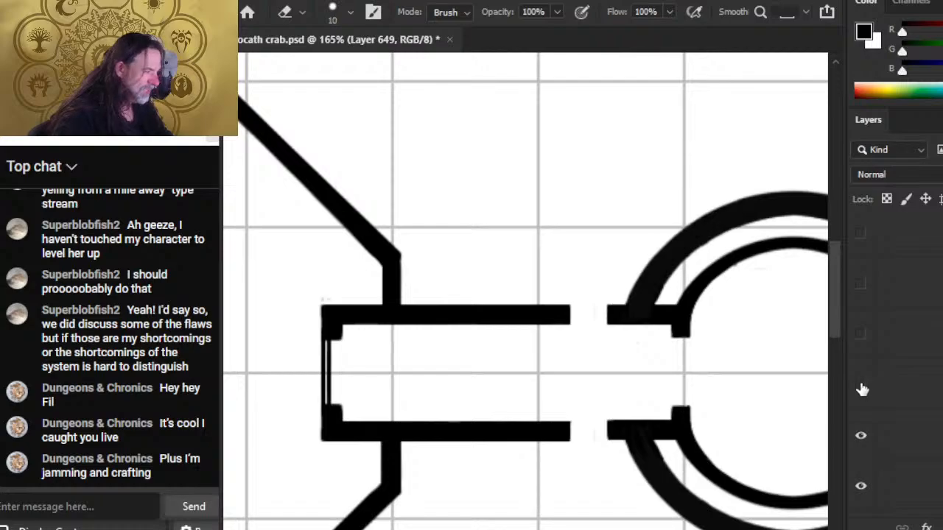
pyautogui.click(860, 385)
pyautogui.click(895, 384)
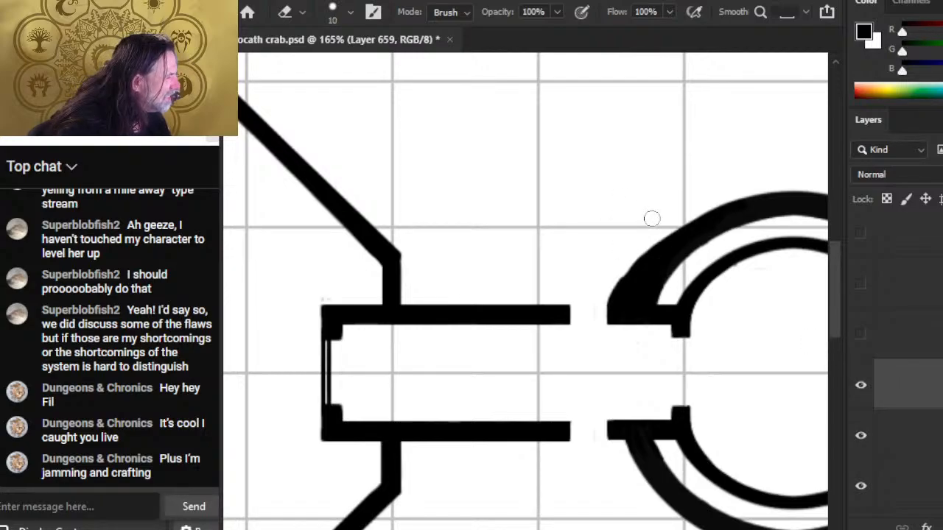
pyautogui.press('b')
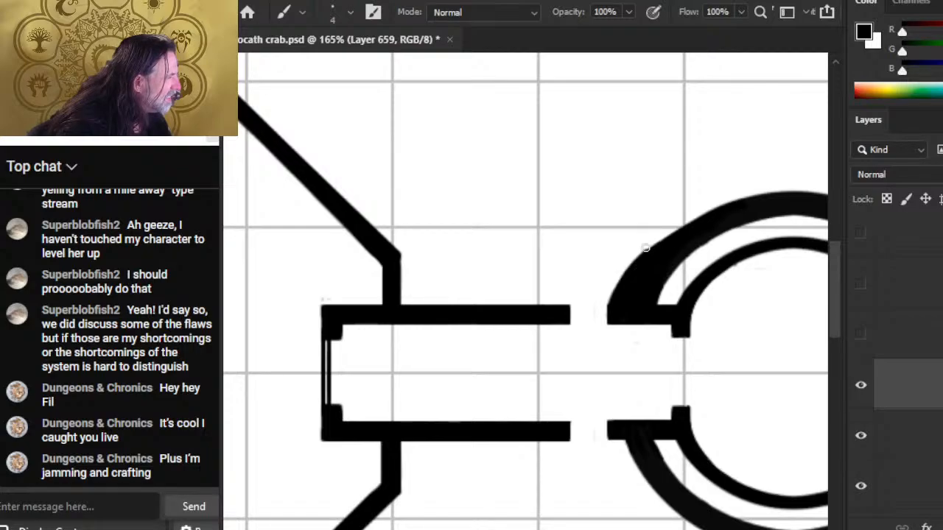
pyautogui.press('e')
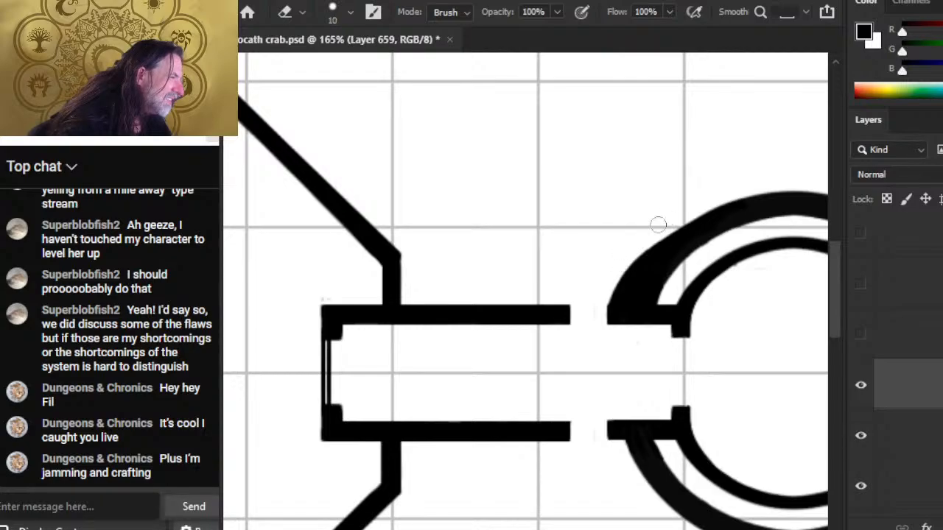
# Step: Erase the added black widening from the round room's upper arc on Layer 659
pyautogui.press('z')
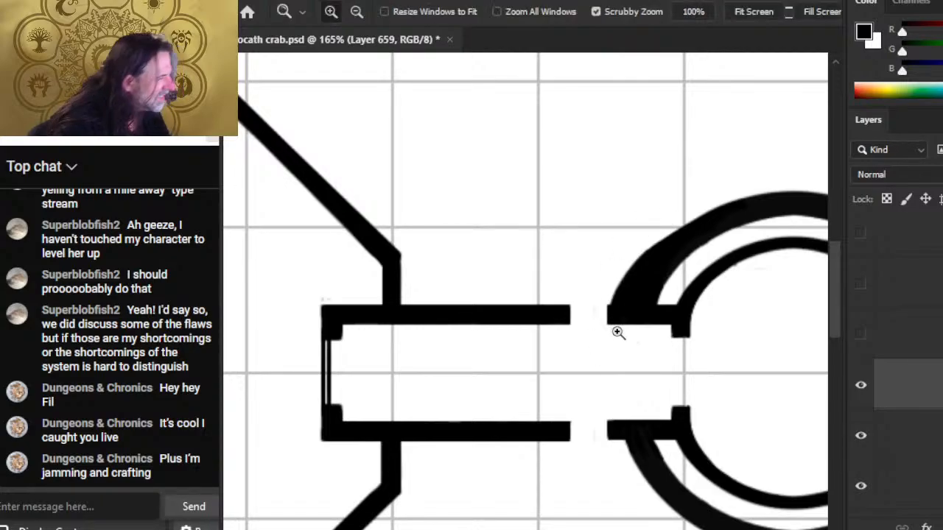
pyautogui.moveTo(617, 301)
pyautogui.mouseDown()
pyautogui.moveTo(638, 290)
pyautogui.moveTo(694, 203)
pyautogui.mouseUp()
pyautogui.press('e')
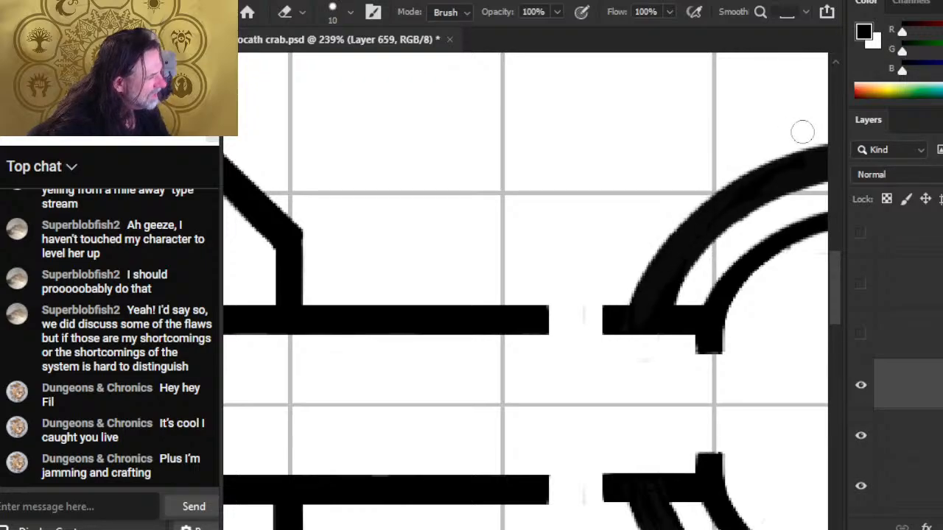
# Step: Delete Layer 659 and hide the layer directly below Layer 654 copy 4 to check the round room's walls
pyautogui.press('z')
pyautogui.moveTo(725, 293); pyautogui.dragTo(622, 335)
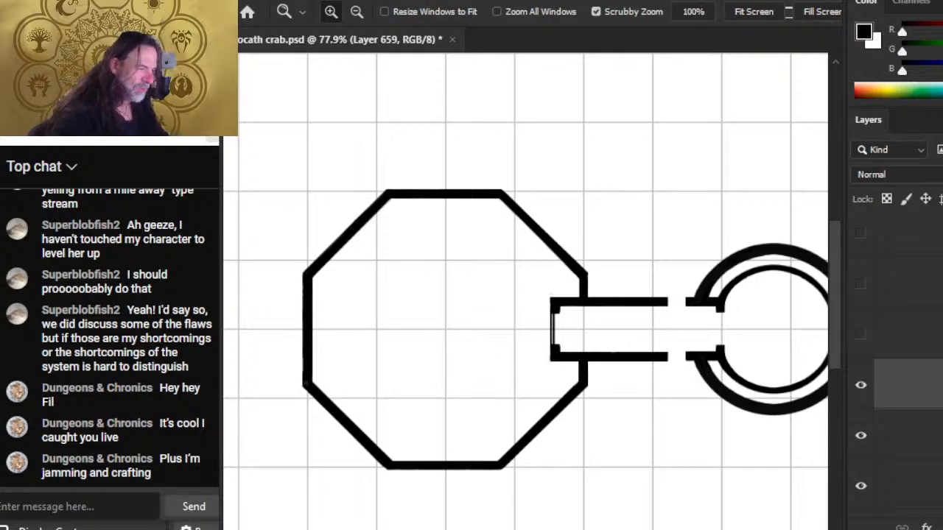
pyautogui.moveTo(736, 379); pyautogui.dragTo(561, 261)
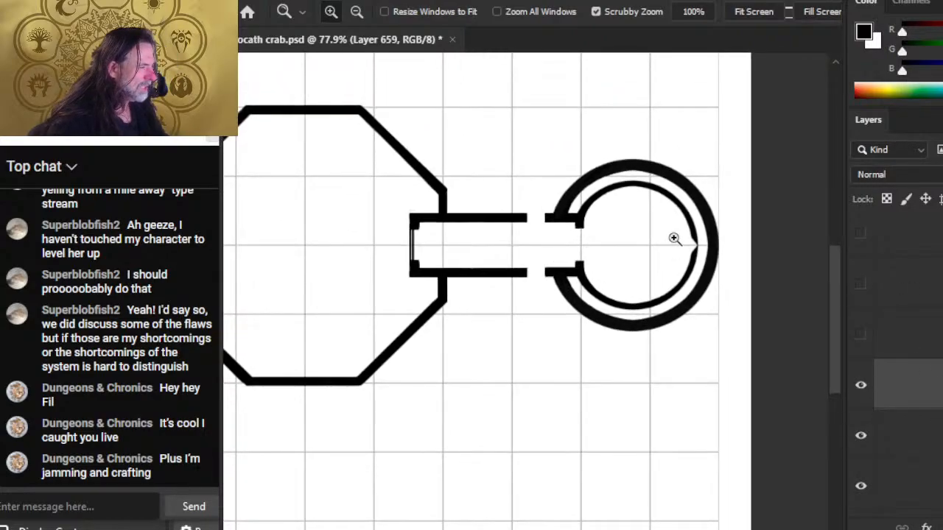
pyautogui.moveTo(673, 238); pyautogui.dragTo(693, 269)
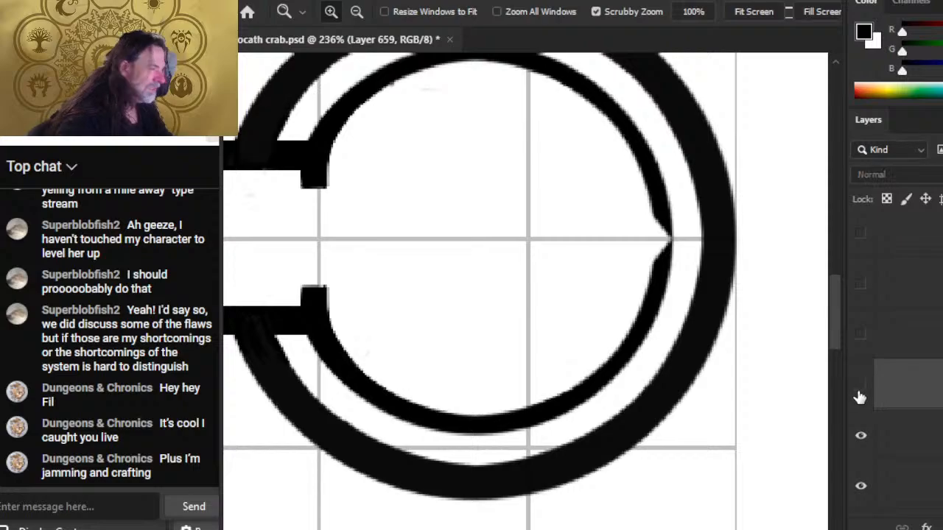
pyautogui.click(902, 397)
pyautogui.click(862, 435)
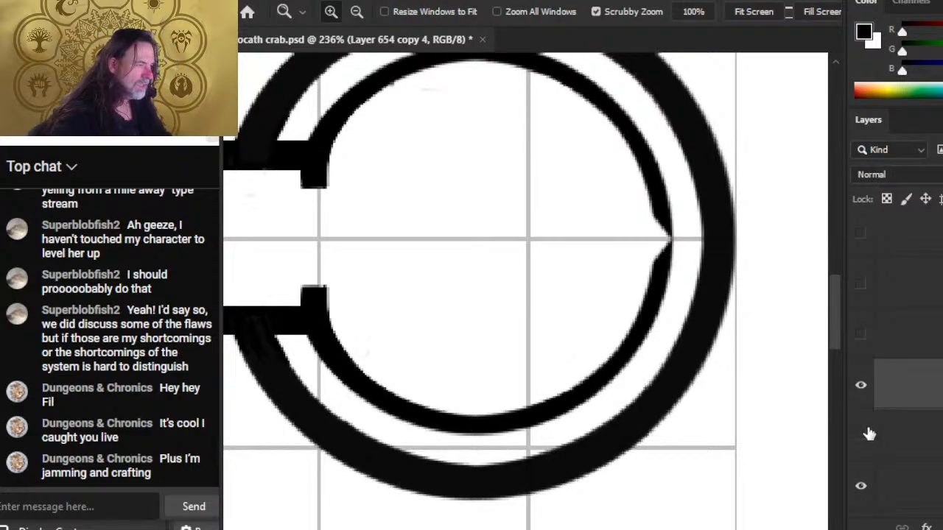
# Step: Show the layer below Layer 654 copy 4 again and paint the upper arc's inner corner at the stub black with the size 4 Brush
pyautogui.click(863, 435)
pyautogui.click(869, 391)
pyautogui.click(869, 391)
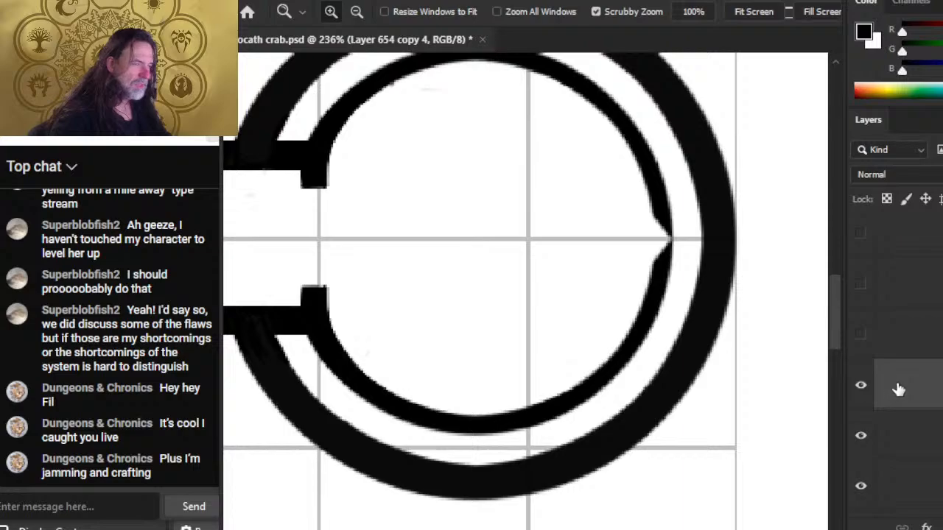
pyautogui.moveTo(403, 251); pyautogui.dragTo(593, 363)
pyautogui.press('b')
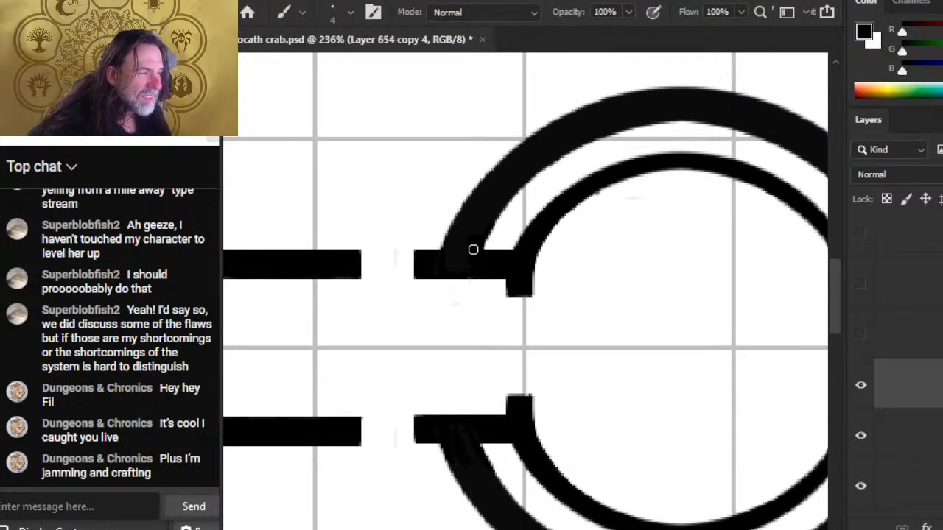
pyautogui.moveTo(481, 235); pyautogui.dragTo(513, 248)
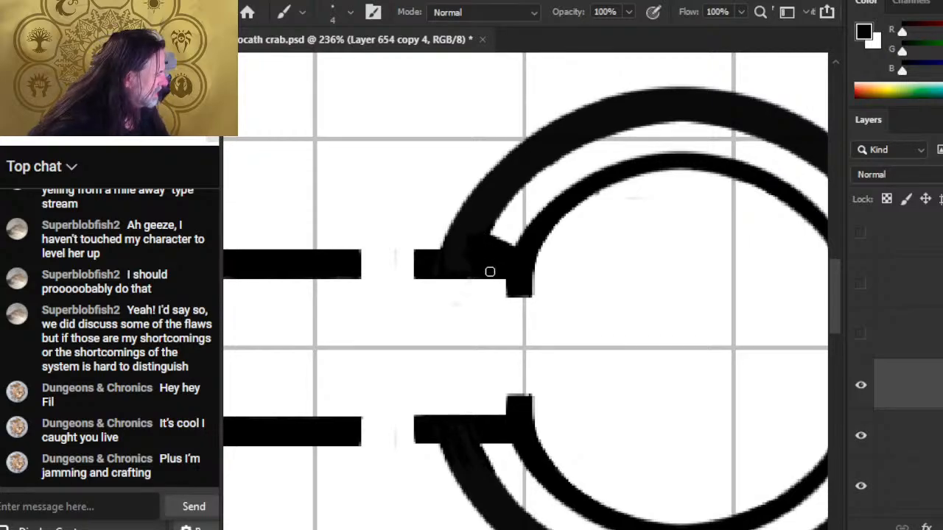
pyautogui.click(858, 386)
pyautogui.click(858, 387)
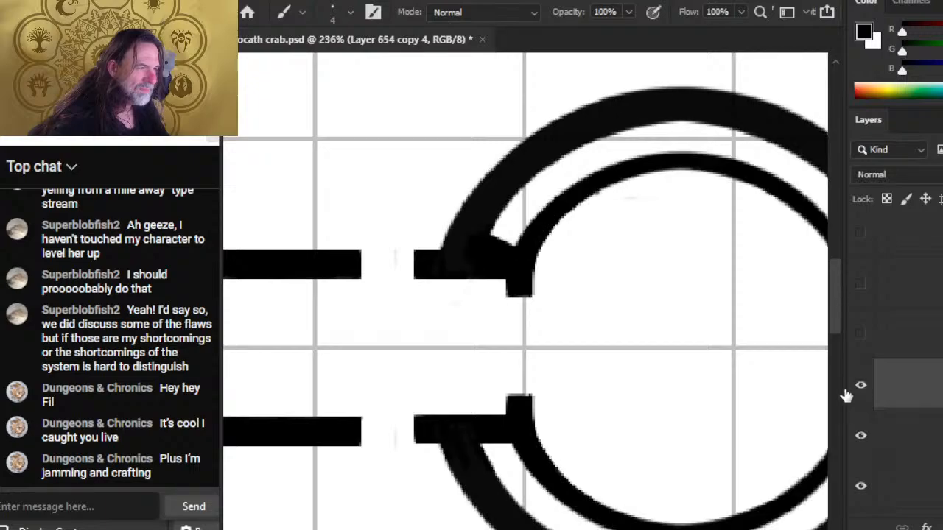
# Step: Copy the lassoed upper wall corner of Layer 654 copy 4 to a new layer and flip the copy vertically
pyautogui.press('l')
pyautogui.moveTo(499, 228)
pyautogui.mouseDown()
pyautogui.moveTo(412, 261)
pyautogui.moveTo(464, 305)
pyautogui.moveTo(497, 310)
pyautogui.moveTo(546, 268)
pyautogui.moveTo(477, 229)
pyautogui.mouseUp()
pyautogui.hotkey('ctrl', 'j')
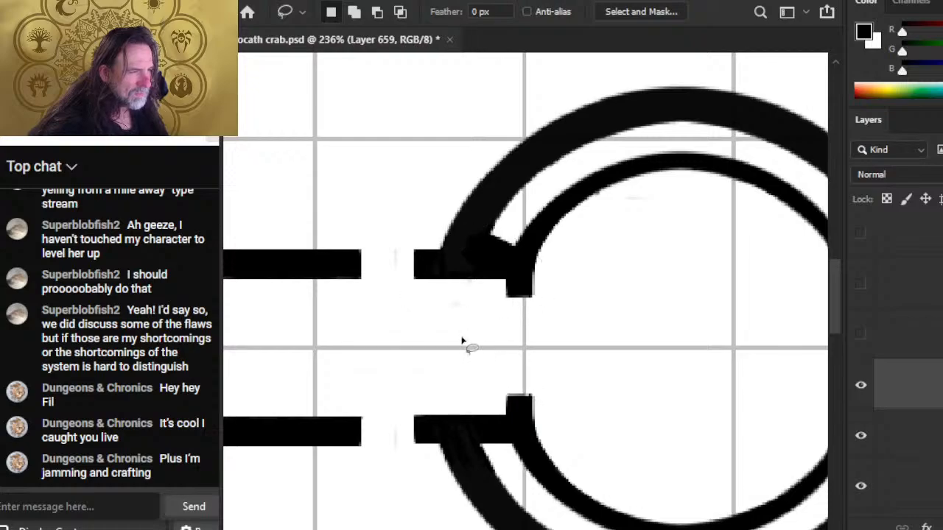
pyautogui.rightClick(446, 341)
pyautogui.click(565, 429)
pyautogui.rightClick(505, 264)
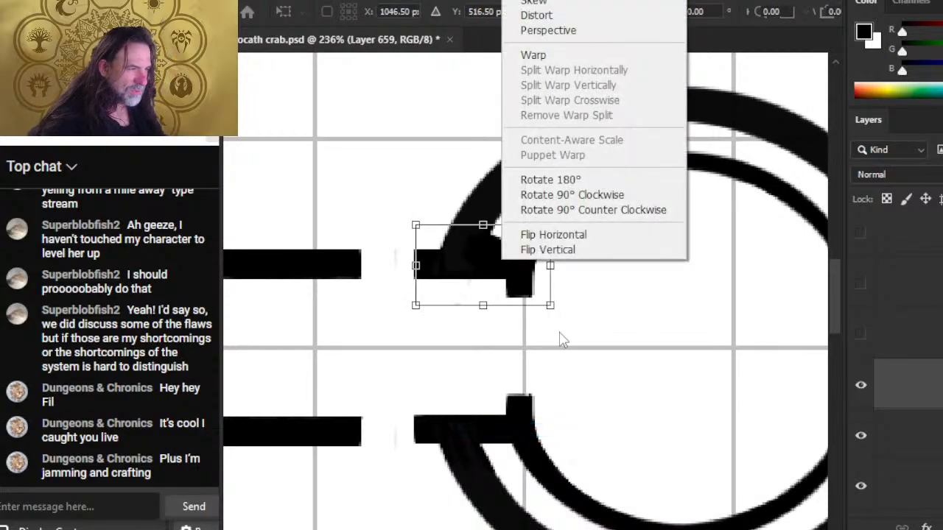
pyautogui.click(585, 251)
pyautogui.press('Return')
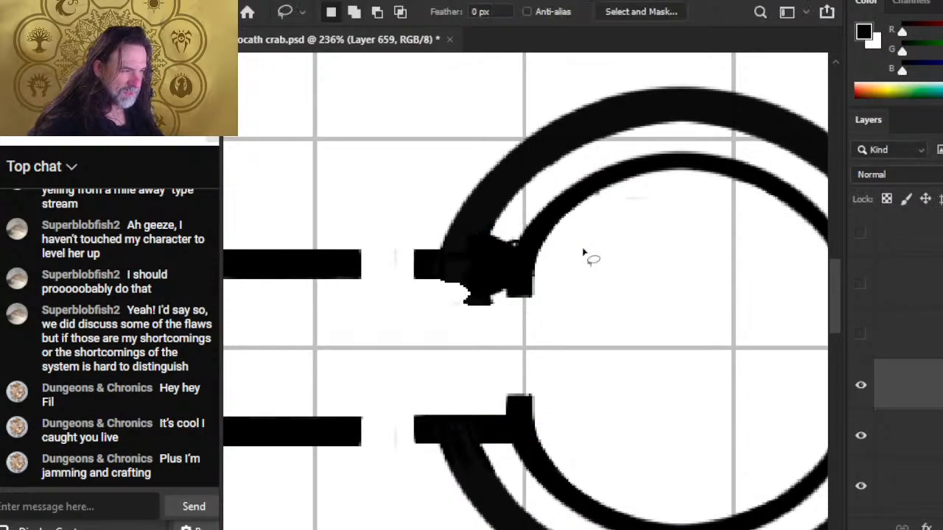
# Step: Move the flipped corner piece down until it lines up with the round room's lower arc and stub
pyautogui.press('v')
pyautogui.hotkey('shift', 'Down')
pyautogui.hotkey('shift', 'Down')
pyautogui.hotkey('shift', 'Down')
pyautogui.hotkey('shift', 'Down')
pyautogui.hotkey('shift', 'Down')
pyautogui.hotkey('shift', 'Down')
pyautogui.hotkey('shift', 'Down')
pyautogui.hotkey('shift', 'Down')
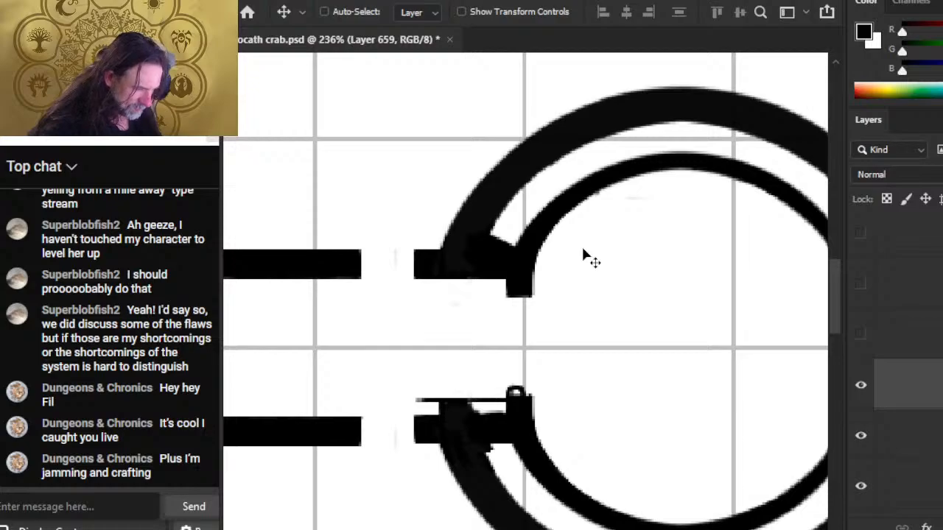
pyautogui.press('Down')
pyautogui.press('Down')
pyautogui.press('Down')
pyautogui.press('Down')
pyautogui.press('Up')
pyautogui.press('Up')
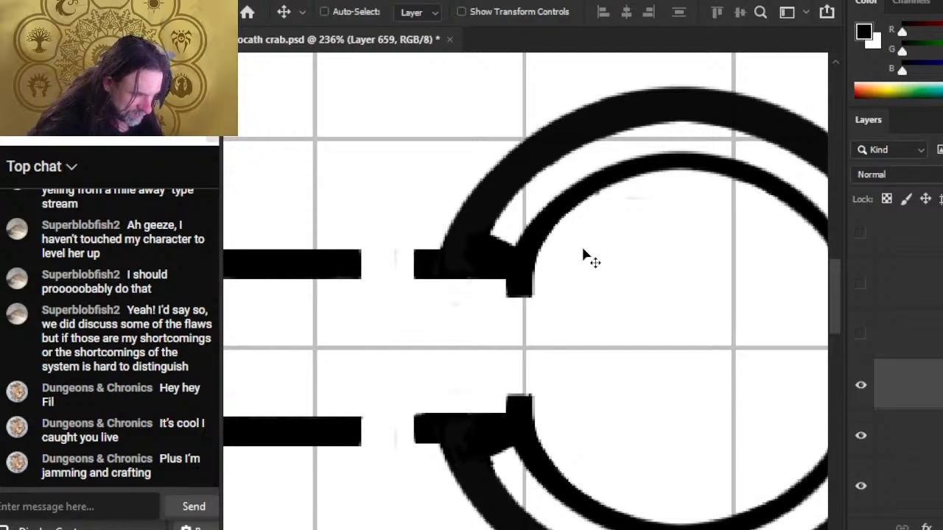
pyautogui.press('Down')
pyautogui.press('Down')
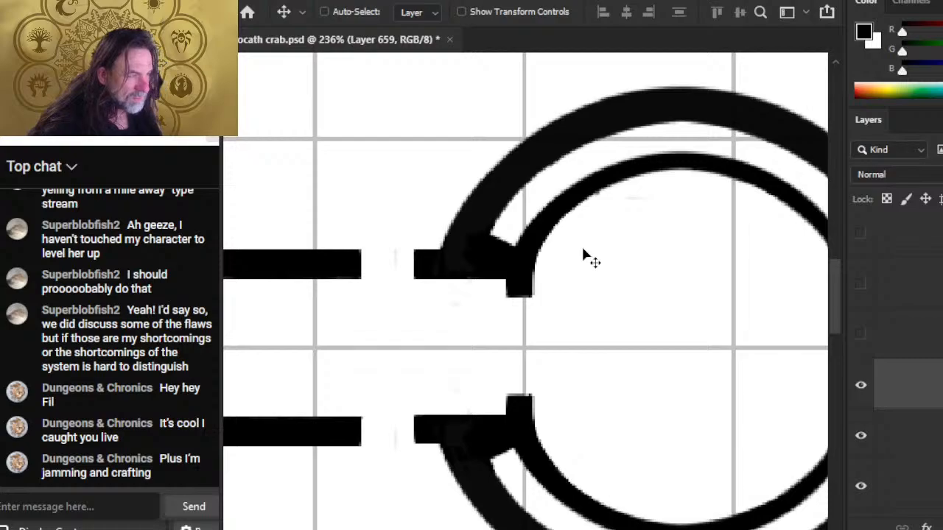
# Step: Merge Layer 659 with the lower corner piece down into Layer 654 copy 4
pyautogui.press('e')
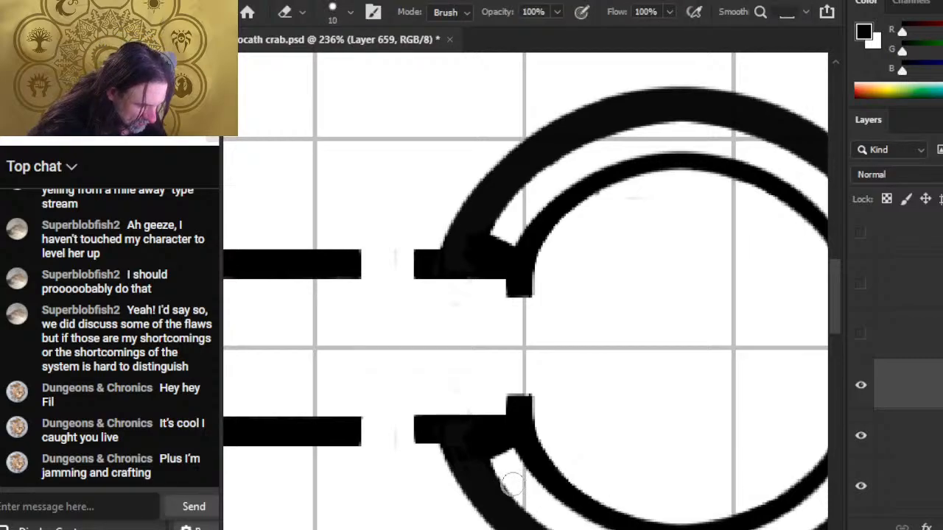
pyautogui.press('z')
pyautogui.moveTo(580, 485); pyautogui.dragTo(536, 470)
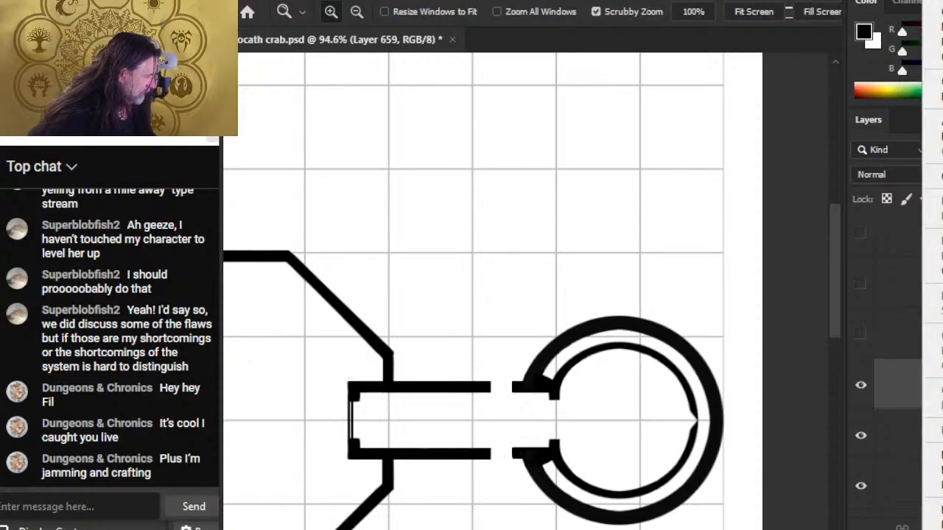
pyautogui.click(920, 391)
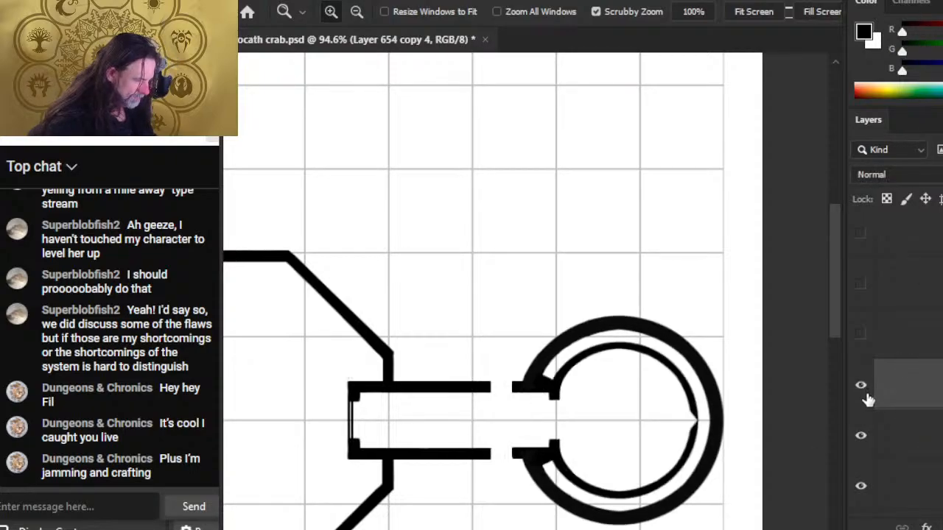
pyautogui.rightClick(890, 398)
pyautogui.click(879, 400)
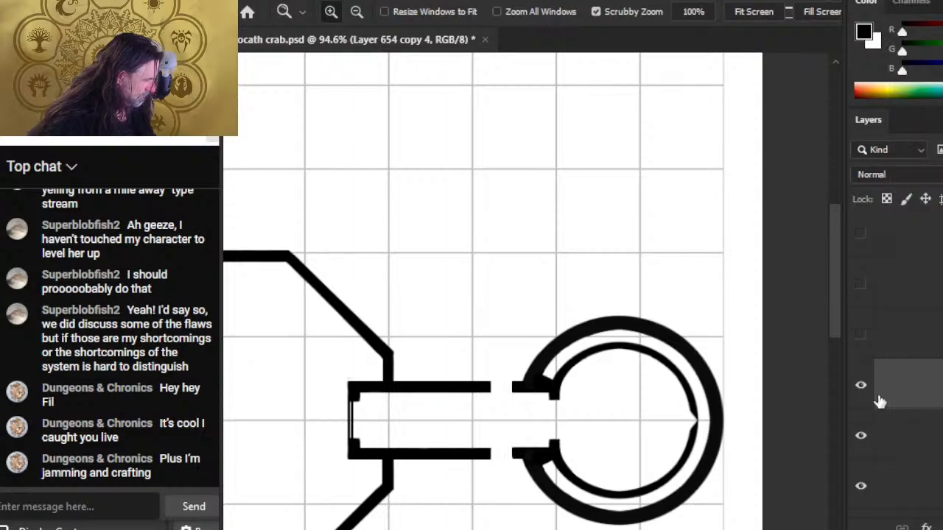
# Step: Check the layer beneath and merge Layer 654 copy 4 into Layer 551 copy 4
pyautogui.click(860, 438)
pyautogui.click(860, 441)
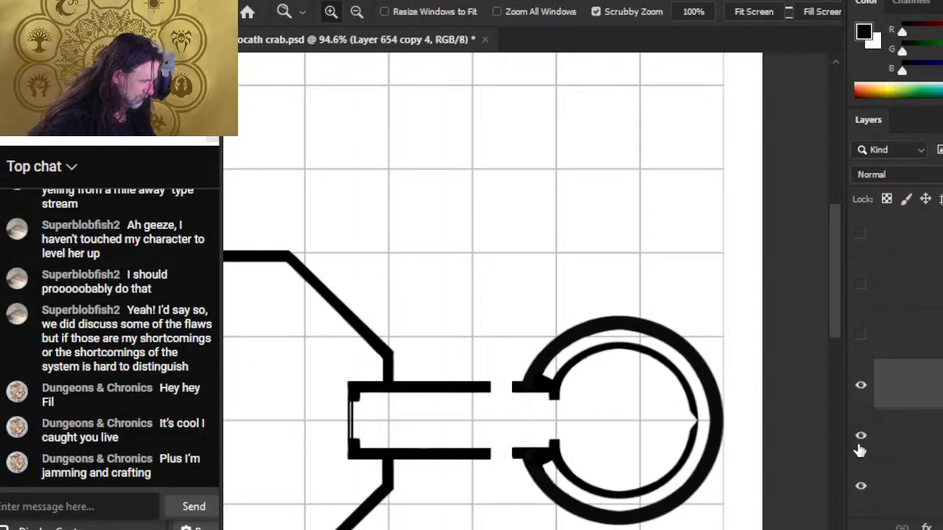
pyautogui.keyDown('ctrl'); pyautogui.click(939, 444); pyautogui.keyUp('ctrl')
pyautogui.hotkey('ctrl', 'd')
pyautogui.press('l')
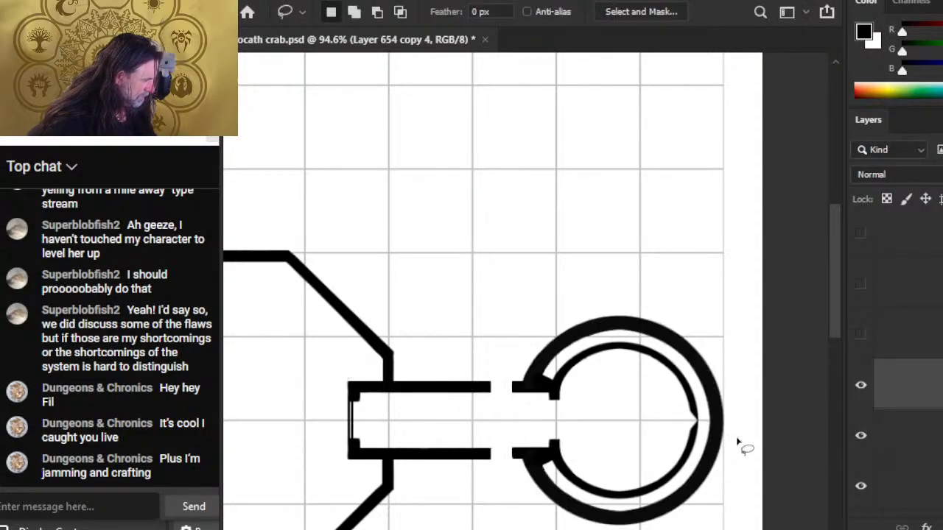
pyautogui.click(911, 441)
pyautogui.click(913, 392)
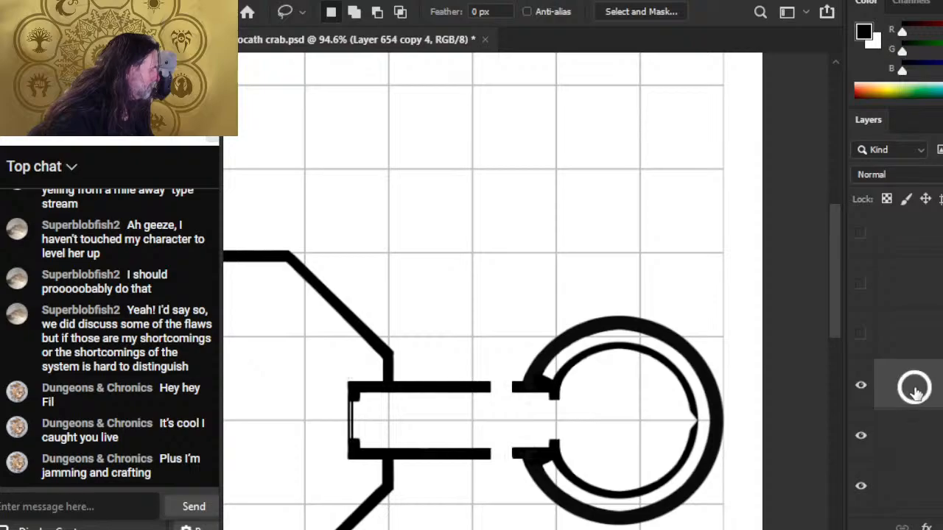
# Step: Check which walls Layer 551 copy 4 and the layers beneath it hold, and merge it into Layer 551
pyautogui.click(861, 388)
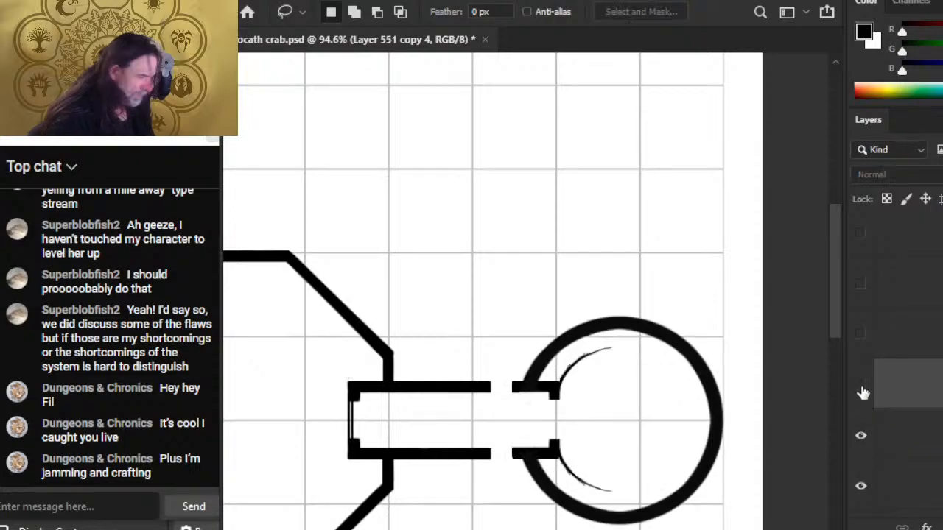
pyautogui.click(863, 390)
pyautogui.click(860, 440)
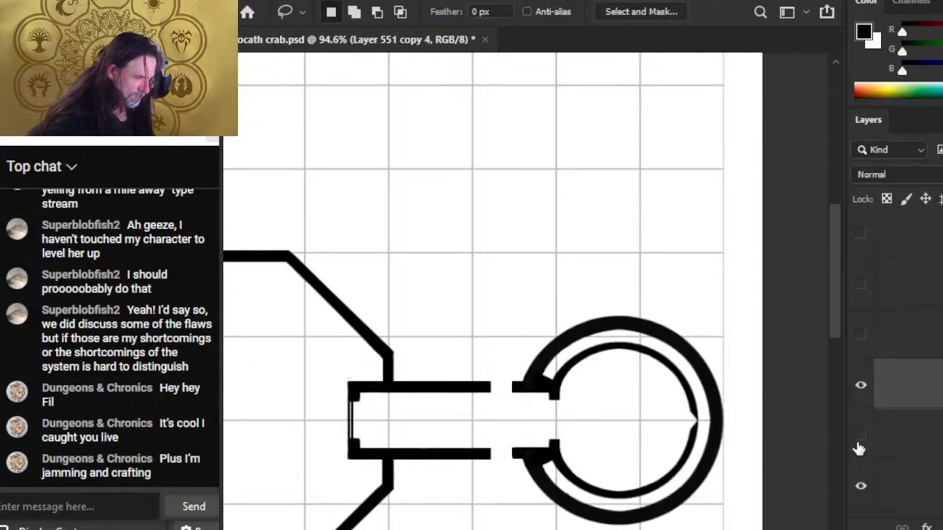
pyautogui.click(859, 443)
pyautogui.click(860, 390)
pyautogui.click(860, 442)
pyautogui.click(859, 442)
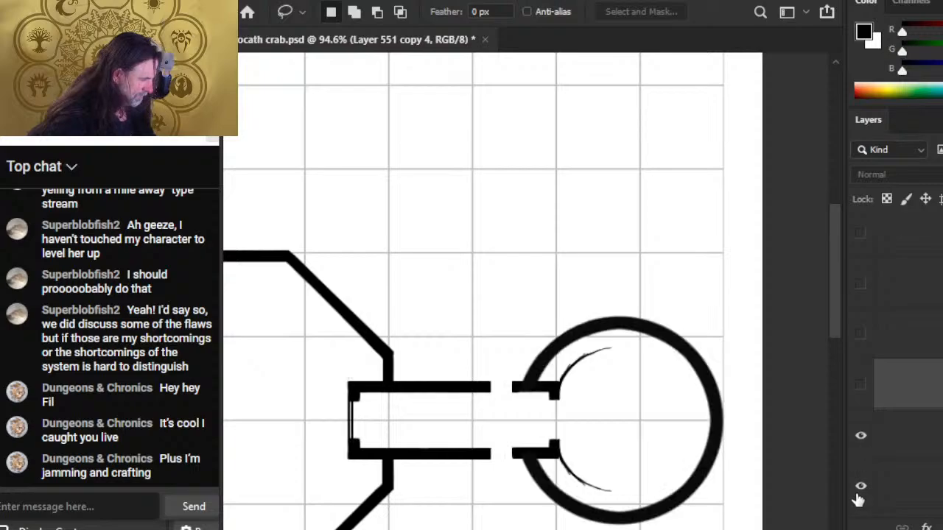
pyautogui.click(860, 491)
pyautogui.click(862, 491)
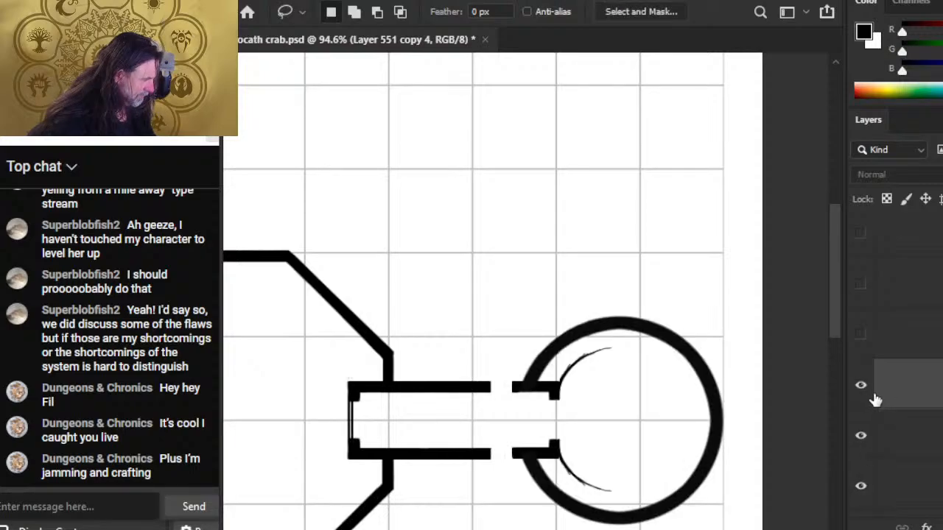
pyautogui.click(868, 396)
pyautogui.rightClick(903, 404)
pyautogui.click(930, 456)
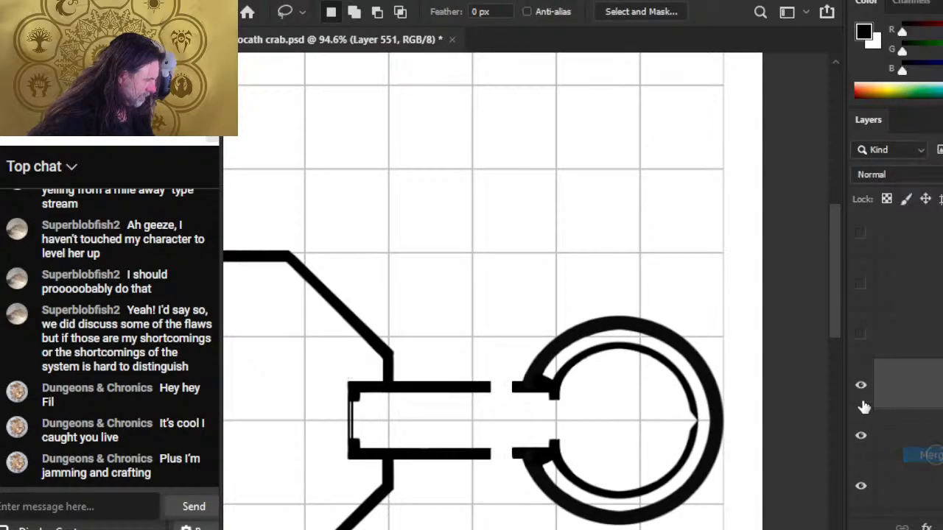
# Step: Check the merged Layer 551, hide it, and move it one place down in the layer order
pyautogui.click(861, 390)
pyautogui.click(861, 396)
pyautogui.moveTo(751, 457); pyautogui.dragTo(690, 280)
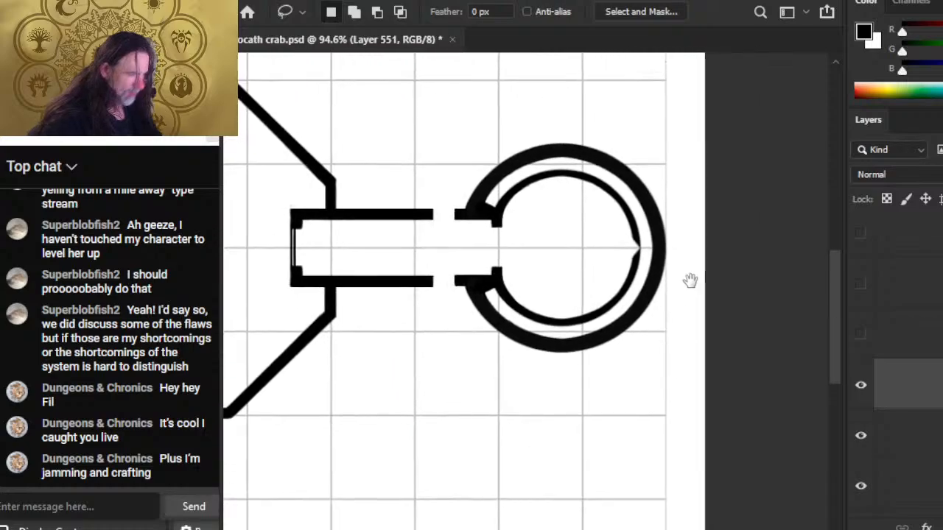
pyautogui.click(868, 493)
pyautogui.click(868, 494)
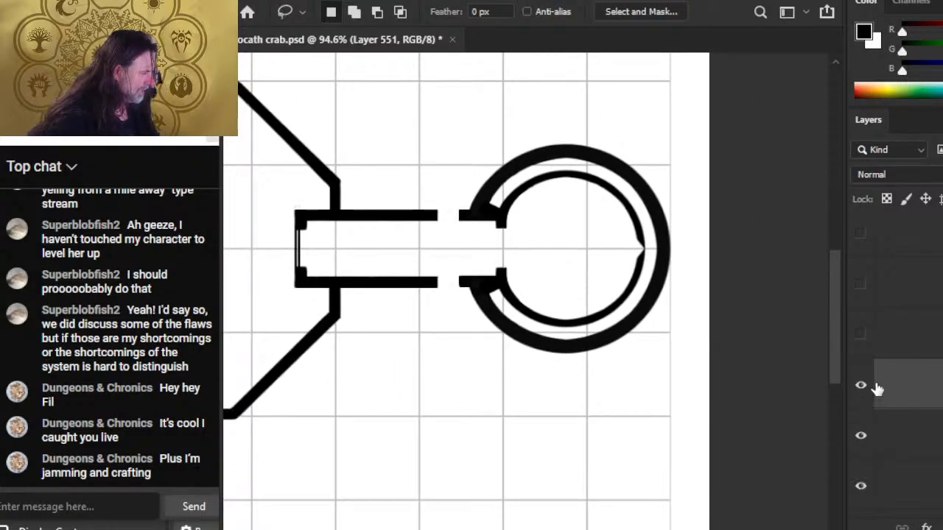
pyautogui.click(863, 390)
pyautogui.click(861, 436)
pyautogui.click(861, 436)
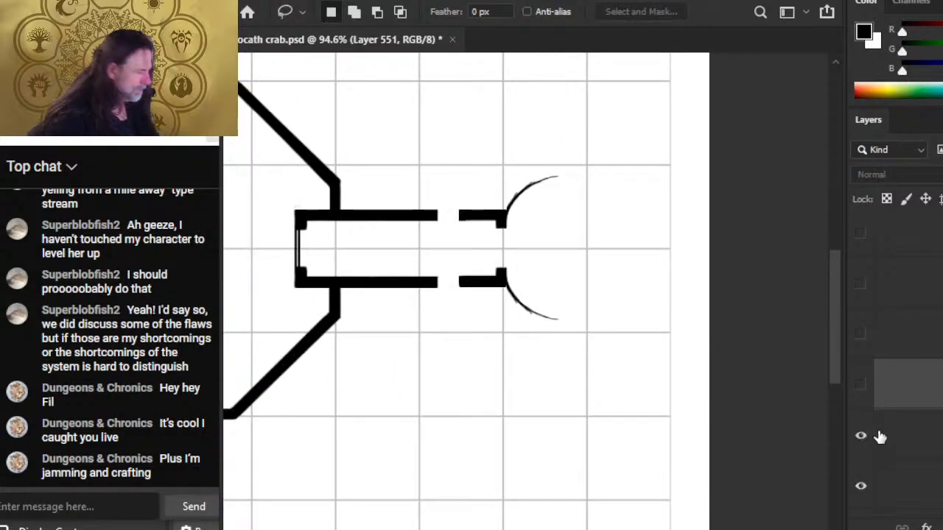
pyautogui.moveTo(872, 439); pyautogui.dragTo(913, 451)
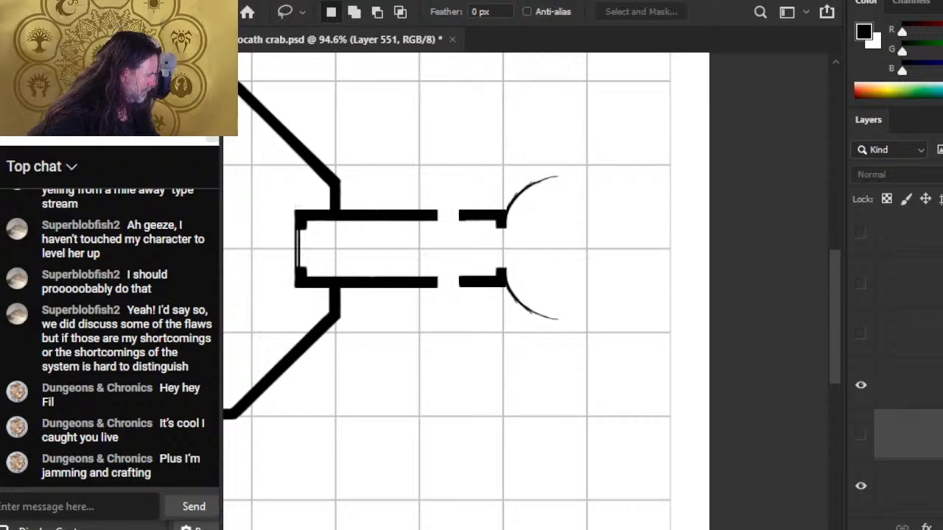
# Step: Examine the layers below Layer 551 by hiding and showing them individually to identify which hold the remaining thin arcs and walls
pyautogui.scroll(-4, 876, 337)
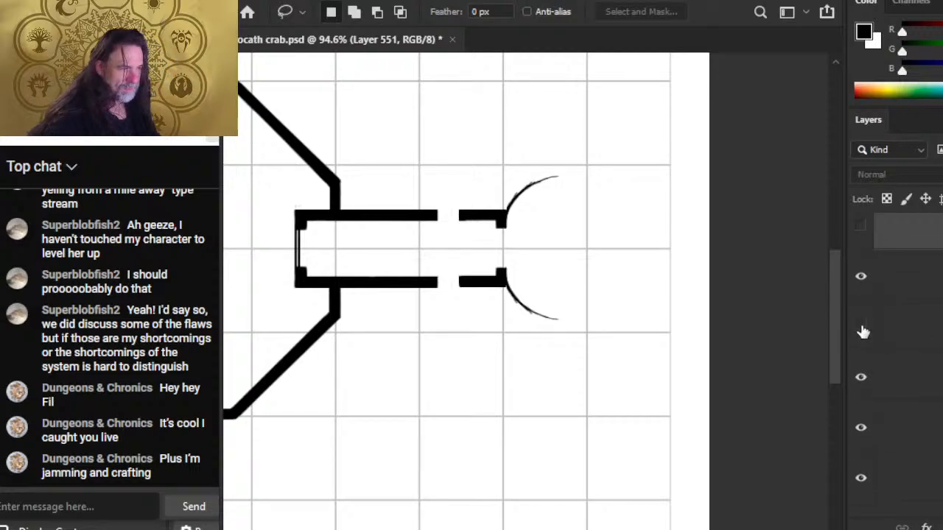
pyautogui.click(859, 380)
pyautogui.click(859, 379)
pyautogui.click(859, 430)
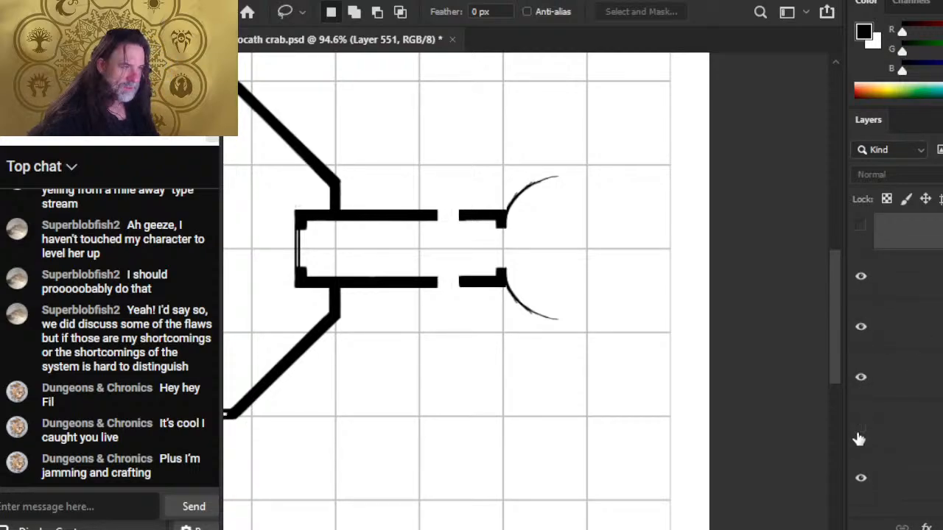
pyautogui.click(859, 433)
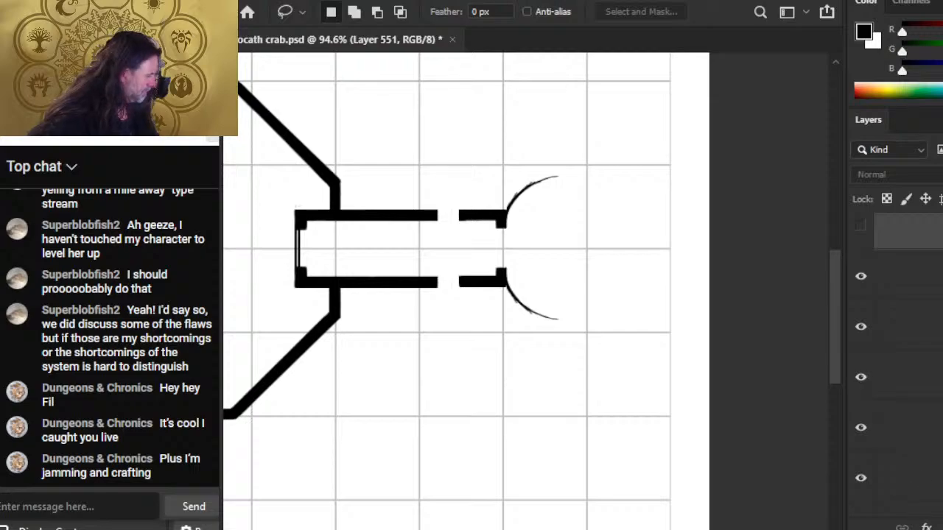
pyautogui.scroll(-1, 858, 361)
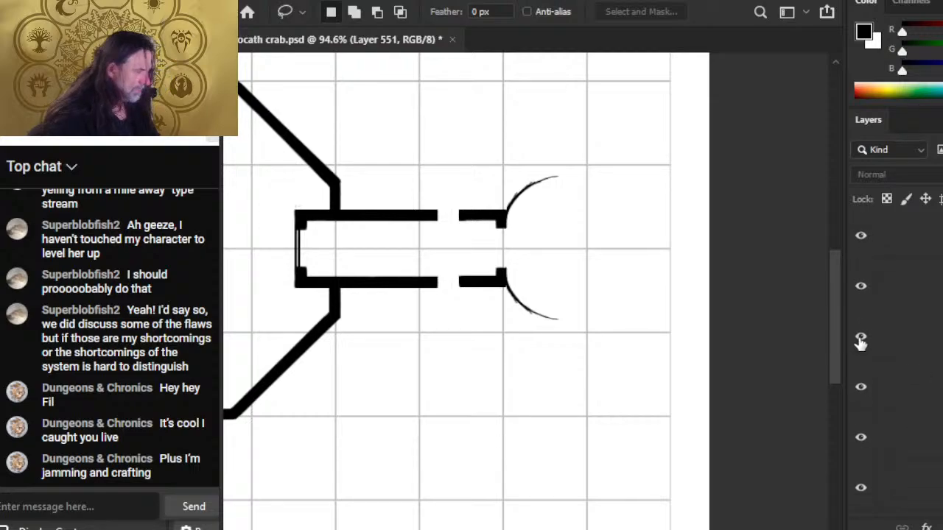
pyautogui.click(860, 391)
pyautogui.click(859, 390)
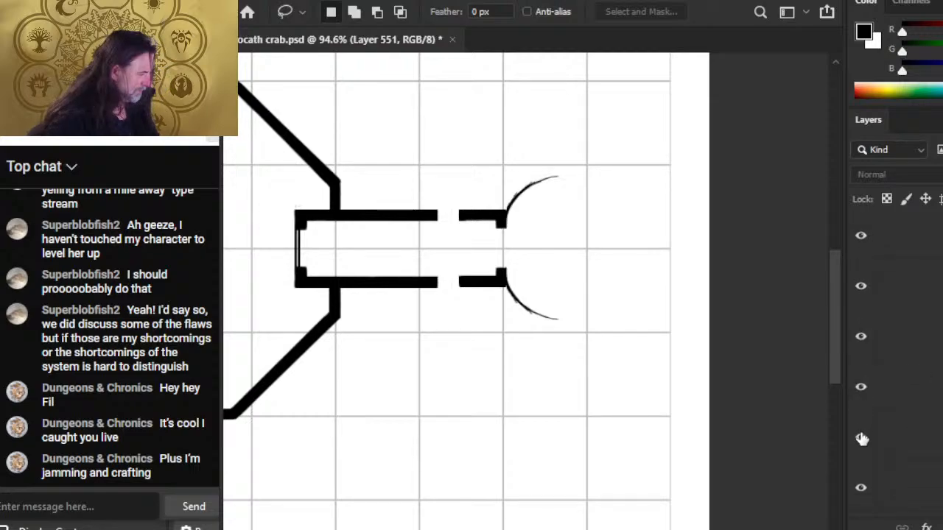
pyautogui.click(860, 443)
pyautogui.click(860, 440)
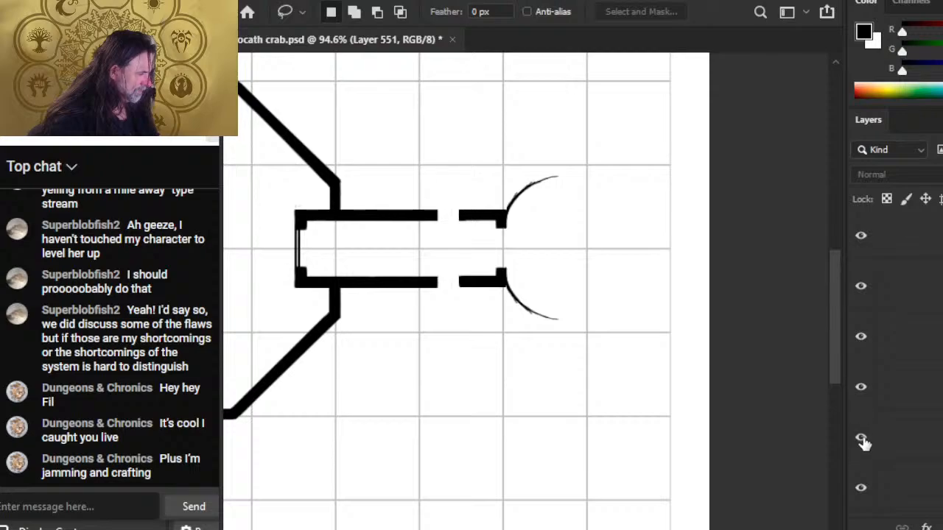
pyautogui.click(860, 439)
pyautogui.click(861, 389)
pyautogui.click(862, 389)
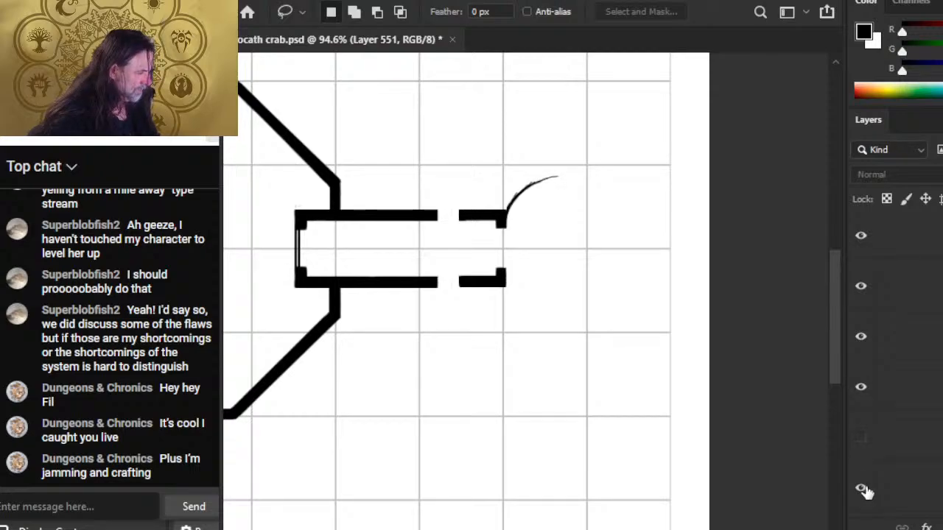
pyautogui.click(861, 488)
pyautogui.click(862, 487)
pyautogui.click(861, 438)
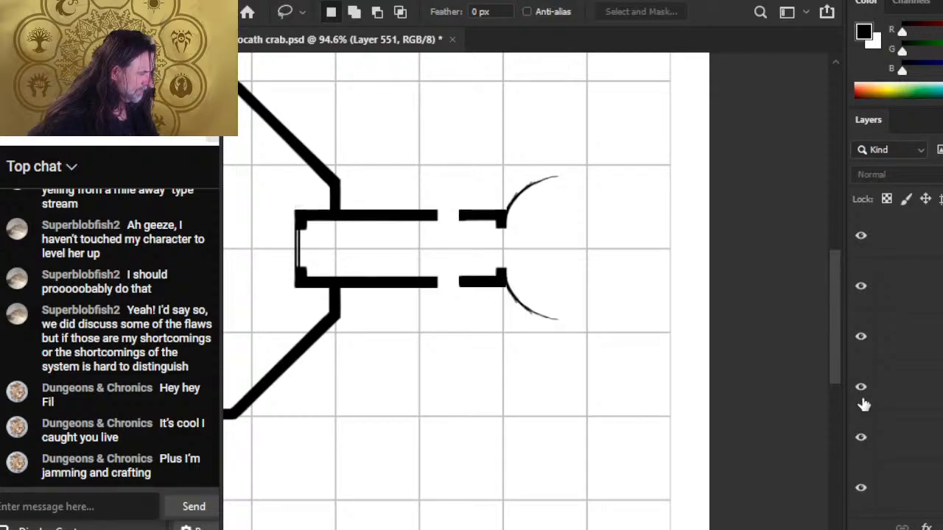
pyautogui.scroll(-5, 898, 368)
pyautogui.scroll(3, 898, 369)
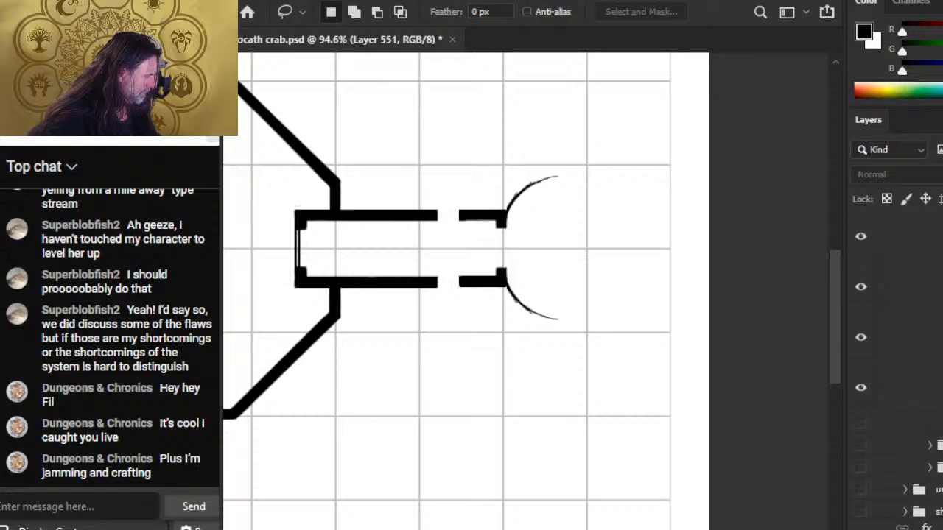
# Step: Check the lowest visible wall layers, merge Layer 658 down into Layer 657, and hide the merged layer
pyautogui.click(855, 458)
pyautogui.click(854, 458)
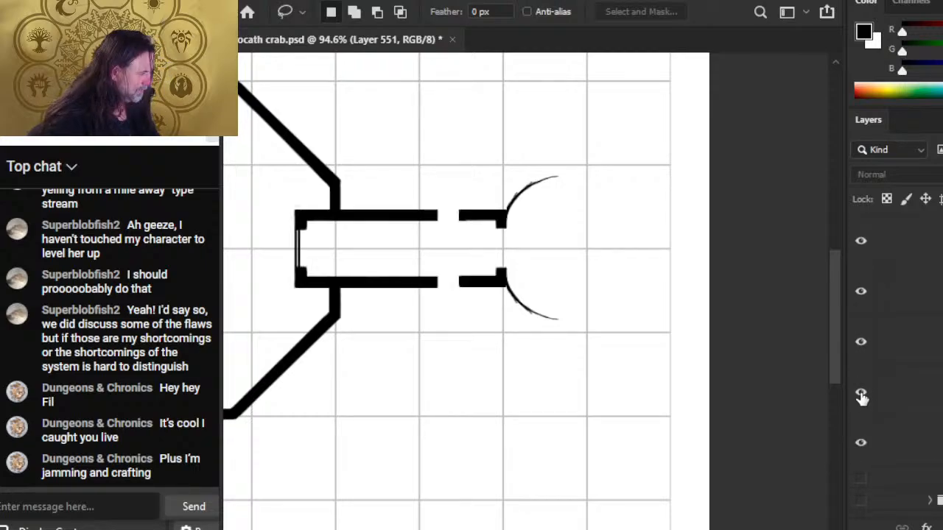
pyautogui.click(863, 390)
pyautogui.click(863, 392)
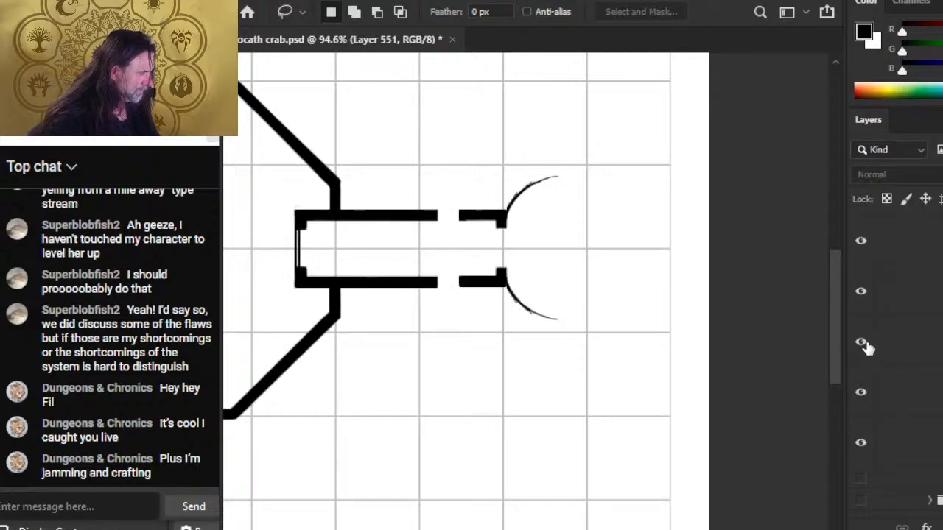
pyautogui.click(862, 343)
pyautogui.click(862, 343)
pyautogui.rightClick(896, 356)
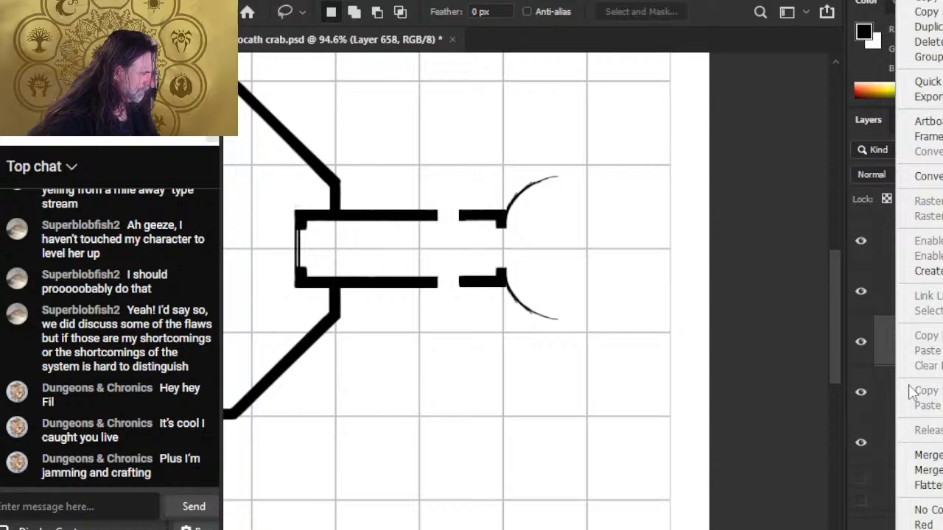
pyautogui.click(913, 466)
pyautogui.click(861, 344)
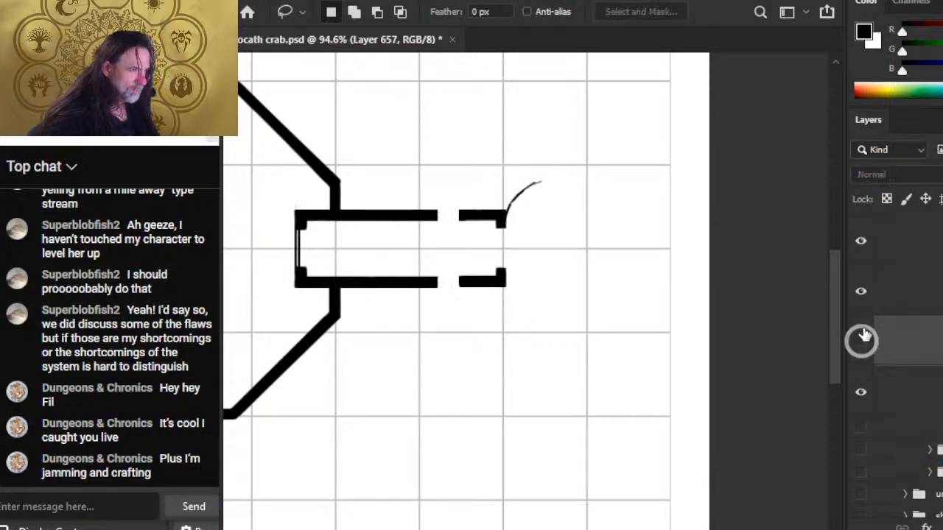
# Step: Check the layers above Layer 657 and move the hidden layer up the layer order, directly beneath hidden Layer 551
pyautogui.click(863, 293)
pyautogui.click(867, 294)
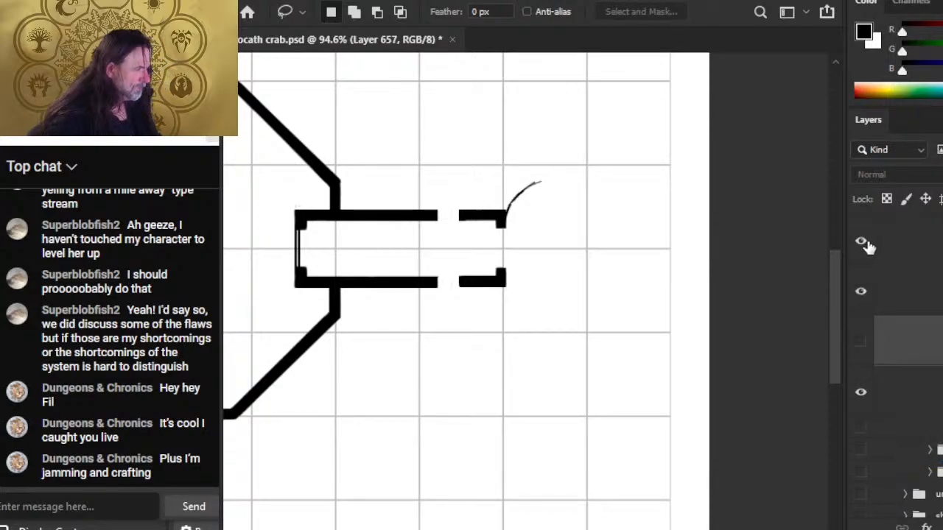
pyautogui.click(864, 244)
pyautogui.moveTo(906, 357); pyautogui.dragTo(906, 265)
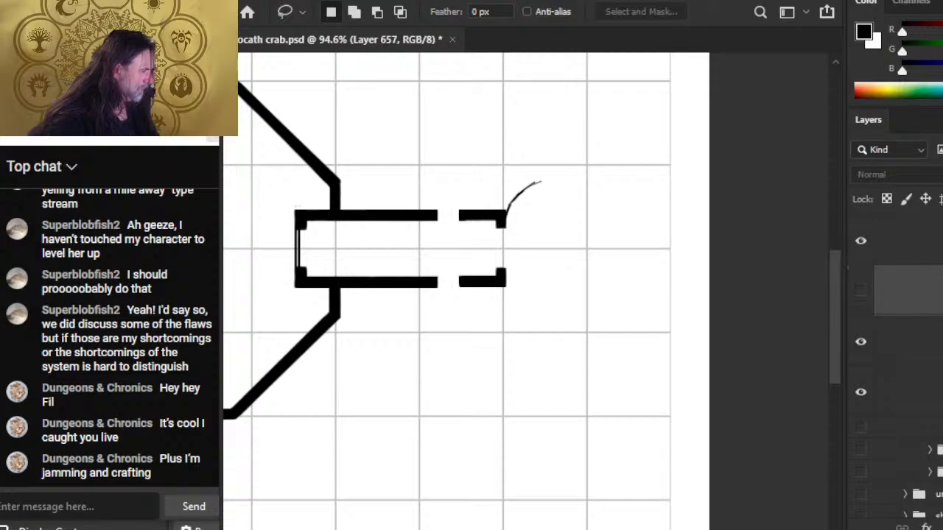
pyautogui.scroll(3, 907, 339)
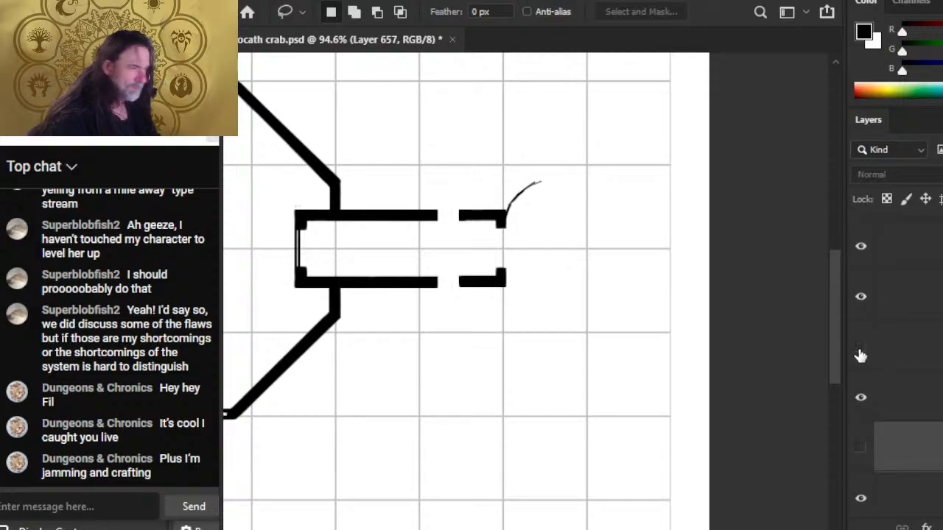
pyautogui.moveTo(905, 448); pyautogui.dragTo(900, 266)
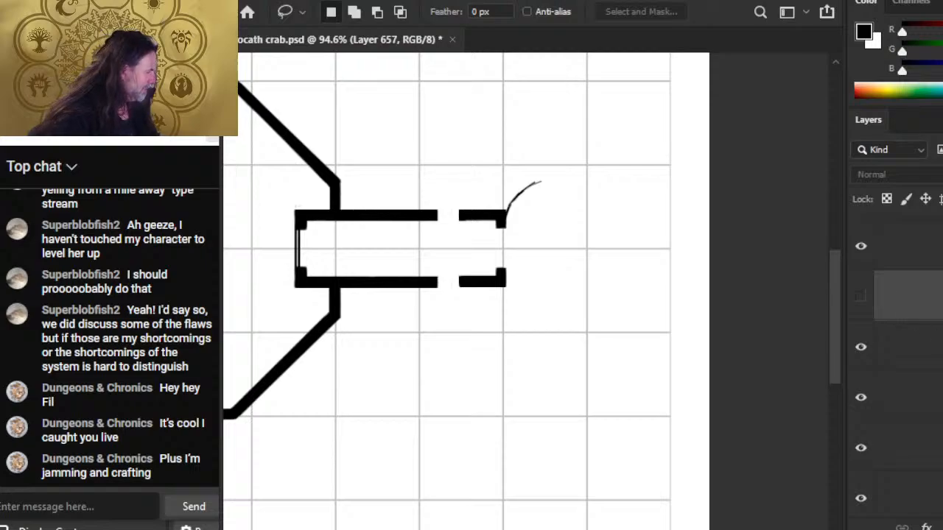
pyautogui.scroll(2, 907, 324)
pyautogui.moveTo(915, 445); pyautogui.dragTo(909, 334)
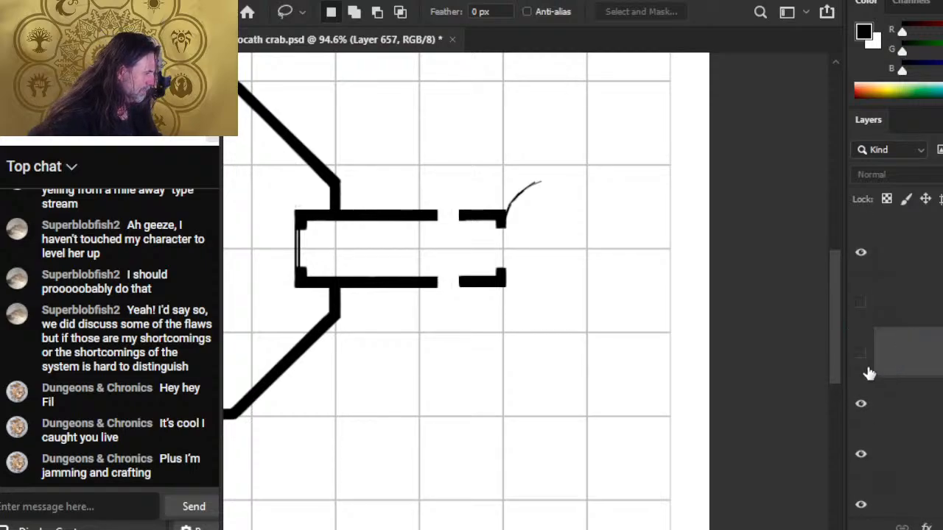
# Step: Examine the wall group and the layers around Layer 657 by toggling their visibility, including the hidden round-room layer
pyautogui.click(860, 404)
pyautogui.click(860, 404)
pyautogui.click(862, 254)
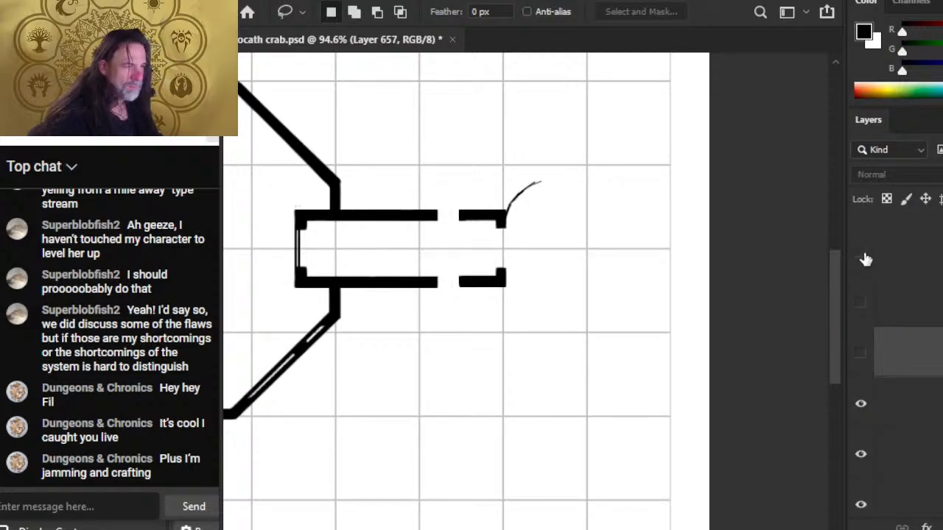
pyautogui.click(861, 253)
pyautogui.scroll(6, 902, 303)
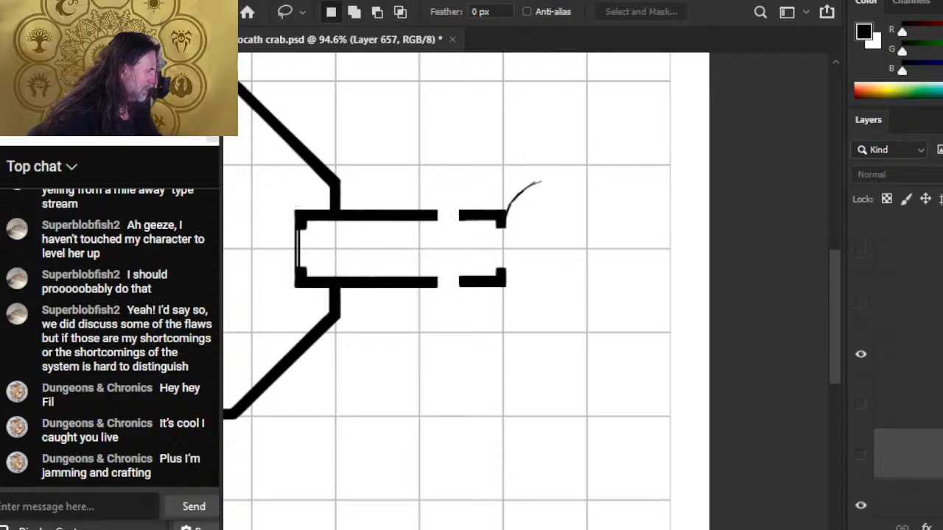
pyautogui.scroll(-3, 903, 303)
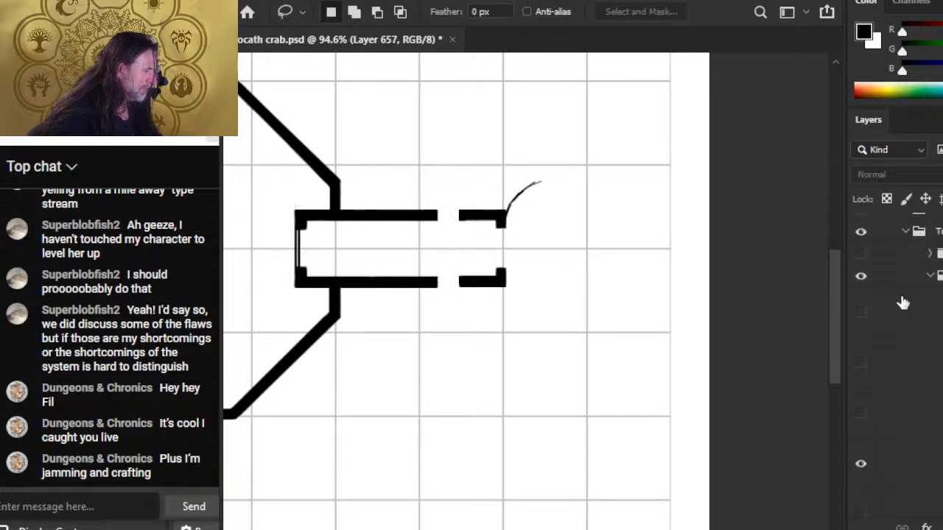
pyautogui.click(859, 277)
pyautogui.click(858, 277)
pyautogui.scroll(-2, 883, 354)
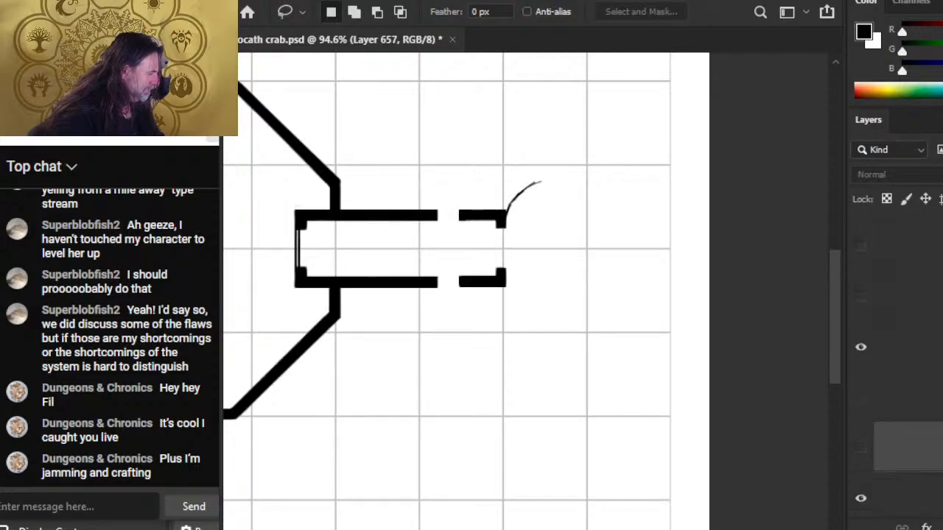
pyautogui.click(862, 357)
pyautogui.click(861, 398)
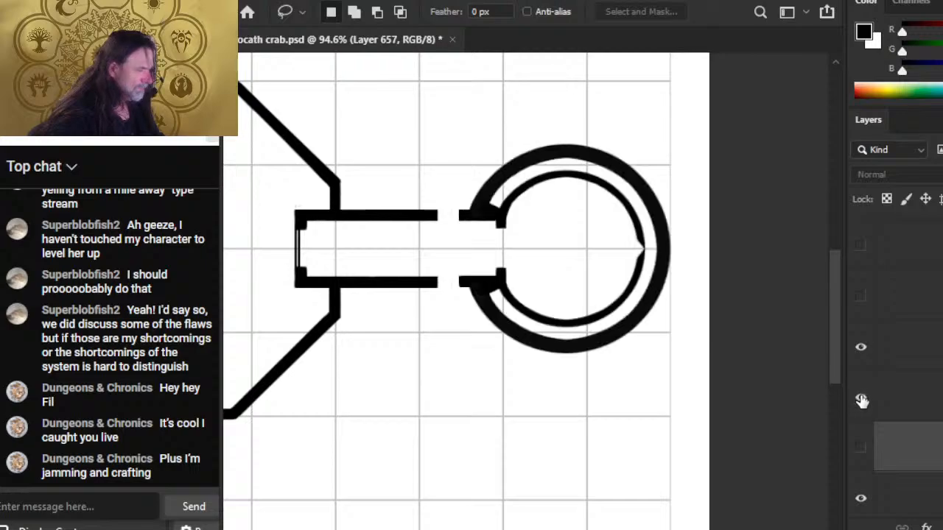
pyautogui.click(861, 399)
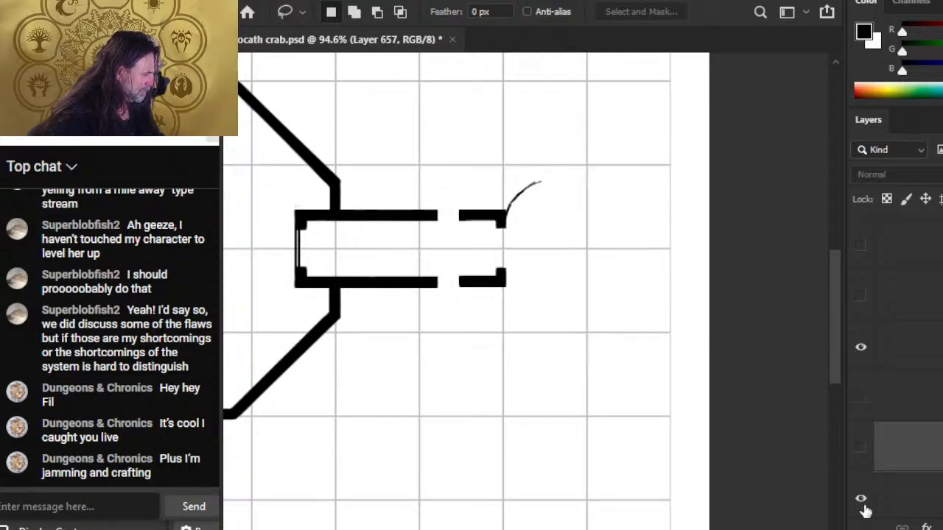
pyautogui.click(861, 500)
pyautogui.click(861, 499)
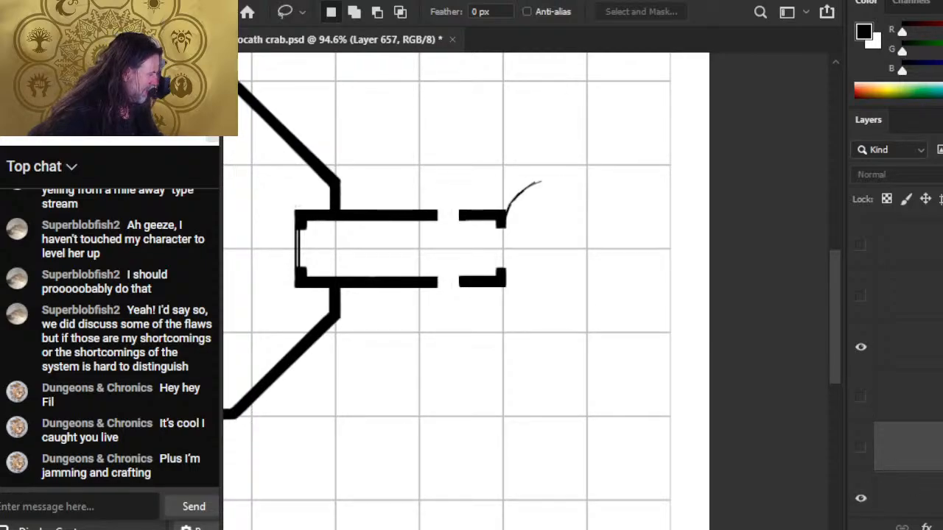
# Step: Examine the visible layers beneath Layer 657 individually to identify which wall segments each one holds
pyautogui.scroll(-3, 898, 412)
pyautogui.click(860, 413)
pyautogui.click(860, 412)
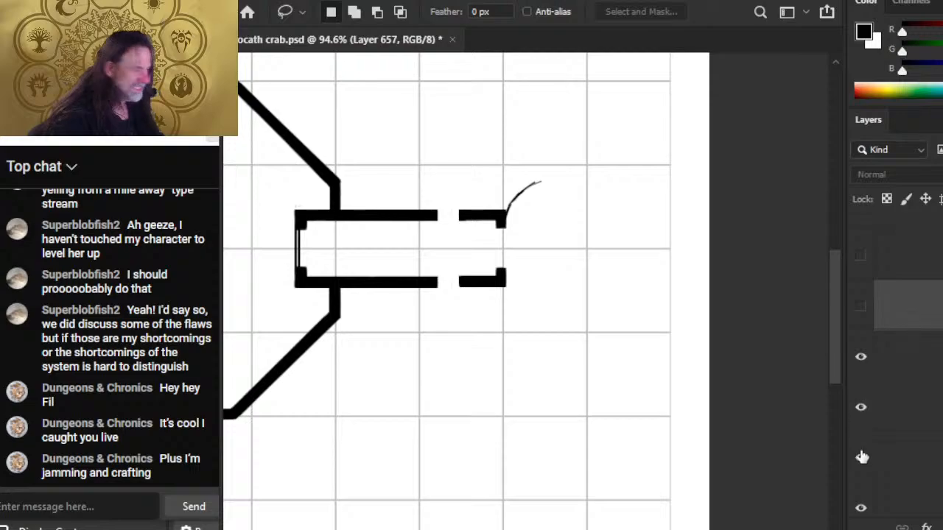
pyautogui.click(860, 461)
pyautogui.click(860, 462)
pyautogui.click(860, 511)
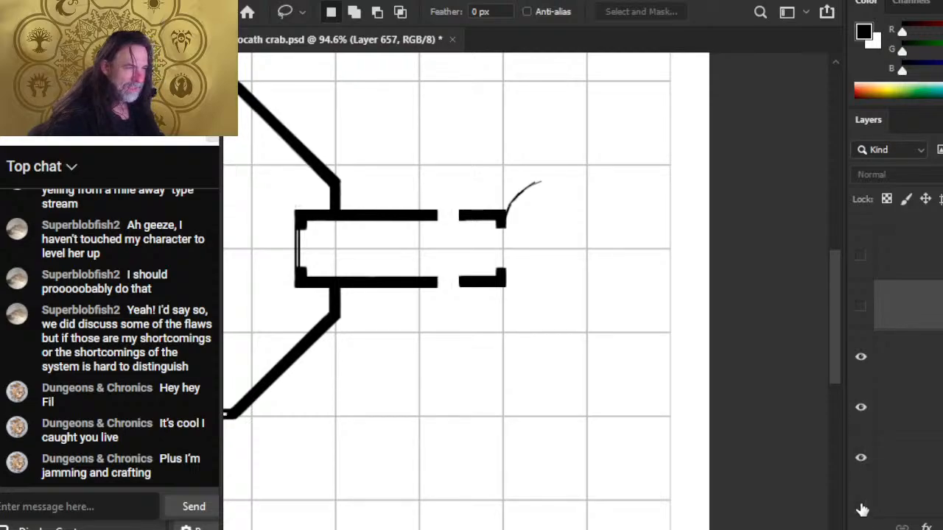
pyautogui.click(861, 509)
pyautogui.scroll(-3, 920, 418)
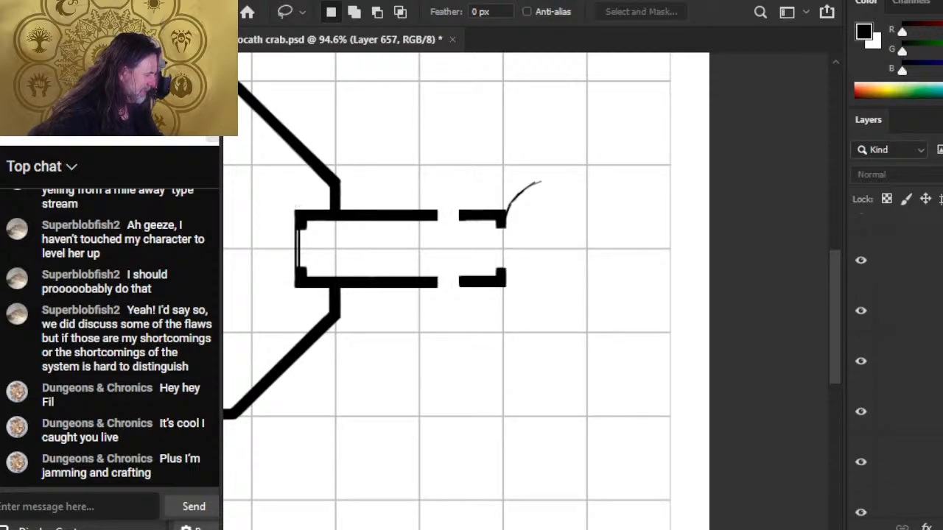
pyautogui.click(860, 415)
pyautogui.click(860, 420)
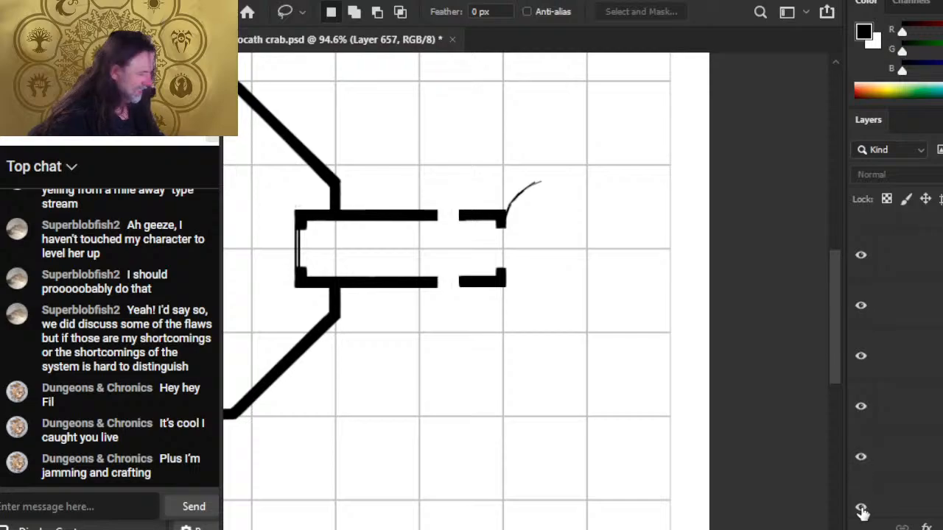
# Step: Check Layer 649 and move it up the layer order, directly beneath the hidden layers
pyautogui.click(859, 508)
pyautogui.click(860, 508)
pyautogui.moveTo(899, 511); pyautogui.dragTo(917, 267)
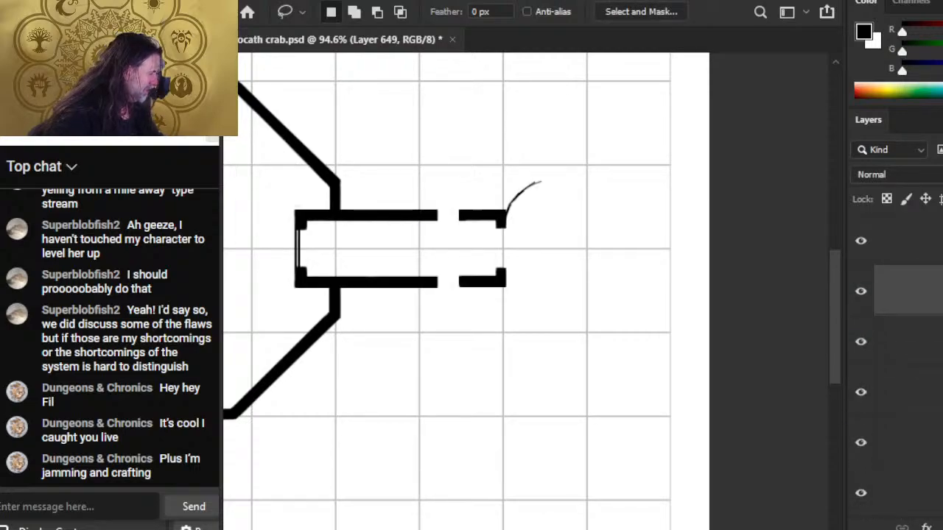
pyautogui.scroll(4, 927, 383)
pyautogui.moveTo(921, 420); pyautogui.dragTo(922, 322)
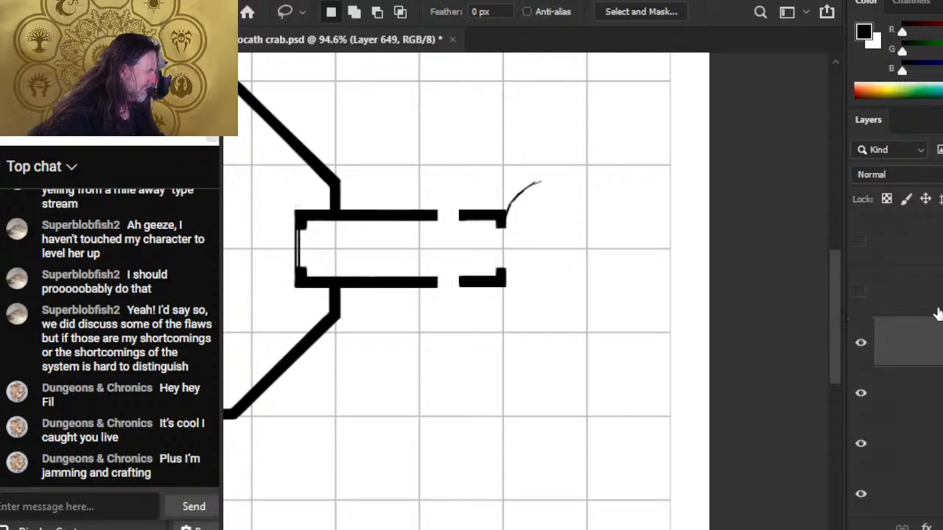
# Step: Check which walls Layer 649 and the visible layer above the hidden round-room layers hold
pyautogui.scroll(3, 909, 346)
pyautogui.click(860, 287)
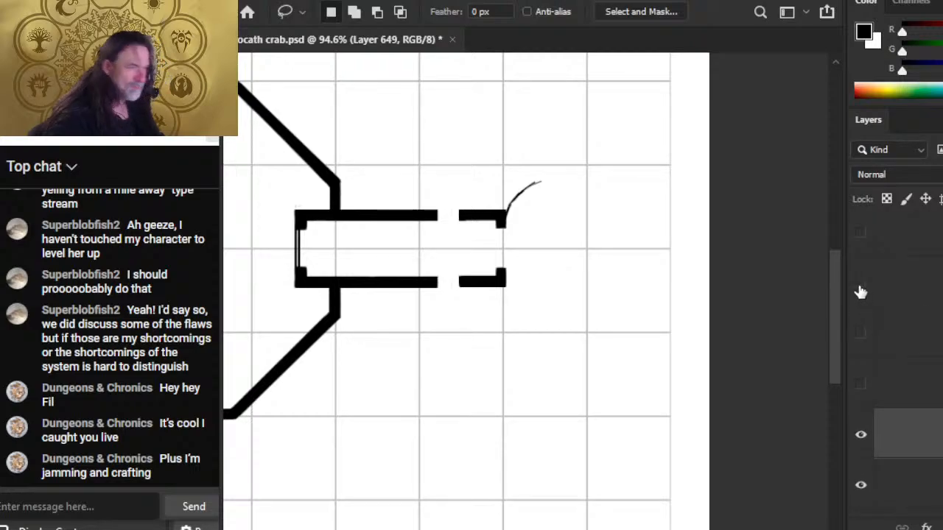
pyautogui.click(862, 289)
pyautogui.click(860, 287)
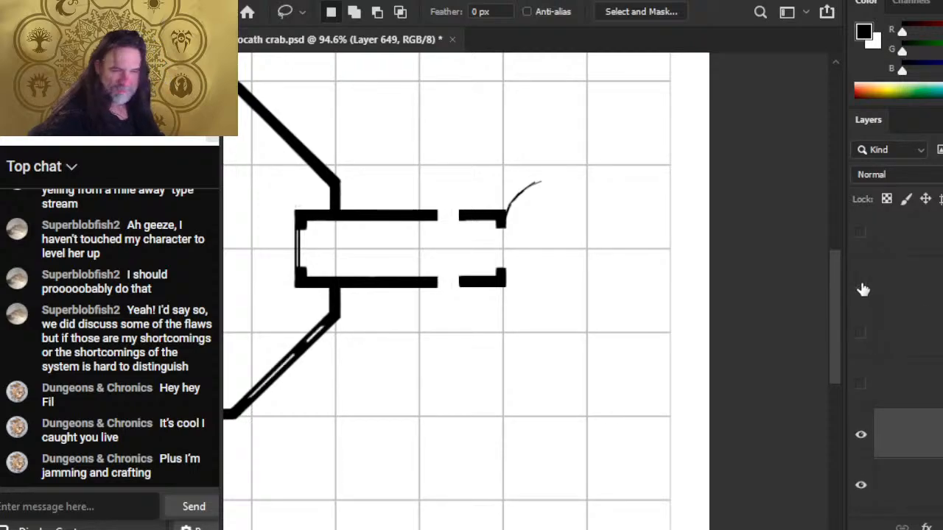
pyautogui.click(861, 287)
pyautogui.click(861, 449)
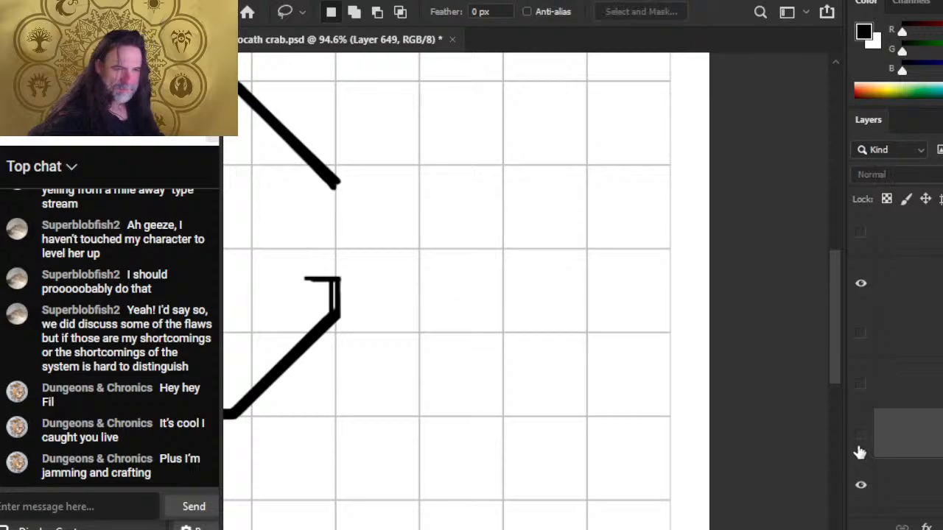
pyautogui.click(863, 446)
# Step: Show the two hidden round-room layers and merge them with Layer 649 and the diagonal-wall layer above them
pyautogui.click(860, 334)
pyautogui.click(860, 384)
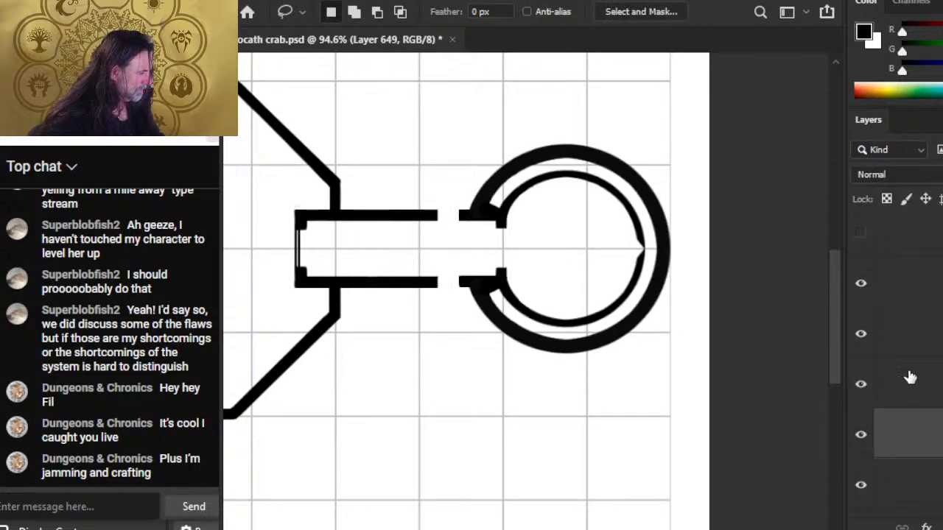
pyautogui.click(908, 294)
pyautogui.keyDown('shift'); pyautogui.click(910, 445); pyautogui.keyUp('shift')
pyautogui.rightClick(904, 373)
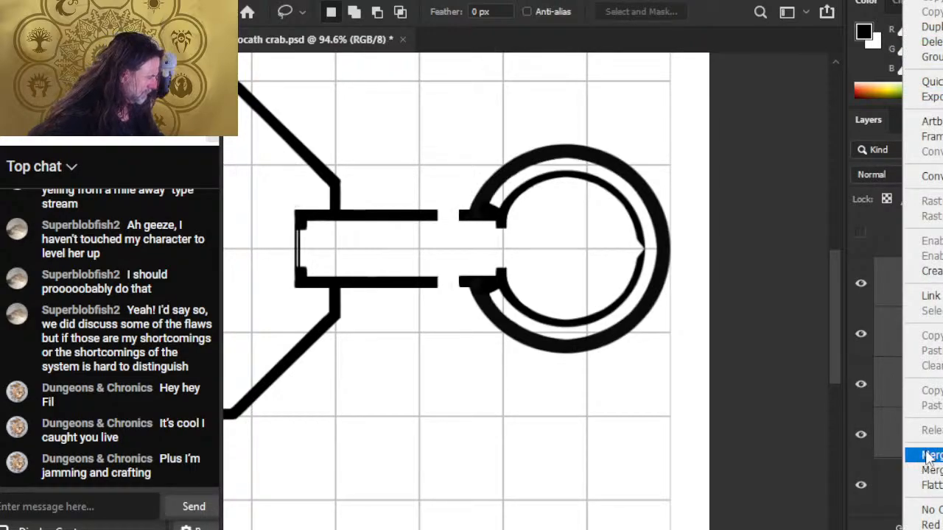
pyautogui.click(928, 457)
# Step: Check merged Layer 648 copy 7 and the layer beneath it, and merge it down into Layer 648 copy 6
pyautogui.click(860, 285)
pyautogui.click(860, 284)
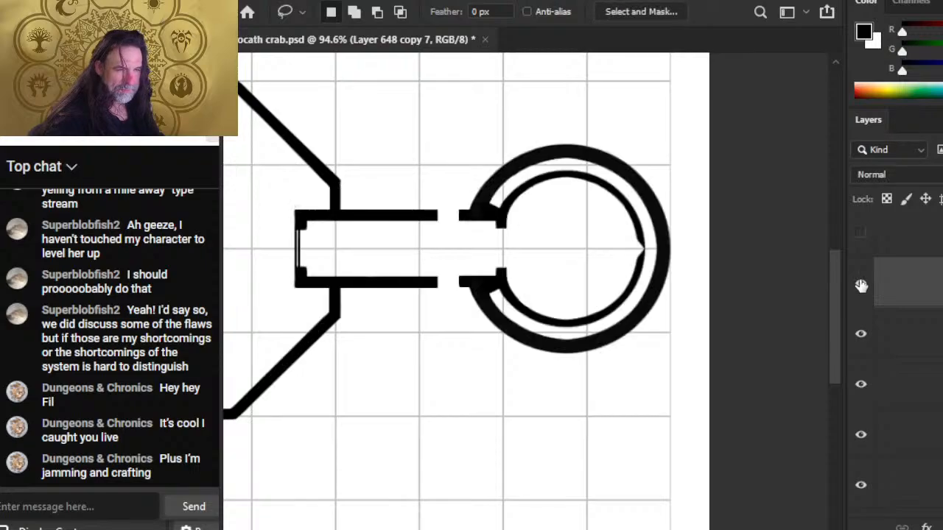
pyautogui.click(860, 334)
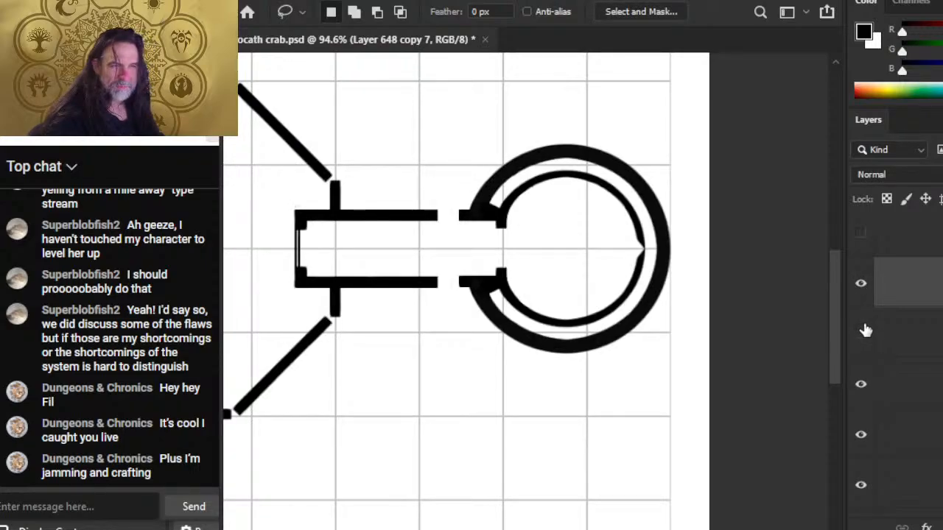
pyautogui.click(860, 334)
pyautogui.rightClick(921, 301)
pyautogui.click(933, 454)
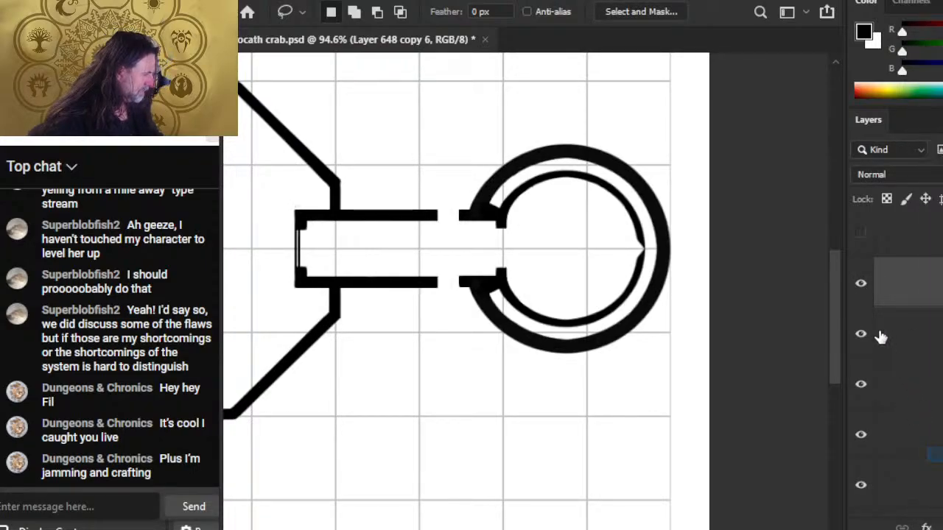
# Step: Check Layer 648 copy 6 and the wall layers beneath it by toggling their visibility with the whole map in view
pyautogui.click(861, 285)
pyautogui.click(863, 288)
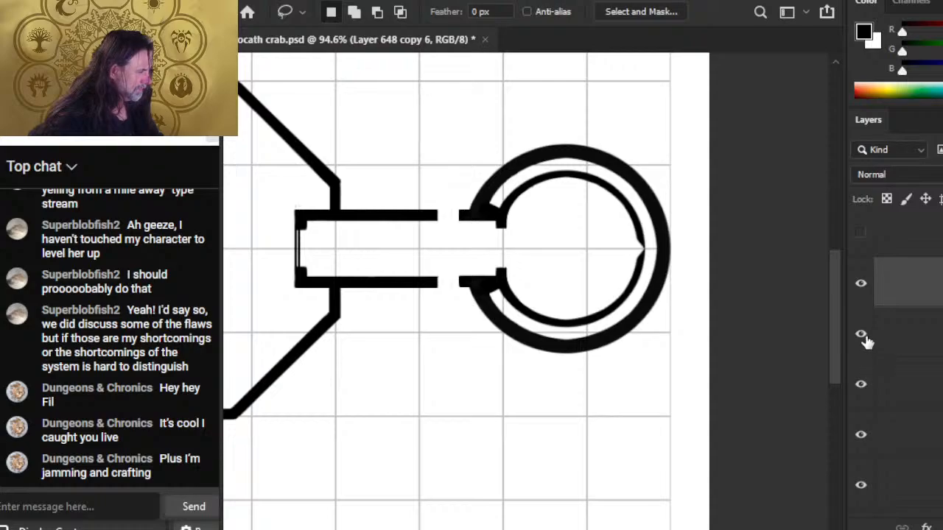
pyautogui.click(864, 337)
pyautogui.click(860, 333)
pyautogui.press('z')
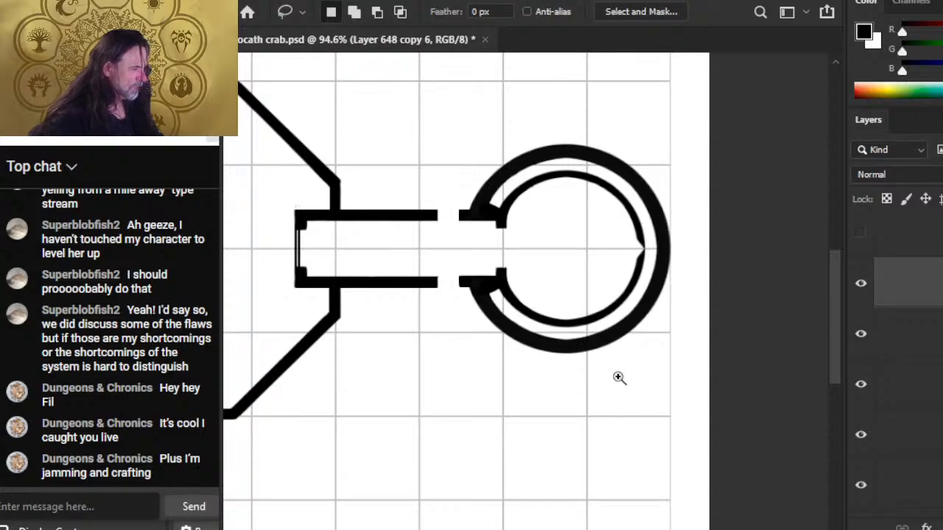
pyautogui.hotkey('ctrl', '0')
pyautogui.click(860, 486)
pyautogui.click(862, 488)
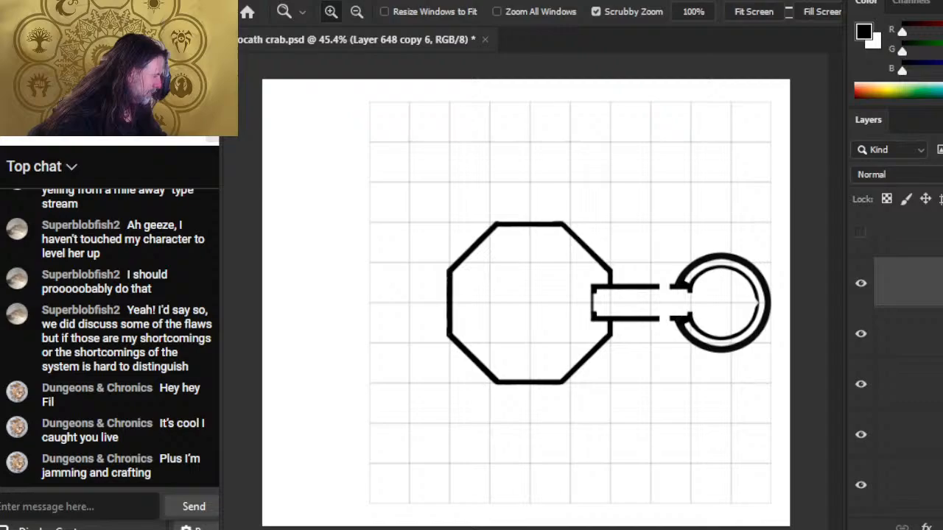
# Step: Merge Layer 648 copy 6 with the four visible wall layers beneath it and check the merged layer by toggling its visibility
pyautogui.scroll(-2, 898, 361)
pyautogui.click(863, 421)
pyautogui.click(862, 423)
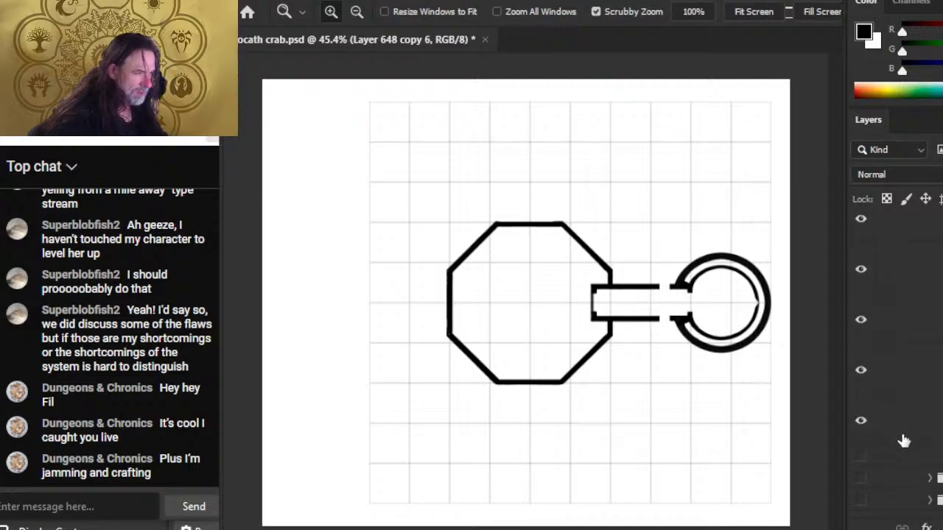
pyautogui.keyDown('shift'); pyautogui.click(904, 440); pyautogui.keyUp('shift')
pyautogui.rightClick(919, 449)
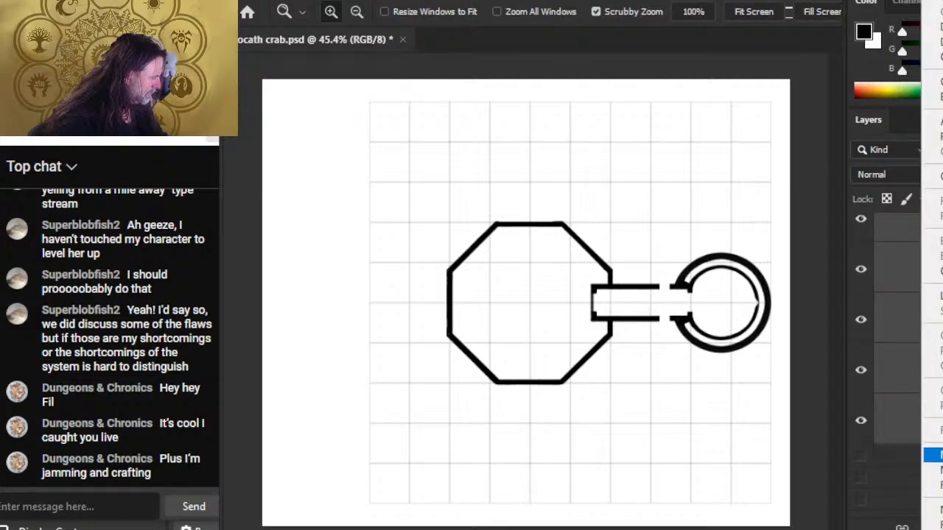
pyautogui.click(931, 455)
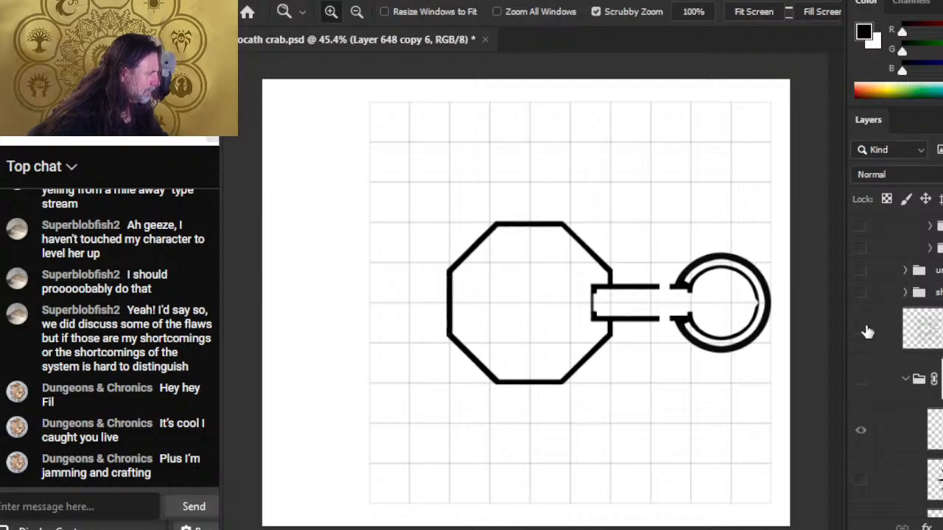
pyautogui.scroll(8, 898, 361)
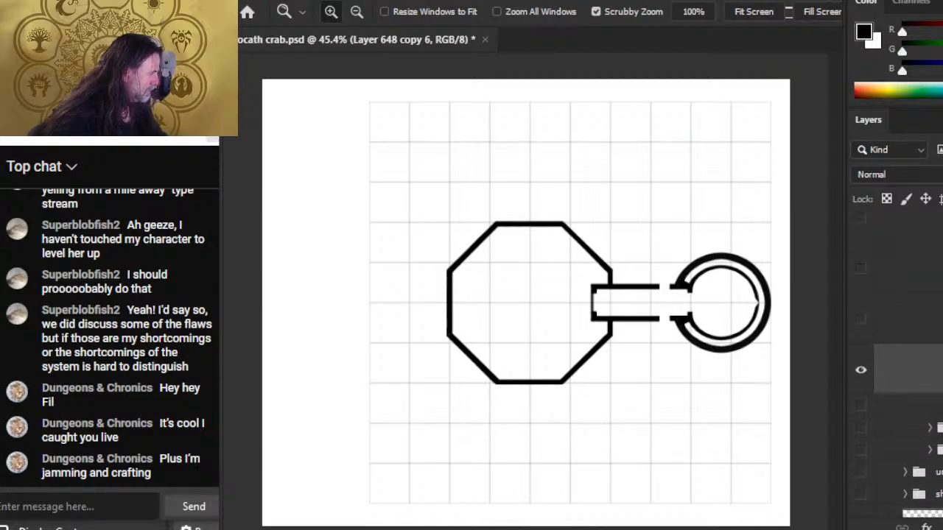
pyautogui.click(858, 444)
pyautogui.click(858, 444)
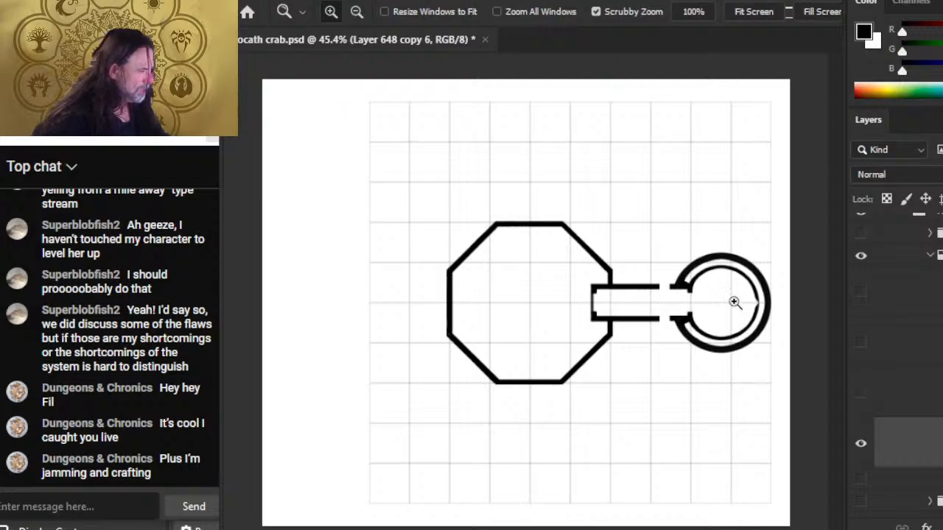
# Step: Erase the pointed ends of the round room's inner ring at its east side to cut a clean opening, using a size 10 eraser
pyautogui.scroll(5, 734, 300)
pyautogui.moveTo(743, 394); pyautogui.dragTo(517, 318)
pyautogui.scroll(3, 645, 265)
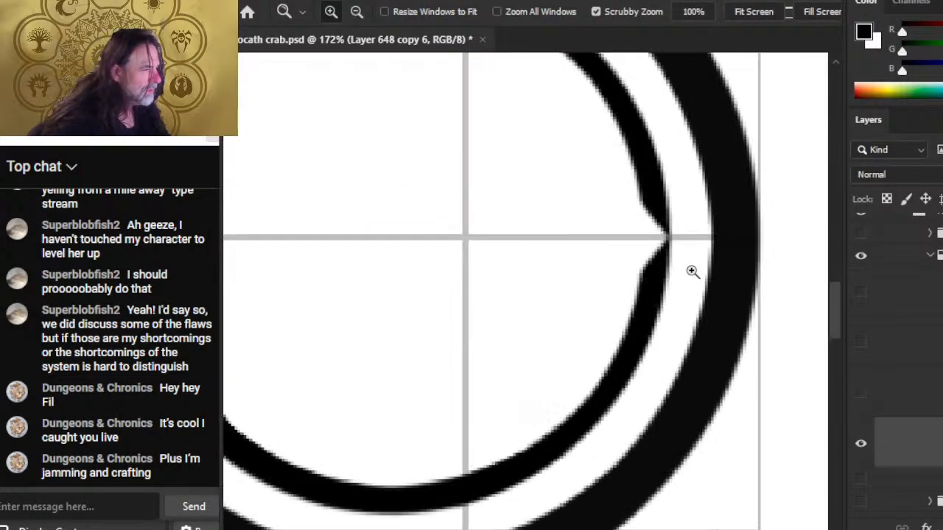
pyautogui.press('e')
pyautogui.moveTo(624, 218); pyautogui.dragTo(657, 215)
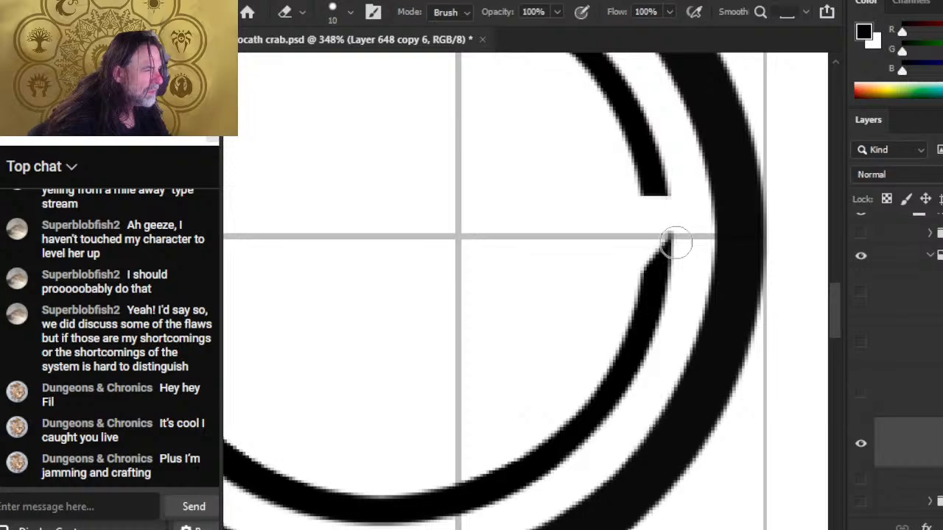
pyautogui.moveTo(677, 256)
pyautogui.mouseDown()
pyautogui.moveTo(627, 255)
pyautogui.moveTo(678, 256)
pyautogui.moveTo(641, 263)
pyautogui.mouseUp()
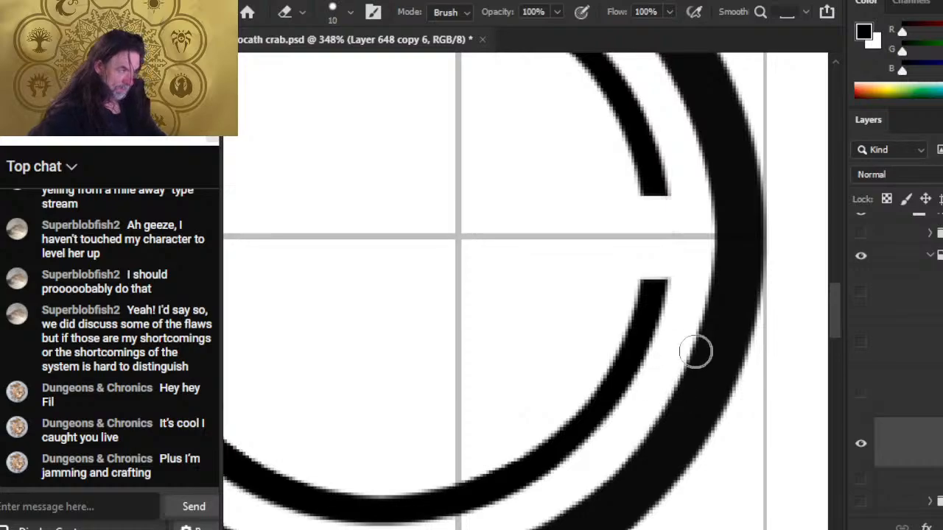
# Step: Erase a matching opening at the north point of the round room's inner ring
pyautogui.press('z')
pyautogui.moveTo(717, 338)
pyautogui.mouseDown()
pyautogui.moveTo(660, 343)
pyautogui.moveTo(637, 364)
pyautogui.mouseUp()
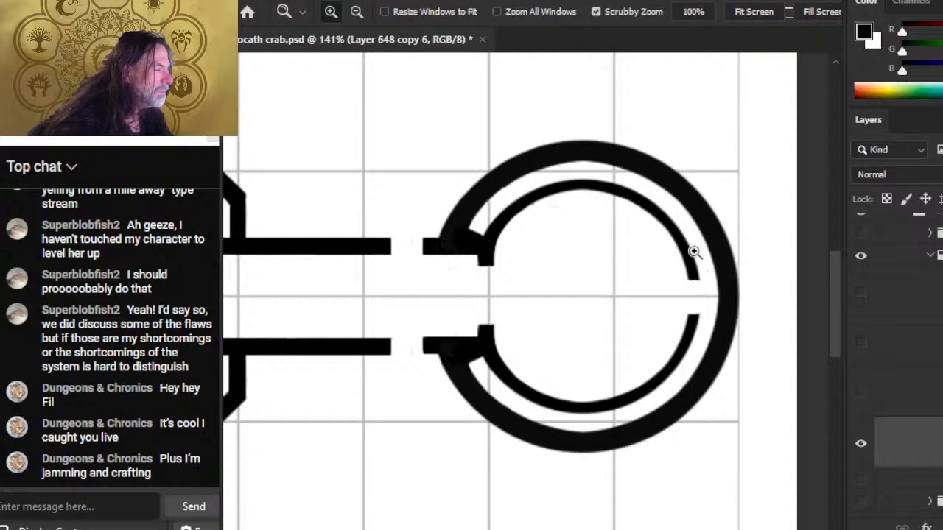
pyautogui.press('e')
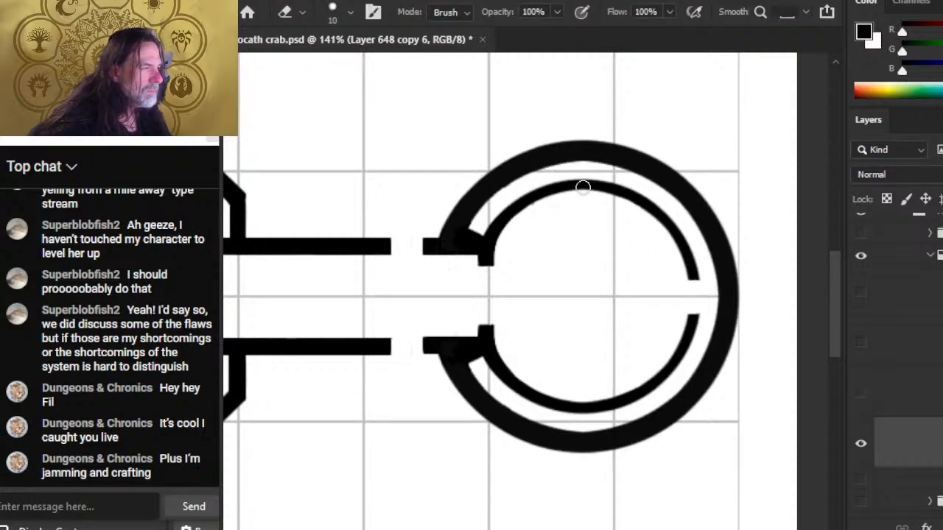
pyautogui.press('shift')
pyautogui.moveTo(581, 181); pyautogui.dragTo(587, 182)
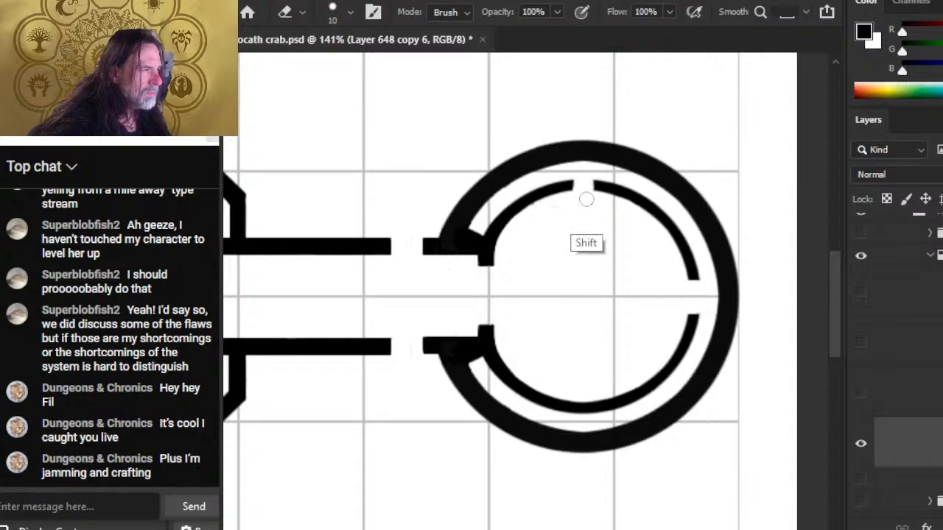
pyautogui.press('shift')
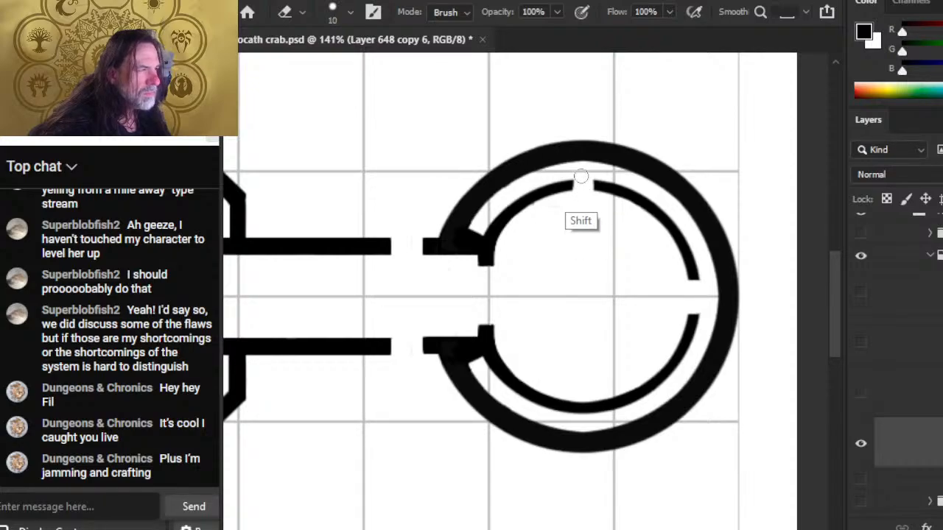
pyautogui.press('shift')
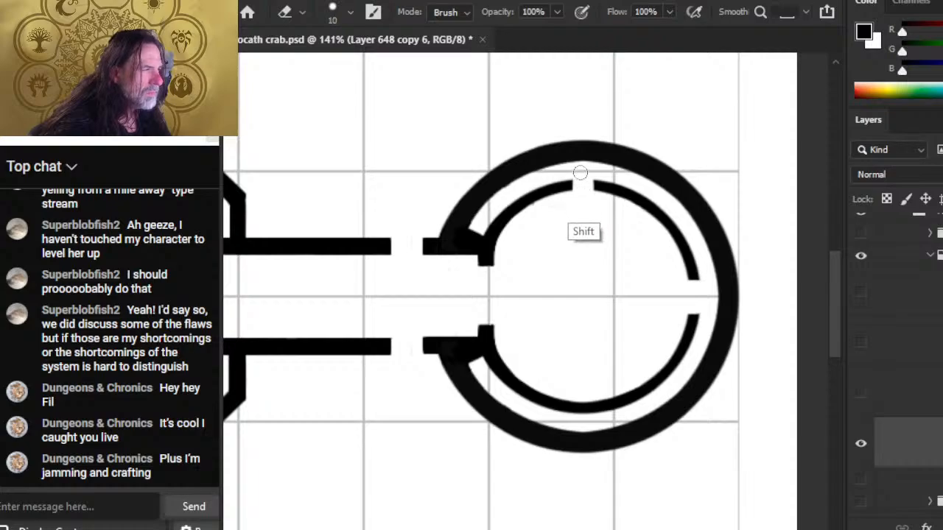
# Step: Paint a short radial divider between the inner and outer rings, just east of the north opening, with a size 4 black brush
pyautogui.press('b')
pyautogui.moveTo(597, 161)
pyautogui.mouseDown()
pyautogui.moveTo(597, 181)
pyautogui.moveTo(597, 165)
pyautogui.moveTo(624, 168)
pyautogui.mouseUp()
pyautogui.hotkey('ctrl', 'z')
pyautogui.hotkey('ctrl', 'z')
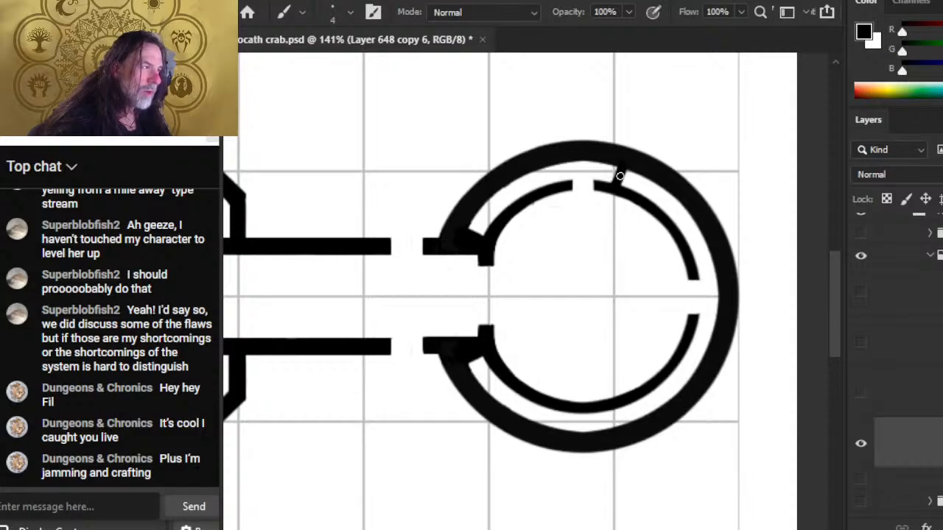
pyautogui.press('e')
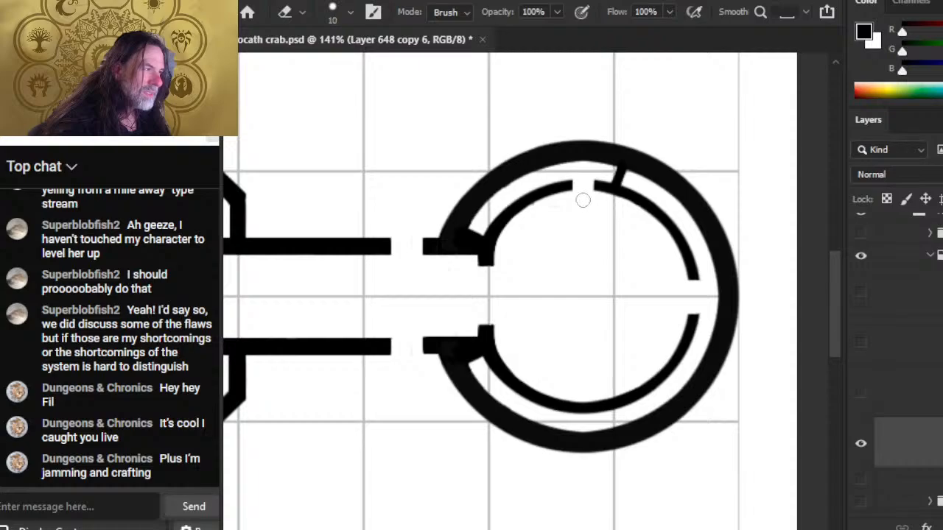
pyautogui.moveTo(620, 184); pyautogui.dragTo(615, 172)
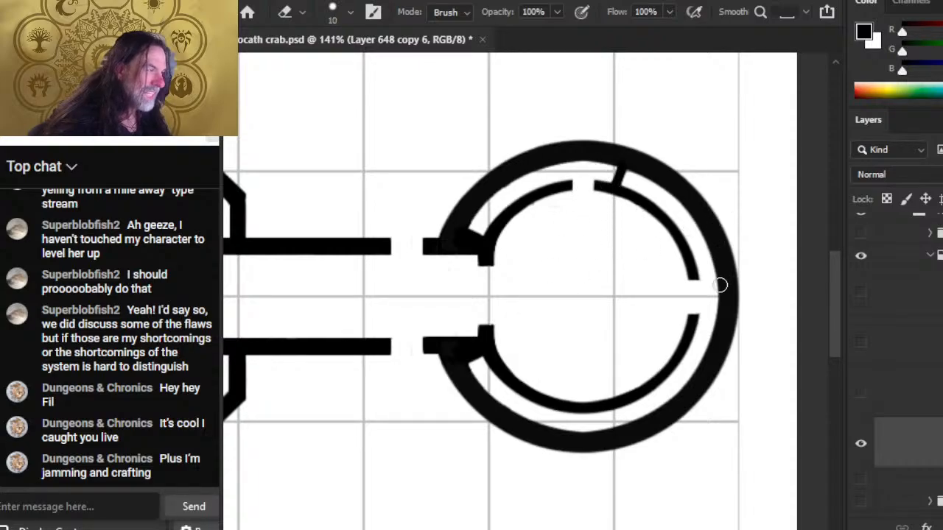
# Step: Paint a second radial divider between the rings just above the east opening, redoing the first stroke slightly higher
pyautogui.press('b')
pyautogui.moveTo(694, 267); pyautogui.dragTo(693, 267)
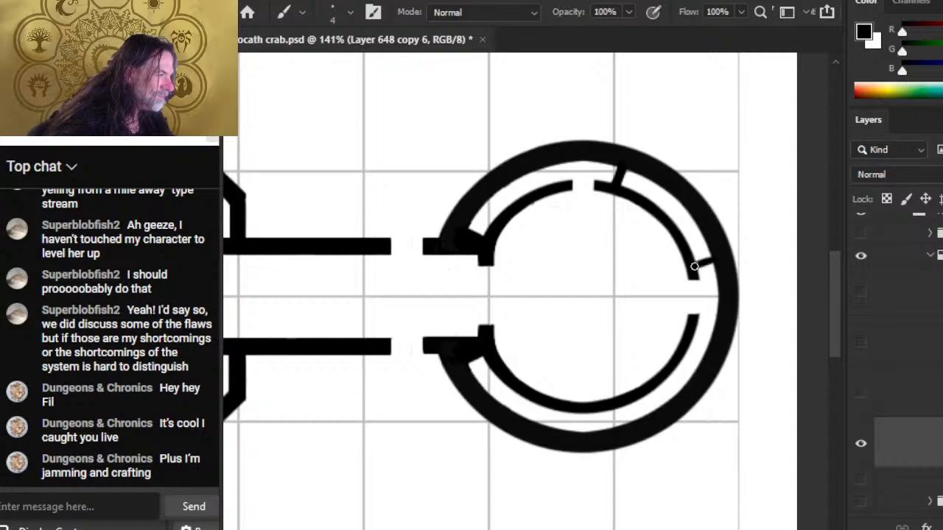
pyautogui.hotkey('ctrl', 'z')
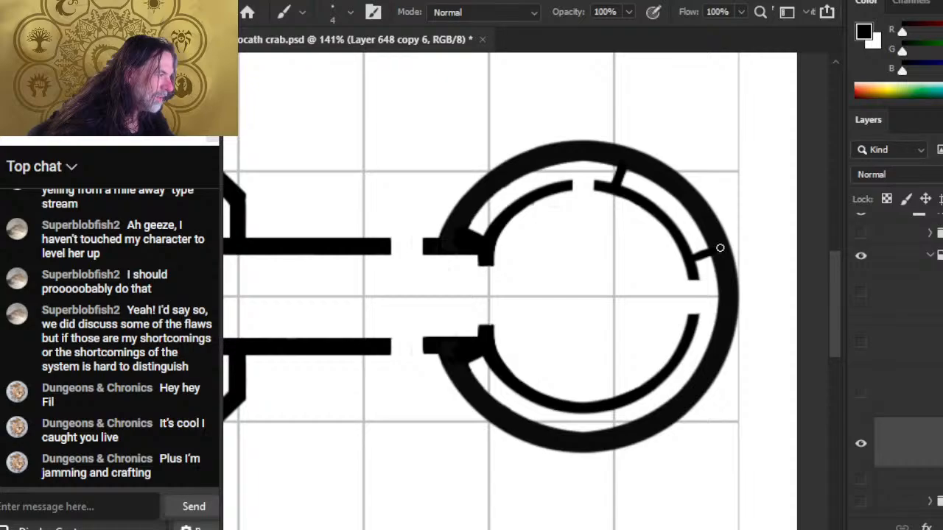
pyautogui.moveTo(718, 250); pyautogui.dragTo(692, 256)
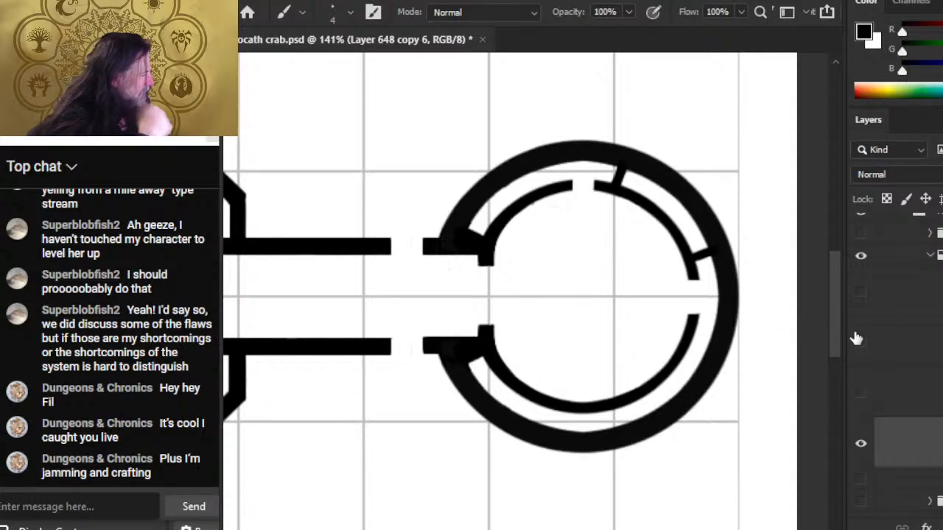
# Step: Compare the merged walls with the grey arena frame and the other deck's drawing by showing and hiding each in turn
pyautogui.click(860, 480)
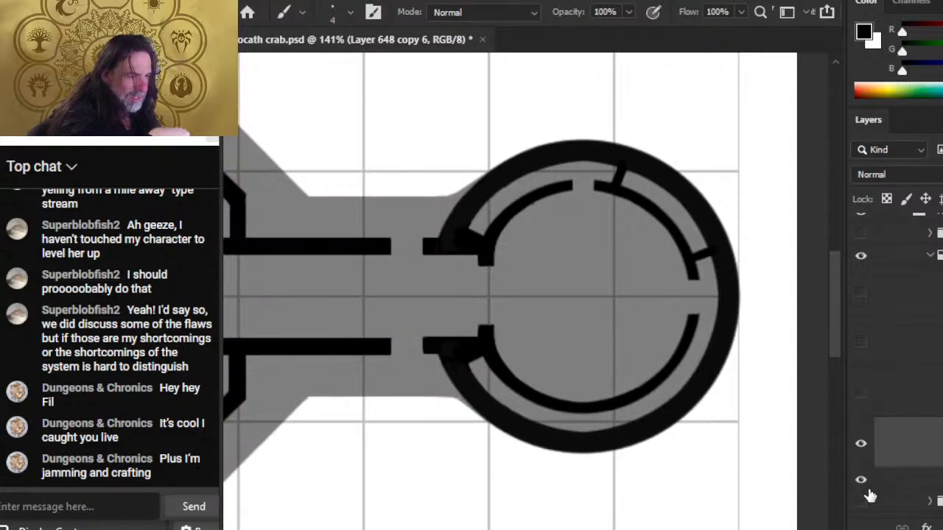
pyautogui.click(860, 480)
pyautogui.click(866, 504)
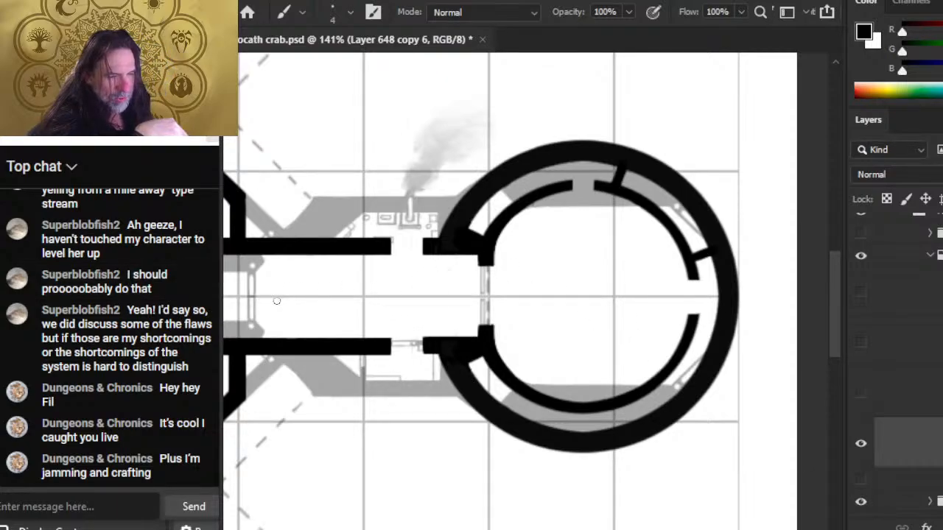
pyautogui.moveTo(251, 315); pyautogui.dragTo(370, 319)
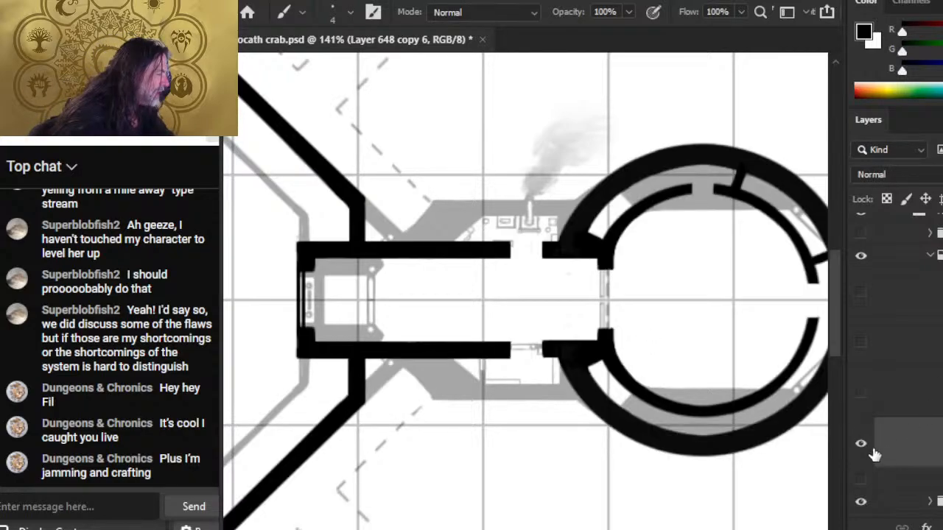
pyautogui.scroll(1, 906, 331)
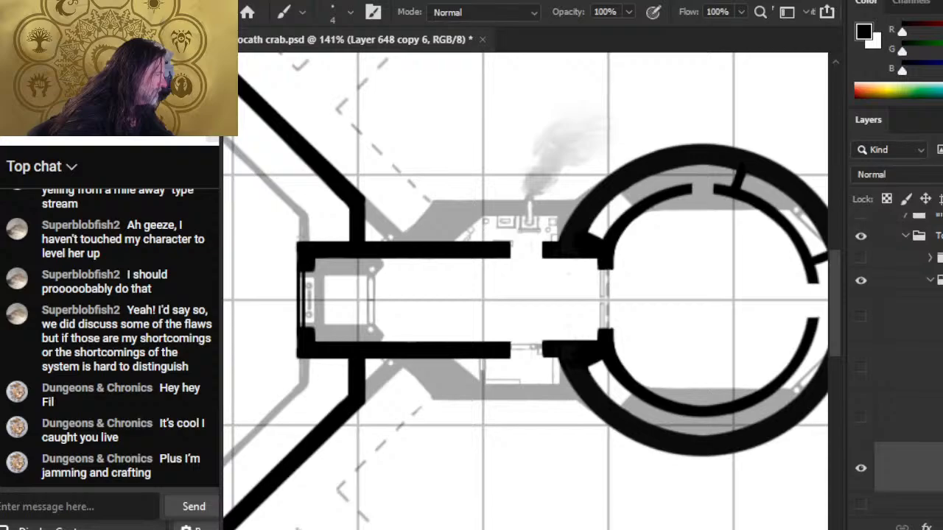
pyautogui.scroll(-2, 909, 427)
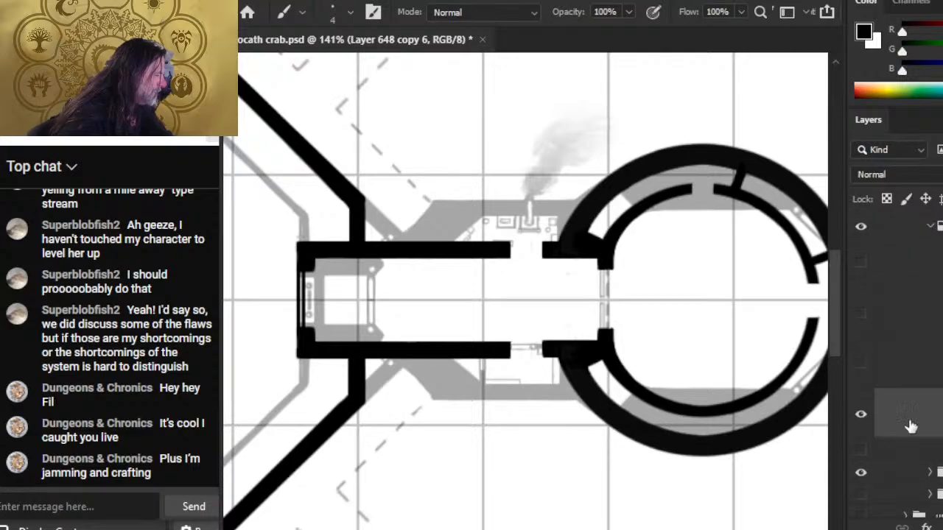
pyautogui.click(861, 471)
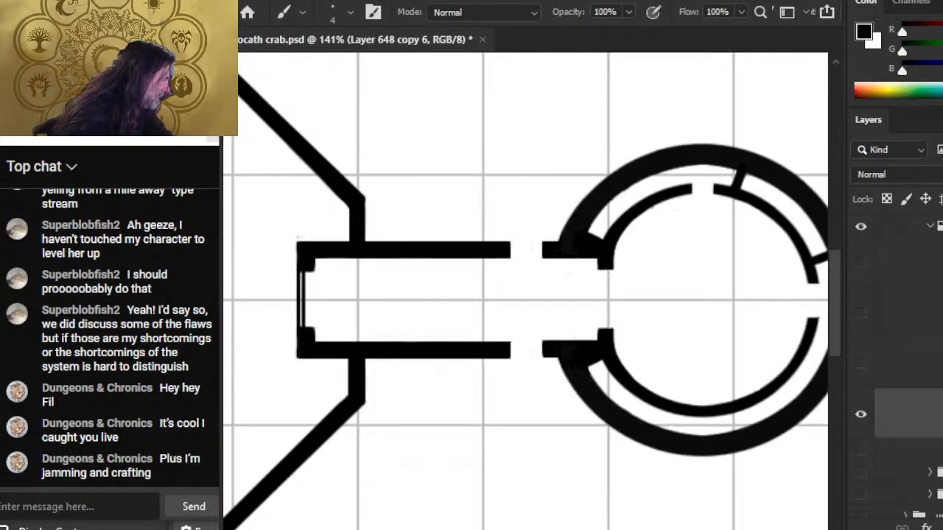
# Step: Check what the hidden shading and sketch layers above the merged walls hold by toggling their visibility
pyautogui.scroll(1, 905, 332)
pyautogui.click(859, 340)
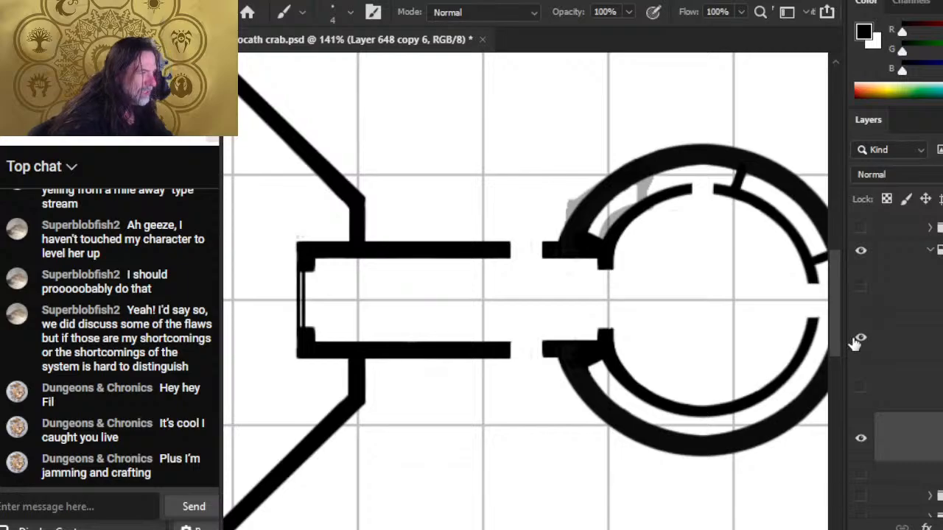
pyautogui.click(859, 340)
pyautogui.click(861, 390)
pyautogui.click(863, 392)
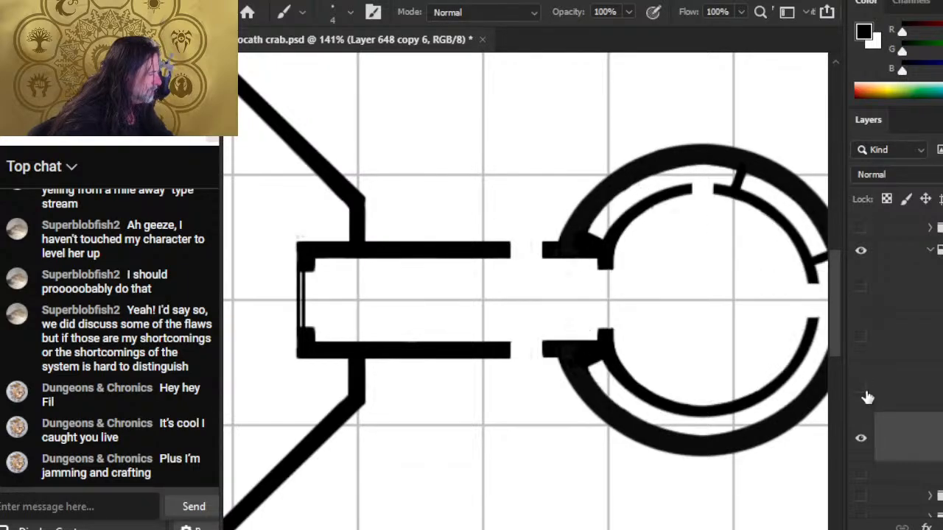
pyautogui.click(862, 392)
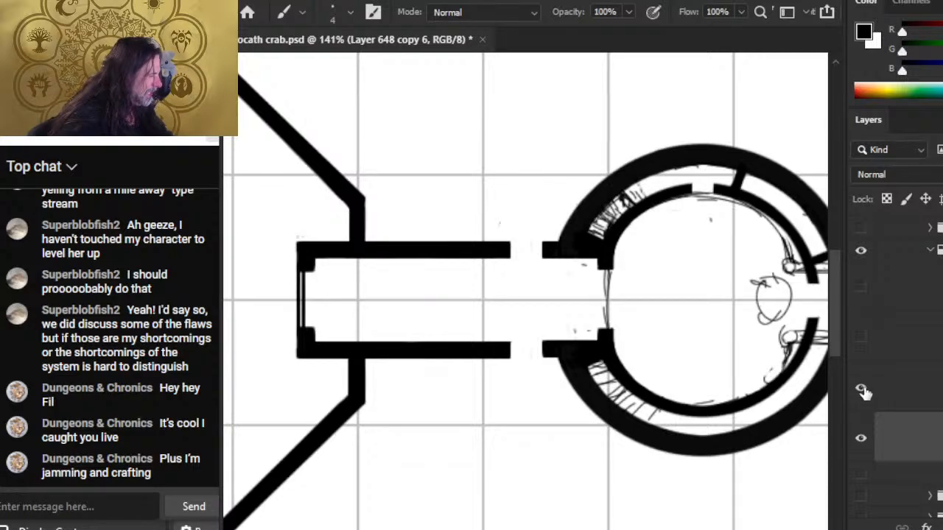
pyautogui.click(860, 388)
# Step: Move the three hidden layers above the merged walls into the arena frame group and show that group
pyautogui.click(915, 295)
pyautogui.keyDown('ctrl'); pyautogui.keyDown('shift'); pyautogui.click(903, 401); pyautogui.keyUp('shift'); pyautogui.keyUp('ctrl')
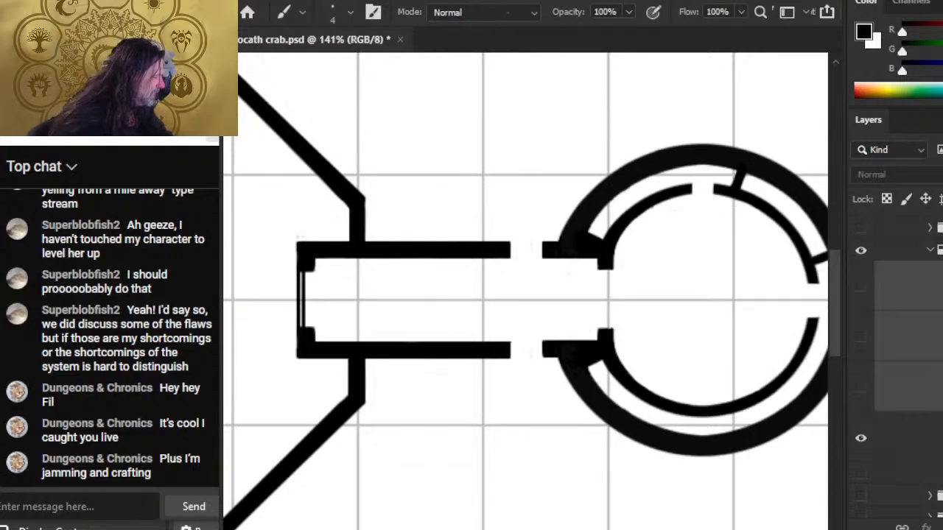
pyautogui.scroll(-2, 913, 332)
pyautogui.moveTo(926, 310); pyautogui.dragTo(927, 379)
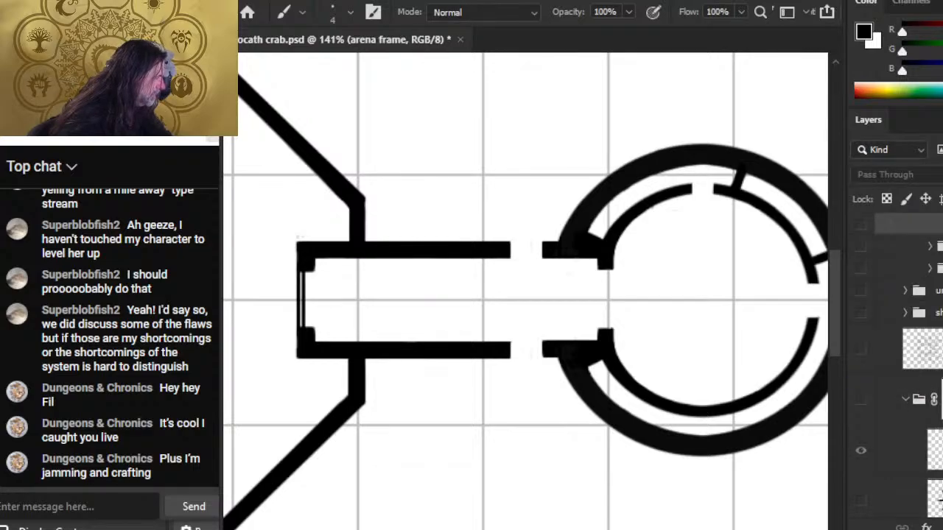
pyautogui.click(860, 281)
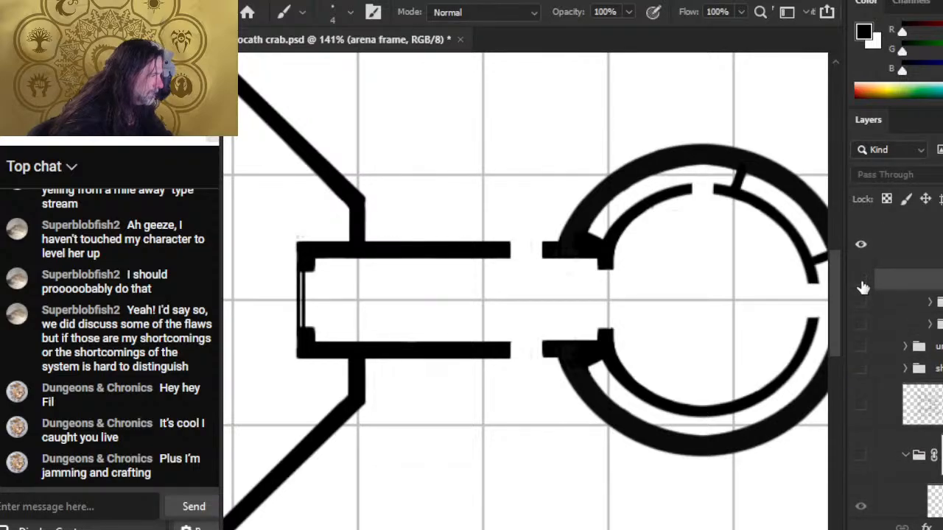
pyautogui.press('z')
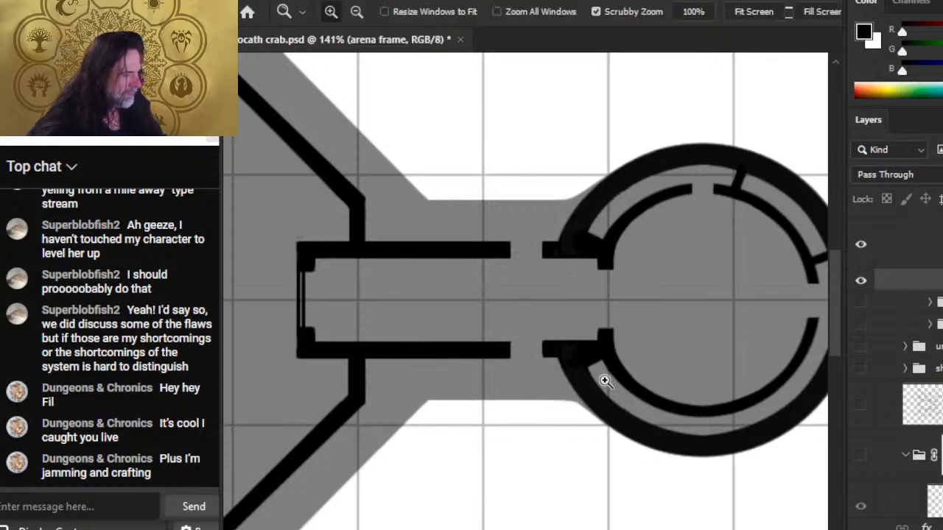
pyautogui.moveTo(603, 380); pyautogui.dragTo(562, 419)
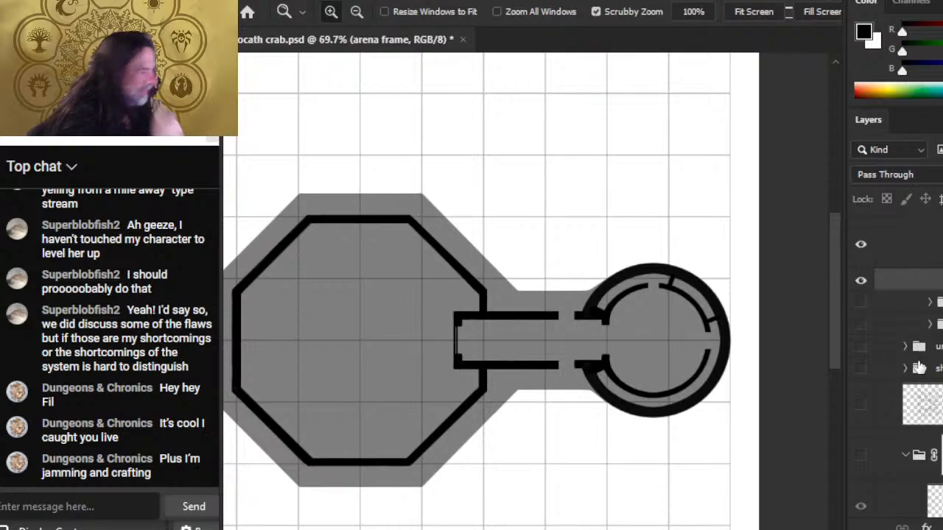
# Step: Add a new empty layer directly above Layer 648 copy 6 for work near the octagon's northeast corner
pyautogui.click(930, 244)
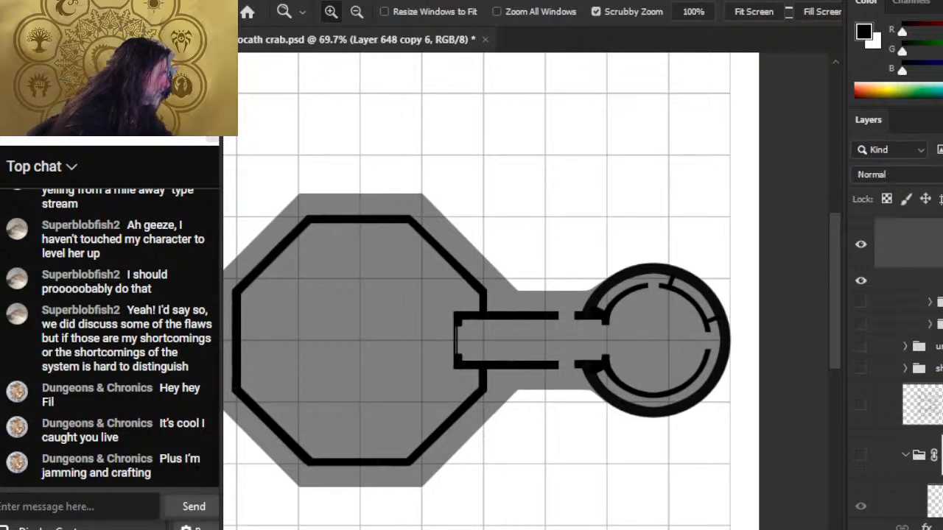
pyautogui.click(941, 527)
pyautogui.moveTo(463, 272); pyautogui.dragTo(616, 322)
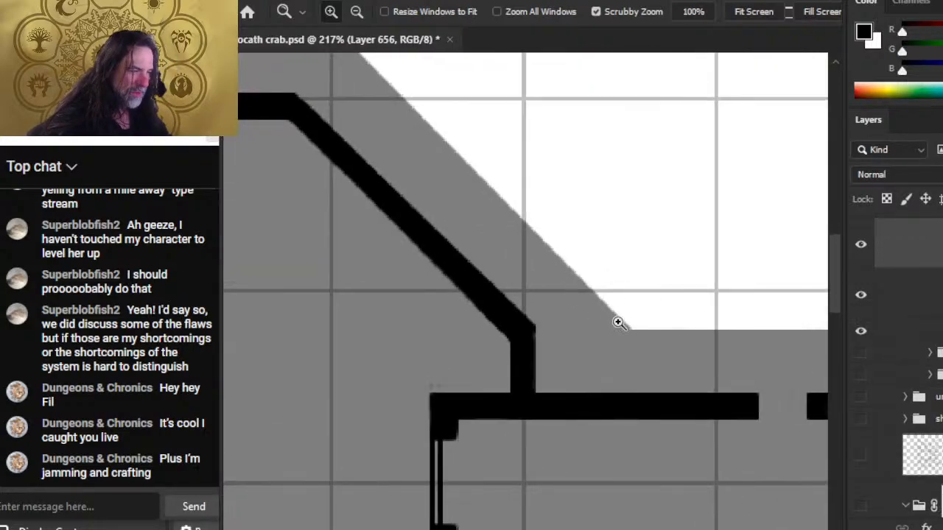
# Step: Erase the stray specks around the room's northwest wall corner on Layer 648 copy 6 with the 10 px eraser
pyautogui.press('b')
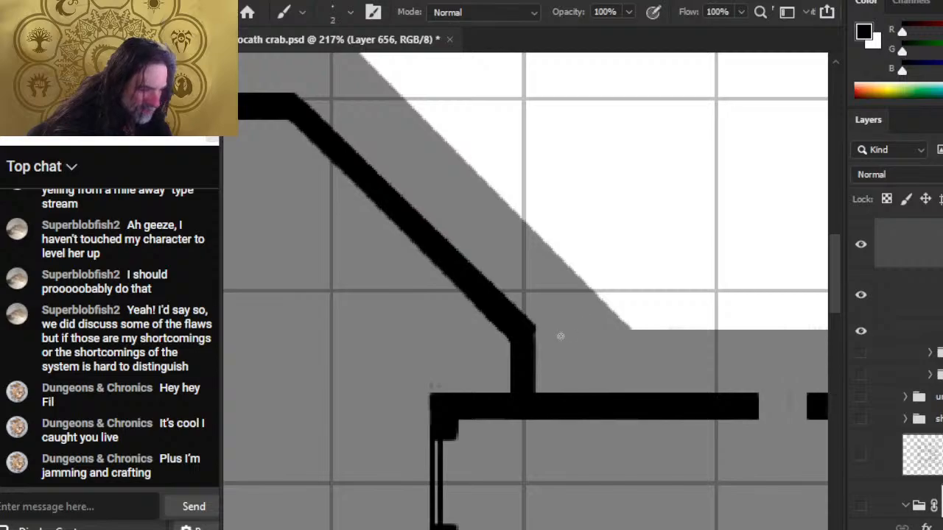
pyautogui.press('e')
pyautogui.hotkey('alt', '[')
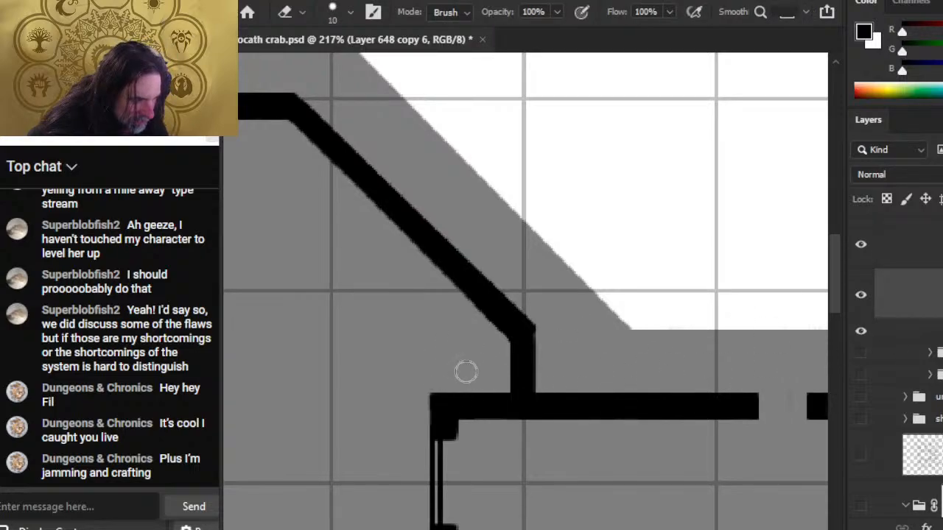
pyautogui.moveTo(467, 501); pyautogui.dragTo(587, 172)
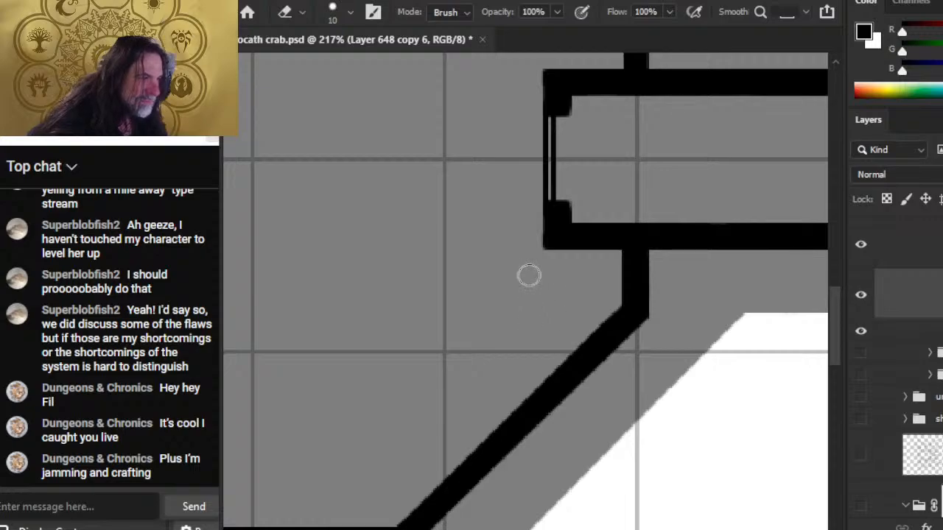
# Step: Draw a straight 2 px black line on Layer 656 along the grey frame's horizontal edge, from the diagonal's foot to the round room's wall
pyautogui.press('z')
pyautogui.moveTo(718, 281)
pyautogui.mouseDown()
pyautogui.moveTo(689, 286)
pyautogui.moveTo(542, 519)
pyautogui.mouseUp()
pyautogui.moveTo(644, 374); pyautogui.dragTo(609, 338)
pyautogui.click(923, 258)
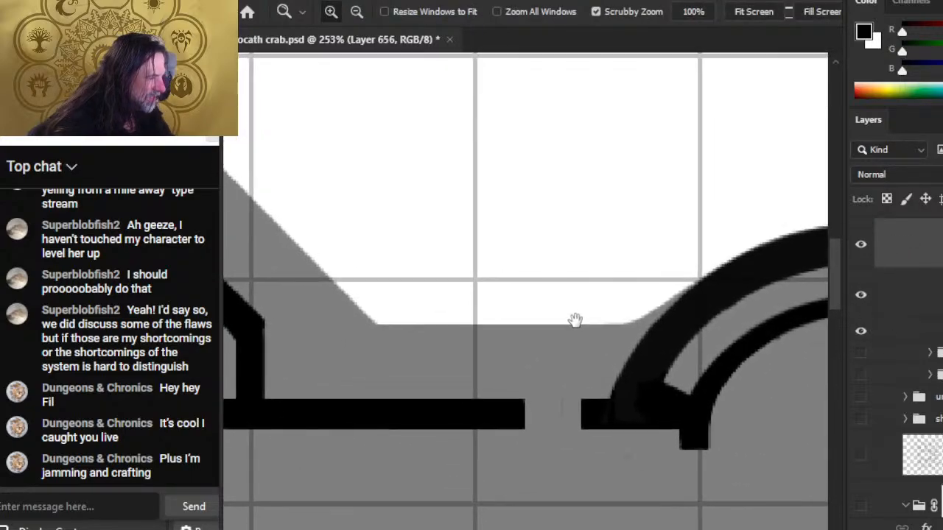
pyautogui.moveTo(369, 333); pyautogui.dragTo(486, 363)
pyautogui.press('b')
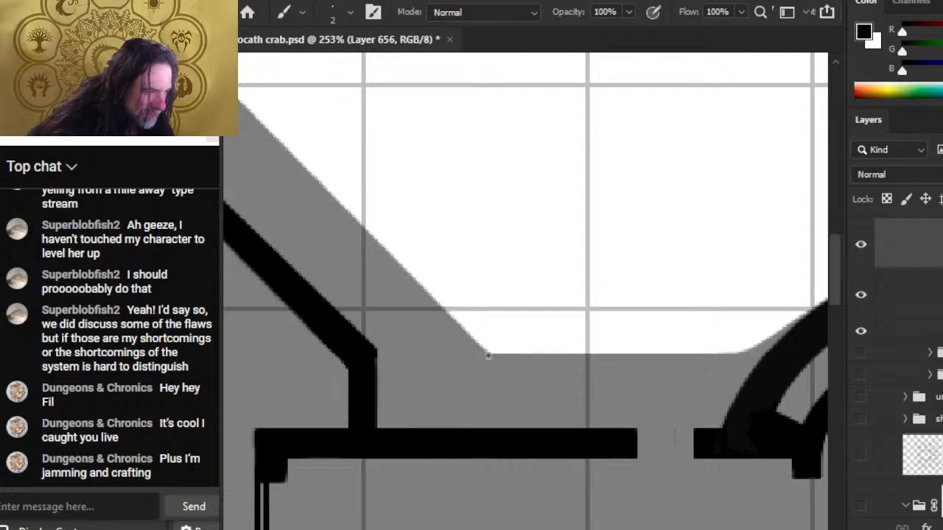
pyautogui.moveTo(490, 354); pyautogui.dragTo(739, 354)
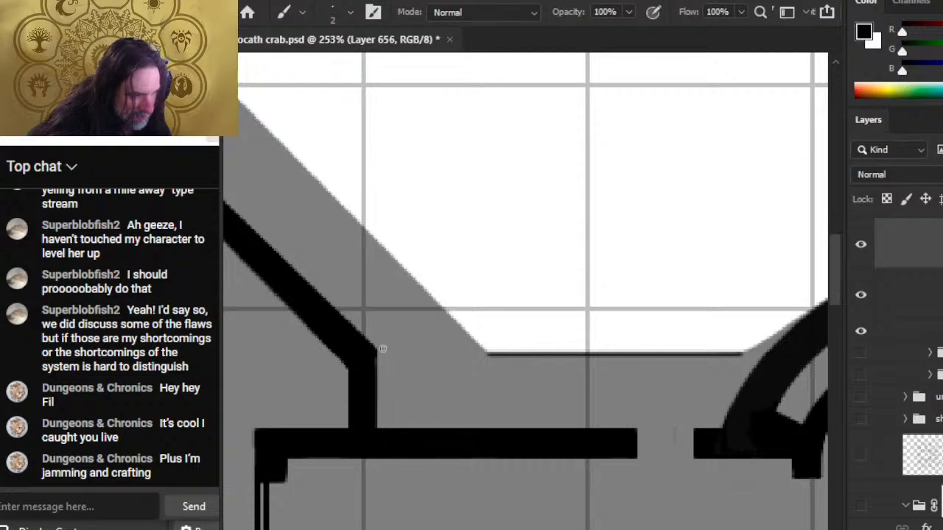
# Step: Add a short diagonal tick at the line's west end, following the grey frame's corner, and undo the stray strokes
pyautogui.moveTo(382, 348)
pyautogui.mouseDown()
pyautogui.moveTo(474, 347)
pyautogui.moveTo(485, 361)
pyautogui.mouseUp()
pyautogui.hotkey('ctrl', 'z')
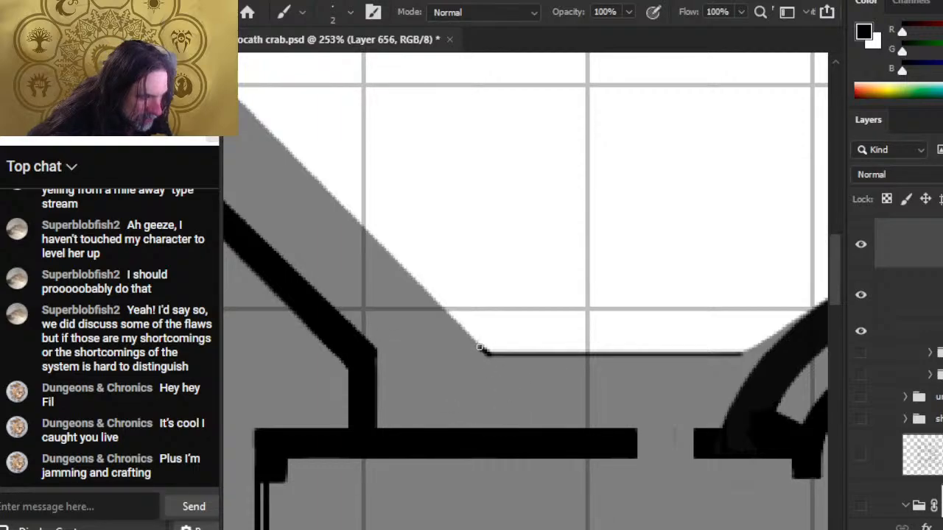
pyautogui.moveTo(480, 346); pyautogui.dragTo(373, 346)
pyautogui.hotkey('ctrl', 'z')
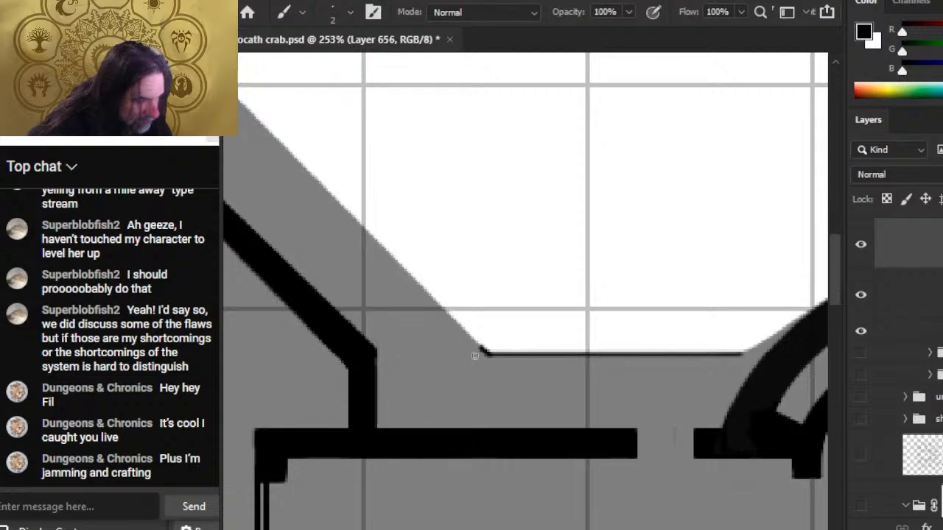
pyautogui.moveTo(481, 352); pyautogui.dragTo(371, 382)
pyautogui.hotkey('ctrl', 'z')
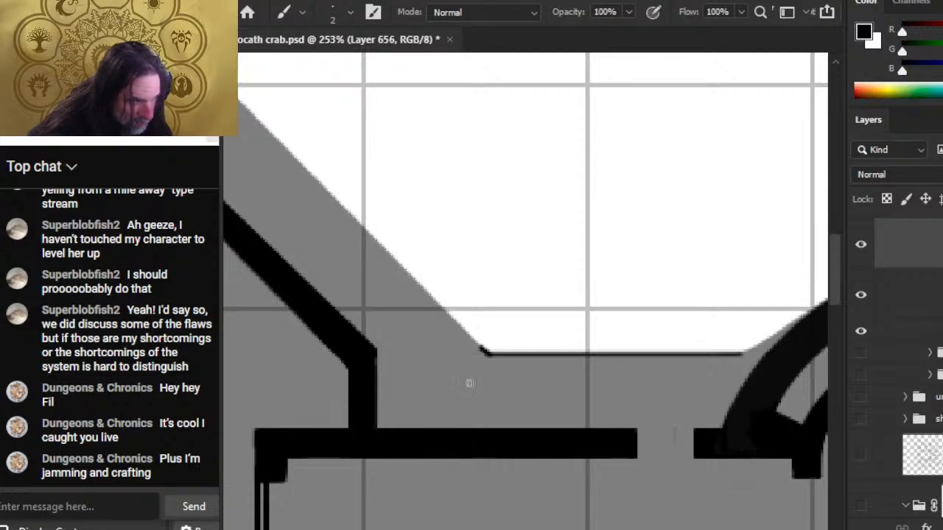
# Step: Cut evenly spaced gaps into the western part of the horizontal line with a 6 px eraser
pyautogui.press('e')
pyautogui.press('[')
pyautogui.press('[')
pyautogui.press('[')
pyautogui.press('[')
pyautogui.press('[')
pyautogui.press('[')
pyautogui.press('[')
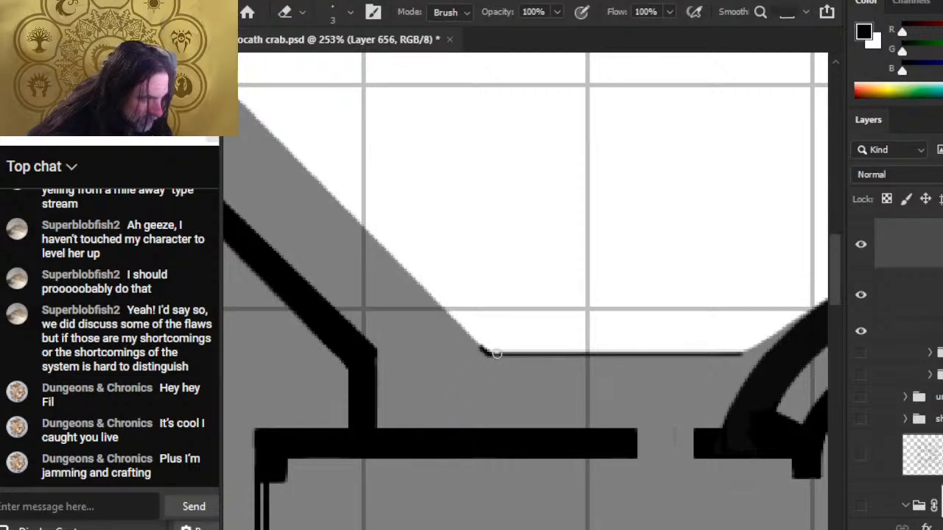
pyautogui.press(']')
pyautogui.press(']')
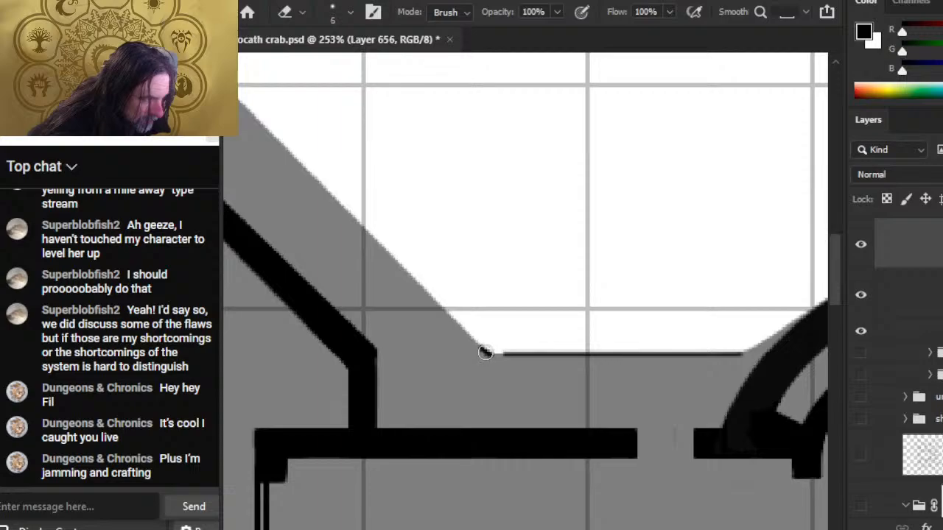
pyautogui.press(']')
pyautogui.click(502, 354)
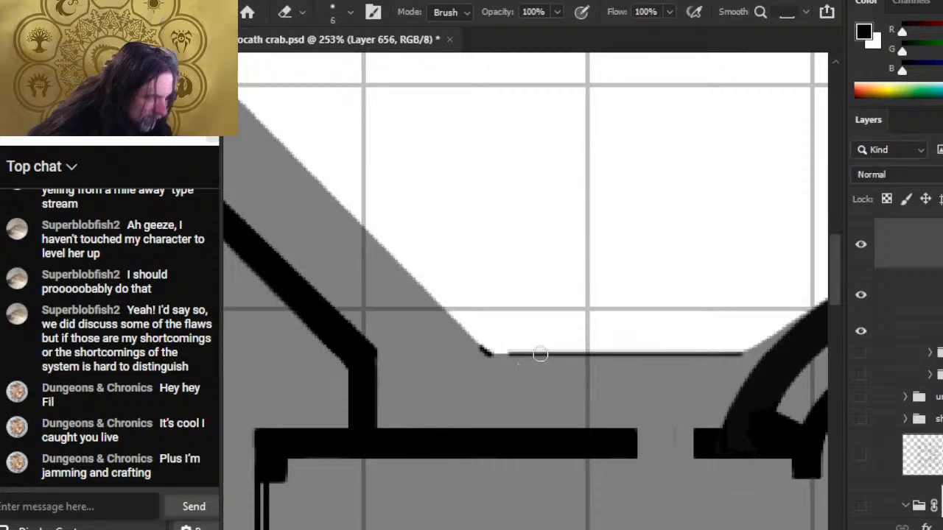
pyautogui.click(540, 356)
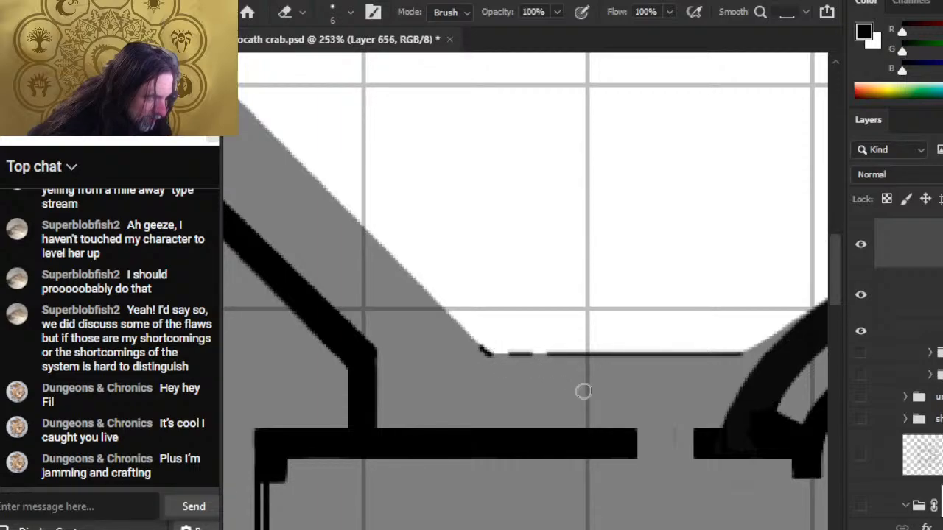
pyautogui.click(579, 354)
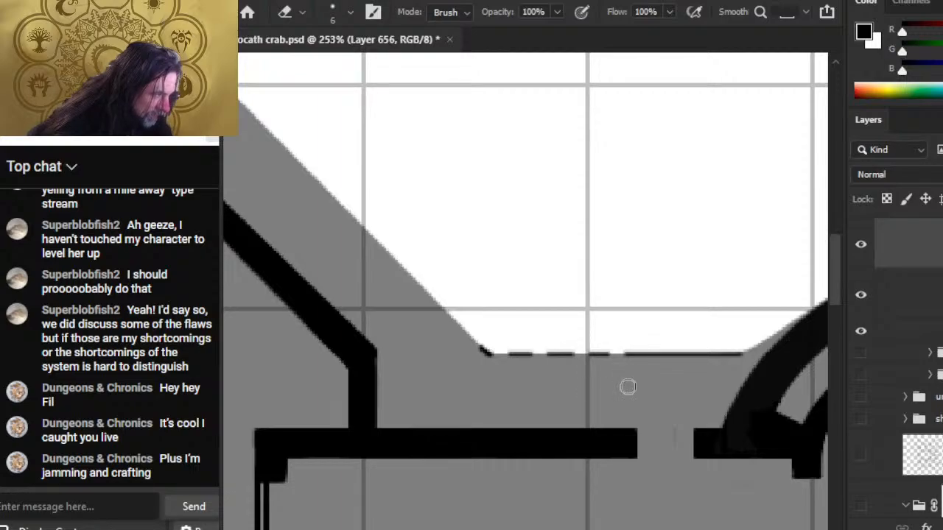
# Step: Undo the most recent gaps and nudge the partly dashed line slightly down onto the frame's edge
pyautogui.press('ctrl')
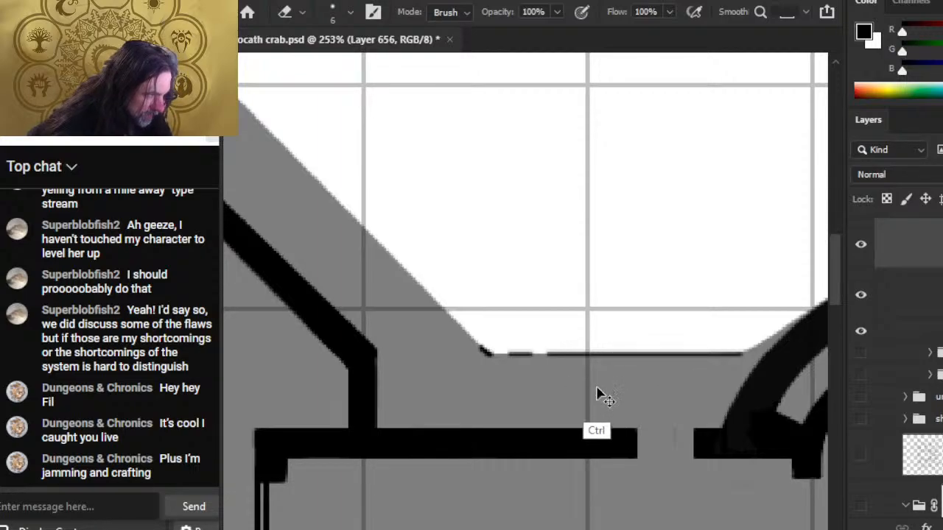
pyautogui.press('v')
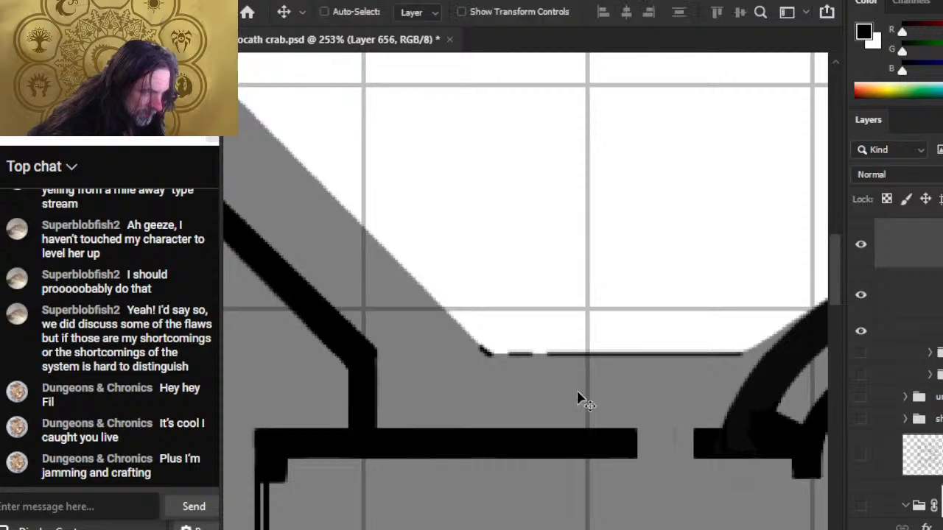
pyautogui.press('e')
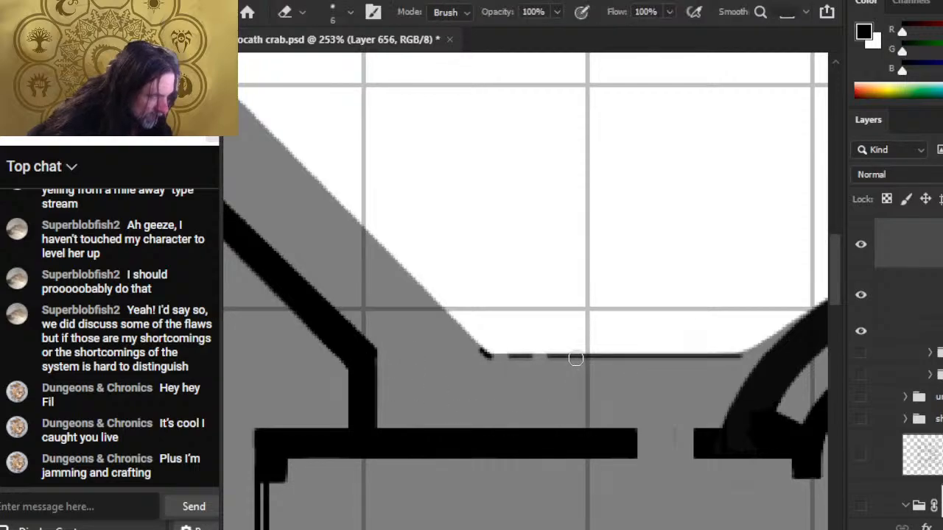
# Step: Erase further evenly spaced gaps eastward so the whole horizontal line is dashed
pyautogui.click(576, 356)
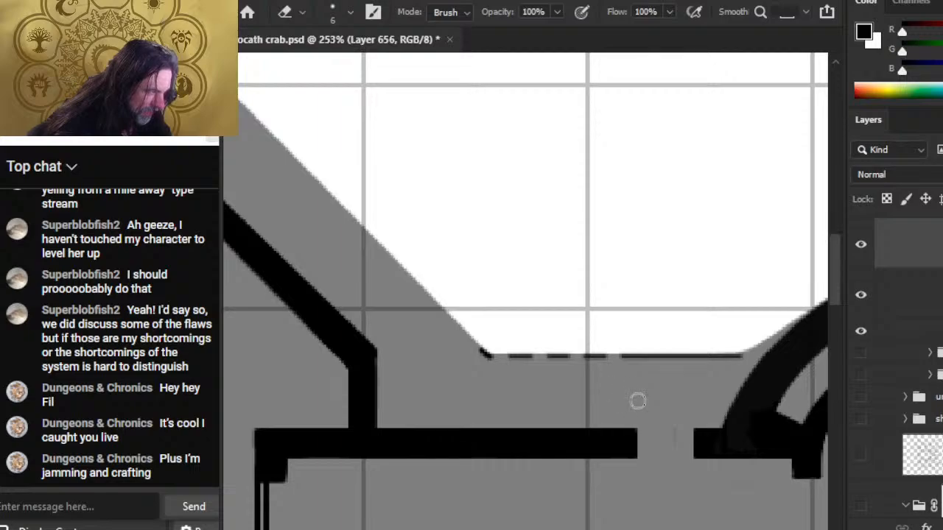
pyautogui.click(655, 354)
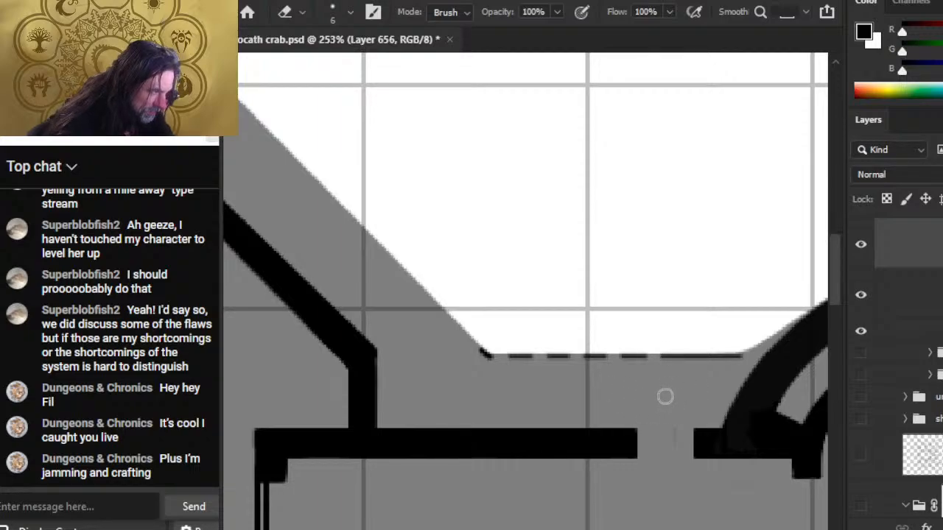
pyautogui.click(684, 353)
pyautogui.click(720, 355)
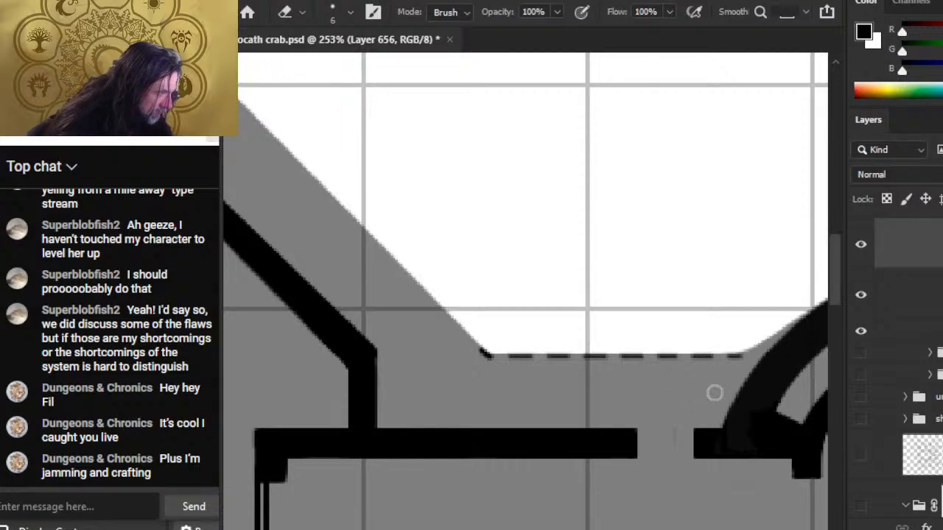
# Step: Fill the wedge between the dashed line's east end and the round room's outer wall with solid black 2 px brush strokes
pyautogui.press('b')
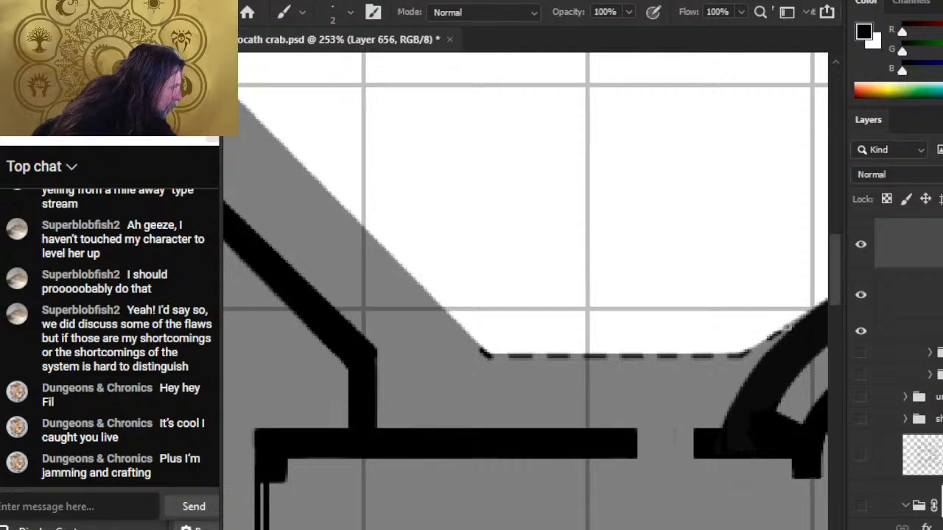
pyautogui.moveTo(786, 328); pyautogui.dragTo(813, 314)
pyautogui.moveTo(795, 324); pyautogui.dragTo(780, 337)
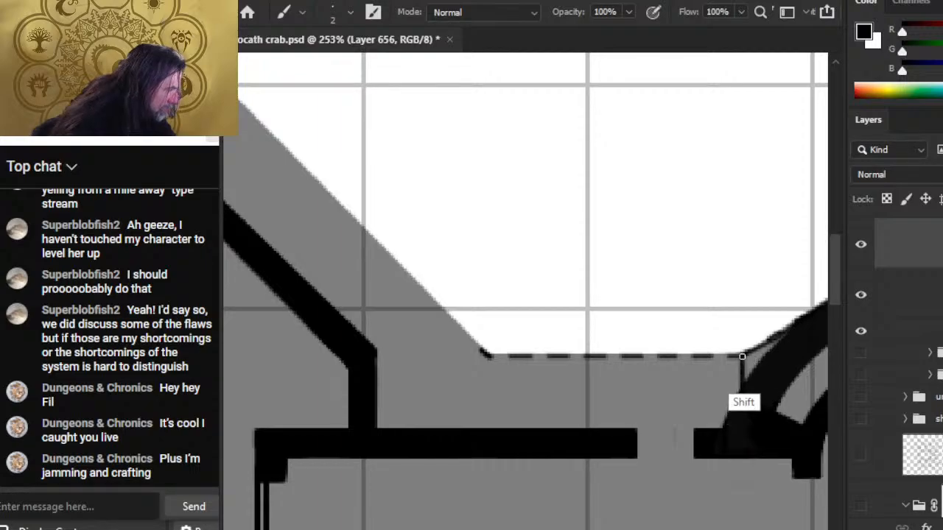
pyautogui.moveTo(748, 352); pyautogui.dragTo(785, 334)
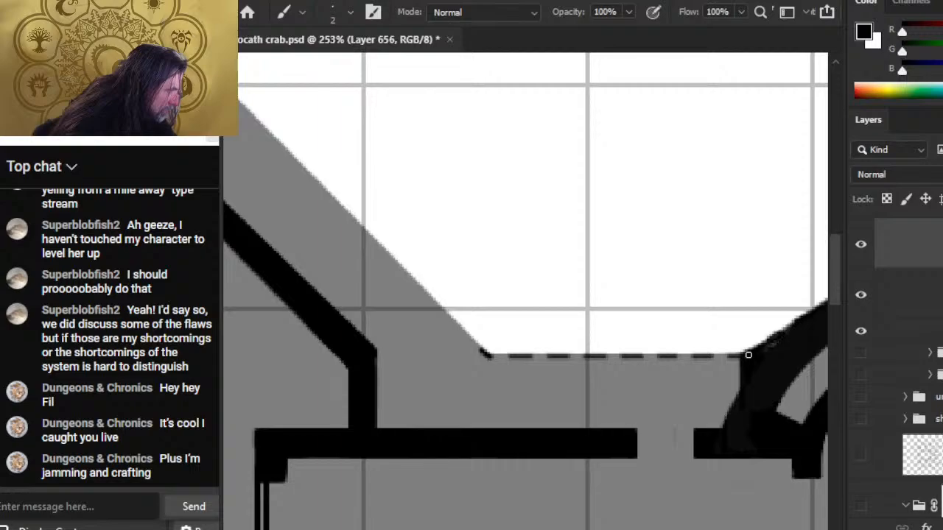
pyautogui.press('e')
pyautogui.press('b')
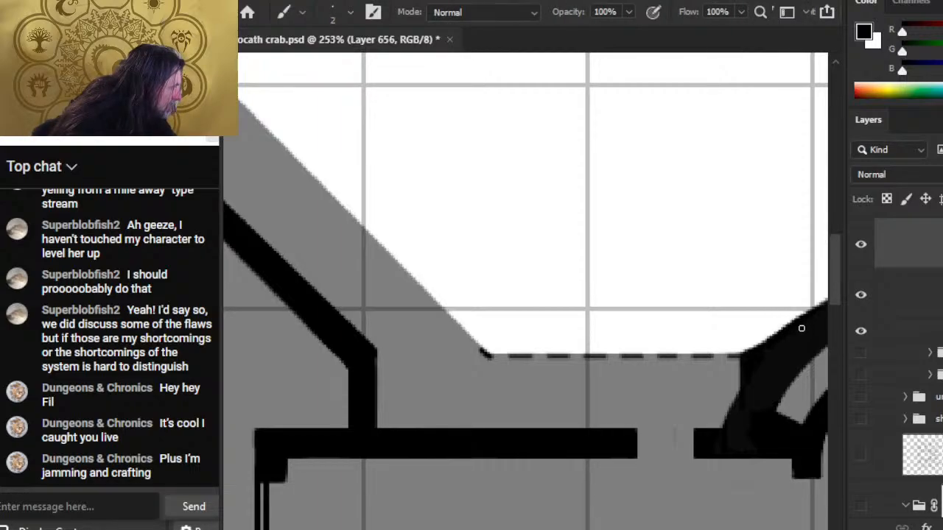
pyautogui.press('e')
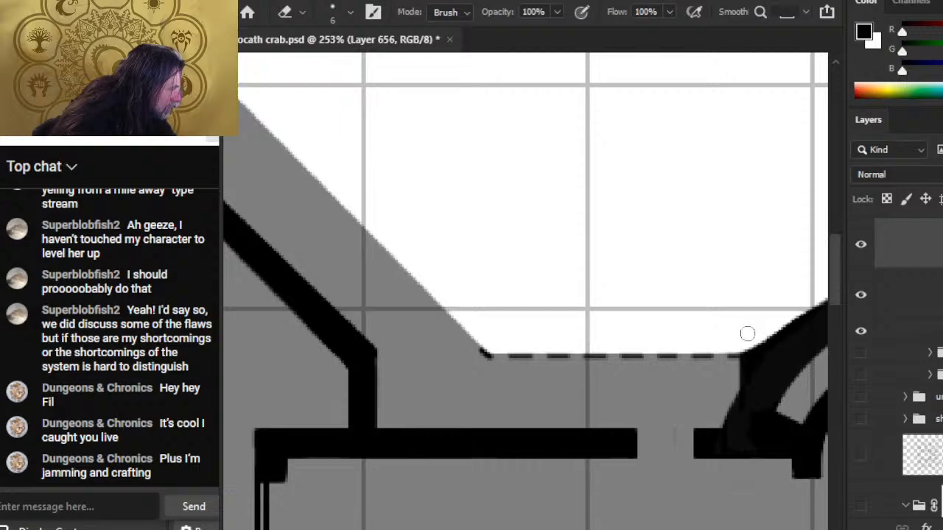
pyautogui.press('b')
pyautogui.press('shift')
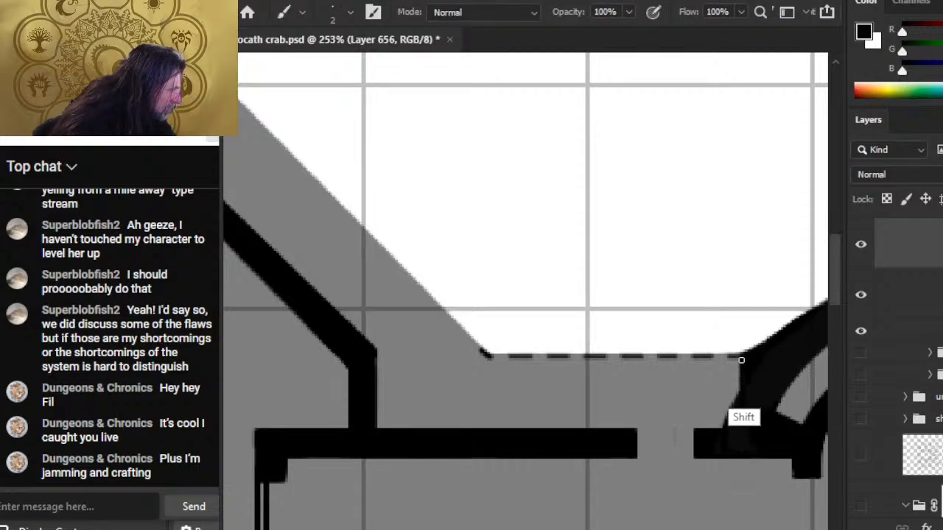
# Step: Show the hidden deck drawing group and draw a straight diagonal line from the octagon wall's outer corner down to the horizontal room wall
pyautogui.press('z')
pyautogui.moveTo(734, 419); pyautogui.dragTo(705, 415)
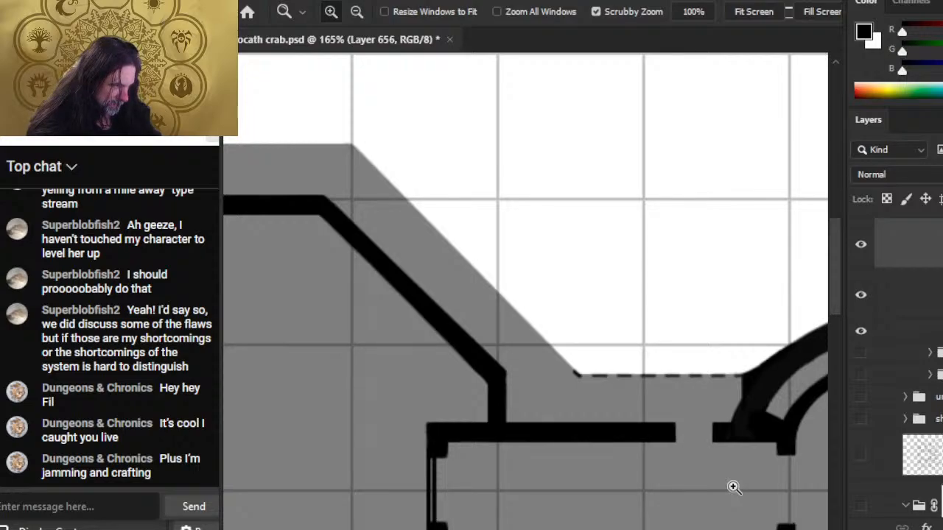
pyautogui.click(860, 357)
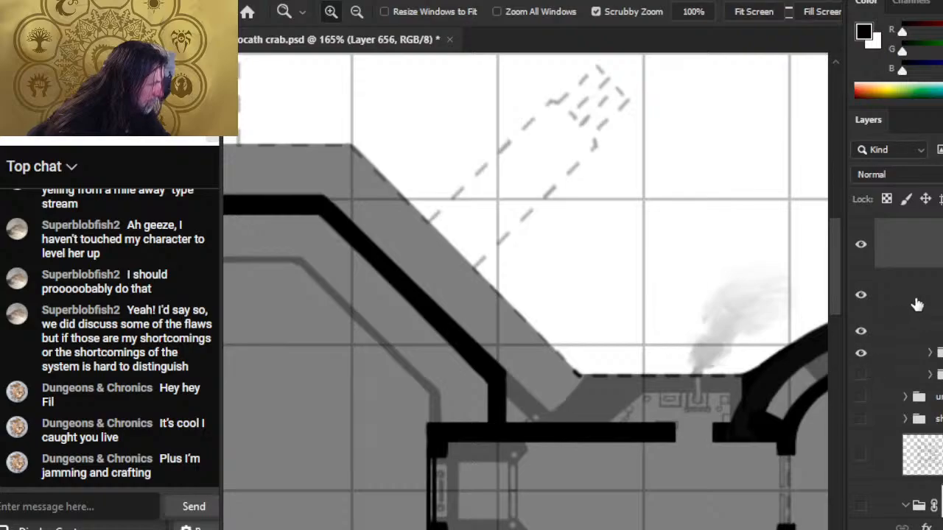
pyautogui.press('b')
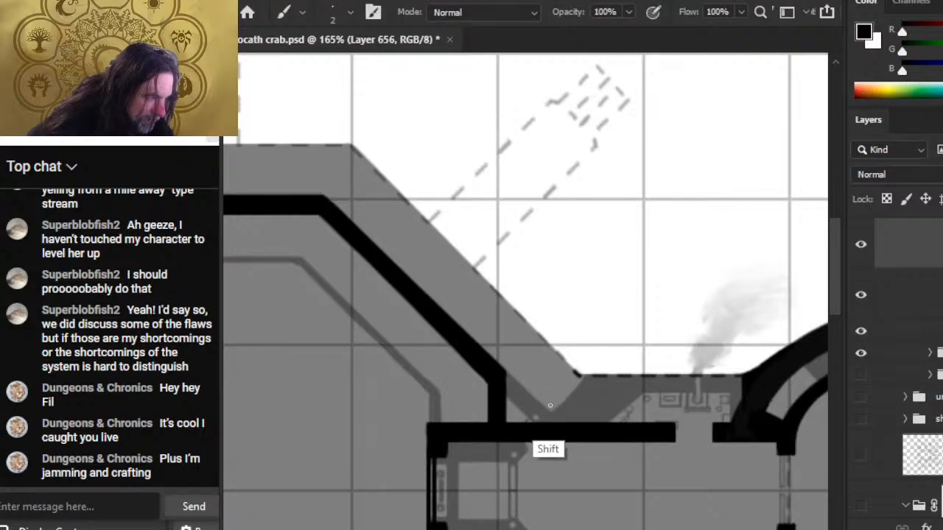
pyautogui.keyDown('shift'); pyautogui.click(566, 426); pyautogui.keyUp('shift')
pyautogui.hotkey('ctrl', 'z')
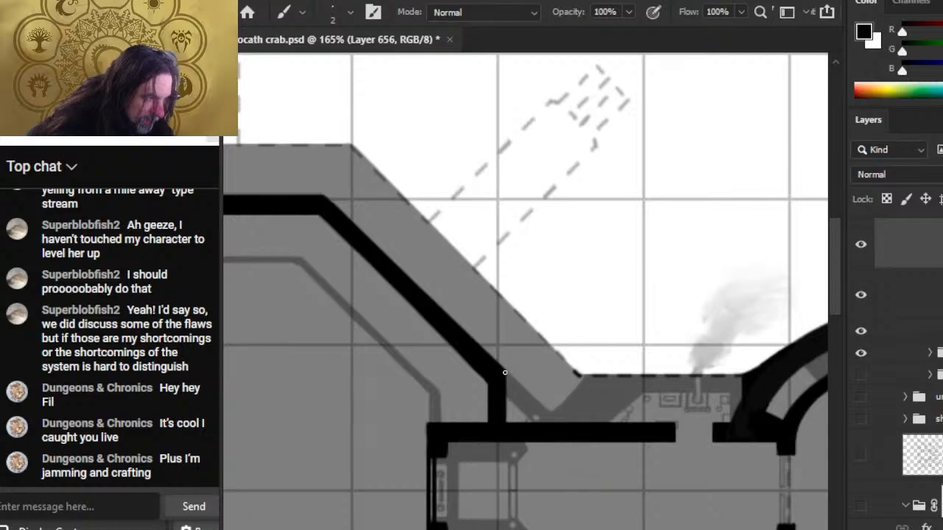
pyautogui.click(506, 374)
pyautogui.keyDown('shift'); pyautogui.click(569, 430); pyautogui.keyUp('shift')
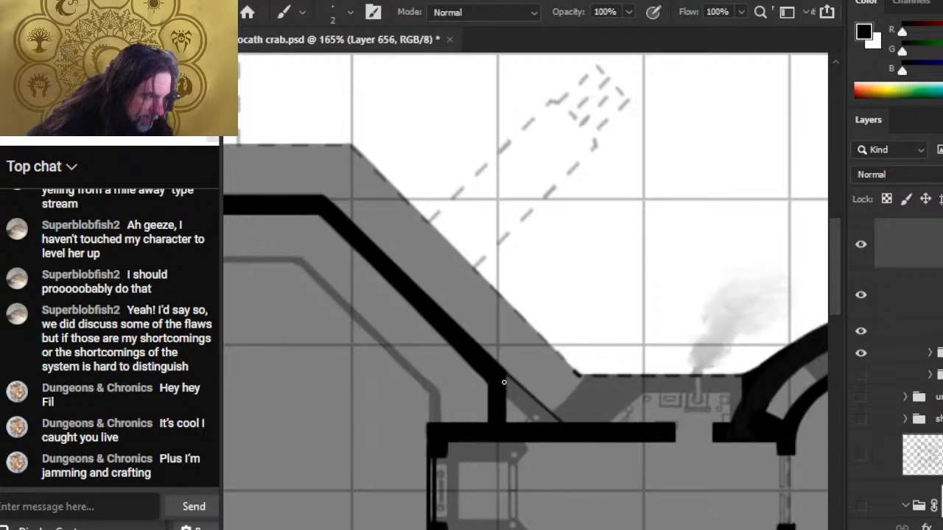
# Step: Fill the triangle between the octagon's short vertical wall, the new diagonal line and the room wall with black brush strokes
pyautogui.moveTo(504, 376); pyautogui.dragTo(509, 422)
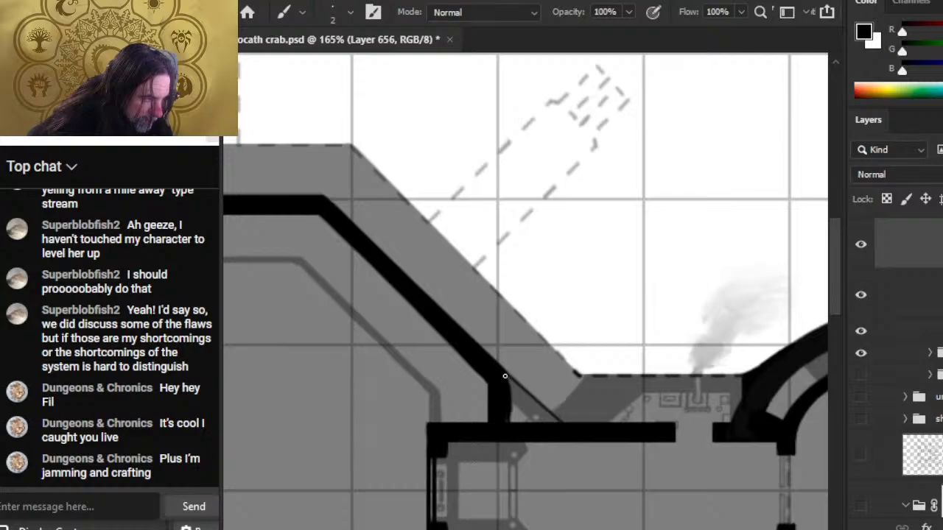
pyautogui.moveTo(505, 377)
pyautogui.mouseDown()
pyautogui.moveTo(525, 420)
pyautogui.moveTo(514, 422)
pyautogui.mouseUp()
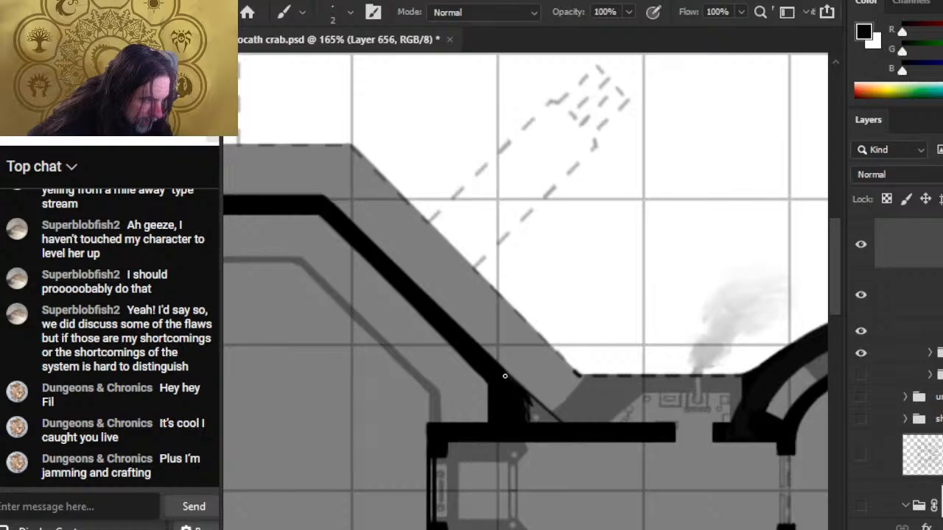
pyautogui.moveTo(504, 376); pyautogui.dragTo(543, 420)
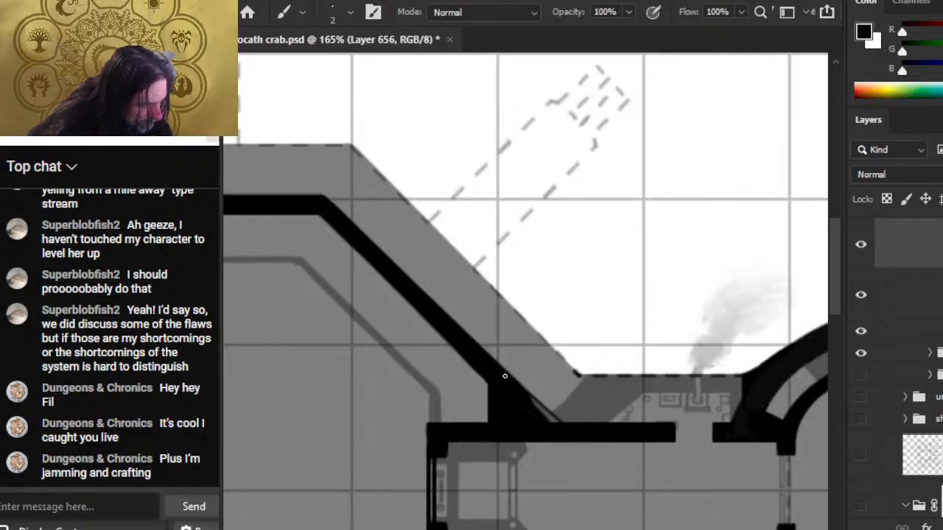
pyautogui.moveTo(504, 376); pyautogui.dragTo(546, 417)
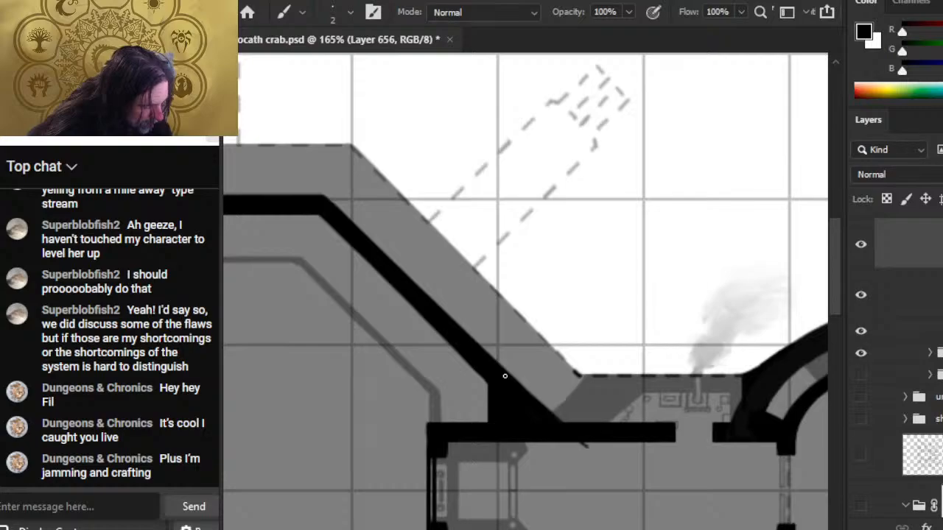
# Step: Erase the diagonal line's overshoot below the horizontal room wall with the 6 px eraser
pyautogui.press('e')
pyautogui.press('shift')
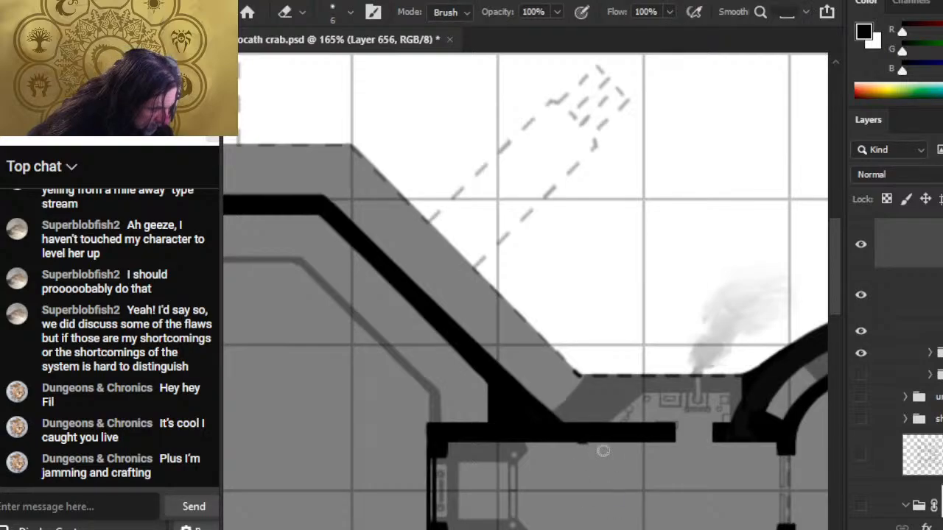
pyautogui.moveTo(598, 447); pyautogui.dragTo(567, 449)
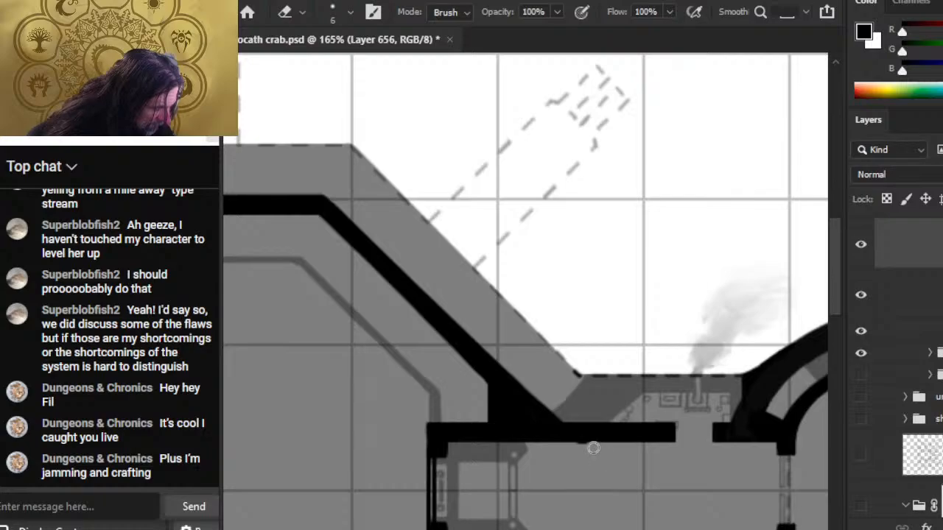
pyautogui.keyDown('shift'); pyautogui.click(593, 448); pyautogui.keyUp('shift')
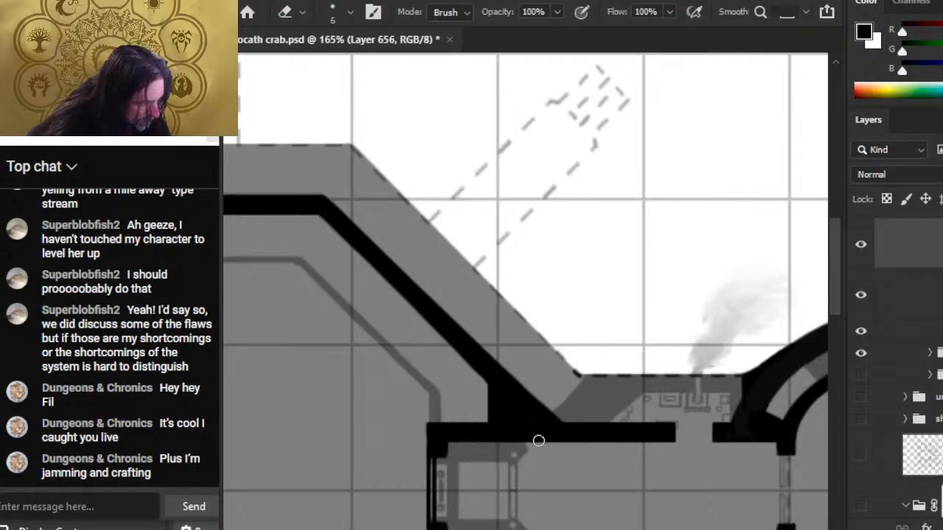
# Step: Hide the deck drawing group so only the walls, grey floor and grid show
pyautogui.click(860, 354)
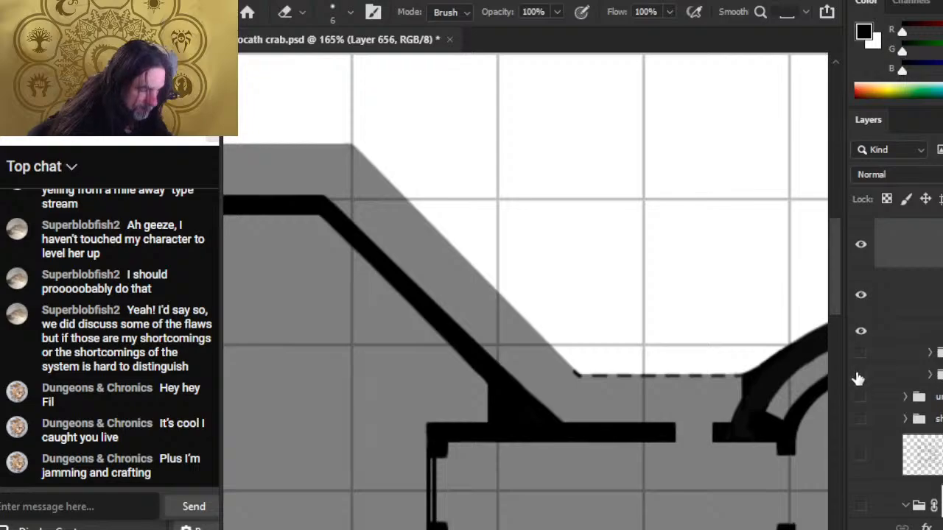
pyautogui.click(860, 355)
pyautogui.click(861, 358)
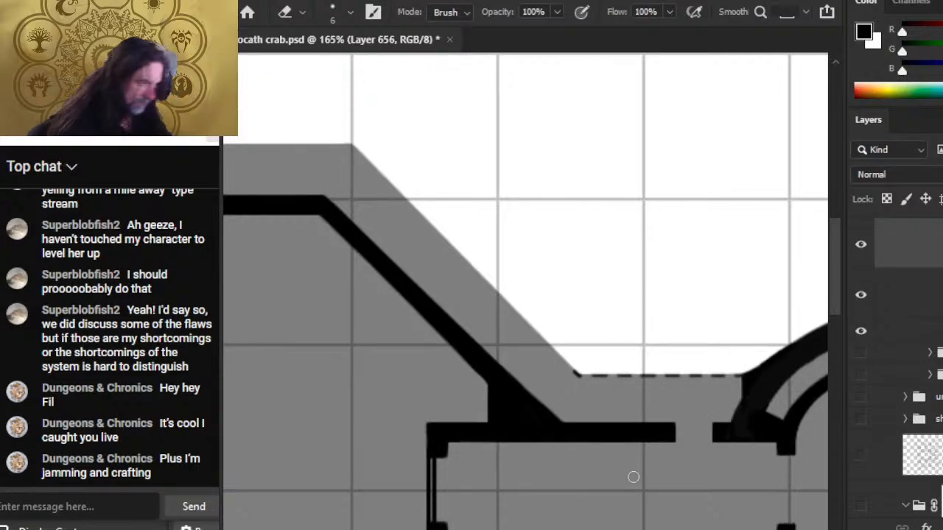
# Step: Try to draw a 2 px line from the dashed line's west end down to the filled corner on the room wall
pyautogui.moveTo(563, 456); pyautogui.dragTo(476, 305)
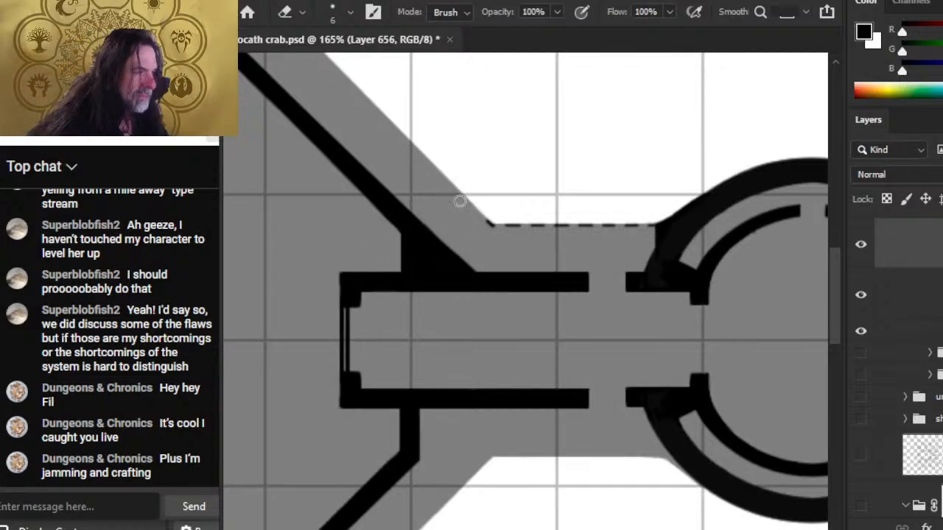
pyautogui.press('z')
pyautogui.moveTo(450, 214); pyautogui.dragTo(532, 210)
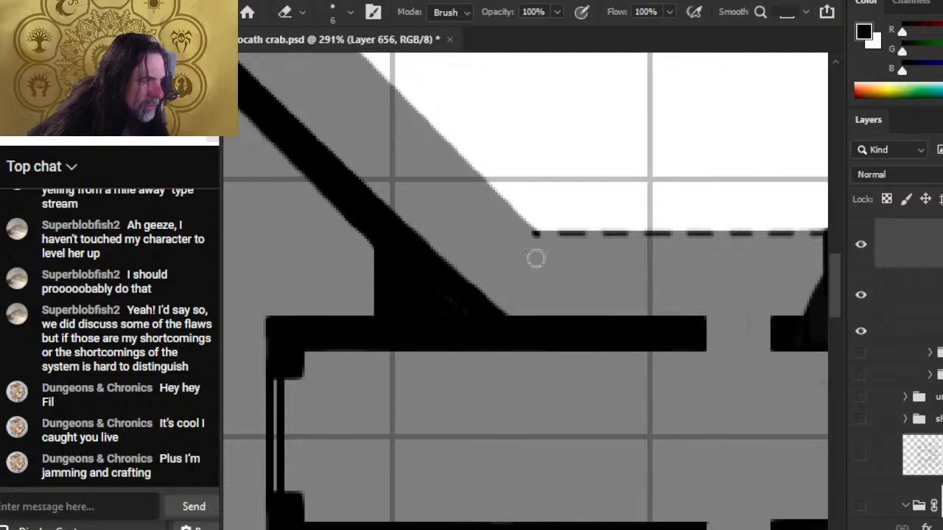
pyautogui.press('b')
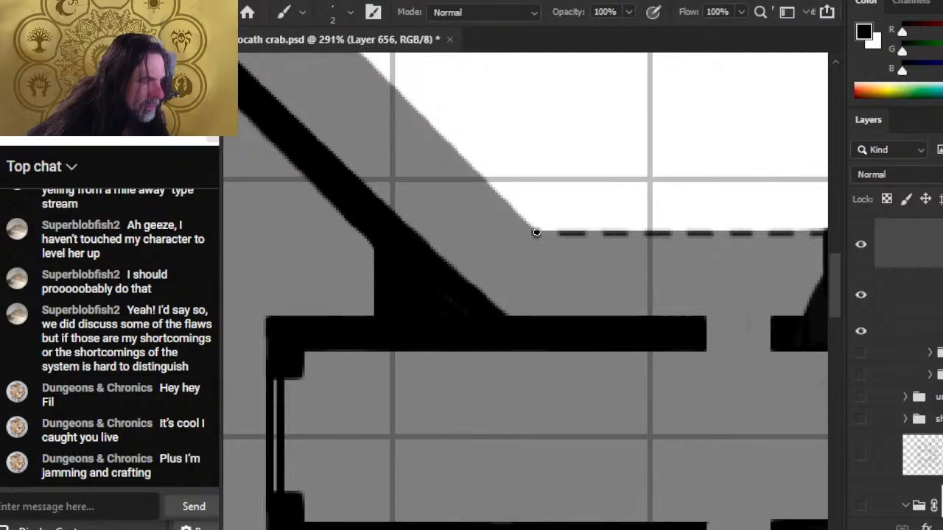
pyautogui.moveTo(536, 232); pyautogui.dragTo(510, 315)
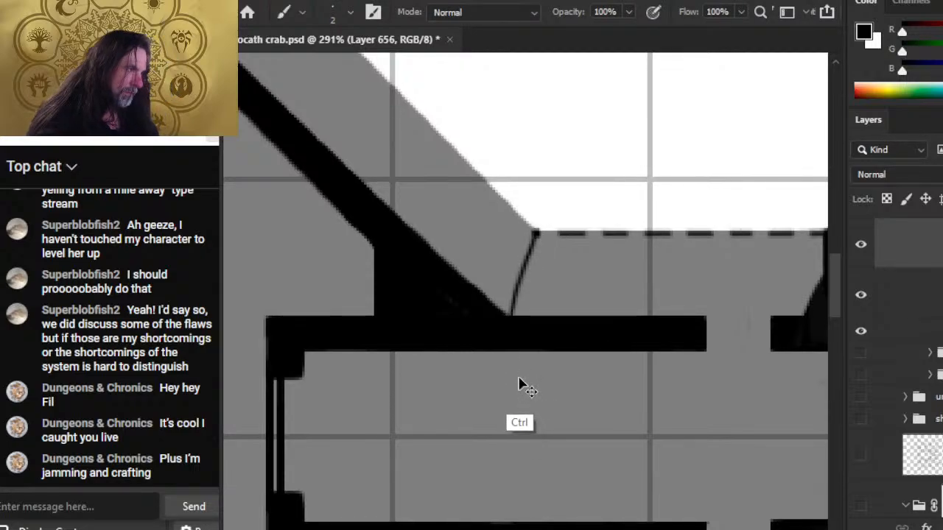
pyautogui.hotkey('ctrl', 'z')
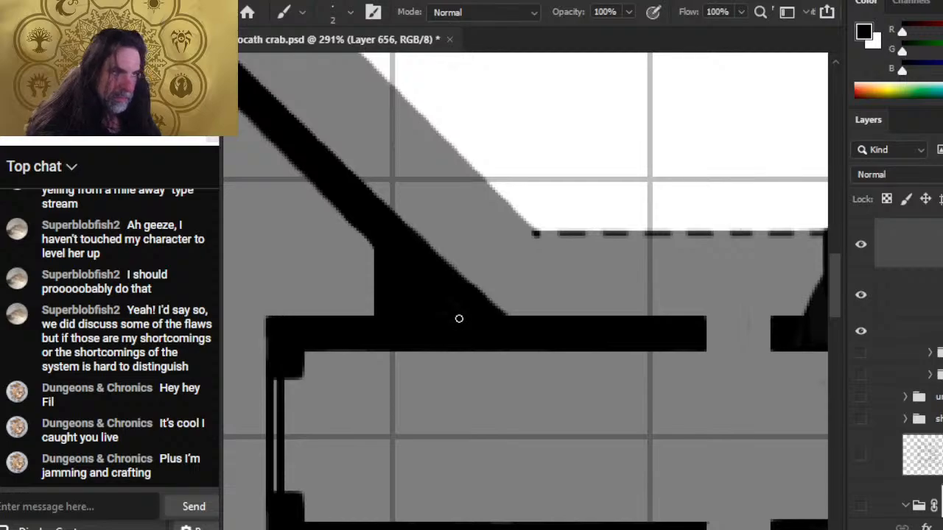
# Step: Erase the whole dashed horizontal line between the diagonal floor edge and the round room with the 6 px eraser
pyautogui.press('e')
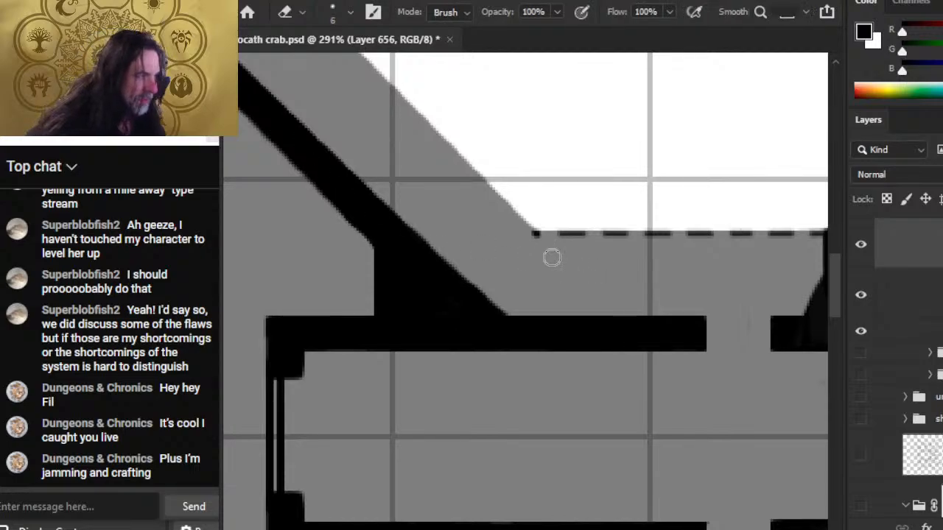
pyautogui.moveTo(552, 254); pyautogui.dragTo(430, 288)
pyautogui.press('b')
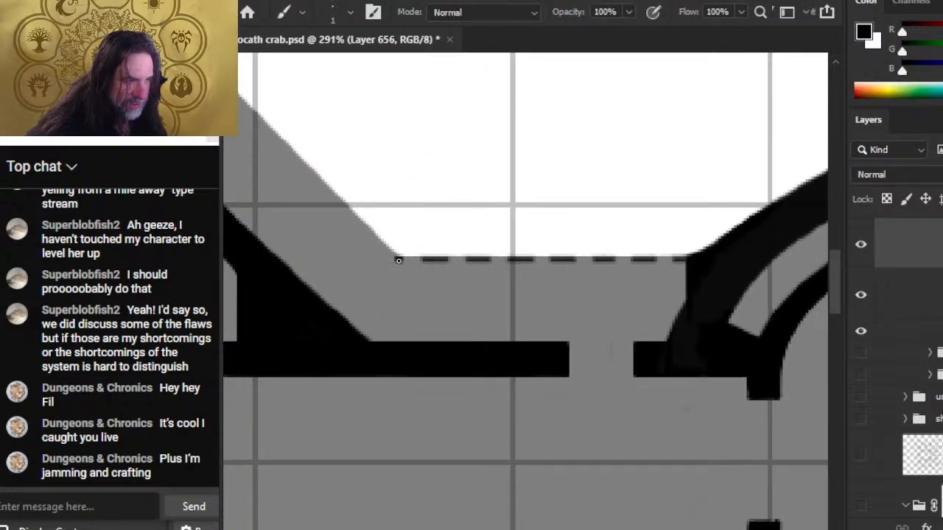
pyautogui.keyDown('shift'); pyautogui.click(445, 259); pyautogui.keyUp('shift')
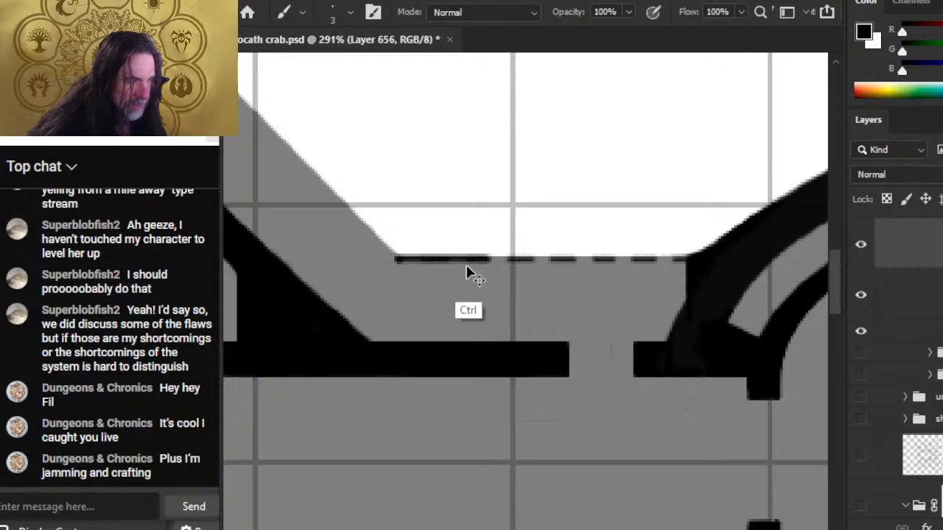
pyautogui.hotkey('ctrl', 'z')
pyautogui.press('e')
pyautogui.keyDown('shift'); pyautogui.click(390, 260); pyautogui.keyUp('shift')
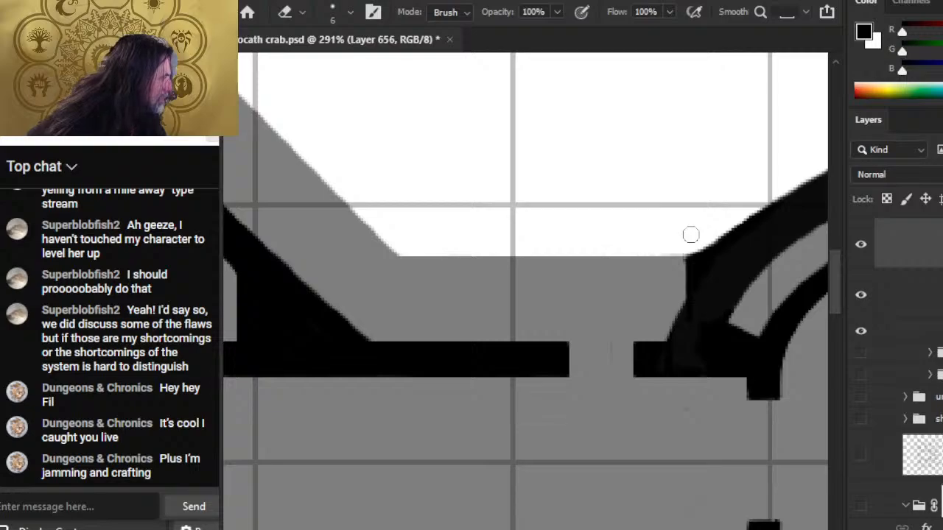
# Step: Draw a straight 2 px black line along the floor edge to the round room and thin its upper side with the eraser
pyautogui.press('b')
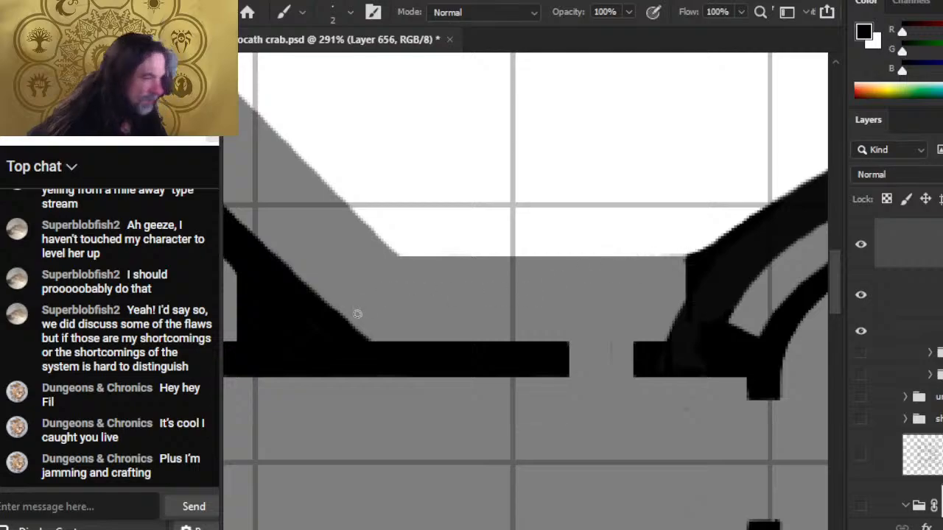
pyautogui.press('shift')
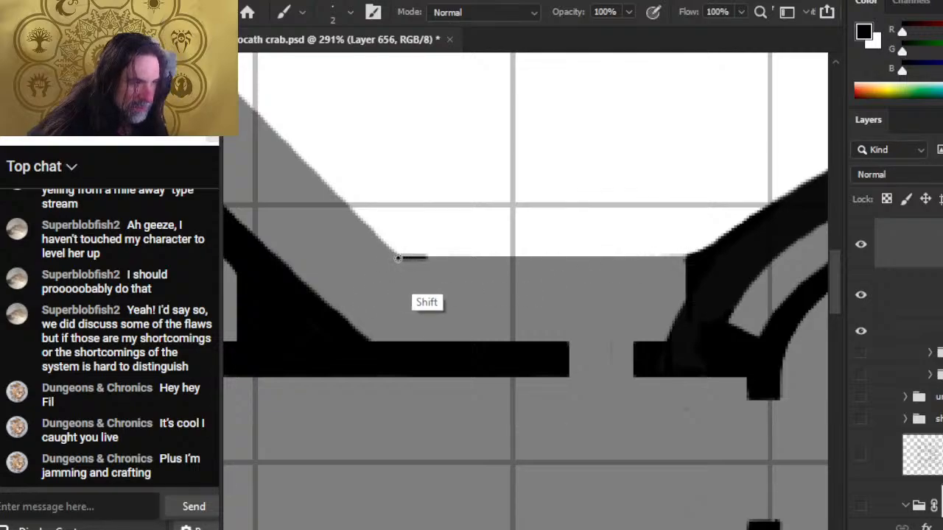
pyautogui.press('shift')
pyautogui.moveTo(398, 259); pyautogui.dragTo(685, 257)
pyautogui.press('e')
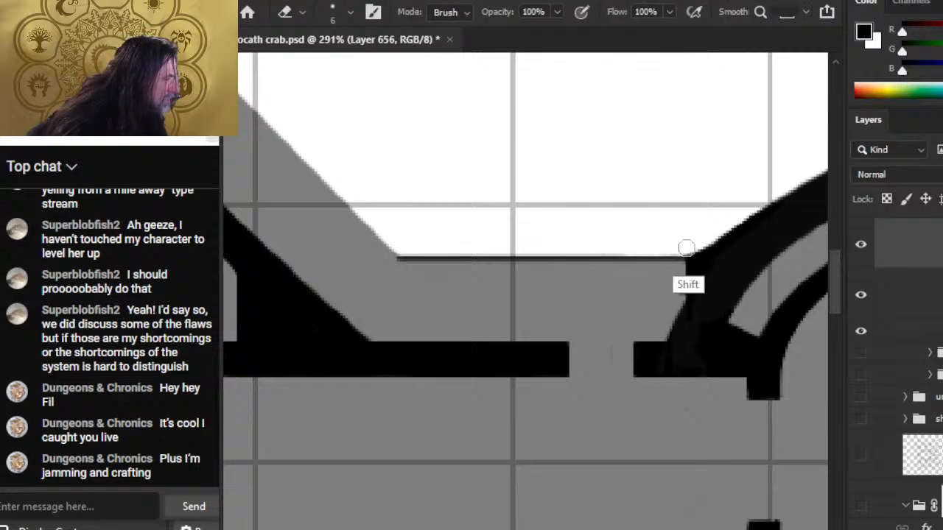
pyautogui.moveTo(687, 248); pyautogui.dragTo(442, 248)
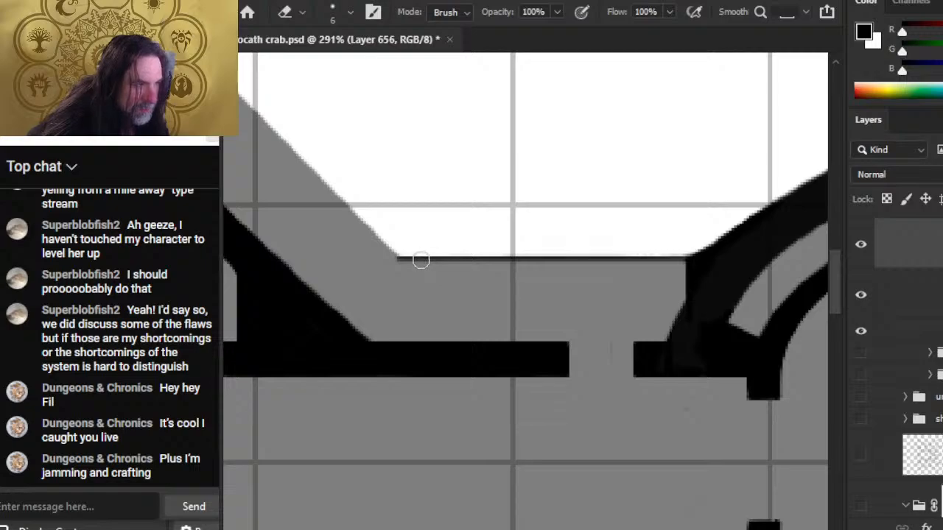
# Step: Try to erase a first gap near the new line's west end
pyautogui.click(458, 257)
pyautogui.hotkey('ctrl', 'z')
pyautogui.hotkey('ctrl', 'z')
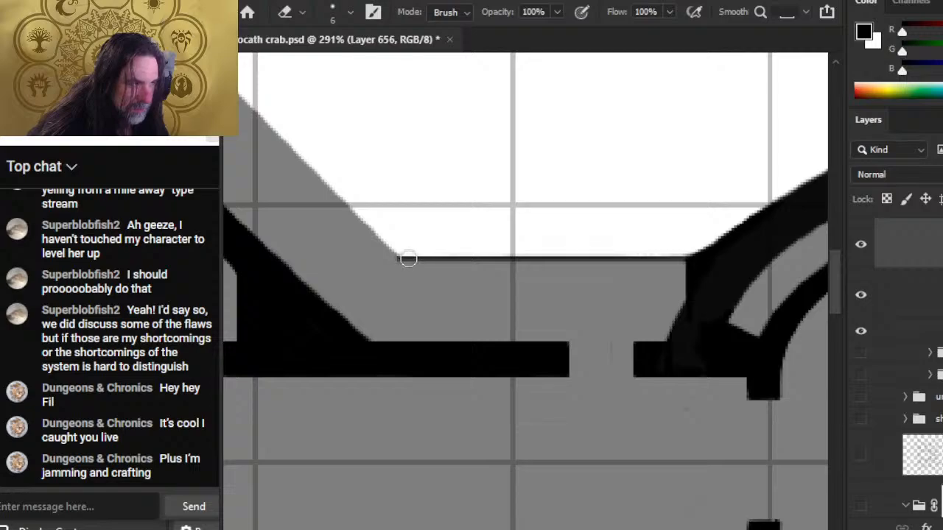
# Step: Match the brush to the eraser at 6 px and stamp a black guide dot just above the line's west end
pyautogui.press('b')
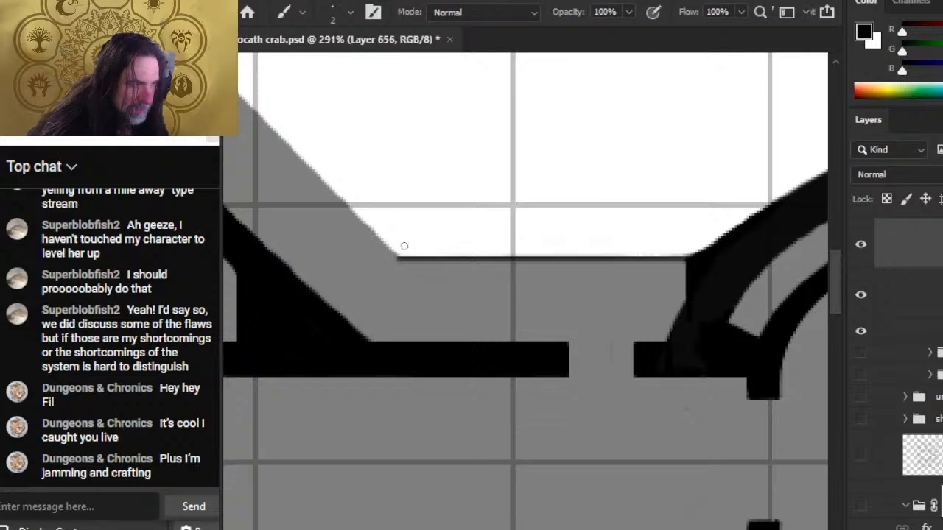
pyautogui.press('e')
pyautogui.press('b')
pyautogui.press(']')
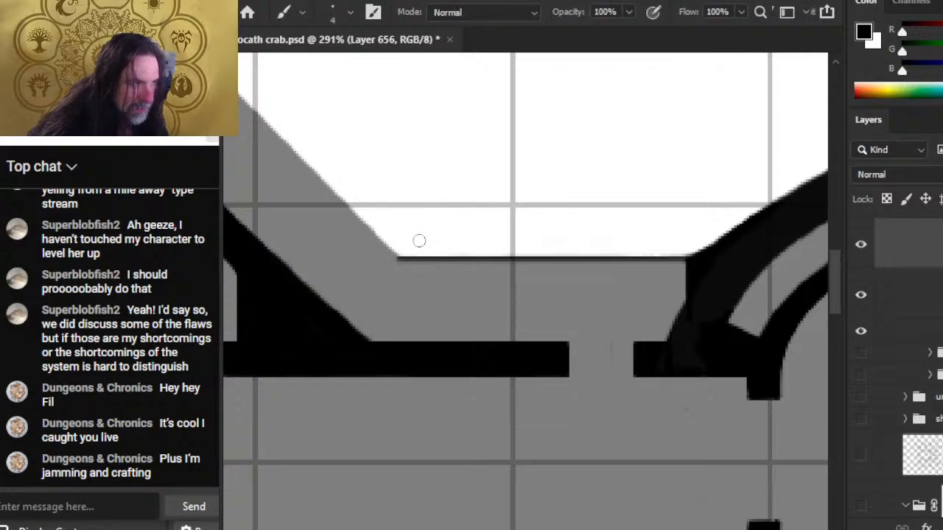
pyautogui.press('e')
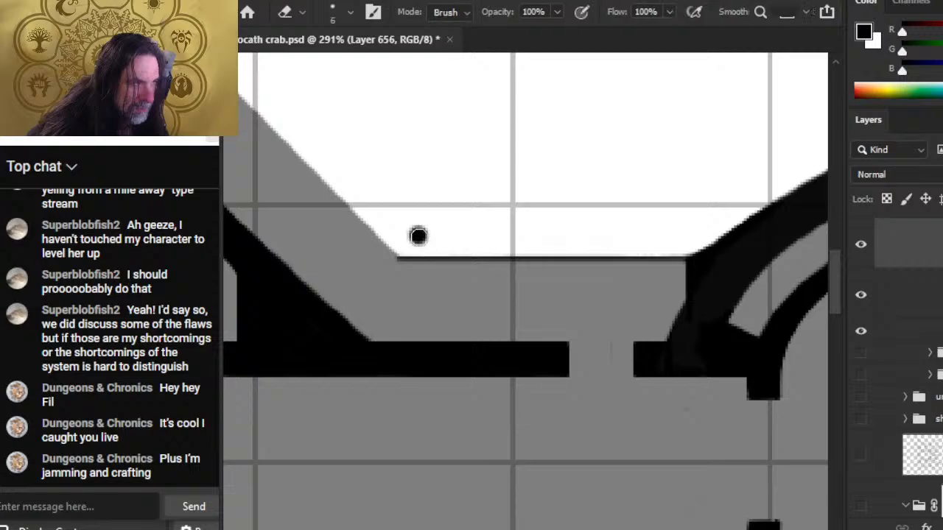
pyautogui.press('b')
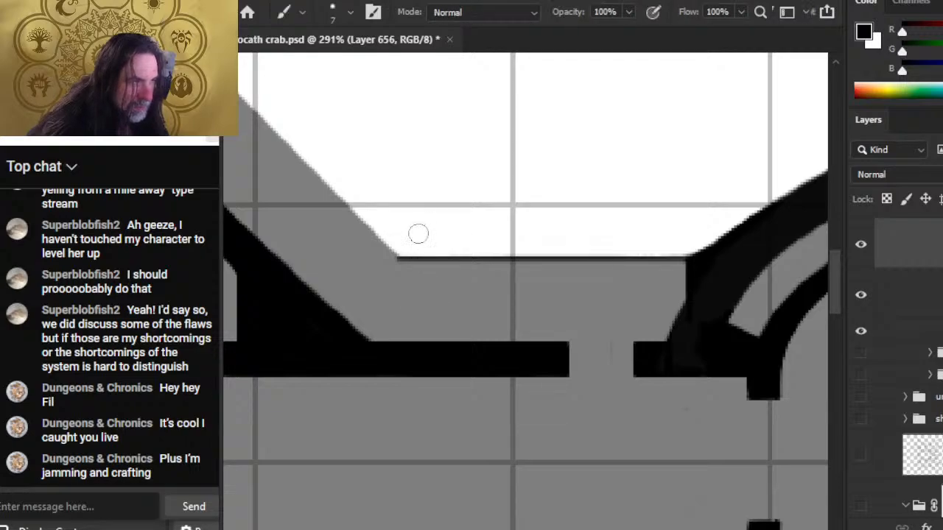
pyautogui.press('e')
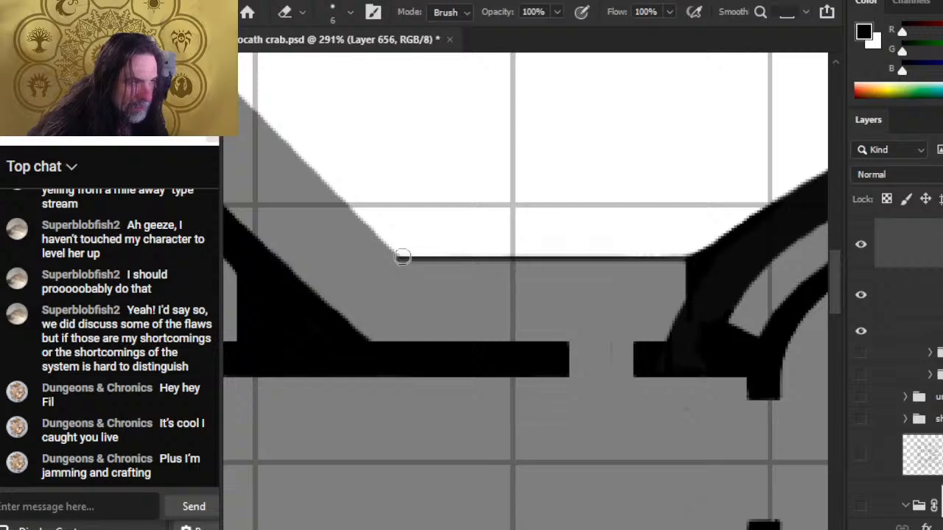
pyautogui.press('b')
pyautogui.press('e')
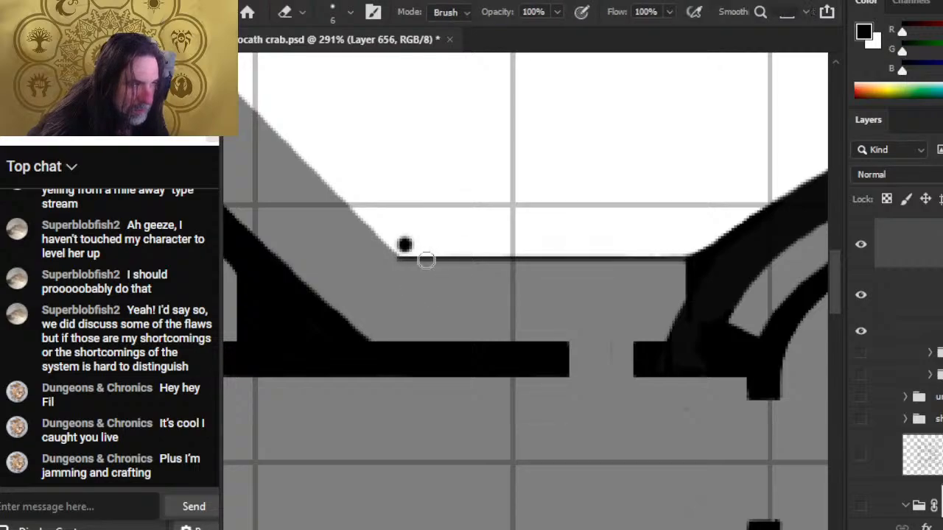
# Step: Erase a gap east of the first guide dot, then stamp a second dot and erase the gap beside it
pyautogui.keyDown('shift'); pyautogui.click(421, 253); pyautogui.keyUp('shift')
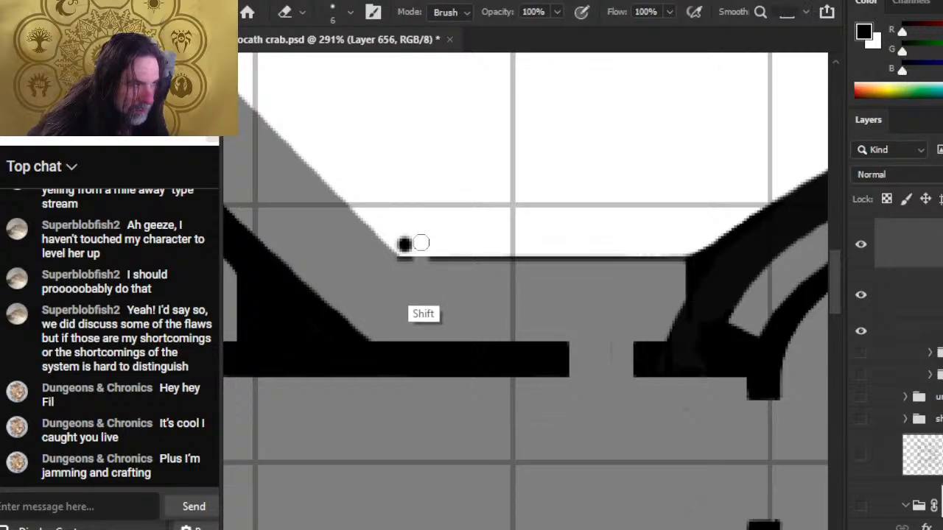
pyautogui.hotkey('ctrl', 'z')
pyautogui.moveTo(421, 239); pyautogui.dragTo(422, 317)
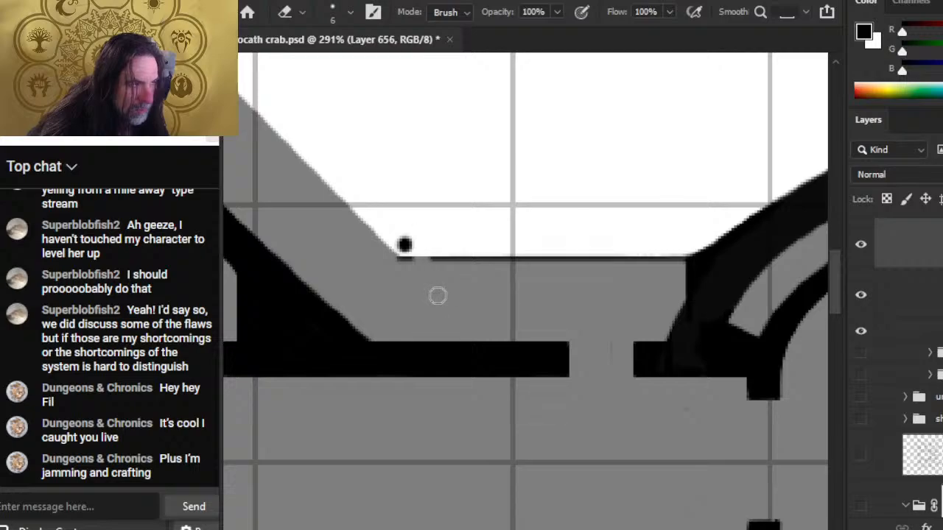
pyautogui.press('b')
pyautogui.click(439, 242)
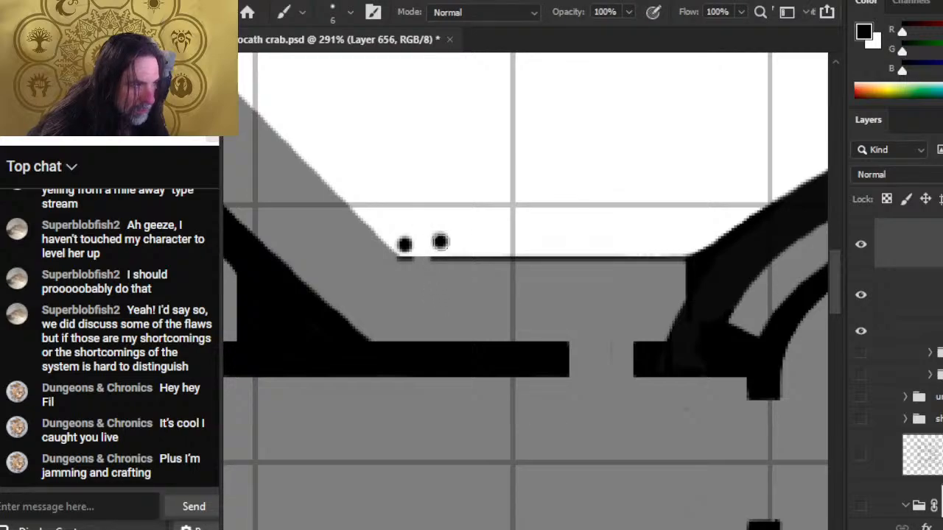
pyautogui.press('e')
pyautogui.moveTo(460, 237)
pyautogui.mouseDown()
pyautogui.moveTo(471, 316)
pyautogui.moveTo(487, 335)
pyautogui.mouseUp()
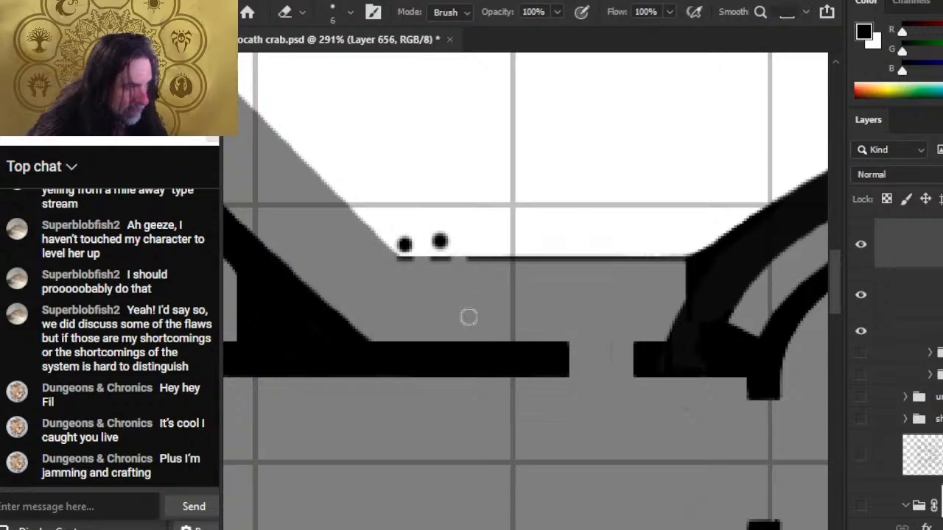
# Step: Stamp the third and fourth black guide dots above the floor-edge line and erase the gap east of each
pyautogui.press('b')
pyautogui.click(475, 242)
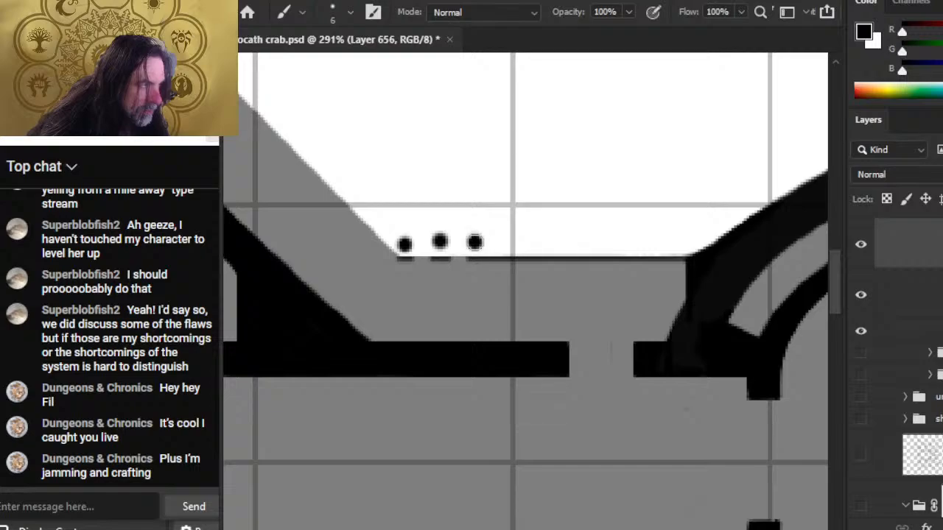
pyautogui.press('e')
pyautogui.keyDown('shift'); pyautogui.click(492, 237); pyautogui.keyUp('shift')
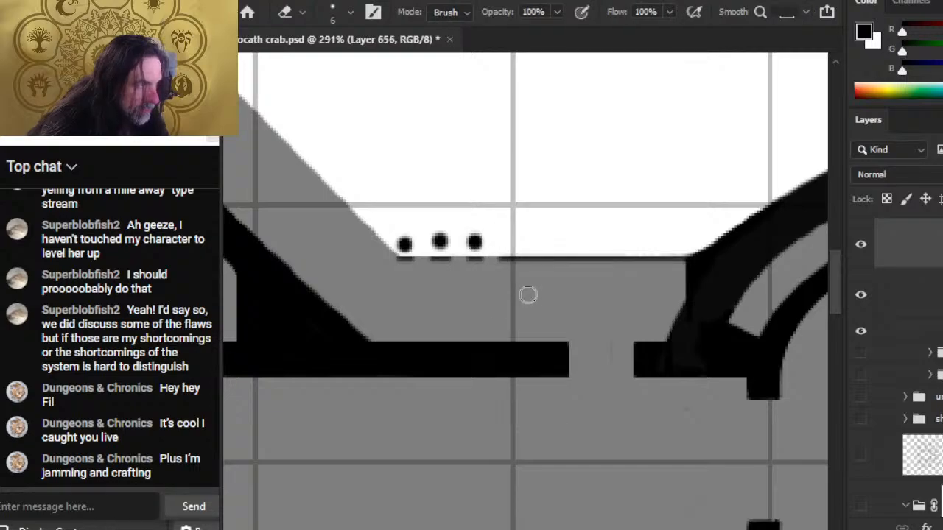
pyautogui.press('b')
pyautogui.click(505, 242)
pyautogui.press('e')
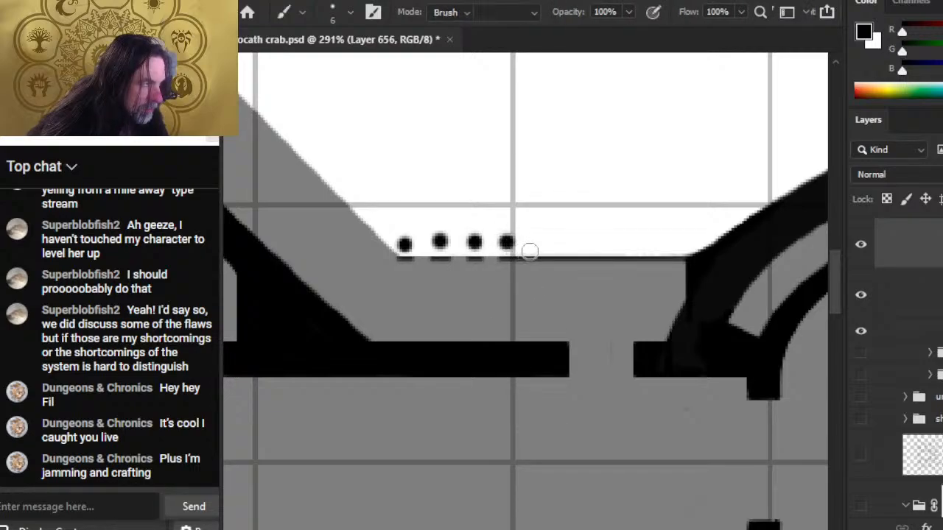
pyautogui.click(524, 253)
# Step: Stamp a fifth guide dot, erase the gap east of it, and stamp a sixth dot past that gap
pyautogui.press('b')
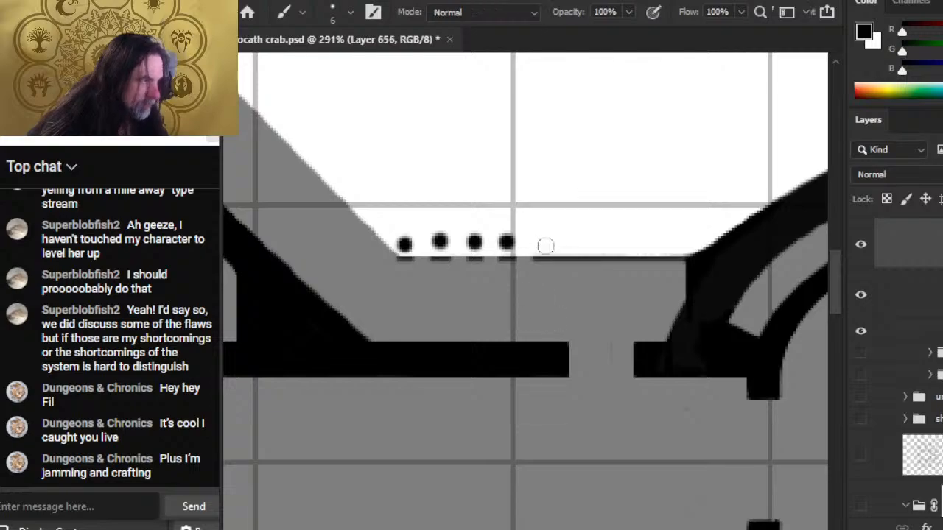
pyautogui.click(539, 240)
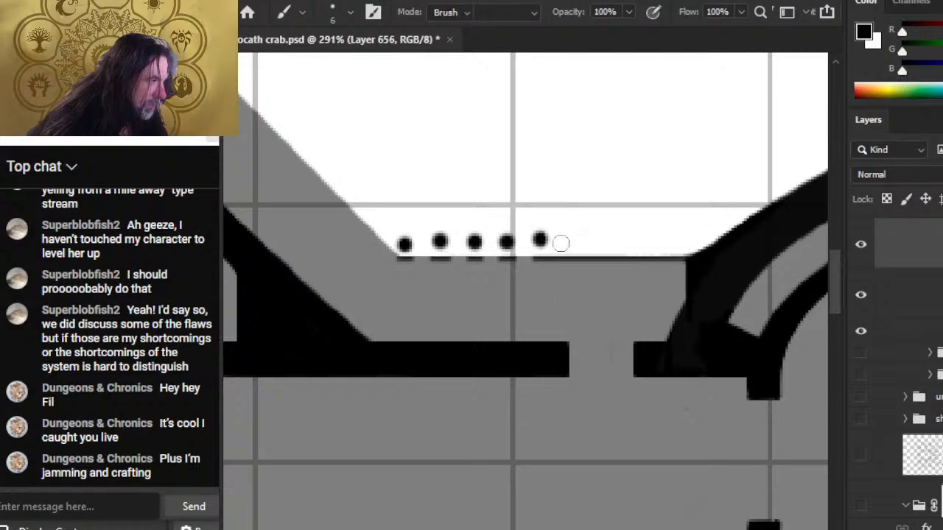
pyautogui.press('e')
pyautogui.click(557, 249)
pyautogui.press('b')
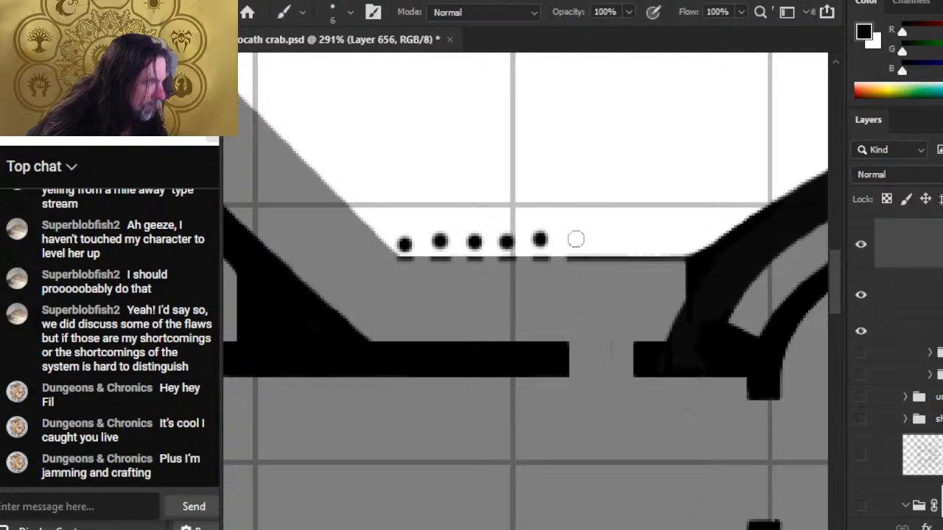
pyautogui.click(572, 239)
pyautogui.press('e')
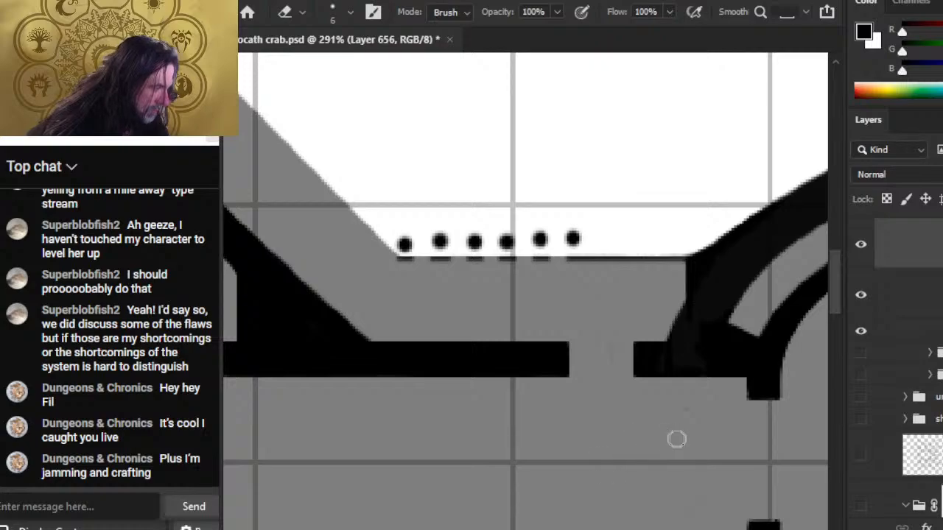
pyautogui.hotkey('alt', '[')
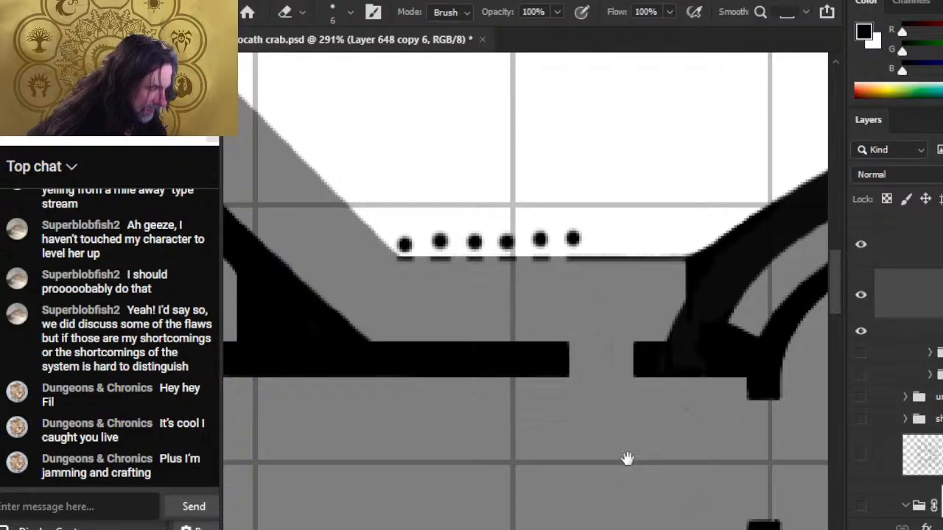
pyautogui.moveTo(627, 458); pyautogui.dragTo(613, 274)
pyautogui.moveTo(651, 234); pyautogui.dragTo(657, 261)
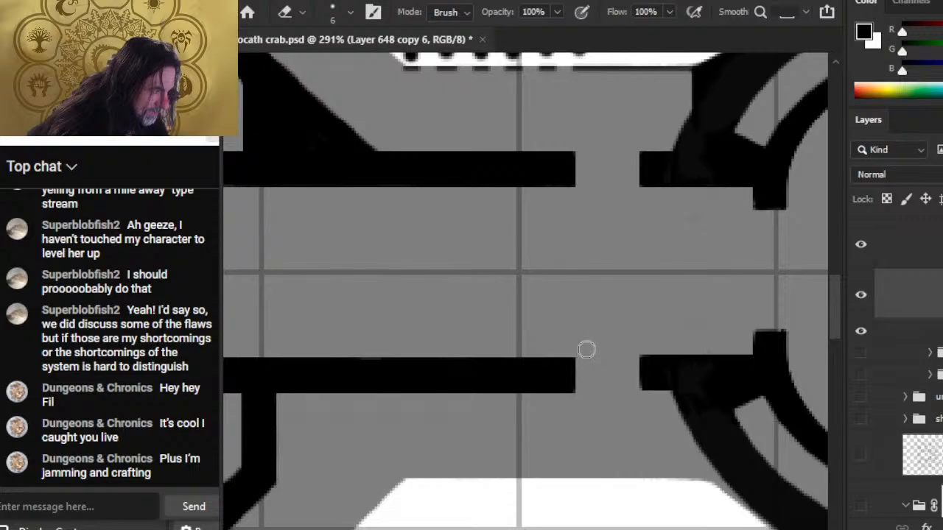
pyautogui.moveTo(593, 288); pyautogui.dragTo(592, 356)
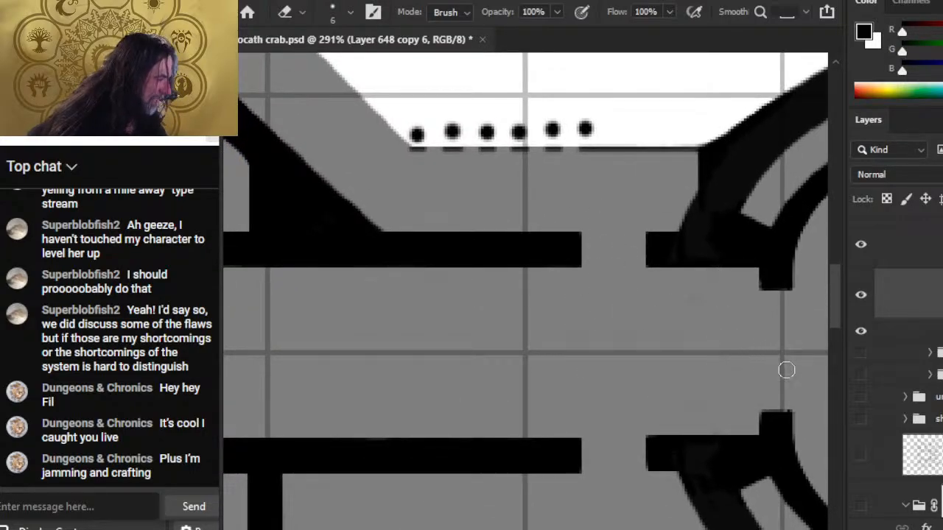
pyautogui.moveTo(785, 371); pyautogui.dragTo(646, 336)
pyautogui.press('b')
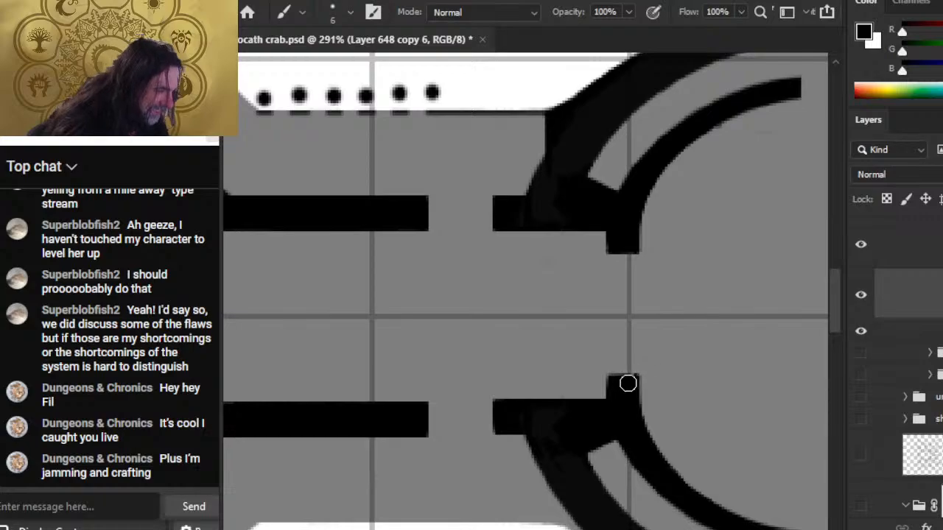
pyautogui.press('[')
pyautogui.press('[')
pyautogui.press('[')
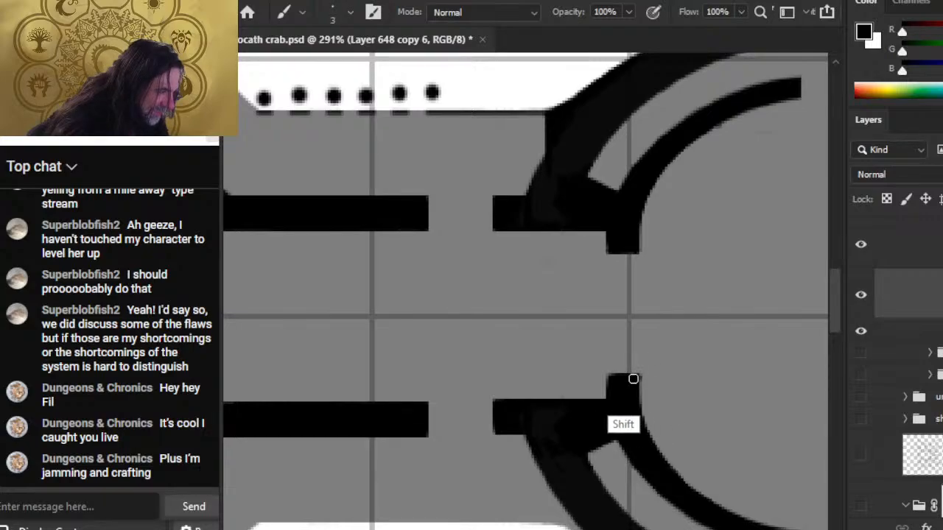
pyautogui.press('e')
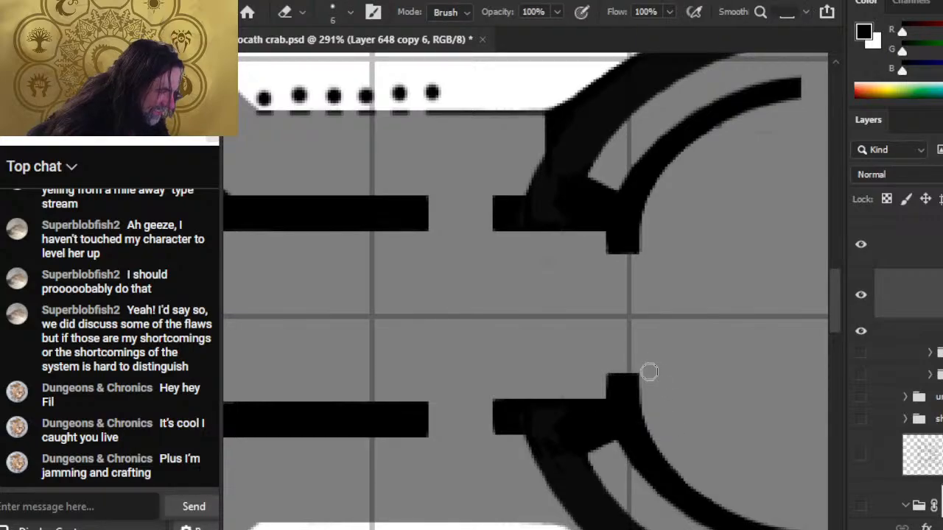
pyautogui.press('b')
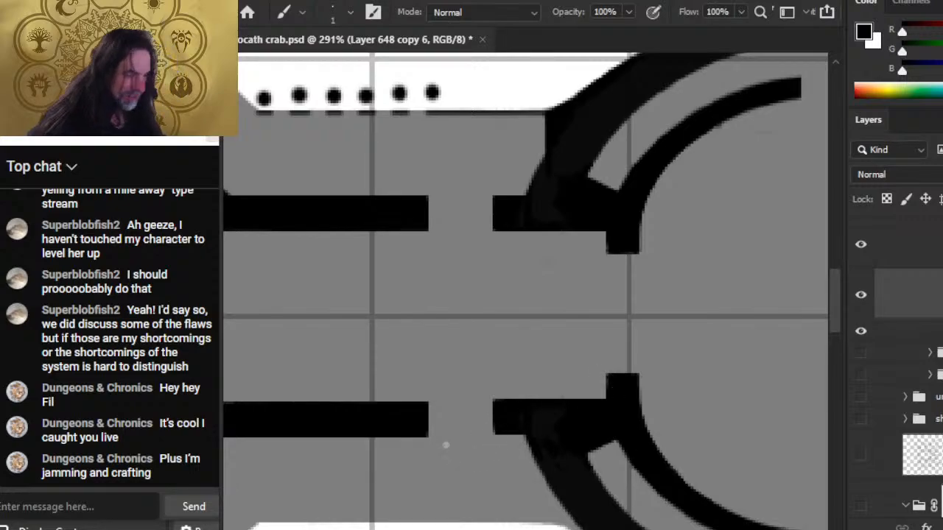
pyautogui.press('z')
pyautogui.moveTo(502, 433); pyautogui.dragTo(454, 438)
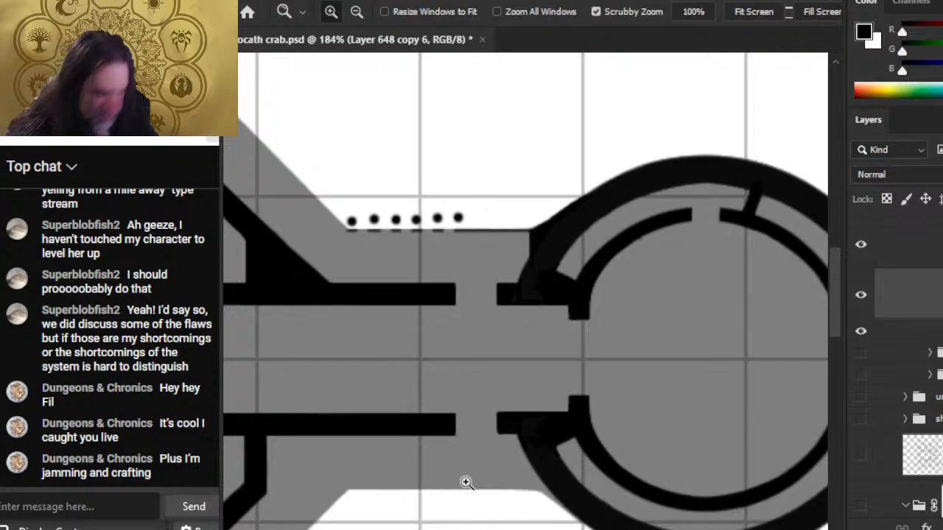
# Step: Reselect Layer 656, restore the brush to 6 px, and erase a gap in the line just east of the sixth guide dot
pyautogui.moveTo(464, 227); pyautogui.dragTo(544, 261)
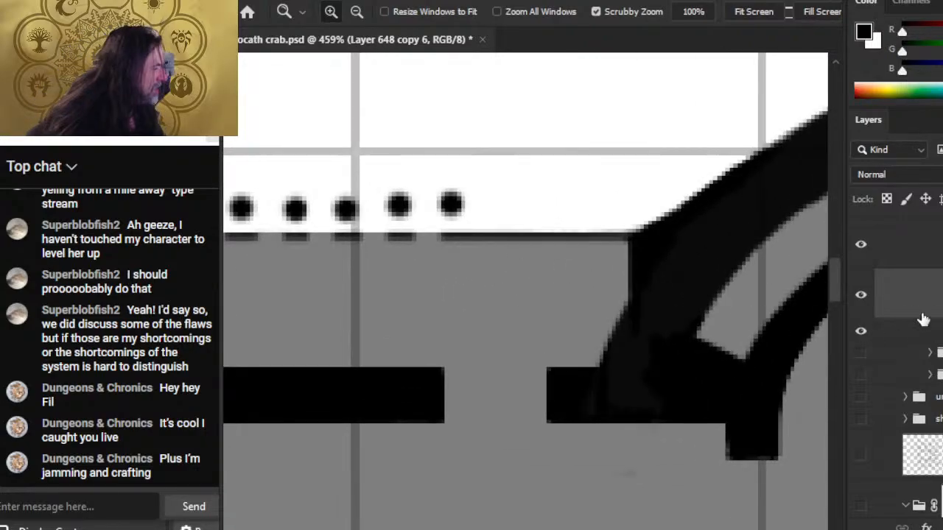
pyautogui.click(919, 249)
pyautogui.press('b')
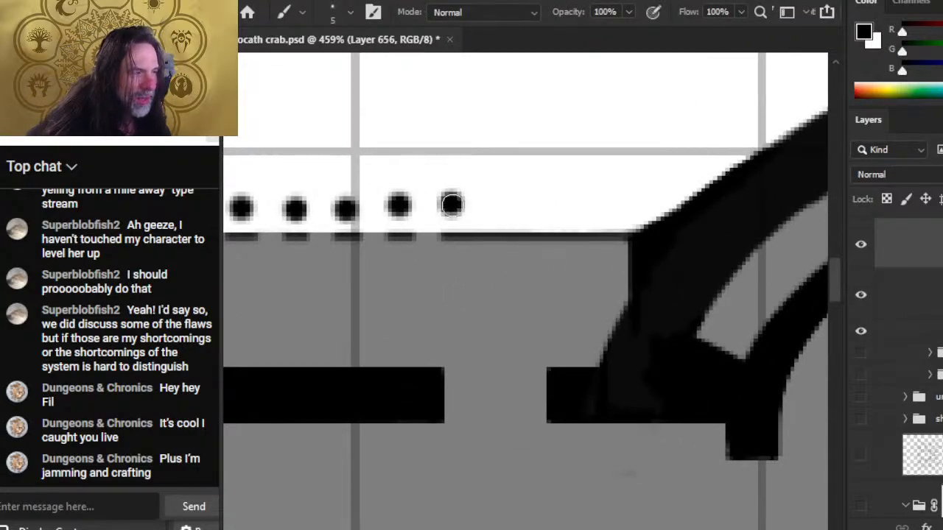
pyautogui.press('[')
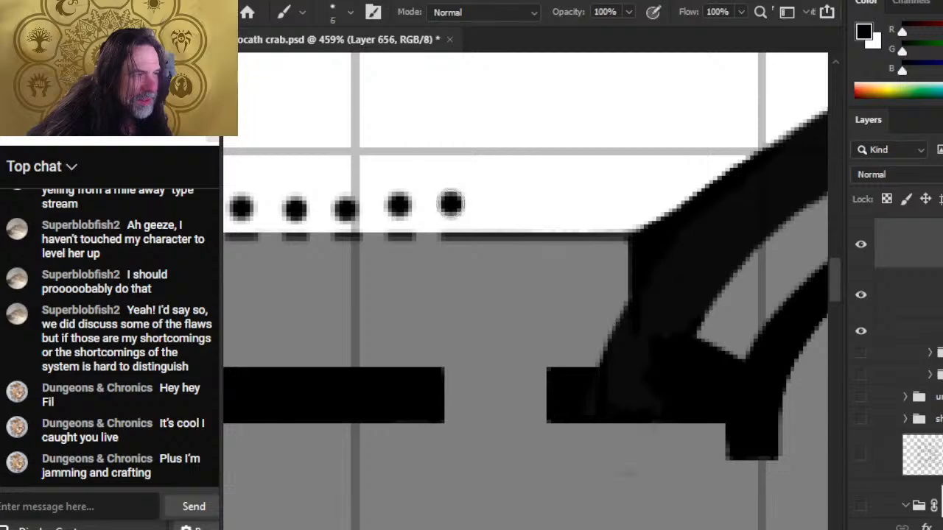
pyautogui.click(490, 205)
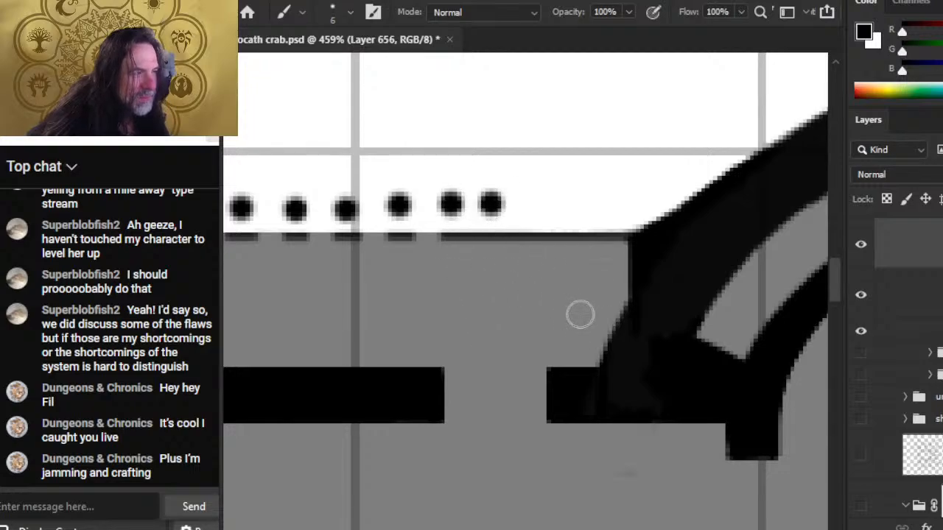
pyautogui.hotkey('ctrl', 'z')
pyautogui.press('e')
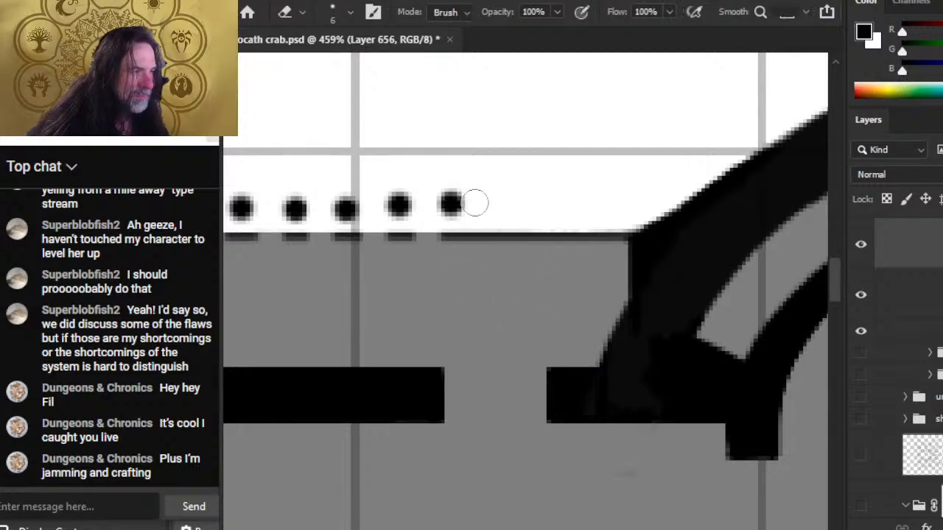
pyautogui.moveTo(475, 203); pyautogui.dragTo(477, 269)
# Step: Stamp the seventh and eighth guide dots above the line and erase the gap east of each
pyautogui.press('b')
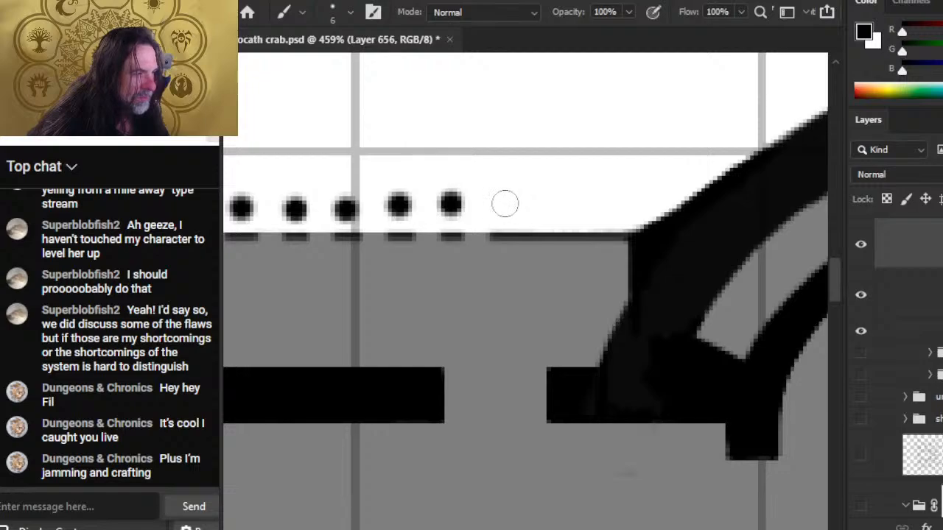
pyautogui.click(504, 203)
pyautogui.press('e')
pyautogui.moveTo(533, 200); pyautogui.dragTo(532, 252)
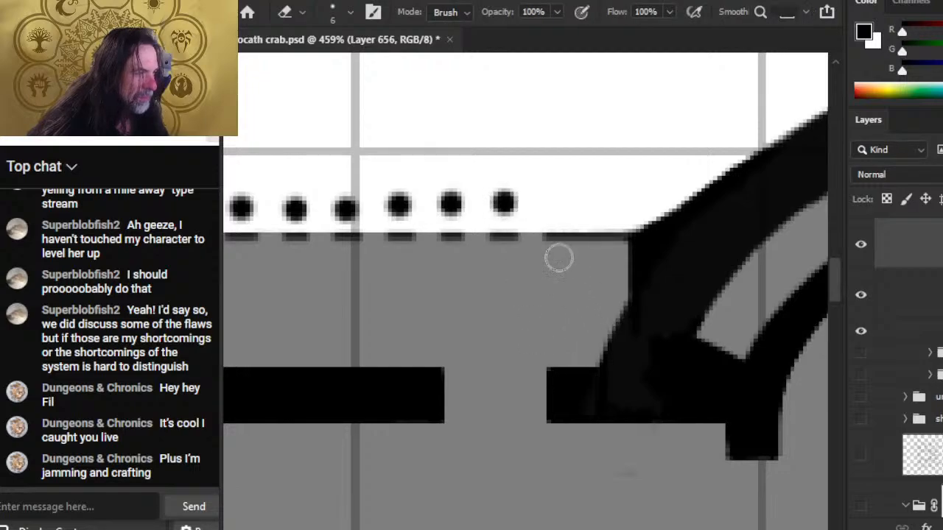
pyautogui.press('b')
pyautogui.click(556, 203)
pyautogui.press('e')
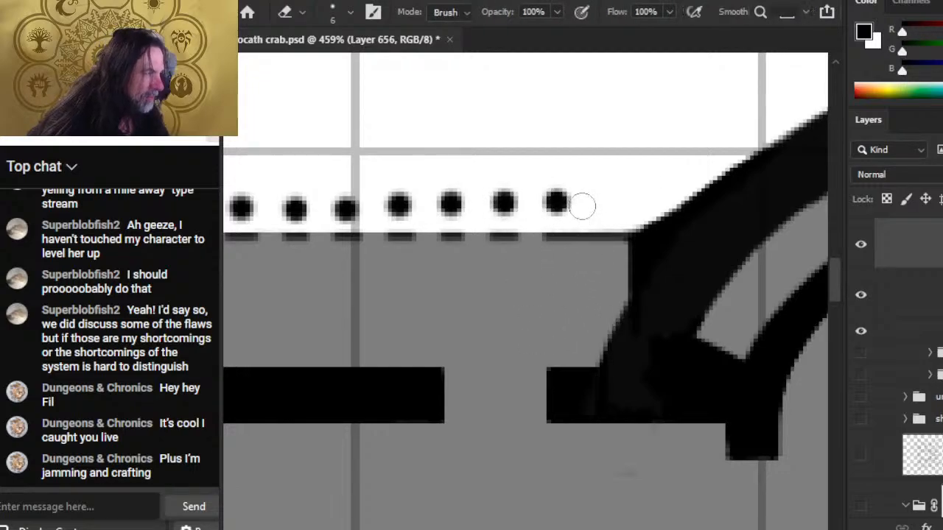
pyautogui.moveTo(581, 203); pyautogui.dragTo(582, 252)
# Step: Stamp a ninth guide dot and erase a narrow gap with a 1 px eraser where the line meets the round room's wall
pyautogui.press('b')
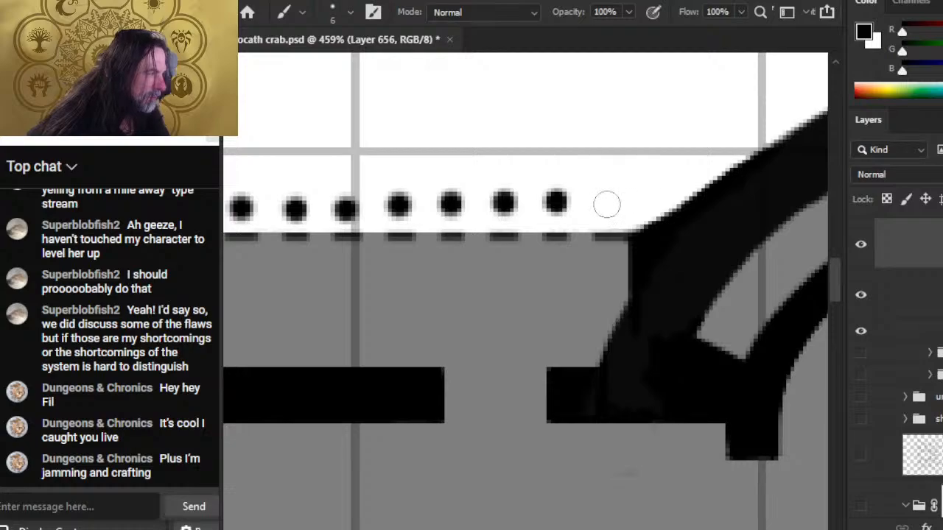
pyautogui.click(608, 203)
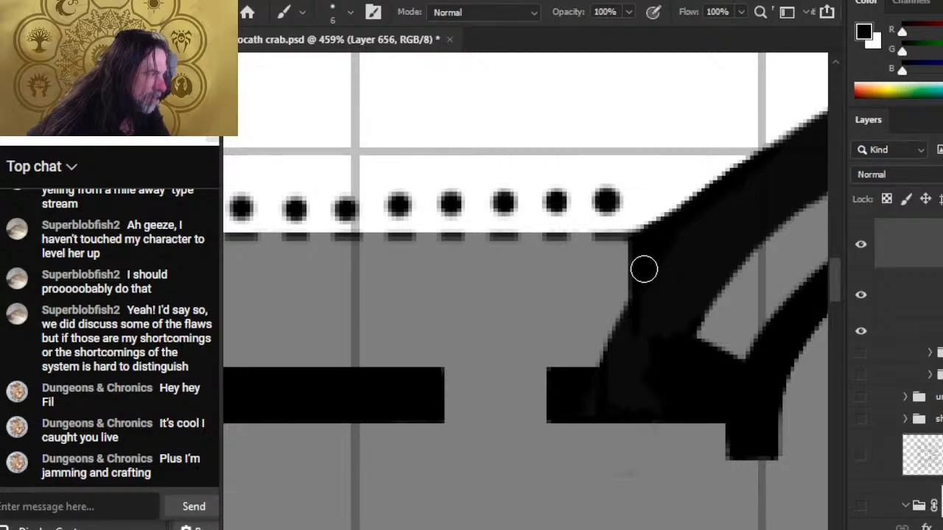
pyautogui.press('e')
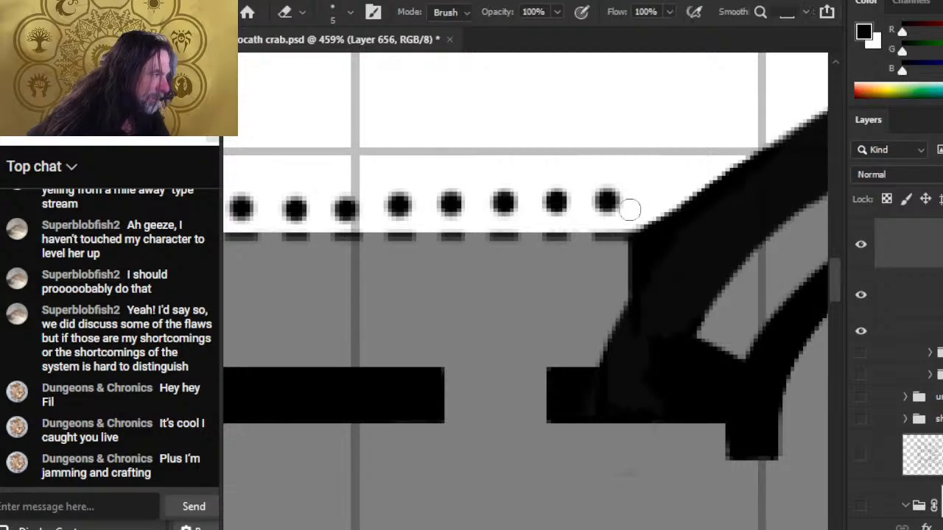
pyautogui.press('[')
pyautogui.moveTo(626, 219); pyautogui.dragTo(625, 276)
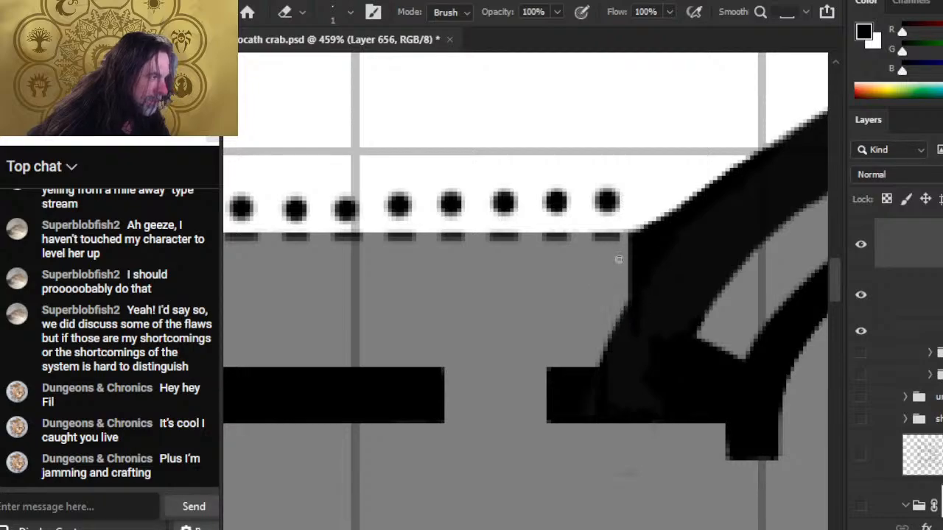
# Step: Enlarge the eraser to 8 px and erase the whole row of guide dots above the dashed line
pyautogui.press(']')
pyautogui.press(']')
pyautogui.press(']')
pyautogui.press(']')
pyautogui.press(']')
pyautogui.press(']')
pyautogui.press(']')
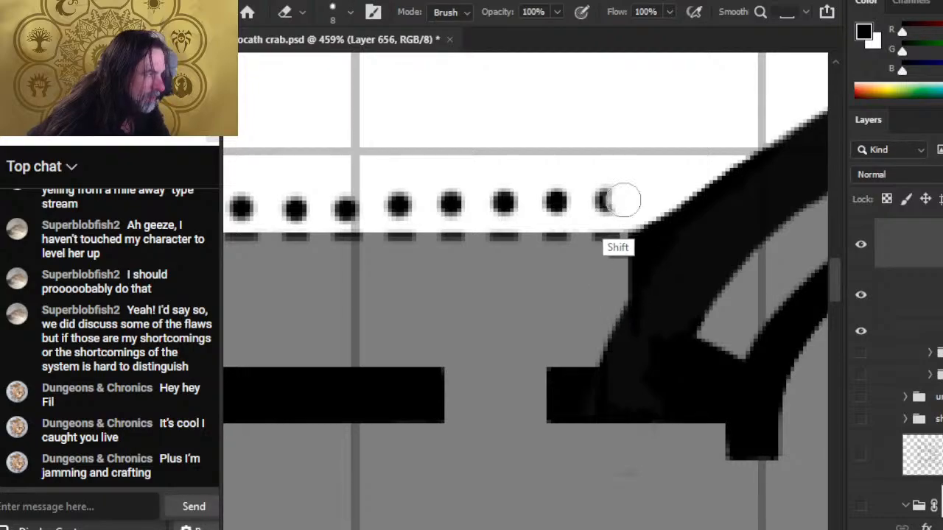
pyautogui.moveTo(623, 200); pyautogui.dragTo(237, 200)
pyautogui.moveTo(338, 212); pyautogui.dragTo(442, 202)
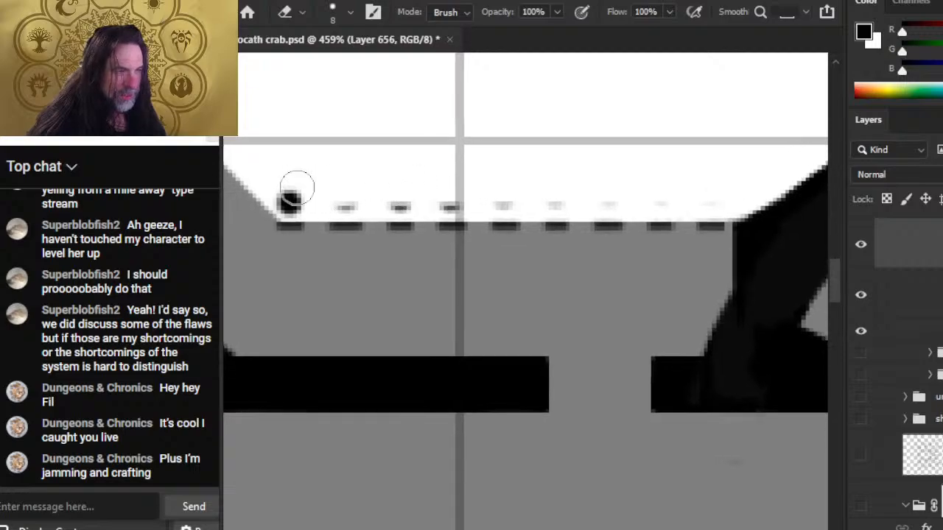
pyautogui.moveTo(252, 183)
pyautogui.mouseDown()
pyautogui.moveTo(638, 204)
pyautogui.moveTo(676, 186)
pyautogui.mouseUp()
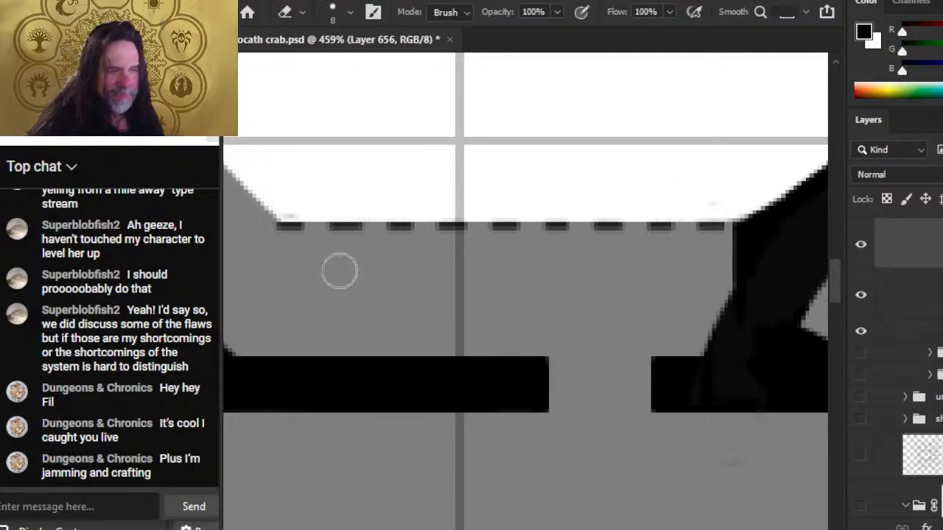
# Step: Draw a straight 2 px black diagonal line from the dashed line's east end down to the top corner of the short wall stub
pyautogui.moveTo(333, 287); pyautogui.dragTo(410, 319)
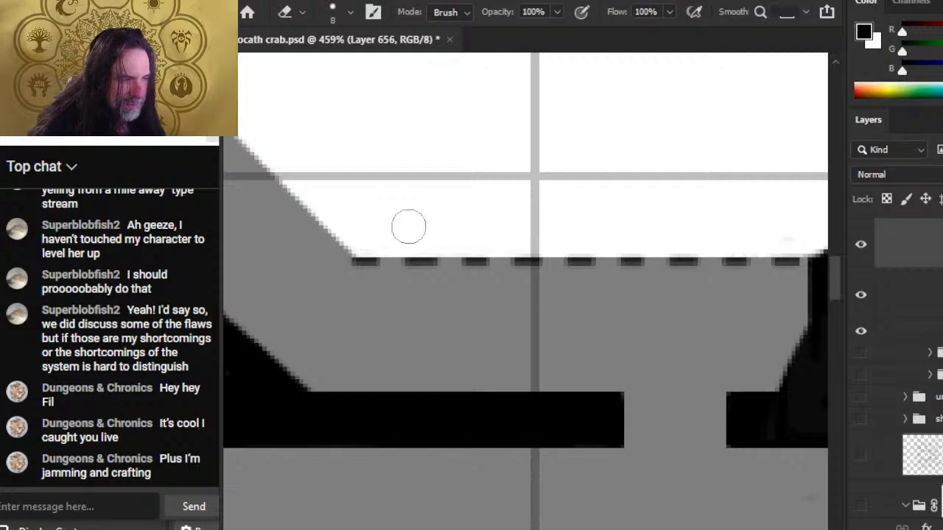
pyautogui.press('z')
pyautogui.moveTo(602, 335); pyautogui.dragTo(542, 410)
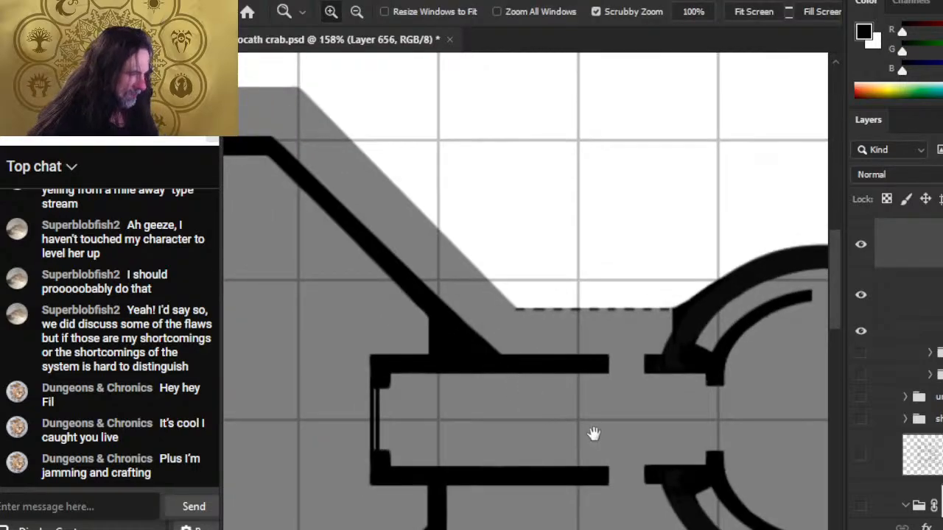
pyautogui.moveTo(592, 433); pyautogui.dragTo(459, 331)
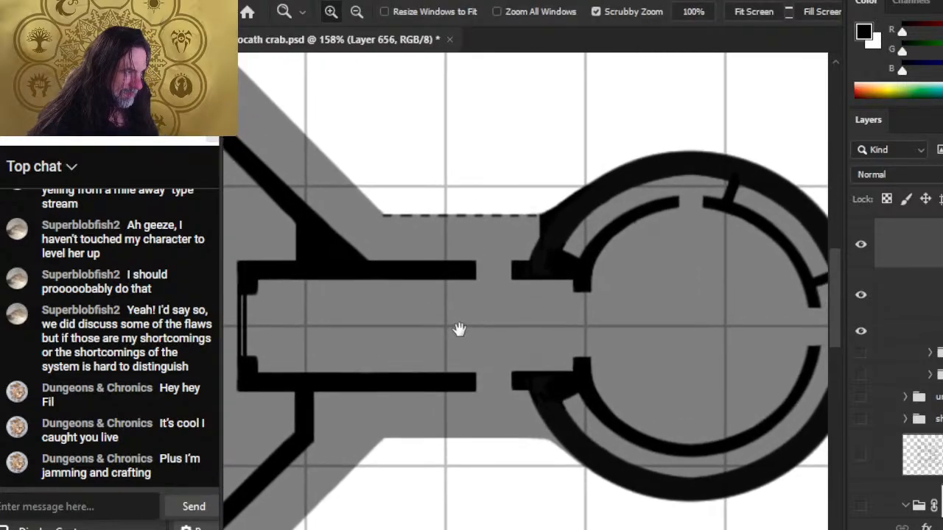
pyautogui.moveTo(535, 247); pyautogui.dragTo(564, 208)
pyautogui.press('b')
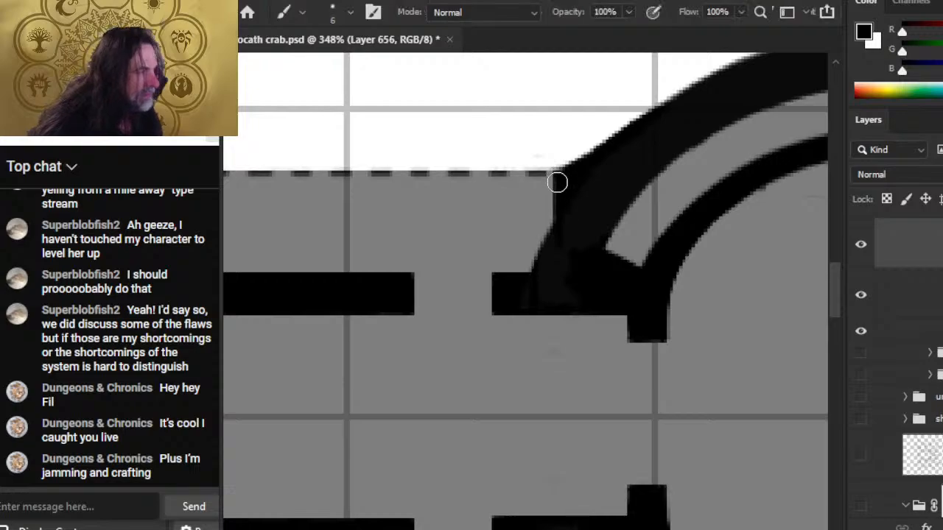
pyautogui.keyDown('shift'); pyautogui.click(495, 271); pyautogui.keyUp('shift')
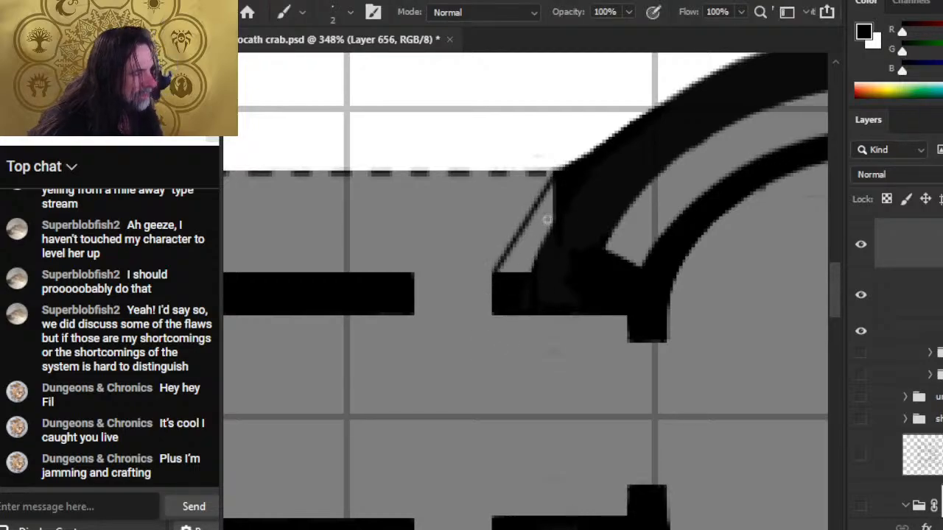
# Step: Try to fill the triangular gap between the diagonal line and the round room's outer wall with black
pyautogui.keyDown('shift'); pyautogui.click(555, 182); pyautogui.keyUp('shift')
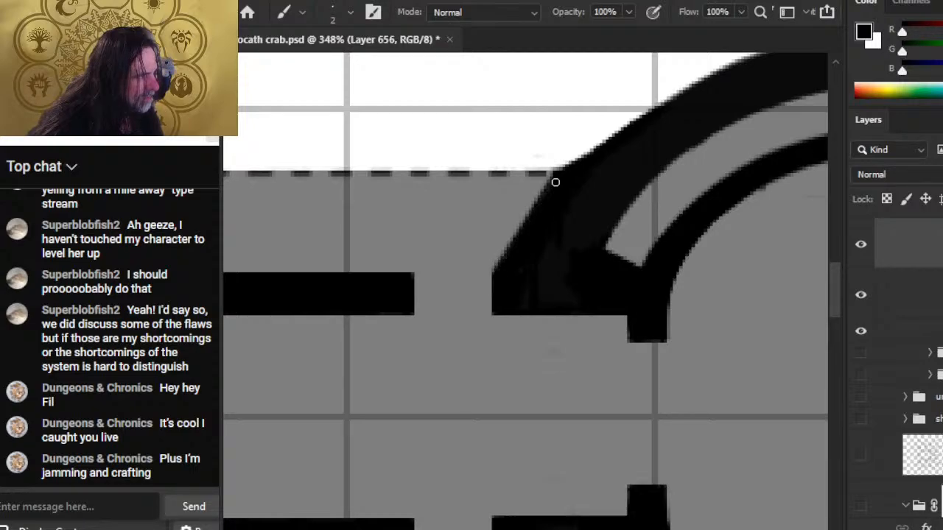
pyautogui.press('z')
pyautogui.moveTo(604, 271); pyautogui.dragTo(532, 282)
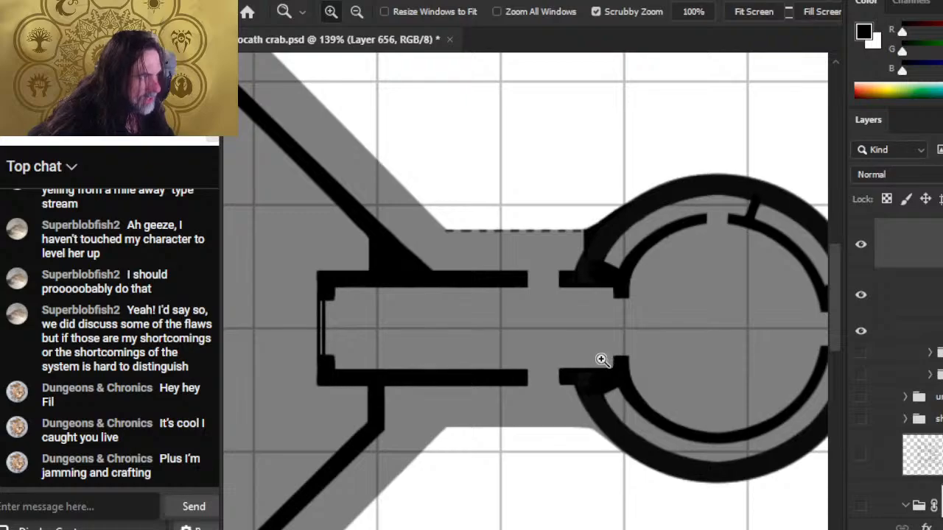
# Step: Toggle the wall and grey floor layers' visibility to check which parts of the map each one holds
pyautogui.click(860, 297)
pyautogui.click(861, 296)
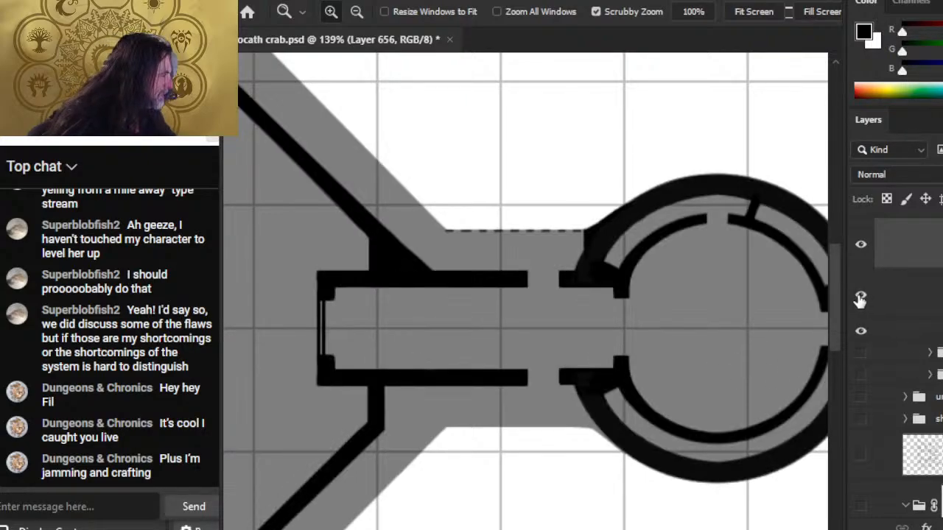
pyautogui.click(861, 333)
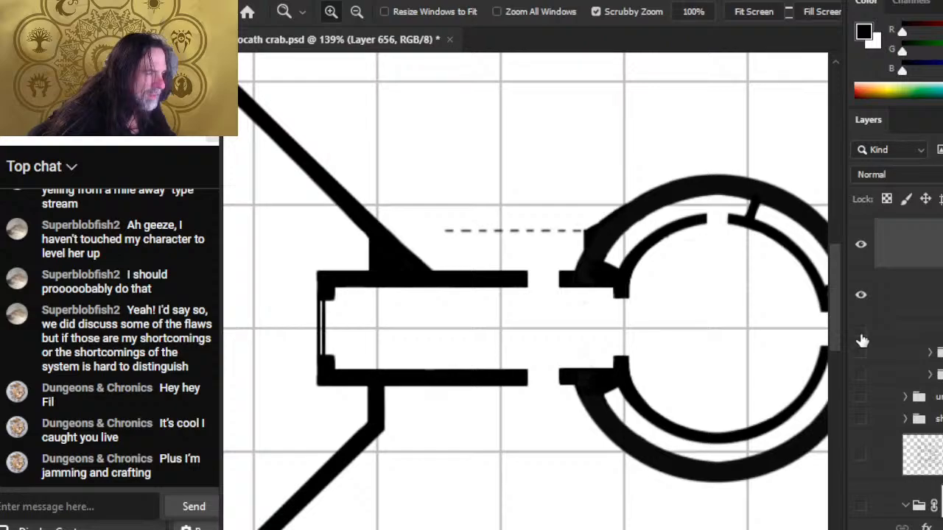
pyautogui.click(863, 335)
pyautogui.click(861, 295)
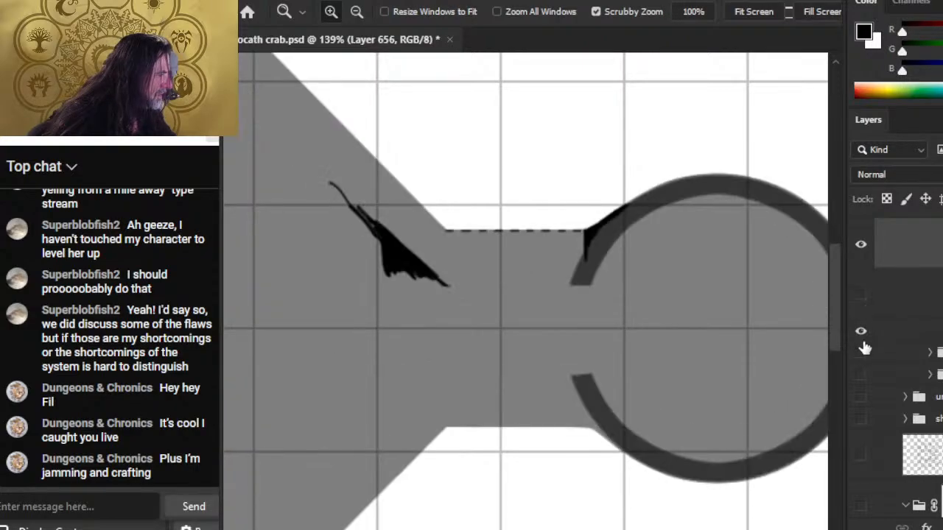
pyautogui.click(862, 333)
pyautogui.click(863, 335)
# Step: Hide the layer with the semi-transparent ring around the round room and show the wall layer again
pyautogui.click(942, 331)
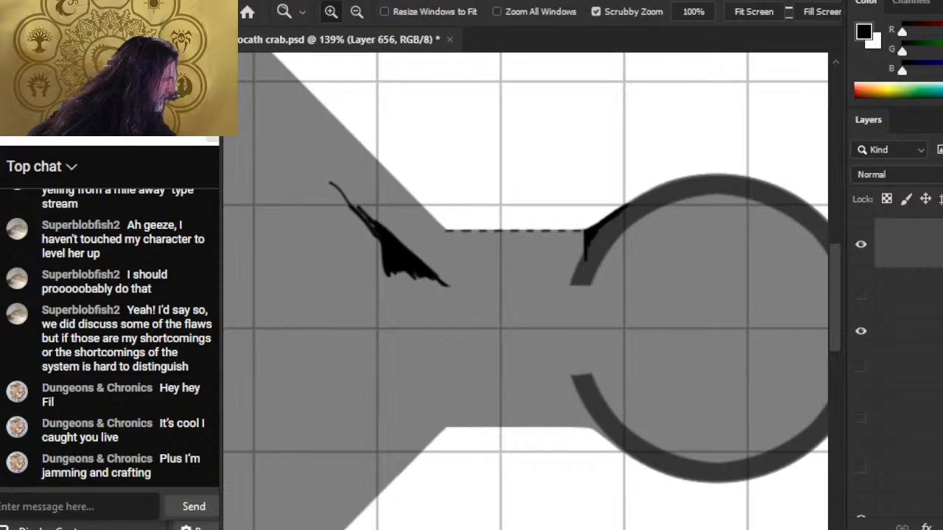
pyautogui.scroll(-4, 907, 365)
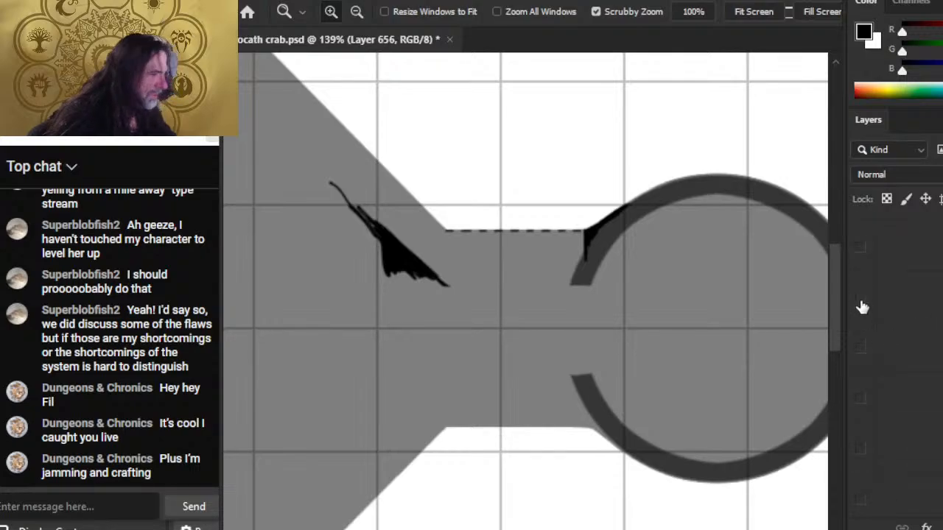
pyautogui.click(860, 298)
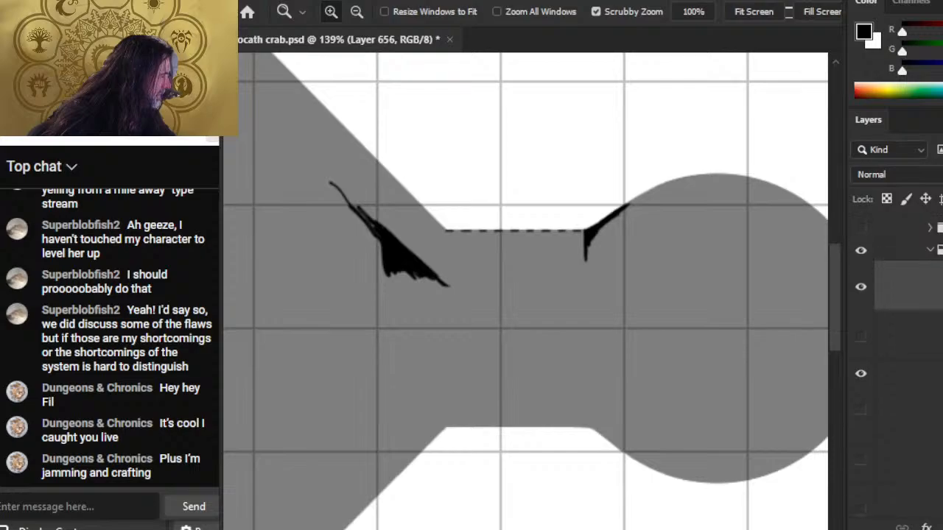
pyautogui.click(860, 287)
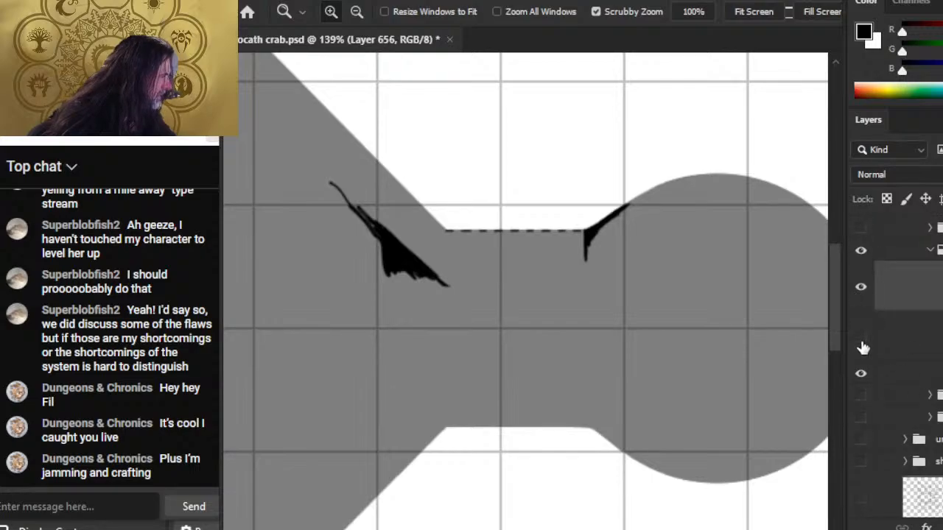
pyautogui.click(860, 337)
# Step: Select the outline of the walls, fill it with solid black on Layer 656, and clear the selection
pyautogui.click(645, 243)
pyautogui.moveTo(708, 244); pyautogui.dragTo(715, 244)
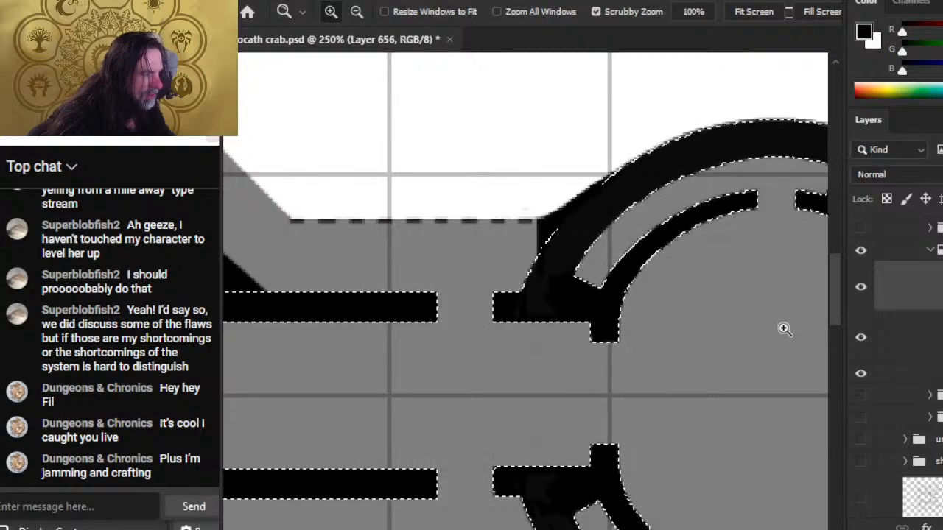
pyautogui.press('g')
pyautogui.click(574, 248)
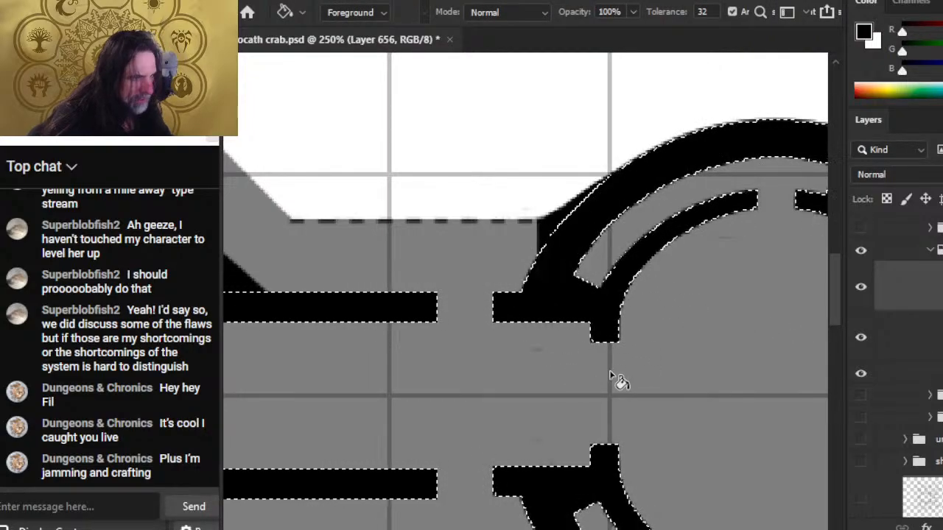
pyautogui.moveTo(483, 475); pyautogui.dragTo(649, 350)
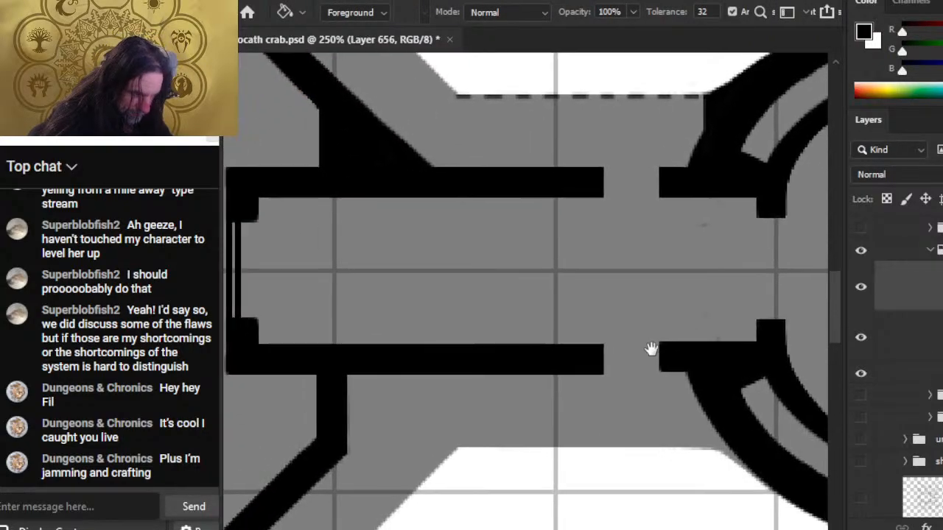
pyautogui.press('z')
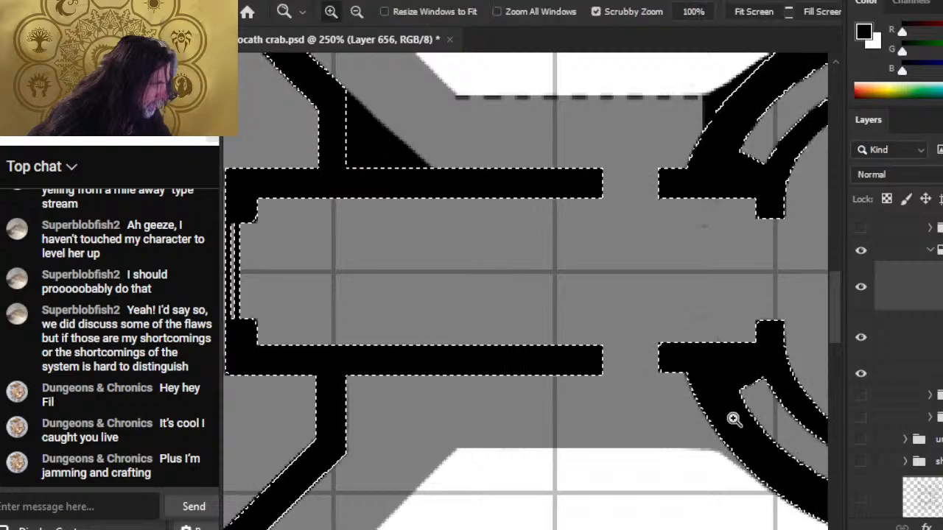
pyautogui.moveTo(731, 421); pyautogui.dragTo(564, 448)
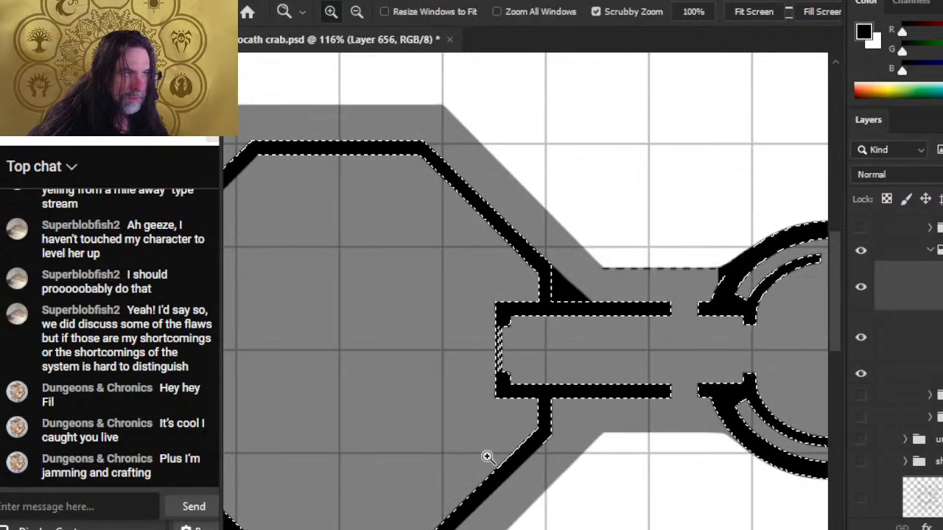
pyautogui.press('l')
pyautogui.hotkey('ctrl', 'd')
pyautogui.moveTo(787, 355); pyautogui.dragTo(689, 302)
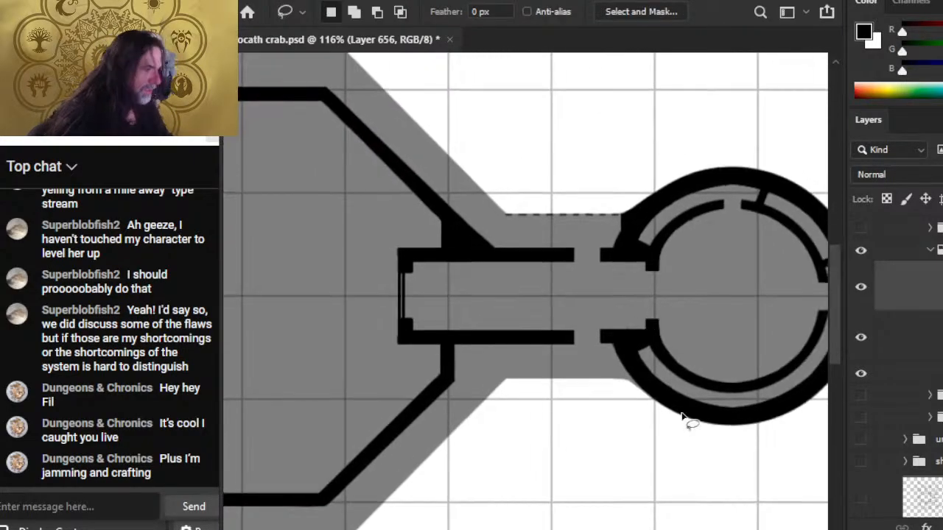
# Step: Duplicate Layer 656 within vocath crab.psd
pyautogui.click(861, 301)
pyautogui.click(861, 301)
pyautogui.click(861, 301)
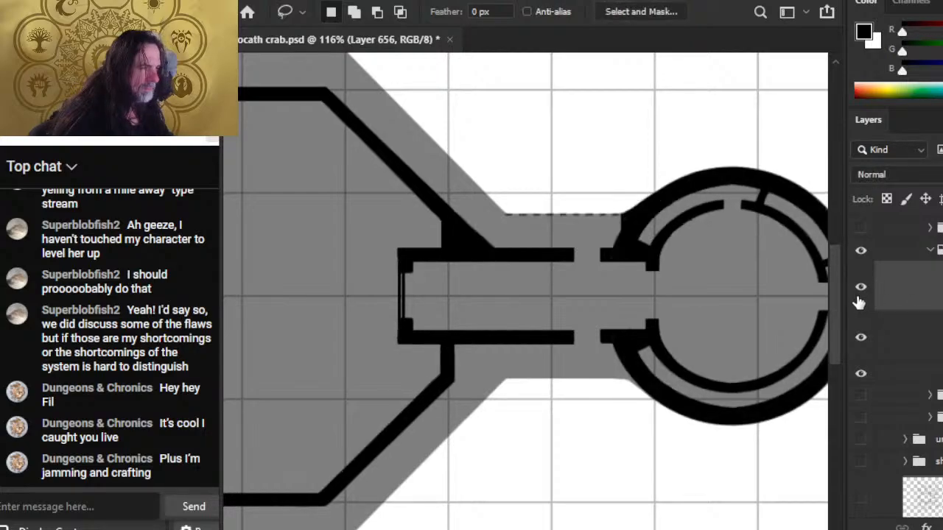
pyautogui.click(864, 301)
pyautogui.click(864, 301)
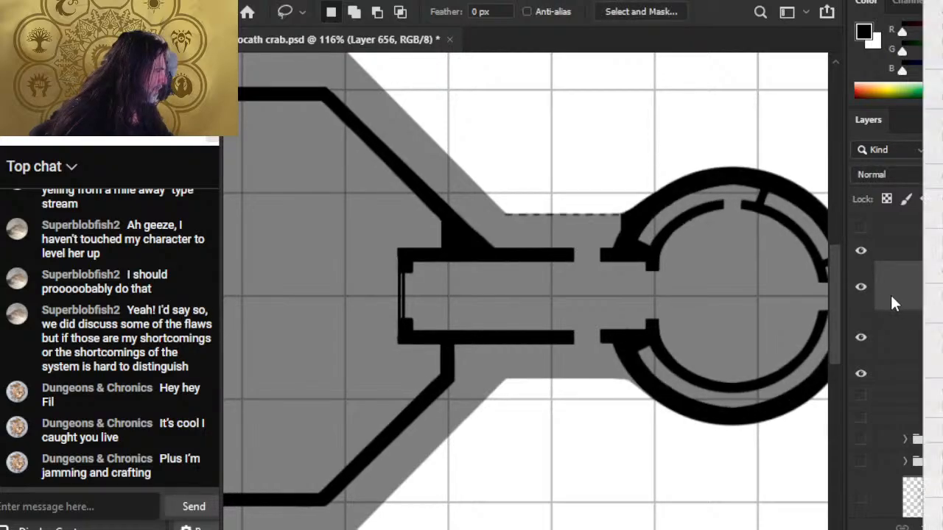
pyautogui.click(935, 27)
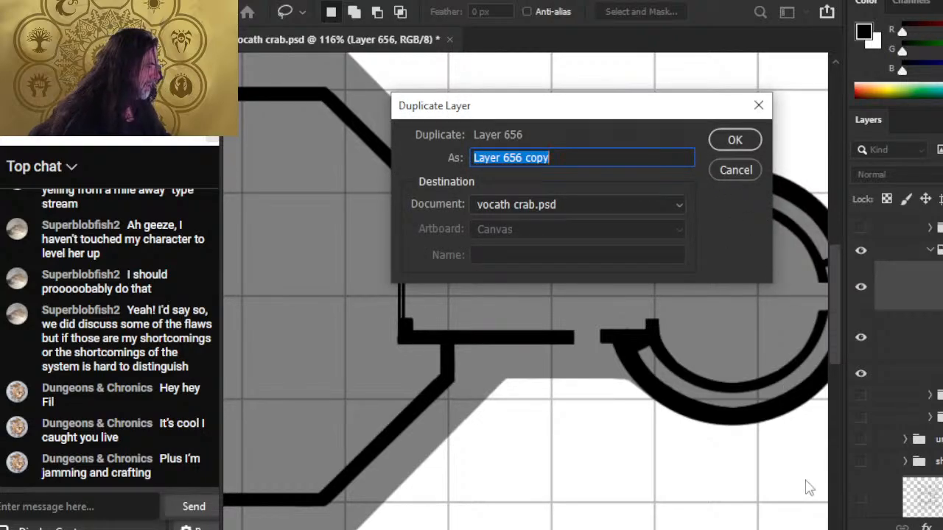
pyautogui.press('Return')
# Step: Flip the duplicated wall layer vertically with Free Transform and nudge it up to align with the original lower walls
pyautogui.rightClick(604, 225)
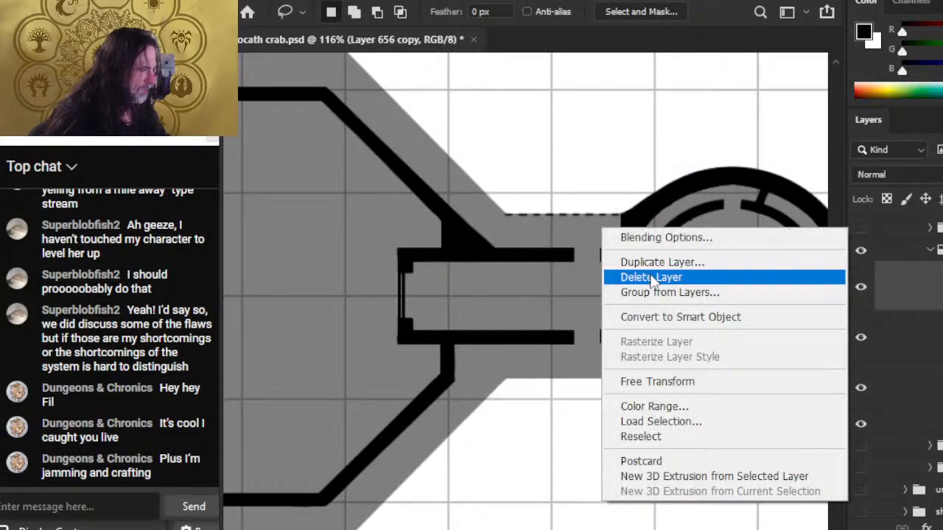
pyautogui.click(696, 382)
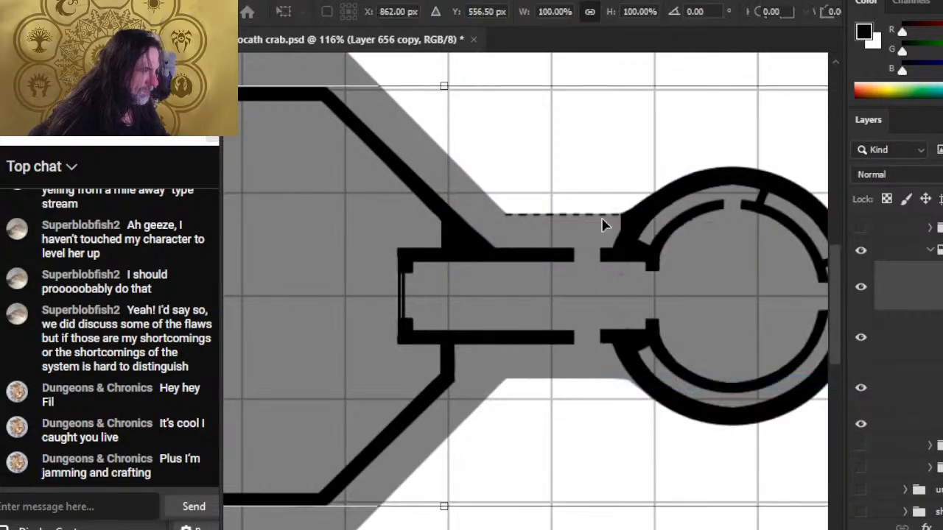
pyautogui.rightClick(648, 254)
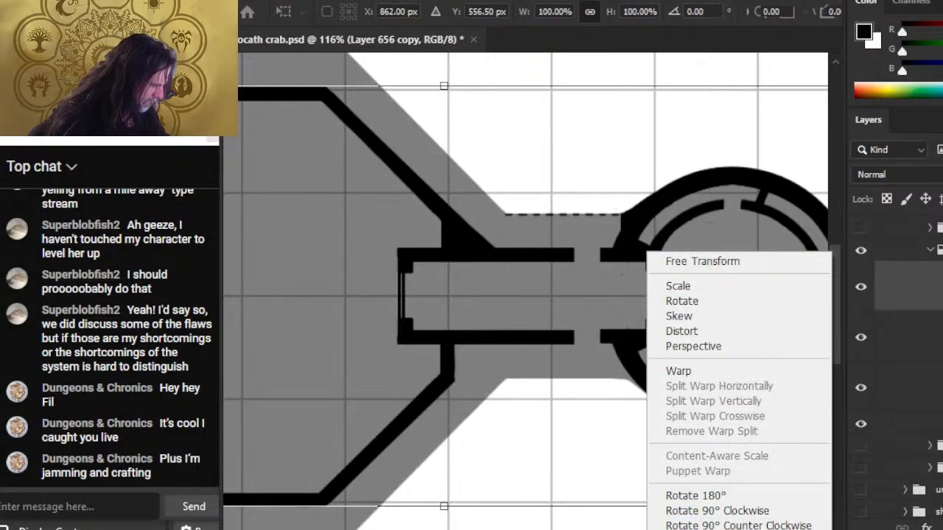
pyautogui.click(692, 529)
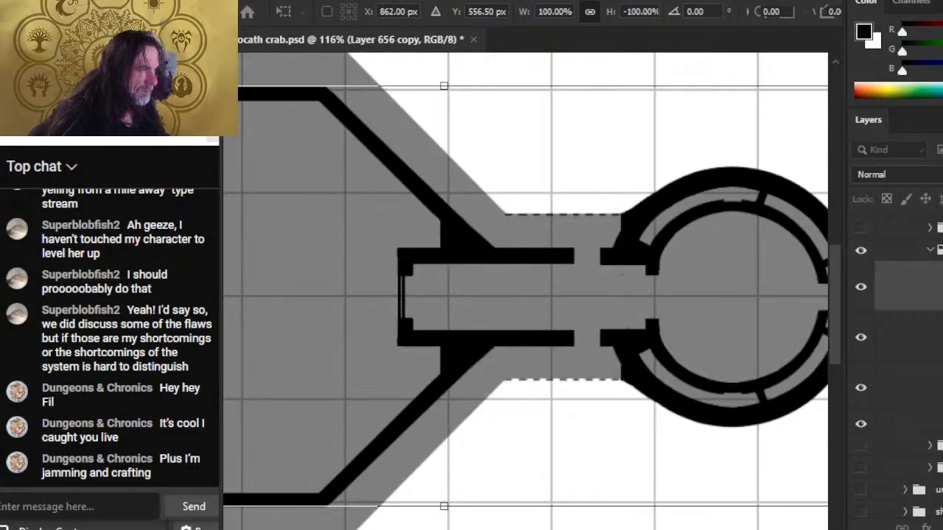
pyautogui.press('Return')
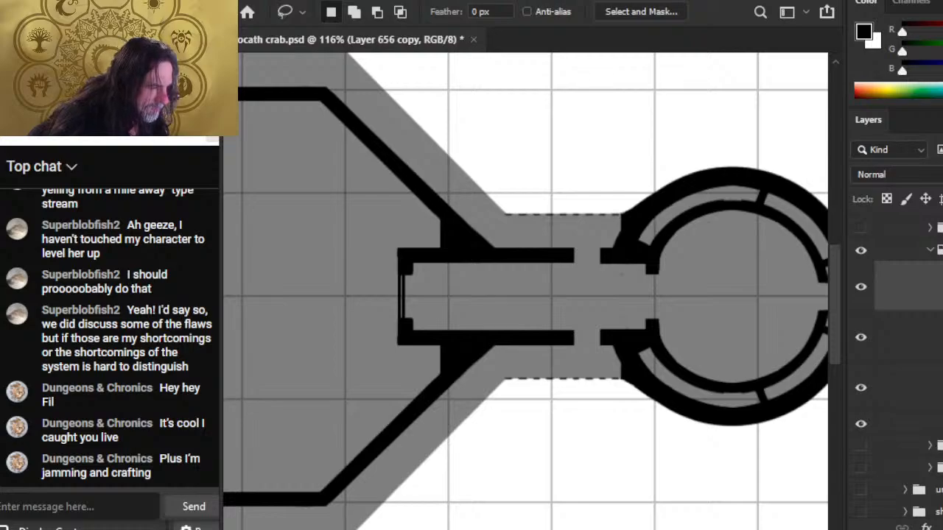
pyautogui.press('v')
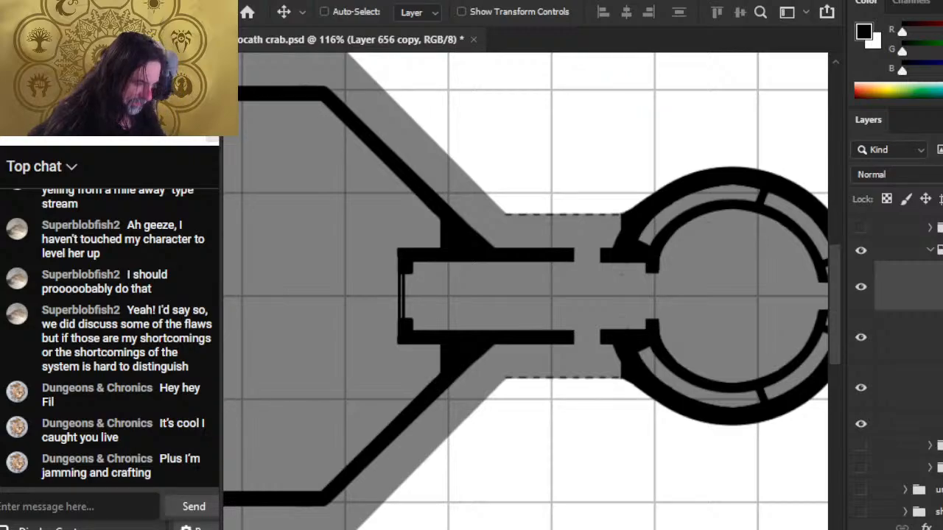
# Step: With an 8 px eraser, remove the mirrored wall blocking the round room's upper doorway and the mirrored partitions in its lower ring
pyautogui.press('z')
pyautogui.moveTo(627, 420); pyautogui.dragTo(648, 440)
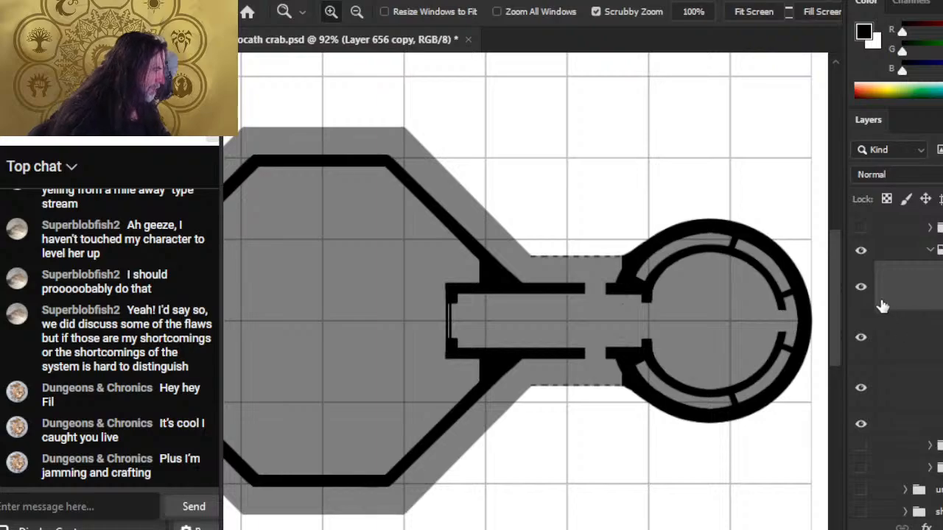
pyautogui.click(861, 289)
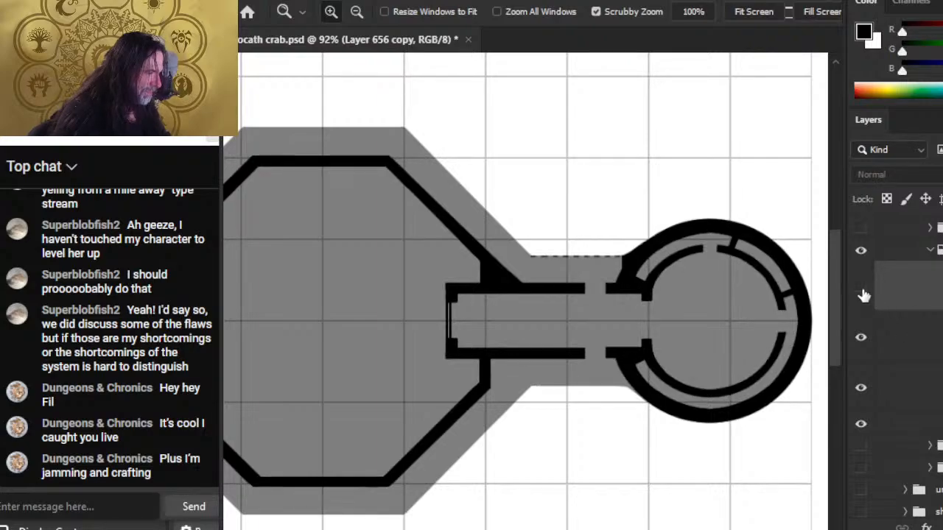
pyautogui.click(862, 292)
pyautogui.press('e')
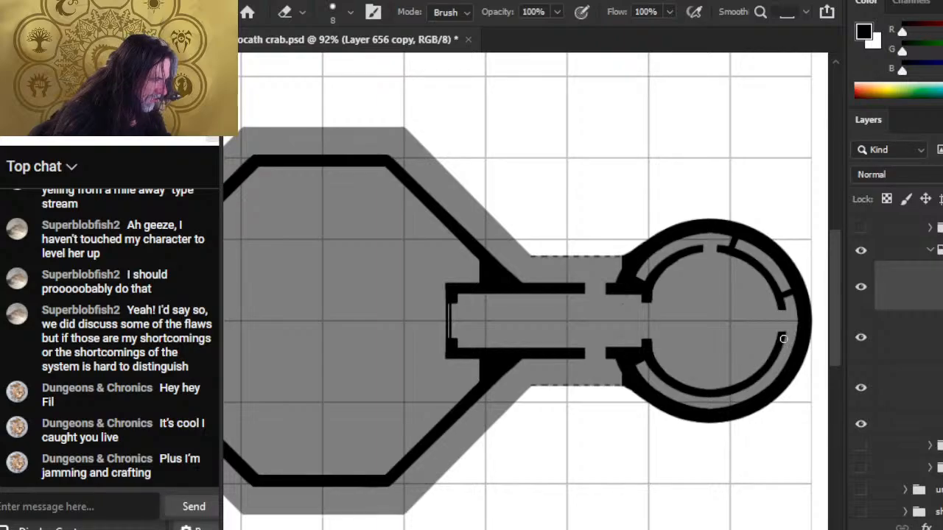
# Step: Try to join the upper dashed line's west end to the foot of the diagonal wall with a straight 2 px black line
pyautogui.press('z')
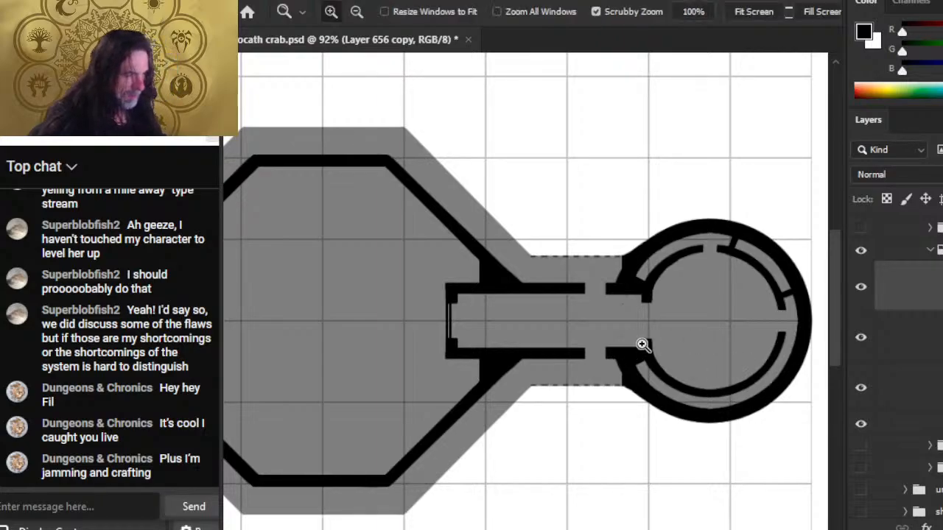
pyautogui.moveTo(612, 355); pyautogui.dragTo(555, 353)
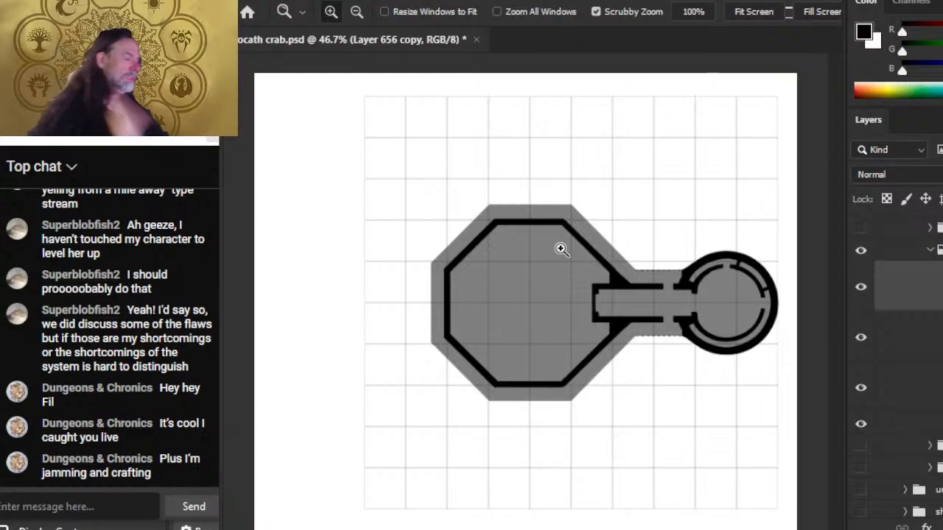
pyautogui.moveTo(615, 247); pyautogui.dragTo(703, 360)
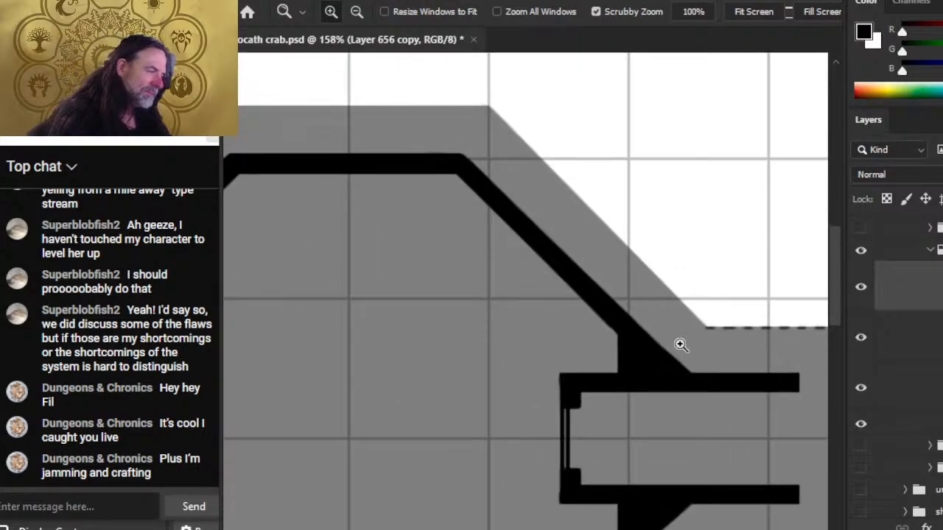
pyautogui.press('b')
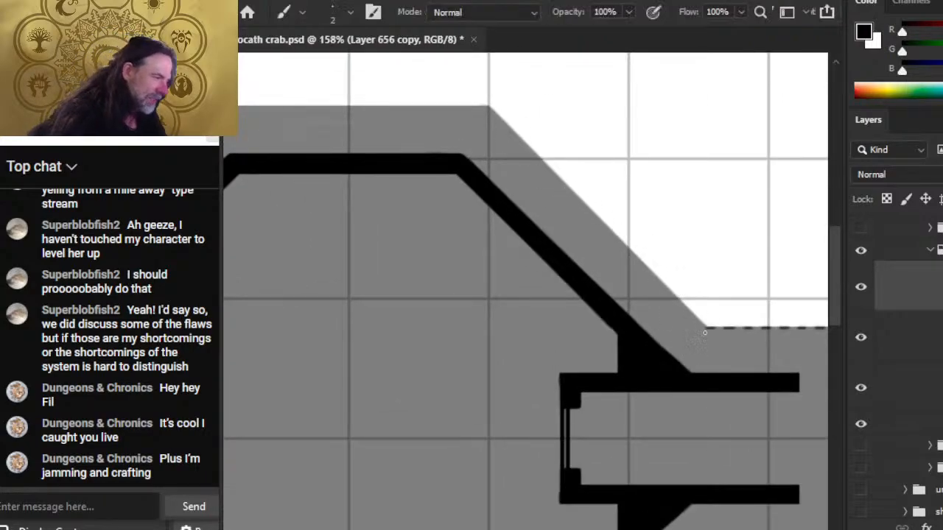
pyautogui.moveTo(706, 328); pyautogui.dragTo(676, 359)
pyautogui.hotkey('ctrl', 'z')
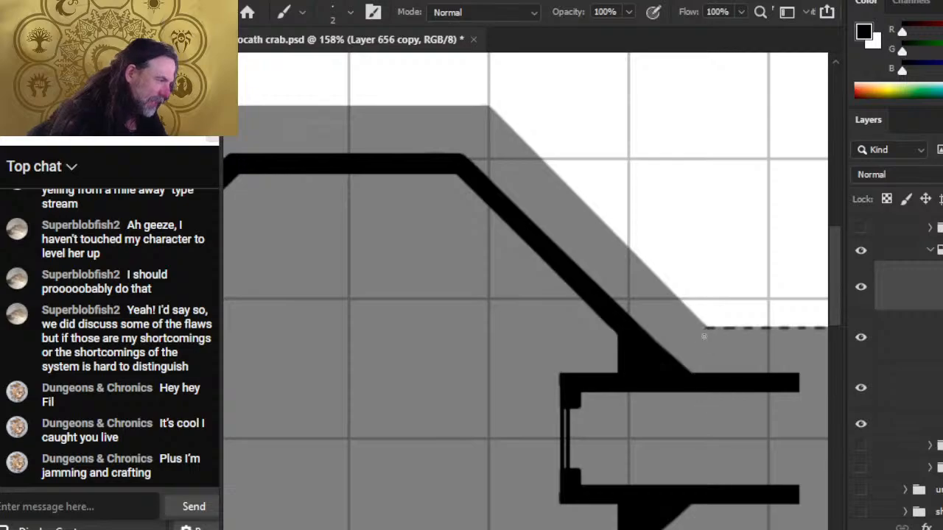
pyautogui.moveTo(707, 329); pyautogui.dragTo(694, 373)
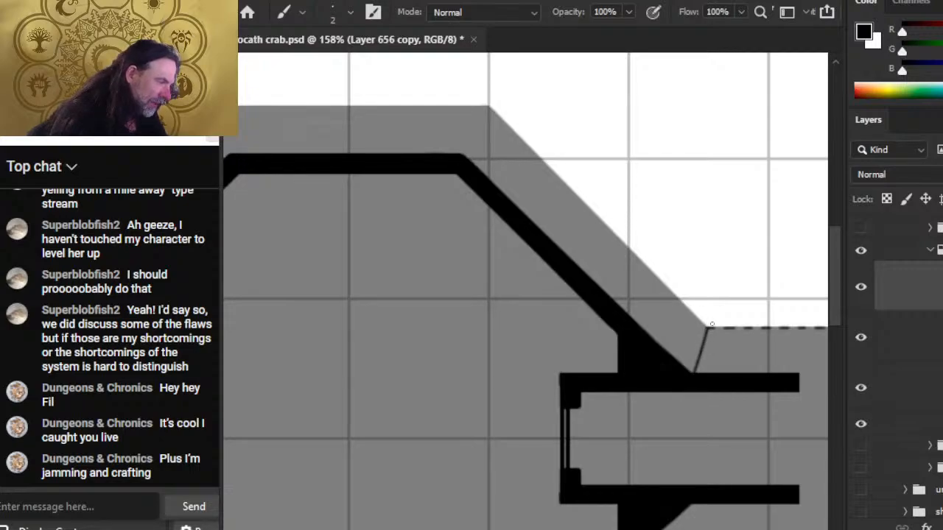
pyautogui.press('z')
pyautogui.moveTo(727, 393); pyautogui.dragTo(640, 394)
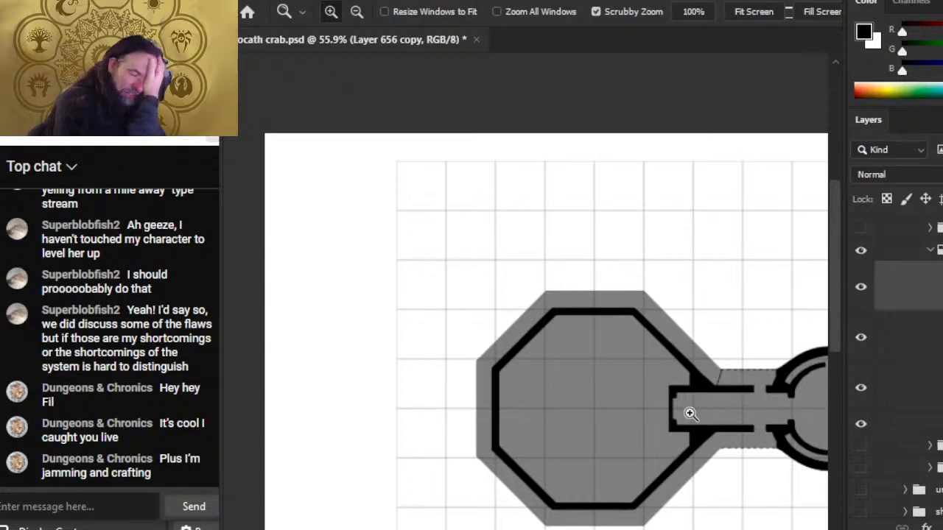
# Step: Remove the thin line between the upper dashed edge's west end and the foot of the diagonal wall
pyautogui.moveTo(800, 447); pyautogui.dragTo(704, 422)
pyautogui.moveTo(653, 360); pyautogui.dragTo(735, 381)
pyautogui.press('e')
pyautogui.moveTo(585, 357); pyautogui.dragTo(590, 334)
pyautogui.moveTo(633, 448); pyautogui.dragTo(631, 342)
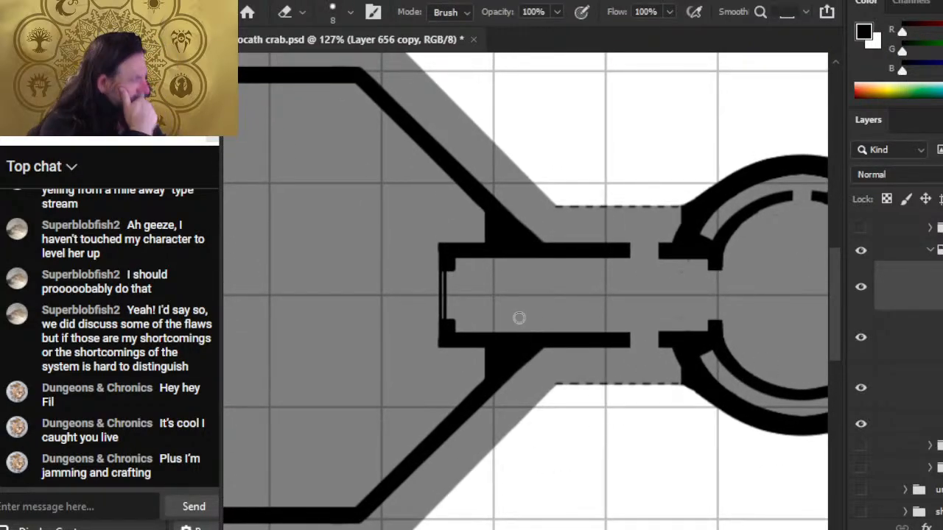
# Step: Check the whole deck plan against the ring wall in the layer group above it, leaving both groups visible
pyautogui.moveTo(711, 315); pyautogui.dragTo(536, 304)
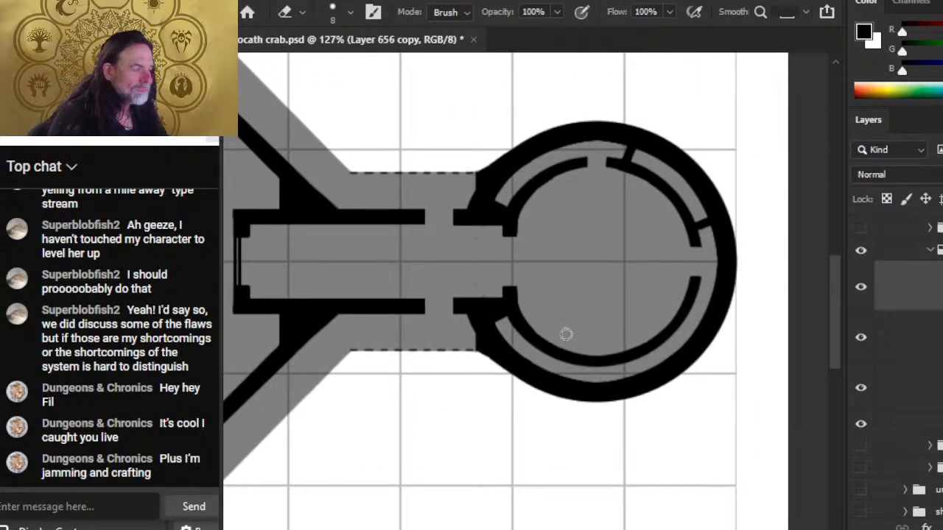
pyautogui.press('z')
pyautogui.moveTo(608, 353); pyautogui.dragTo(613, 404)
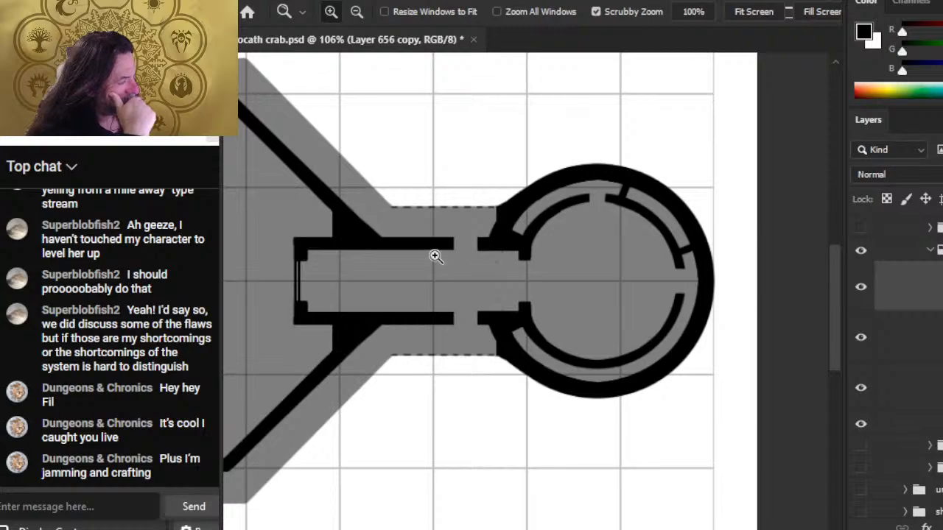
pyautogui.scroll(-5, 528, 354)
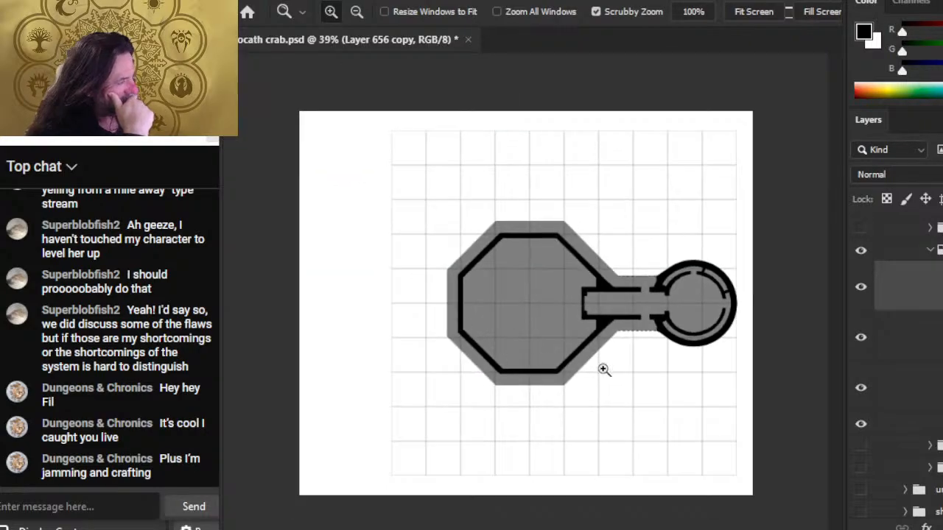
pyautogui.scroll(1, 639, 291)
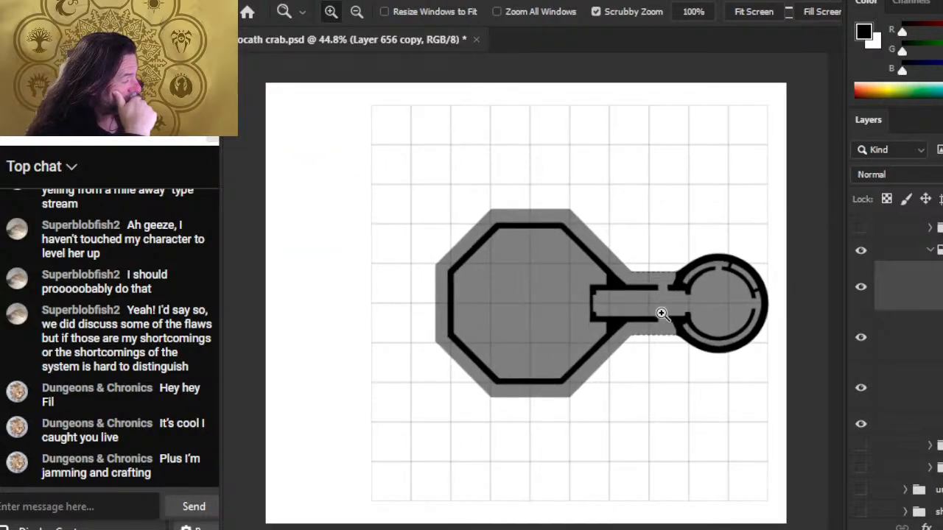
pyautogui.scroll(4, 661, 313)
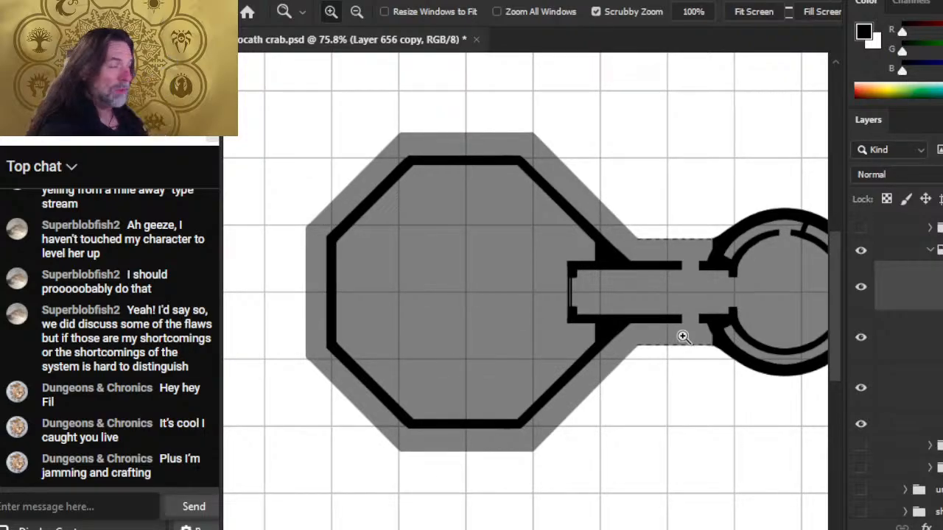
pyautogui.click(861, 253)
pyautogui.click(860, 229)
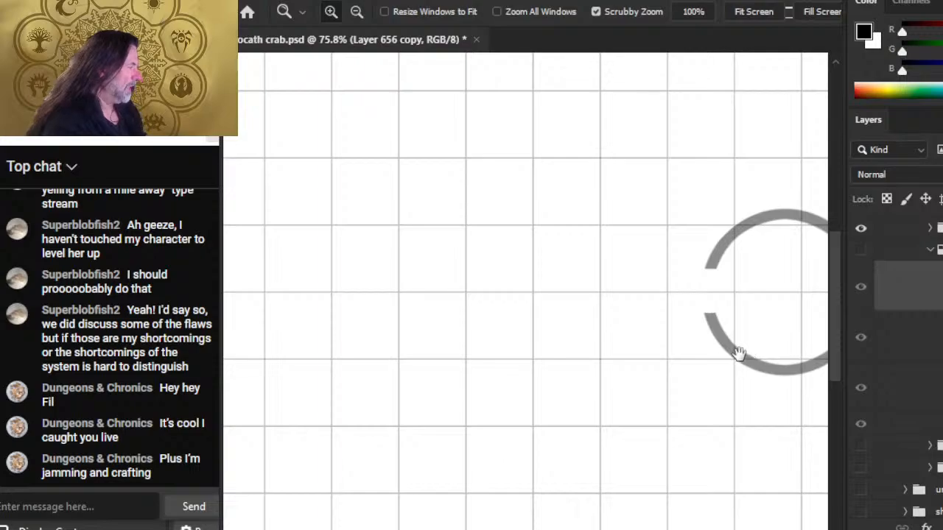
pyautogui.moveTo(738, 354); pyautogui.dragTo(633, 331)
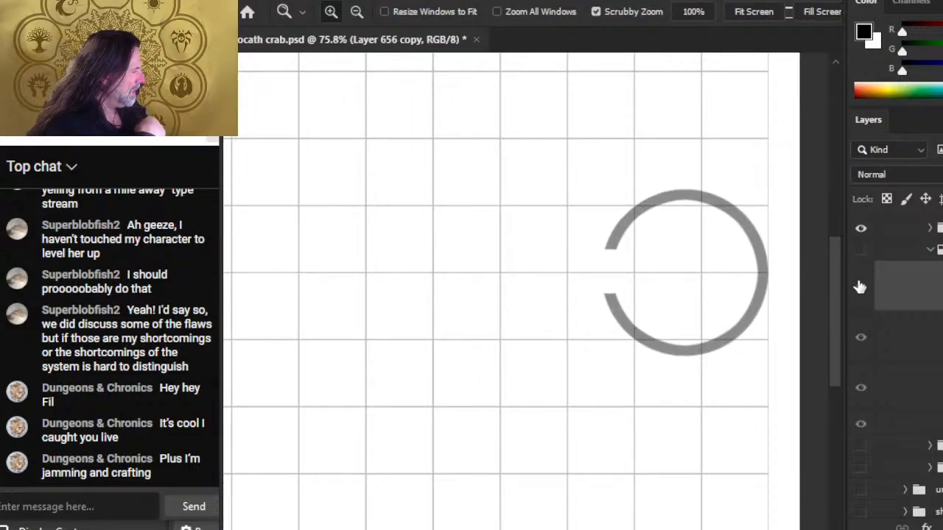
pyautogui.click(861, 251)
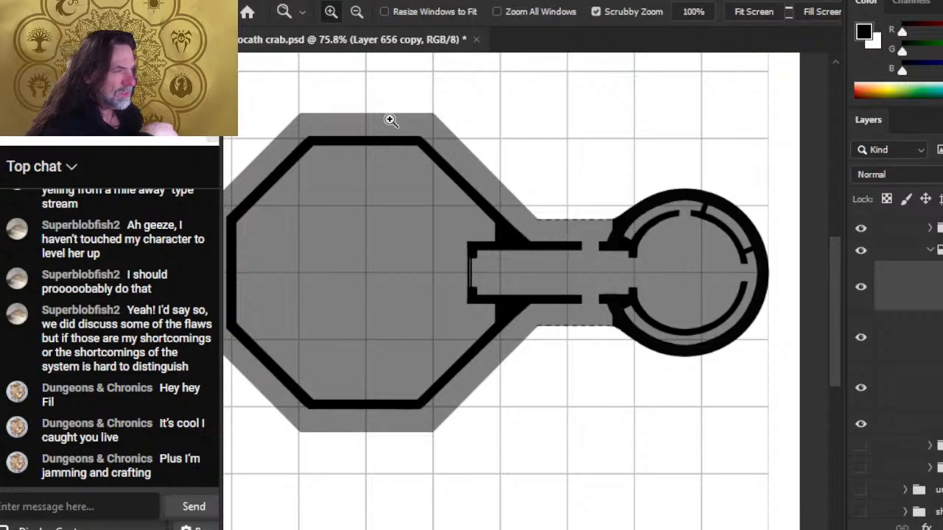
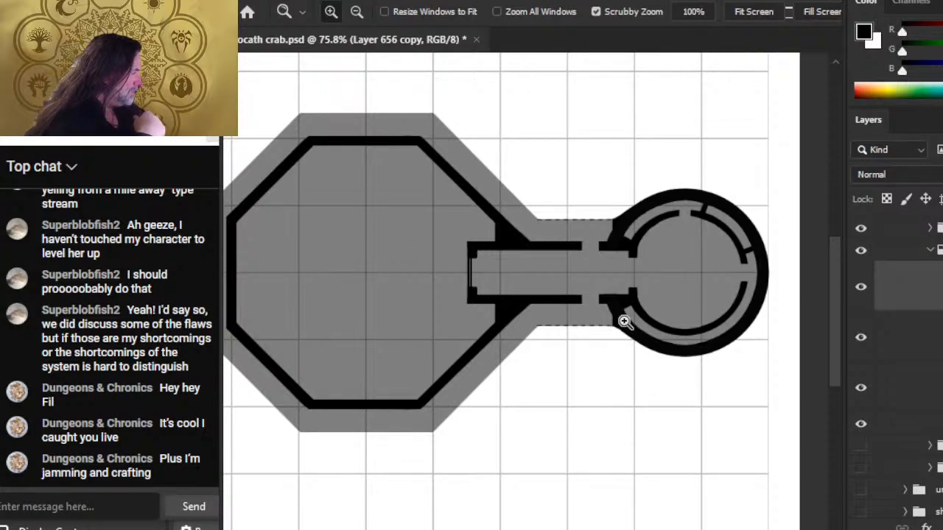
# Step: Check the contents of the wall layers by toggling their visibility, and delete the empty layer directly above arena frame
pyautogui.click(855, 304)
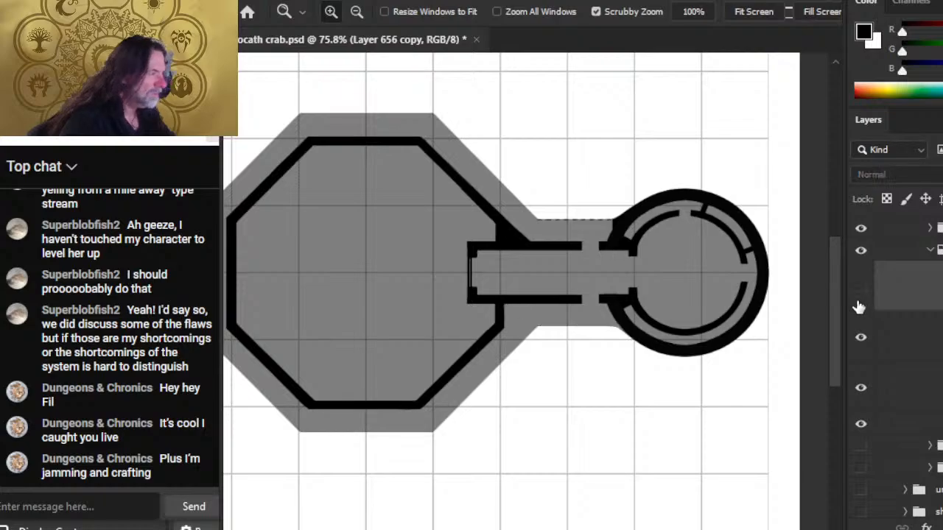
pyautogui.click(854, 297)
pyautogui.click(861, 346)
pyautogui.click(861, 352)
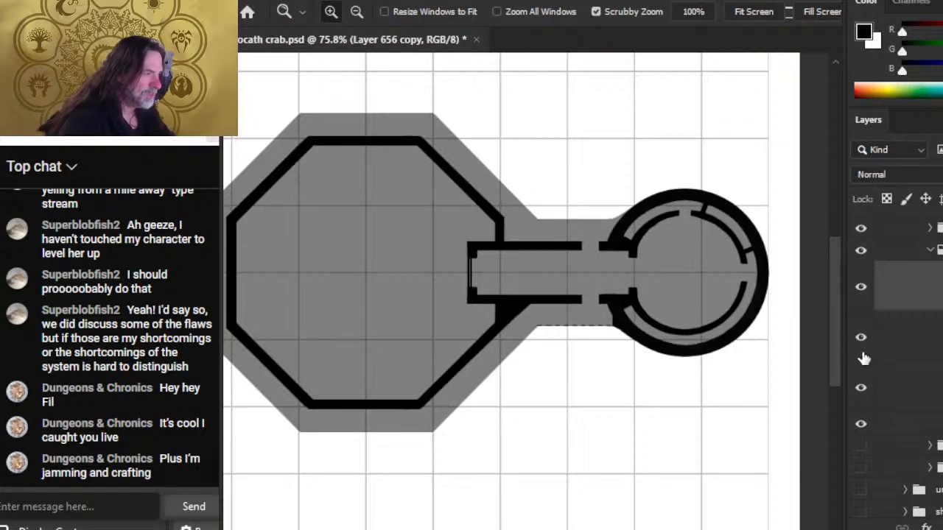
pyautogui.click(860, 389)
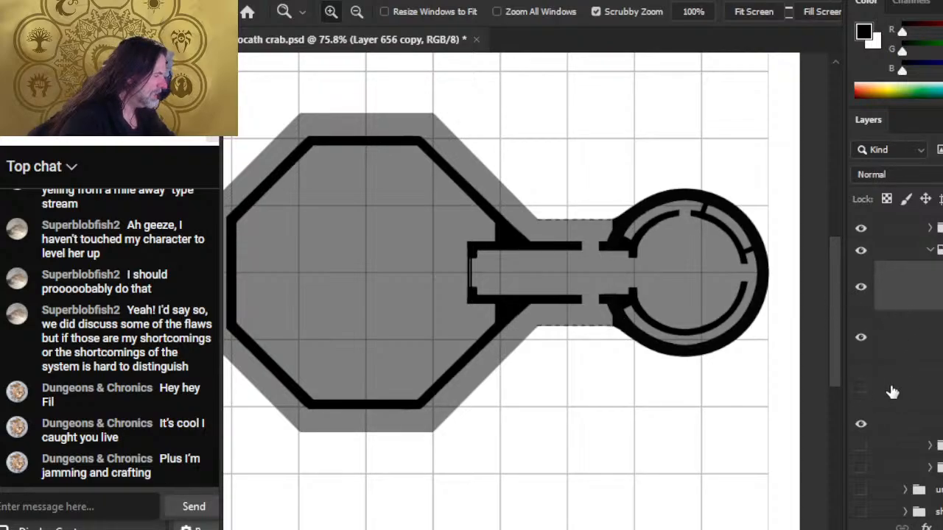
pyautogui.moveTo(908, 394); pyautogui.dragTo(899, 427)
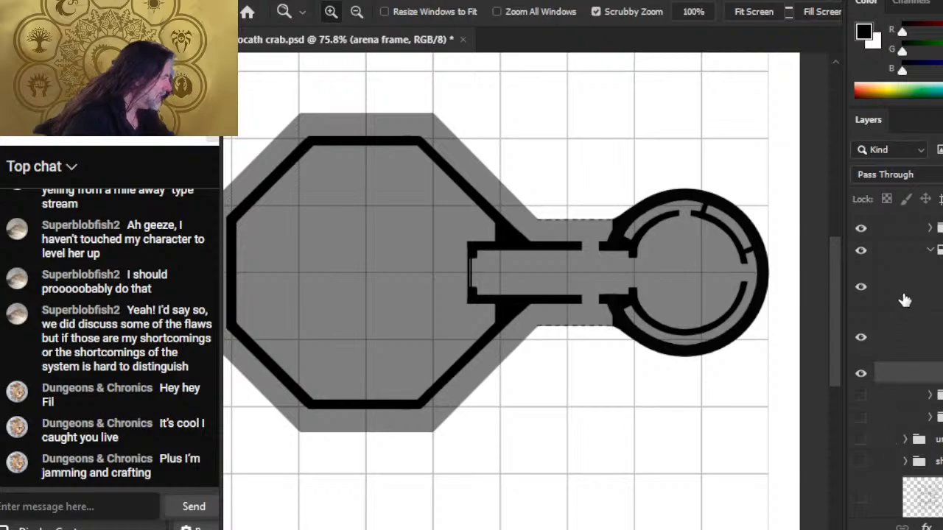
# Step: Merge Layer 656 copy with the mirrored walls down into Layer 656
pyautogui.moveTo(904, 298); pyautogui.dragTo(909, 295)
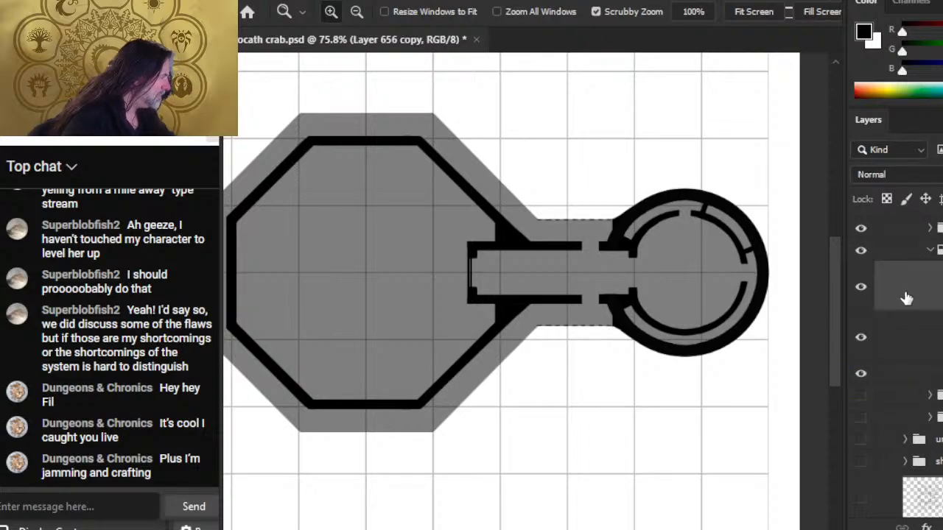
pyautogui.rightClick(907, 295)
pyautogui.click(933, 455)
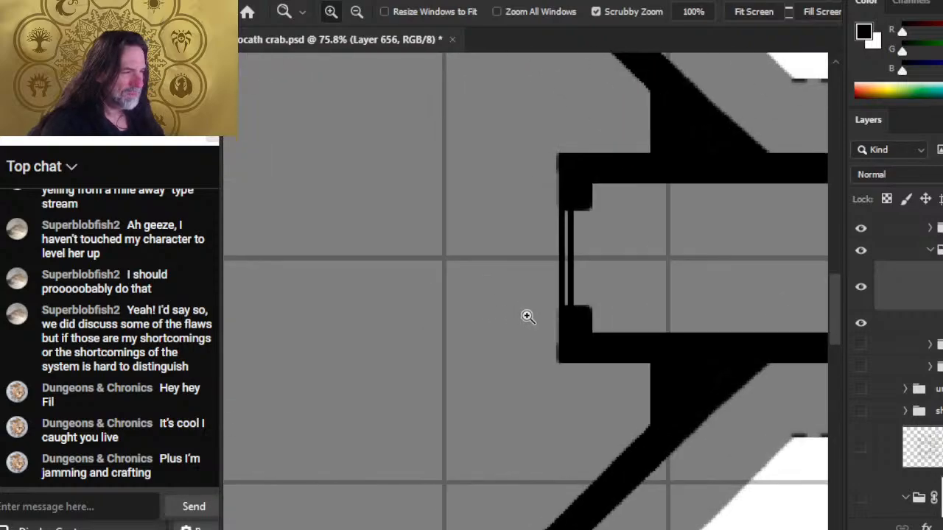
# Step: Set the eraser and brush to the square 8 px tip and square off the upper jamb of the corridor's west door in black
pyautogui.moveTo(475, 310); pyautogui.dragTo(526, 316)
pyautogui.press('e')
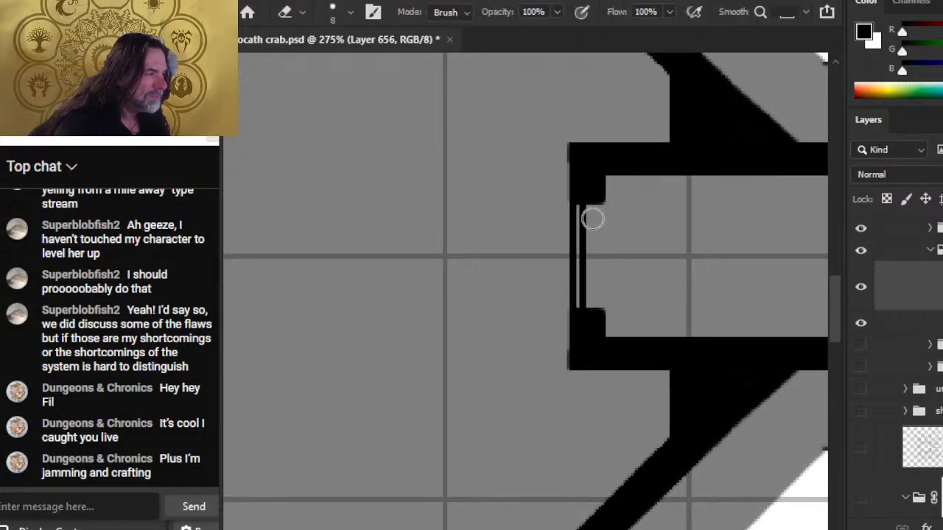
pyautogui.rightClick(615, 248)
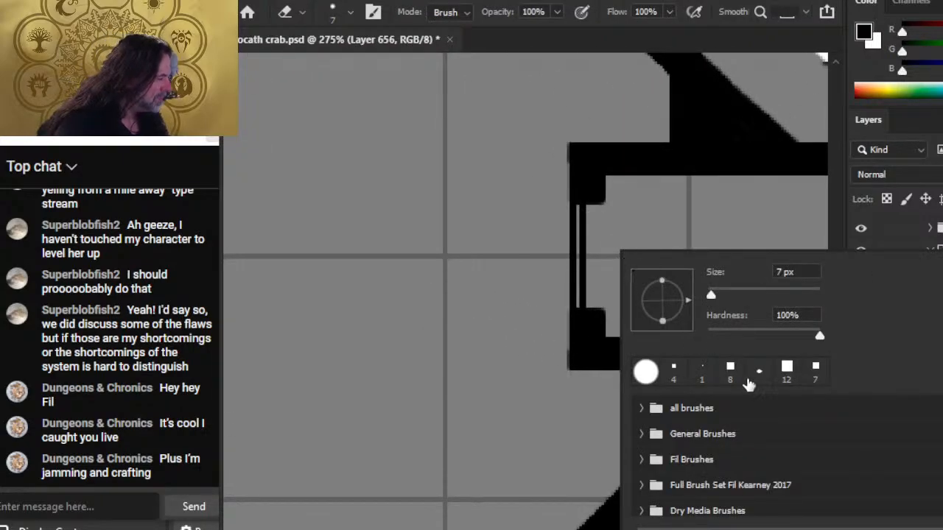
pyautogui.click(730, 368)
pyautogui.click(676, 227)
pyautogui.press('b')
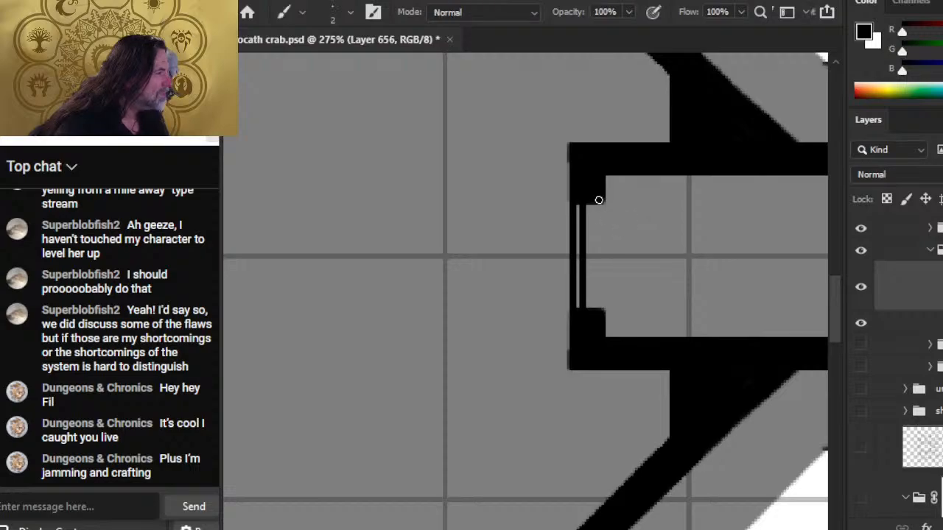
pyautogui.rightClick(589, 192)
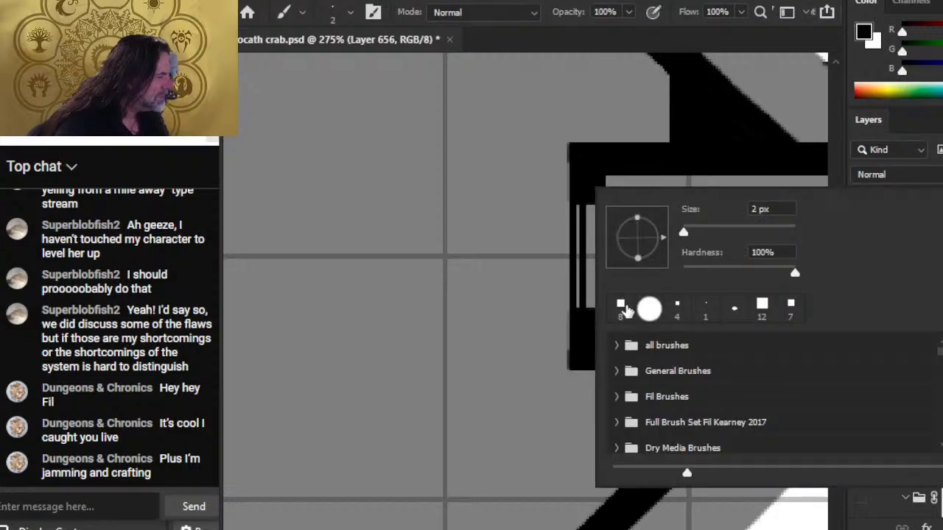
pyautogui.click(620, 308)
pyautogui.click(587, 181)
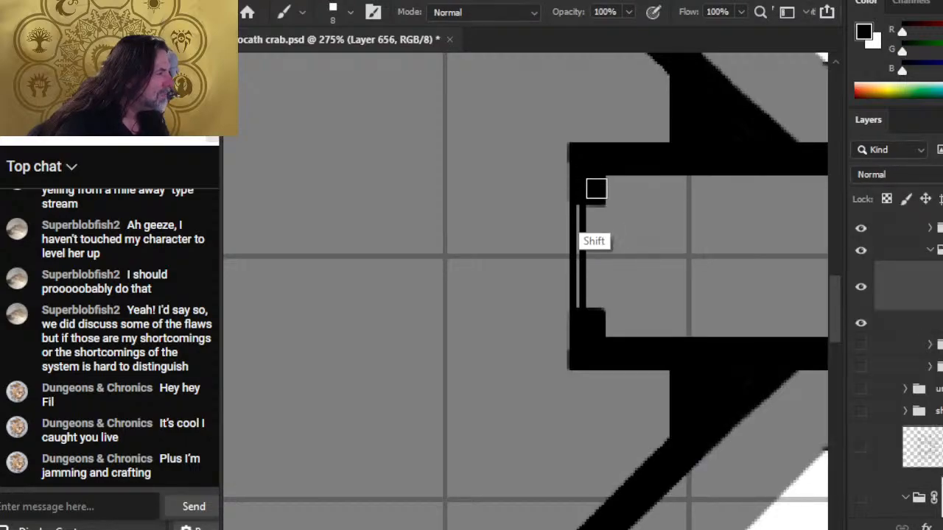
pyautogui.hotkey('ctrl', 'z')
pyautogui.click(595, 193)
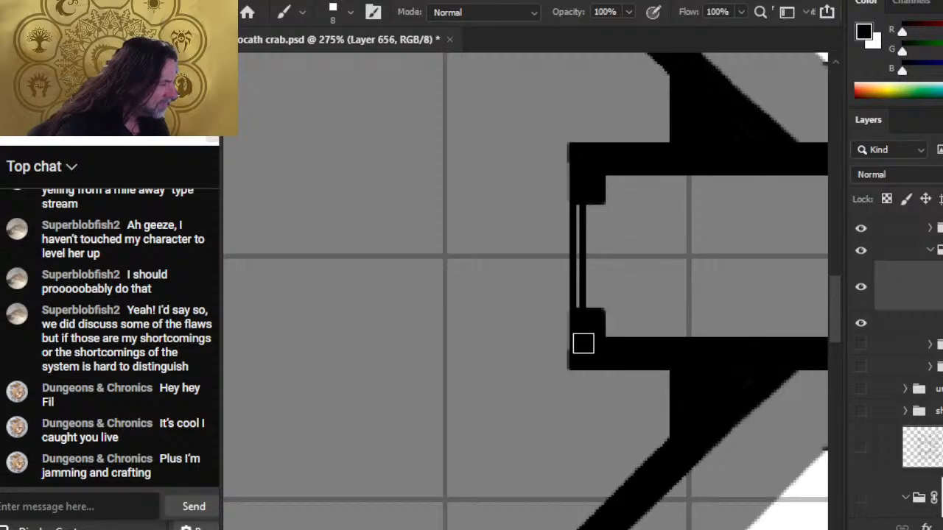
# Step: Trim the outer west edge of the corridor's end wall and door straight with the square 8 px eraser
pyautogui.press('e')
pyautogui.press('shift')
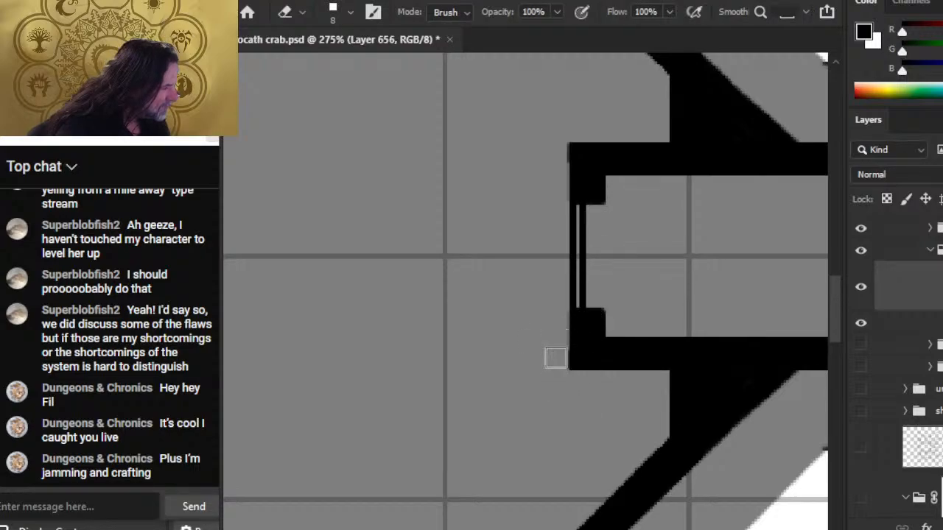
pyautogui.press('shift')
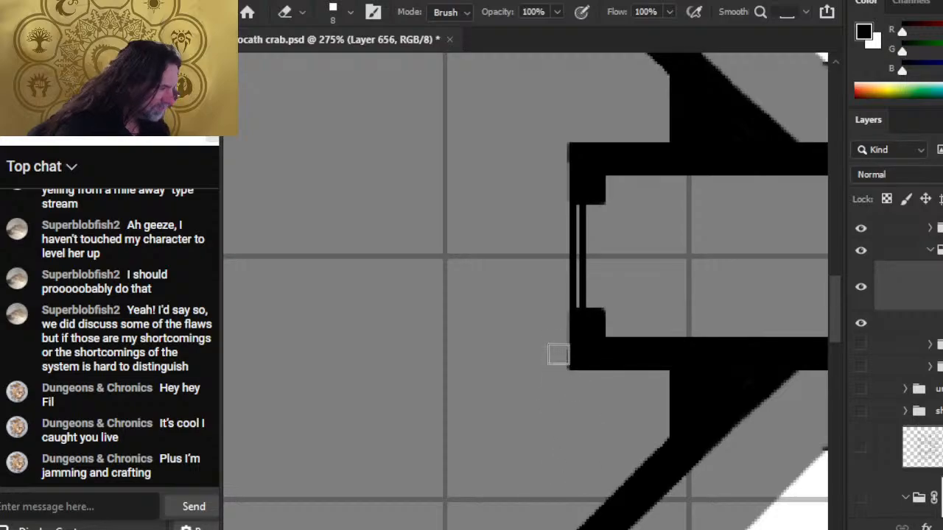
pyautogui.press('shift')
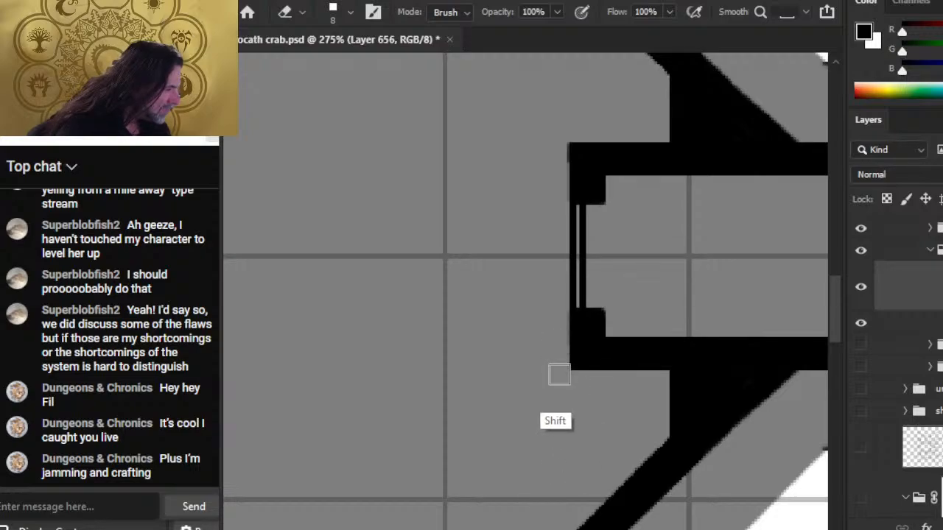
pyautogui.press('shift')
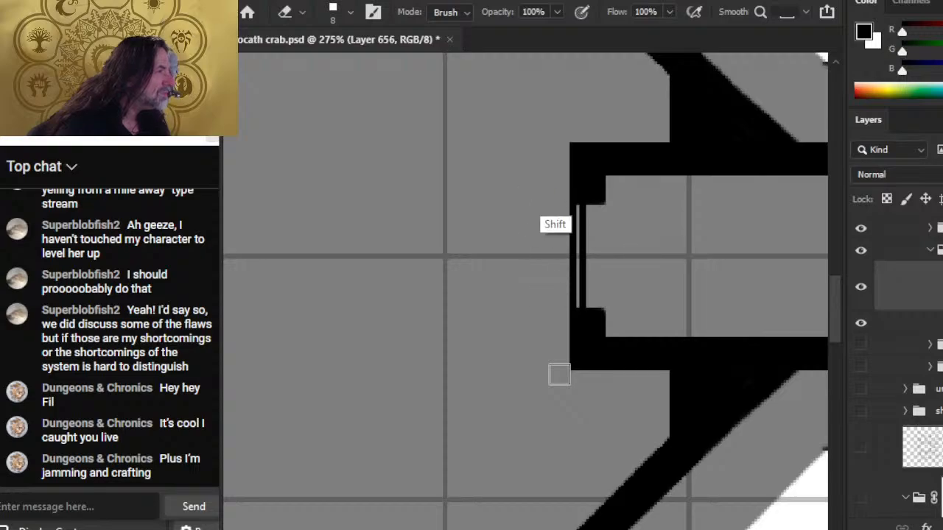
pyautogui.press('shift')
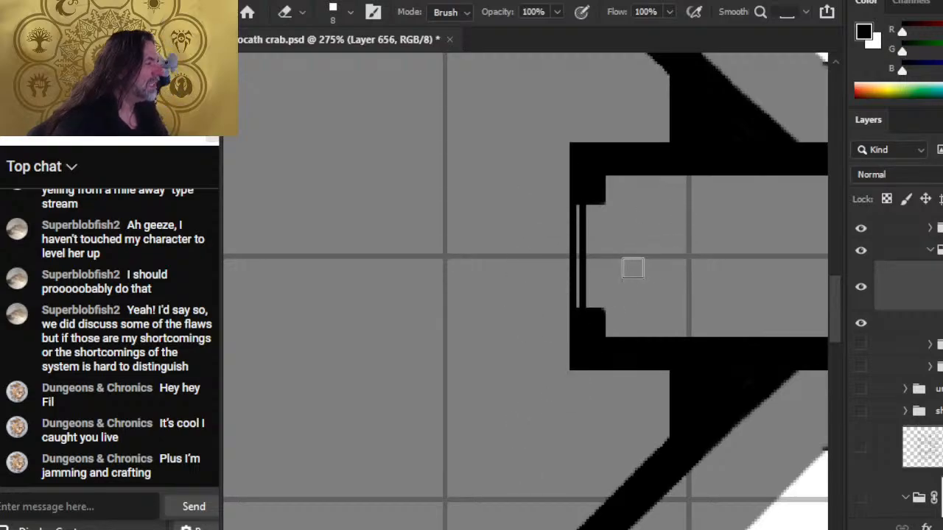
# Step: Thin the west door's inner line with the 8 px eraser and repair the lower jamb with the black square brush
pyautogui.moveTo(594, 223); pyautogui.dragTo(594, 224)
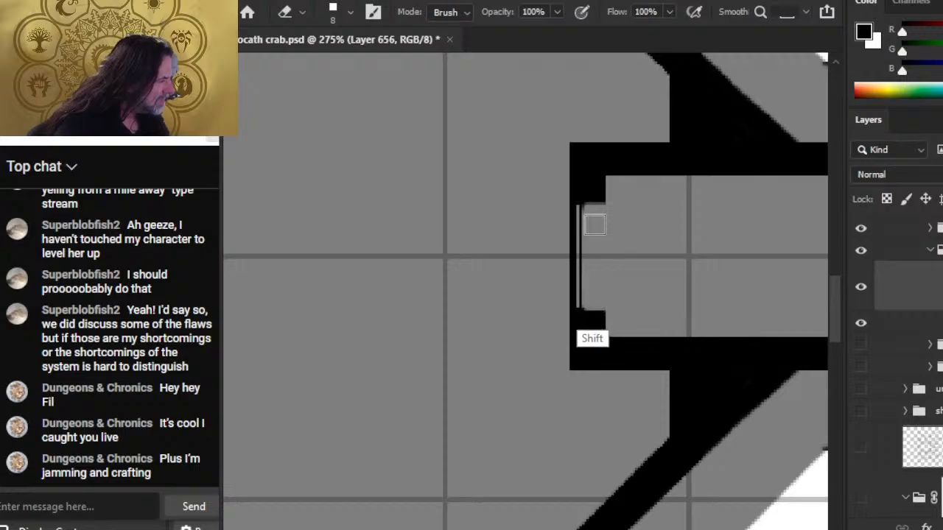
pyautogui.press('b')
pyautogui.keyDown('shift'); pyautogui.click(585, 318); pyautogui.keyUp('shift')
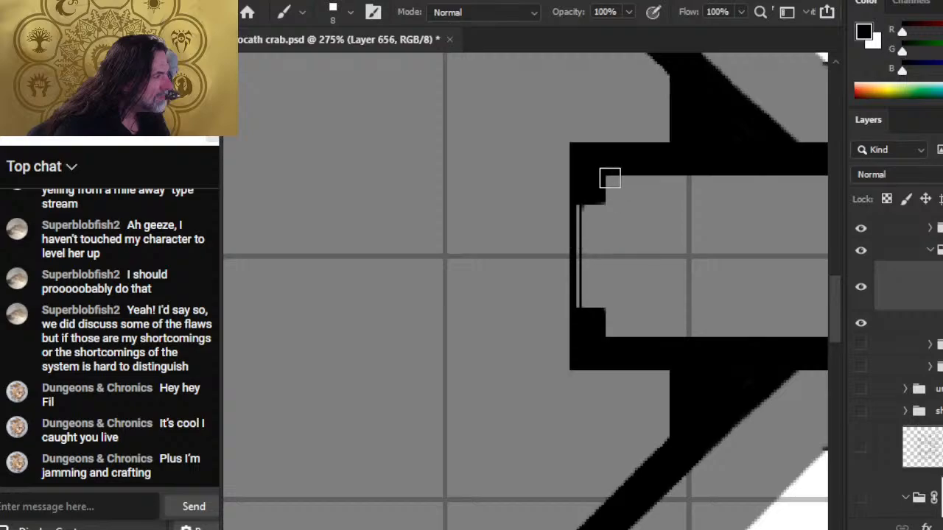
# Step: Thin the west door's outer line with the square eraser, reducing it to 5 px, and repair the jamb ends in black
pyautogui.press('e')
pyautogui.press('[')
pyautogui.press('[')
pyautogui.press('[')
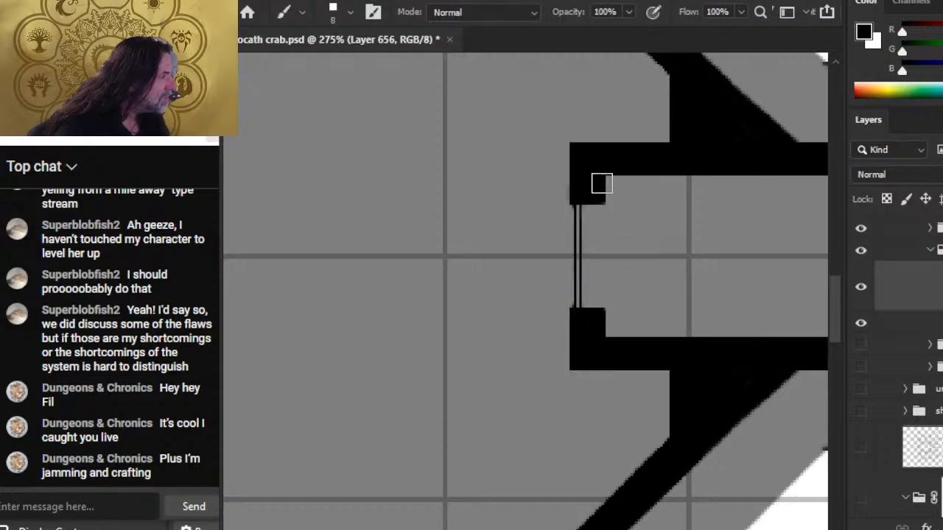
pyautogui.press('b')
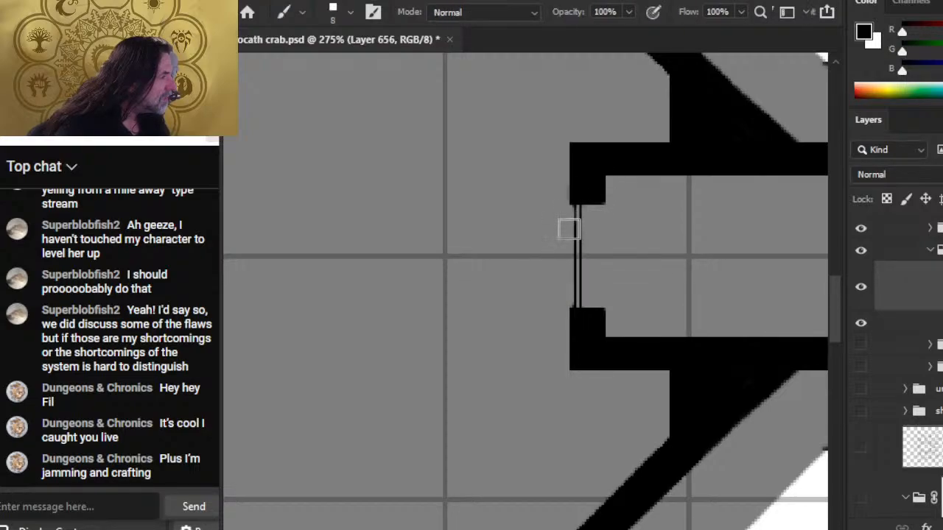
pyautogui.press('e')
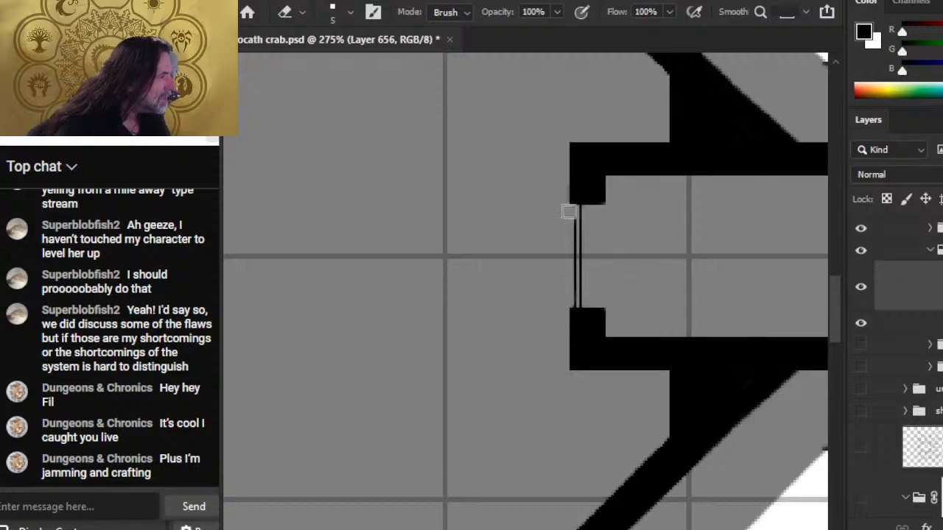
pyautogui.press('b')
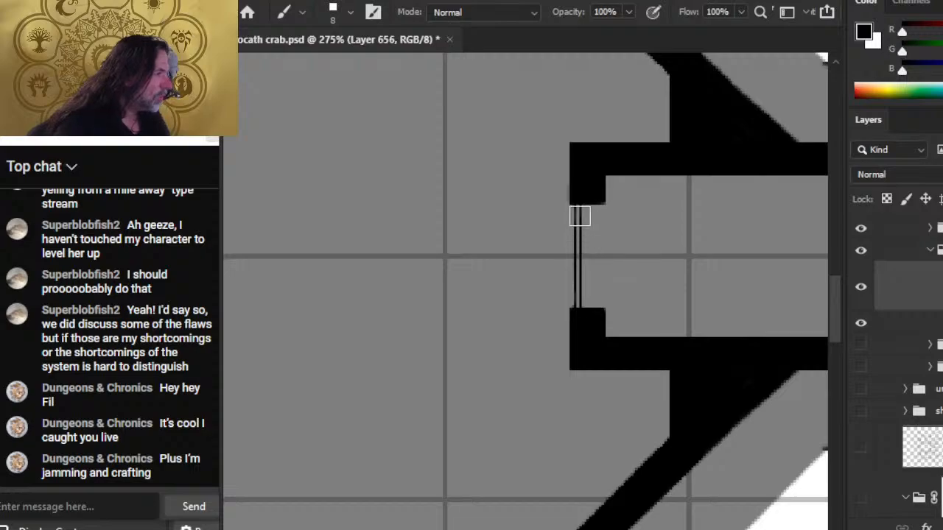
# Step: Reduce the square eraser to 4 px and trim the outer edge of the west door's upper jamb and door line
pyautogui.press('e')
pyautogui.press('[')
pyautogui.press('shift')
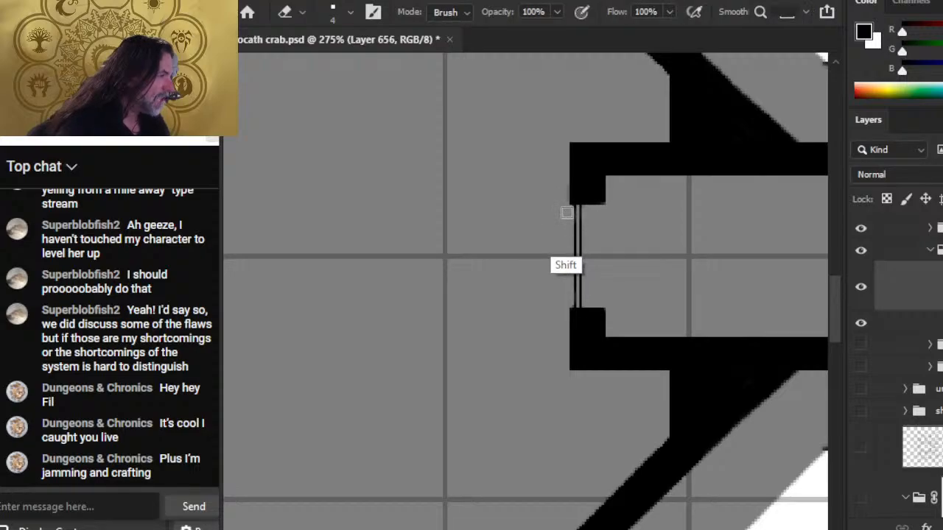
pyautogui.press('b')
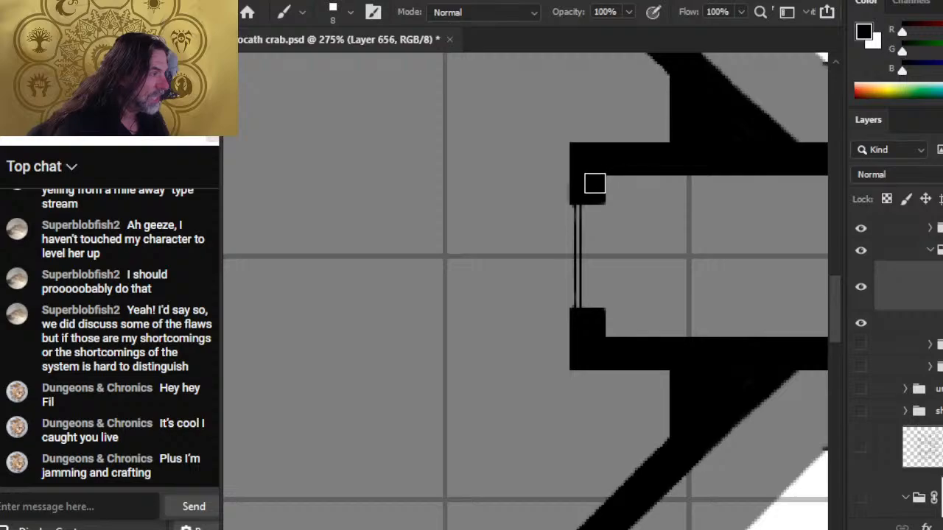
pyautogui.press('e')
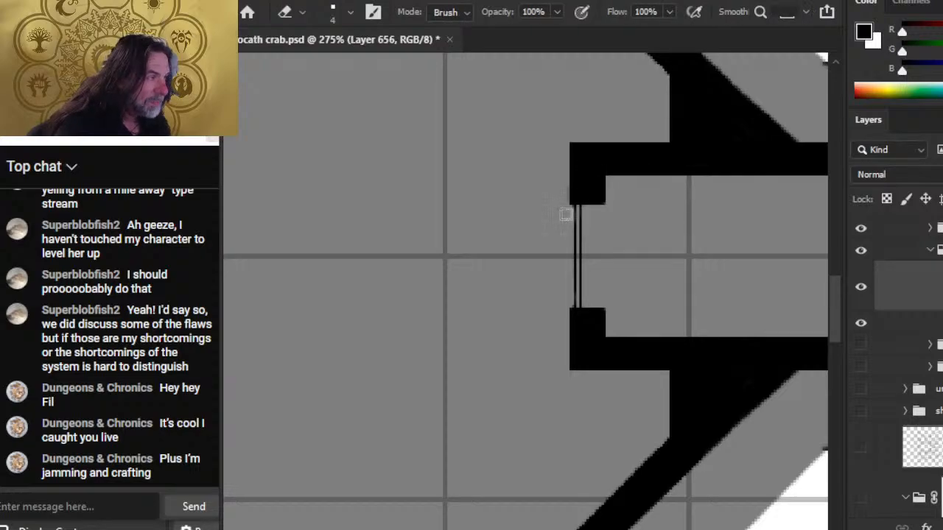
pyautogui.press('shift')
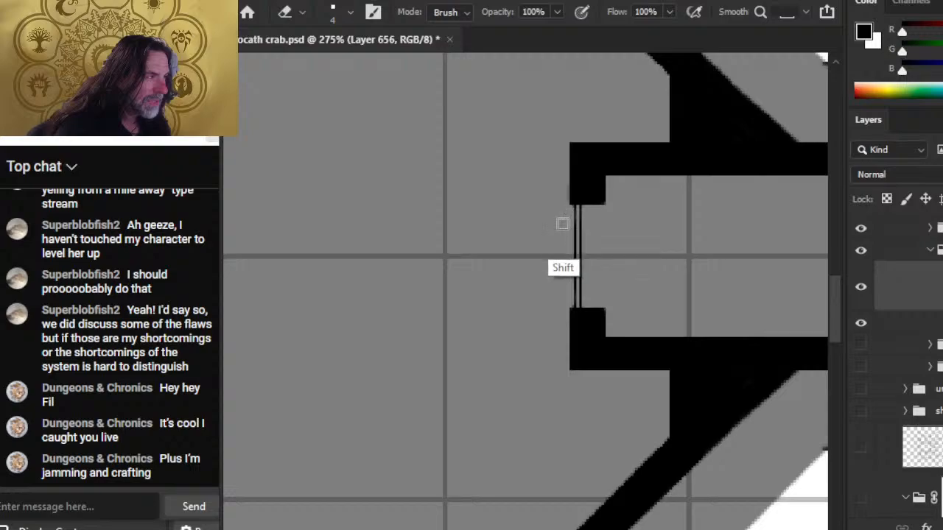
pyautogui.press('shift')
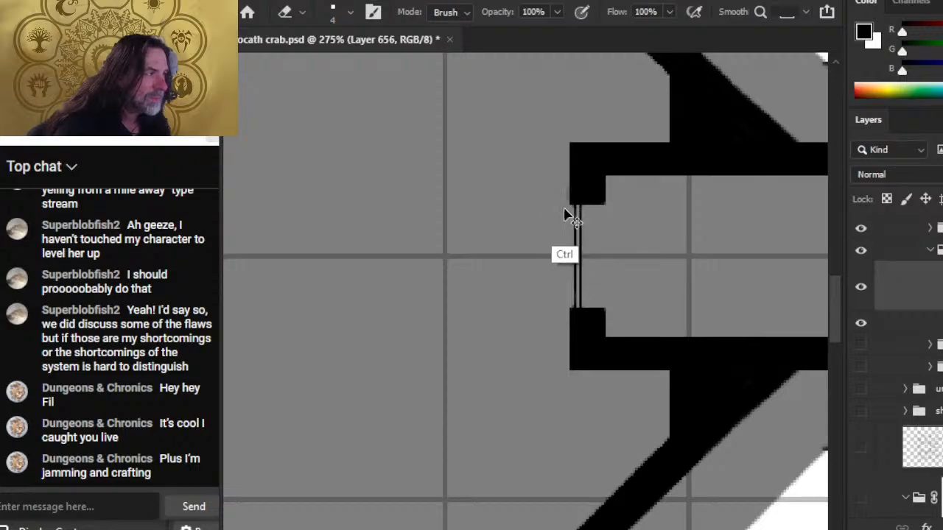
# Step: Touch up the upper jamb of the west door in black with the square 8 px brush
pyautogui.press('b')
pyautogui.press('shift')
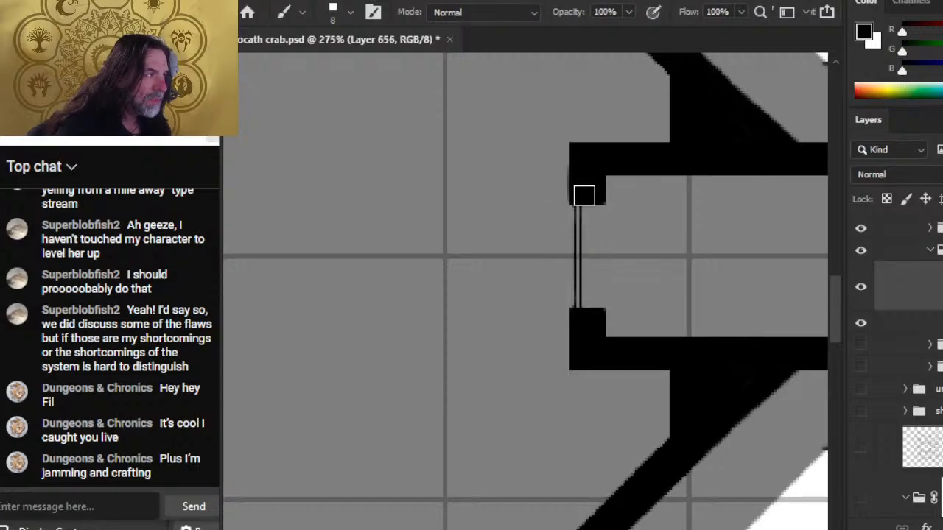
pyautogui.press('shift')
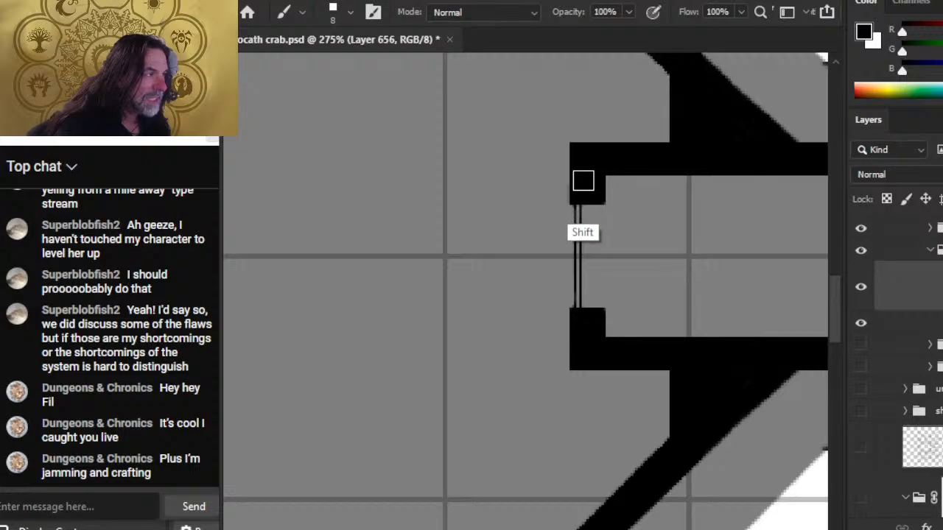
pyautogui.press('shift')
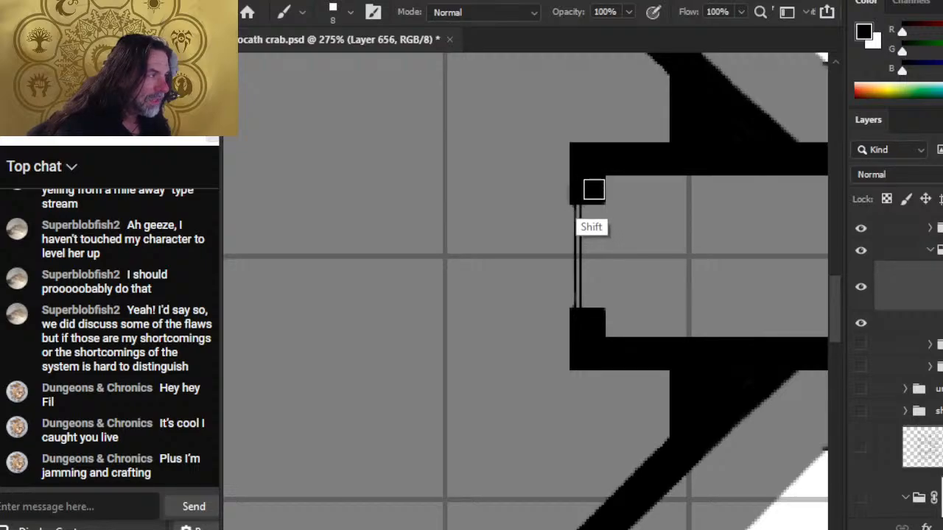
# Step: Save the vocath crab.psd deck map and look over the whole plan
pyautogui.press('z')
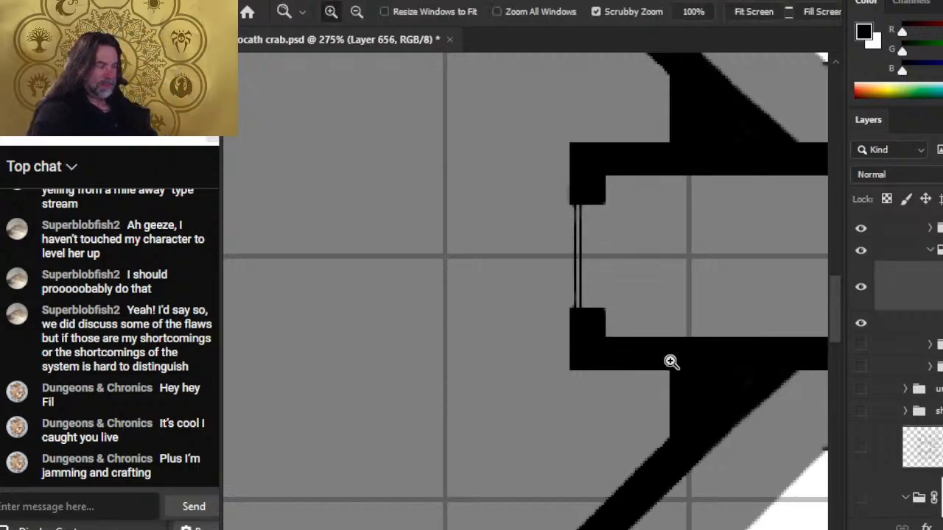
pyautogui.moveTo(671, 361); pyautogui.dragTo(593, 383)
pyautogui.press('space')
pyautogui.moveTo(680, 398); pyautogui.dragTo(570, 328)
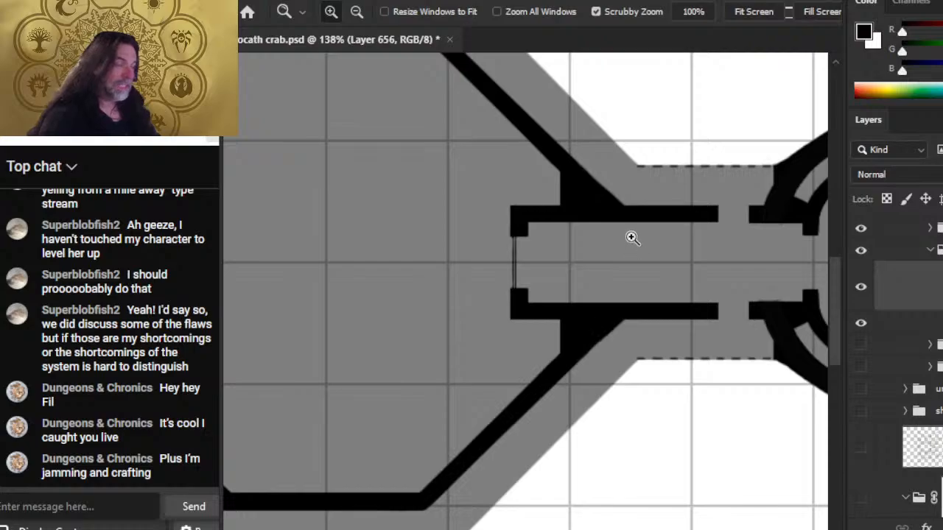
pyautogui.hotkey('ctrl', 's')
pyautogui.press('space')
pyautogui.moveTo(699, 346); pyautogui.dragTo(615, 381)
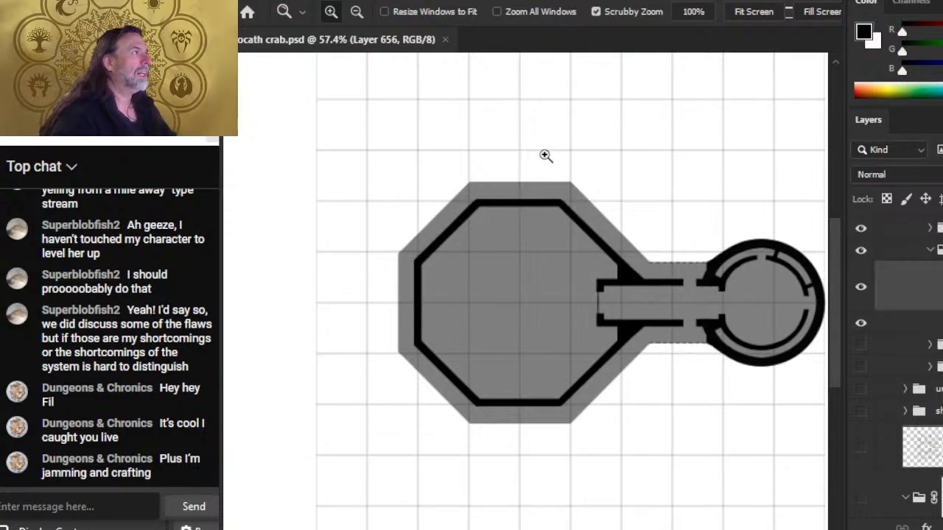
pyautogui.scroll(-4, 526, 185)
pyautogui.scroll(3, 558, 283)
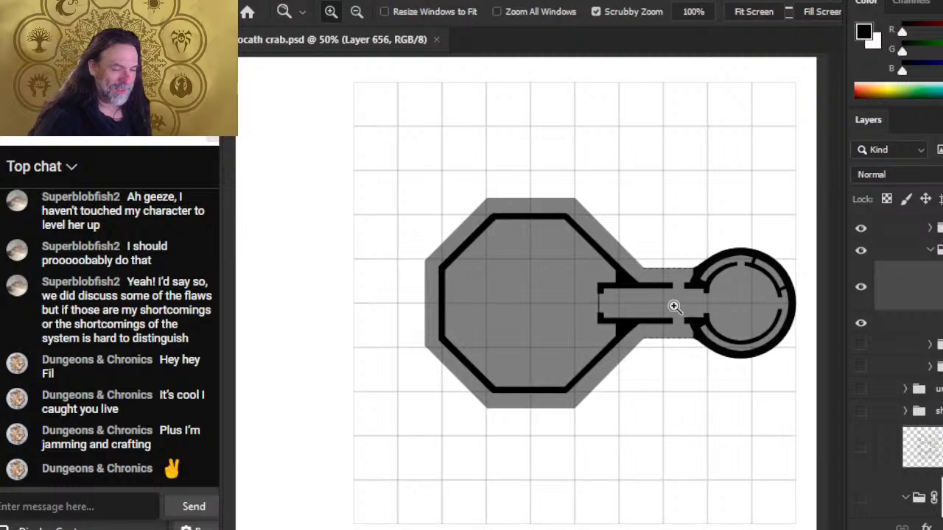
# Step: Switch to the Chrome window showing the Spelljammer combat page
pyautogui.hotkey('alt', 'Tab')
pyautogui.press('Tab')
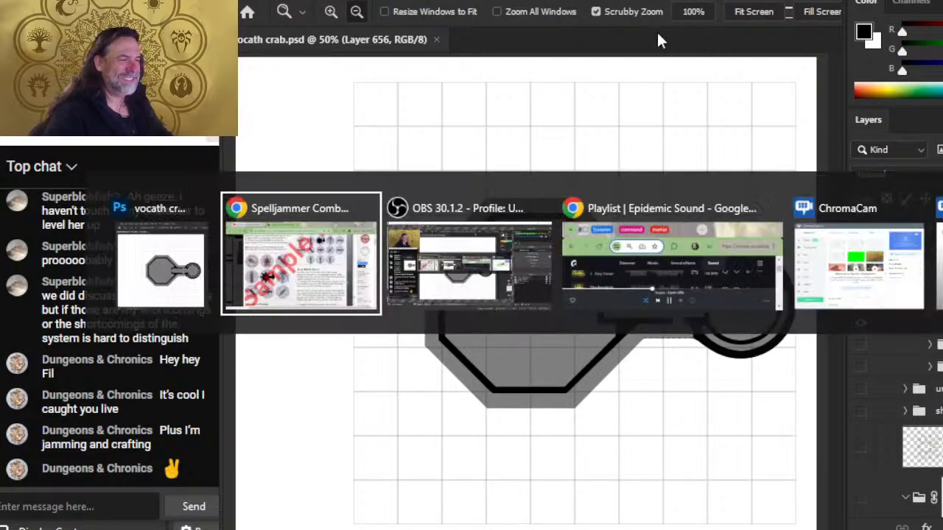